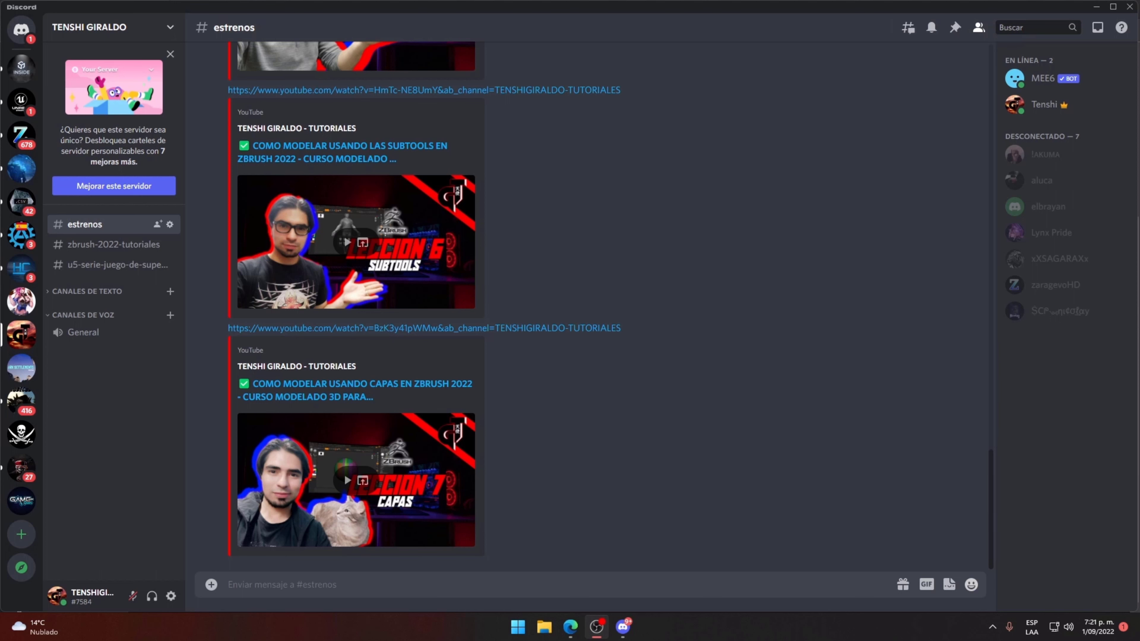
Step: Open the u5-serie-juego-de-supervivencia Discord channel with the ModelosSistemaDeConstruccion.rar Drive link
scroll(672, 381, "up", 5)
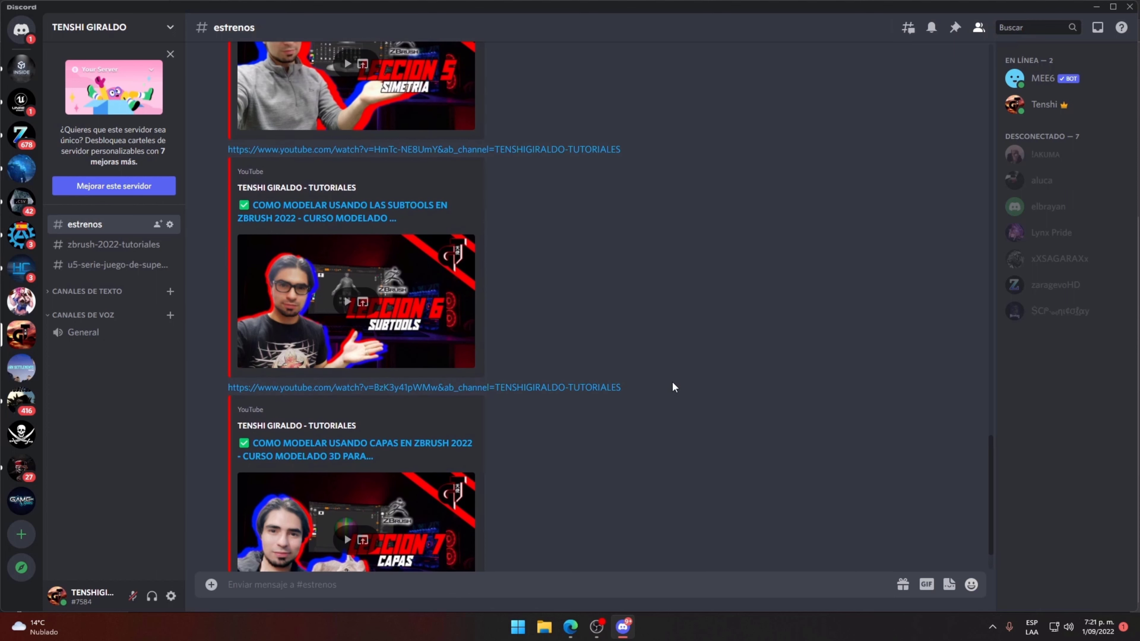
scroll(664, 357, "down", 5)
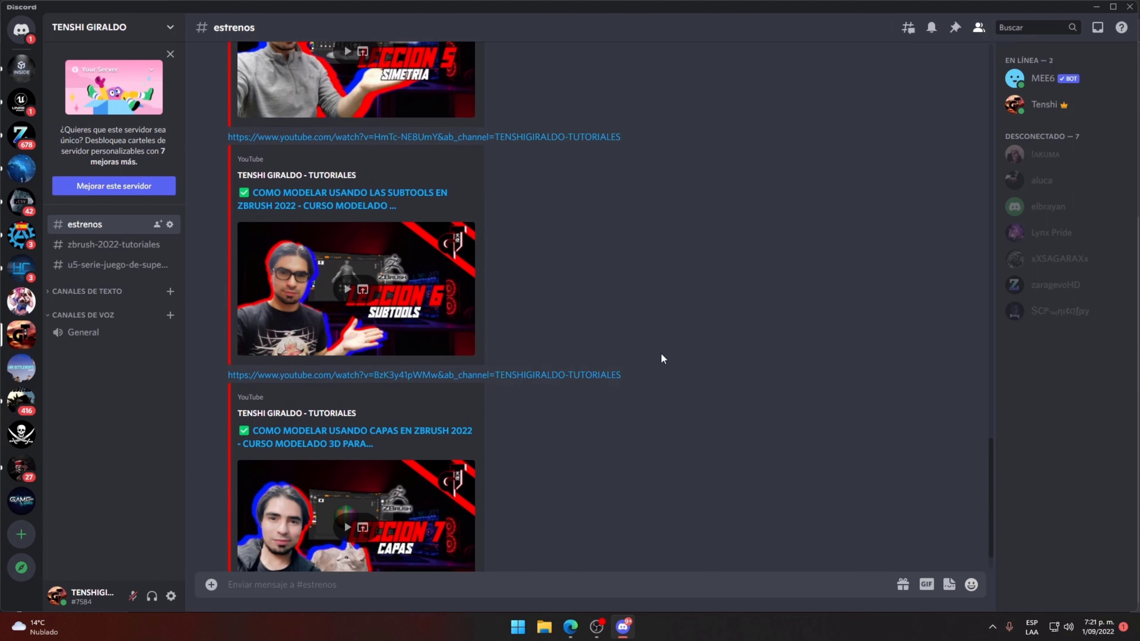
left_click(122, 247)
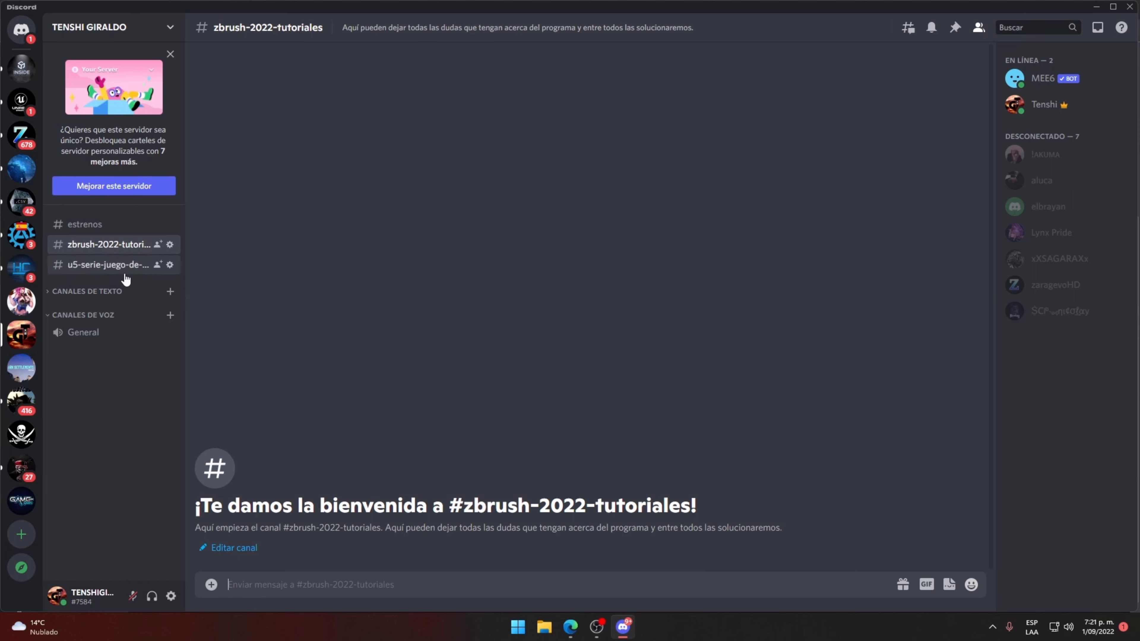
left_click(118, 264)
left_click(109, 245)
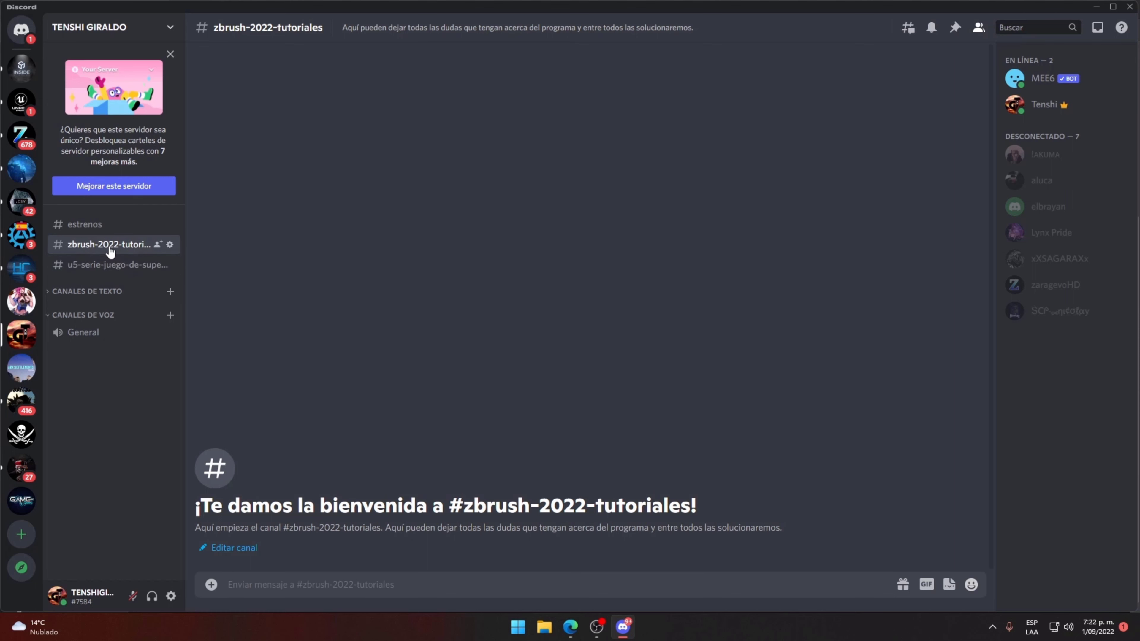
left_click(113, 264)
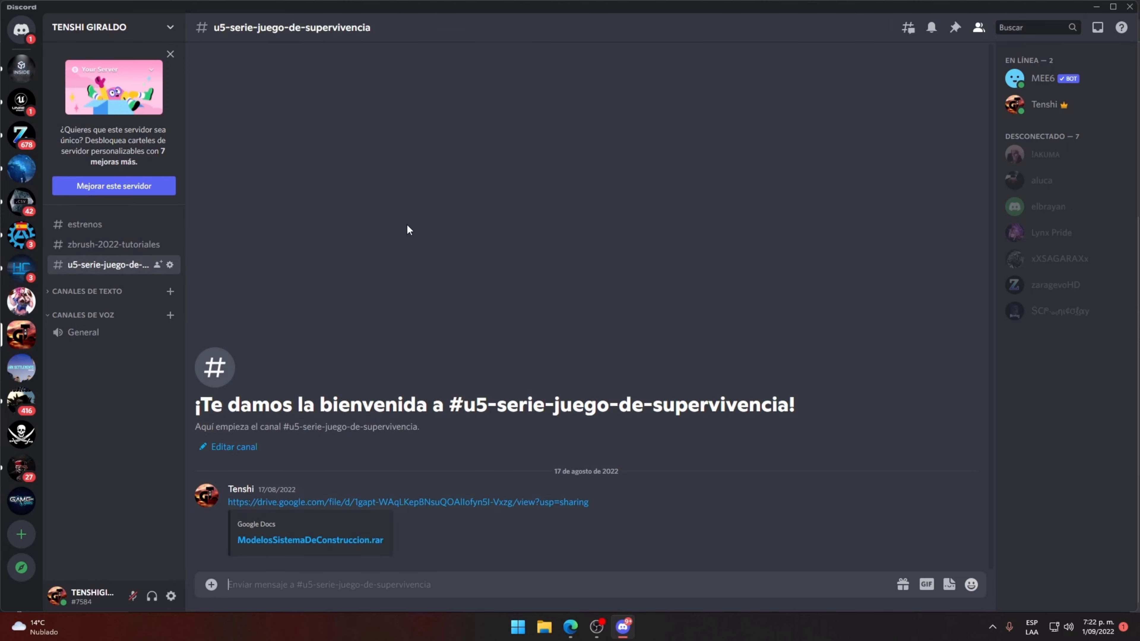
Step: Minimize Discord and open the zaragevoHD Unreal Tutoriales channel's Videos tab on YouTube
left_click(1096, 7)
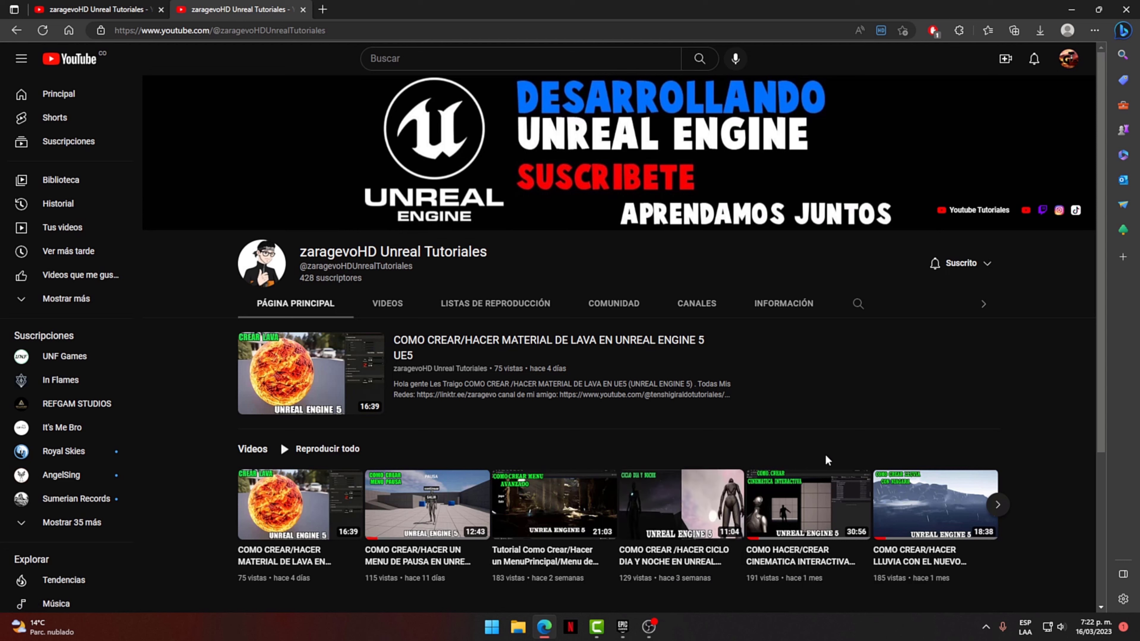
scroll(822, 461, "down", 2)
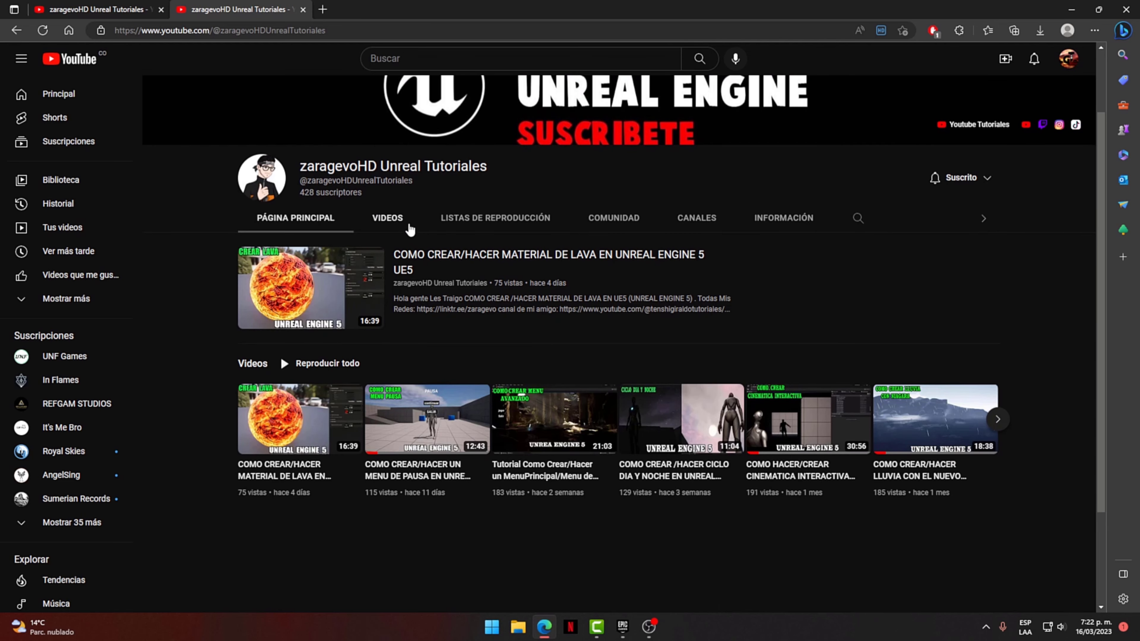
left_click(409, 229)
Step: Scroll through the channel's grid of Unreal Engine 5 tutorial uploads
scroll(696, 407, "down", 2)
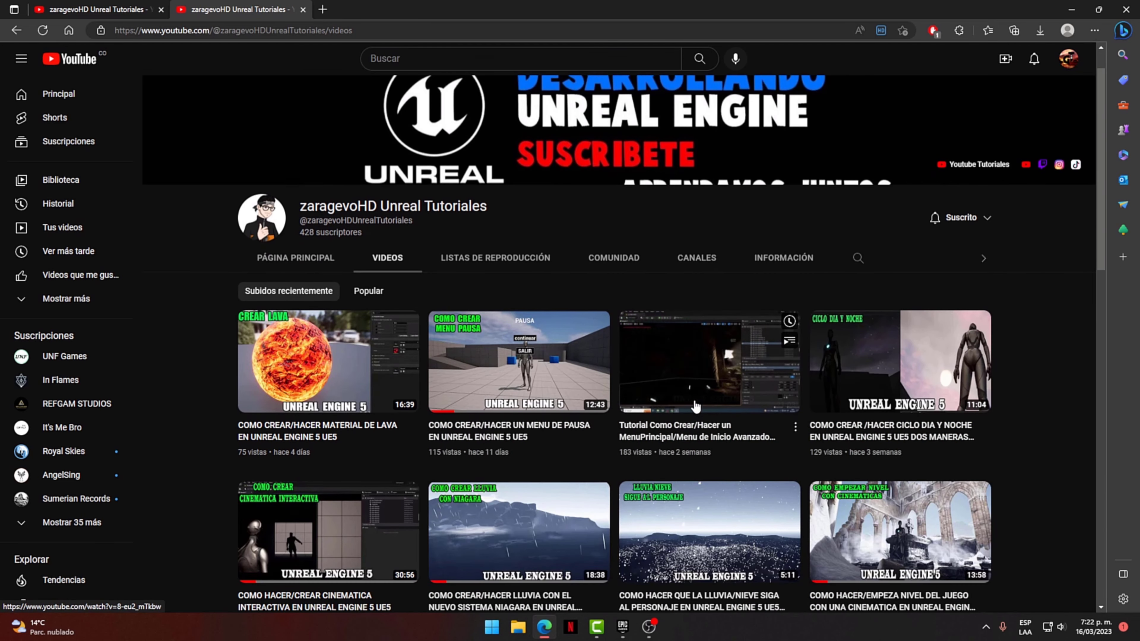
scroll(695, 406, "down", 2)
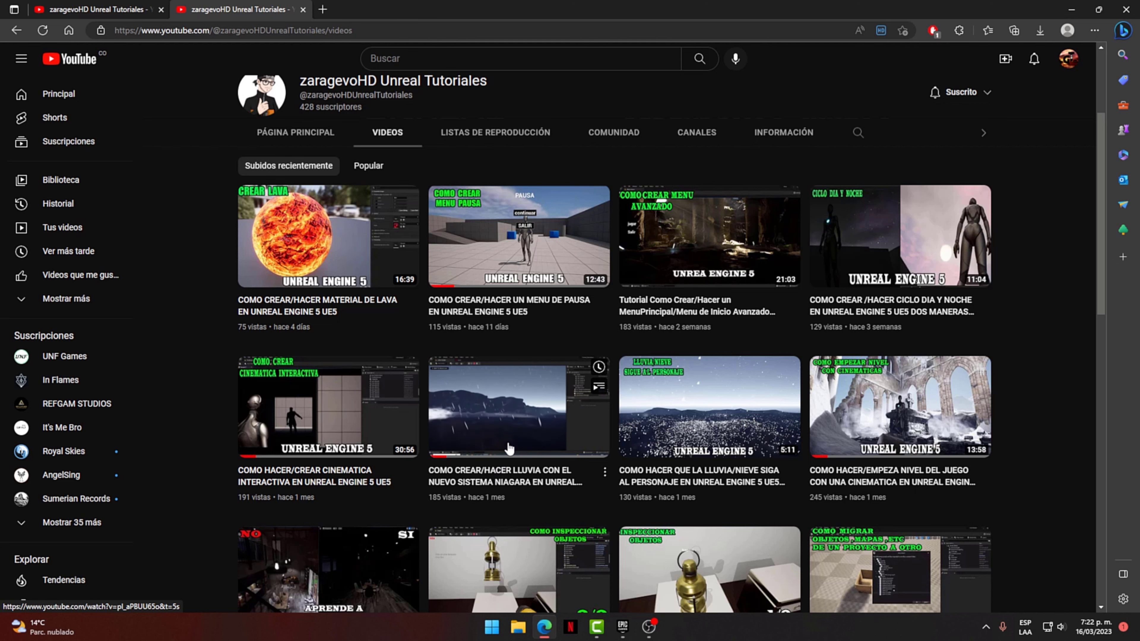
scroll(516, 438, "down", 2)
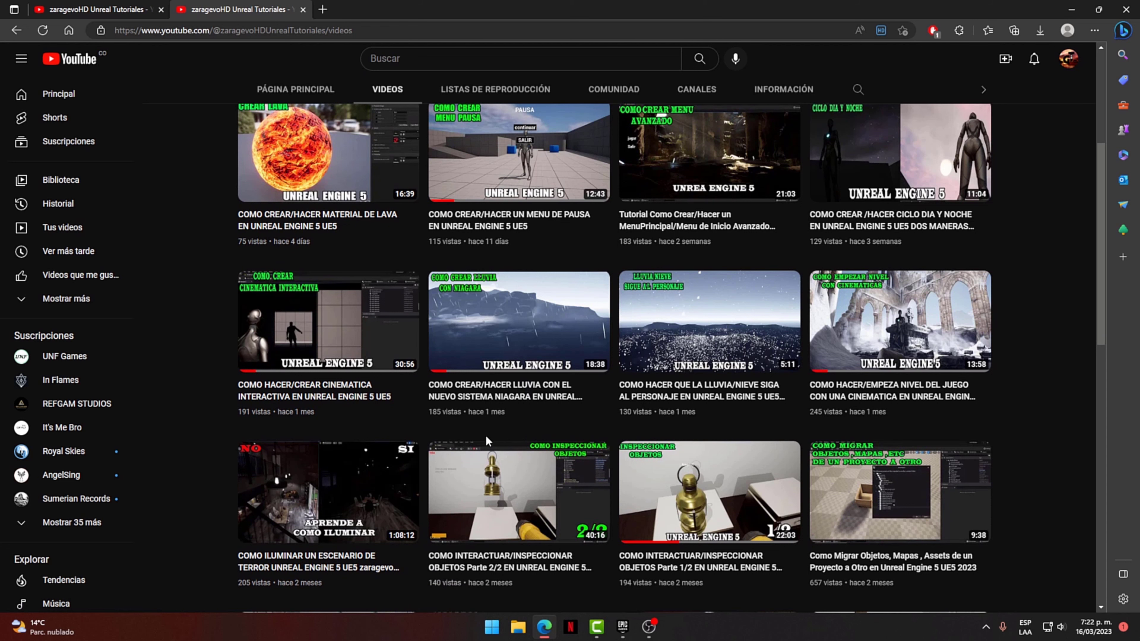
scroll(518, 399, "down", 2)
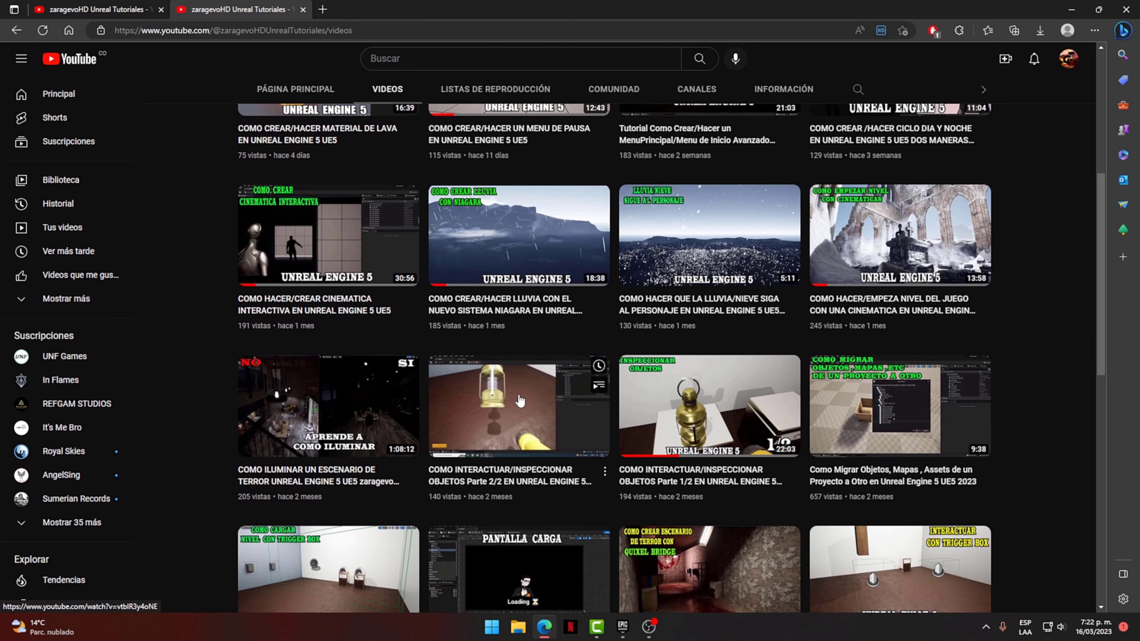
scroll(535, 417, "down", 2)
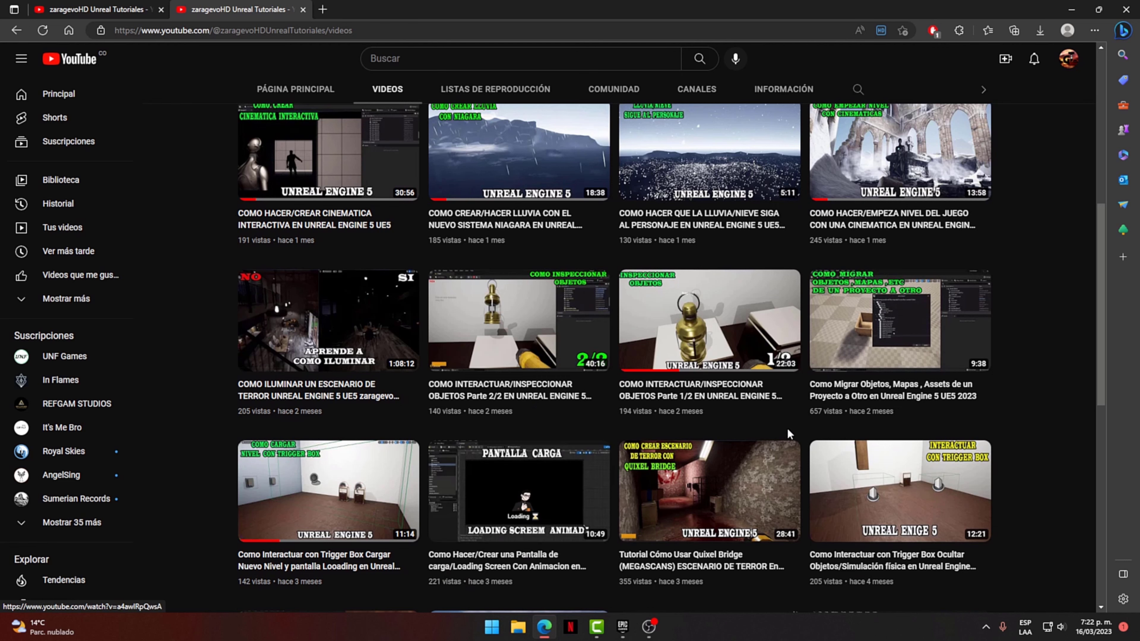
scroll(799, 426, "up", 4)
scroll(815, 428, "up", 4)
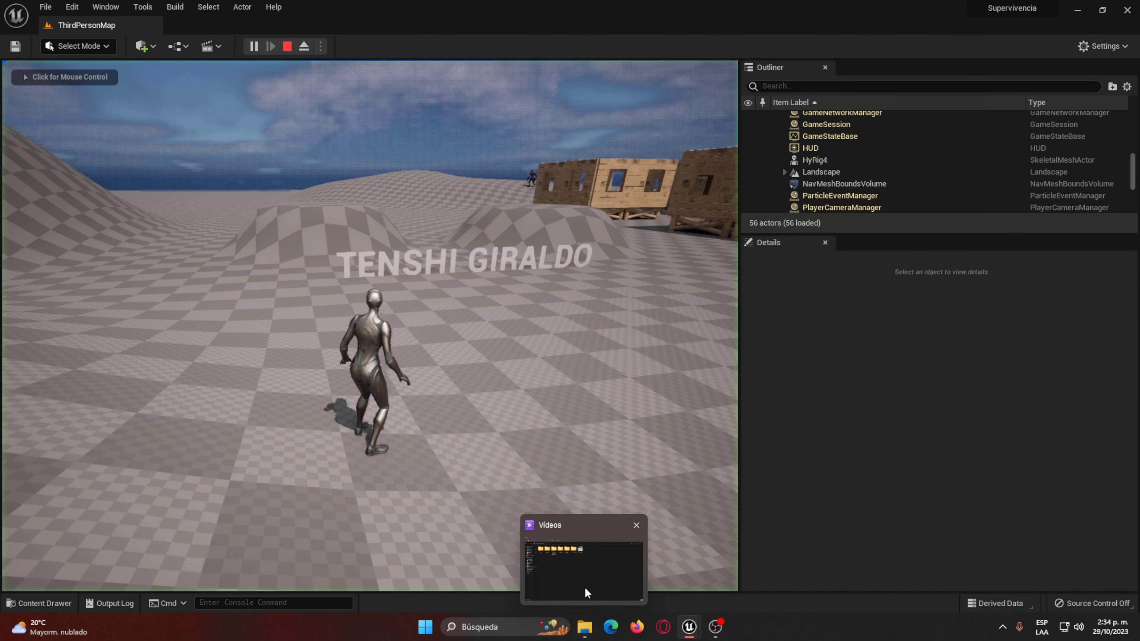
Step: Walk the character to the wooden table in the play test, then stop Play In Editor
left_click(584, 561)
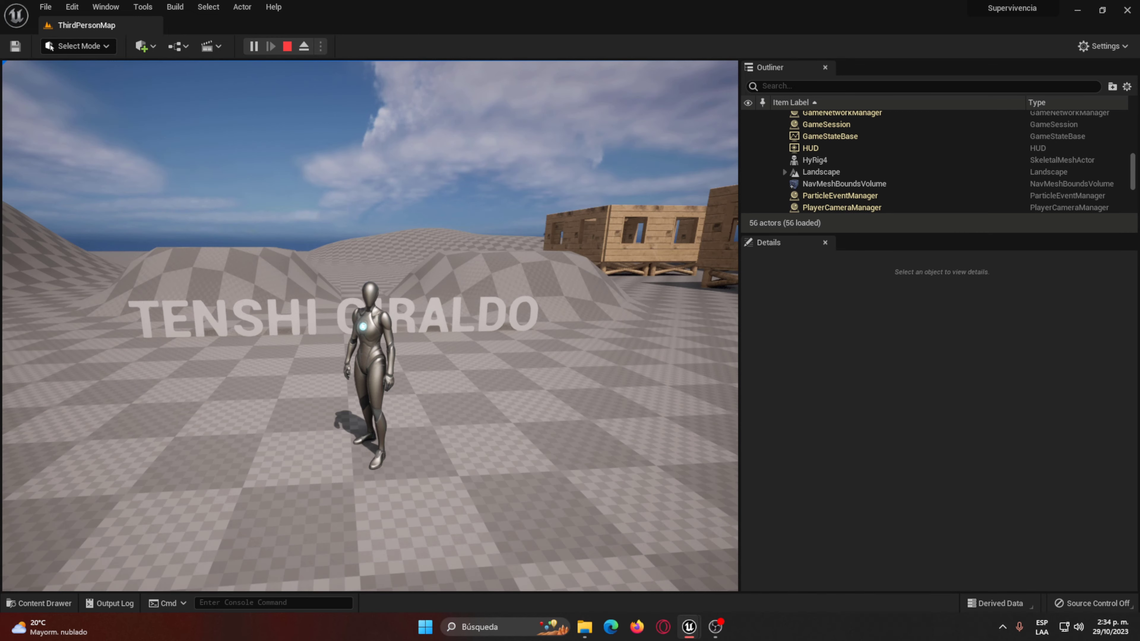
key("a")
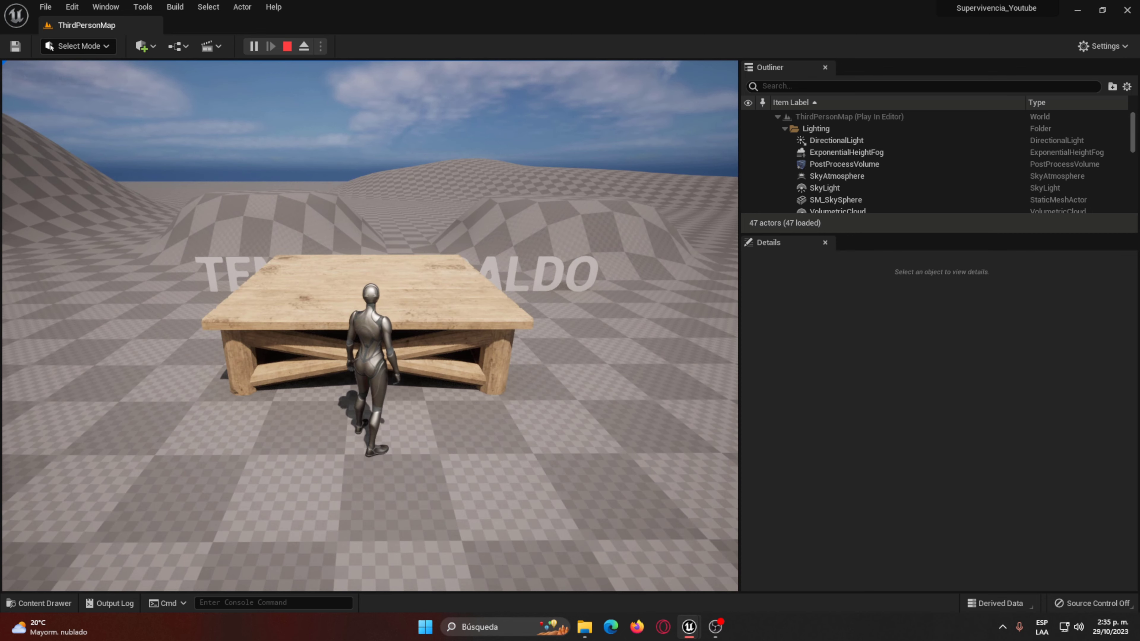
key("s")
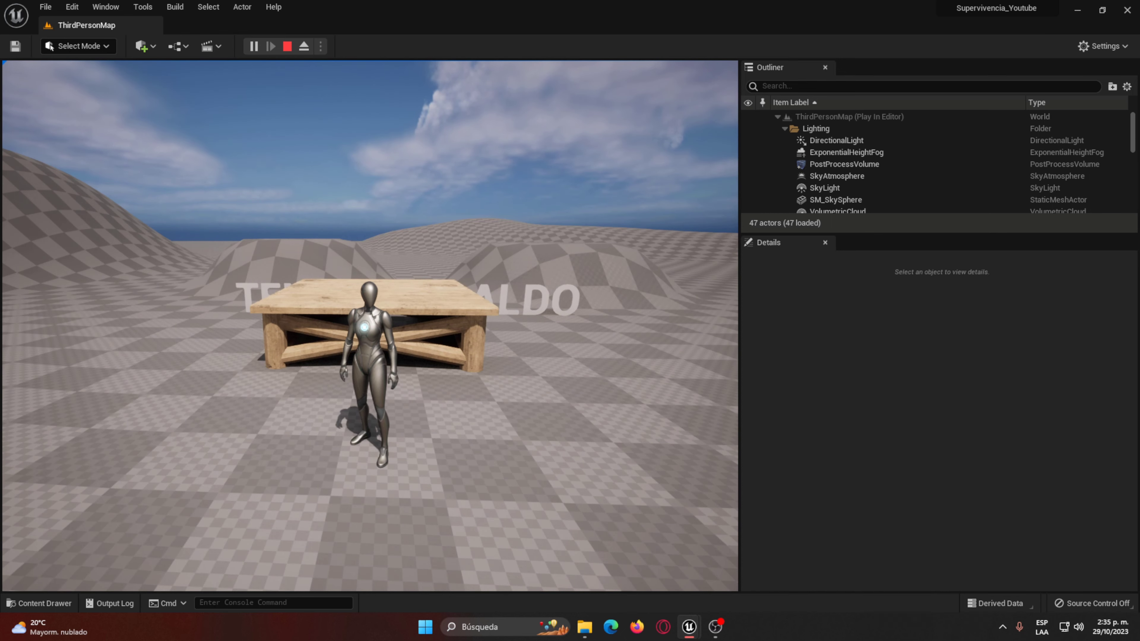
key("shift+F1")
key("Escape")
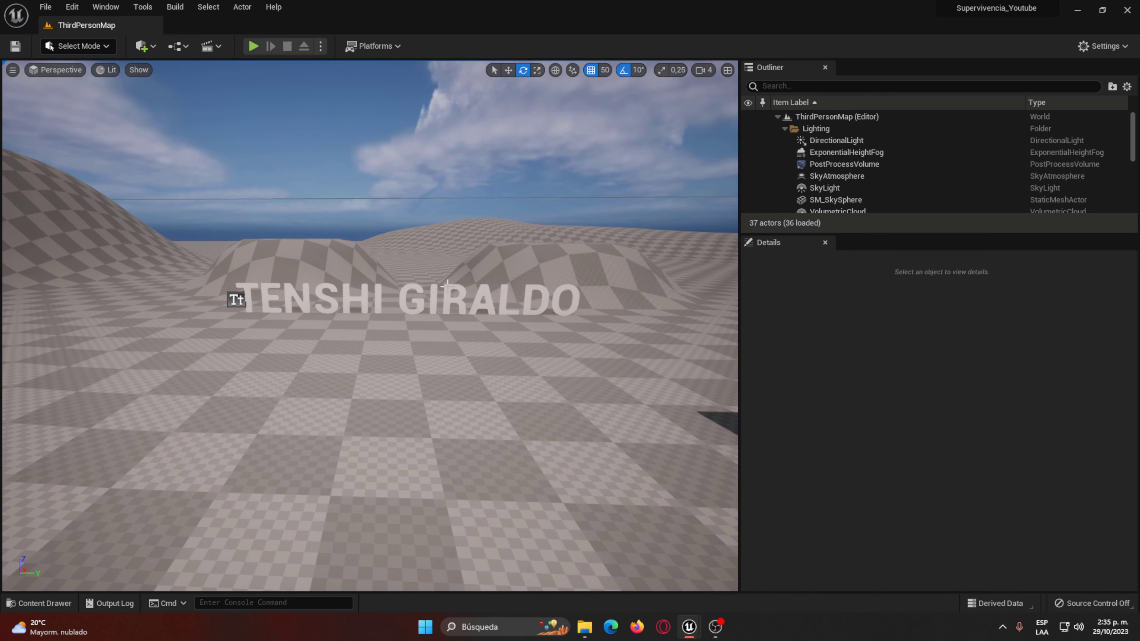
Step: Open Build_Master and go from Event Set Build Cost to BuildInterface's Set Build Cost function
key("ctrl+space")
double_click(380, 476)
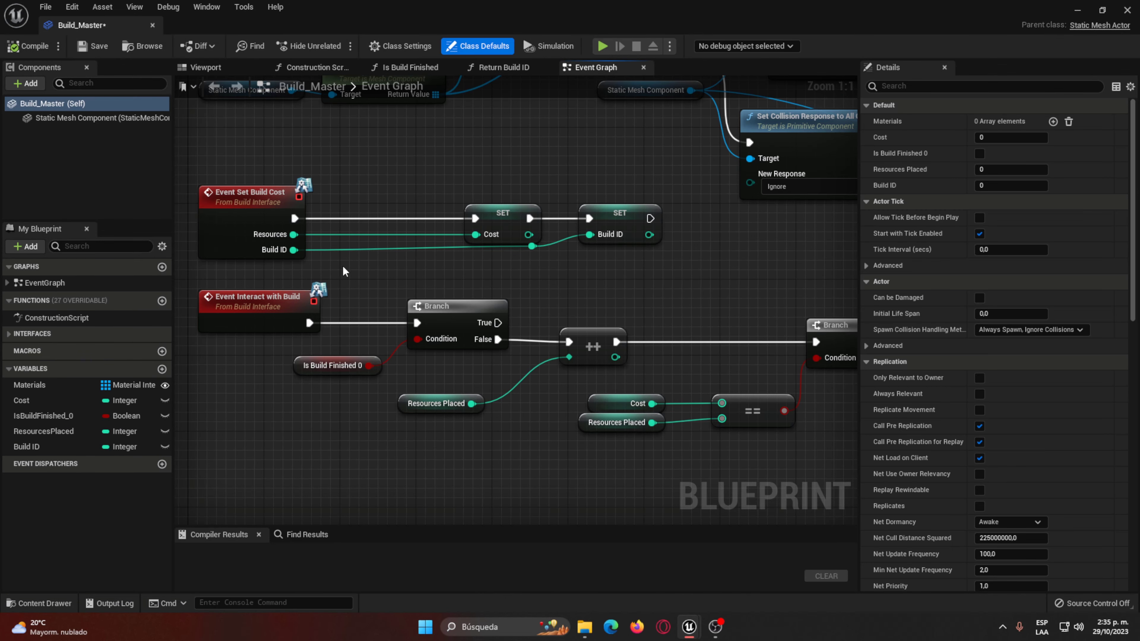
right_click_drag(342, 268, 391, 328)
left_click(476, 280)
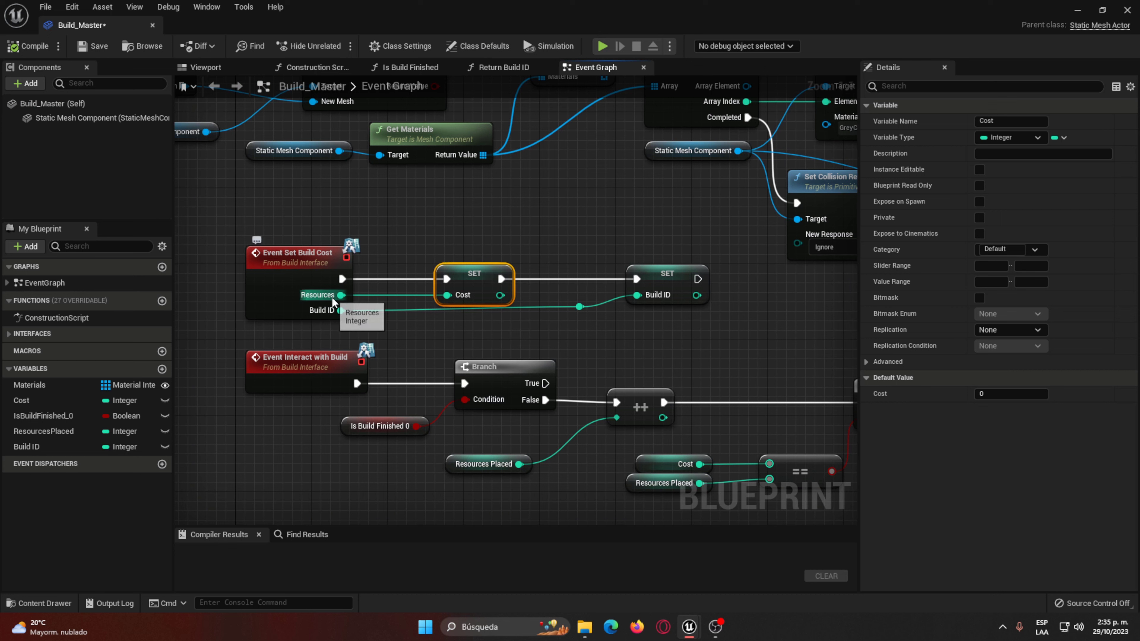
left_click(433, 341)
left_click(283, 255)
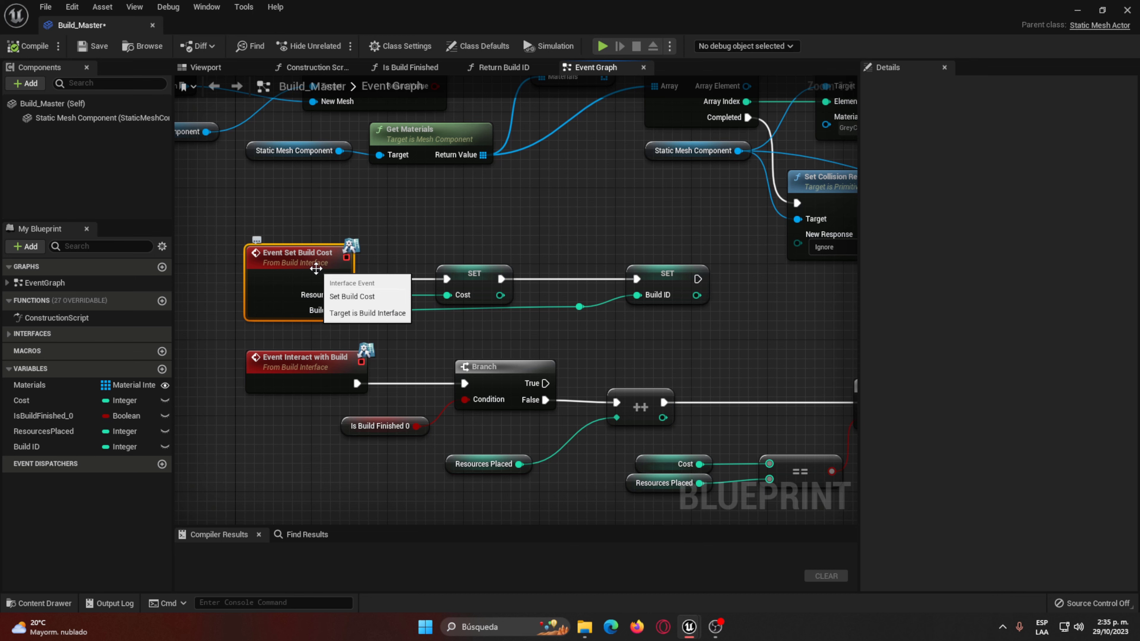
double_click(316, 268)
Step: Change the Set Build Cost Resources input type to the S Buidables structure
left_click(386, 282)
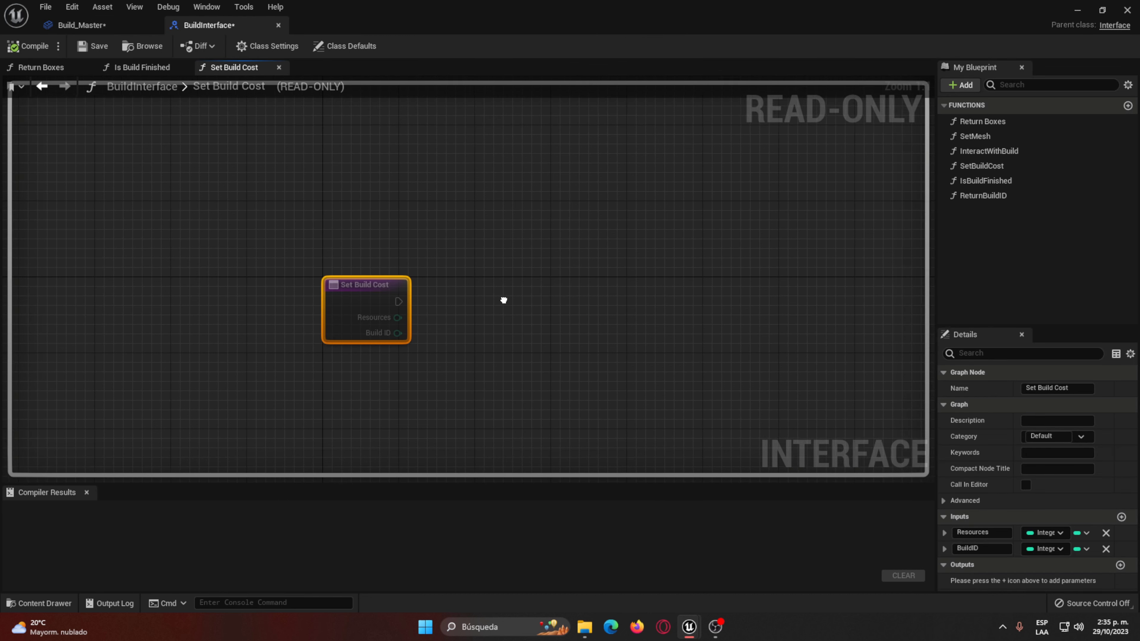
right_click_drag(503, 300, 338, 261)
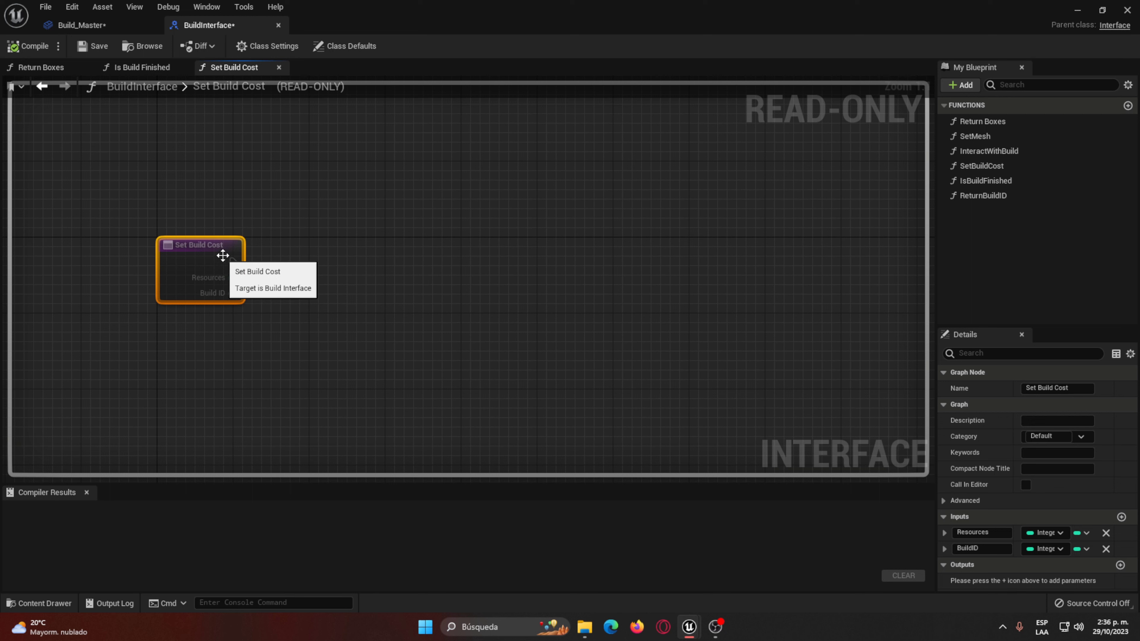
left_click(1039, 537)
type("s")
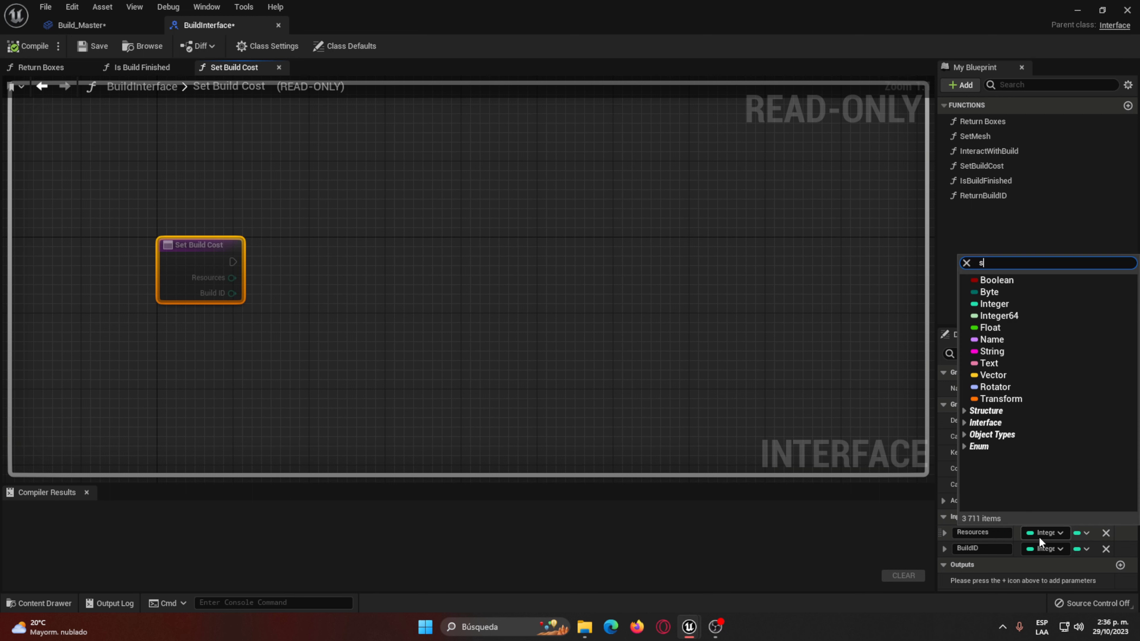
type("_str")
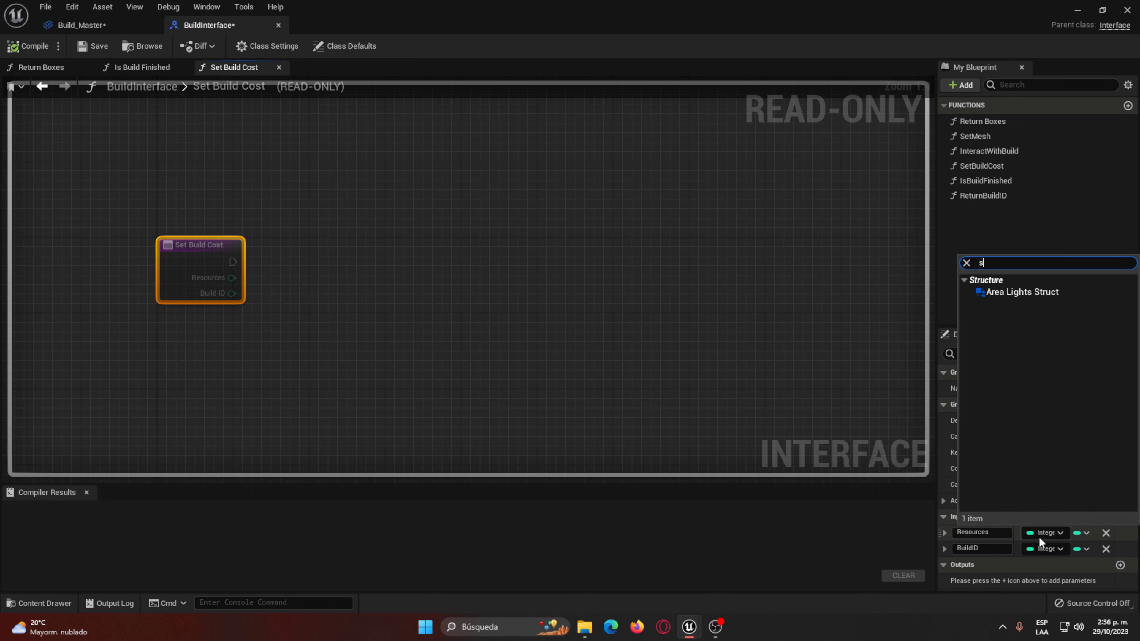
key("BackSpace")
key("BackSpace")
type("_")
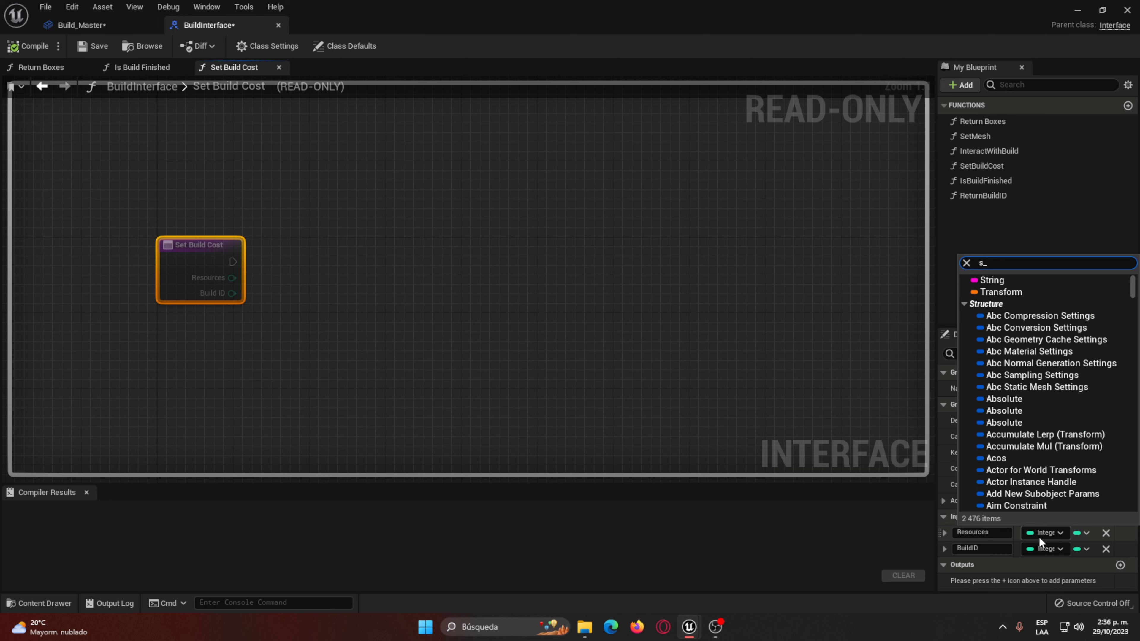
type("bui")
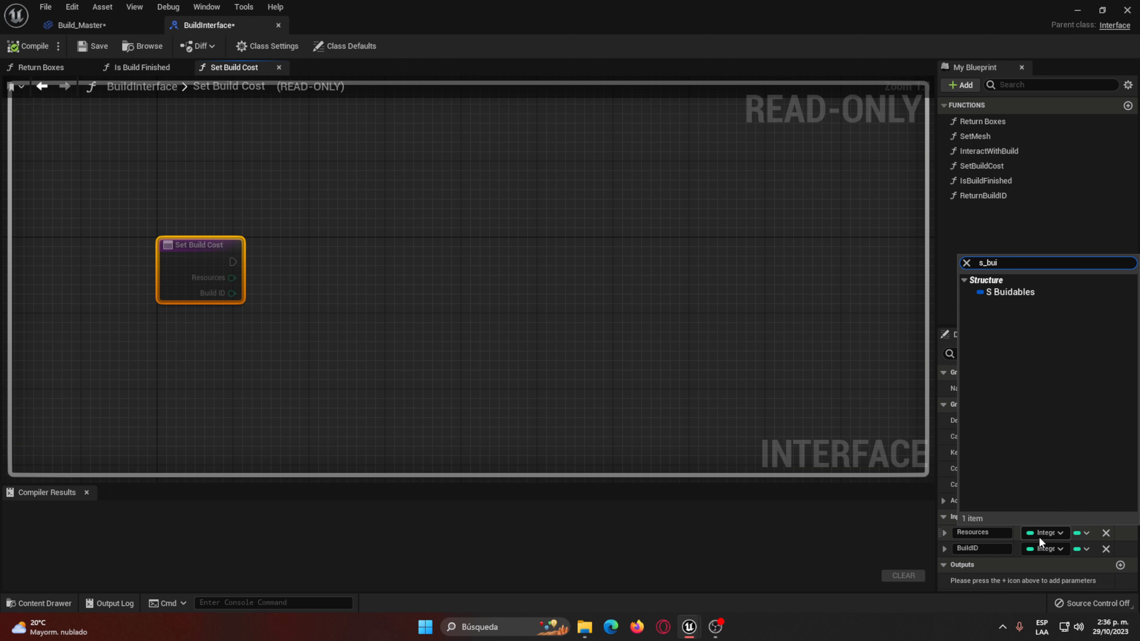
left_click(1005, 296)
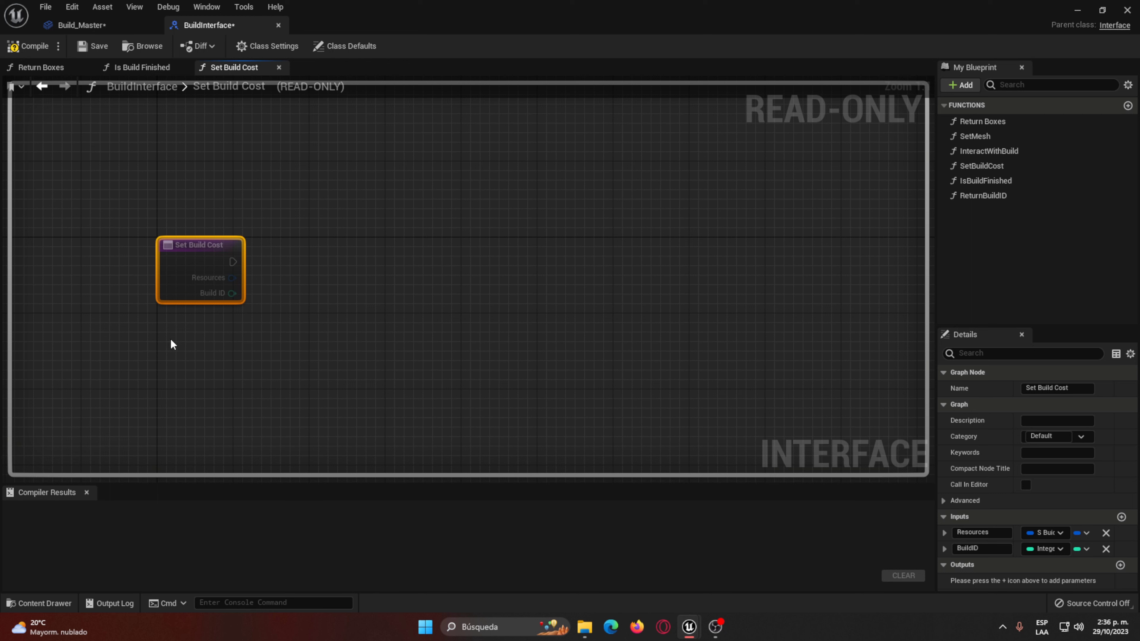
Step: Rename the input to Buidable, compile BuildInterface, and return to Build_Master
double_click(974, 534)
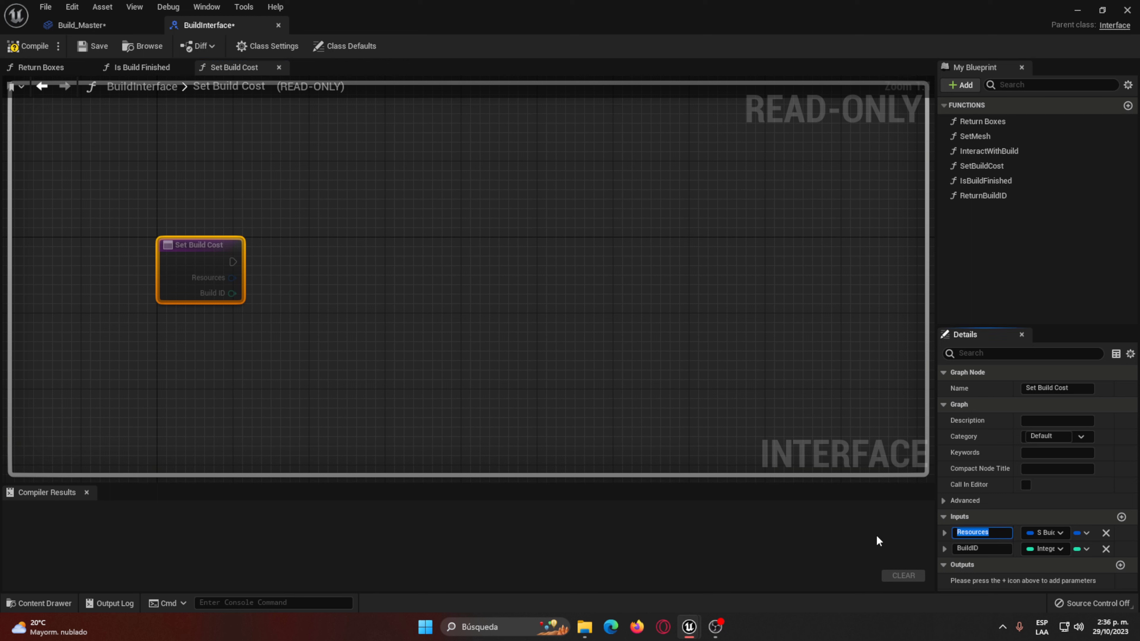
type("Buida")
type("bles")
key("Return")
key("BackSpace")
key("Return")
left_click(395, 285)
left_click(31, 47)
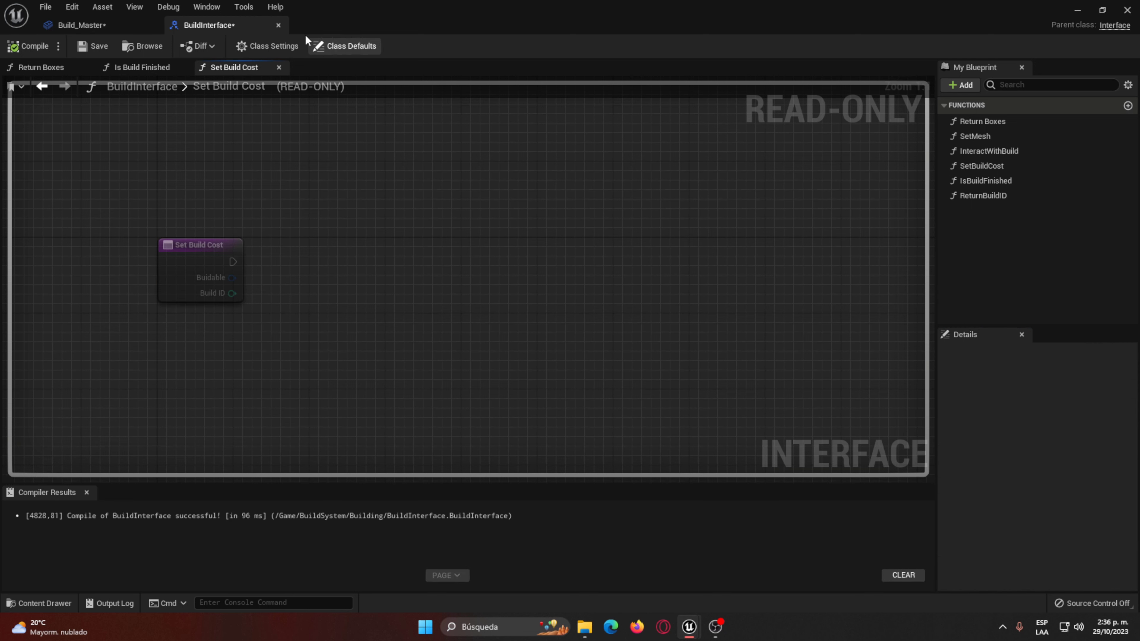
left_click(278, 25)
Step: Replace SET Cost with a promoted Buidable variable set after the event, then compile
right_click_drag(365, 352, 359, 298)
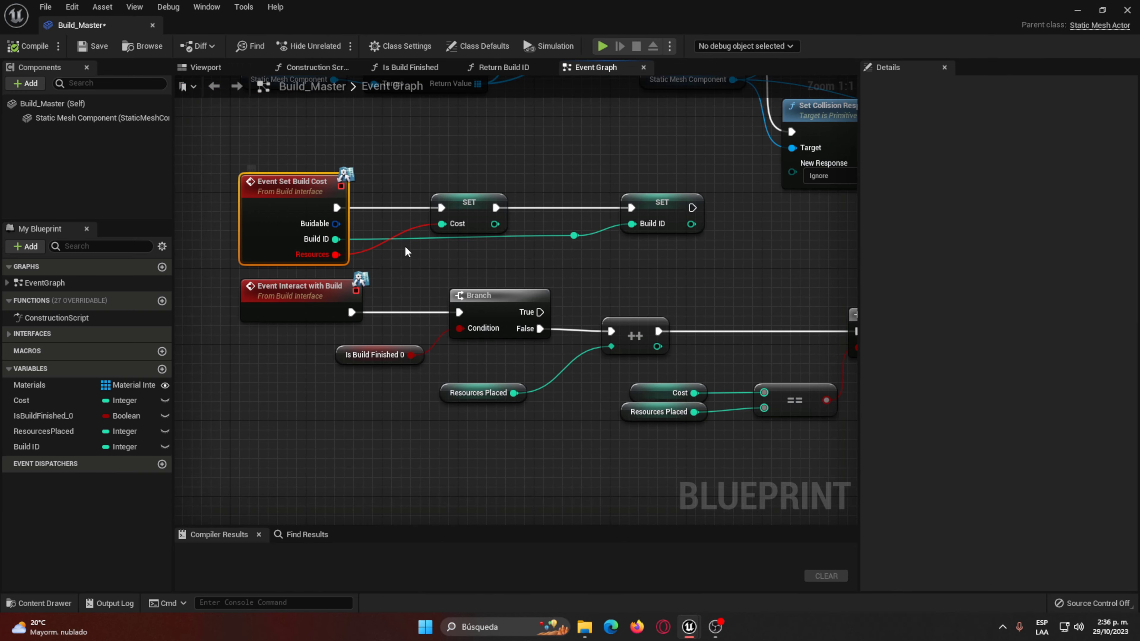
left_click(456, 200)
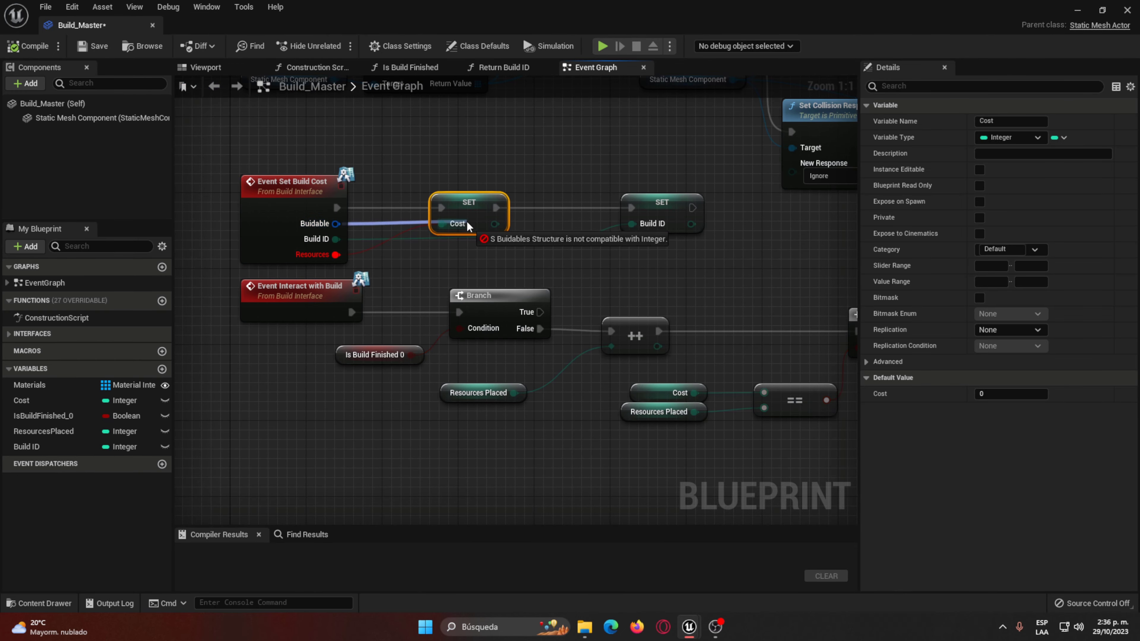
left_click_drag(336, 223, 442, 224)
key("Delete")
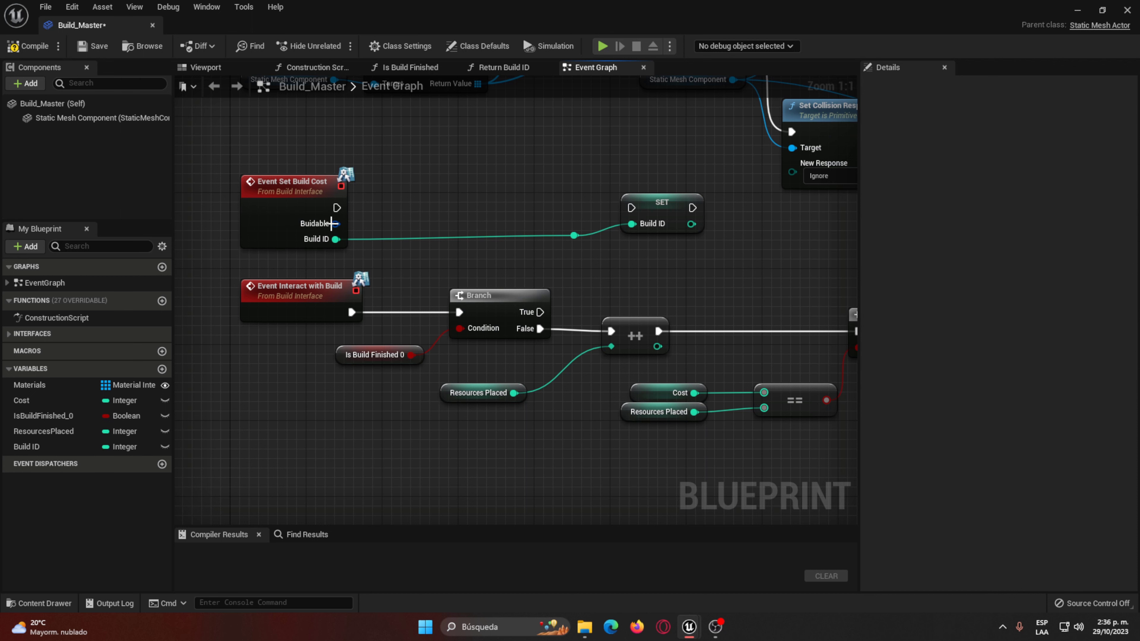
right_click(336, 223)
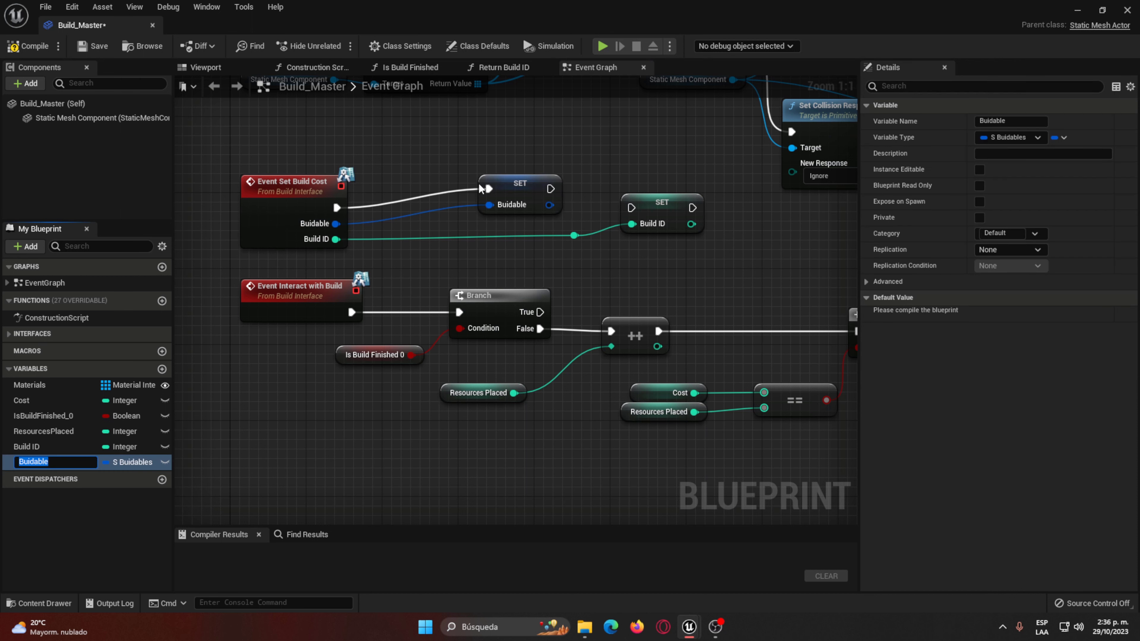
left_click_drag(532, 208, 631, 207)
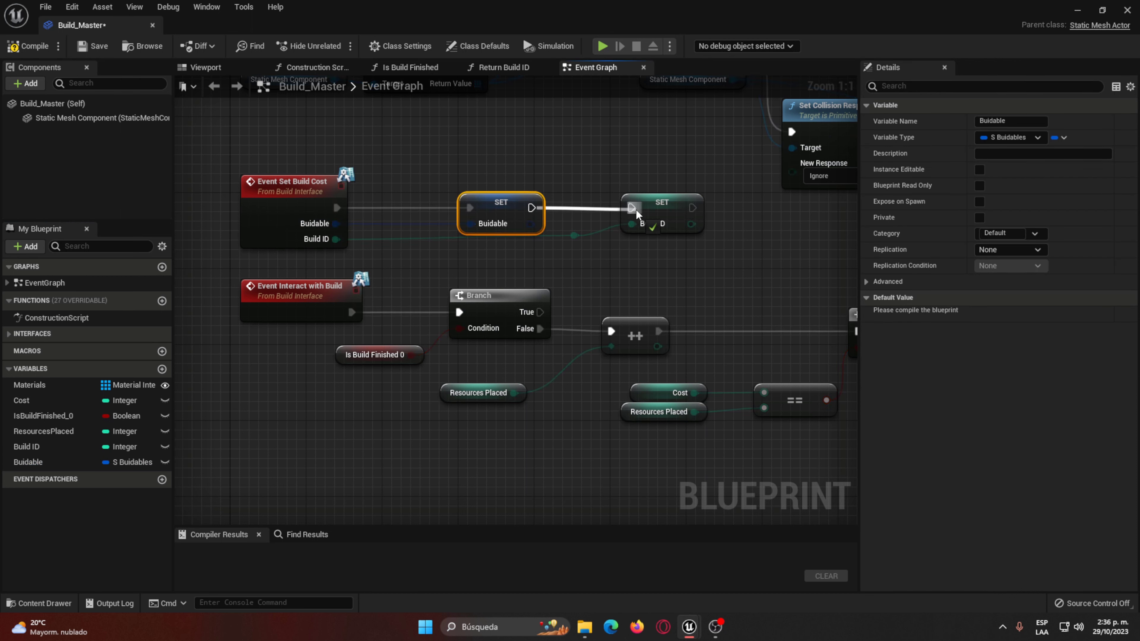
left_click_drag(501, 210, 492, 210)
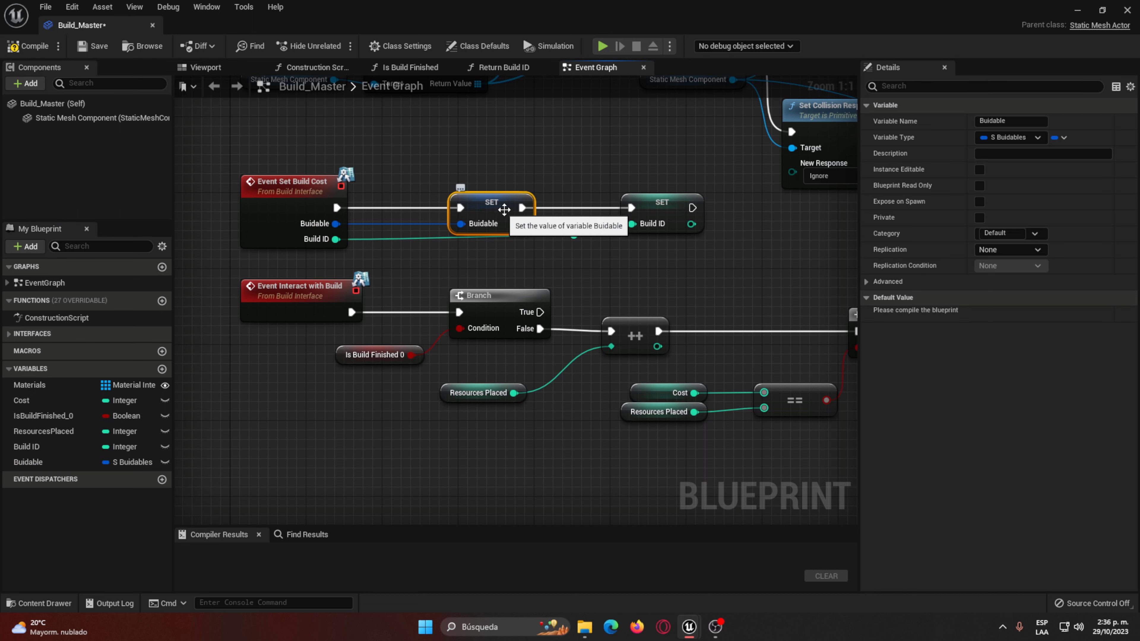
left_click(28, 47)
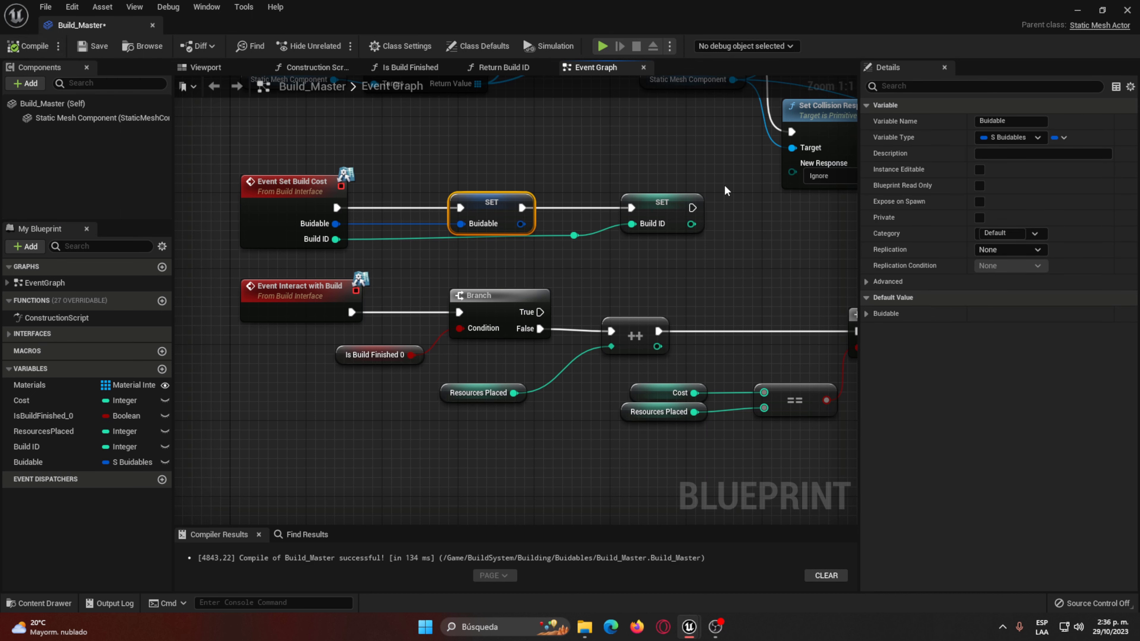
Step: Delete the old Cost variable from Build_Master
left_click(866, 314)
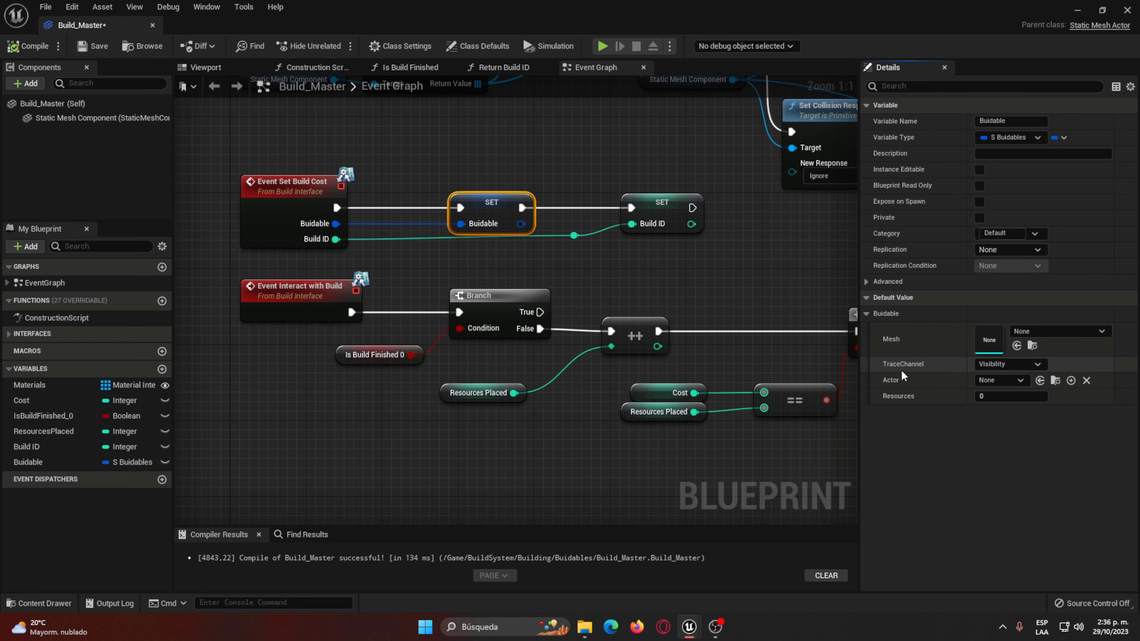
right_click_drag(592, 374, 508, 240)
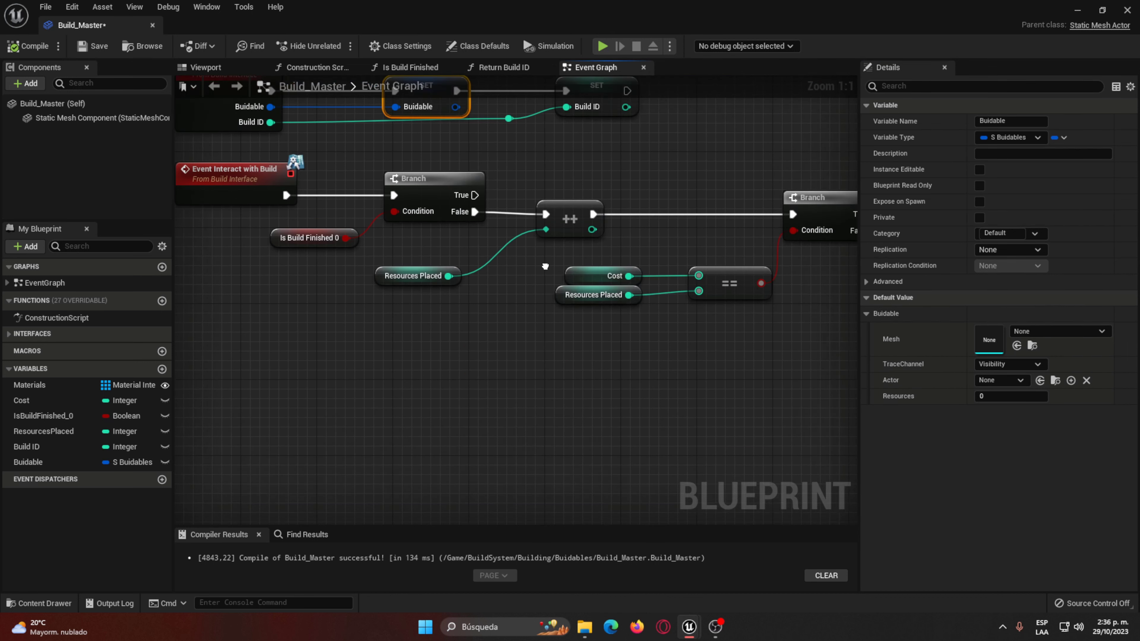
right_click_drag(478, 403, 522, 409)
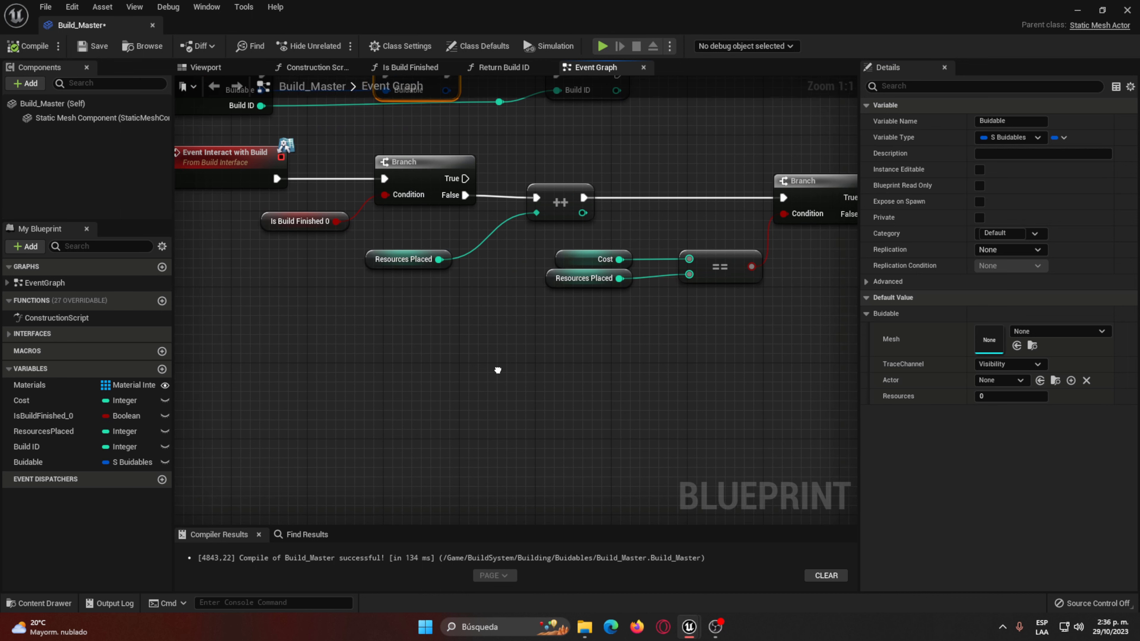
left_click(629, 265)
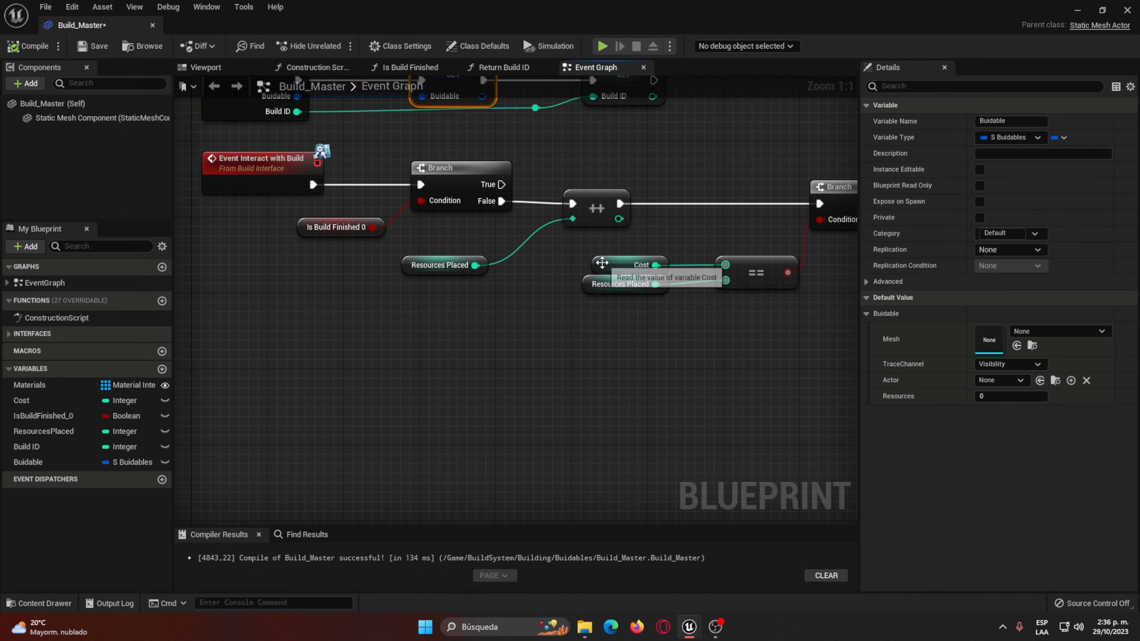
left_click(58, 402)
right_click(57, 404)
left_click(95, 492)
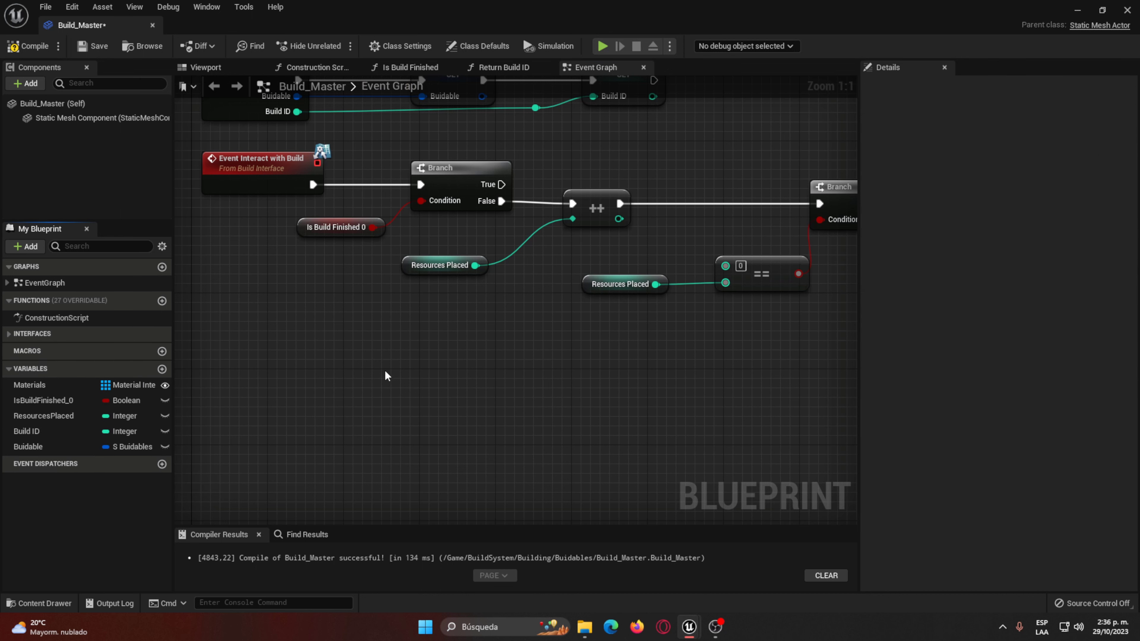
Step: Break the Buidable getter into S_Buidables, wire Resources into the == comparison, and recompile
right_click_drag(264, 375, 298, 407)
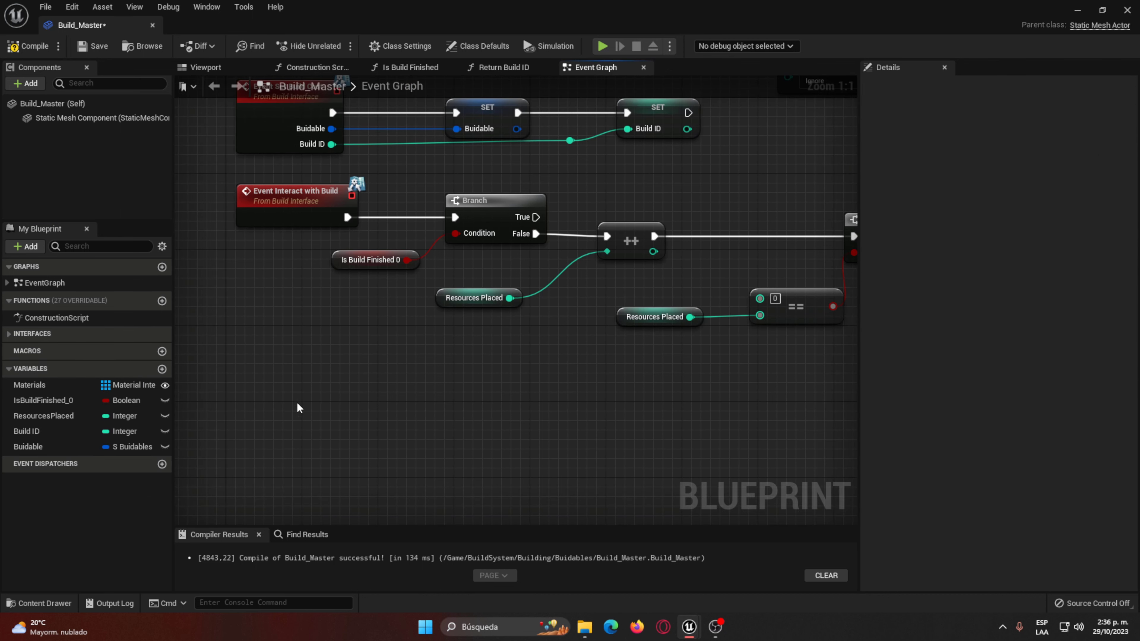
right_click(290, 181)
mouse_move(28, 447)
left_mouse_down()
mouse_move(320, 367)
mouse_move(262, 354)
mouse_move(365, 366)
left_mouse_up()
left_click(320, 374)
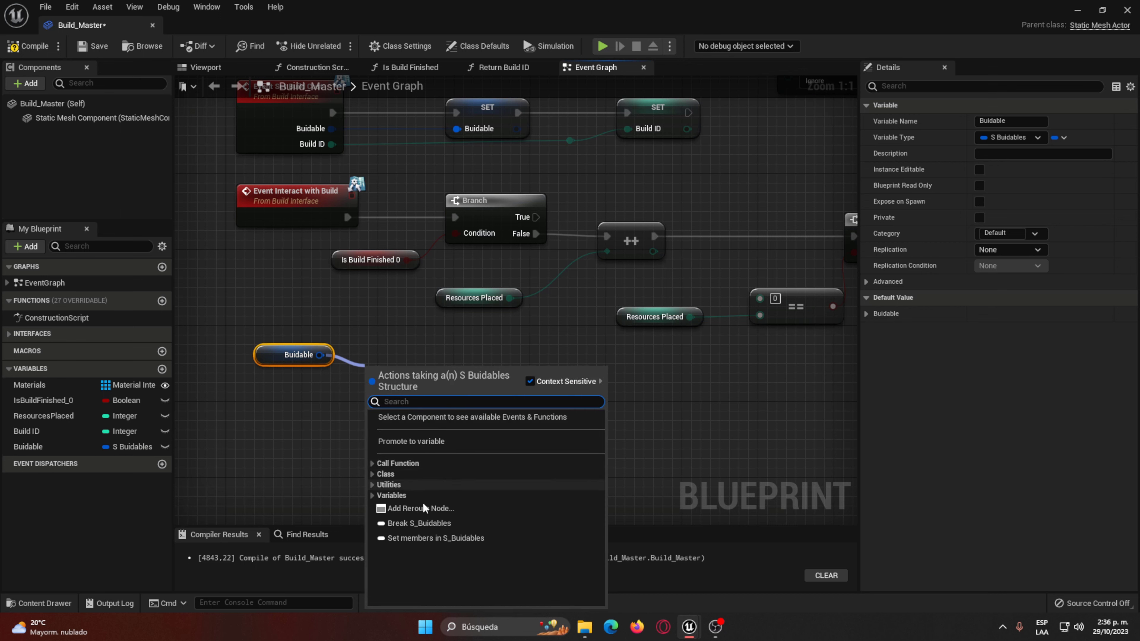
left_click(419, 523)
left_click_drag(426, 390, 416, 360)
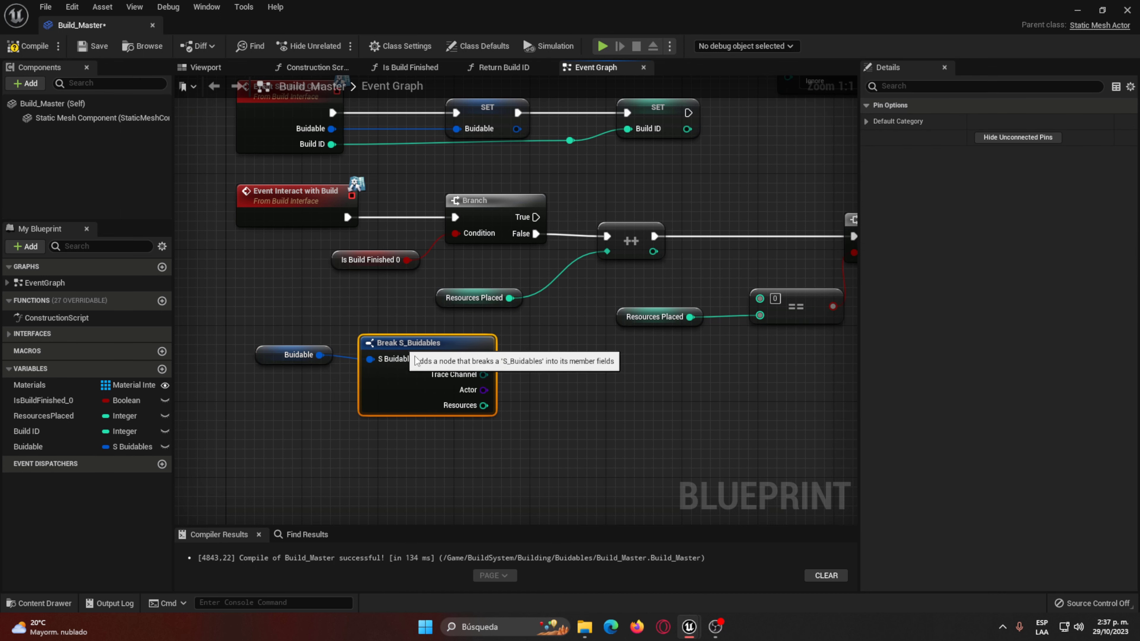
left_click_drag(484, 405, 759, 300)
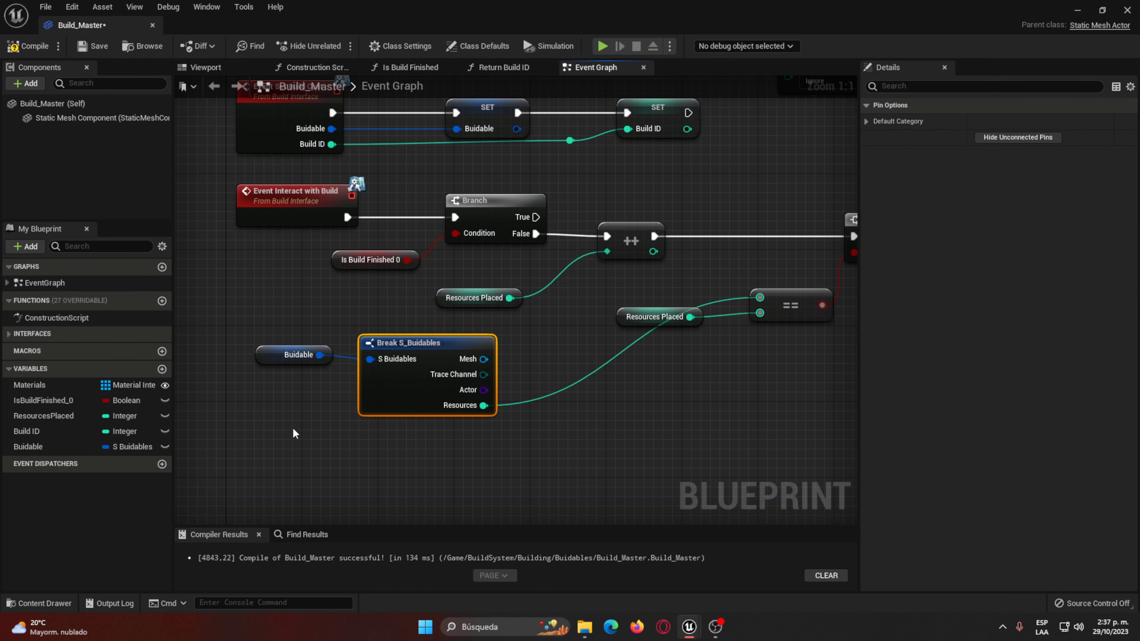
right_click_drag(497, 347, 327, 400)
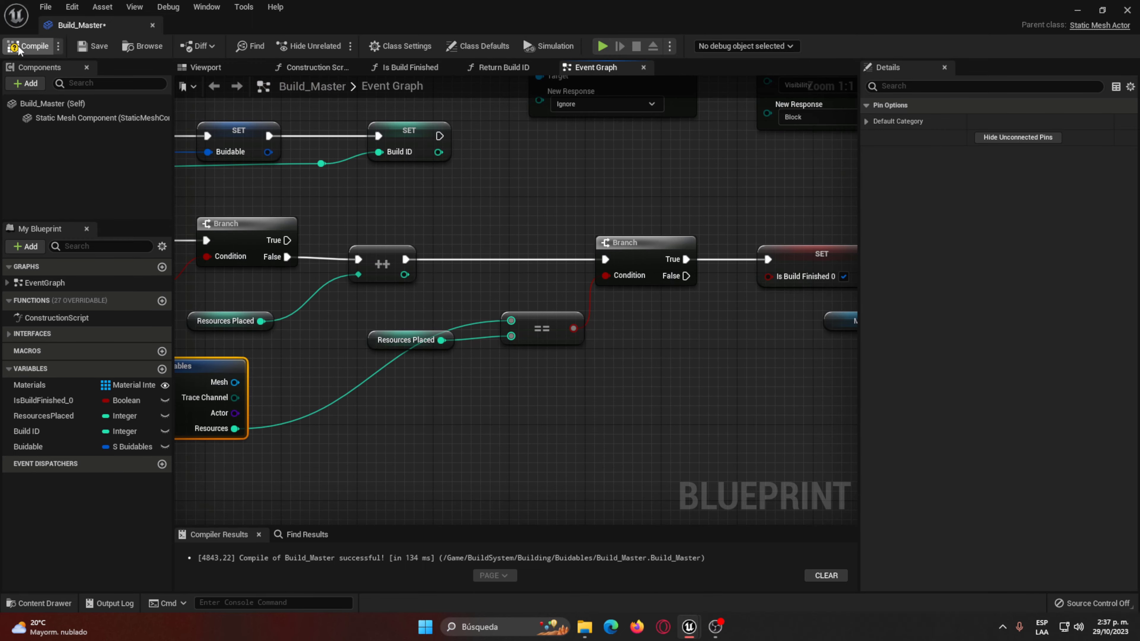
left_click(18, 47)
Step: Play-test running toward the blue cubes, stop, and open the Content Drawer on the Buidables folder
left_click(602, 45)
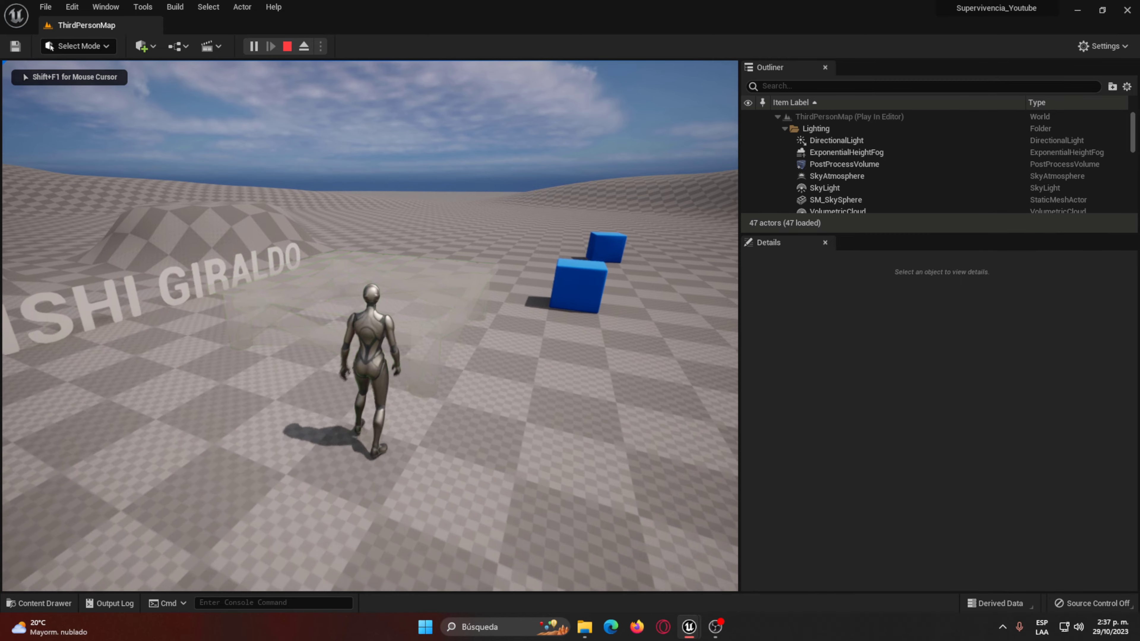
key("w")
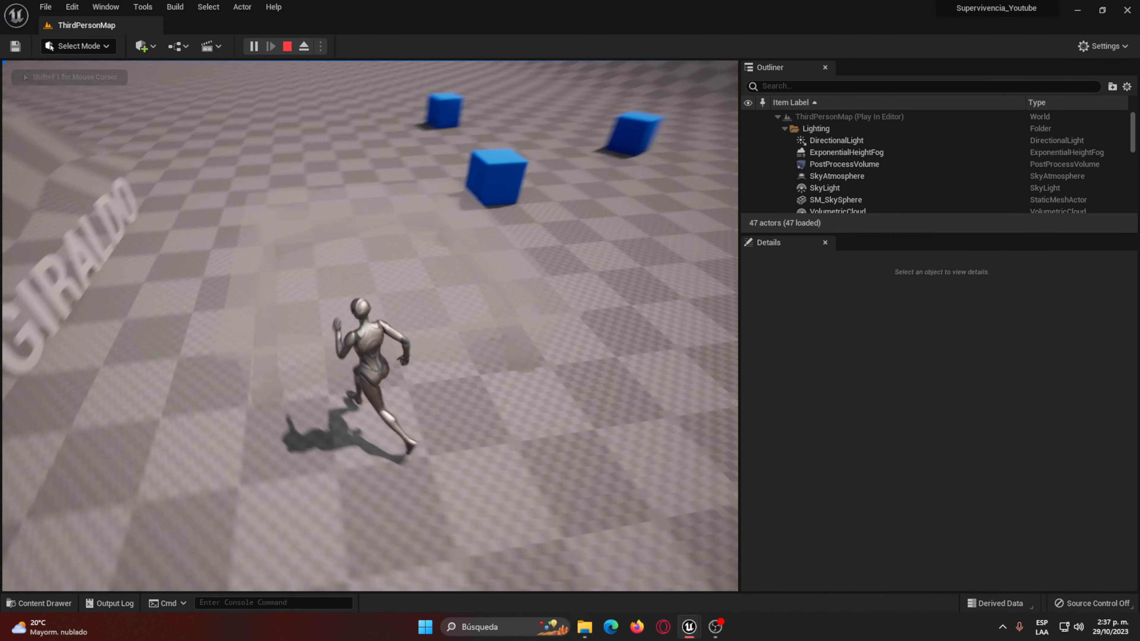
key("a")
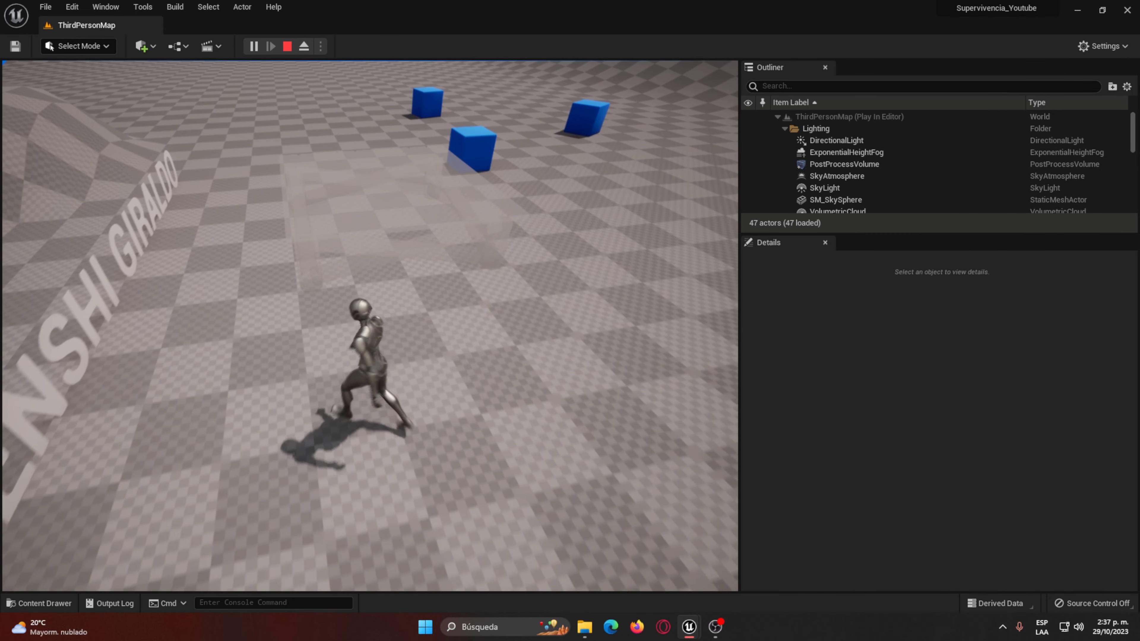
key("Escape")
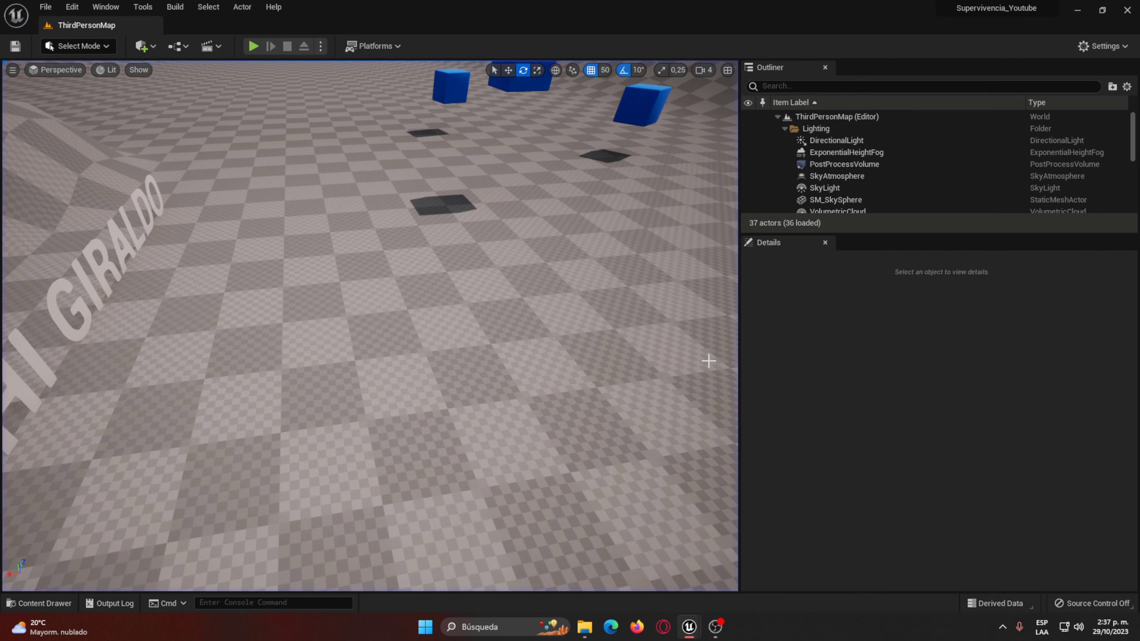
key("ctrl+space")
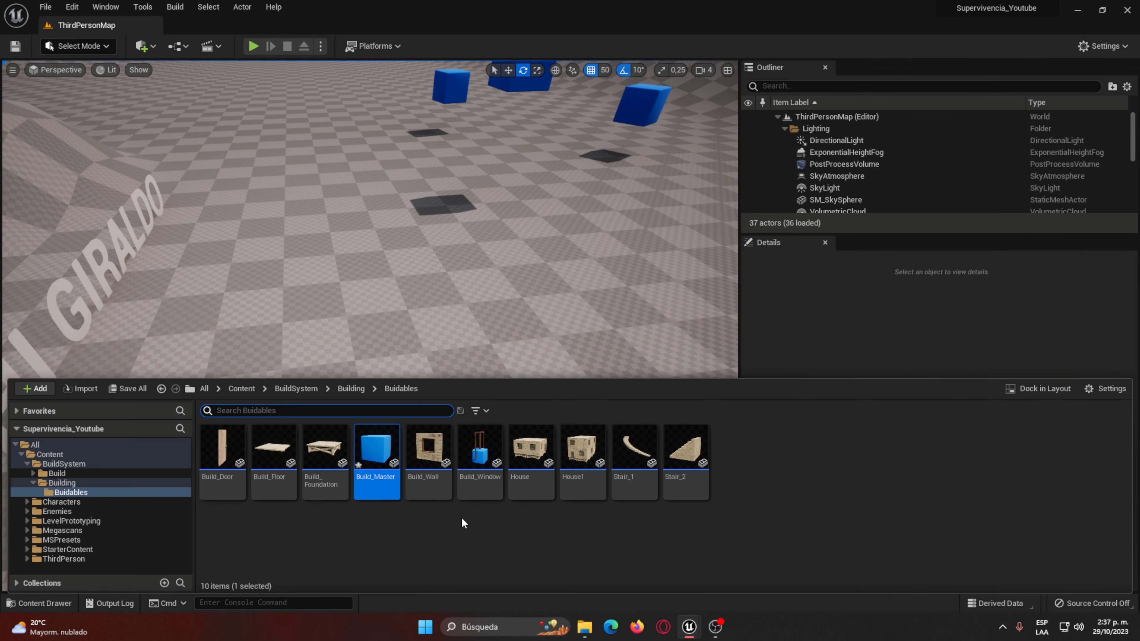
Step: Reopen Build_Master and review its event nodes
double_click(377, 482)
right_click_drag(497, 431, 680, 412)
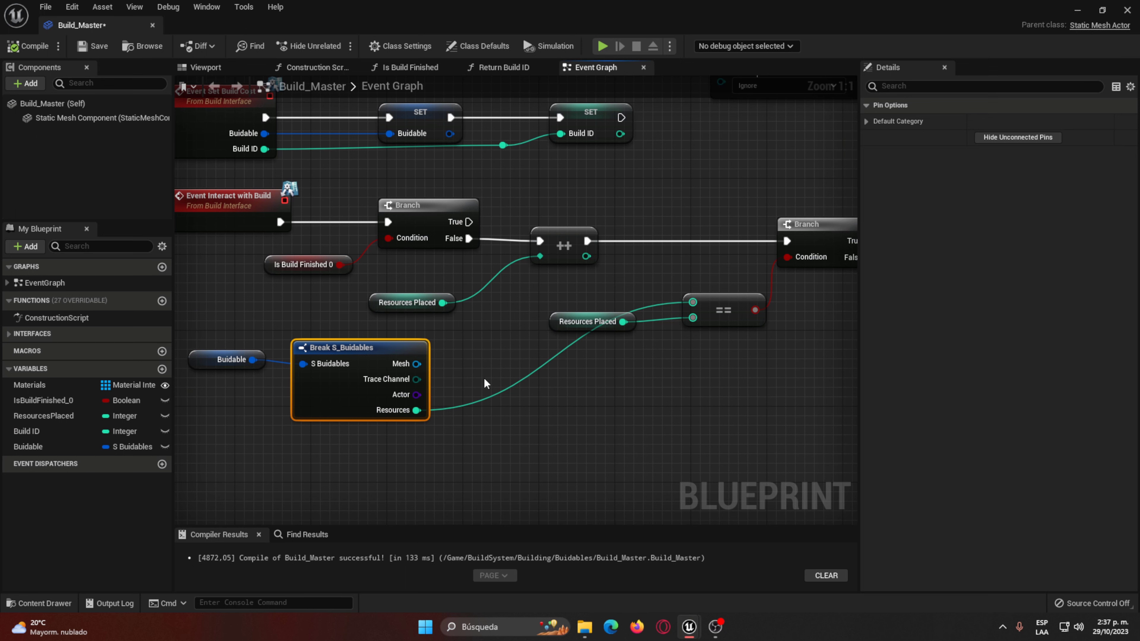
left_click(531, 406)
Step: Open BuildComponent from the Building folder and go to its SpawnBuild function graph
key("ctrl+space")
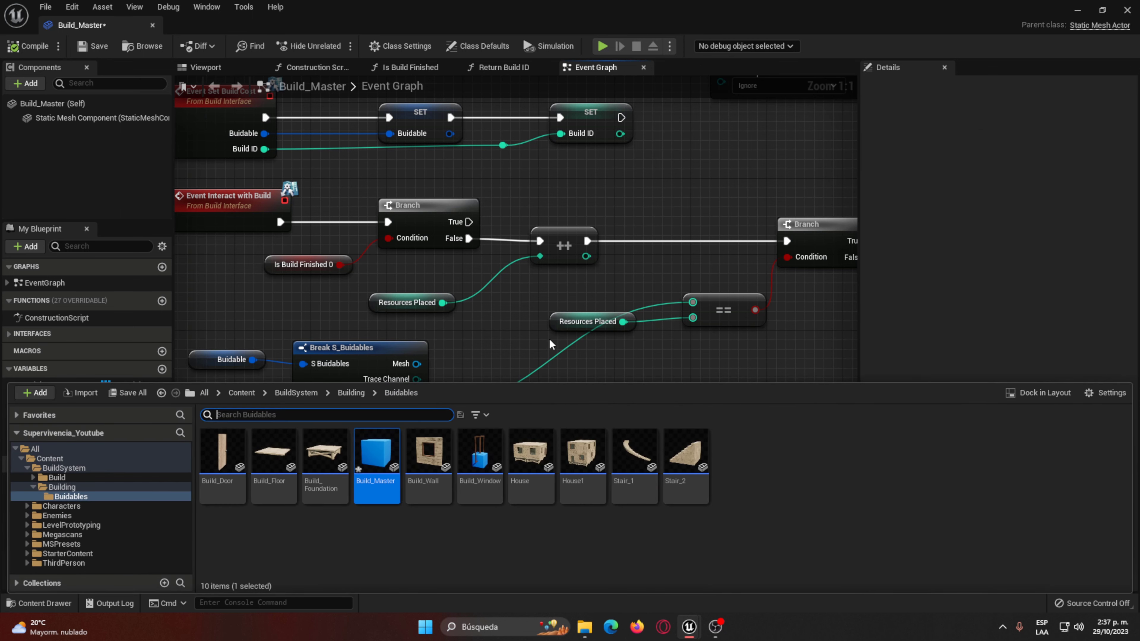
left_click(350, 393)
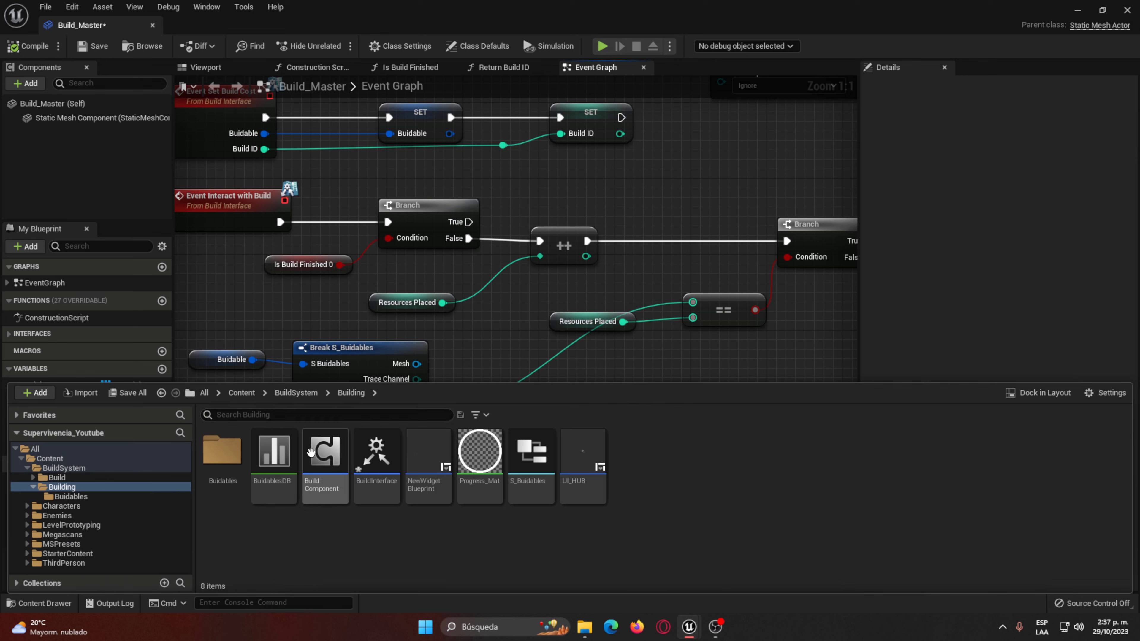
double_click(310, 468)
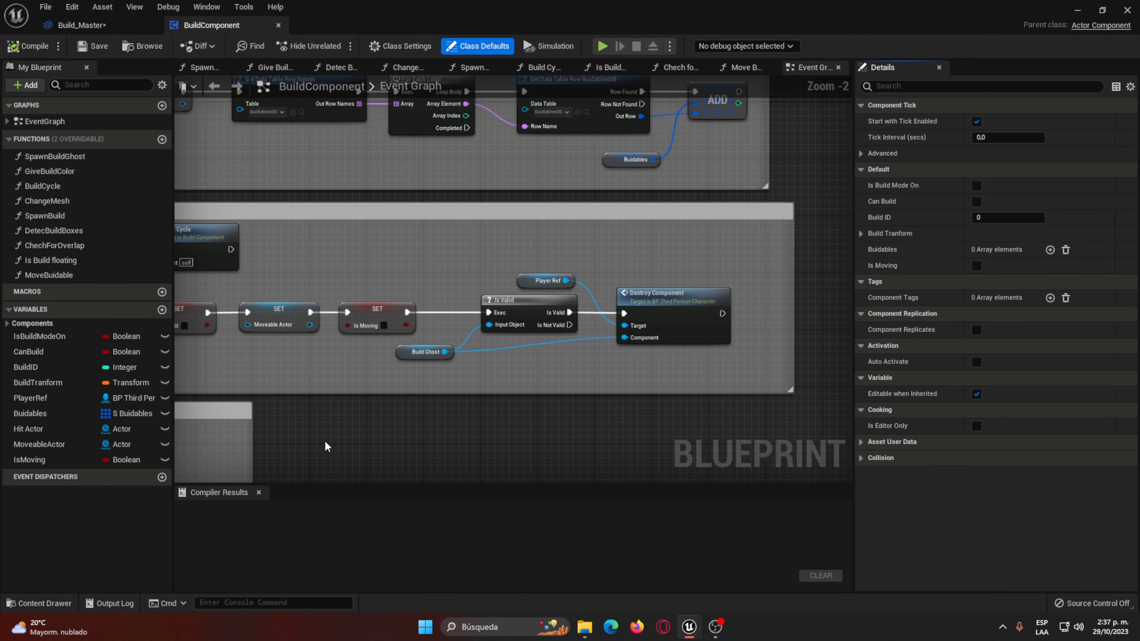
right_click_drag(540, 367, 736, 451)
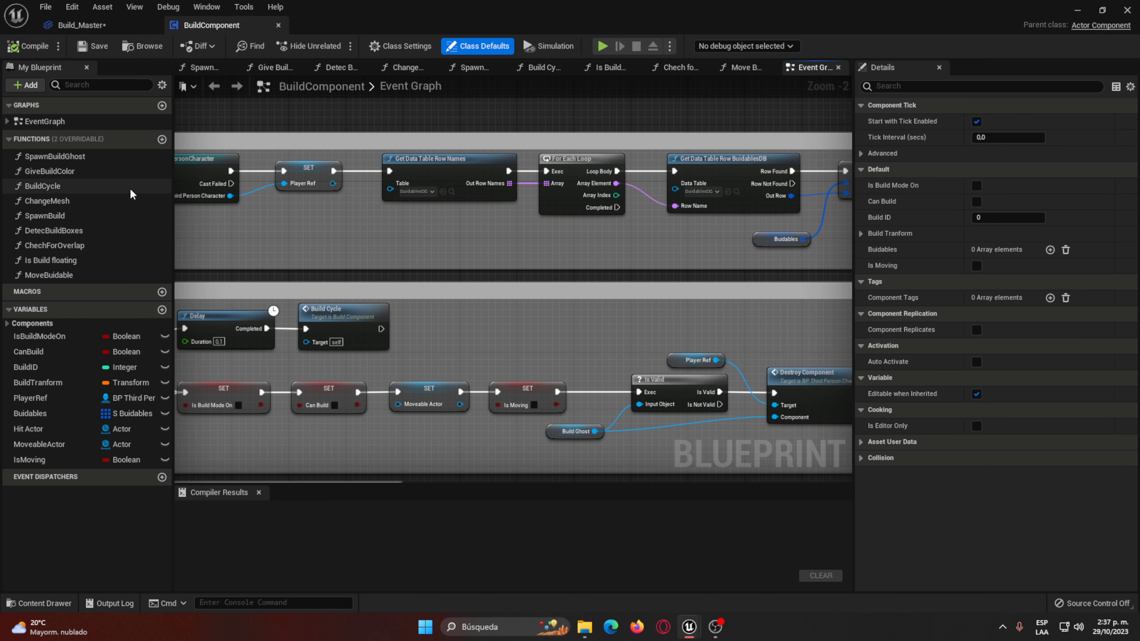
double_click(45, 215)
right_click_drag(687, 470, 693, 330)
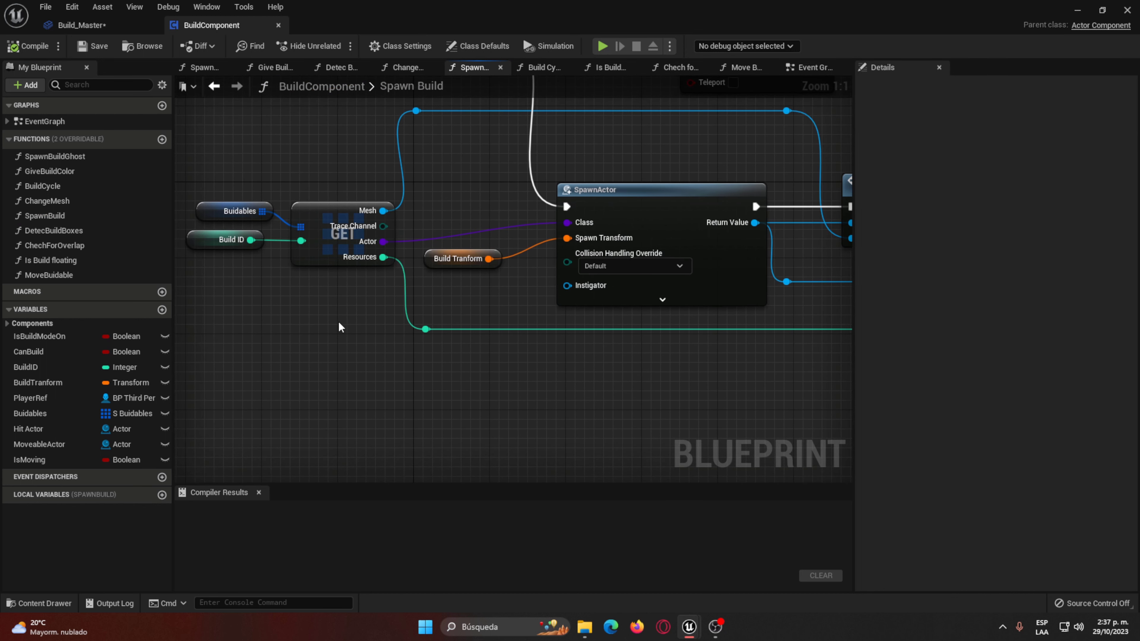
Step: Delete the reroute node and its wires feeding Set Build Cost
left_click_drag(254, 165, 323, 251)
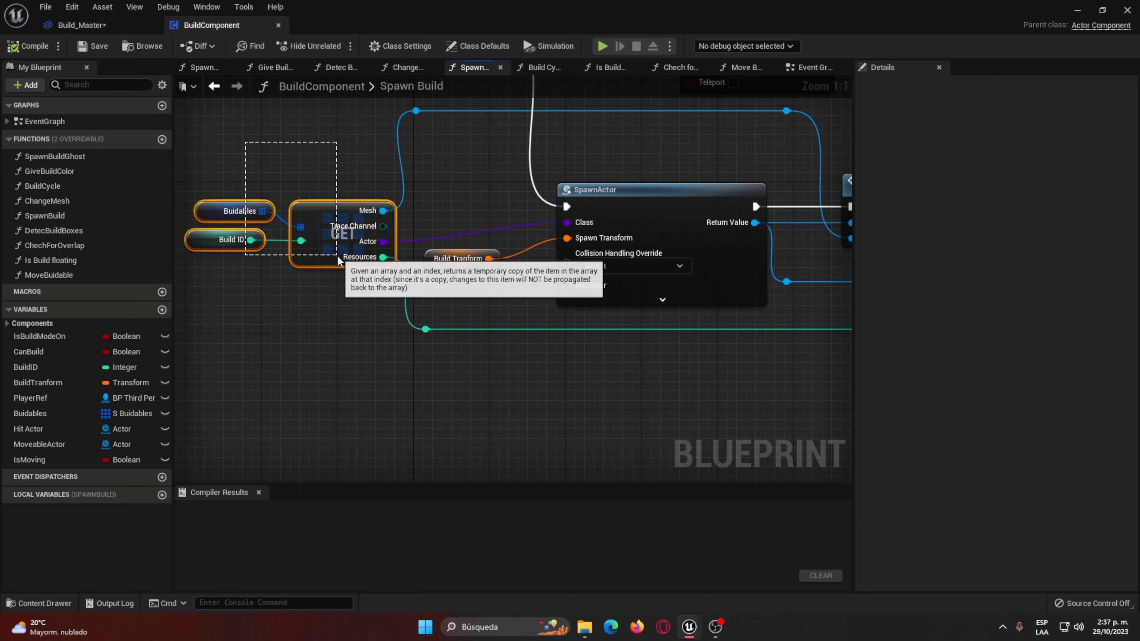
right_click_drag(591, 380, 250, 393)
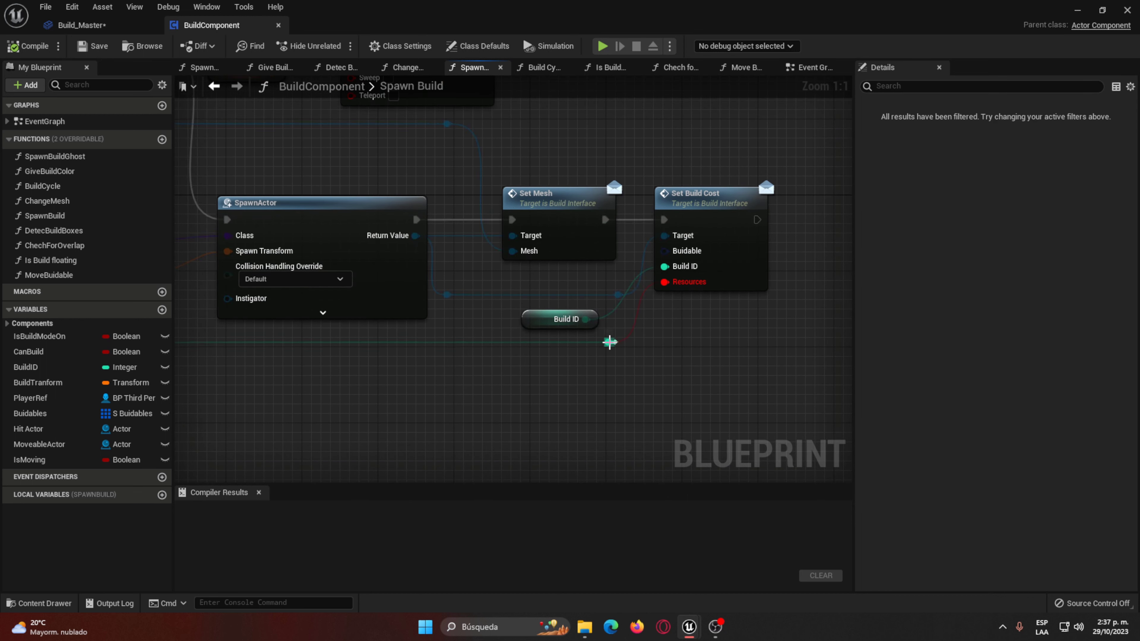
right_click(609, 344)
left_click(603, 381)
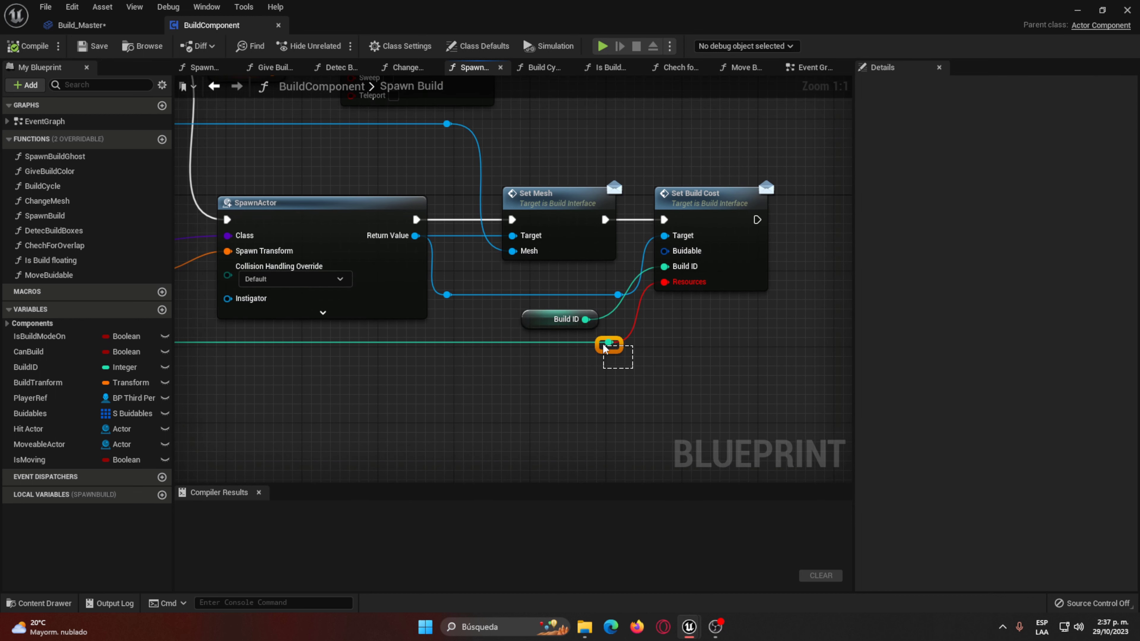
key("Delete")
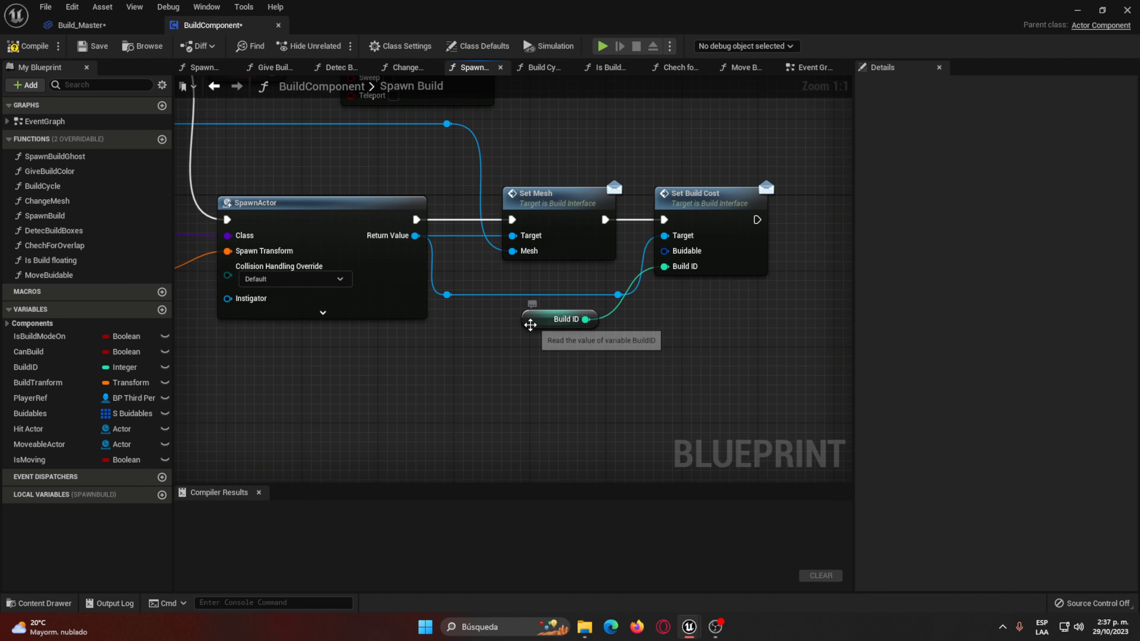
Step: Remove the dangling reroute node and regroup the Buidables, Build ID and GET nodes
left_click(556, 319)
right_click_drag(537, 320, 721, 341)
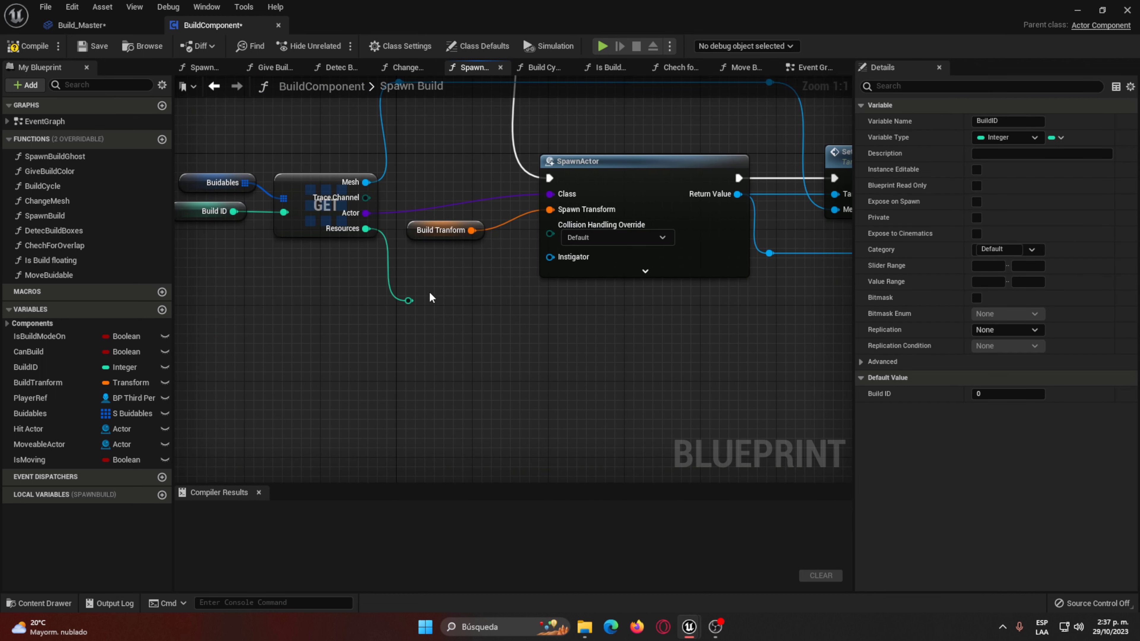
left_click(408, 300)
key("Delete")
right_click_drag(348, 269, 485, 275)
left_click_drag(305, 153, 449, 255)
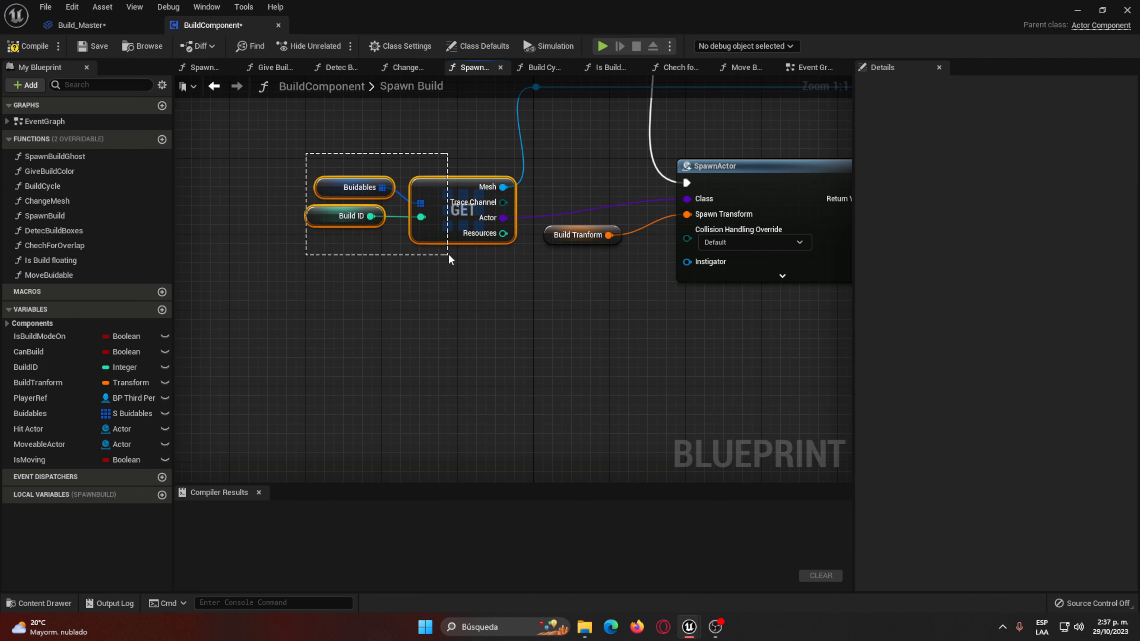
mouse_move(639, 313)
right_mouse_down()
mouse_move(458, 287)
mouse_move(418, 245)
right_mouse_up()
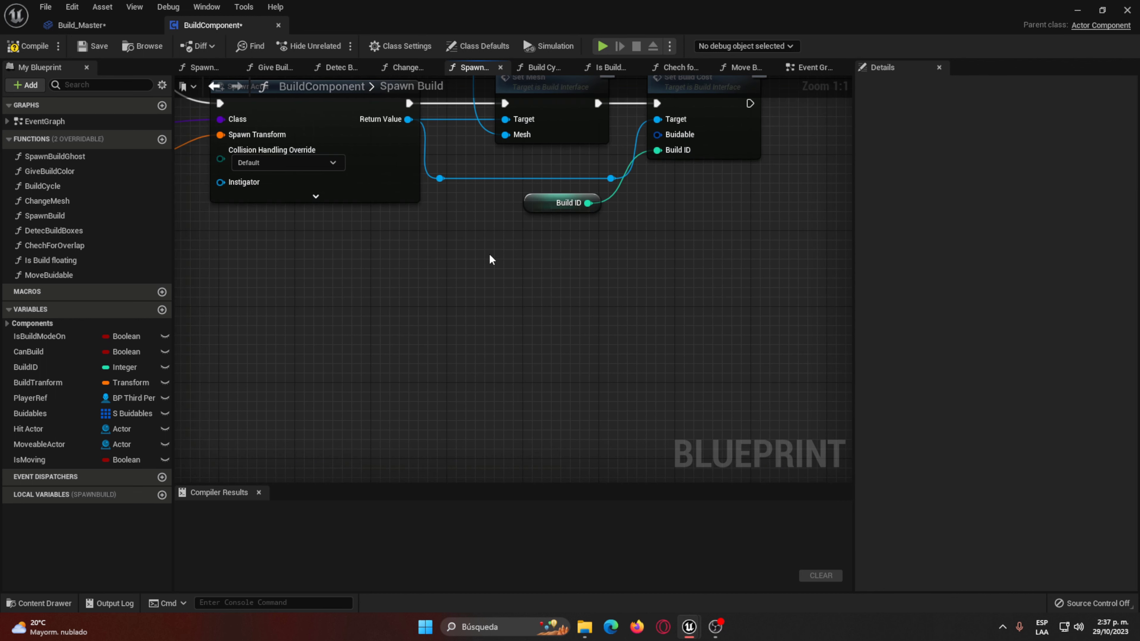
key("ctrl+v")
Step: Recombine the GET node's split output and wire it into Set Build Cost's Buidable input
right_click(571, 270)
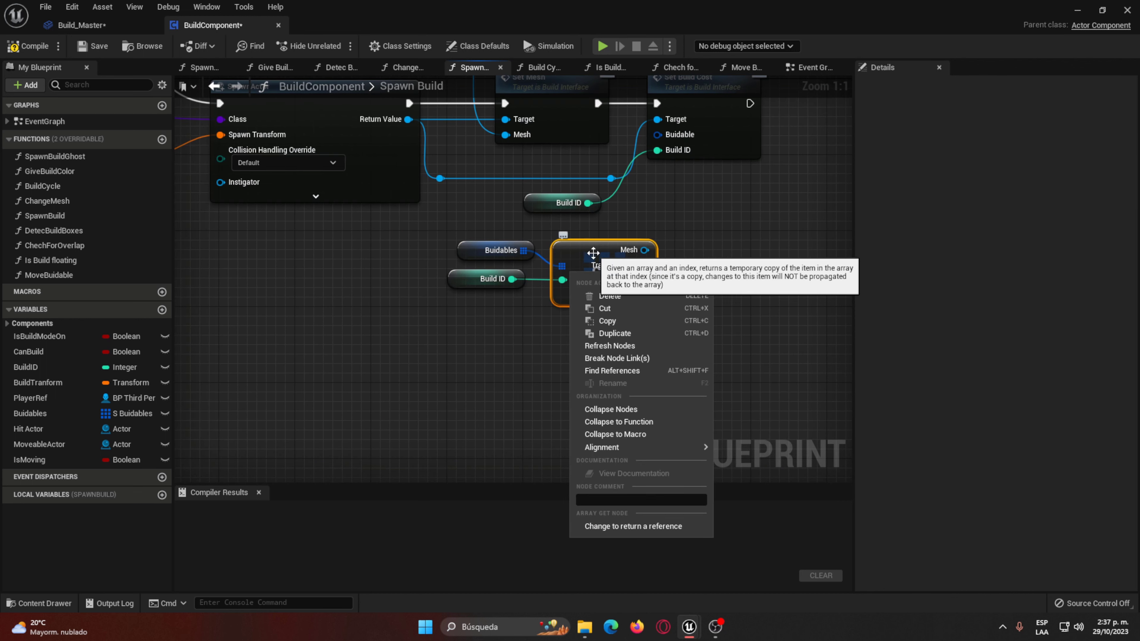
right_click(624, 252)
left_click(647, 236)
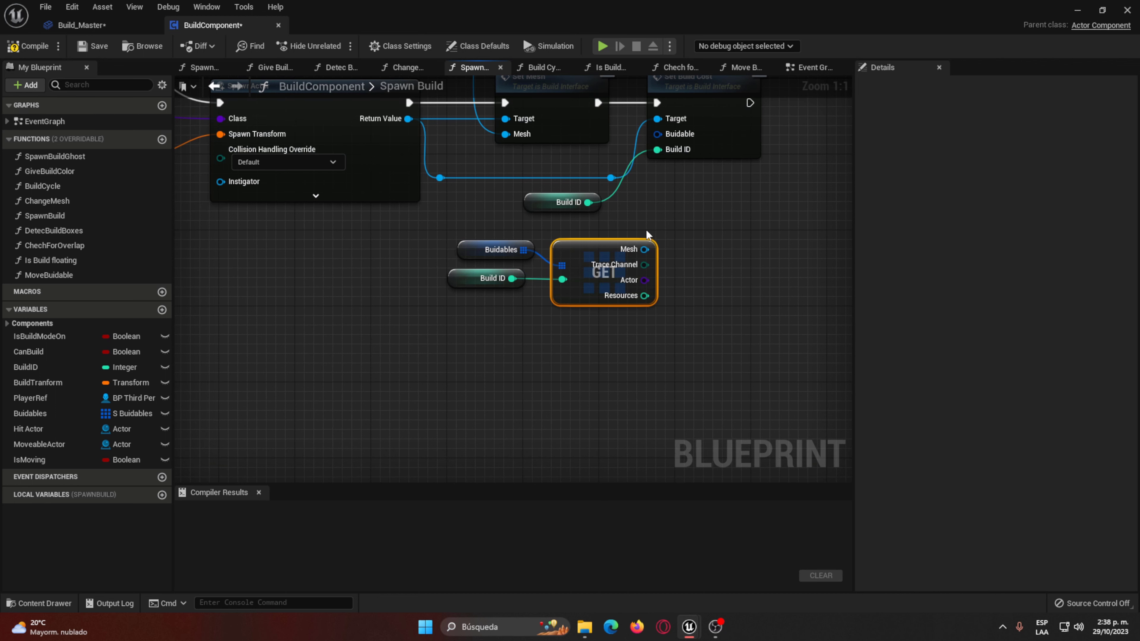
right_click_drag(679, 329, 646, 380)
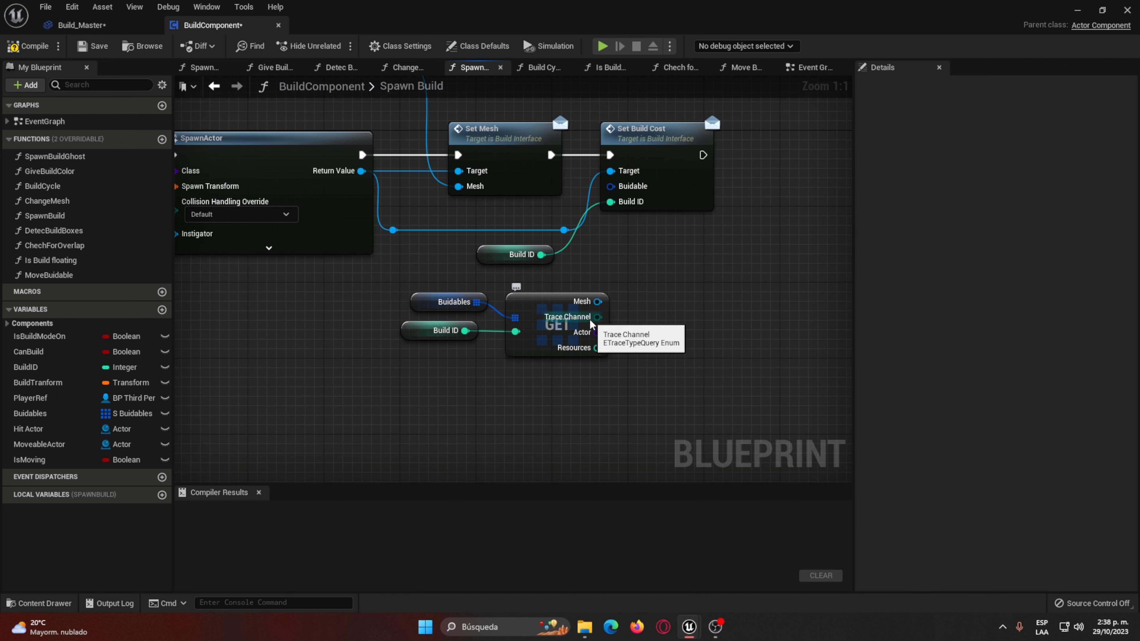
right_click(594, 318)
left_click(655, 369)
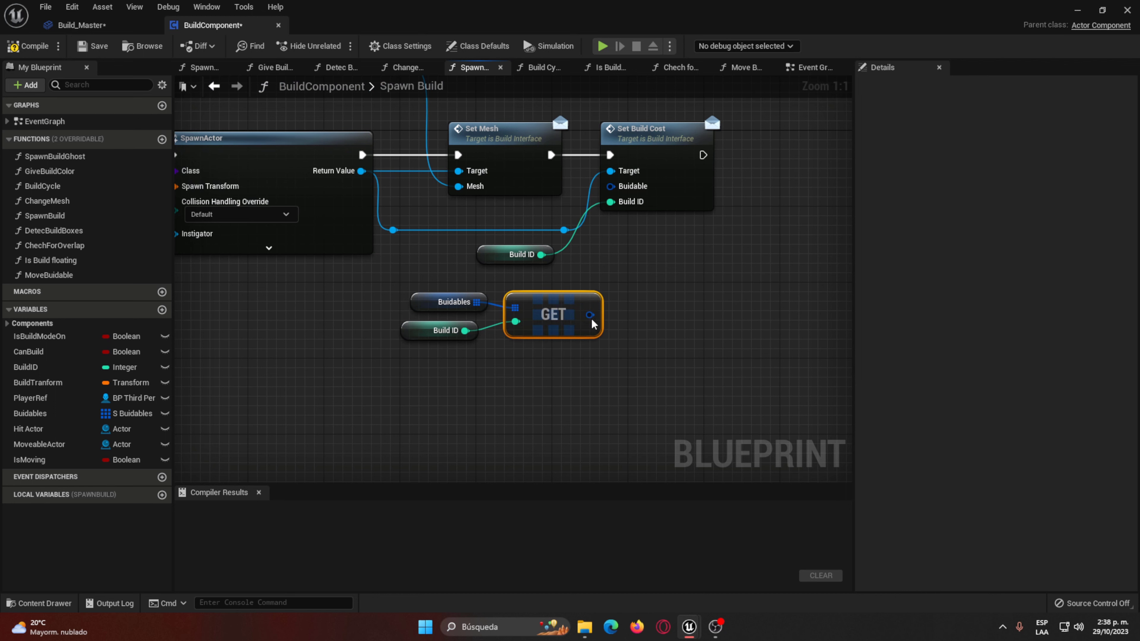
left_click_drag(590, 316, 611, 186)
Step: Compile and save BuildComponent, then start a simulation
left_click(27, 46)
left_click(93, 46)
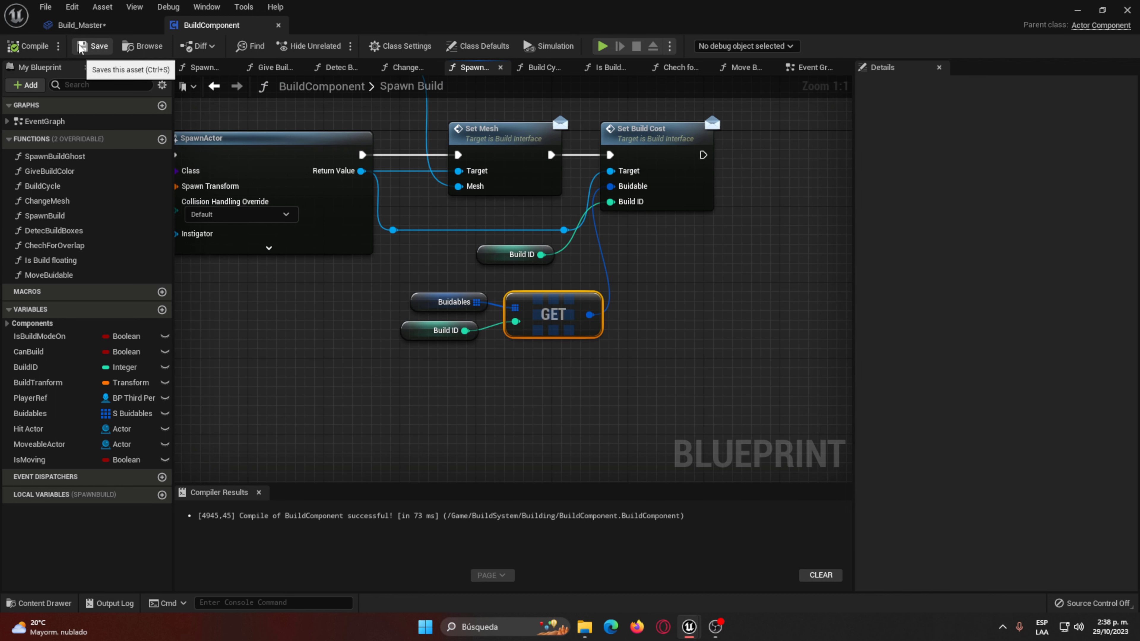
left_click(602, 47)
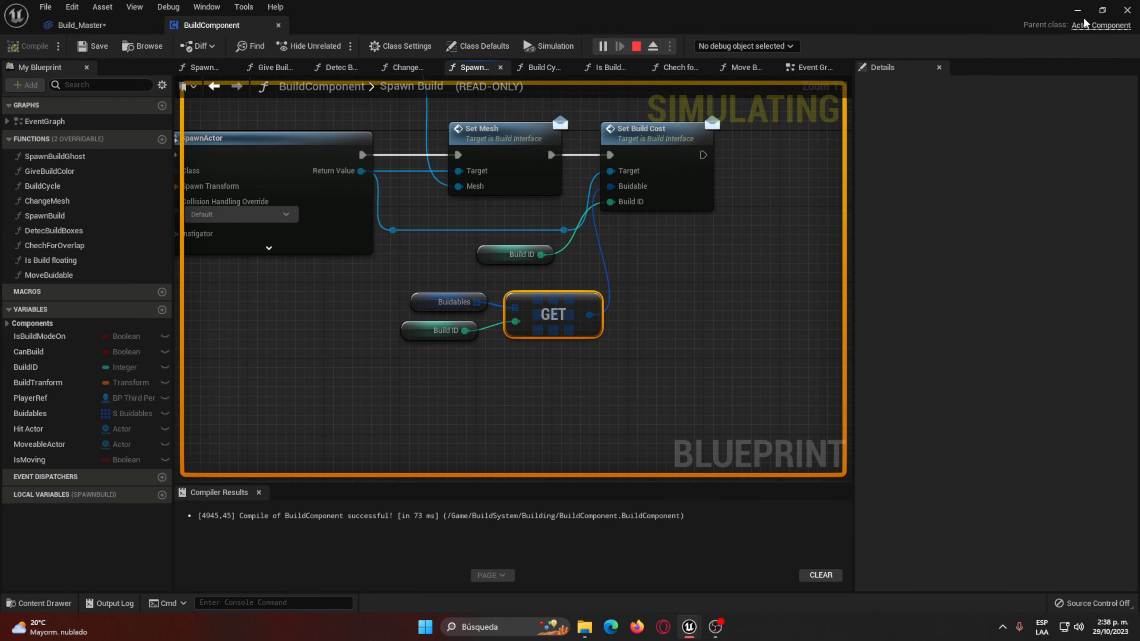
Step: Walk and jump onto trigger pads to spawn platforms and a wooden wall, then end the play test
left_click(1078, 10)
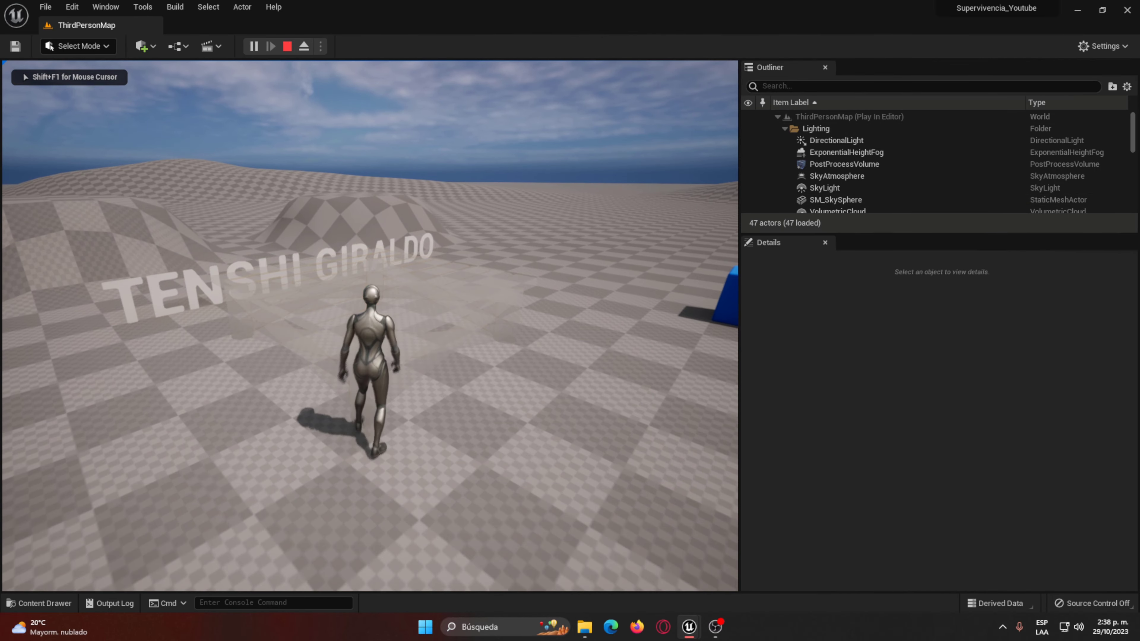
key("space")
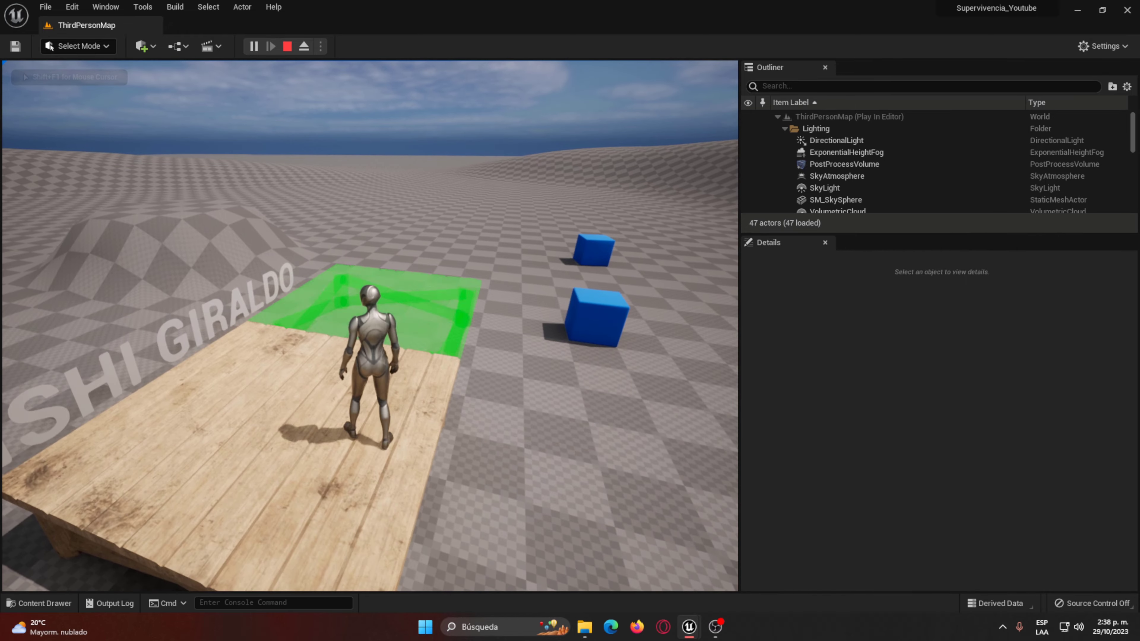
key("w")
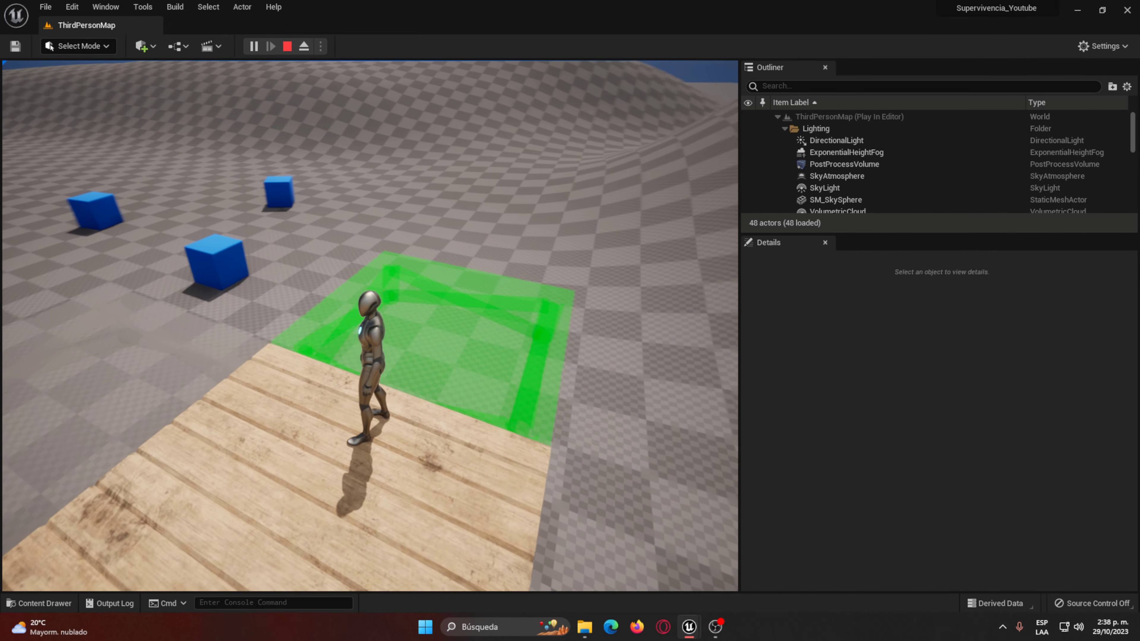
key("w")
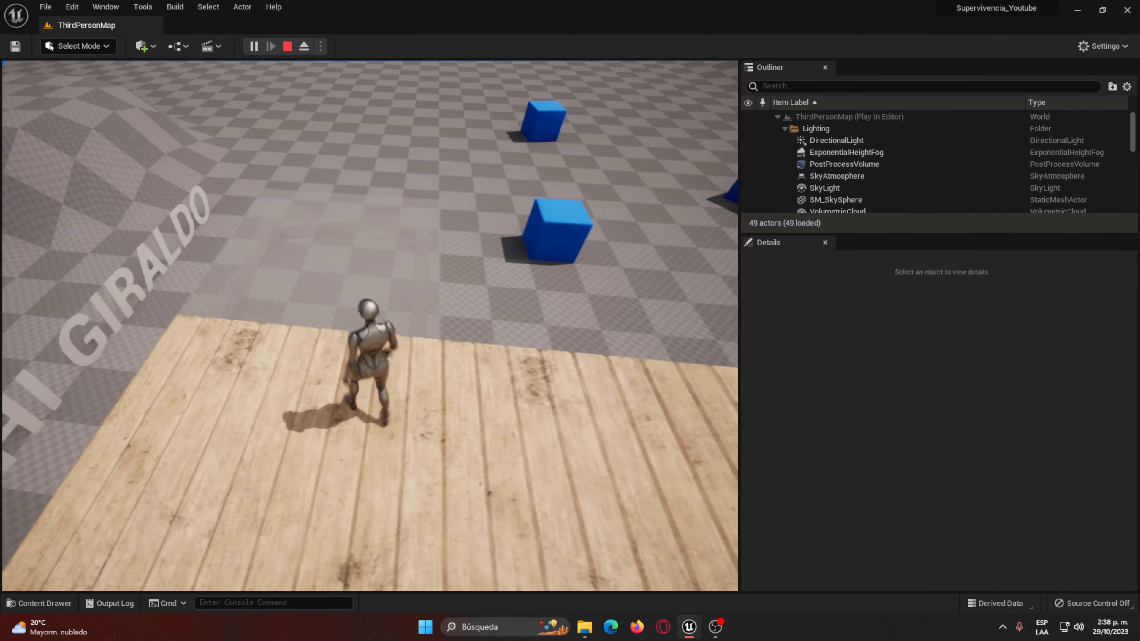
key("w")
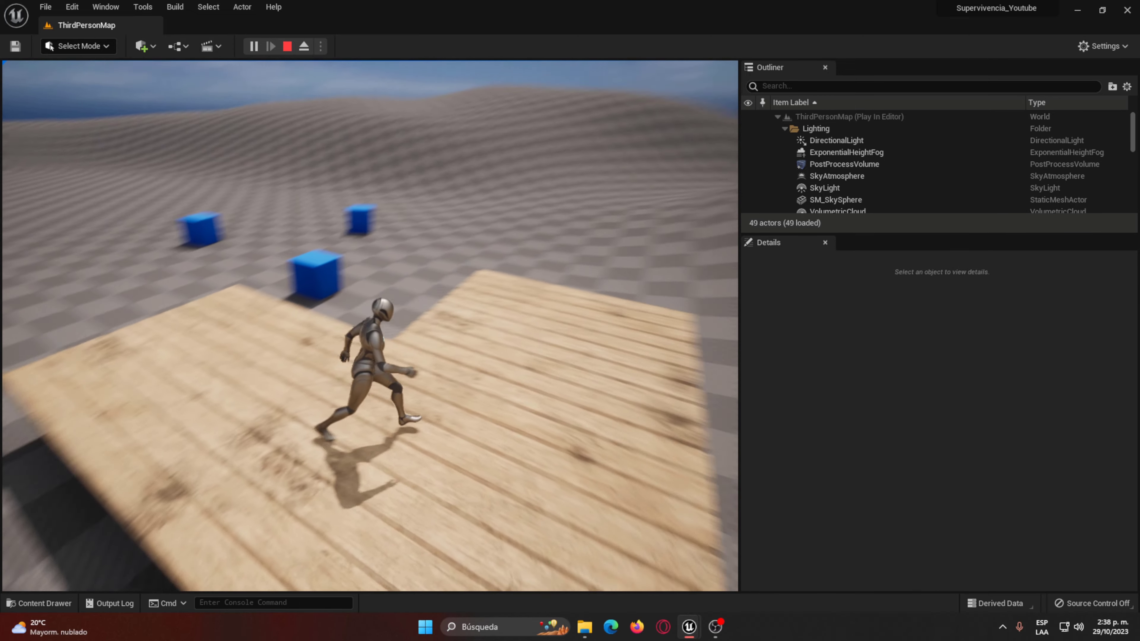
key("w")
key("space")
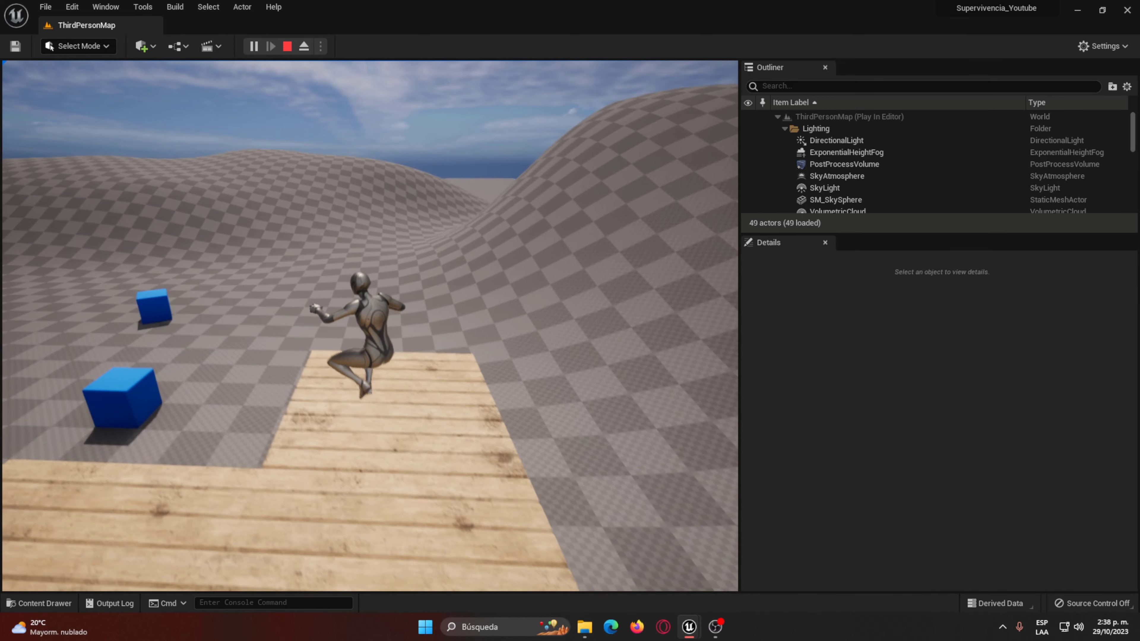
key("w")
key("w")
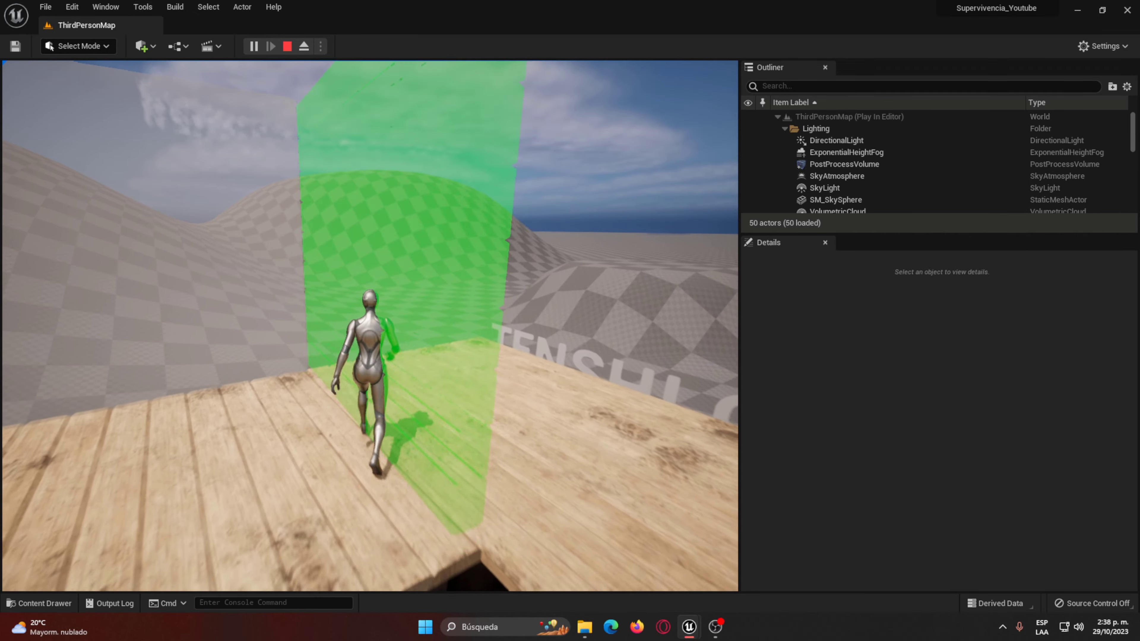
key("w")
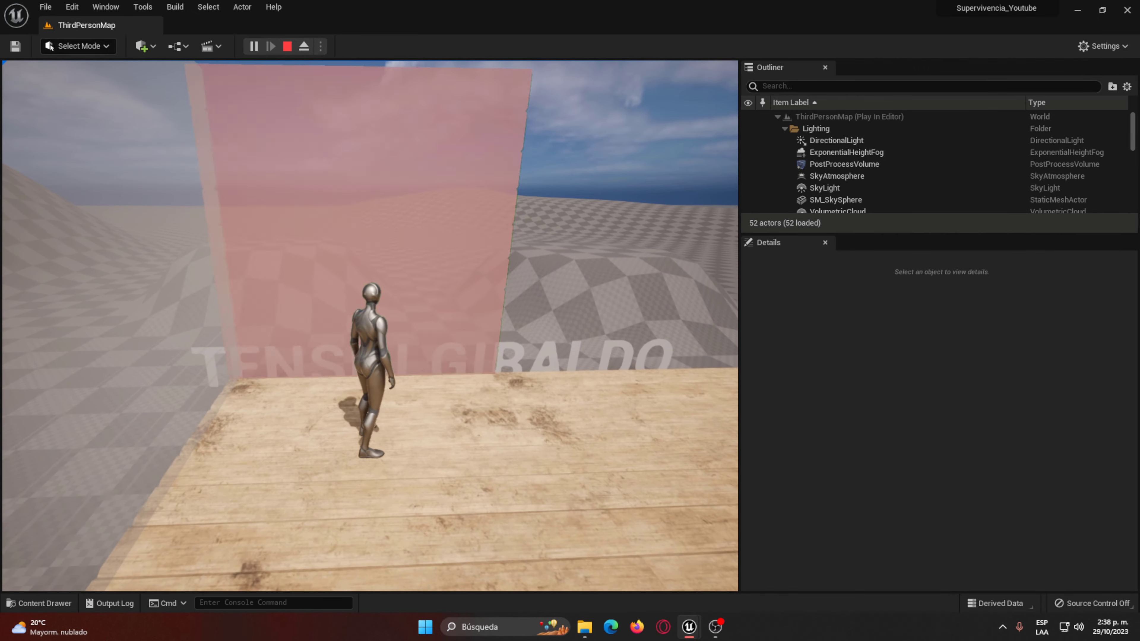
key("w")
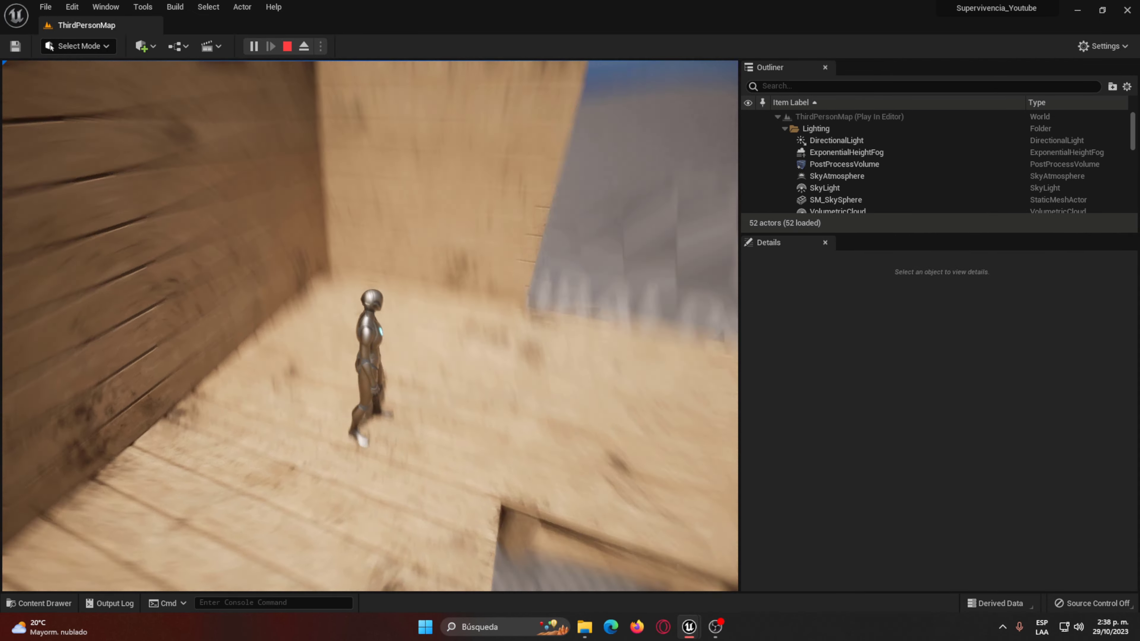
key("Escape")
Step: Open the Build_Master blueprint from the Buidables folder to inspect its Event Graph
key("ctrl+space")
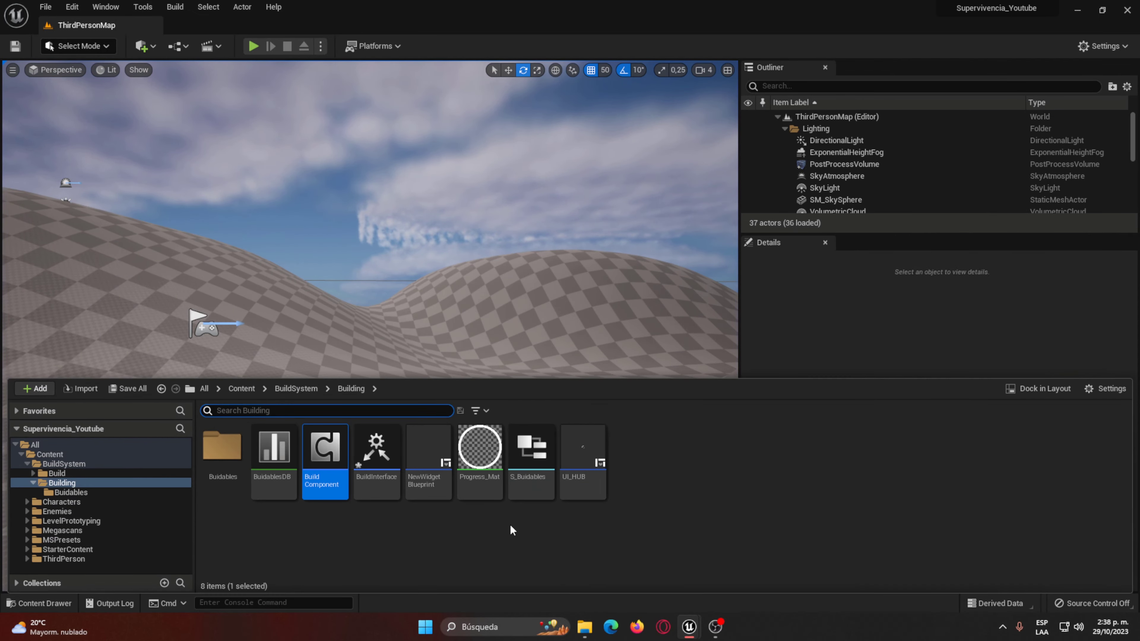
double_click(222, 469)
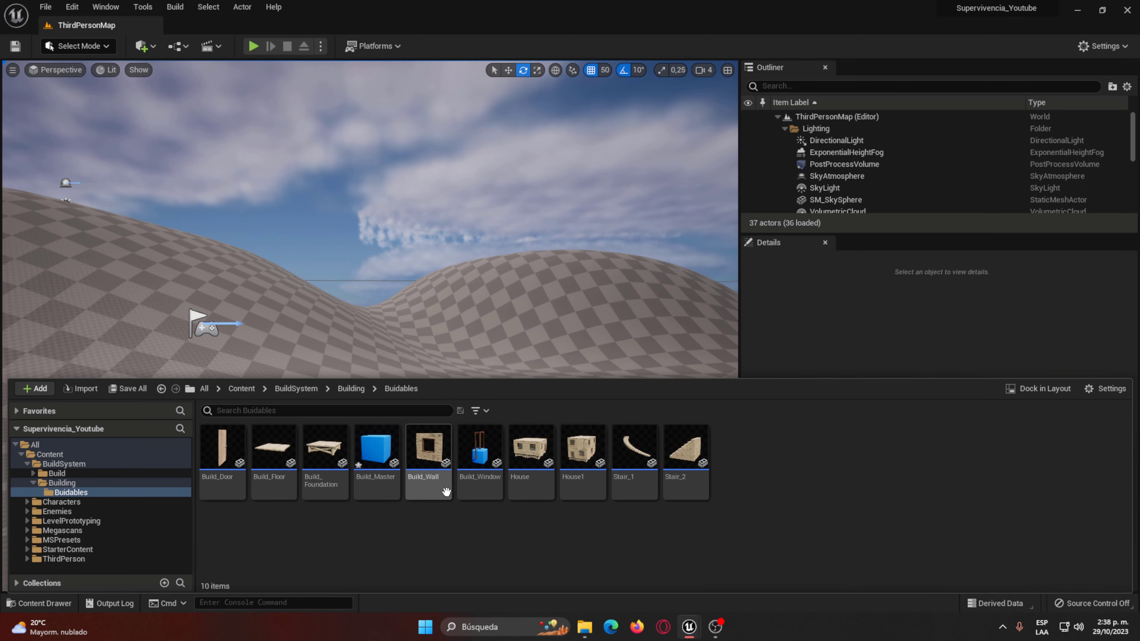
double_click(375, 460)
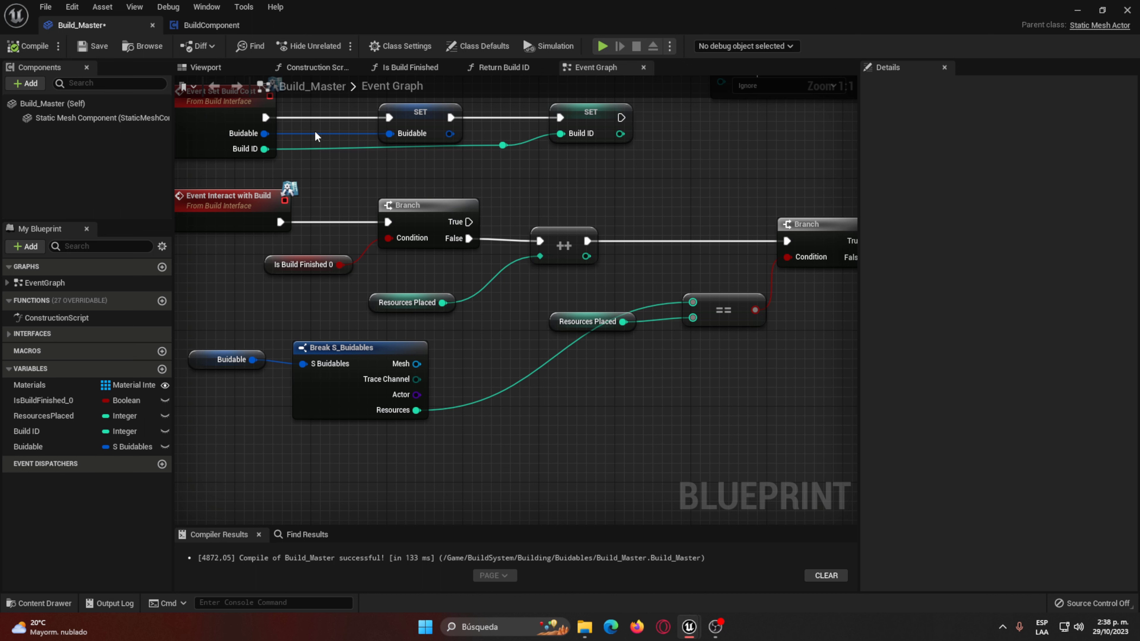
Step: Close the Build_Master and BuildComponent blueprint tabs to return to the level editor
left_click(151, 26)
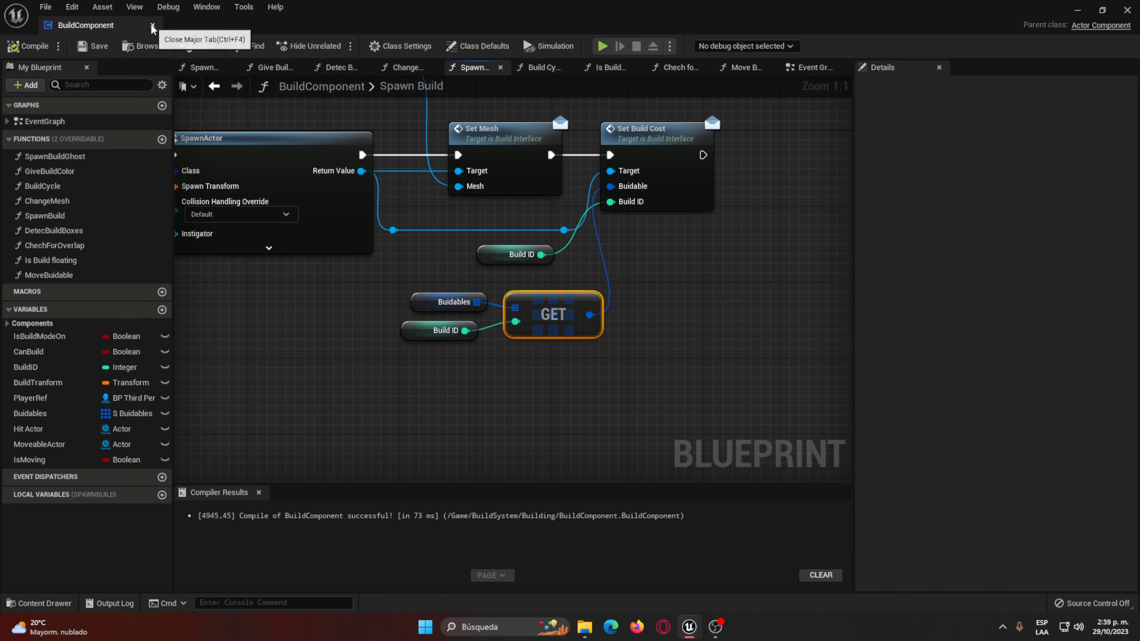
left_click(150, 25)
left_click(110, 8)
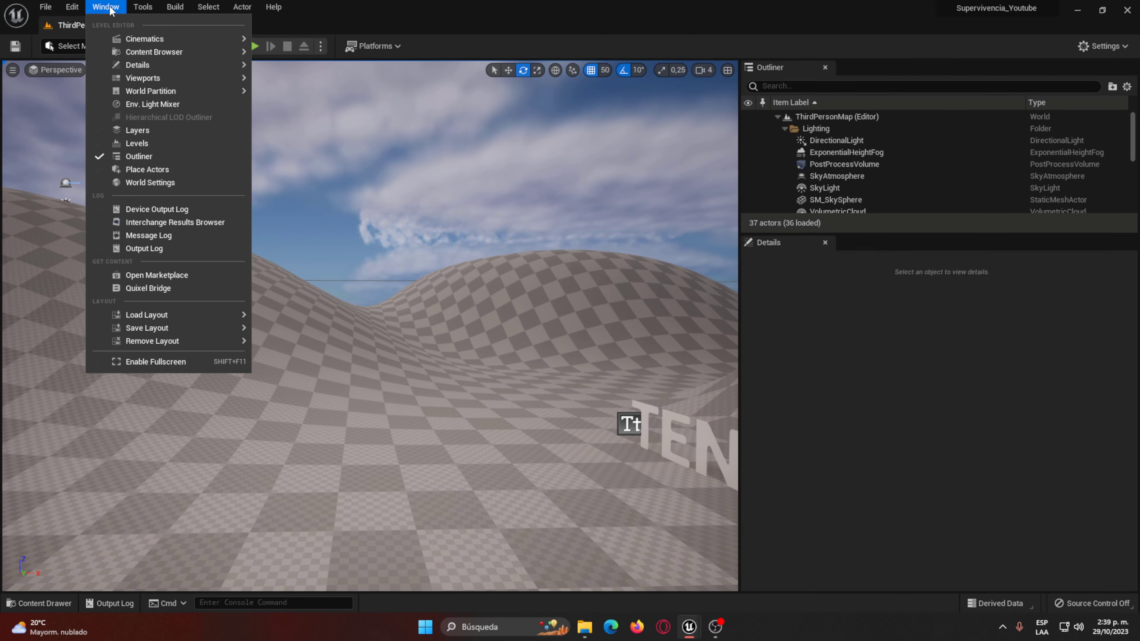
mouse_move(72, 7)
left_click(135, 201)
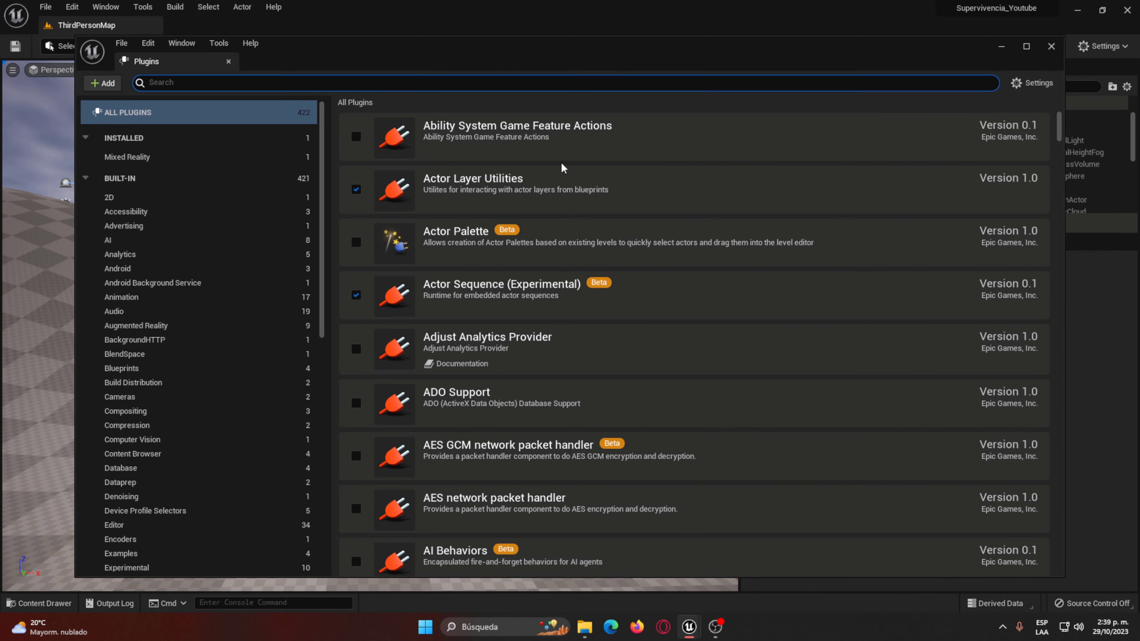
type("chaos")
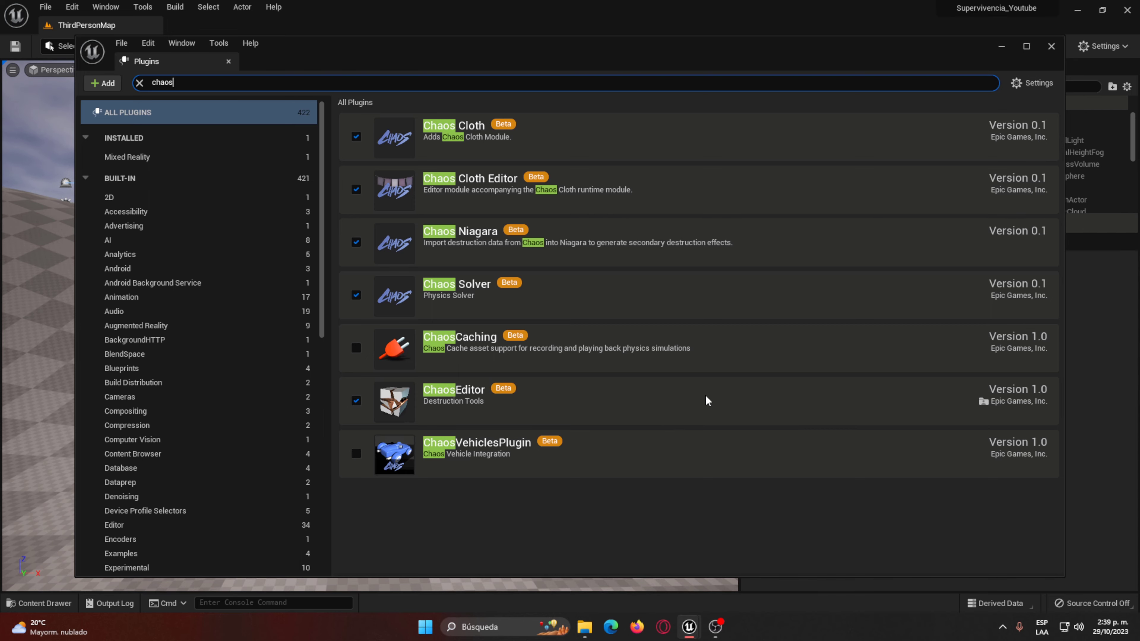
left_click(1052, 46)
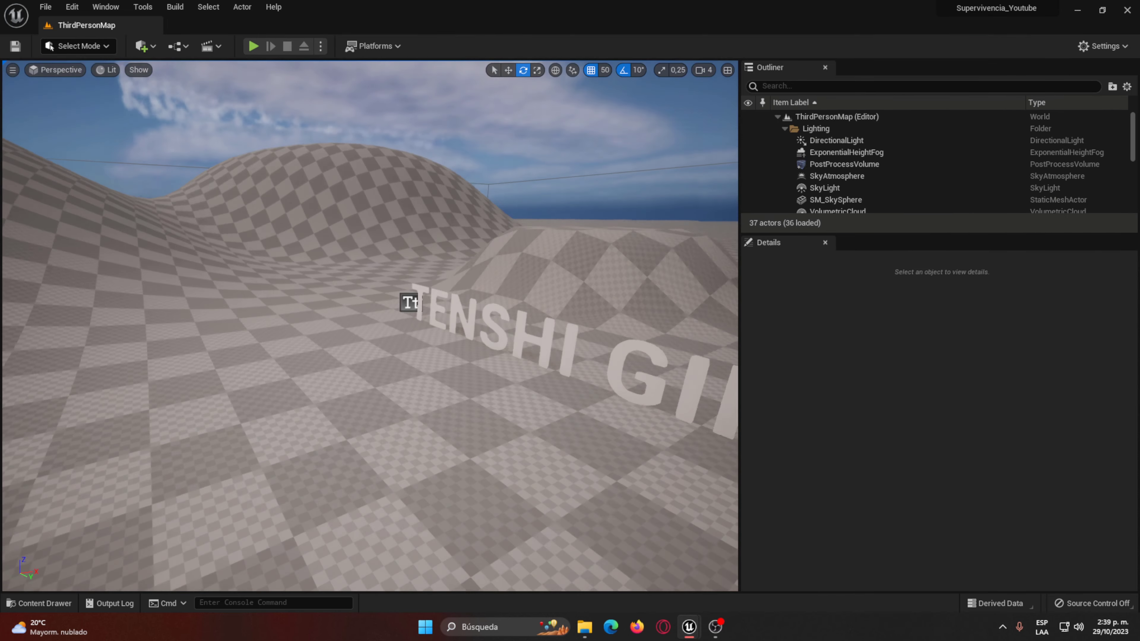
Step: Drag the foundation mesh from BuildSystem/Build into the level at 1650, 1450, 100
right_click_drag(407, 301, 580, 288)
key("ctrl+space")
left_click(351, 389)
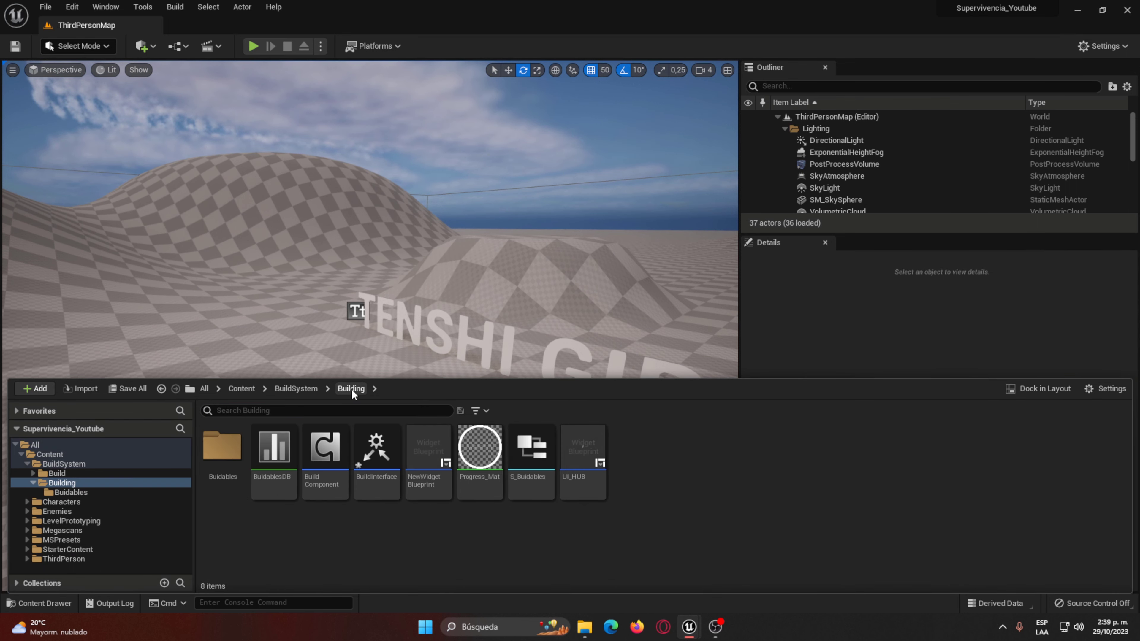
double_click(222, 447)
left_click(296, 388)
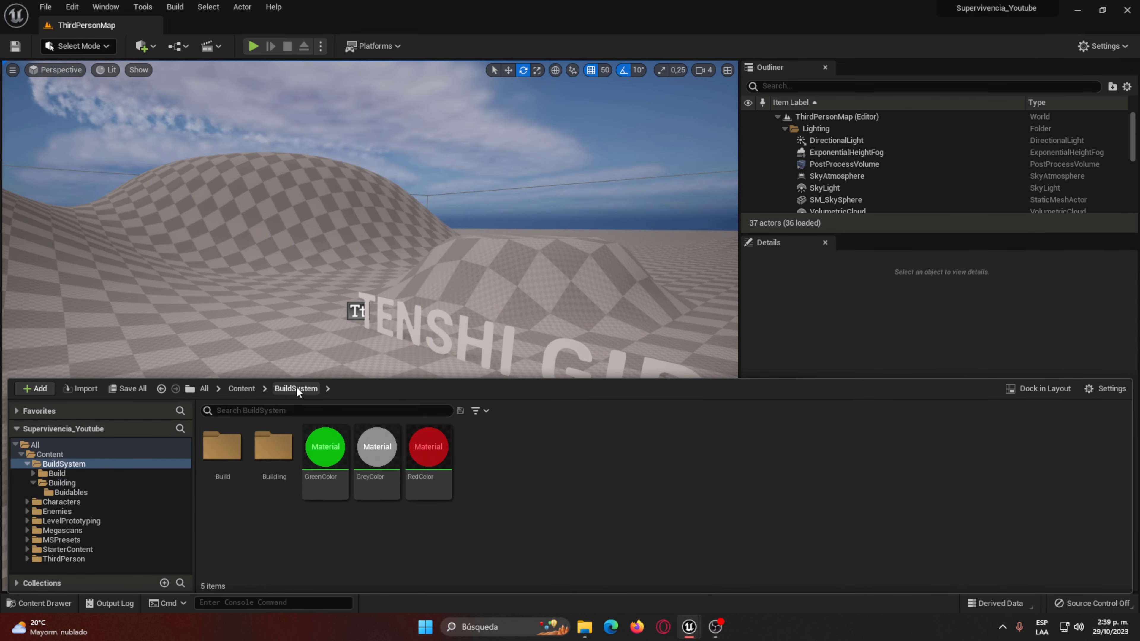
double_click(223, 447)
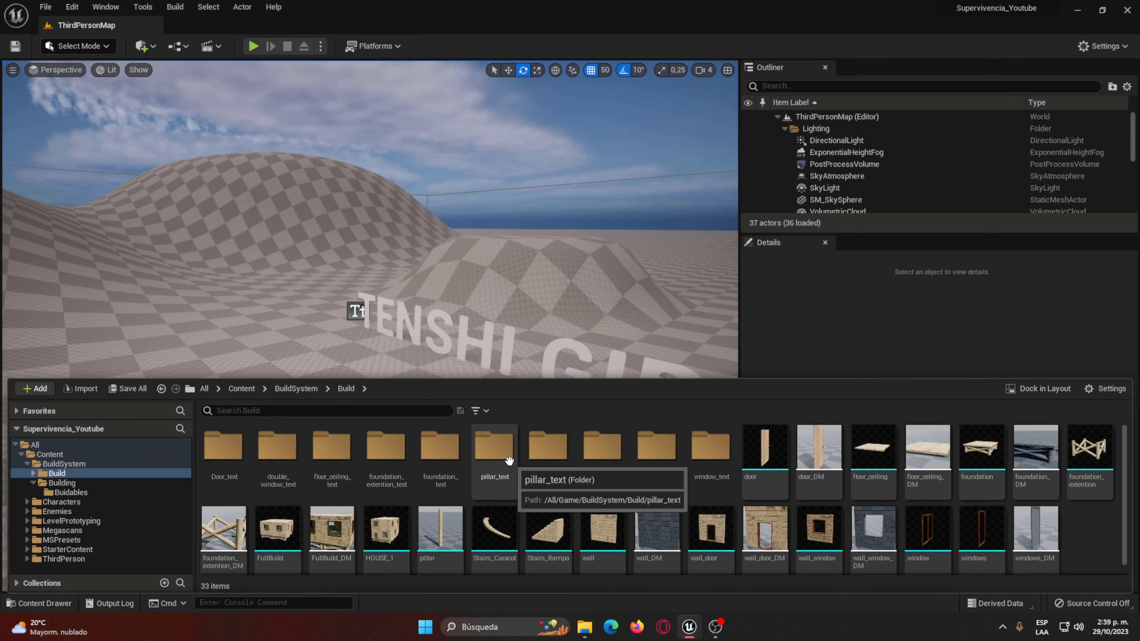
scroll(565, 439, "down", 1)
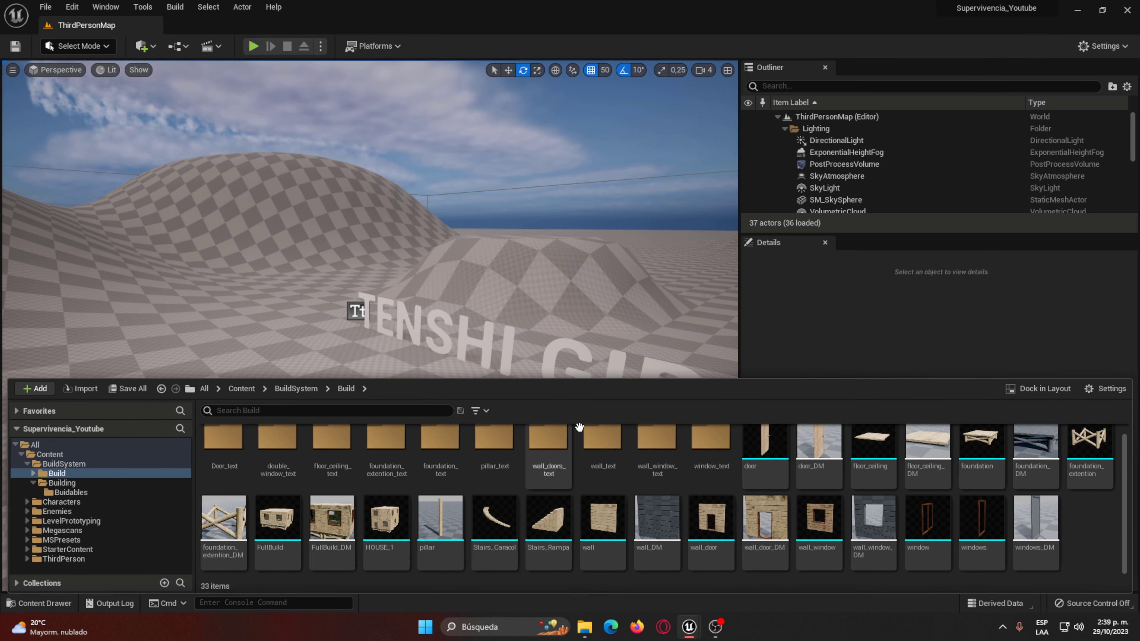
mouse_move(981, 444)
left_mouse_down()
mouse_move(477, 359)
mouse_move(356, 415)
left_mouse_up()
right_click_drag(356, 415, 341, 449)
Step: Frame the foundation in the viewport and switch to Fracture mode
key("f")
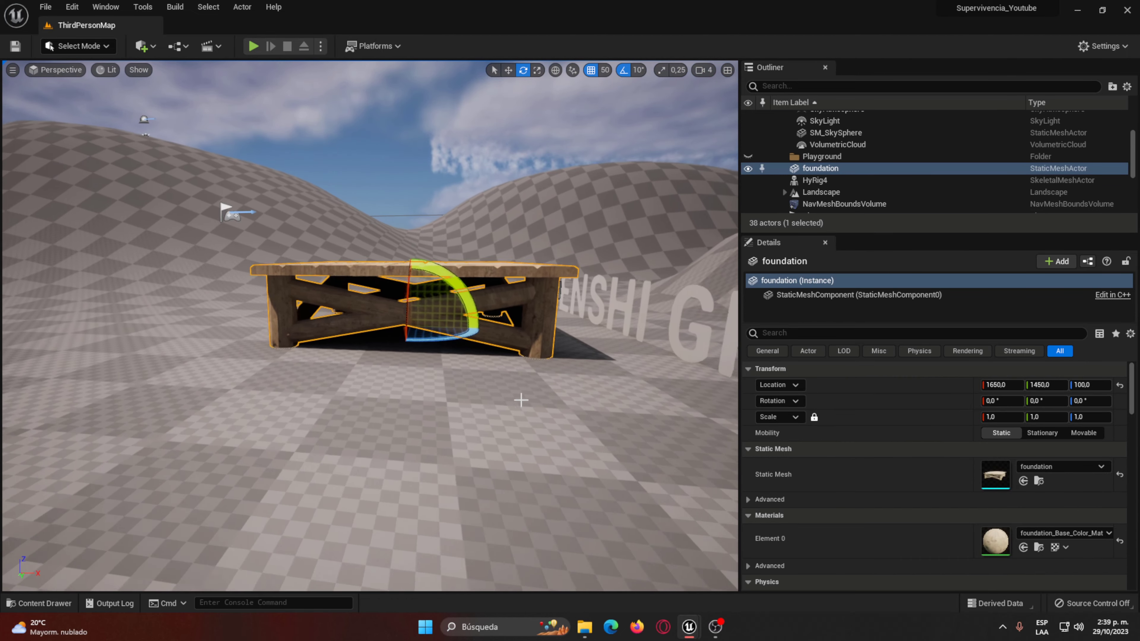
left_click(109, 47)
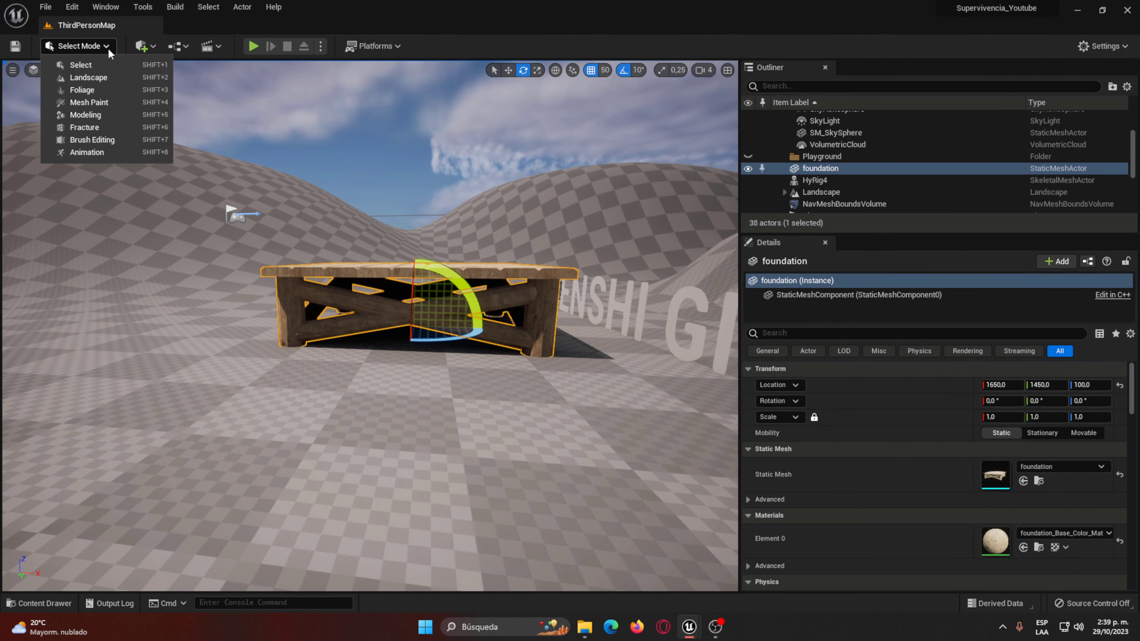
left_click(98, 128)
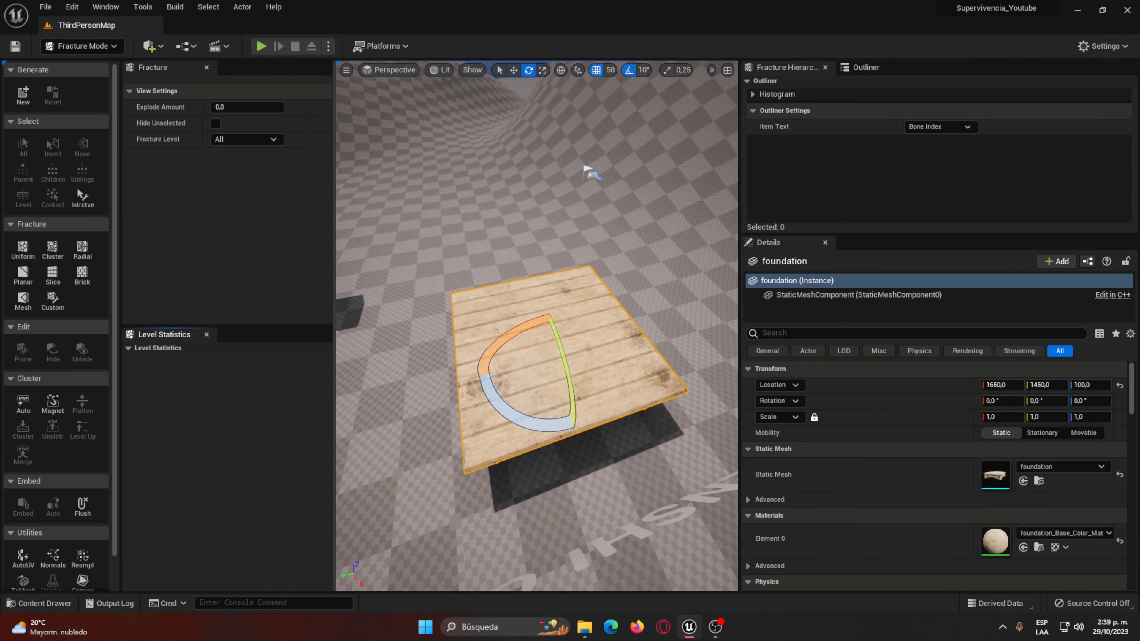
mouse_move(585, 171)
left_mouse_down("alt")
mouse_move(562, 127)
mouse_move(538, 130)
left_mouse_up("alt")
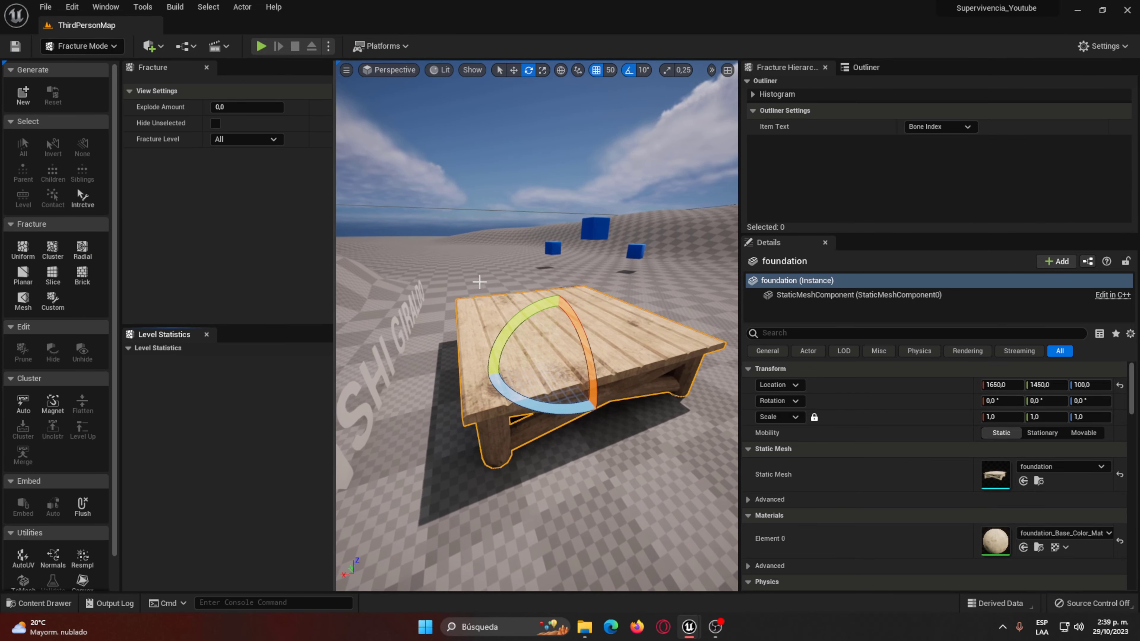
Step: Create a new Fracture folder inside BuildSystem/Build and open it
left_click(34, 100)
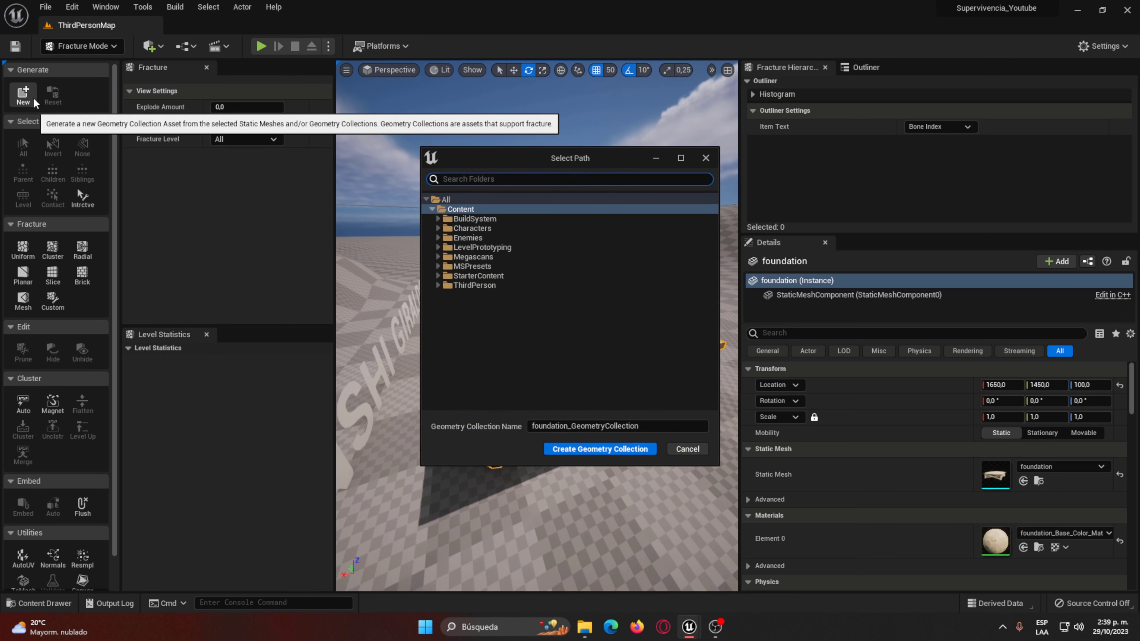
left_click(440, 230)
left_click(443, 228)
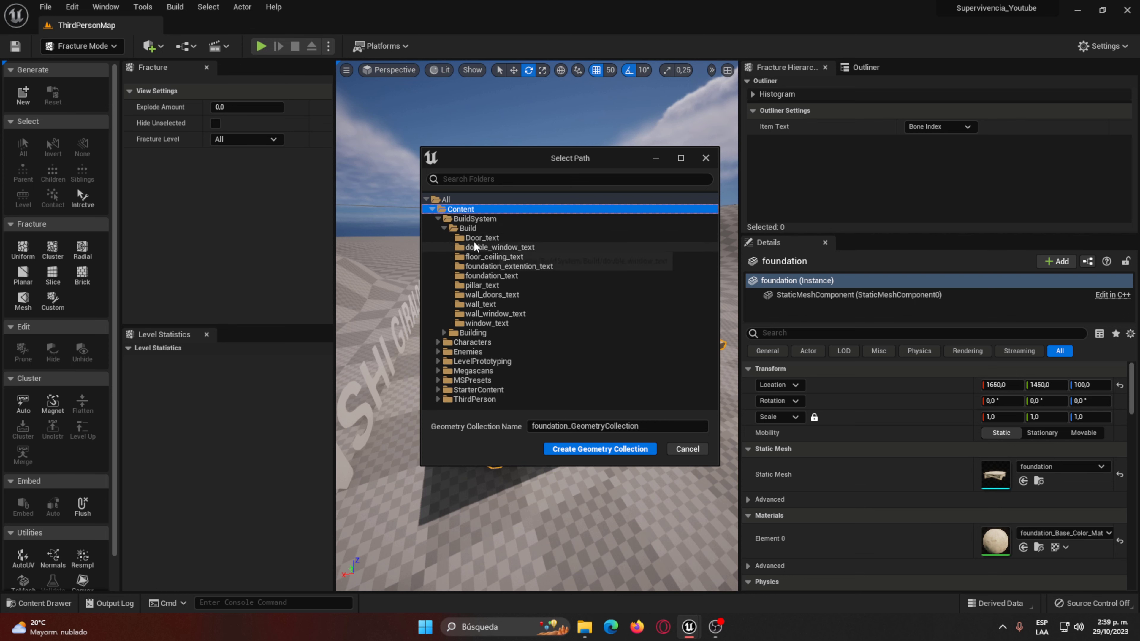
left_click(509, 229)
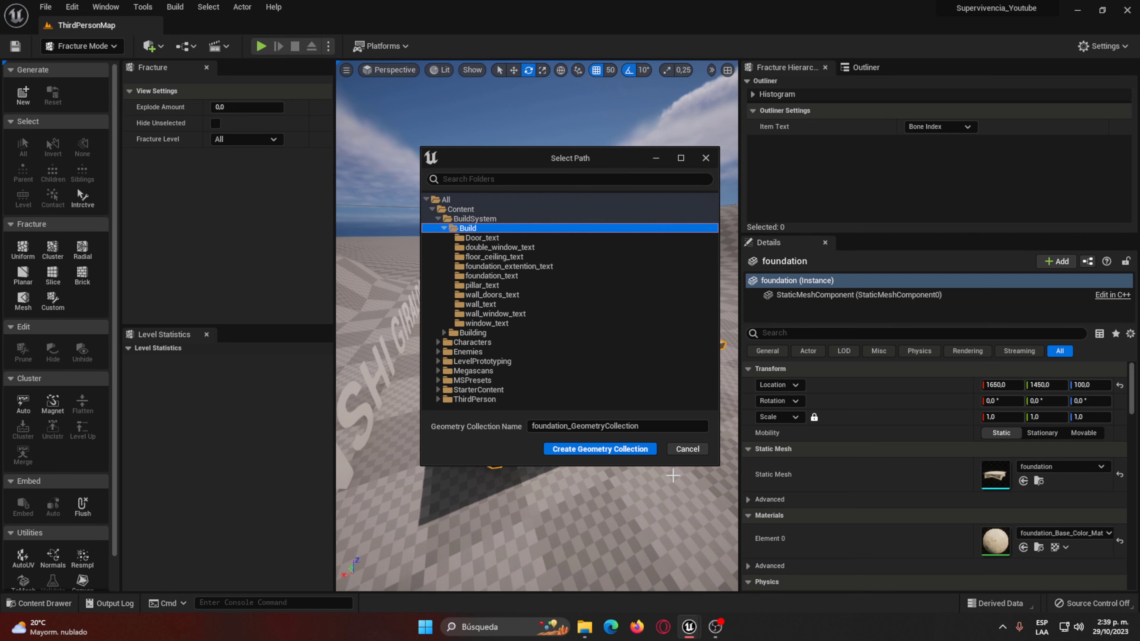
left_click(647, 450)
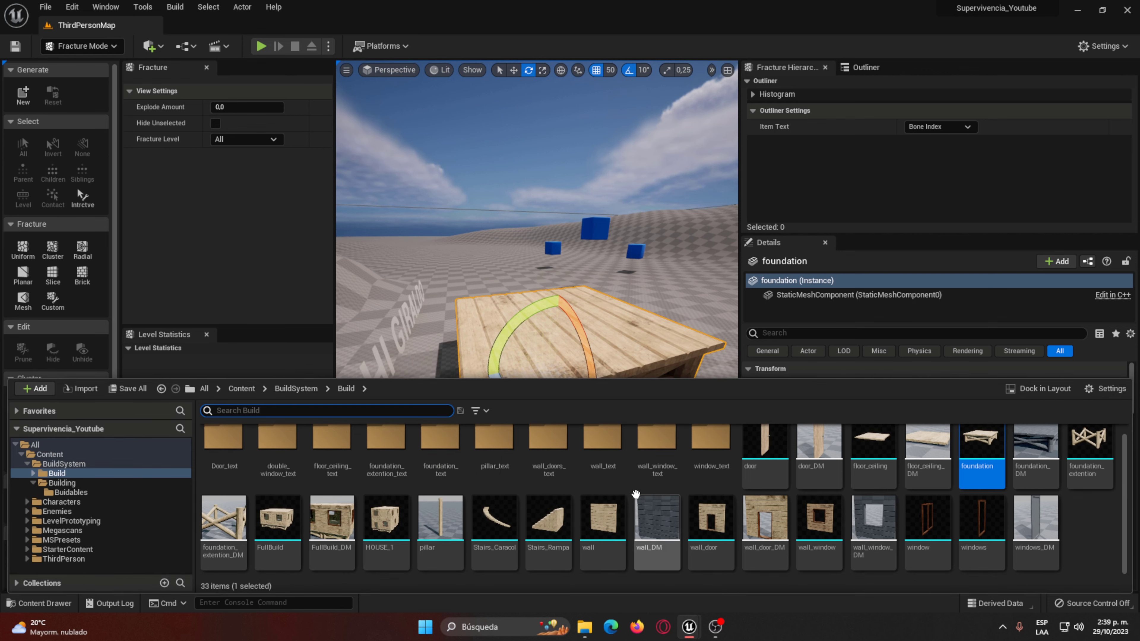
right_click(1096, 545)
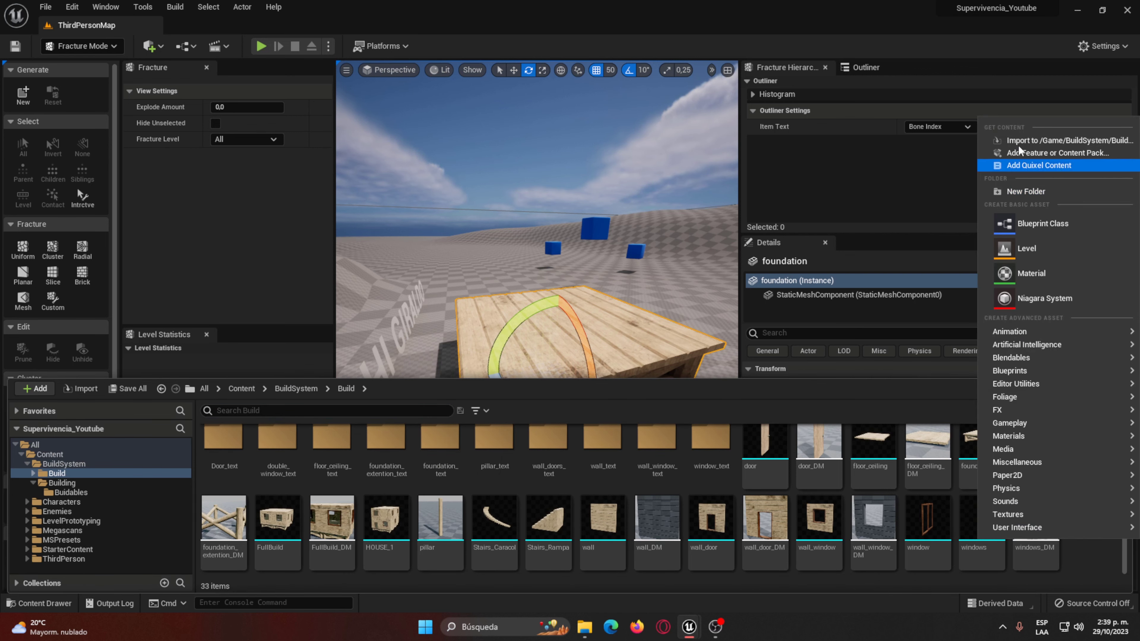
left_click(1036, 194)
type("Fracture")
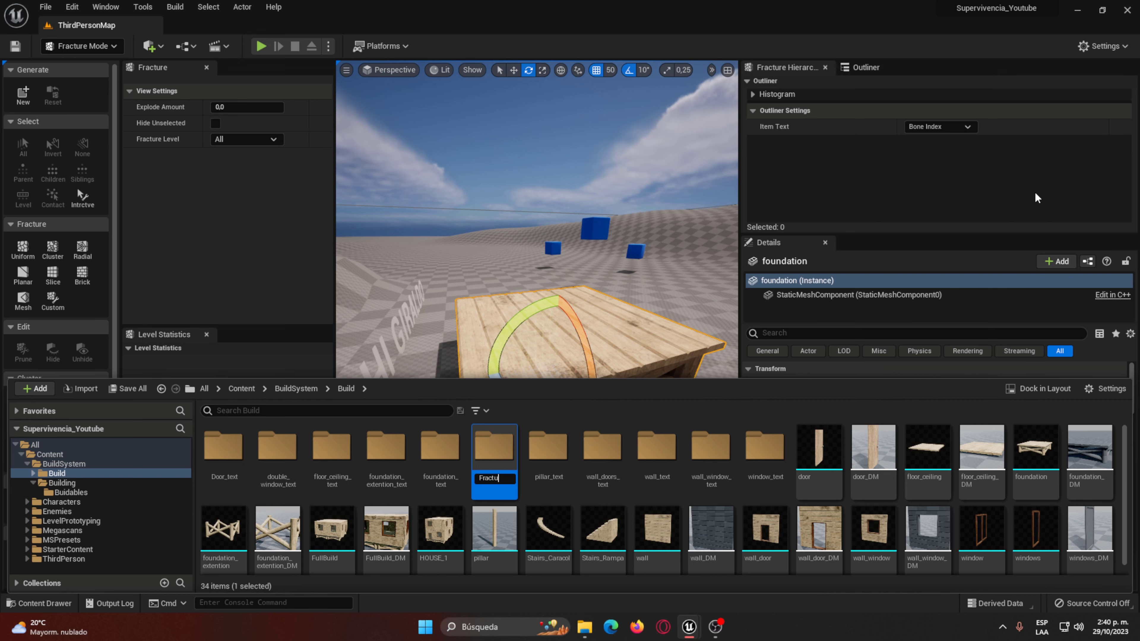
double_click(495, 463)
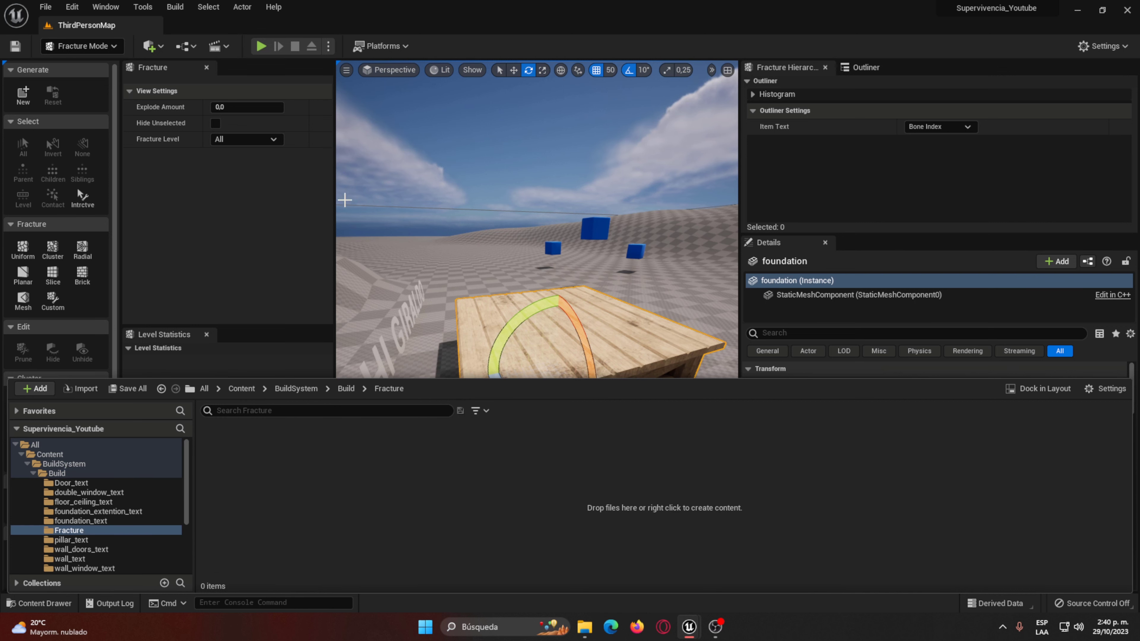
Step: Create foundation_GeometryCollection from the foundation, saved in the Fracture folder
left_click(23, 94)
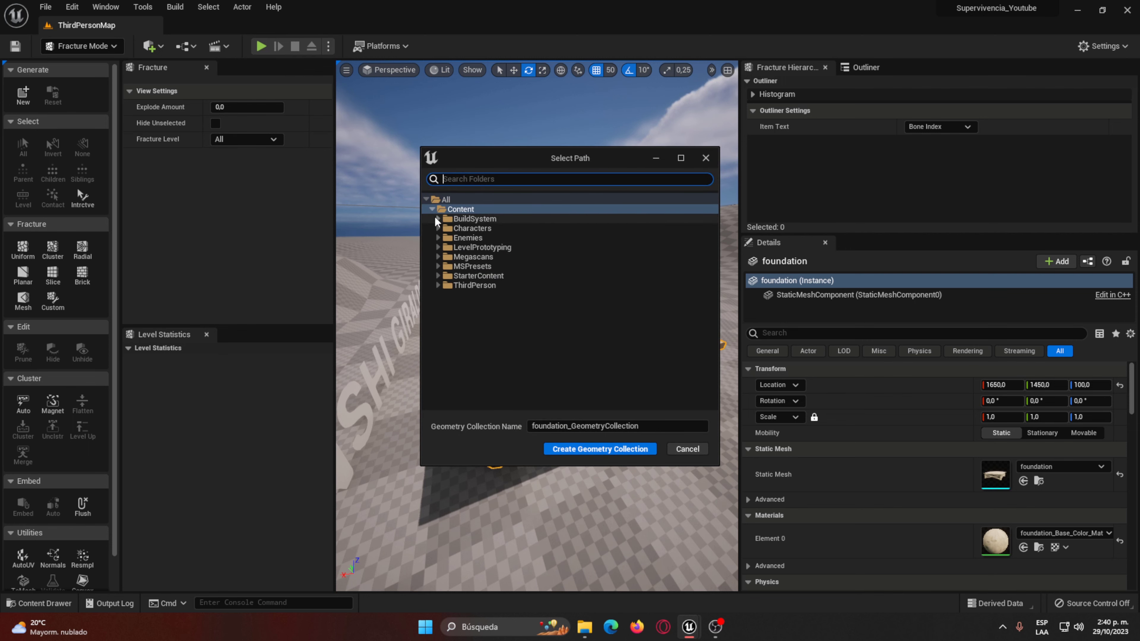
left_click(438, 219)
left_click(480, 286)
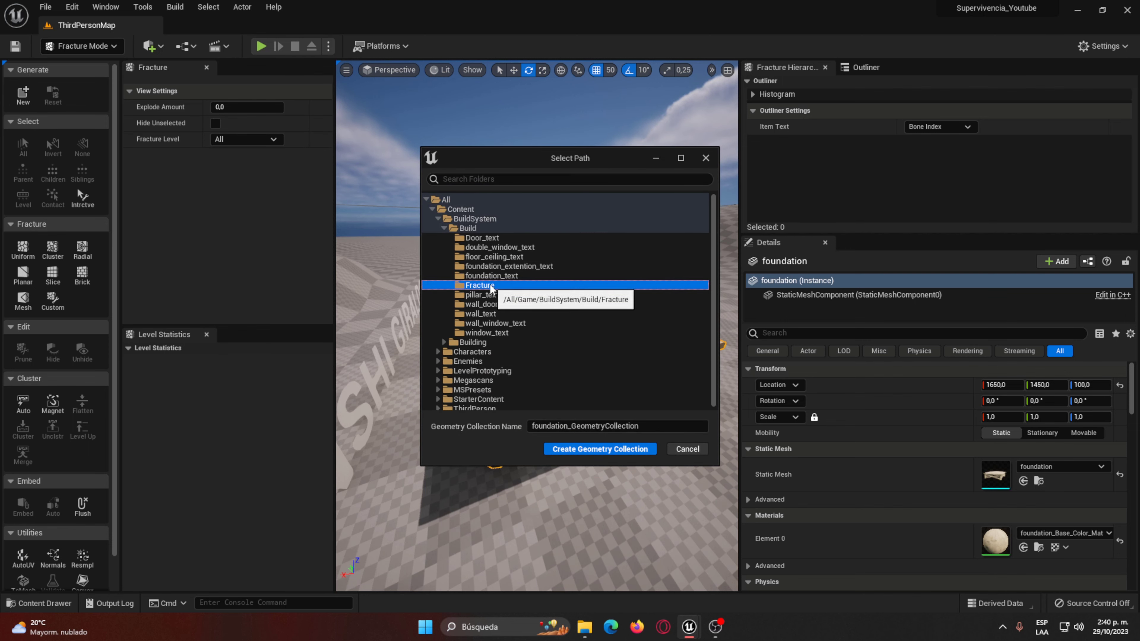
left_click(613, 457)
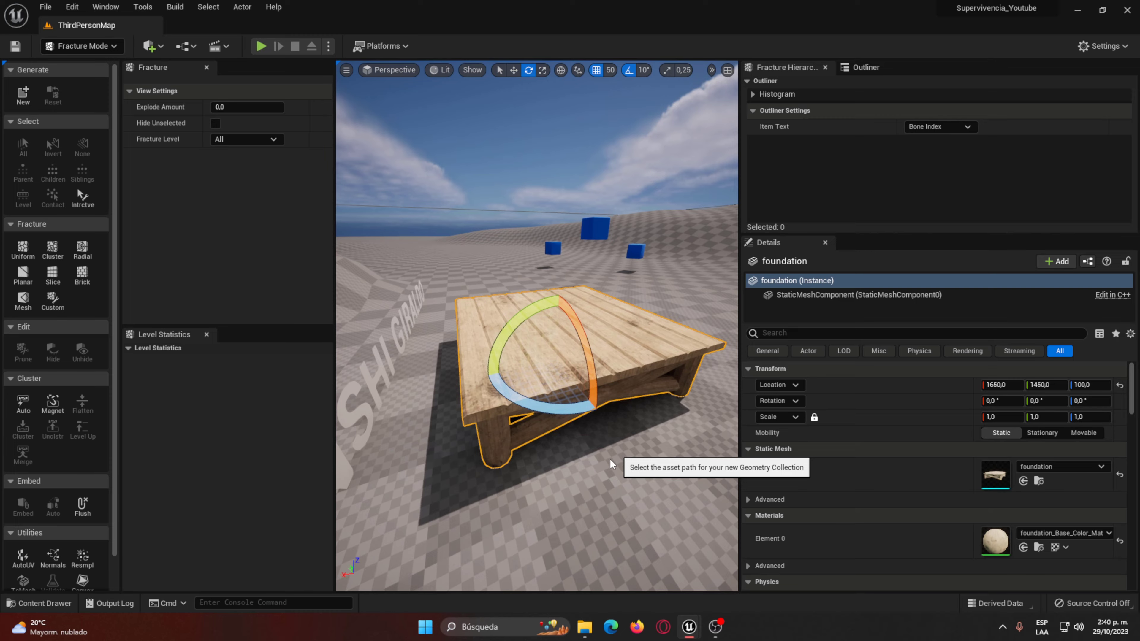
right_click_drag(409, 358, 409, 268)
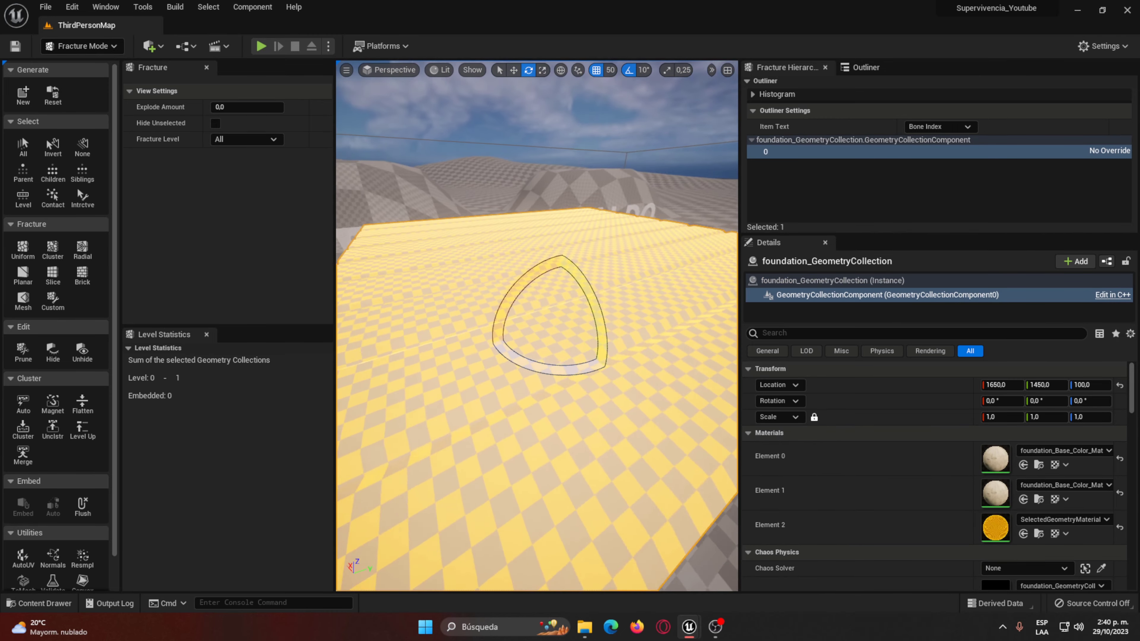
Step: Fracture twice with Uniform Voronoi at 20 sites, giving 41 then 131 pieces
mouse_move(596, 382)
right_mouse_down()
mouse_move(629, 308)
mouse_move(549, 249)
right_mouse_up()
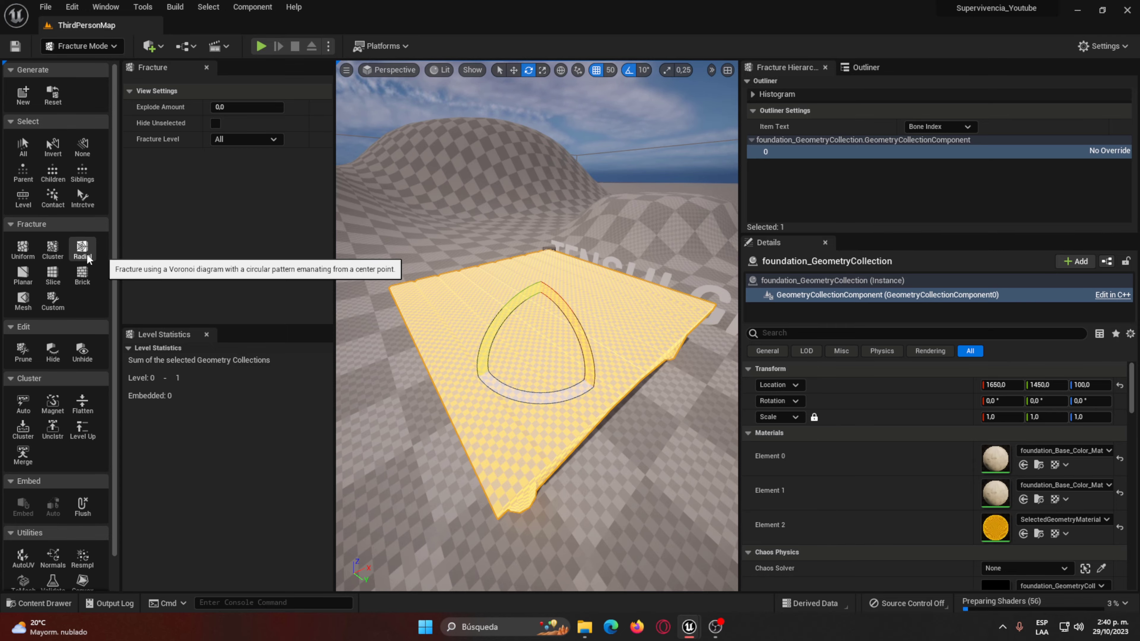
left_click(27, 254)
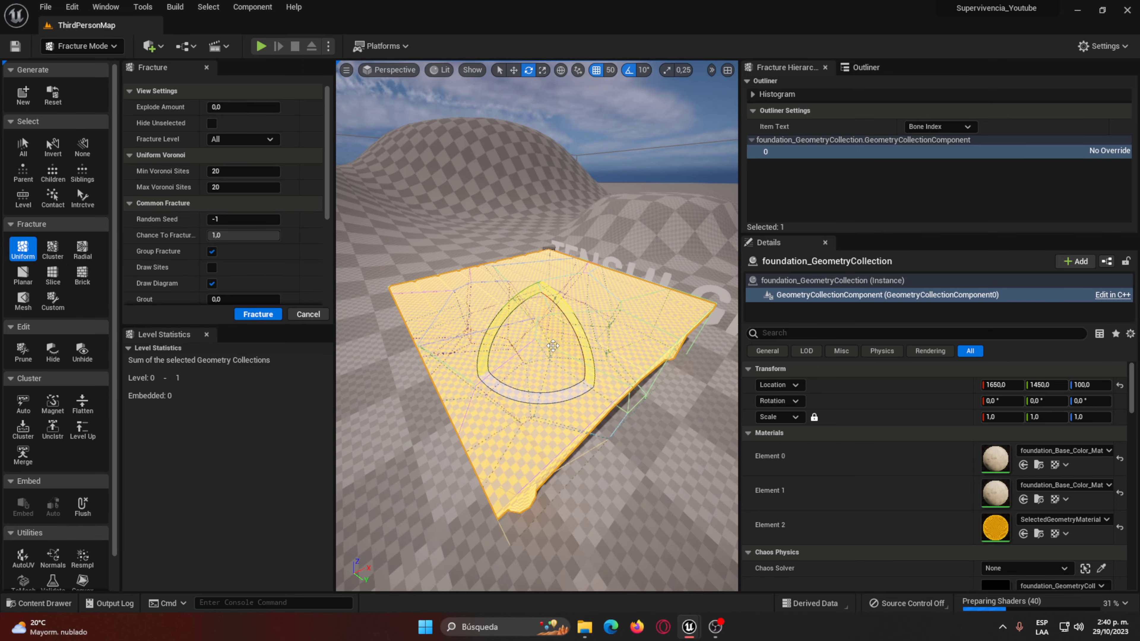
mouse_move(383, 313)
left_mouse_down("alt")
mouse_move(453, 174)
mouse_move(454, 279)
mouse_move(573, 355)
left_mouse_up("alt")
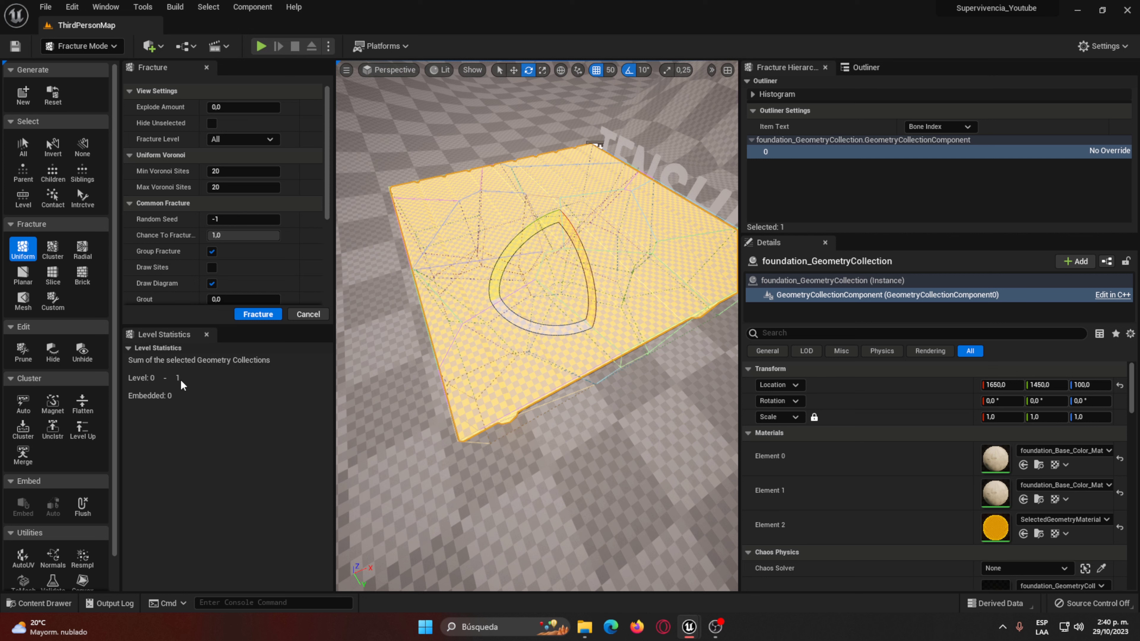
left_click(265, 316)
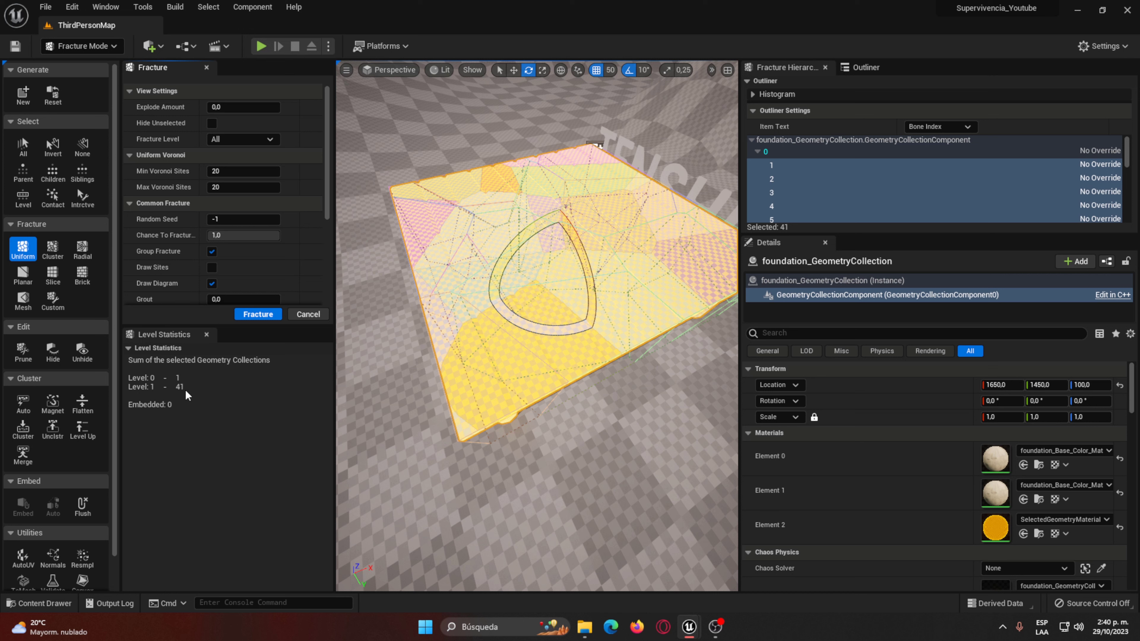
left_click(259, 315)
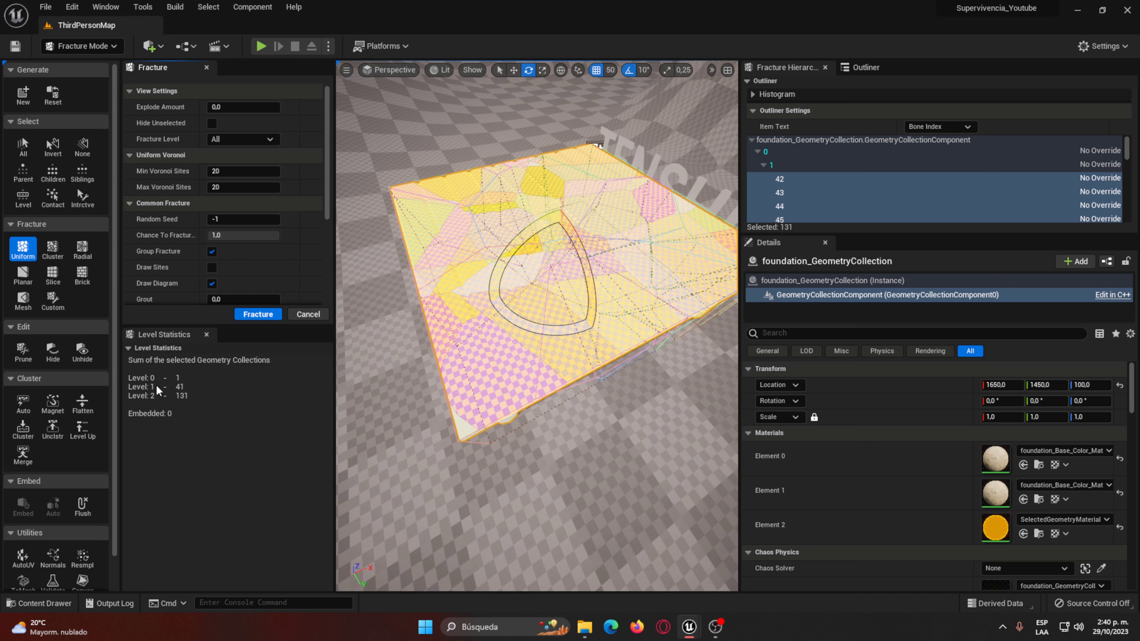
Step: Review the Details panel and expand Chaos Physics General, showing Object Type Dynamic
scroll(934, 437, "down", 3)
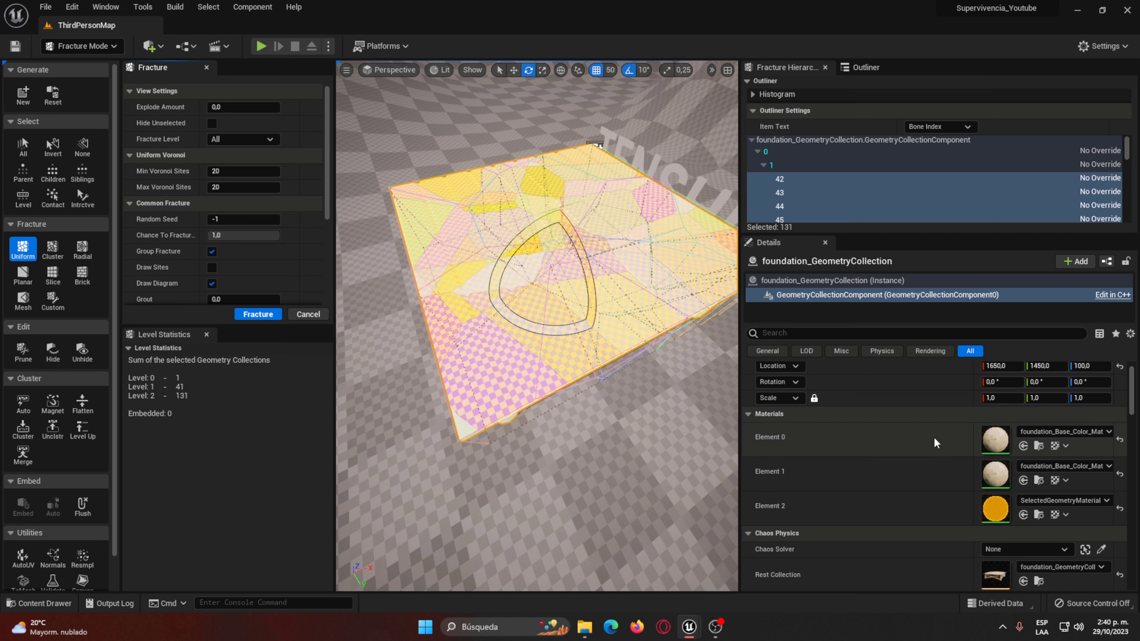
scroll(946, 439, "down", 2)
scroll(919, 452, "down", 2)
scroll(887, 464, "down", 2)
scroll(888, 465, "down", 1)
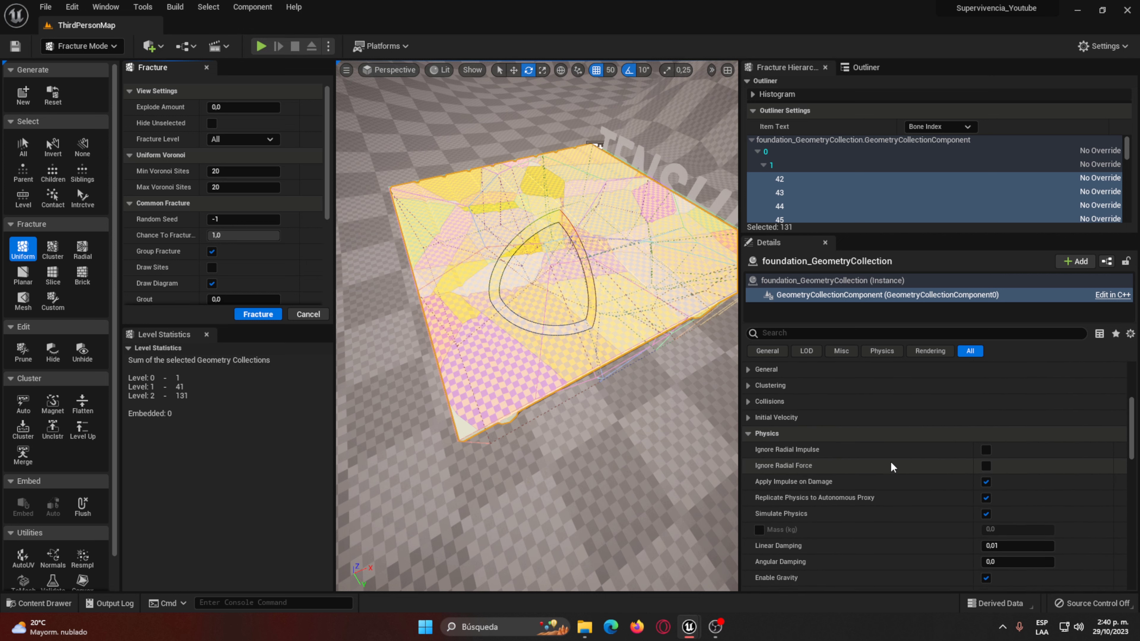
scroll(890, 463, "down", 2)
scroll(889, 462, "down", 2)
scroll(893, 463, "down", 2)
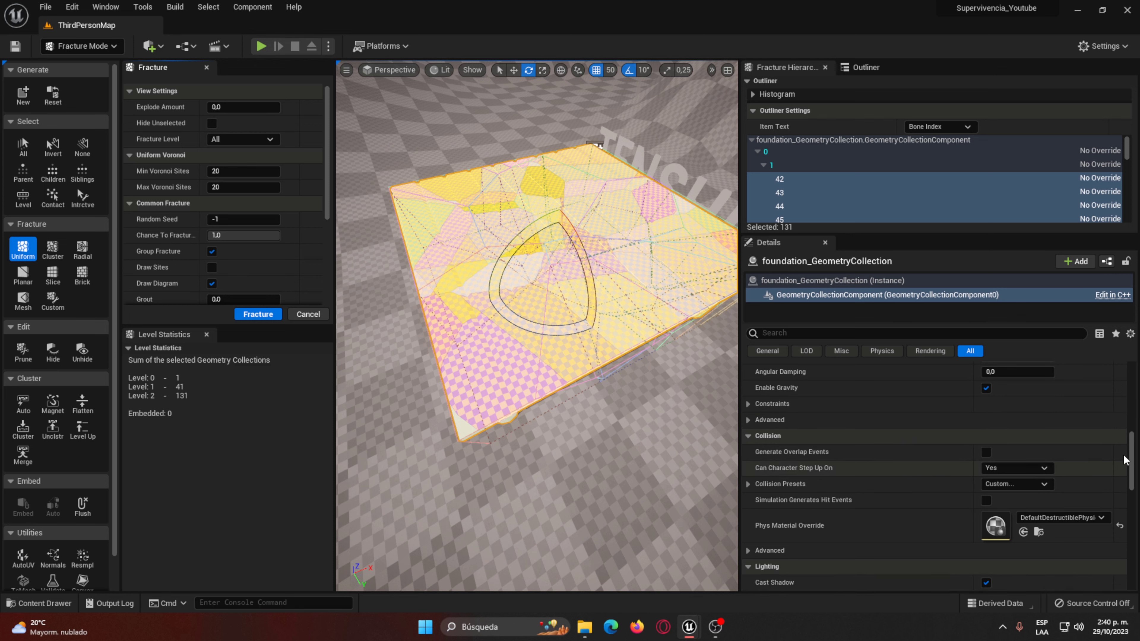
scroll(1077, 449, "down", 3)
scroll(1122, 438, "up", 3)
scroll(1122, 438, "up", 5)
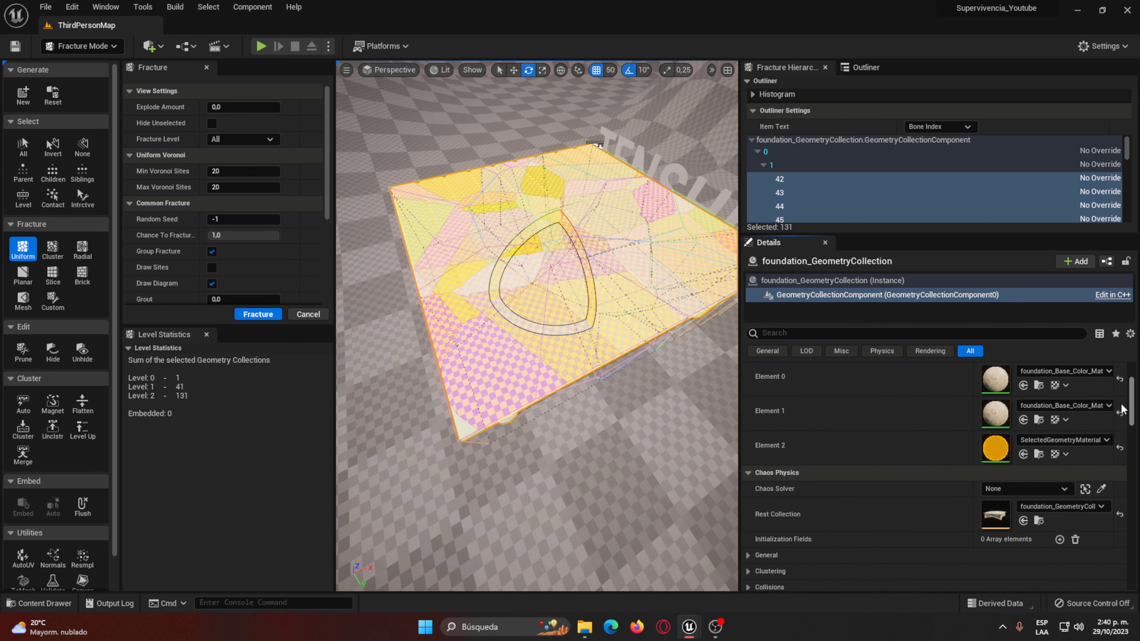
scroll(1121, 418, "up", 3)
scroll(1122, 401, "down", 2)
scroll(1122, 406, "down", 3)
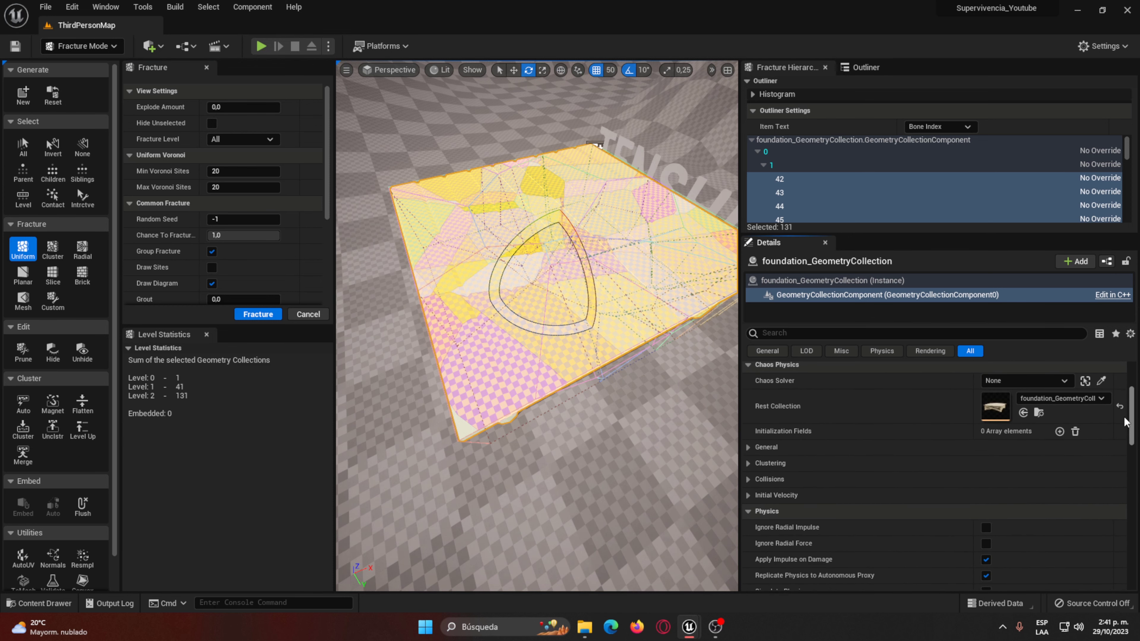
left_click(747, 447)
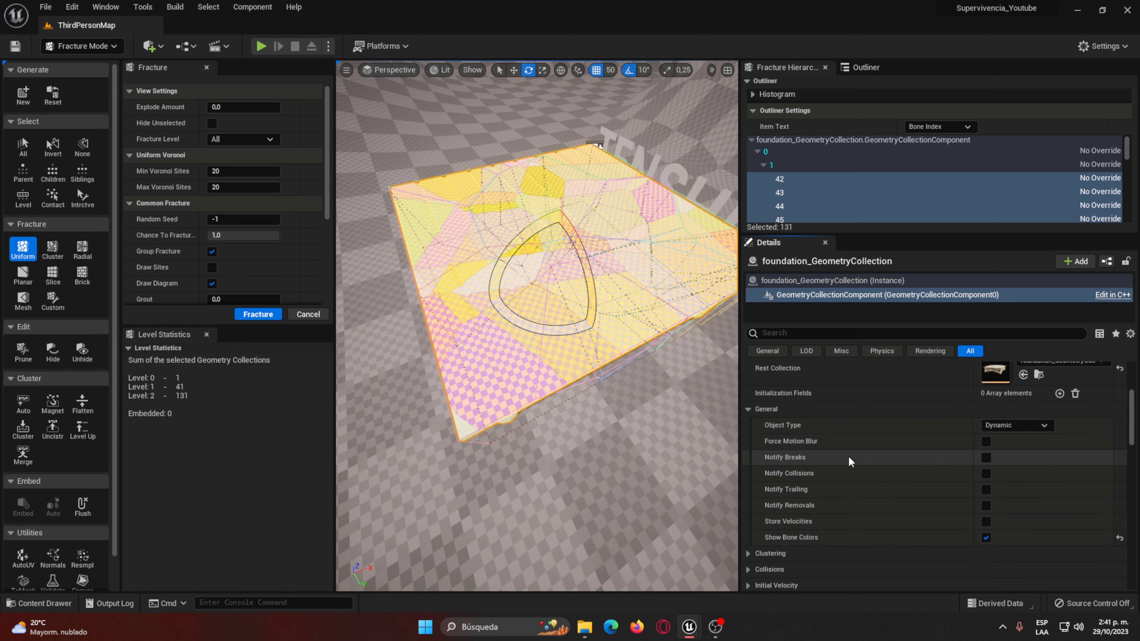
scroll(847, 457, "down", 3)
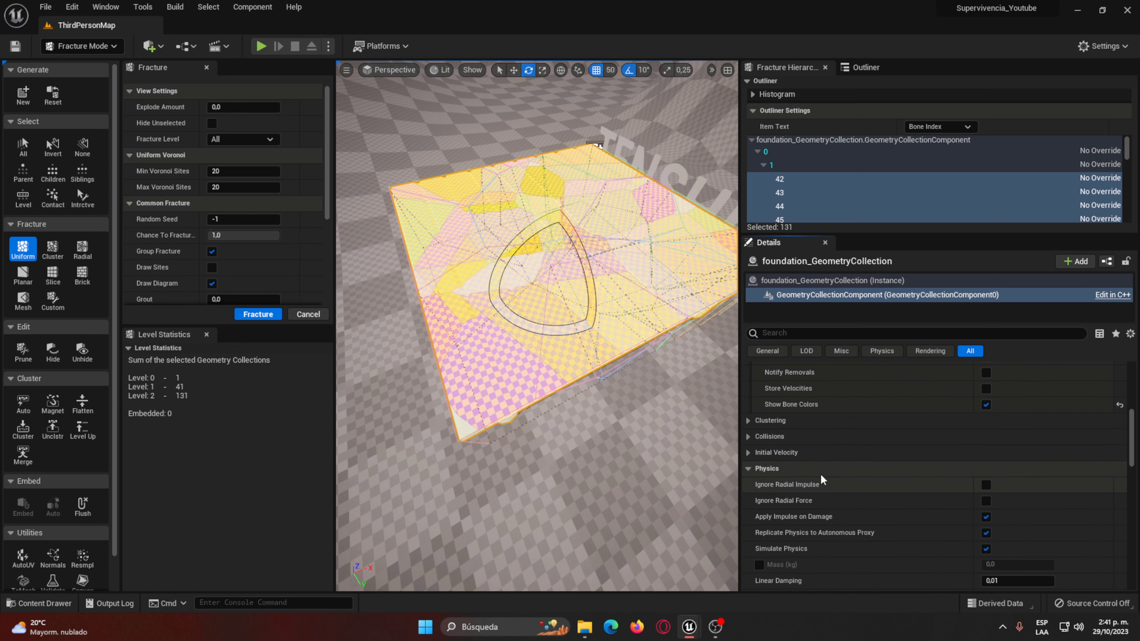
scroll(826, 474, "down", 3)
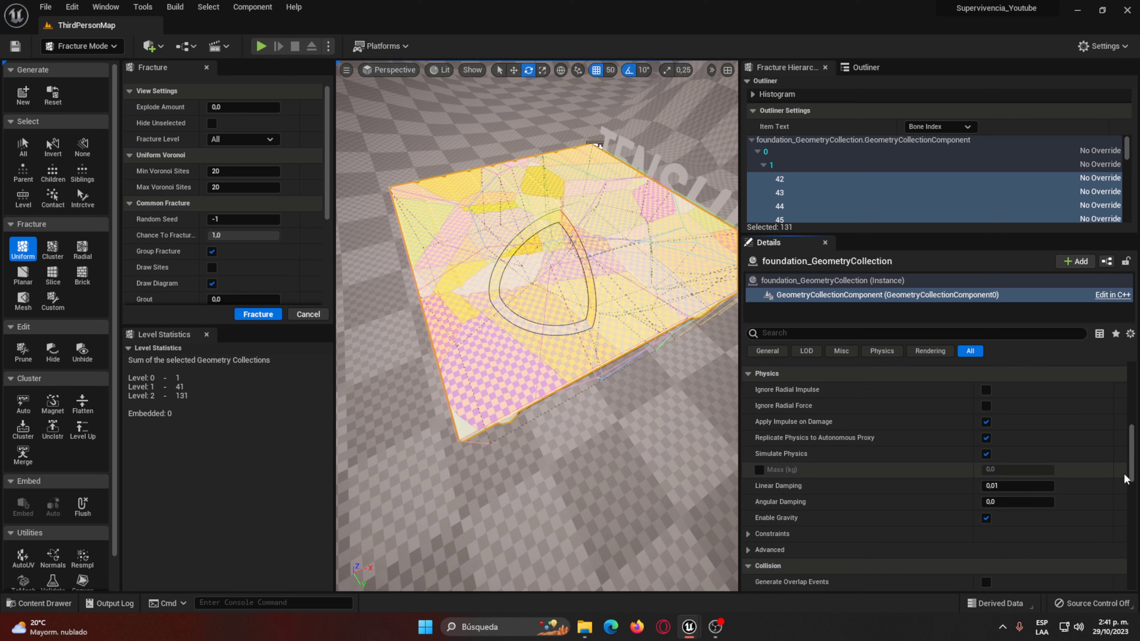
scroll(1127, 472, "down", 4)
scroll(1126, 467, "down", 3)
scroll(1127, 463, "down", 4)
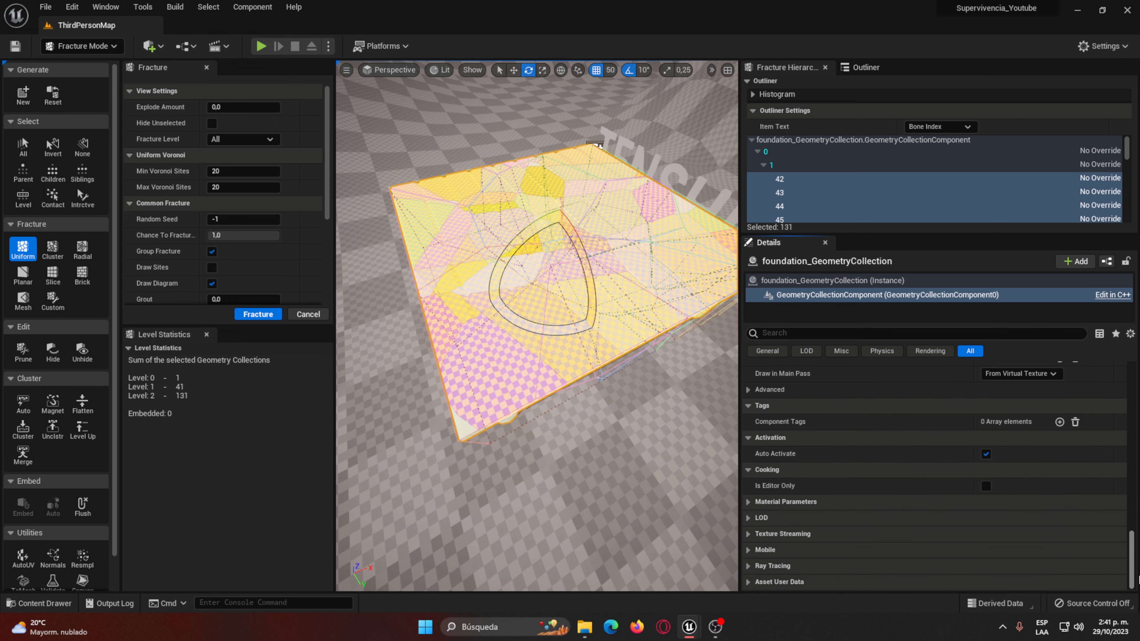
scroll(1120, 452, "up", 3)
scroll(1120, 452, "up", 4)
scroll(1098, 403, "up", 4)
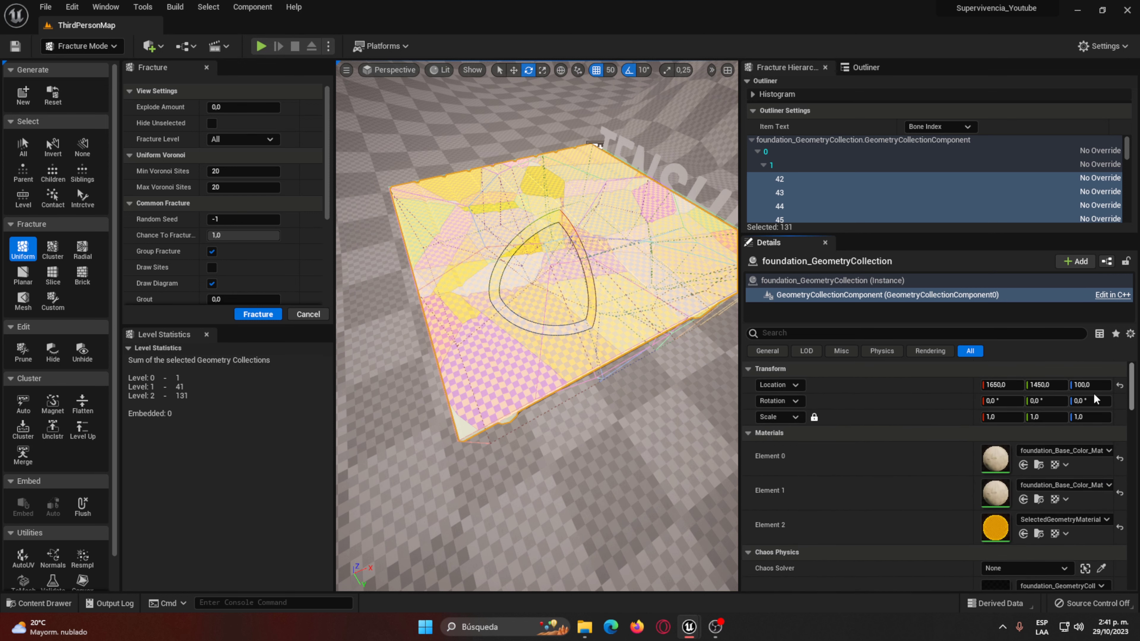
scroll(1094, 393, "down", 3)
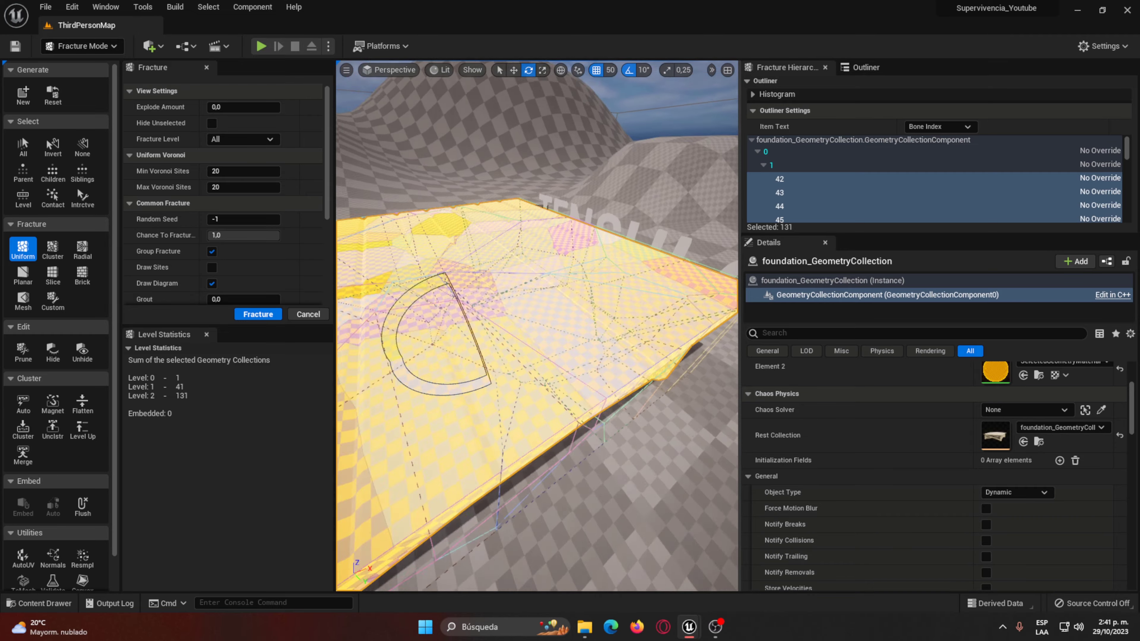
Step: Raise the foundation collection up into the air with the move gizmo
right_click_drag(584, 439, 564, 273)
key("w")
left_click_drag(567, 260, 551, 153)
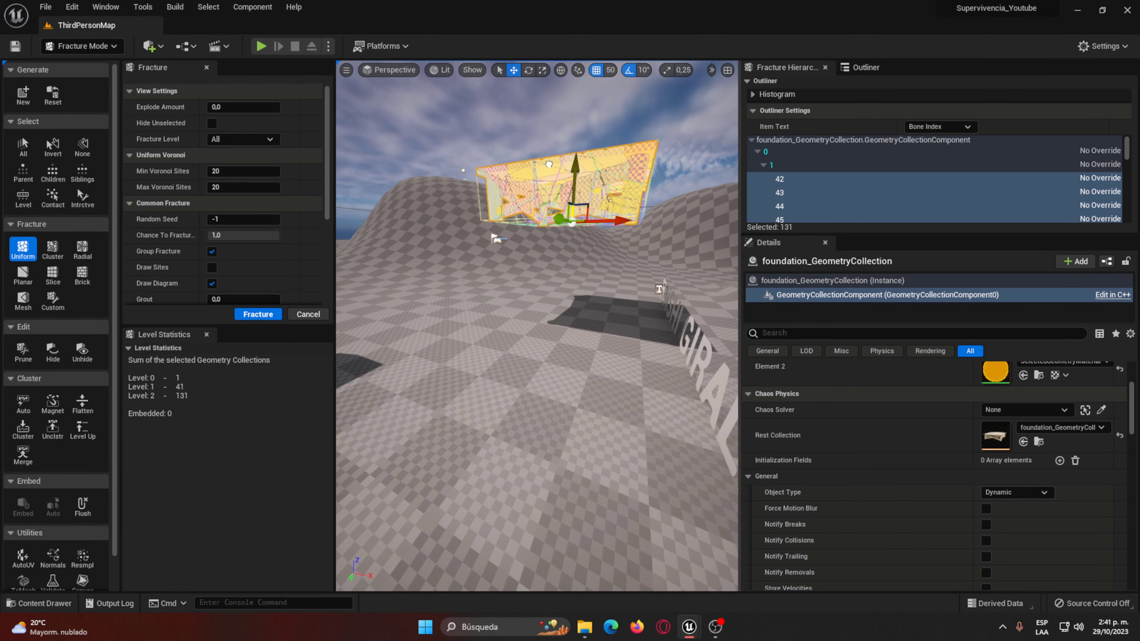
Step: Play the level so the collection falls and shatters, walking the character through the debris
left_click(260, 47)
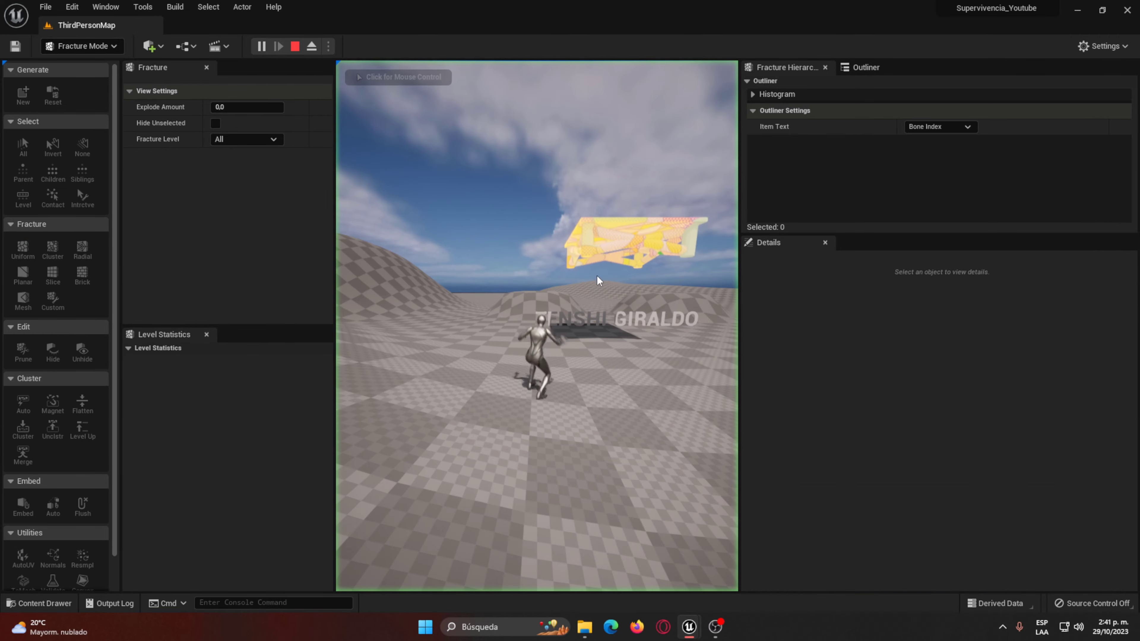
key("w")
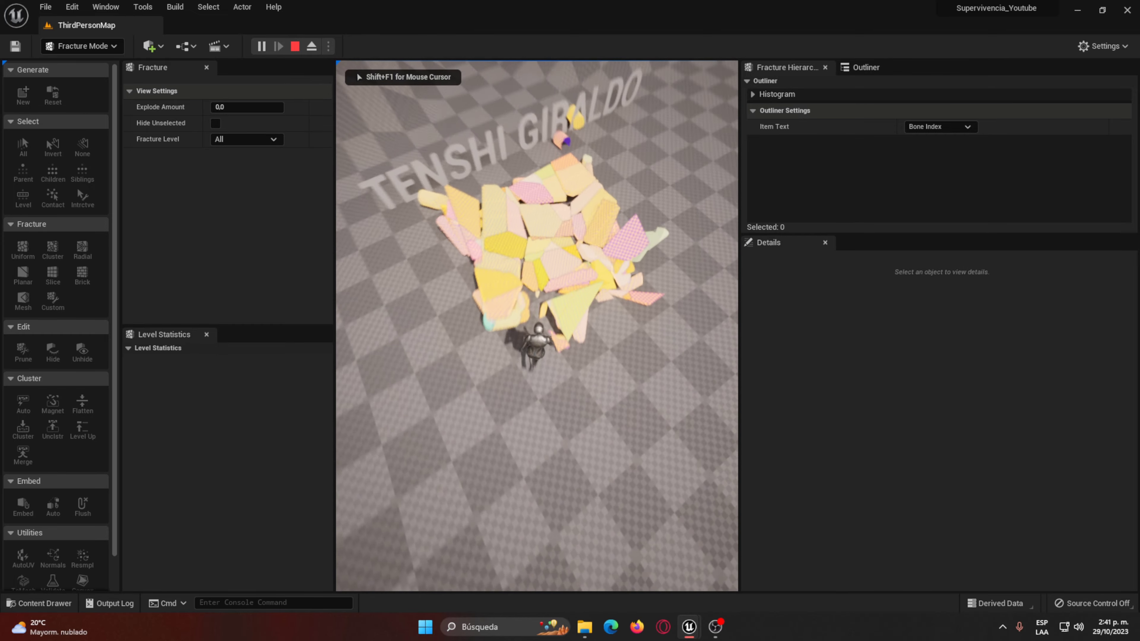
key("w")
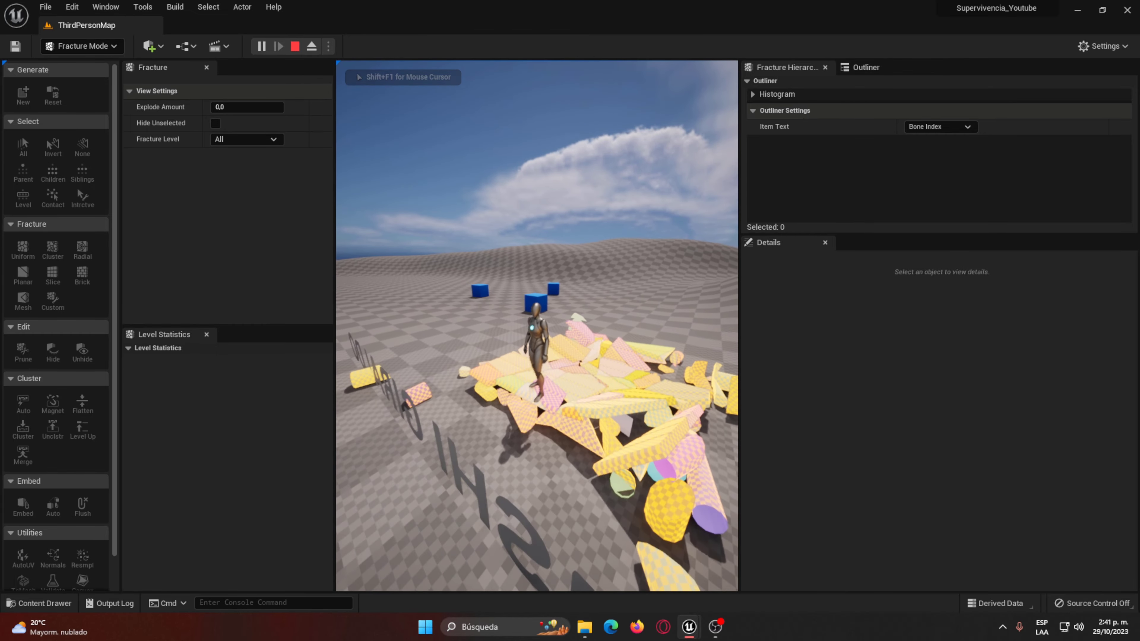
key("w")
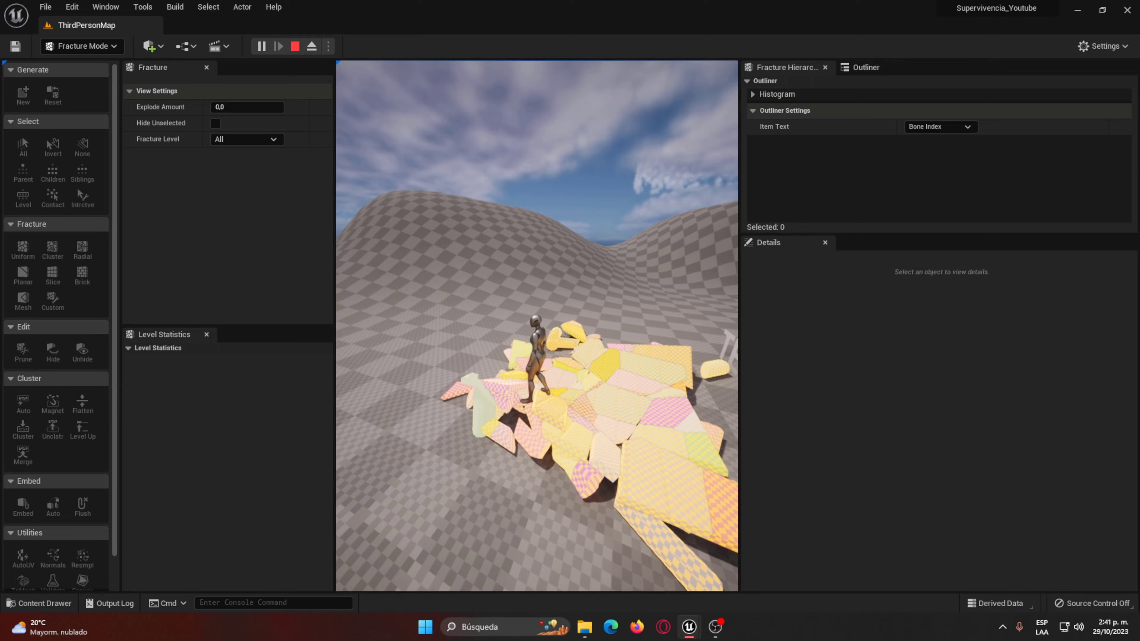
key("w")
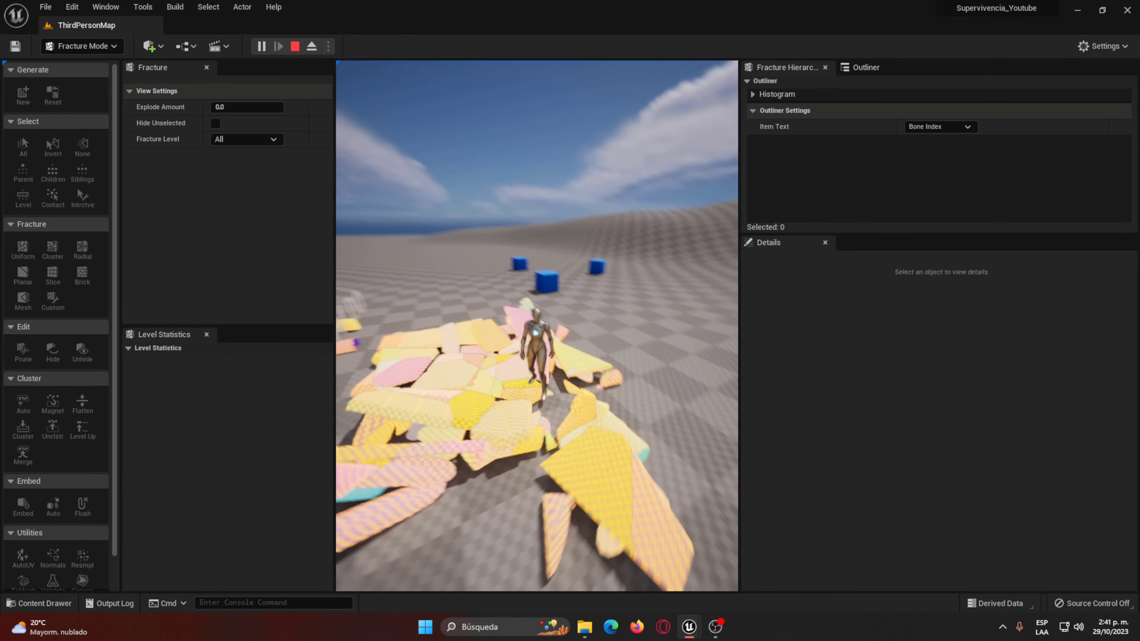
Step: Stop the play session, undo the fracture, and create foundation_GeometryCollection1
key("Escape")
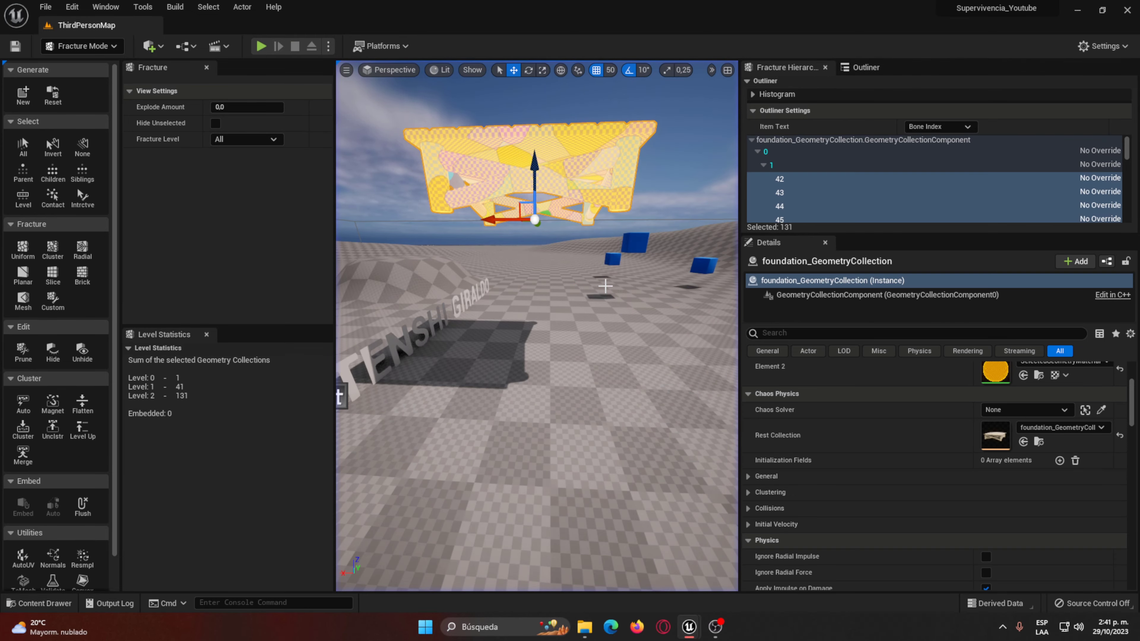
key("ctrl+z")
key("ctrl+z")
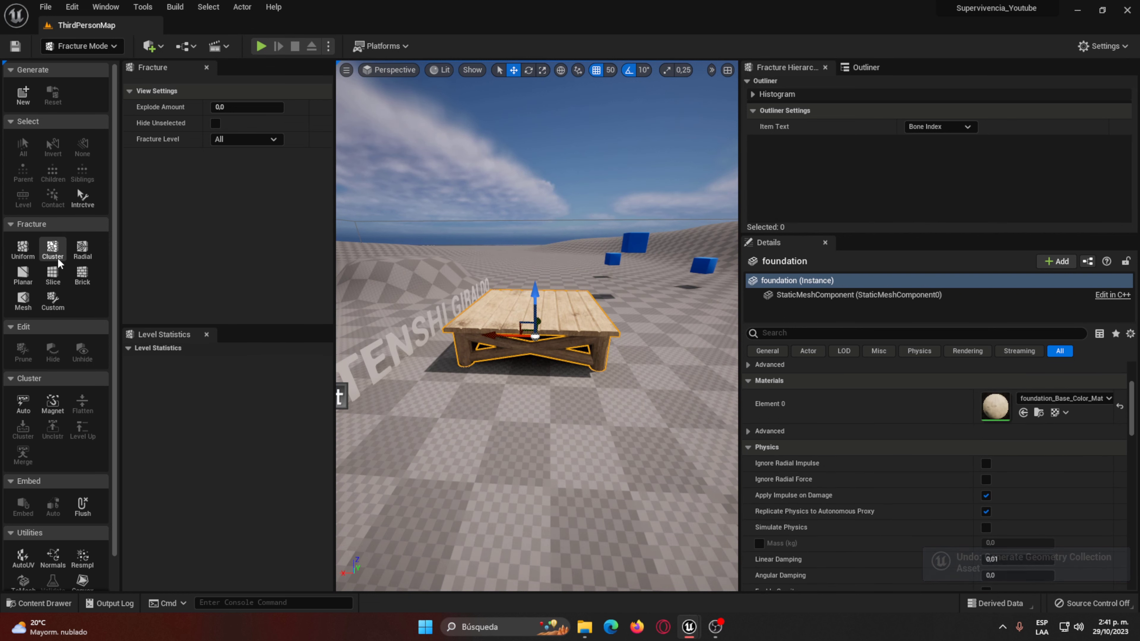
left_click(52, 249)
right_click_drag(516, 314, 516, 360)
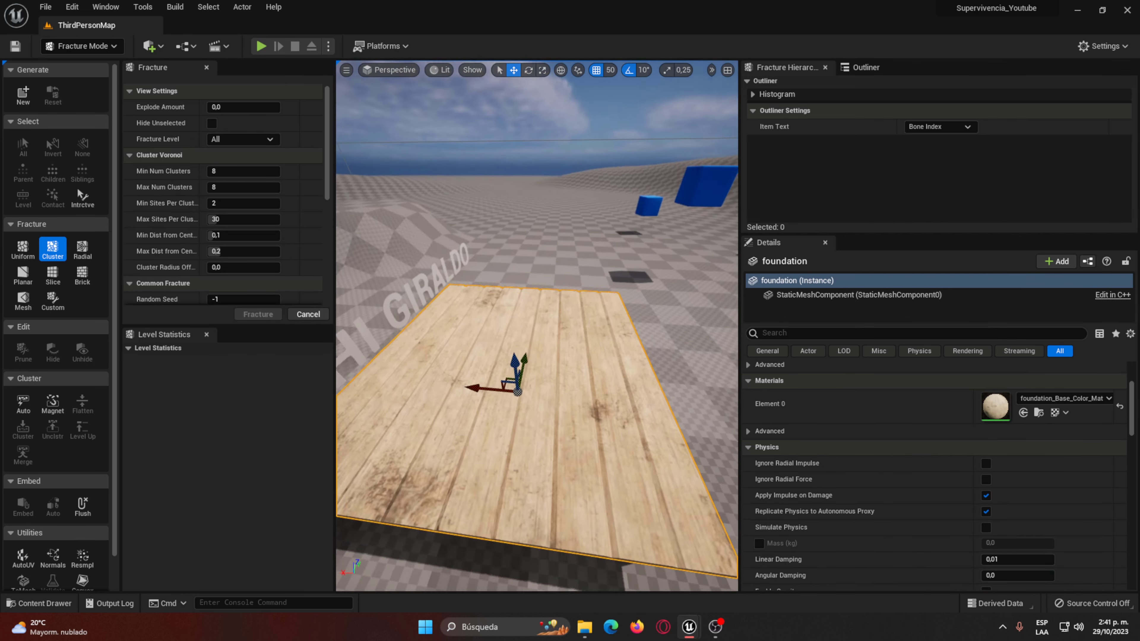
left_click(23, 94)
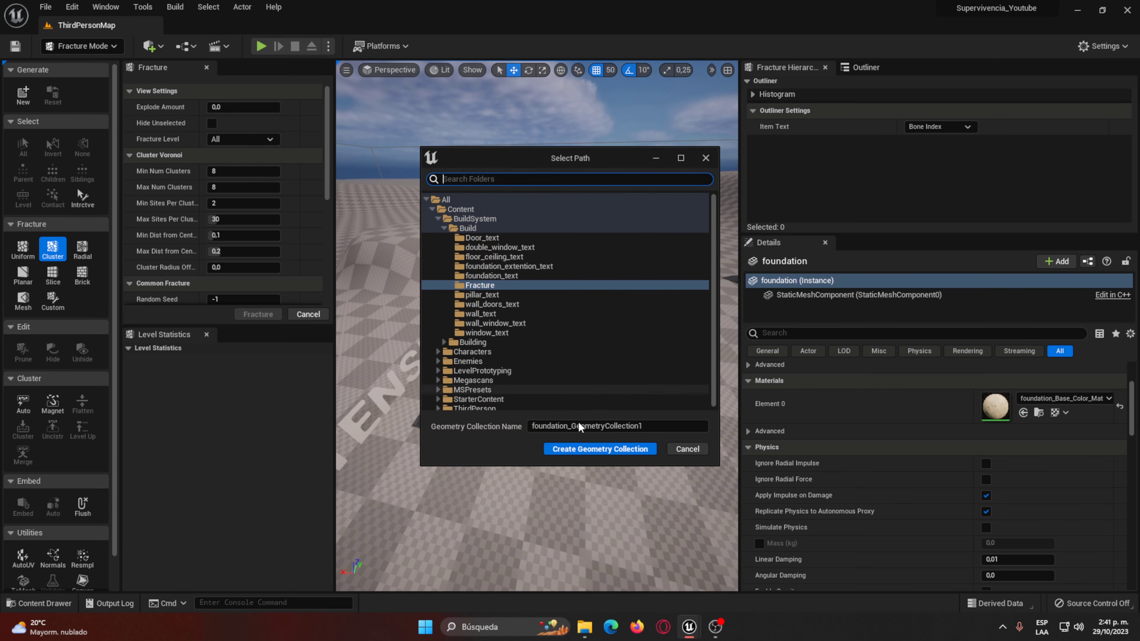
left_click(599, 448)
Step: Radially fracture the table into 41 pieces, undoing a stray fracture-centre move
left_click(30, 254)
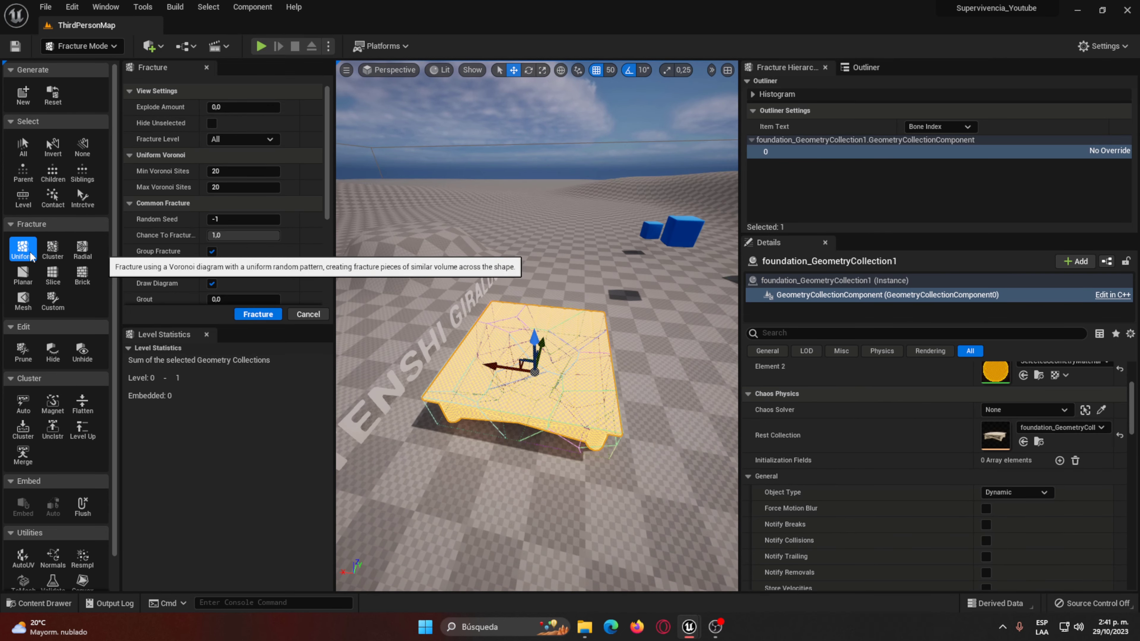
left_click(52, 249)
mouse_move(516, 315)
right_mouse_down()
mouse_move(516, 360)
mouse_move(608, 327)
right_mouse_up()
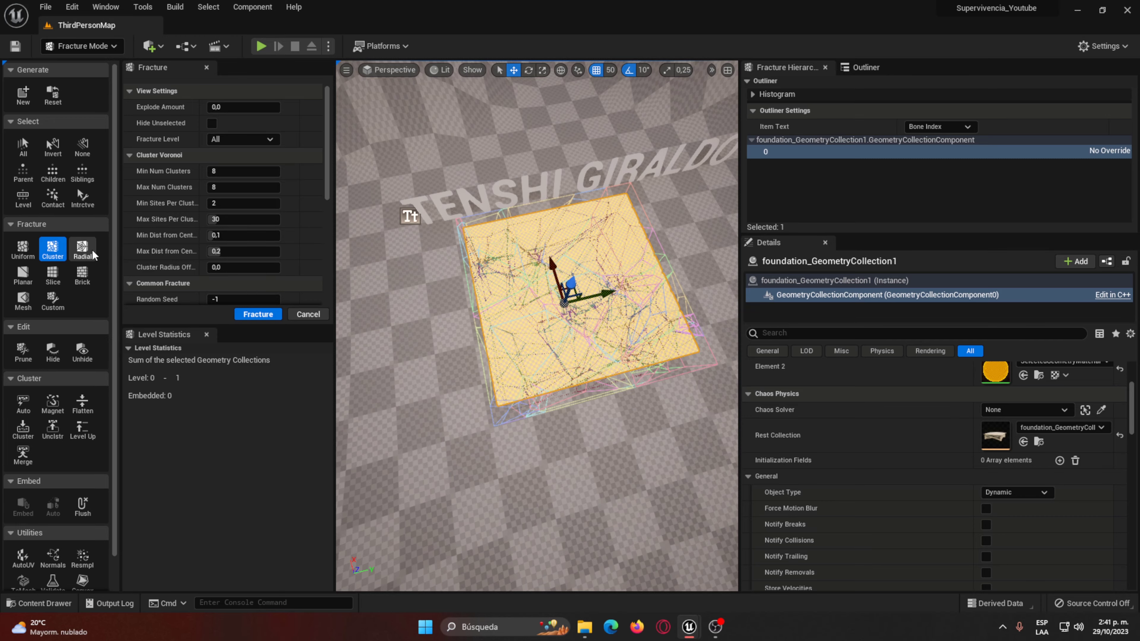
left_click(82, 249)
right_click_drag(538, 314, 599, 228)
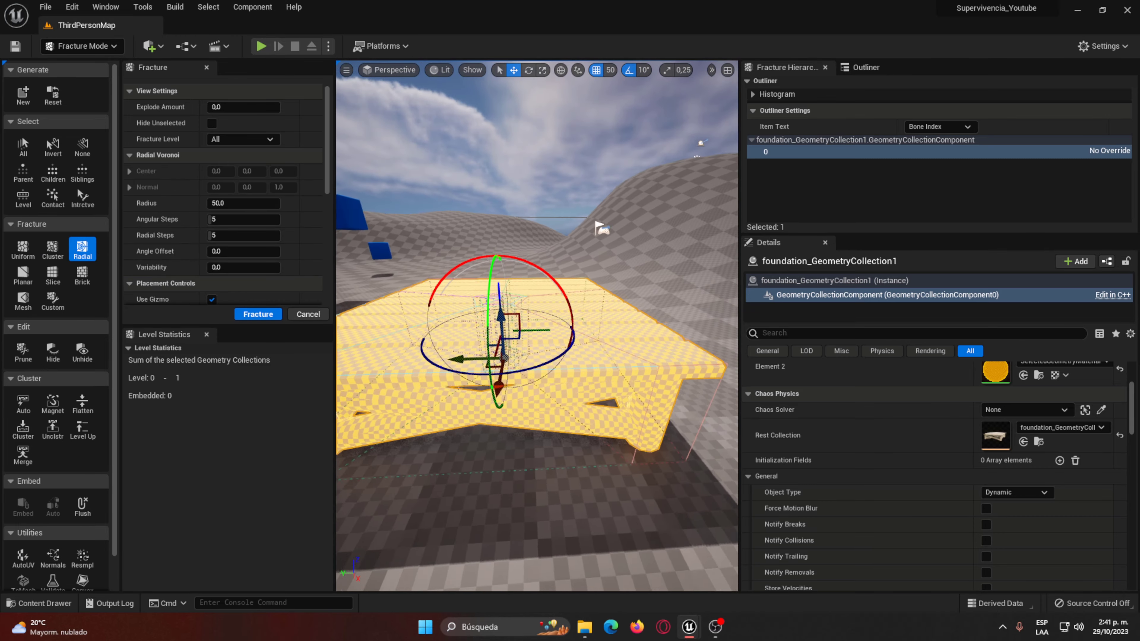
mouse_move(561, 338)
right_mouse_down()
mouse_move(530, 338)
mouse_move(566, 323)
right_mouse_up()
left_click(252, 315)
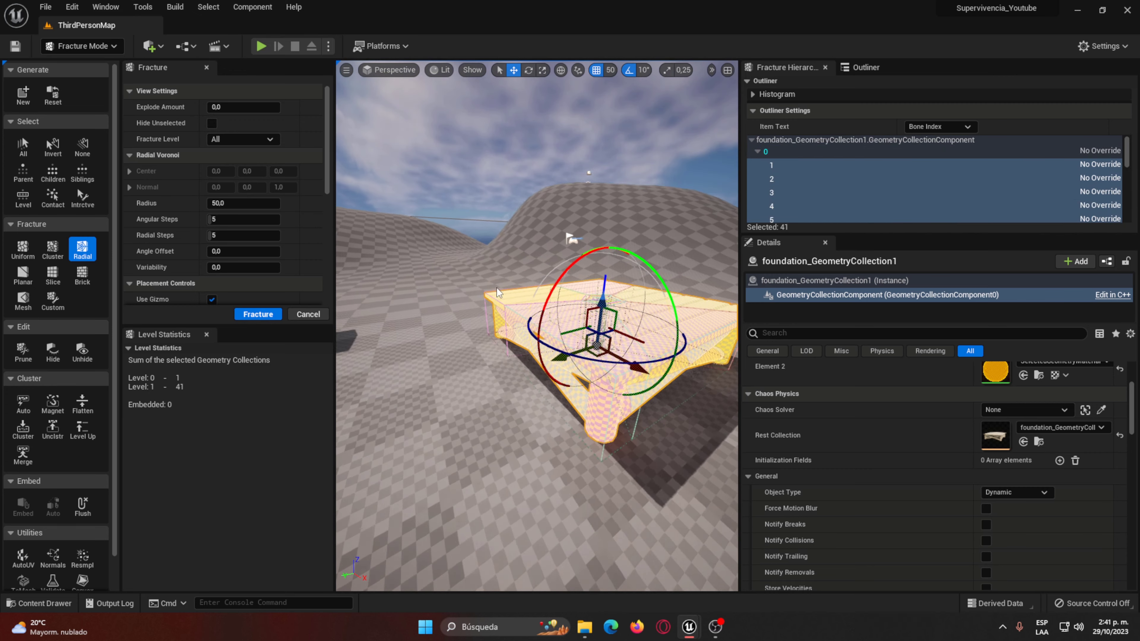
left_click_drag(630, 297, 635, 109)
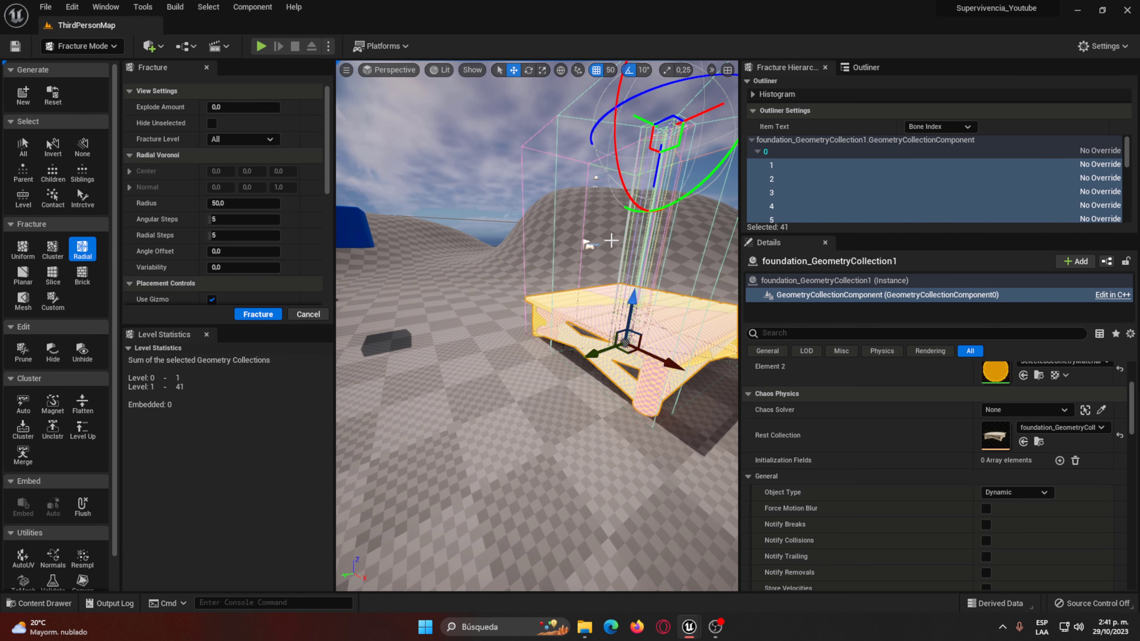
key("ctrl+z")
Step: Play-test the radial break twice, then stop and undo the radial fracture
left_click(260, 46)
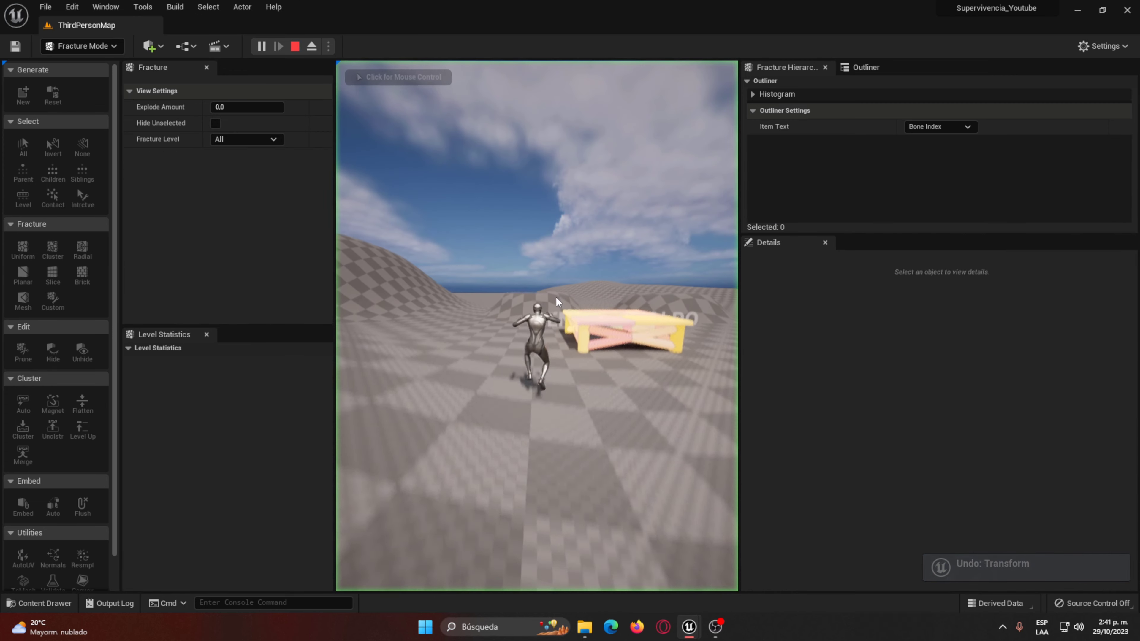
left_click(556, 300)
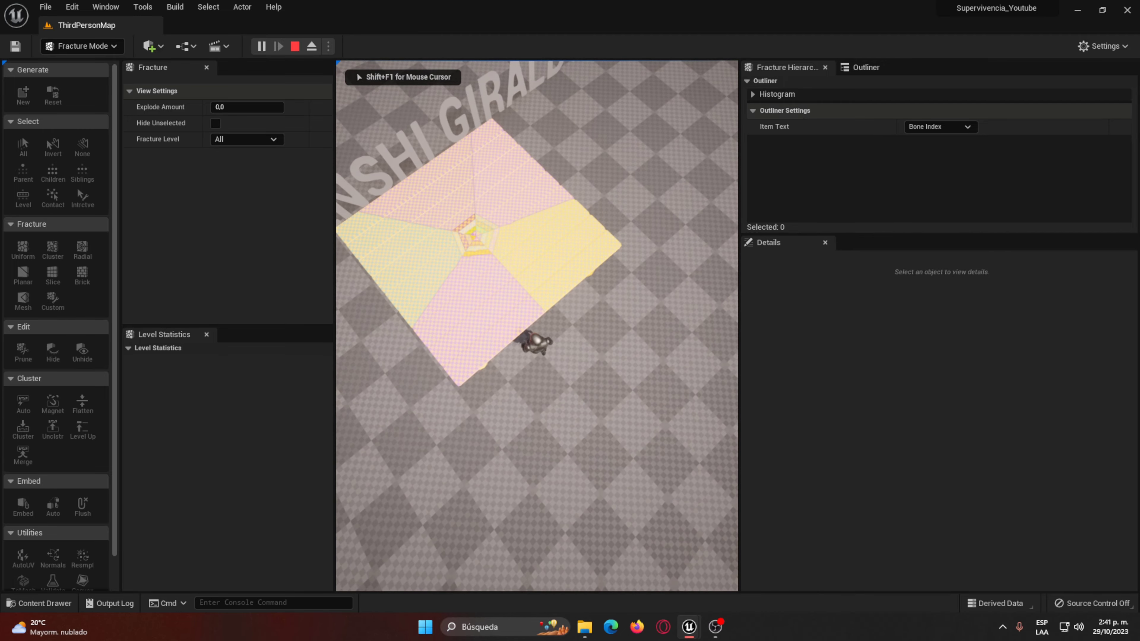
key("Escape")
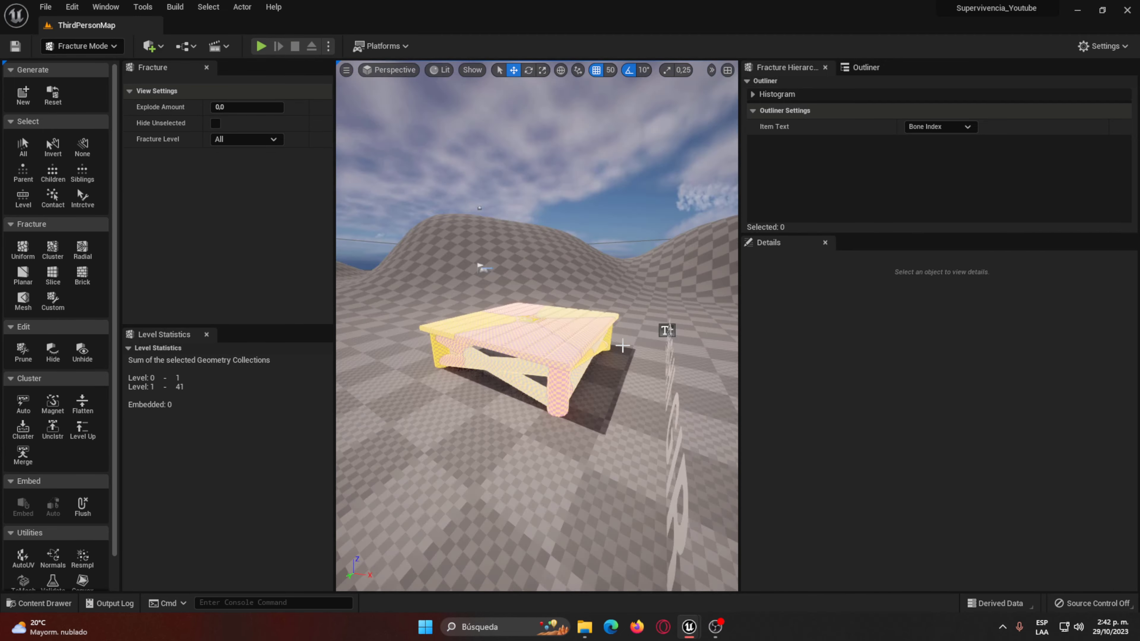
left_click(623, 347)
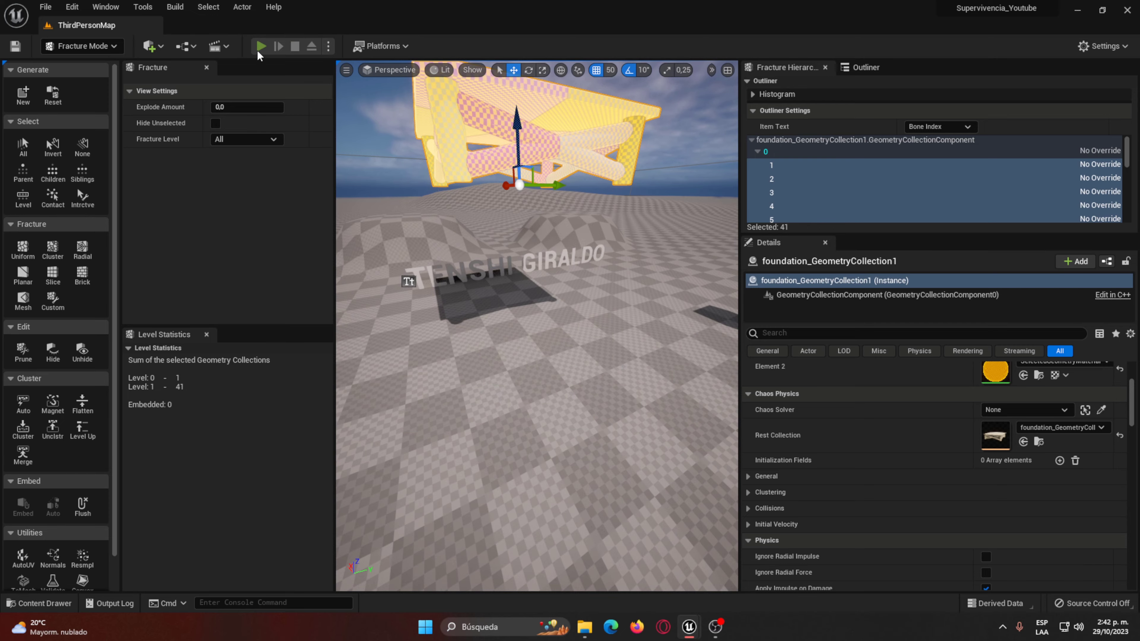
left_click(261, 46)
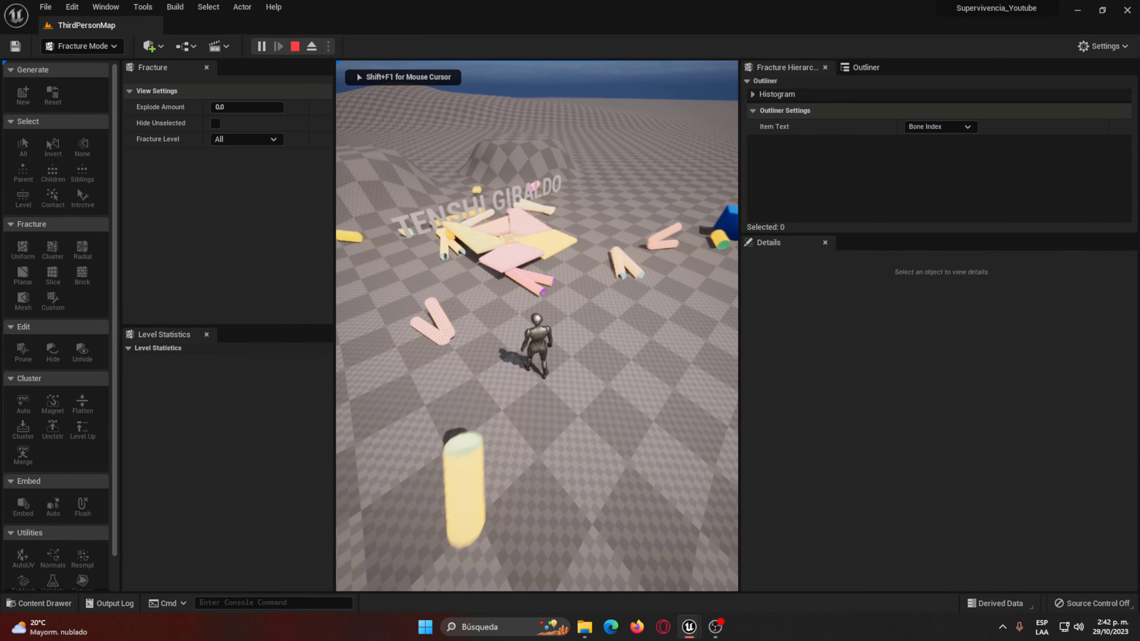
key("w")
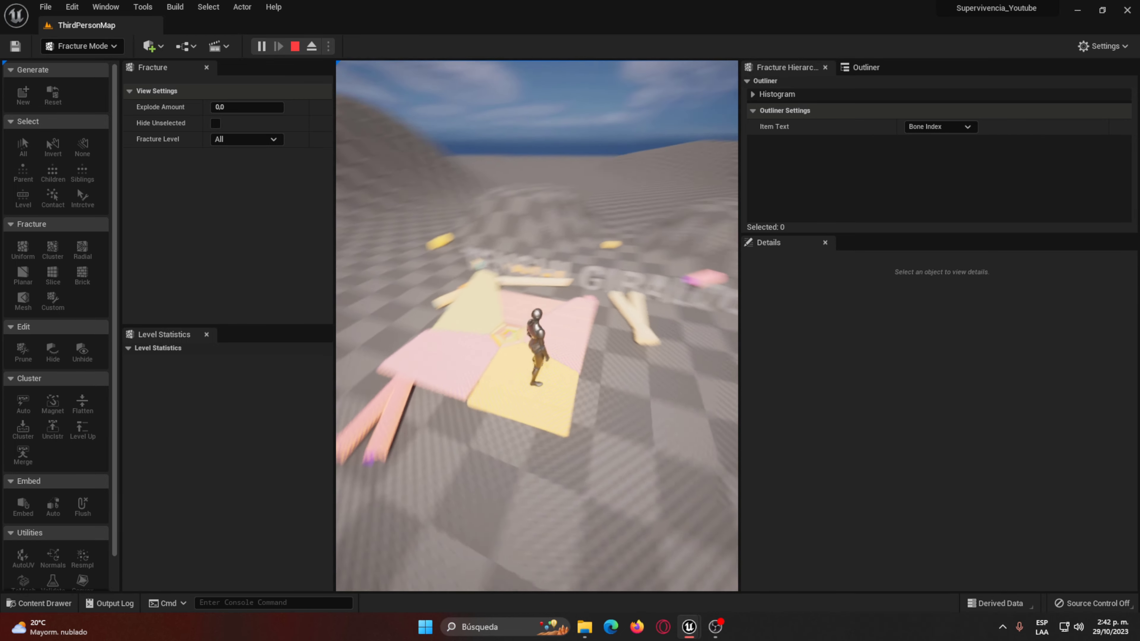
key("Escape")
key("ctrl+z")
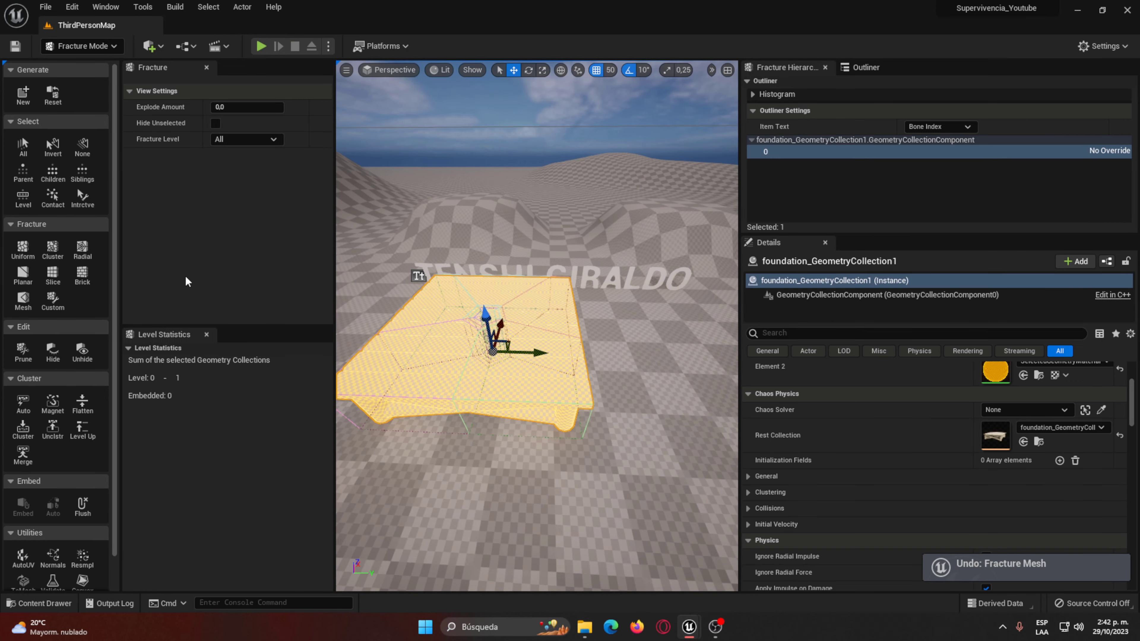
Step: Select Planar, then undo and redo until the original foundation static mesh is back
left_click(25, 278)
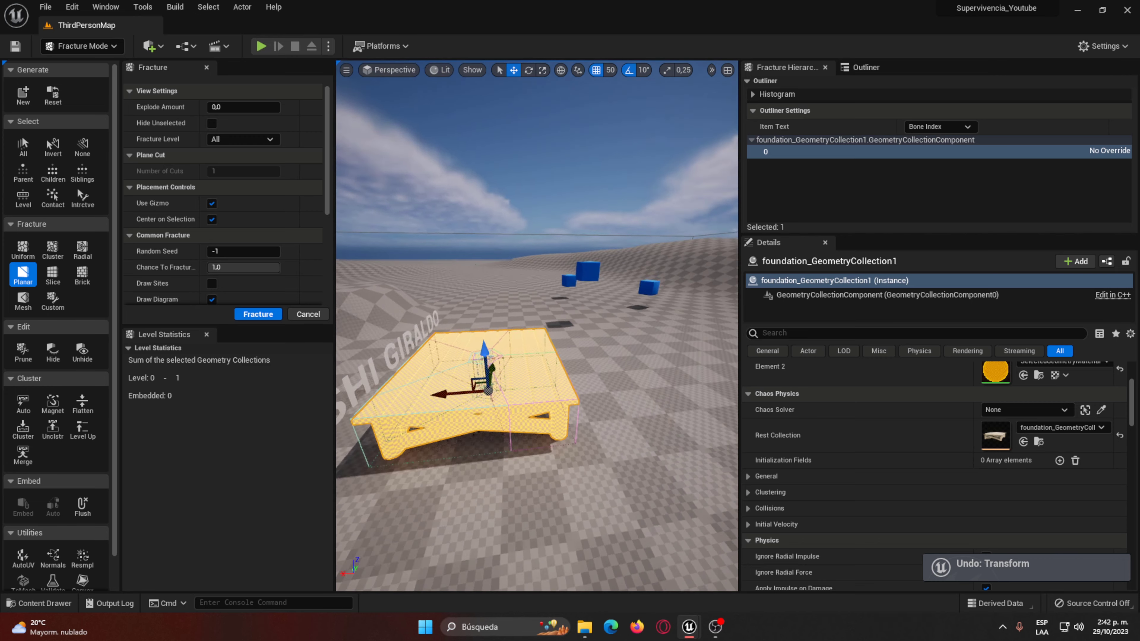
key("ctrl+z")
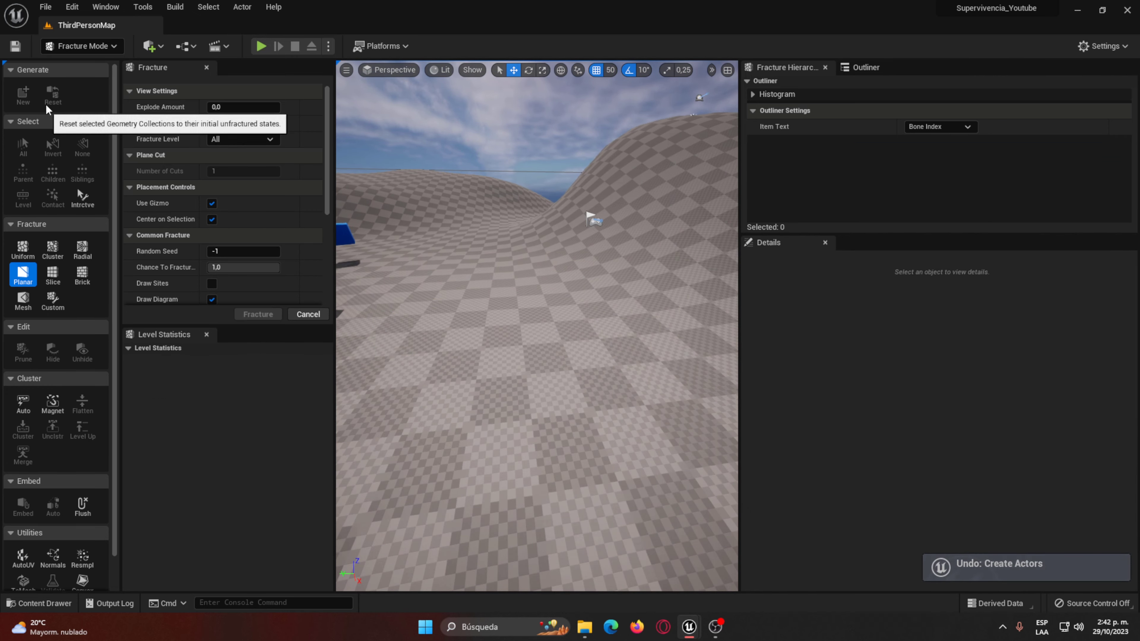
key("ctrl+y")
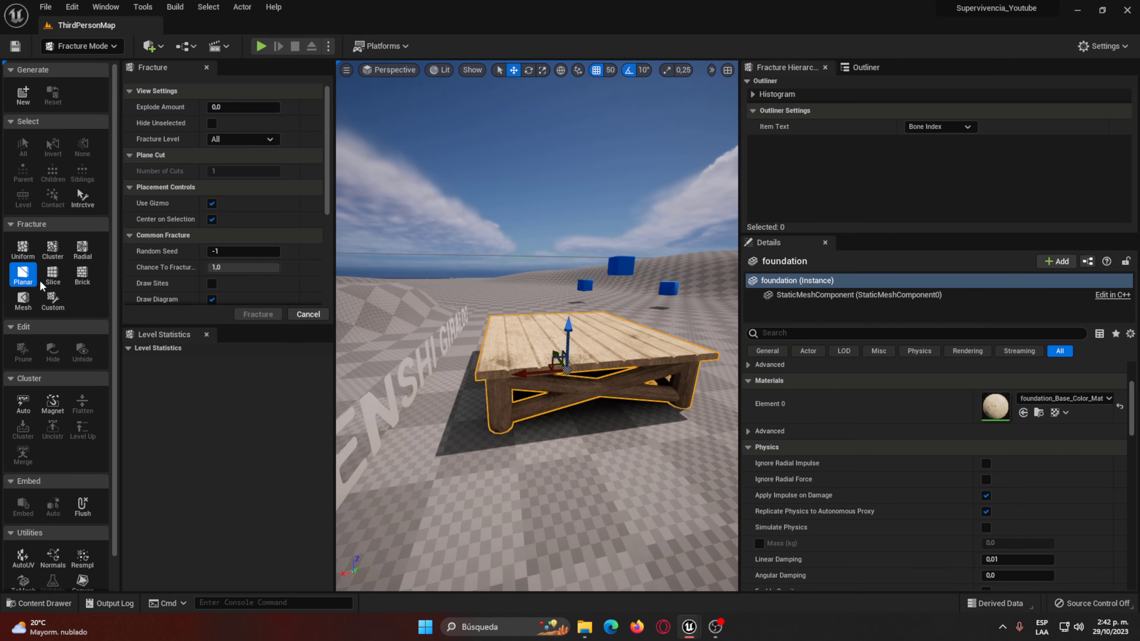
Step: Create a new foundation_GeometryCollection and brick-fracture it into 55 pieces
left_click(82, 275)
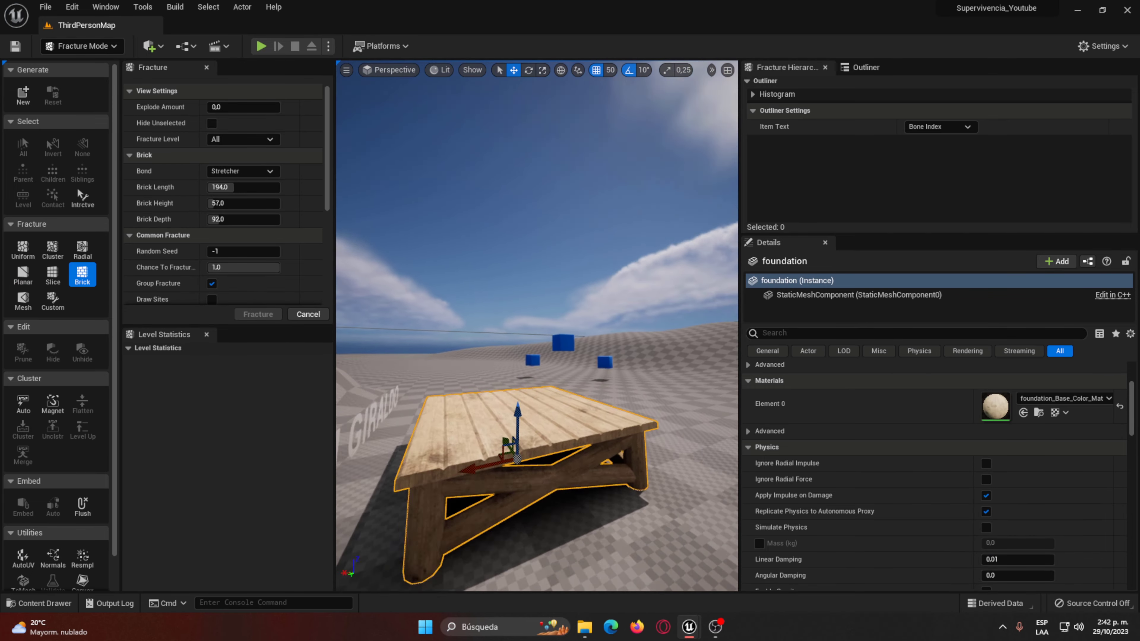
left_click(23, 97)
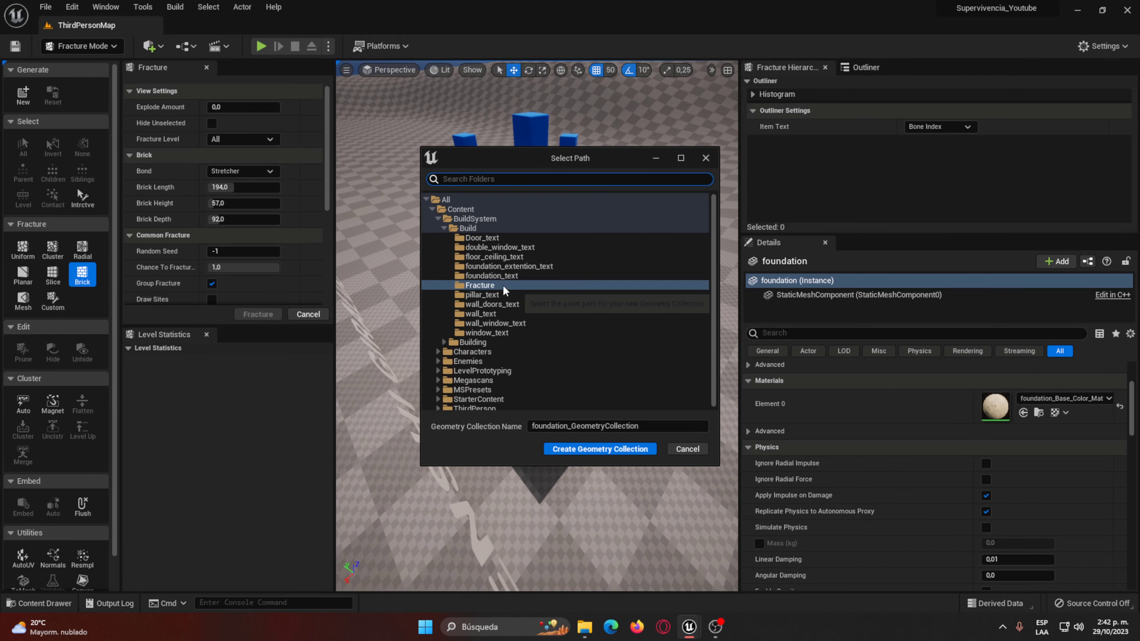
left_click(611, 449)
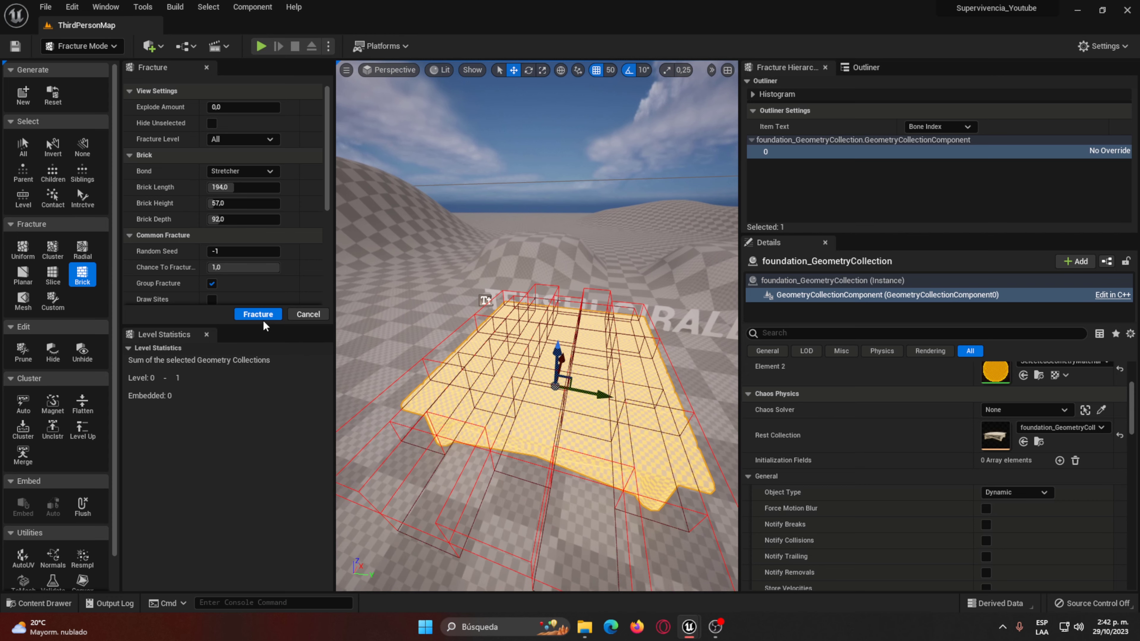
left_click(627, 345)
Step: Orbit around the table and reselect the brick-fractured collection
right_click(479, 339)
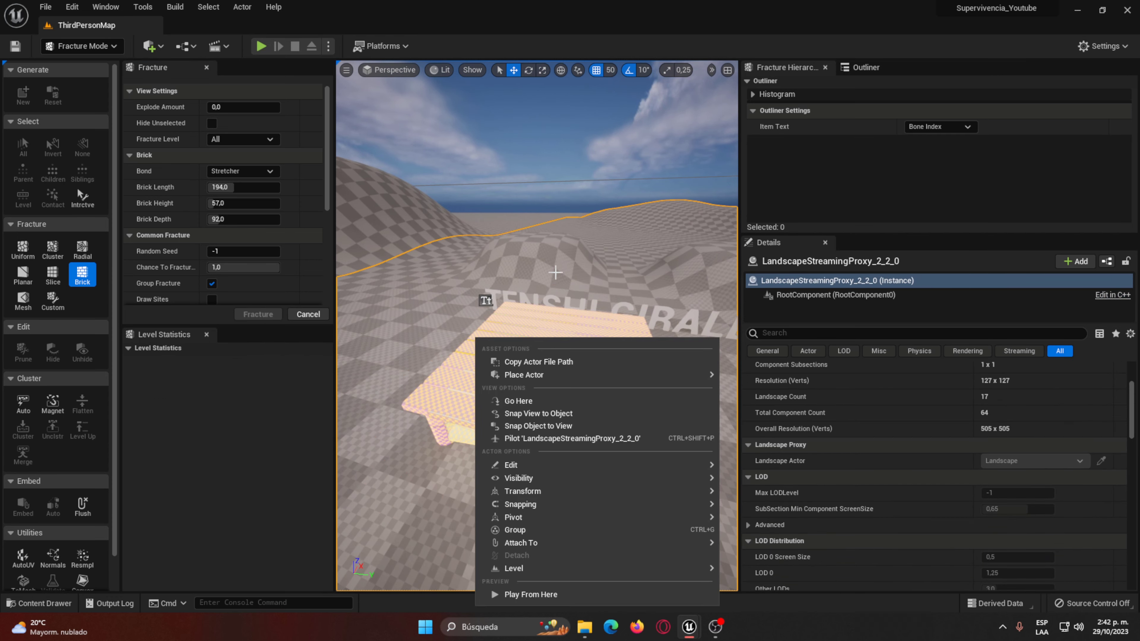
mouse_move(479, 339)
right_mouse_down()
mouse_move(516, 342)
mouse_move(567, 265)
right_mouse_up()
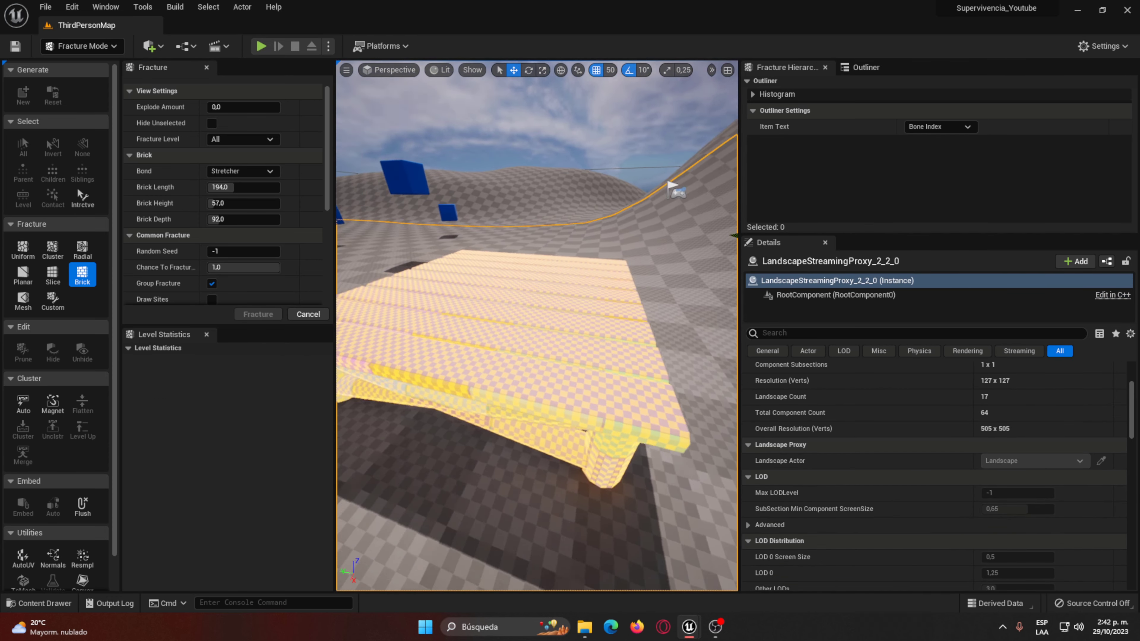
left_click(567, 265)
scroll(591, 108, "up", 5)
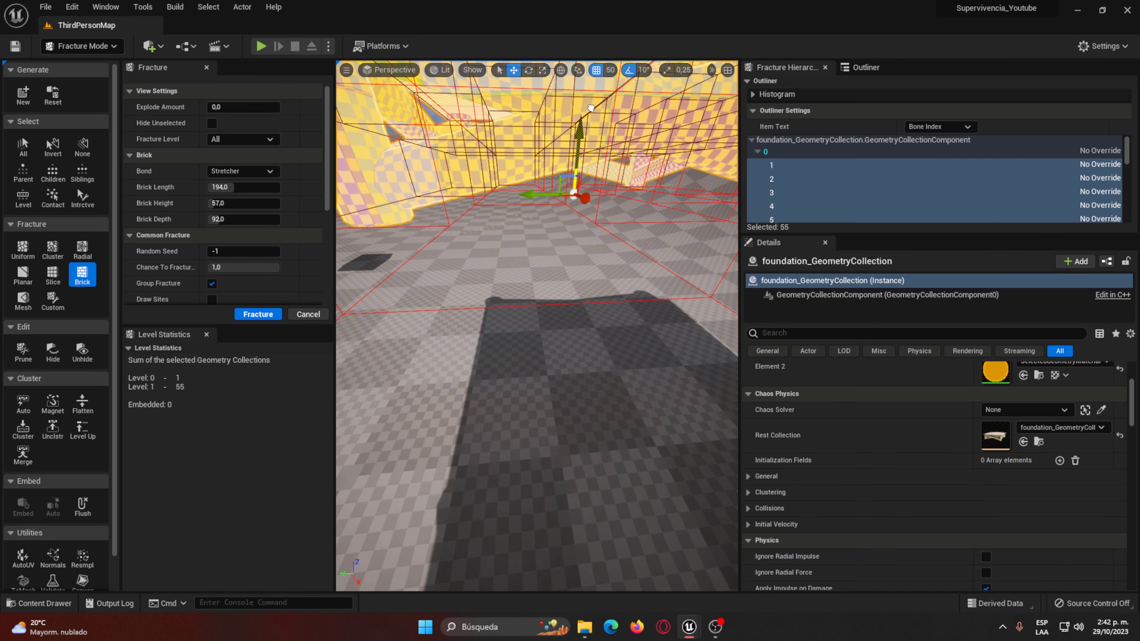
Step: Play-test the 55-piece brick-fractured foundation, watch it collapse into planks, then stop the session
left_click(261, 46)
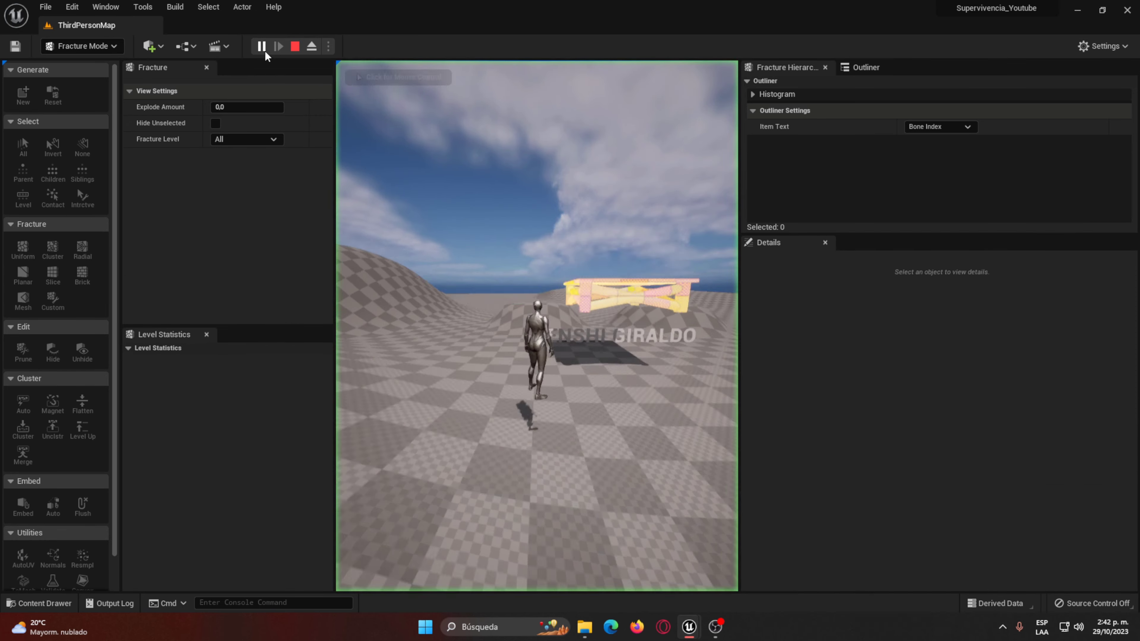
left_click(452, 241)
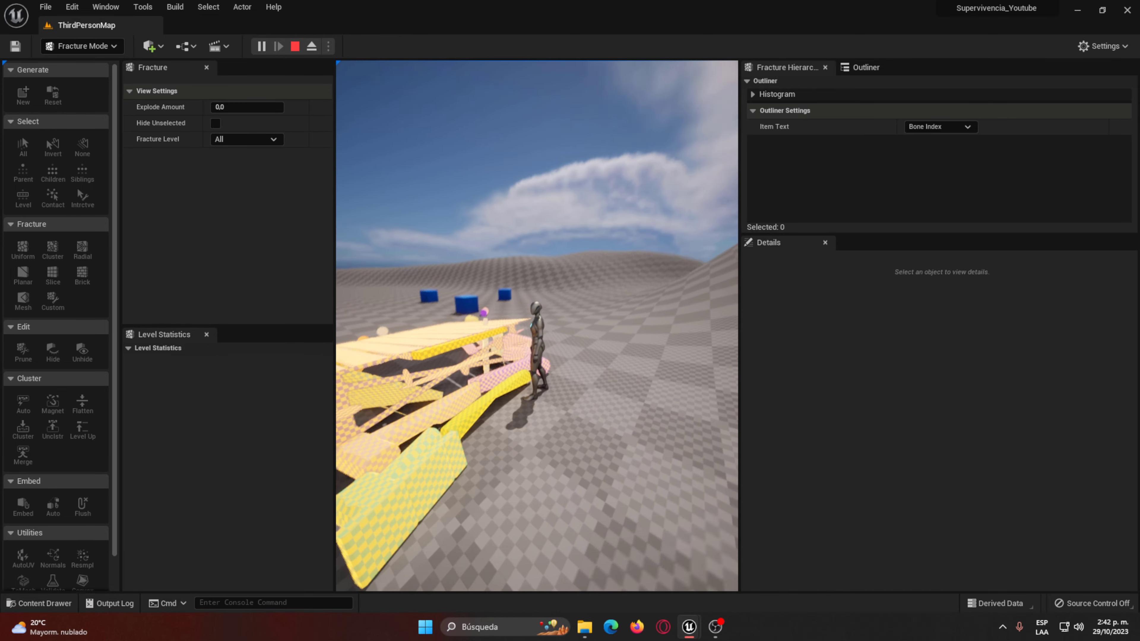
key("Escape")
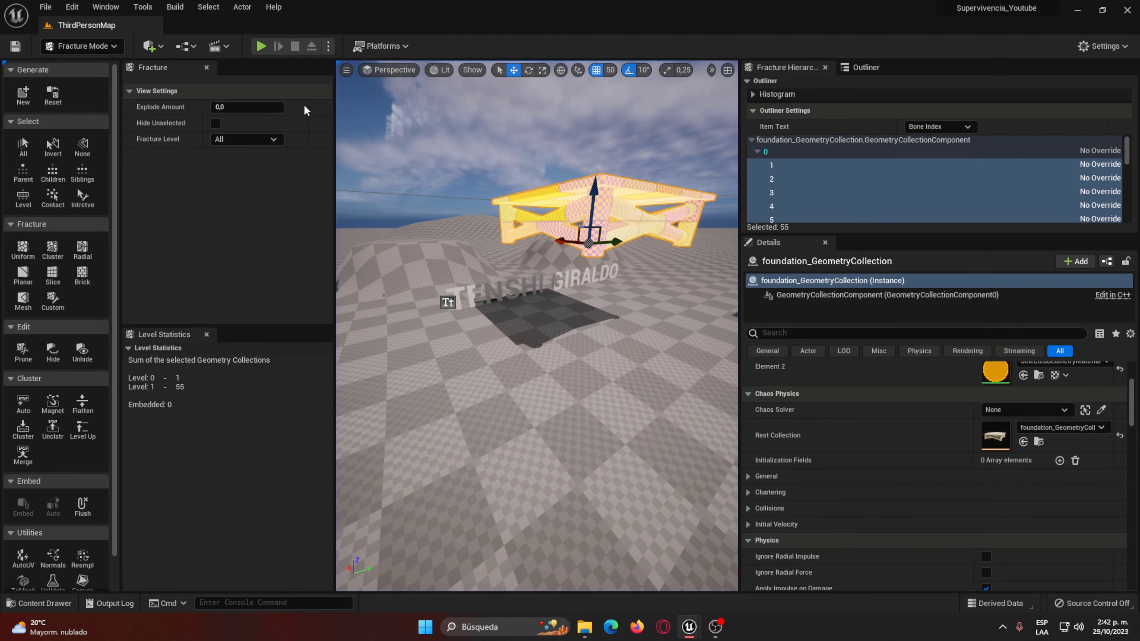
Step: Undo back to the original foundation mesh and create foundation_GeometryCollection from it with Planar selected
key("ctrl+z")
key("ctrl+z")
key("ctrl+z")
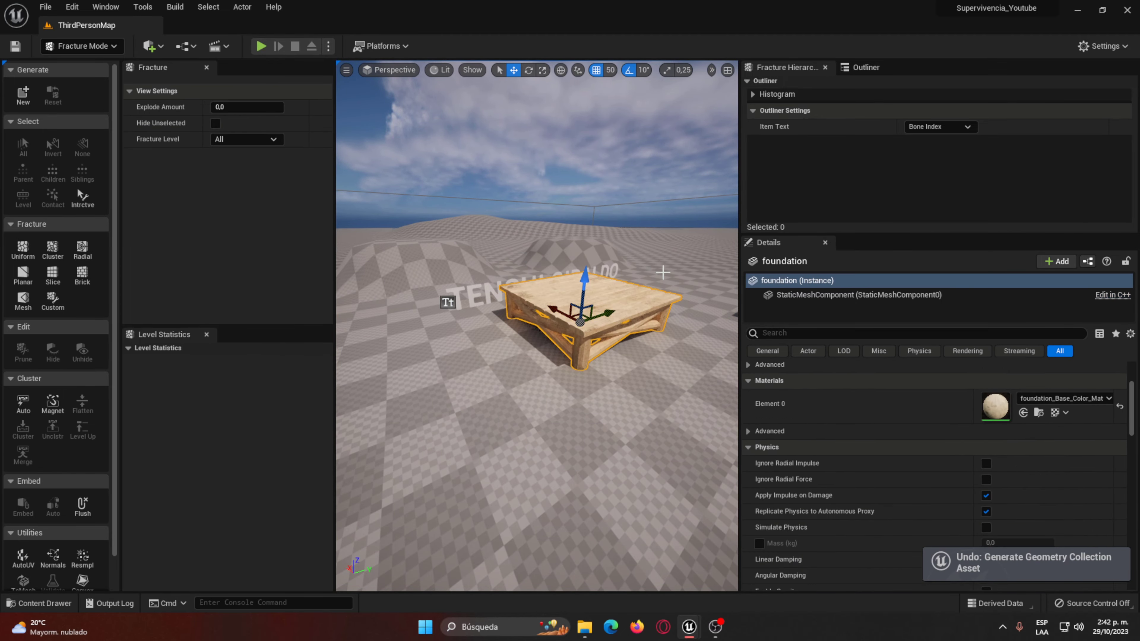
left_click_drag(536, 326, 537, 326, "alt")
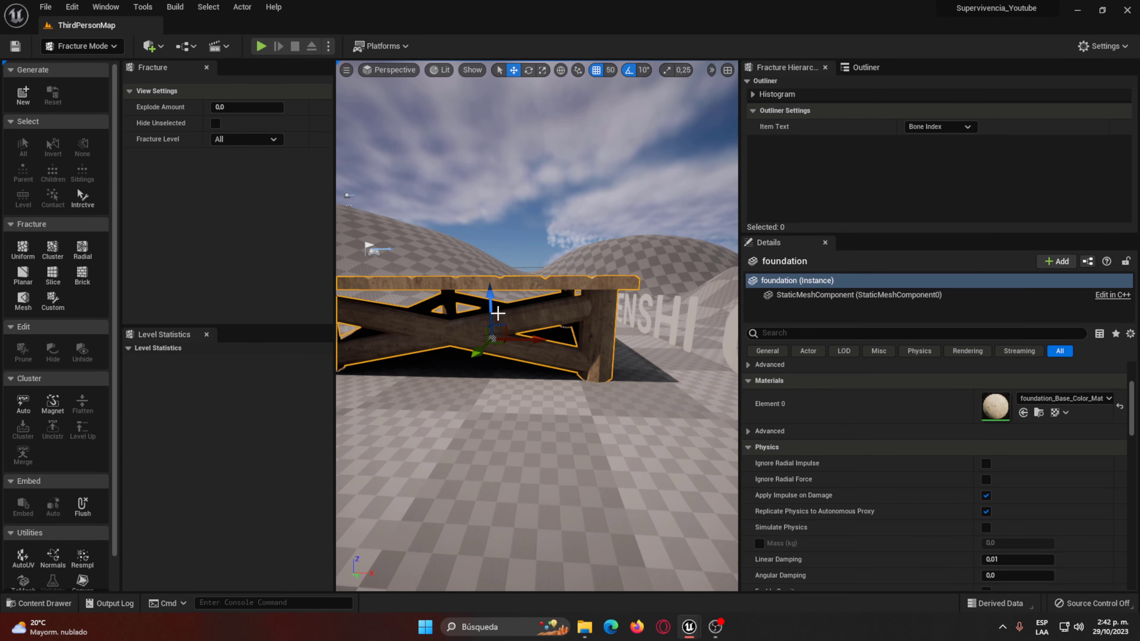
left_click_drag(592, 298, 607, 299, "alt")
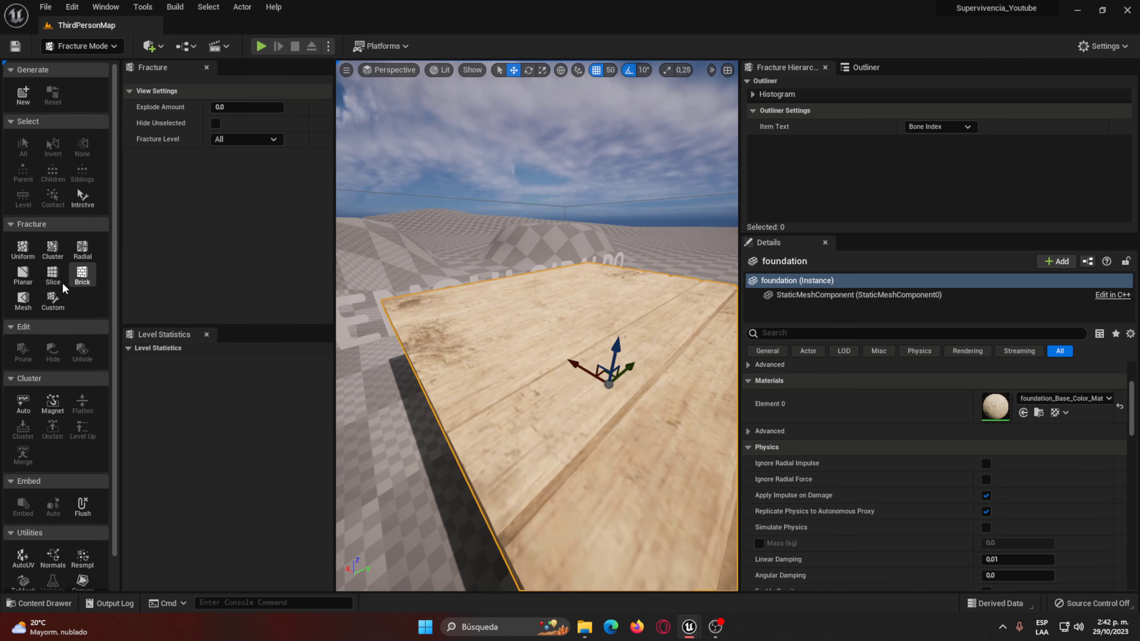
left_click(23, 275)
key("f")
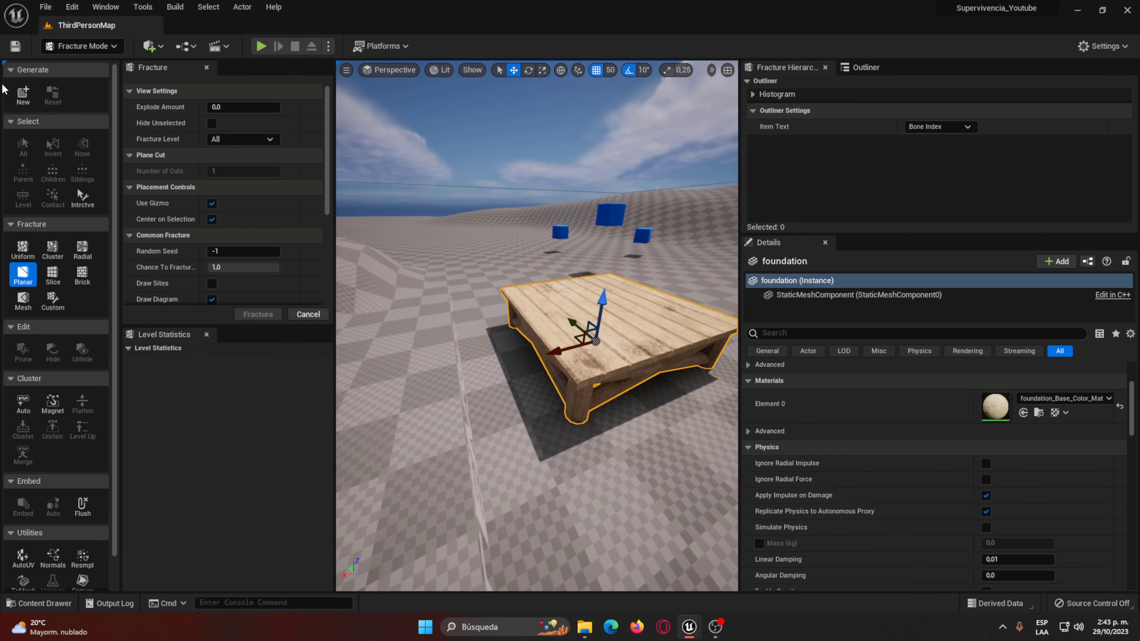
left_click(24, 94)
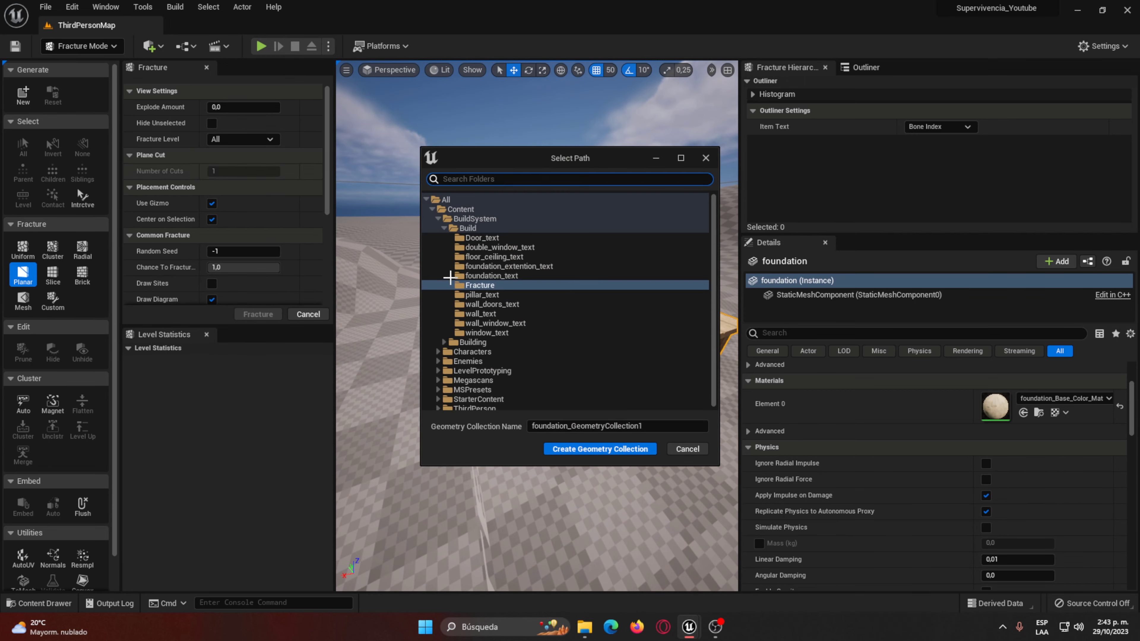
left_click(592, 449)
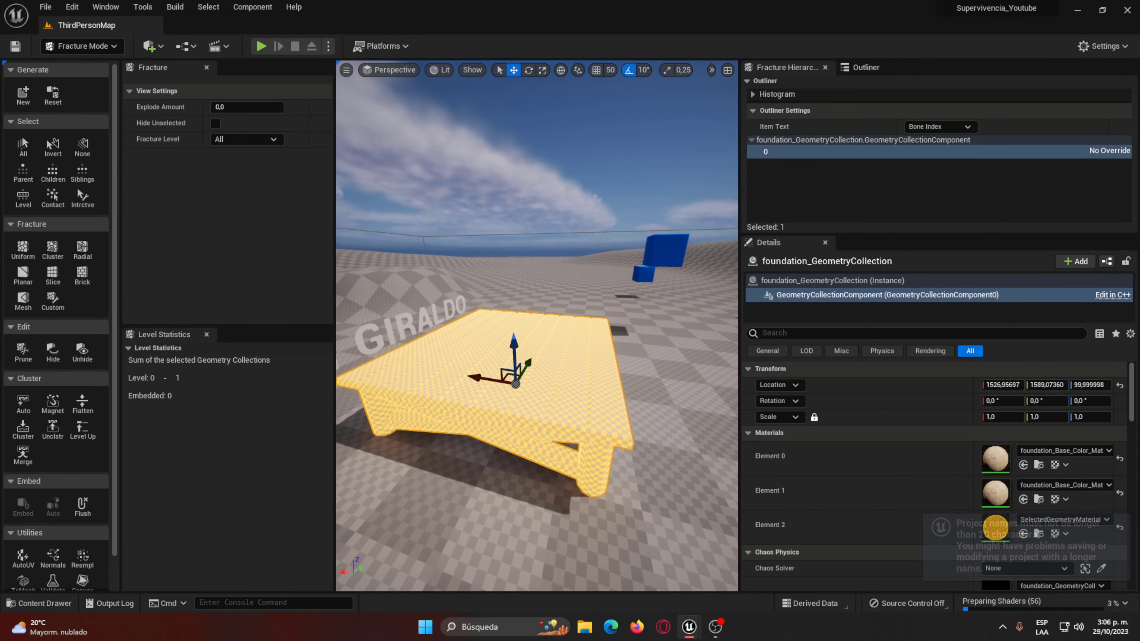
Step: Tilt the planar cutting plane through the table and fracture the foundation into 17 pieces
right_click_drag(607, 396, 608, 396)
left_click(22, 274)
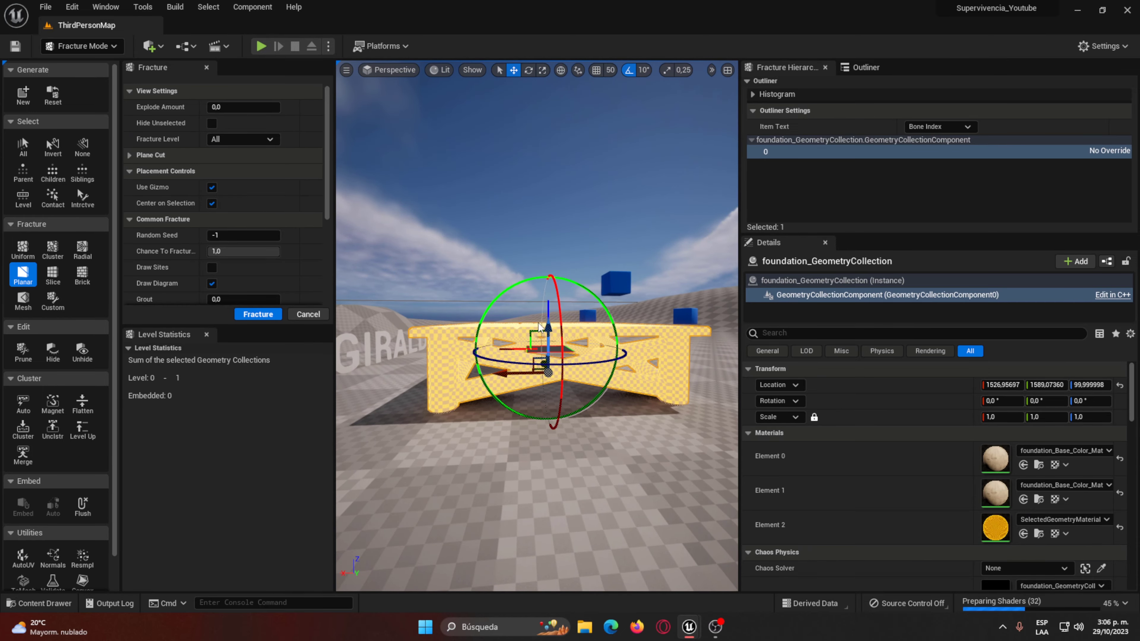
right_click_drag(575, 319, 575, 319)
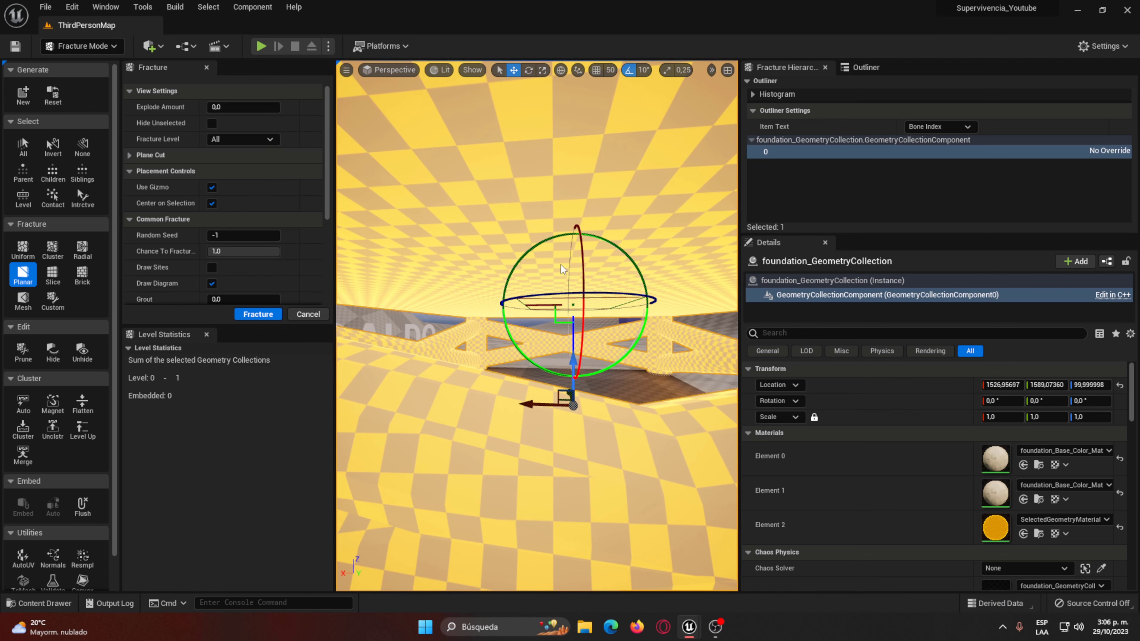
right_click_drag(564, 269, 564, 269)
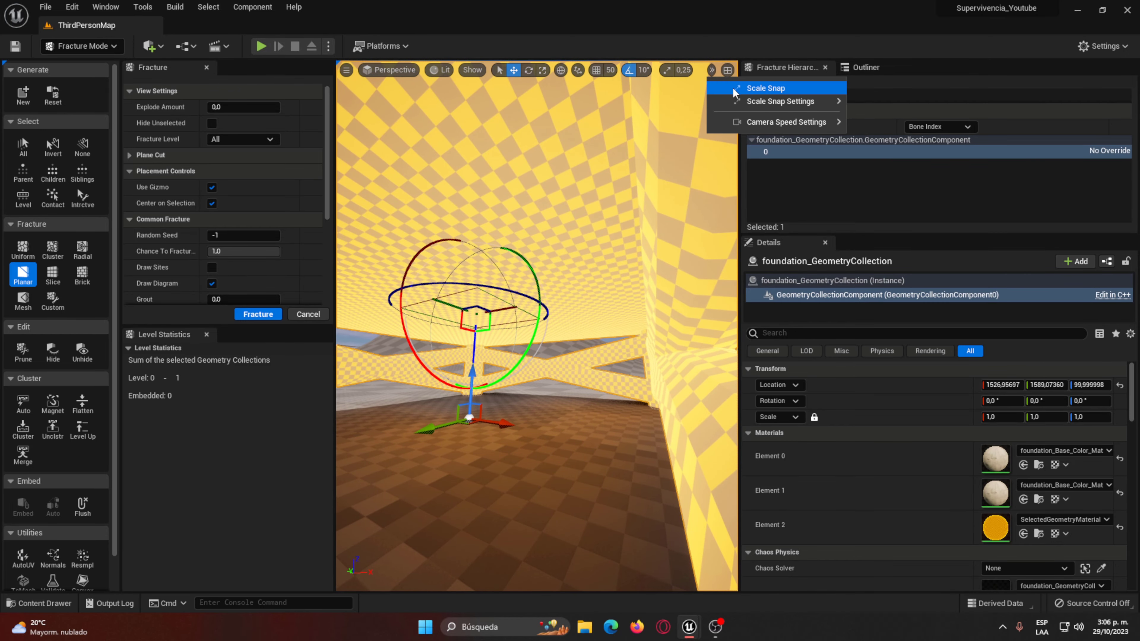
left_click(717, 197)
left_click_drag(739, 197, 914, 161)
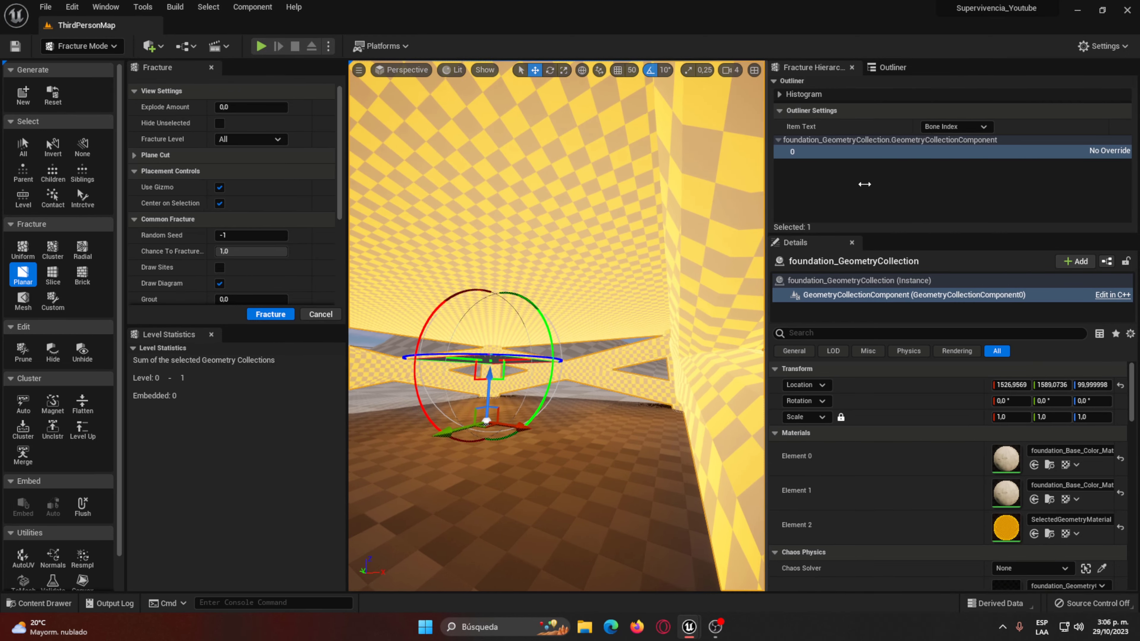
left_click(885, 70)
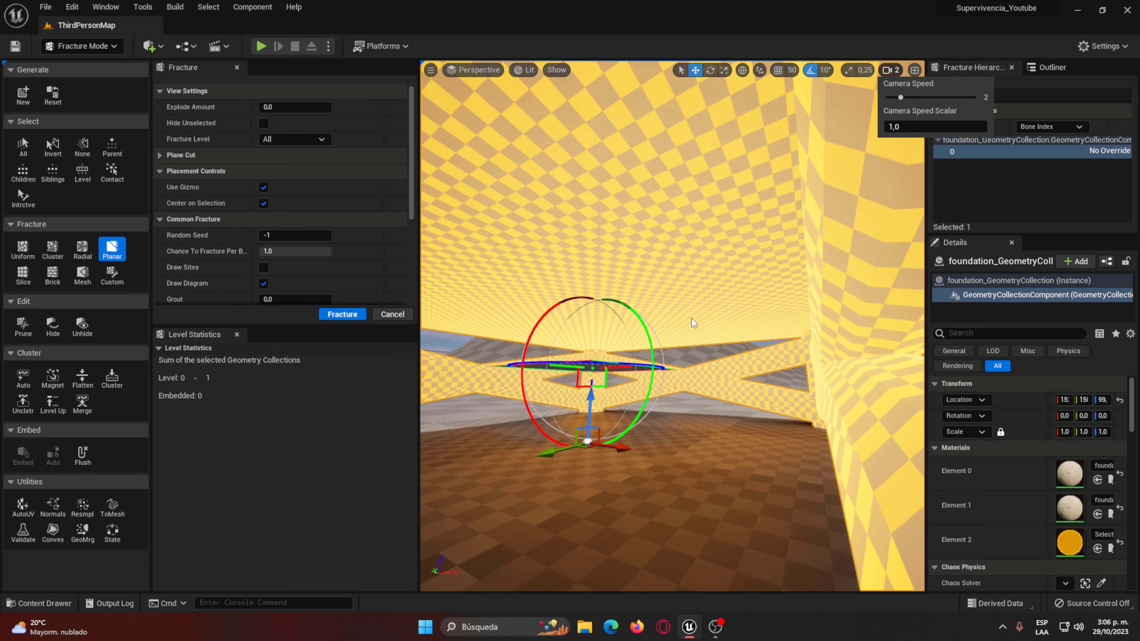
left_click_drag(693, 322, 621, 446)
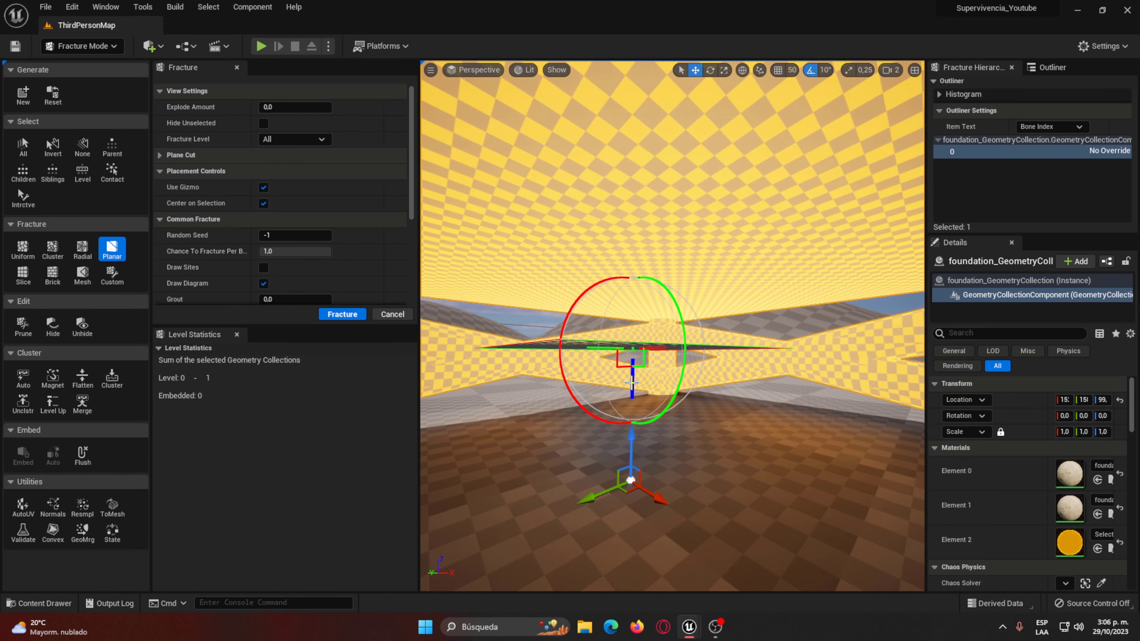
left_click_drag(633, 383, 641, 286)
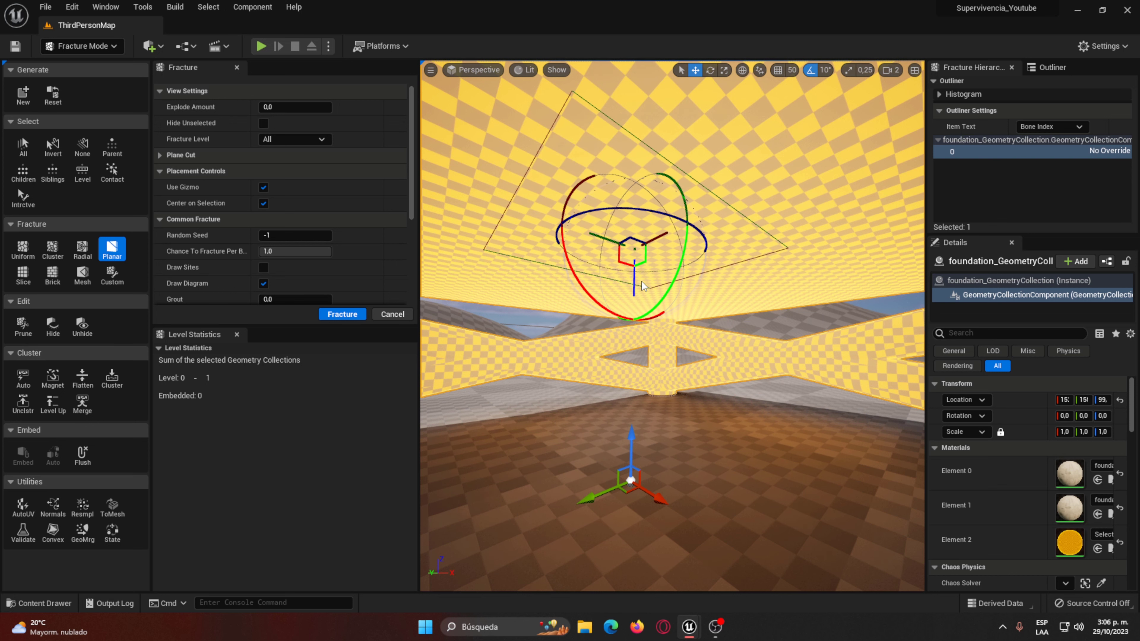
left_click_drag(642, 286, 644, 284)
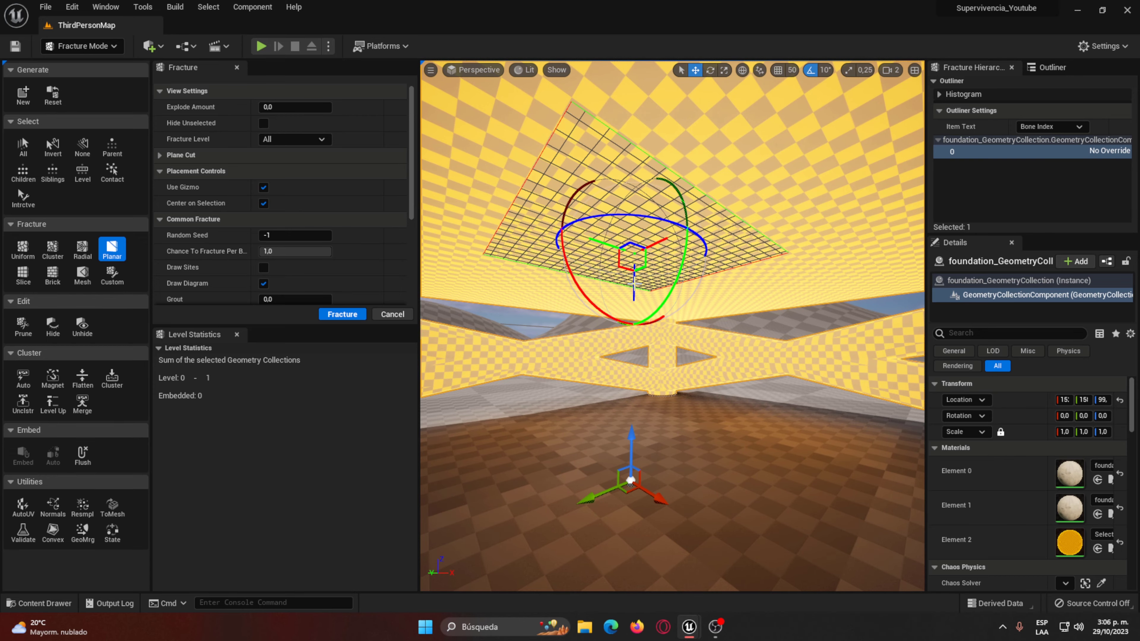
mouse_move(636, 283)
right_mouse_down()
mouse_move(619, 296)
mouse_move(642, 315)
right_mouse_up()
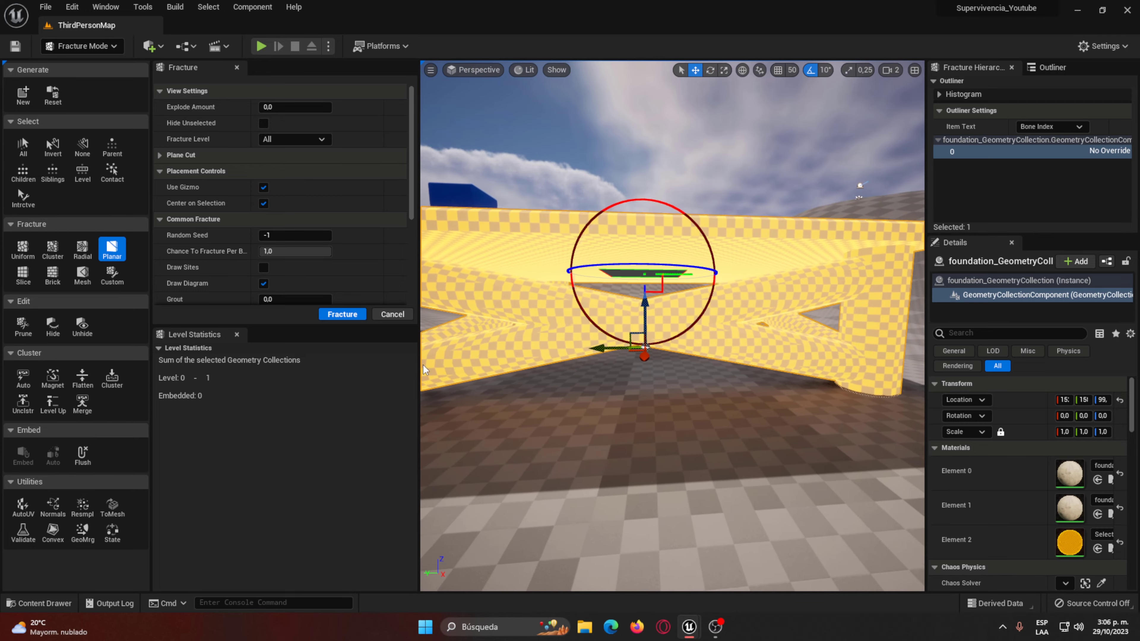
left_click(342, 314)
mouse_move(608, 340)
right_mouse_down()
mouse_move(584, 332)
mouse_move(806, 305)
right_mouse_up()
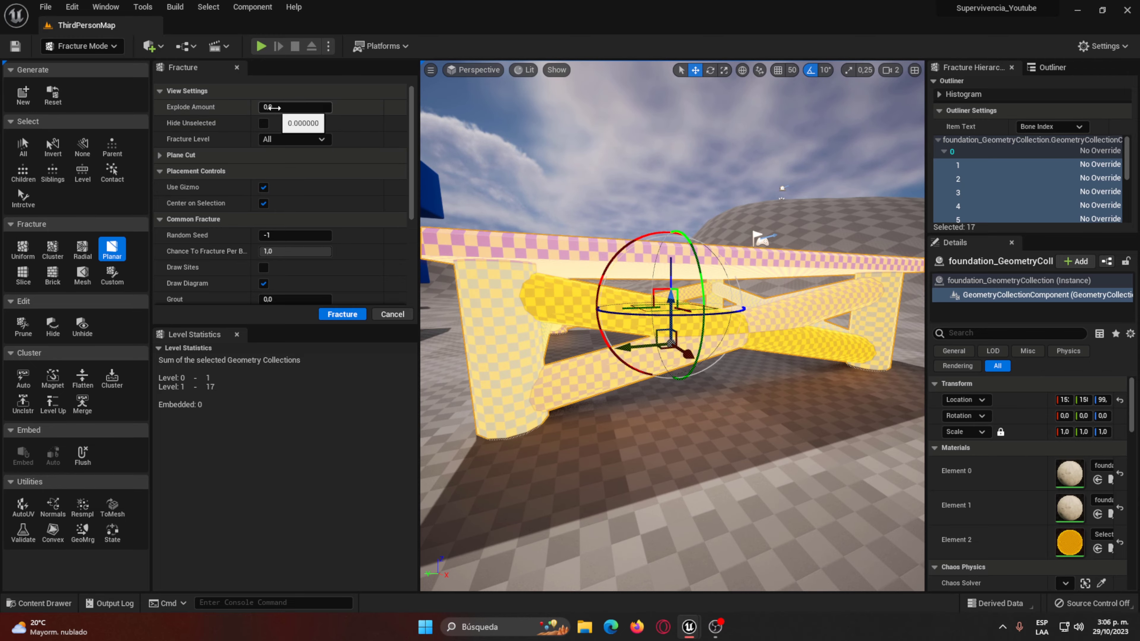
left_click_drag(271, 108, 310, 107)
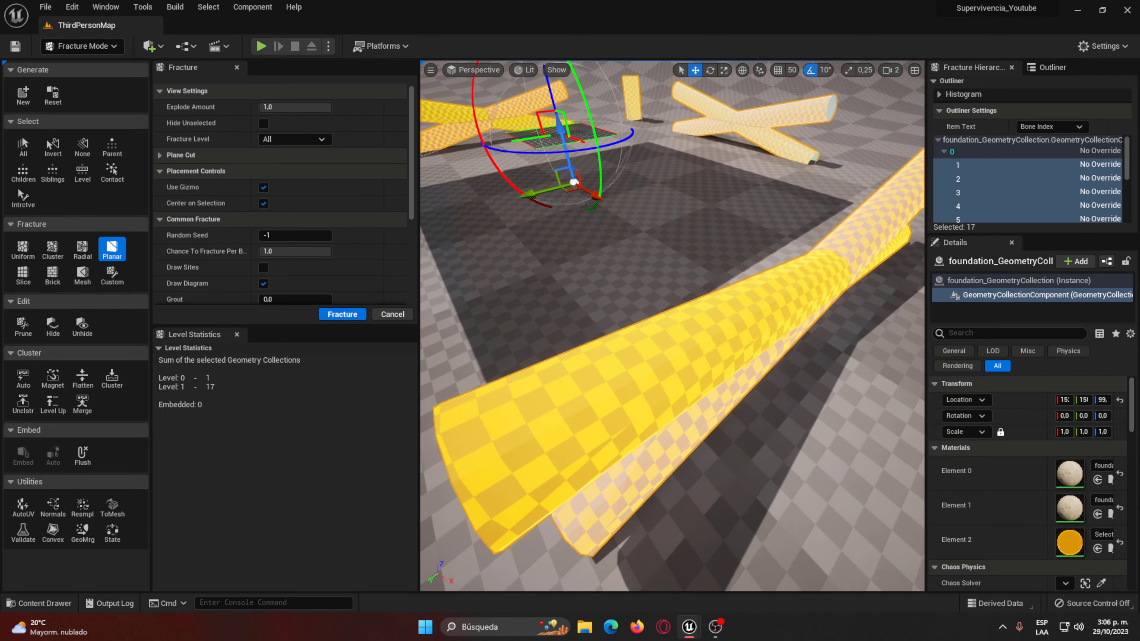
right_click_drag(674, 326, 741, 310)
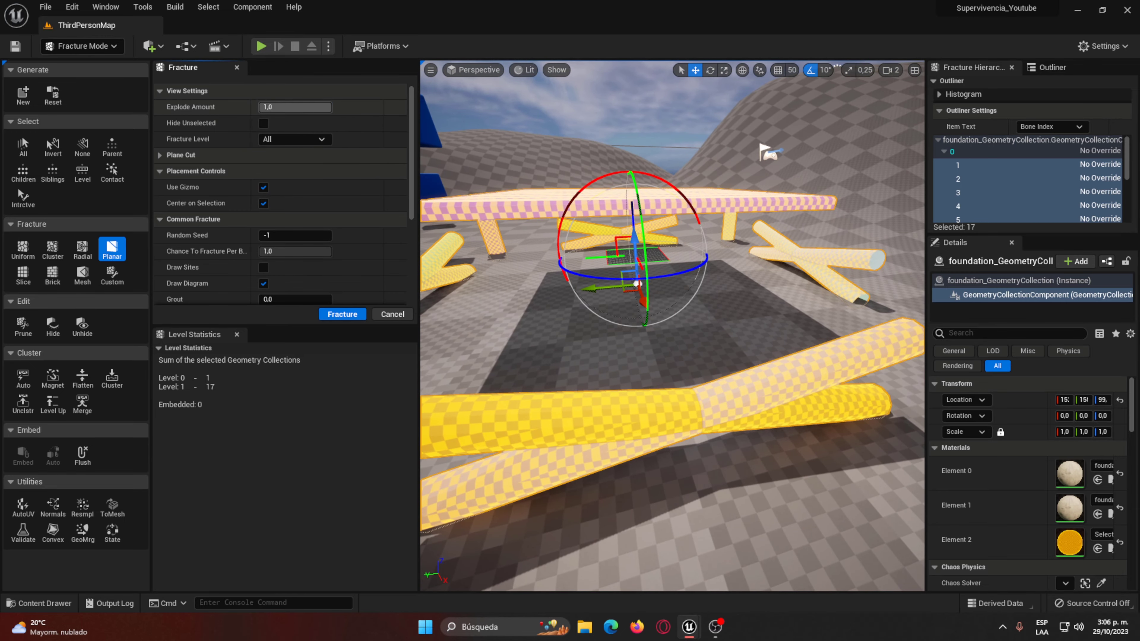
left_click_drag(295, 107, 264, 107)
right_click_drag(674, 326, 628, 342)
right_click_drag(629, 395, 619, 404)
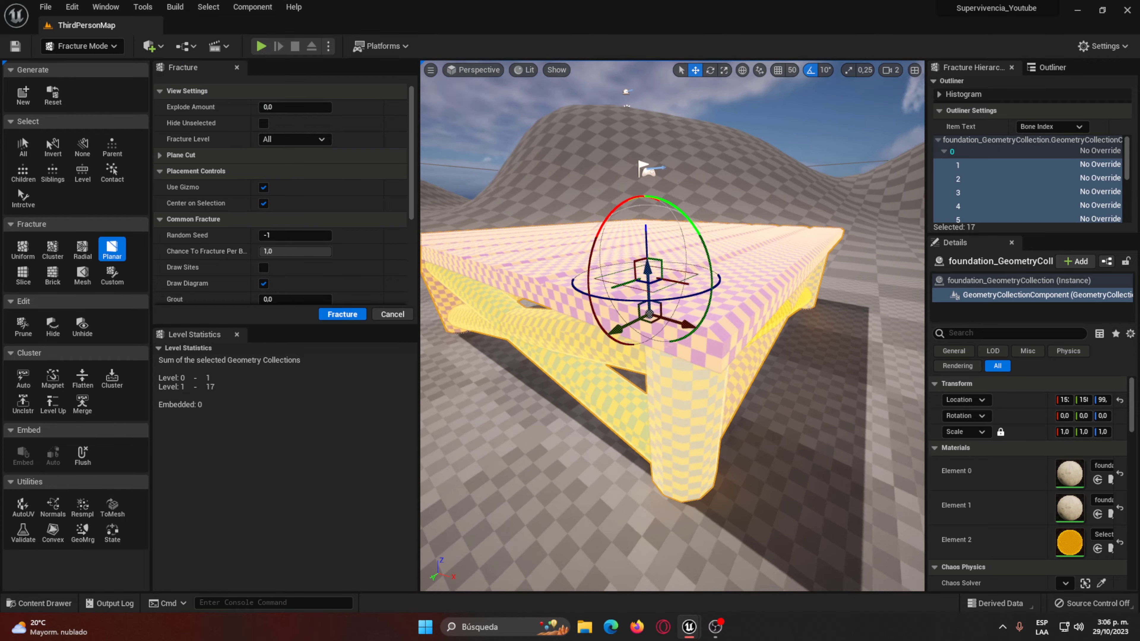
right_click_drag(673, 326, 638, 332)
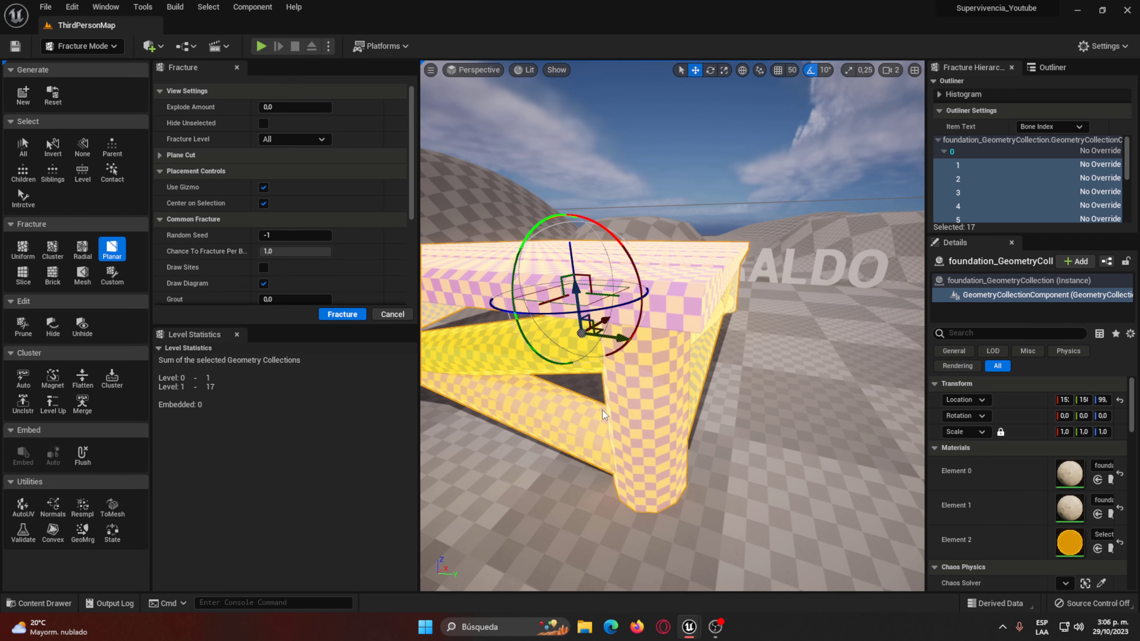
right_click_drag(640, 389, 628, 396)
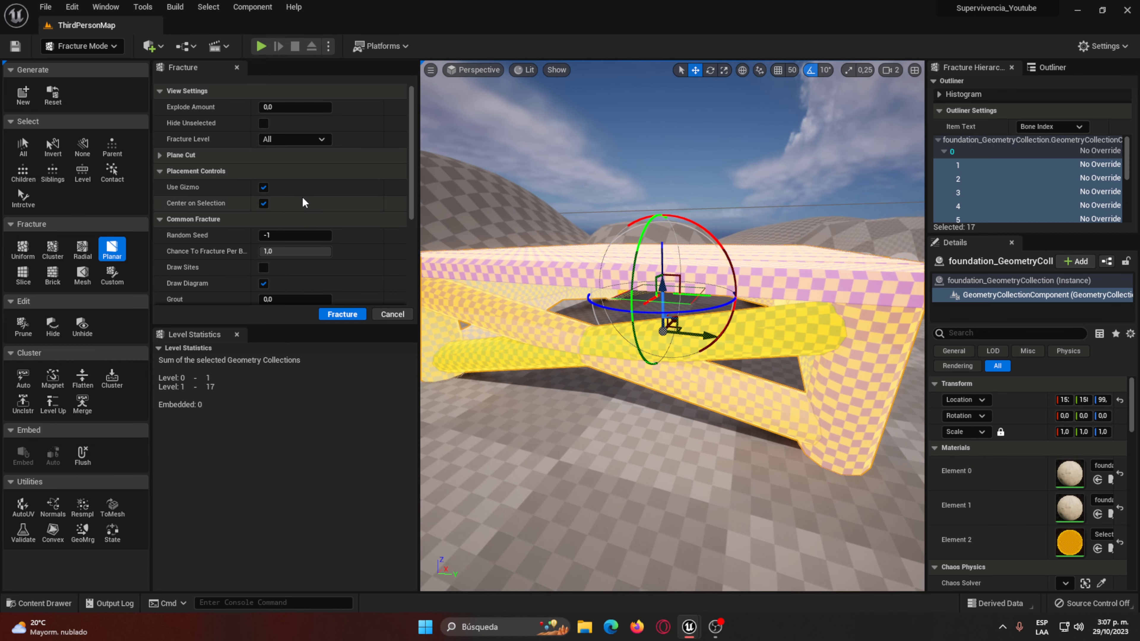
mouse_move(272, 108)
left_mouse_down()
mouse_move(300, 107)
mouse_move(273, 108)
left_mouse_up()
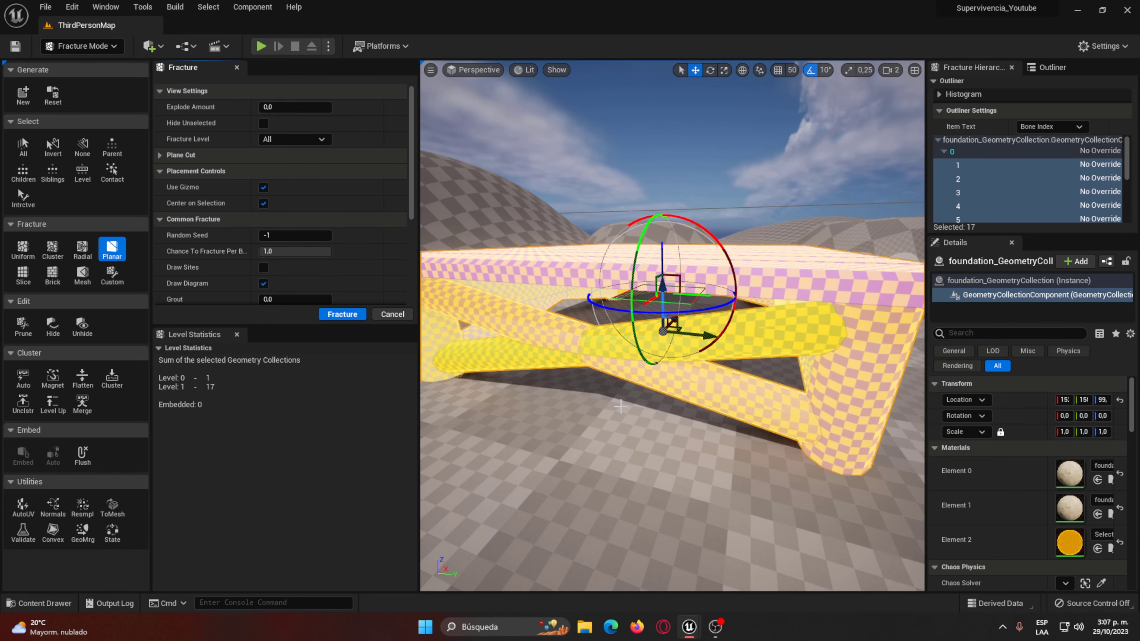
Step: Select tabletop bone 1, place the plane upright across it, and split it into pieces 18 and 19
left_click(538, 255)
mouse_move(545, 270)
right_mouse_down()
mouse_move(553, 341)
mouse_move(417, 463)
right_mouse_up()
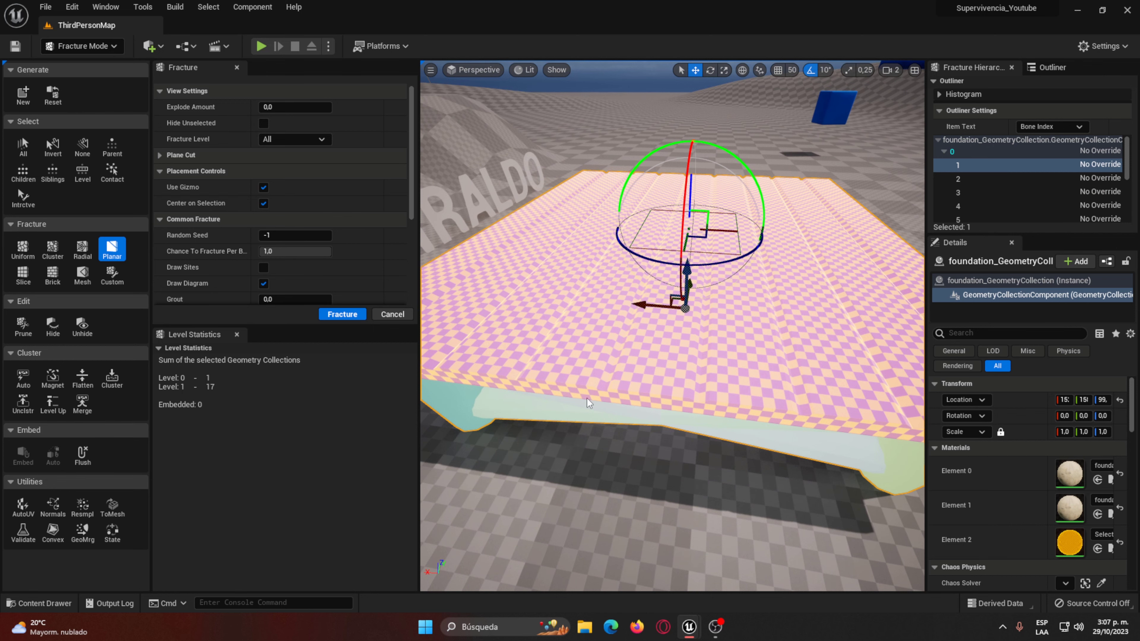
right_click_drag(739, 365, 156, 408)
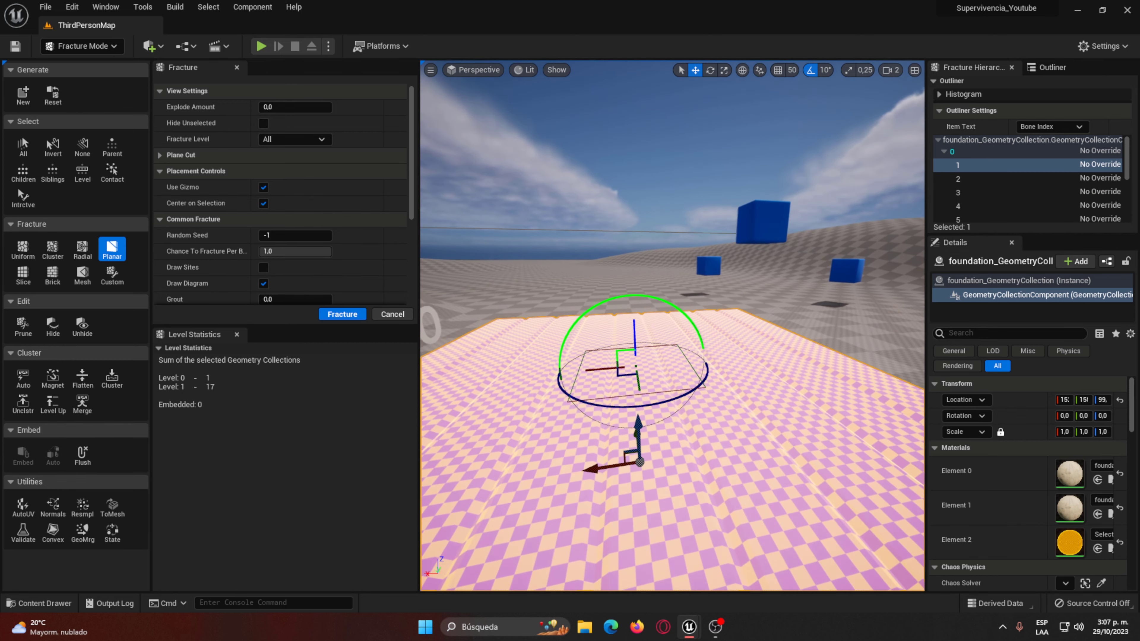
scroll(647, 326, "up", 3)
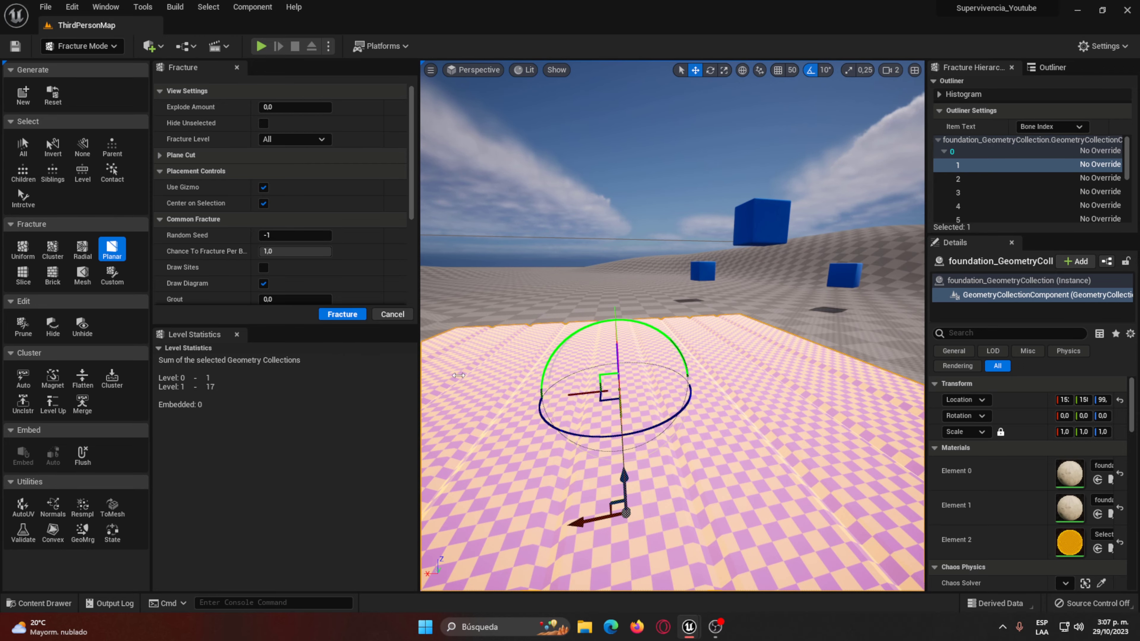
mouse_move(458, 375)
right_mouse_down()
mouse_move(766, 304)
mouse_move(670, 333)
right_mouse_up()
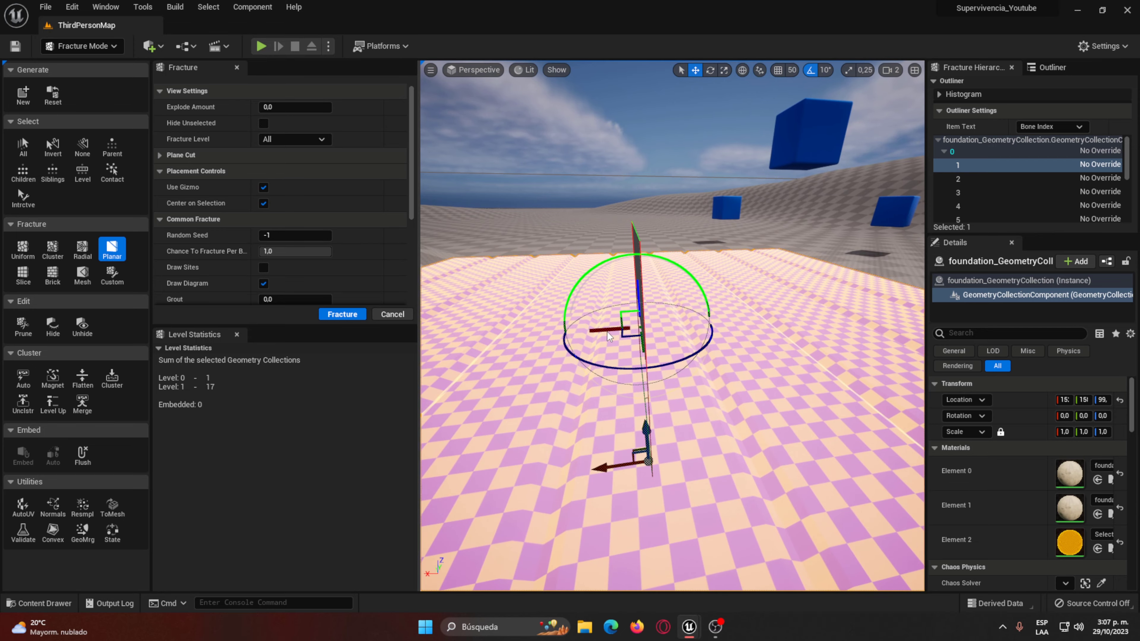
right_click_drag(557, 345, 777, 371)
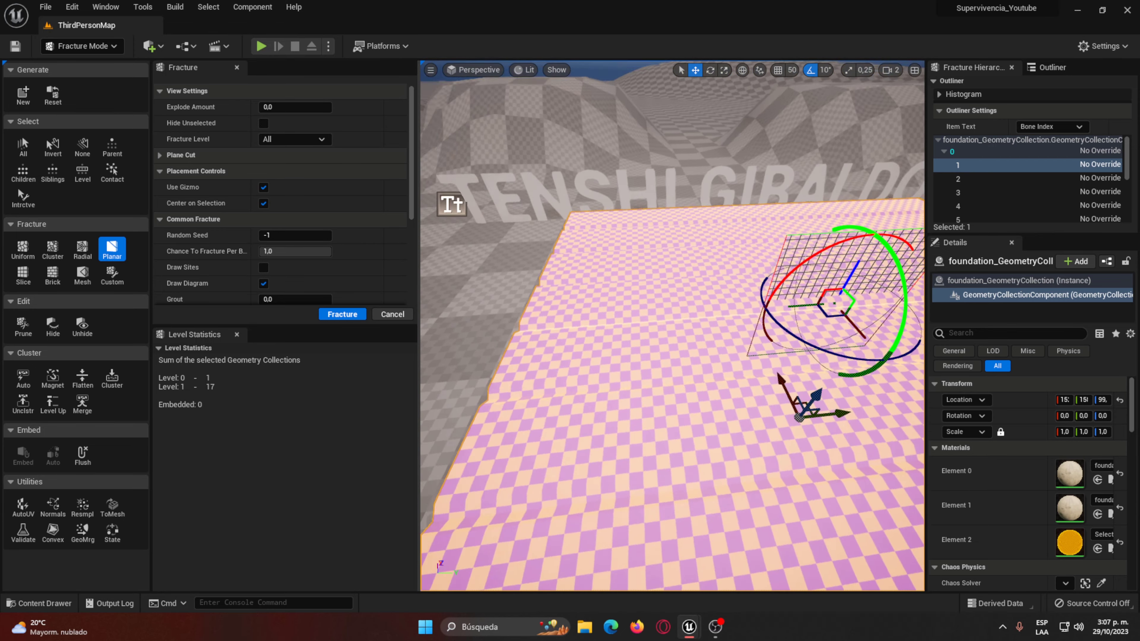
left_click_drag(822, 349, 634, 348)
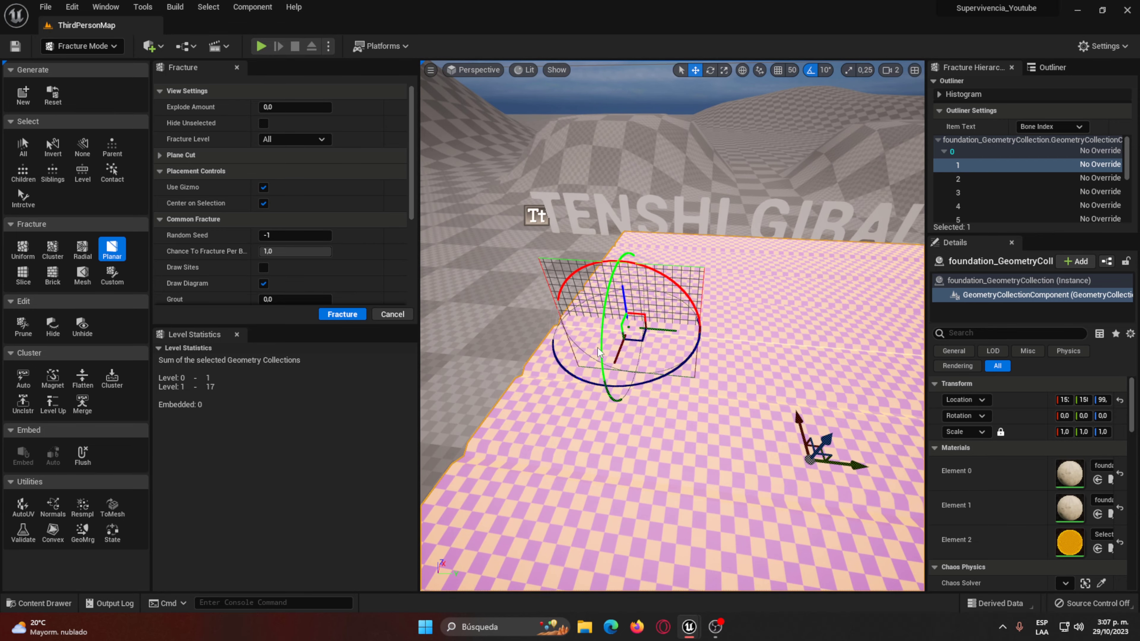
right_click_drag(598, 348, 618, 373)
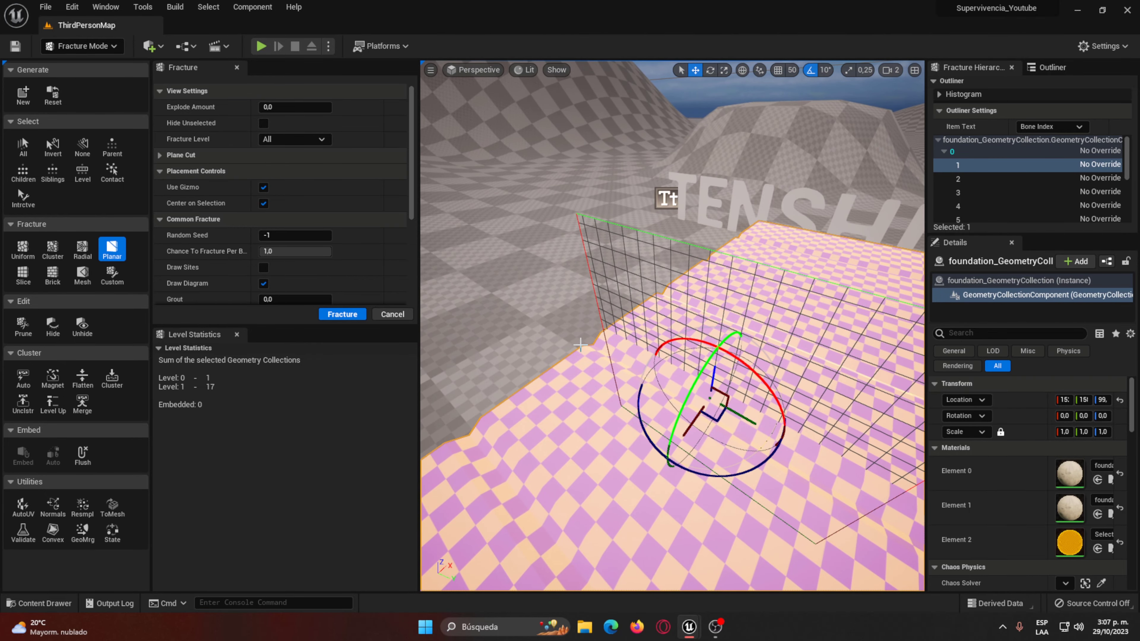
left_click_drag(699, 418, 689, 432)
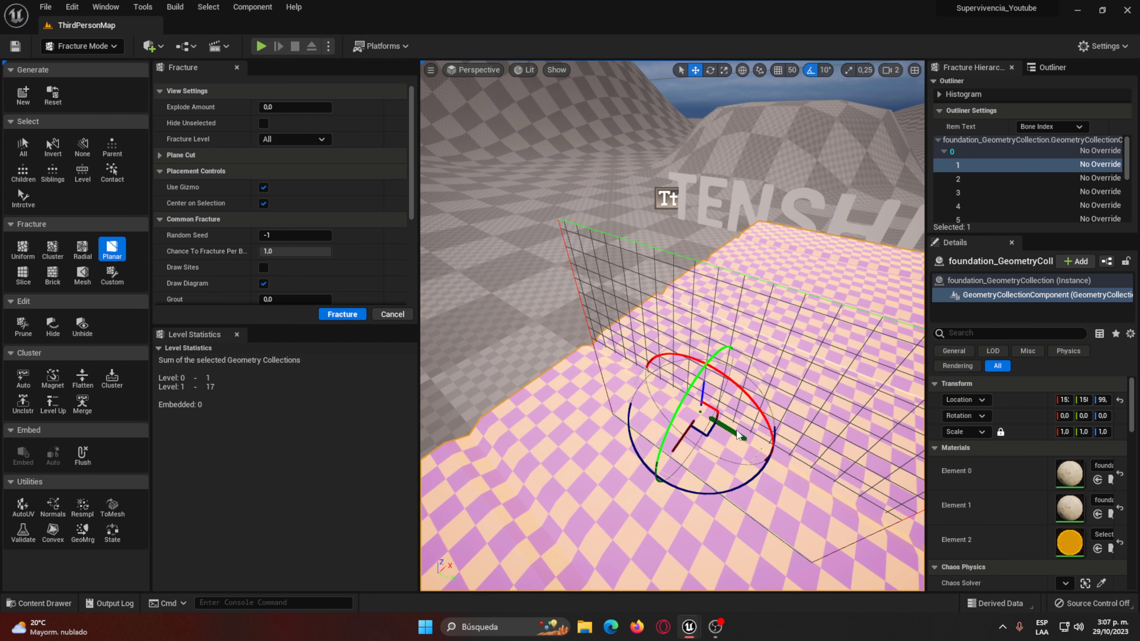
left_click(346, 319)
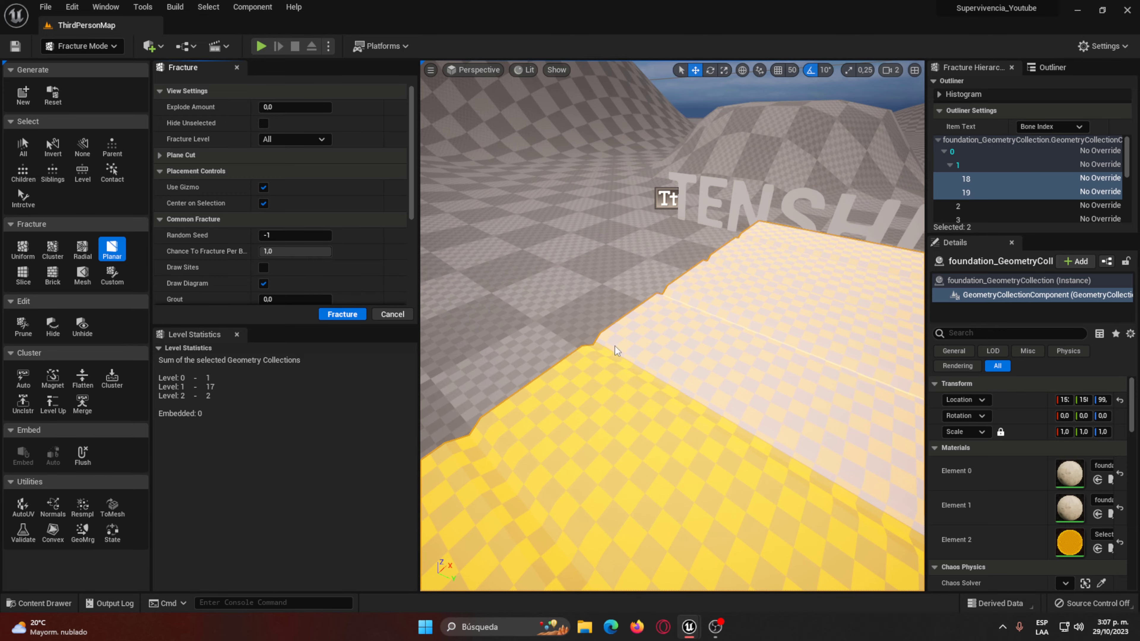
Step: Select piece 19, move the cutting plane across it, and split it into pieces 20 and 21
right_click_drag(615, 346, 615, 346)
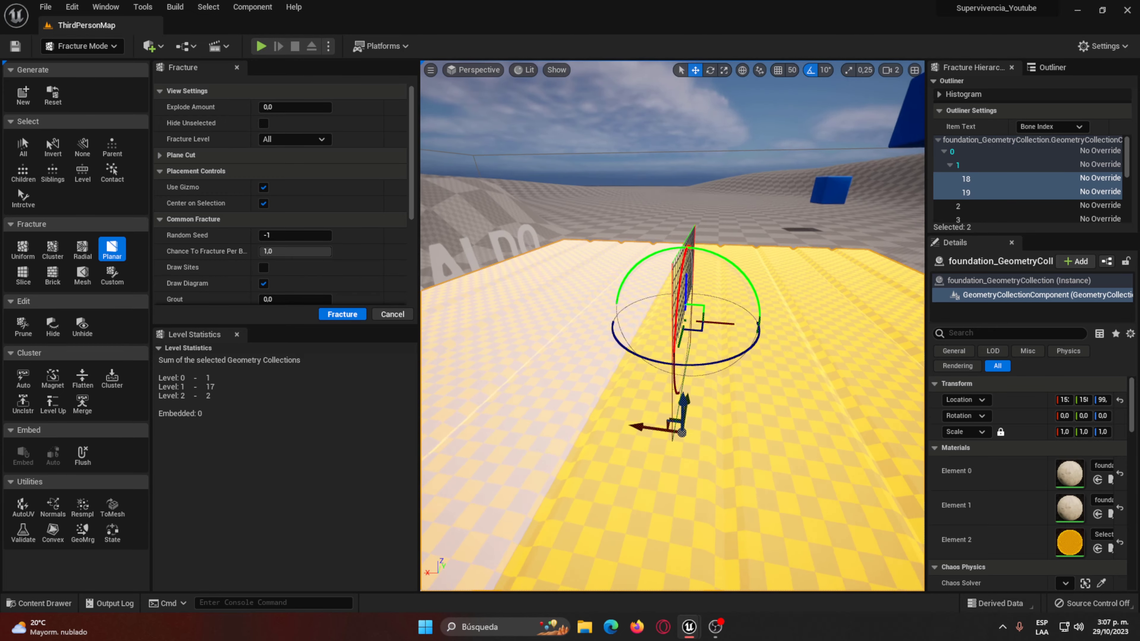
right_click_drag(721, 426, 721, 426)
left_click(787, 371)
right_click_drag(787, 371, 787, 371)
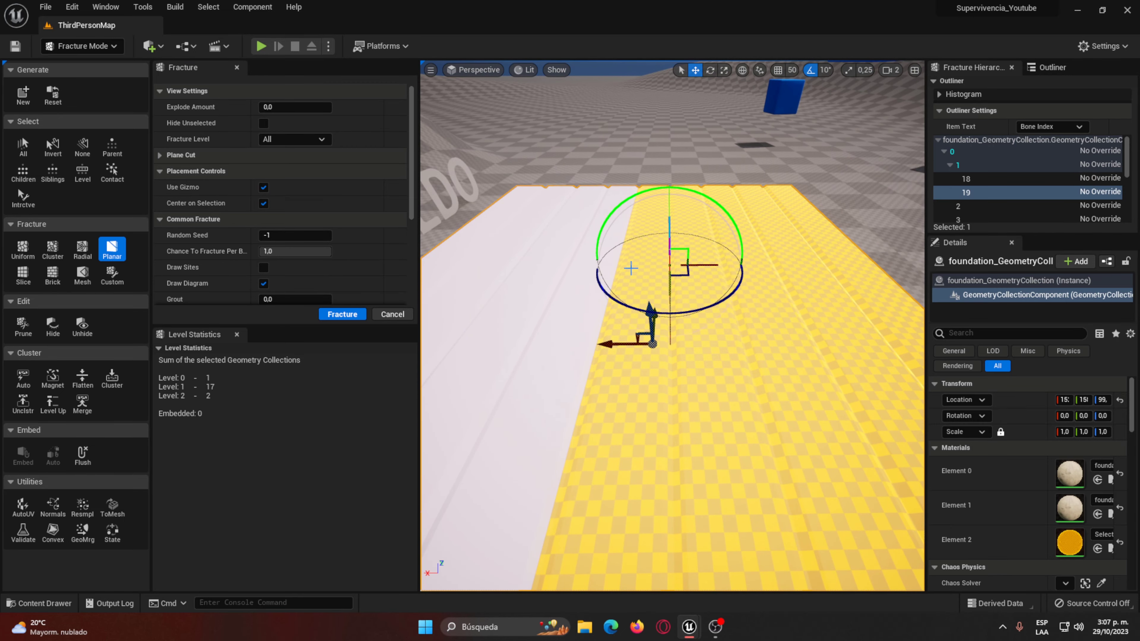
right_click_drag(630, 268, 550, 471)
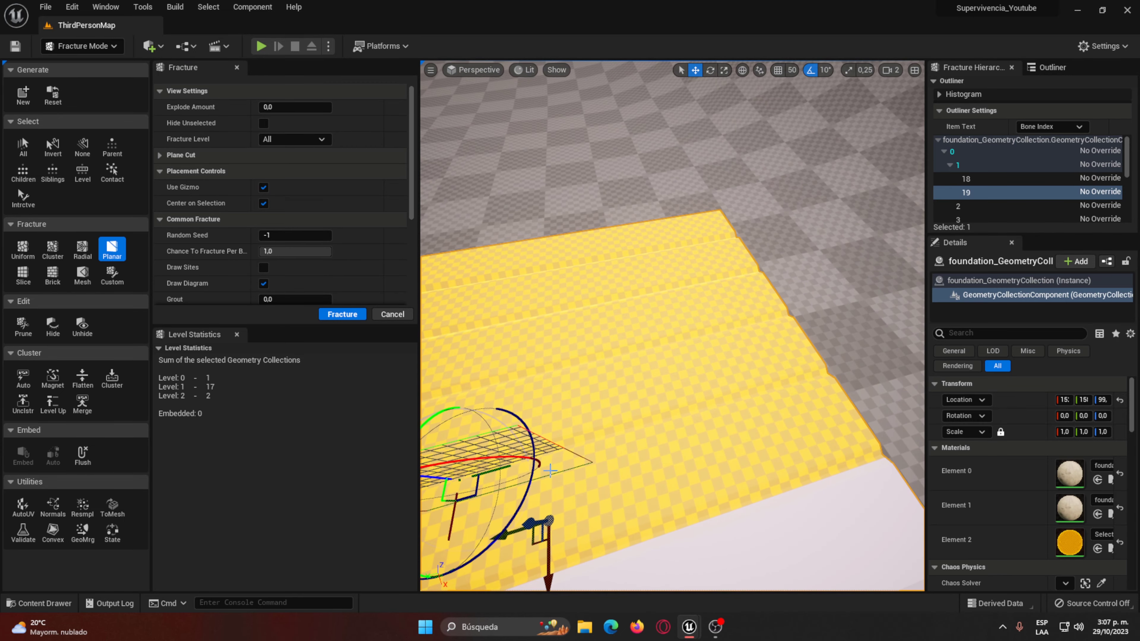
left_click_drag(691, 415, 796, 455)
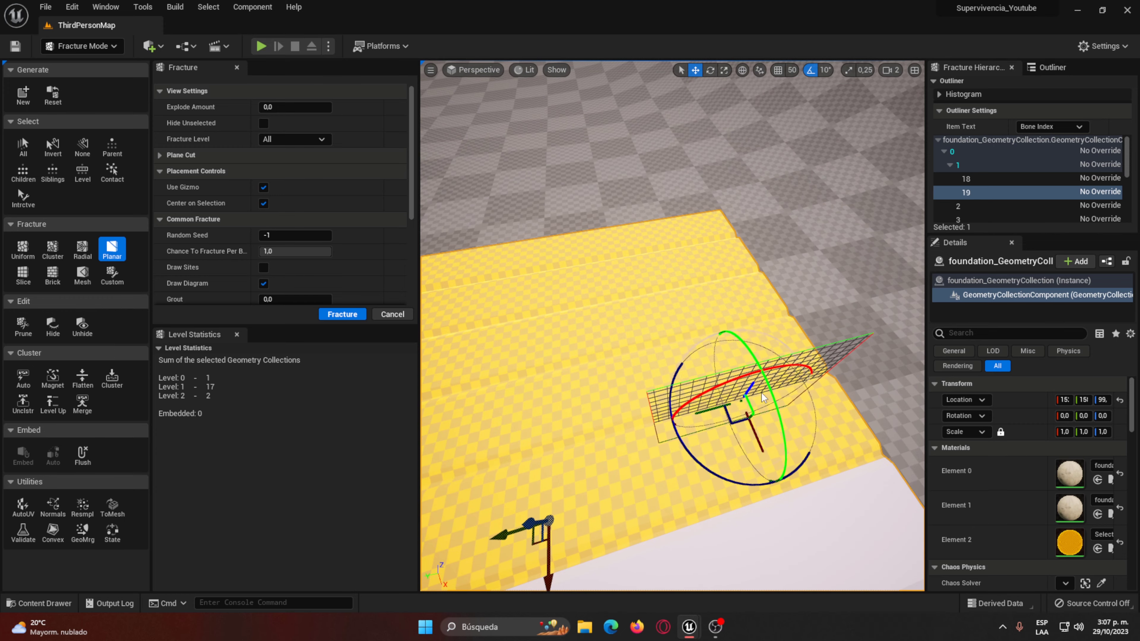
left_click(341, 314)
Step: Position the cutting plane across the floor strip for the next cut
mouse_move(700, 391)
right_mouse_down()
mouse_move(601, 290)
mouse_move(665, 305)
right_mouse_up()
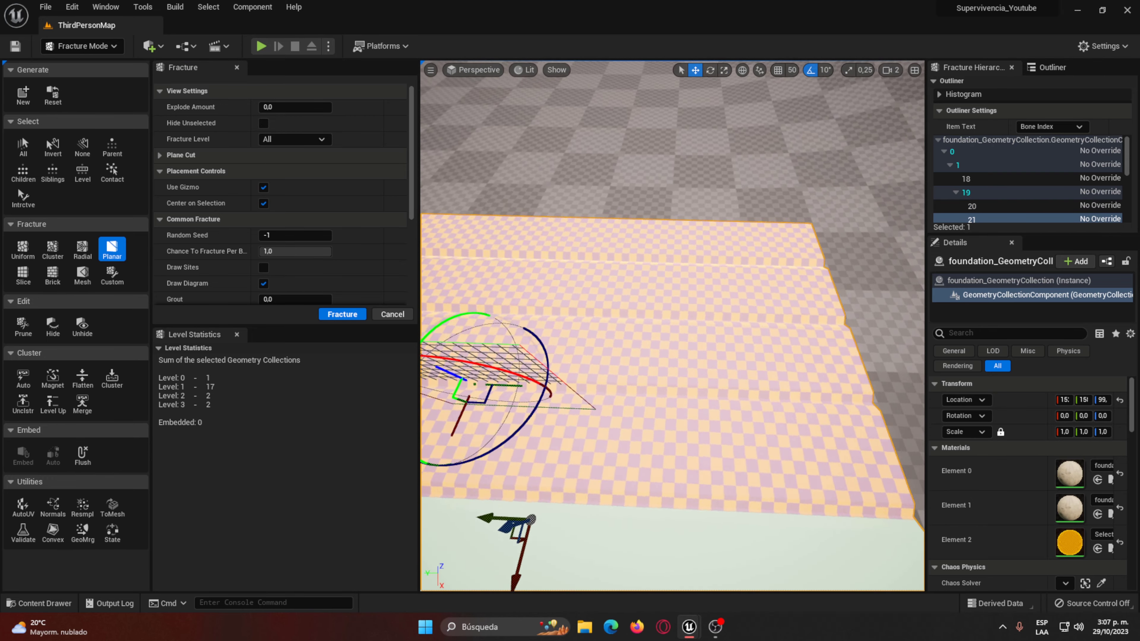
right_click_drag(512, 415, 539, 404)
left_click_drag(591, 428, 776, 351)
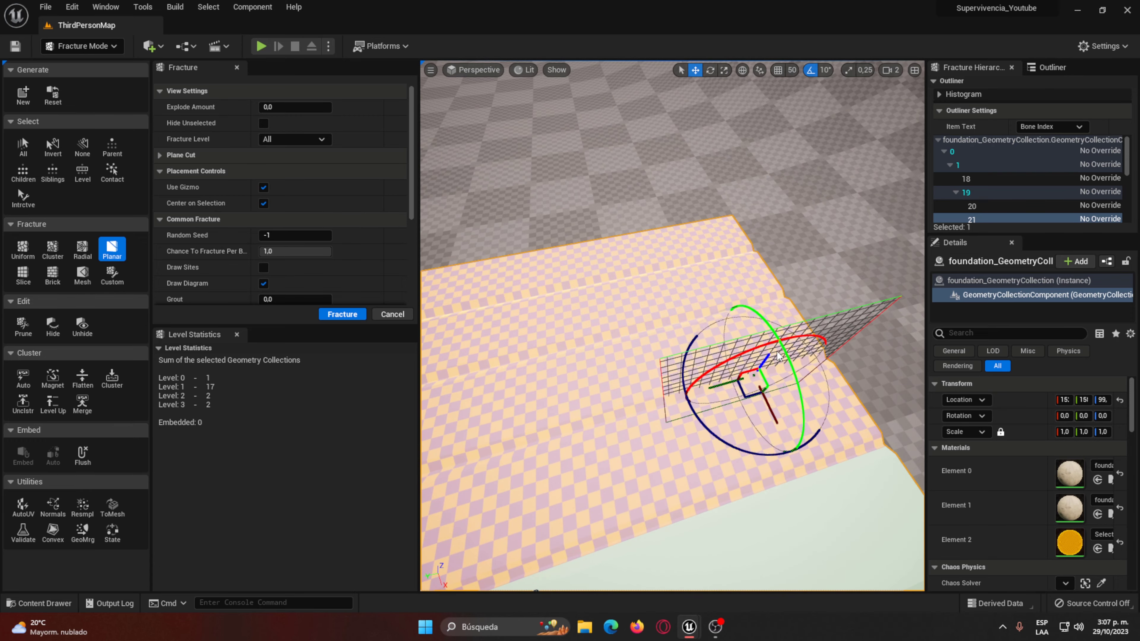
right_click_drag(778, 351, 736, 341)
right_click_drag(623, 474, 629, 467)
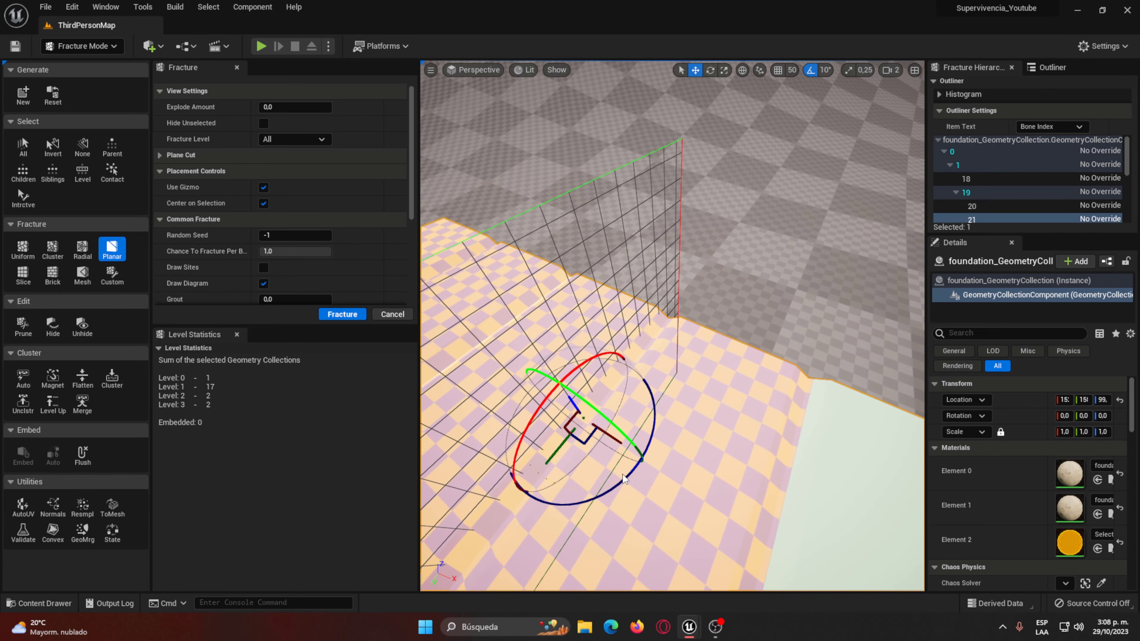
left_click_drag(610, 442, 622, 444)
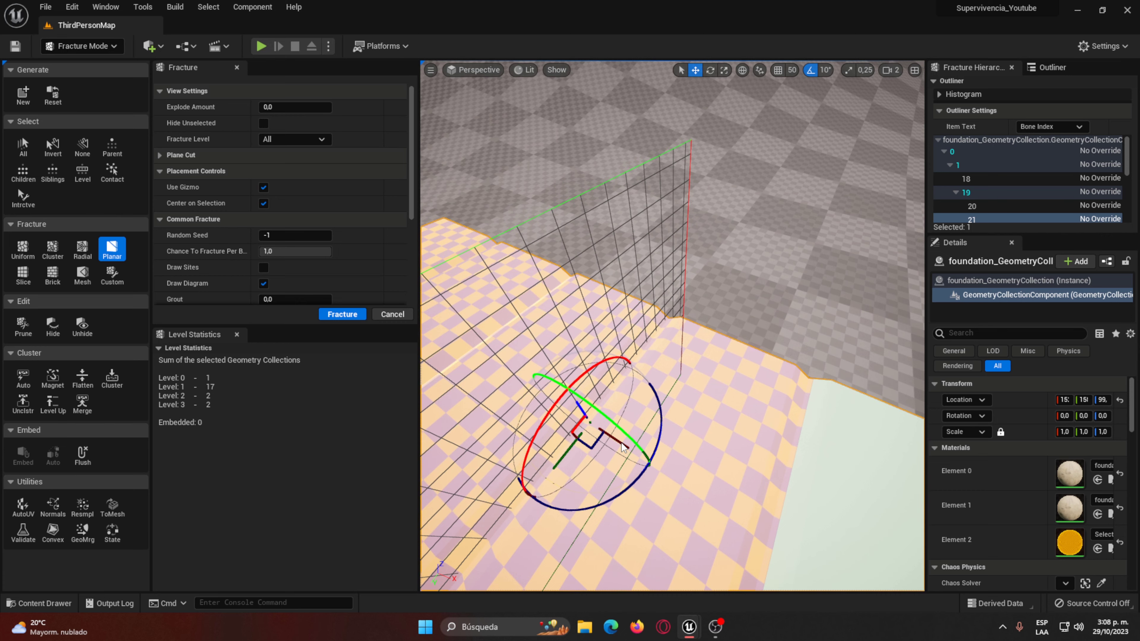
Step: Cut the floor strip, then select one new piece and slice it with the repositioned plane
left_click(355, 318)
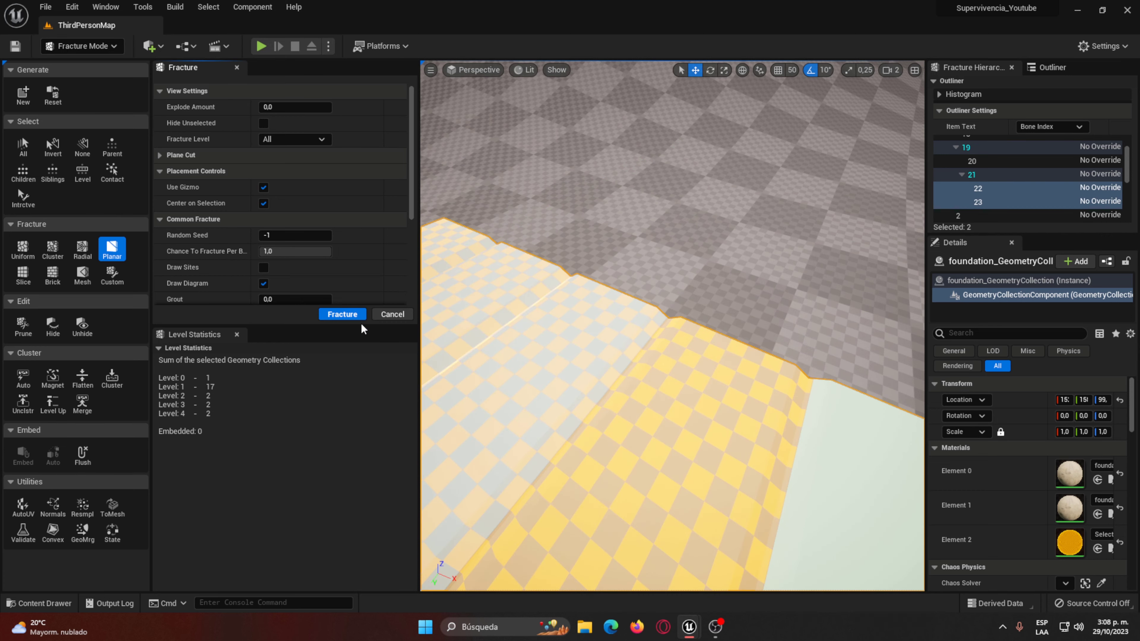
right_click_drag(590, 342, 589, 335)
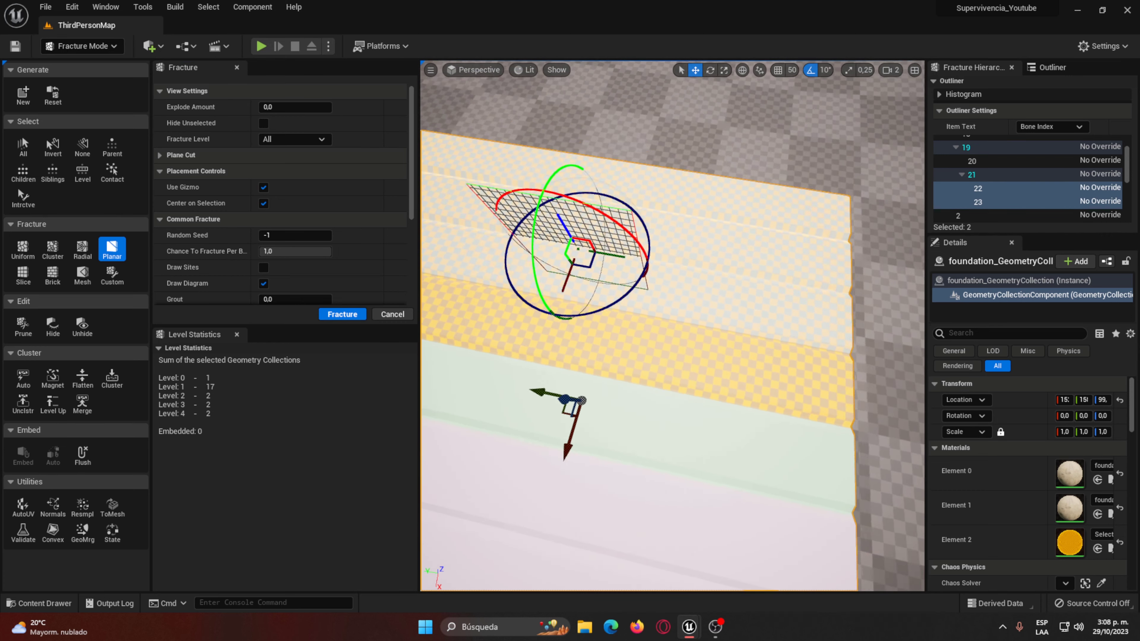
left_click(789, 330)
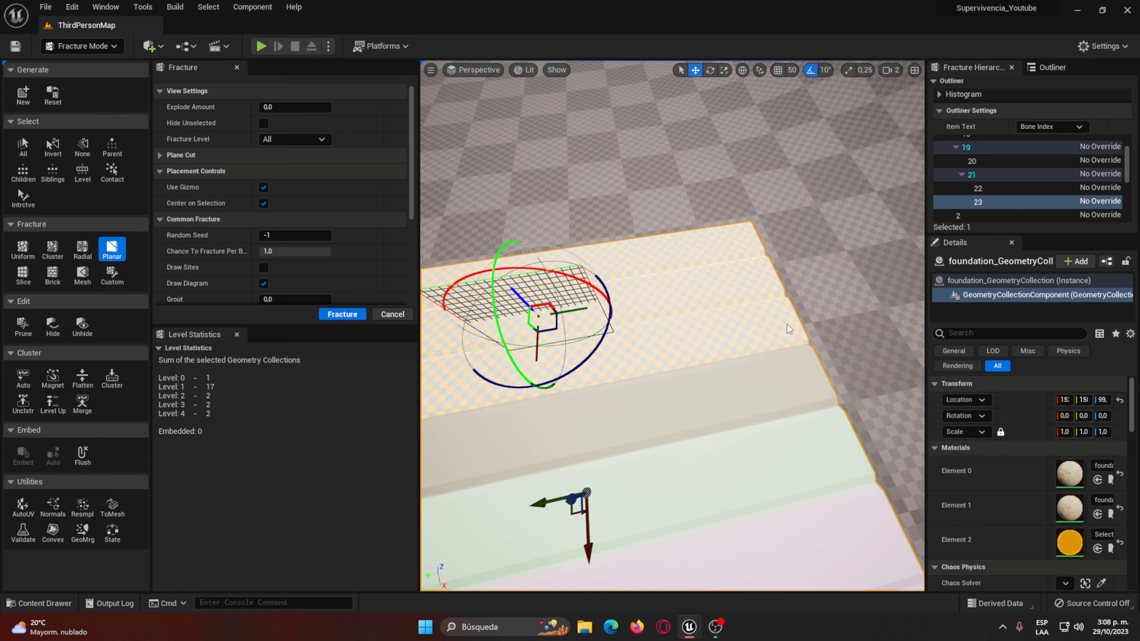
left_click_drag(572, 317, 758, 292)
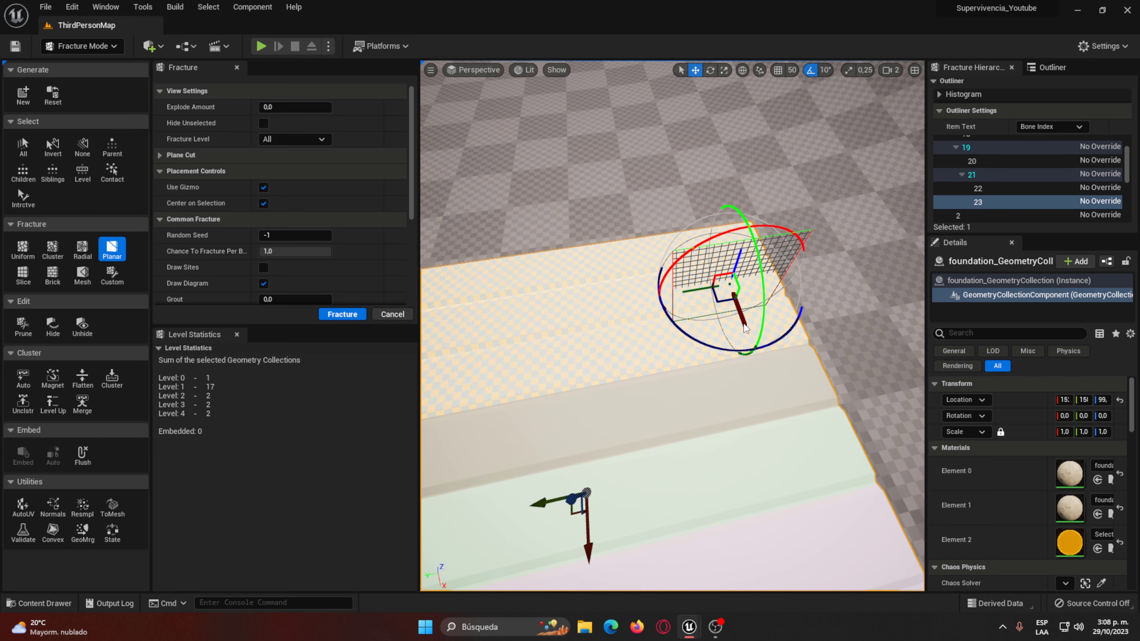
right_click_drag(757, 350, 611, 405)
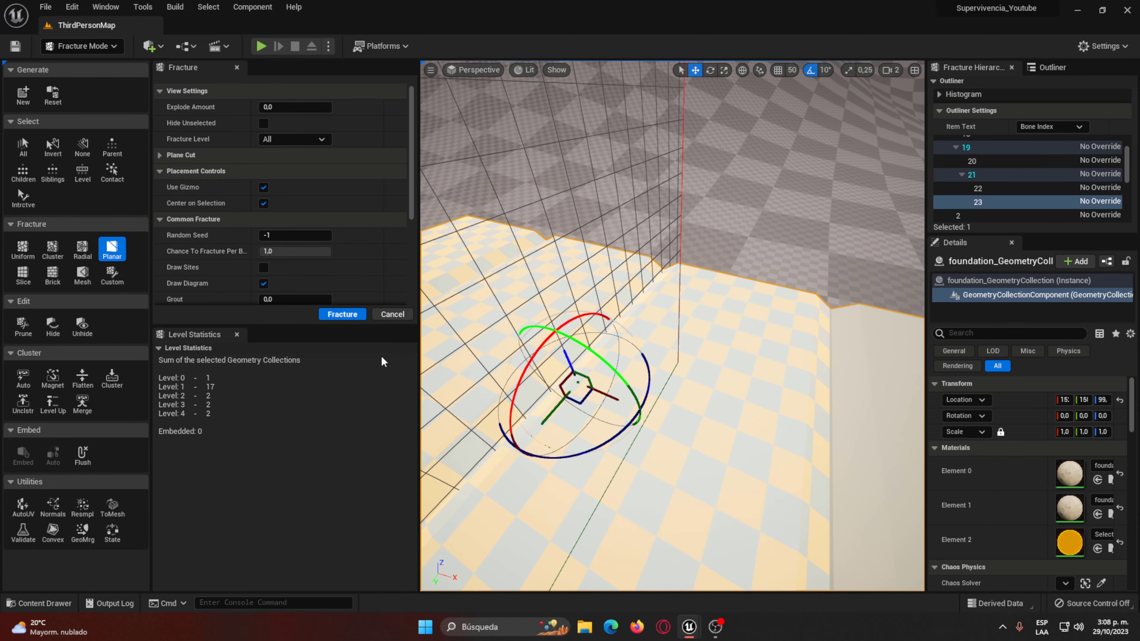
left_click(343, 314)
Step: Slide the plane along the next piece, lower it slightly, cut it to reach Level 6, and select the other new piece
right_click_drag(491, 298, 573, 291)
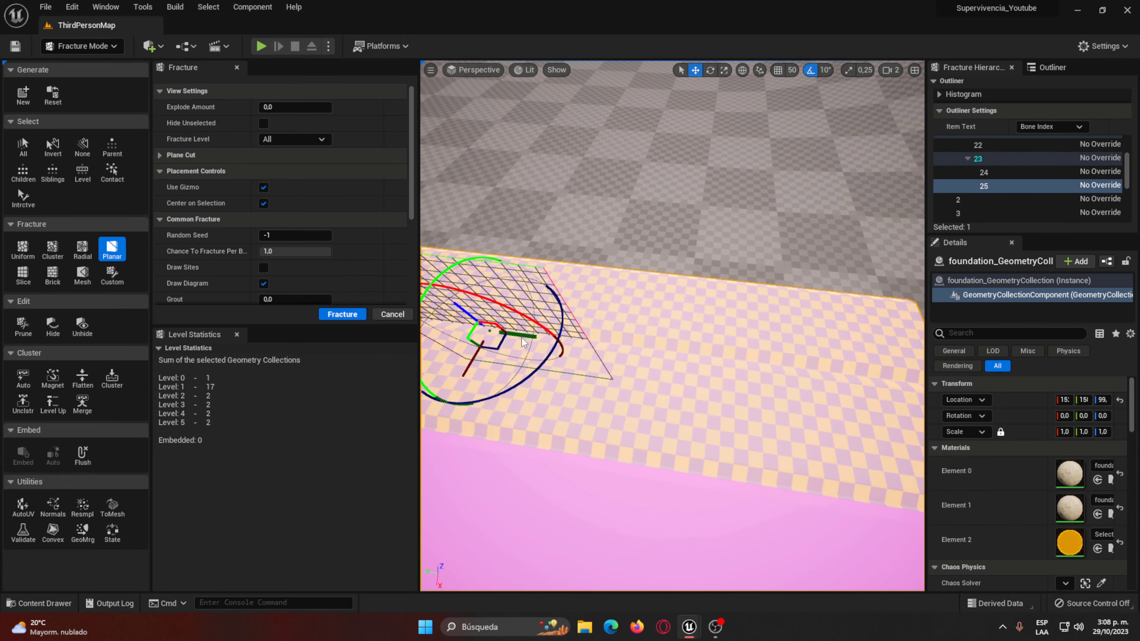
mouse_move(523, 343)
right_mouse_down()
mouse_move(476, 346)
mouse_move(572, 394)
right_mouse_up()
left_click_drag(534, 421, 585, 399)
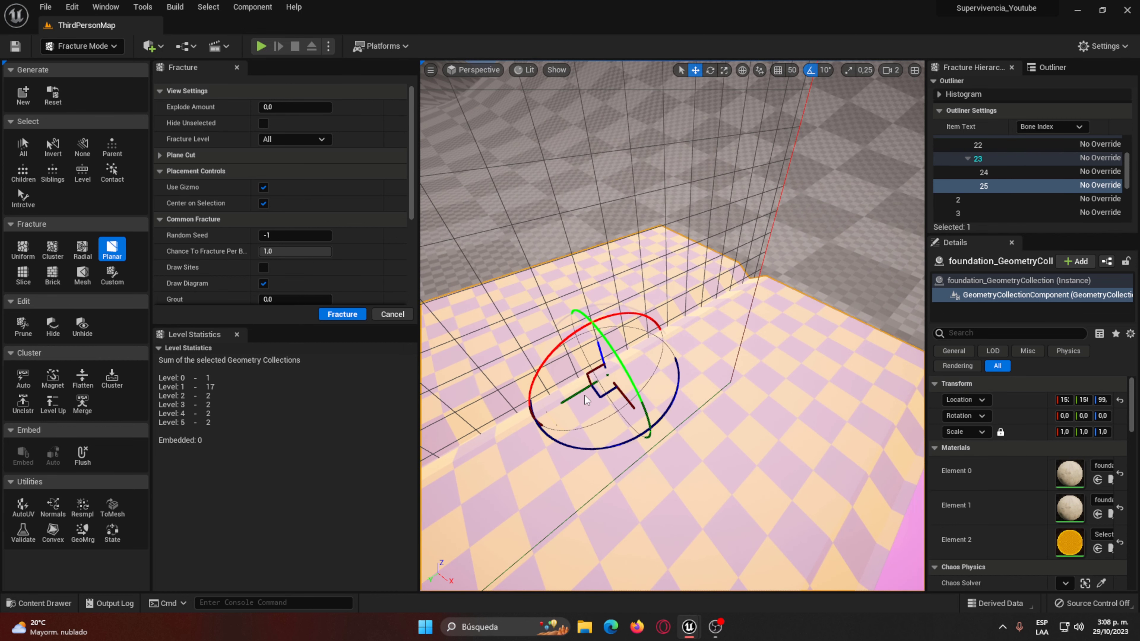
left_click_drag(598, 352, 602, 357)
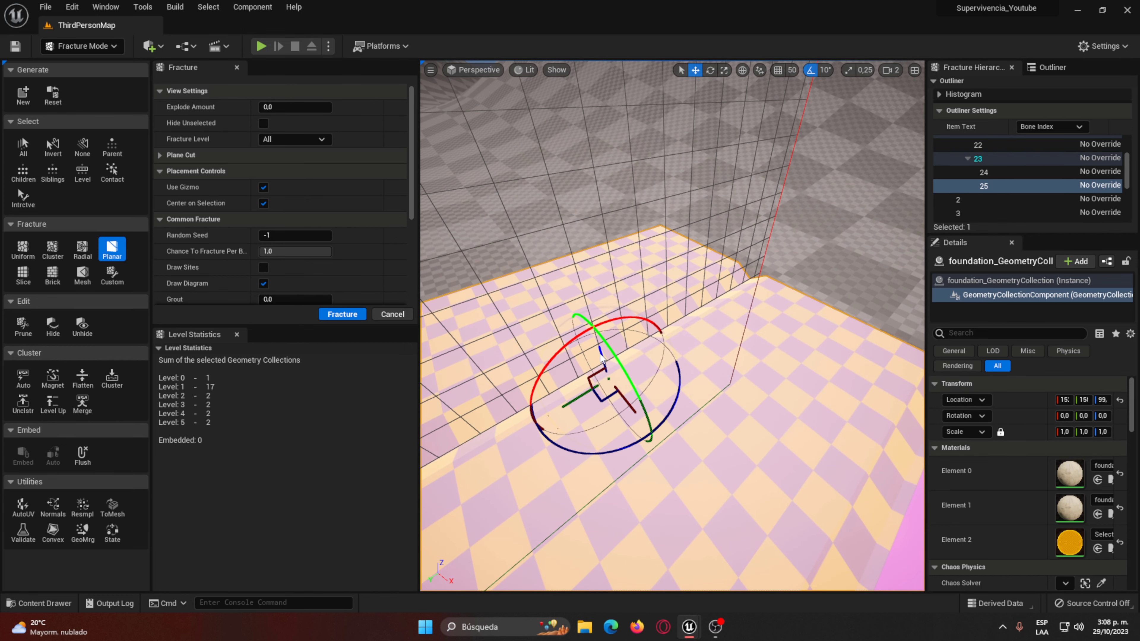
left_click(342, 313)
right_click_drag(735, 314, 735, 314)
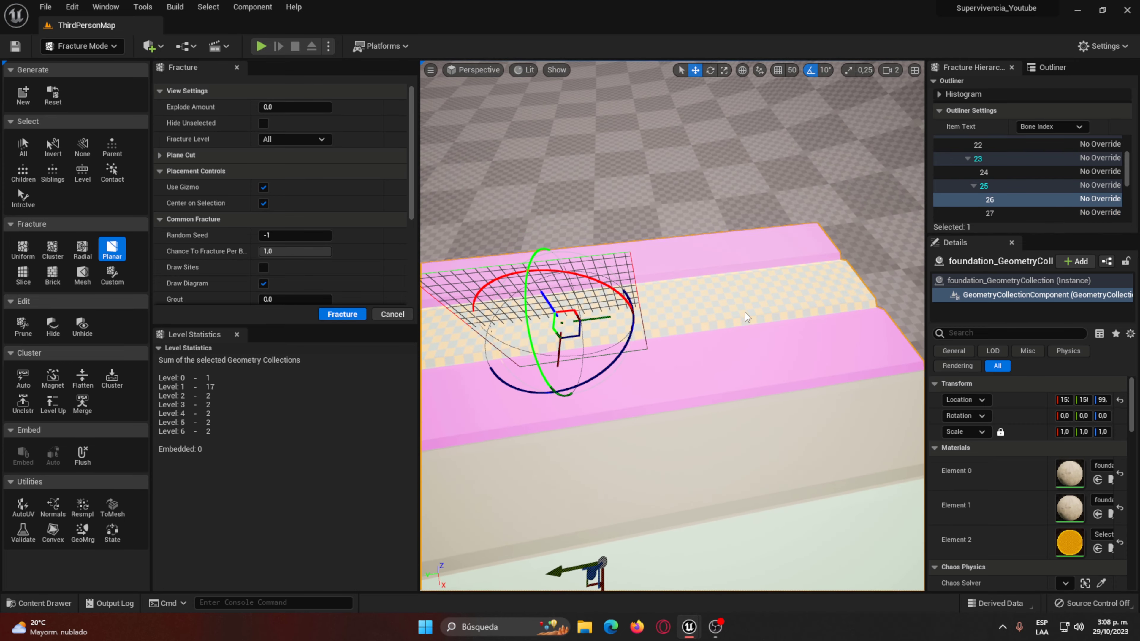
left_click(805, 303)
right_click_drag(805, 304, 806, 304)
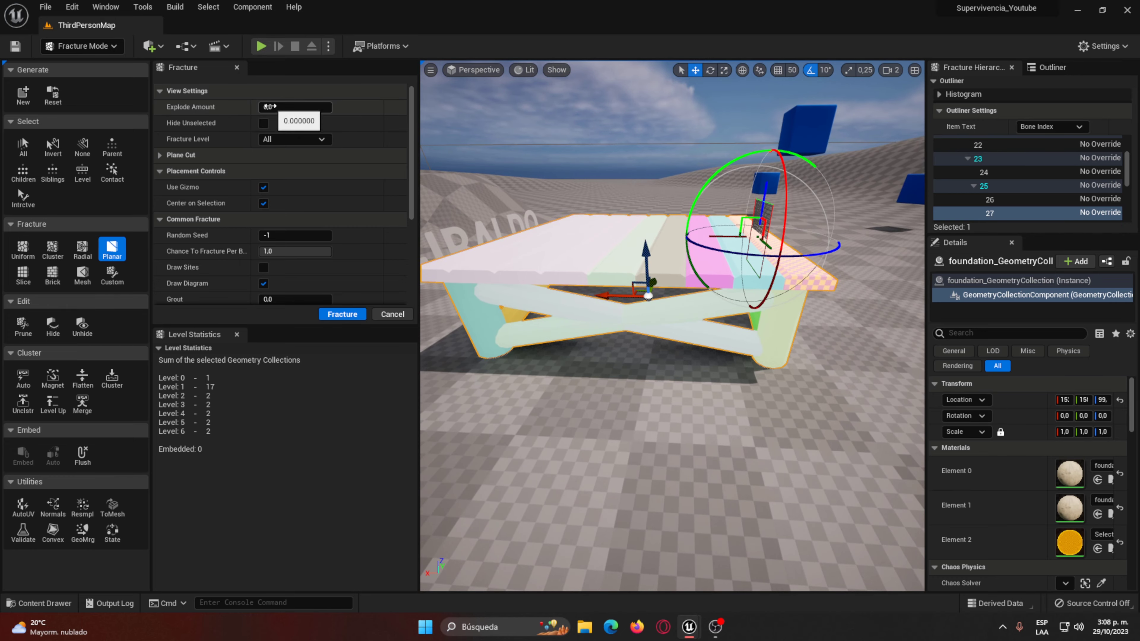
left_click_drag(271, 106, 332, 107)
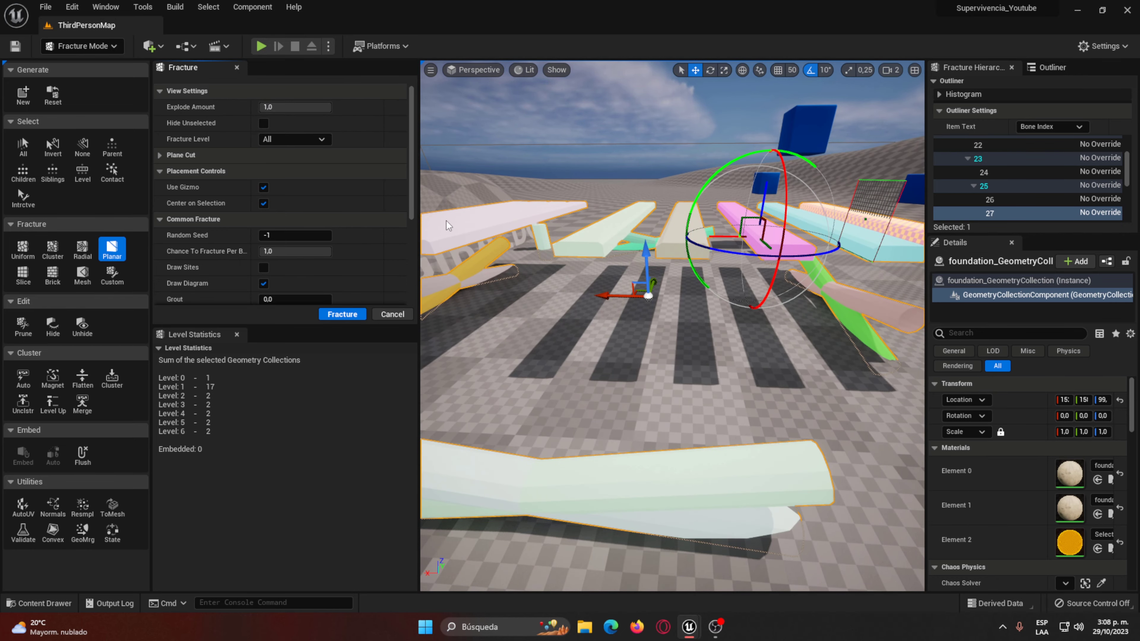
right_click_drag(588, 250, 588, 250)
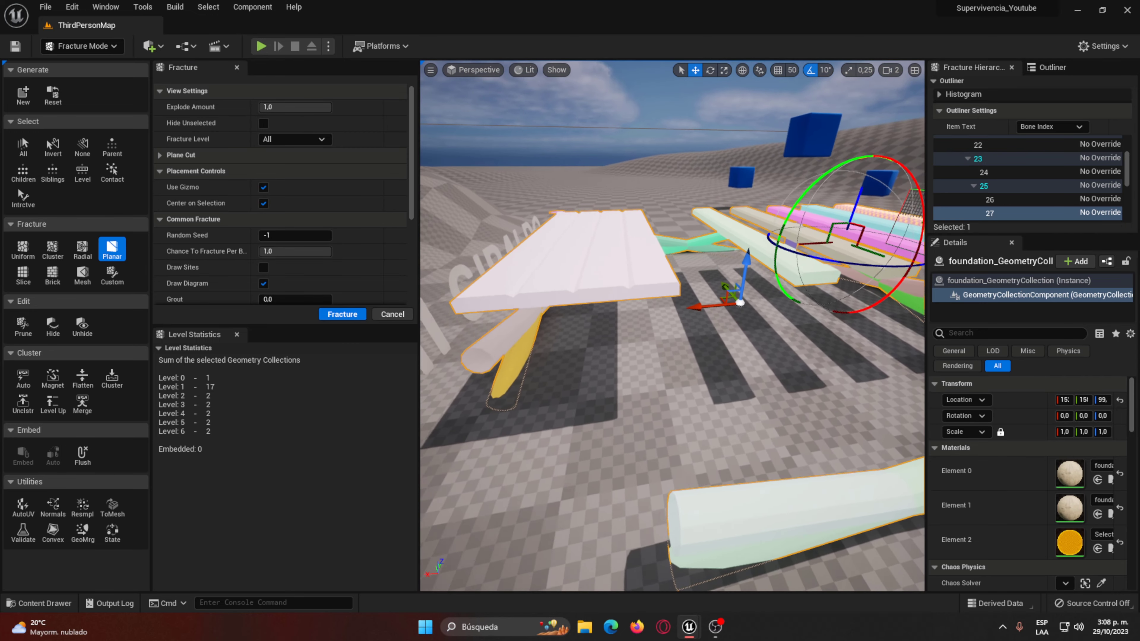
right_click_drag(641, 250, 640, 251)
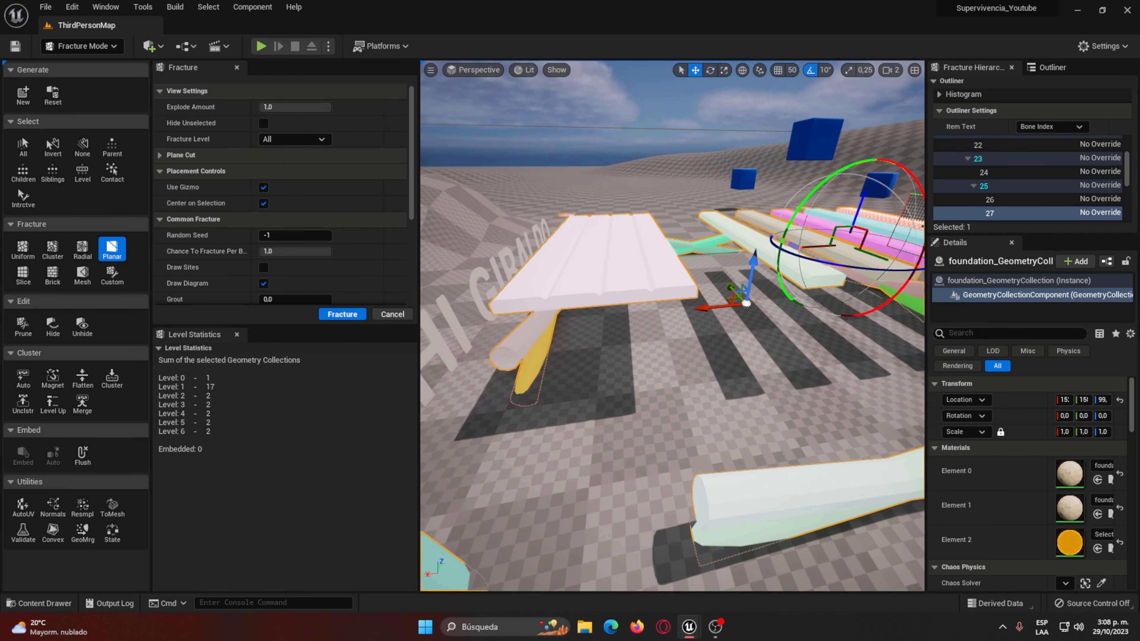
left_click(641, 250)
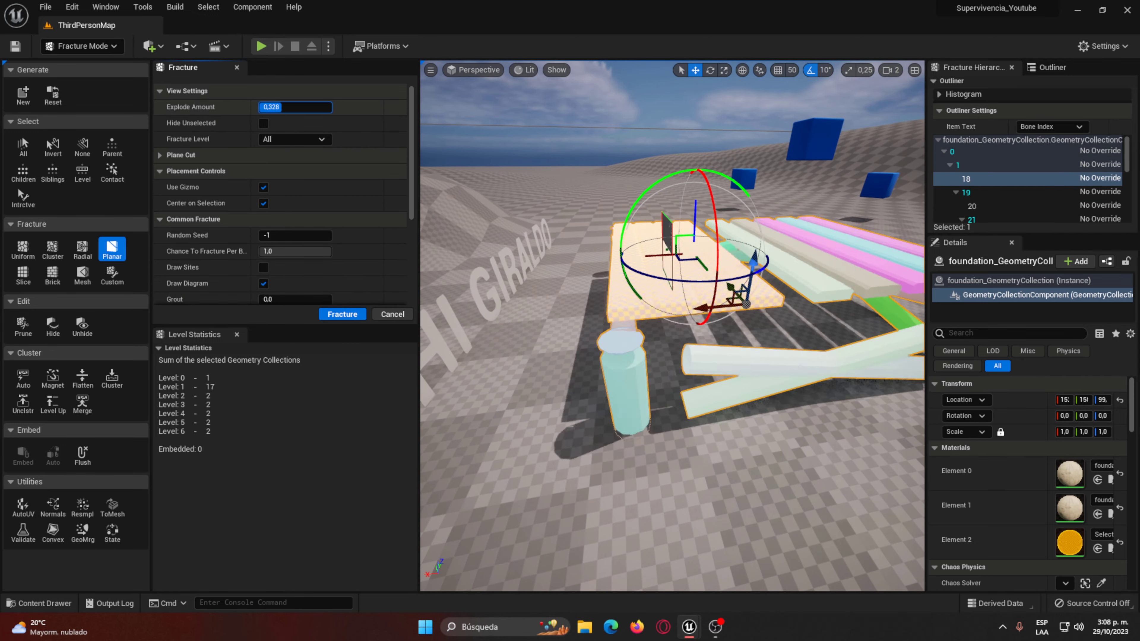
left_click_drag(287, 107, 260, 106)
right_click_drag(673, 314, 674, 315)
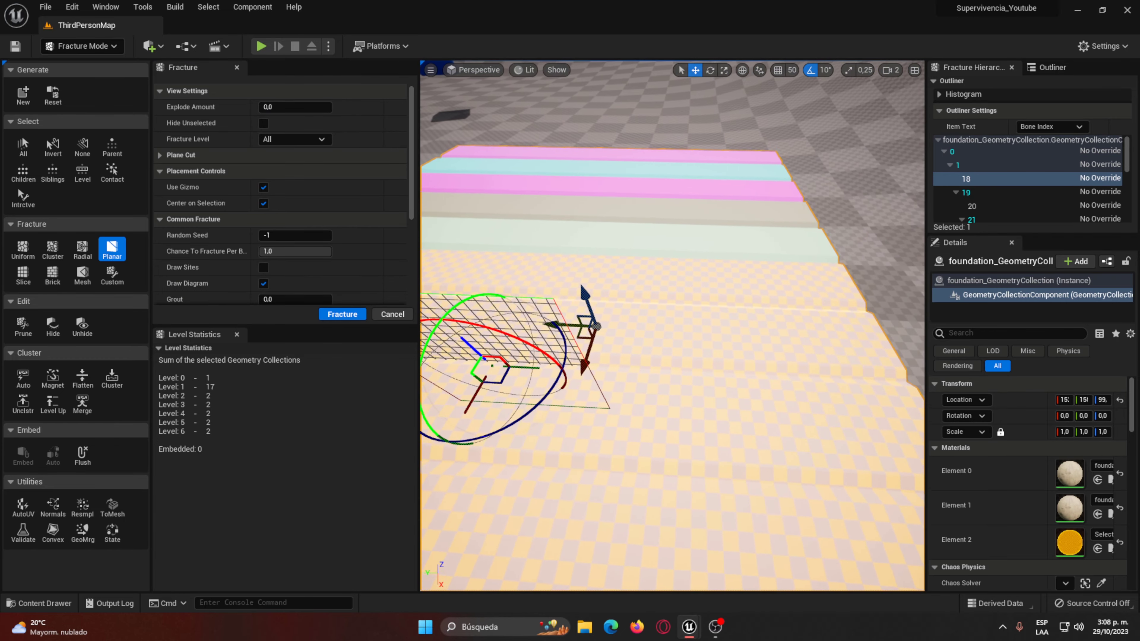
Step: Turn the cutting plane vertical across top slab piece 18 and split it into pieces 28 and 29
left_click_drag(826, 370, 790, 405)
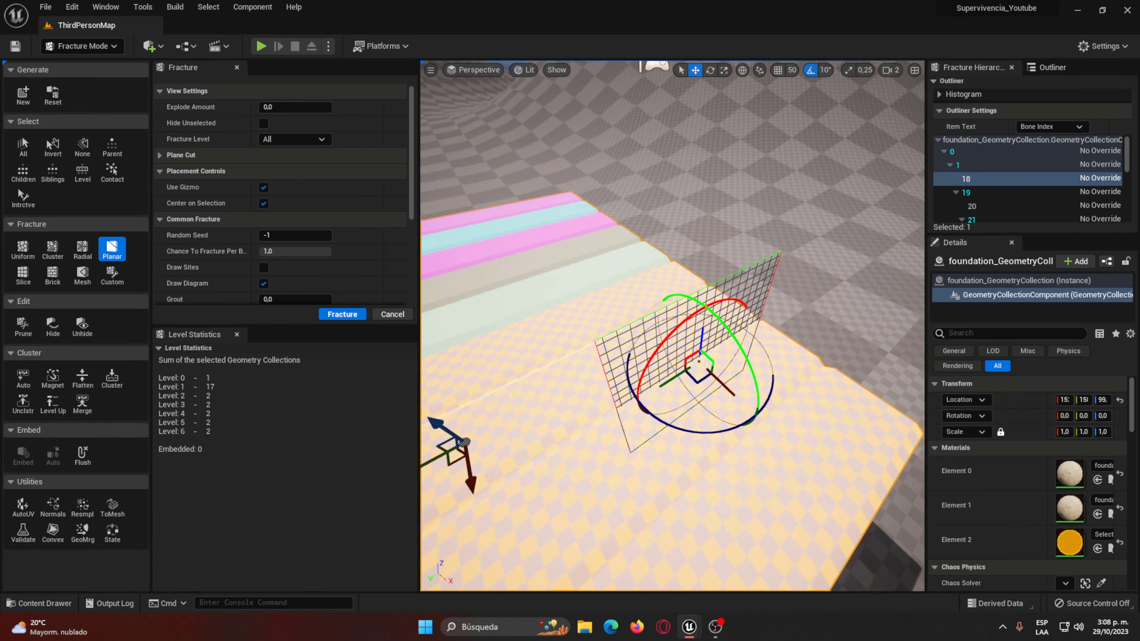
right_click_drag(790, 404, 743, 463)
left_click_drag(743, 462, 640, 420)
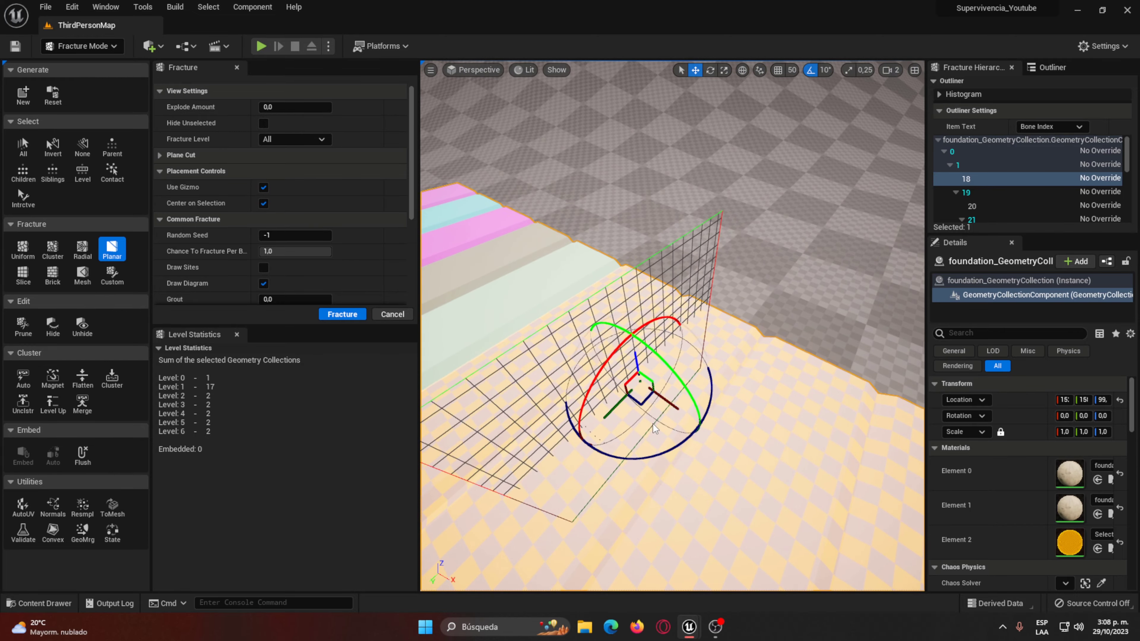
right_click_drag(640, 420, 590, 414)
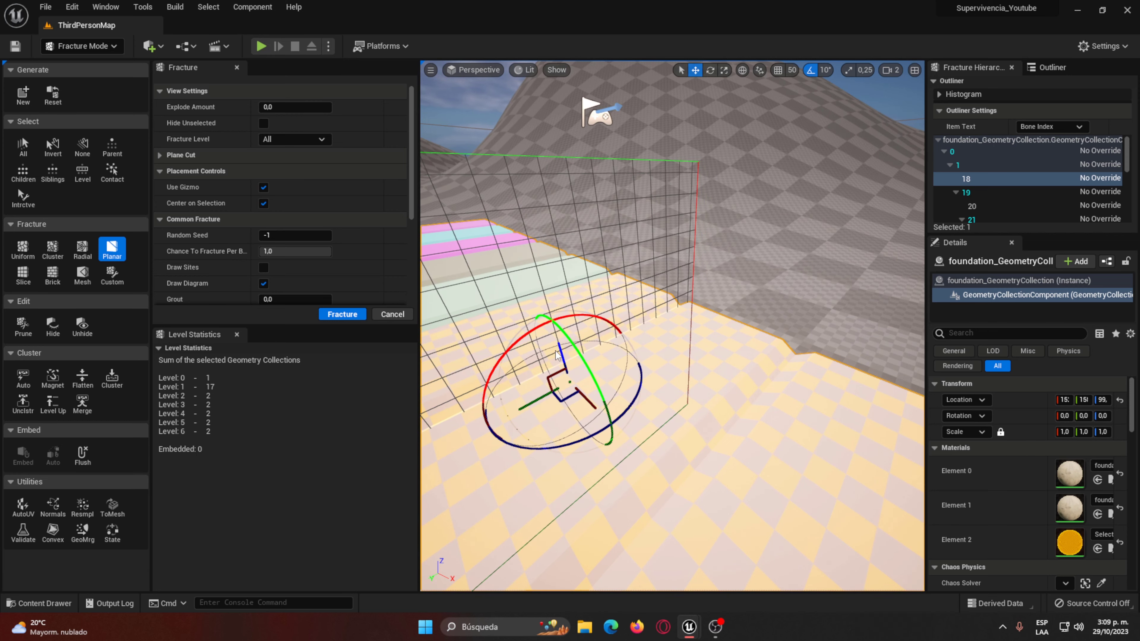
right_click_drag(563, 362, 563, 361)
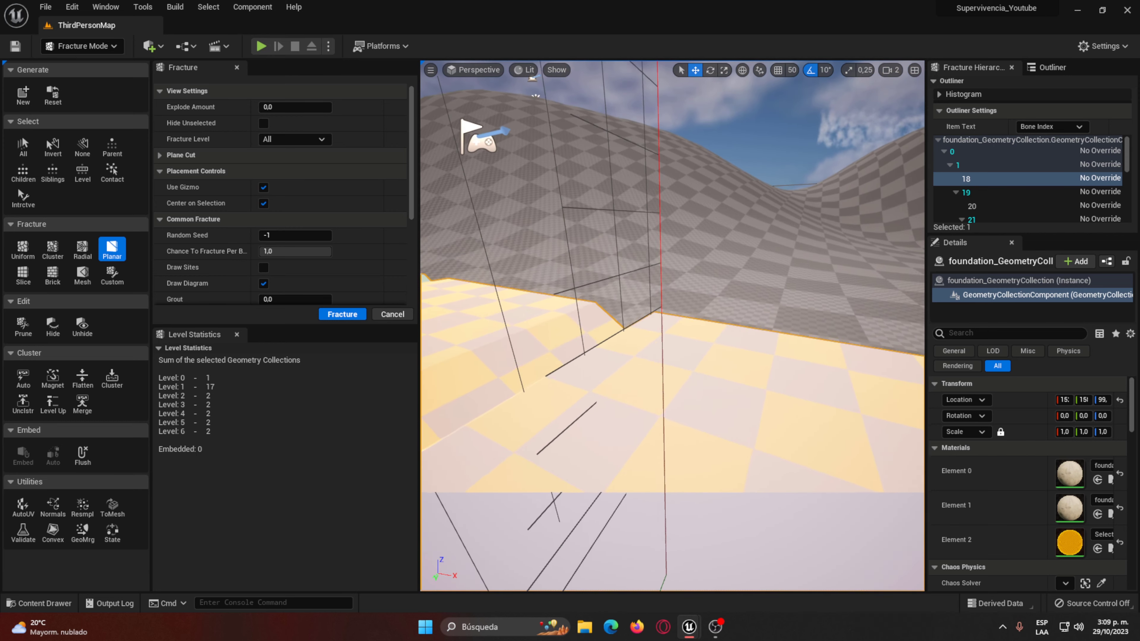
right_click_drag(621, 491, 621, 491)
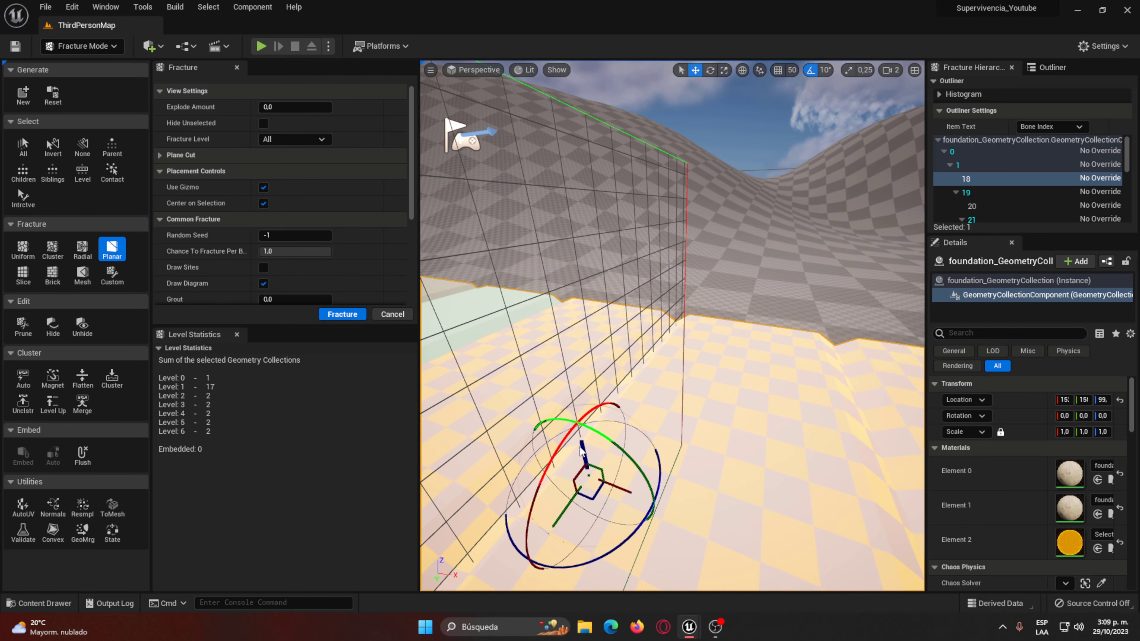
right_click_drag(654, 484, 655, 483)
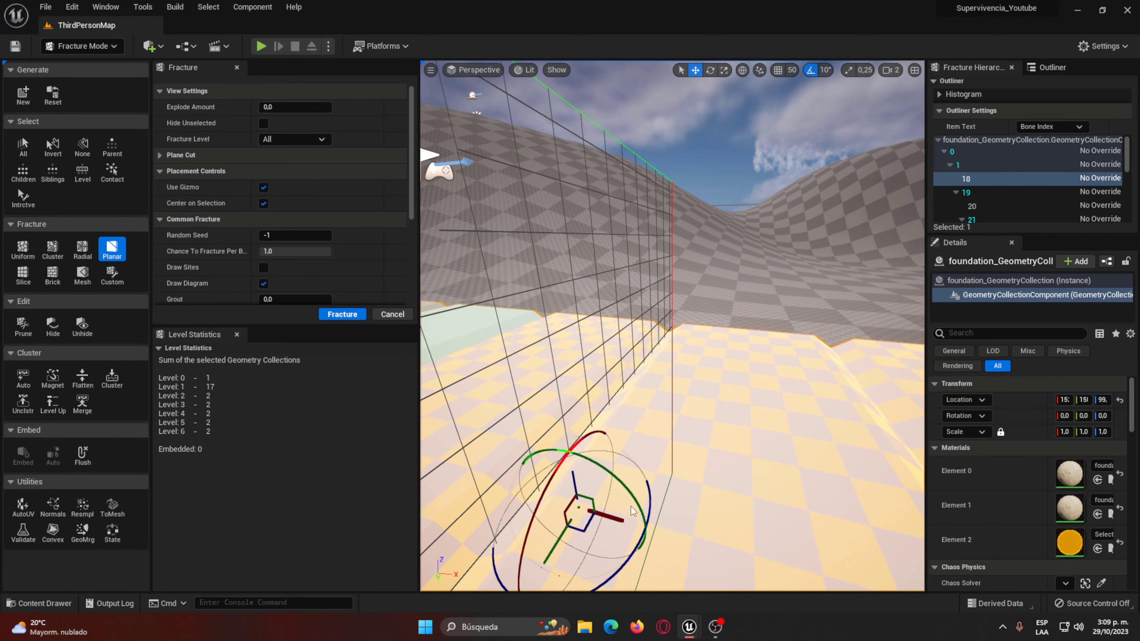
right_click_drag(632, 510, 631, 511)
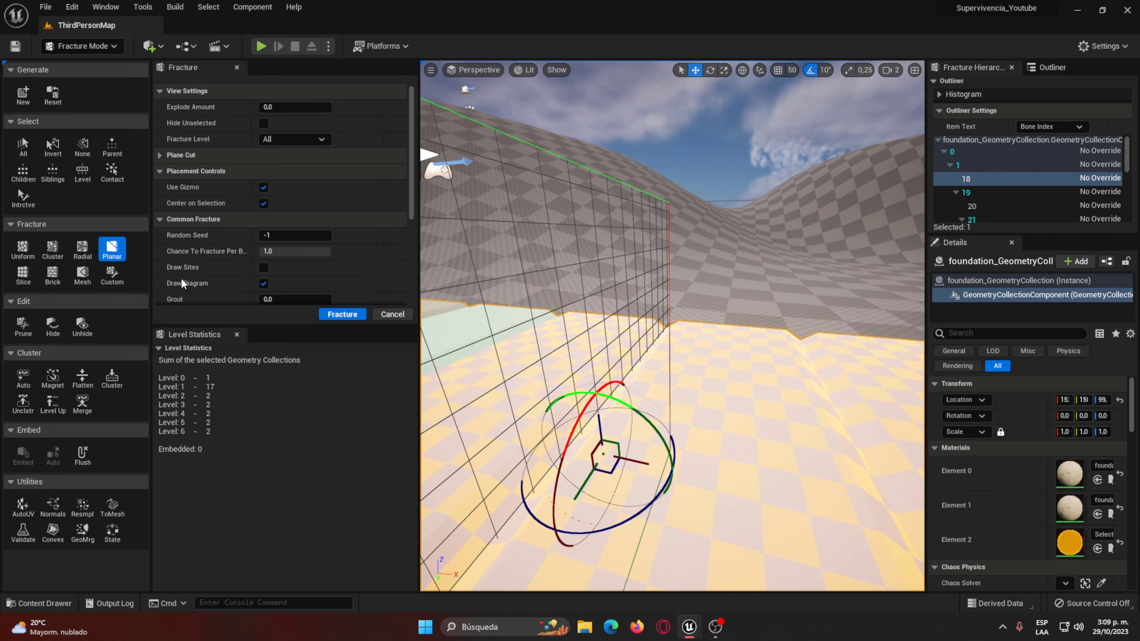
left_click(341, 314)
Step: Move the cutting plane across slab piece 28 and split it into pieces 30 and 31
right_click_drag(691, 406, 690, 406)
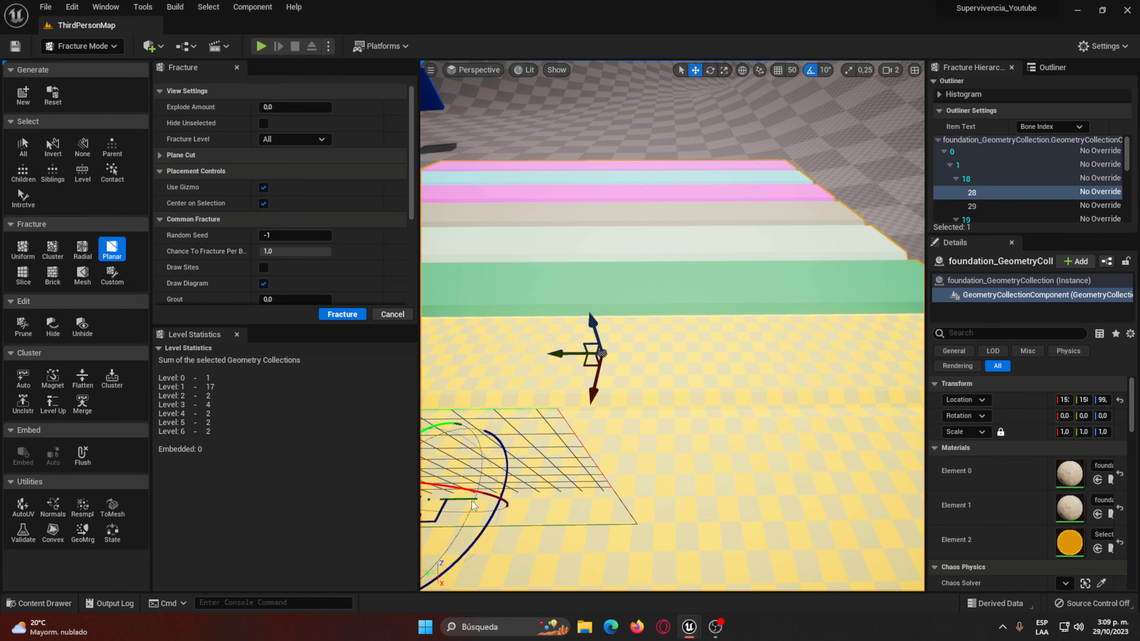
mouse_move(472, 507)
right_mouse_down()
mouse_move(680, 388)
mouse_move(674, 378)
right_mouse_up()
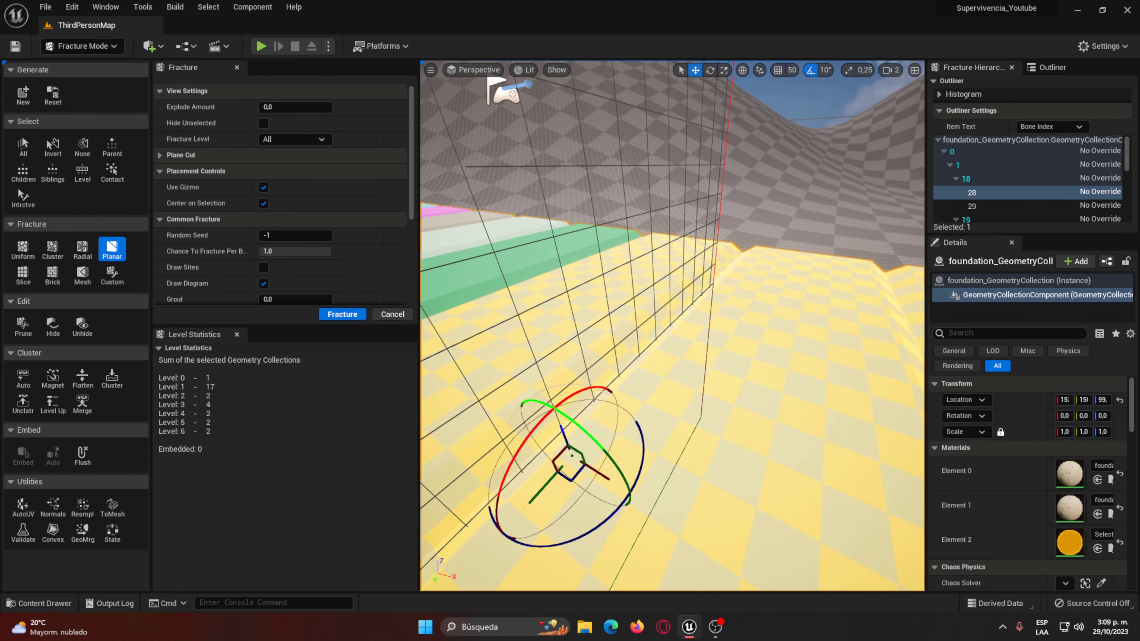
right_click_drag(558, 471, 558, 470)
left_click_drag(558, 489, 691, 370)
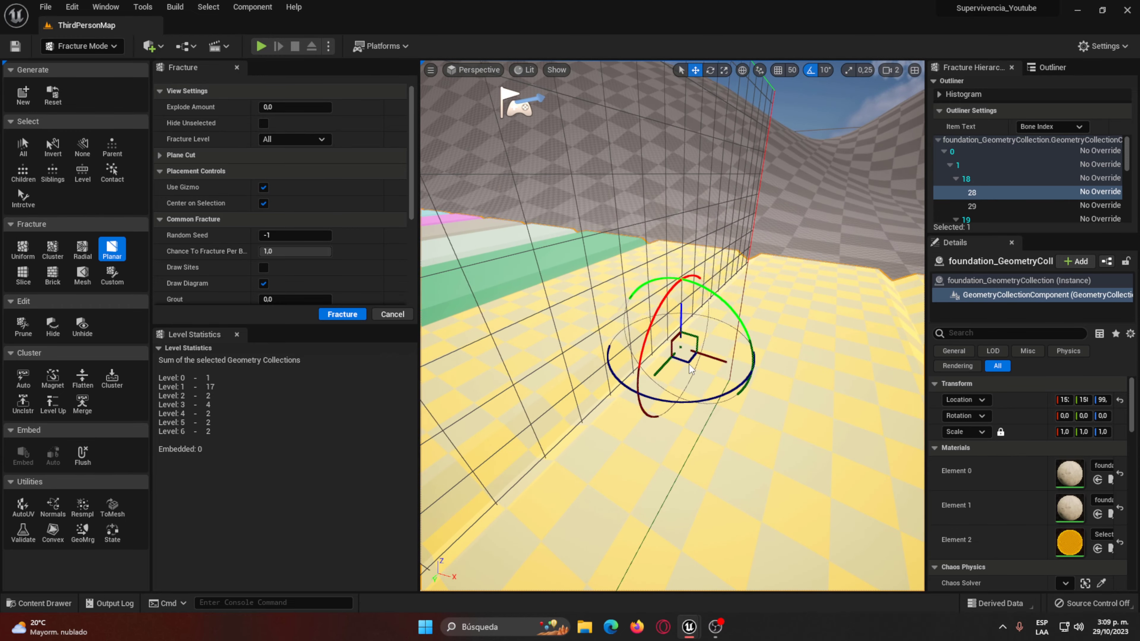
right_click_drag(707, 355, 707, 355)
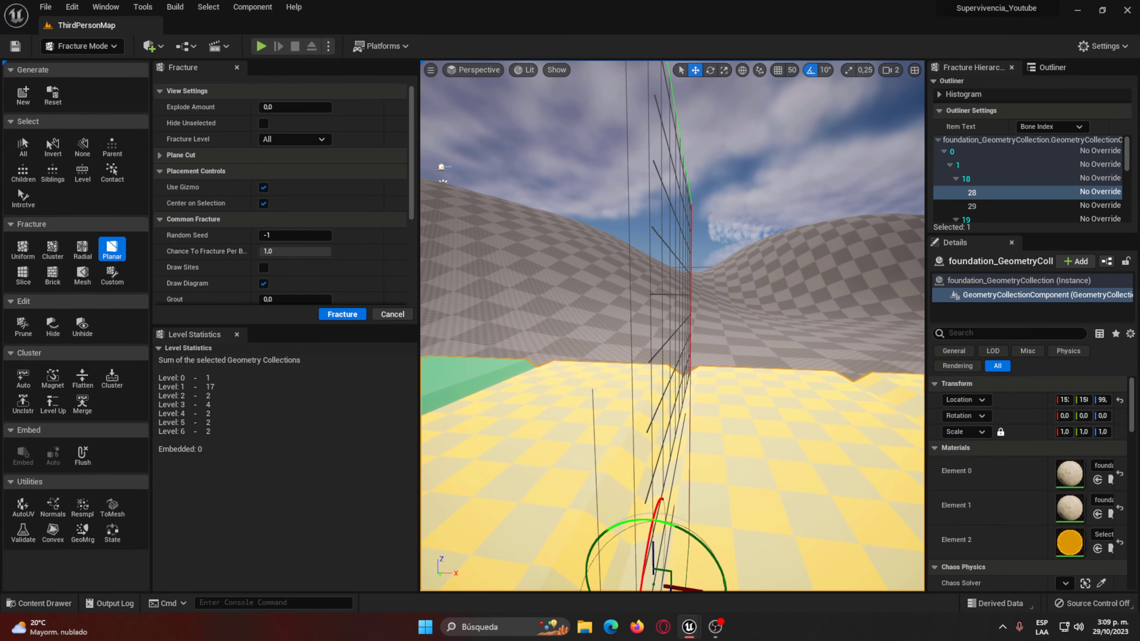
right_click_drag(655, 459, 644, 459)
left_click(343, 314)
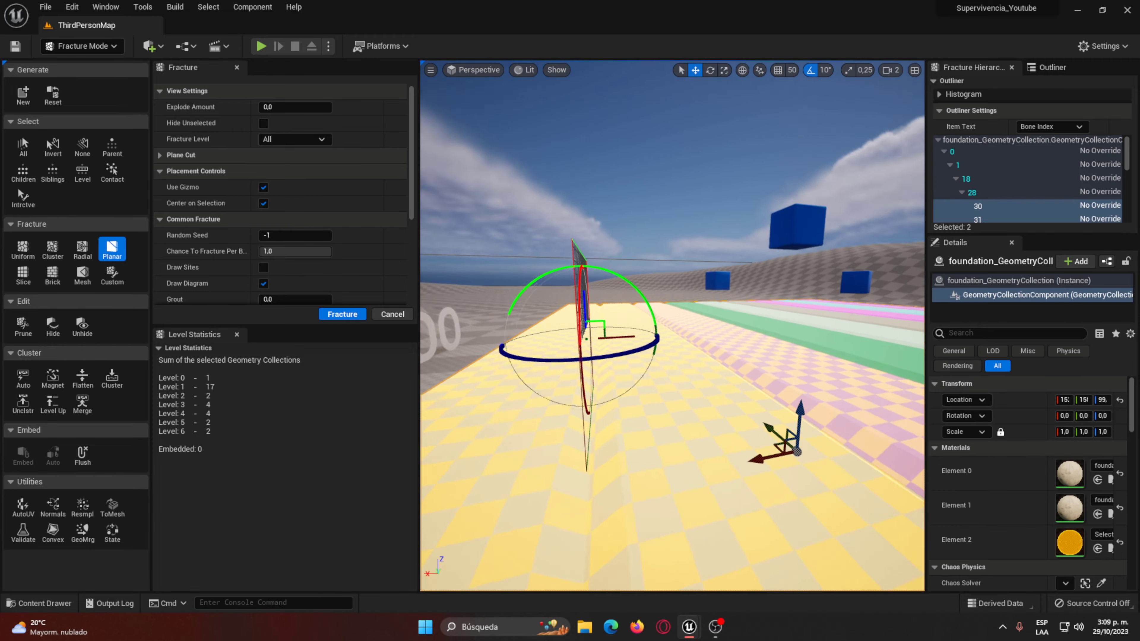
Step: Nudge the plane slightly along X over plank piece 30 and cut it, adding bone 32
right_click_drag(593, 342, 589, 342)
right_click_drag(854, 351, 855, 352)
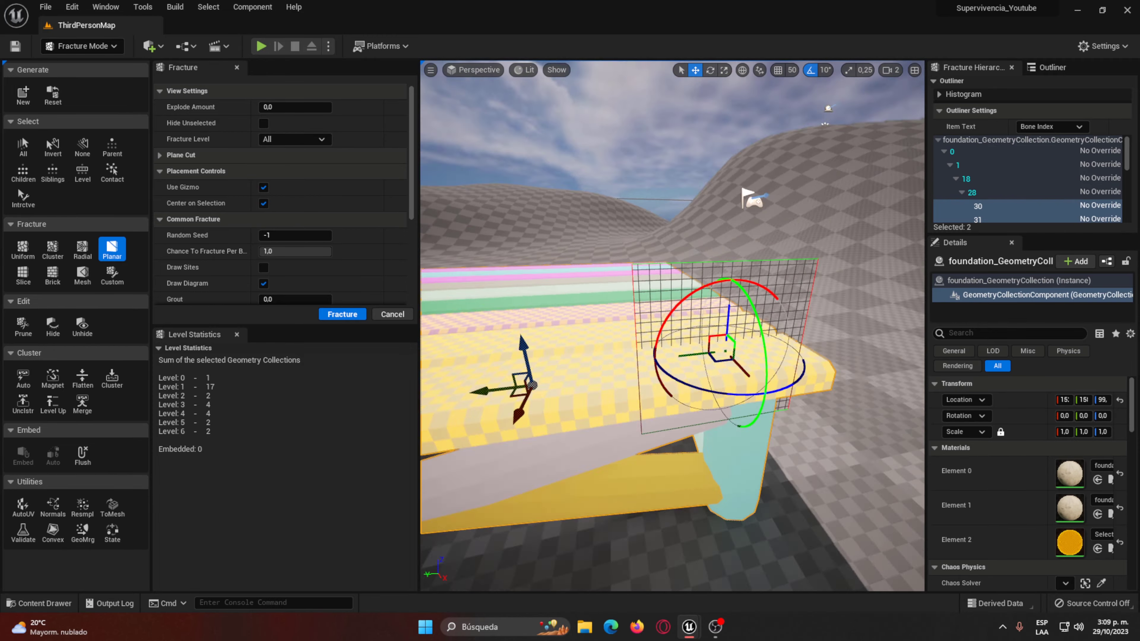
right_click_drag(689, 526, 625, 506)
right_click_drag(695, 427, 691, 430)
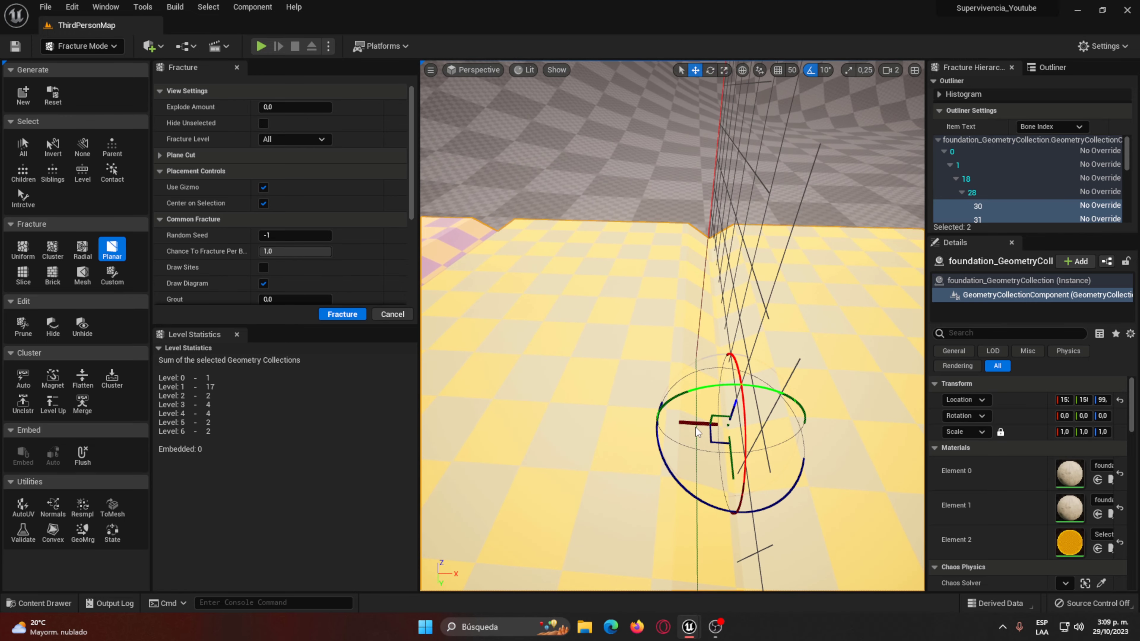
left_click_drag(691, 431, 686, 425)
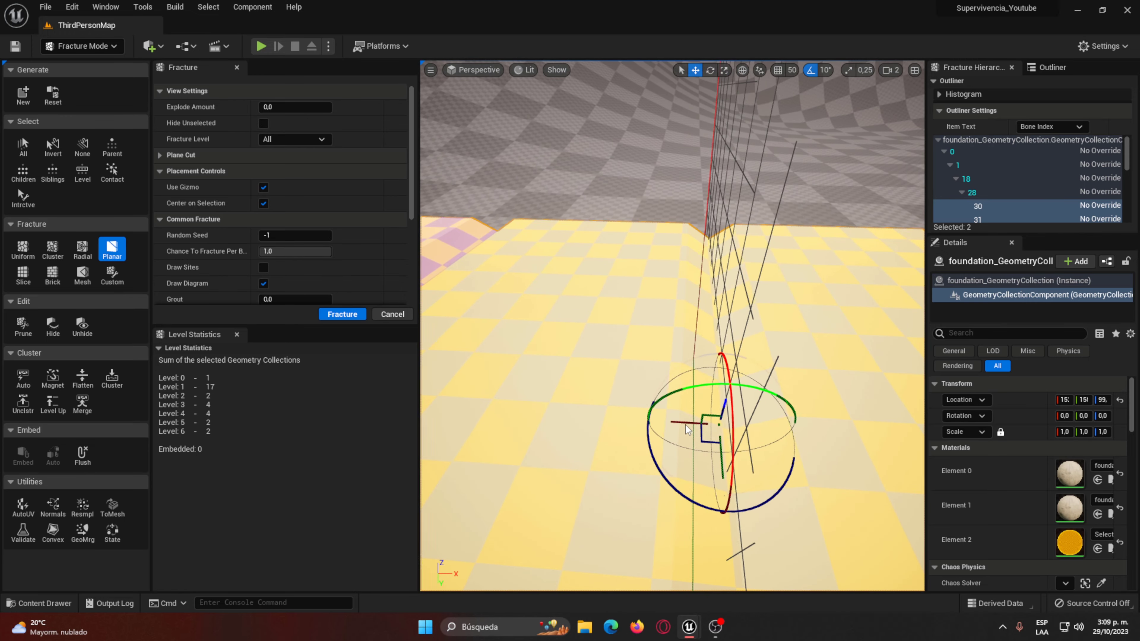
left_click(349, 318)
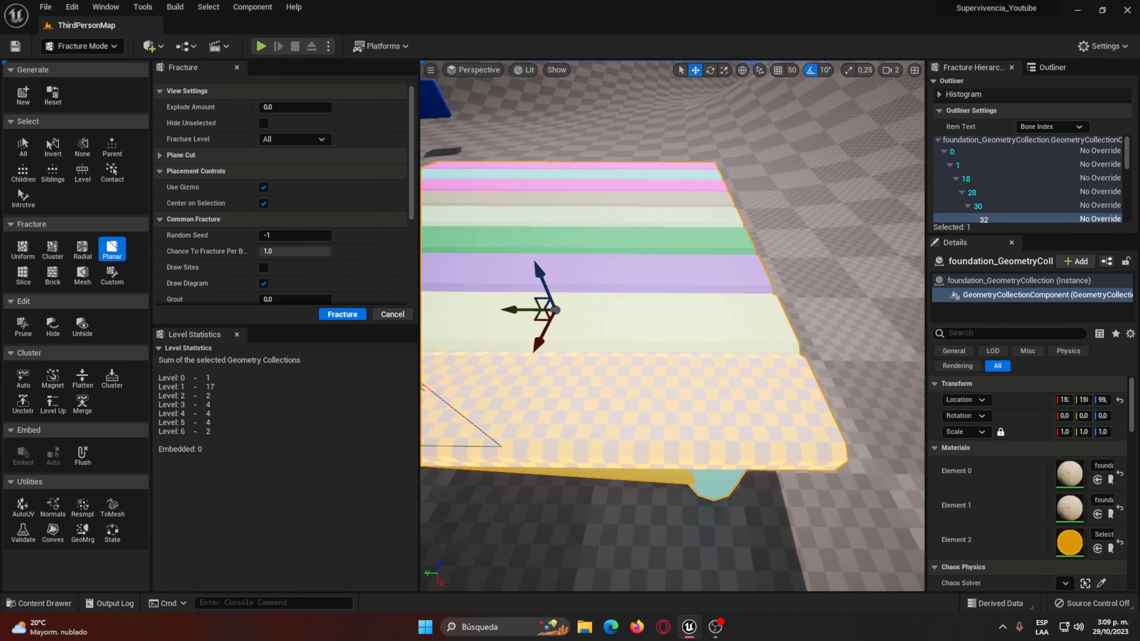
left_click_drag(674, 449, 674, 516)
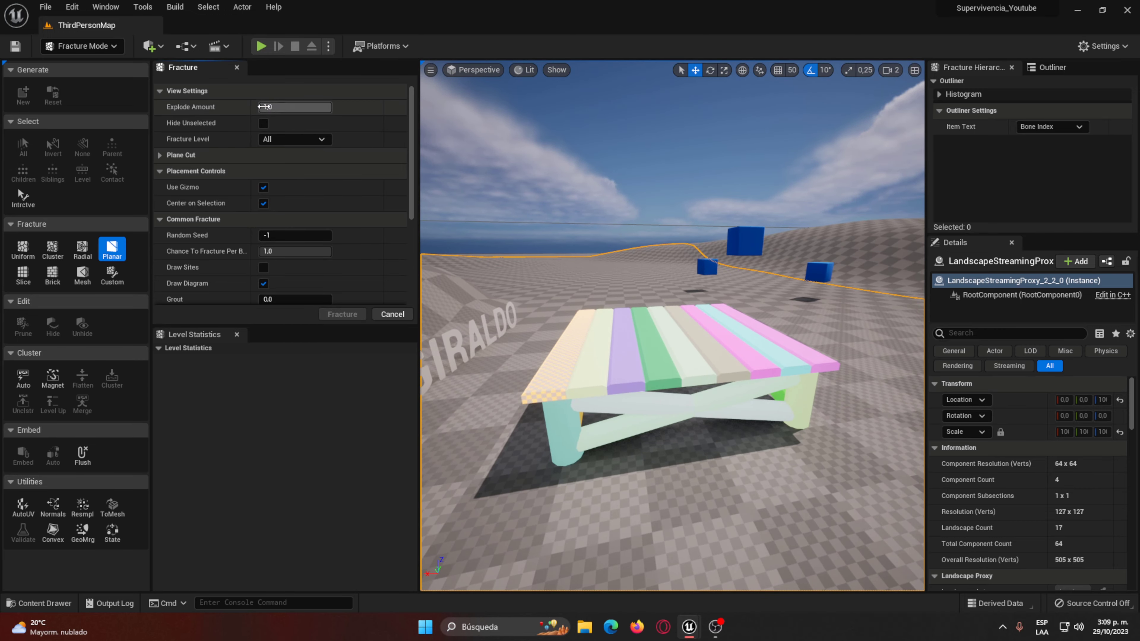
key("ctrl+z")
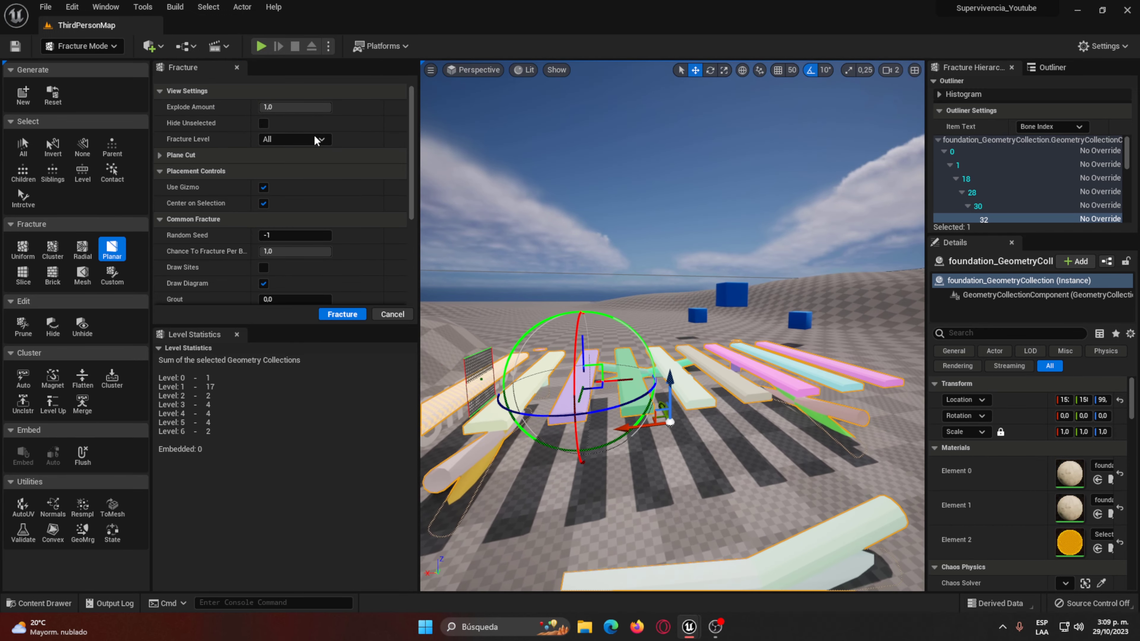
left_click_drag(296, 107, 314, 106)
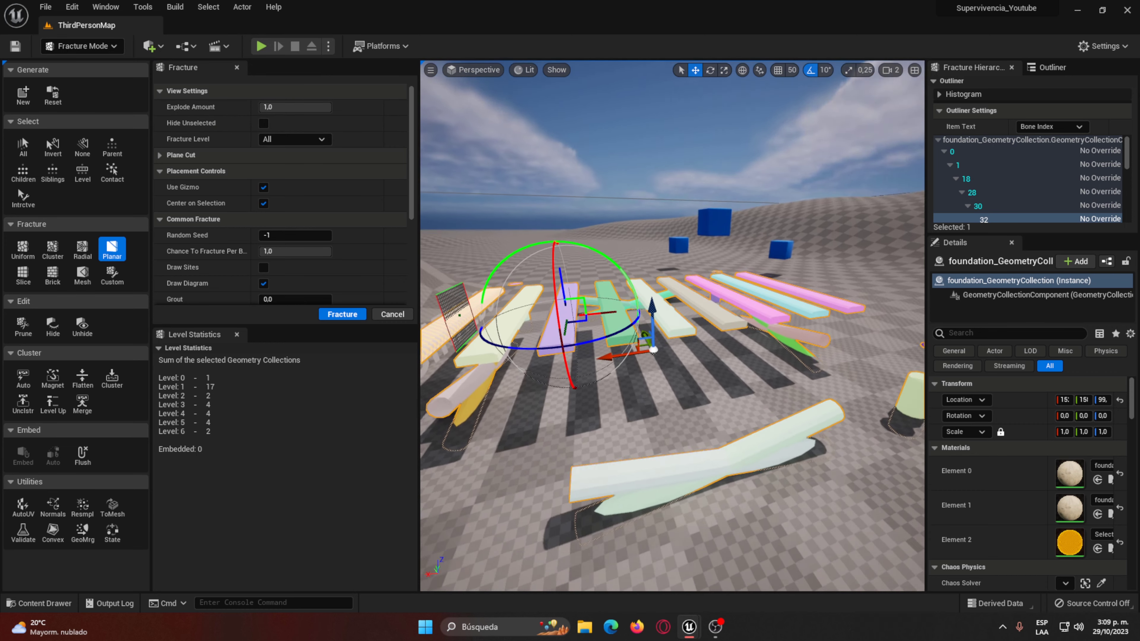
right_click_drag(762, 258, 762, 315)
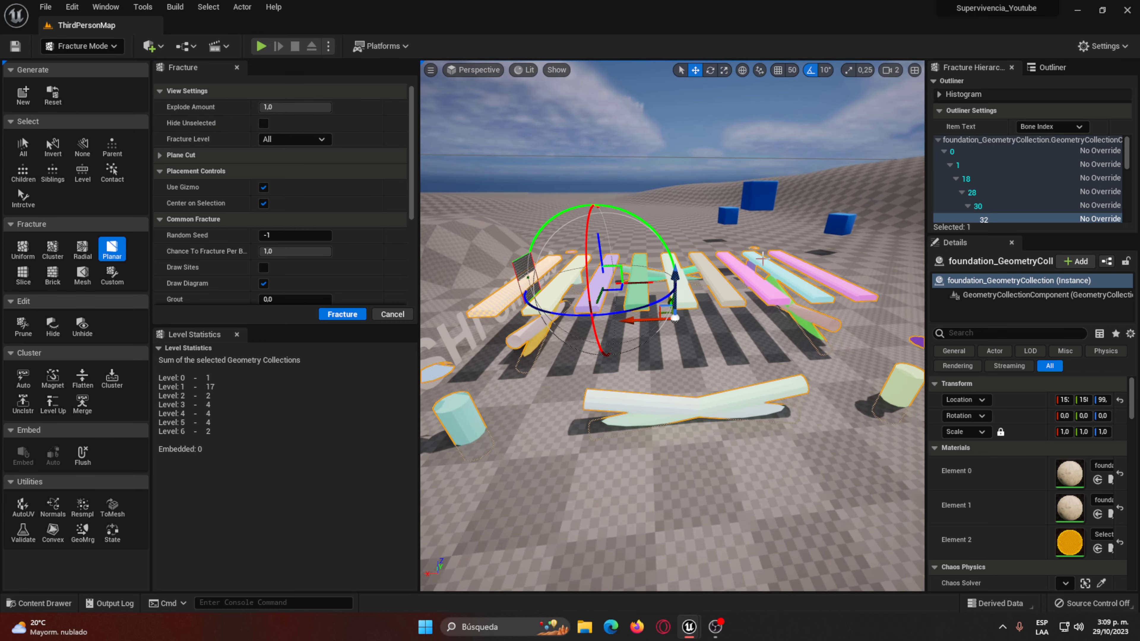
left_click_drag(297, 107, 265, 106)
right_click_drag(640, 352, 640, 335)
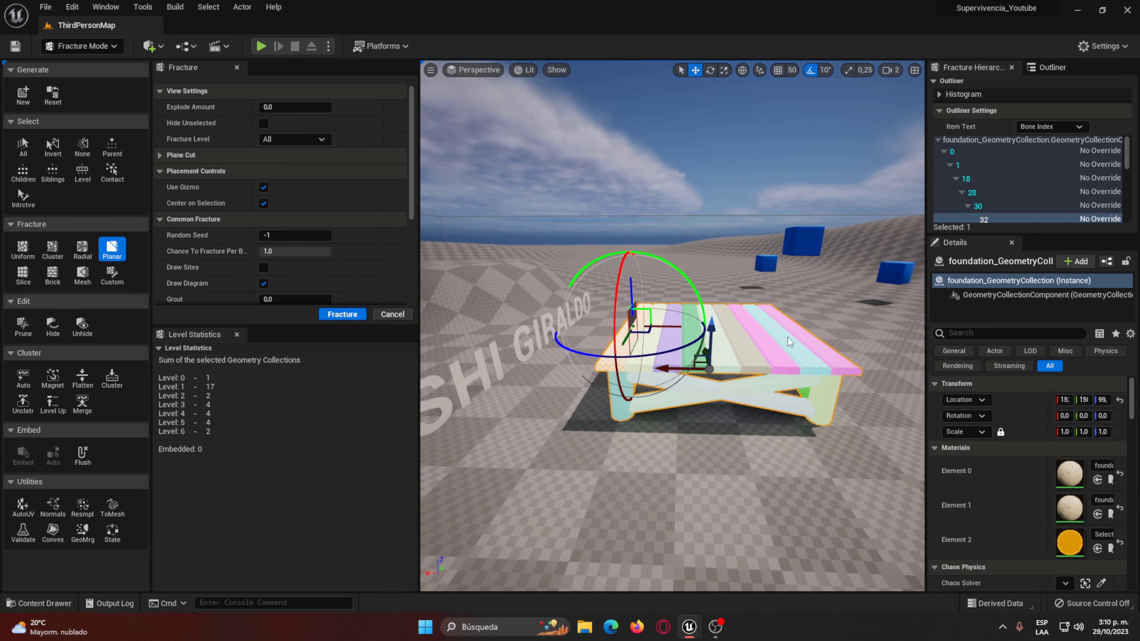
Step: Pick a tabletop piece and add the purple, green and light-blue plank strips to the selection
left_click(787, 341)
right_click_drag(788, 342, 635, 359)
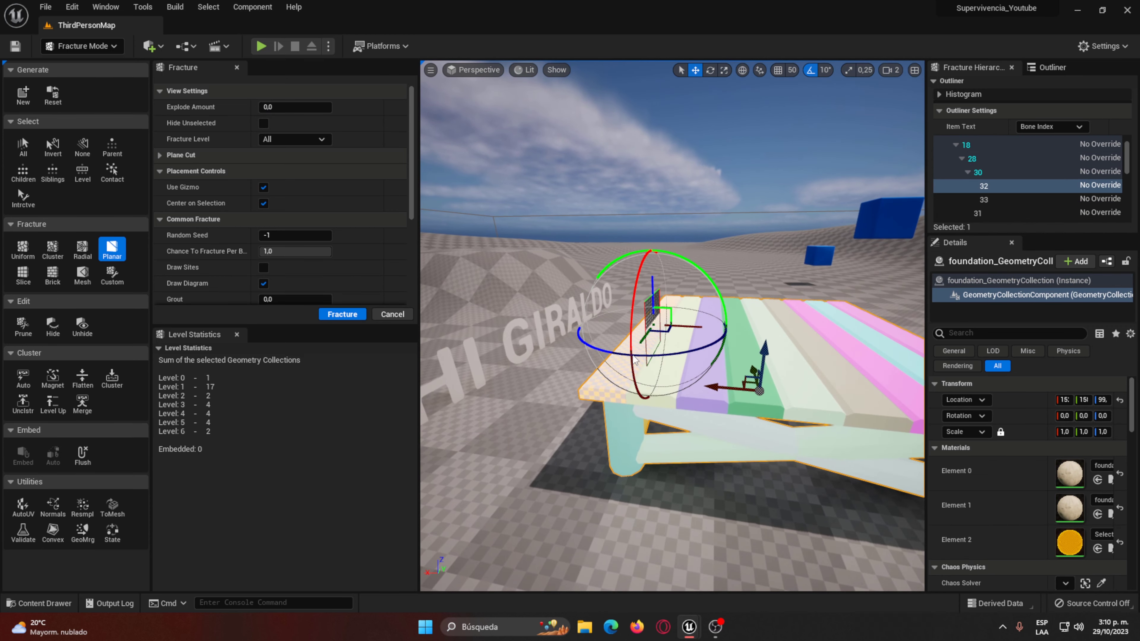
left_click(706, 402, "ctrl")
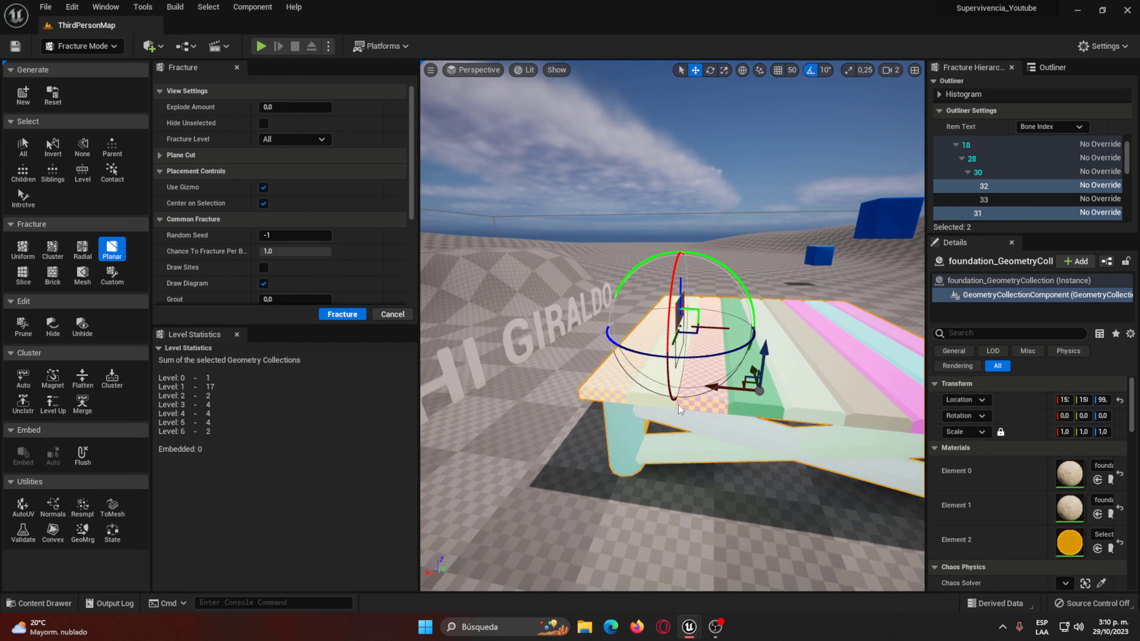
left_click(656, 397, "ctrl")
left_click(768, 407, "ctrl")
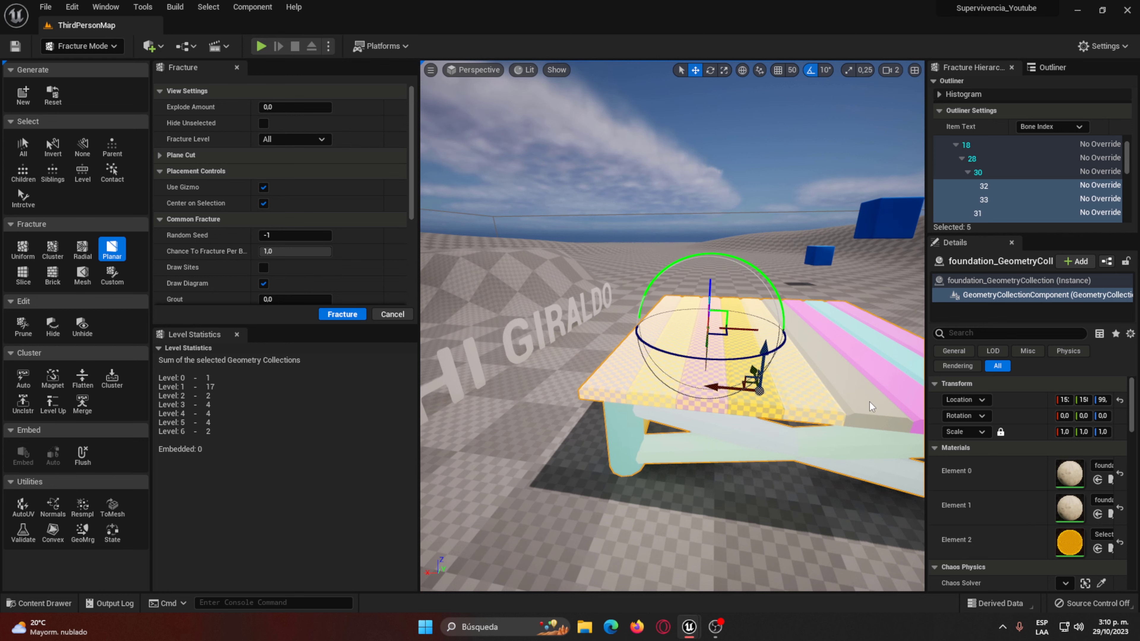
right_click_drag(869, 402, 750, 427)
left_click(750, 427, "ctrl")
left_click(768, 413, "ctrl")
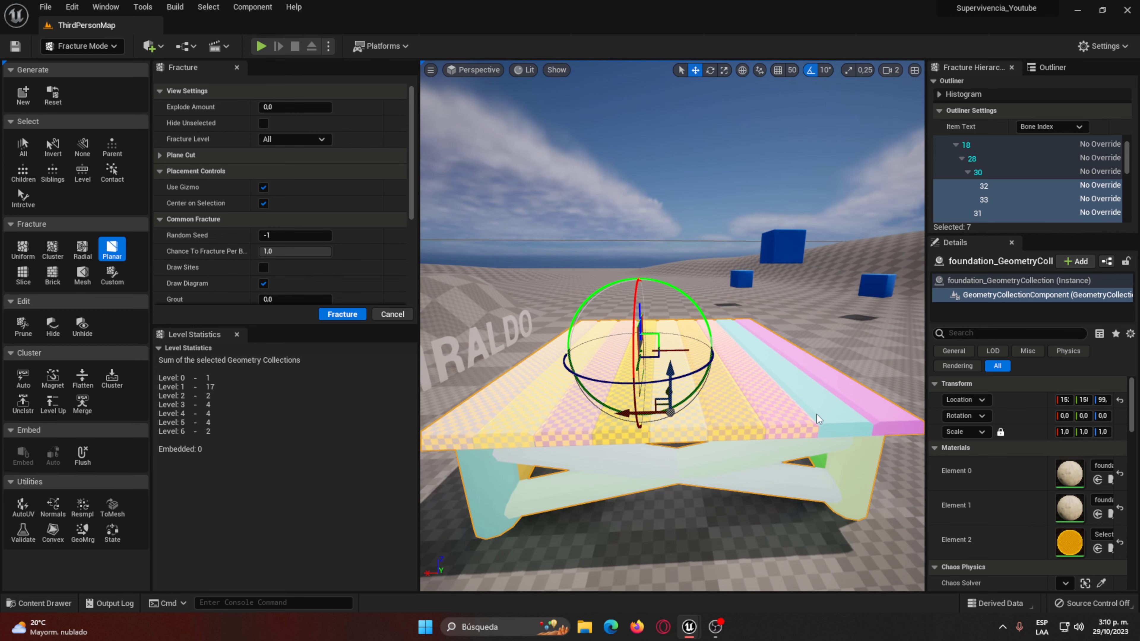
left_click(817, 415, "ctrl")
left_click(892, 409, "ctrl")
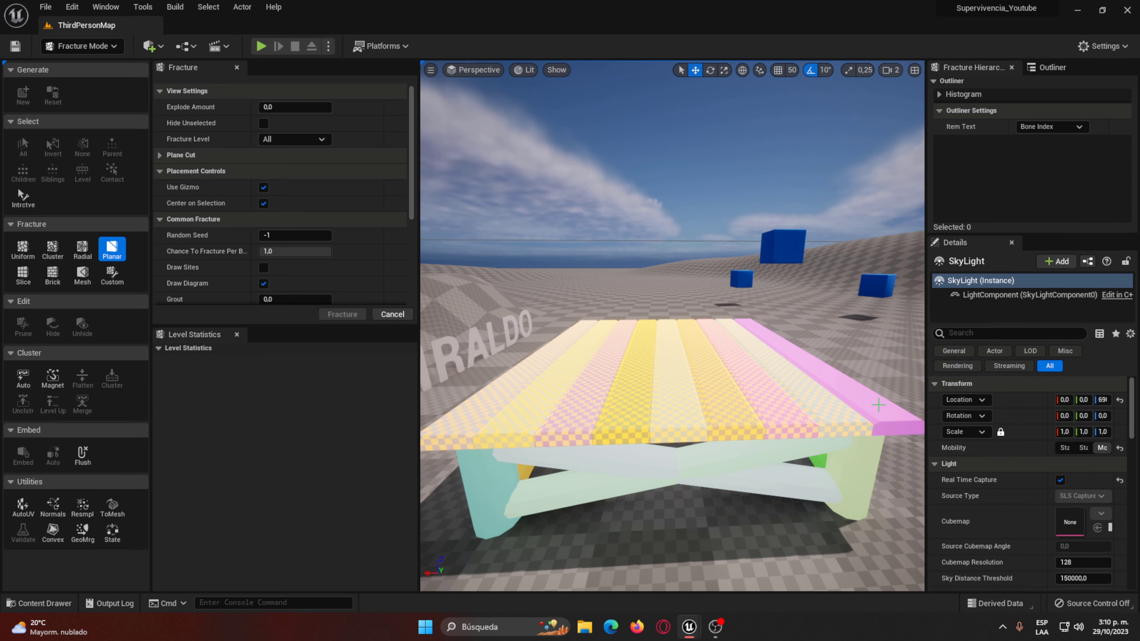
Step: Restart the selection from the right-hand plank strip and add its neighbouring strip
mouse_move(882, 420)
right_mouse_down()
mouse_move(916, 418)
mouse_move(778, 424)
right_mouse_up()
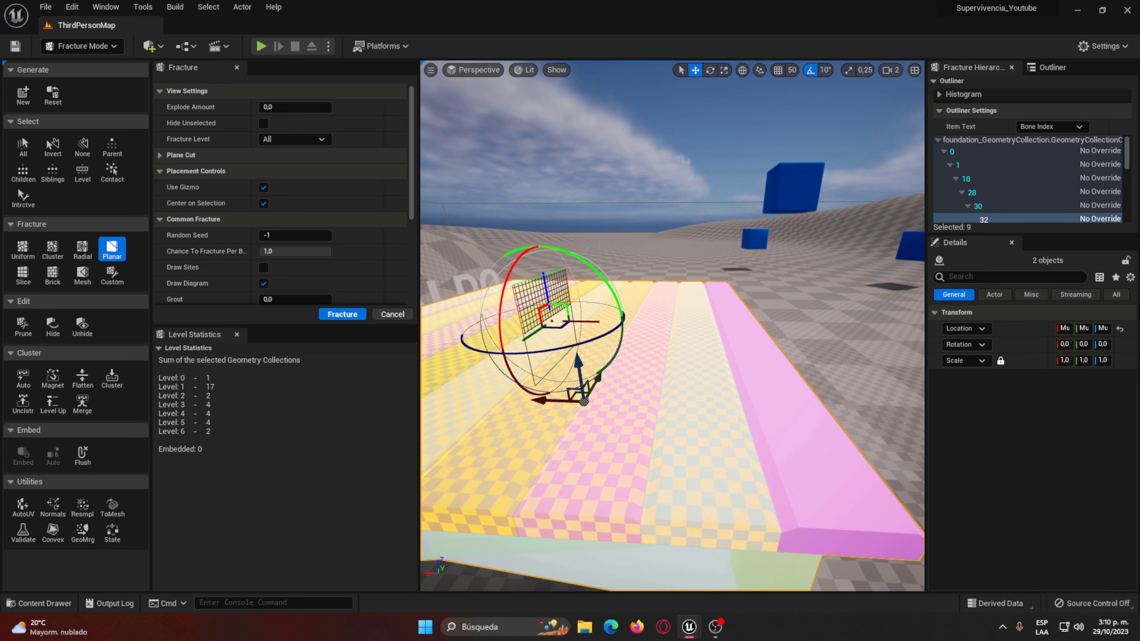
left_click(779, 423)
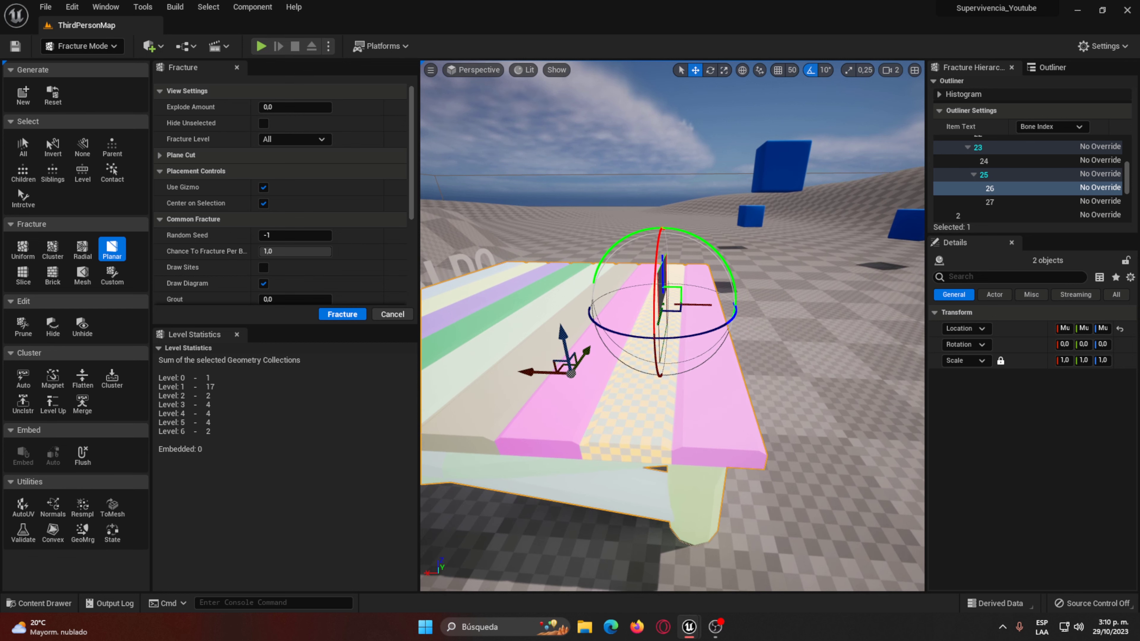
left_click(600, 414)
left_click(687, 413)
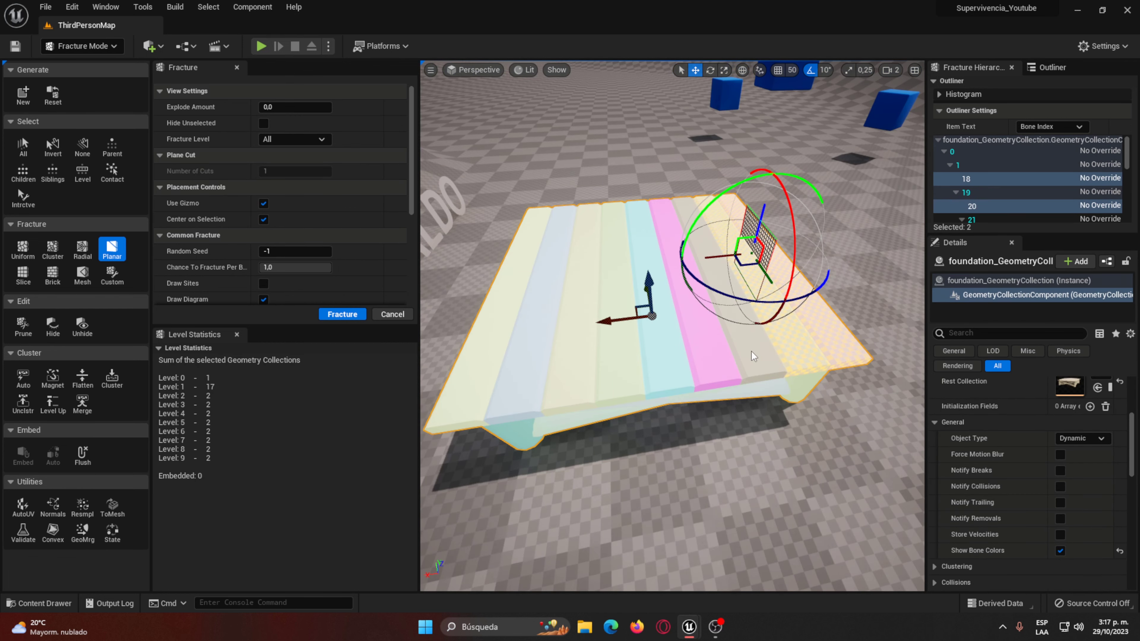
Step: Add the remaining strips including the leftmost, then shatter them with Uniform Voronoi at 241/170 sites
left_click(754, 355, "shift")
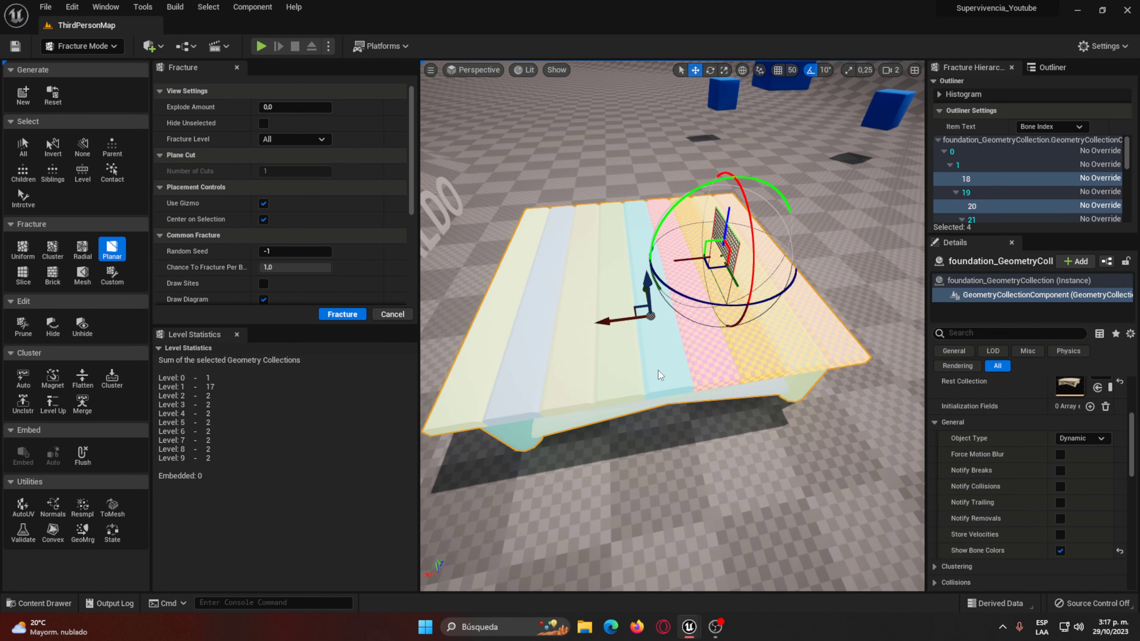
left_click(619, 379, "shift")
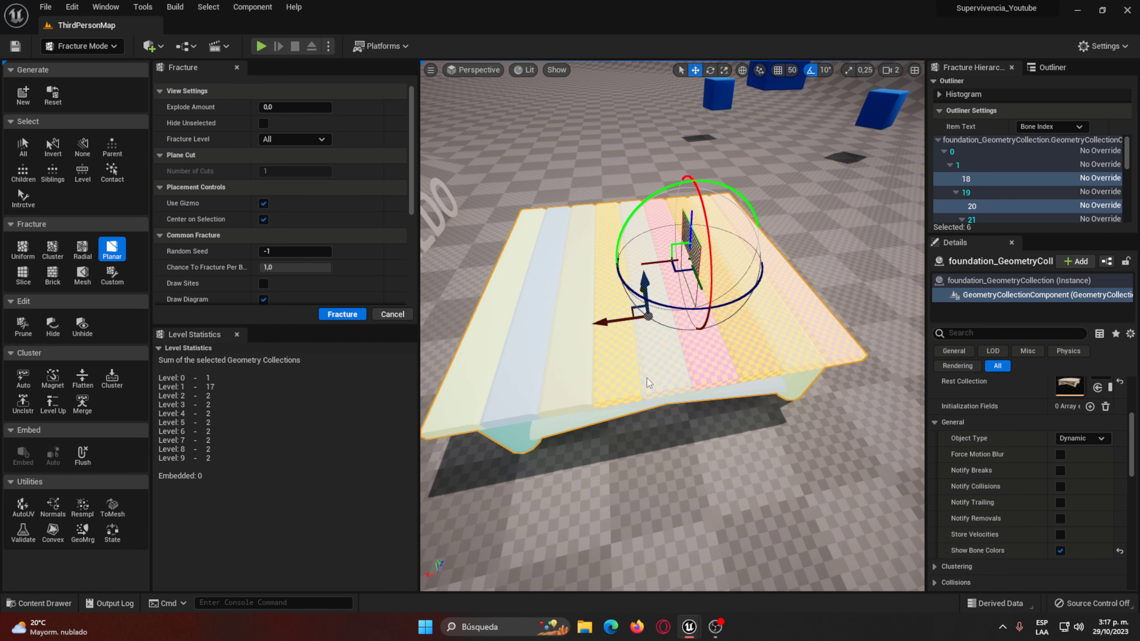
left_click(480, 386, "shift")
left_click(48, 254)
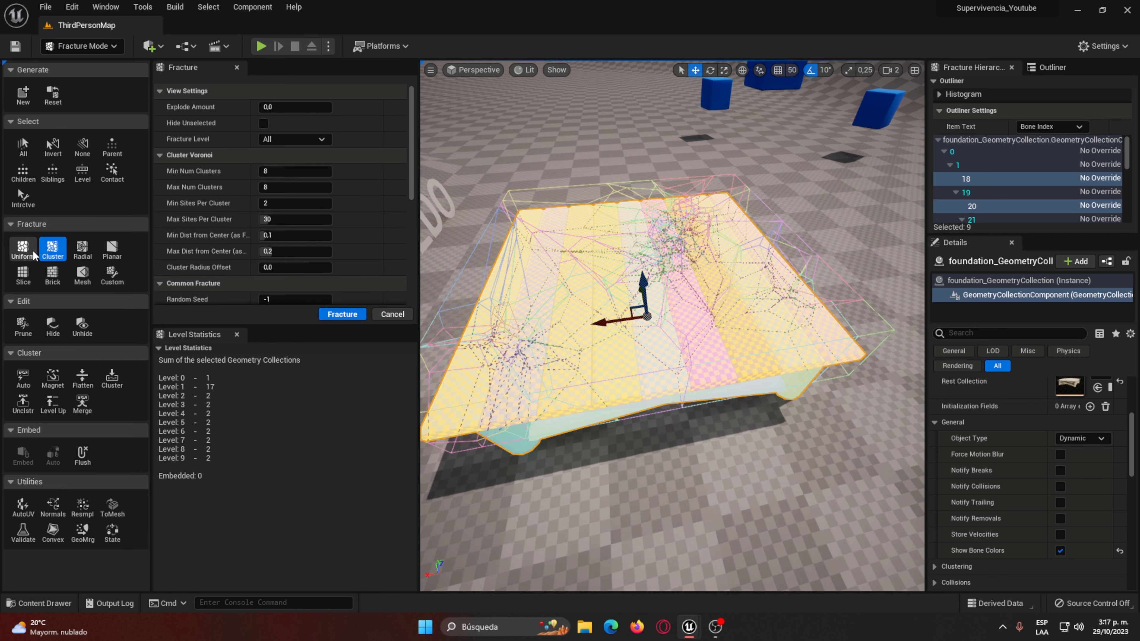
left_click(29, 254)
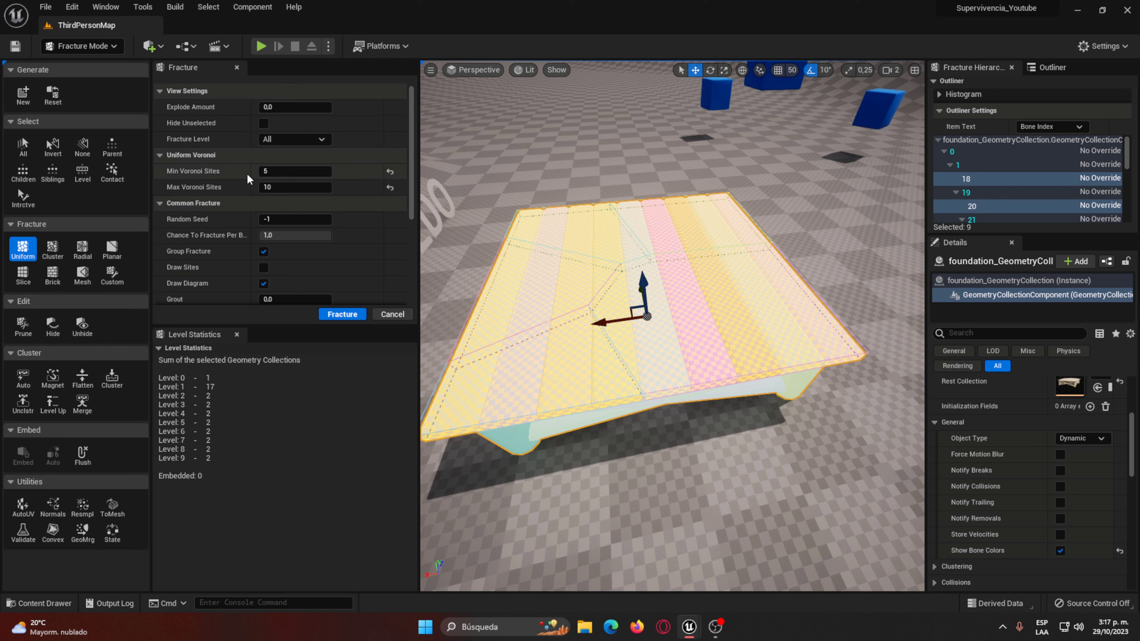
mouse_move(287, 187)
left_mouse_down()
mouse_move(284, 174)
mouse_move(287, 187)
left_mouse_up()
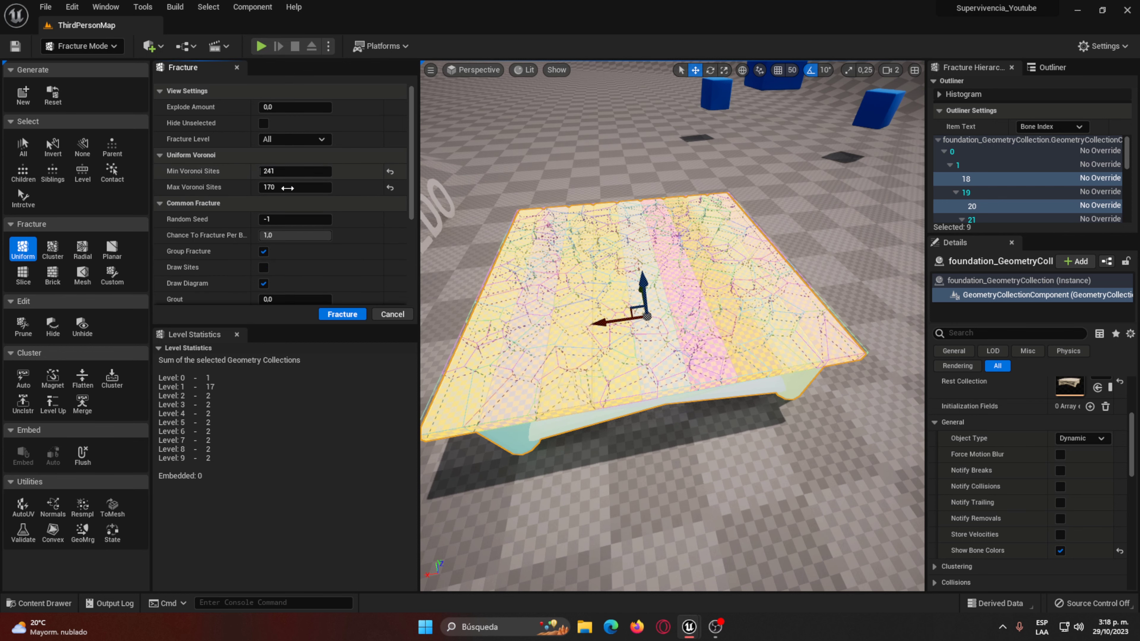
left_click(343, 314)
right_click_drag(458, 319, 463, 288)
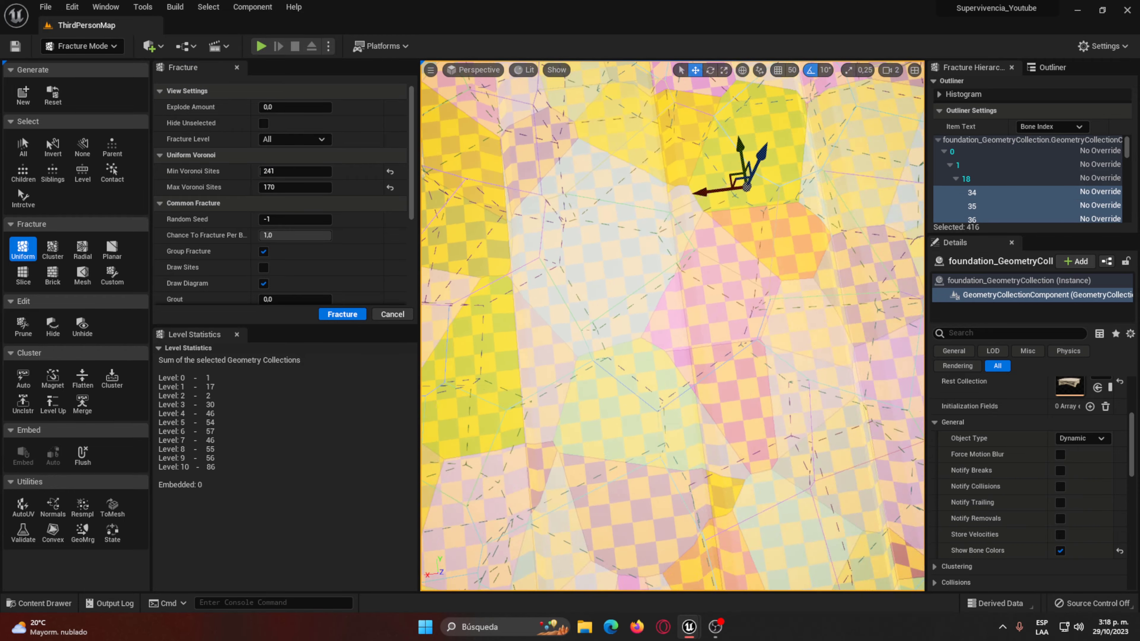
Step: Undo the dense Voronoi fracture and set both Max and Min Voronoi Sites to 20
right_click_drag(596, 317, 596, 313)
key("ctrl+z")
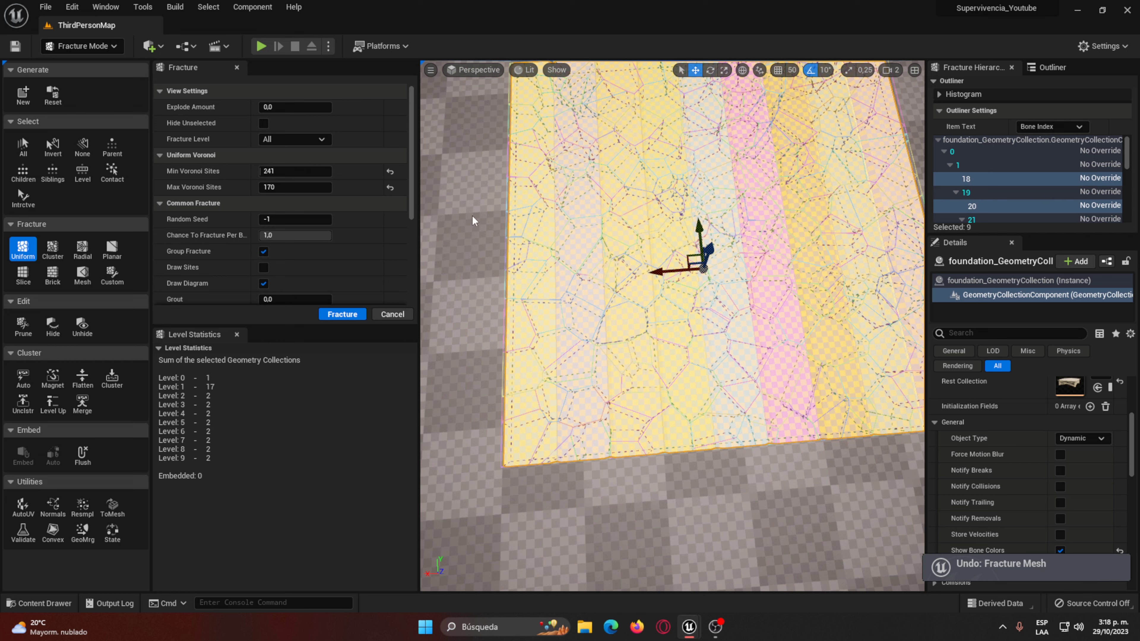
mouse_move(283, 185)
left_mouse_down()
mouse_move(265, 185)
mouse_move(261, 171)
mouse_move(289, 187)
left_mouse_up()
type("20")
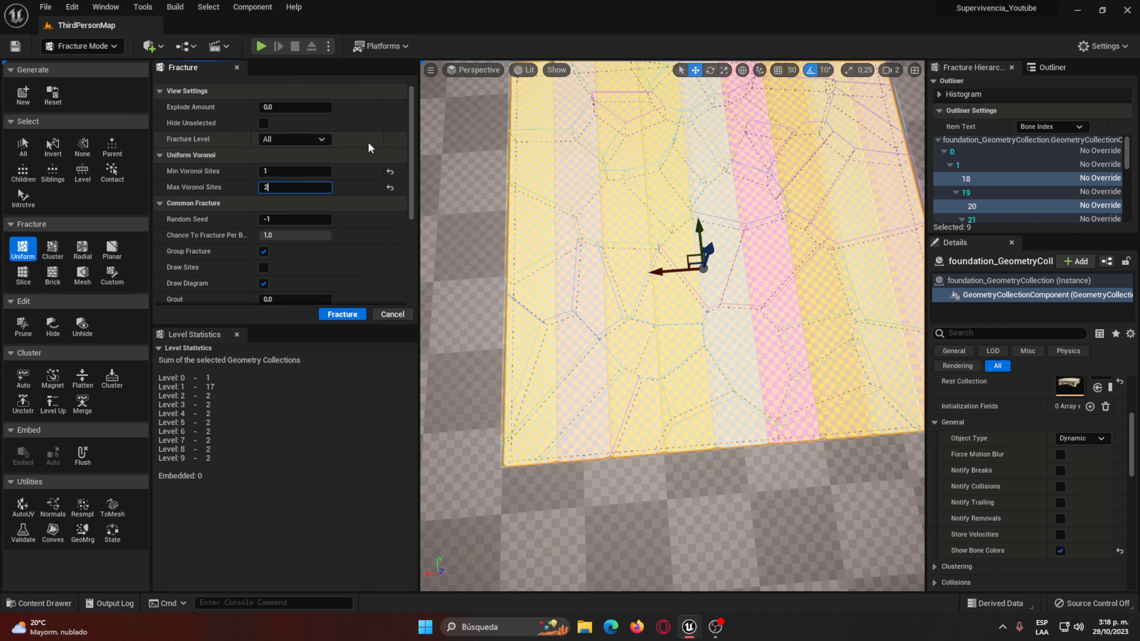
key("Return")
scroll(436, 188, "down", 5)
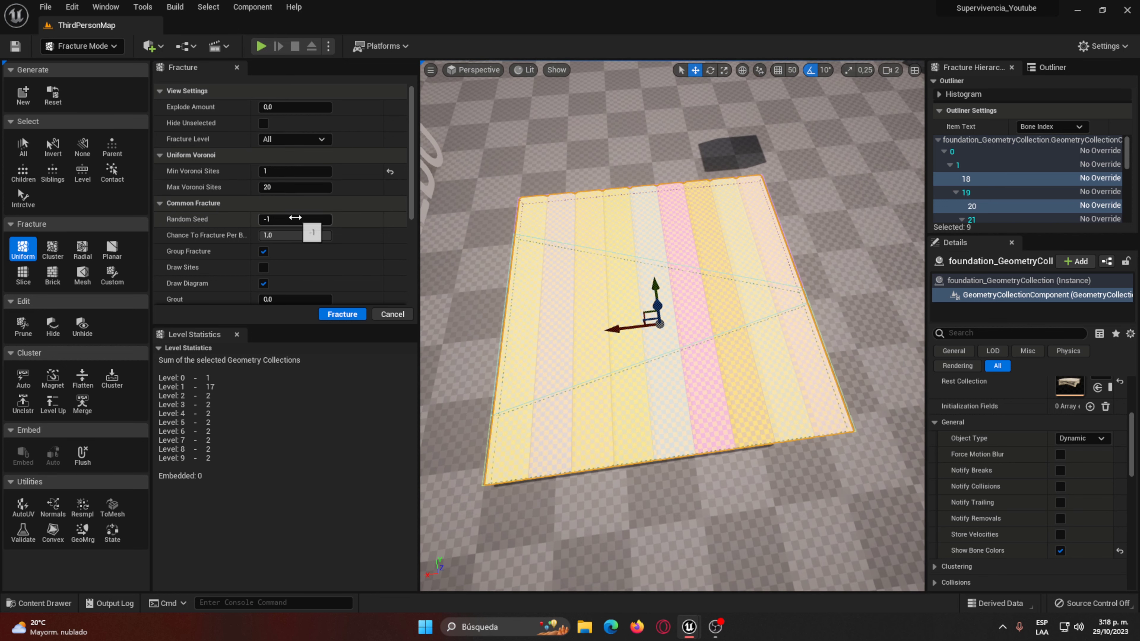
type("20")
key("Return")
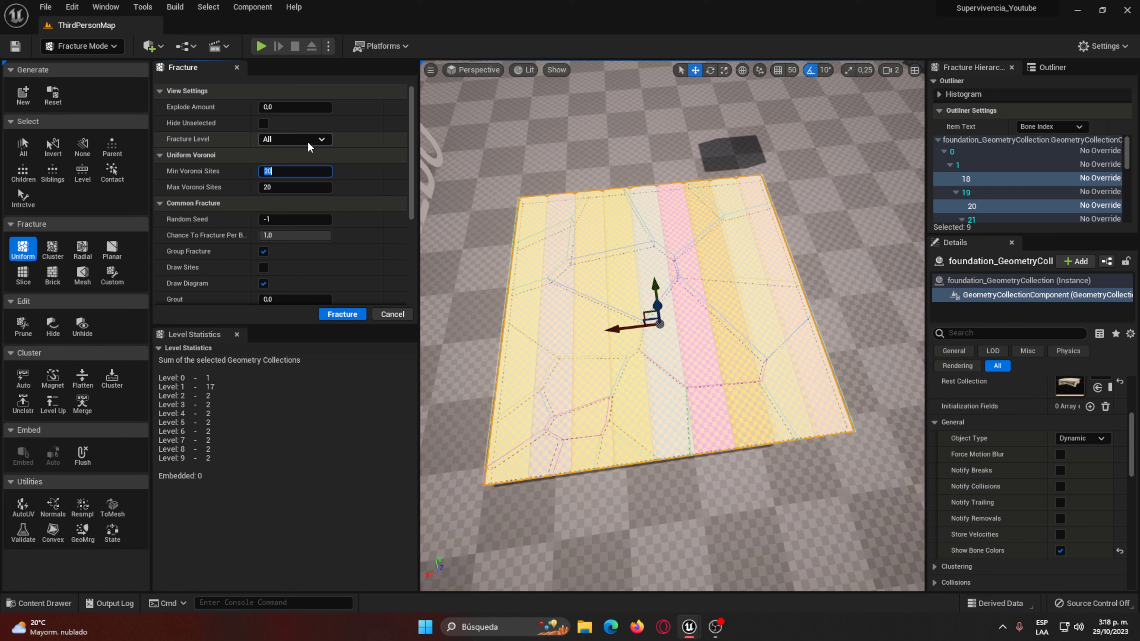
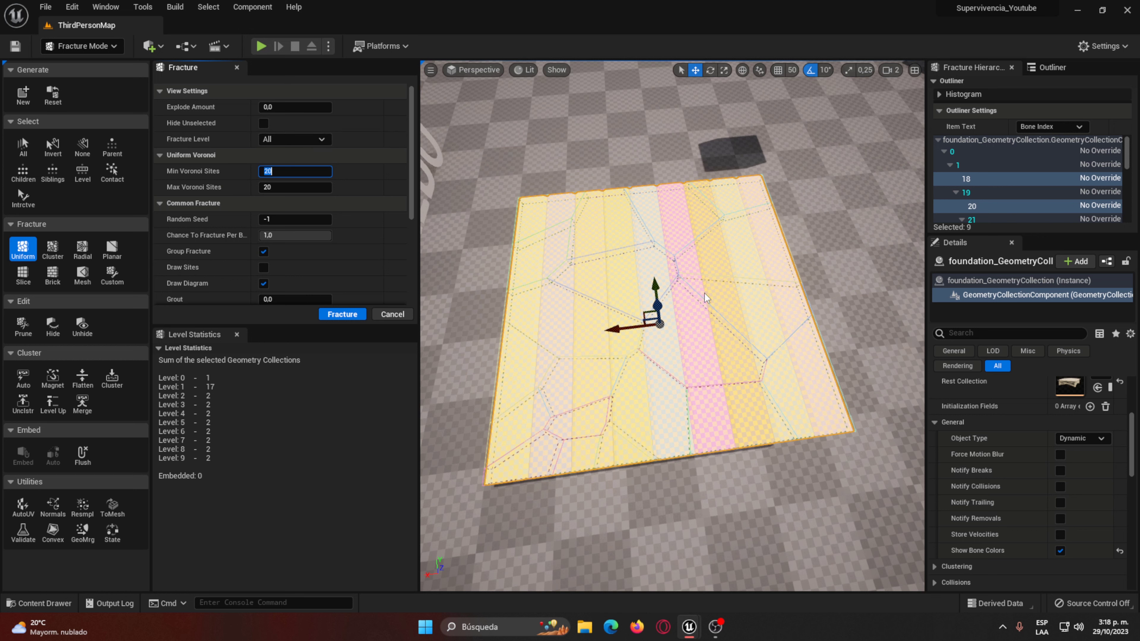
Step: Fracture the foundation slab with 20 Uniform Voronoi sites and inspect it from several angles
left_click(354, 318)
right_click_drag(721, 351, 853, 359)
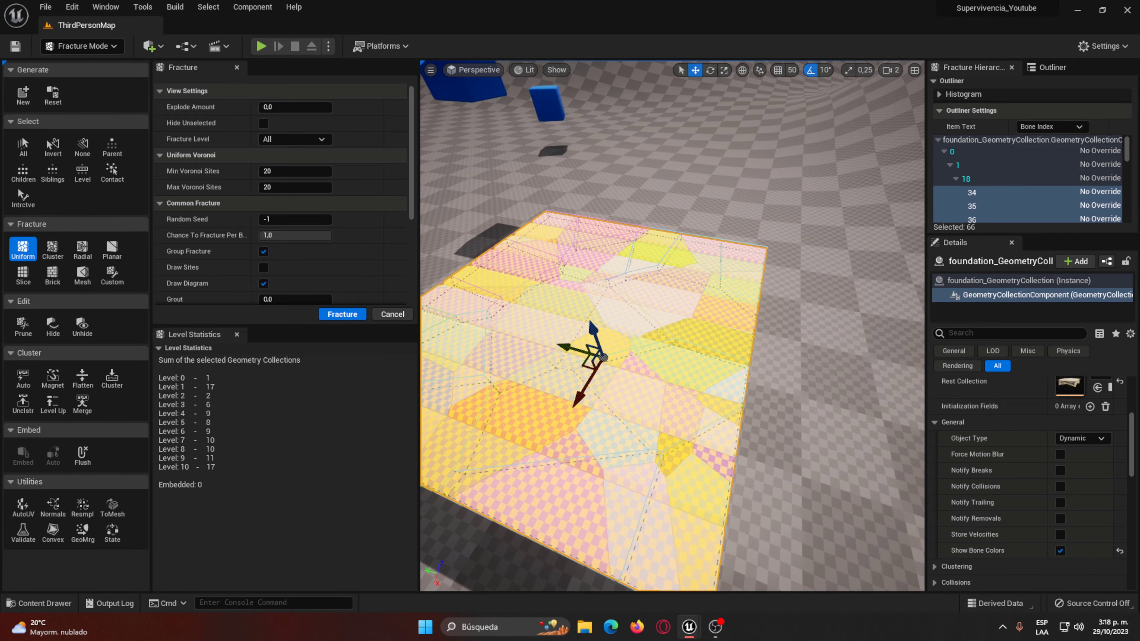
right_click_drag(721, 351, 678, 324)
left_click_drag(678, 325, 665, 204)
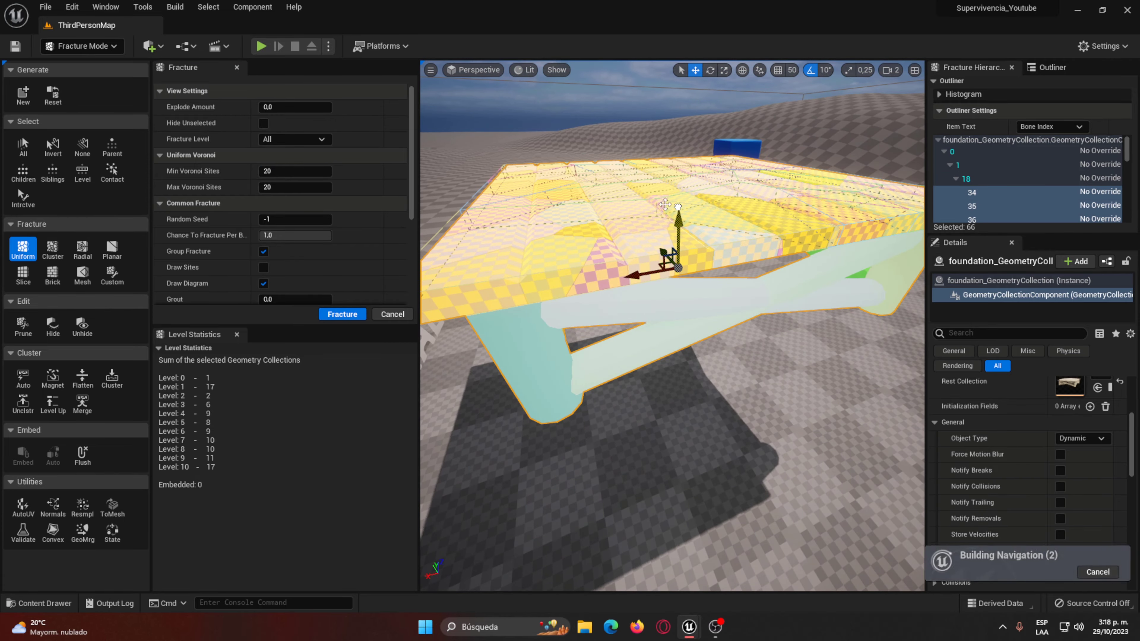
Step: Play-test by walking into the collapsed slab's debris, then stop and open the Build content folder
left_click(261, 46)
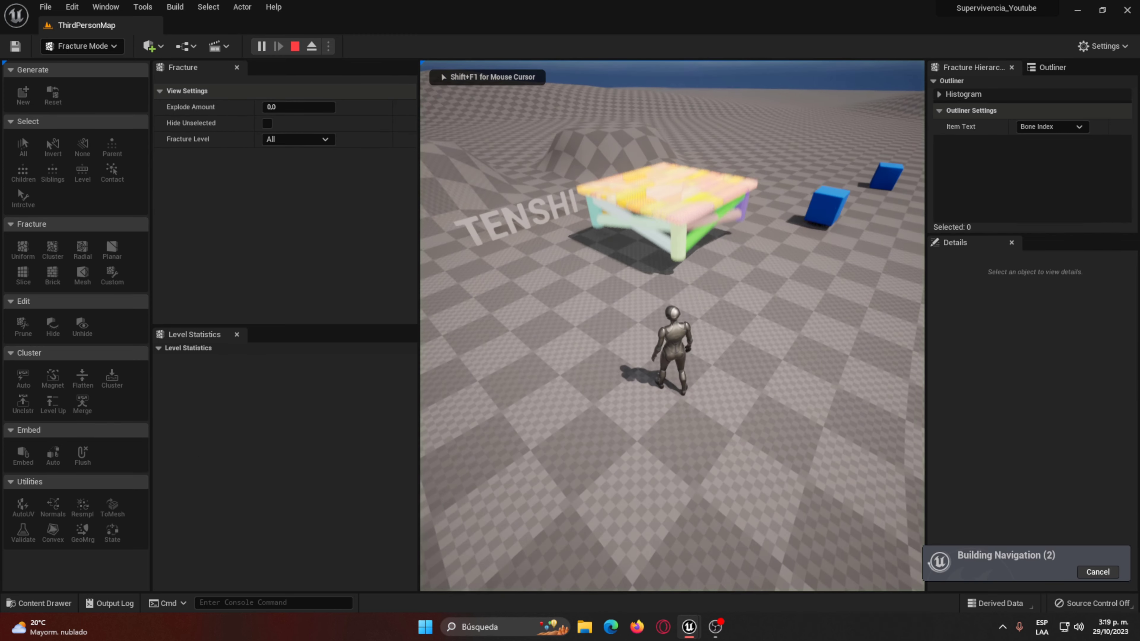
key("w")
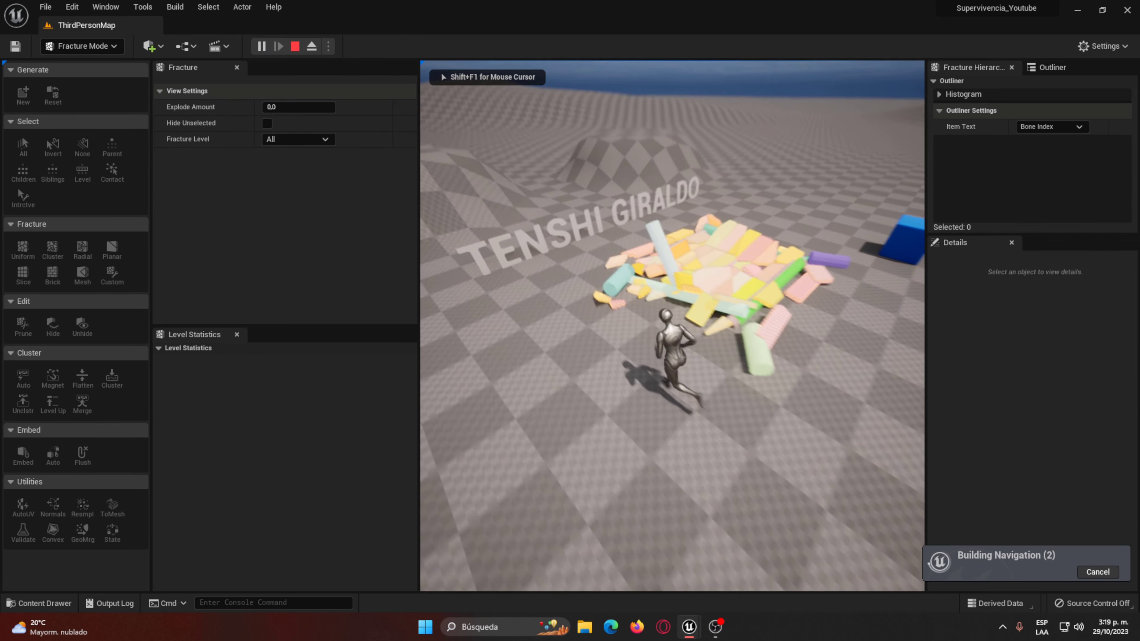
key("space")
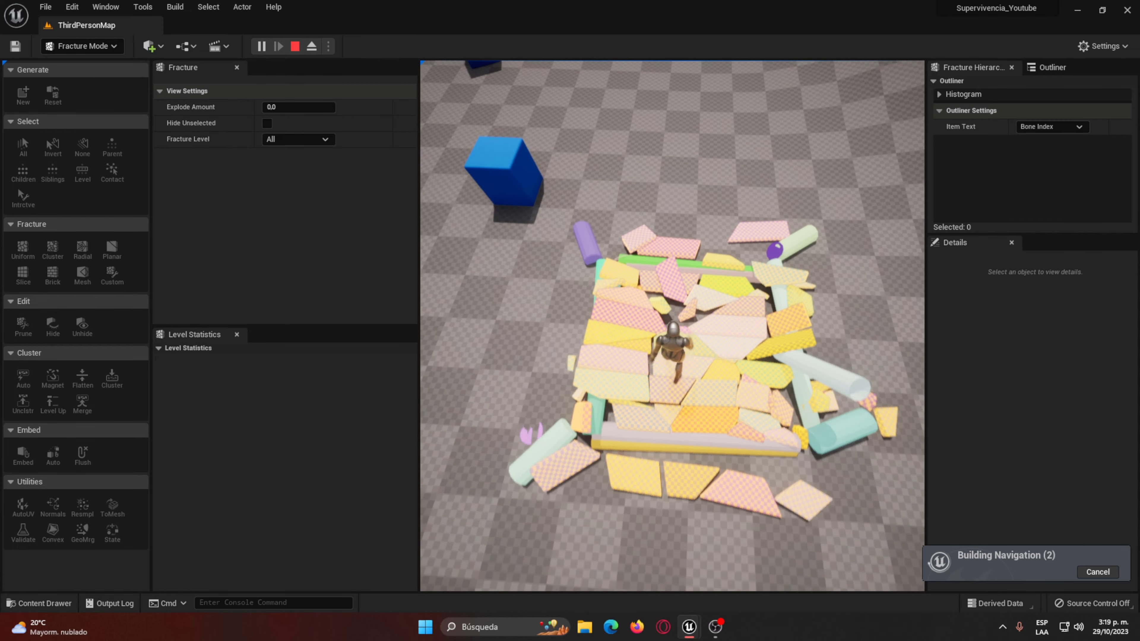
key("Escape")
key("ctrl+space")
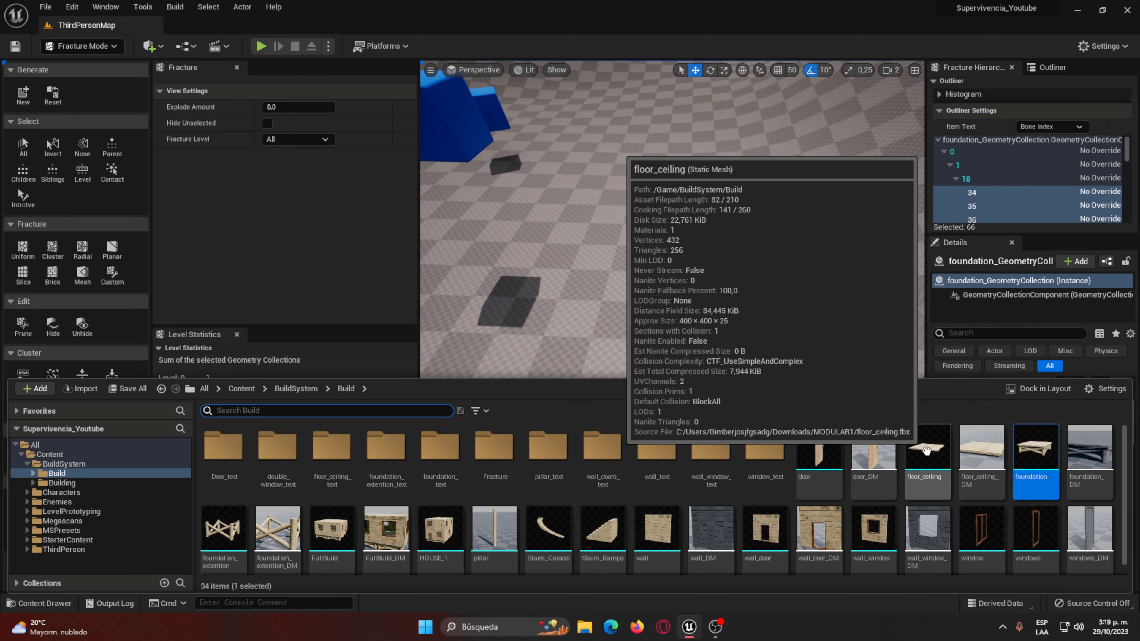
Step: Place a floor_ceiling plank, convert it to a new geometry collection, and select Planar fracture
left_click_drag(927, 447, 680, 284)
right_click_drag(680, 285, 692, 268)
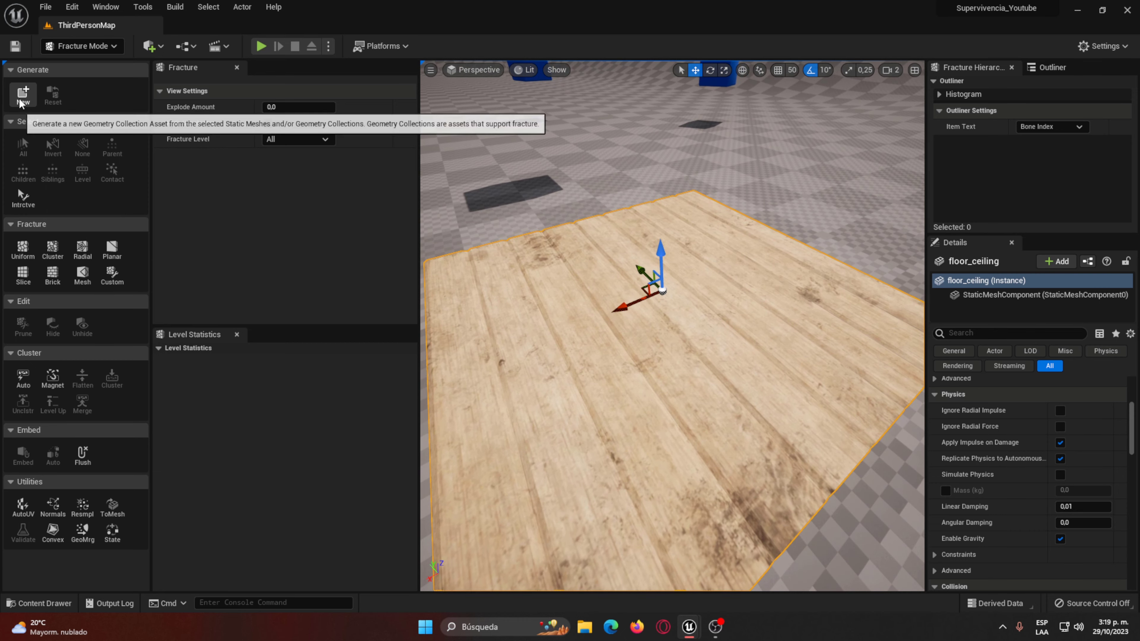
left_click(23, 94)
left_click(631, 451)
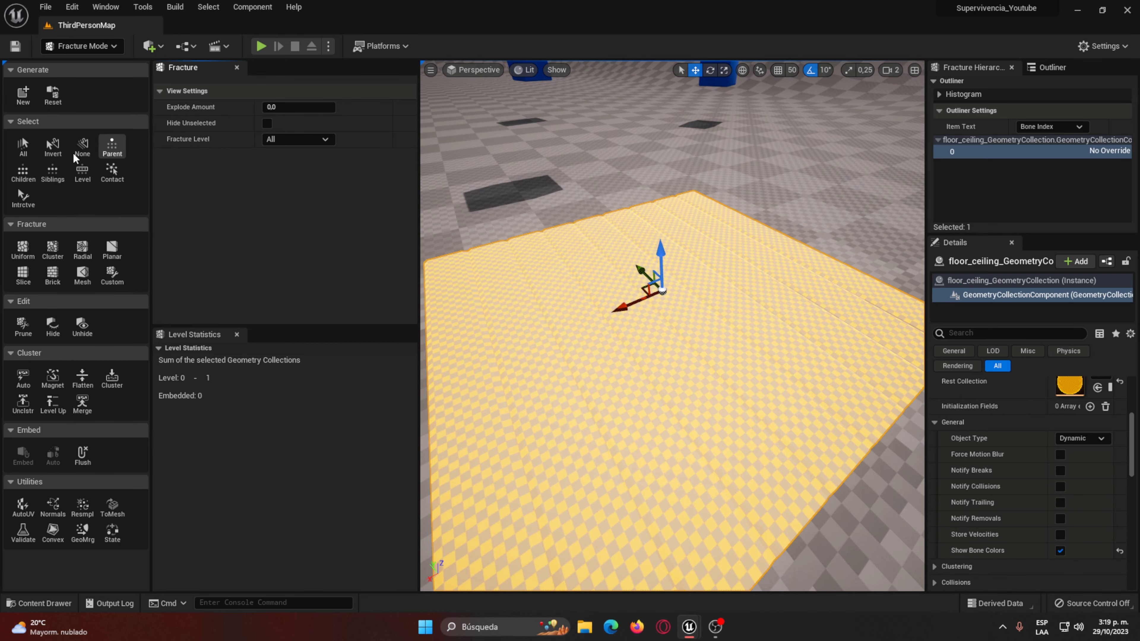
left_click(112, 250)
right_click_drag(597, 299, 770, 238)
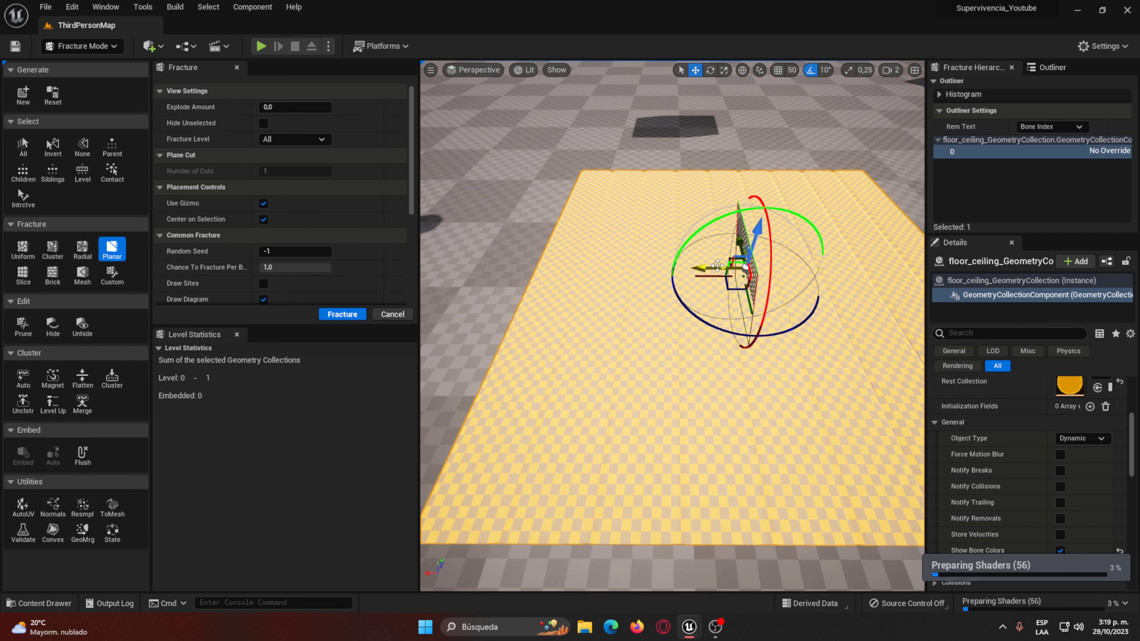
Step: Make two planar cuts across the floor_ceiling plank with bone colours hidden
mouse_move(718, 266)
left_mouse_down()
mouse_move(727, 296)
mouse_move(507, 279)
left_mouse_up()
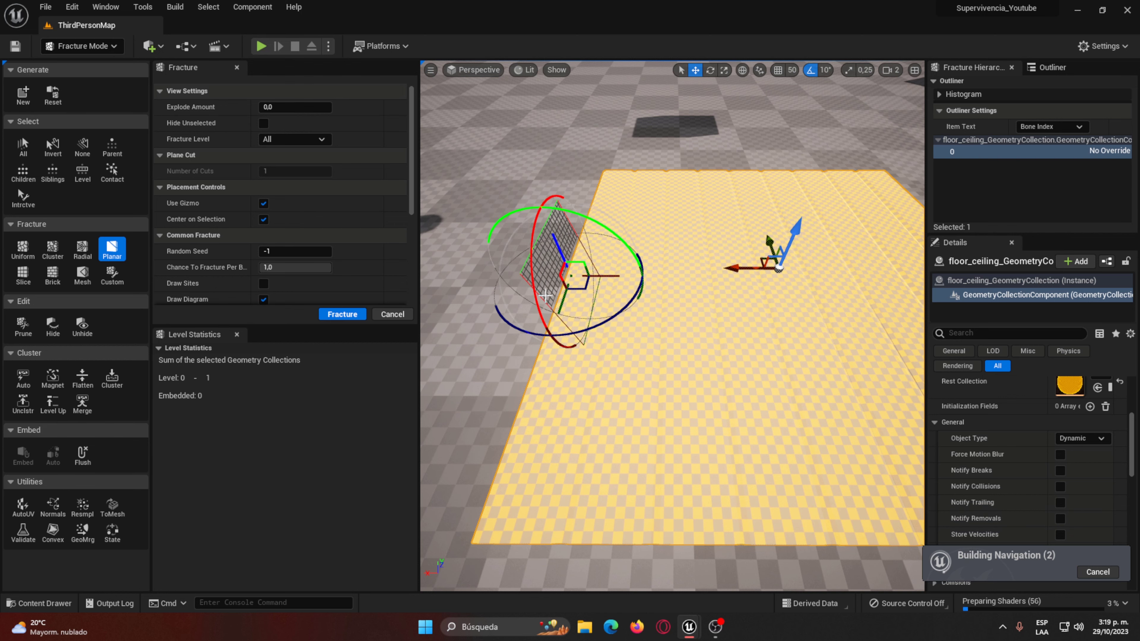
left_click(1060, 551)
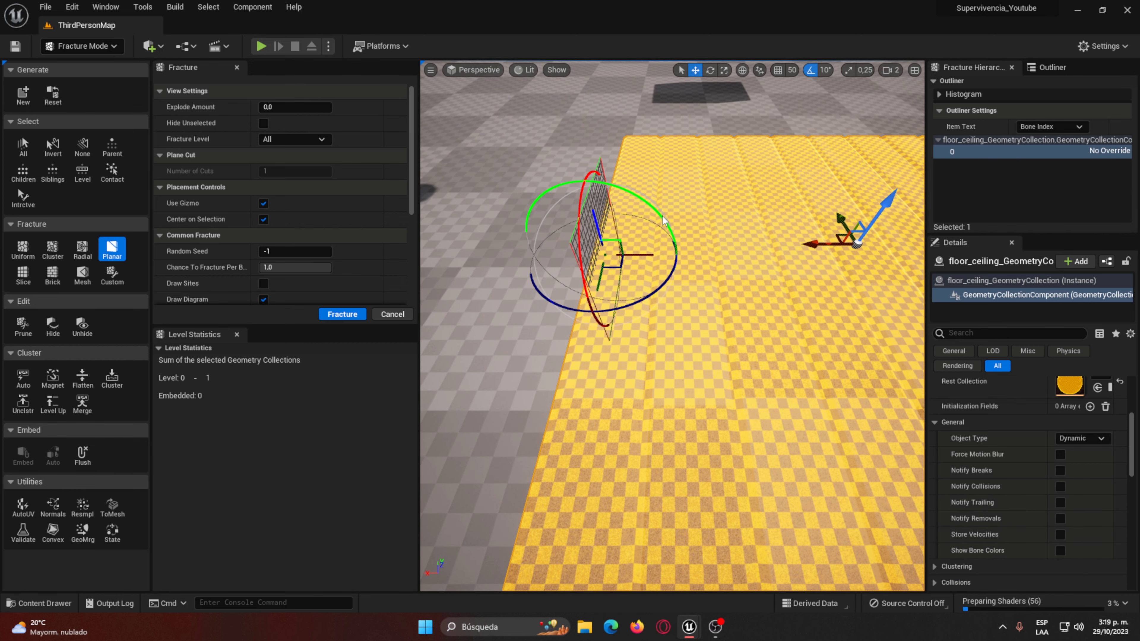
left_click_drag(631, 253, 684, 260)
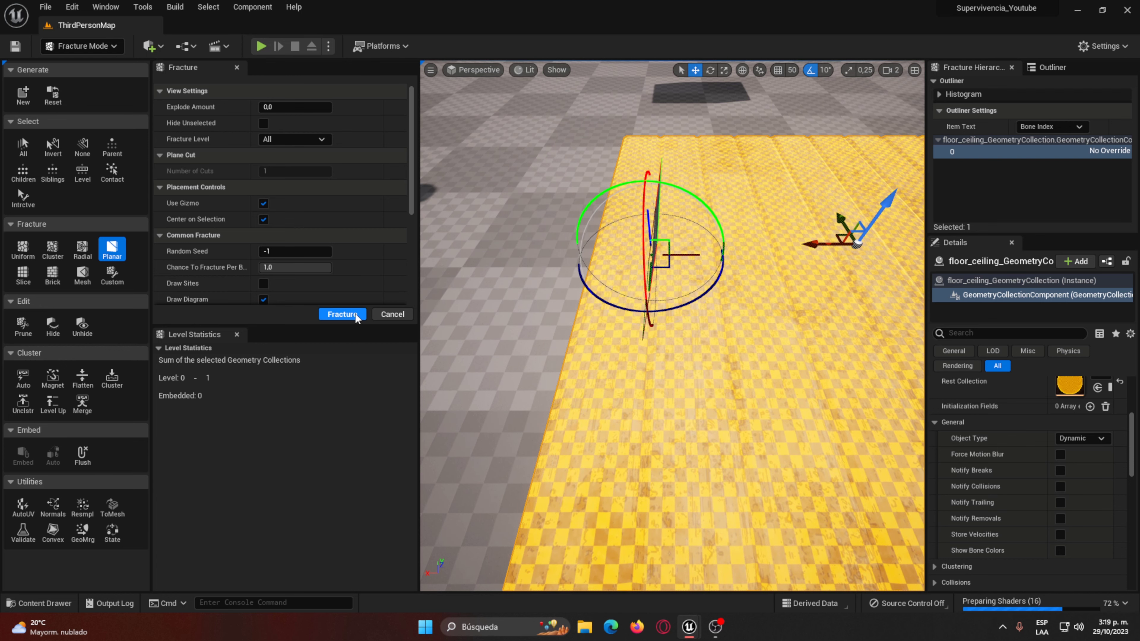
left_click(342, 314)
right_click_drag(760, 280, 733, 250)
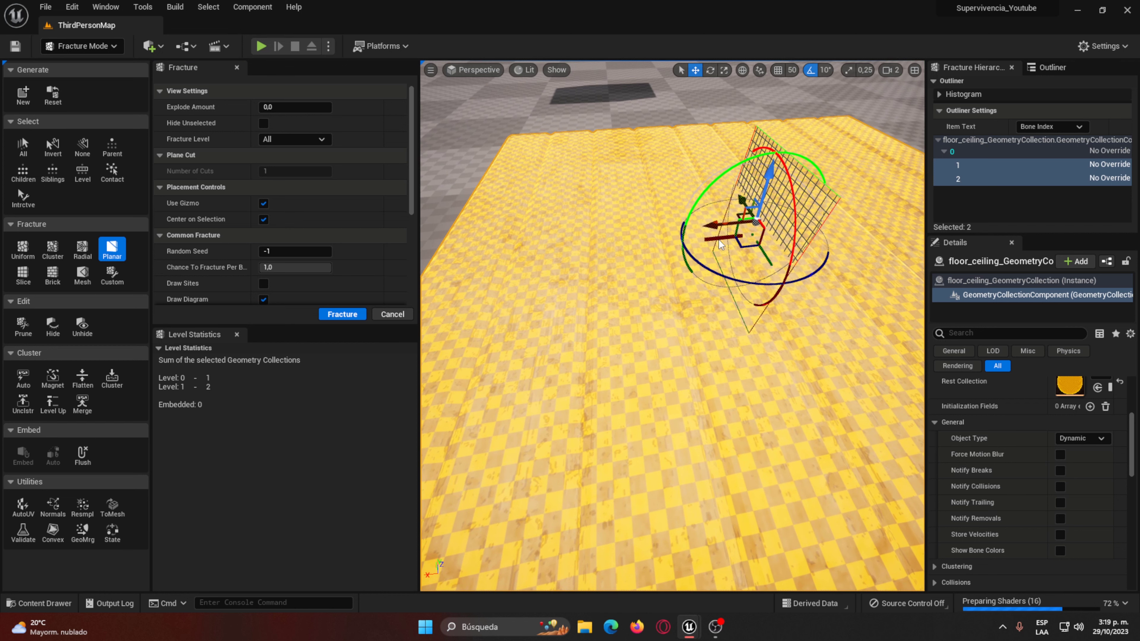
left_click_drag(719, 240, 548, 269)
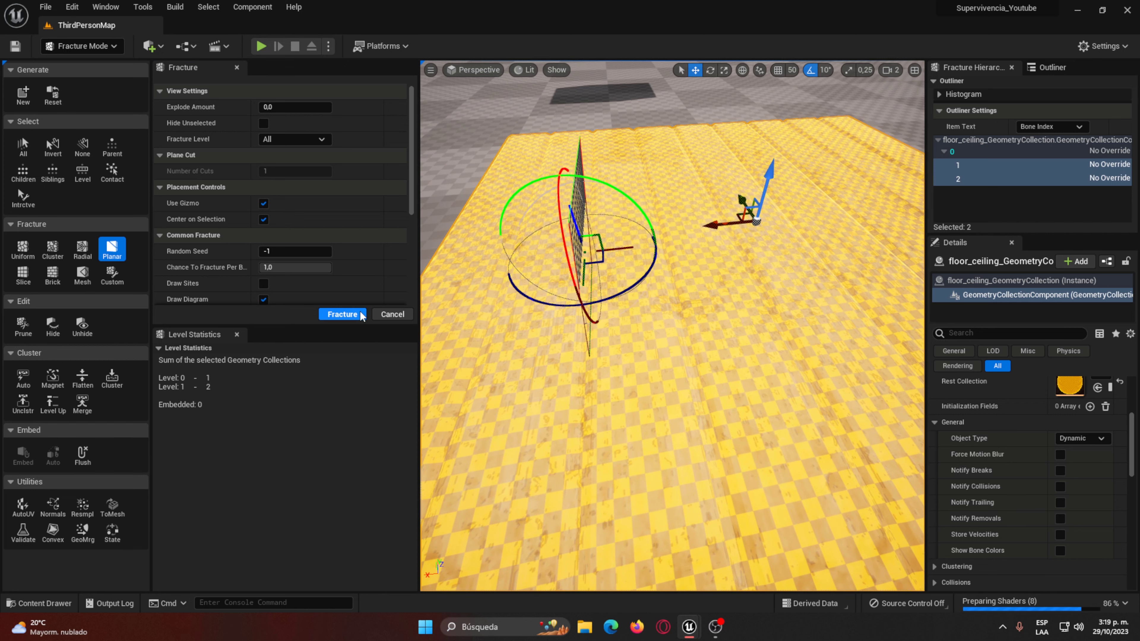
left_click(361, 315)
Step: Turn bone colours back on, make a third planar cut, then undo it
left_click(1060, 550)
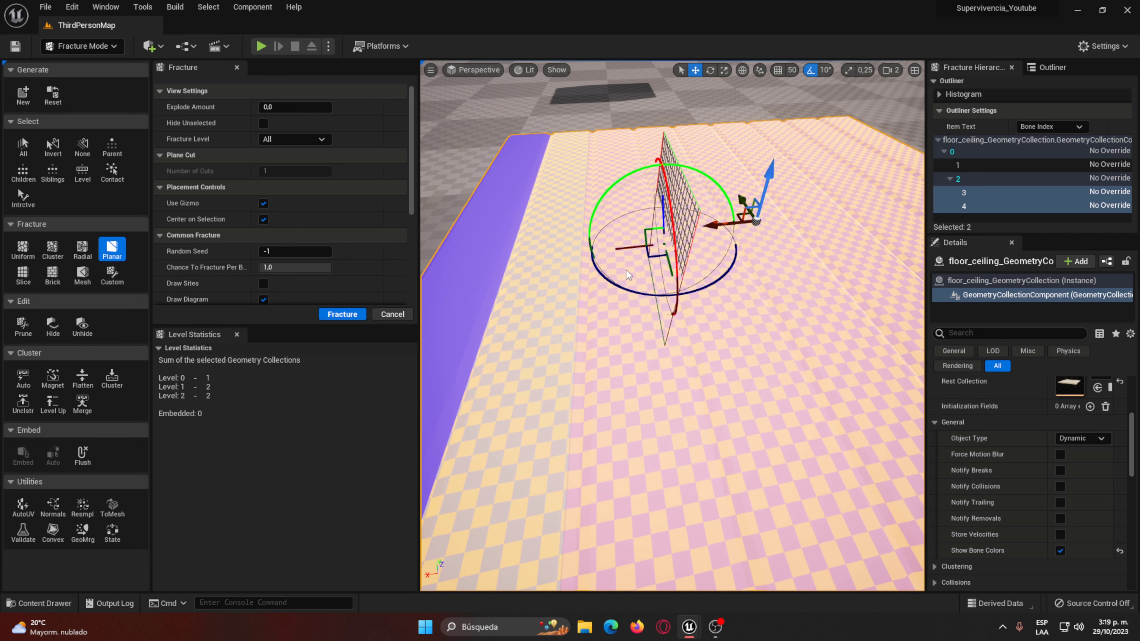
left_click_drag(740, 240, 636, 270)
mouse_move(636, 270)
right_mouse_down()
mouse_move(672, 180)
mouse_move(769, 299)
right_mouse_up()
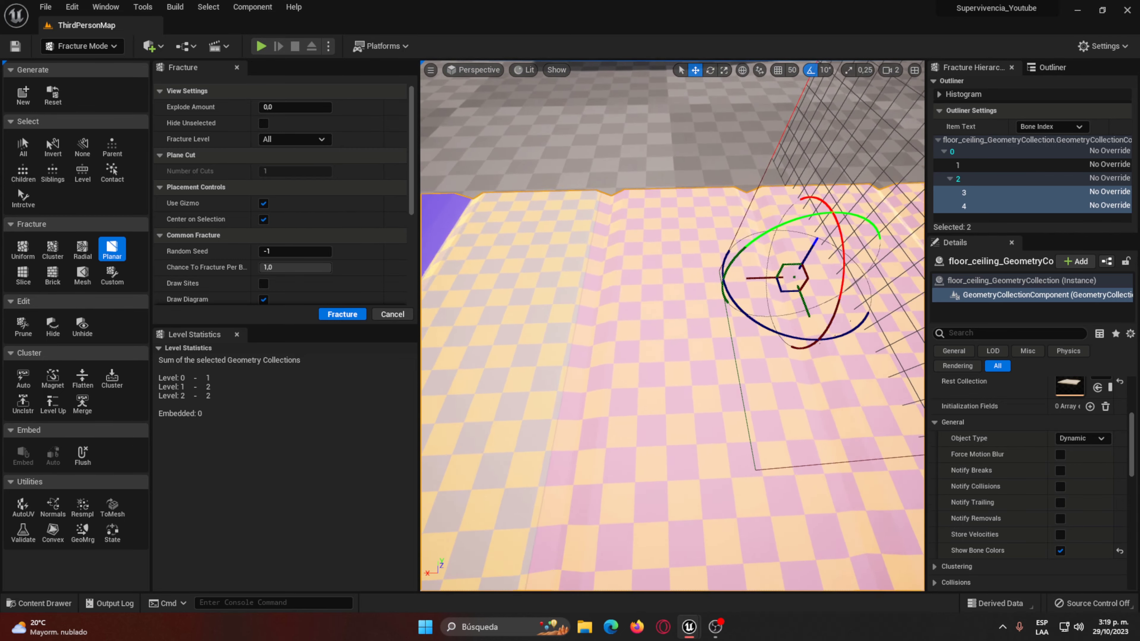
left_click_drag(784, 321, 782, 299)
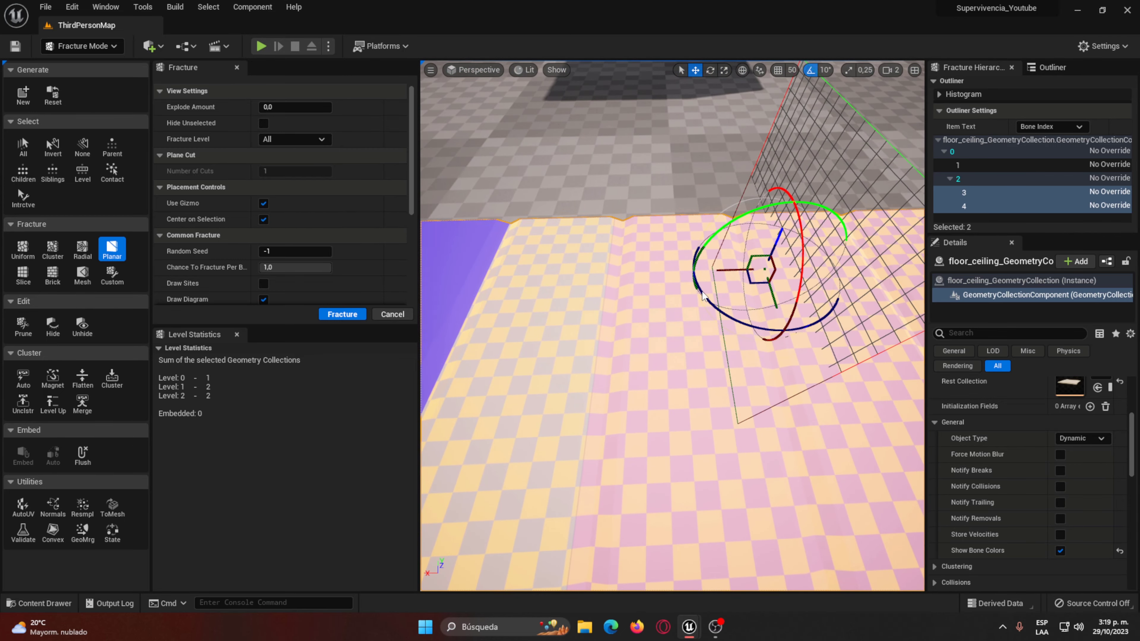
left_click(353, 315)
right_click_drag(689, 305, 653, 390)
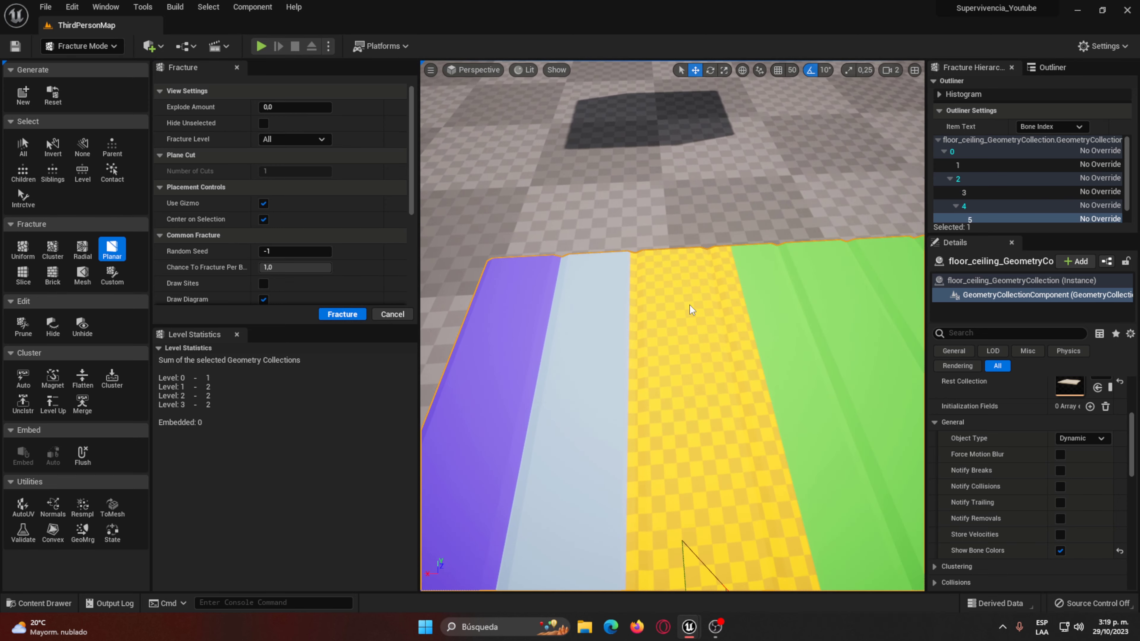
key("ctrl+z")
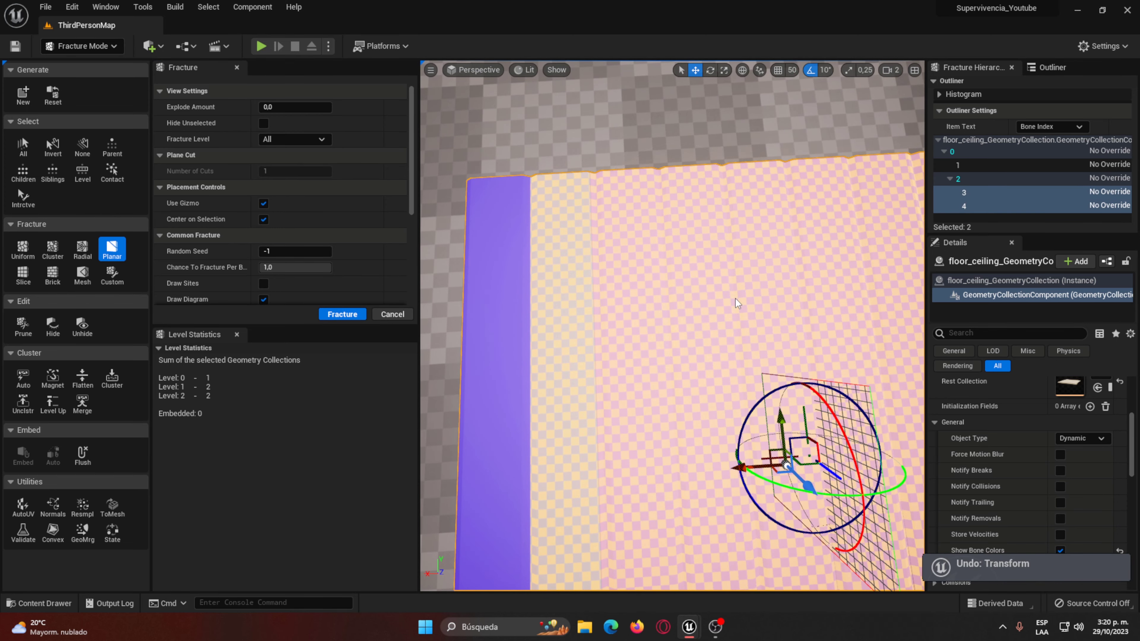
Step: Add two more planar slices to the floor_ceiling collection, repositioning the cut plane each time
left_click_drag(651, 473, 559, 467)
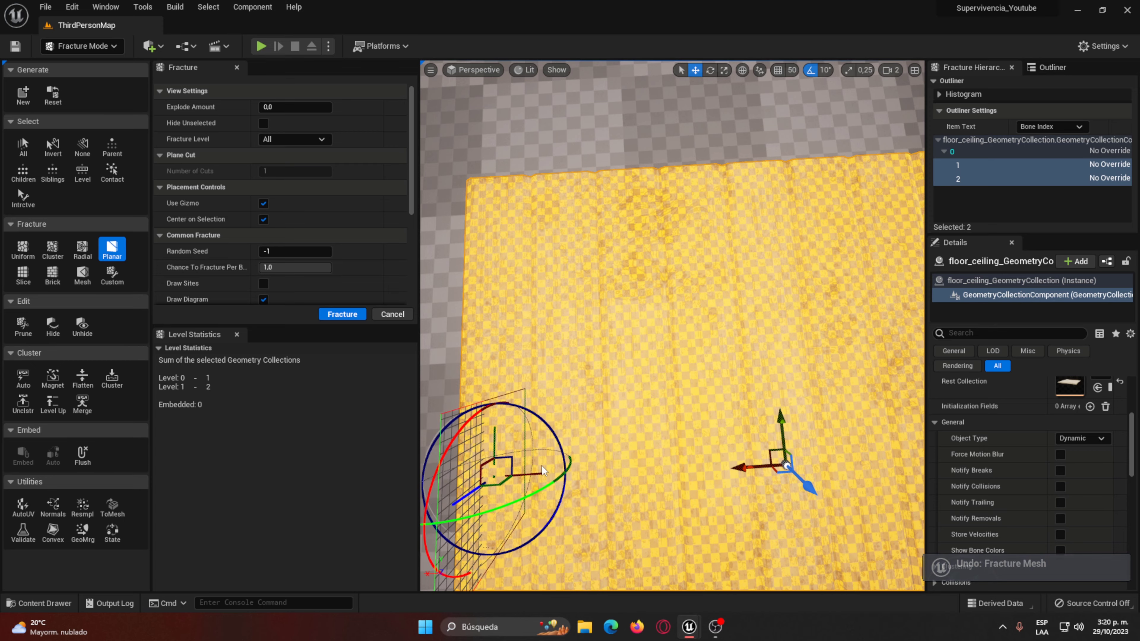
right_click_drag(518, 440, 517, 369)
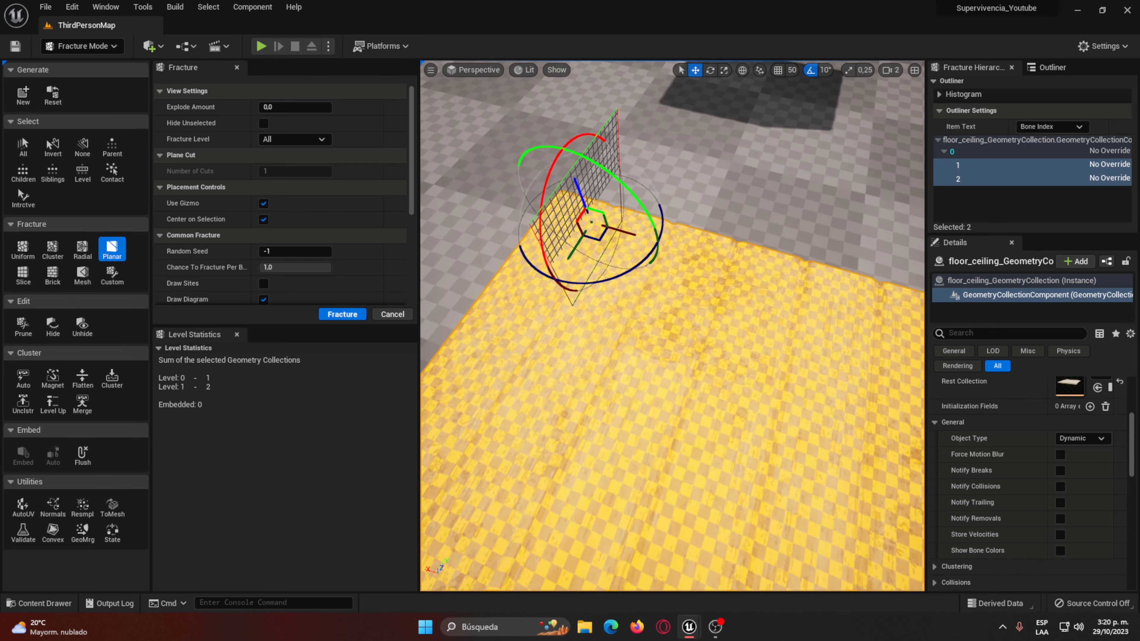
left_click_drag(611, 329, 664, 333)
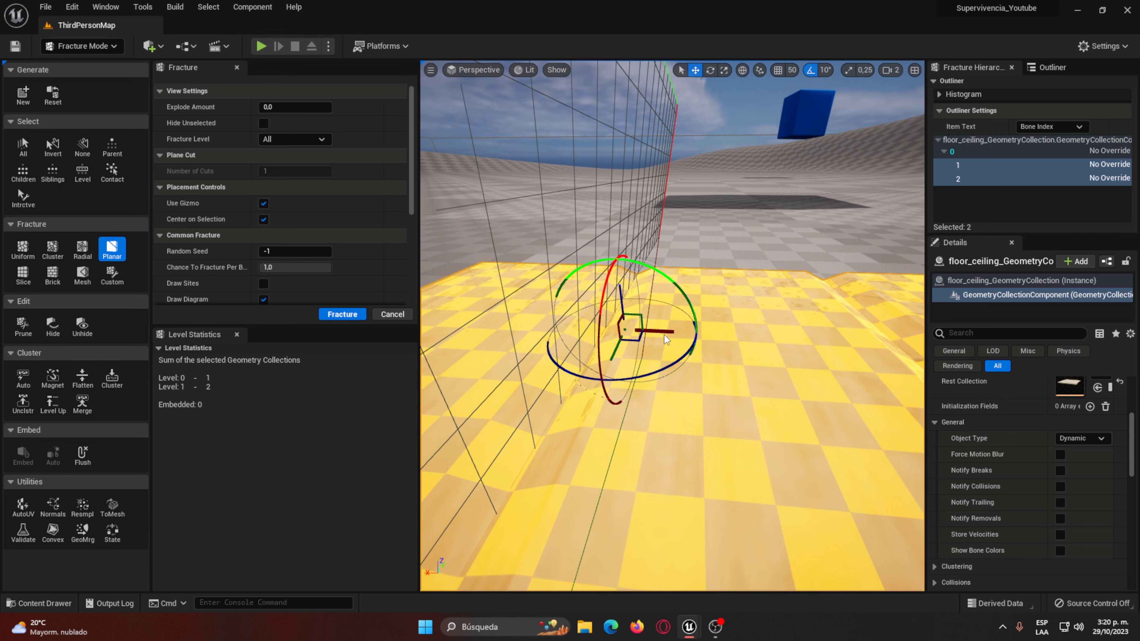
left_click(342, 314)
right_click_drag(675, 343, 654, 296)
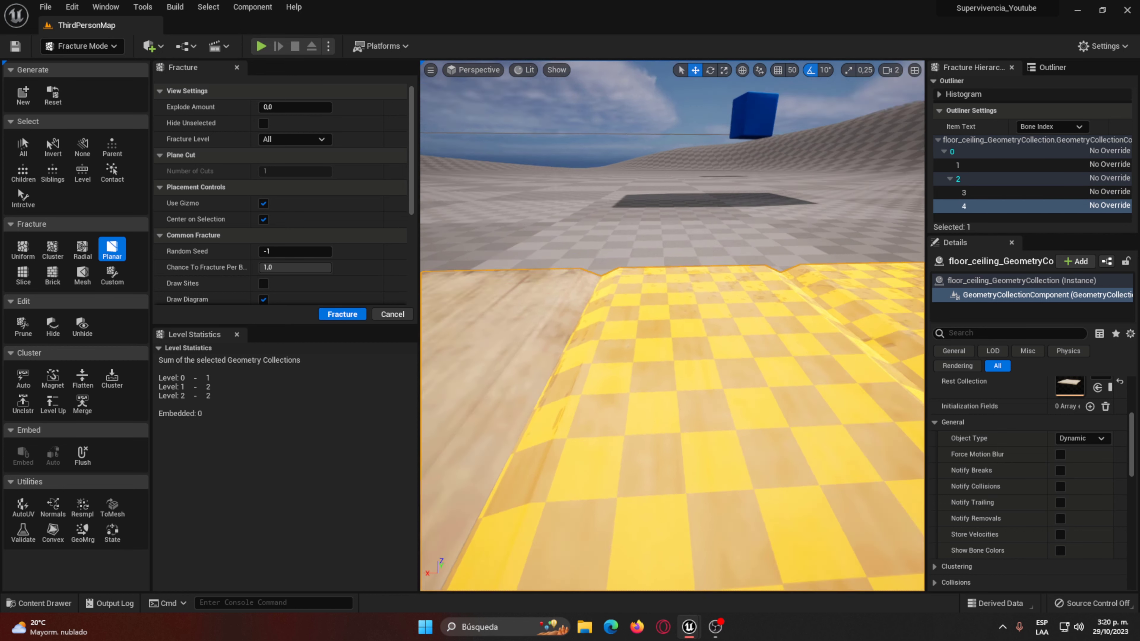
right_click_drag(666, 254, 903, 269)
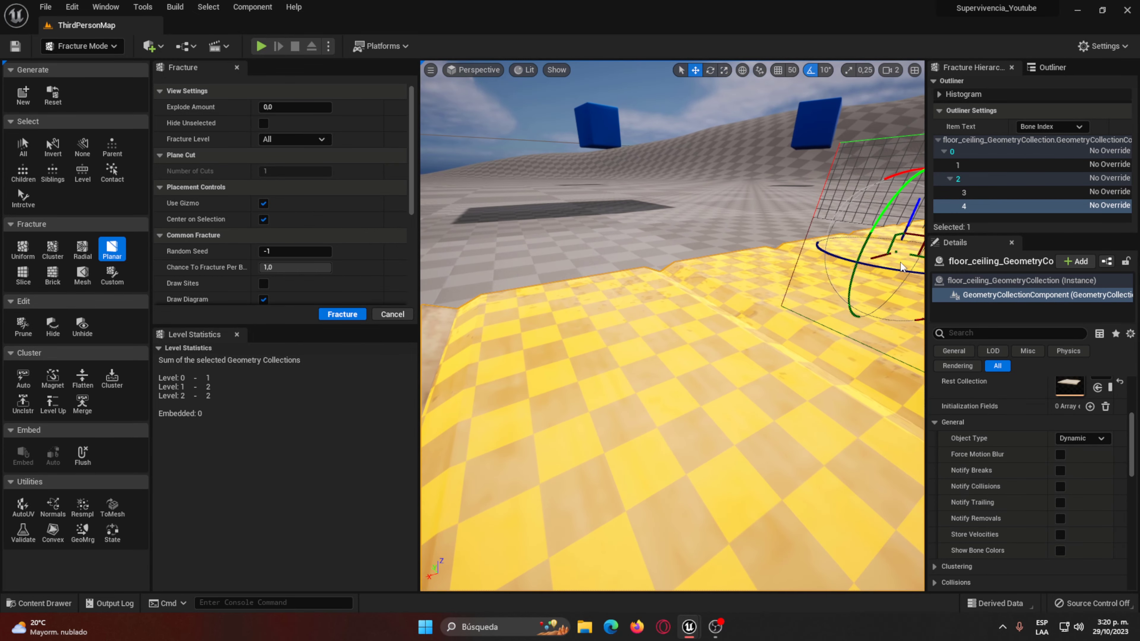
left_click_drag(865, 267, 629, 327)
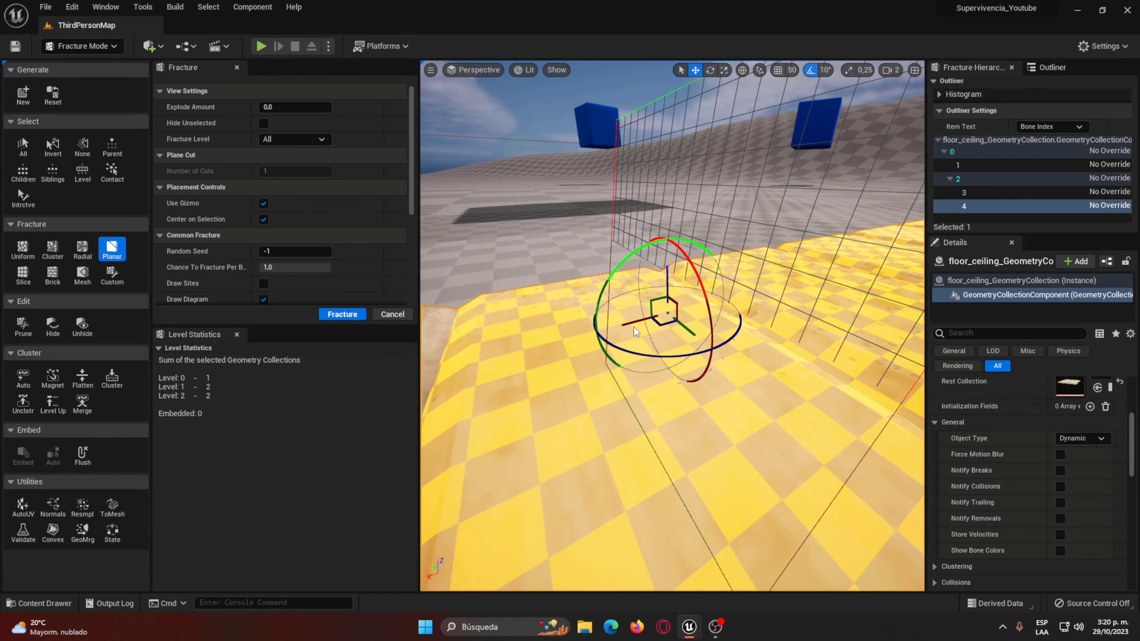
left_click(343, 315)
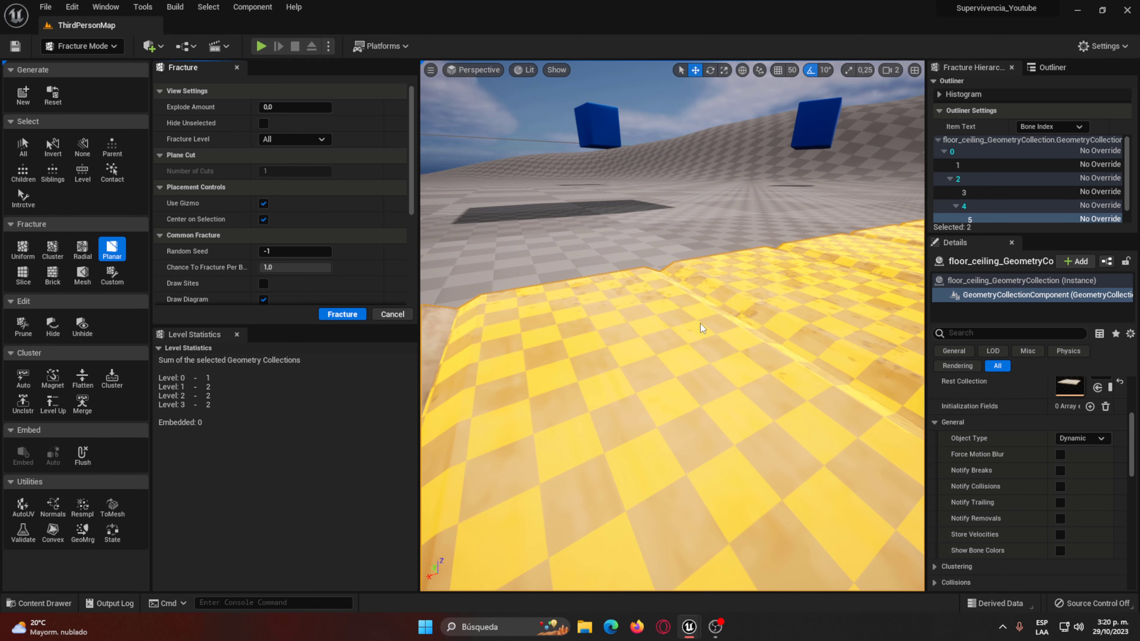
Step: Make two further planar cuts and move the plane into place for the next slice
right_click_drag(755, 311, 733, 236)
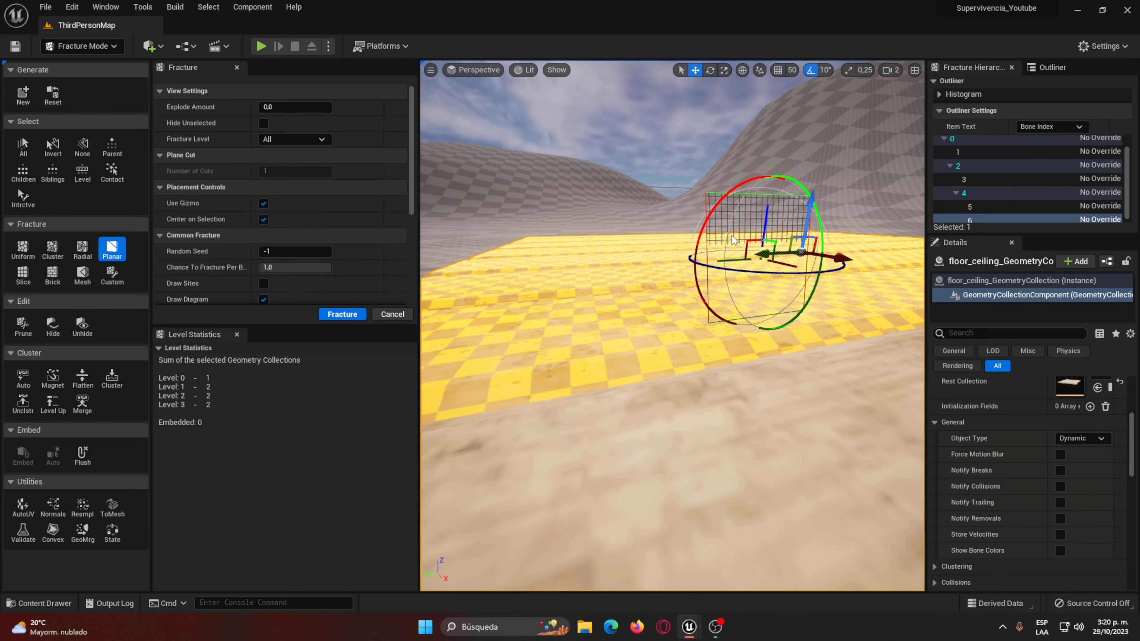
right_click_drag(599, 265, 599, 266)
right_click_drag(798, 287, 573, 372)
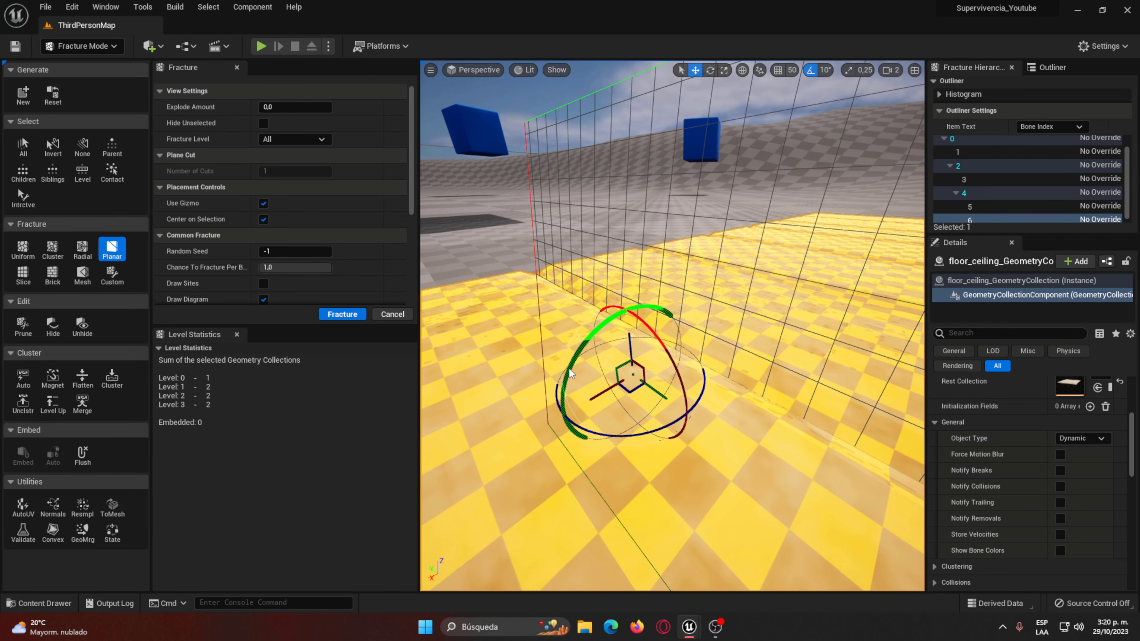
left_click(343, 314)
right_click_drag(673, 323, 725, 324)
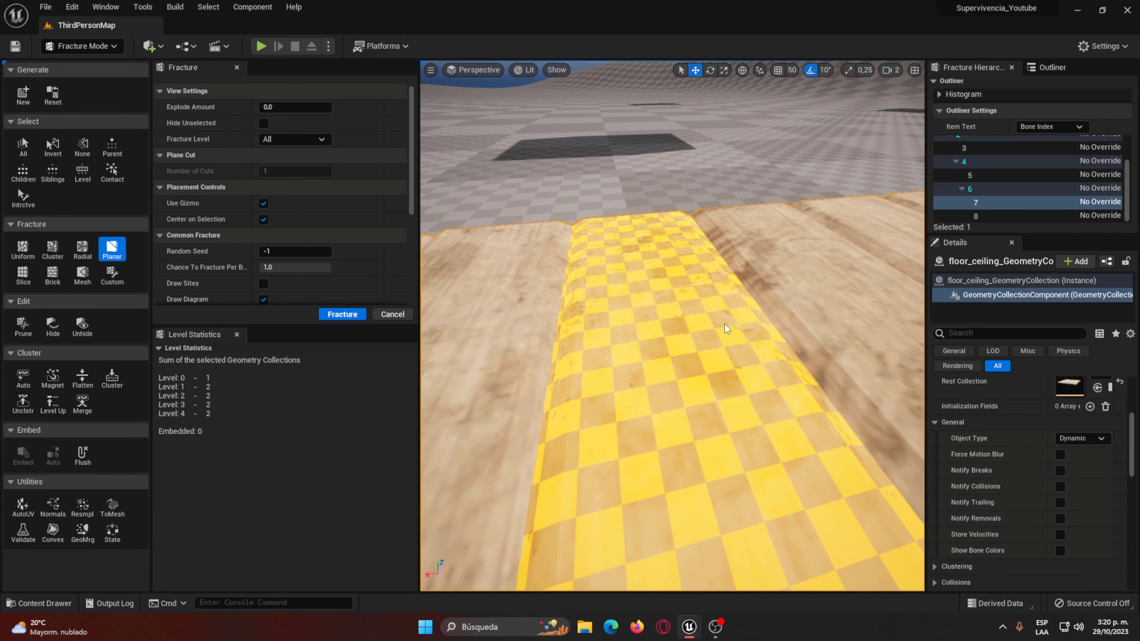
right_click_drag(777, 289, 776, 289)
right_click_drag(693, 256, 615, 274)
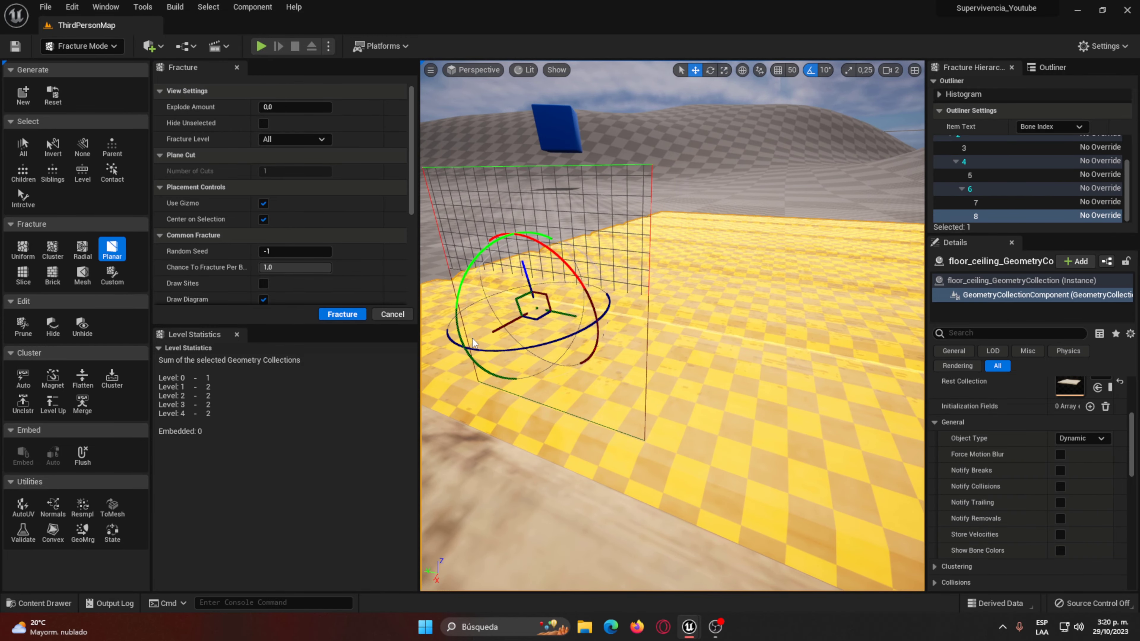
right_click_drag(659, 410, 659, 410)
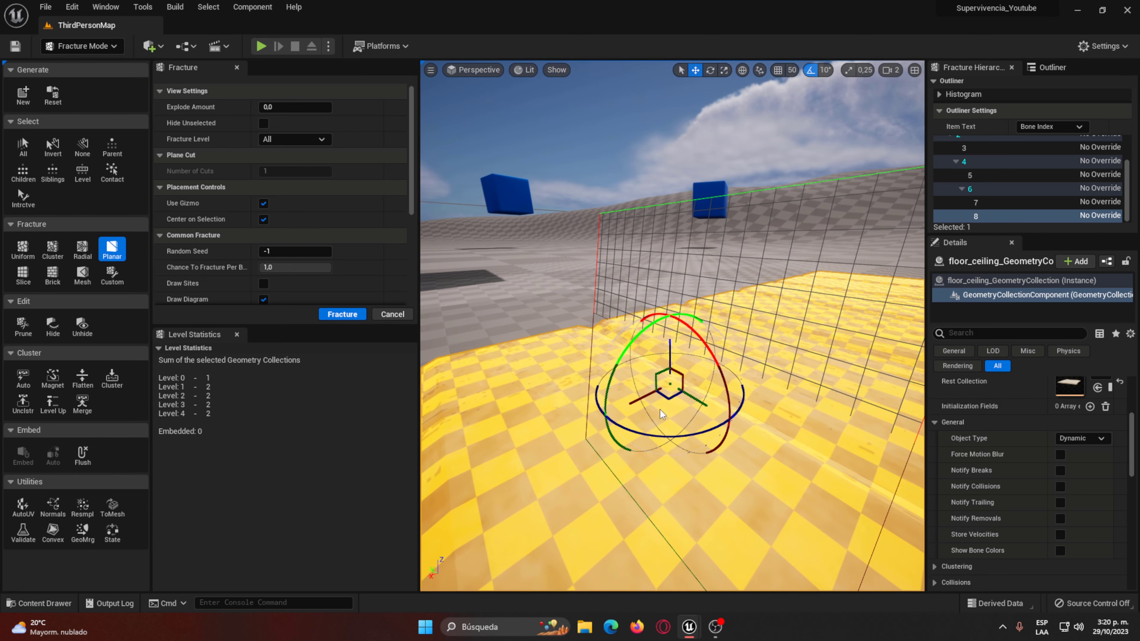
left_click_drag(629, 413, 618, 414)
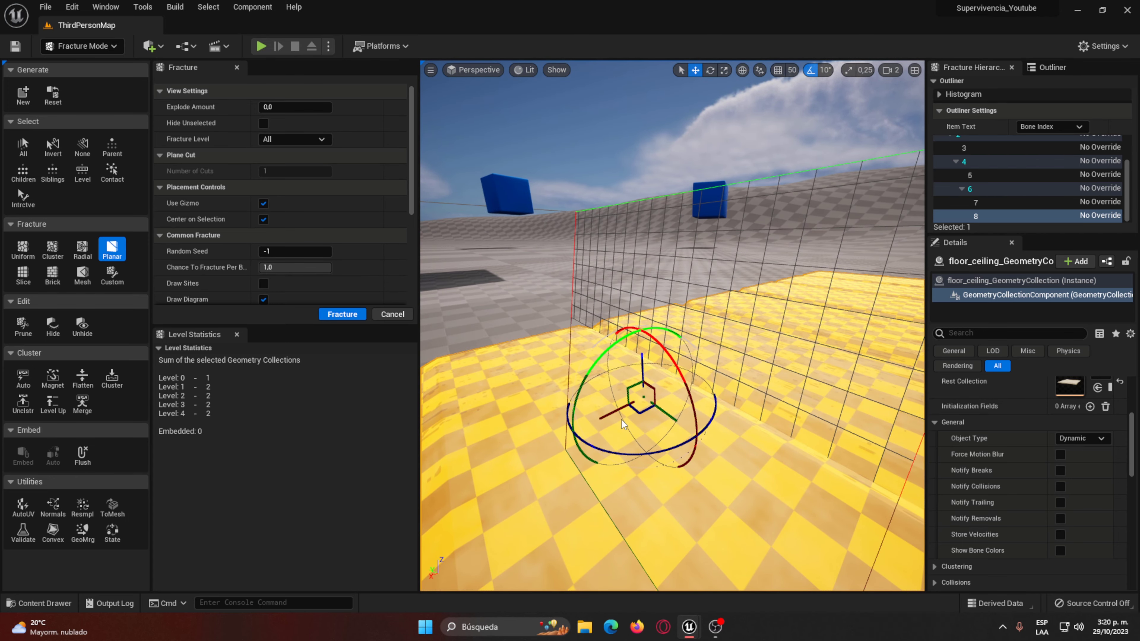
left_click(363, 314)
right_click_drag(654, 307, 653, 307)
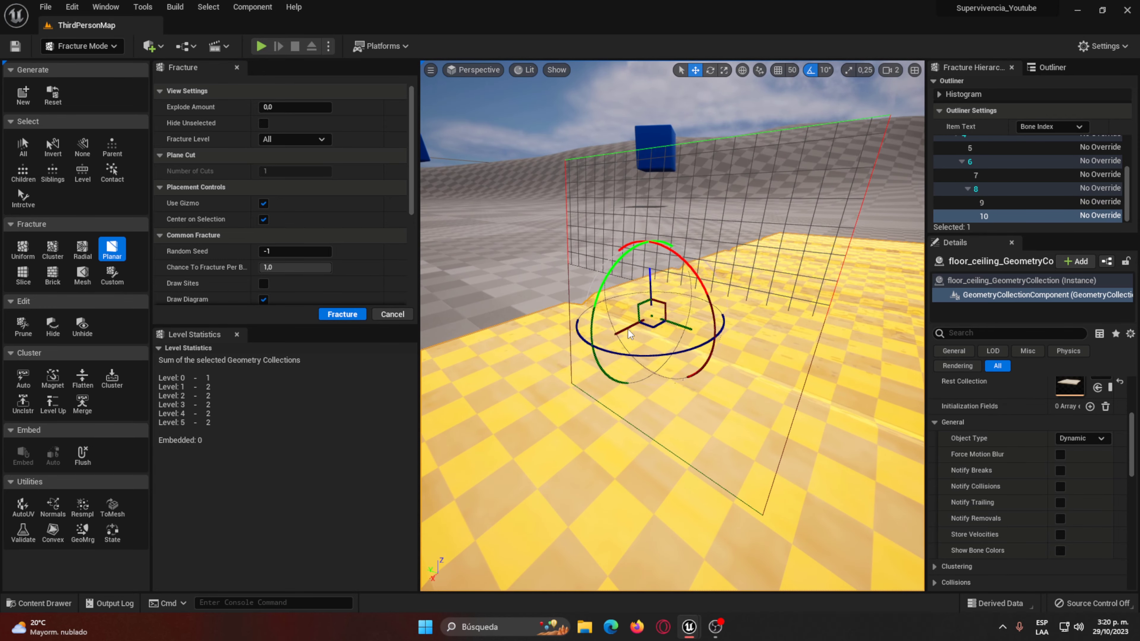
scroll(628, 330, "up", 5)
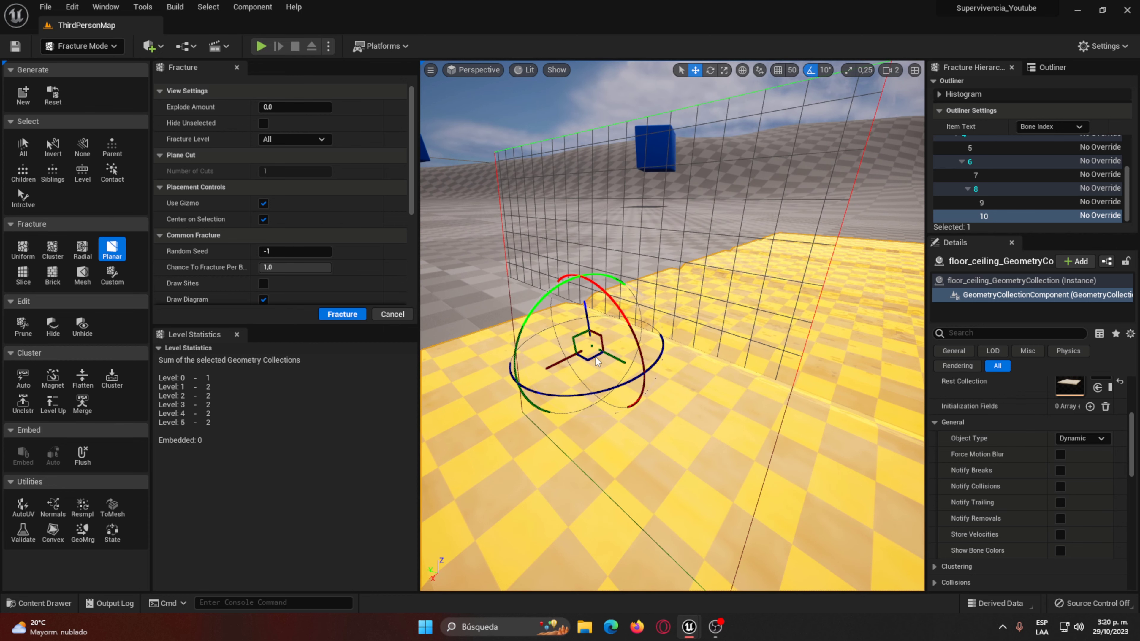
left_click_drag(595, 356, 630, 371)
Step: Make two more planar cuts, rotating the cutting plane to a new orientation
left_click(342, 314)
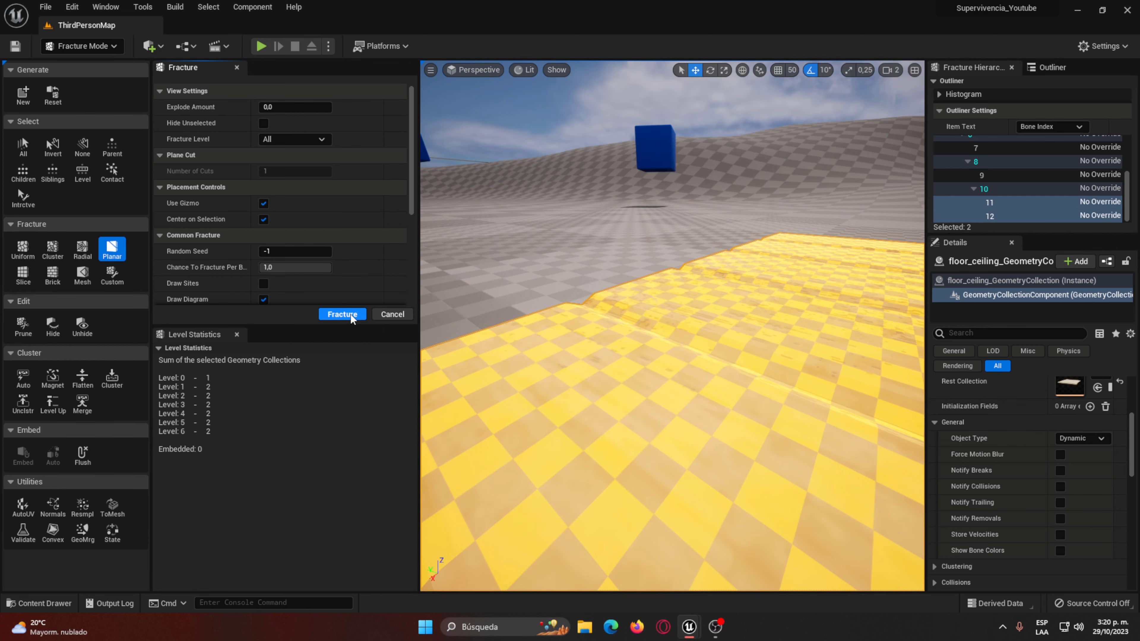
right_click_drag(636, 298, 806, 376)
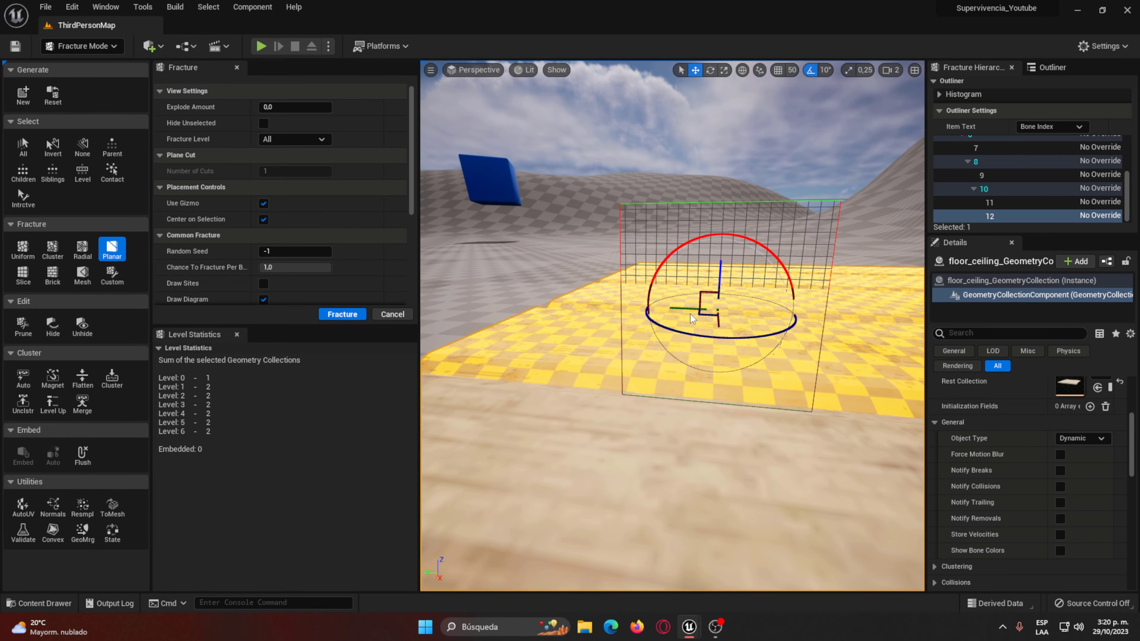
left_click_drag(691, 314, 651, 305)
mouse_move(650, 305)
right_mouse_down()
mouse_move(611, 327)
mouse_move(614, 341)
right_mouse_up()
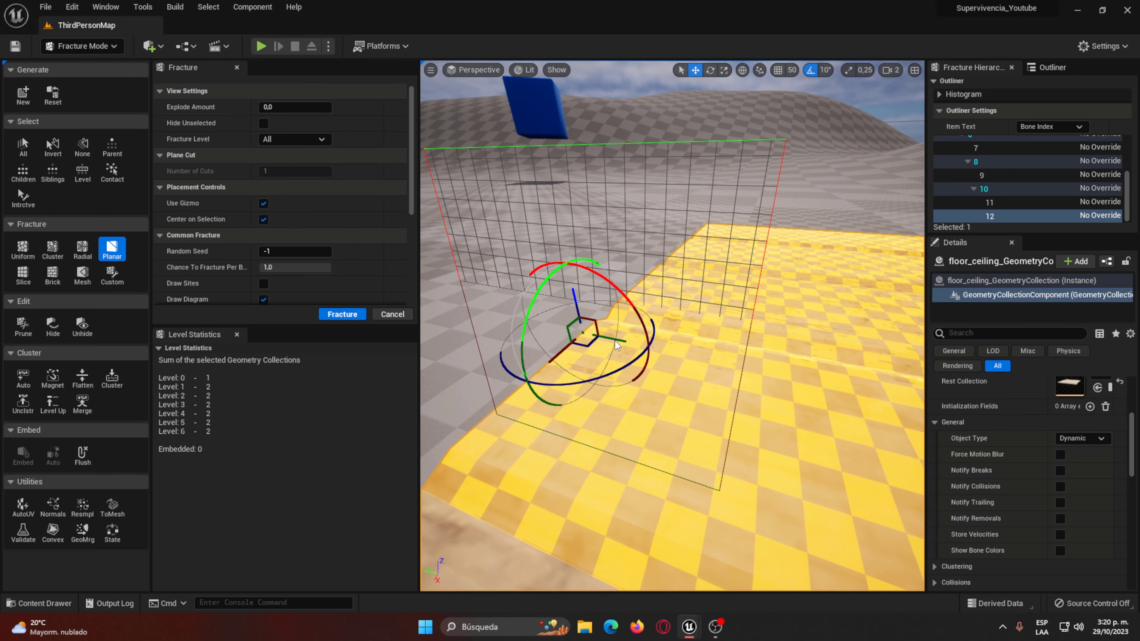
mouse_move(614, 341)
right_mouse_down()
mouse_move(621, 376)
mouse_move(654, 366)
right_mouse_up()
left_click_drag(552, 423, 553, 408)
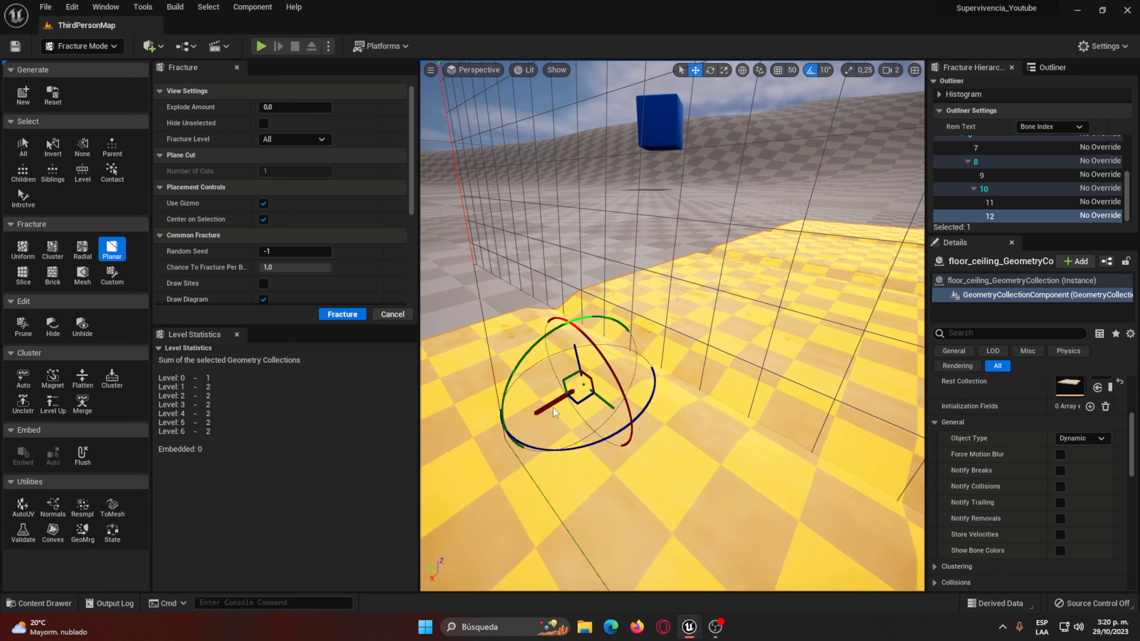
left_click(343, 314)
Step: Select single new pieces and cut one again with a nudged planar plane
left_click(995, 216)
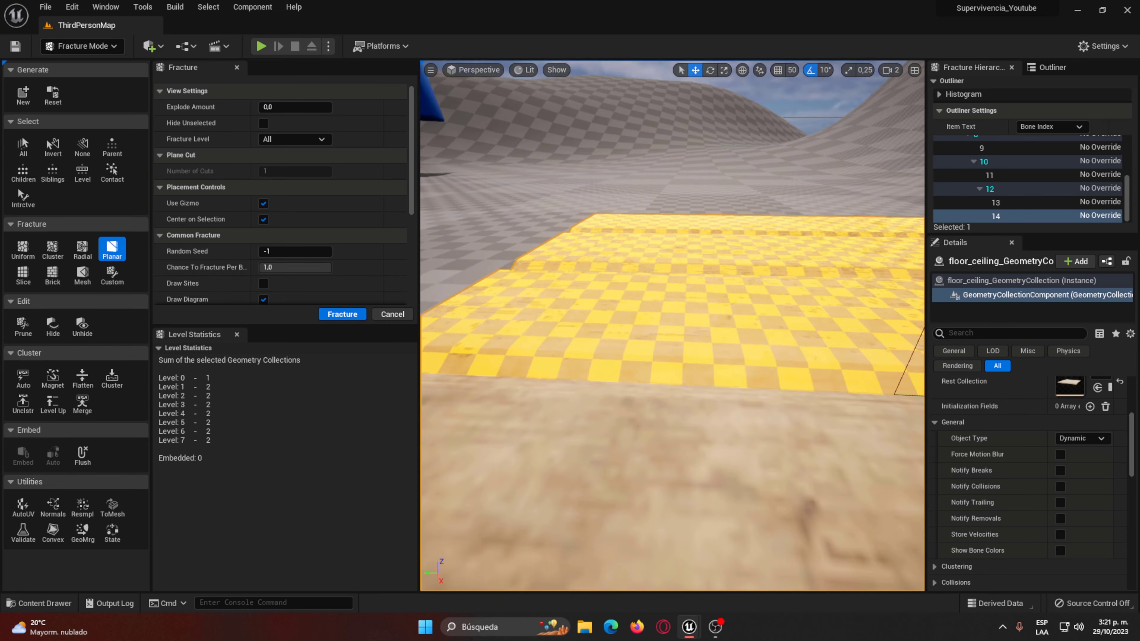
mouse_move(673, 359)
right_mouse_down()
mouse_move(683, 350)
mouse_move(510, 327)
mouse_move(589, 349)
right_mouse_up()
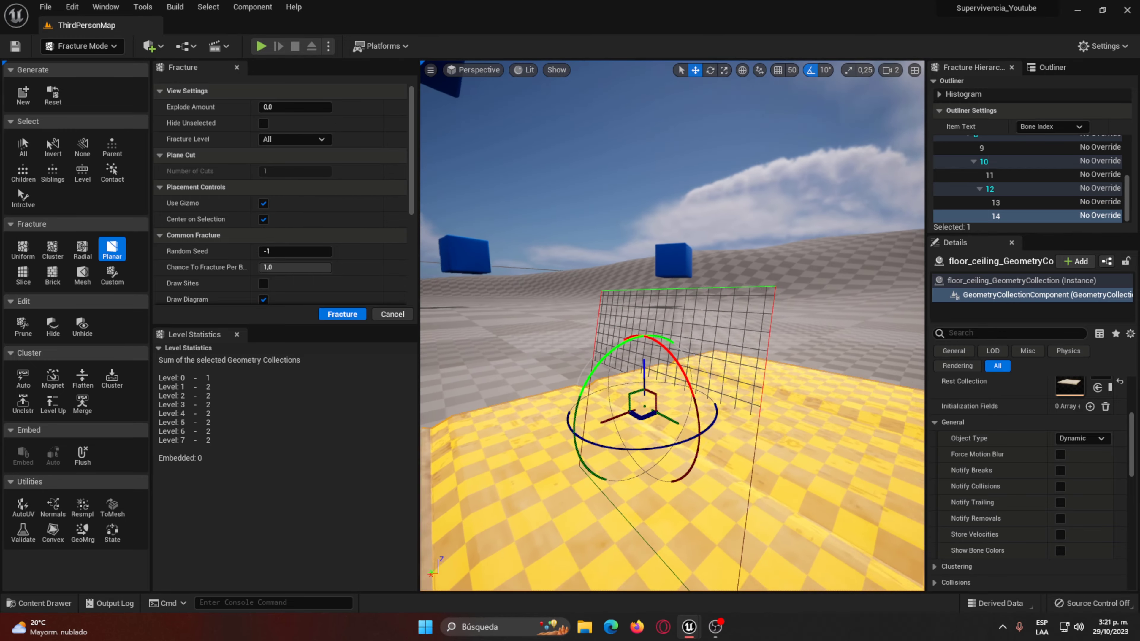
left_click_drag(638, 374, 575, 395)
right_click_drag(575, 395, 593, 386)
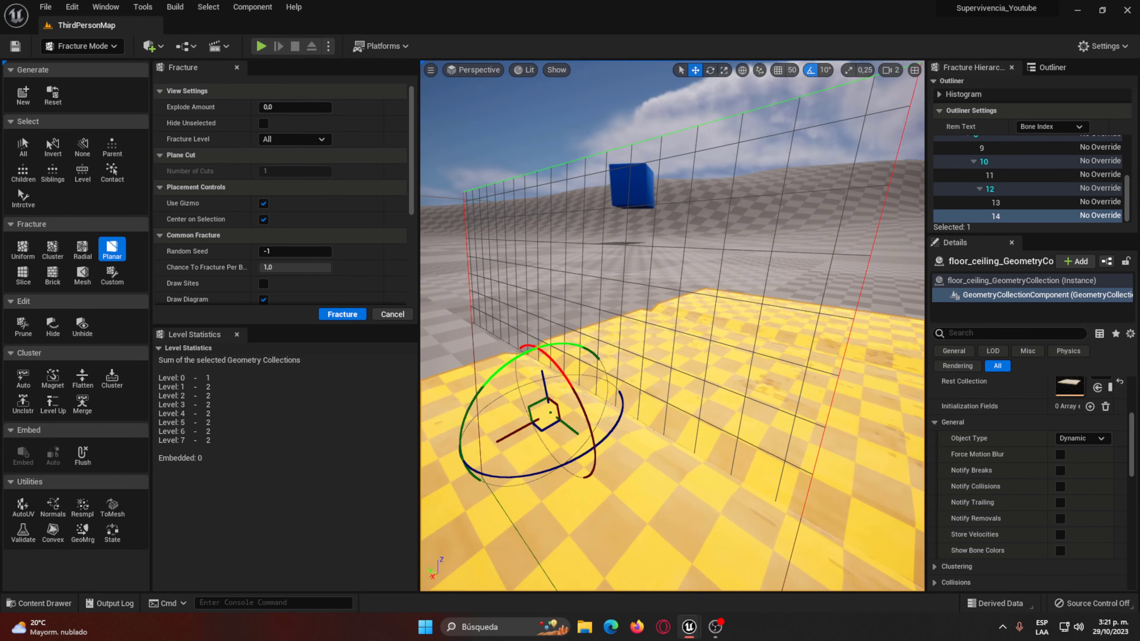
left_click_drag(572, 468, 559, 470)
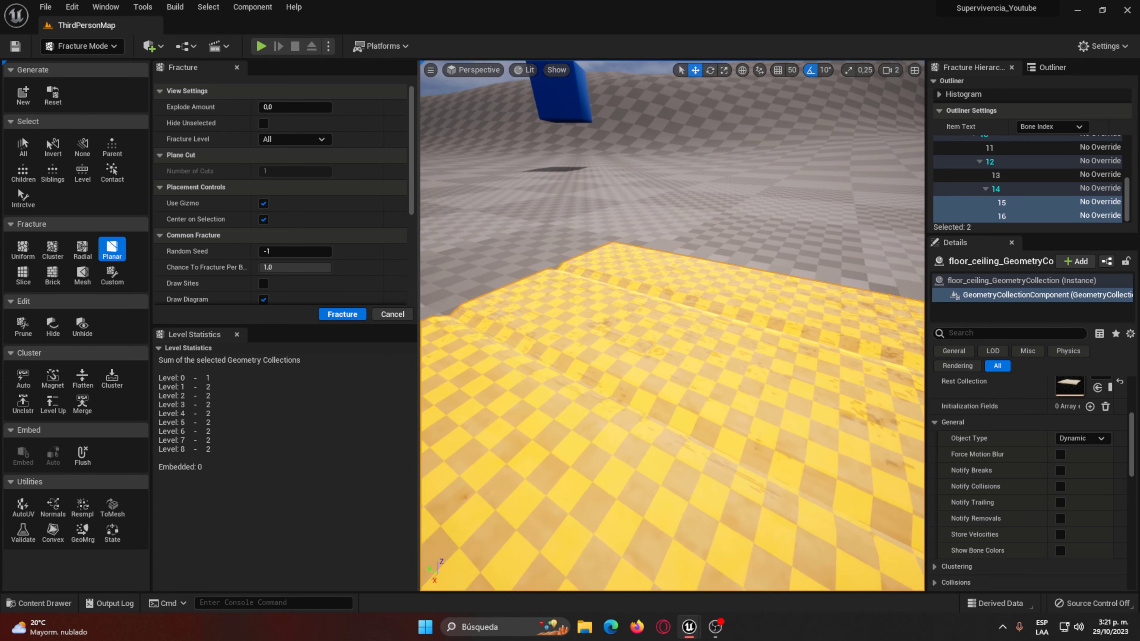
left_click(1002, 216)
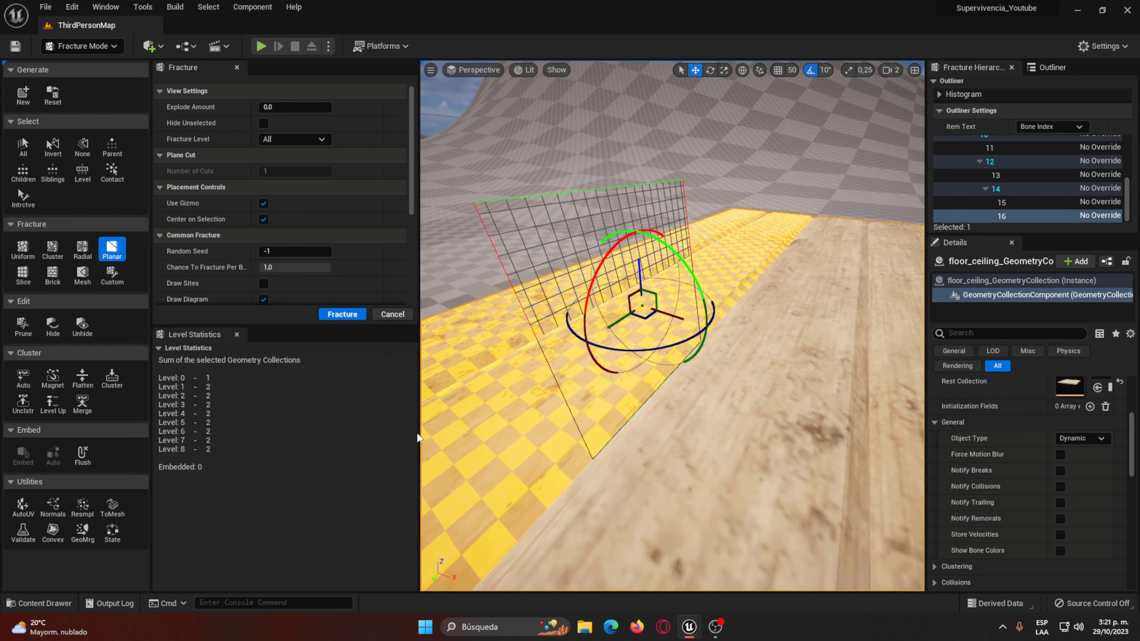
left_click_drag(449, 432, 744, 412)
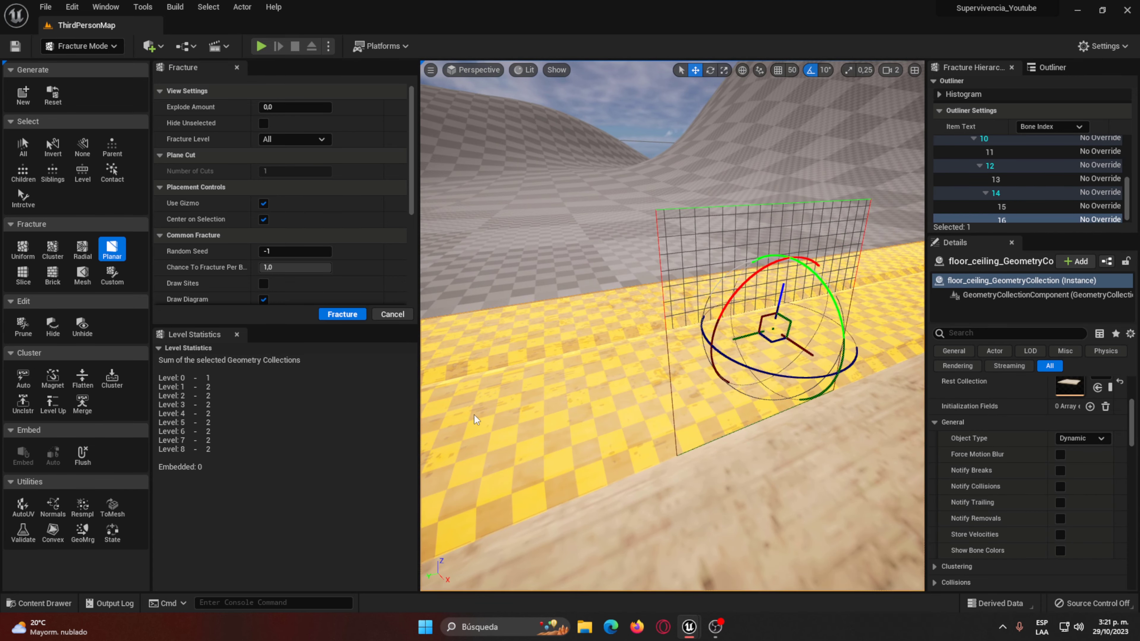
mouse_move(673, 405)
left_mouse_down()
mouse_move(763, 395)
mouse_move(741, 395)
left_mouse_up()
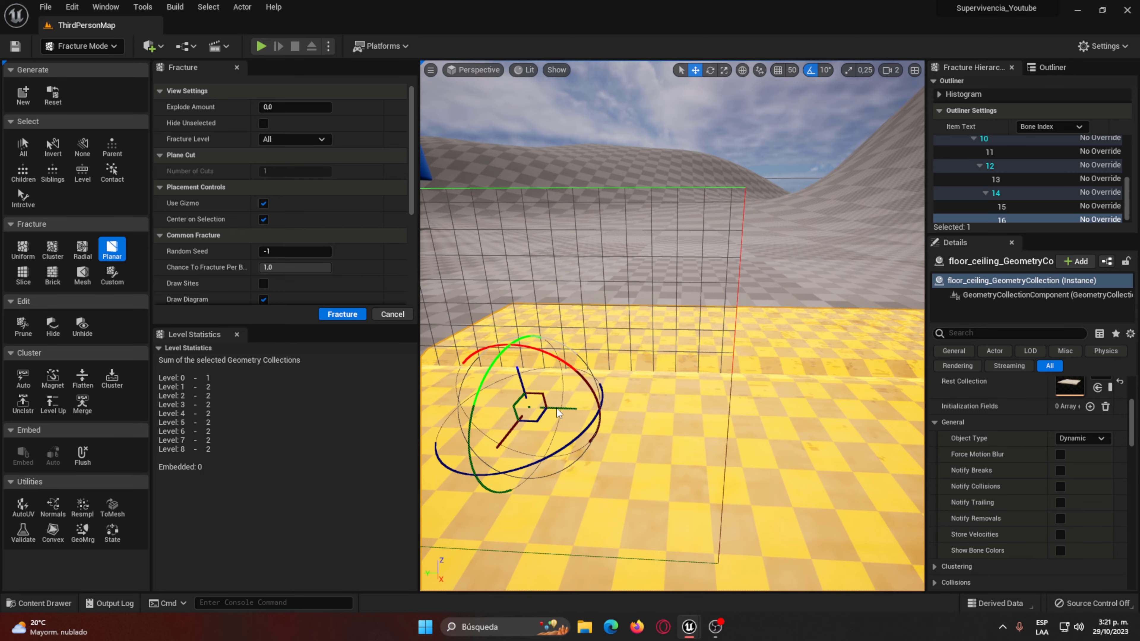
left_click_drag(558, 421, 559, 421)
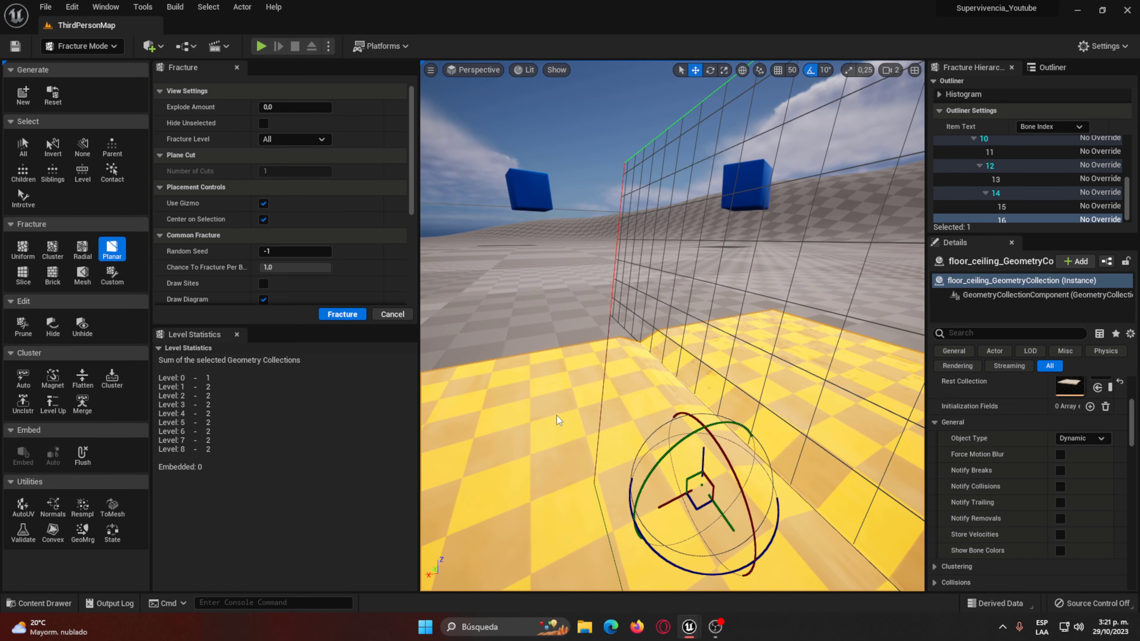
left_click(343, 314)
Step: Preview the sliced floor by raising Explode Amount, then collapse the pieces back together
right_click_drag(629, 315, 628, 404)
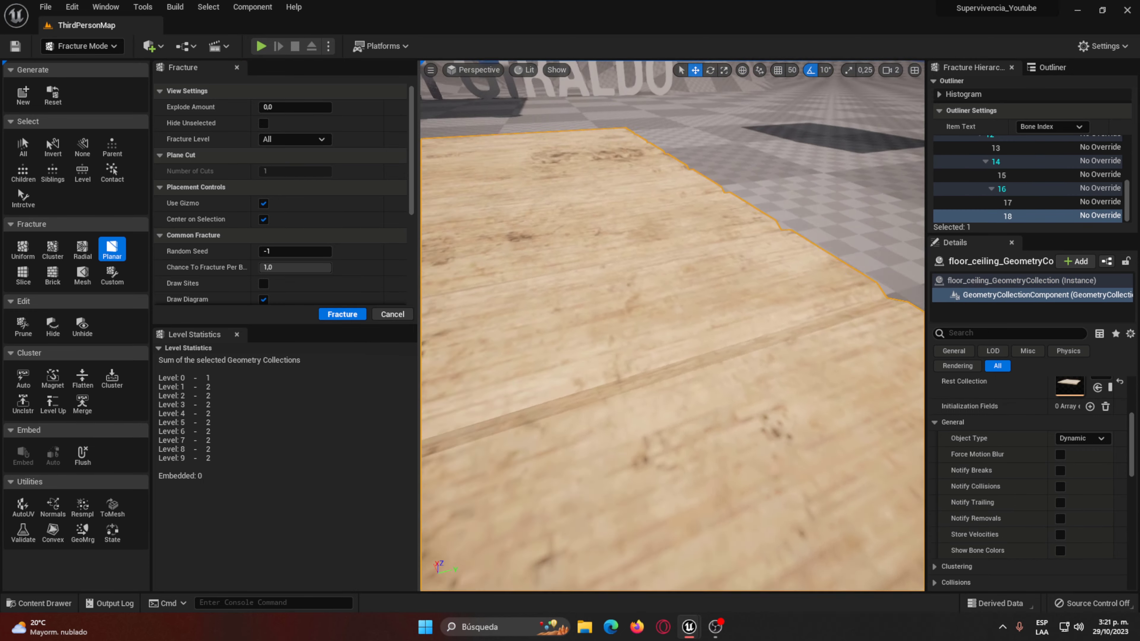
right_click_drag(673, 359, 674, 314)
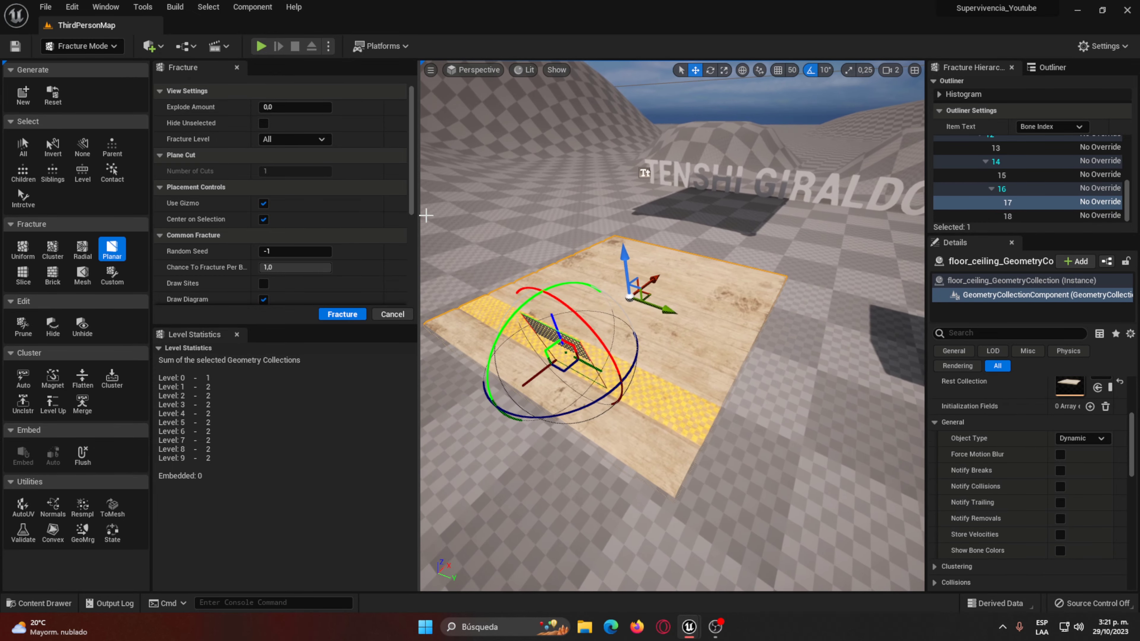
left_click_drag(281, 108, 314, 108)
right_click_drag(674, 359, 651, 328)
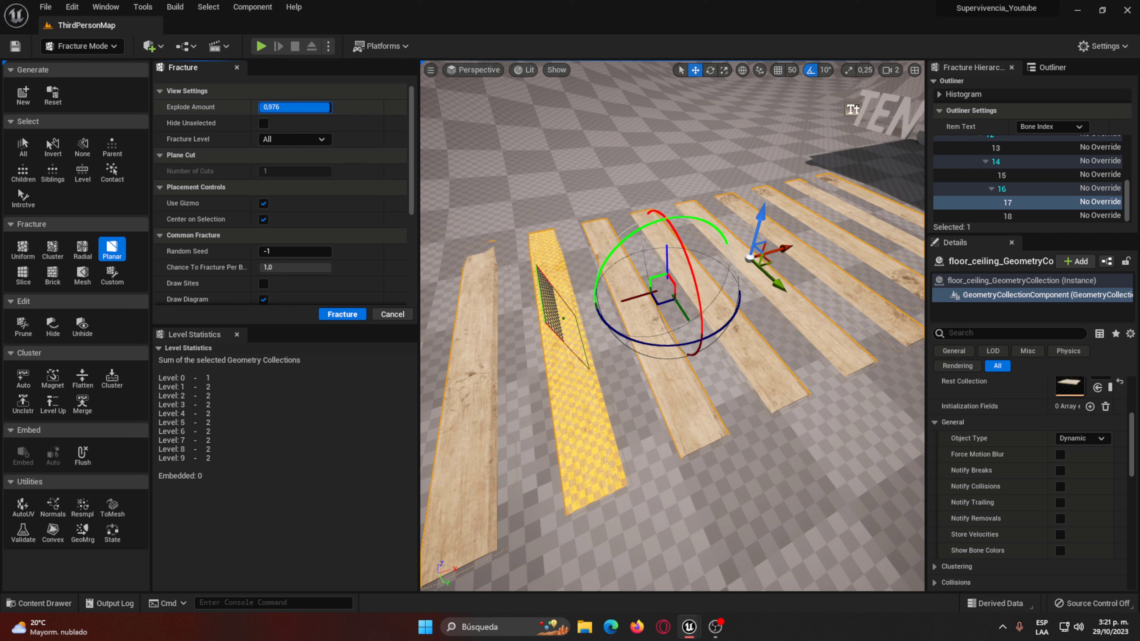
left_click_drag(314, 107, 265, 107)
Step: Select all the planks and shatter them with a Uniform 20-site Voronoi fracture
left_click(699, 401, "ctrl")
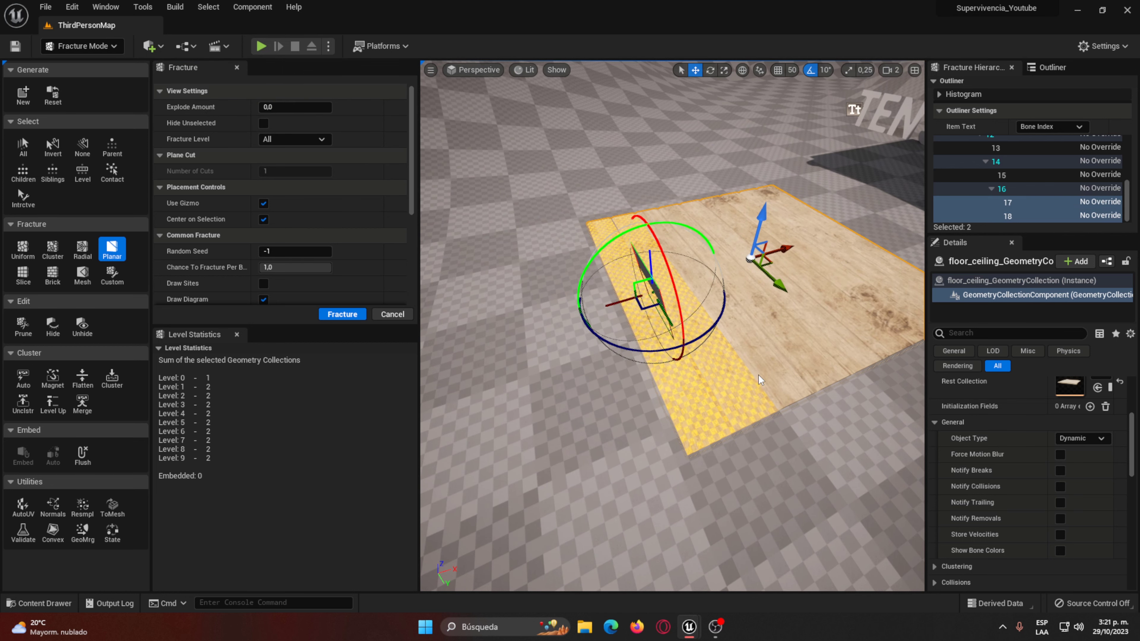
left_click(807, 356, "ctrl")
left_click(834, 341, "ctrl")
left_click(869, 305, "ctrl")
left_click(881, 283, "ctrl")
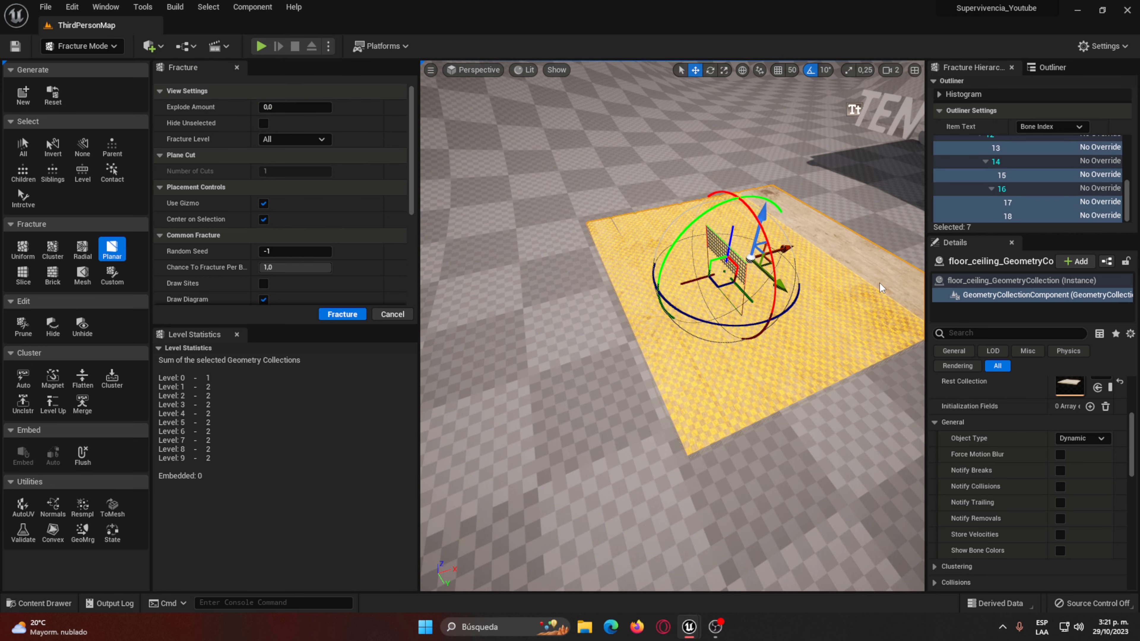
left_click(883, 280, "ctrl")
left_click(23, 248)
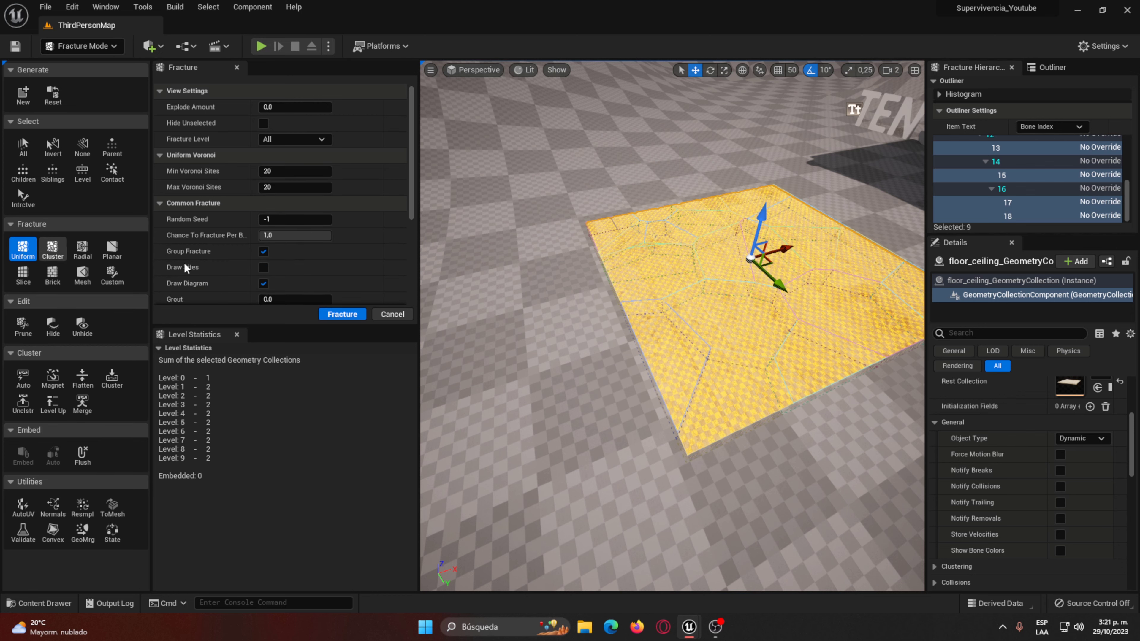
left_click(342, 313)
Step: Explode the shattered floor to inspect its Voronoi pieces, clear the selection, and switch to Select Mode
left_click(625, 340)
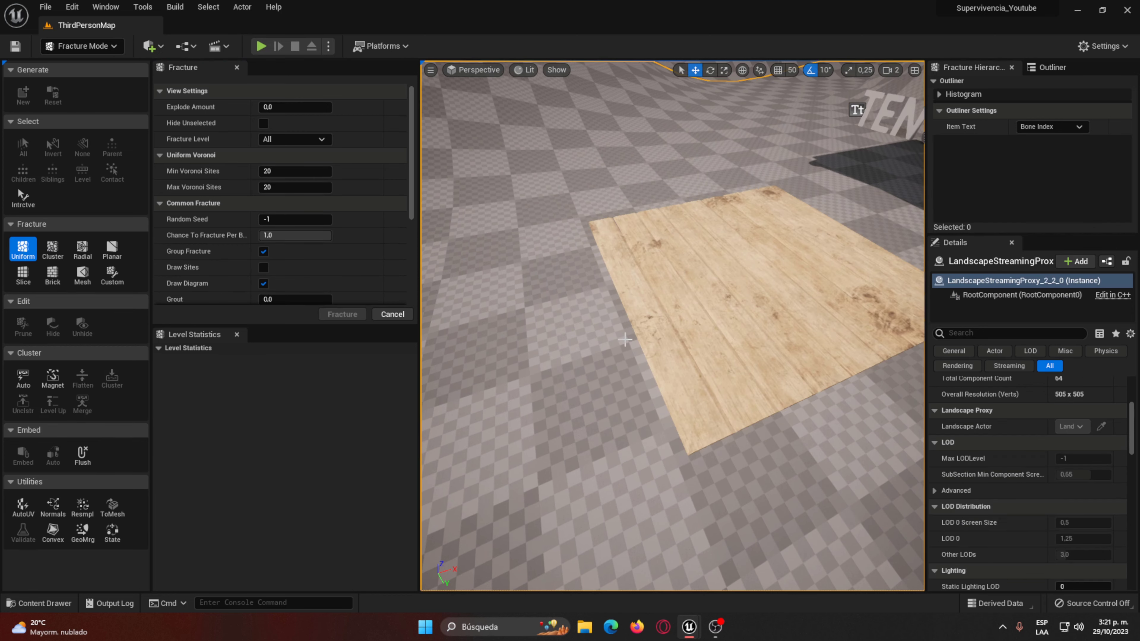
left_click(695, 328)
left_click_drag(288, 107, 321, 107)
right_click_drag(673, 315, 637, 305)
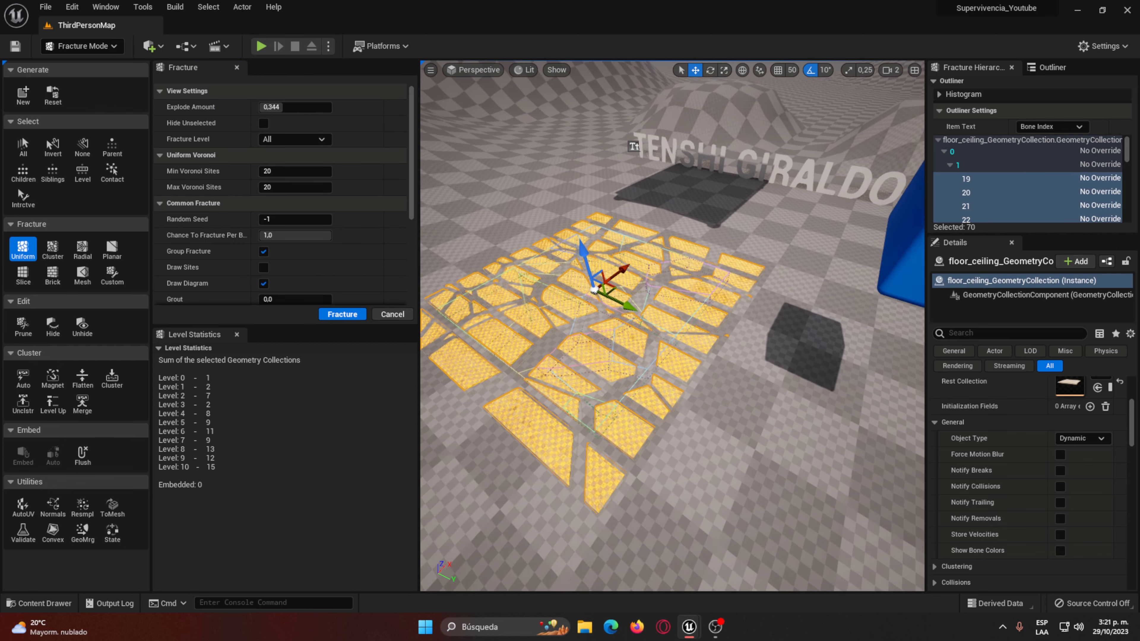
right_click_drag(557, 197, 557, 190)
left_click(701, 221)
right_click_drag(701, 221, 700, 171)
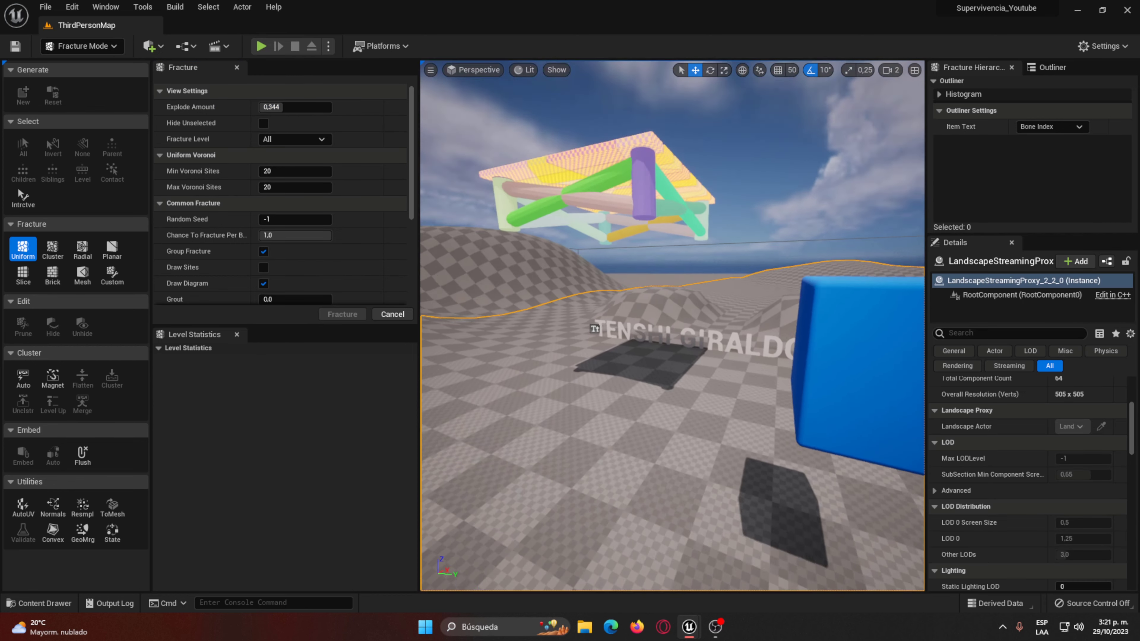
left_click(610, 190)
right_click_drag(611, 191, 610, 203)
left_click(610, 203)
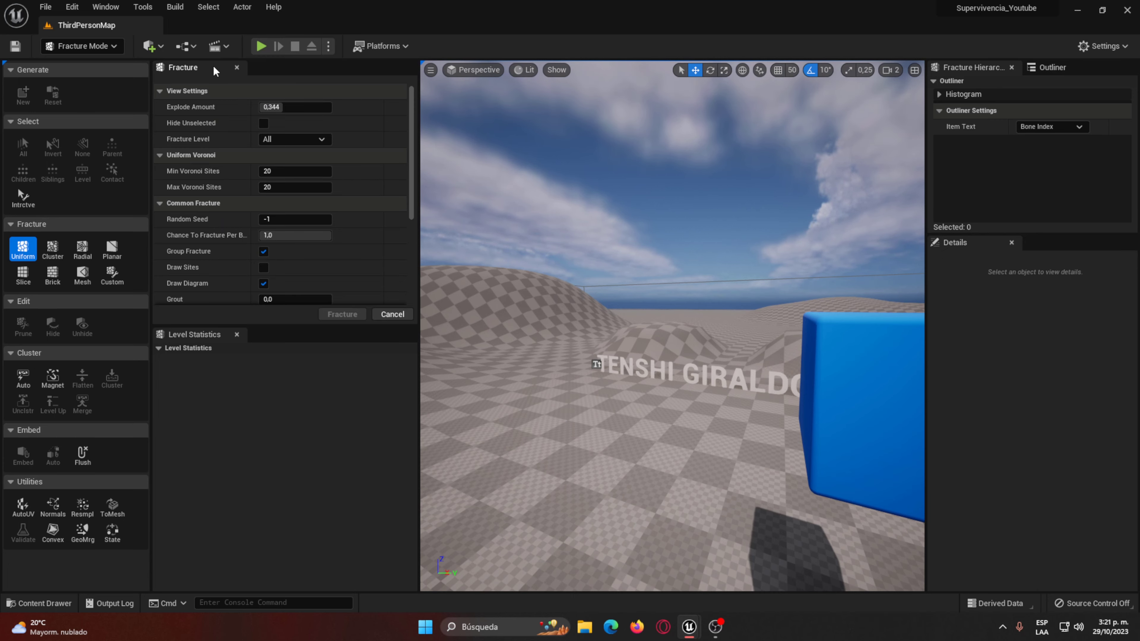
left_click(82, 46)
left_click(81, 65)
Step: Place a foundation_extention piece from the Build folder onto the ground and frame it
right_click_drag(621, 280, 621, 270)
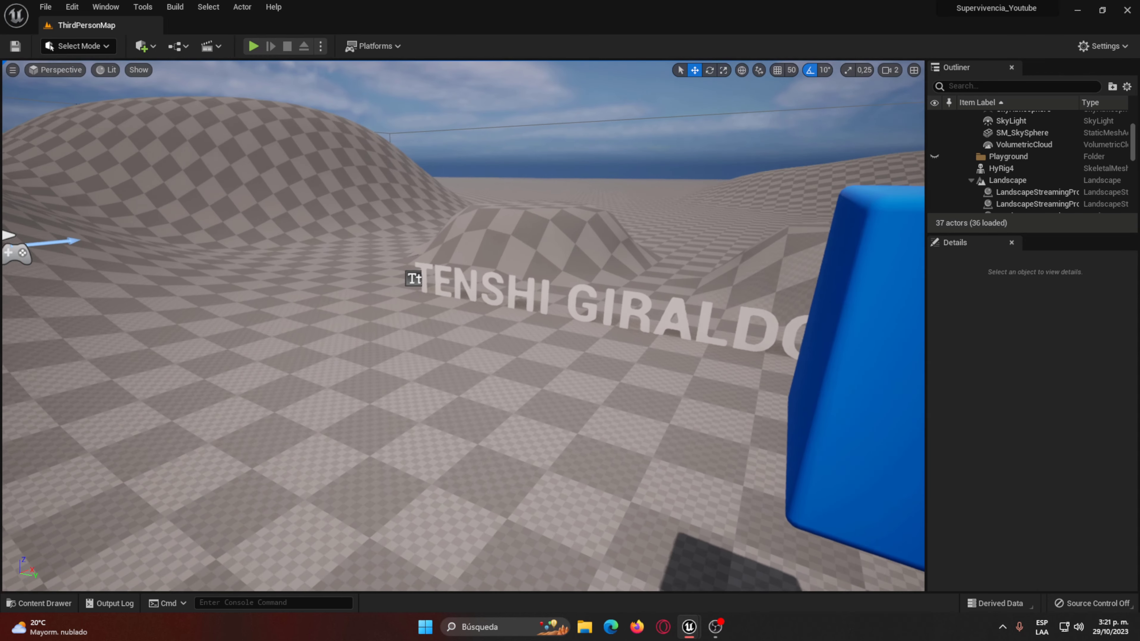
key("ctrl+space")
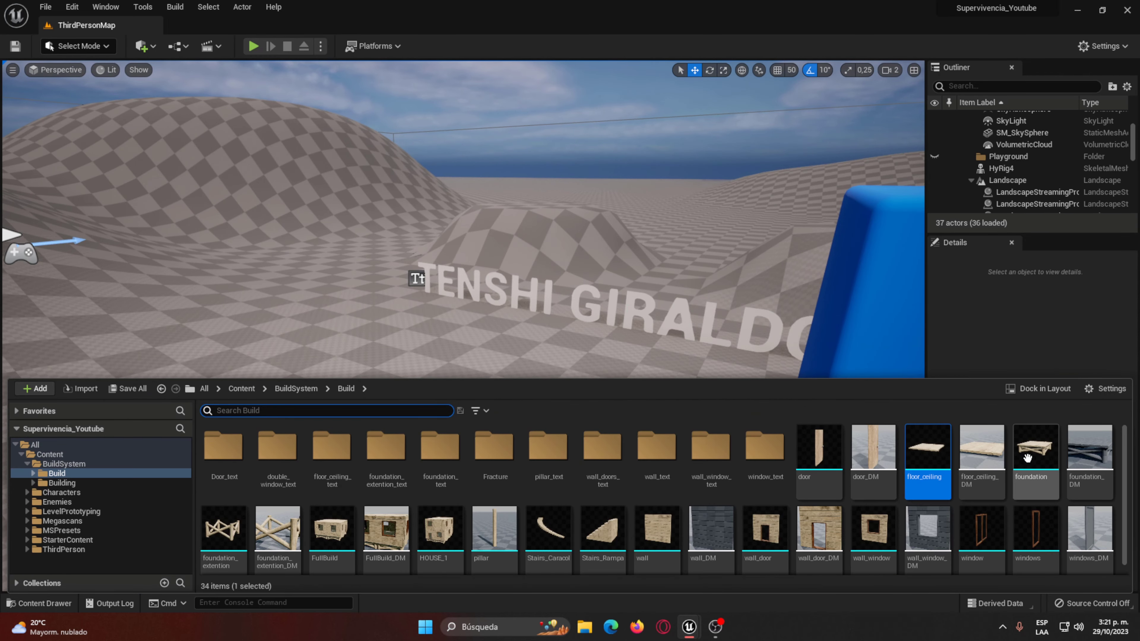
left_click_drag(223, 530, 382, 355)
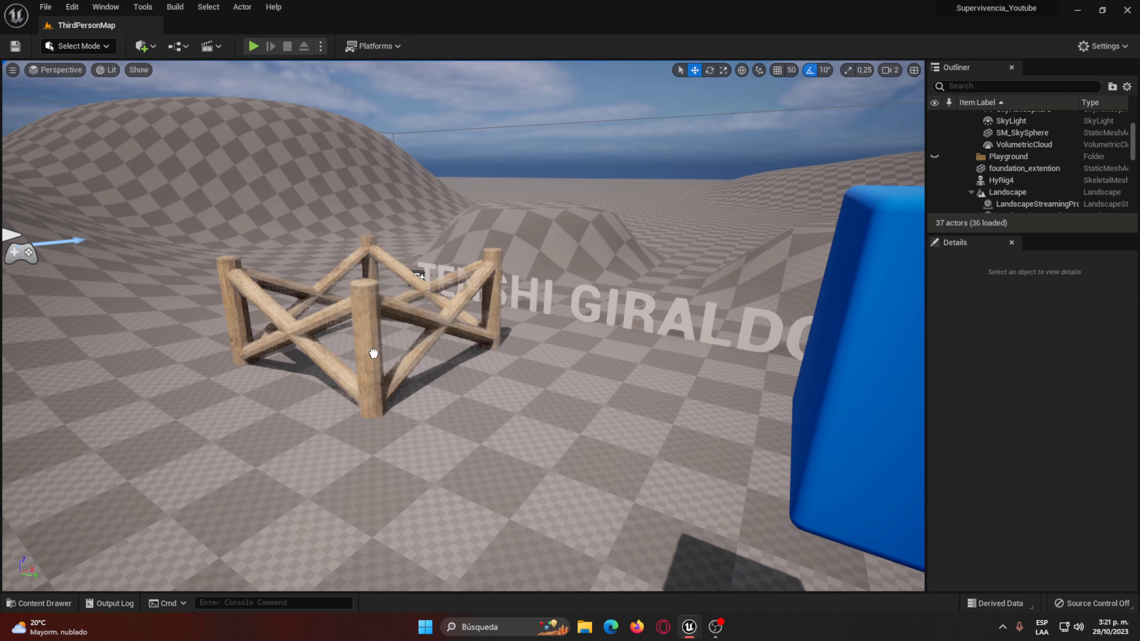
key("f")
Step: In Fracture Mode, make foundation_extention a geometry collection and fracture it with 20 Uniform sites
left_click(90, 45)
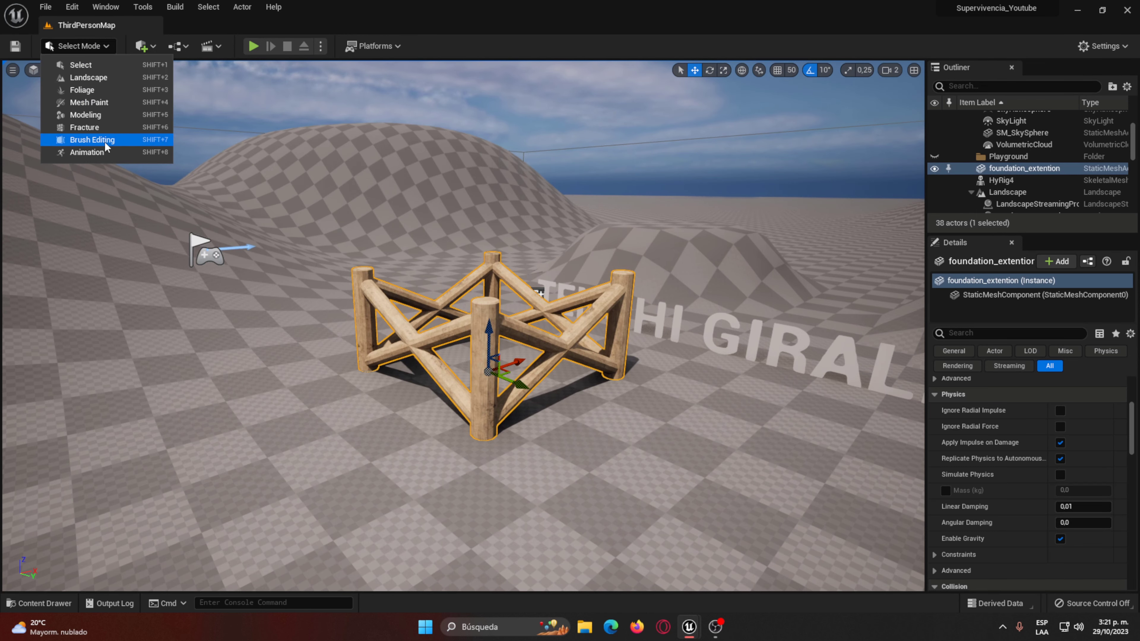
left_click(86, 114)
left_click(80, 48)
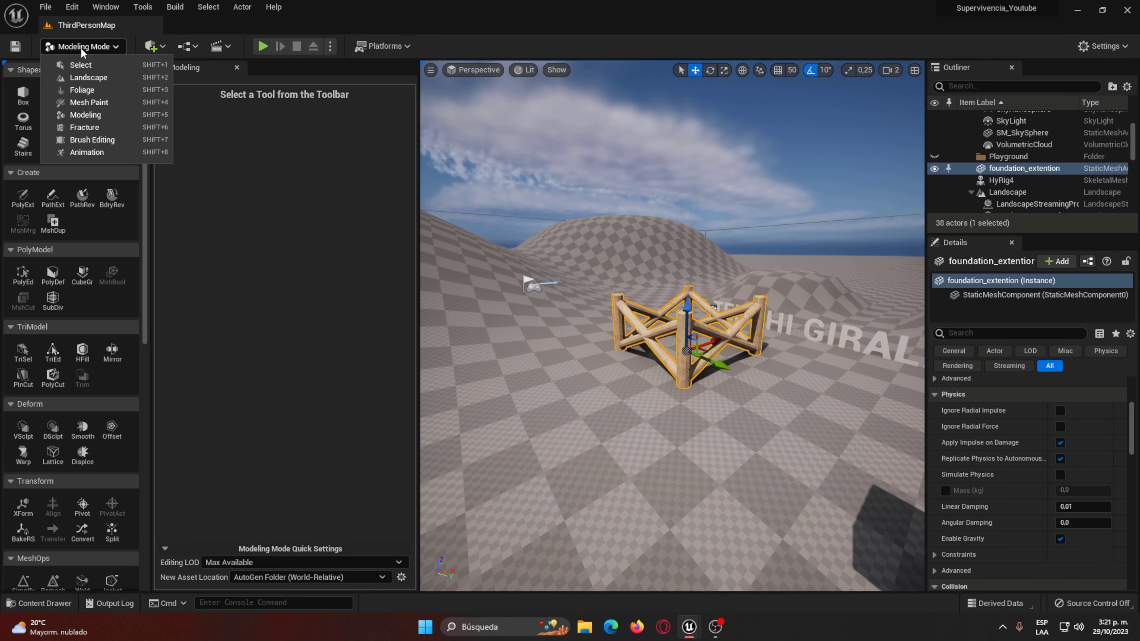
left_click(84, 127)
left_click(22, 94)
left_click(631, 444)
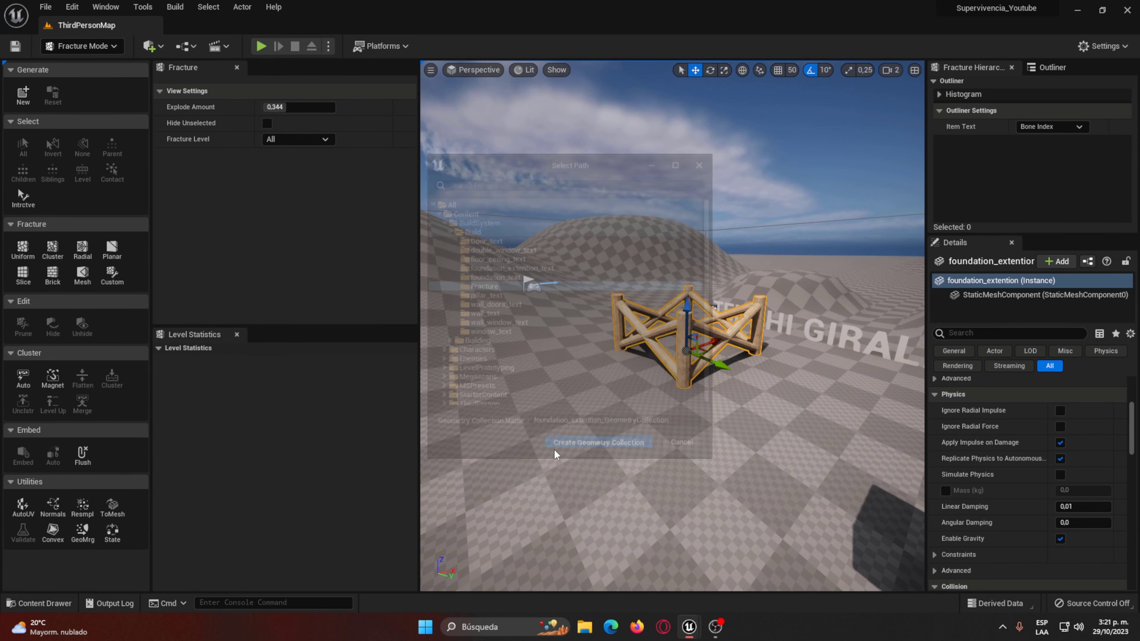
left_click(23, 249)
left_click(353, 313)
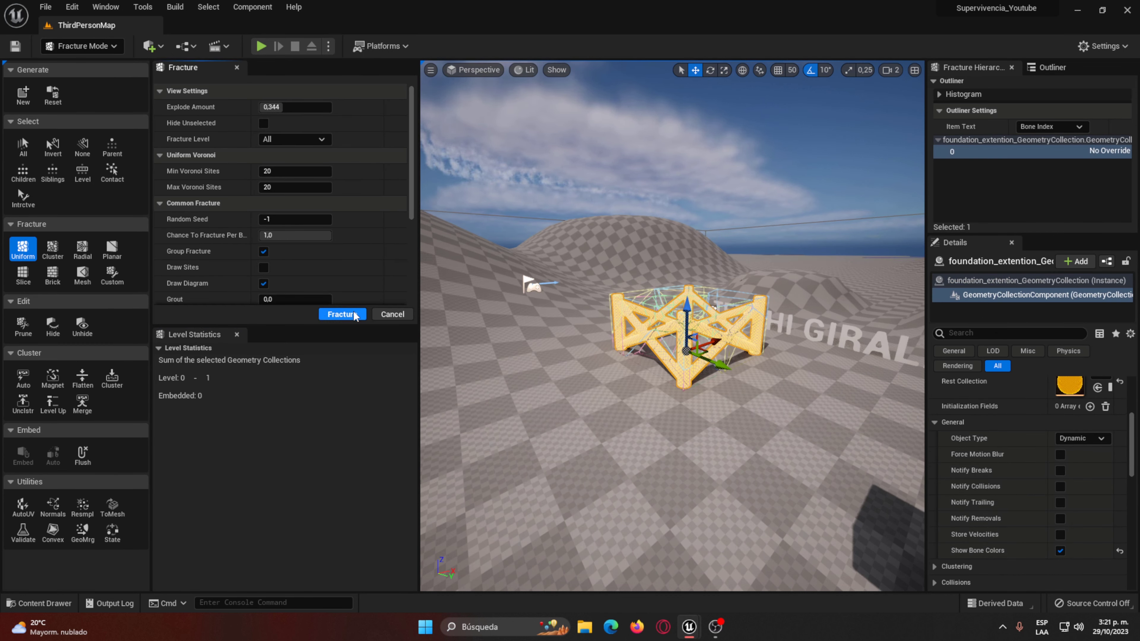
key("ctrl+space")
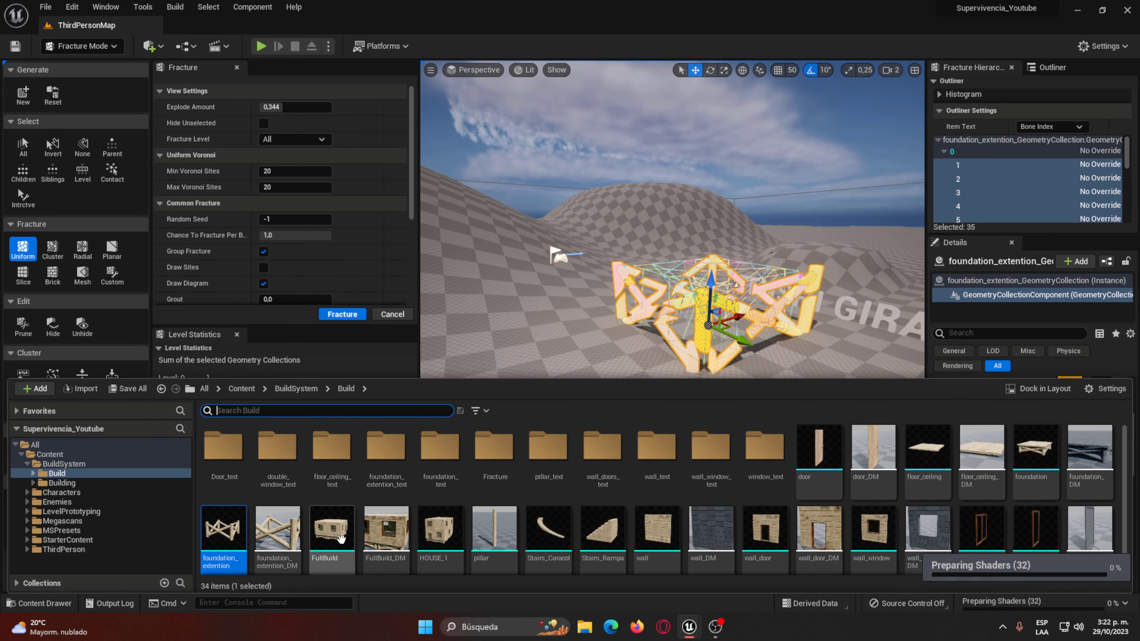
Step: Place the FullBuild house, make it a geometry collection, and fracture it into 67 pieces
left_click_drag(457, 521, 552, 362)
right_click_drag(553, 362, 553, 362)
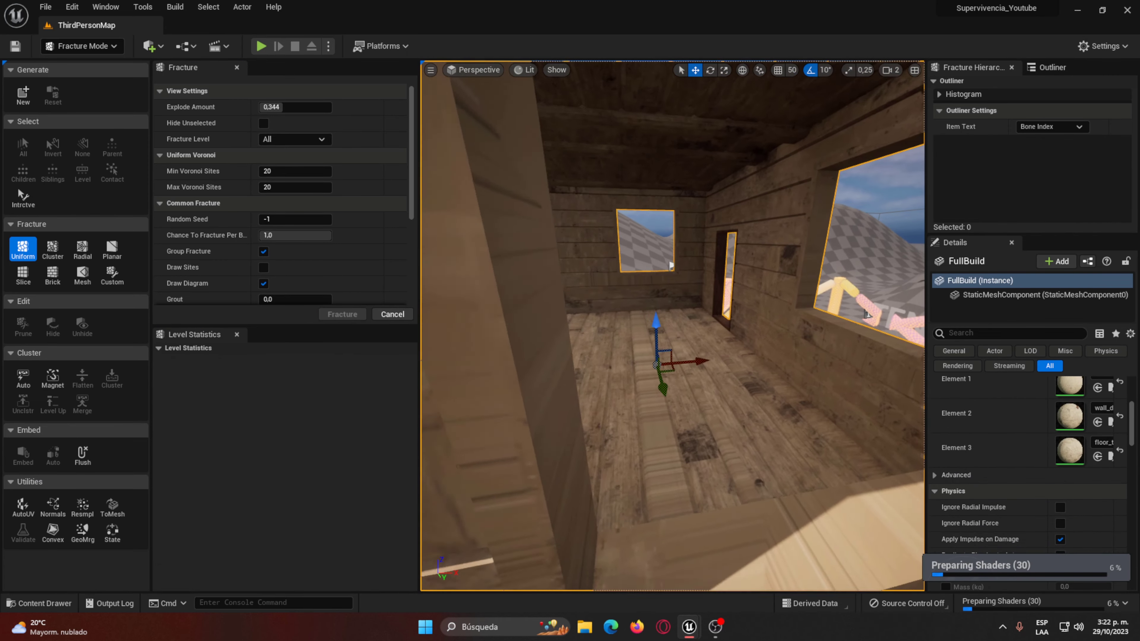
left_click(23, 94)
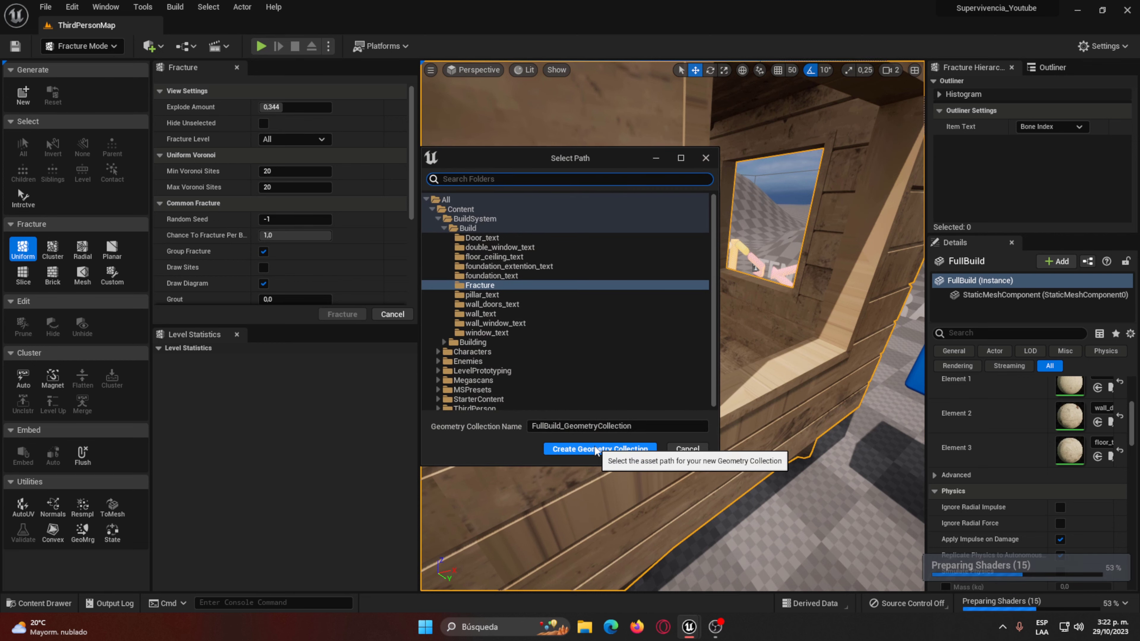
left_click(561, 442)
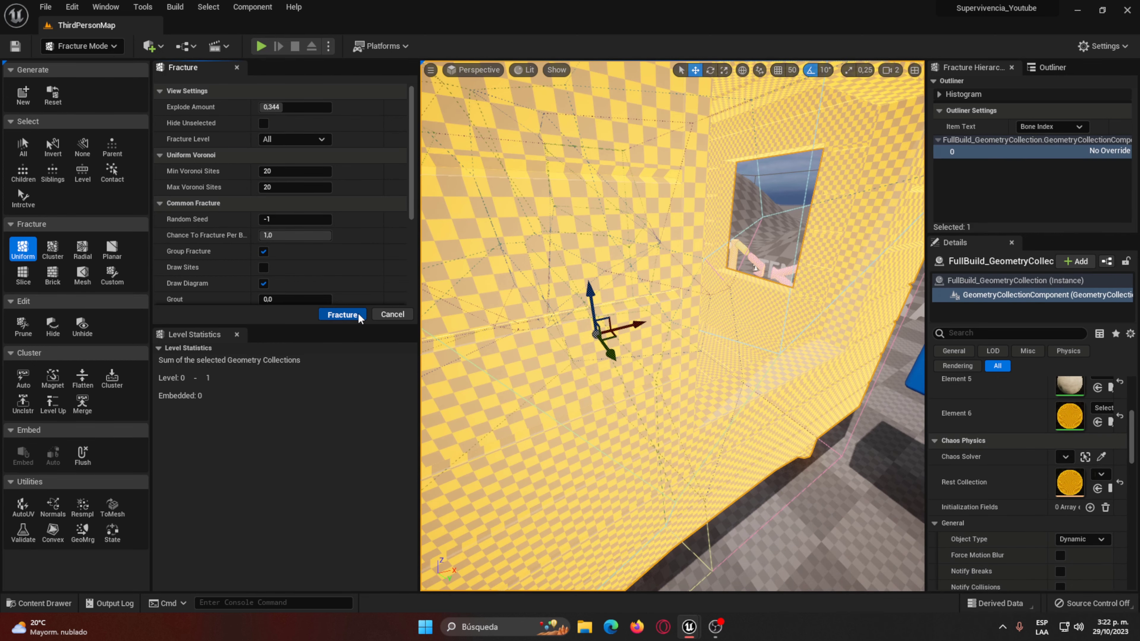
left_click(342, 314)
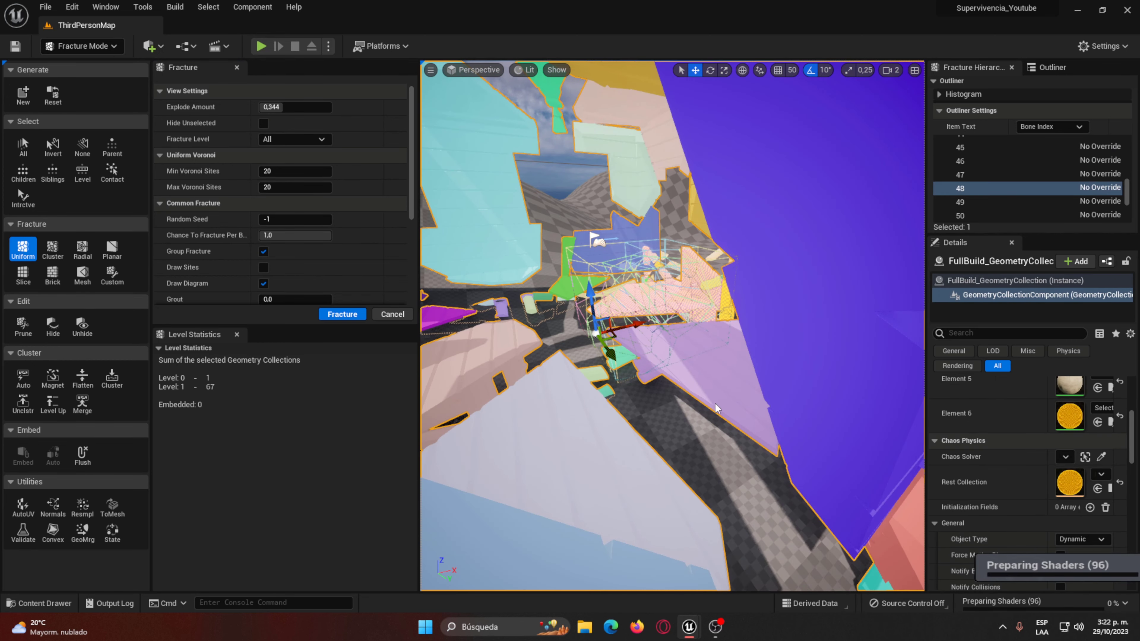
right_click_drag(587, 419, 587, 419)
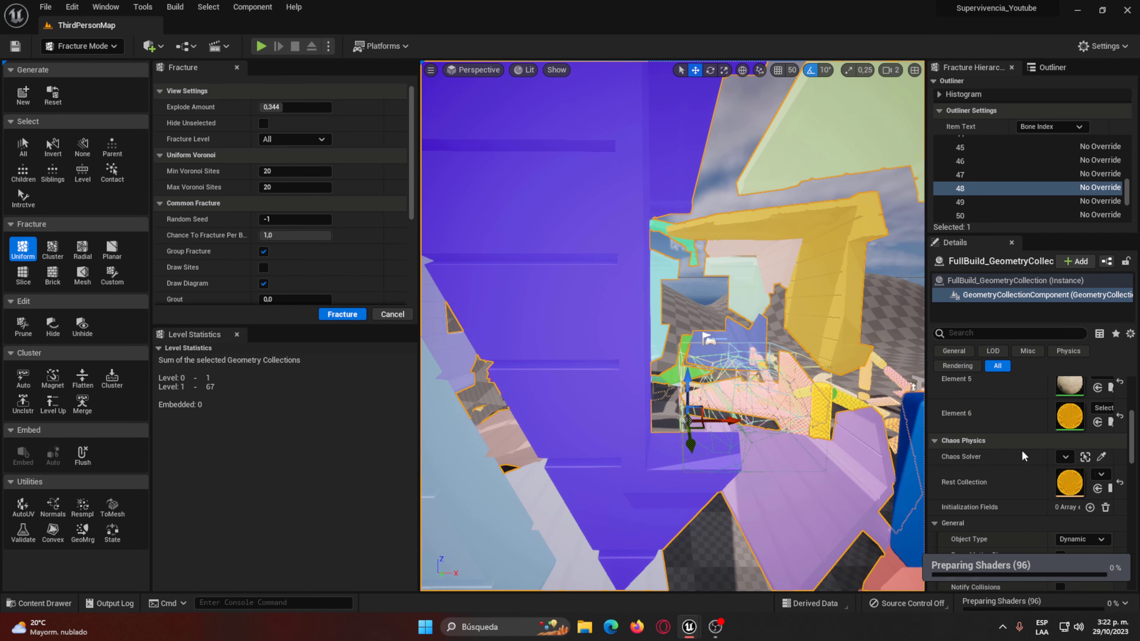
left_click(619, 351)
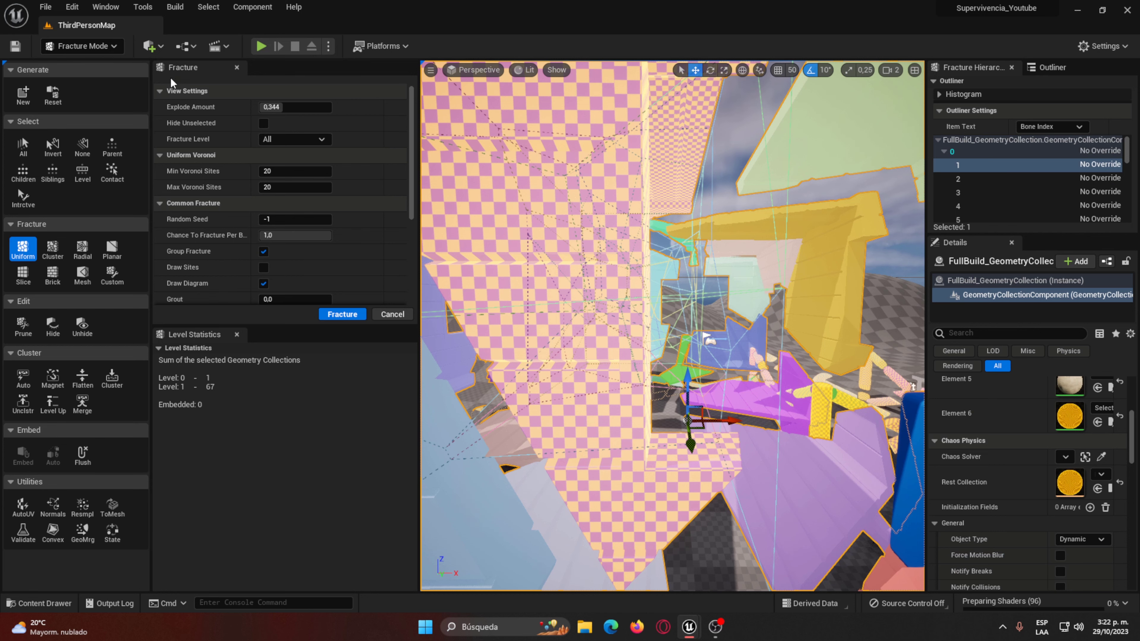
Step: Return to Select Mode and delete the fractured FullBuild and foundation_extention collections
left_click(100, 45)
left_click(192, 105)
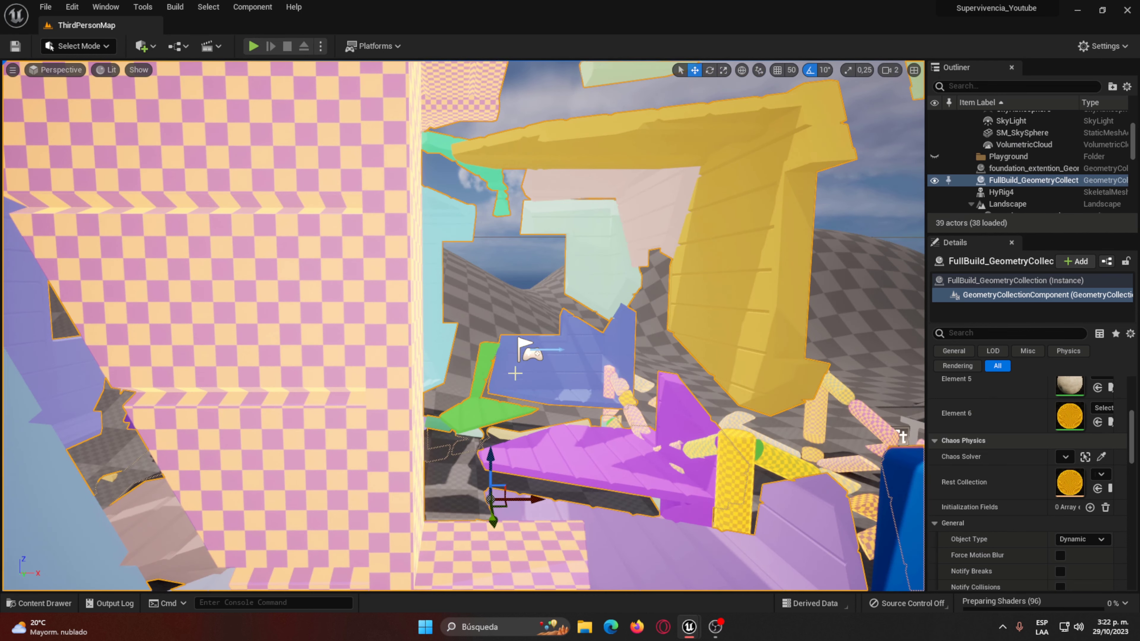
right_click_drag(463, 324, 561, 323)
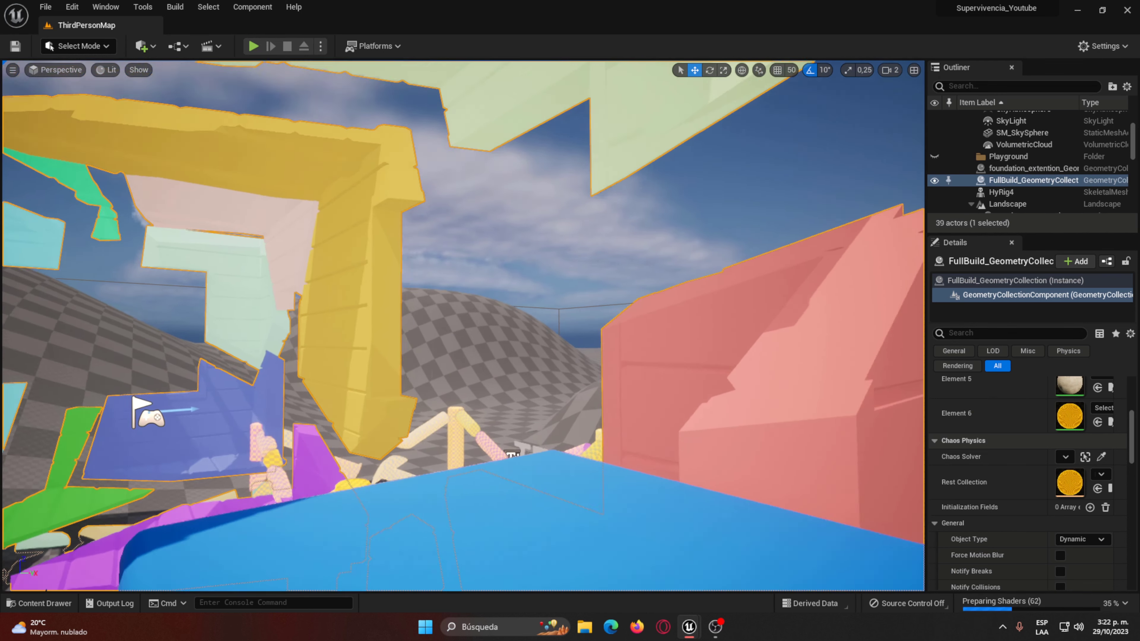
right_click_drag(462, 323, 469, 321)
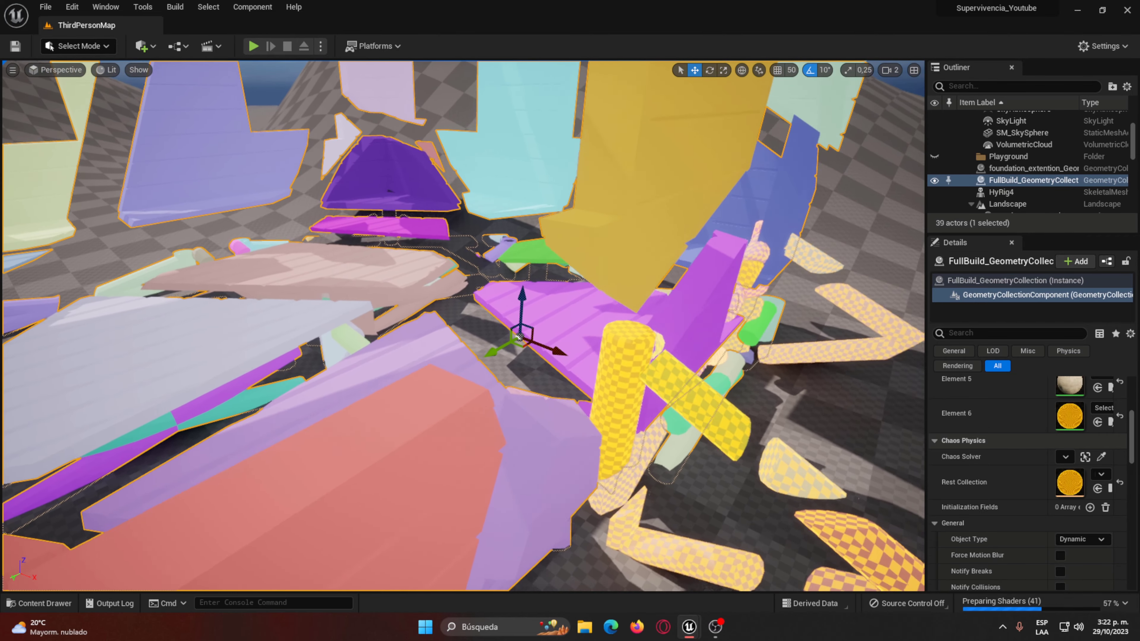
right_click_drag(552, 393, 557, 390)
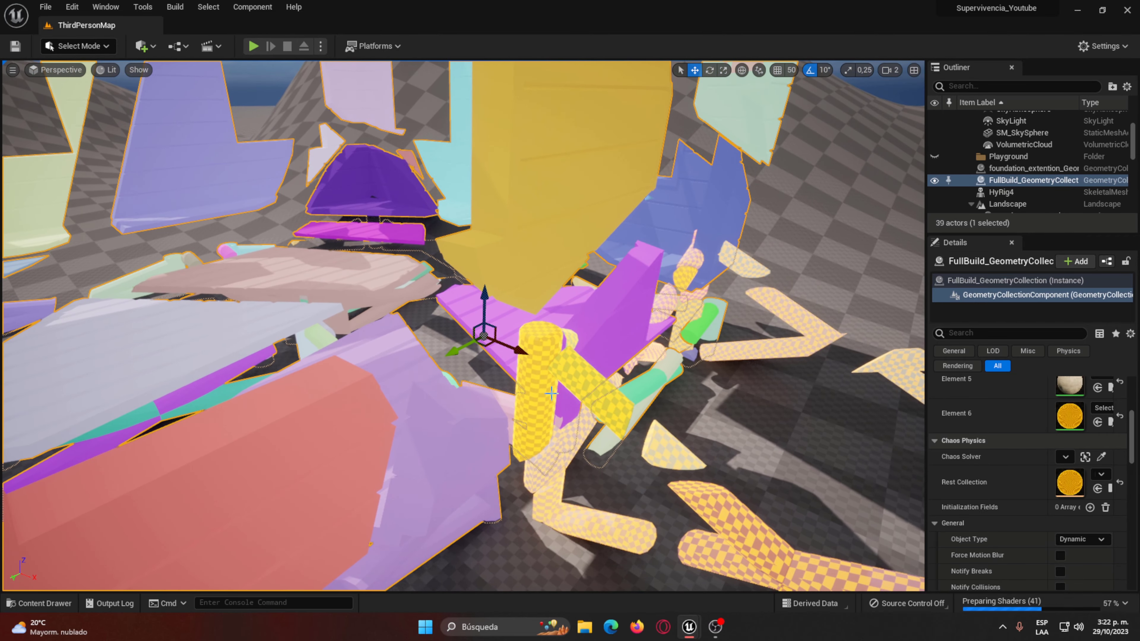
left_click(572, 432)
left_click(611, 440)
key("Delete")
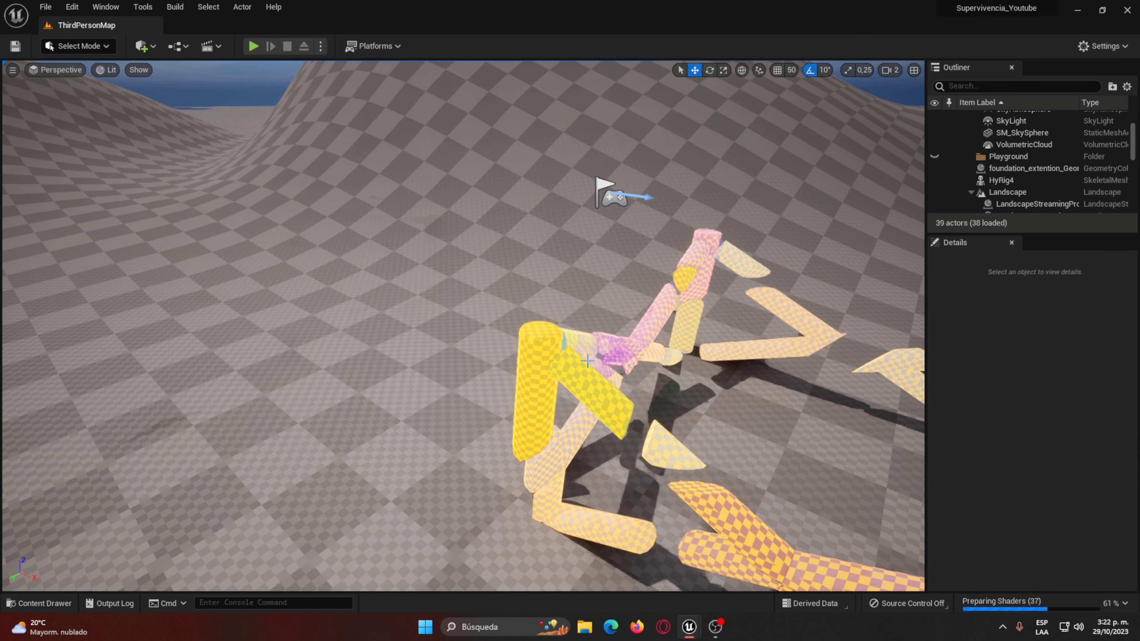
left_click(572, 432)
key("Delete")
right_click_drag(557, 391, 561, 386)
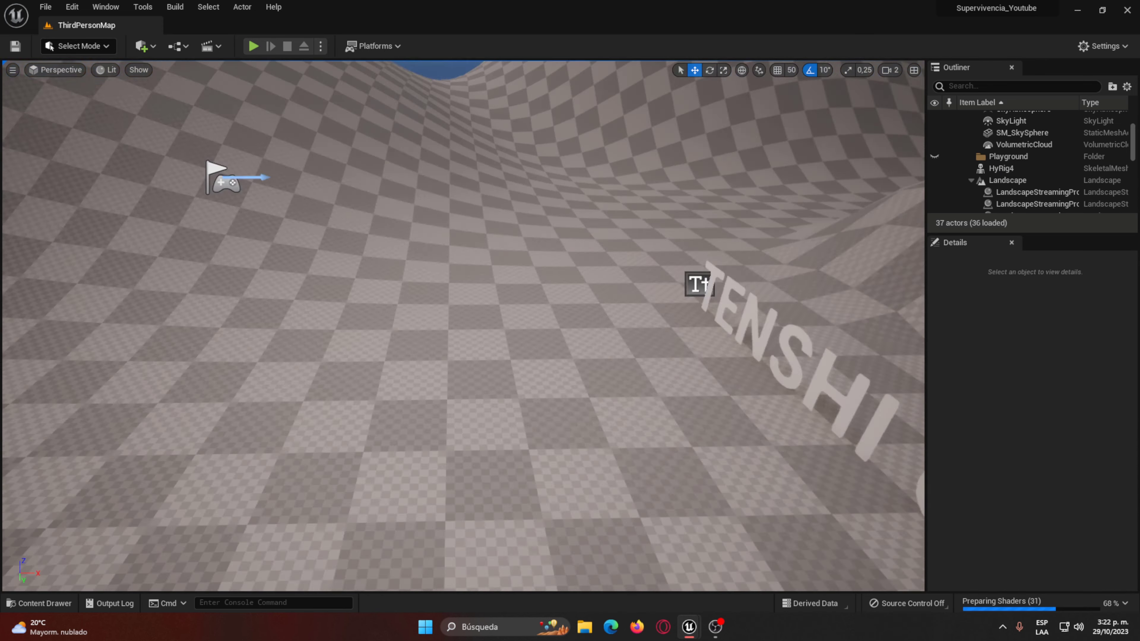
key("ctrl+space")
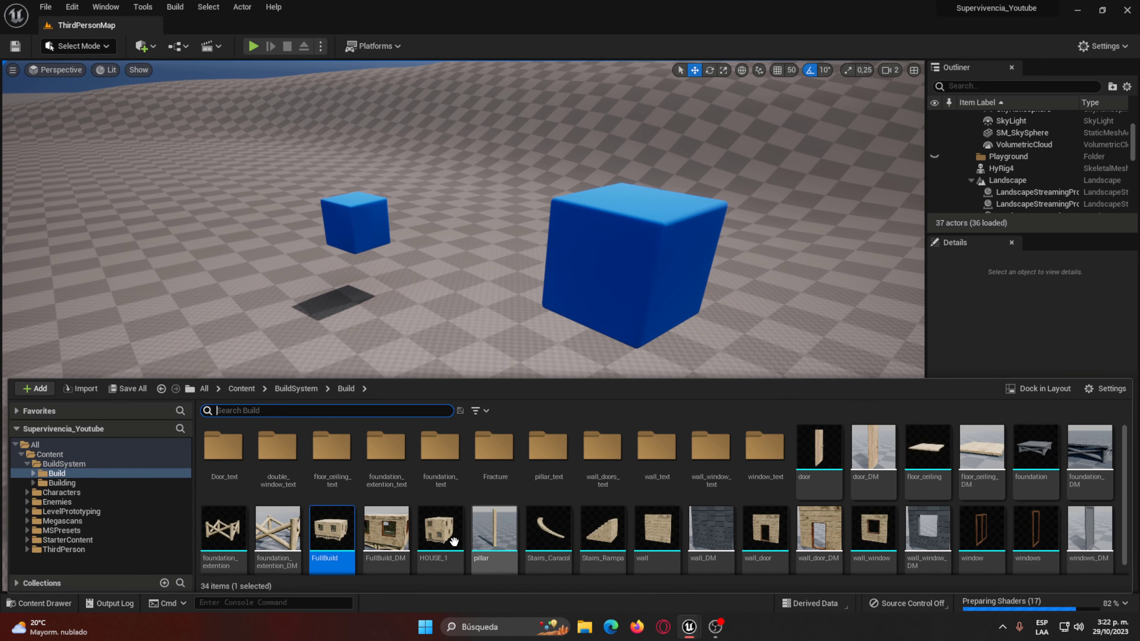
Step: Place the wall_window and plain wall meshes from the Build folder into the level
left_click_drag(873, 530, 405, 326)
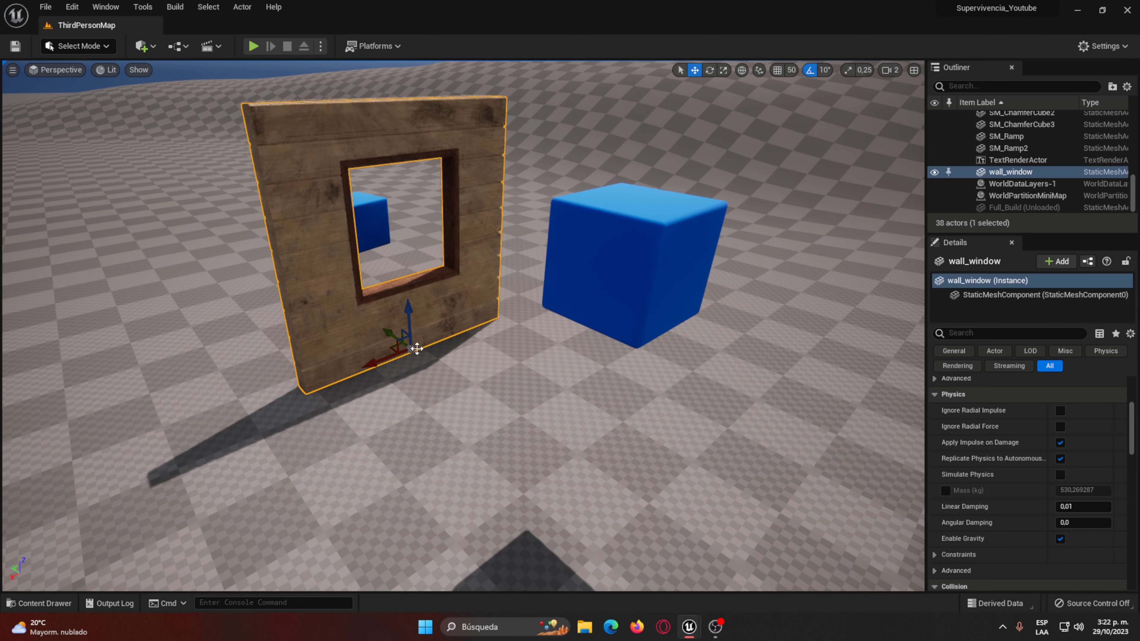
key("ctrl+space")
left_click(77, 45)
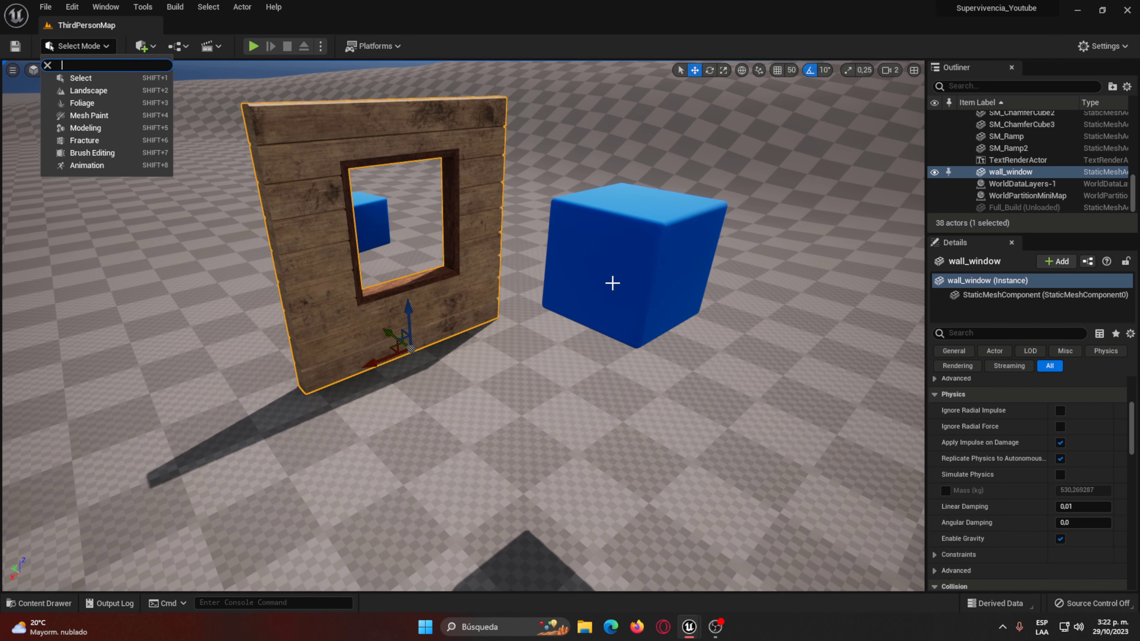
key("Escape")
right_click_drag(611, 280, 750, 432)
key("ctrl+space")
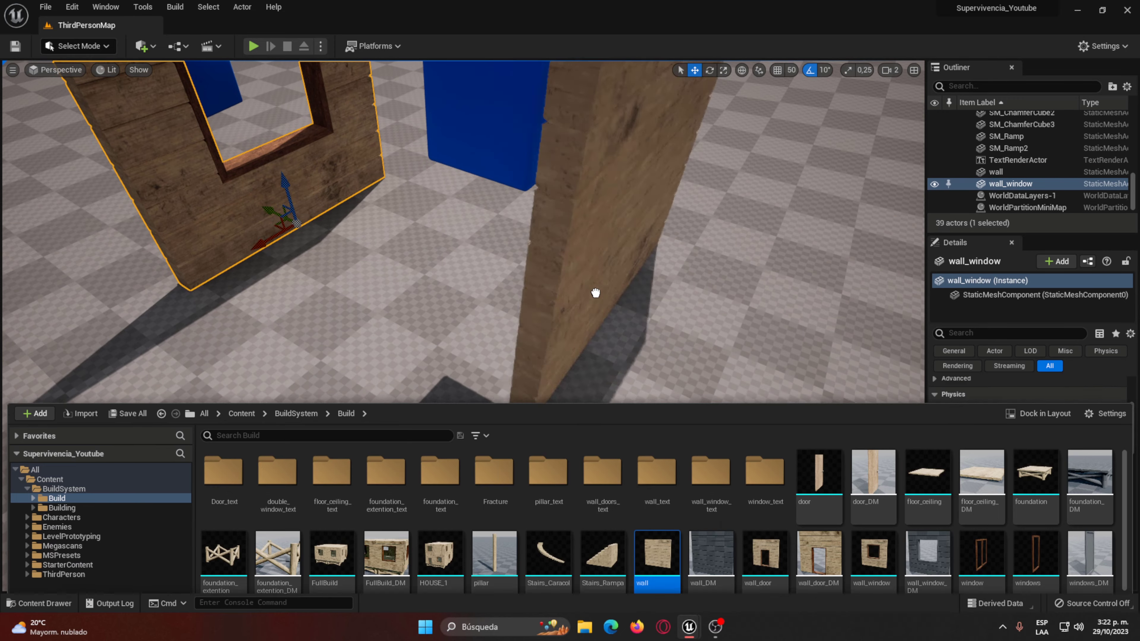
left_click_drag(657, 531, 300, 354)
mouse_move(301, 354)
right_mouse_down()
mouse_move(309, 341)
mouse_move(341, 344)
right_mouse_up()
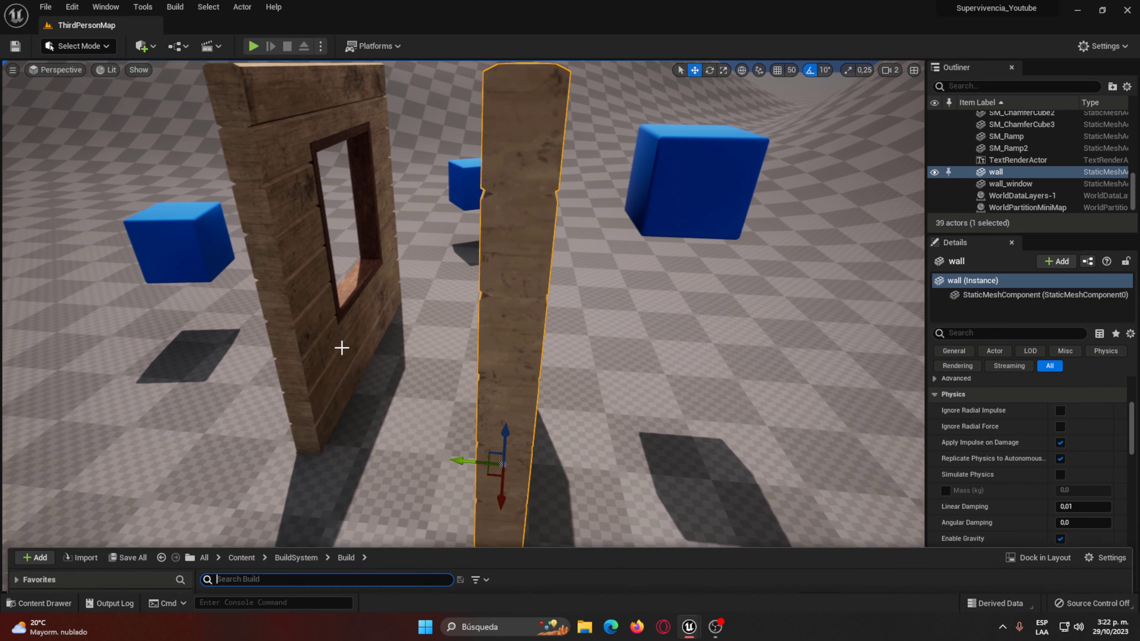
key("ctrl+space")
Step: In Fracture Mode, make the window wall a geometry collection and Uniform-fracture it into 21 pieces
left_click(342, 344)
left_click(79, 46)
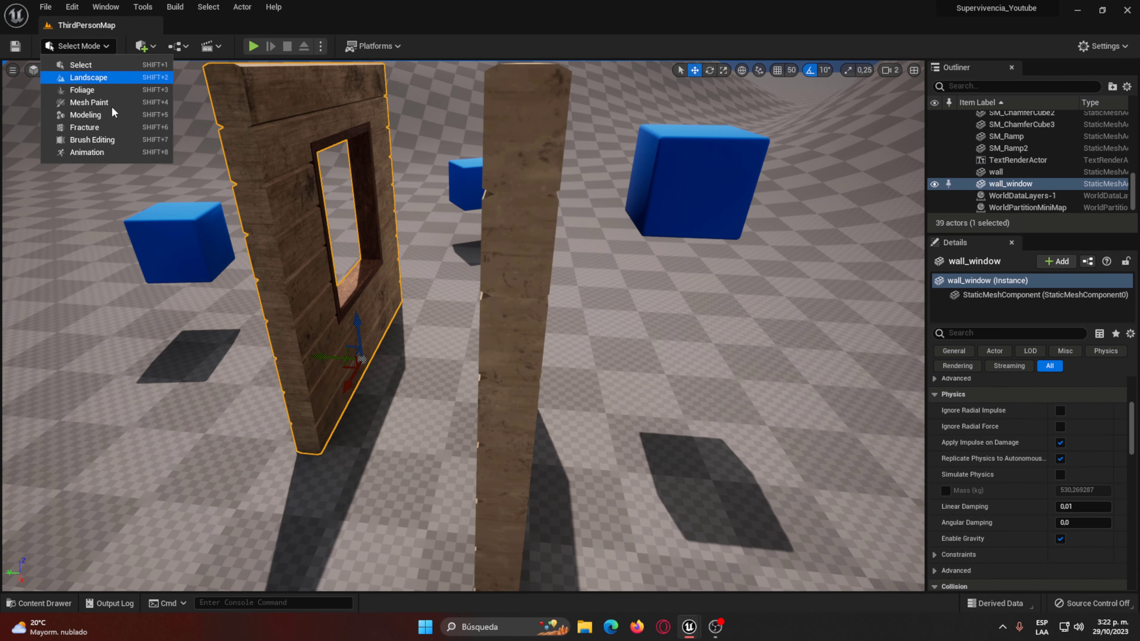
left_click(117, 126)
left_click(23, 94)
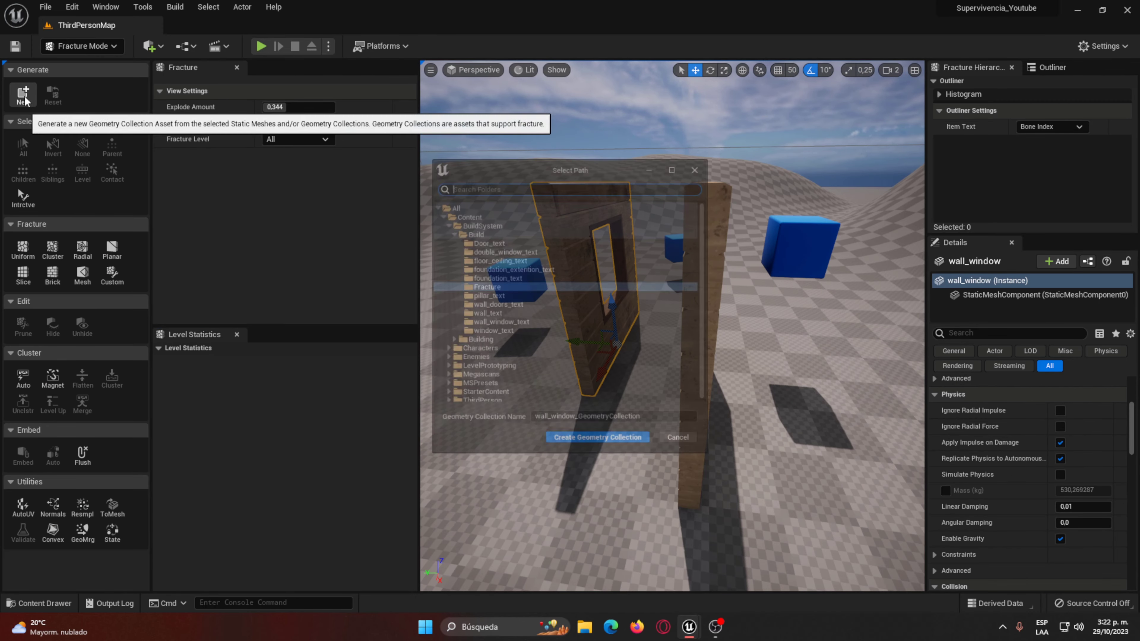
left_click(597, 449)
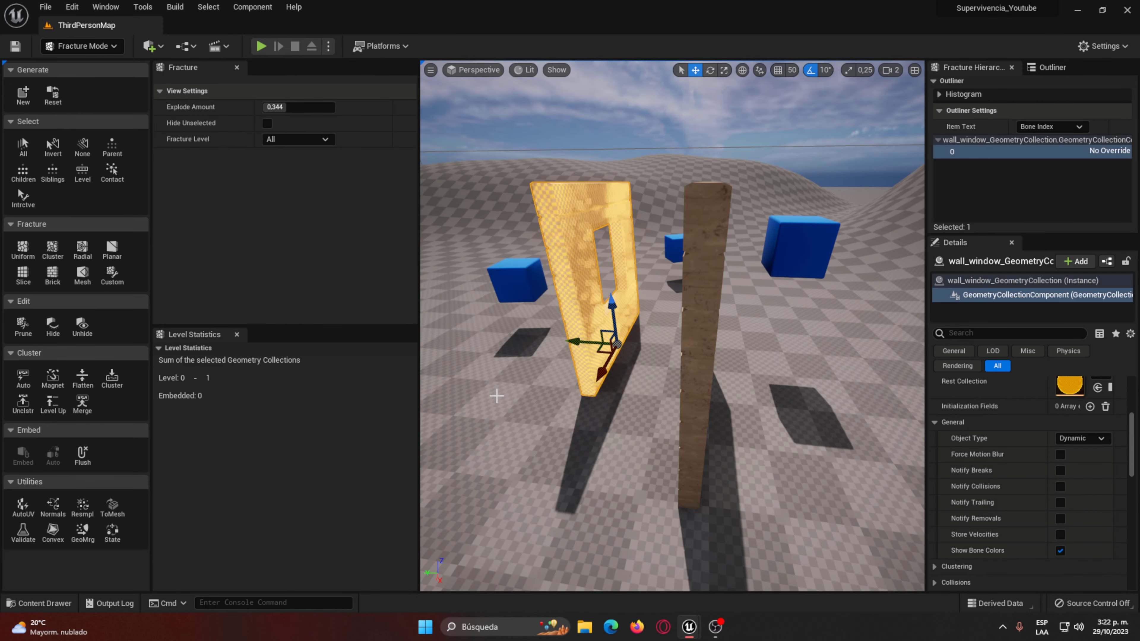
left_click(22, 249)
left_click(341, 315)
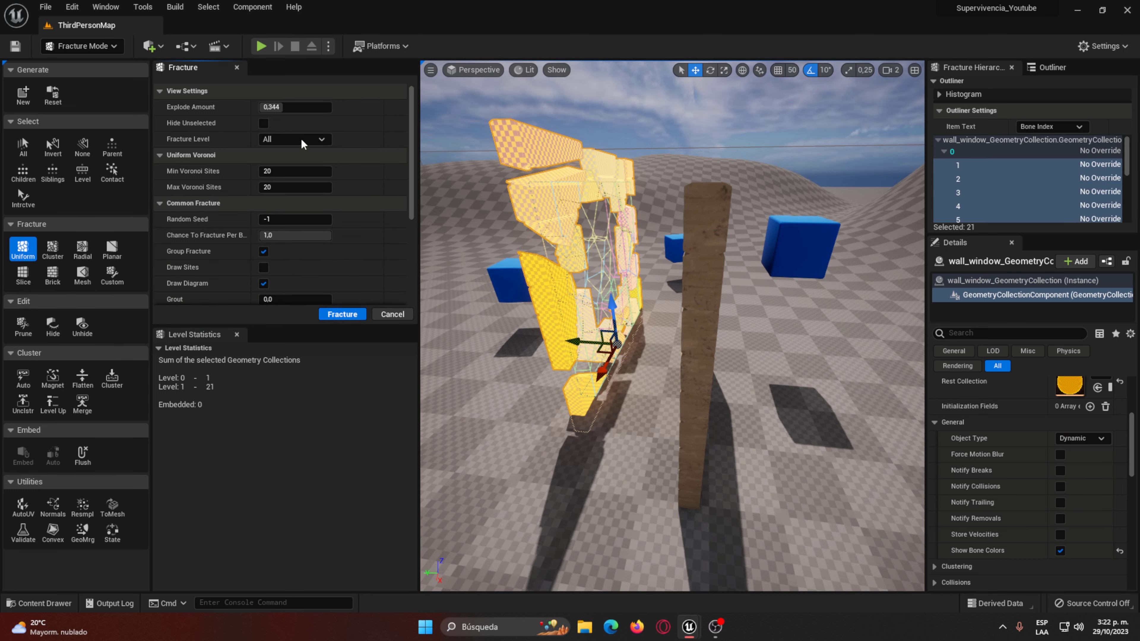
left_click(573, 275)
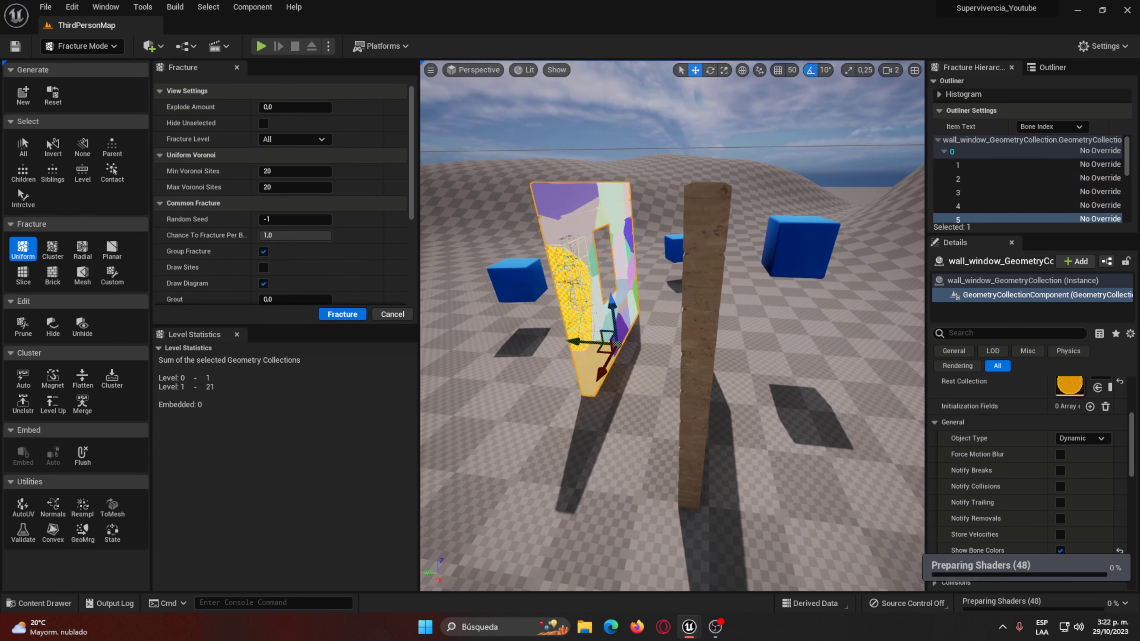
Step: Make the plain wall a geometry collection, fracture it into 21 pieces, and return to Select Mode
left_click(706, 328)
left_click(23, 95)
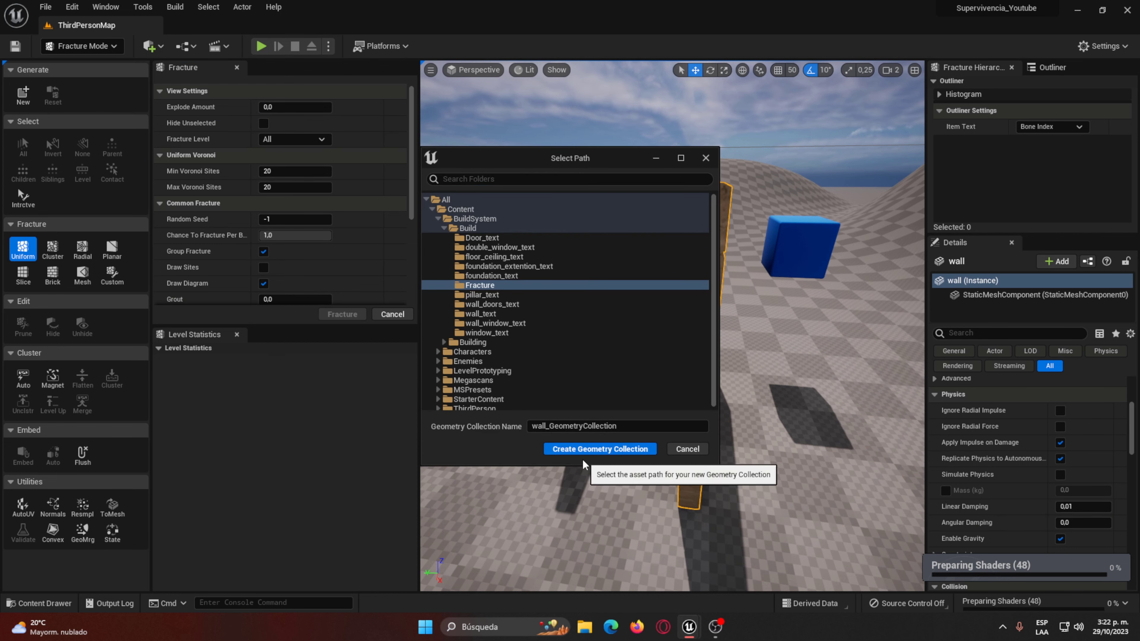
left_click(591, 450)
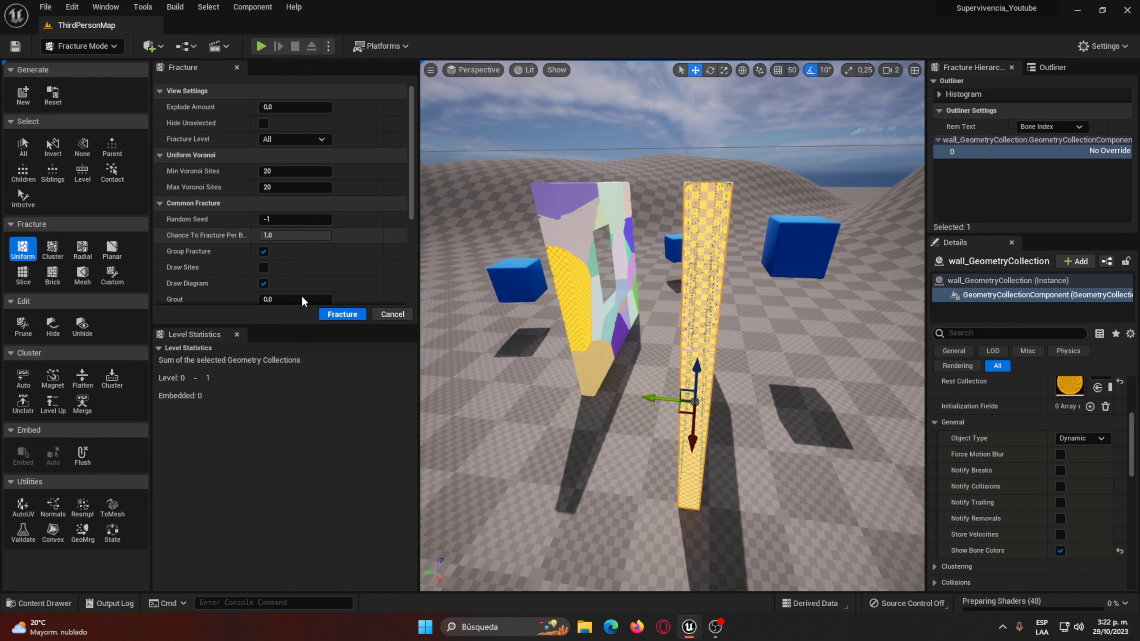
left_click(343, 314)
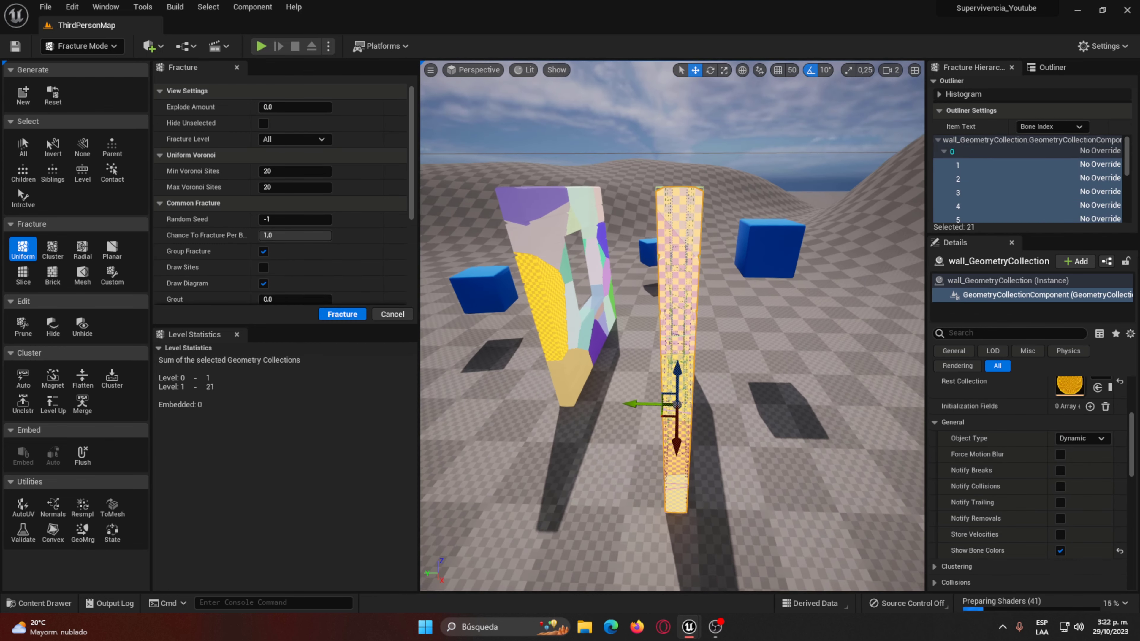
key("f")
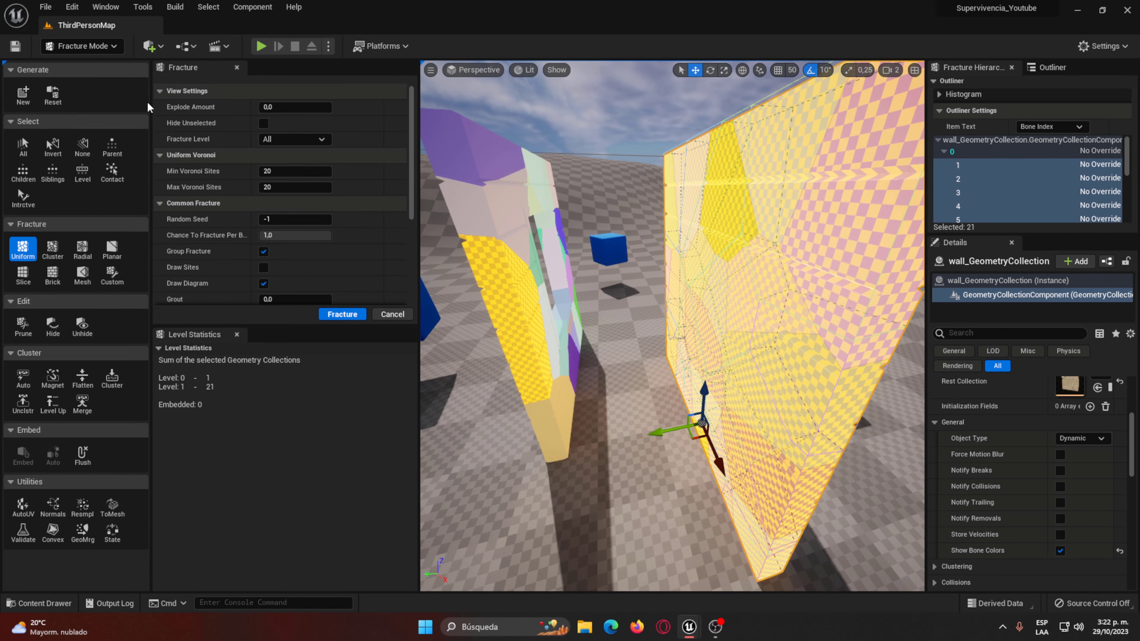
key("shift+1")
Step: Delete the fractured window wall and the fractured plain wall from the level
left_click(1033, 183)
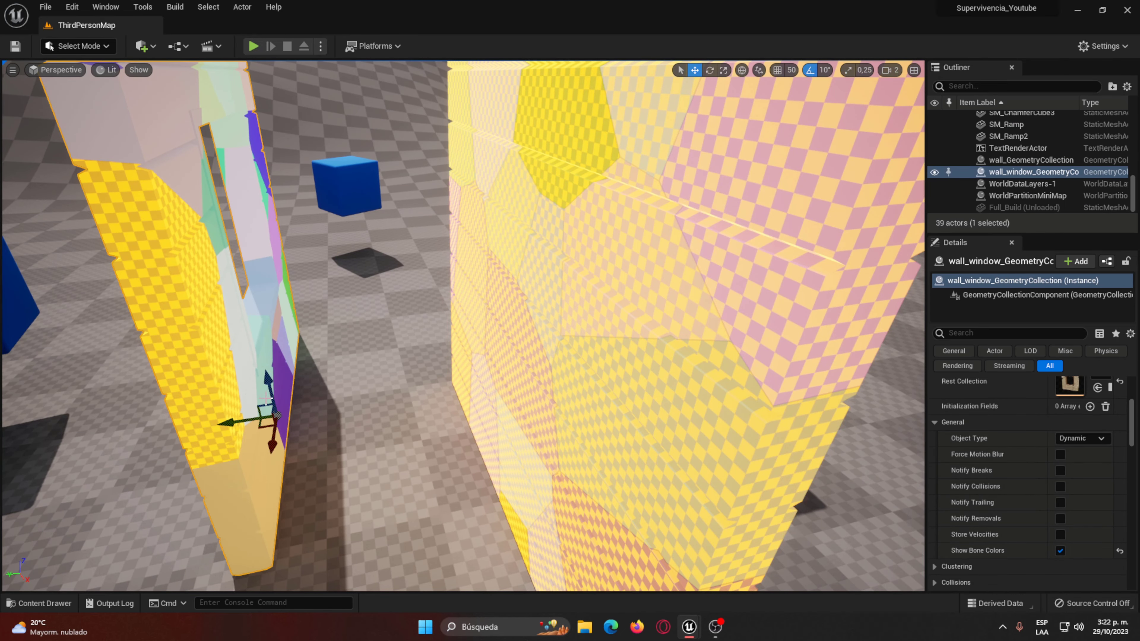
key("Delete")
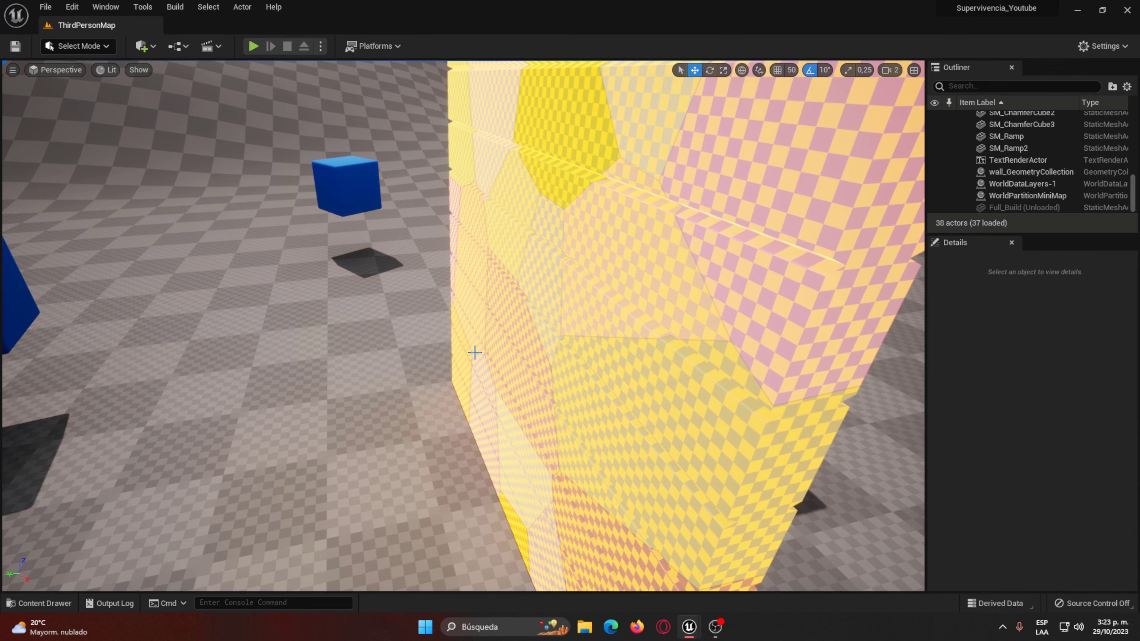
left_click(497, 351)
key("Delete")
mouse_move(525, 364)
right_mouse_down()
mouse_move(494, 315)
mouse_move(590, 352)
right_mouse_up()
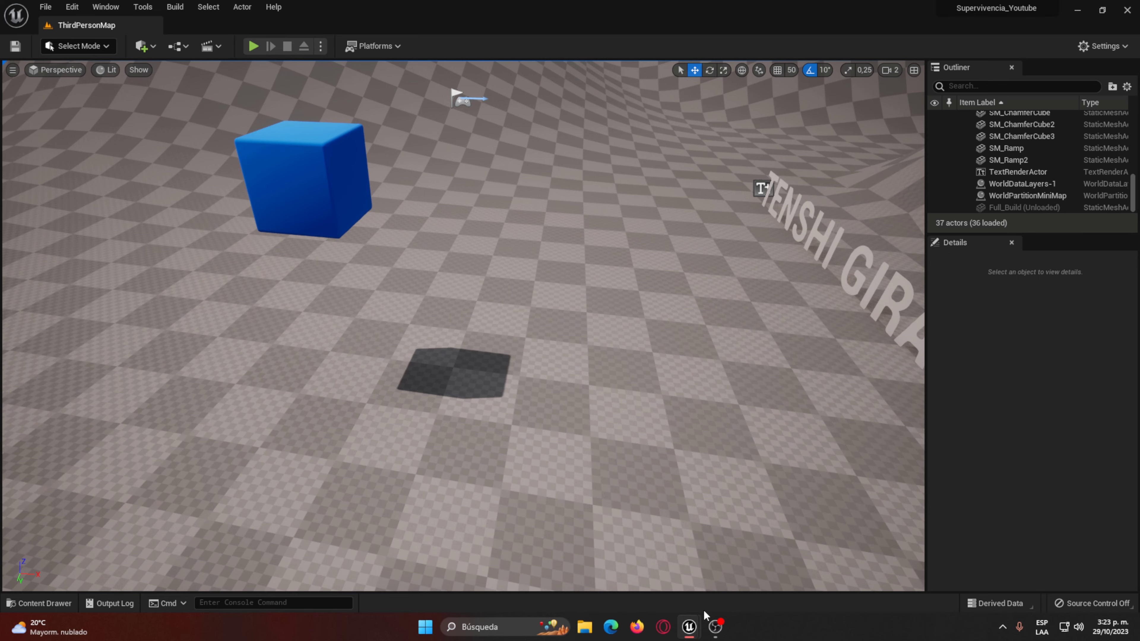
Step: Bring up the Content Drawer and go up to the BuildSystem folder
left_click(517, 178)
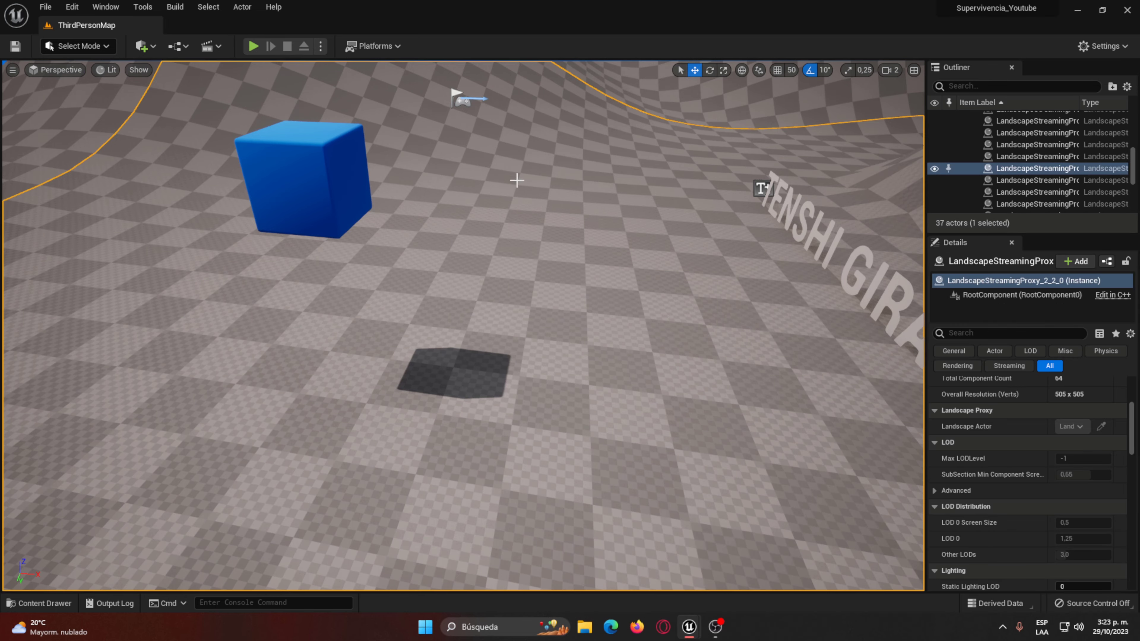
right_click_drag(501, 245, 501, 245)
key("ctrl+space")
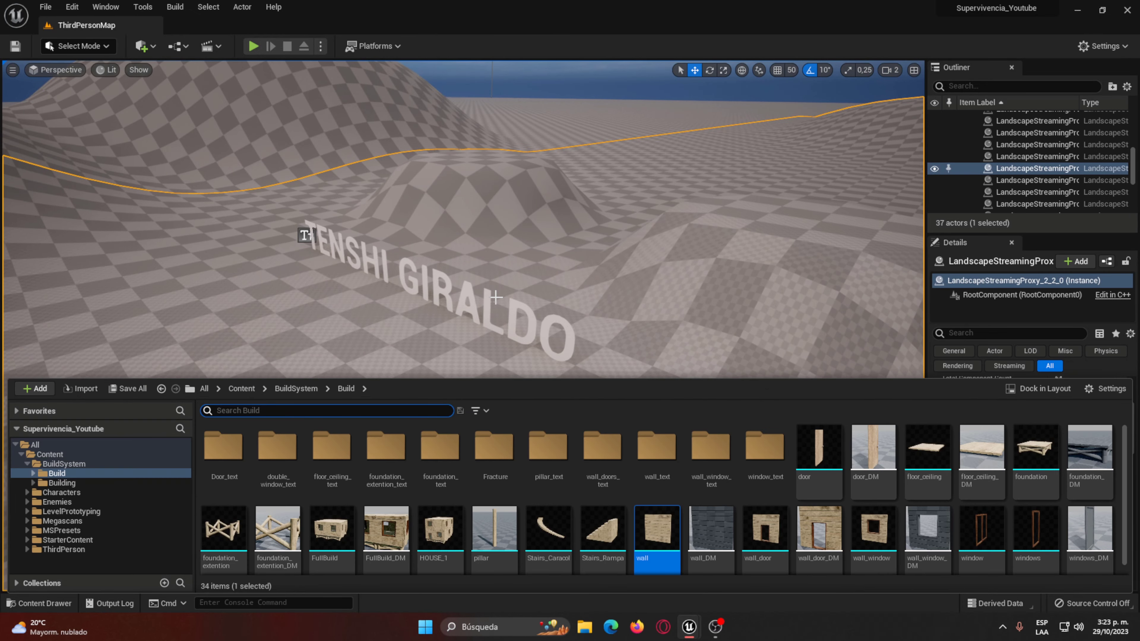
left_click(296, 388)
Step: Create a new Blueprint Enumeration asset named Tier and open it
right_click_drag(449, 225, 449, 224)
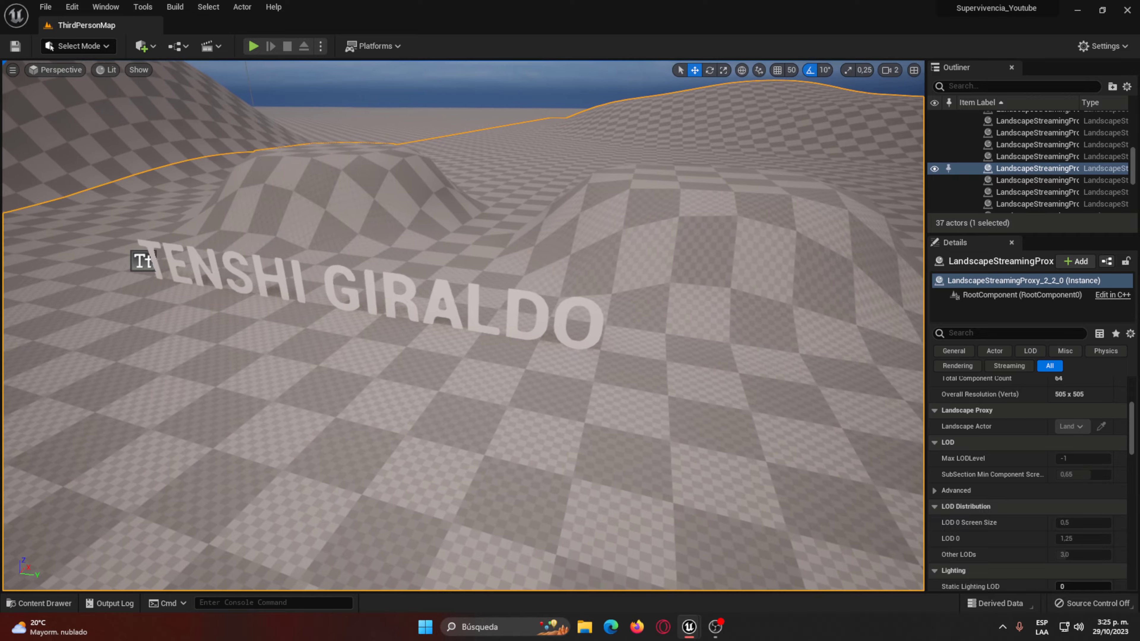
right_click_drag(556, 238, 556, 239)
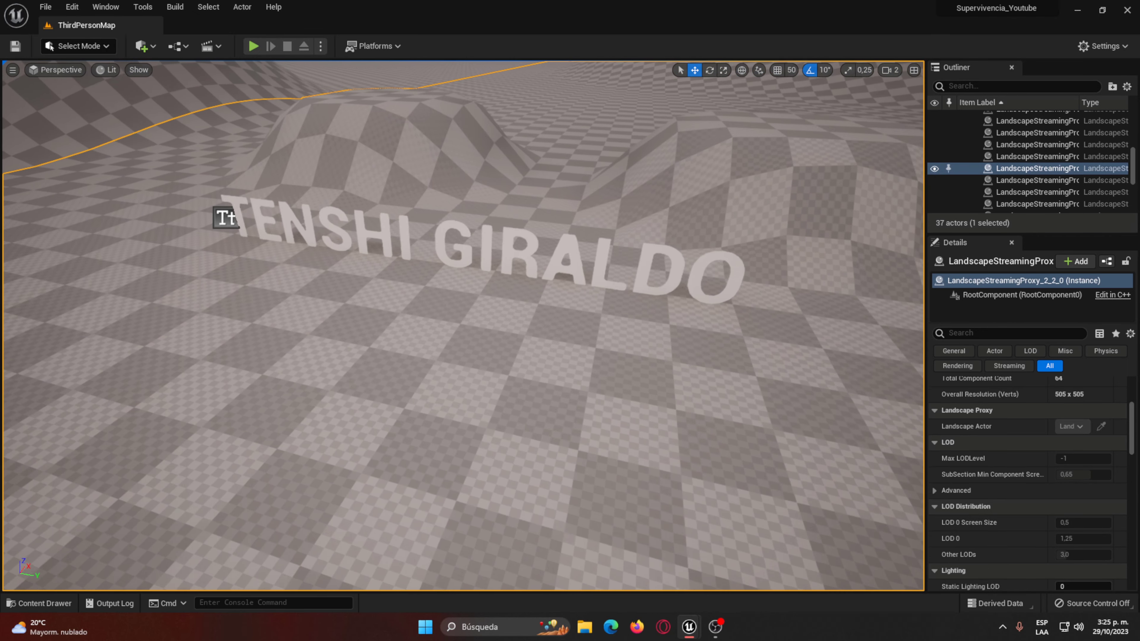
key("ctrl+space")
right_click(630, 475)
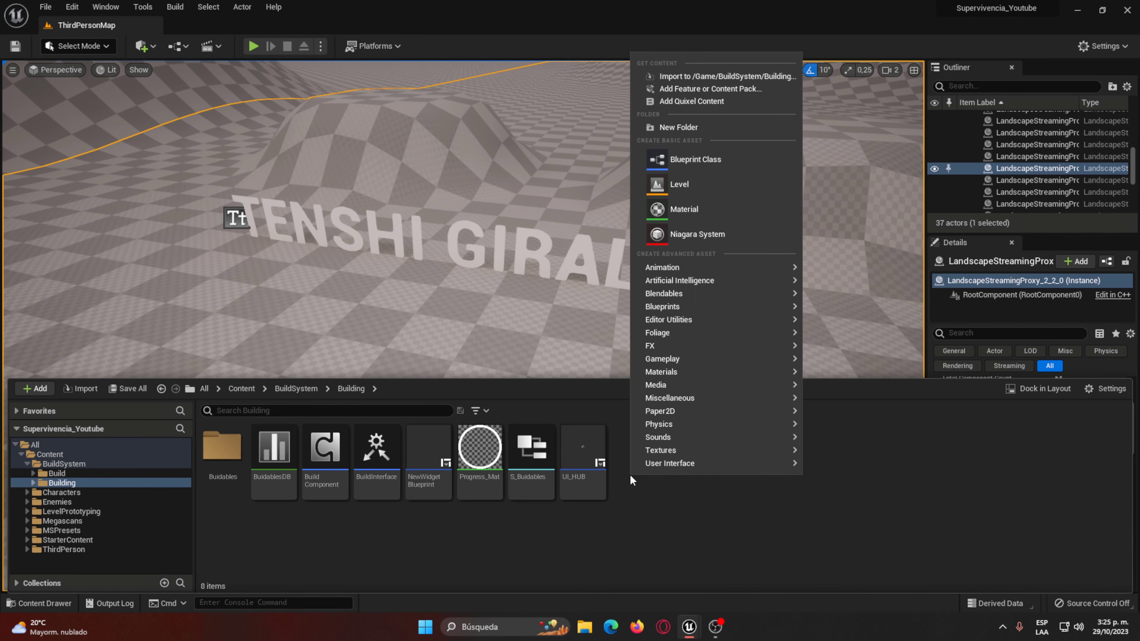
mouse_move(755, 306)
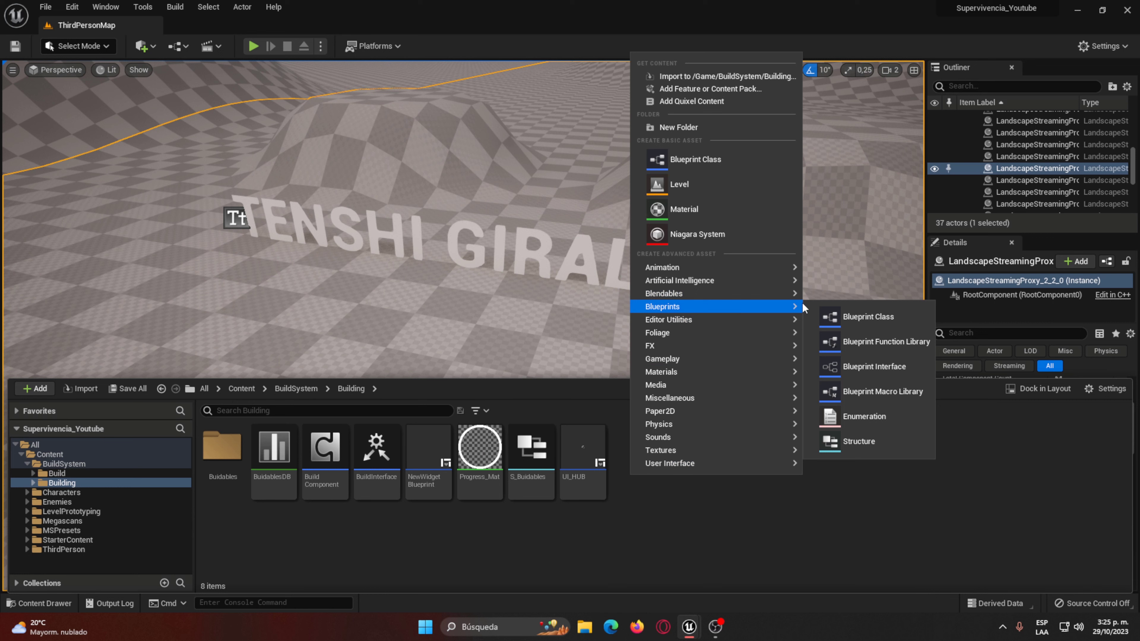
left_click(877, 413)
type("Tie")
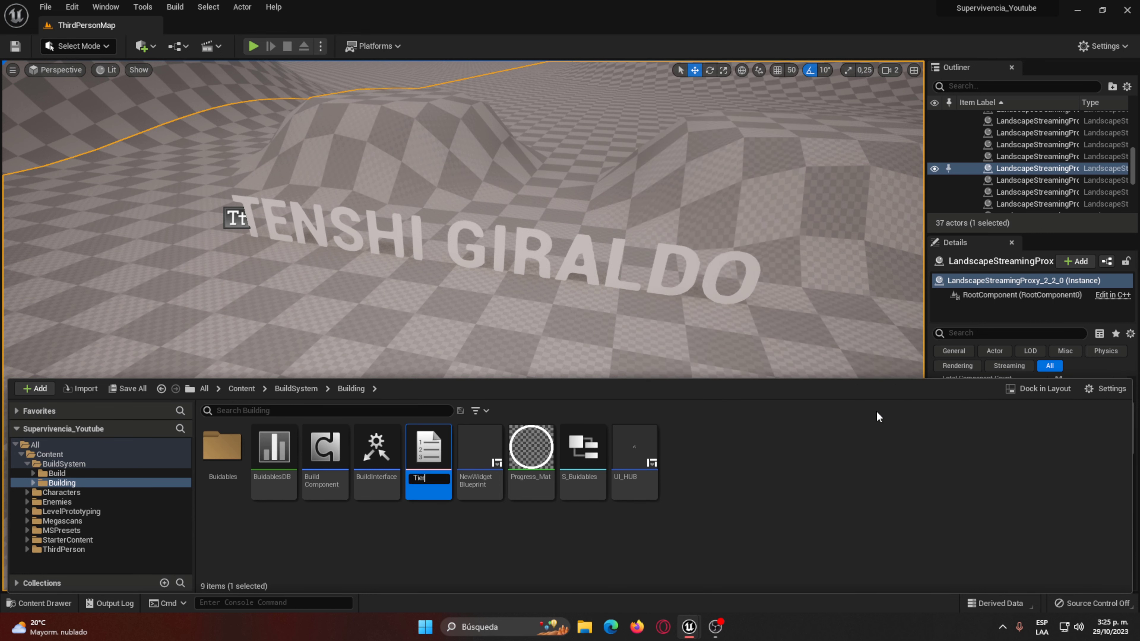
key("Return")
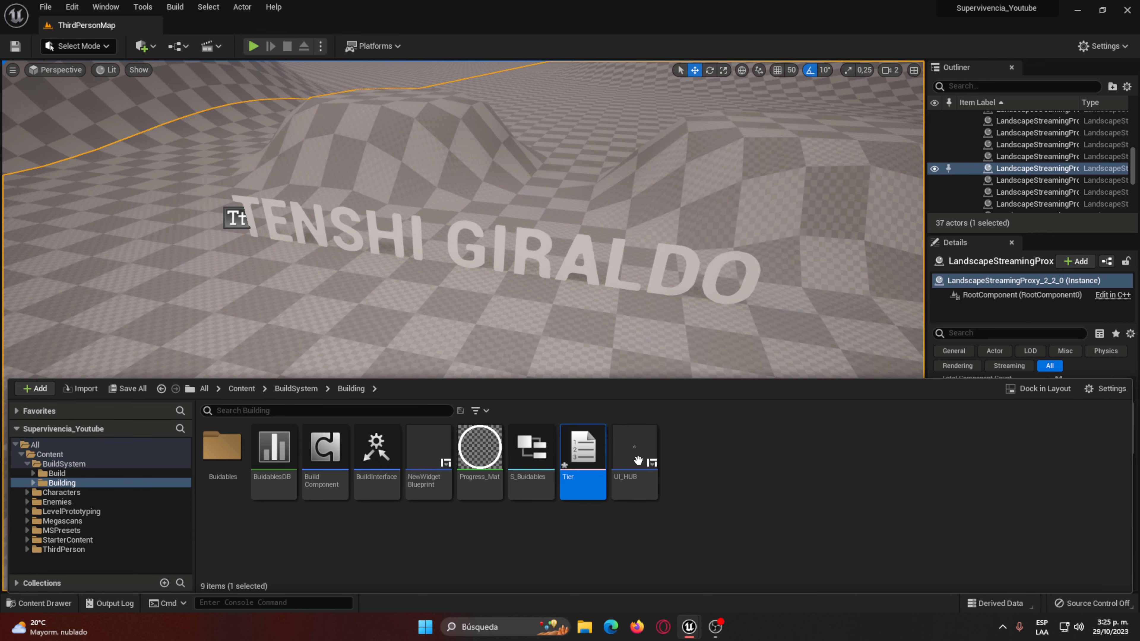
double_click(583, 449)
Step: Fill the Tier enumeration with entries Tach, Wood and Stone, fixing the ROck typo
left_click(149, 46)
left_click(149, 46)
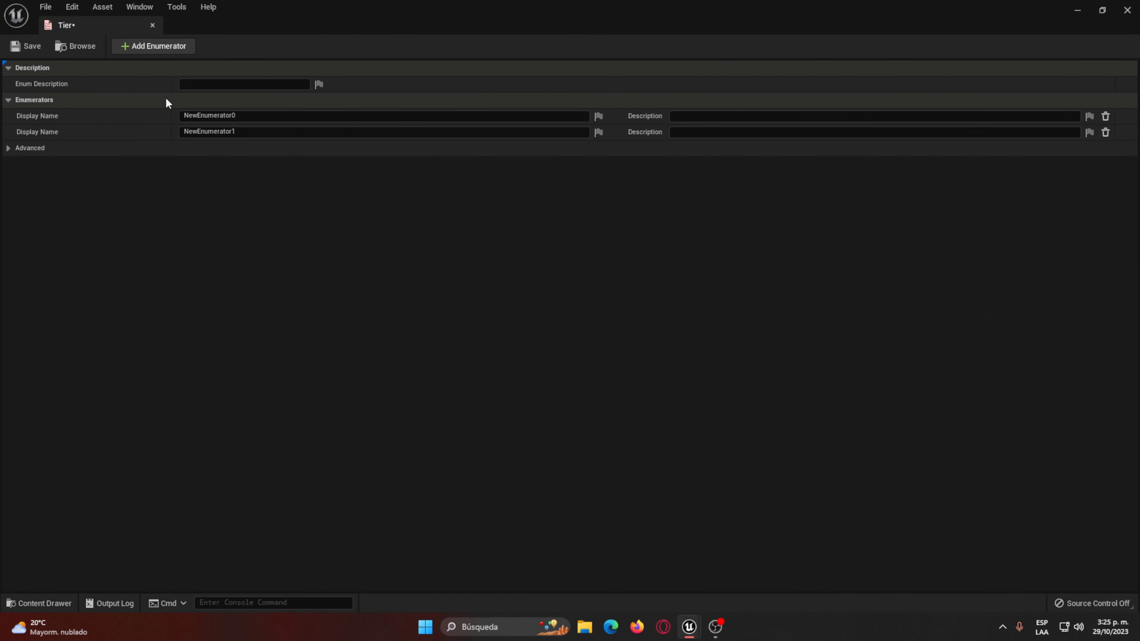
left_click(252, 115)
type("Wood")
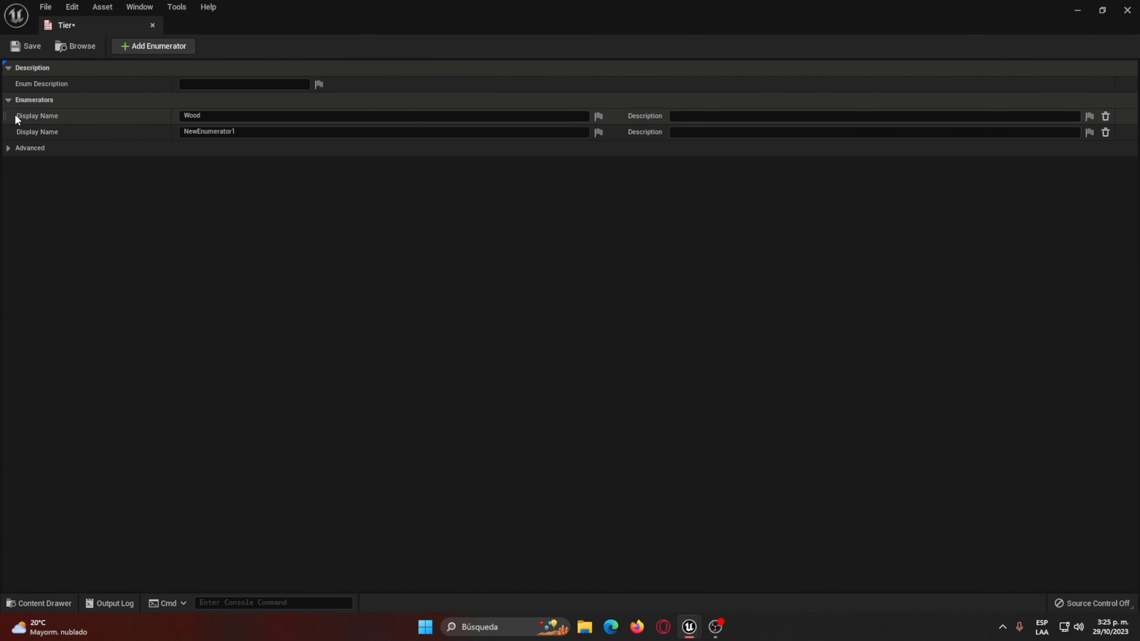
left_click(213, 120)
type("Tach")
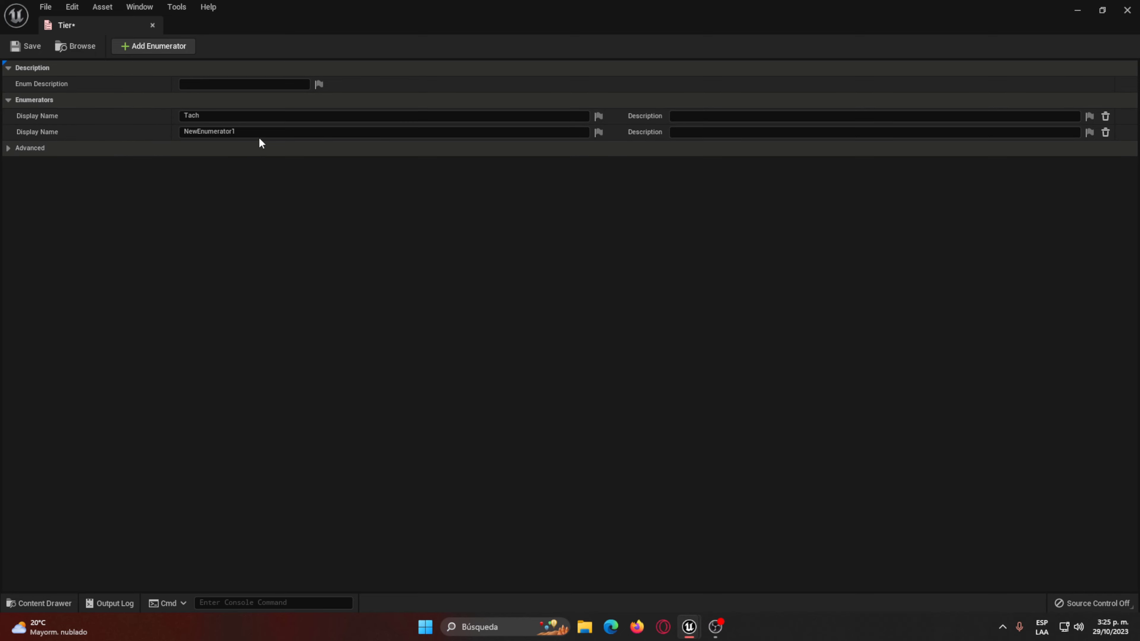
left_click(258, 133)
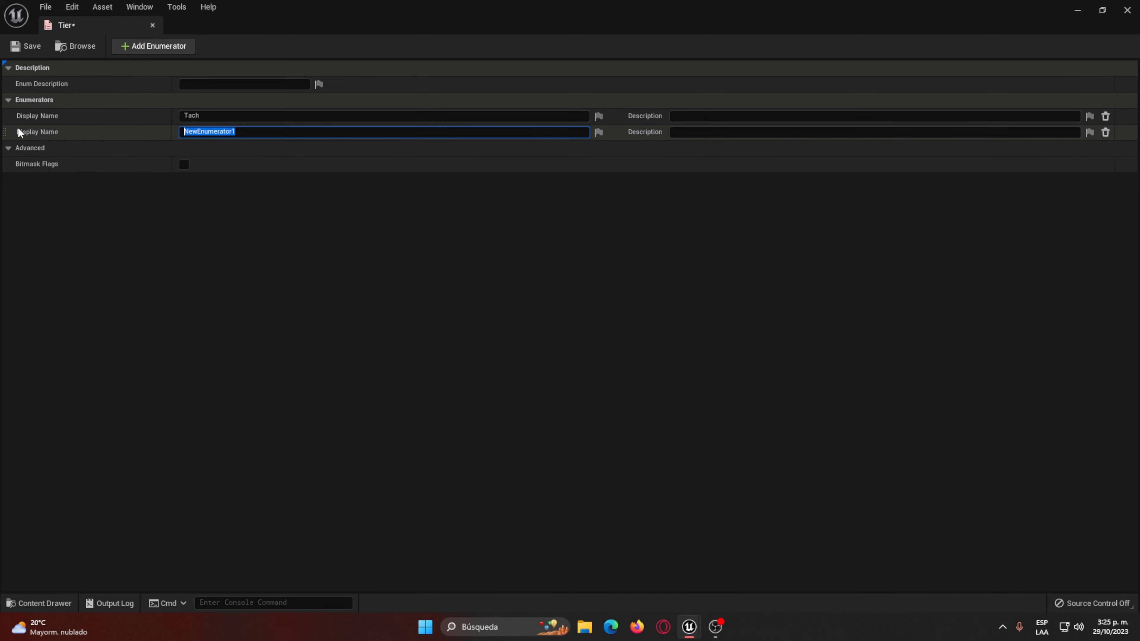
type("Wood")
left_click(183, 49)
type("ROck")
key("Return")
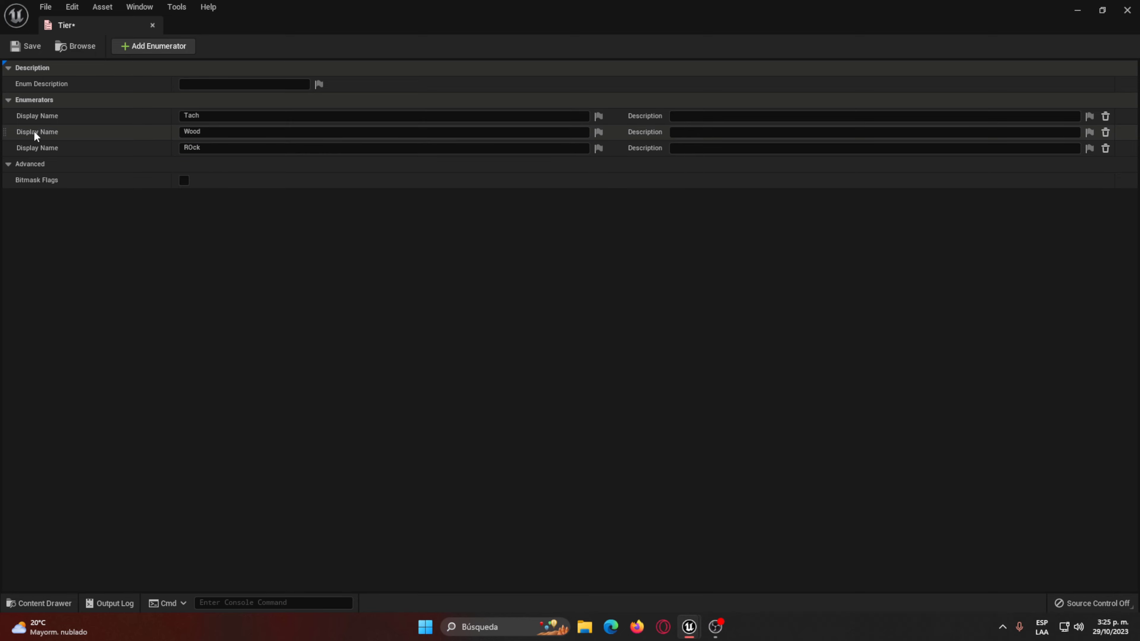
left_click(215, 148)
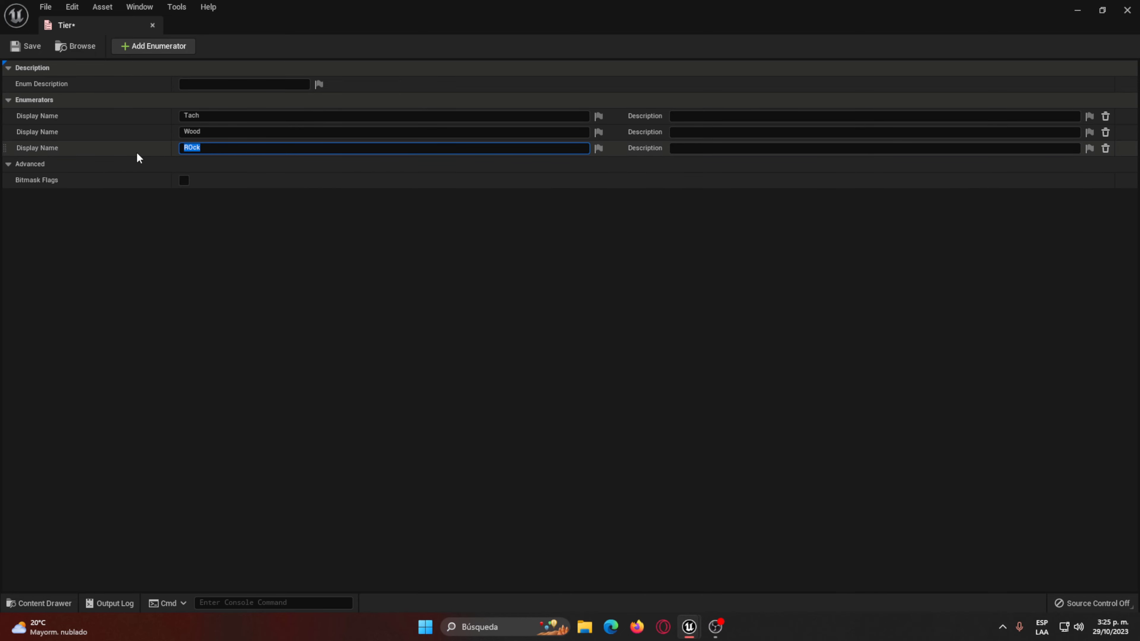
type("Stone")
key("Return")
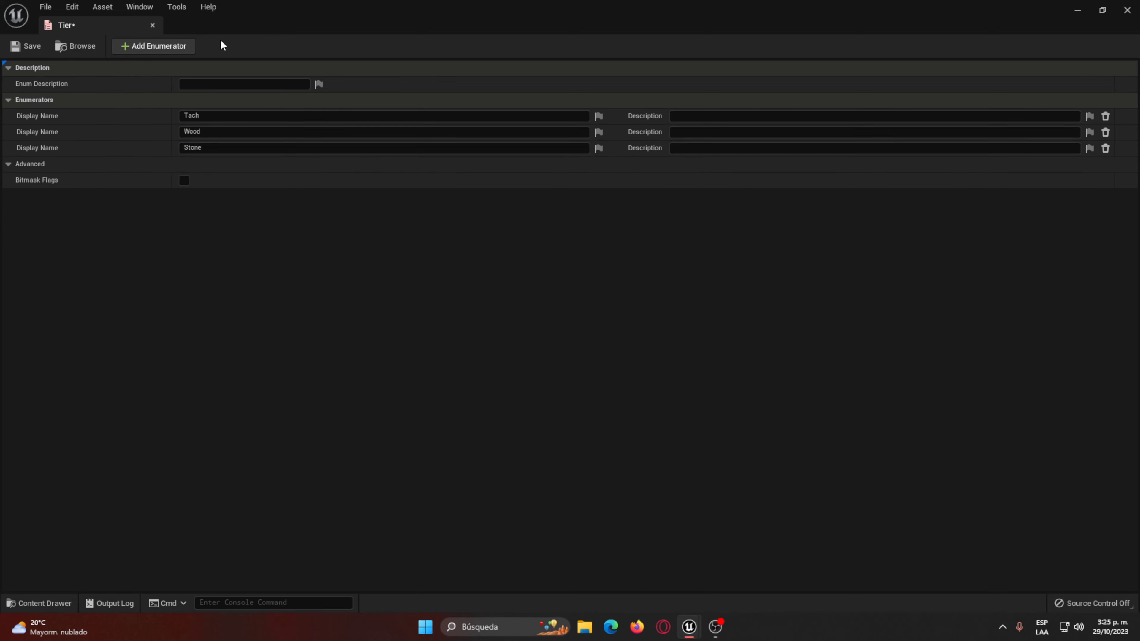
Step: Add a fourth entry Metal, then save and close the Tier enumeration
left_click(188, 50)
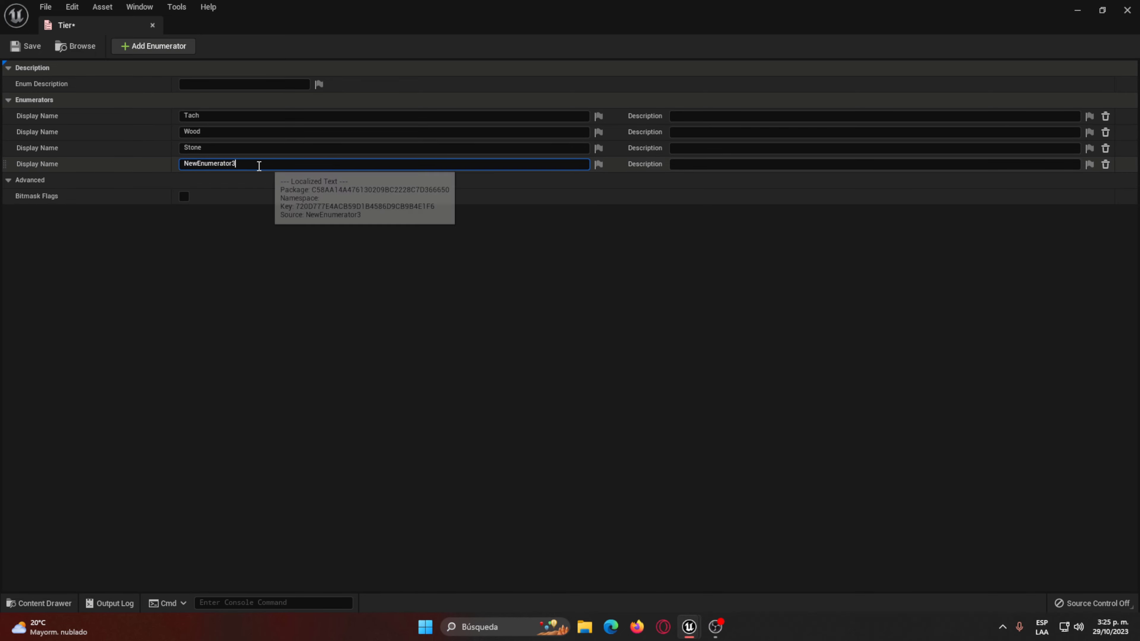
type("Metal")
key("Return")
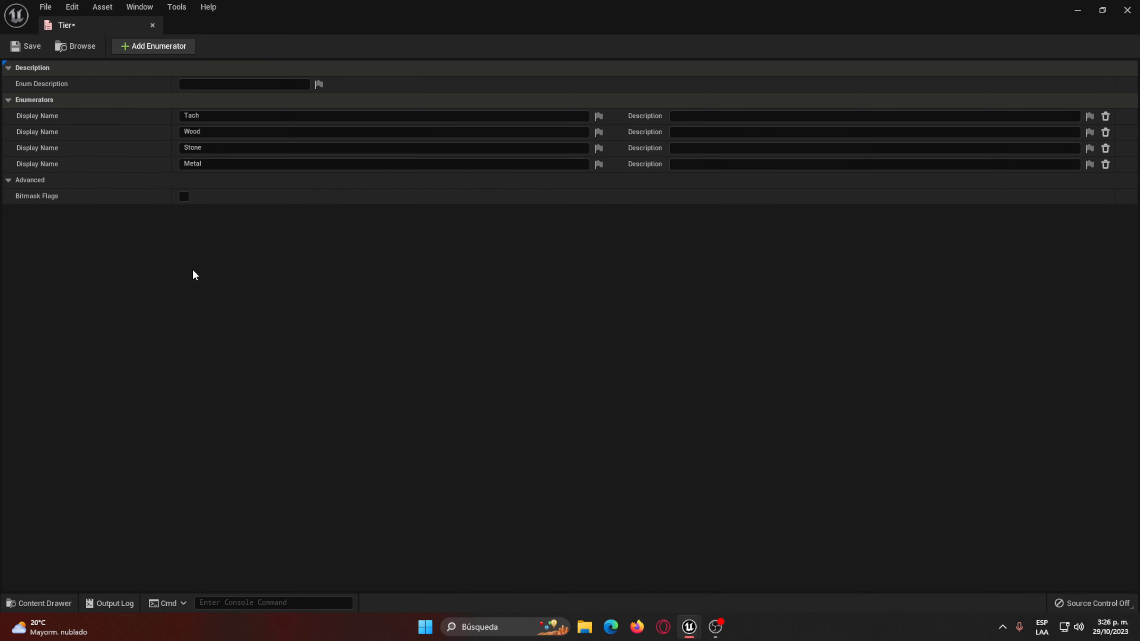
left_click(32, 47)
left_click(152, 24)
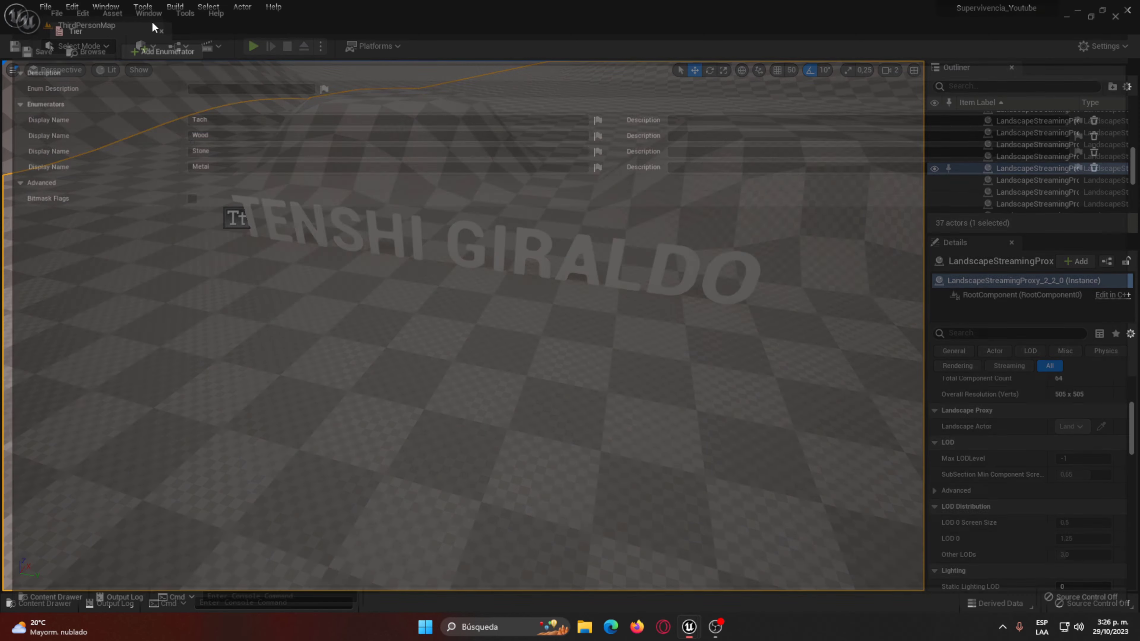
key("ctrl+space")
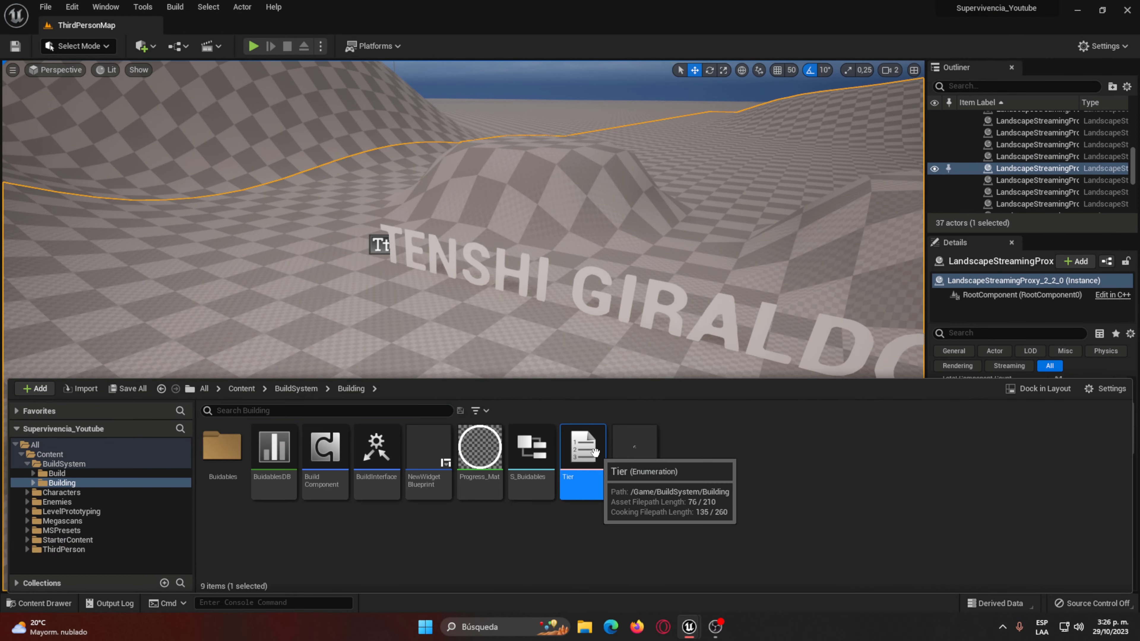
Step: Duplicate the Tier enumeration and name the copy Part_Build
key("ctrl+d")
type("Part_Build")
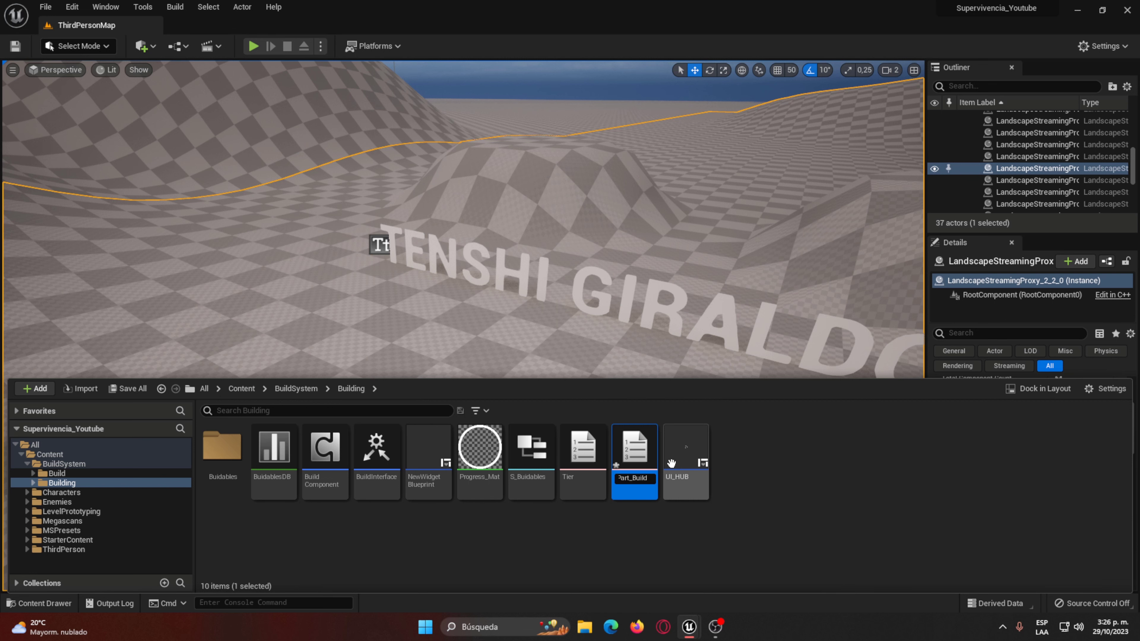
key("Return")
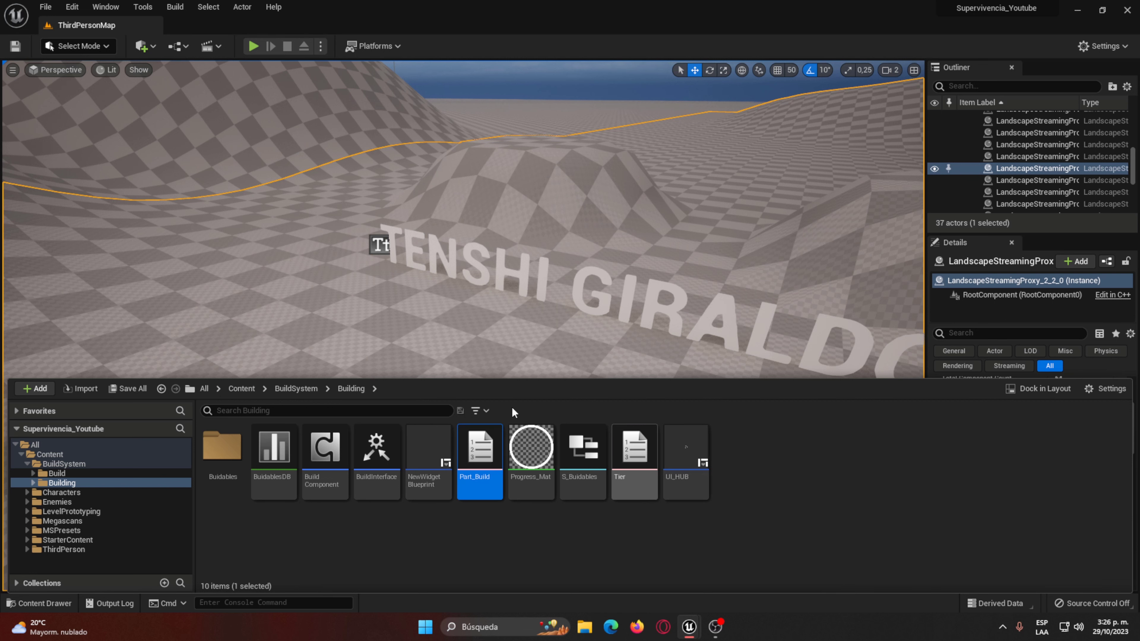
Step: Open Part_Build and rename its first two entries to Foundation and Celing
double_click(493, 453)
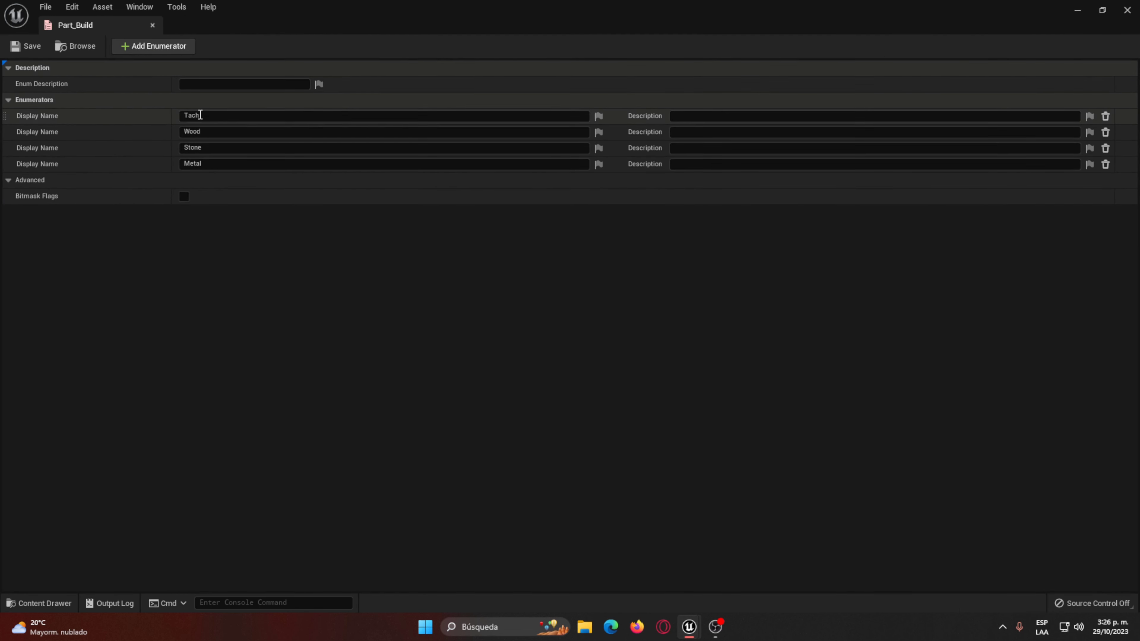
left_click(200, 115)
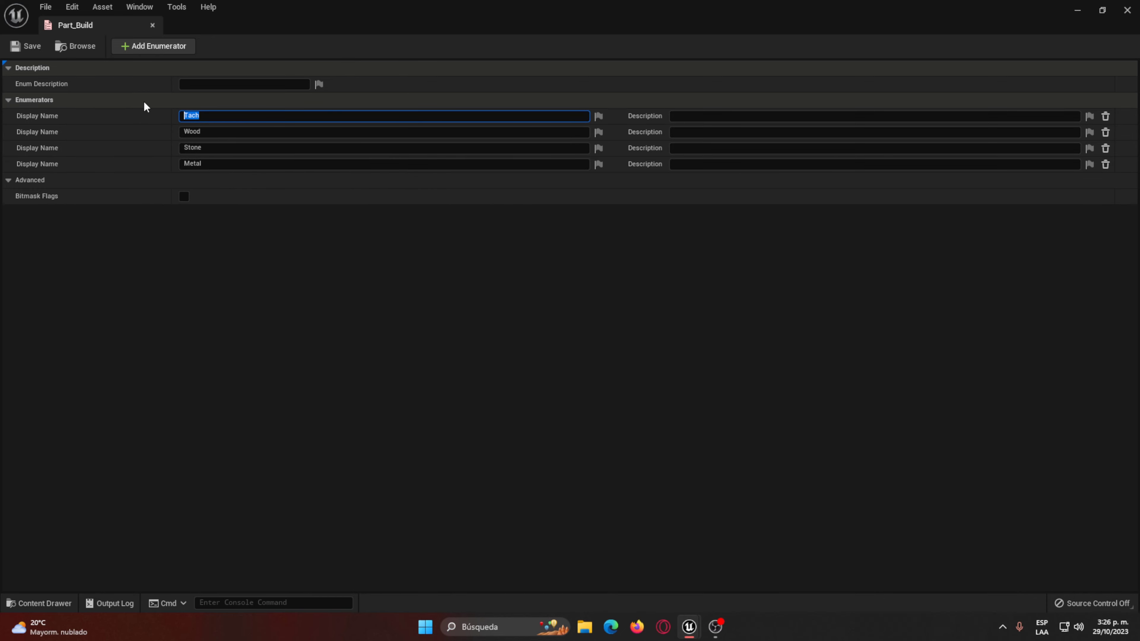
type("Foundation")
key("Return")
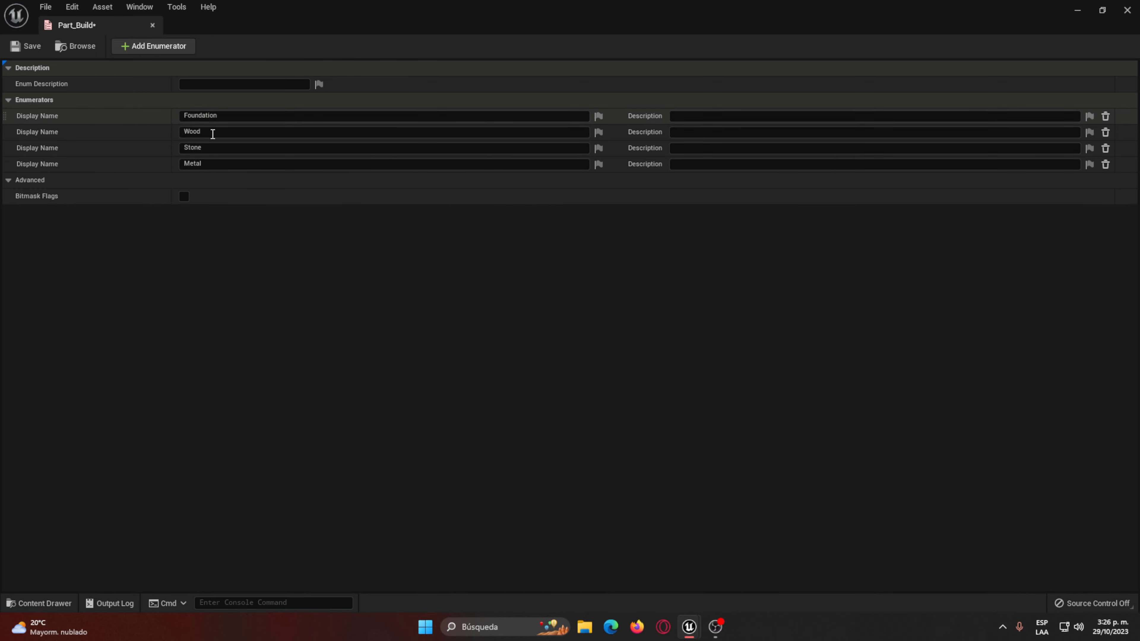
left_click(213, 134)
type("Celing")
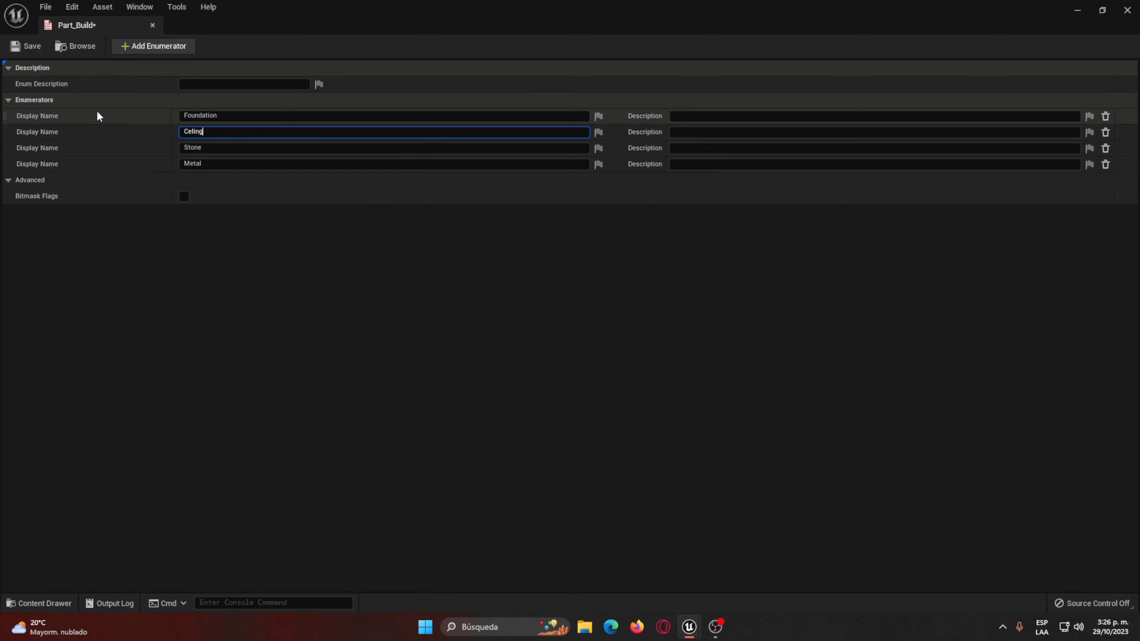
key("Return")
Step: Rename the third and fourth entries to Wall and Wall_Door
left_click(189, 148)
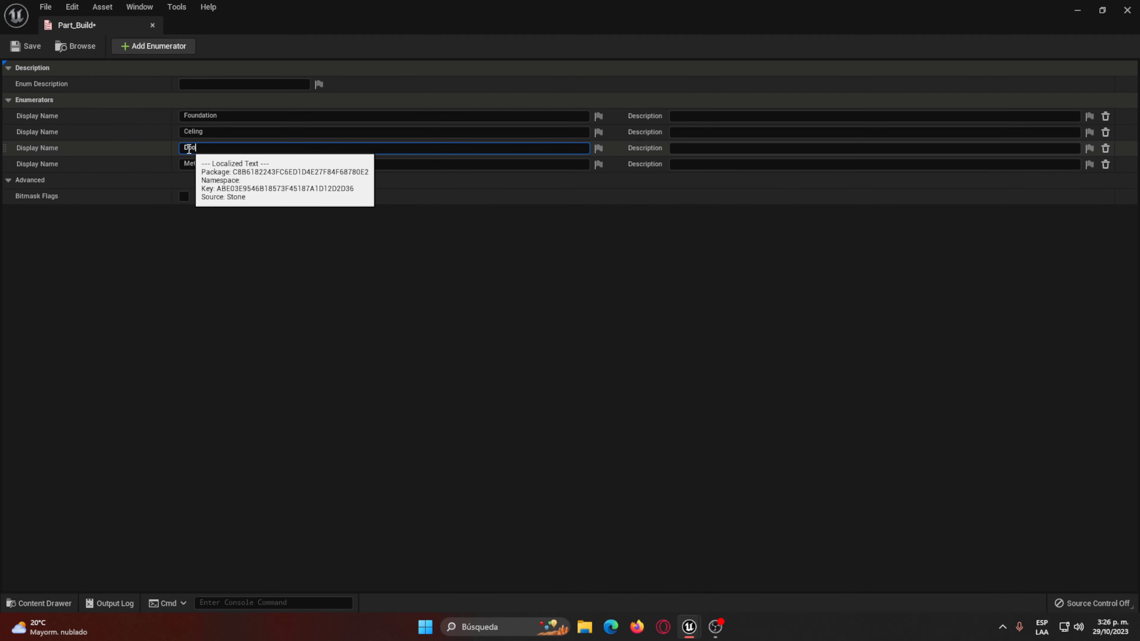
type("r")
key("Return")
key("Return")
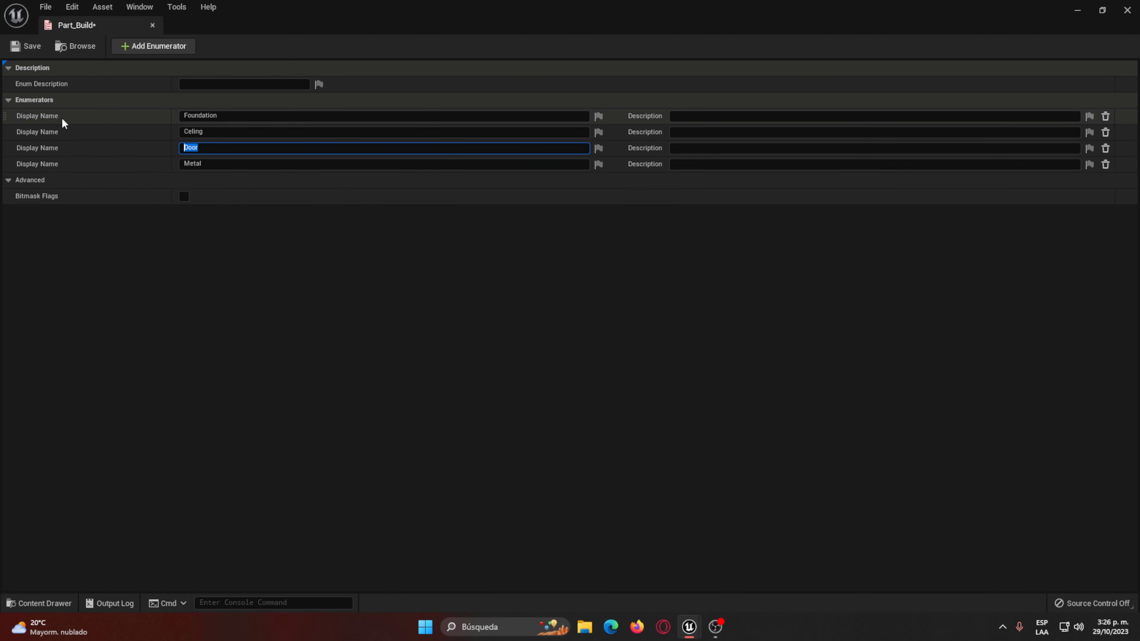
type("Wall")
key("Return")
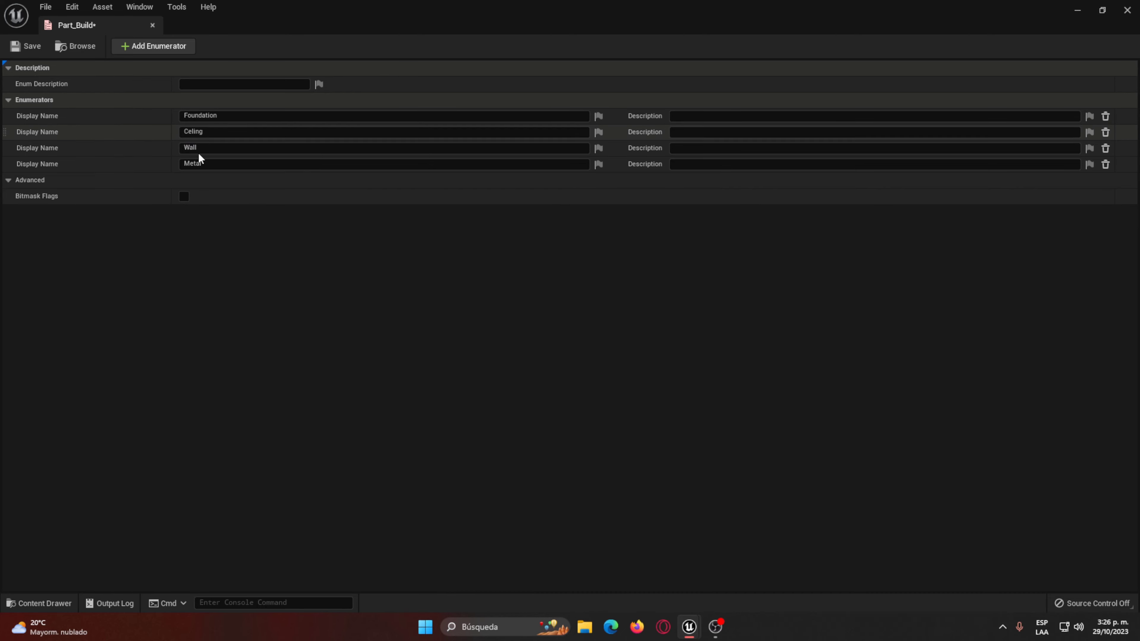
left_click(185, 163)
type("W")
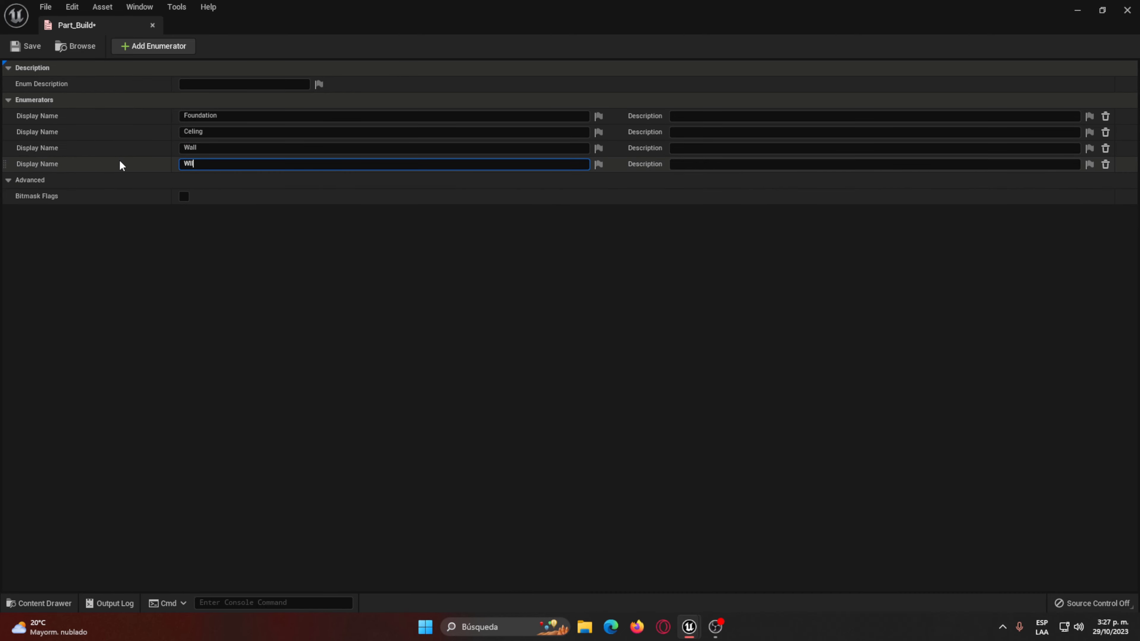
type("all_D")
type("oor")
key("Return")
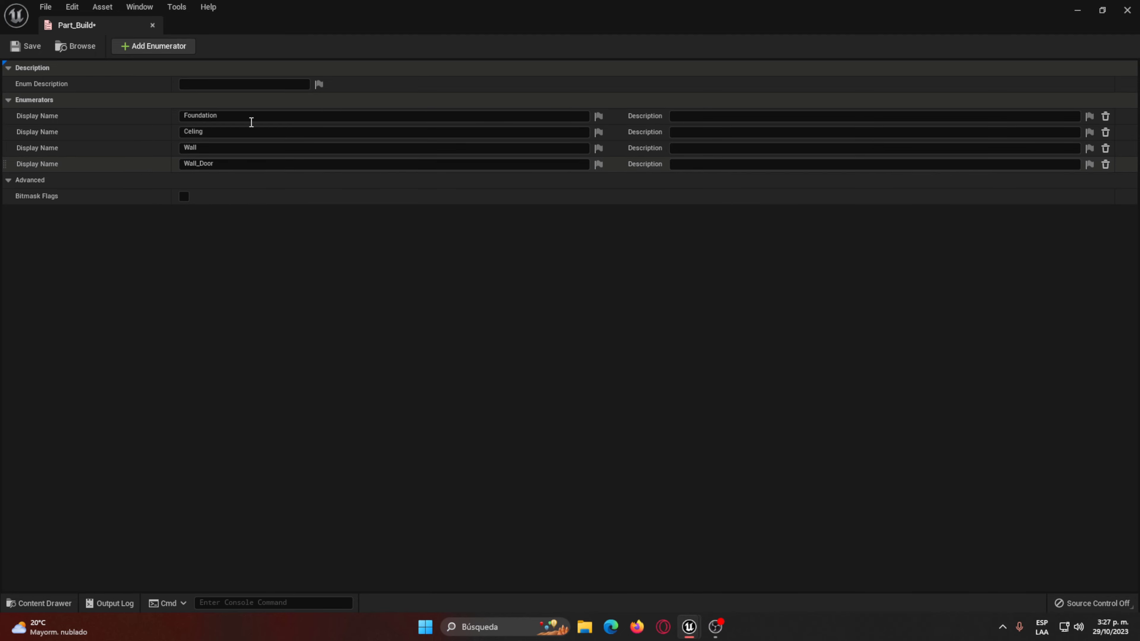
Step: Add four more entries and name the fifth and sixth Wall_Windows and Windows
left_click(172, 44)
left_click(171, 45)
left_click(171, 45)
left_click(171, 46)
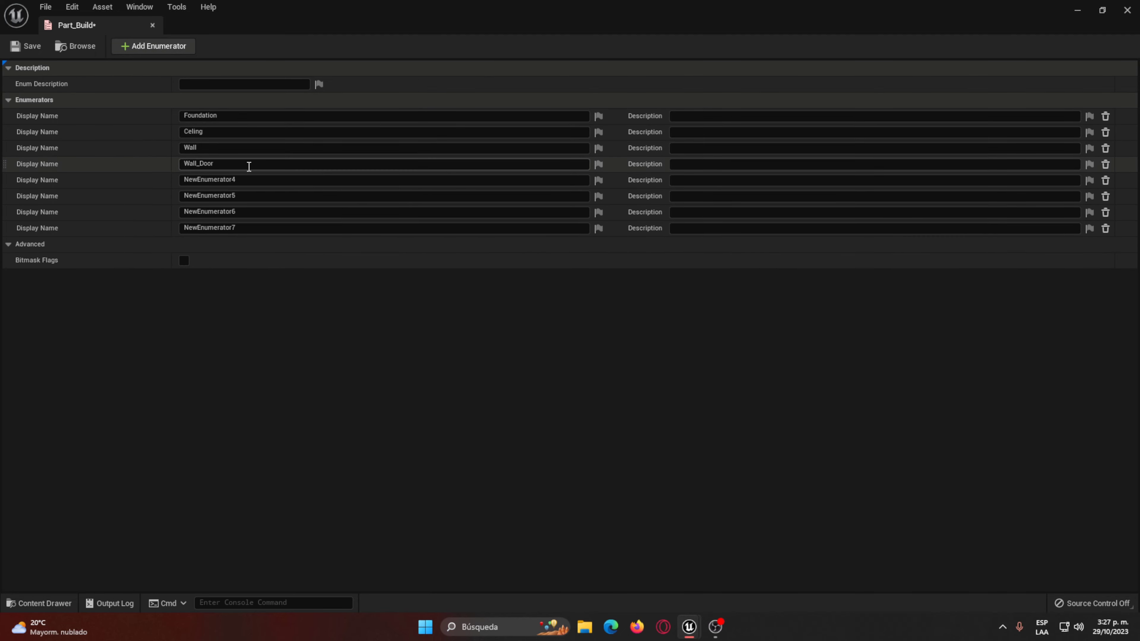
left_click(247, 163)
left_click(211, 180)
type("Wall_")
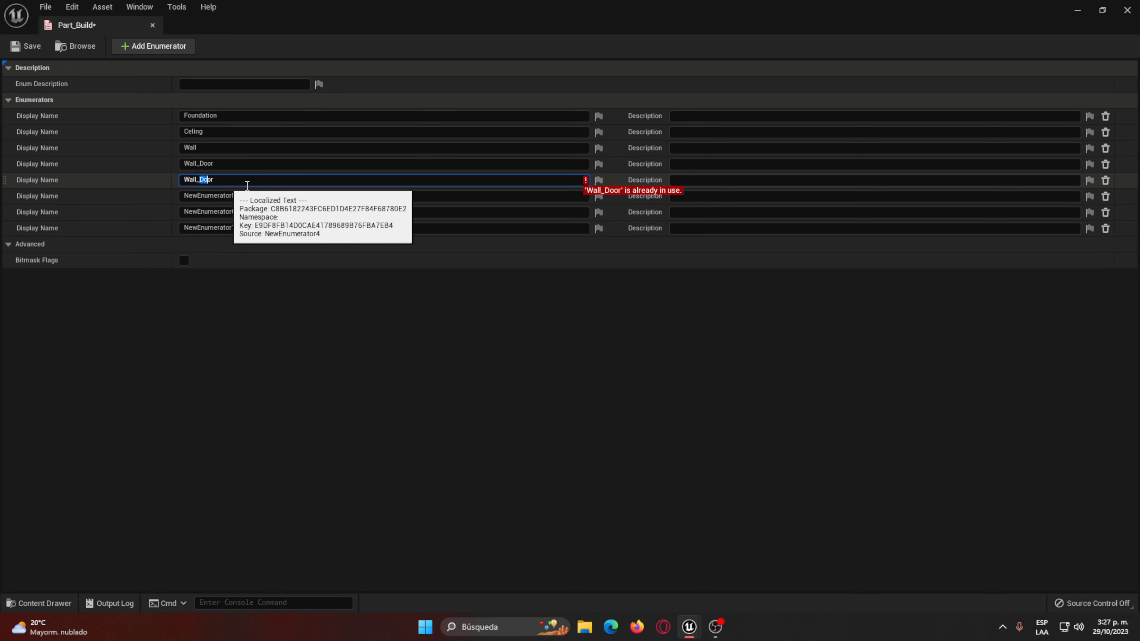
type("Windows")
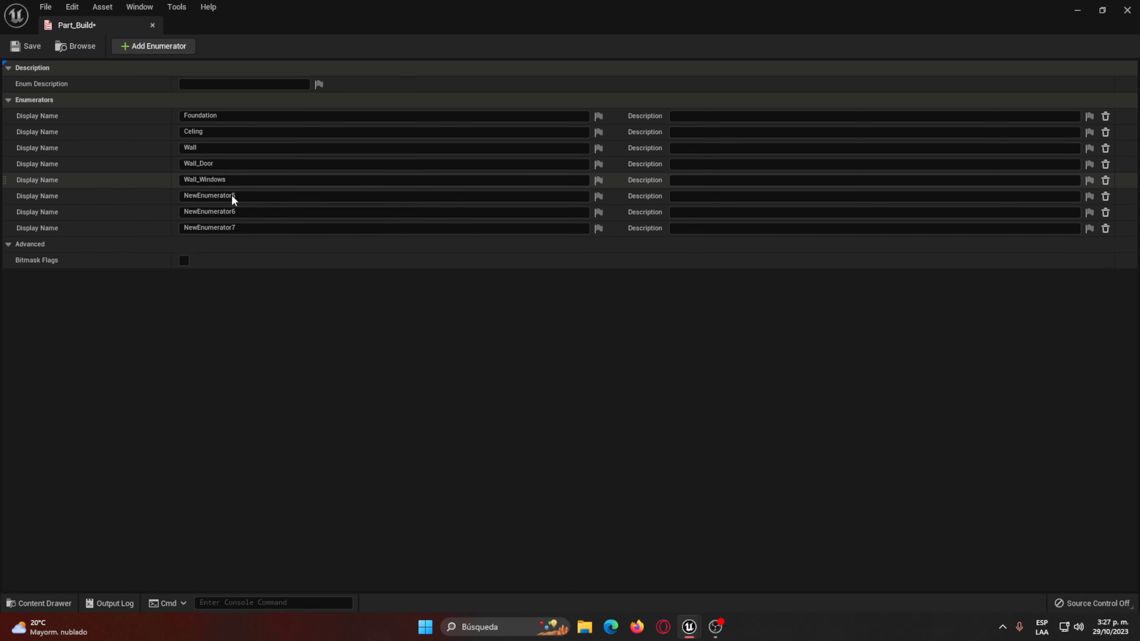
left_click(232, 199)
type("Wal")
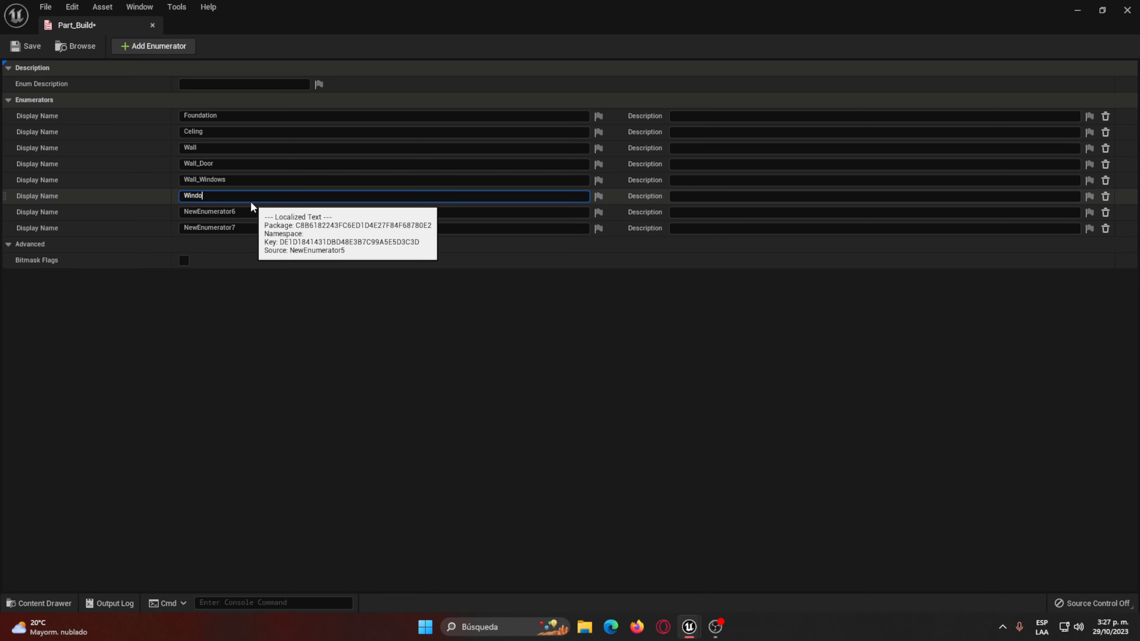
key("Return")
Step: Rename the last two entries to Door and Full_Build, then close the Part_Build editor
left_click(243, 212)
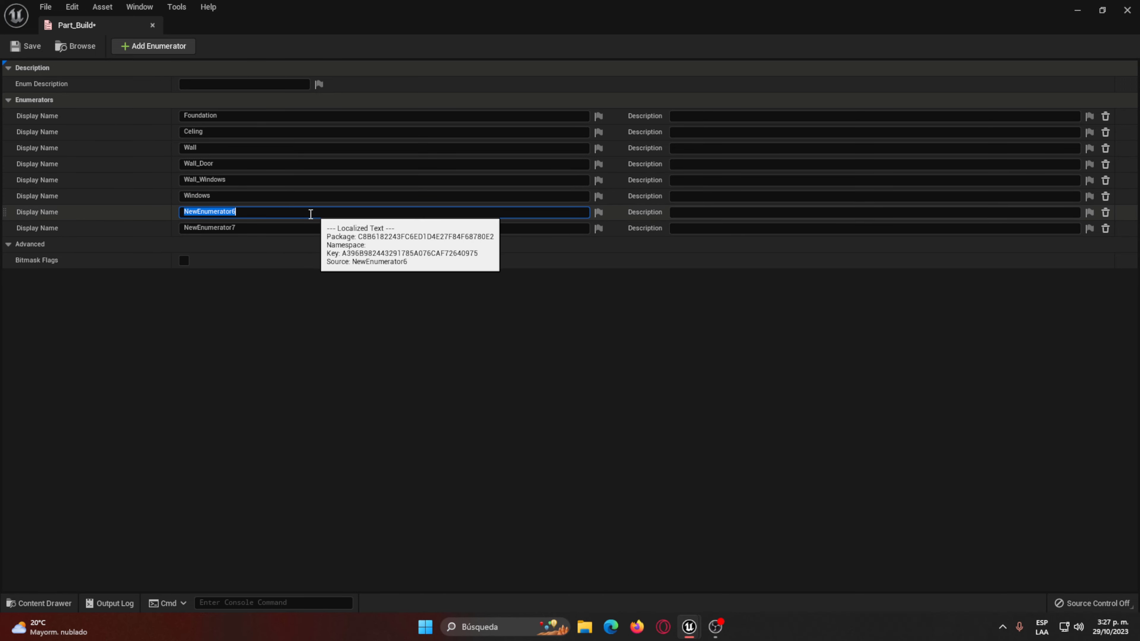
key("BackSpace")
type("Door")
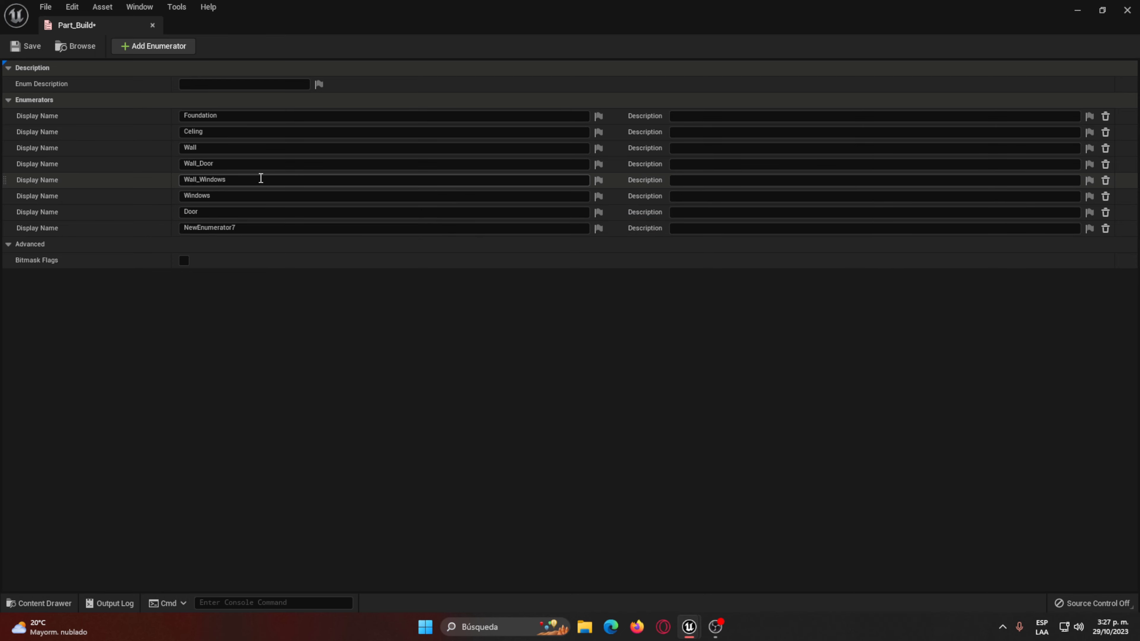
left_click(266, 228)
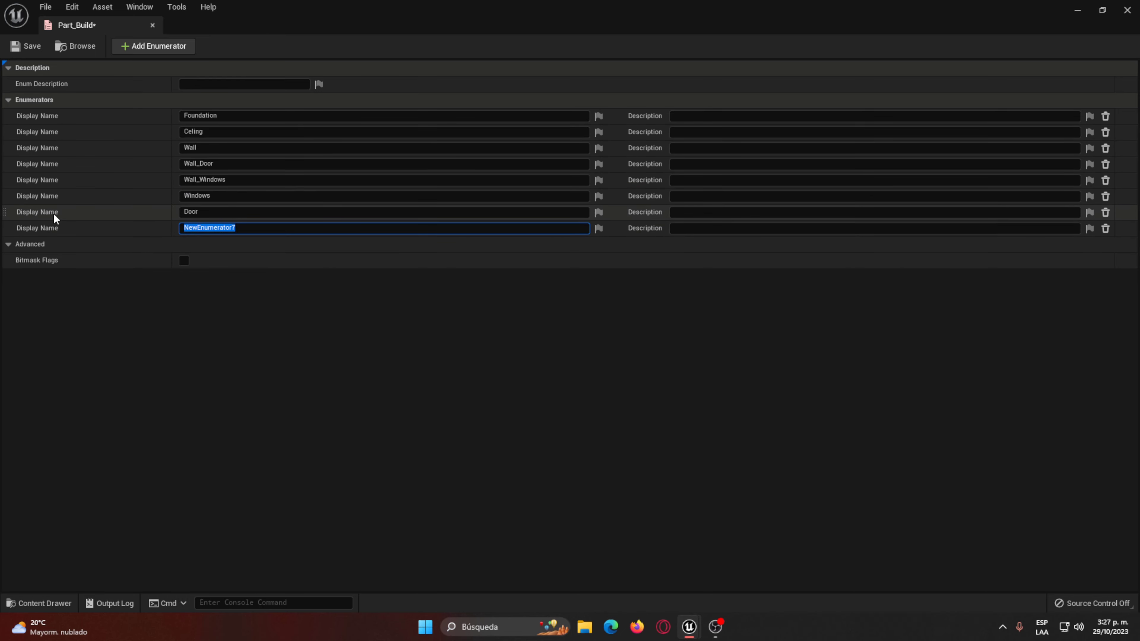
type("Full_")
type("_Bu")
type("ild")
key("Return")
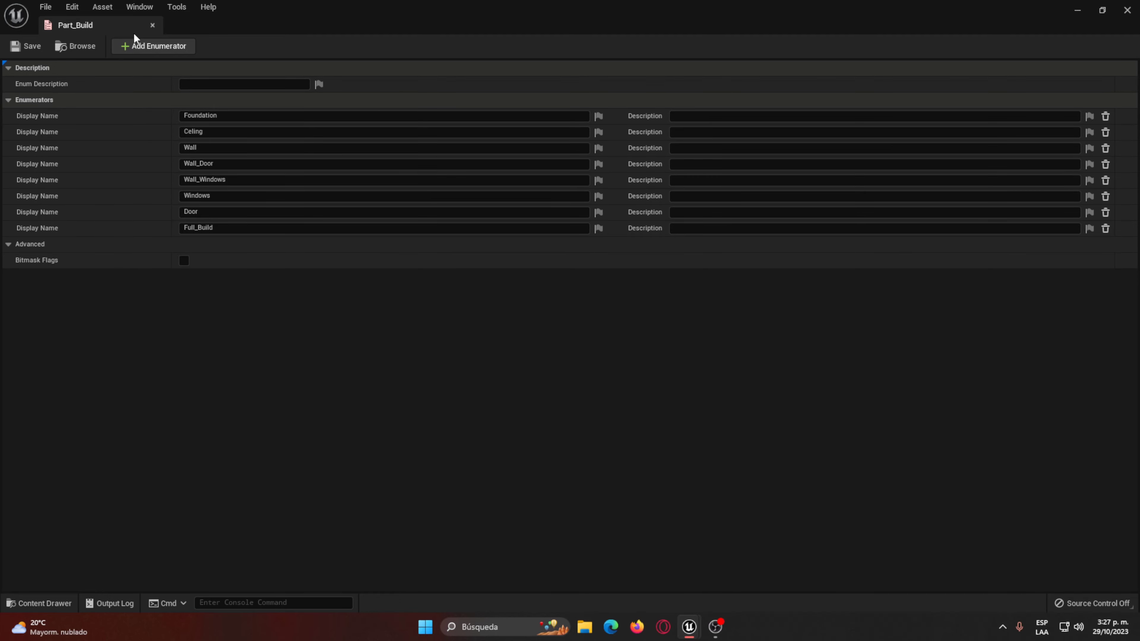
left_click(152, 26)
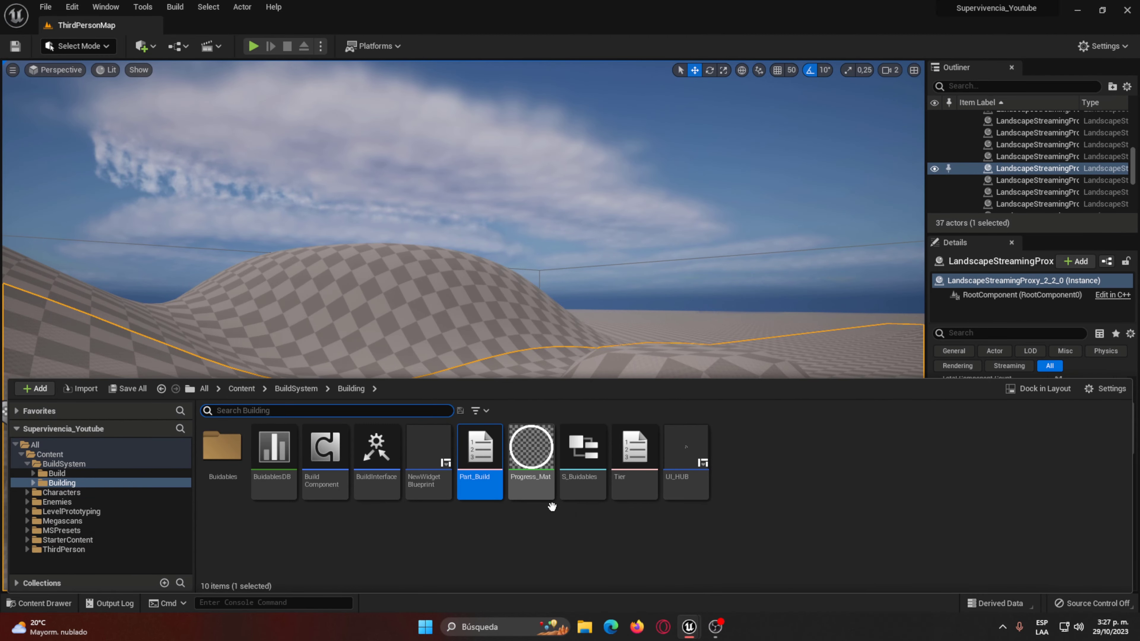
Step: Browse the Buidables folder and briefly open and close the BuidablesDB data table
left_click(396, 530)
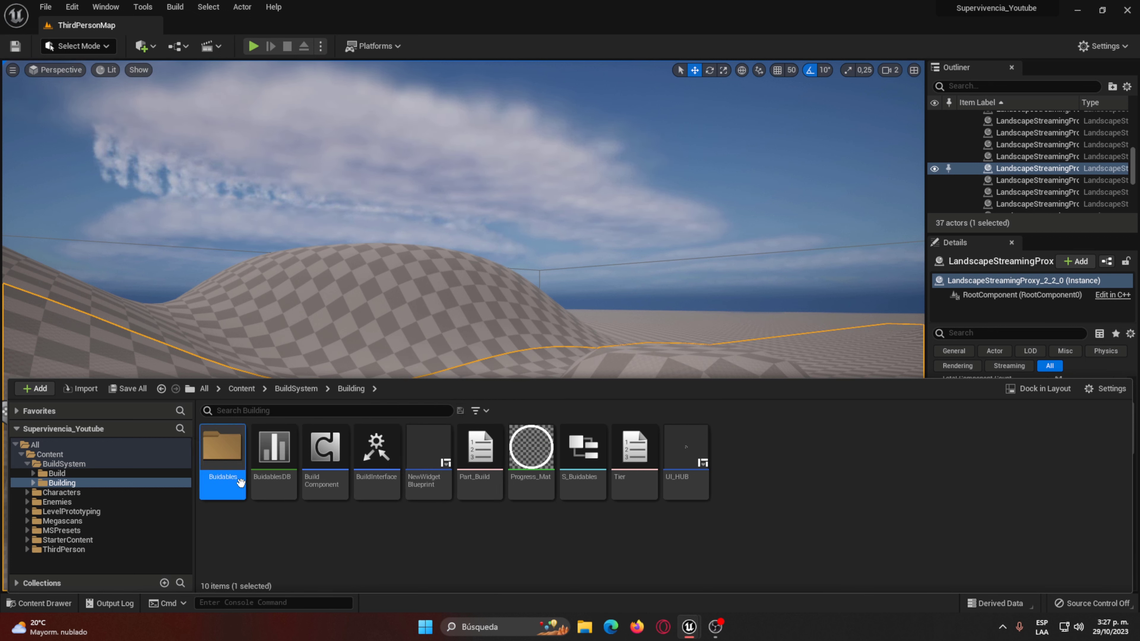
double_click(222, 447)
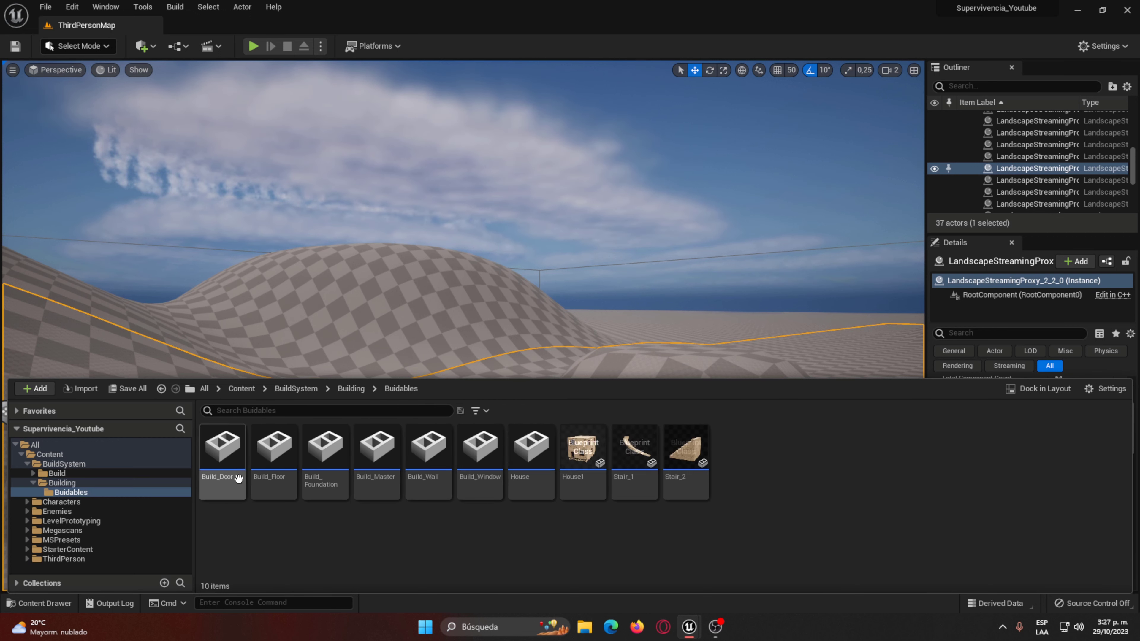
left_click(355, 389)
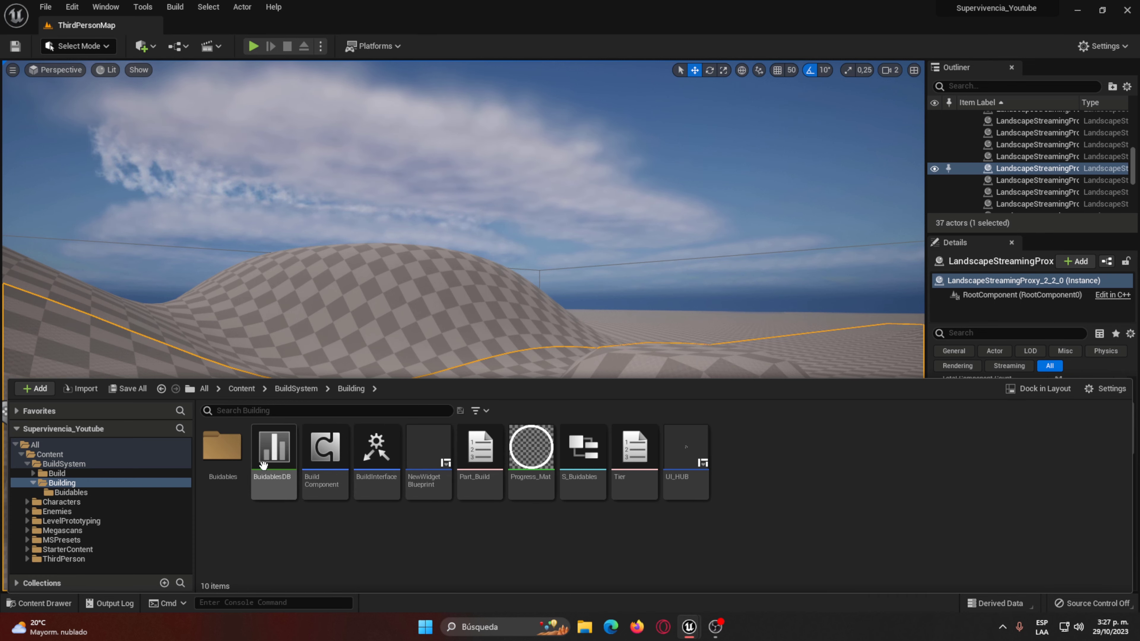
double_click(273, 468)
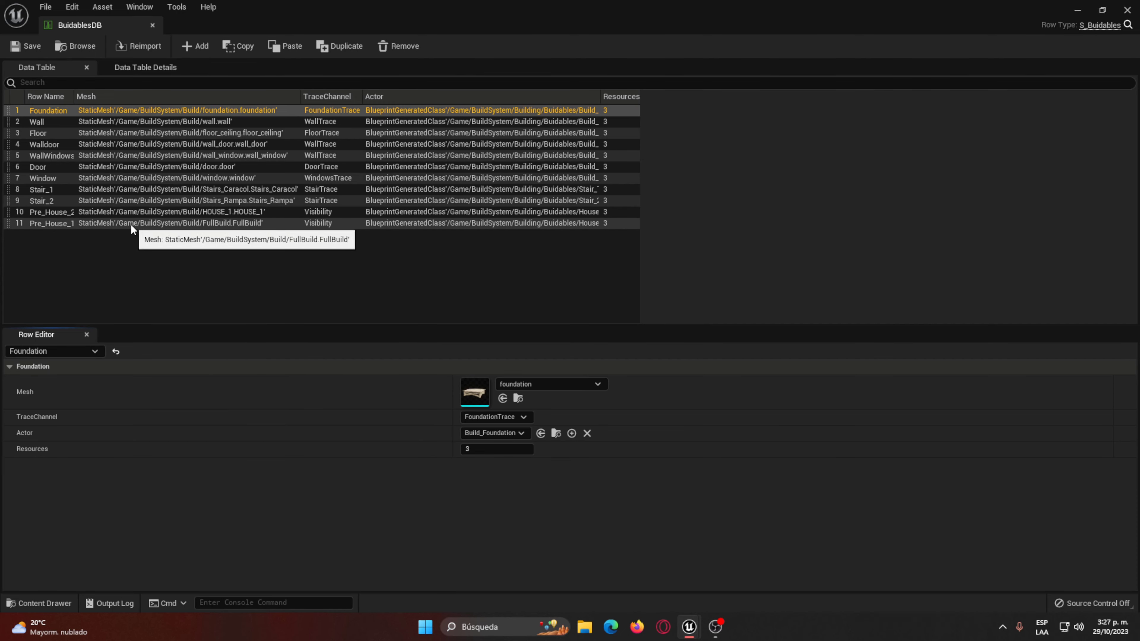
left_click(152, 25)
key("ctrl+space")
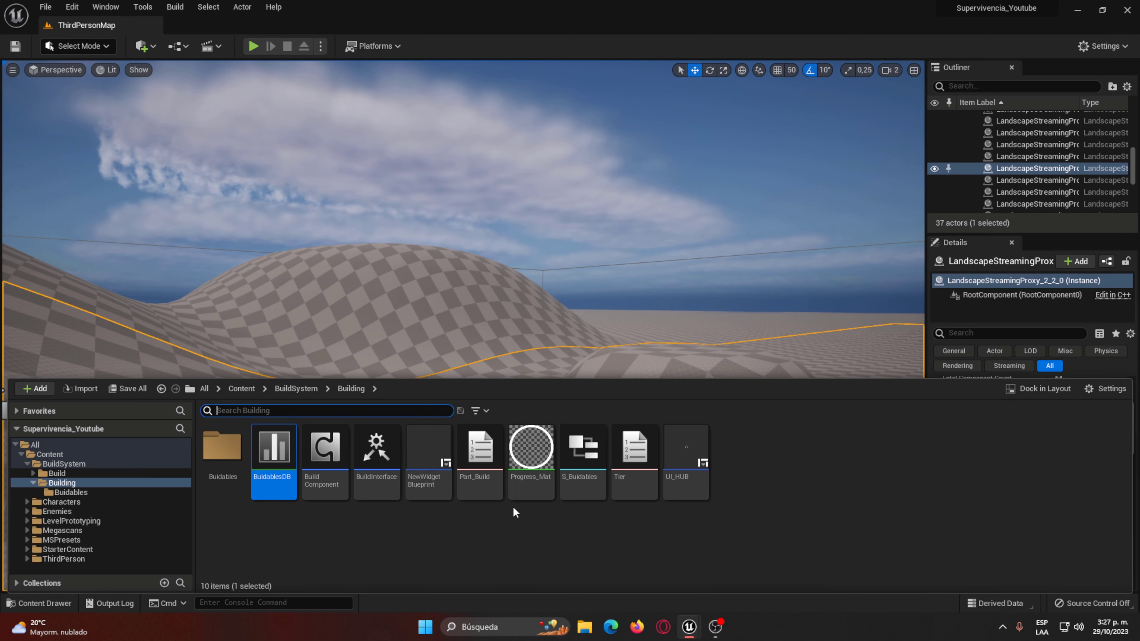
Step: In S_Buidables, add a Float member named Health and save the structure
double_click(583, 489)
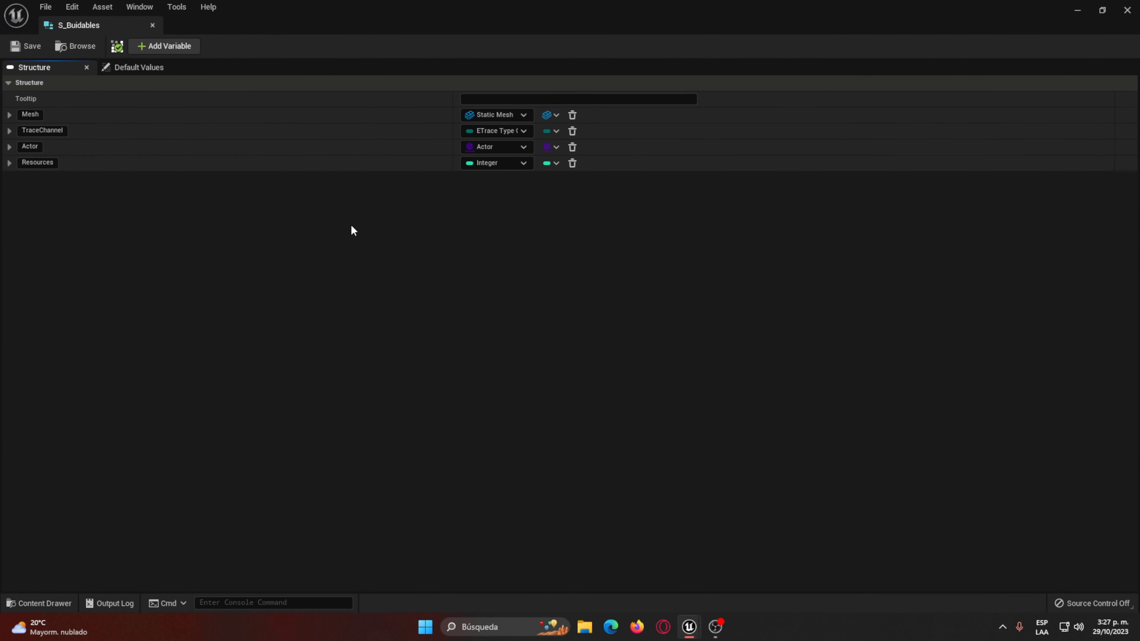
left_click(165, 46)
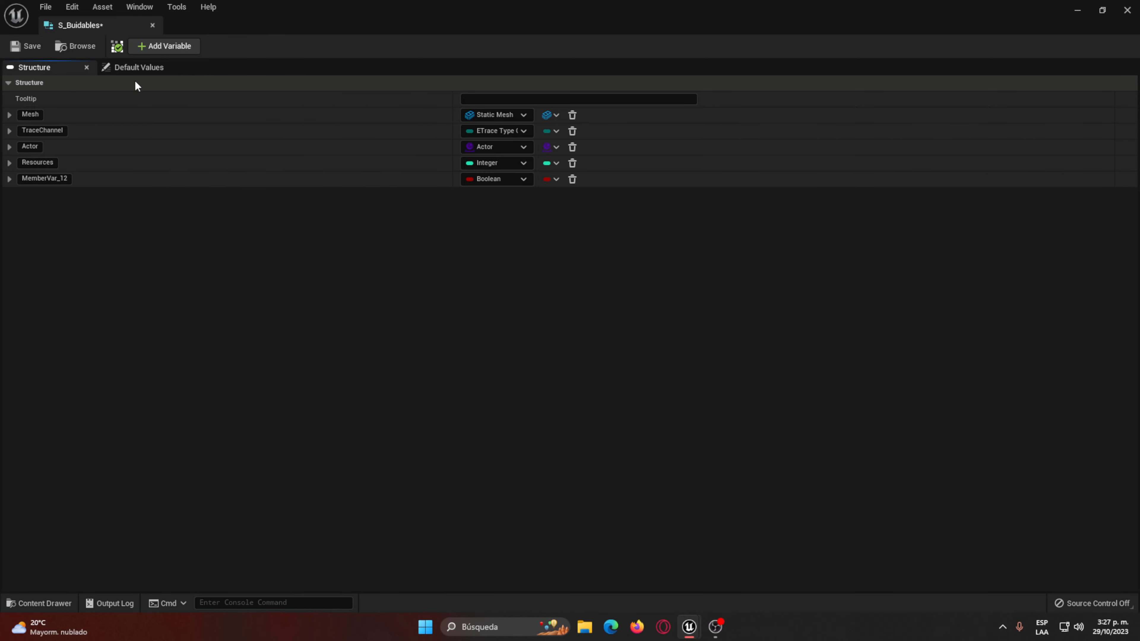
left_click(69, 178)
left_click(491, 180)
type("flo")
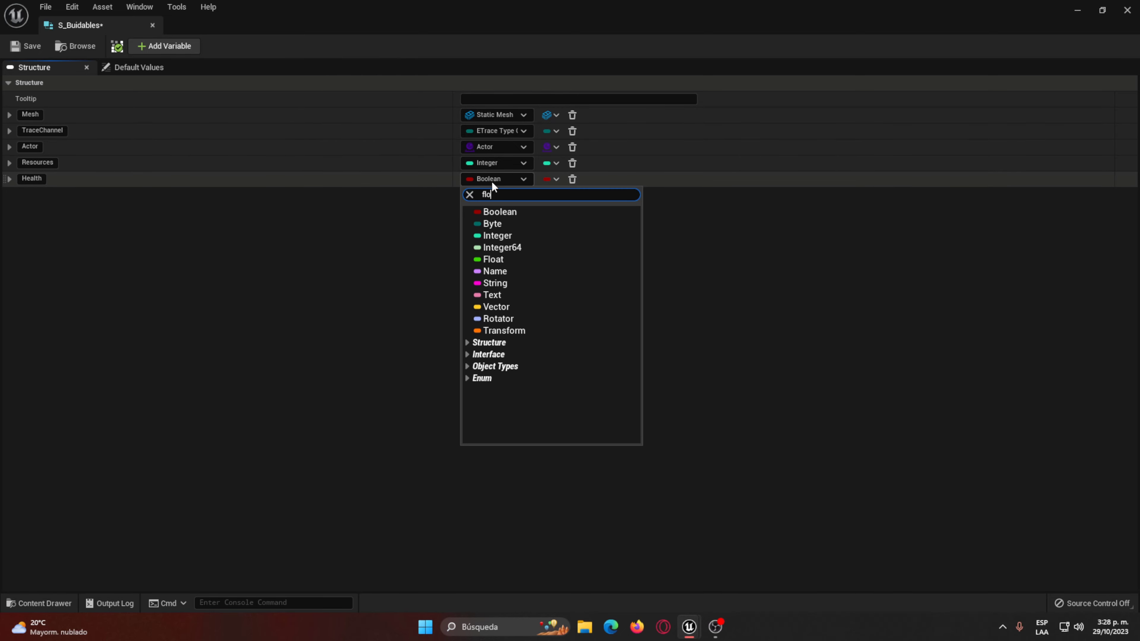
left_click(537, 211)
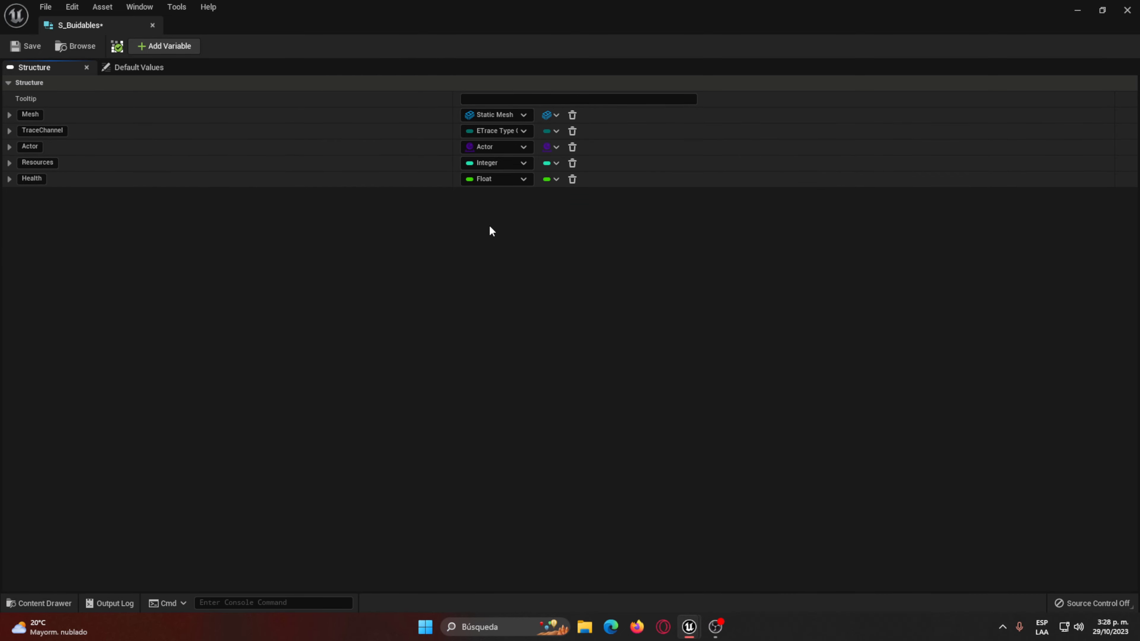
left_click(34, 44)
Step: Close the S_Buidables structure, open BuidablesDB, and set Foundation's Health to 100
left_click(152, 25)
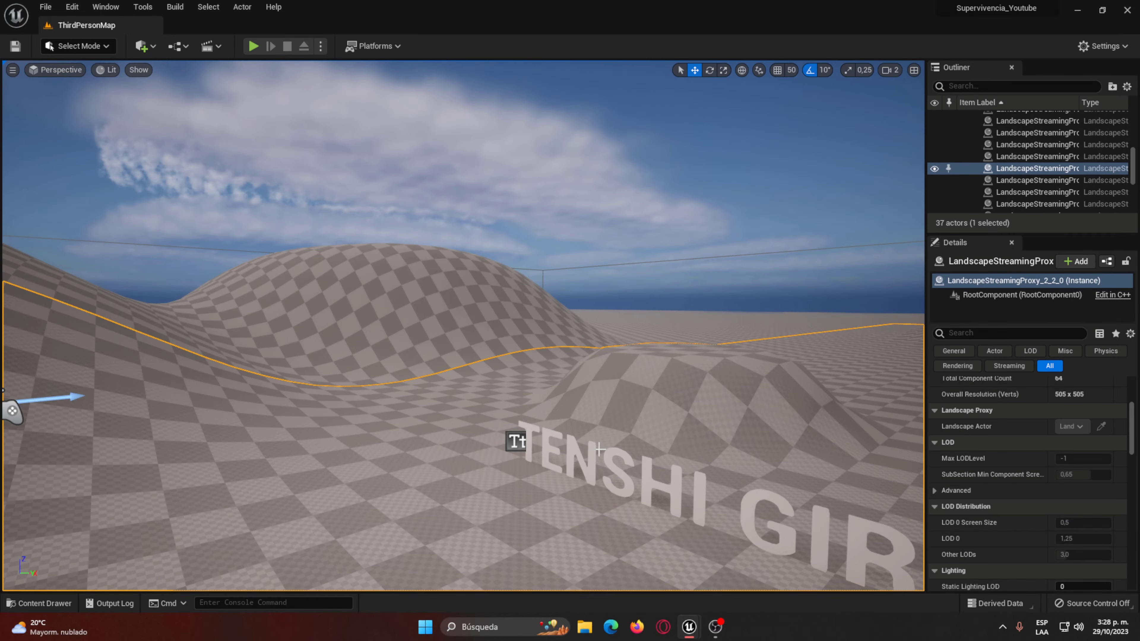
key("ctrl+space")
double_click(276, 465)
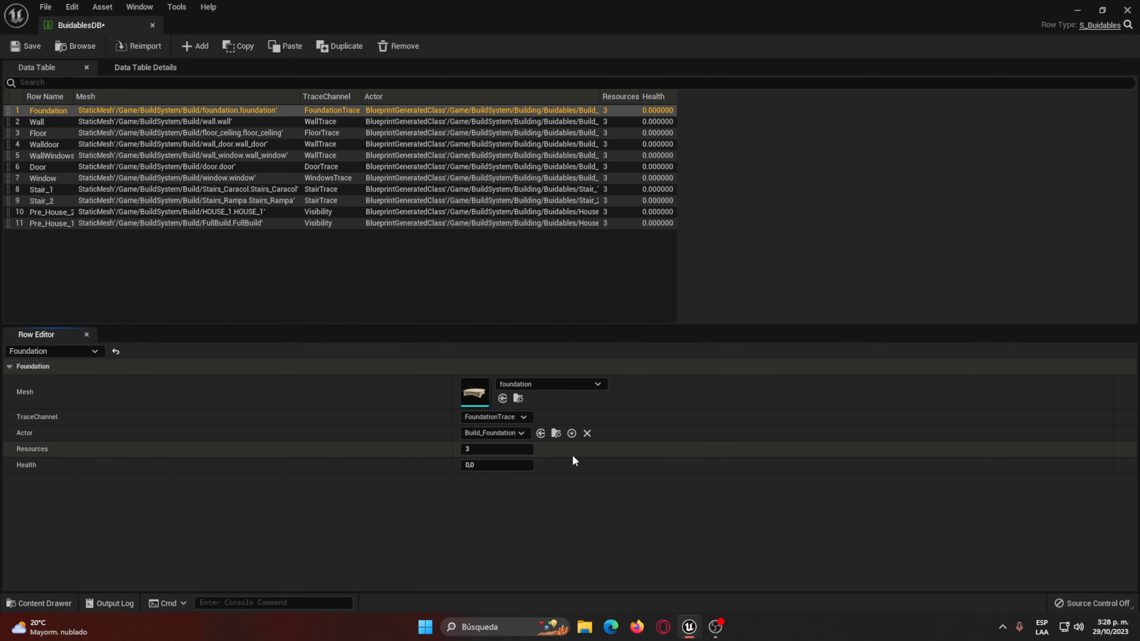
left_click(490, 464)
type("100")
key("Return")
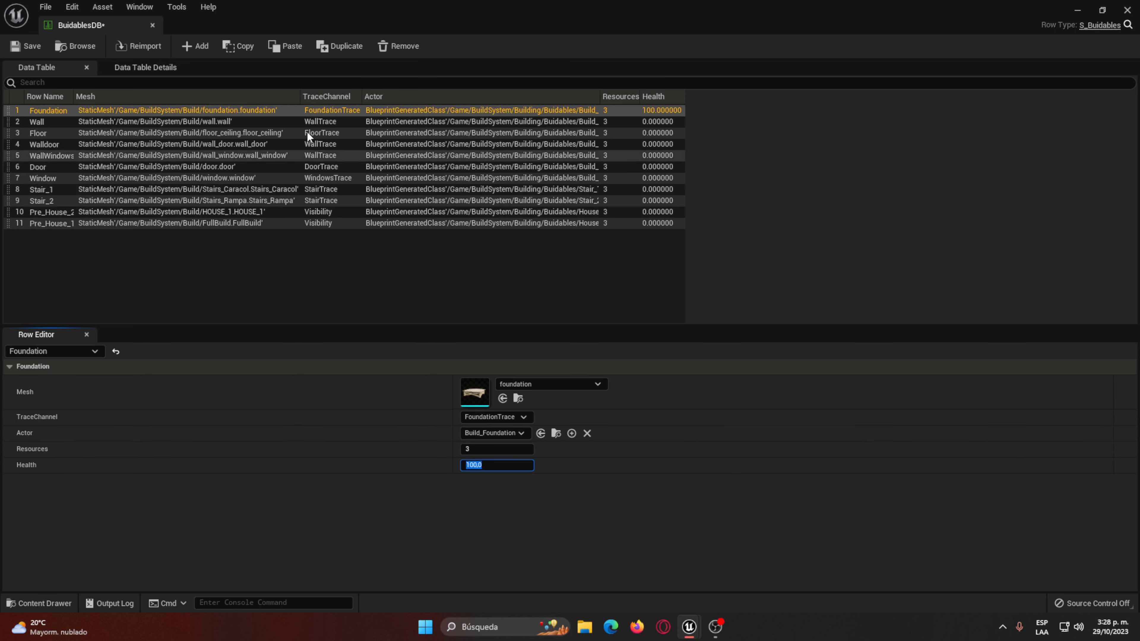
Step: Set Health to 100 for the Wall, Floor and Walldoor rows
left_click(309, 122)
left_click(502, 465)
type("100")
key("Return")
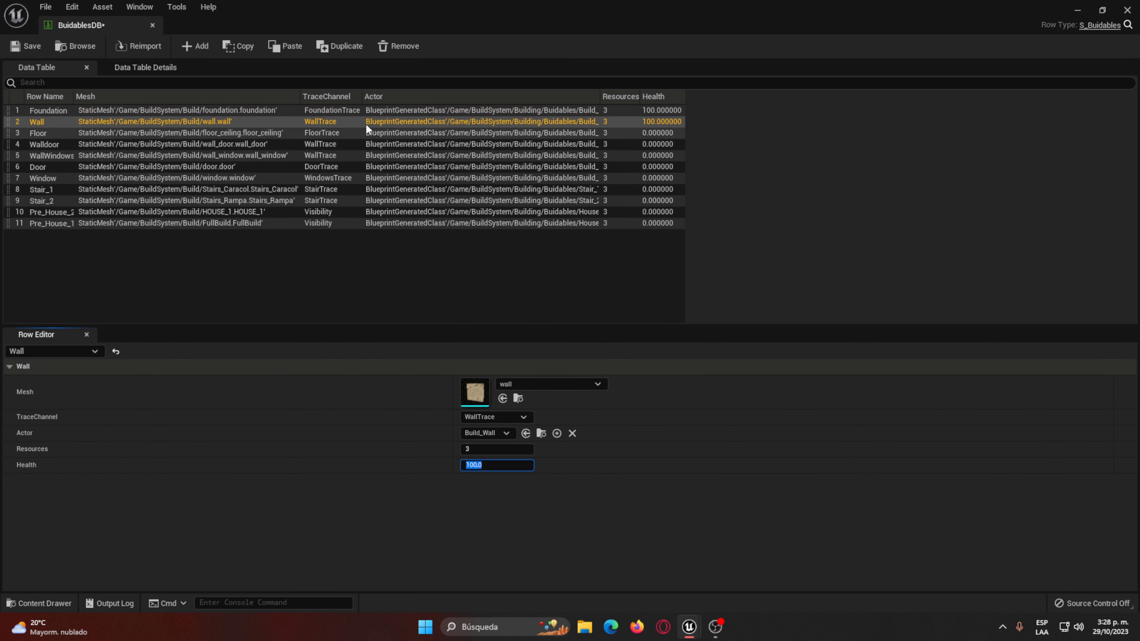
left_click(368, 133)
key("Return")
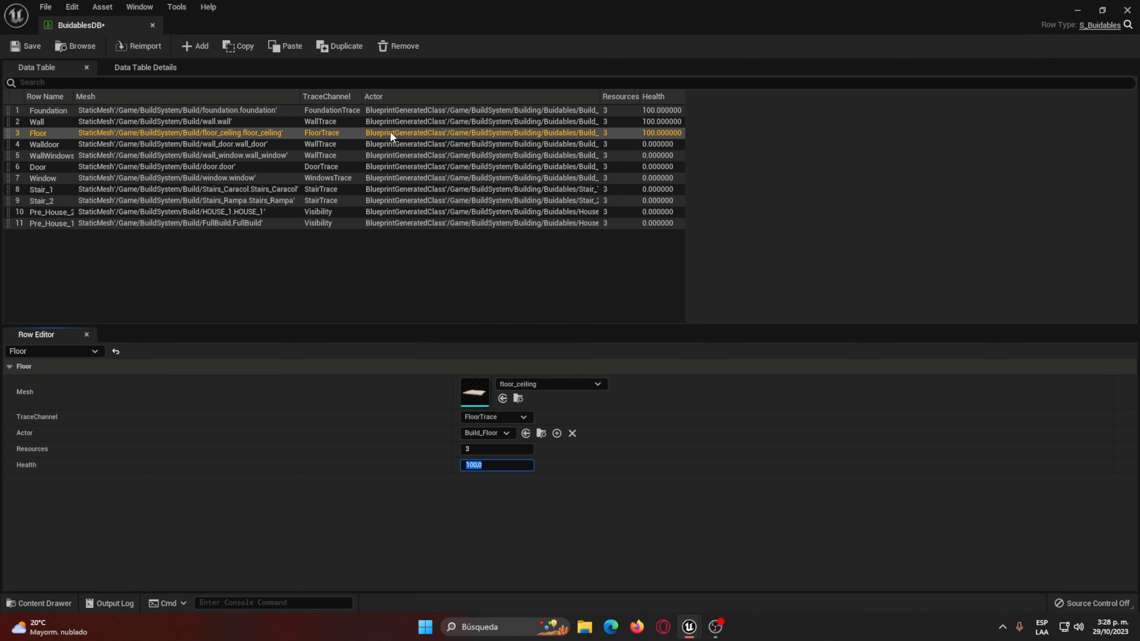
left_click(393, 143)
left_click(523, 466)
type("100")
key("Return")
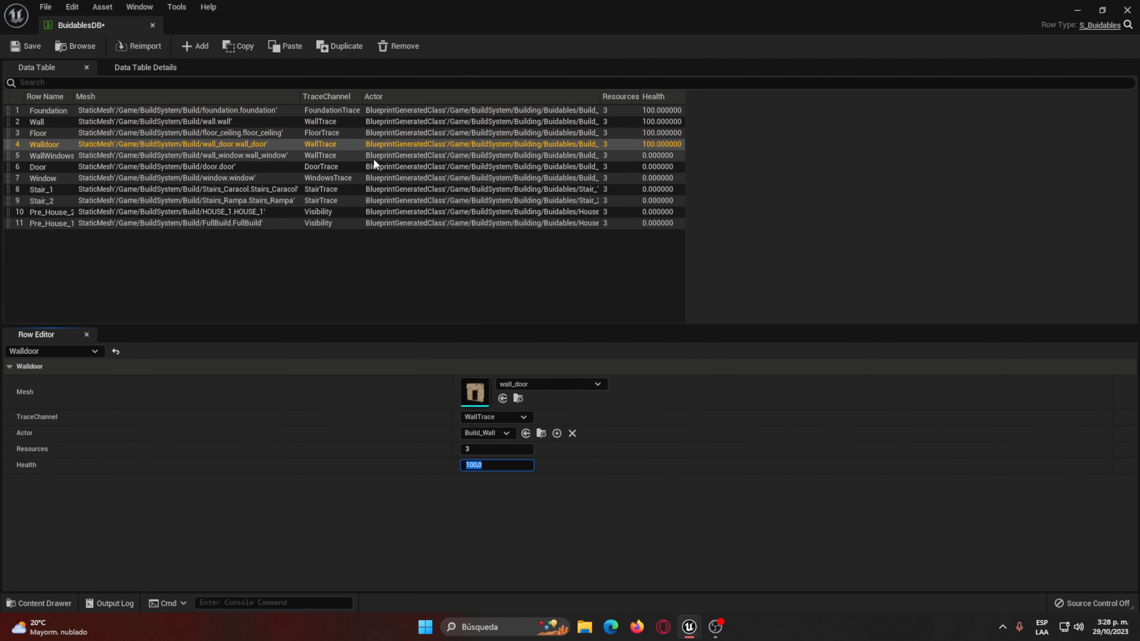
Step: Set Health to 100 for the WallWindows, Door, Window and Stair_1 rows
left_click(375, 155)
type("100")
key("Return")
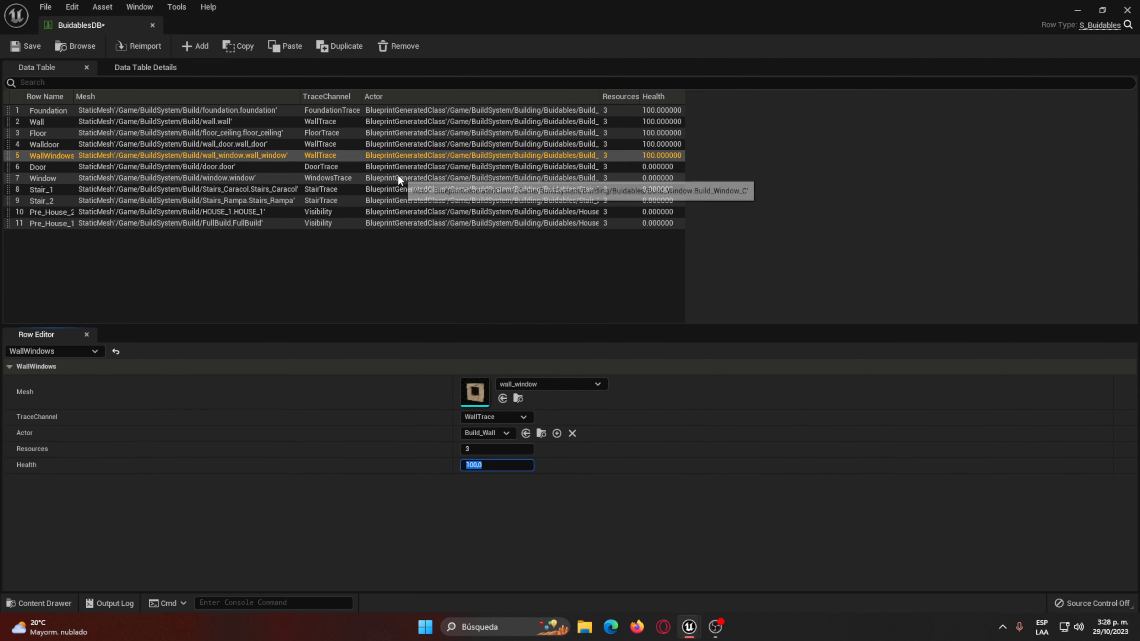
left_click(395, 167)
type("1")
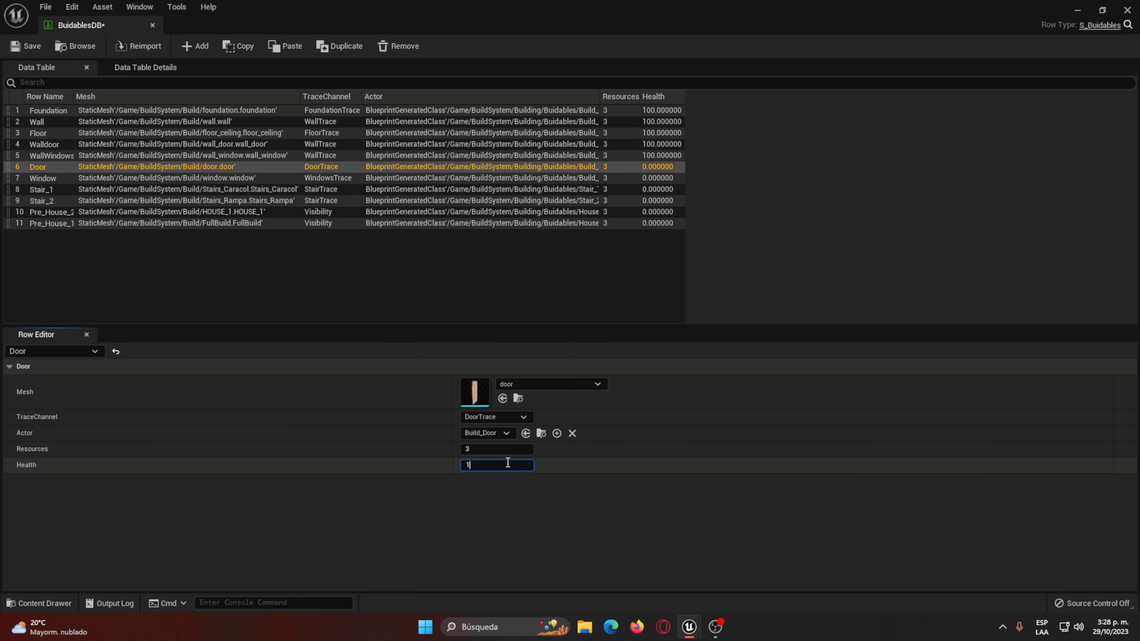
type("00")
key("Return")
left_click(398, 179)
type("1")
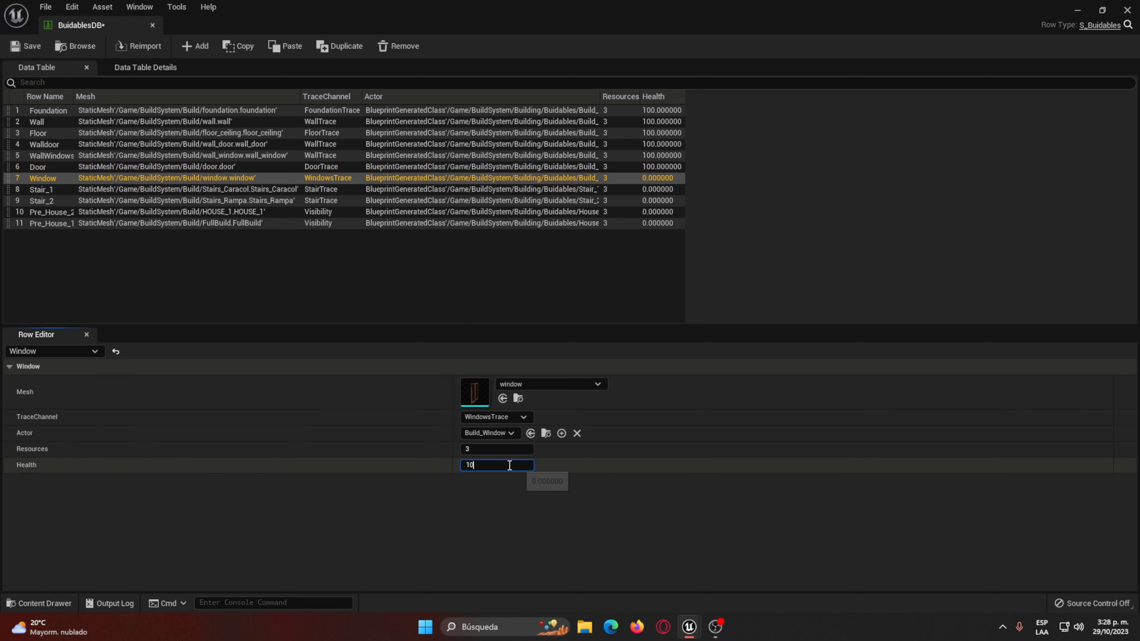
type("0")
key("Return")
left_click(386, 189)
left_click(507, 464)
type("1")
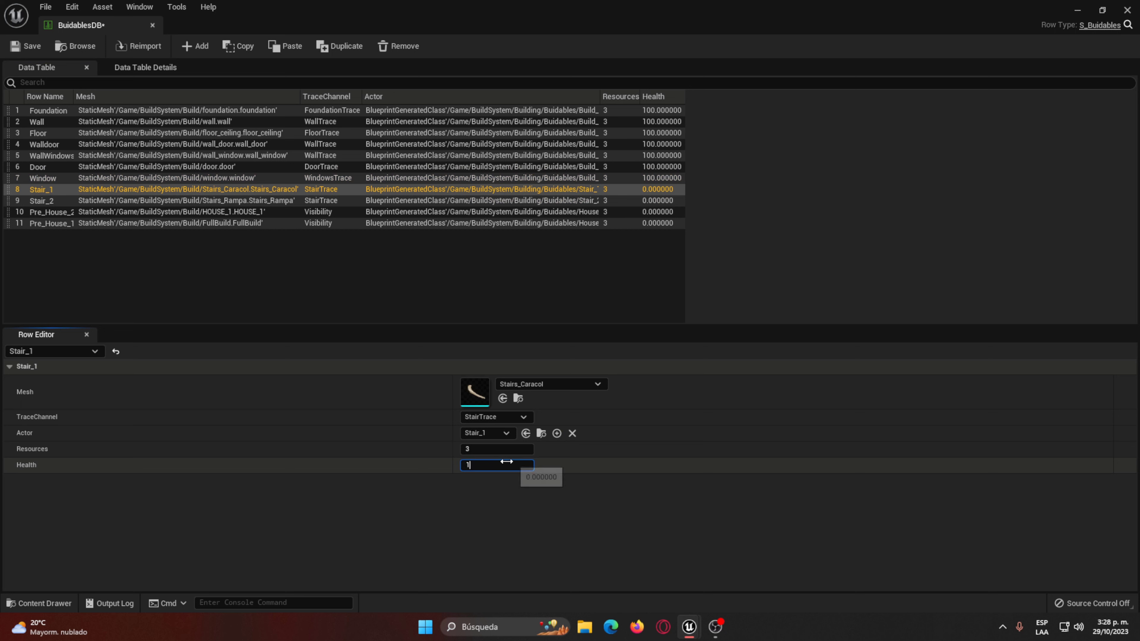
type("00")
key("Return")
Step: Set Health to 100 for the Stair_2, Pre_House_2 and Pre_House_1 rows
left_click(372, 200)
left_click(492, 464)
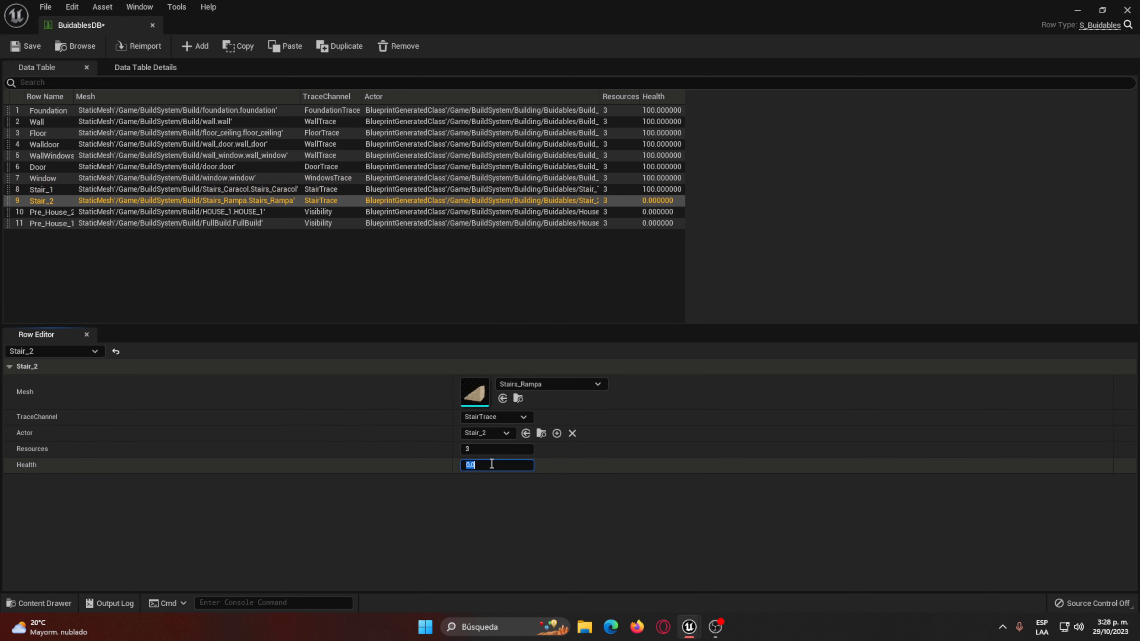
type("100")
left_click(391, 215)
left_click(499, 468)
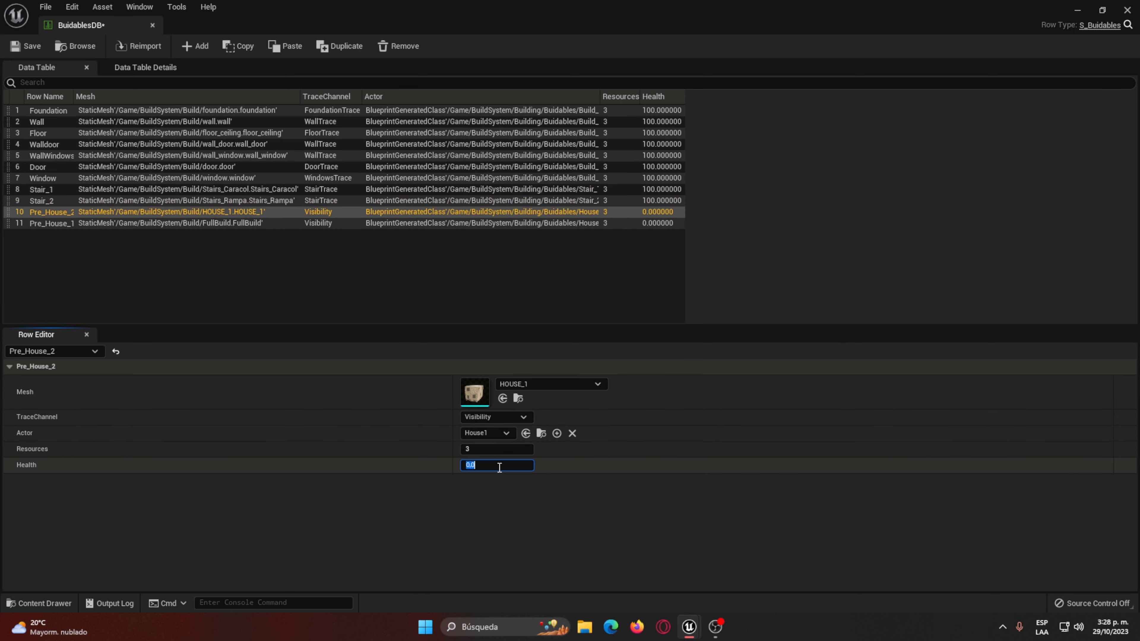
type("100")
key("Return")
left_click(407, 223)
left_click(528, 466)
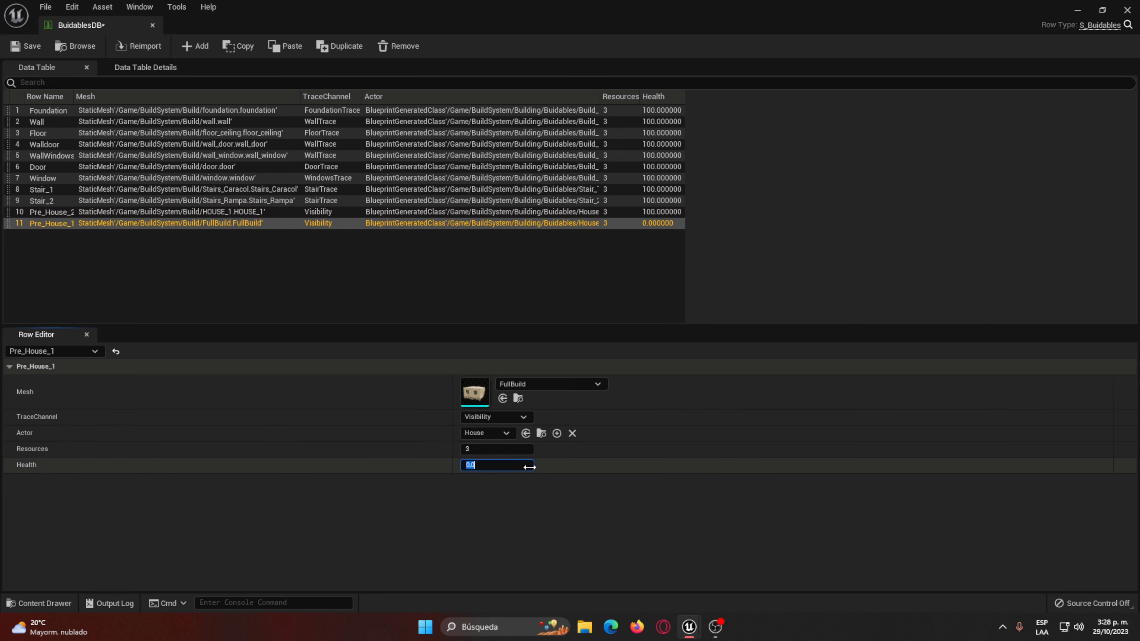
type("100")
key("Return")
Step: Save the BuidablesDB data table and close its editor
left_click(30, 47)
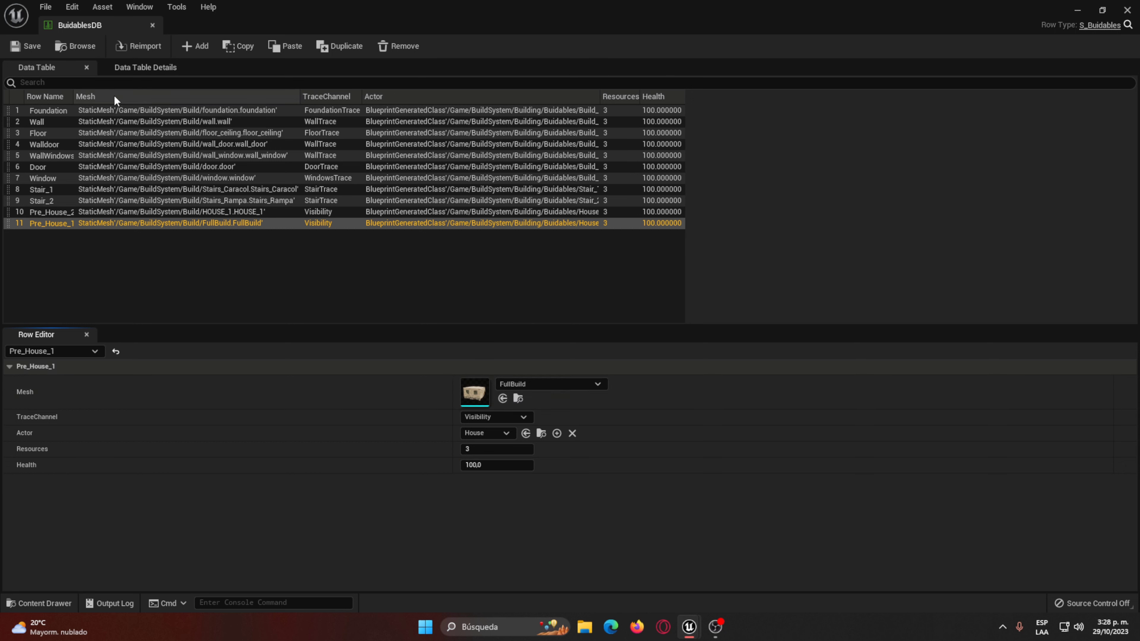
left_click(37, 42)
left_click(152, 25)
Step: Open the Build_Window blueprint from the Buidables folder
left_click(39, 603)
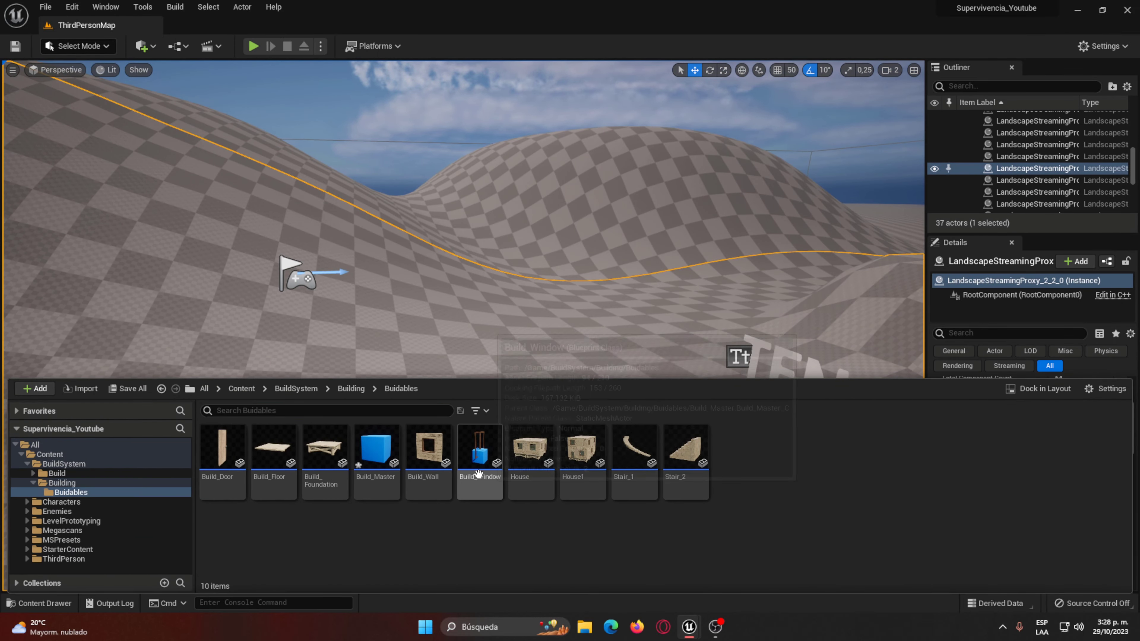
double_click(479, 447)
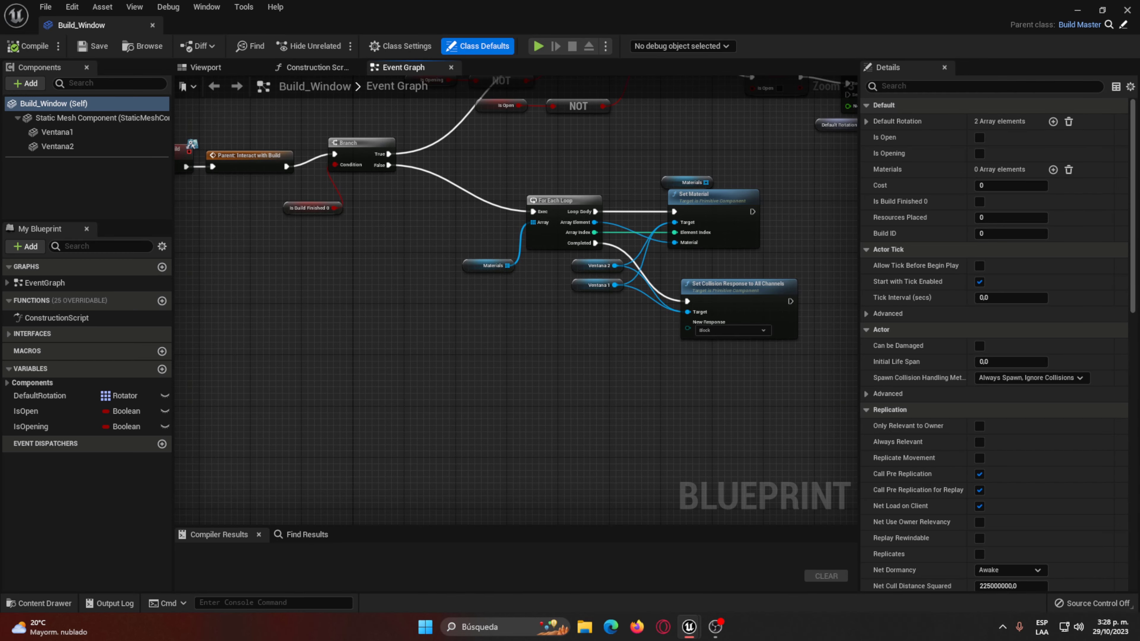
scroll(693, 311, "down", 5)
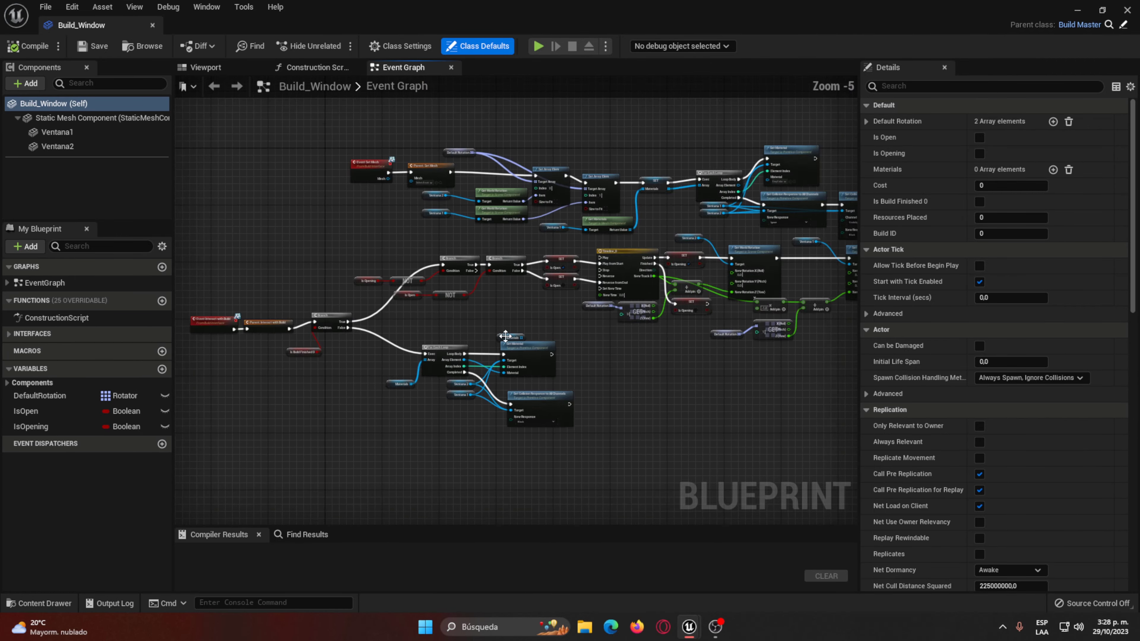
scroll(506, 336, "up", 1)
Step: Open Build_Master and view its material and collision node chain
key("ctrl+space")
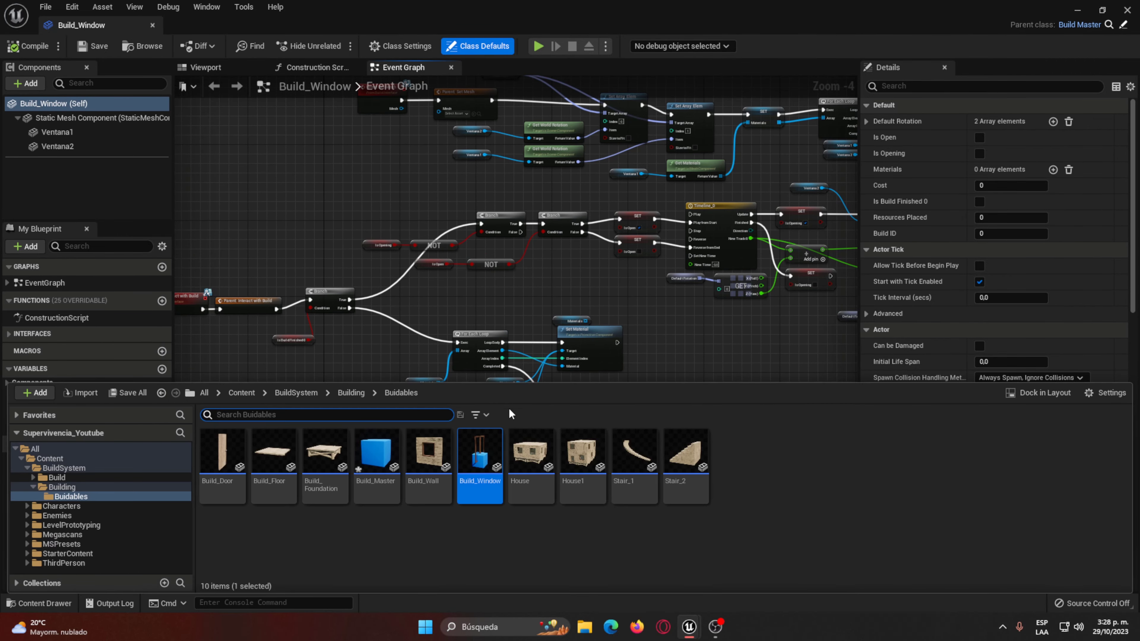
double_click(376, 452)
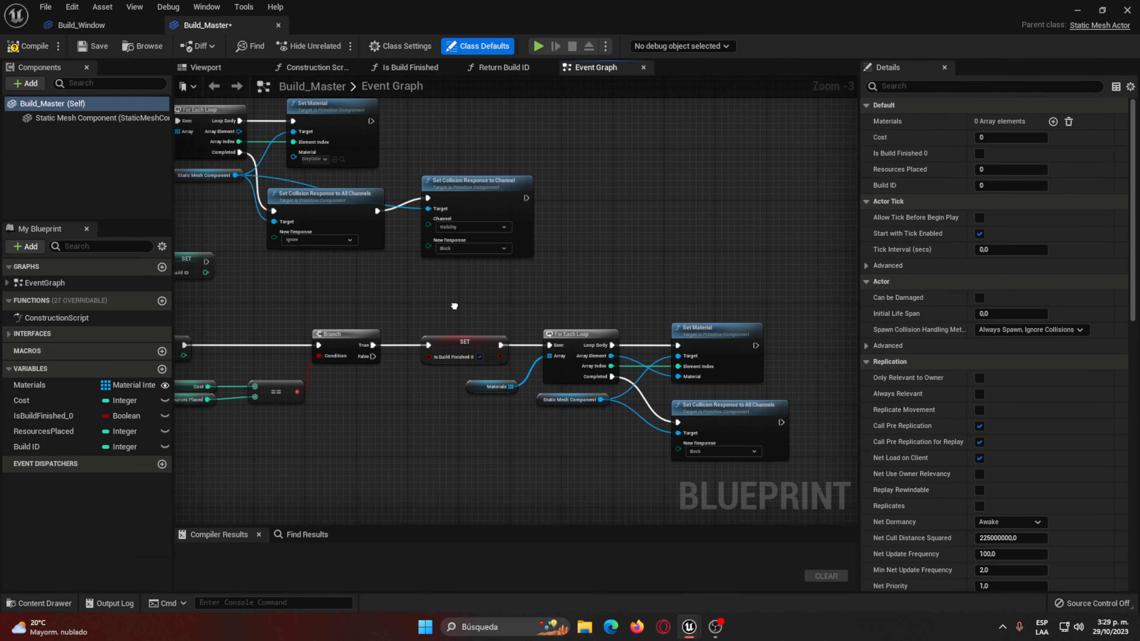
right_click_drag(454, 306, 454, 368)
scroll(407, 324, "down", 2)
scroll(353, 262, "up", 3)
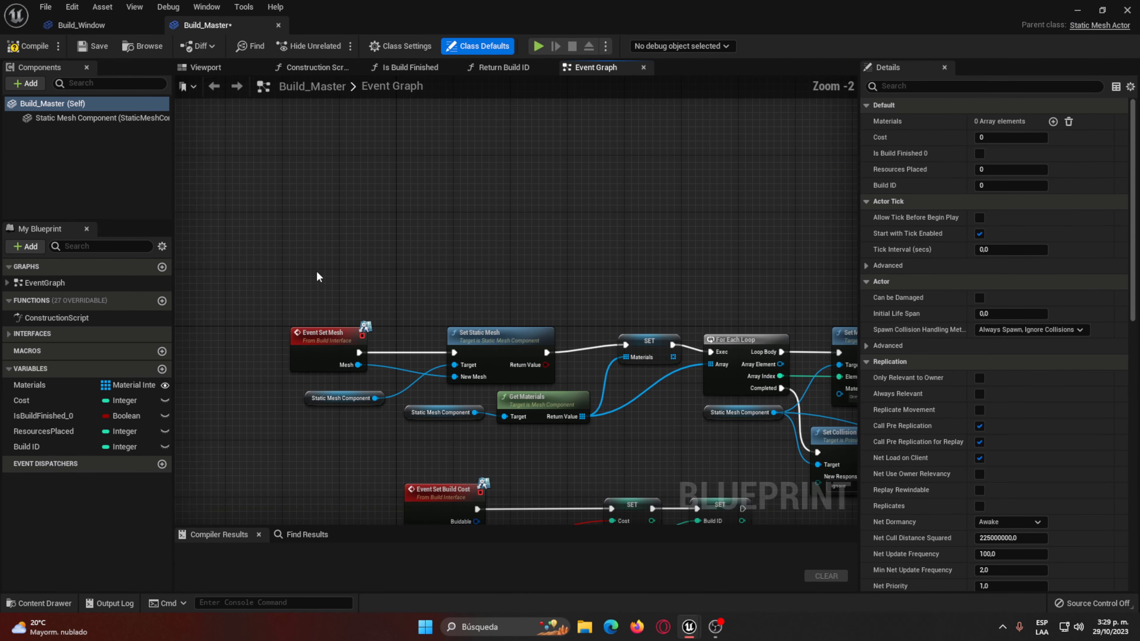
right_click_drag(317, 275, 268, 155)
Step: Back in Build_Window's graph, locate the Parent: Set Mesh and Event Set Mesh nodes
left_click(81, 25)
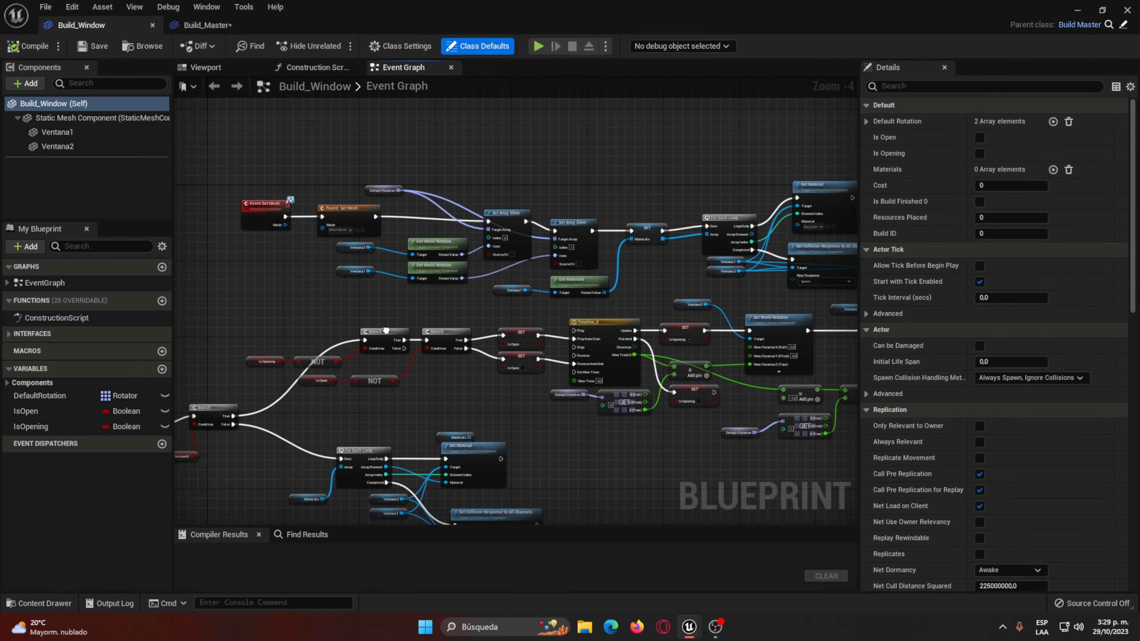
right_click_drag(386, 330, 318, 313)
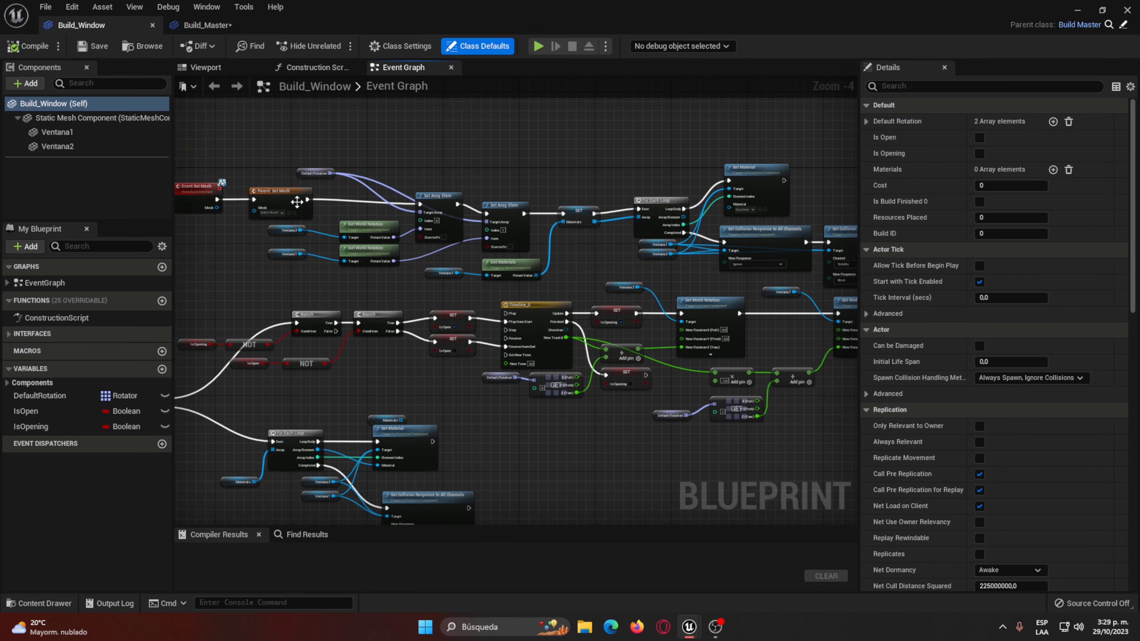
left_click(297, 202)
right_click_drag(297, 202, 373, 242)
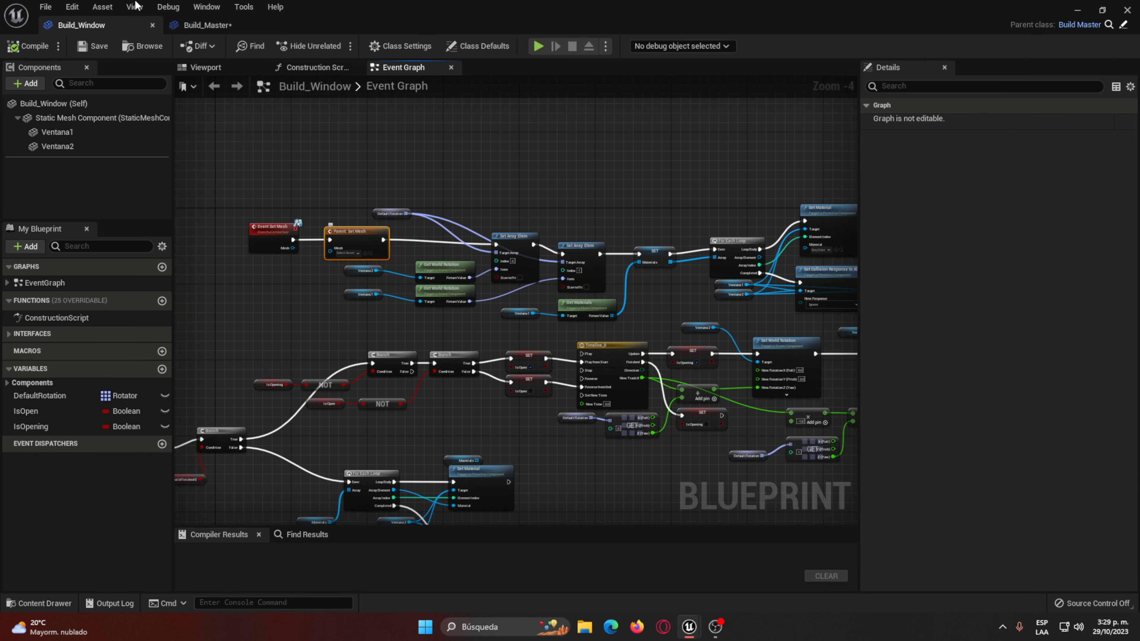
left_click(206, 24)
left_click(80, 25)
mouse_move(494, 404)
right_mouse_down()
mouse_move(538, 229)
mouse_move(468, 373)
right_mouse_up()
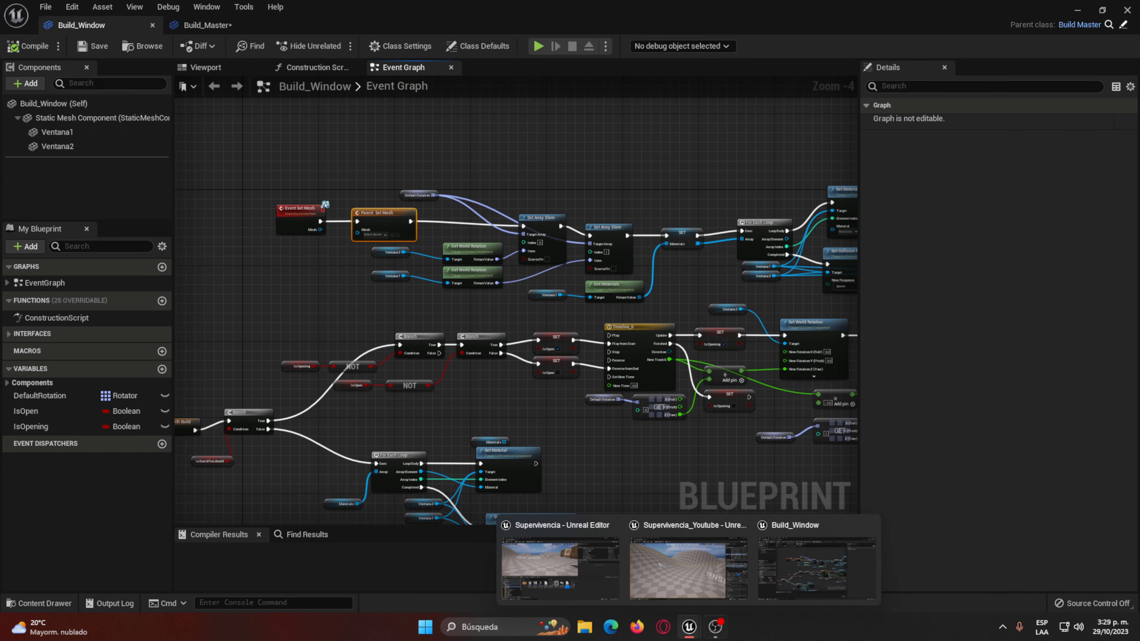
mouse_move(690, 627)
left_click(702, 587)
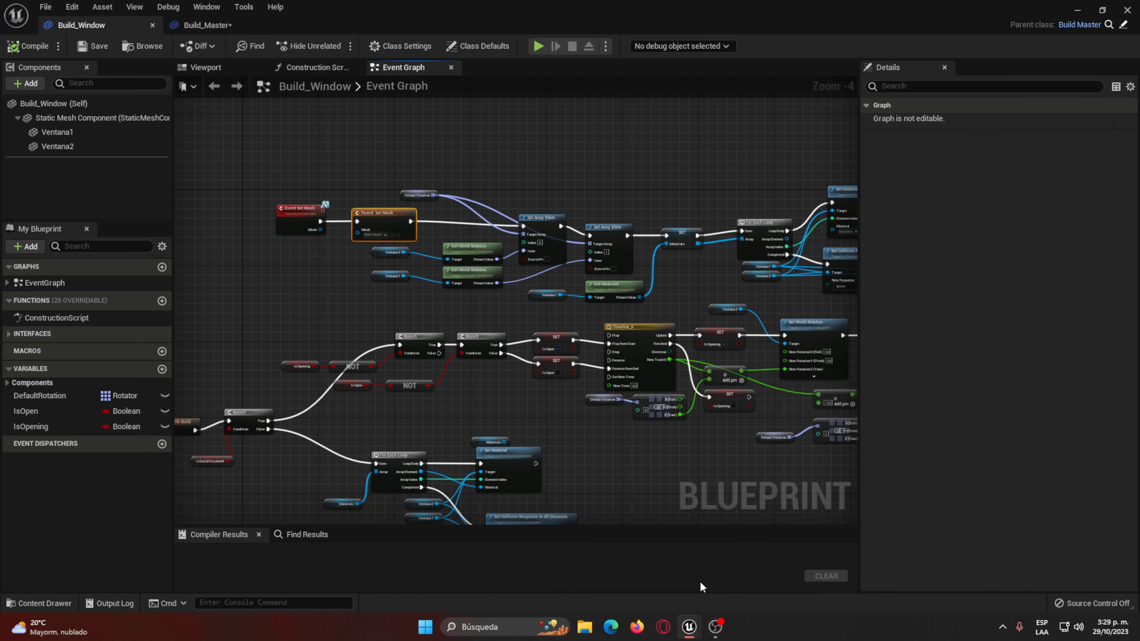
scroll(276, 216, "up", 1)
scroll(381, 294, "up", 2)
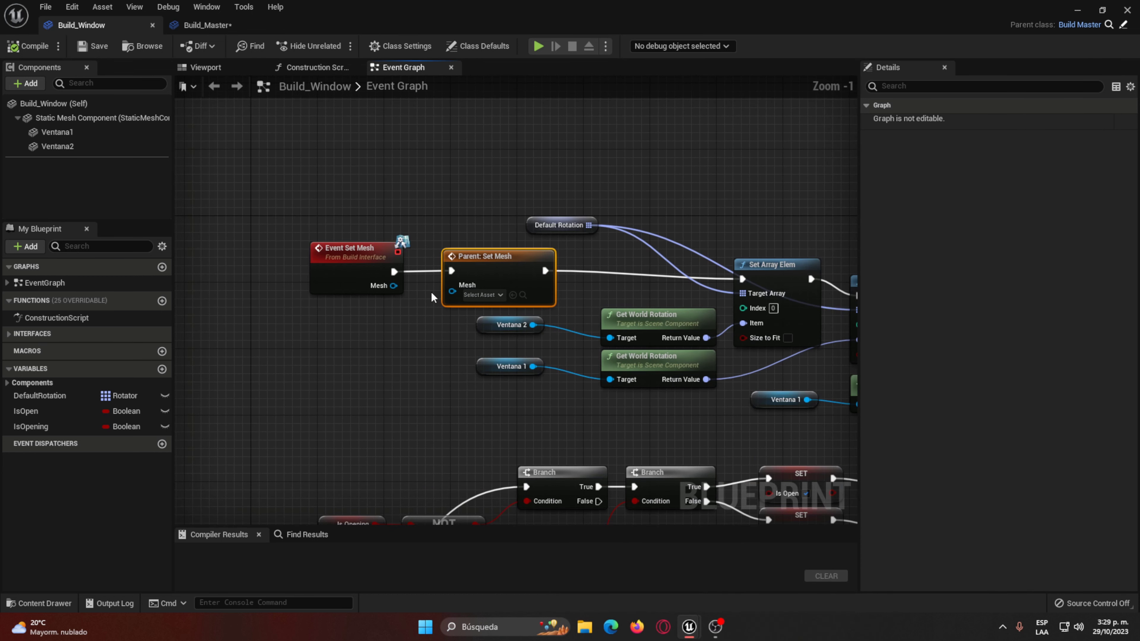
right_click_drag(465, 310, 299, 313)
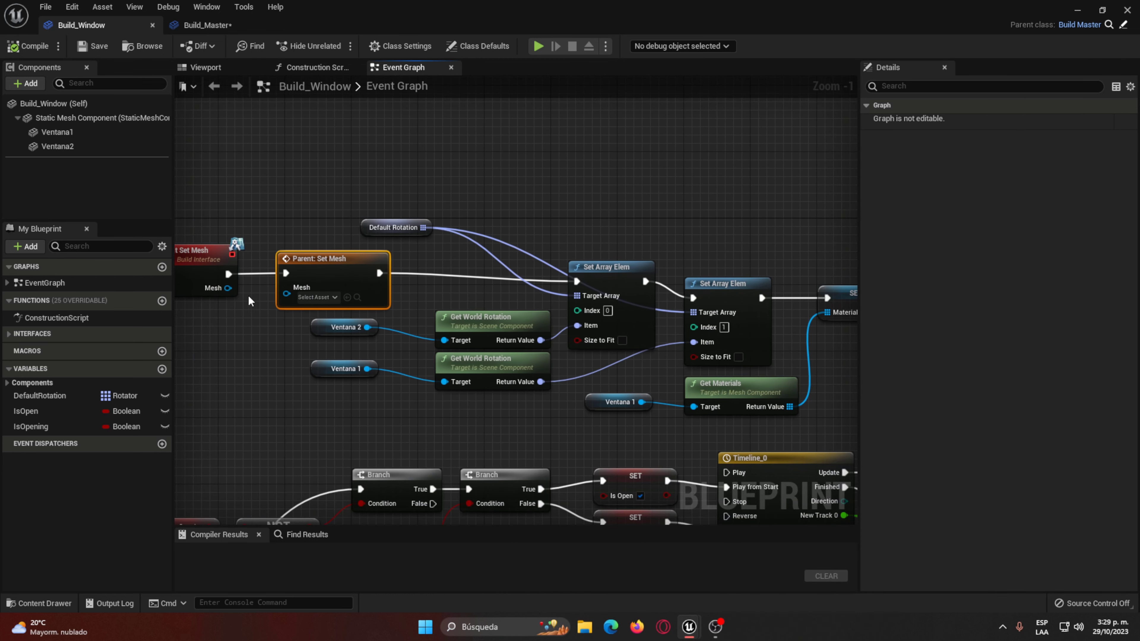
Step: Connect Event Set Mesh's Mesh to Parent: Set Mesh and compile Build_Window
left_click_drag(228, 289, 286, 287)
right_click_drag(321, 302, 449, 237)
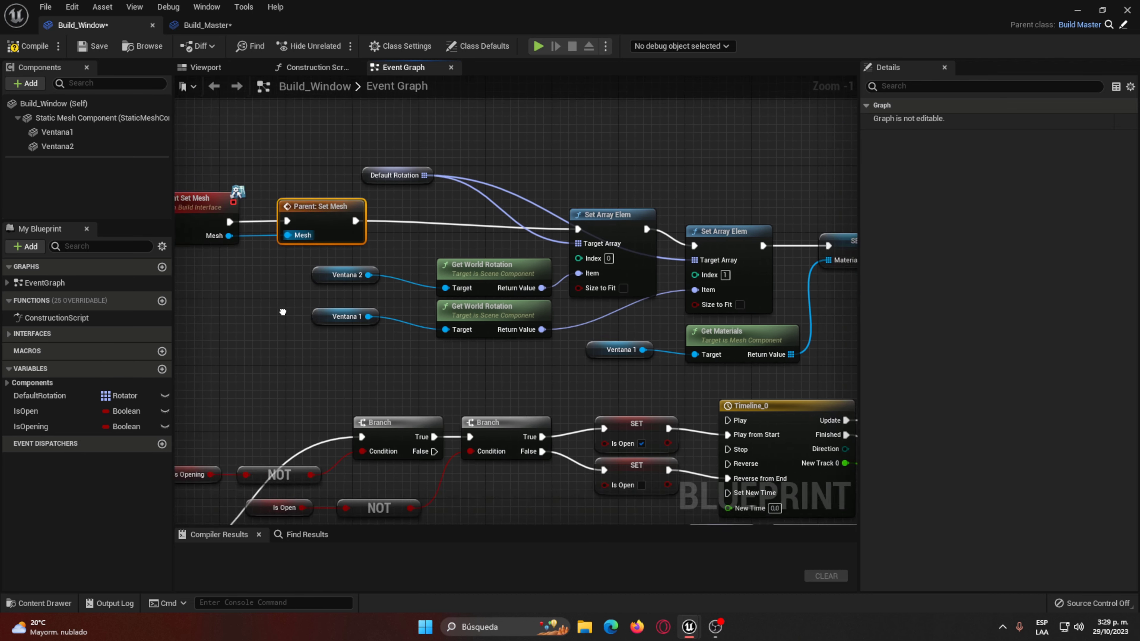
left_click(18, 49)
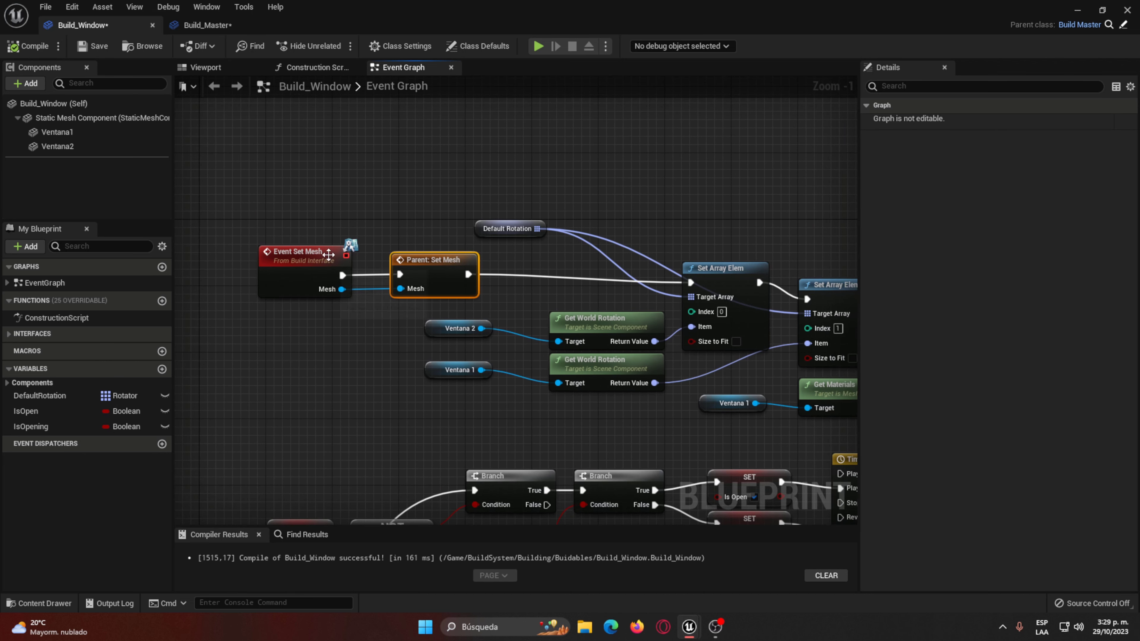
right_click_drag(472, 284, 432, 256)
left_click(399, 46)
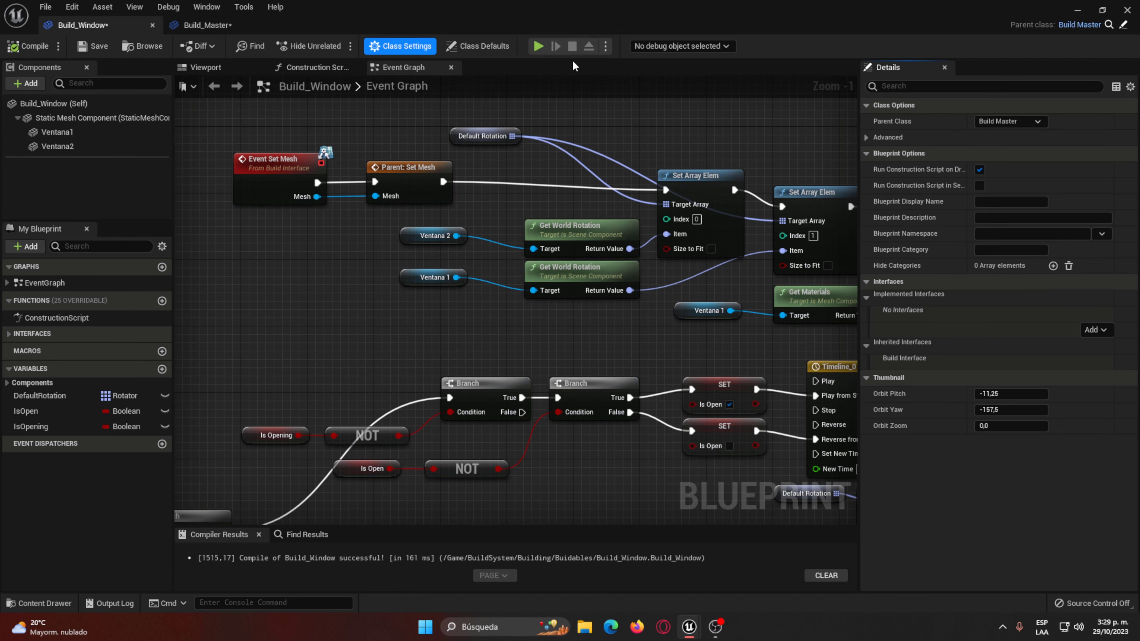
scroll(666, 380, "down", 3)
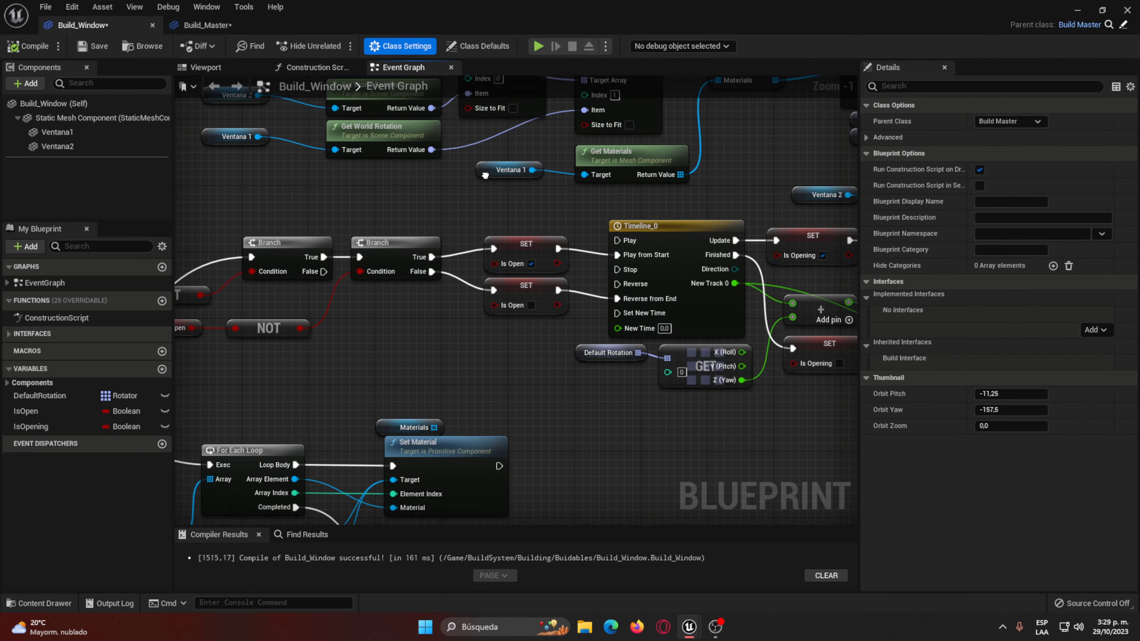
right_click_drag(654, 311, 591, 372)
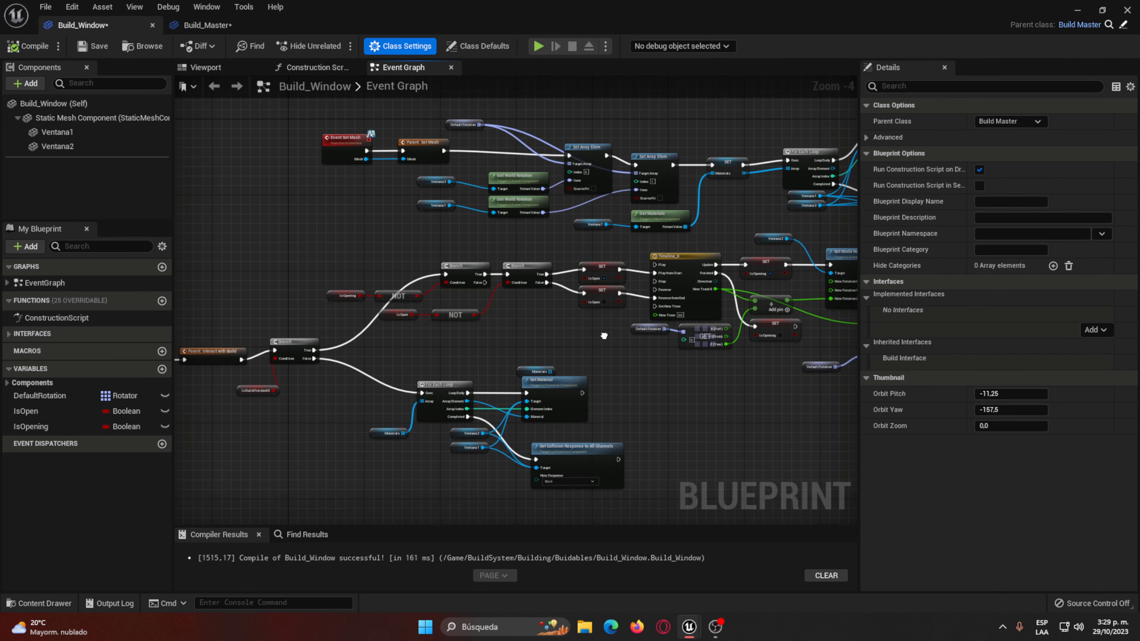
scroll(429, 230, "up", 3)
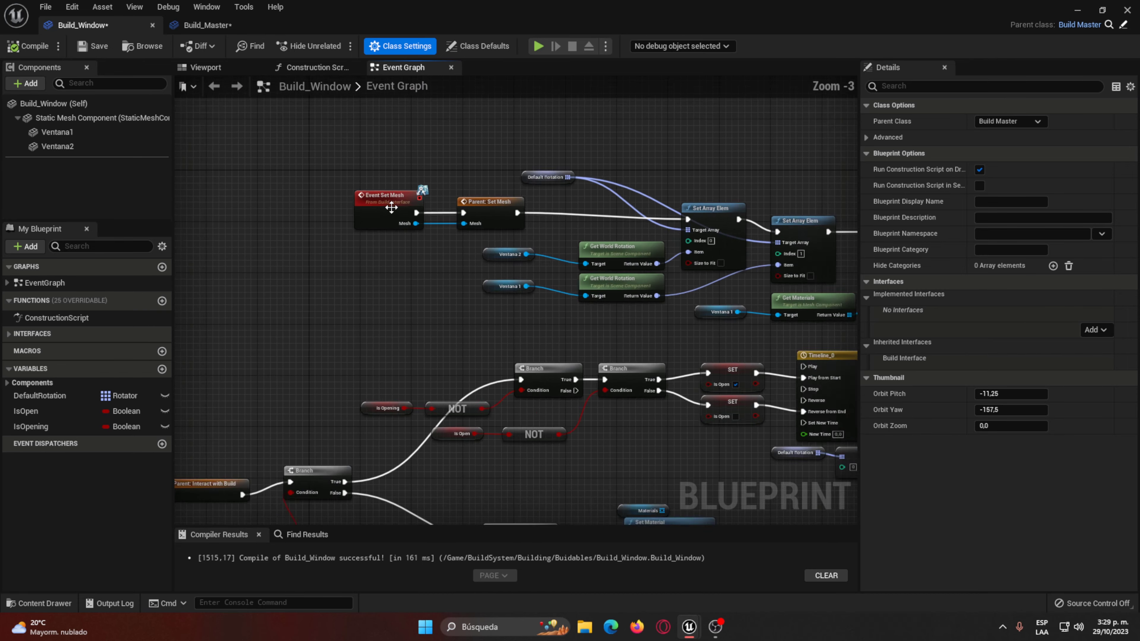
left_click(49, 53)
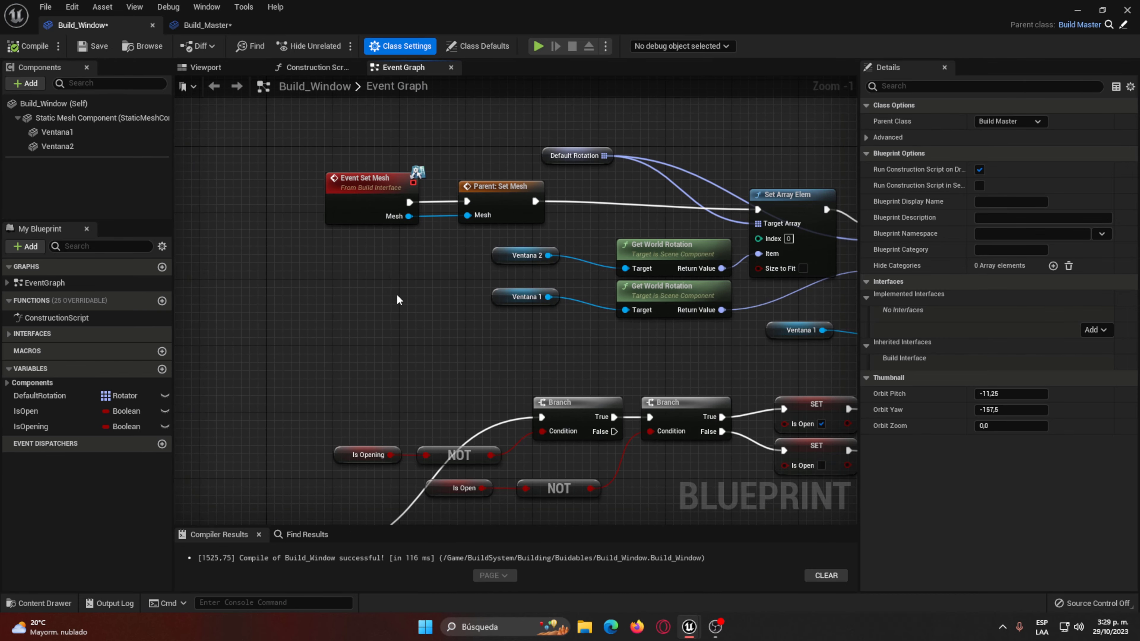
Step: Inspect the Branch, For Each Loop and Event Interact with Build nodes, then return to ThirdPersonMap
right_click_drag(397, 295, 448, 102)
mouse_move(524, 377)
right_mouse_down()
mouse_move(453, 280)
mouse_move(651, 238)
right_mouse_up()
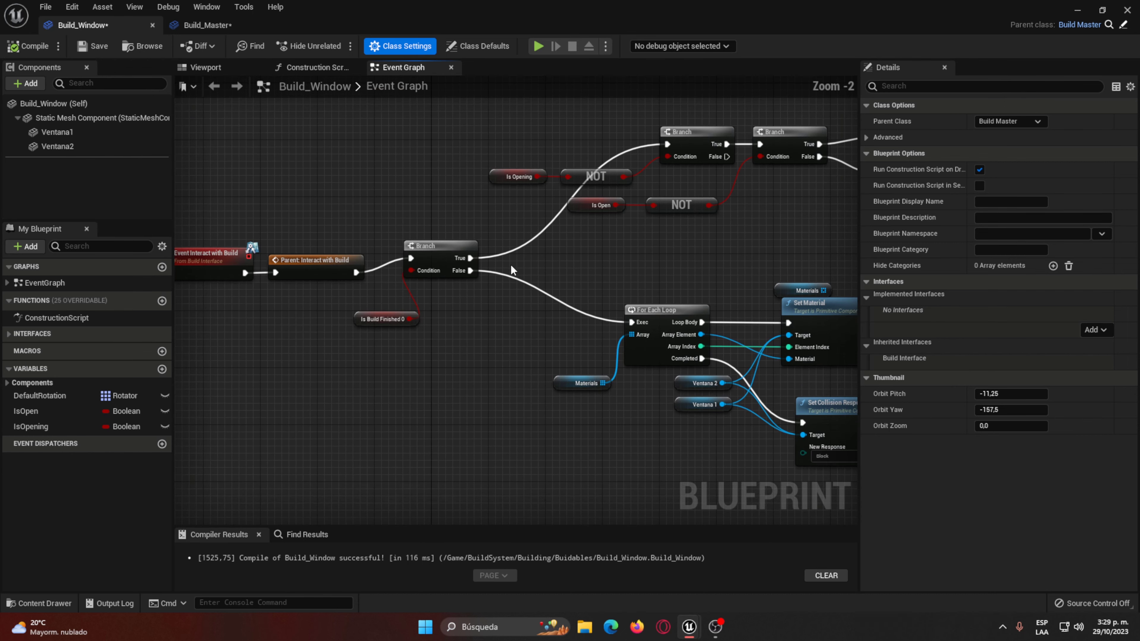
scroll(391, 372, "down", 1)
right_click_drag(392, 372, 392, 411)
scroll(393, 413, "up", 1)
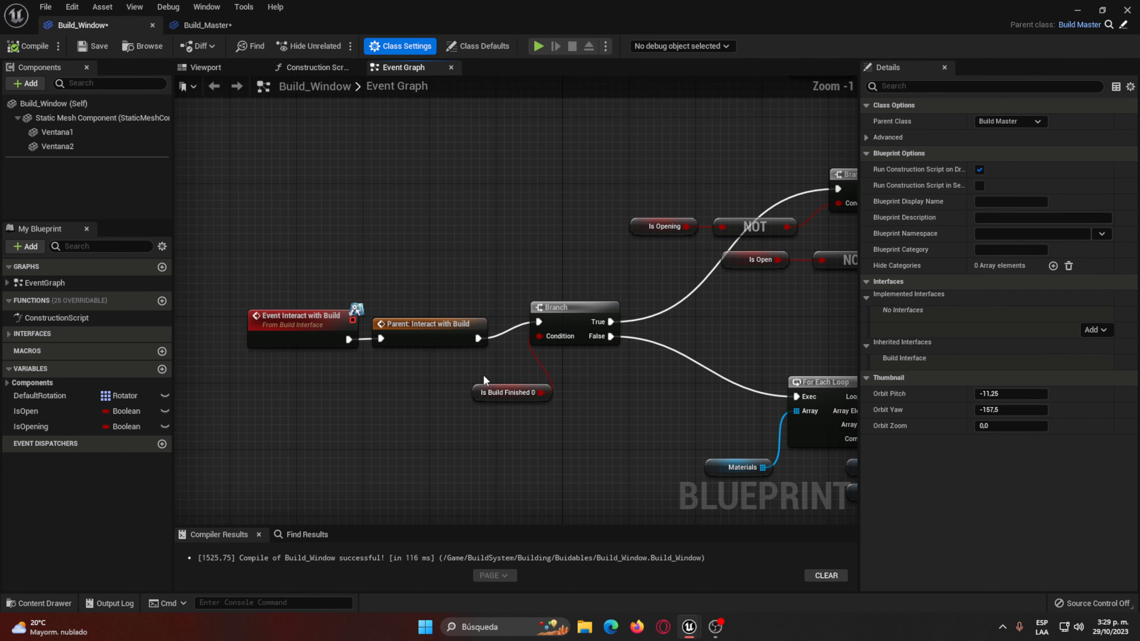
mouse_move(690, 627)
left_click(574, 563)
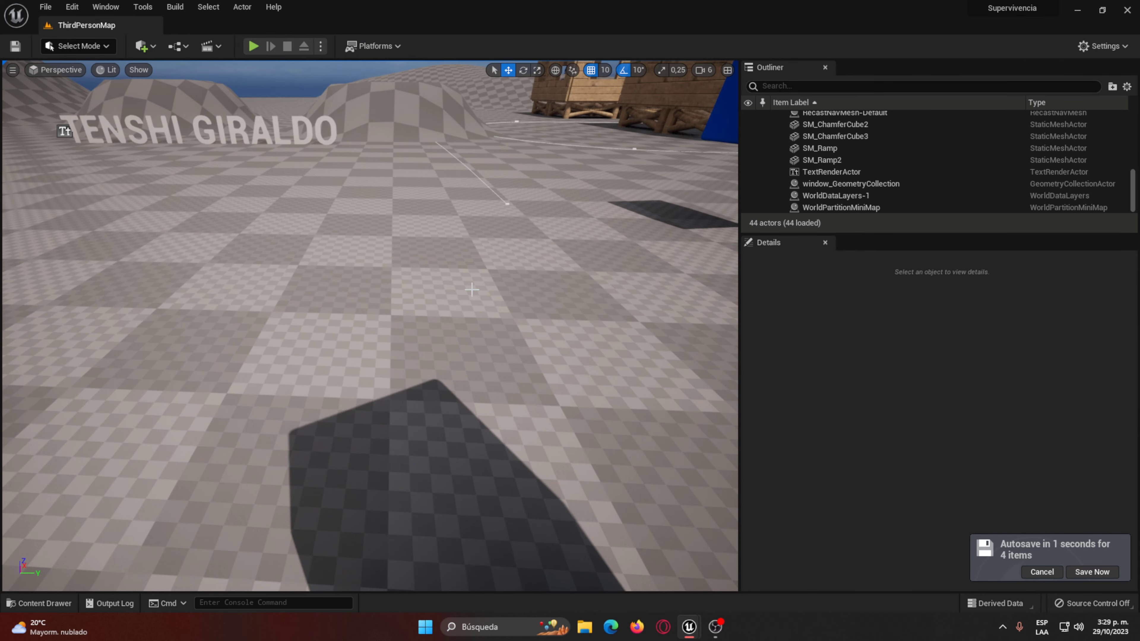
Step: Browse to BuildSystem > Building > Buidables and open the Build_Window blueprint
right_click_drag(472, 290, 479, 273)
key("ctrl+space")
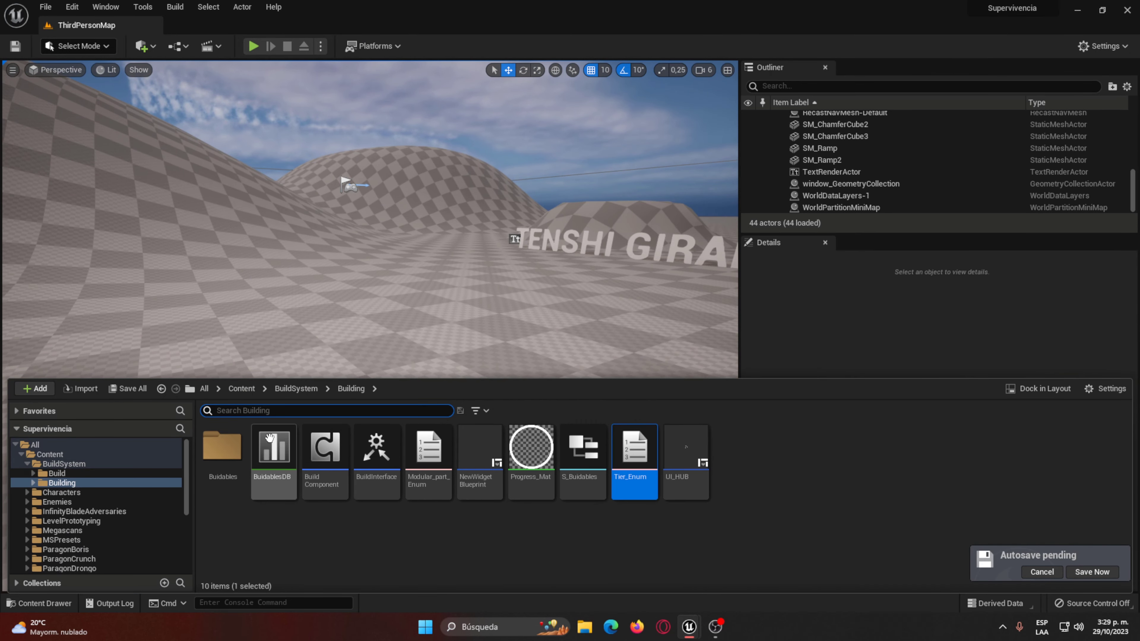
left_click(296, 389)
left_click(241, 389)
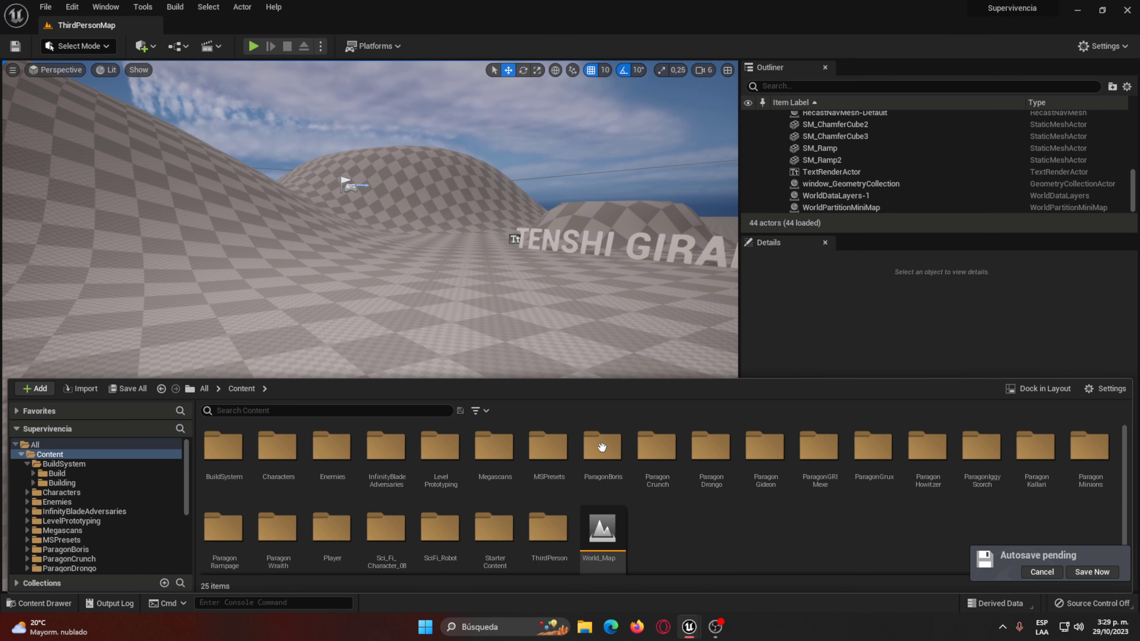
double_click(214, 456)
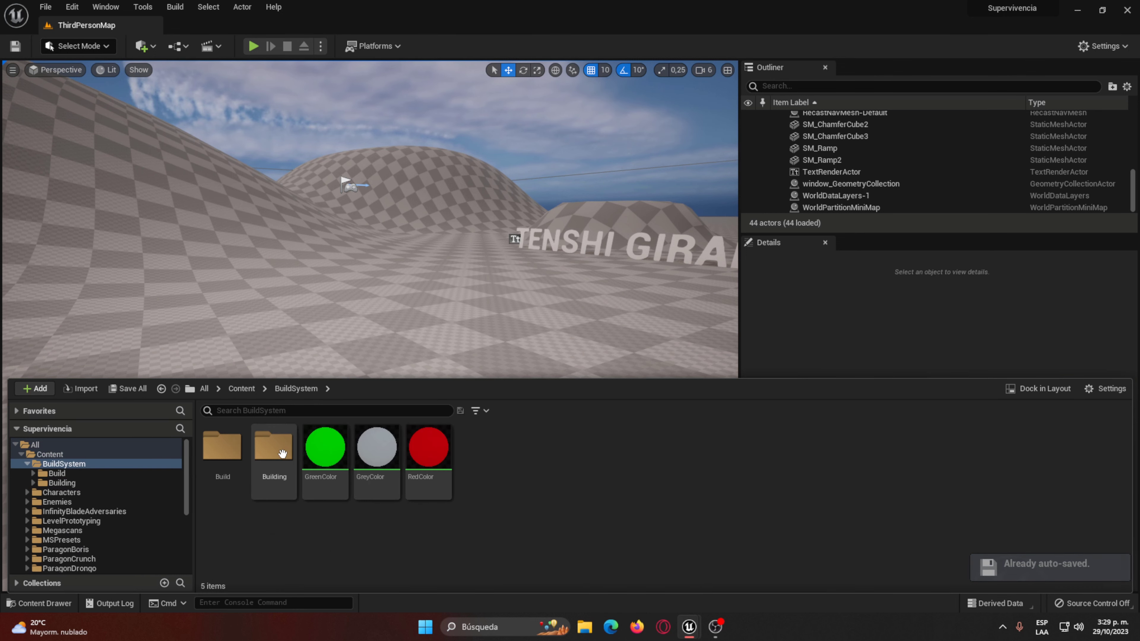
double_click(223, 447)
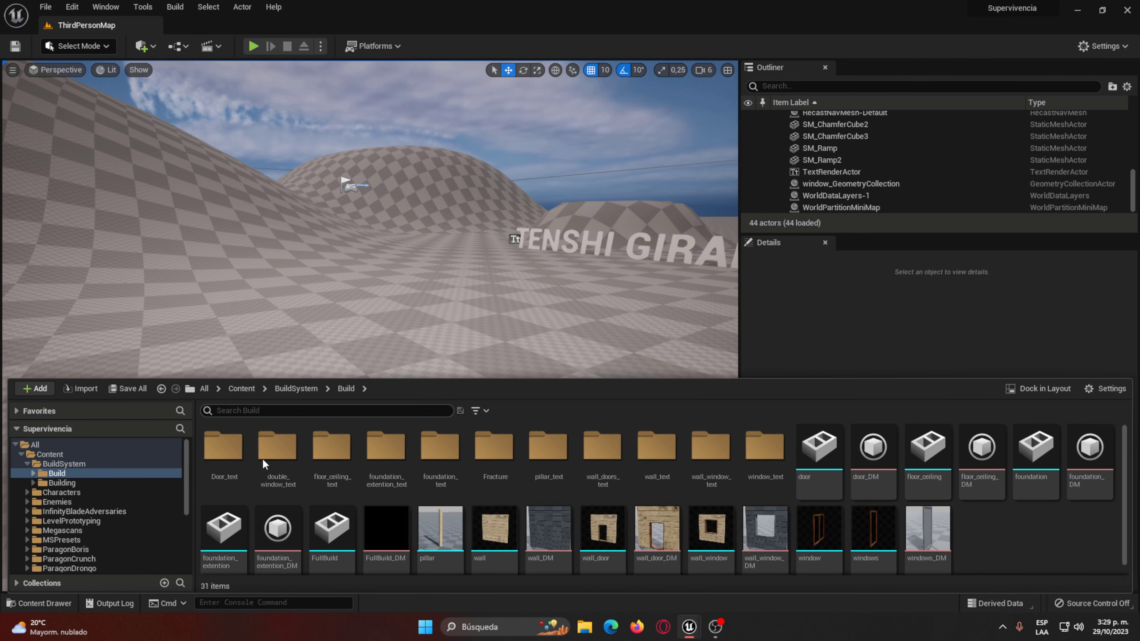
left_click(310, 389)
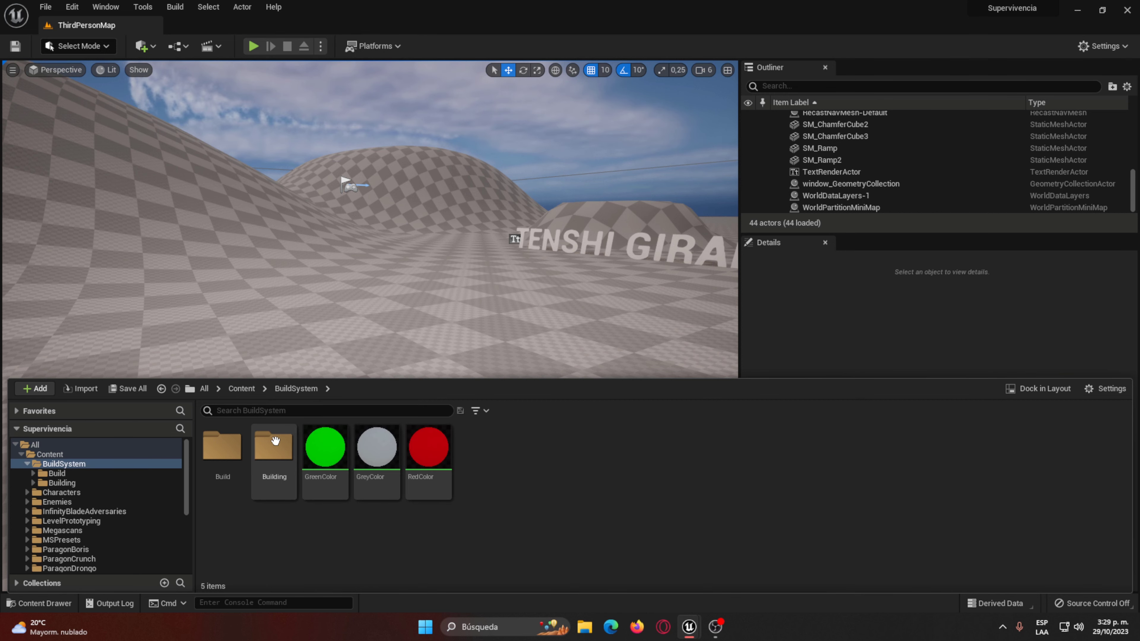
double_click(275, 441)
double_click(223, 447)
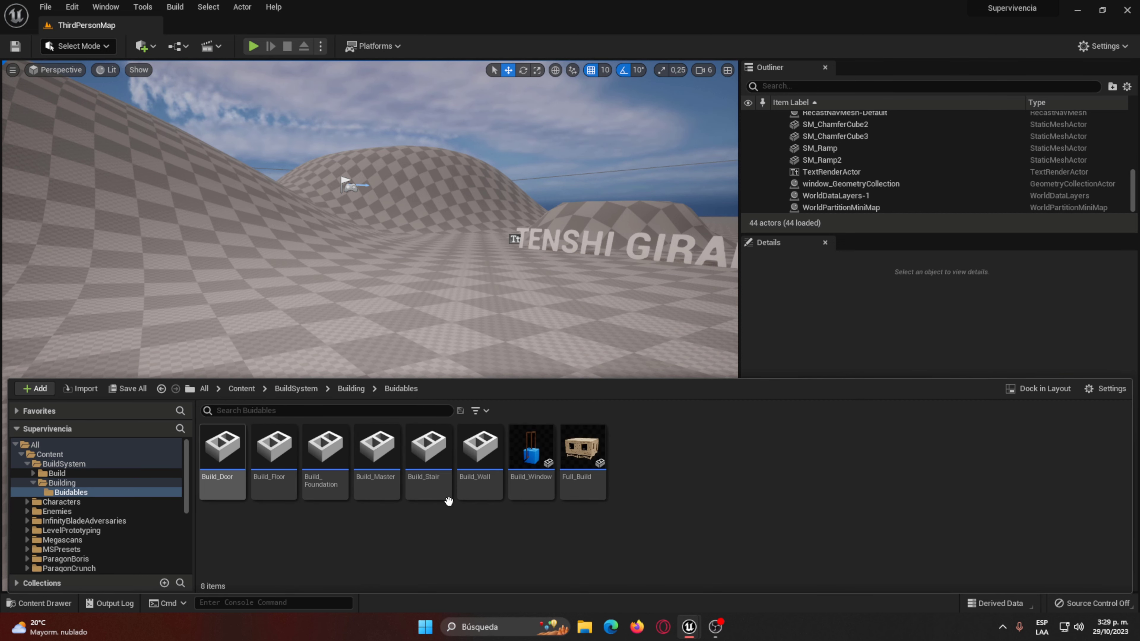
double_click(389, 471)
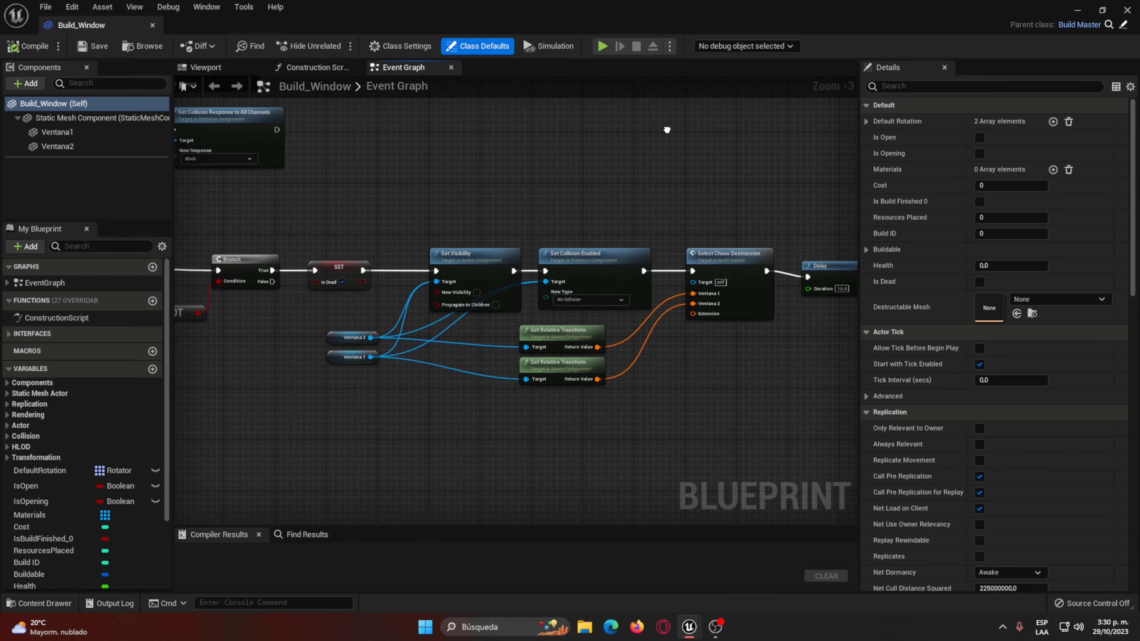
Step: Compare the Parent Deal Damage and loop nodes across Build_Window editors, then bring the level editor forward
mouse_move(202, 287)
right_mouse_down()
mouse_move(404, 287)
mouse_move(452, 226)
mouse_move(472, 405)
mouse_move(627, 275)
right_mouse_up()
scroll(404, 287, "down", 1)
scroll(453, 227, "up", 1)
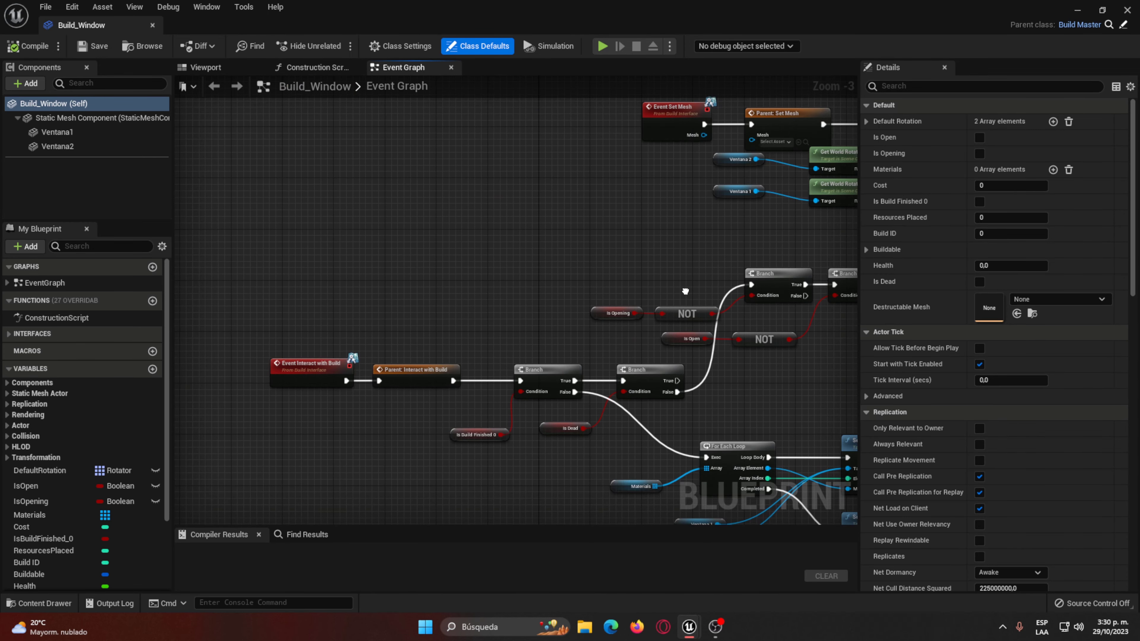
mouse_move(689, 627)
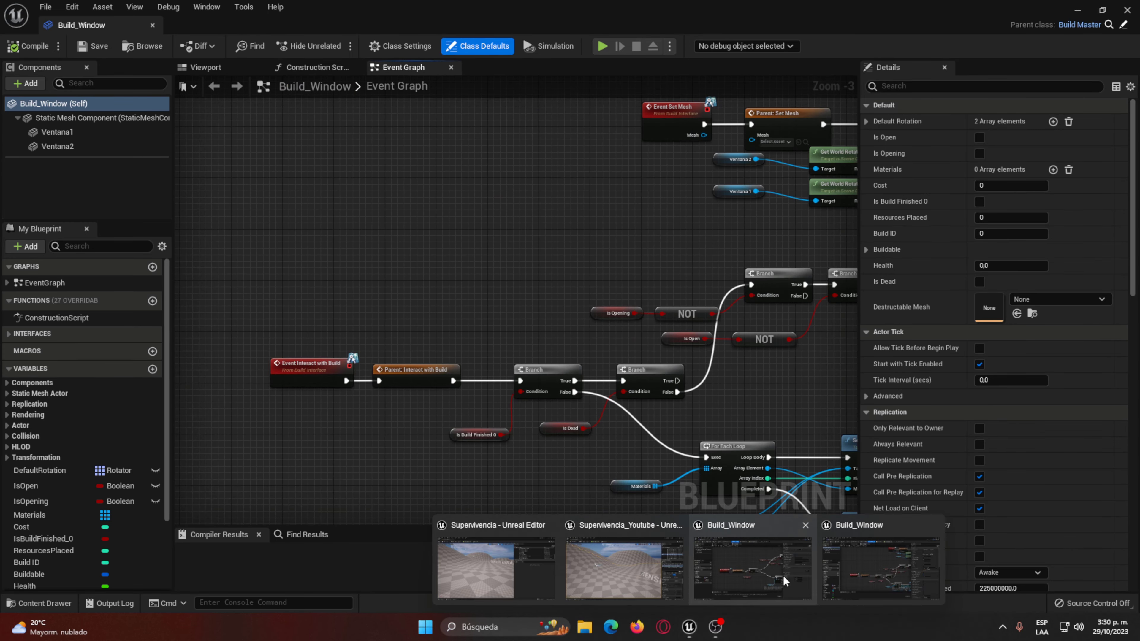
left_click(784, 575)
left_click(838, 590)
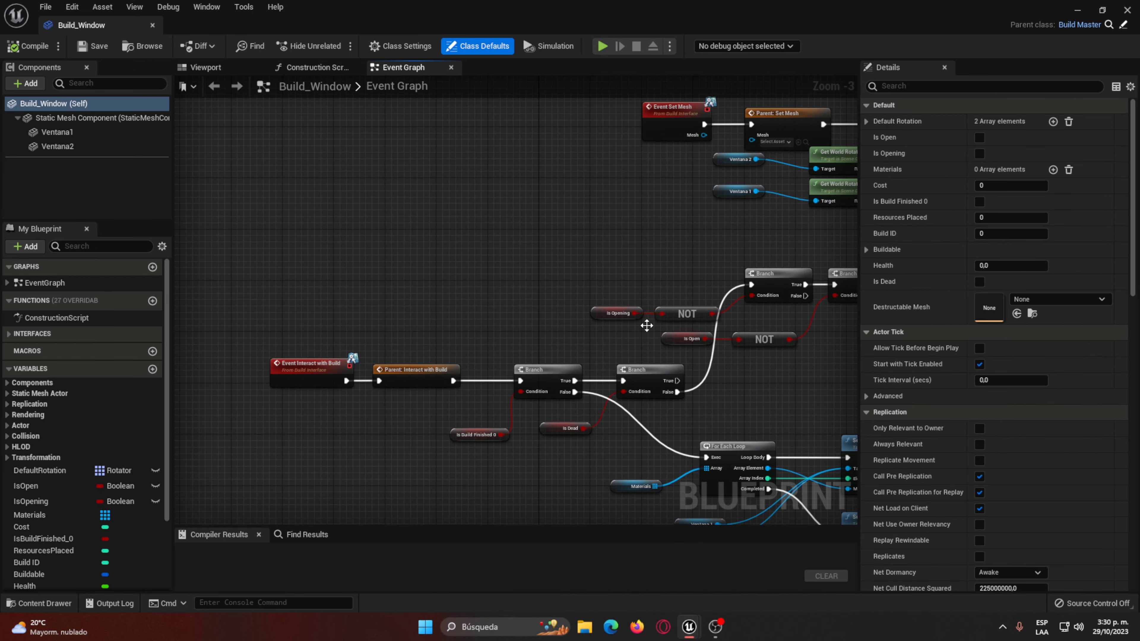
right_click_drag(563, 349, 491, 367)
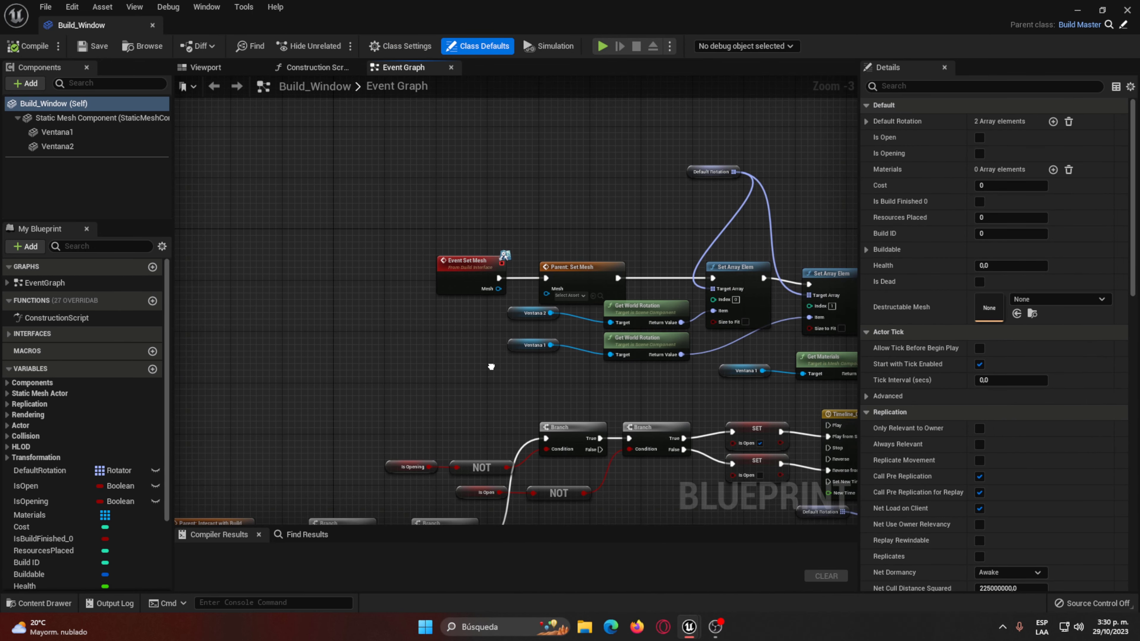
mouse_move(689, 627)
left_click(600, 573)
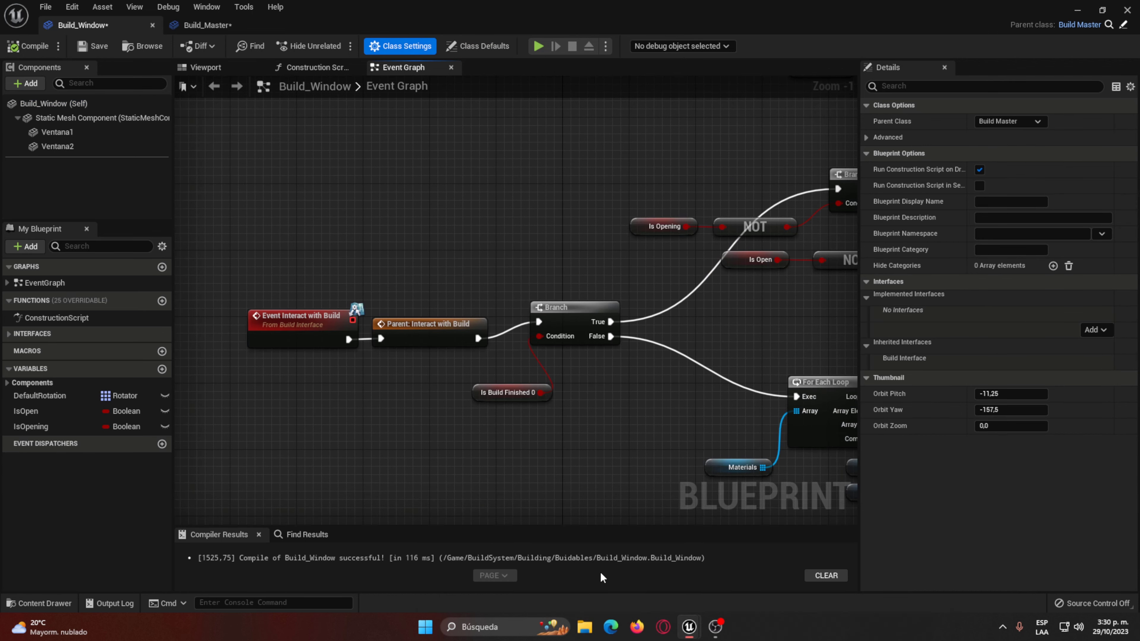
right_click_drag(546, 262, 500, 271)
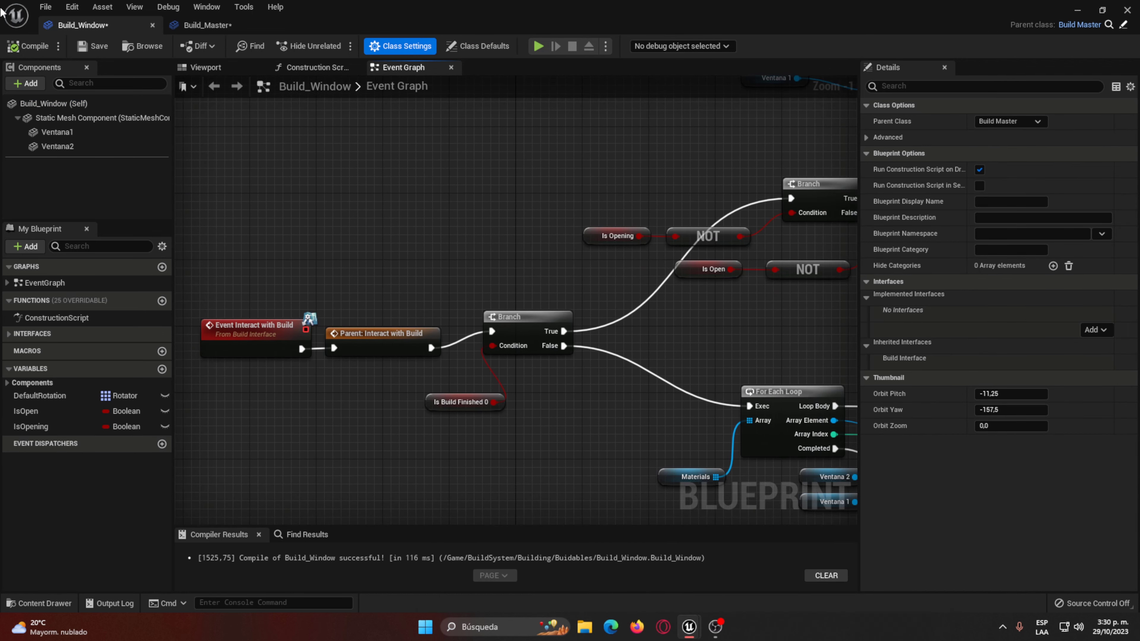
left_click(1077, 9)
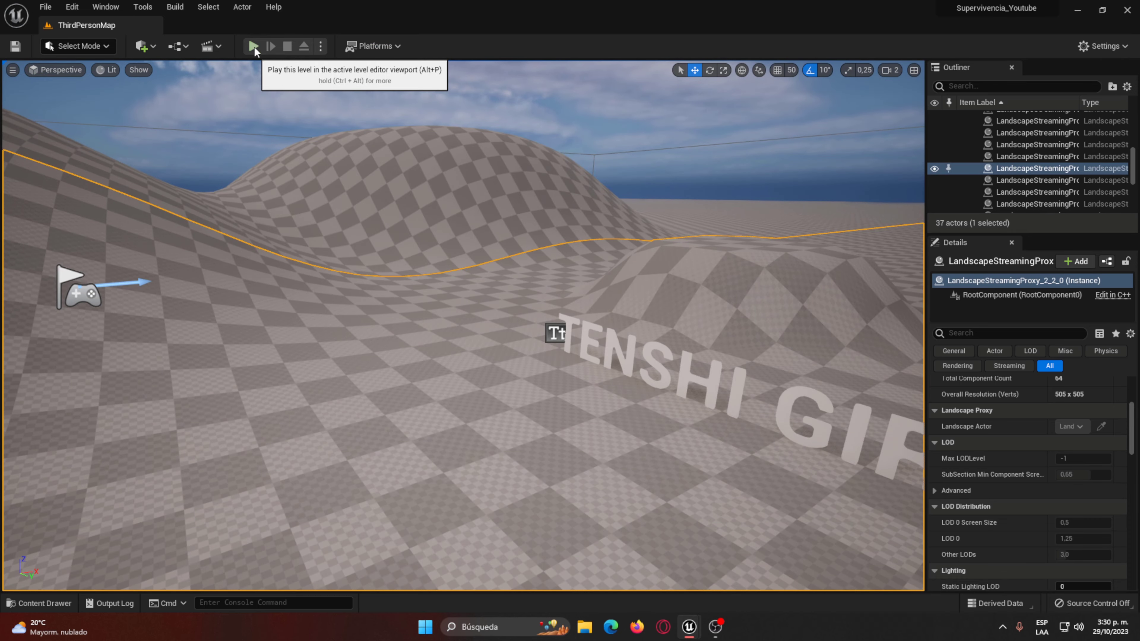
Step: Attempt Play, open the erroring Build_Master, and locate the broken Set Build Cost event
left_click(253, 46)
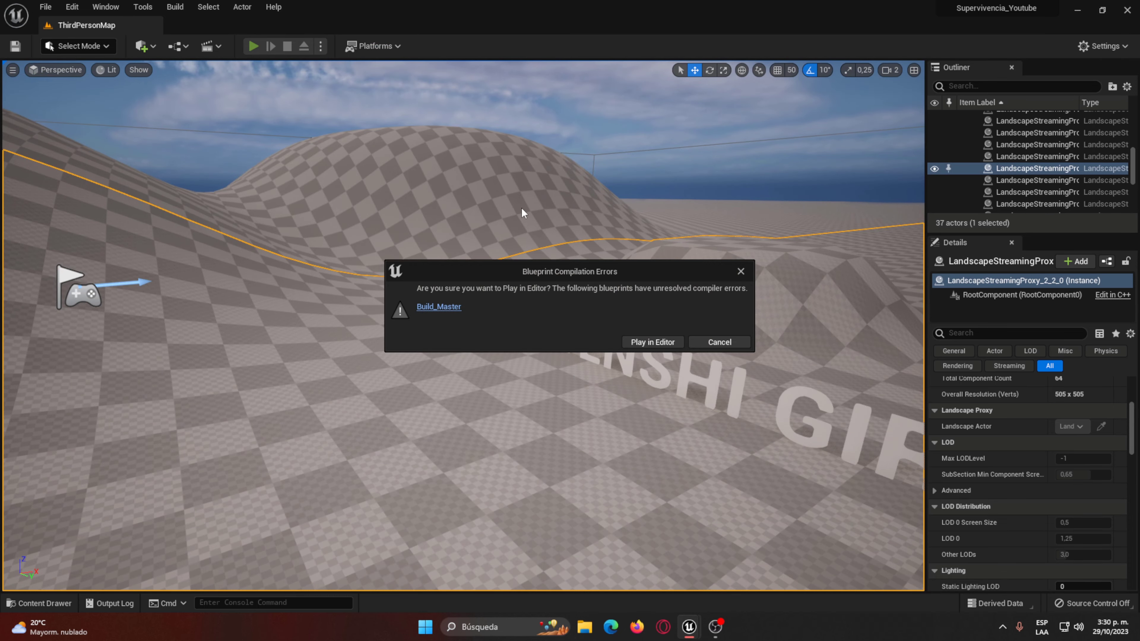
left_click(444, 308)
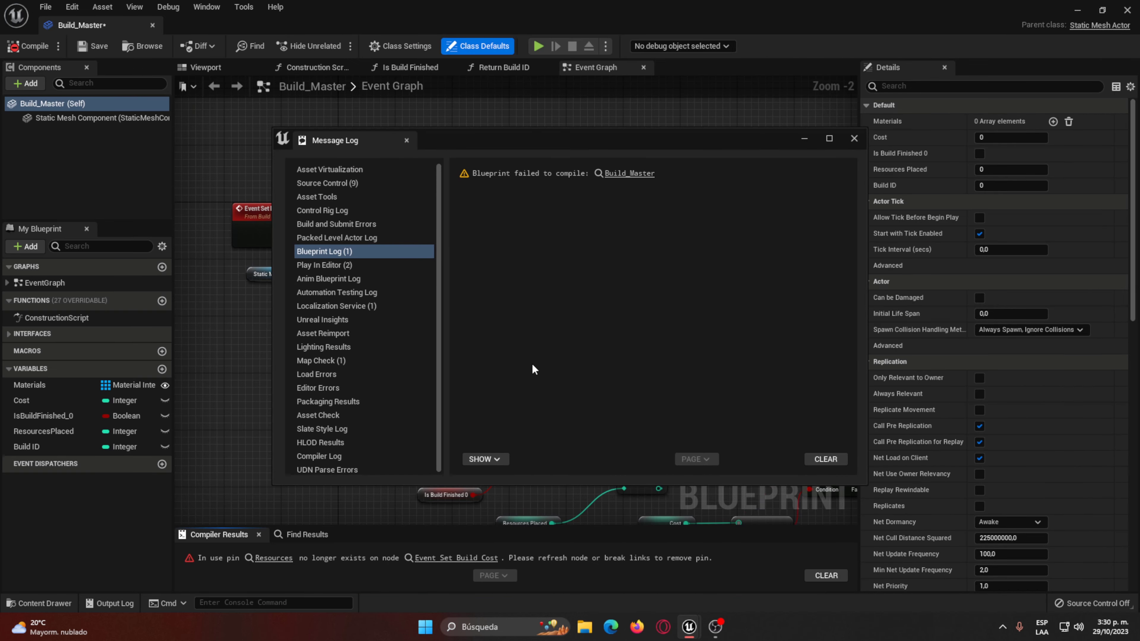
left_click(854, 138)
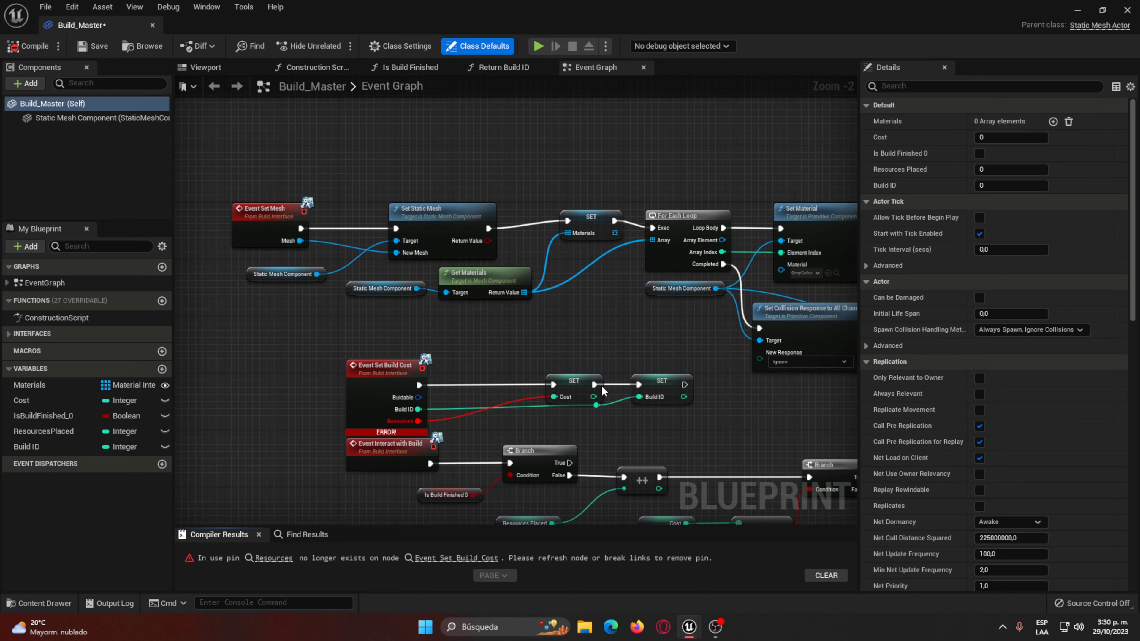
right_click_drag(657, 170, 619, 80)
scroll(314, 207, "up", 2)
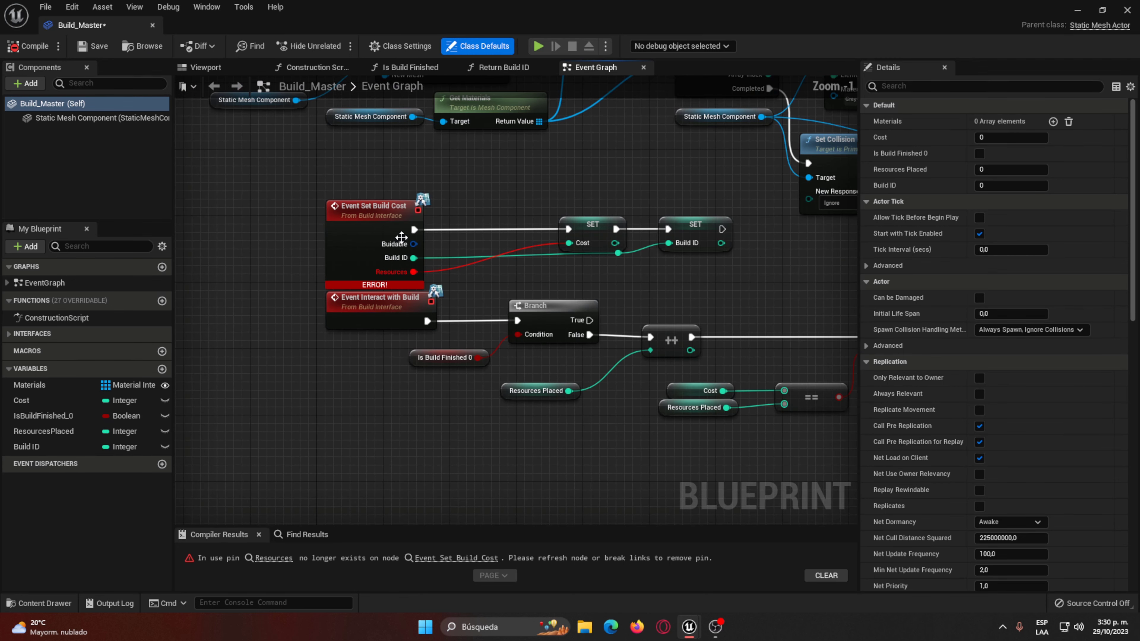
right_click(416, 250)
key("Escape")
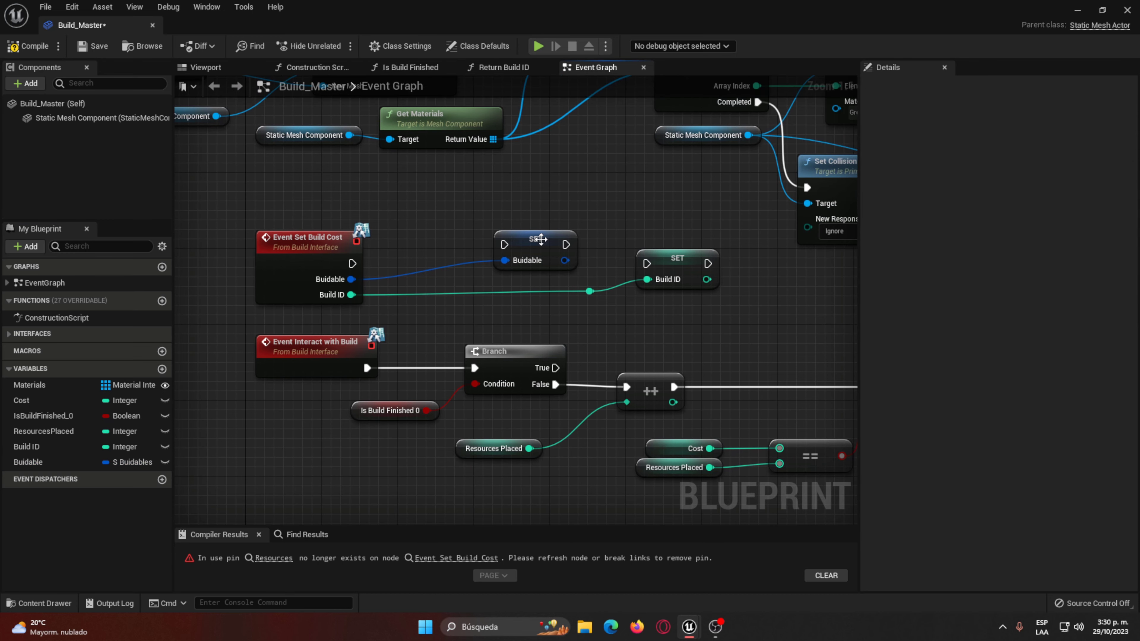
Step: Chain Set Build Cost into the Buidable and Build ID setters, and delete the Cost getter
left_click_drag(540, 240, 543, 259)
left_click_drag(566, 264, 648, 264)
right_click_drag(655, 342, 569, 292)
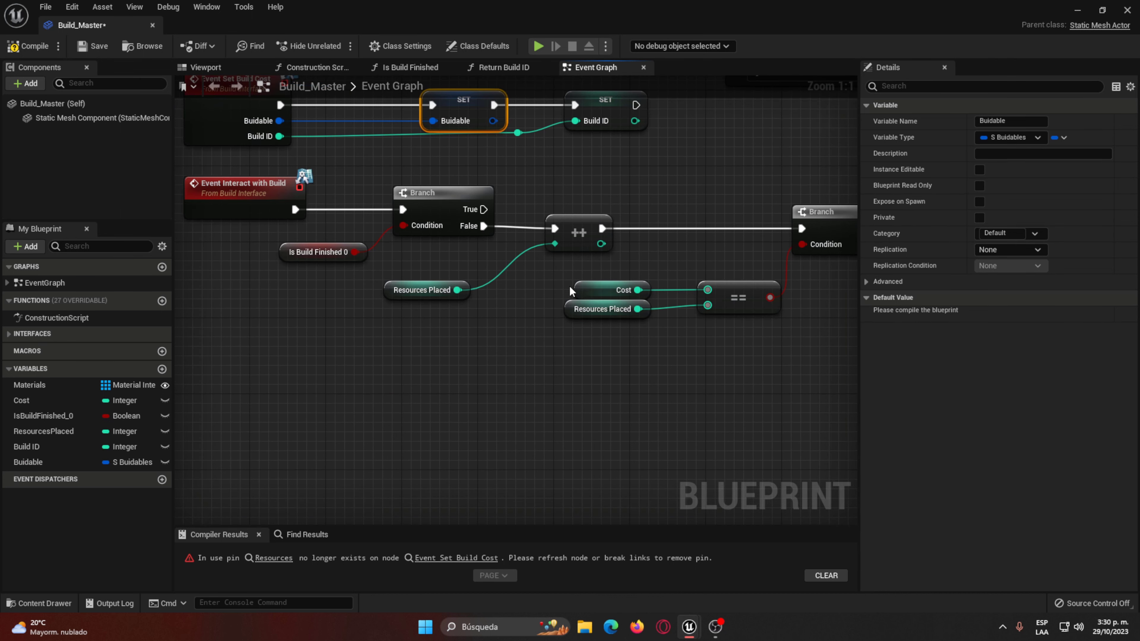
left_click(571, 290)
key("Delete")
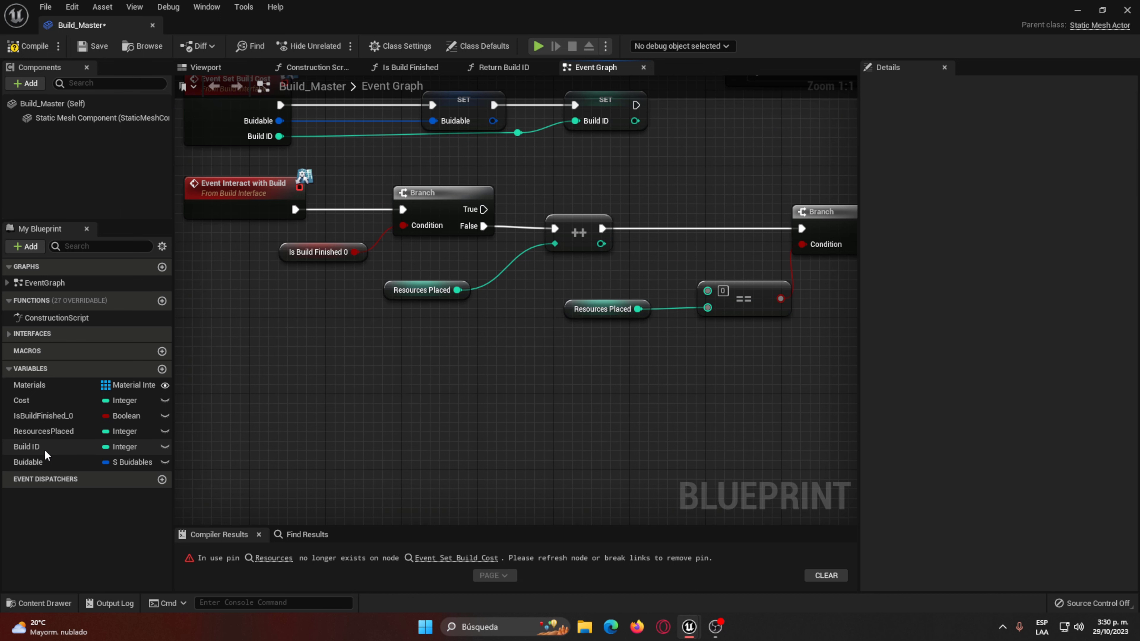
Step: Wire Break S_Buidables' Resources into the equality check, then compile, save and start a play test
mouse_move(44, 462)
left_mouse_down("ctrl")
mouse_move(393, 366)
mouse_move(466, 376)
mouse_move(343, 334)
left_mouse_up("ctrl")
left_click(512, 291)
left_click(456, 351)
left_click(363, 371)
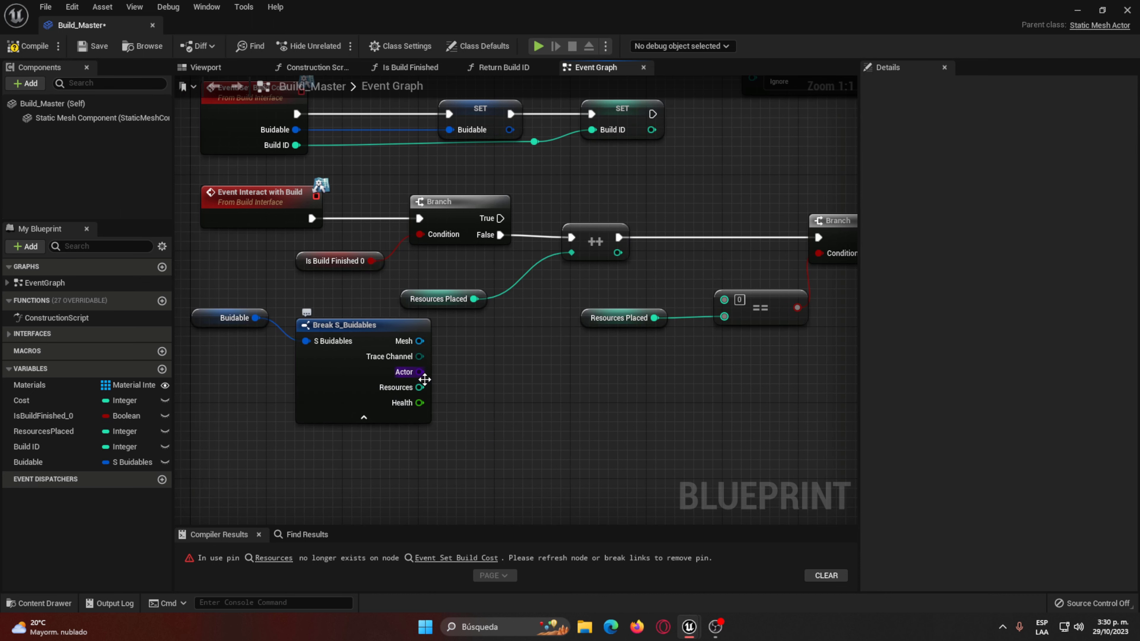
left_click_drag(420, 387, 721, 304)
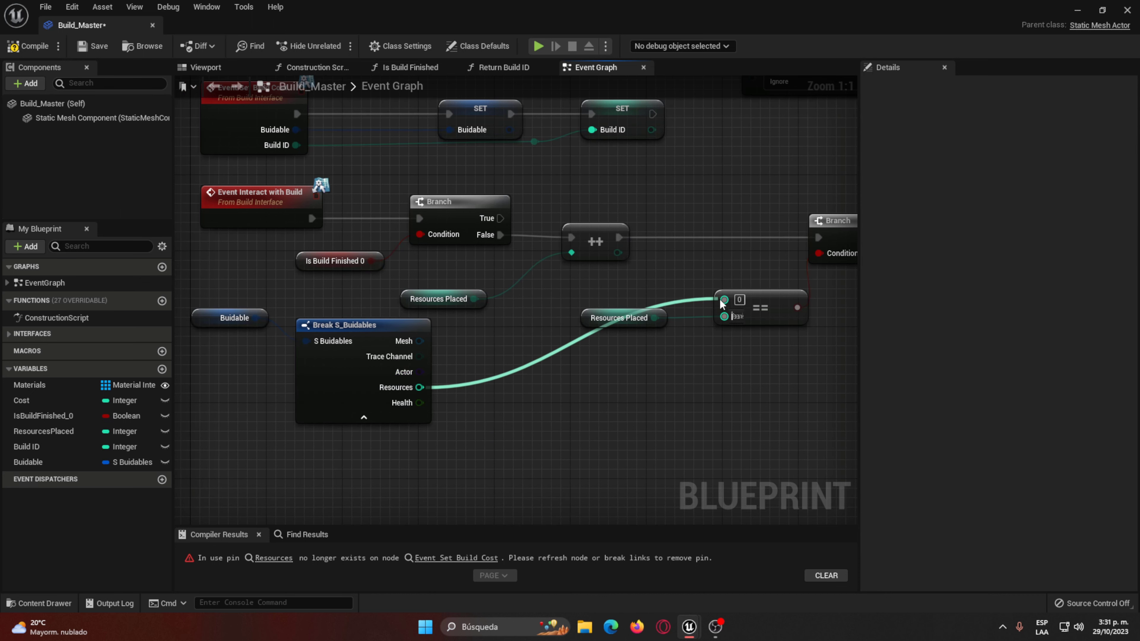
right_click_drag(521, 319, 552, 358)
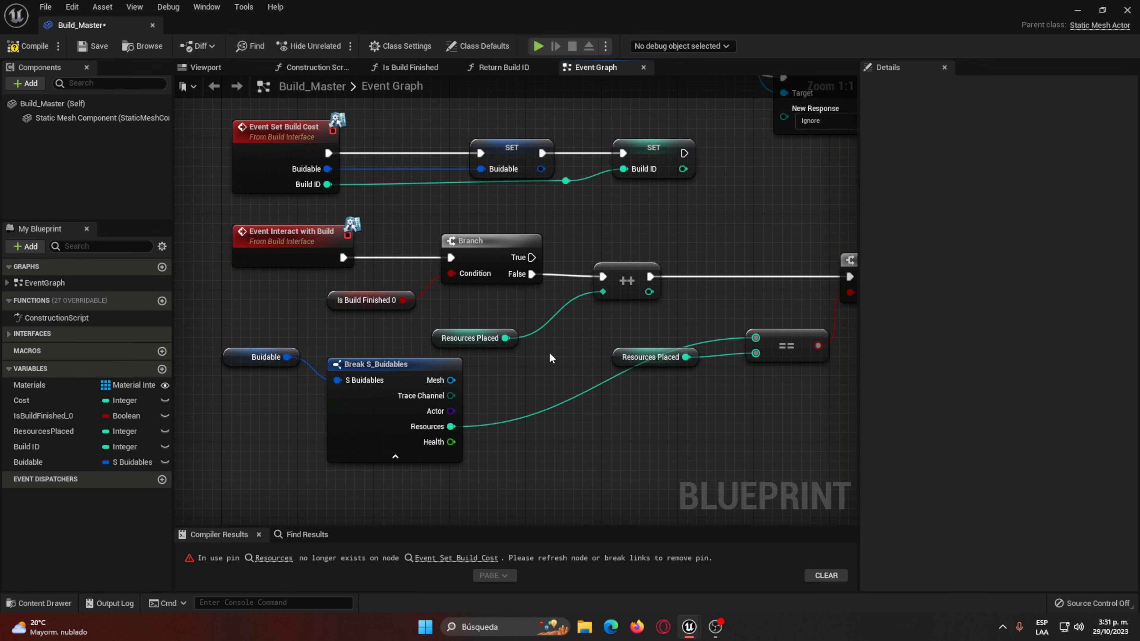
key("ctrl+s")
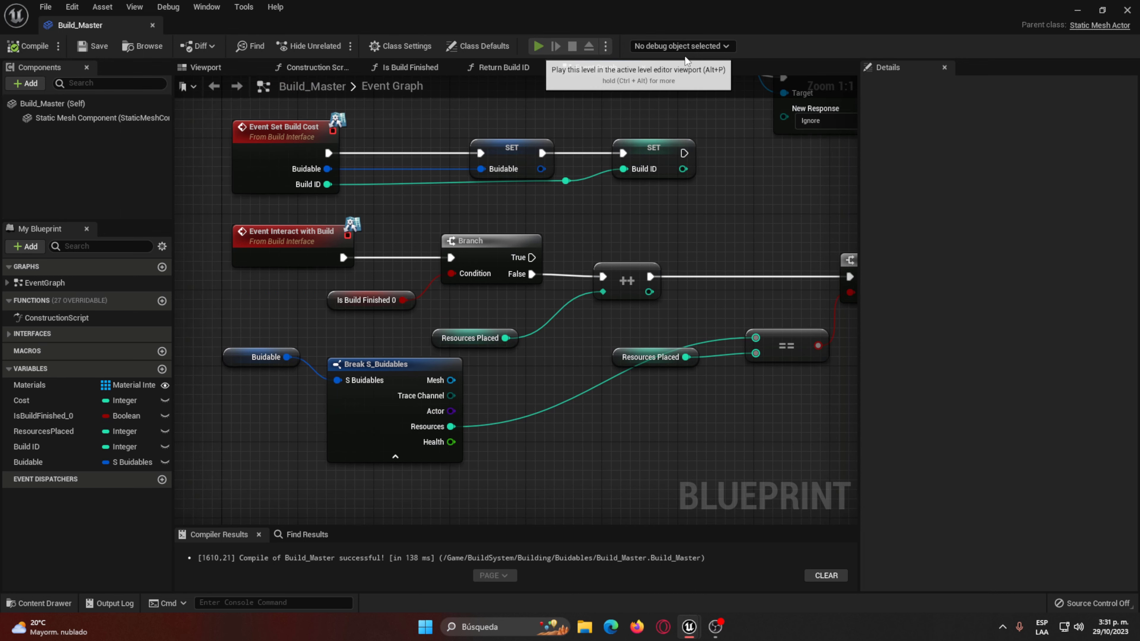
key("alt+p")
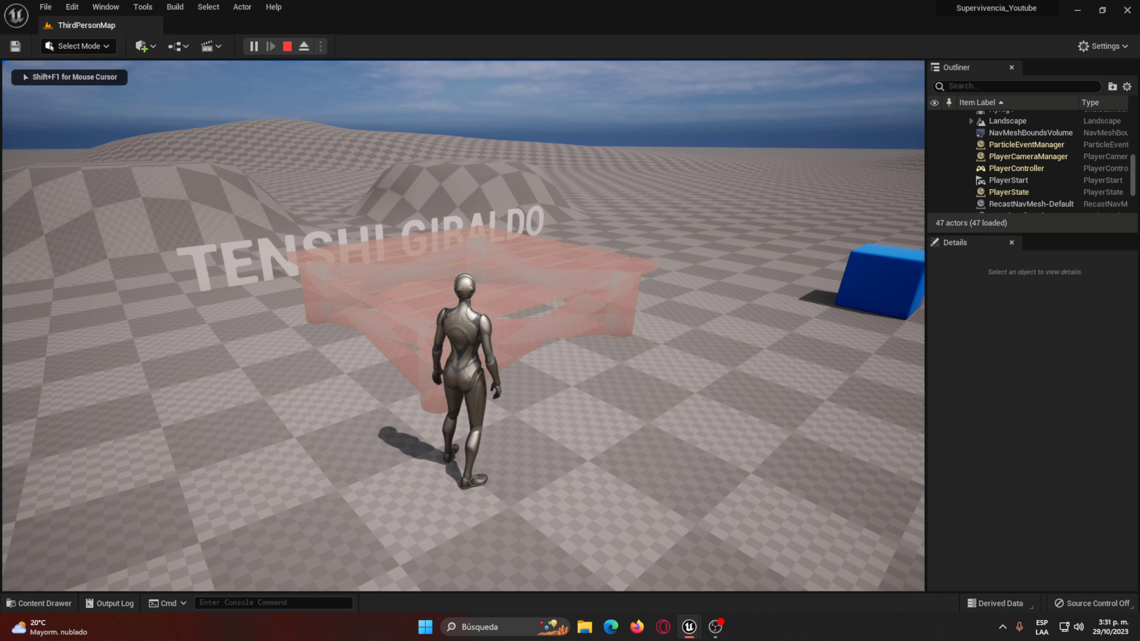
Step: In play, place a wooden platform, a window wall and a window, stop, then open Build_Window
left_click(463, 326)
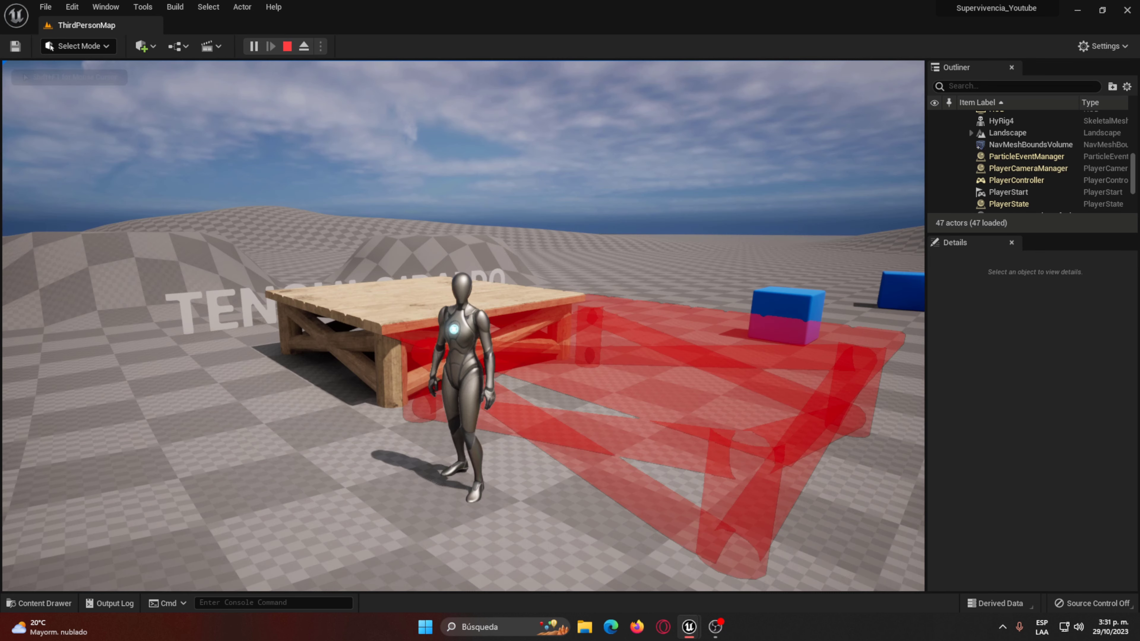
left_click(463, 326)
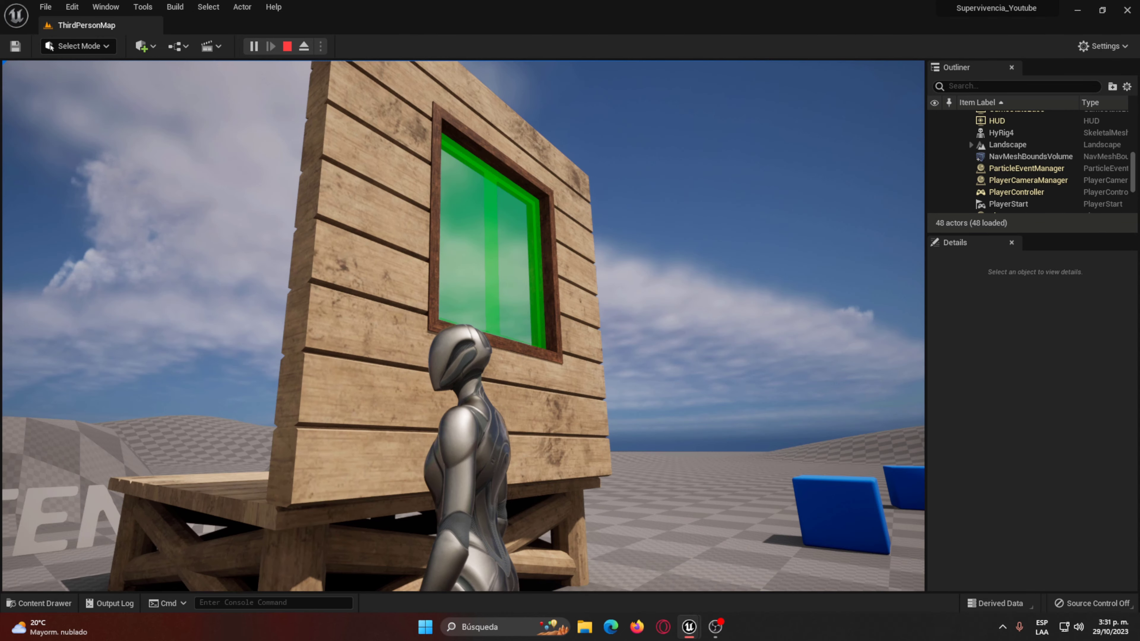
left_click(493, 239)
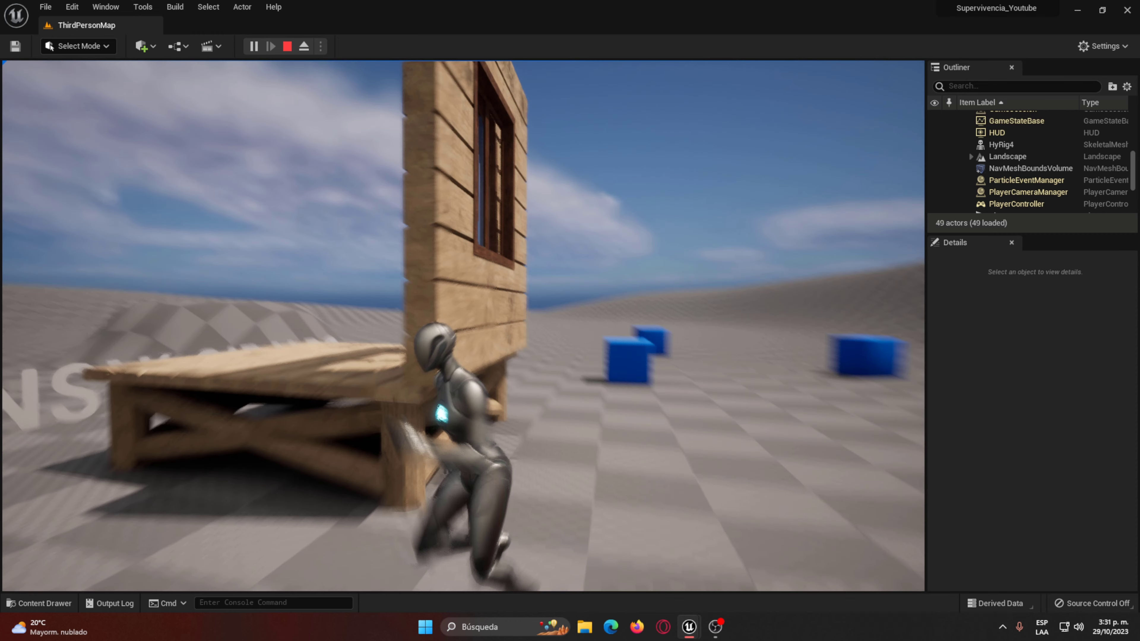
key("space")
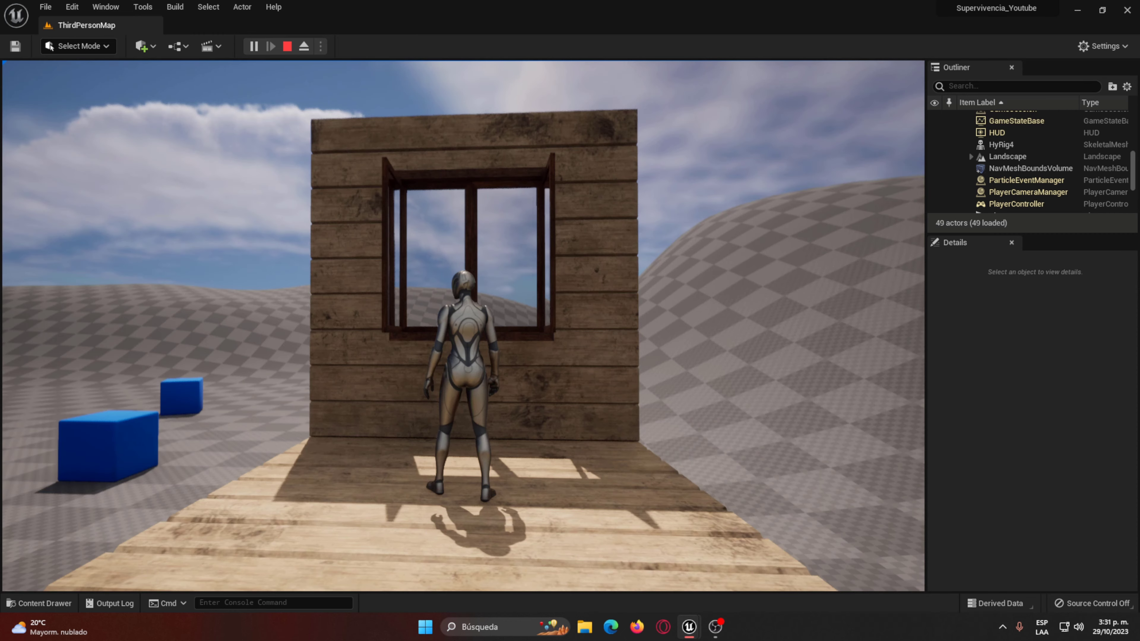
key("Escape")
double_click(475, 469)
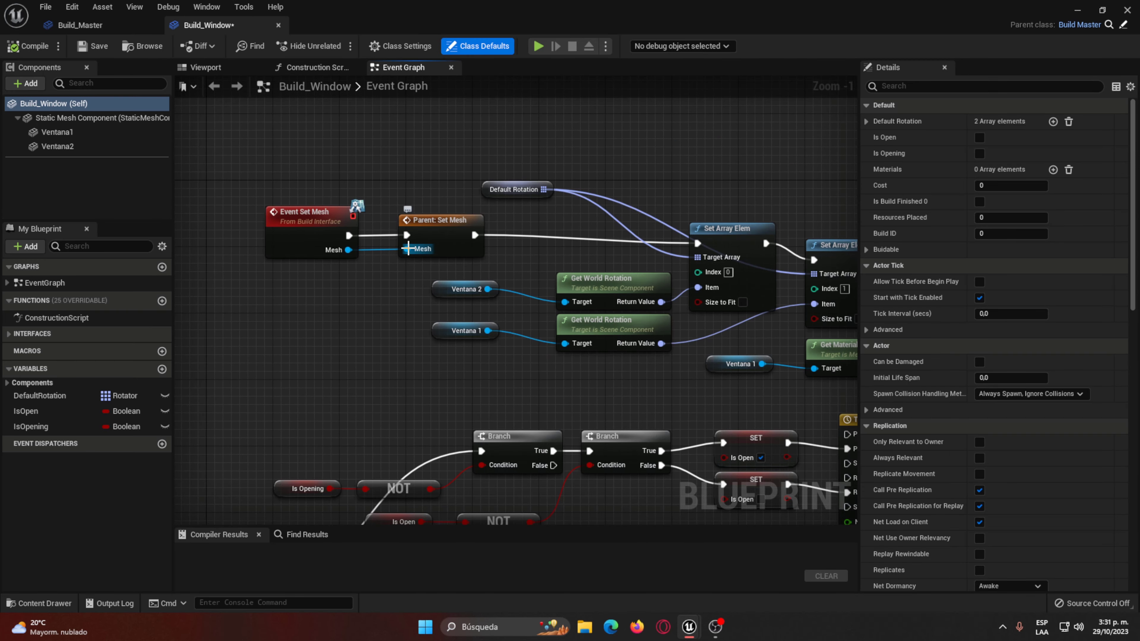
Step: Break the Mesh link into Parent: Set Mesh and compile Build_Window
right_click(408, 248)
left_click(449, 285)
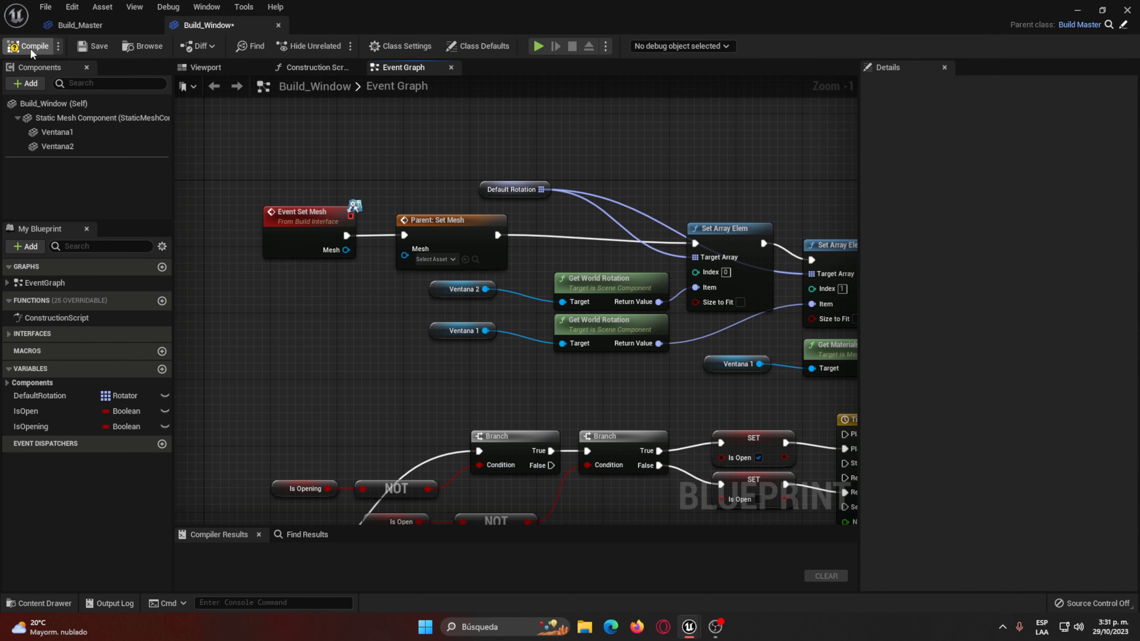
left_click(30, 49)
Step: Play-test placing a window wall and opening its window with E, then stop and show Buidables assets
left_click(538, 46)
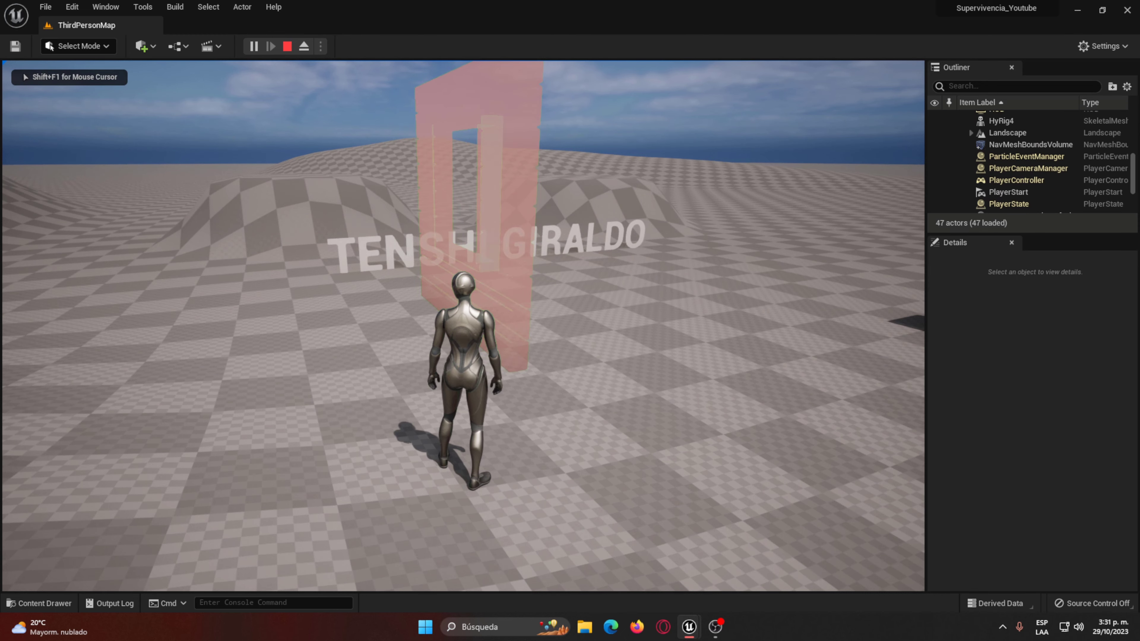
key("w")
key("w")
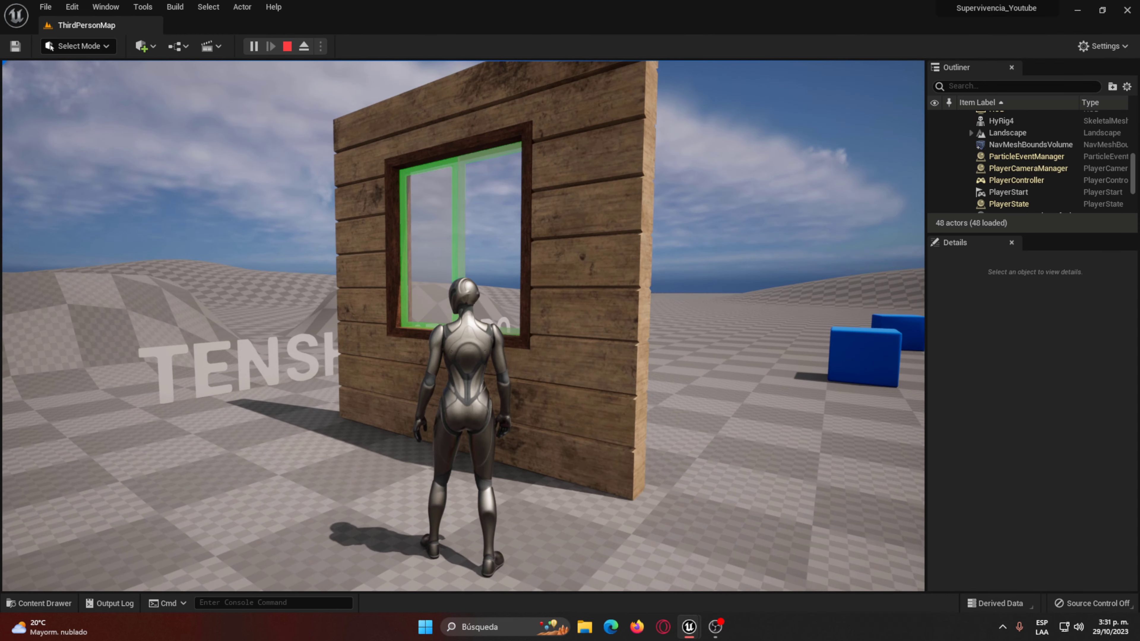
left_click(463, 326)
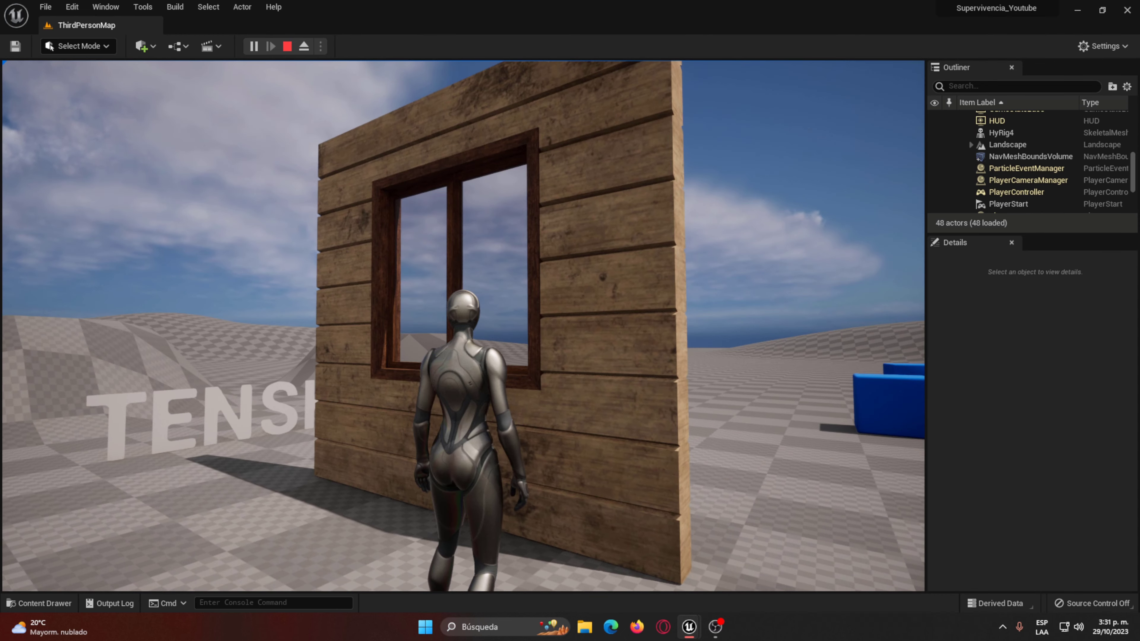
key("a")
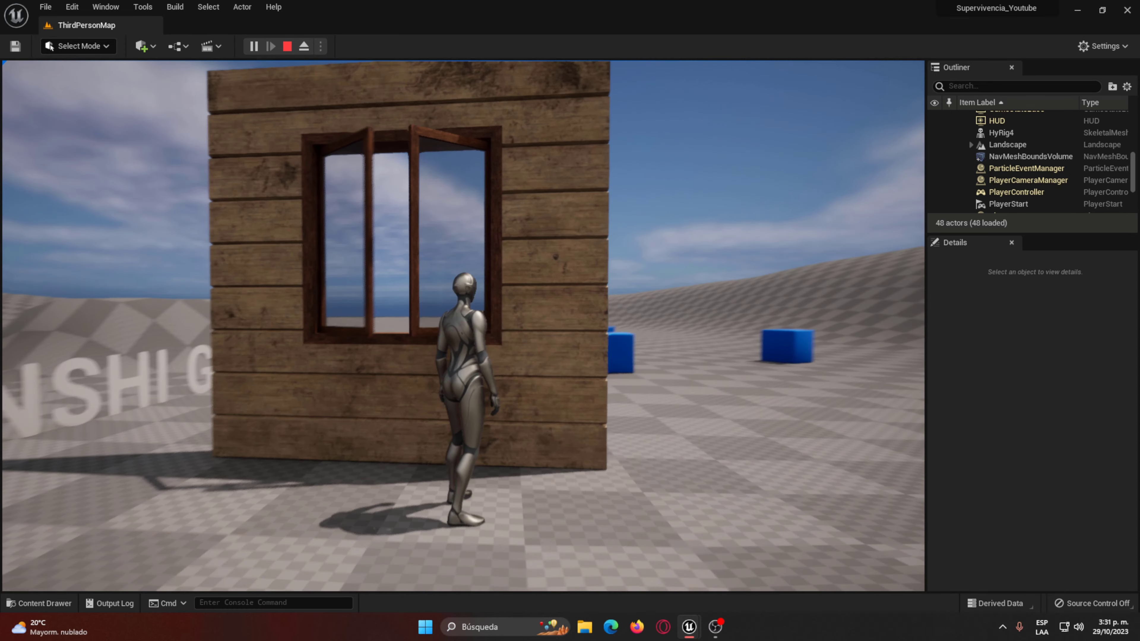
key("e")
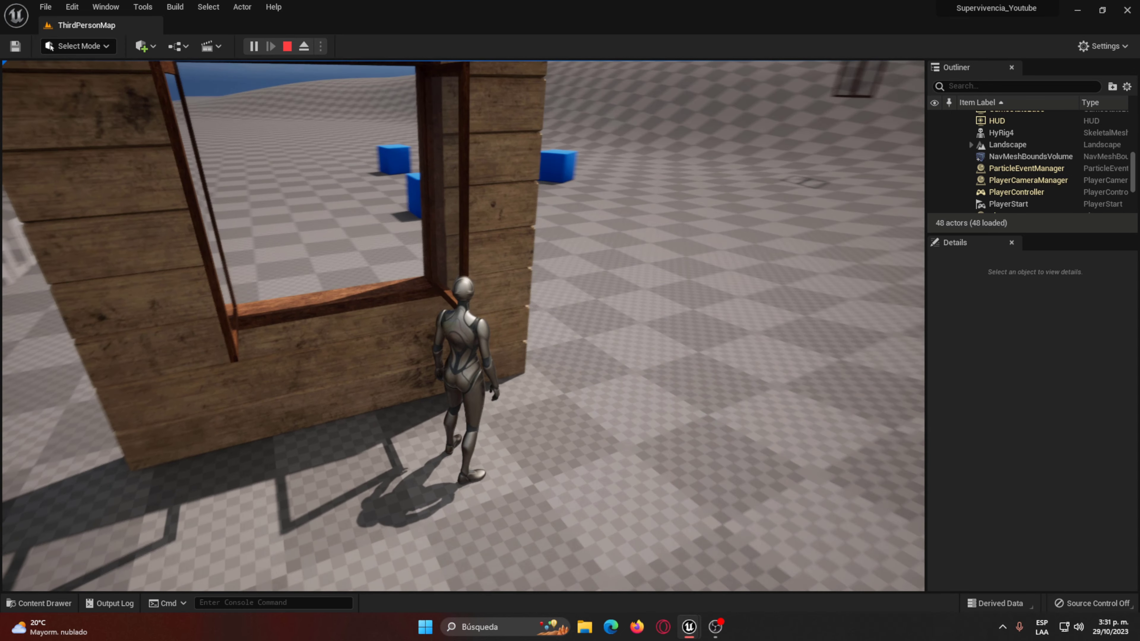
key("d")
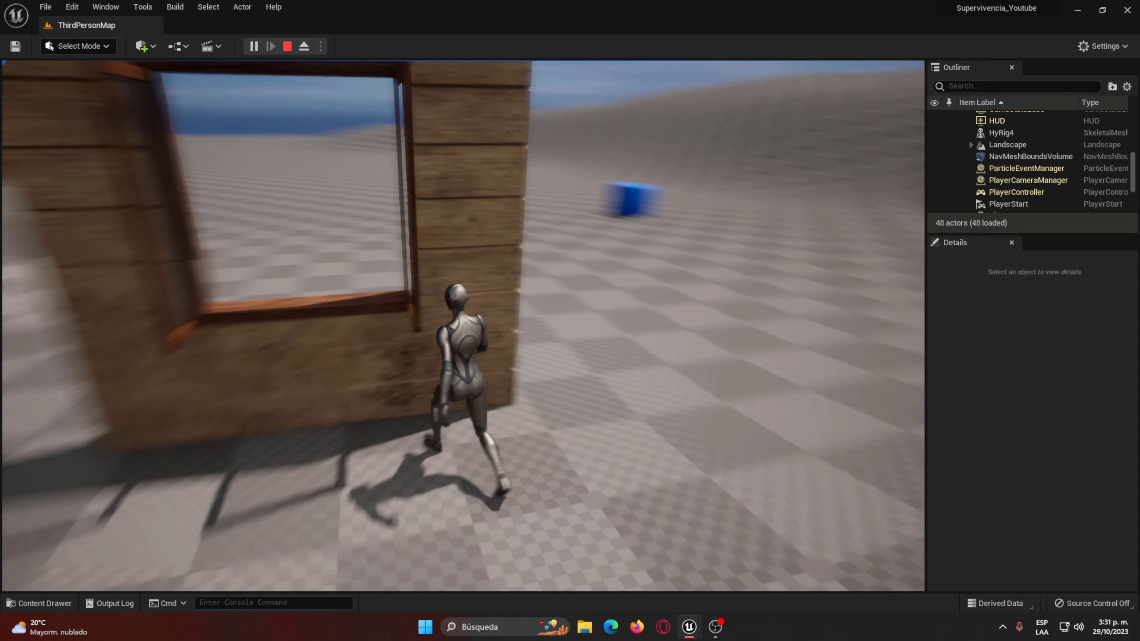
key("a")
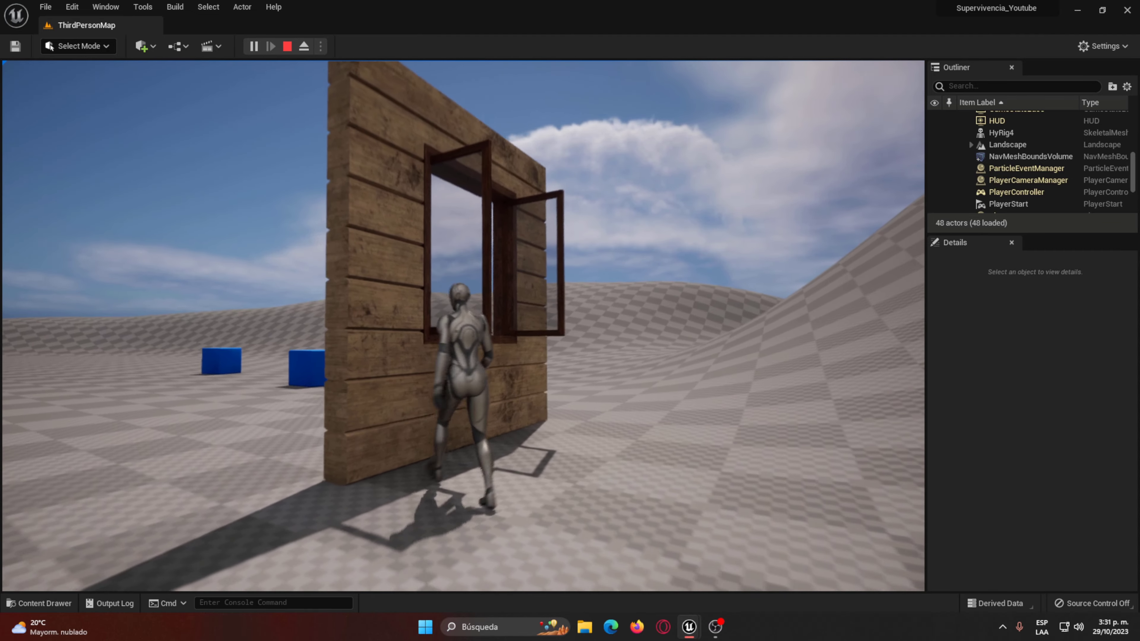
key("Escape")
key("ctrl+space")
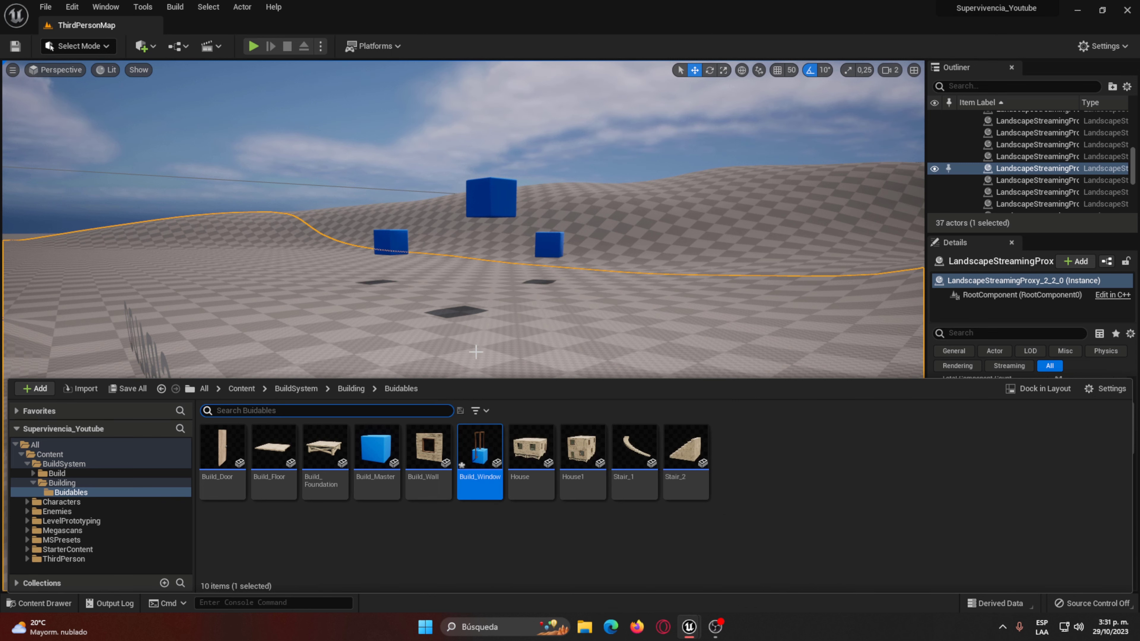
Step: Open the House and House1 blueprints from the Content Browser
right_click_drag(506, 270, 498, 290)
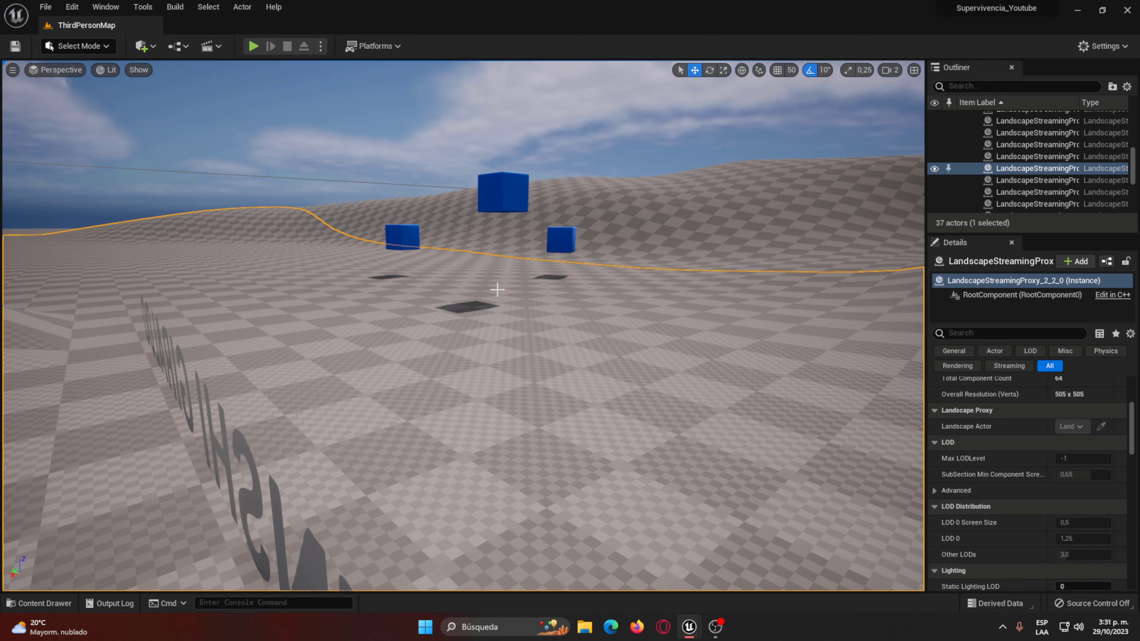
key("ctrl+space")
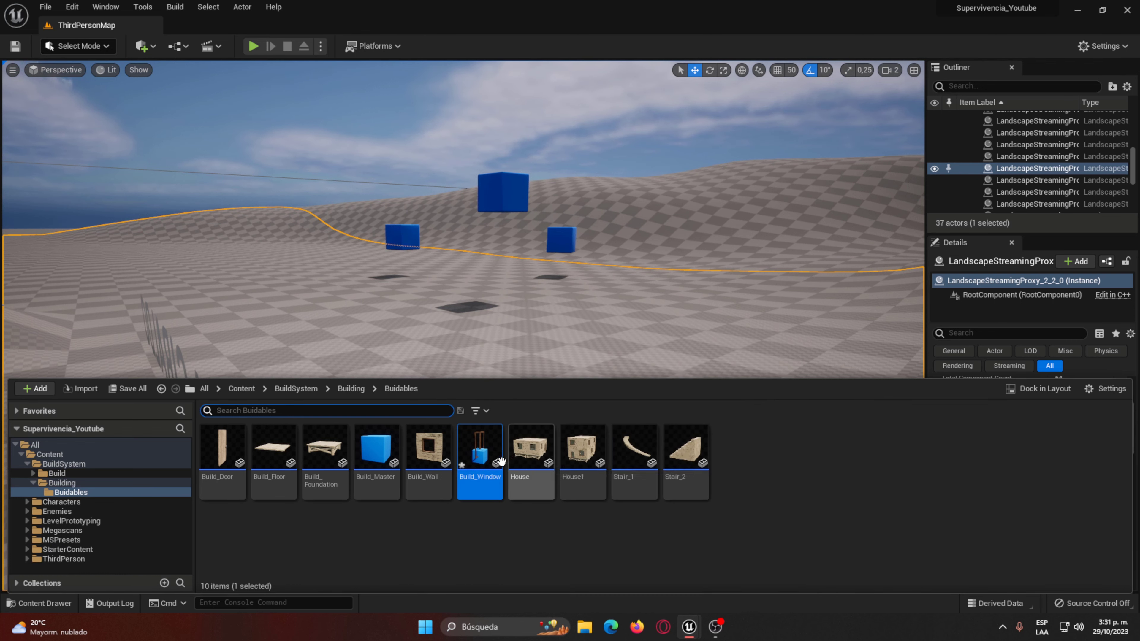
double_click(548, 439)
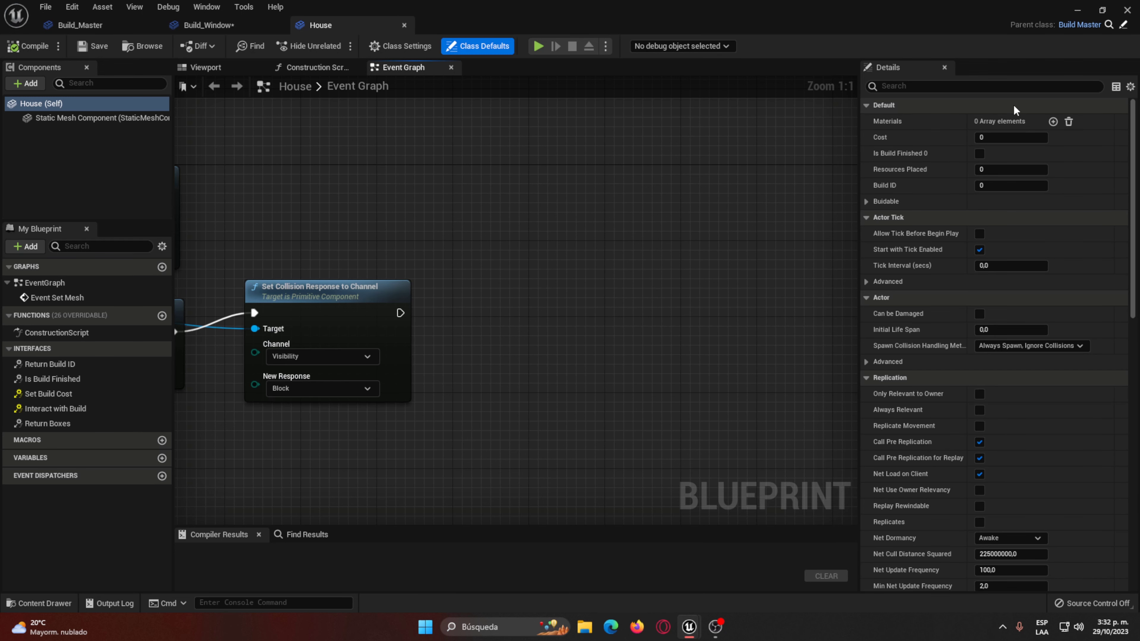
key("ctrl+space")
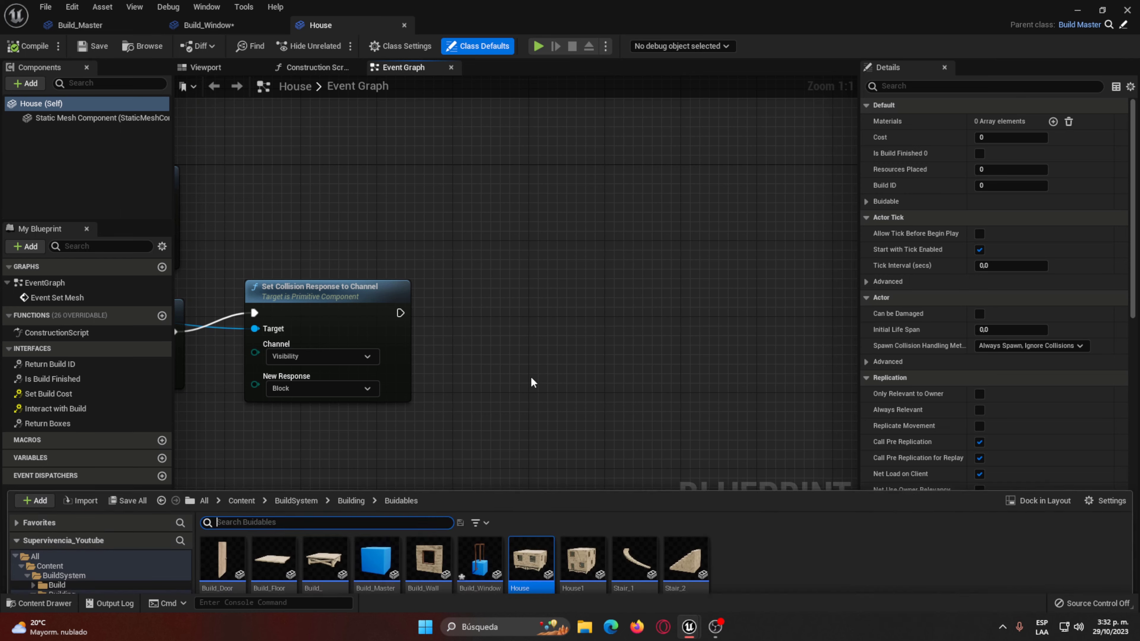
double_click(563, 465)
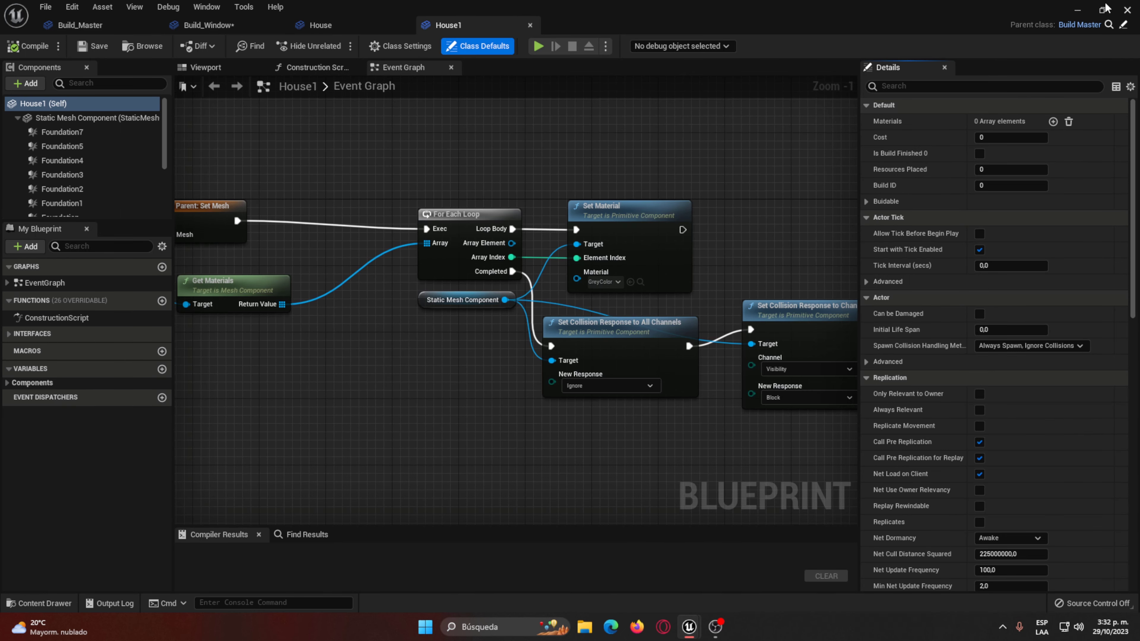
Step: Close the House1, House and Build_Window blueprints, leaving Build_Master's Event Graph ready for a node
left_click(530, 24)
left_click(403, 24)
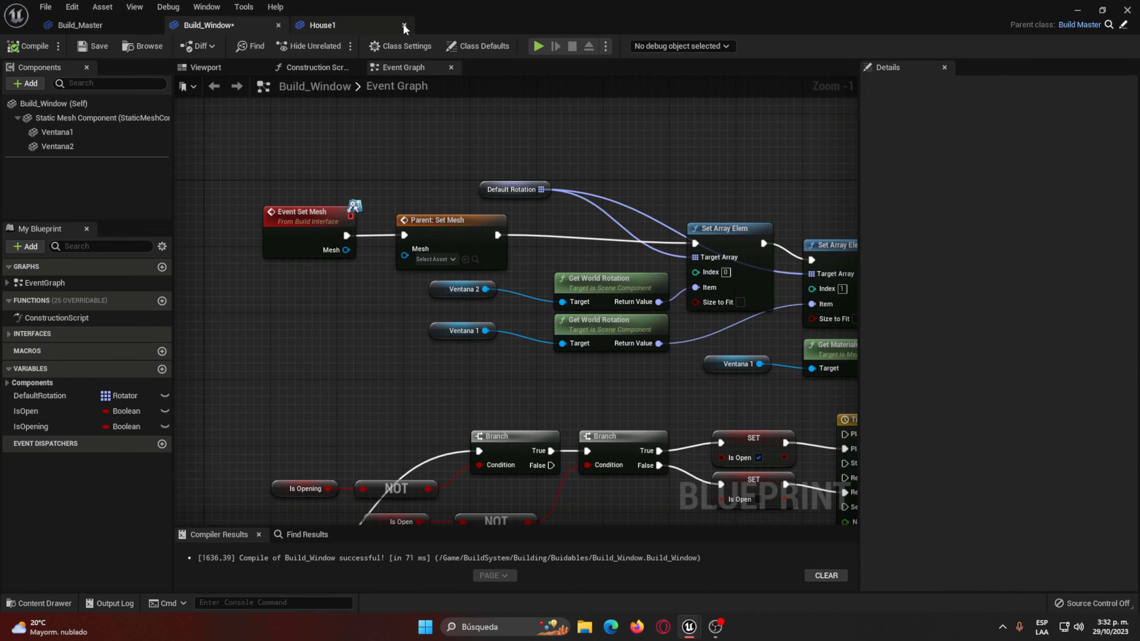
left_click(278, 25)
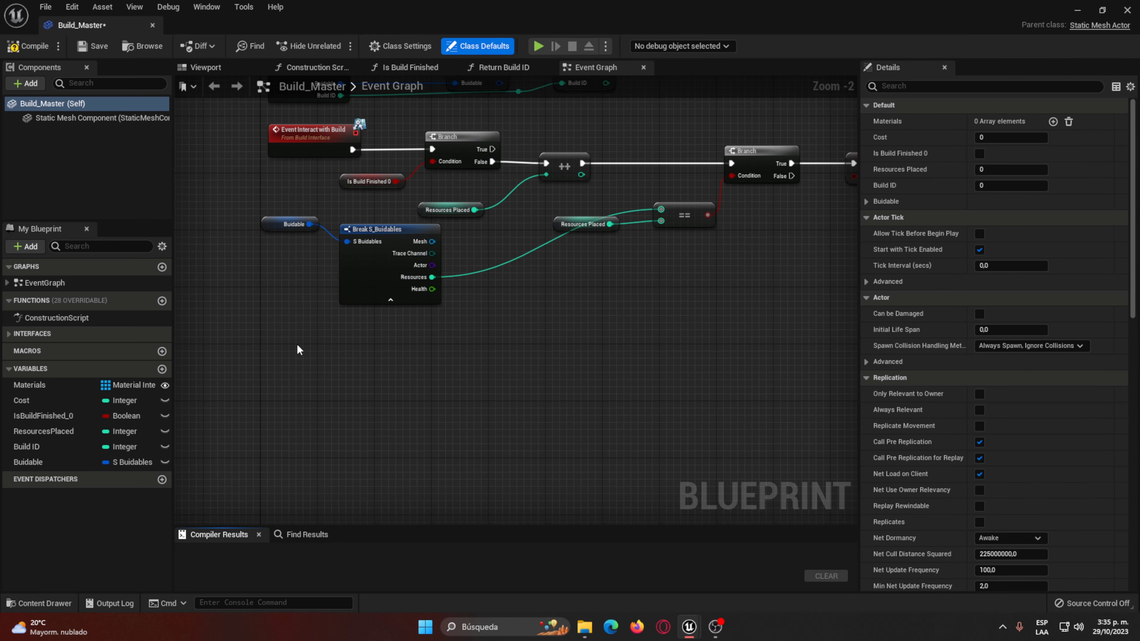
right_click(278, 356)
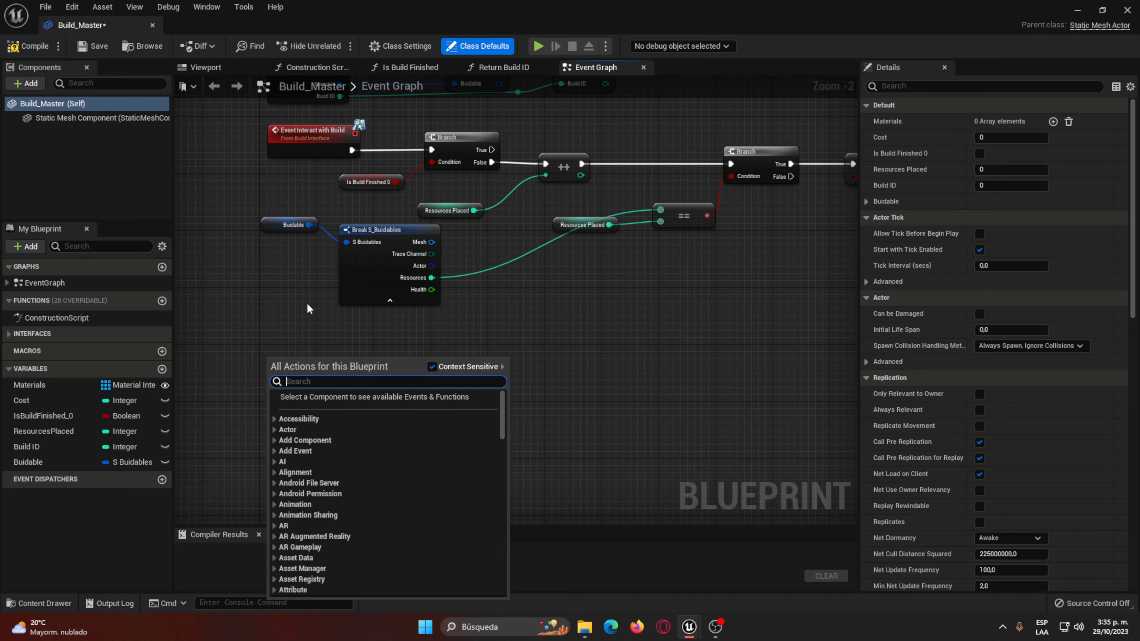
Step: Replace a mistaken Deal Damage call with an Event Deal Damage node placed below the others
type("deal dam")
key("Return")
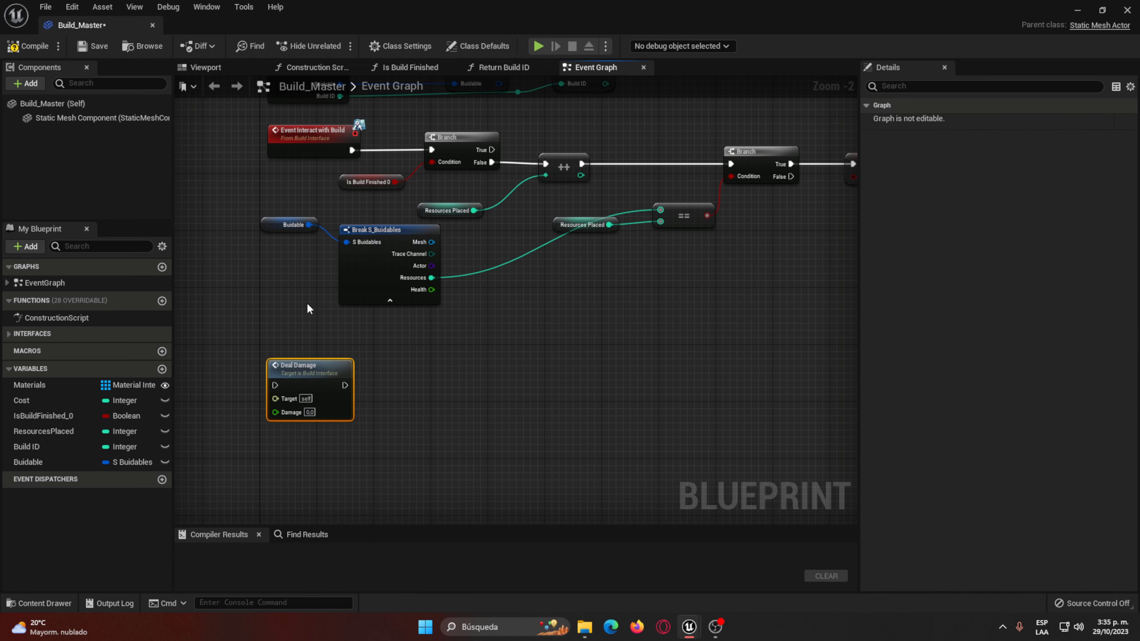
key("Delete")
right_click(300, 384)
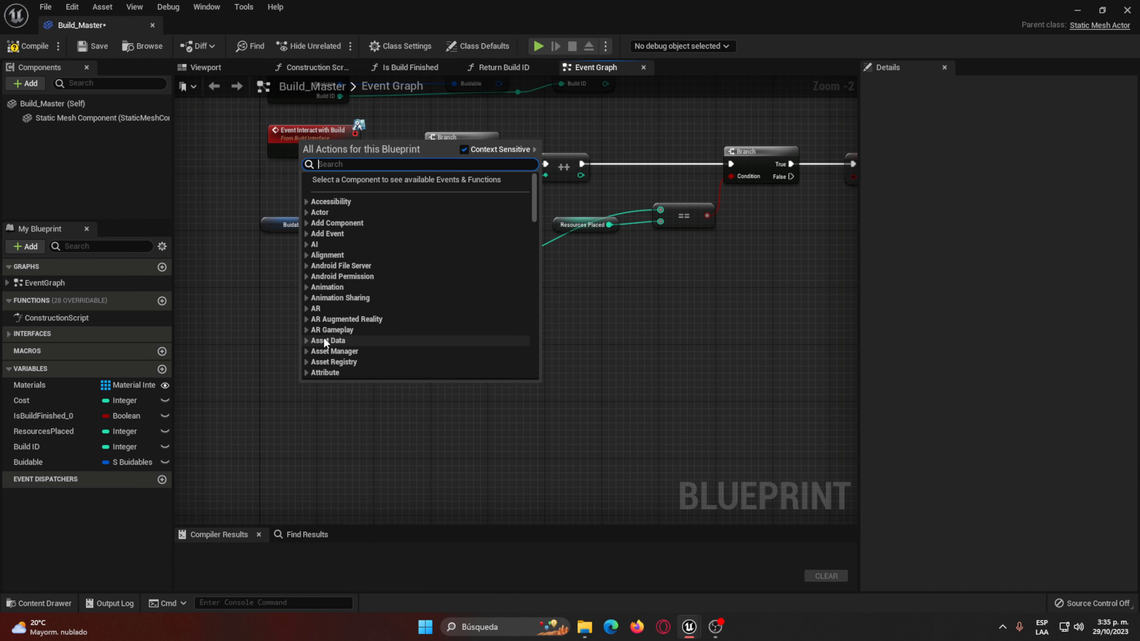
type("event deal")
key("Return")
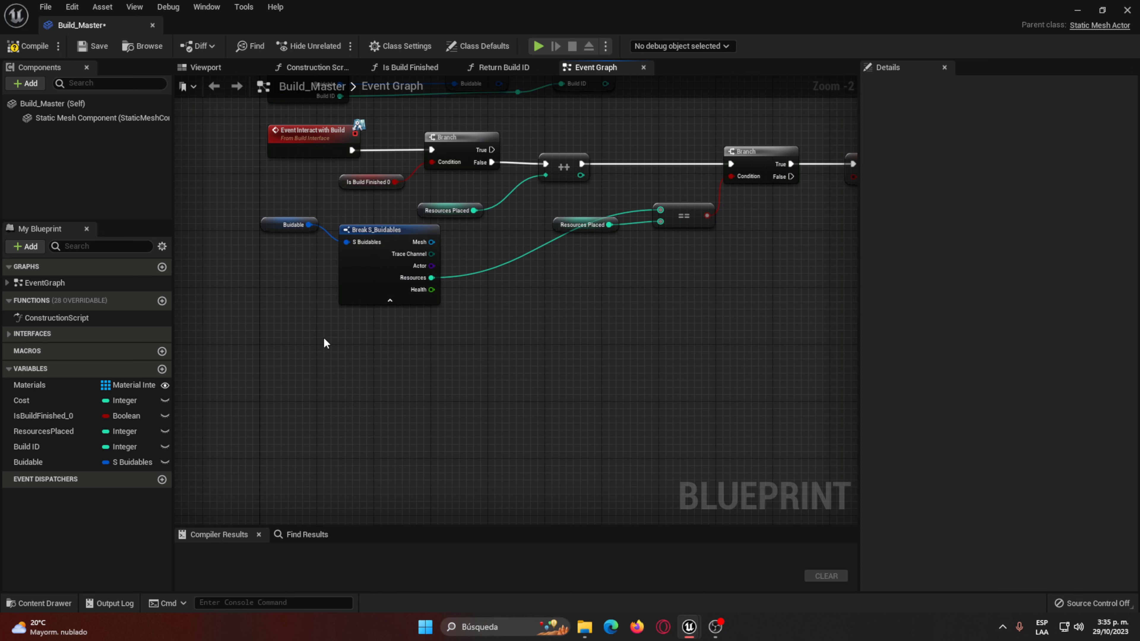
left_click_drag(335, 376, 298, 351)
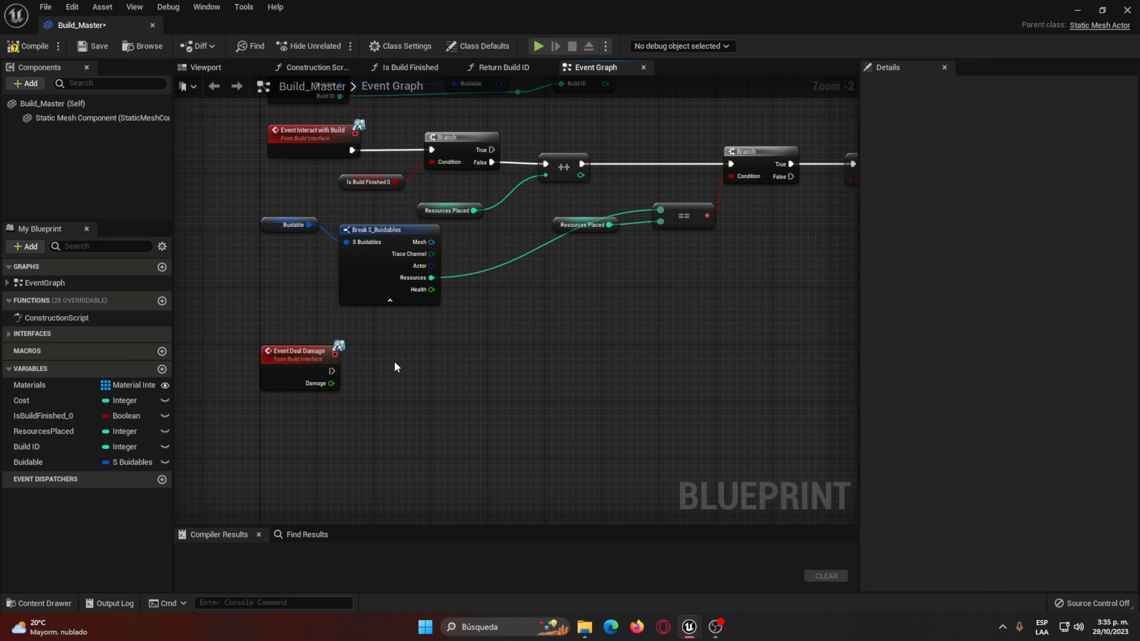
Step: Add a Buidable getter and wire it into a Break S_Buidables node
right_click_drag(407, 361, 464, 442)
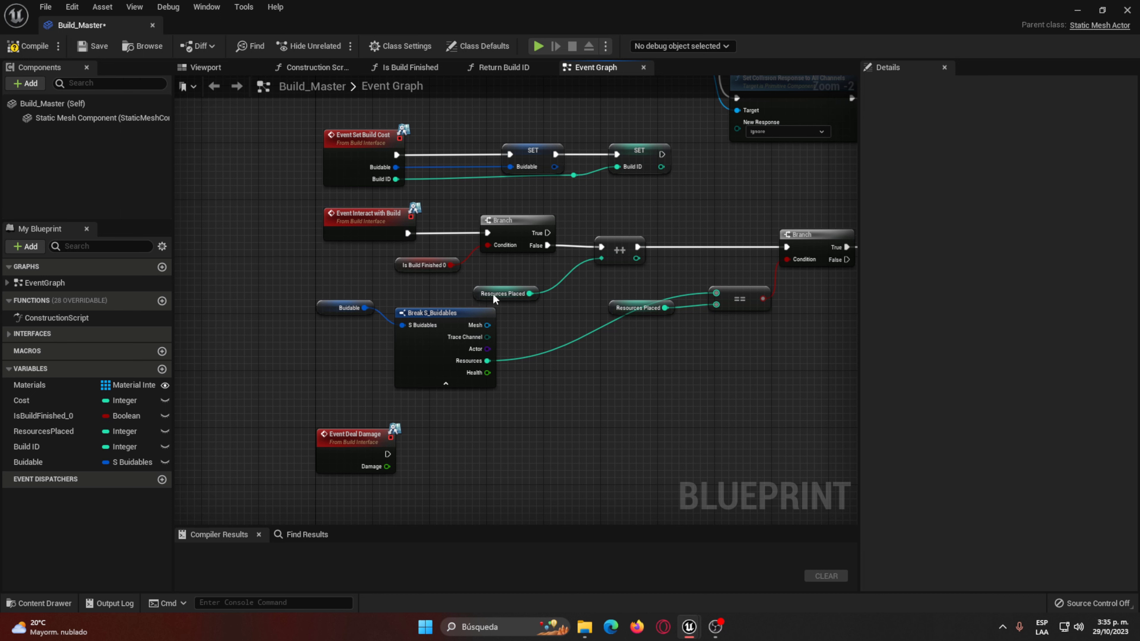
right_click_drag(481, 245, 359, 317)
scroll(359, 317, "up", 2)
mouse_move(28, 462)
left_mouse_down()
mouse_move(541, 361)
mouse_move(415, 292)
left_mouse_up()
left_click(445, 302)
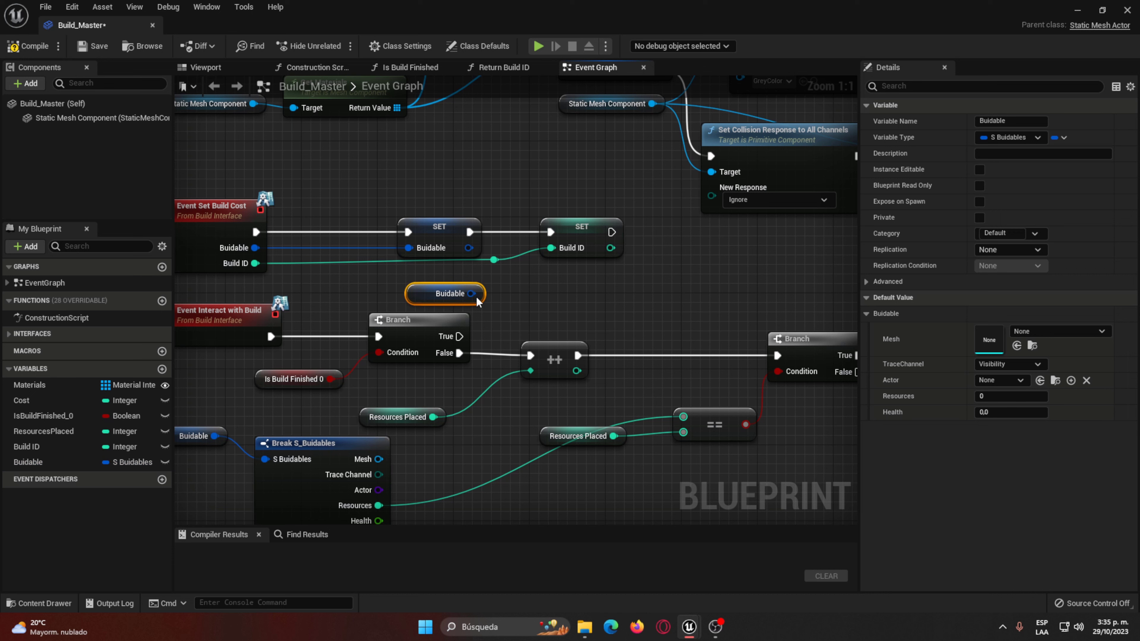
right_click(472, 293)
left_click_drag(471, 293, 517, 290)
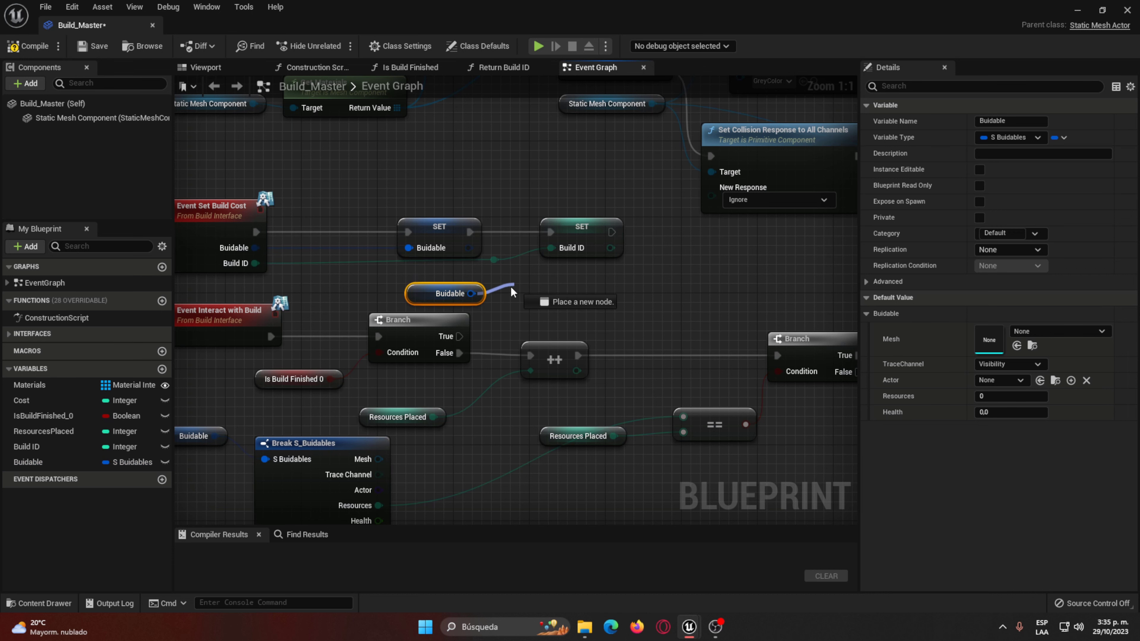
left_click(580, 427)
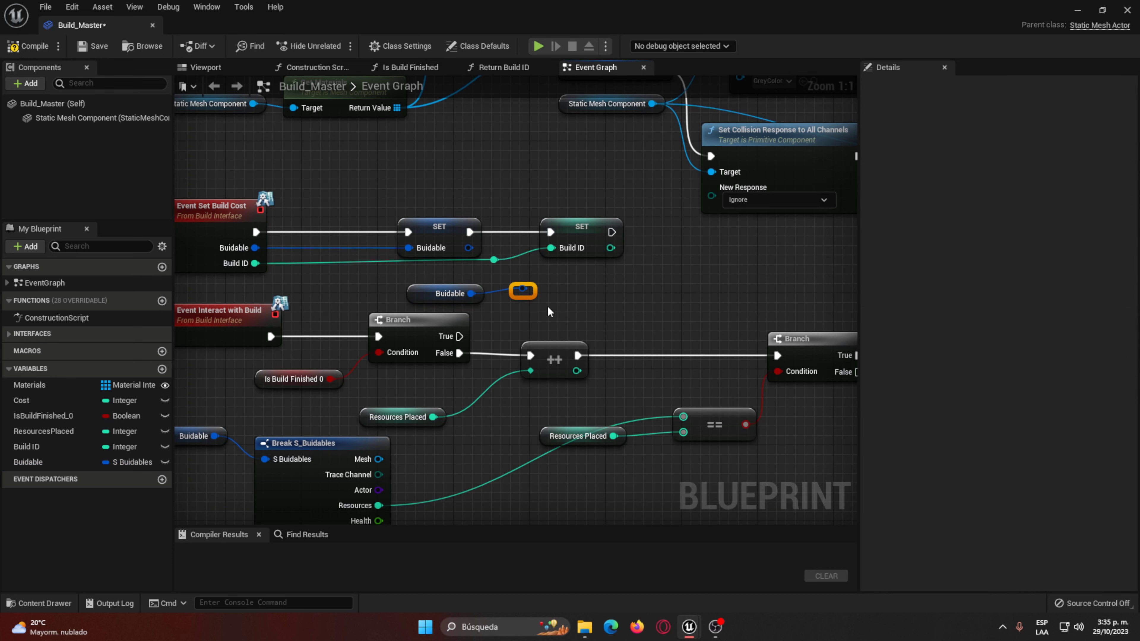
key("ctrl+z")
right_click(471, 294)
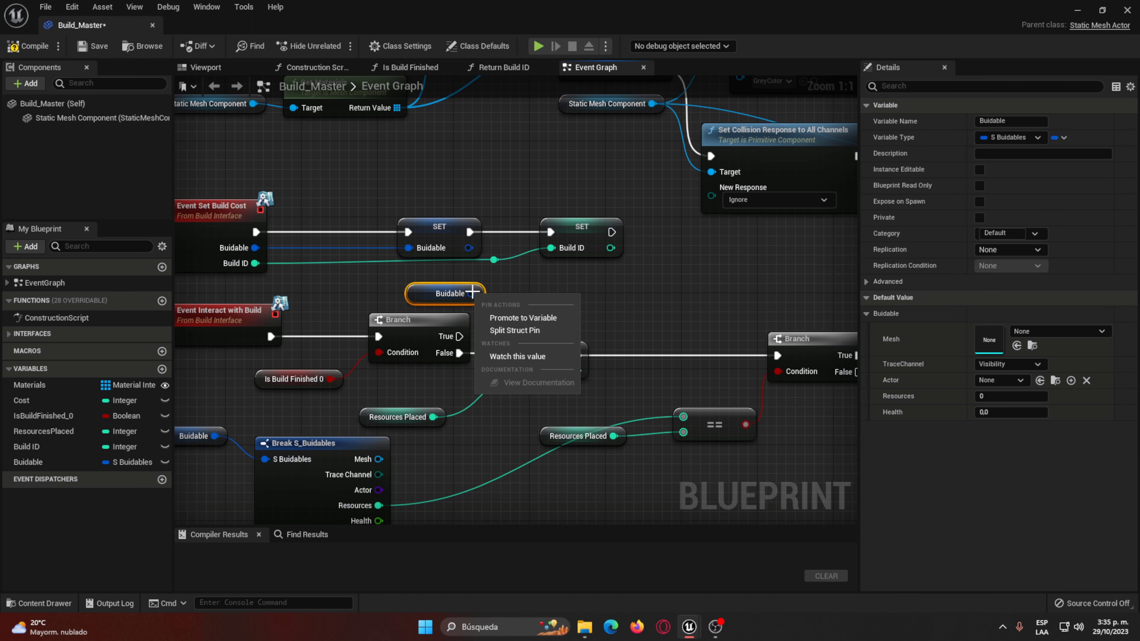
left_click_drag(471, 294, 524, 282)
left_click(593, 438)
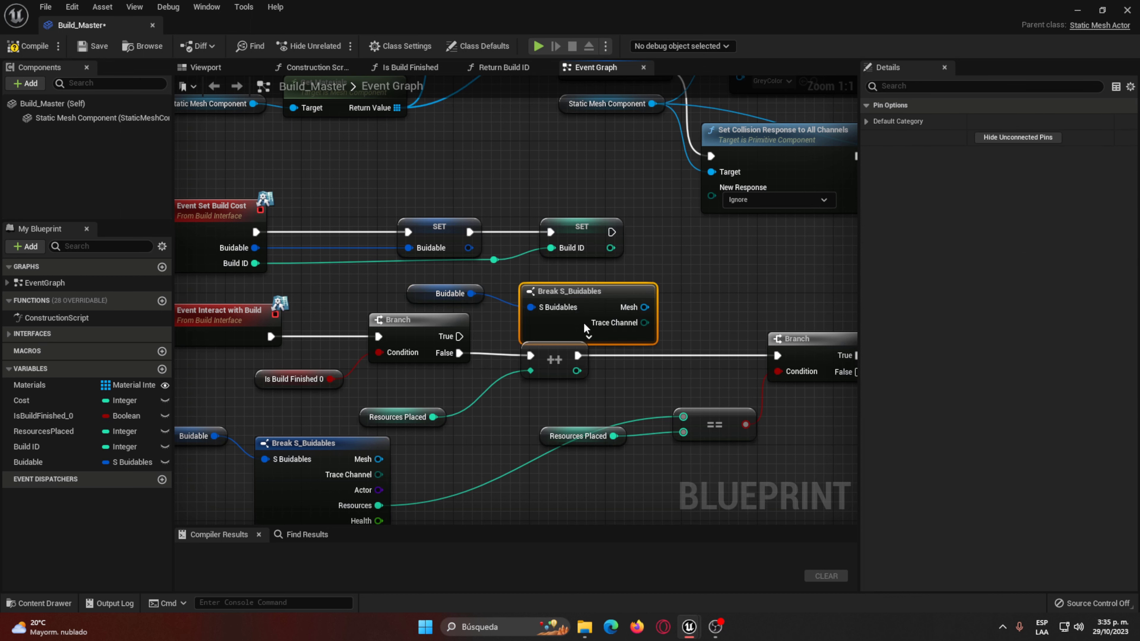
Step: Promote the Health pin to a Float Health variable, chain SET Health after SET Build ID, and hide unused pins
left_click(579, 318)
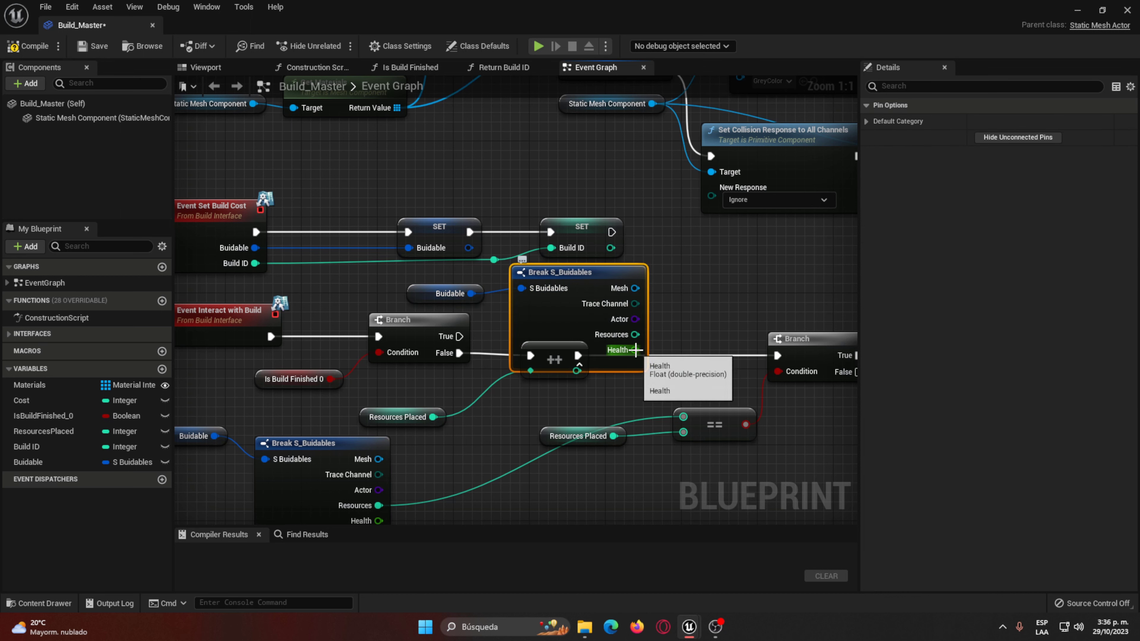
right_click(635, 350)
left_click(691, 373)
right_click_drag(691, 251, 582, 261)
mouse_move(658, 265)
left_mouse_down()
mouse_move(600, 218)
mouse_move(504, 241)
left_mouse_up()
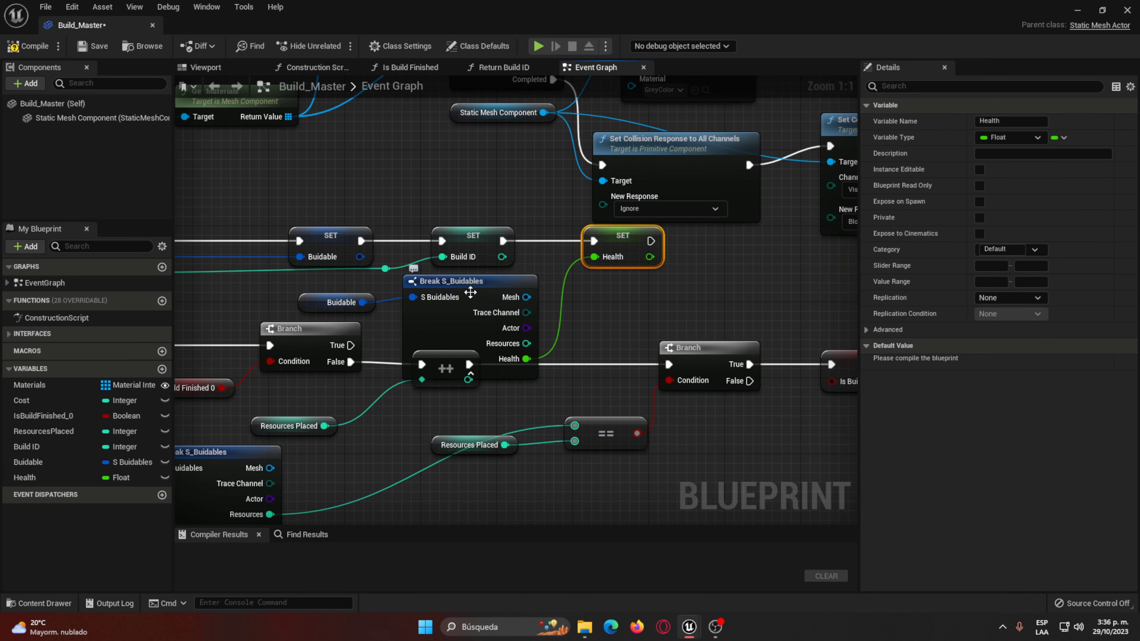
left_click_drag(470, 292, 479, 292)
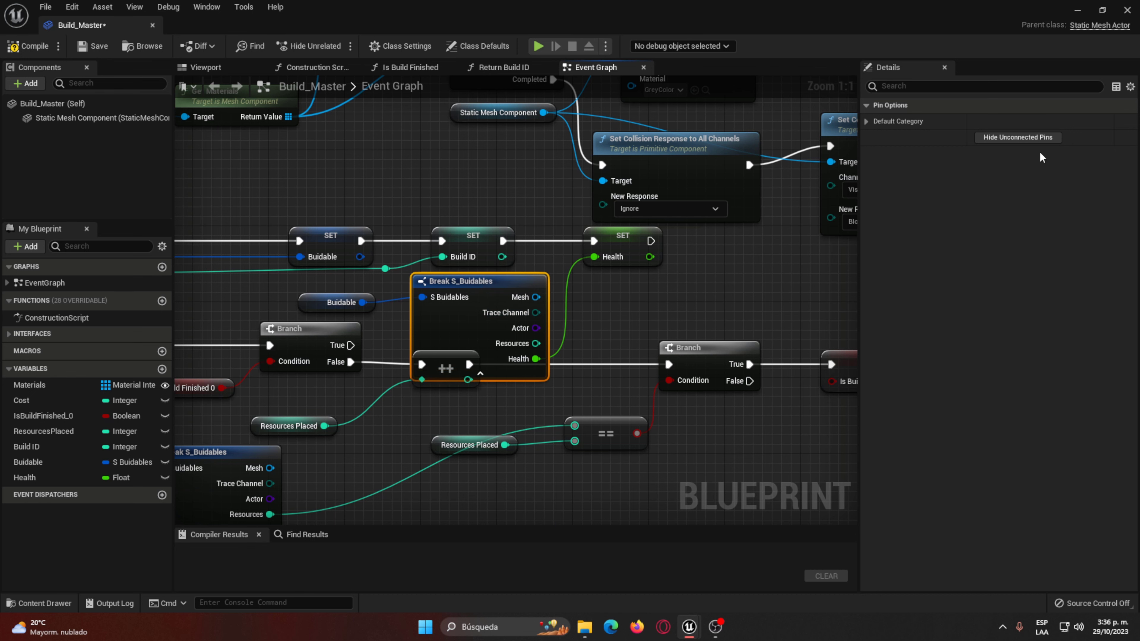
left_click(1028, 137)
Step: Select the whole Set Build Cost node group and move it away from the other nodes
scroll(640, 318, "down", 2)
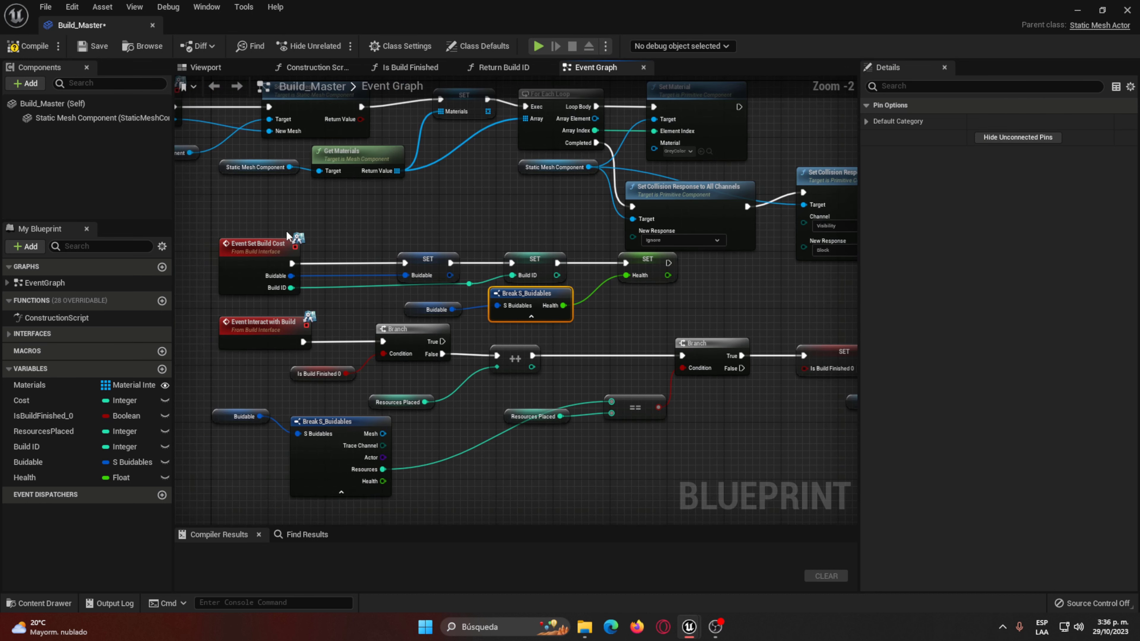
left_click_drag(287, 236, 627, 327)
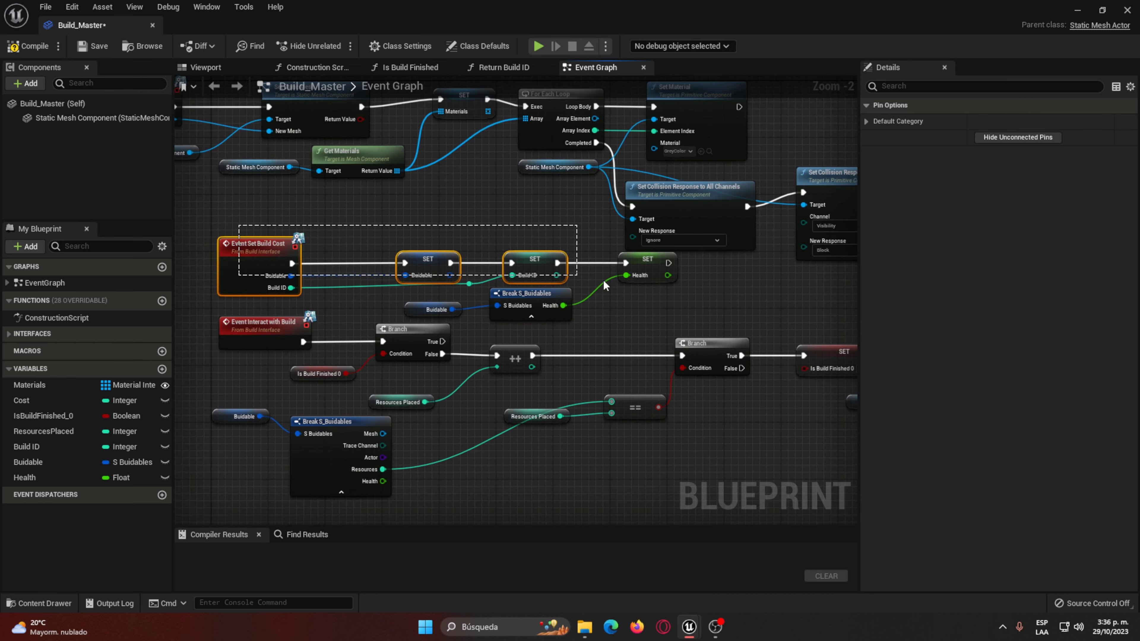
left_click(627, 327)
key("ctrl+z")
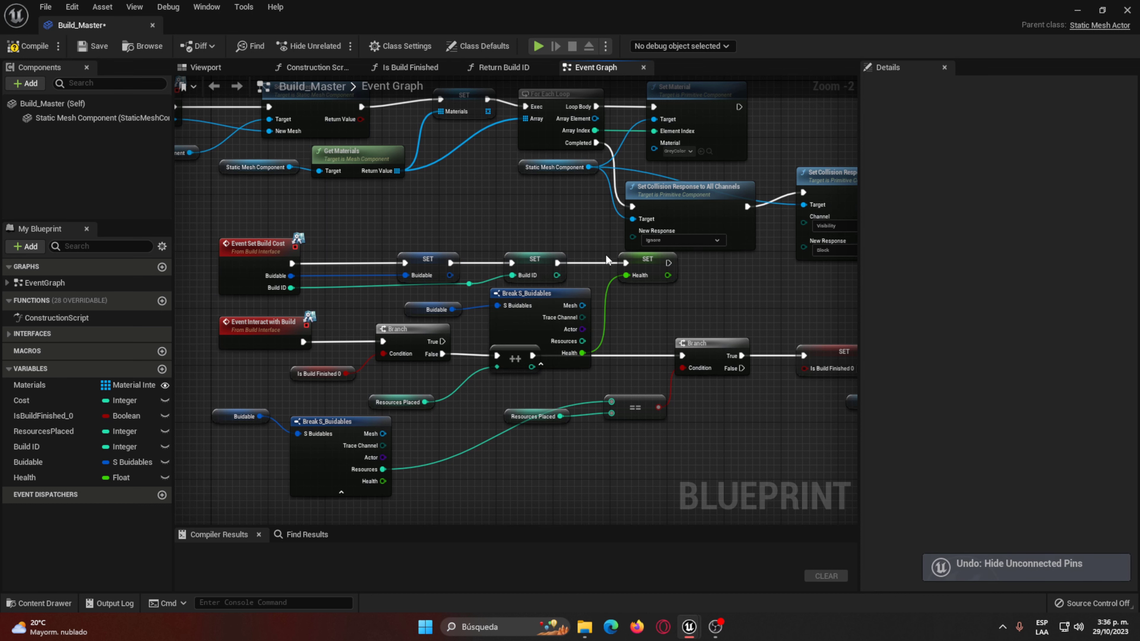
key("ctrl+y")
left_click_drag(618, 245, 268, 295)
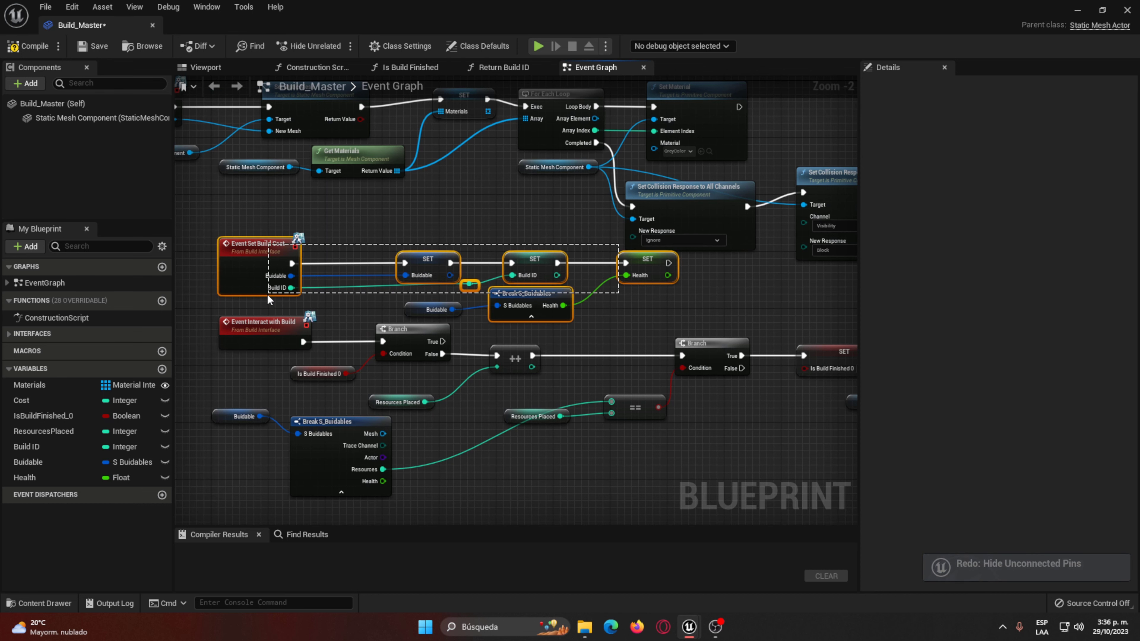
mouse_move(447, 268)
left_mouse_down()
mouse_move(407, 241)
mouse_move(538, 289)
mouse_move(359, 134)
left_mouse_up()
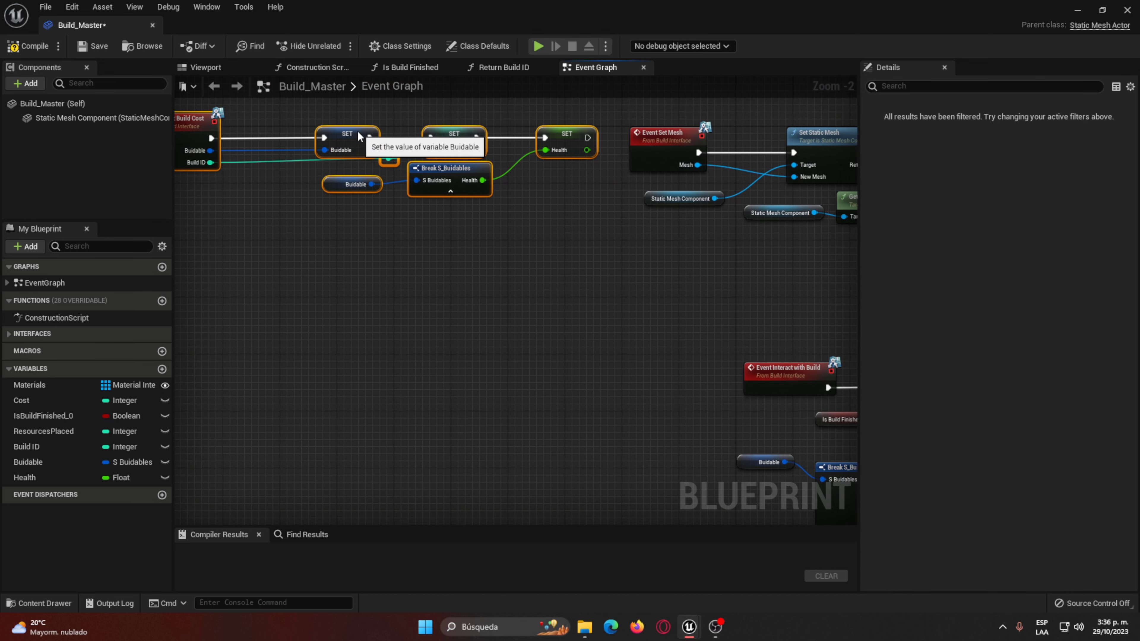
Step: Wrap the Set Build Cost nodes in a comment box
right_click_drag(516, 314, 631, 457)
scroll(651, 414, "down", 1)
key("c")
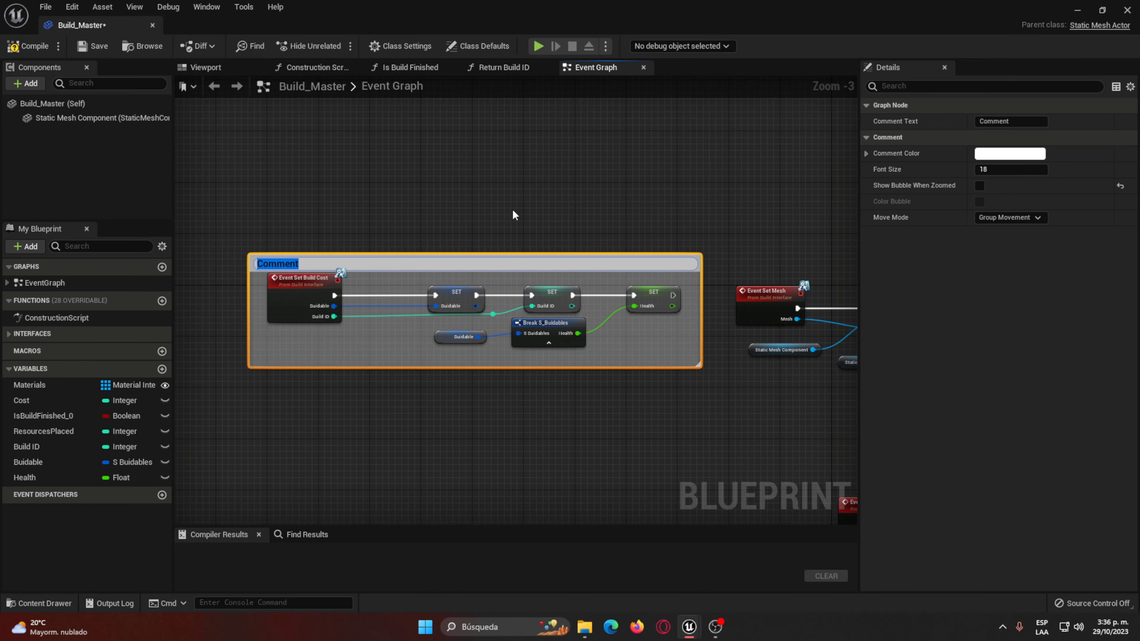
left_click(514, 215)
Step: Wrap the Set Mesh node group in a comment box and move it upward
right_click_drag(515, 216, 667, 197)
scroll(448, 190, "down", 2)
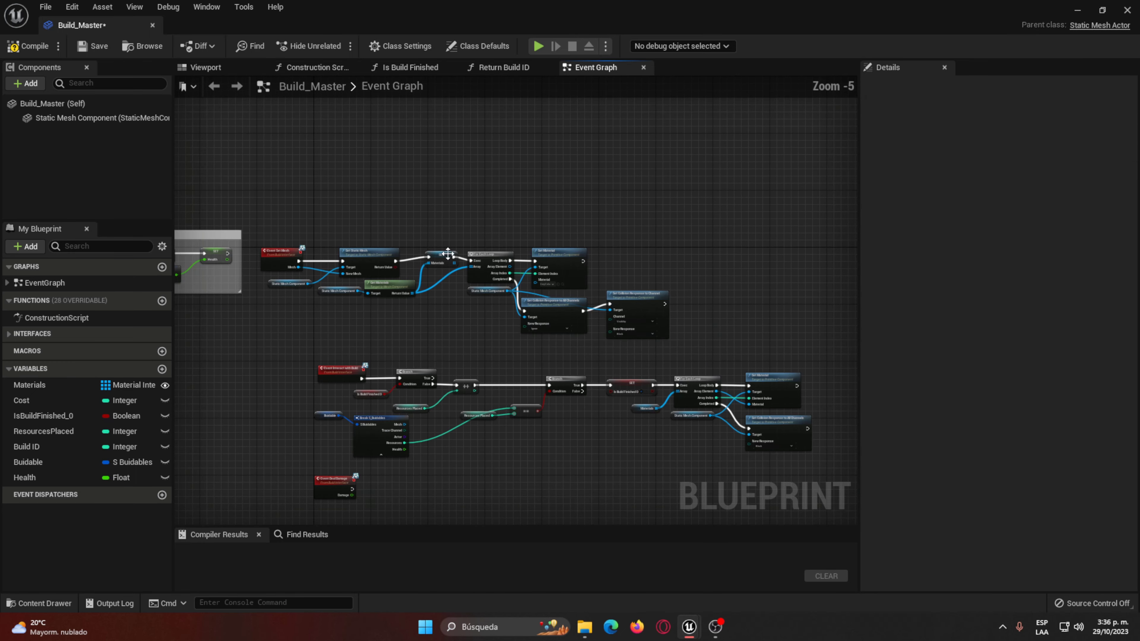
left_click_drag(270, 201, 674, 337)
key("c")
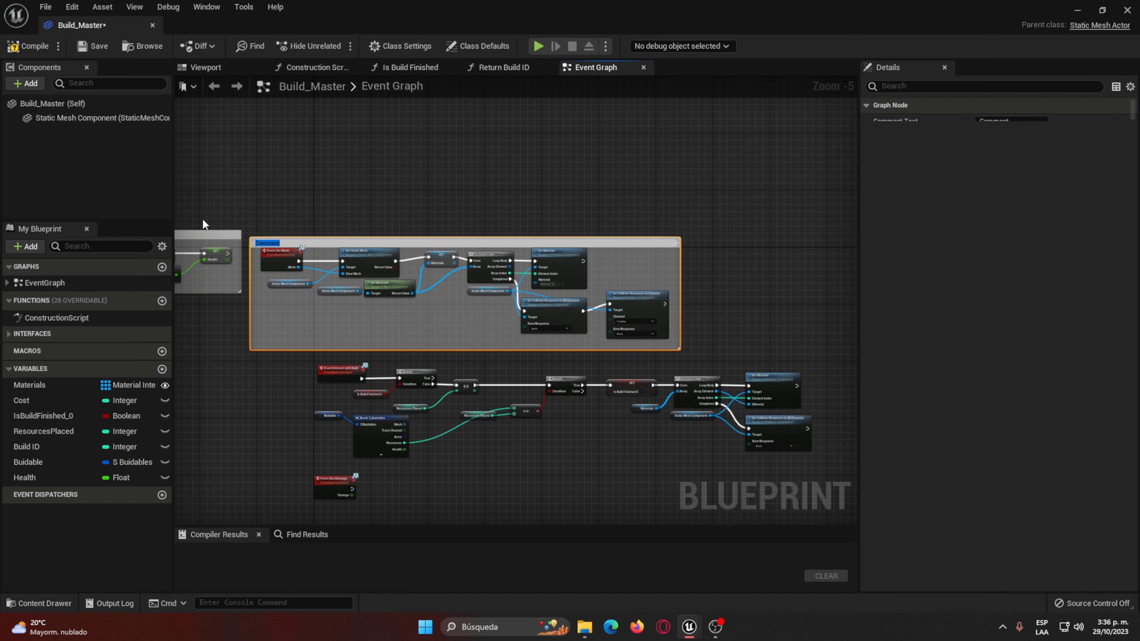
left_click(383, 188)
left_click_drag(336, 239, 392, 129)
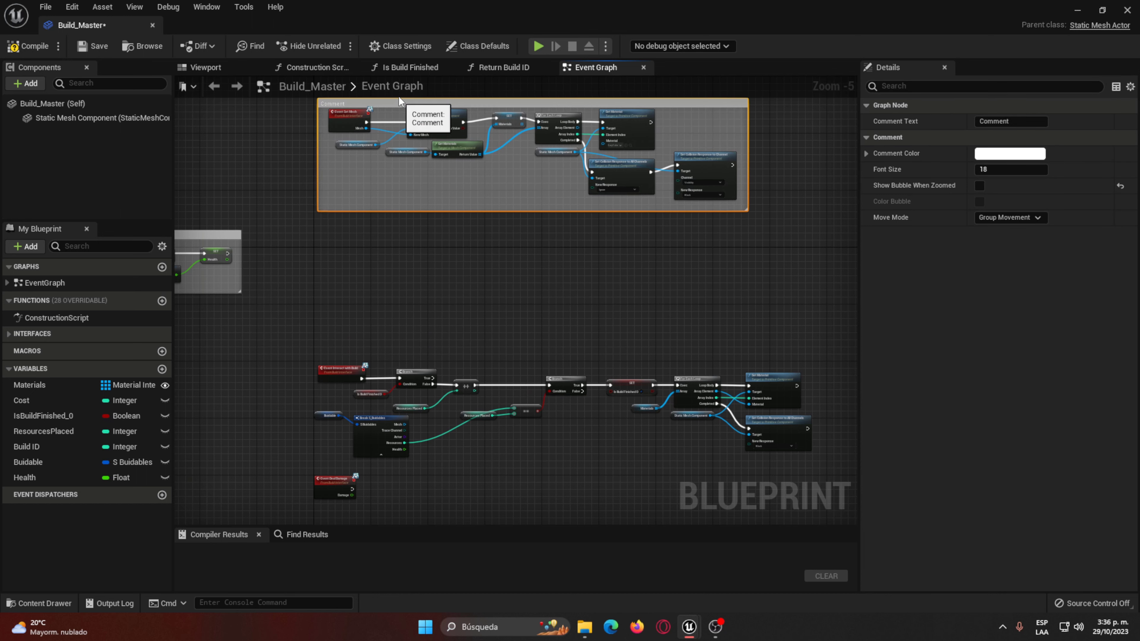
Step: Shift the Set Build Cost comment right, then box the Interact with Build nodes and move them up
right_click_drag(186, 271, 308, 223)
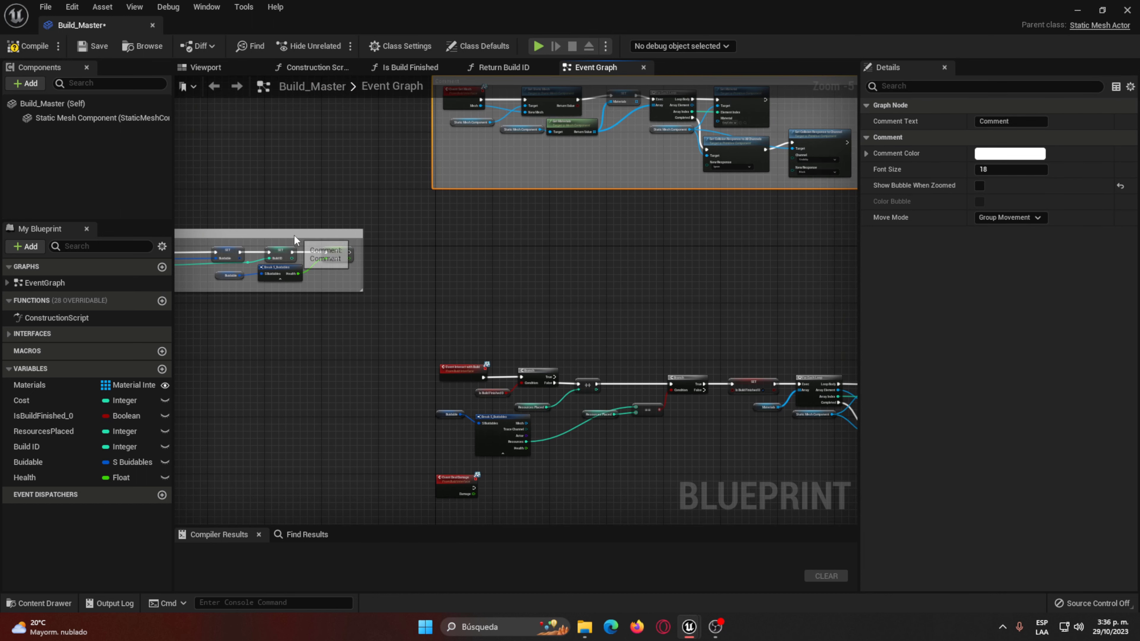
left_click_drag(294, 234, 618, 198)
right_click_drag(618, 199, 488, 104)
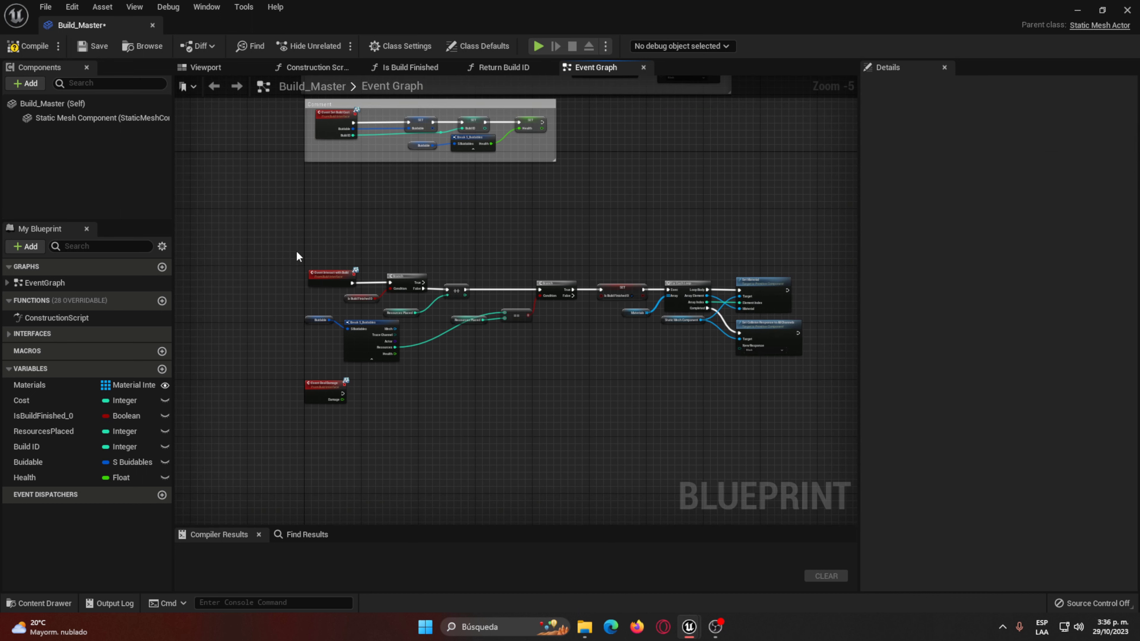
left_click_drag(297, 255, 799, 364)
key("c")
left_click(364, 252)
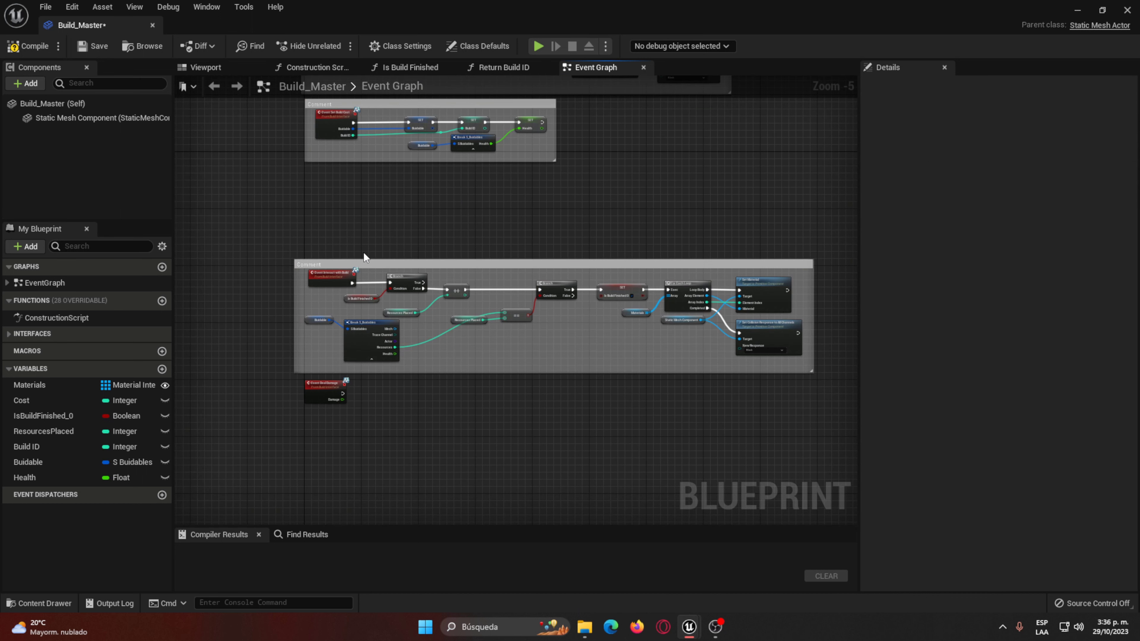
left_click_drag(368, 263, 378, 179)
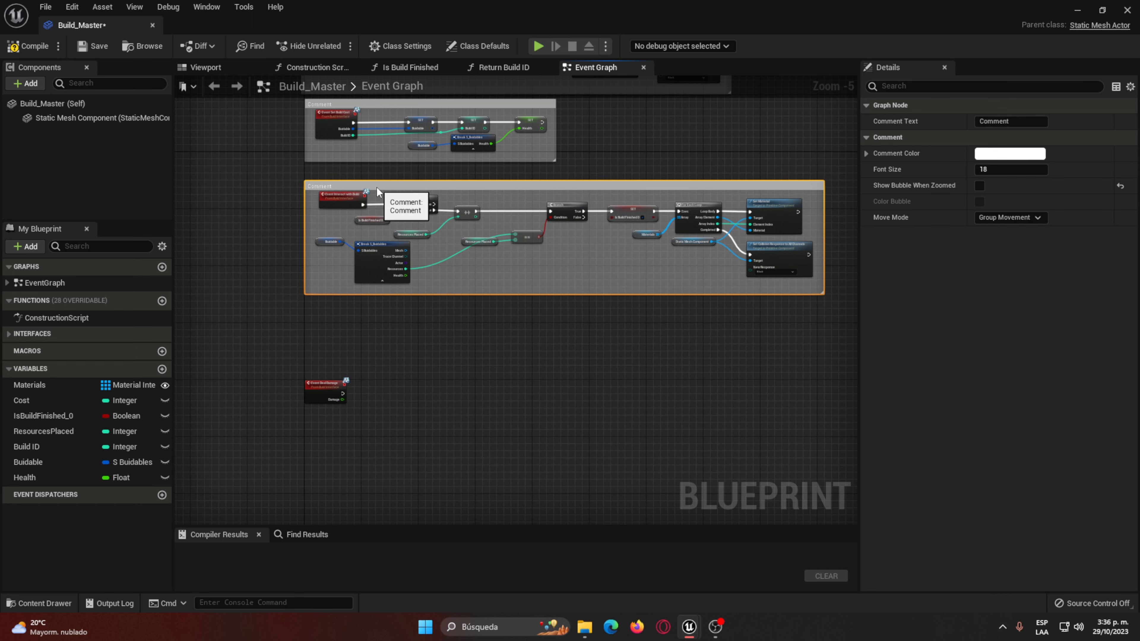
Step: Check the SET Health node in the Set Build Cost comment, then pan to Event Deal Damage
right_click_drag(375, 186, 381, 238)
scroll(381, 238, "up", 1)
scroll(379, 236, "up", 2)
right_click_drag(380, 287, 400, 303)
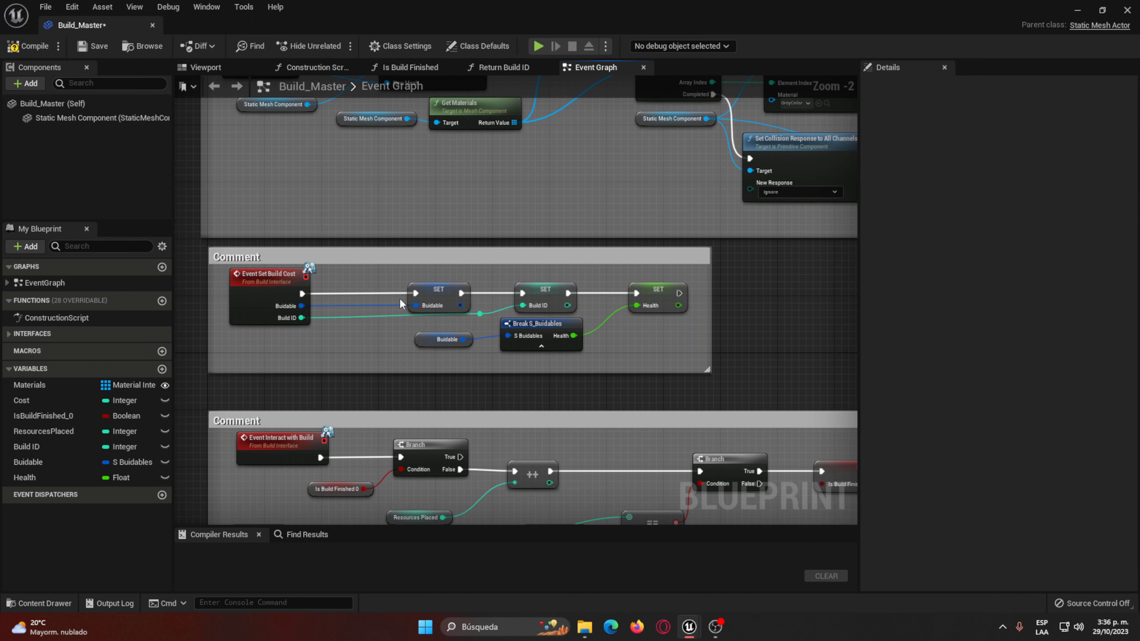
left_click(649, 292)
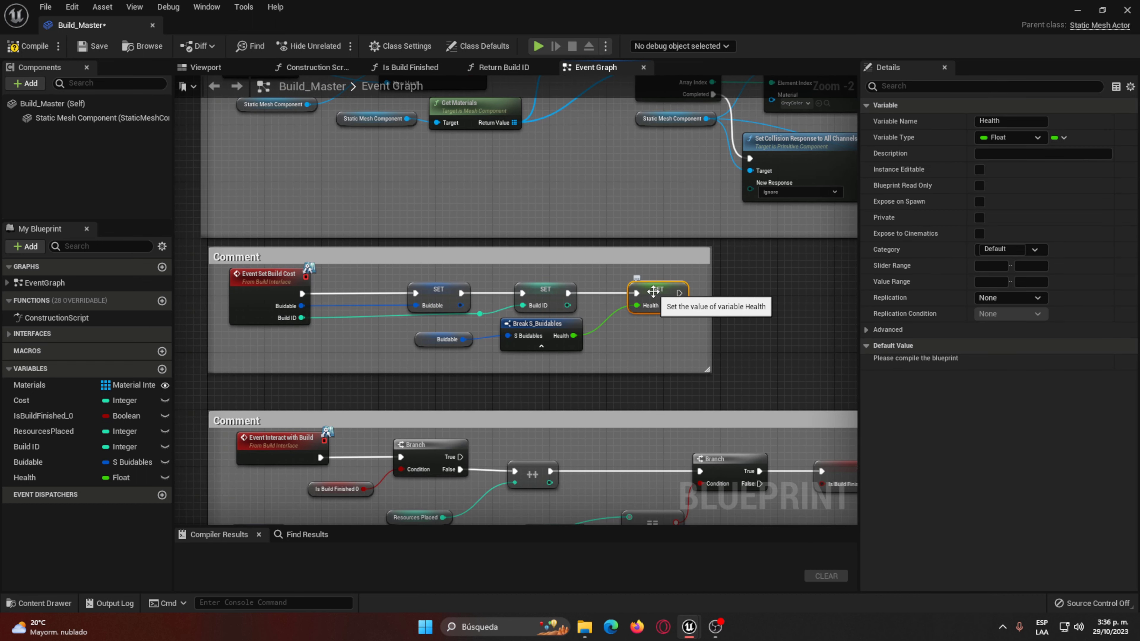
left_click(644, 280)
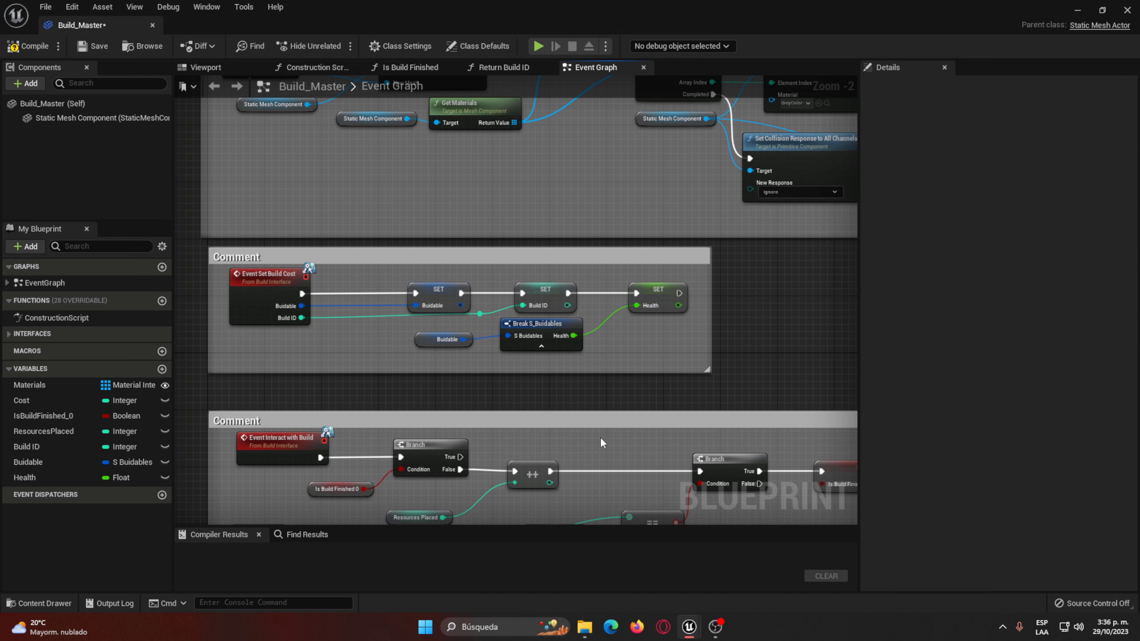
right_click_drag(601, 443, 237, 382)
Step: Add a SET Health node after Event Deal Damage and a Get Health node
scroll(283, 159, "up", 2)
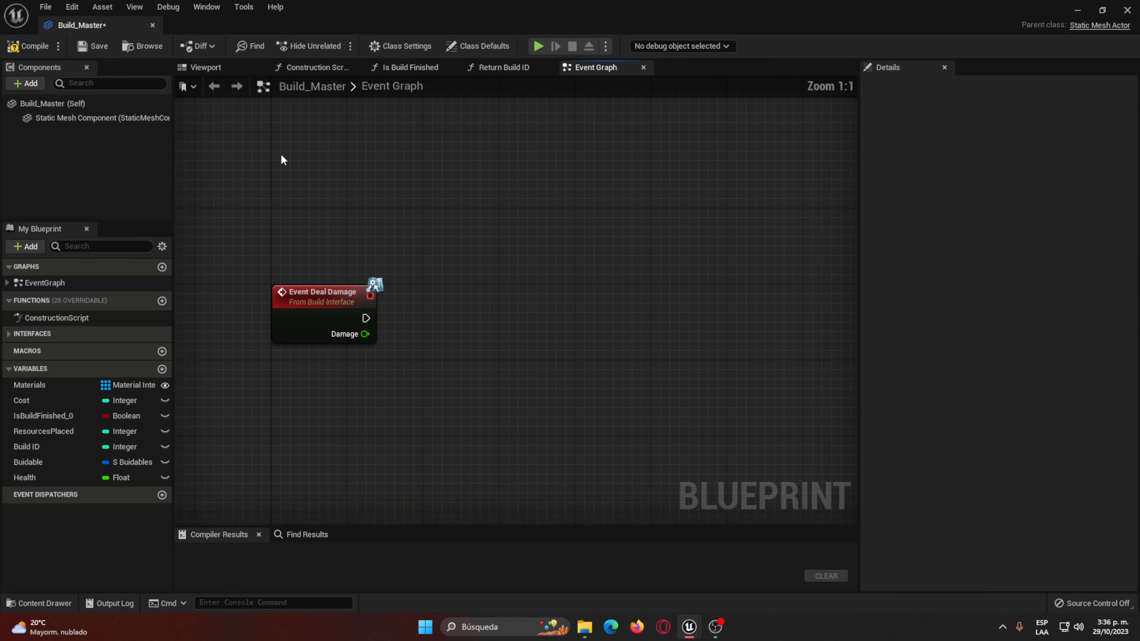
mouse_move(24, 478)
left_mouse_down("alt")
mouse_move(490, 319)
mouse_move(709, 321)
left_mouse_up("alt")
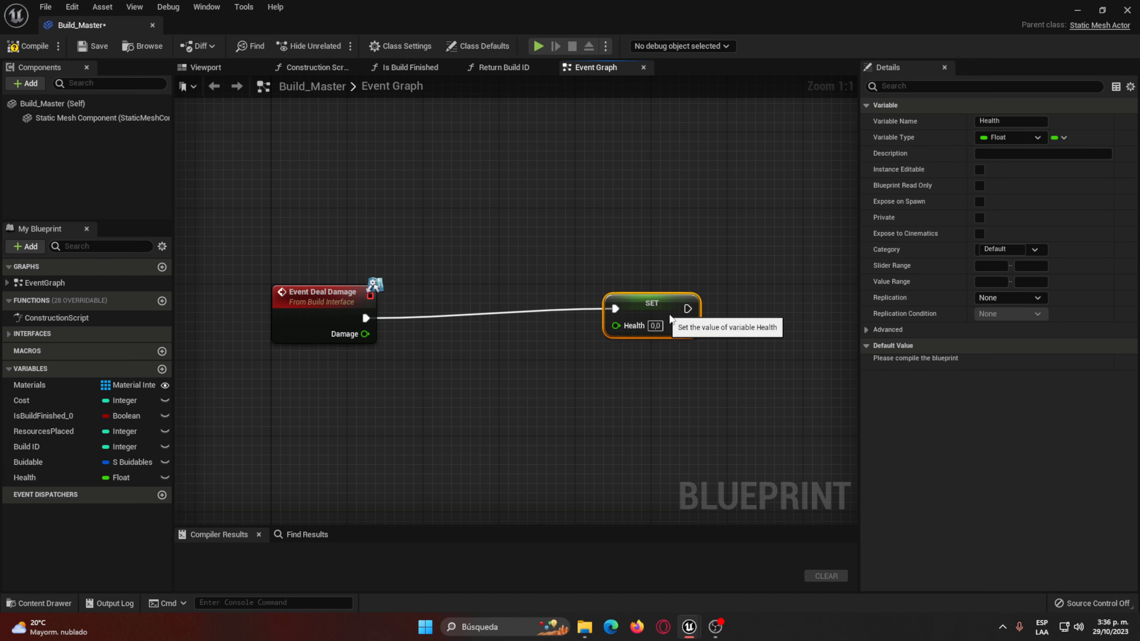
left_click(596, 365)
right_click_drag(597, 365, 559, 342)
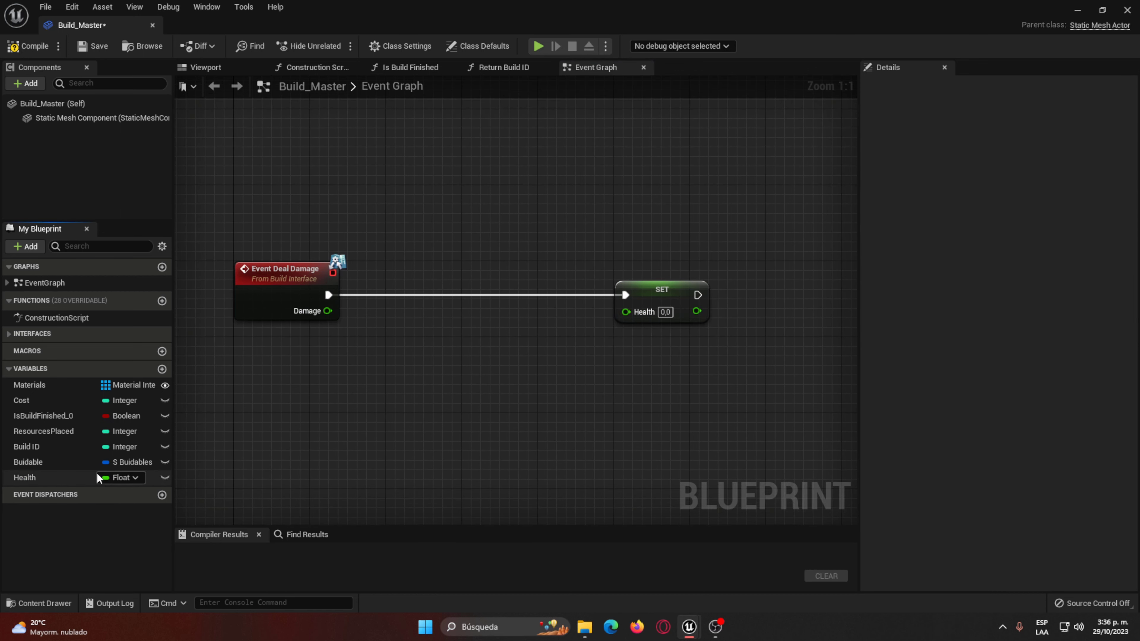
mouse_move(97, 477)
left_mouse_down()
mouse_move(394, 330)
mouse_move(503, 370)
left_mouse_up()
left_click(445, 339)
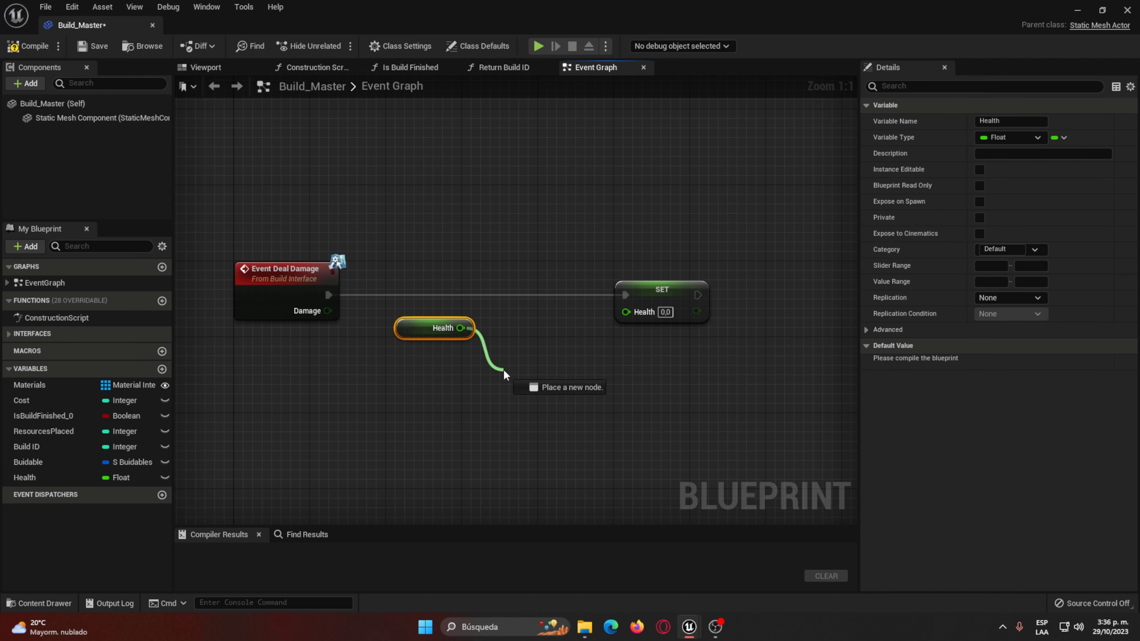
Step: Subtract Damage from Health with a minus node and feed the result into SET Health
type("-")
key("Return")
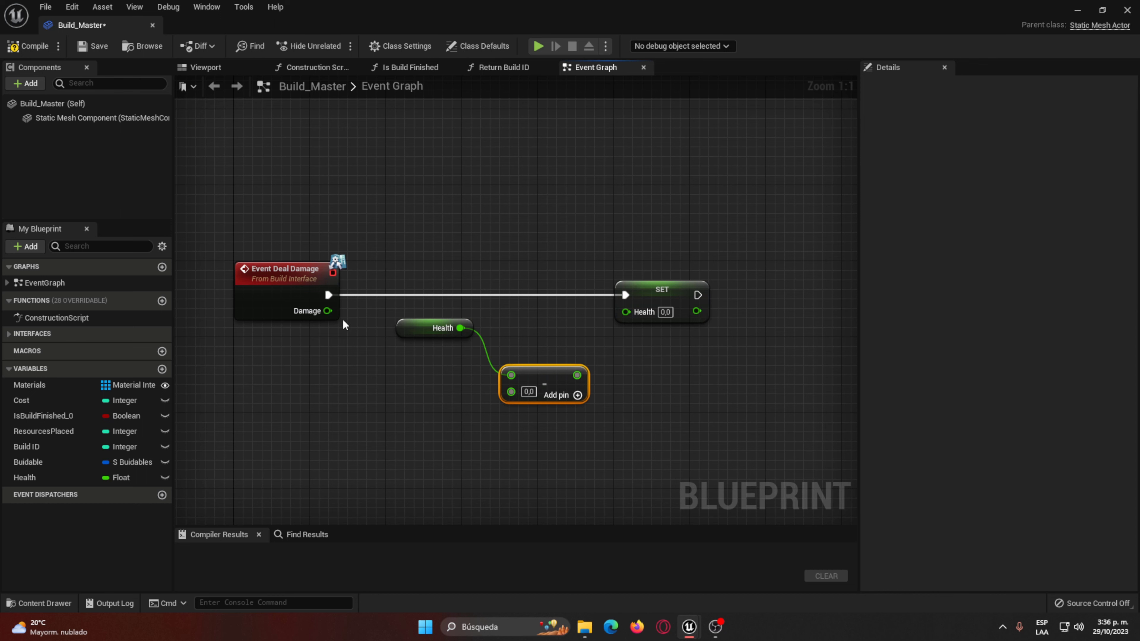
mouse_move(328, 311)
left_mouse_down()
mouse_move(511, 392)
mouse_move(529, 350)
left_mouse_up()
mouse_move(411, 328)
left_mouse_down()
mouse_move(430, 318)
mouse_move(412, 328)
left_mouse_up()
left_click(433, 371)
right_click_drag(570, 346, 436, 341)
left_click_drag(428, 342, 503, 307)
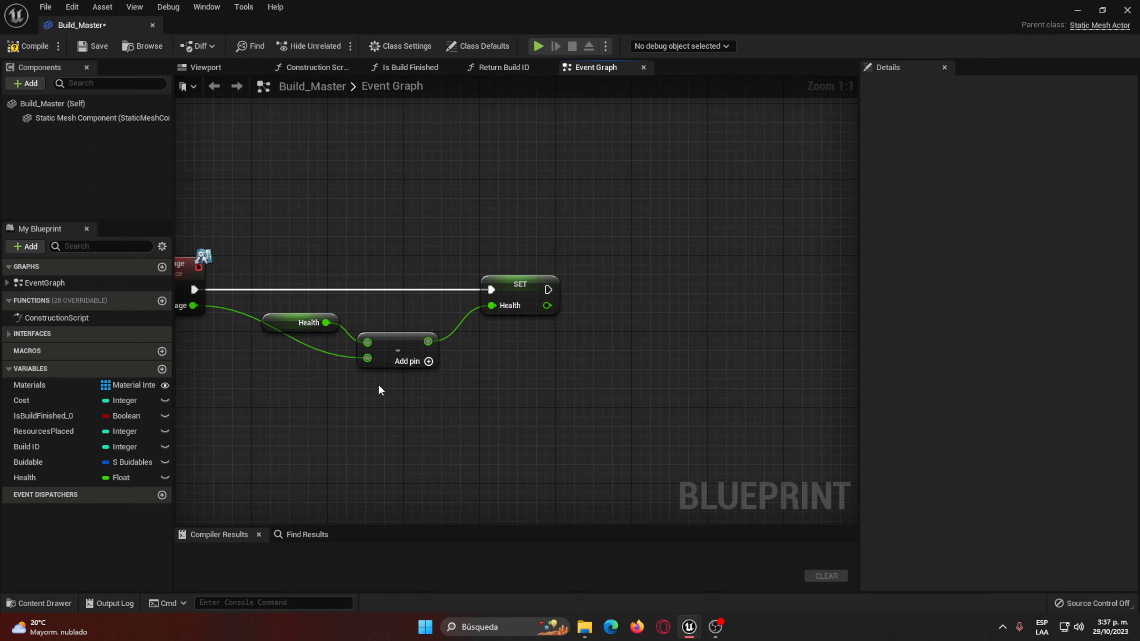
Step: Review the Deal Damage nodes alongside the Set Build Cost comment and return to SET Health
mouse_move(262, 366)
right_mouse_down()
mouse_move(403, 369)
mouse_move(354, 521)
mouse_move(658, 487)
right_mouse_up()
left_click(298, 281)
left_click(417, 328)
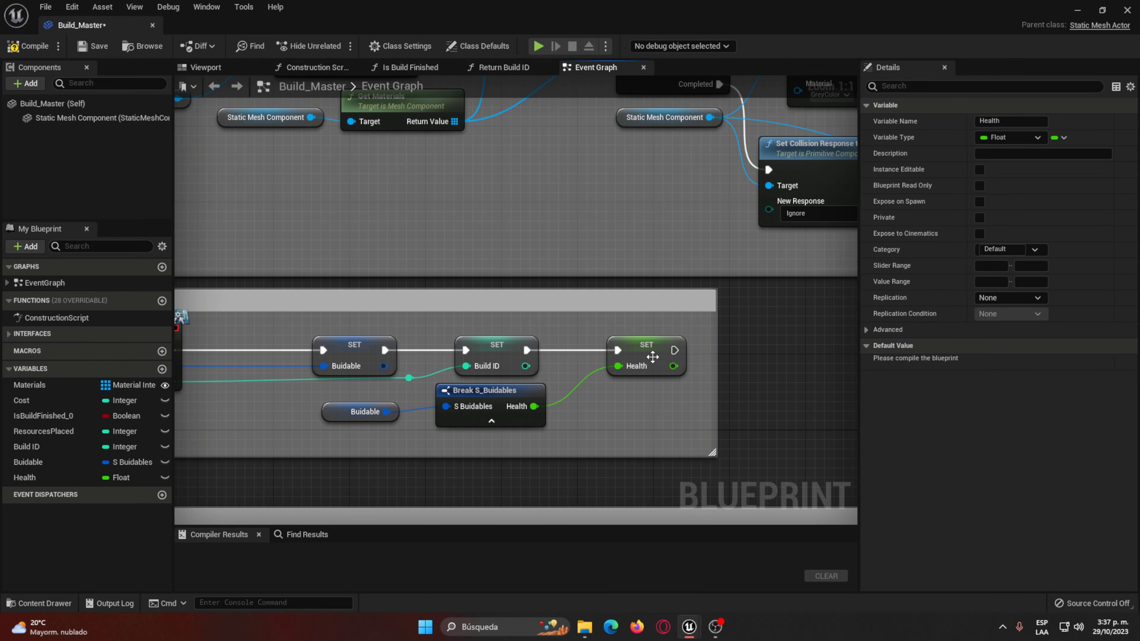
left_click(652, 357)
right_click_drag(550, 448, 720, 380)
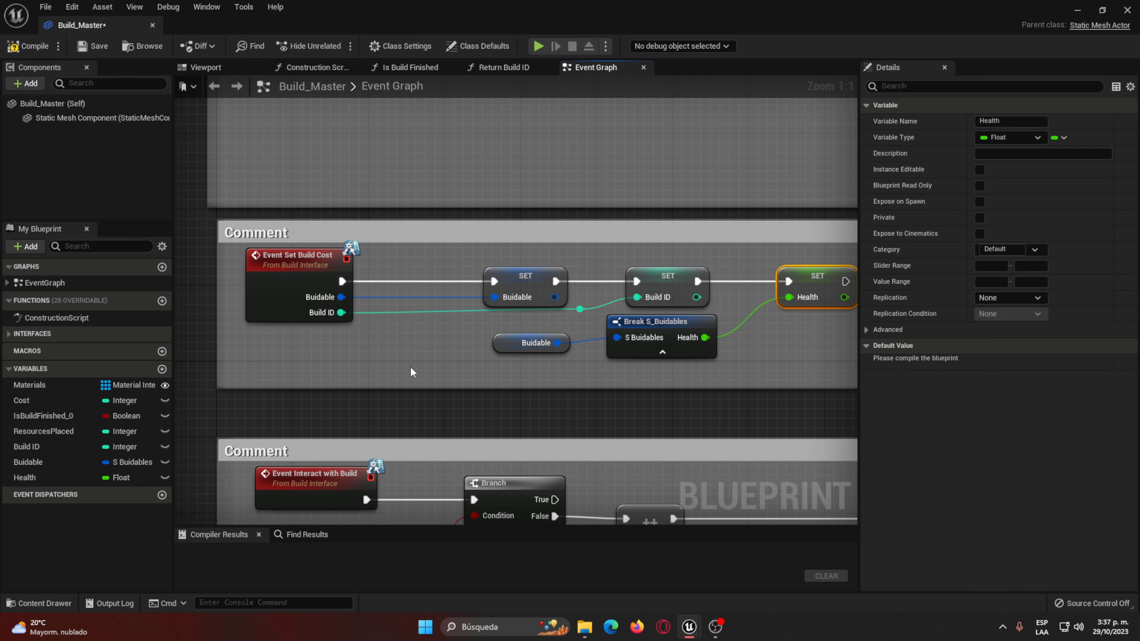
right_click_drag(410, 366, 539, 185)
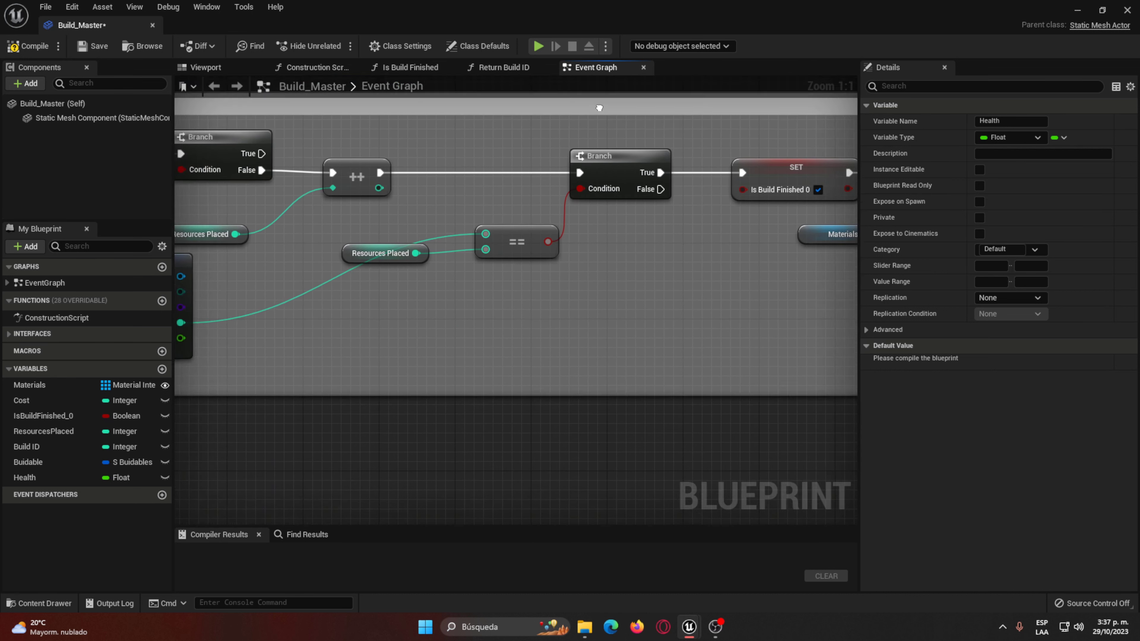
right_click_drag(542, 377, 615, 299)
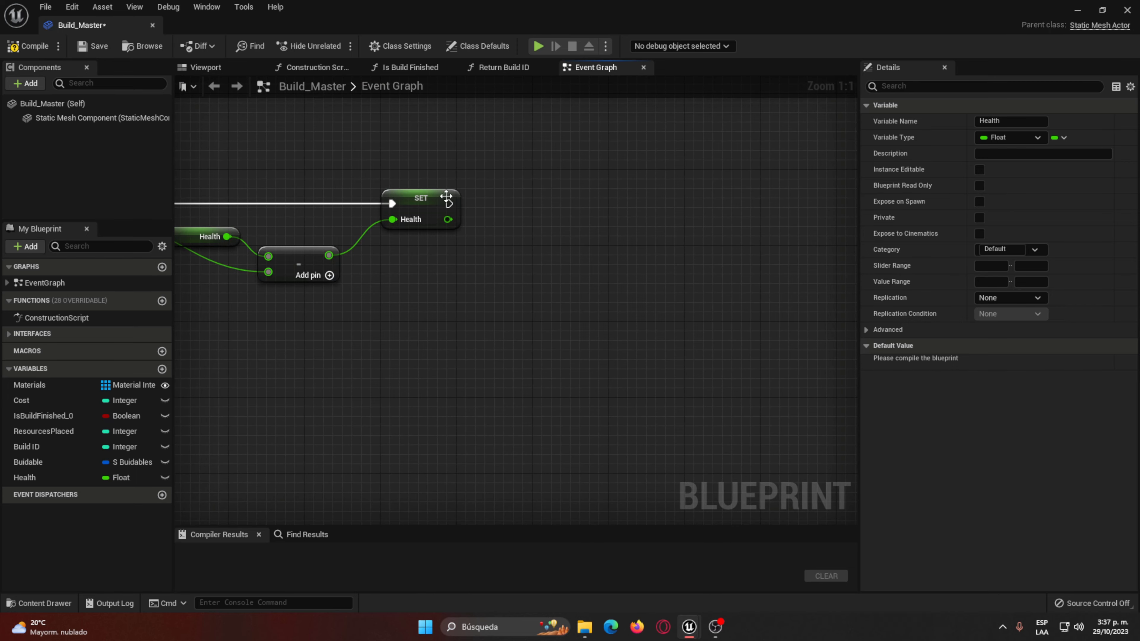
Step: Add a Greater (>) node taking SET's Health output as its first input
mouse_move(448, 204)
left_mouse_down()
mouse_move(507, 217)
mouse_move(541, 207)
left_mouse_up()
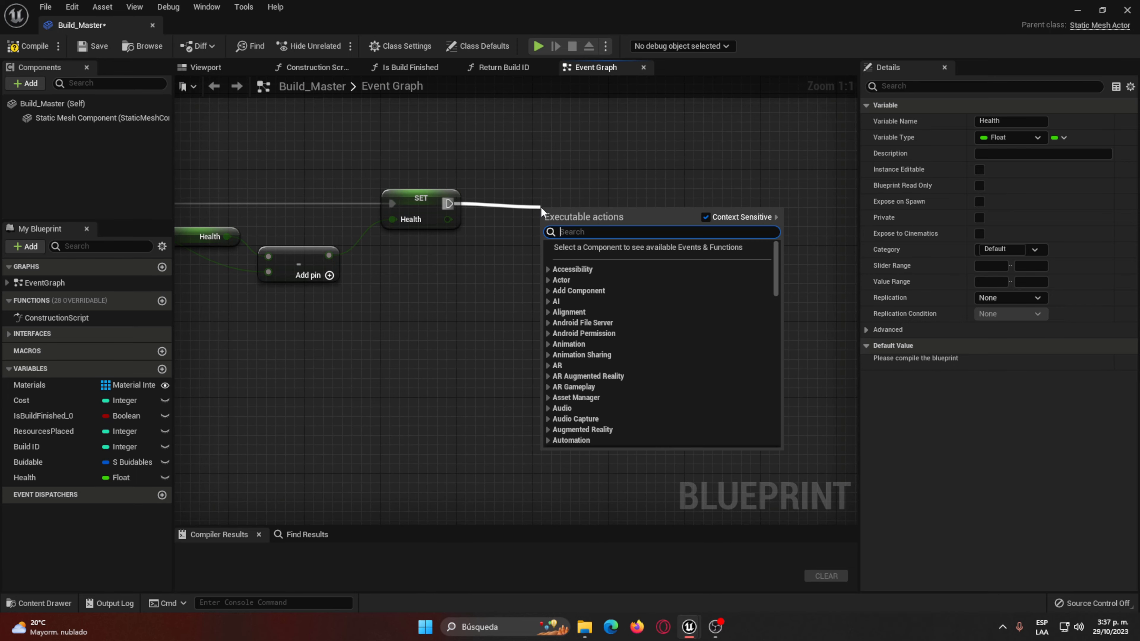
type(">")
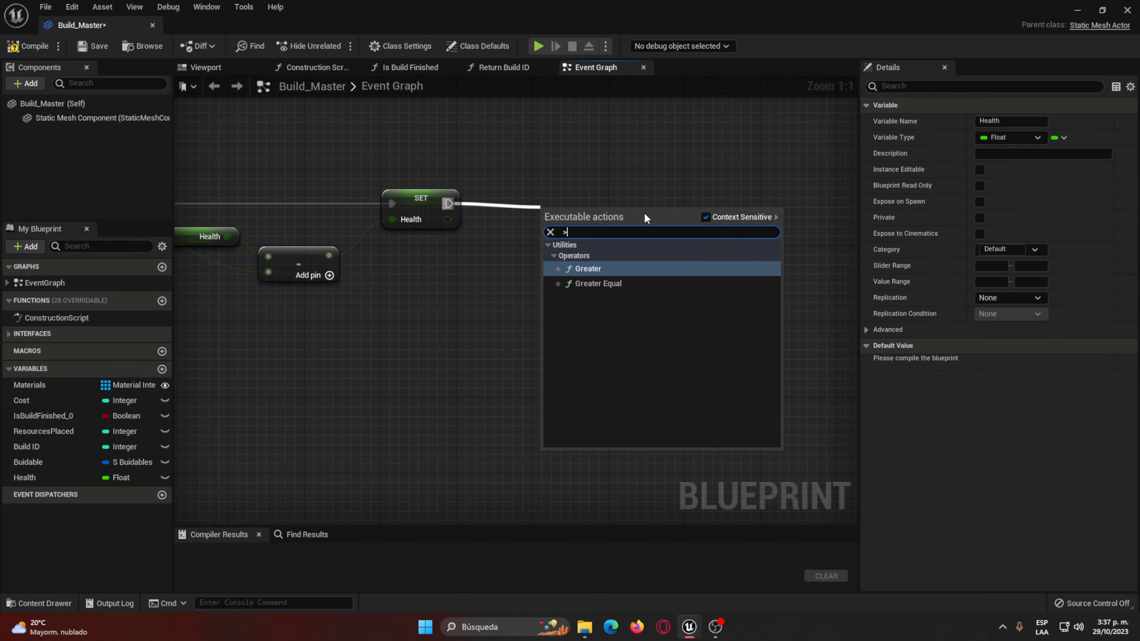
key("Return")
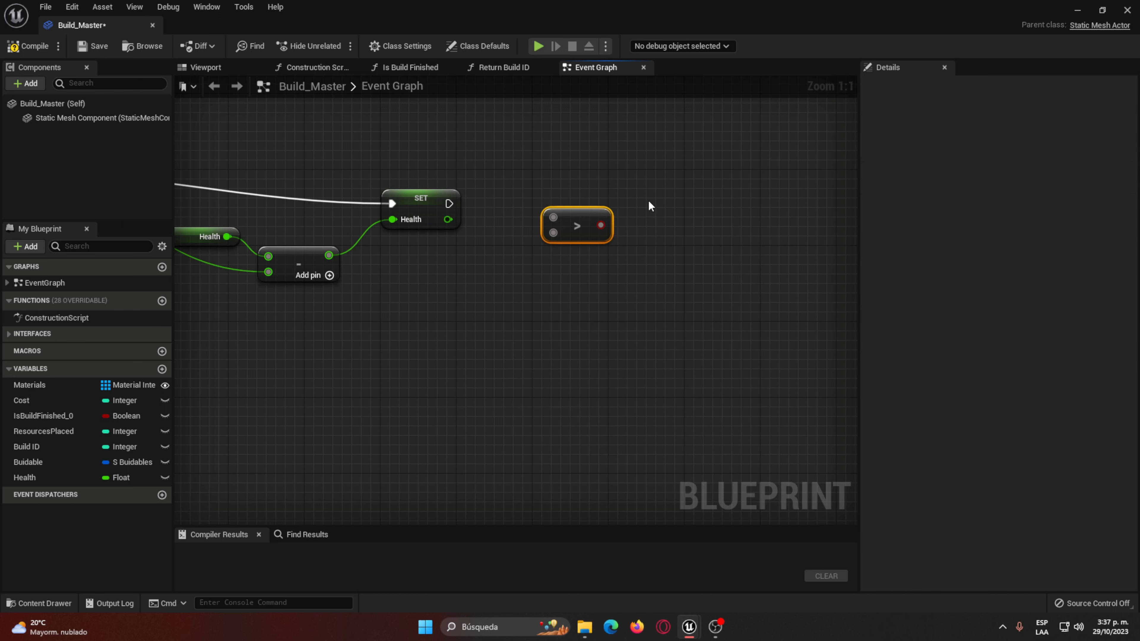
left_click_drag(541, 209, 522, 237)
left_click_drag(448, 219, 535, 250)
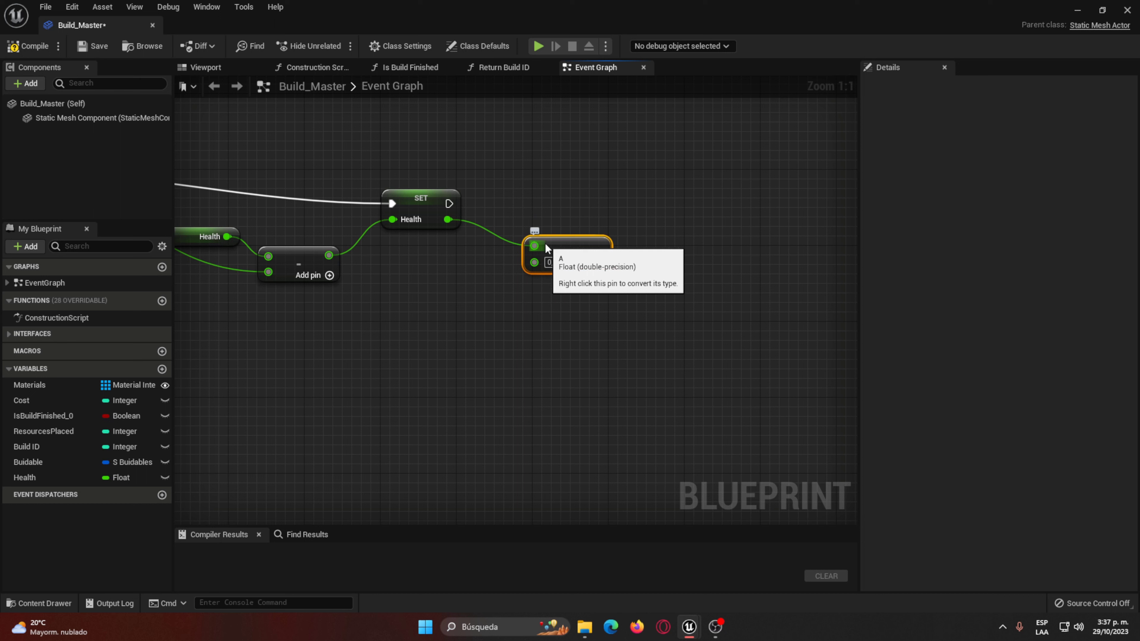
Step: Add a Branch after SET Health with its Condition driven by the Greater result
left_click_drag(449, 204, 656, 208)
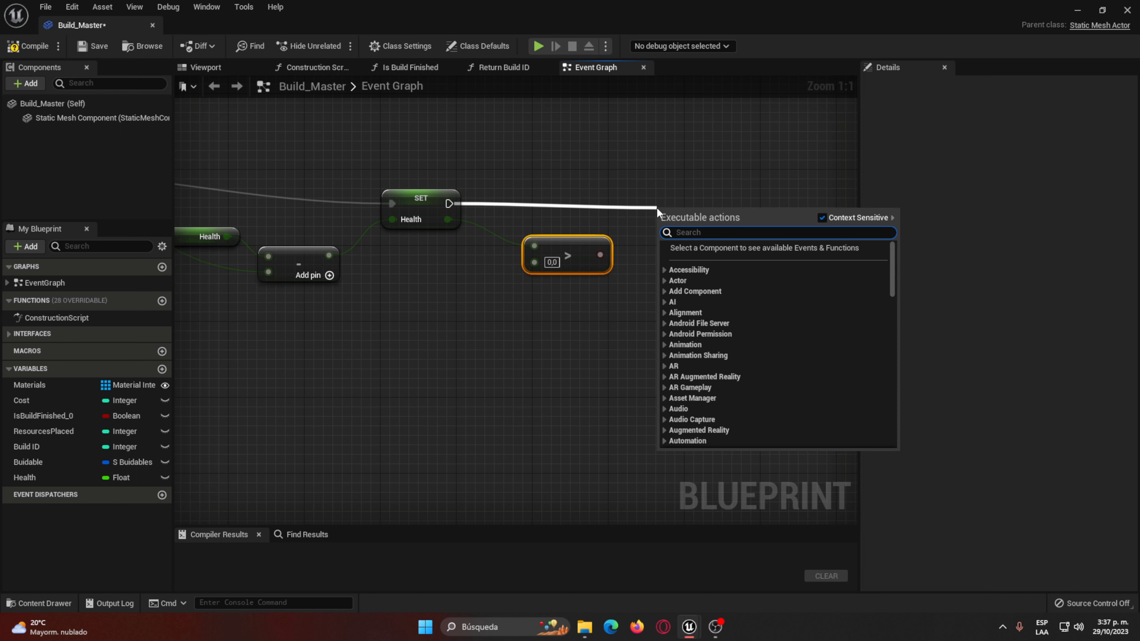
type("bi")
key("BackSpace")
type("r")
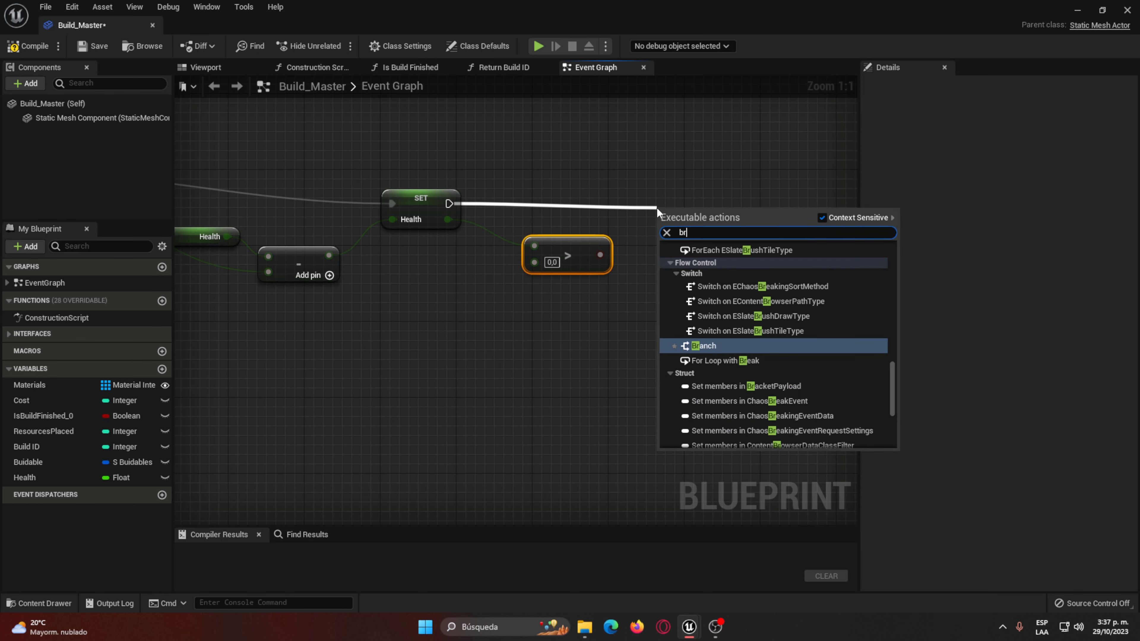
type("an")
key("Return")
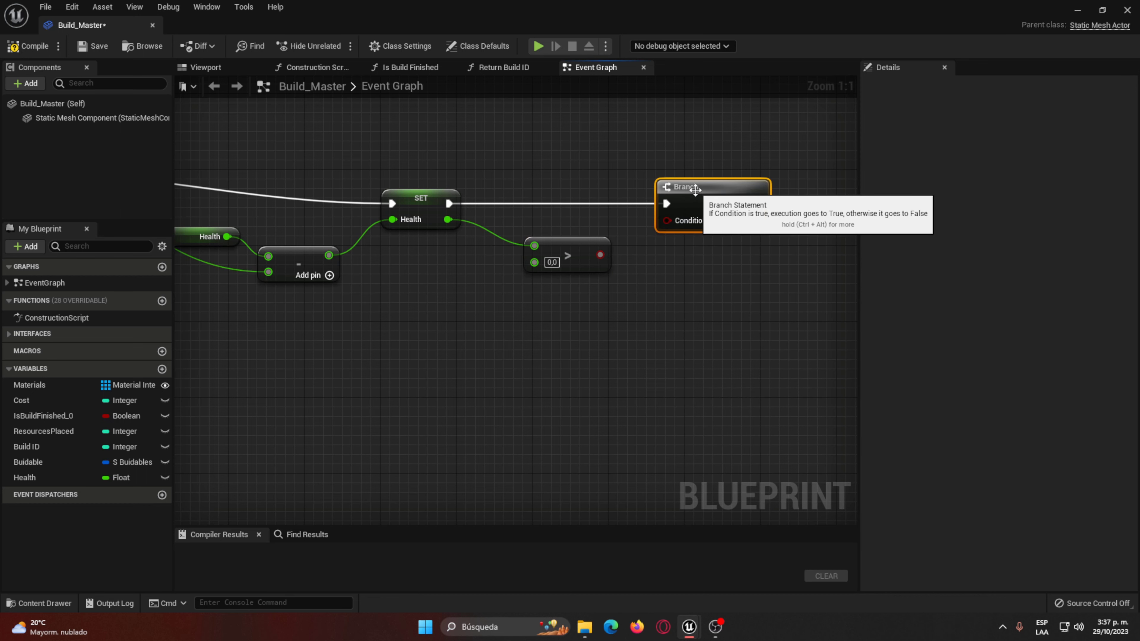
left_click_drag(667, 220, 602, 258)
right_click_drag(690, 290, 463, 278)
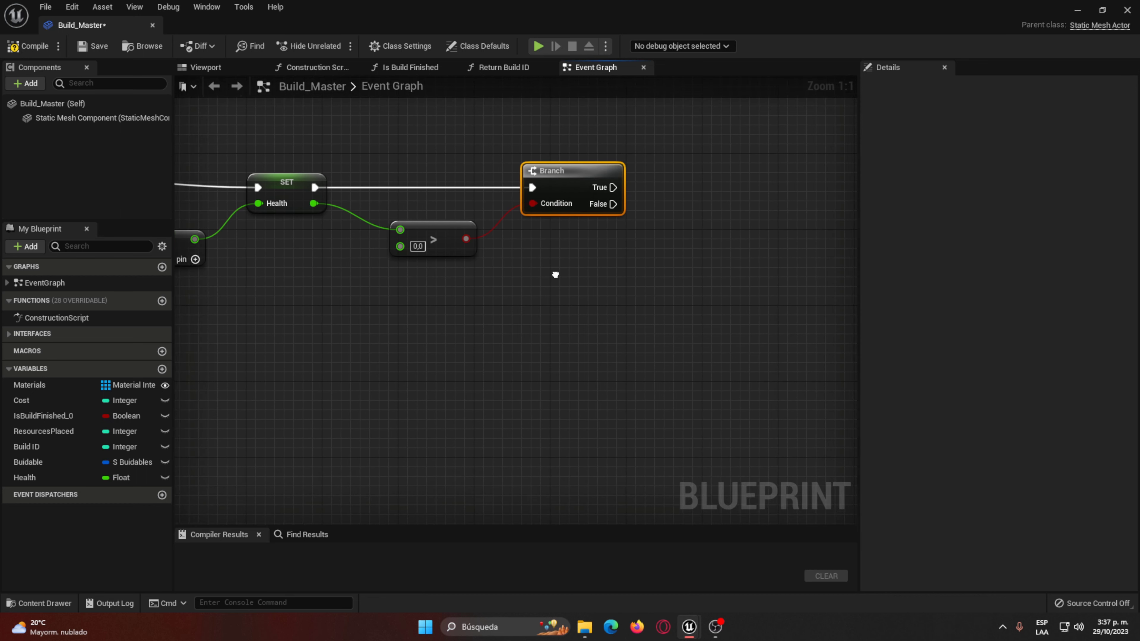
Step: Run Set Visibility on Static Mesh Component from the Branch's False output
left_click_drag(81, 118, 467, 258)
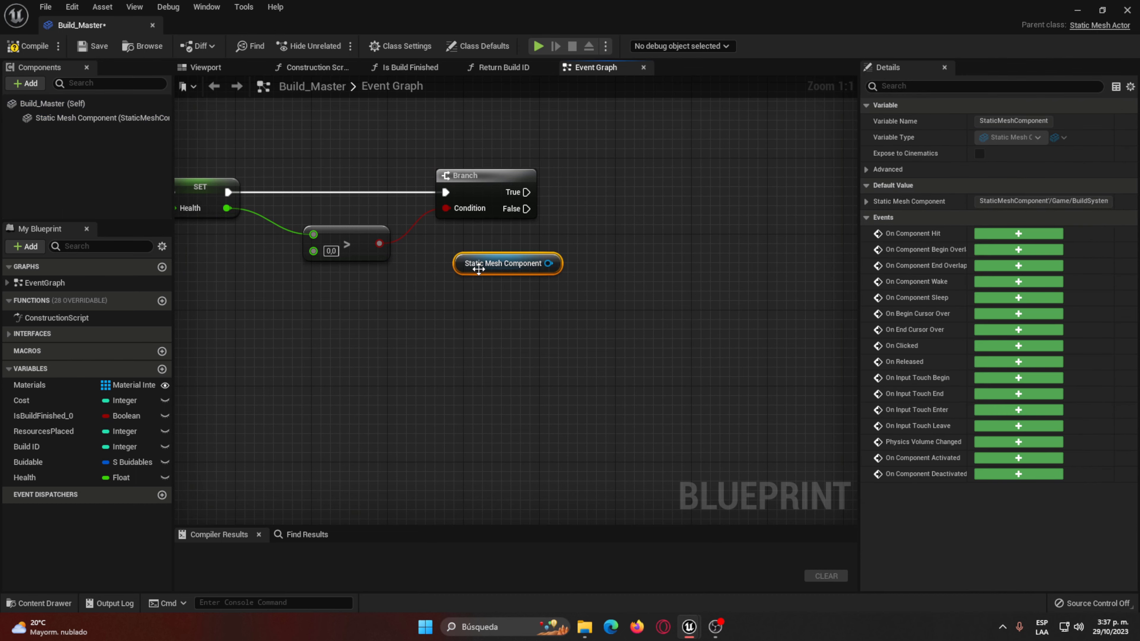
right_click_drag(519, 272, 296, 290)
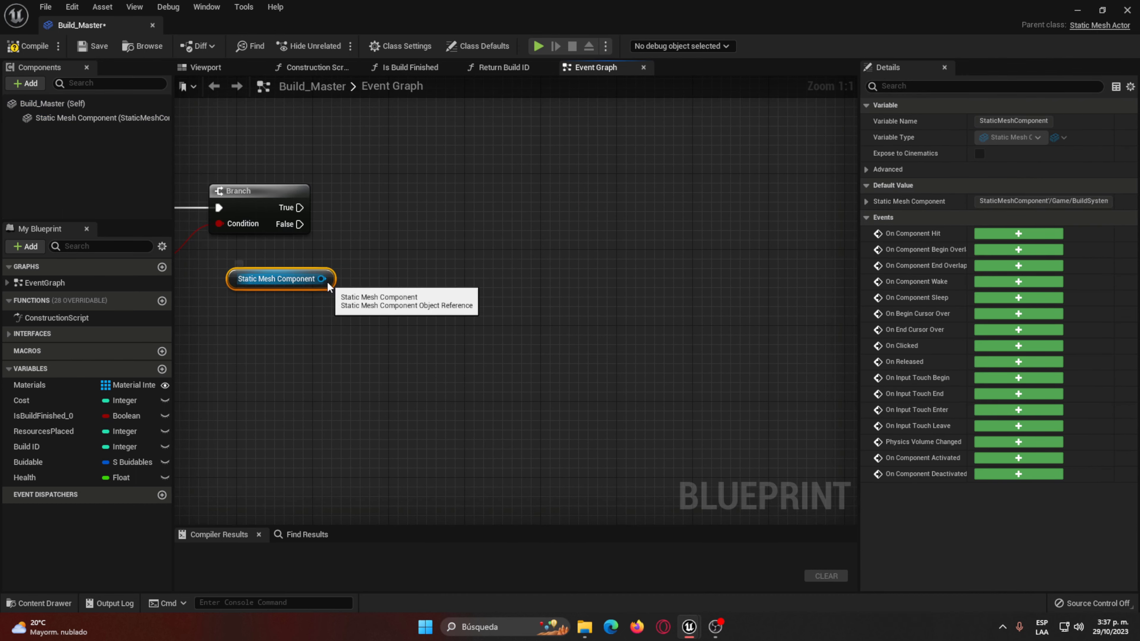
left_click_drag(321, 279, 458, 198)
type("s")
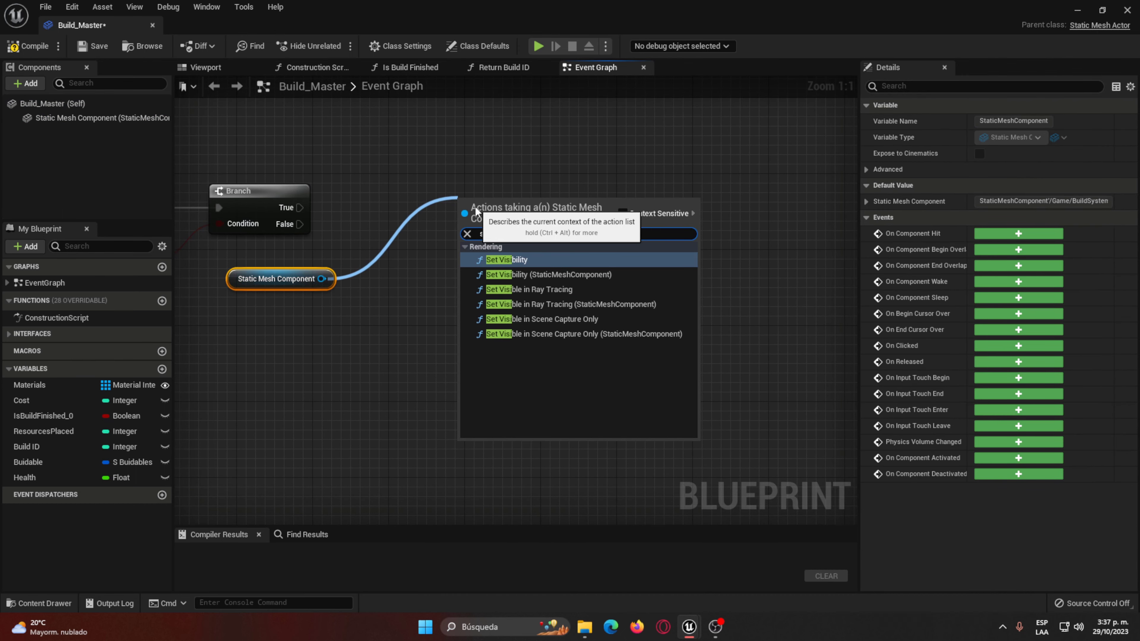
key("Return")
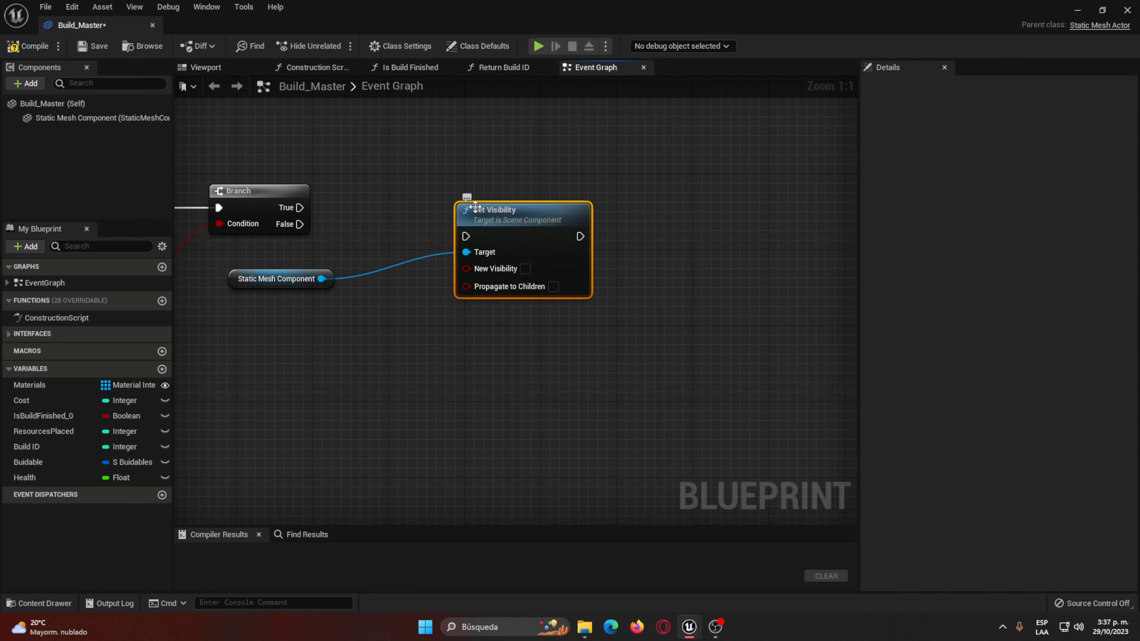
mouse_move(293, 213)
left_mouse_down()
mouse_move(302, 232)
mouse_move(472, 224)
left_mouse_up()
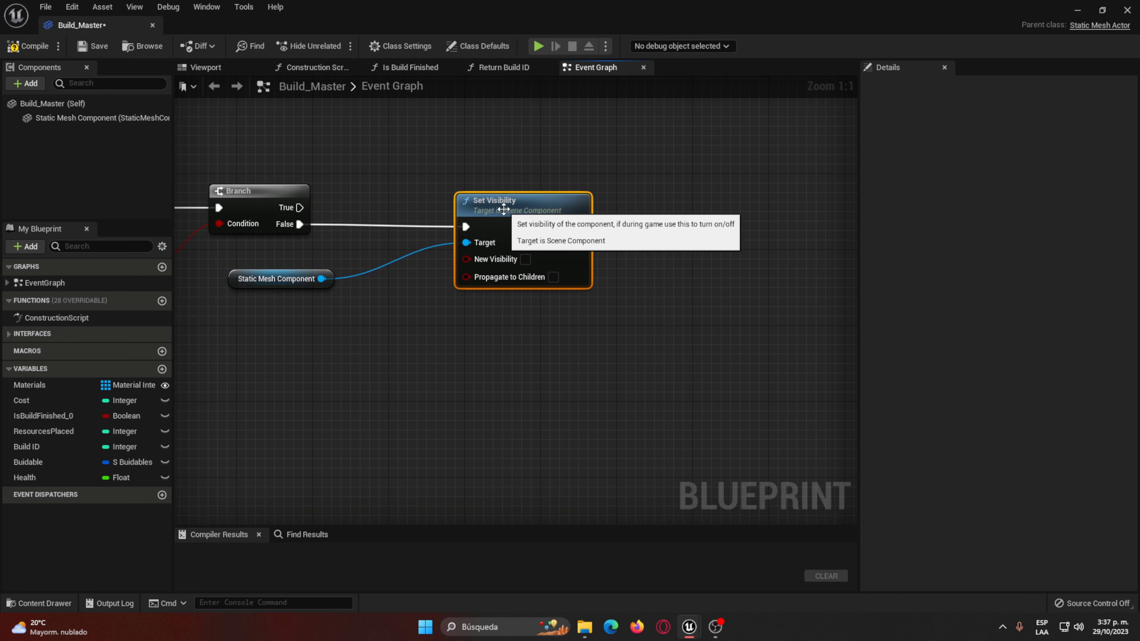
mouse_move(508, 284)
right_mouse_down()
mouse_move(443, 277)
mouse_move(429, 260)
right_mouse_up()
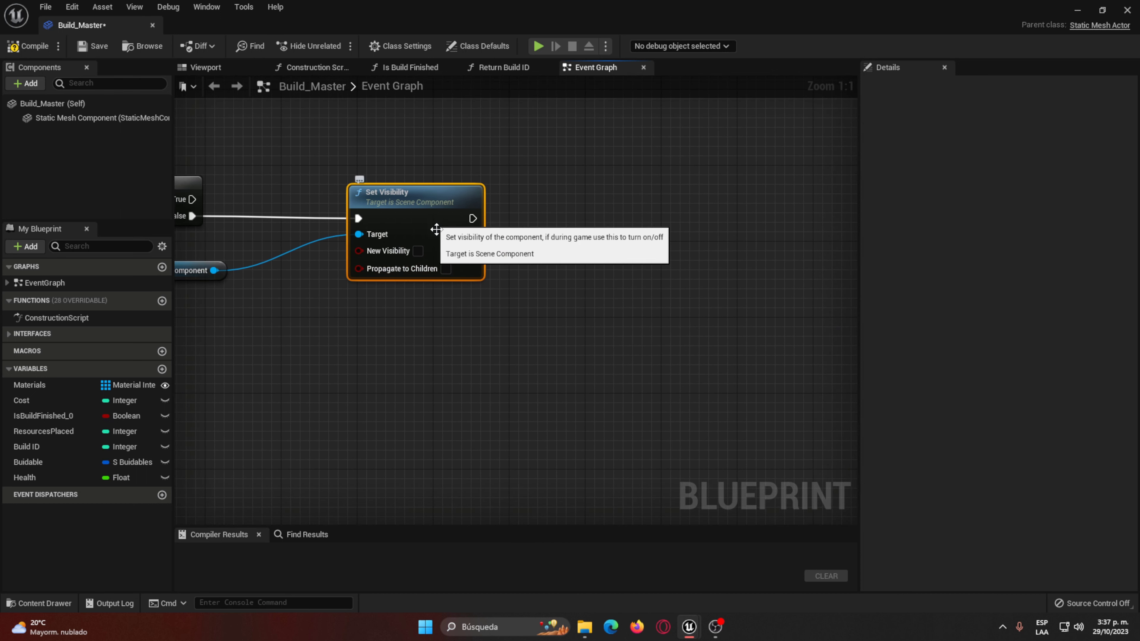
Step: Chain Set Collision Enabled on Static Mesh Component after Set Visibility, aligned beside it
mouse_move(355, 210)
right_mouse_down()
mouse_move(196, 265)
mouse_move(215, 262)
right_mouse_up()
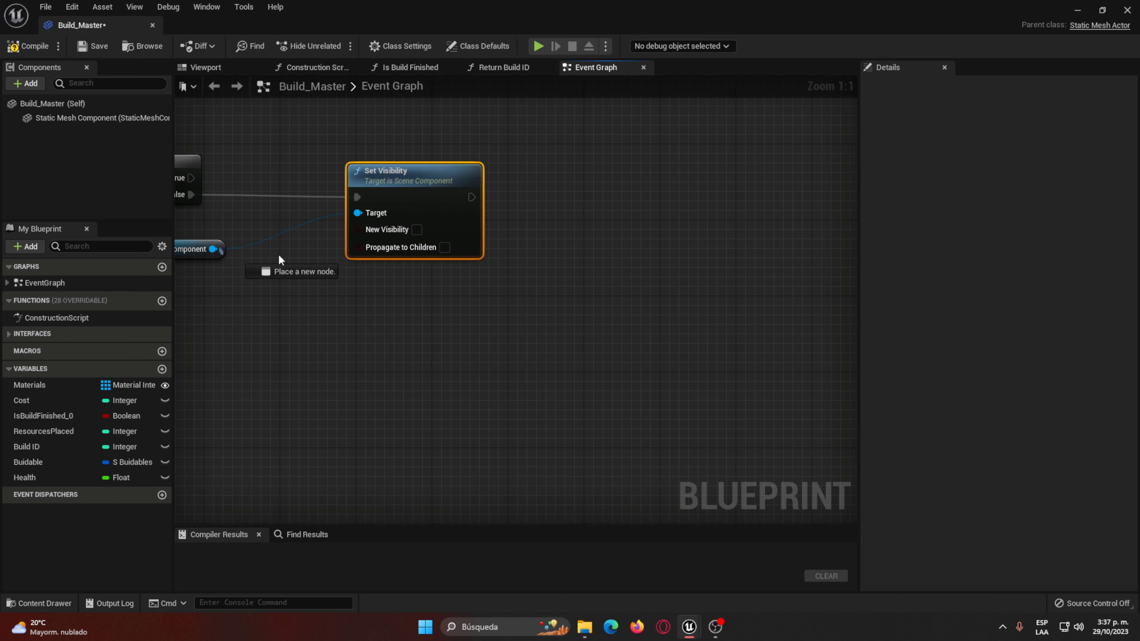
left_click_drag(212, 249, 511, 261)
type("set colli")
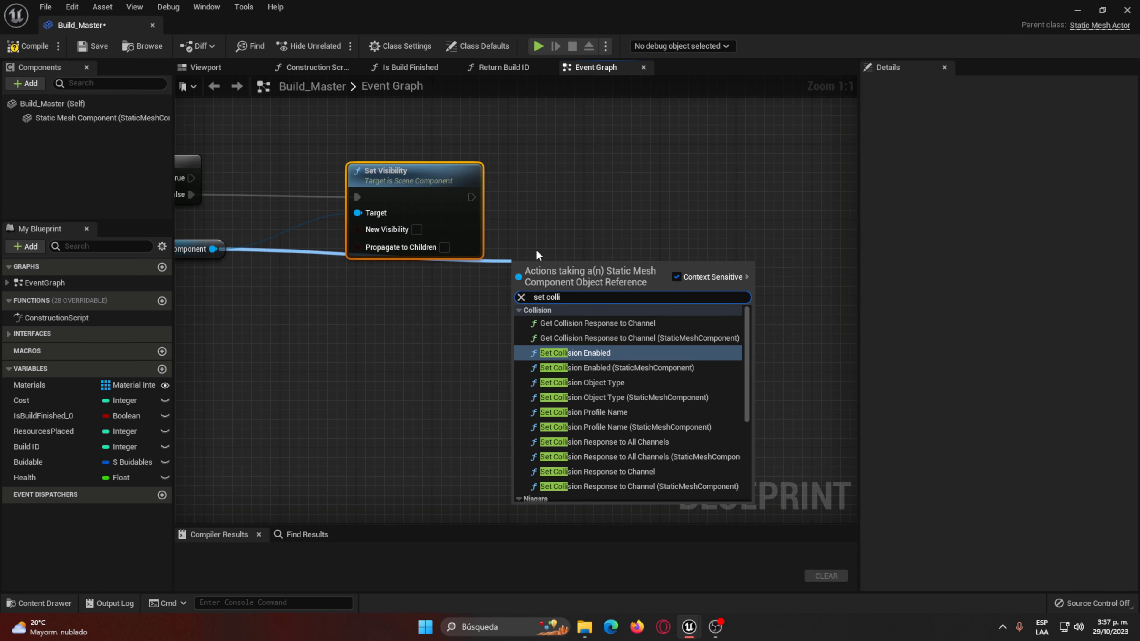
key("Return")
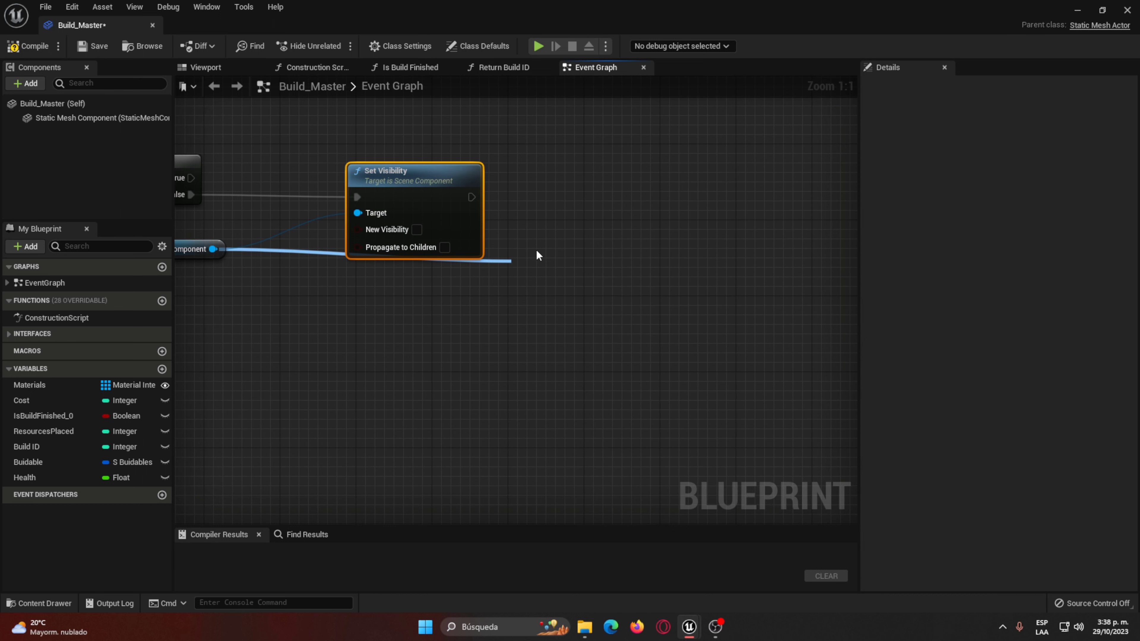
left_click_drag(538, 267, 596, 153)
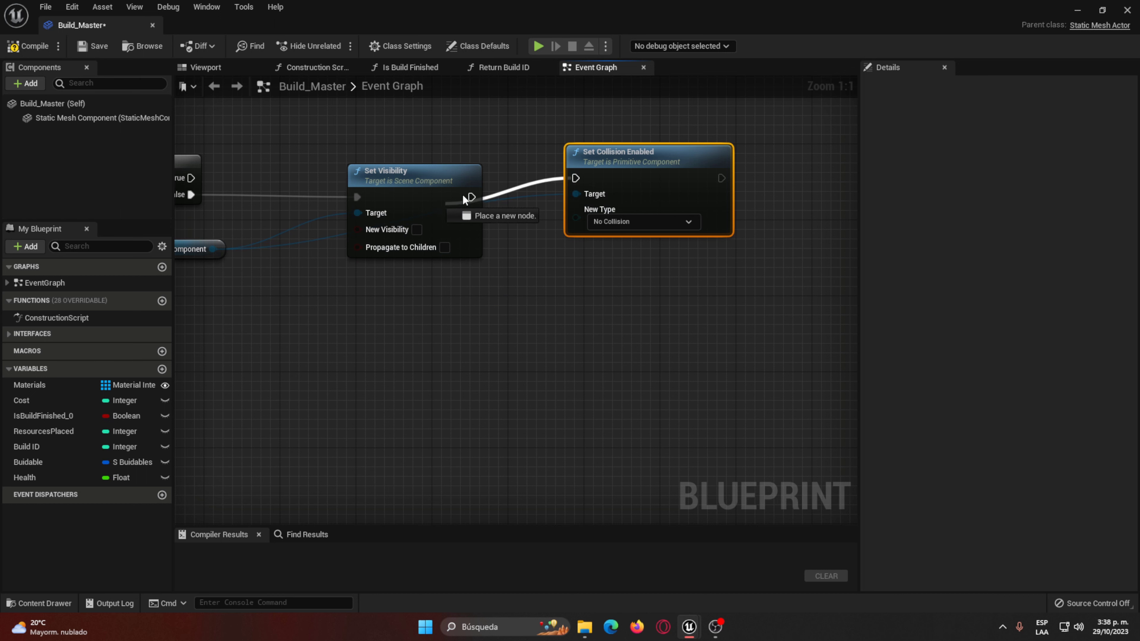
mouse_move(471, 197)
left_mouse_down()
mouse_move(576, 179)
mouse_move(553, 207)
left_mouse_up()
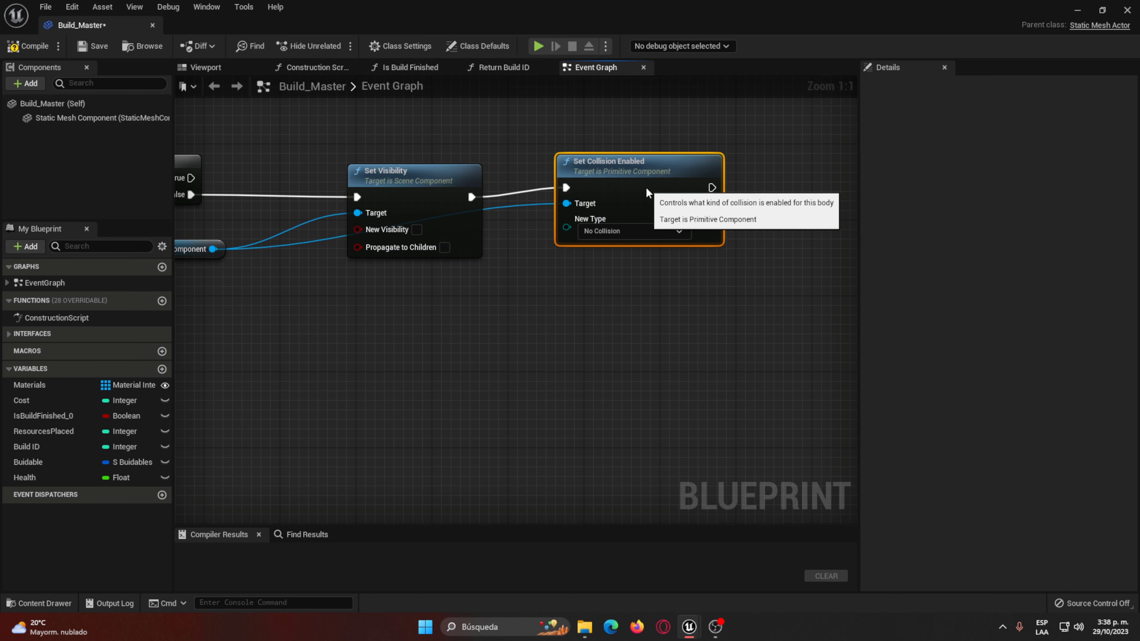
key("q")
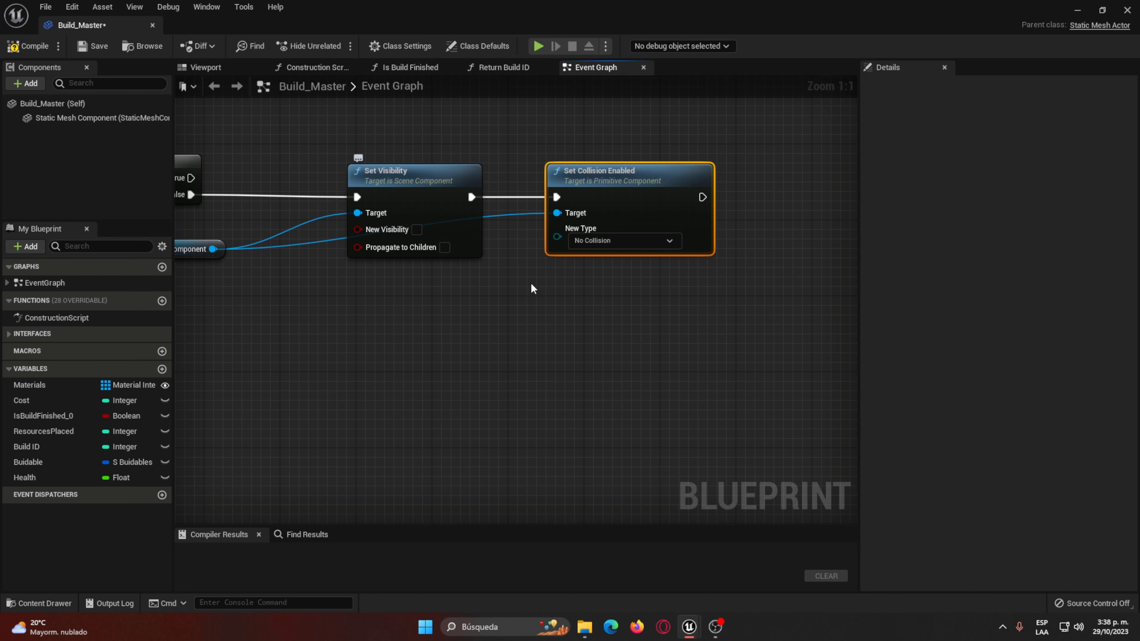
mouse_move(565, 305)
right_mouse_down()
mouse_move(455, 282)
mouse_move(636, 350)
right_mouse_up()
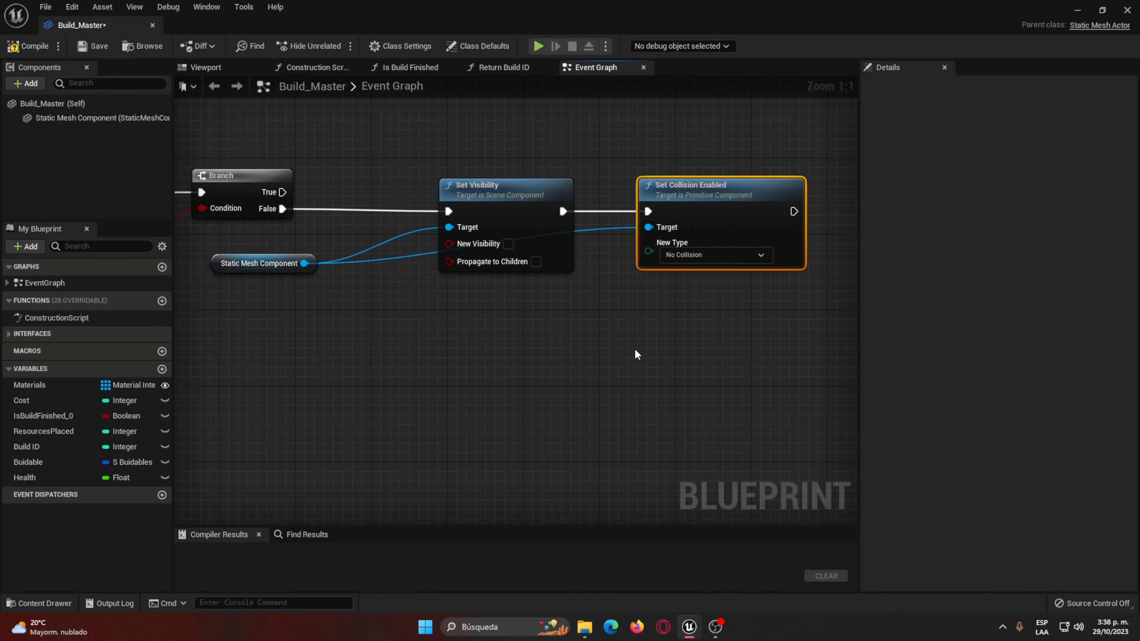
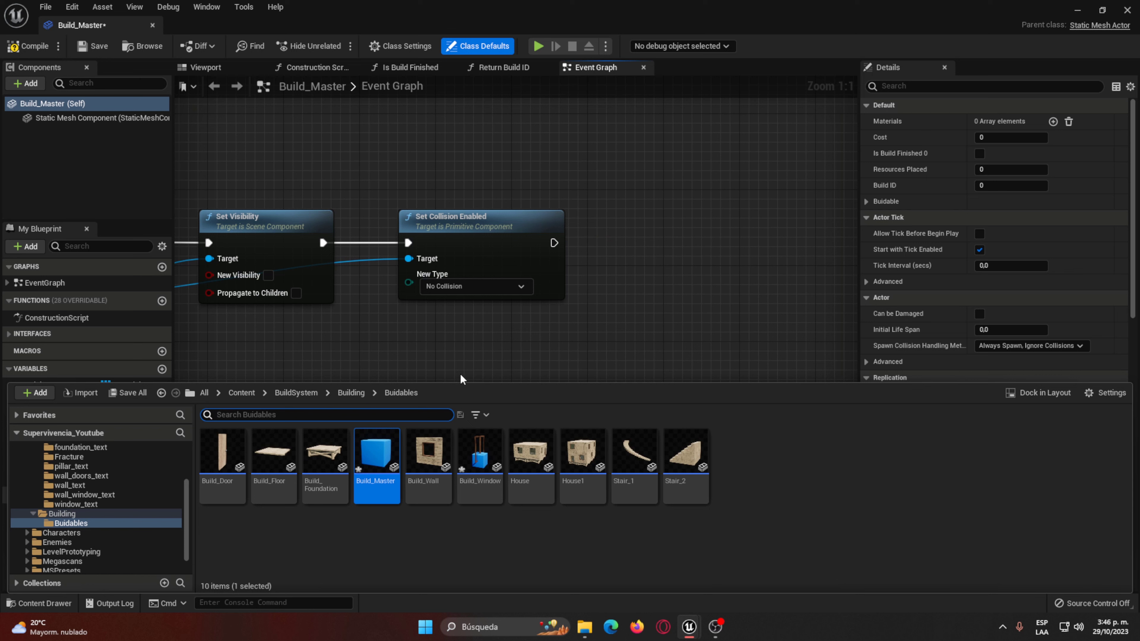
Step: Open the S_Buidables structure from the Building folder
left_click(351, 392)
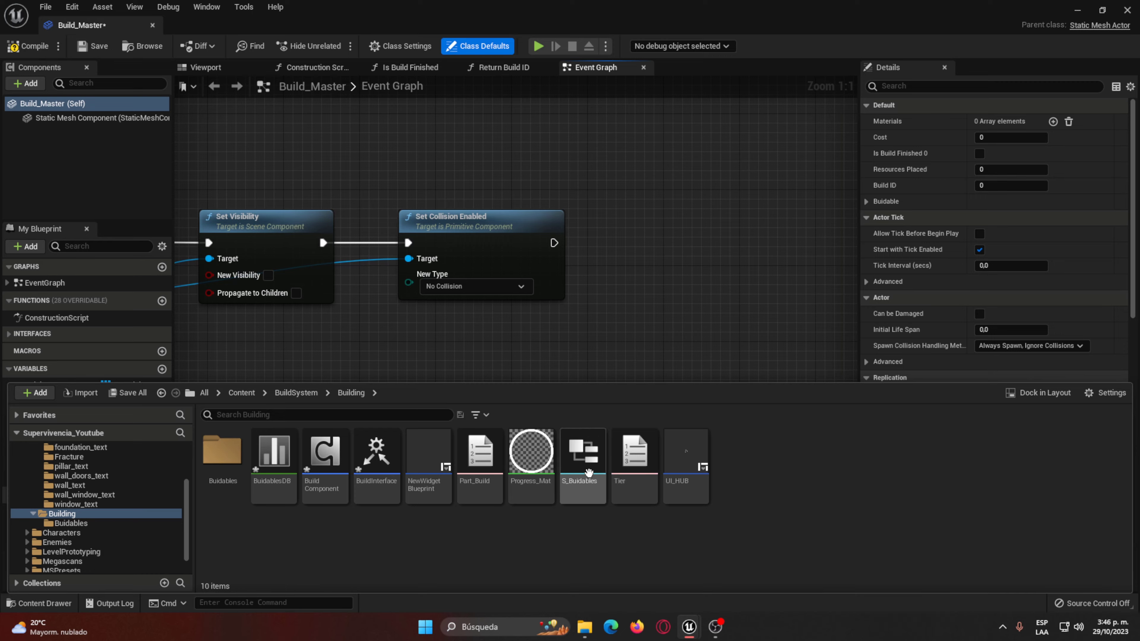
double_click(582, 453)
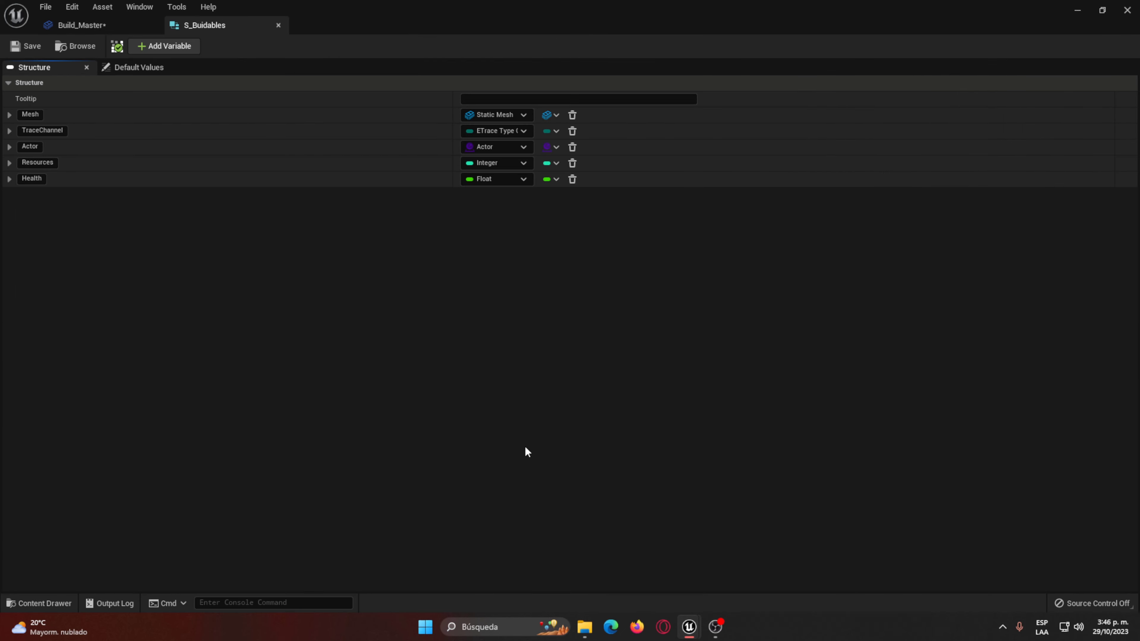
Step: Add a structure member named Chaos and give it the Tier type
left_click(144, 45)
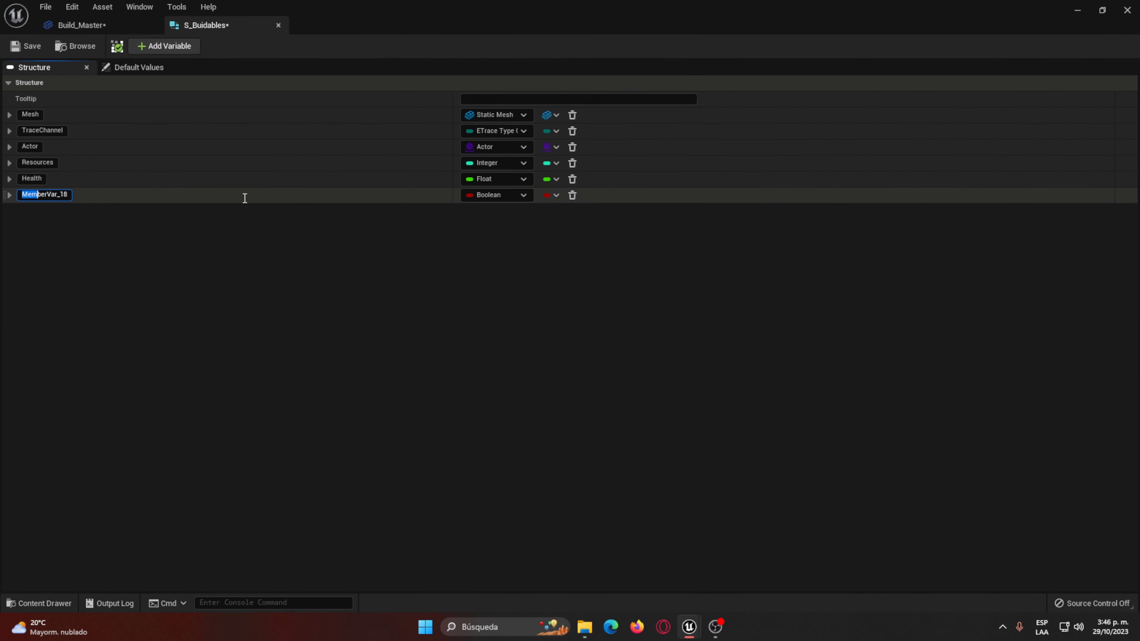
left_click_drag(245, 198, 343, 197)
type("Chaos")
key("Return")
left_click(497, 194)
type("s tru")
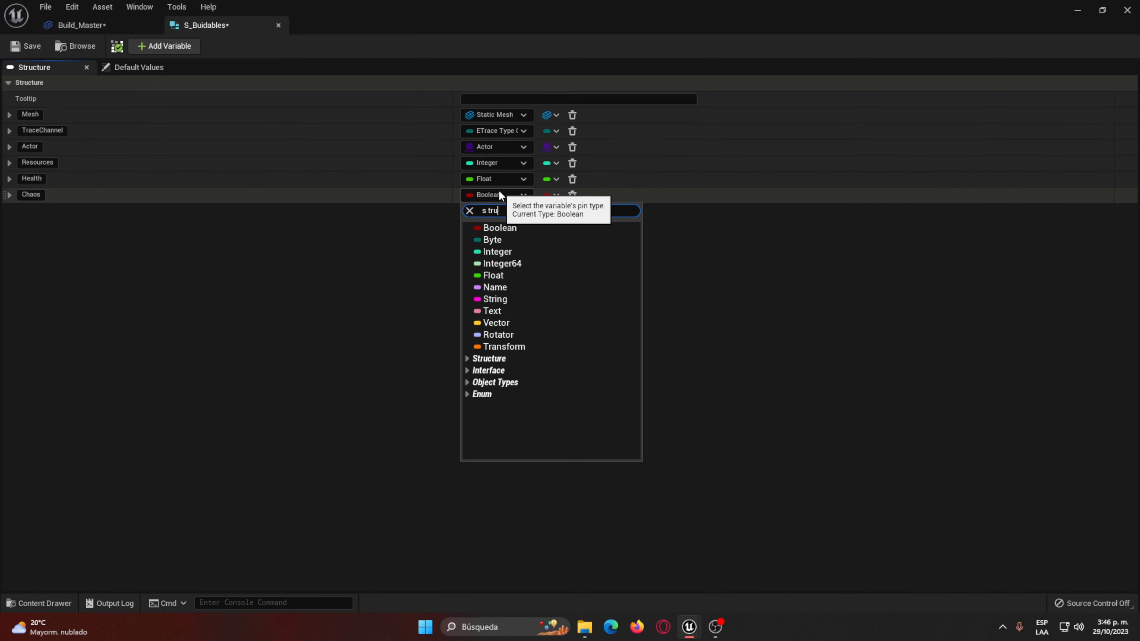
type("c")
key("ctrl+a")
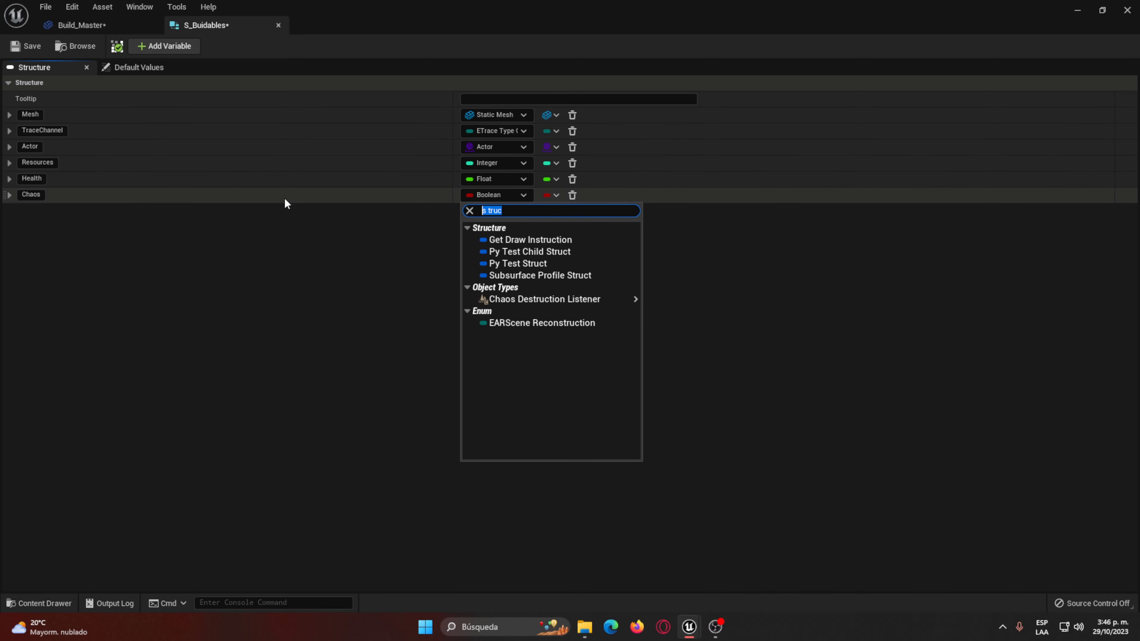
type("part")
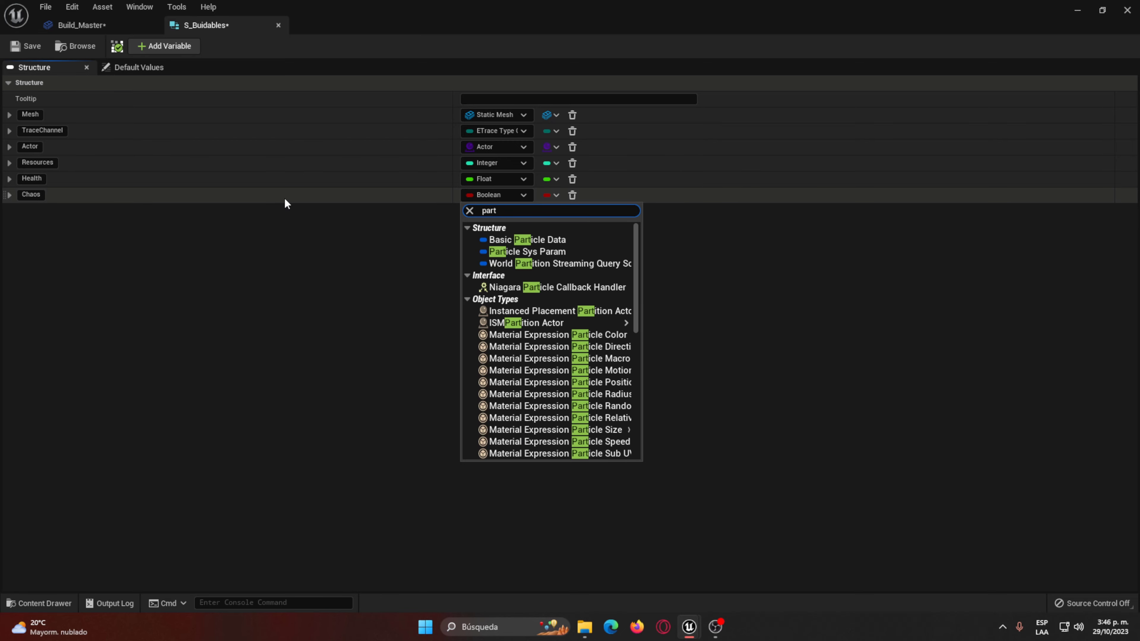
key("Home")
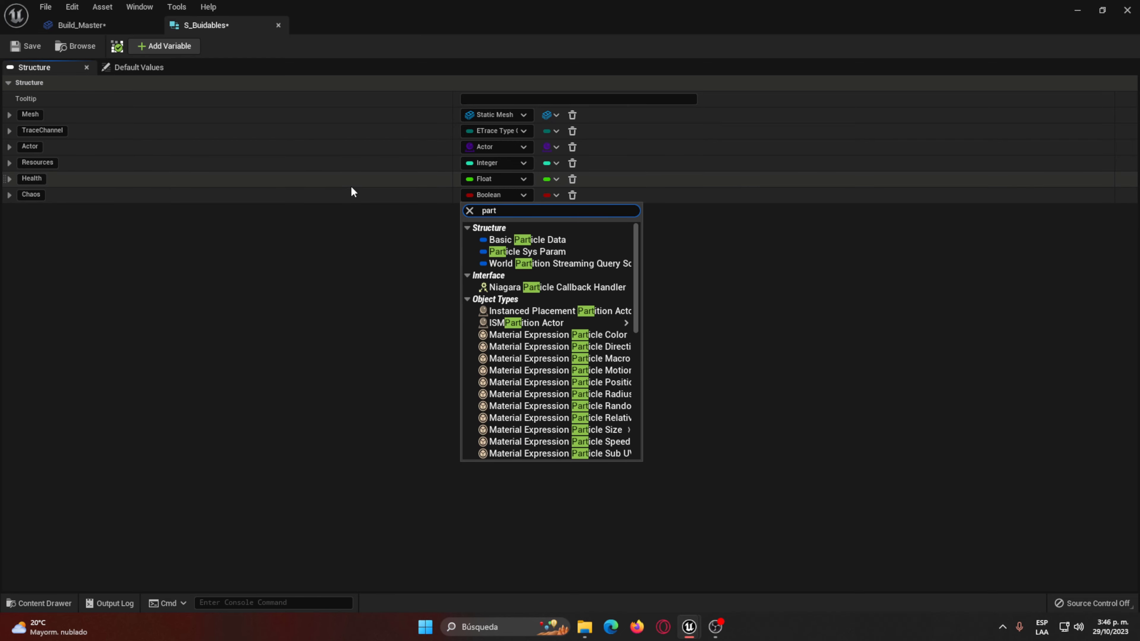
type("enum")
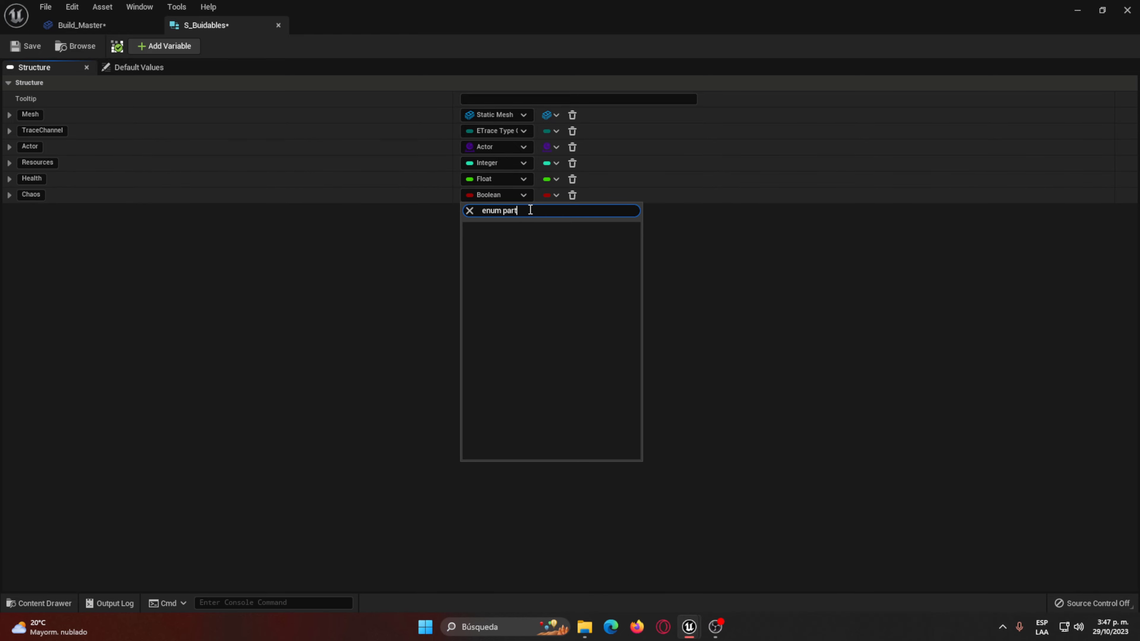
key("ctrl+a")
type("Tier")
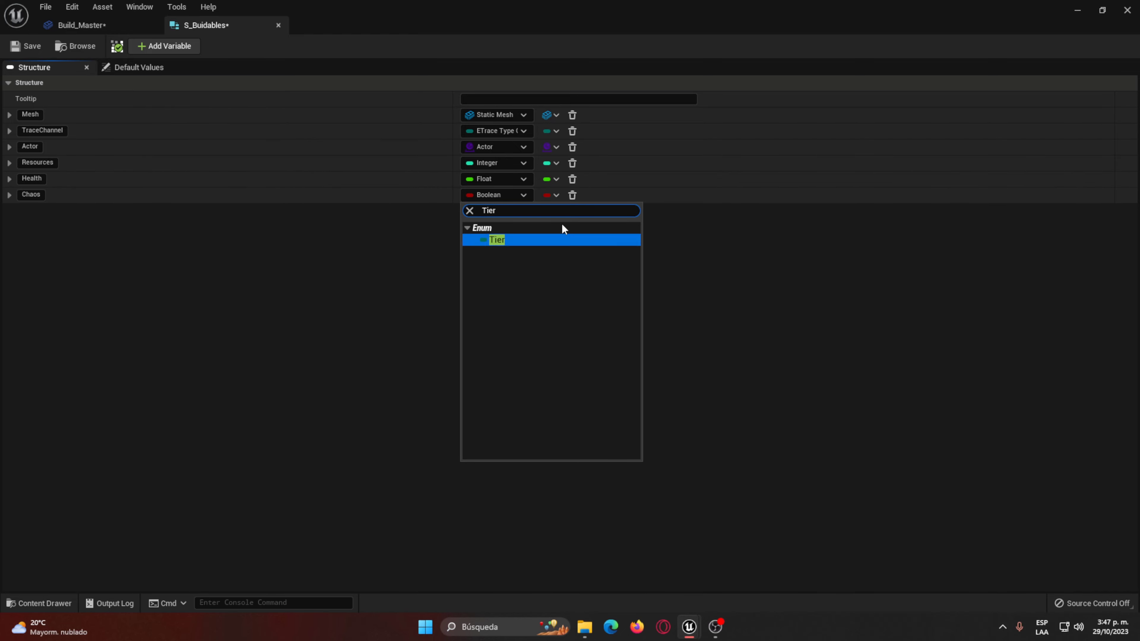
left_click(518, 240)
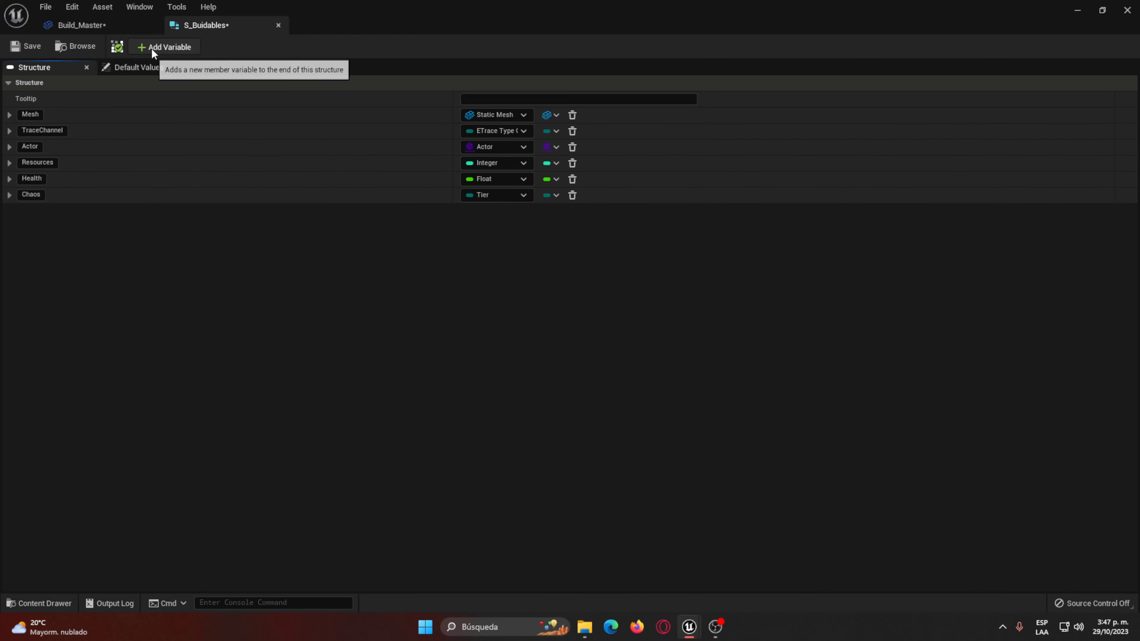
Step: Add a second member with the Part Build type
left_click(164, 46)
left_click(494, 211)
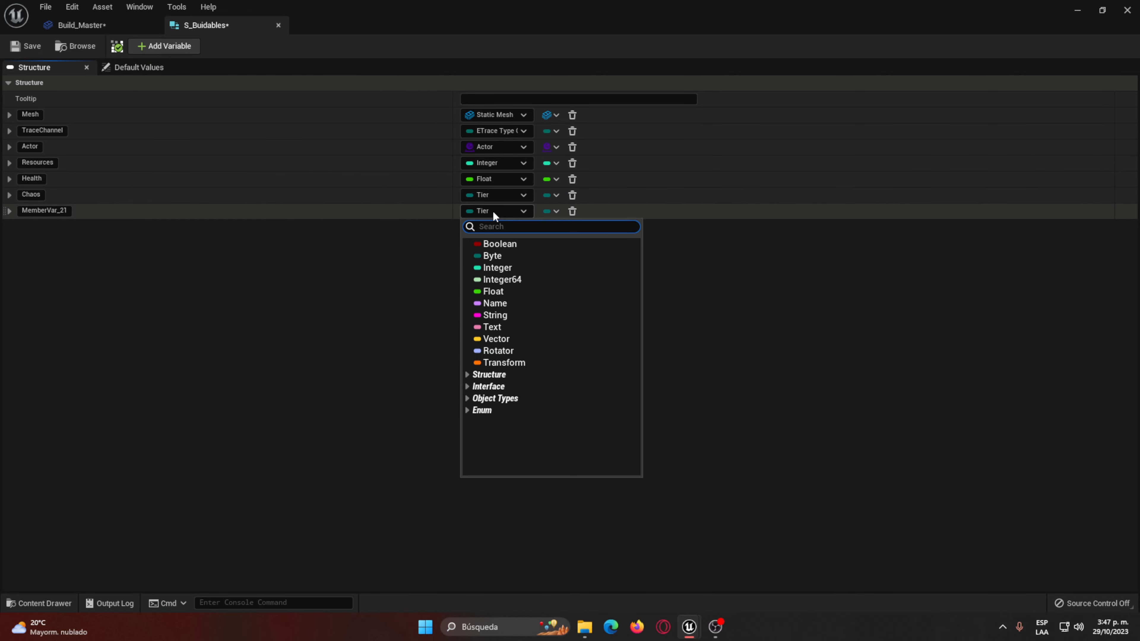
type("enum")
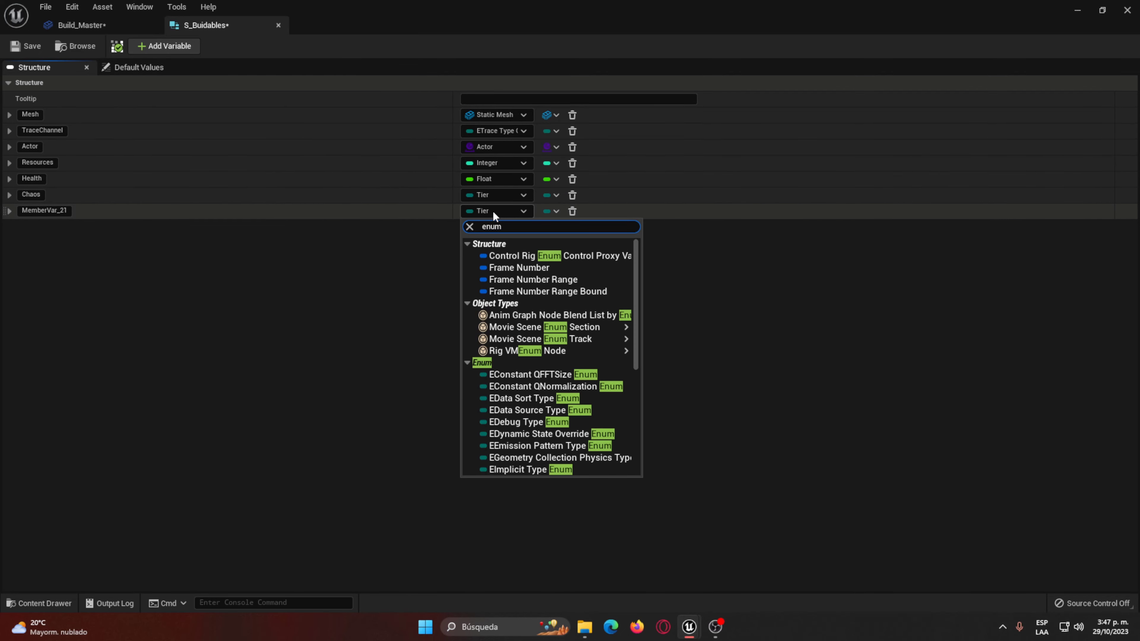
type("r p")
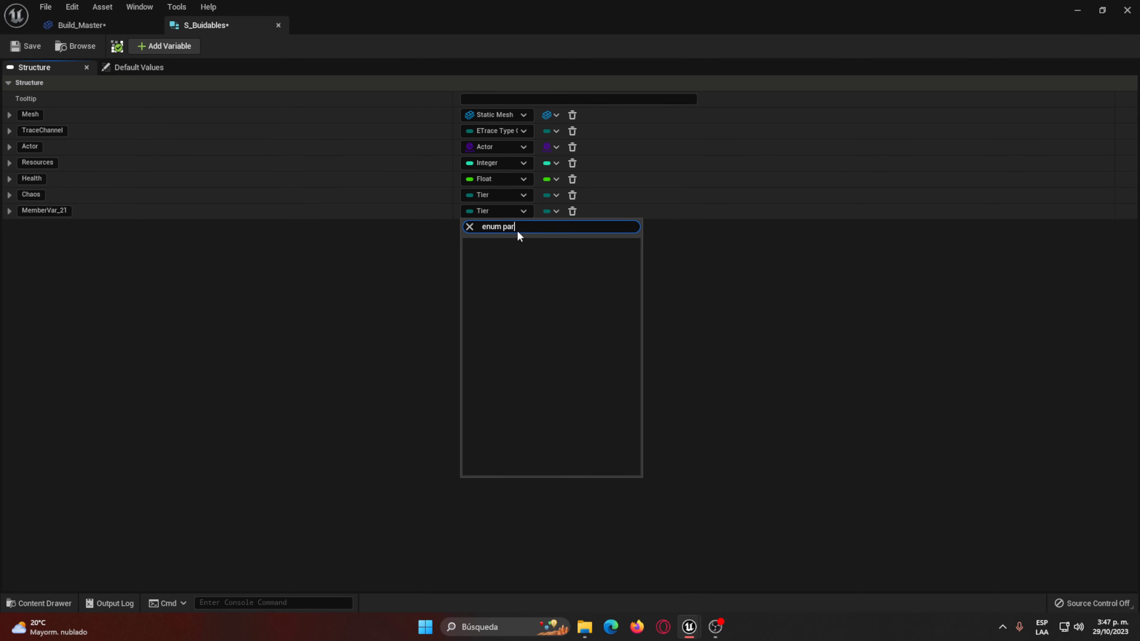
key("BackSpace")
key("BackSpace")
left_click(810, 403)
key("ctrl+space")
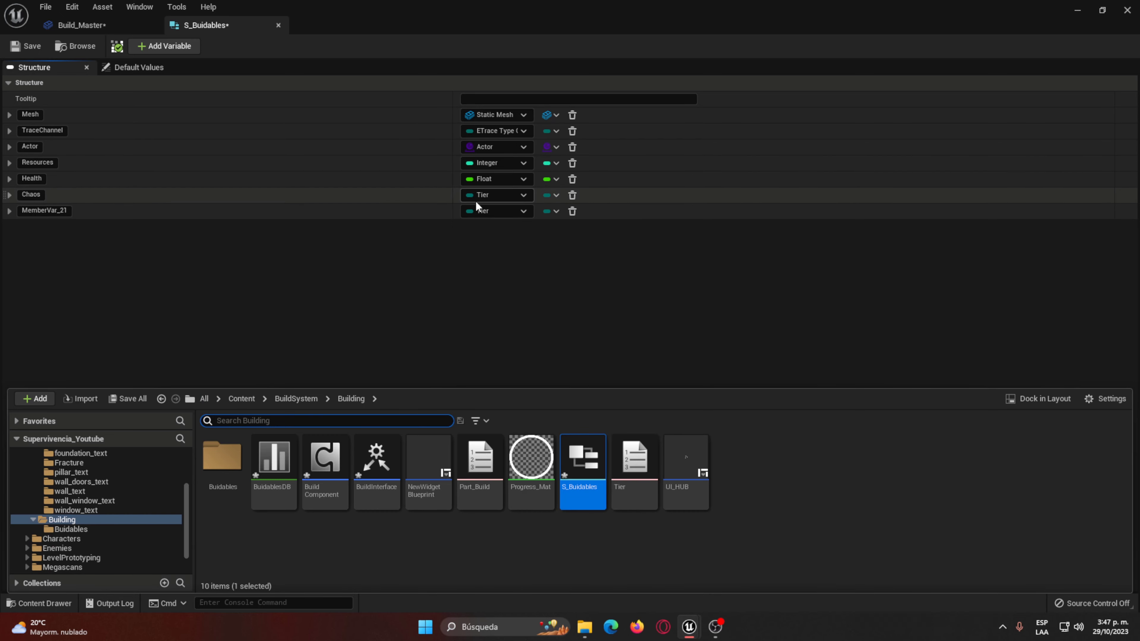
left_click(482, 210)
type("part")
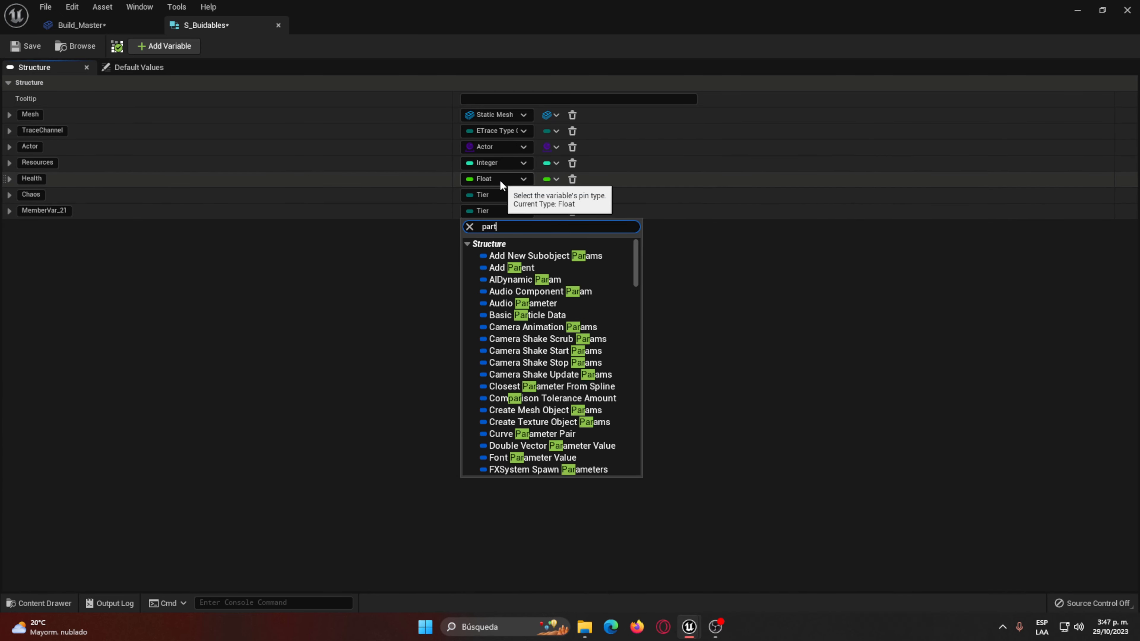
type(" build")
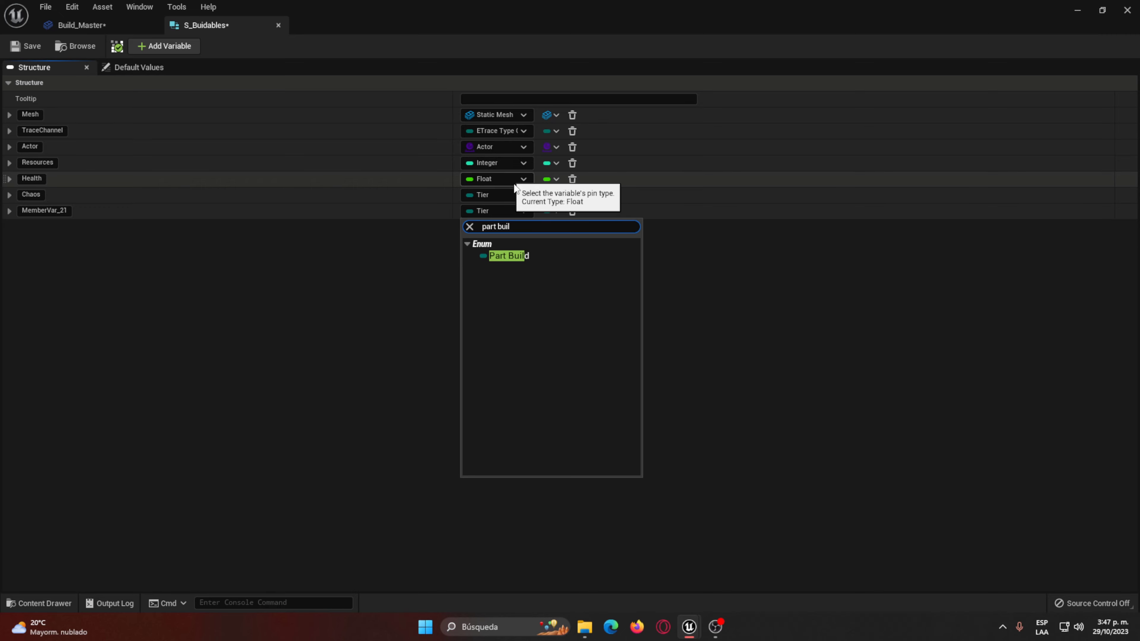
left_click(503, 256)
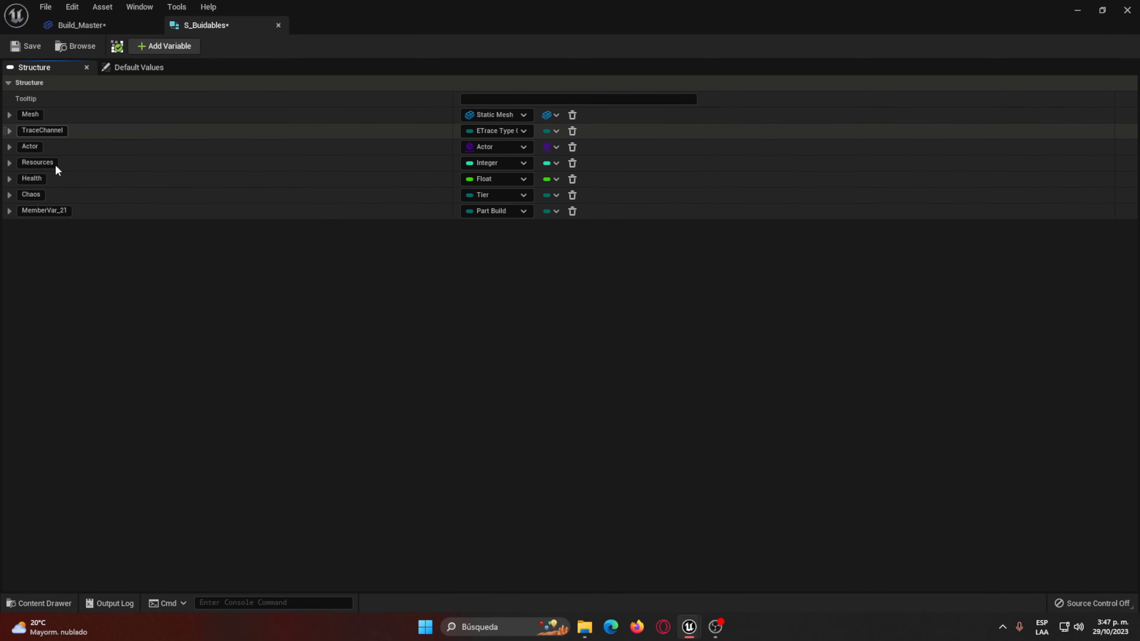
Step: Name the members Tier and Chaos, then save and close S_Buidables
left_click_drag(67, 210, 41, 210)
key("Return")
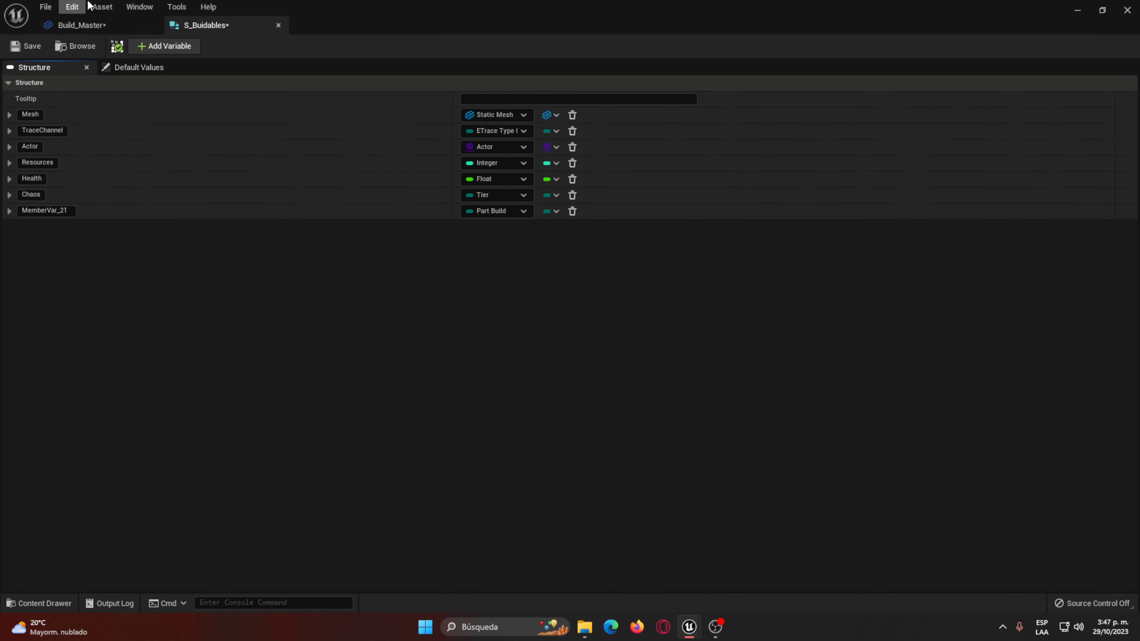
double_click(24, 208)
type("Ch")
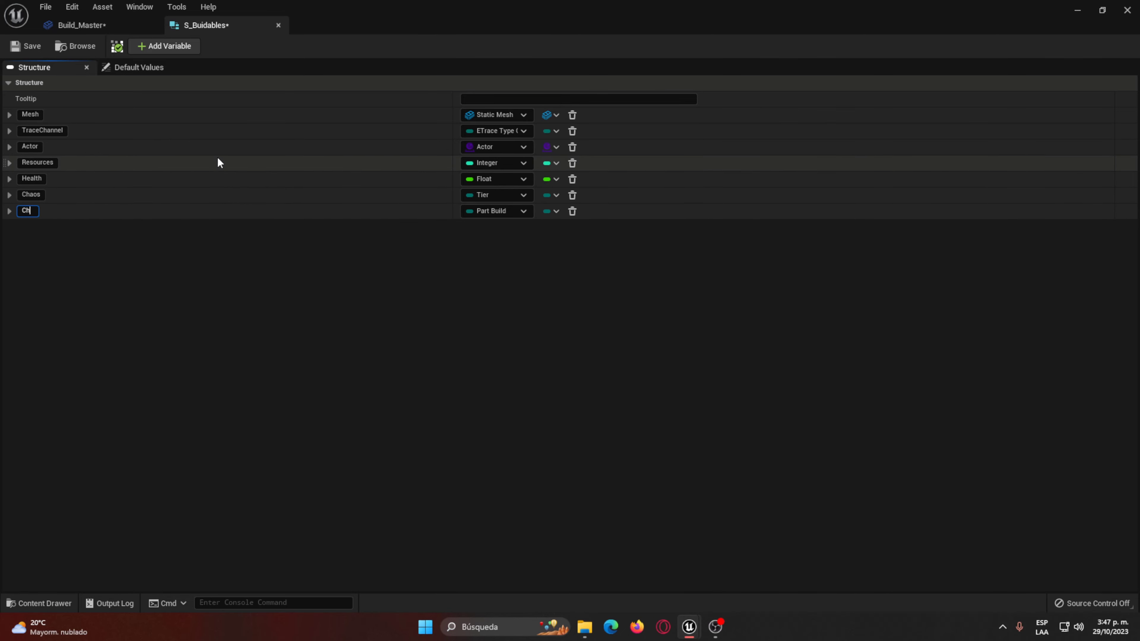
key("Escape")
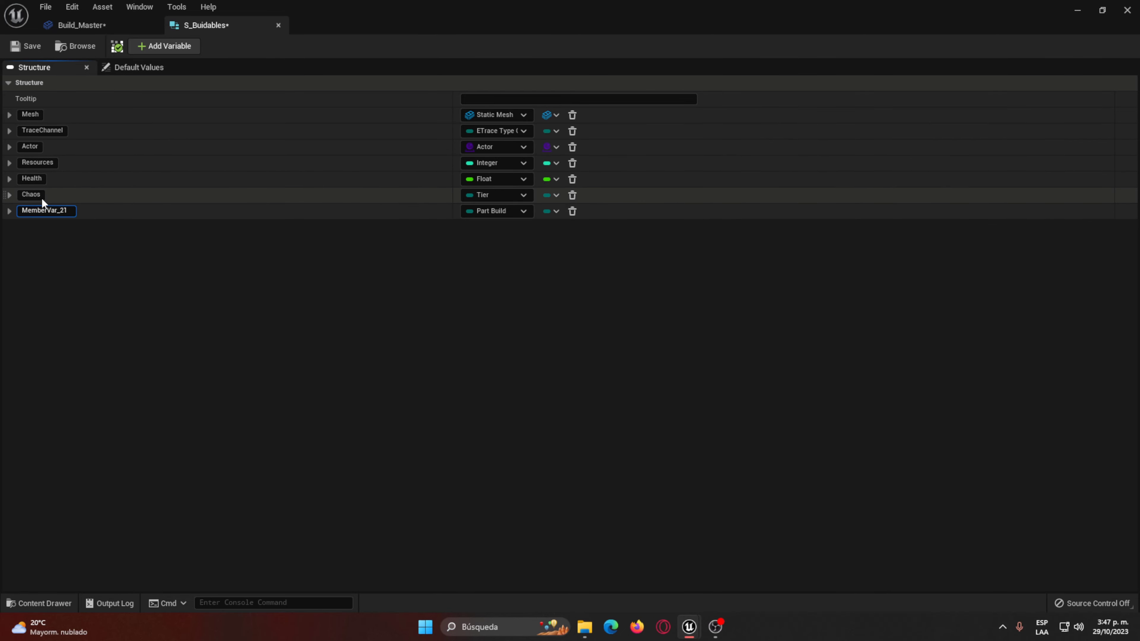
double_click(30, 194)
type("Tier")
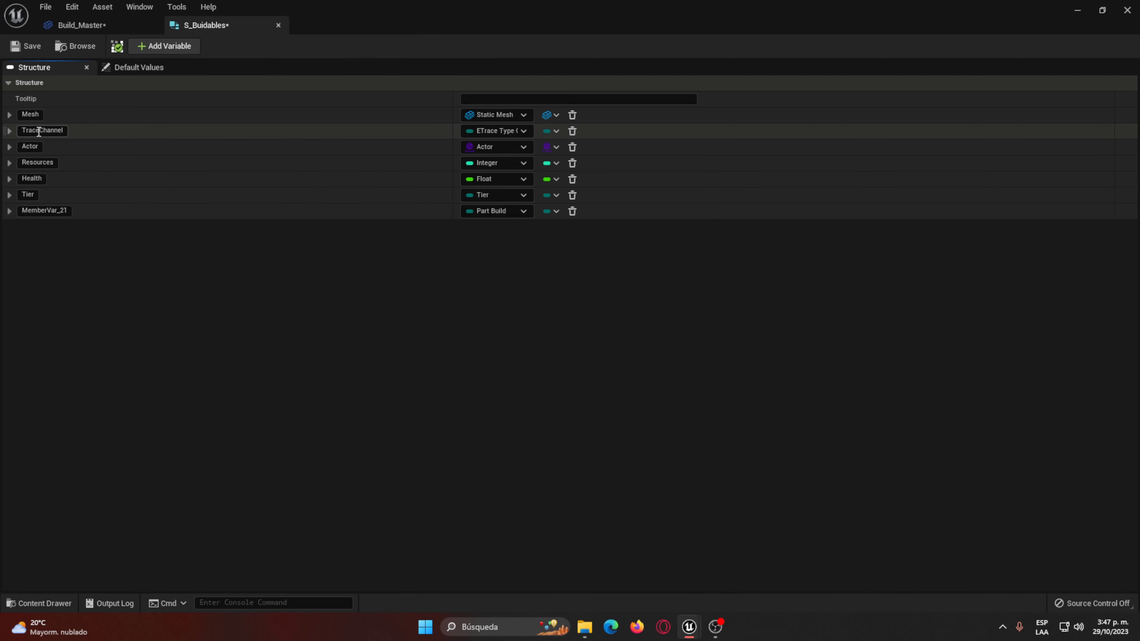
left_click(51, 212)
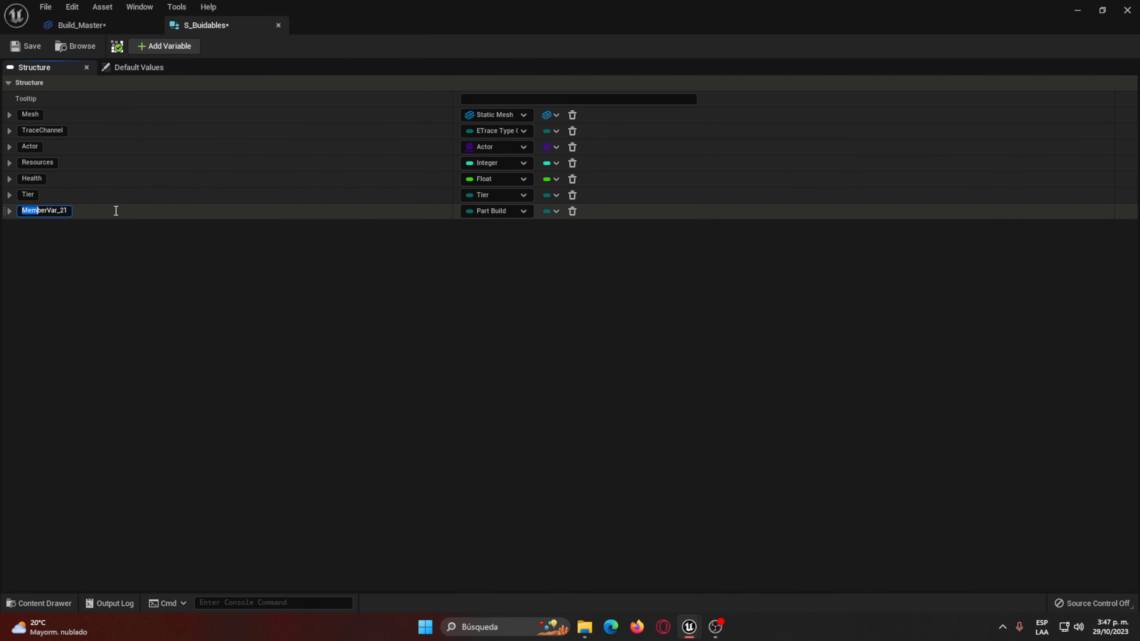
type("Chaop")
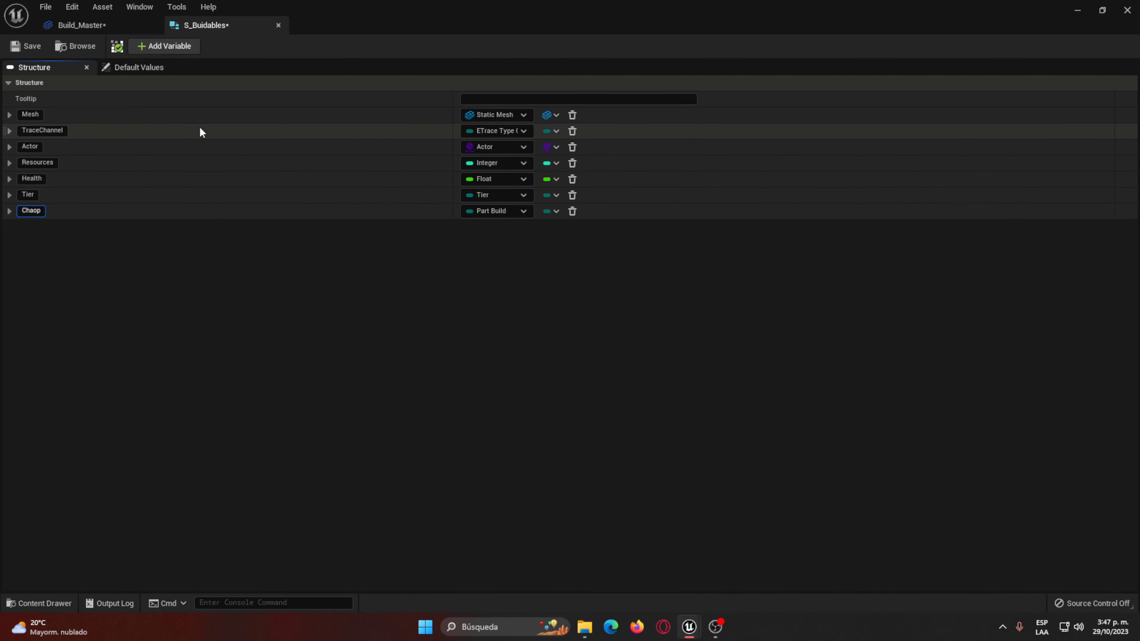
key("BackSpace")
type("s")
key("Return")
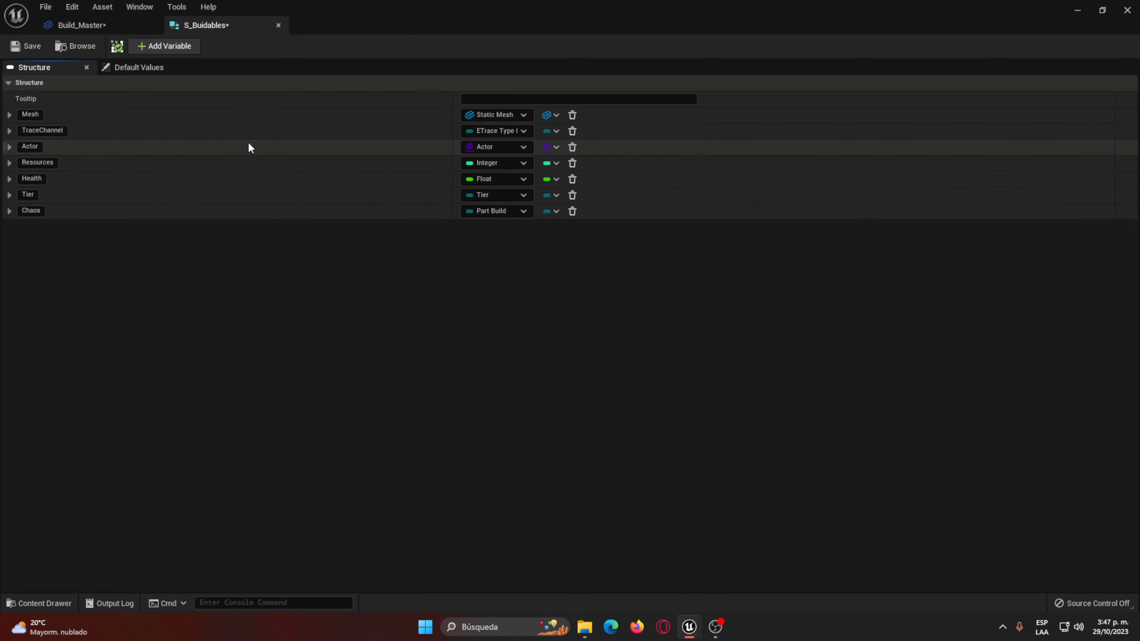
left_click(32, 45)
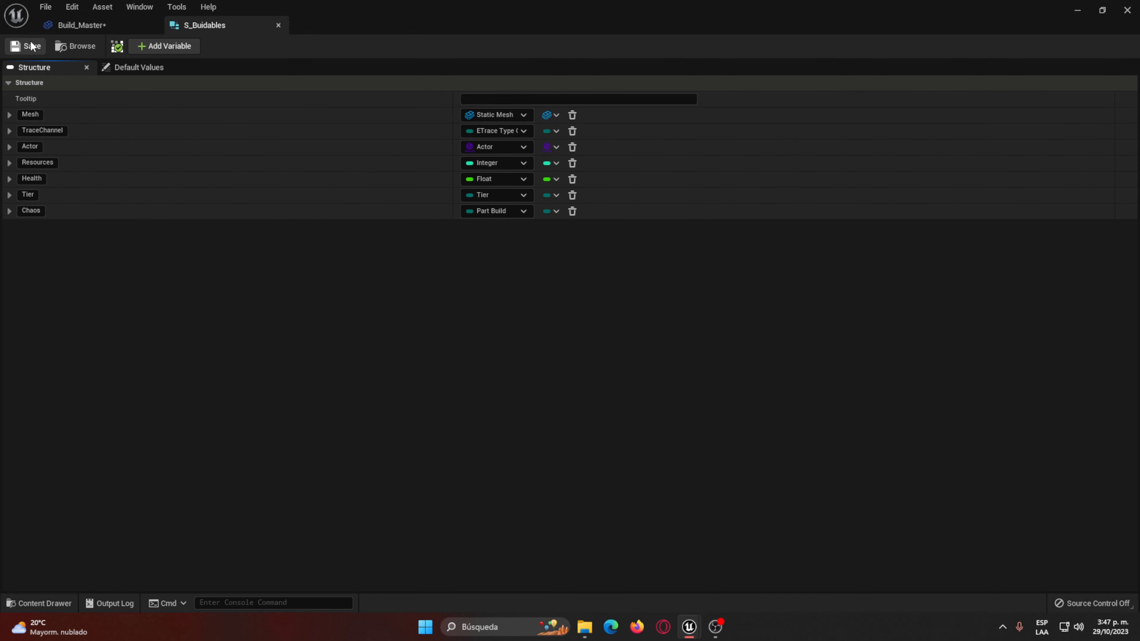
left_click(278, 25)
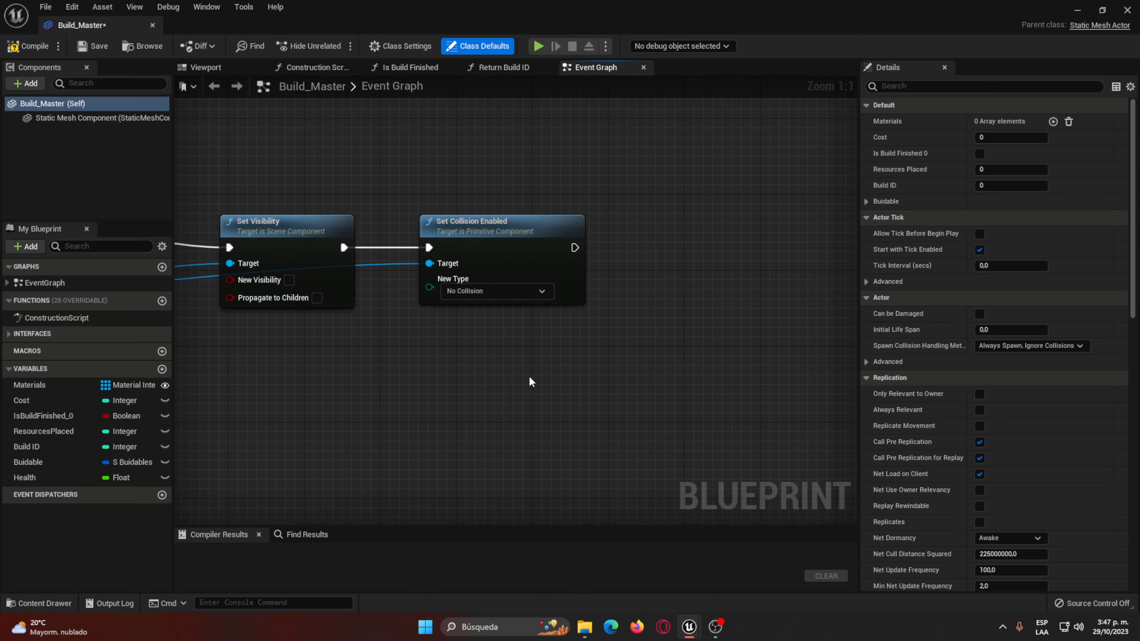
Step: Create a new Build_Master function named Select Chaos Destruction
mouse_move(115, 301)
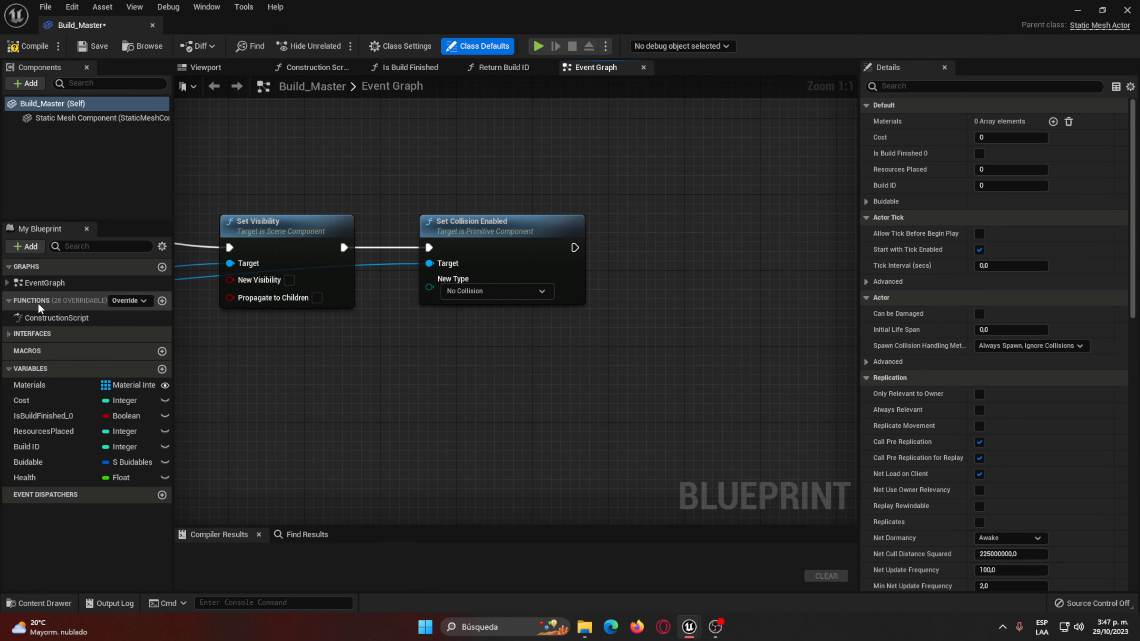
left_click(162, 300)
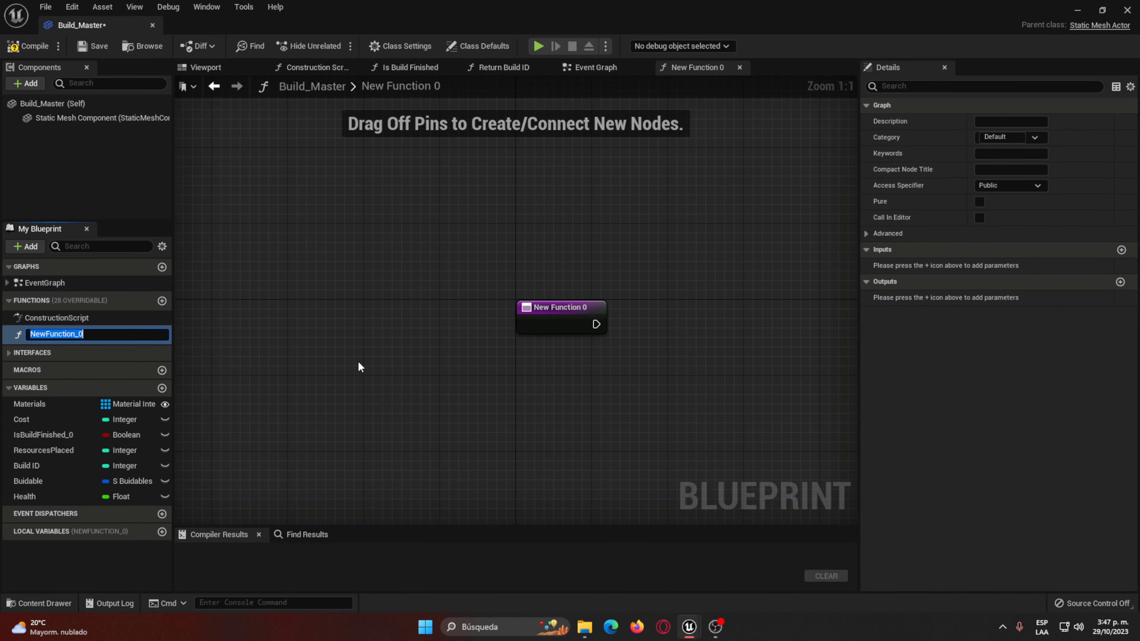
type("Sele")
type("on")
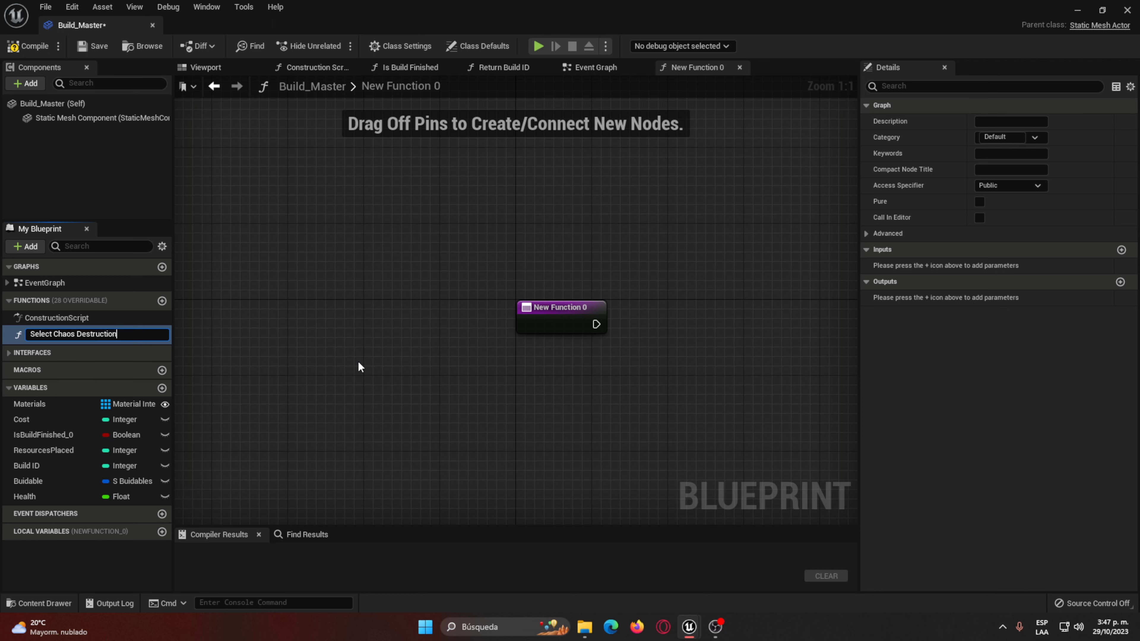
key("Return")
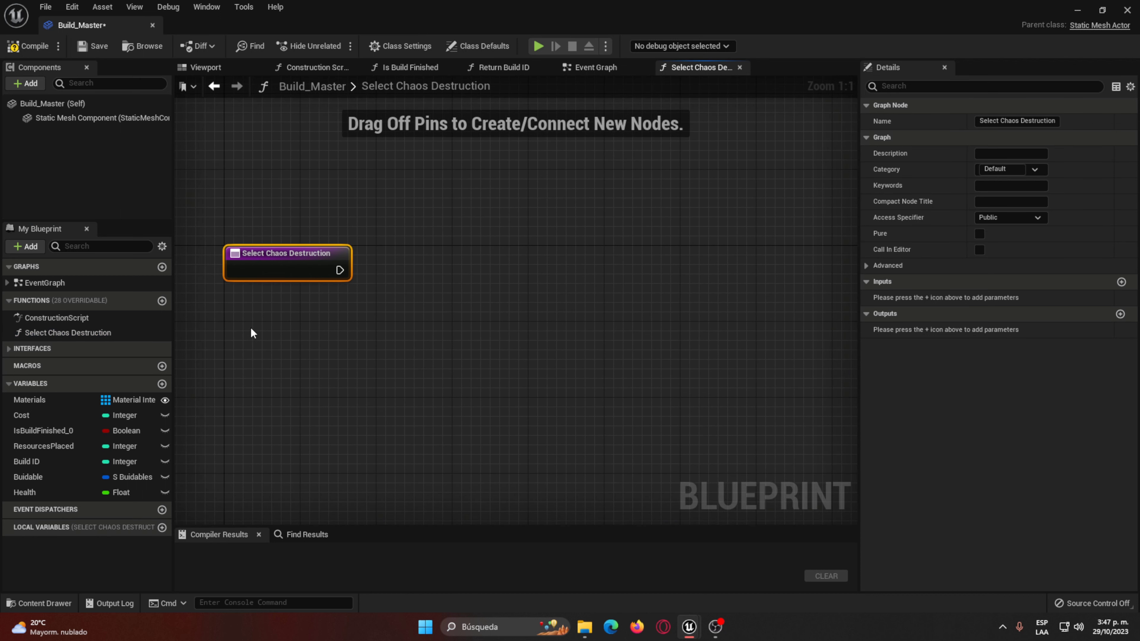
Step: Place a Buidable getter and connect it to a Break S_Buidables node
mouse_move(37, 476)
left_mouse_down()
mouse_move(277, 320)
mouse_move(370, 326)
left_mouse_up()
left_click(307, 328)
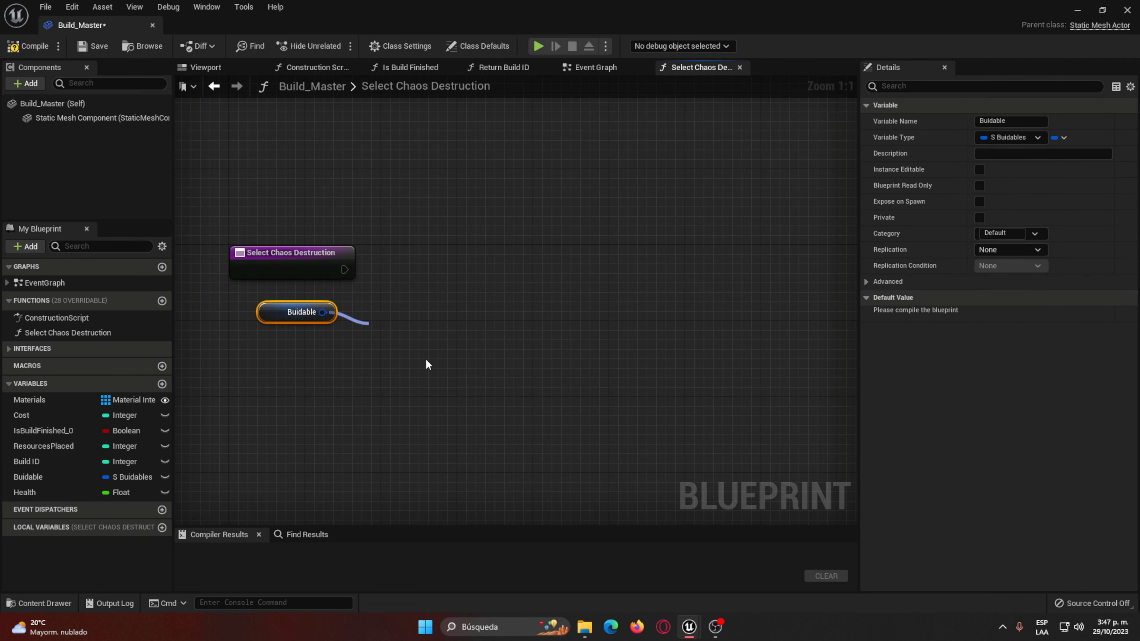
left_click(447, 484)
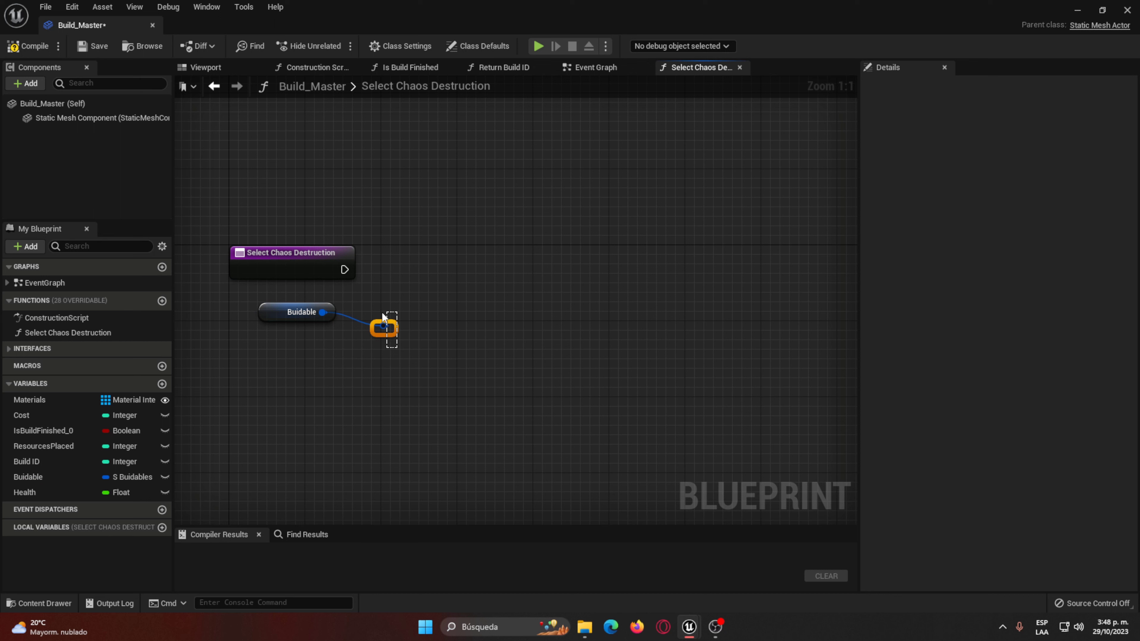
key("Delete")
left_click_drag(326, 312, 381, 320)
left_click(455, 491)
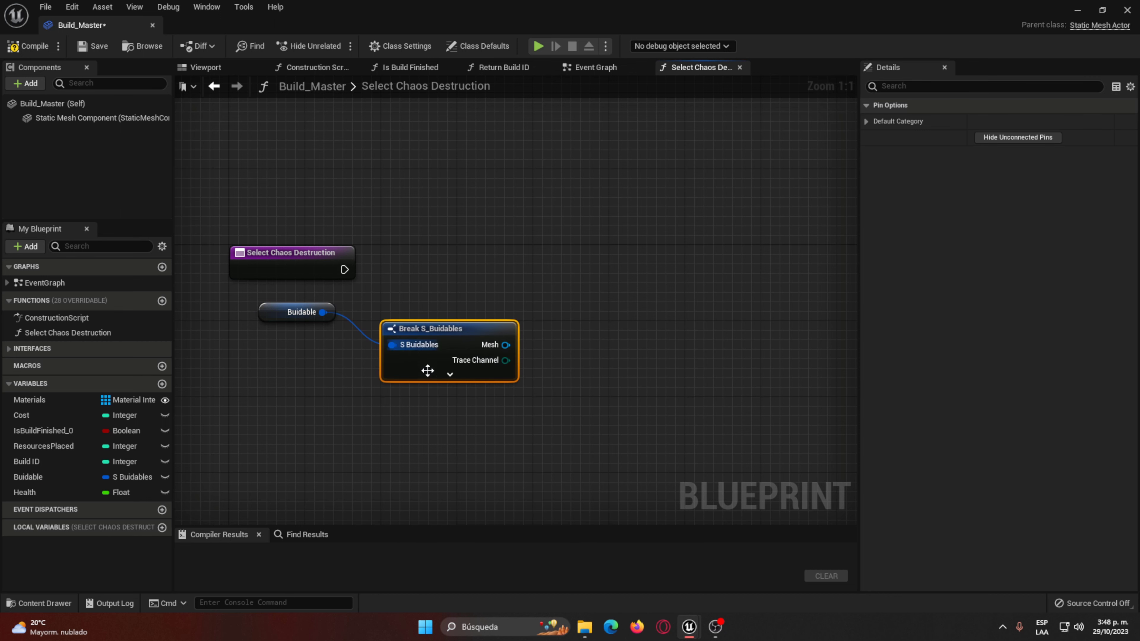
left_click(450, 374)
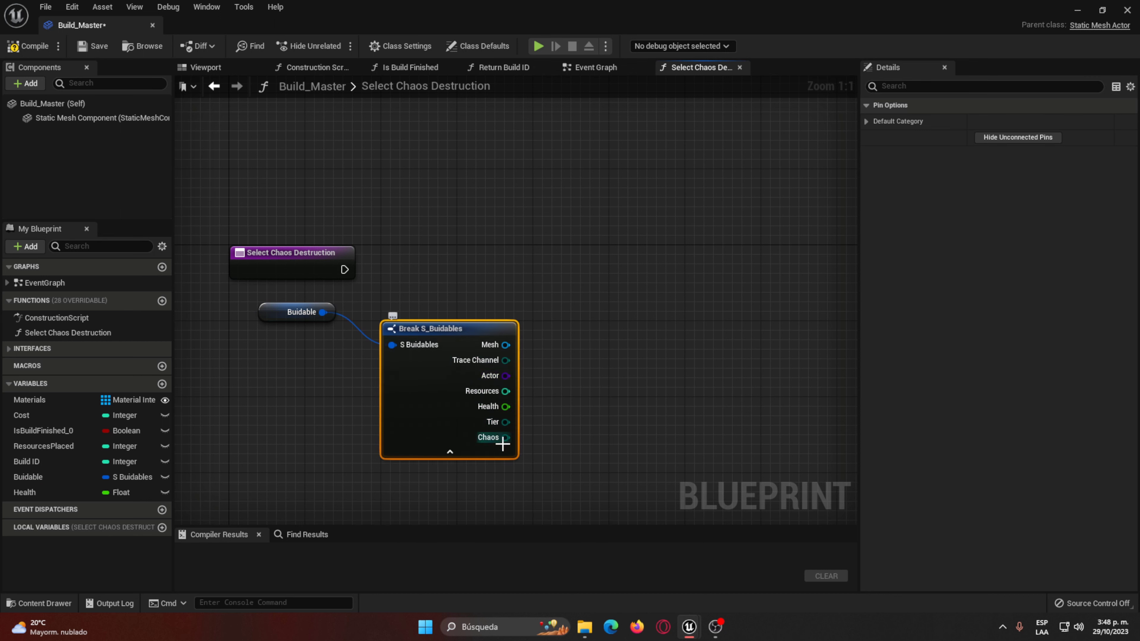
key("ctrl+z")
left_click(518, 449)
Step: Check the S_Buidables fields, then open the BuidablesDB data table
key("ctrl+space")
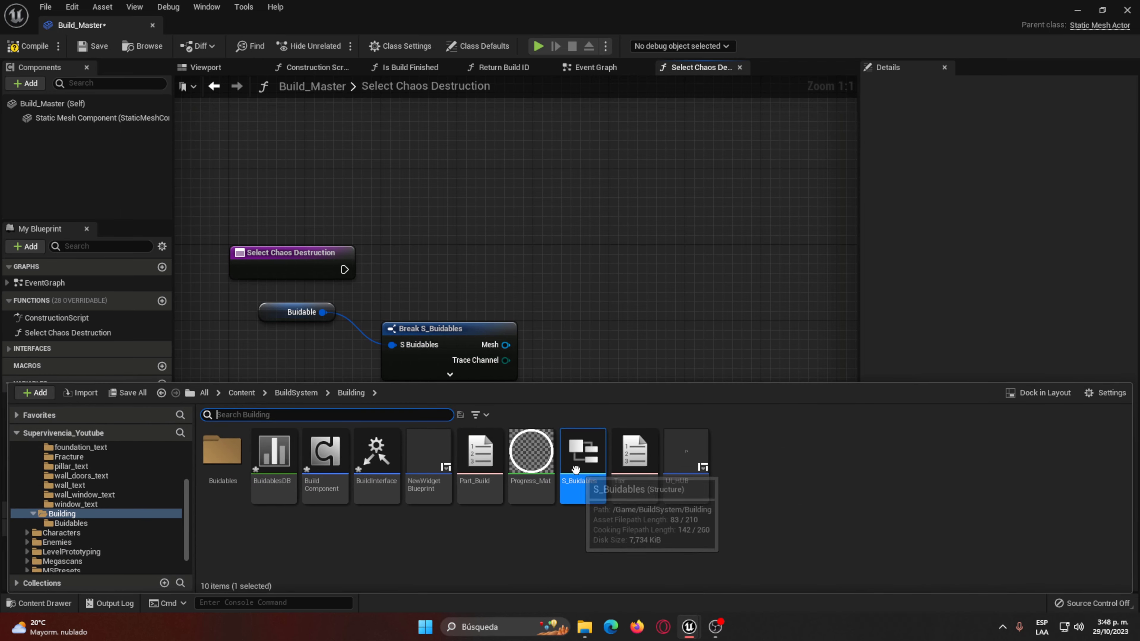
double_click(577, 471)
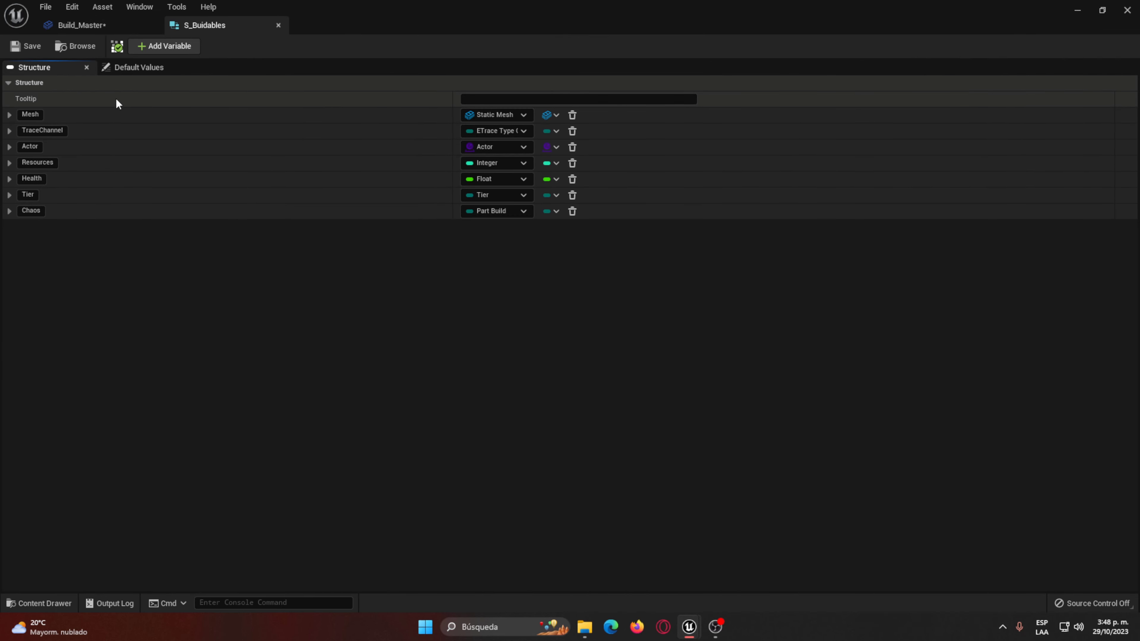
left_click(278, 25)
key("ctrl+space")
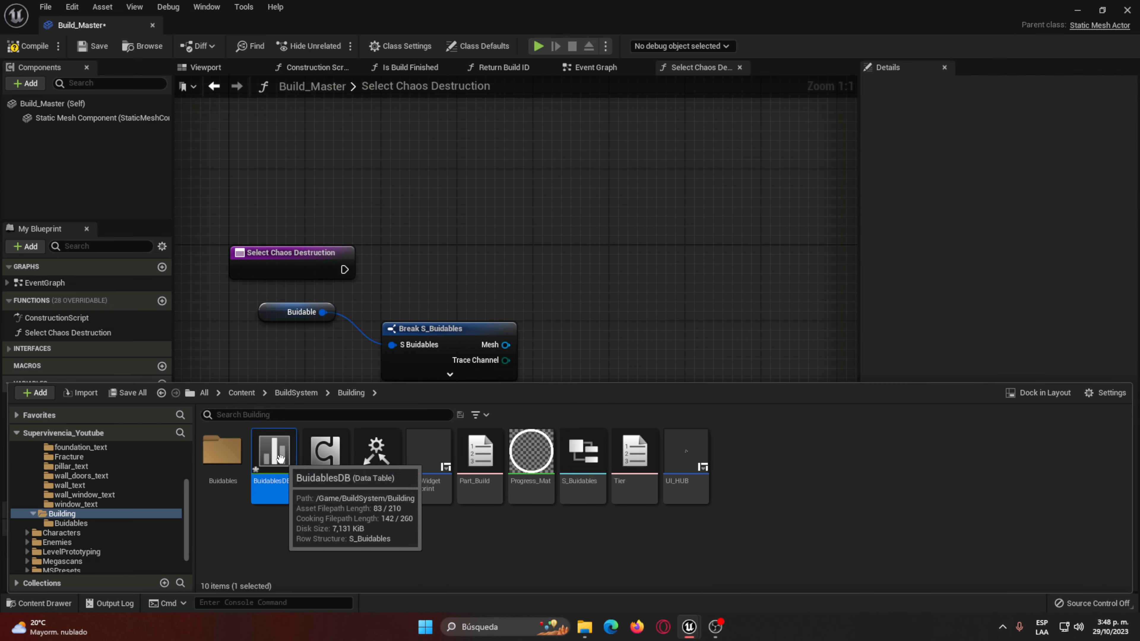
double_click(276, 467)
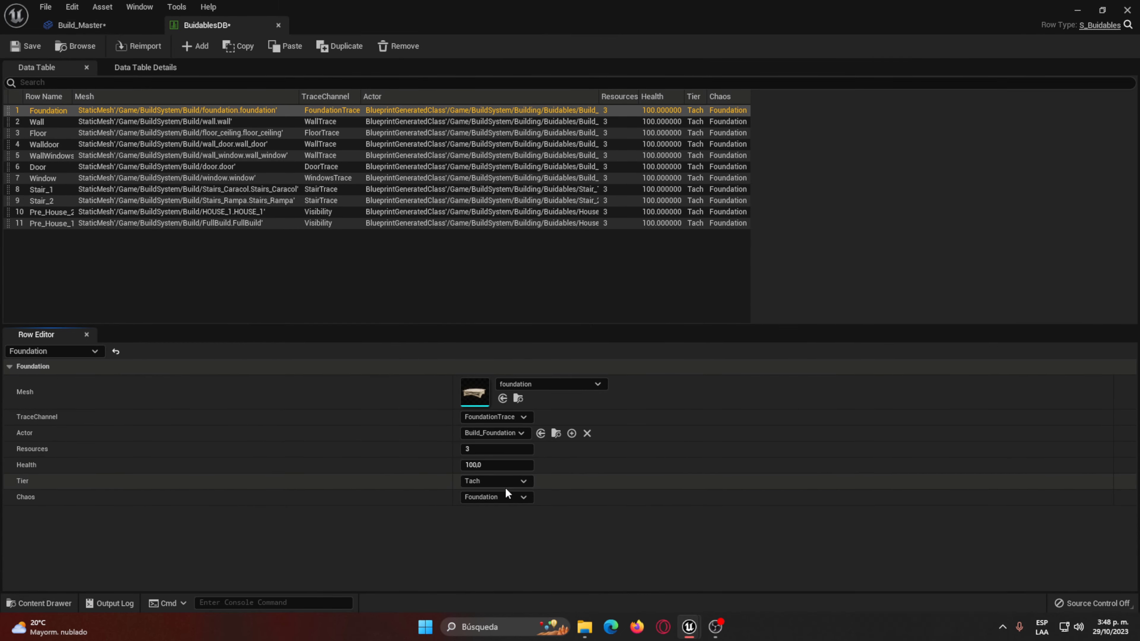
Step: Set Tier to Wood for Foundation and Wall, and the Wall row's Chaos to Wall
left_click(503, 497)
left_click(503, 506)
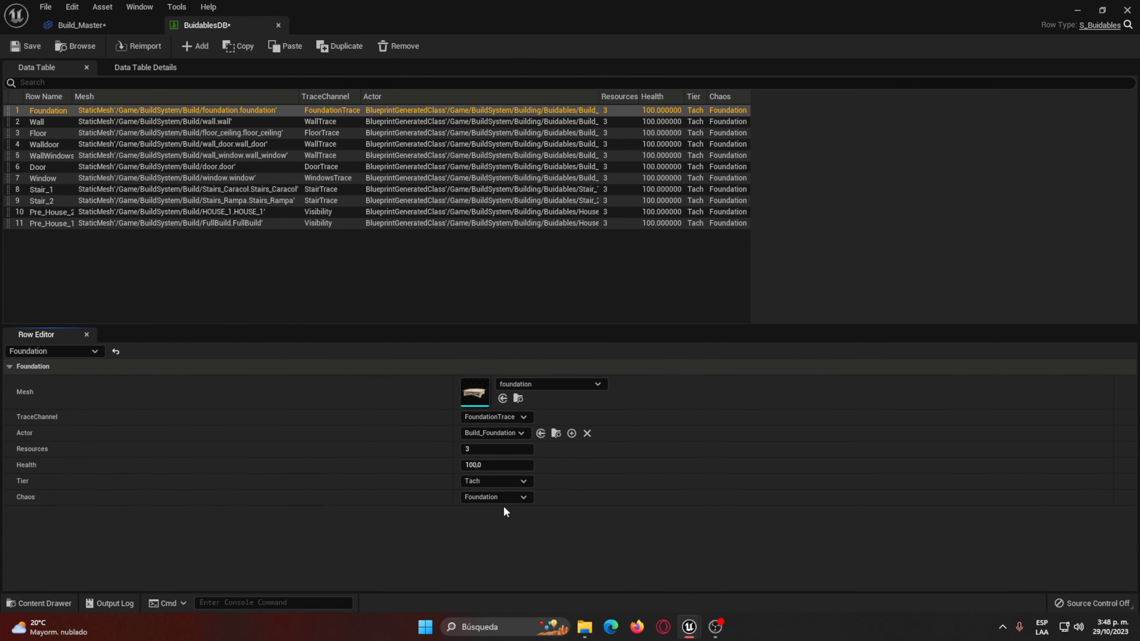
left_click(504, 479)
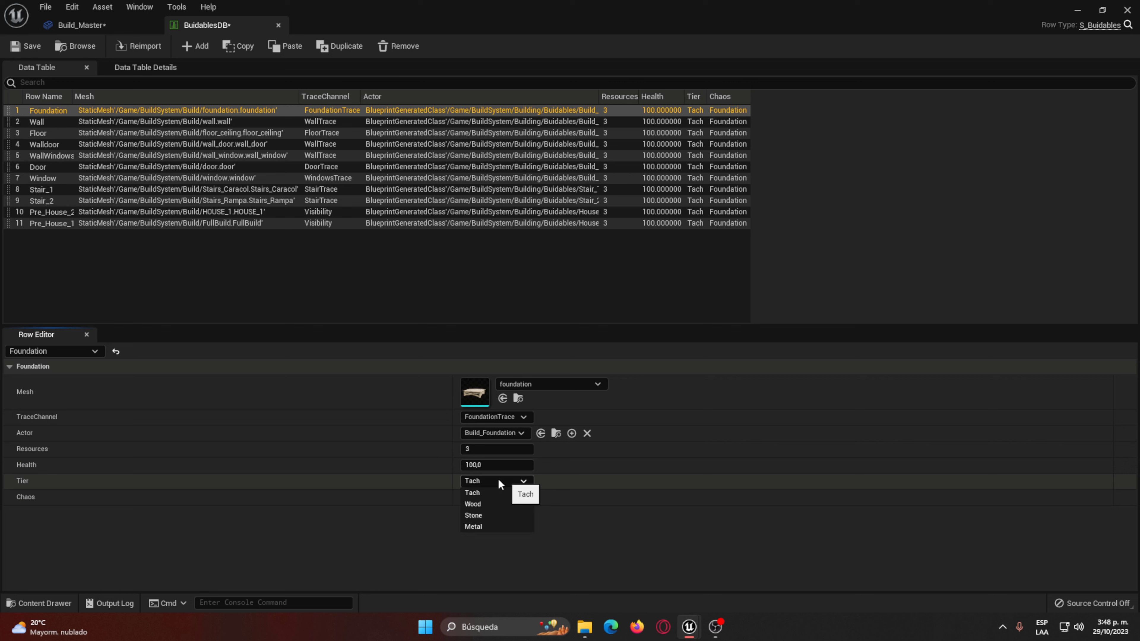
left_click(483, 501)
left_click(484, 121)
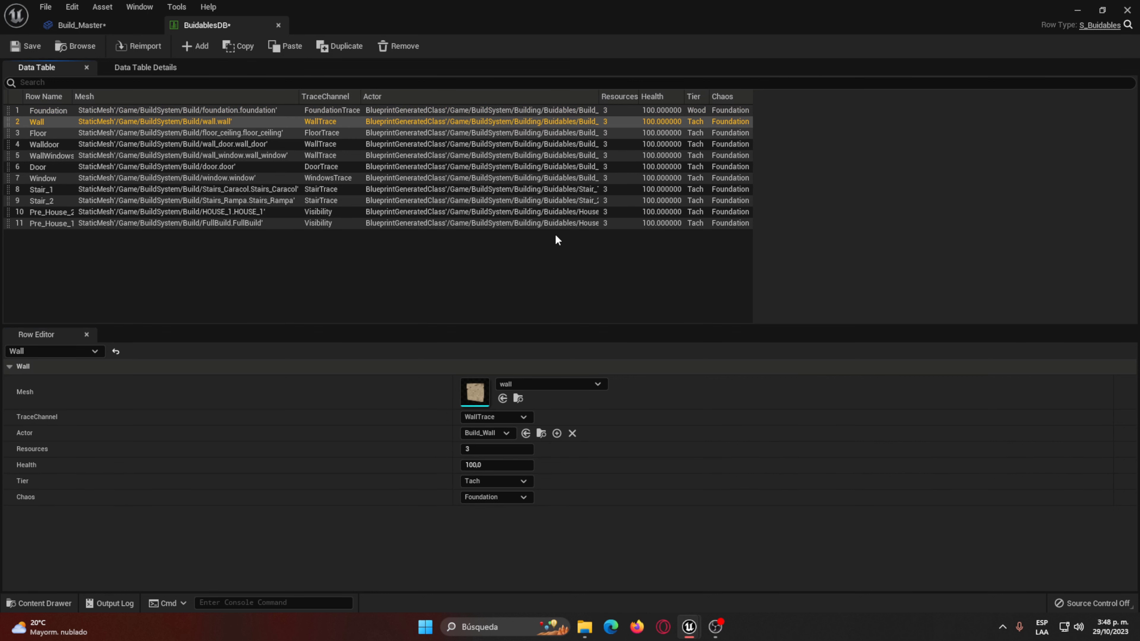
left_click(504, 477)
left_click(490, 503)
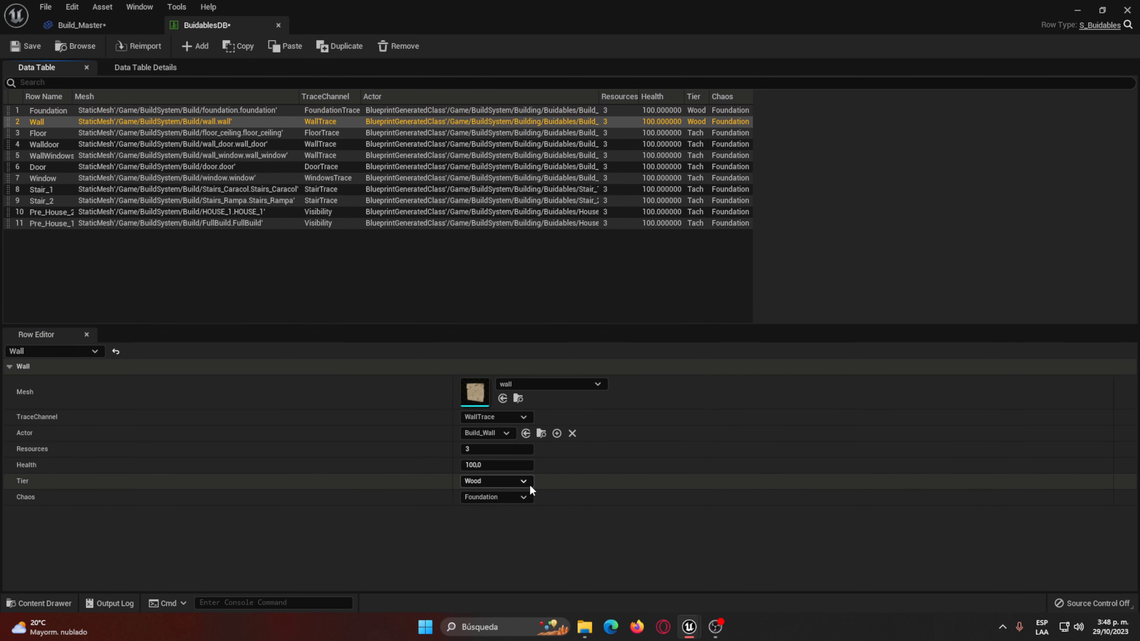
left_click(499, 496)
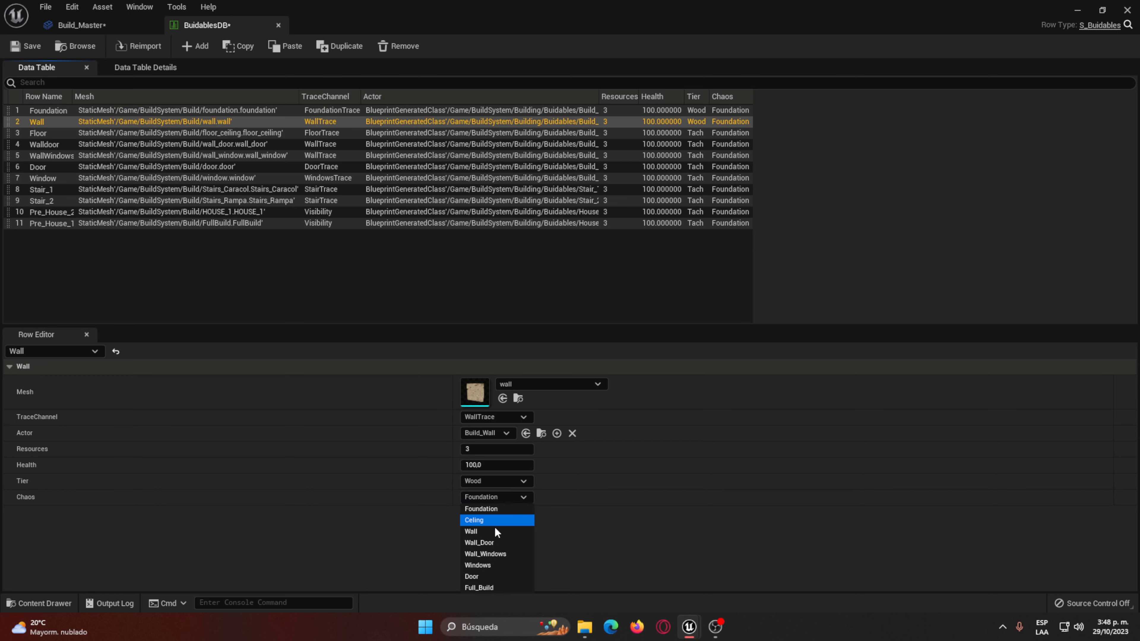
left_click(495, 531)
Step: Set the Floor row's Tier to Wood; Chaos has no Floor option yet
left_click(529, 131)
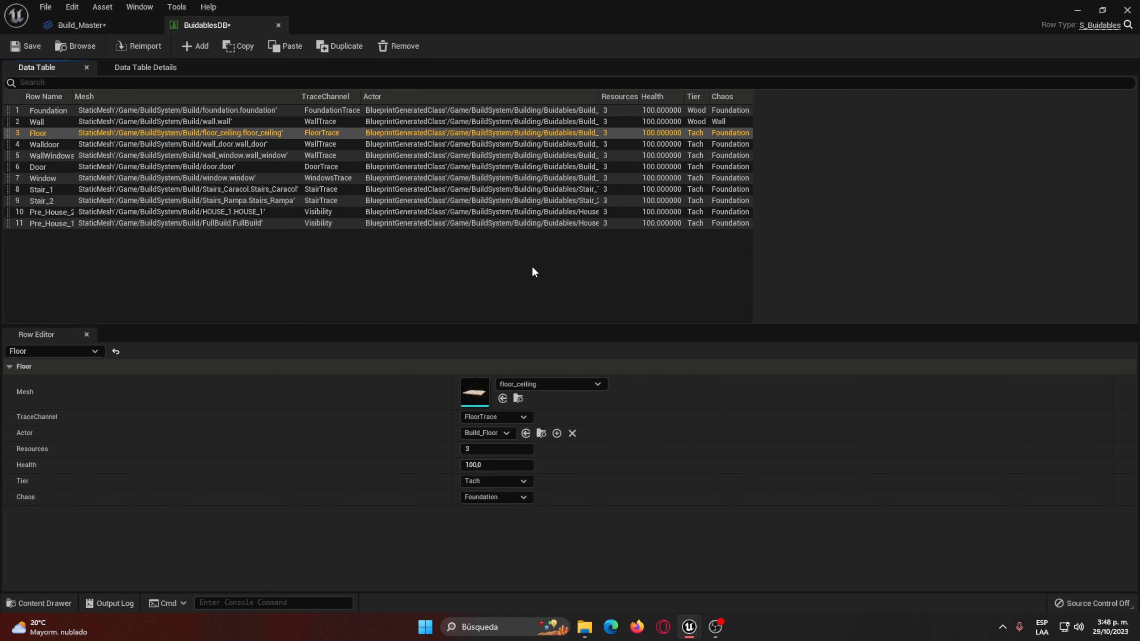
left_click(502, 481)
left_click(489, 506)
left_click(487, 497)
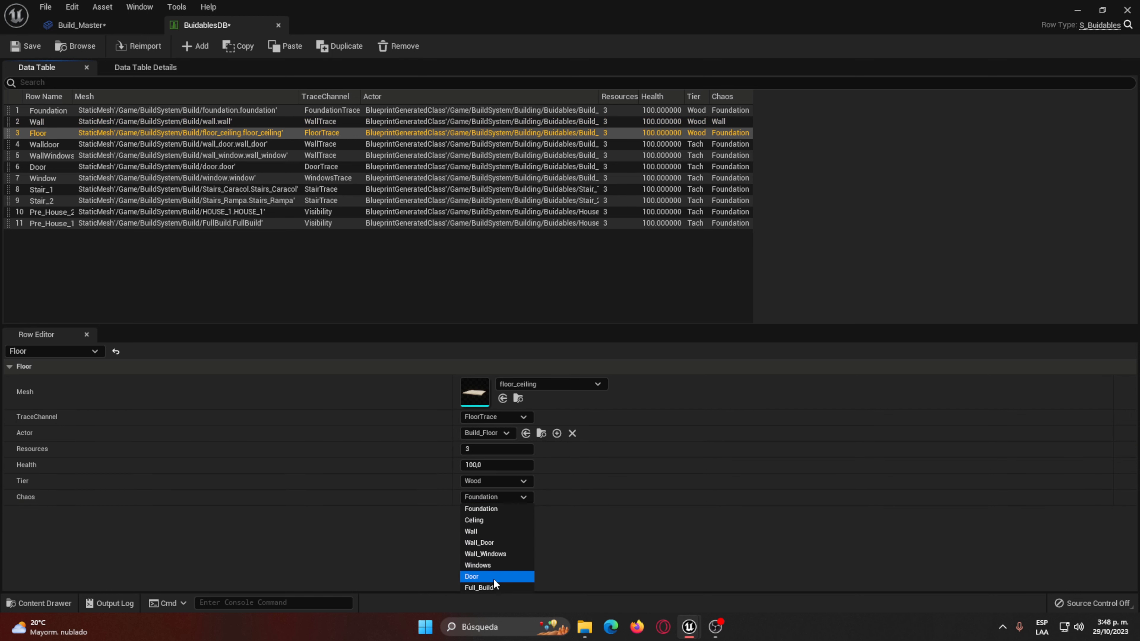
left_click(274, 528)
key("ctrl+space")
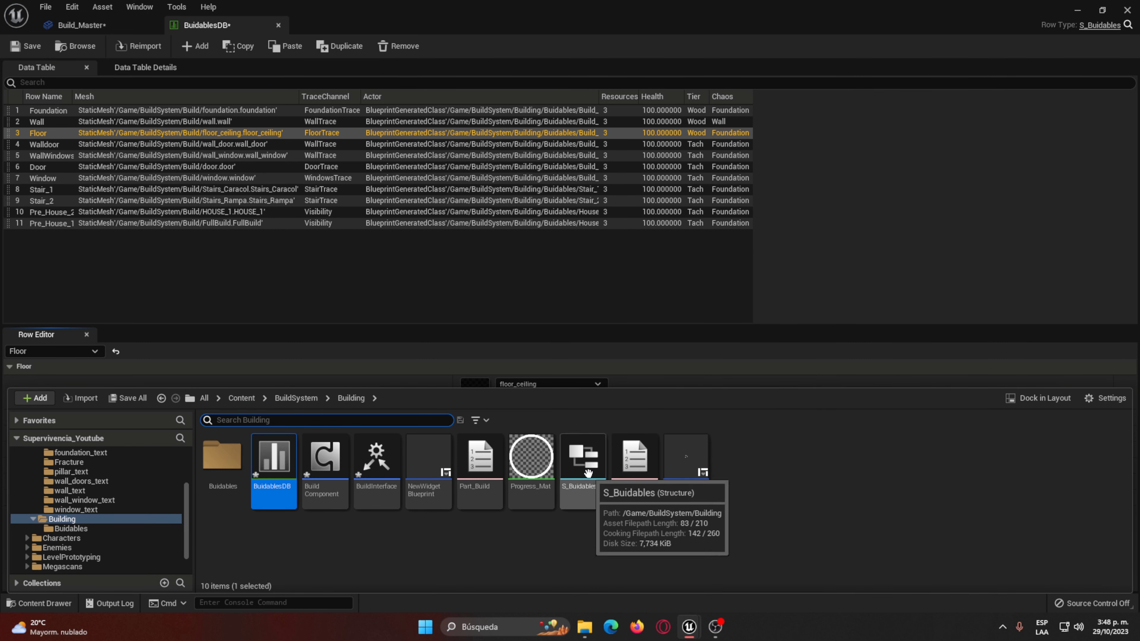
Step: Add a Floor enumerator to Part_Build, then save the BuidablesDB table
double_click(460, 481)
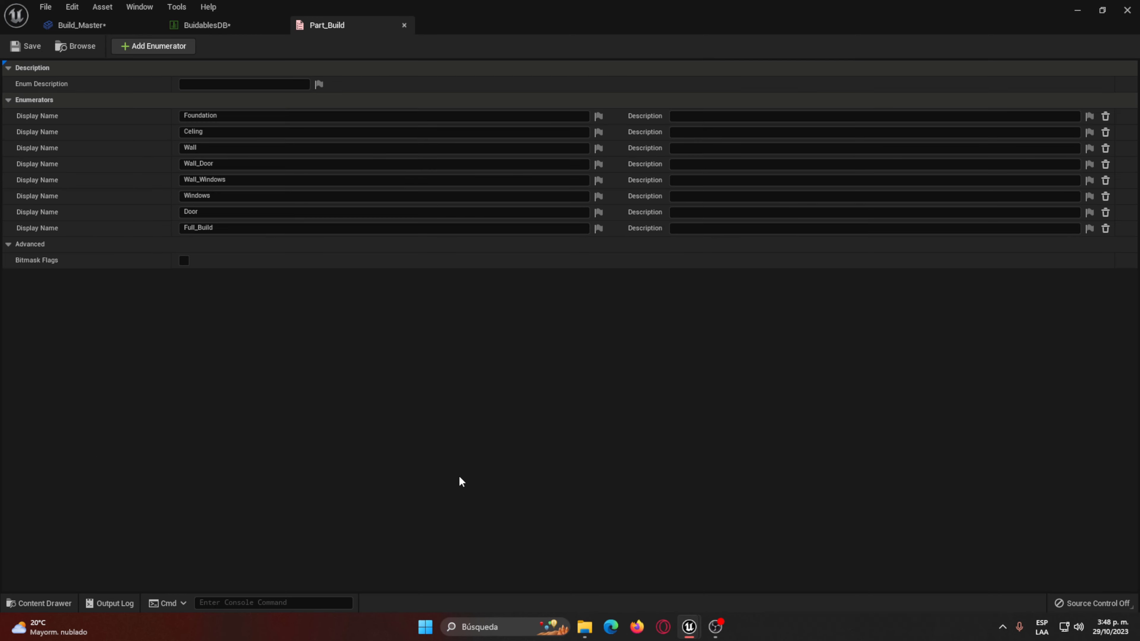
left_click(149, 52)
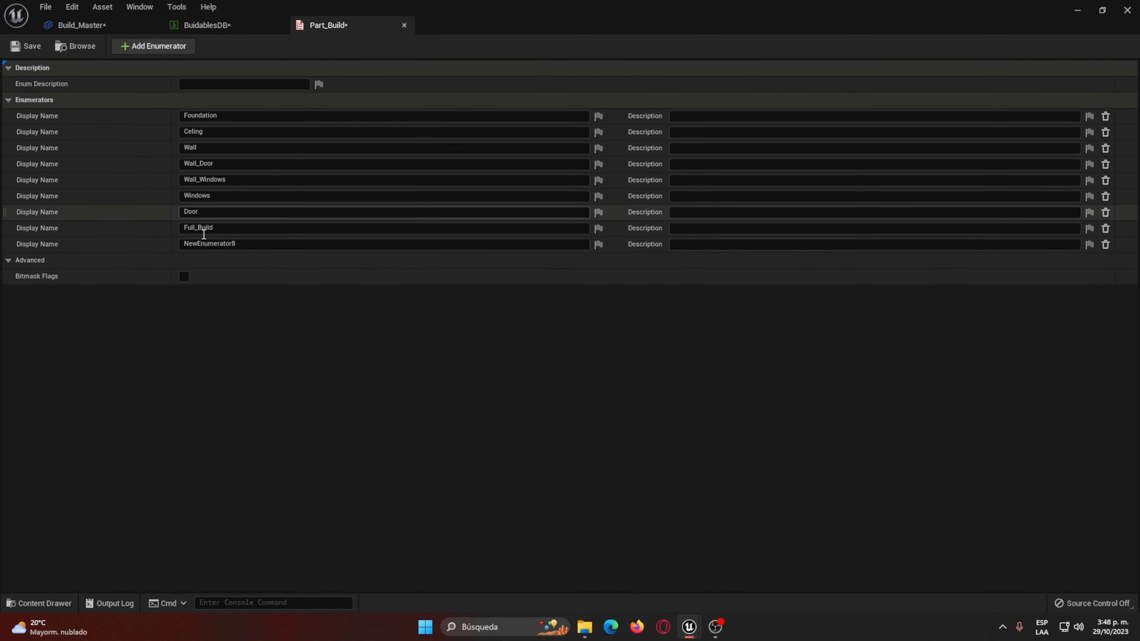
left_click(265, 244)
type("Floo")
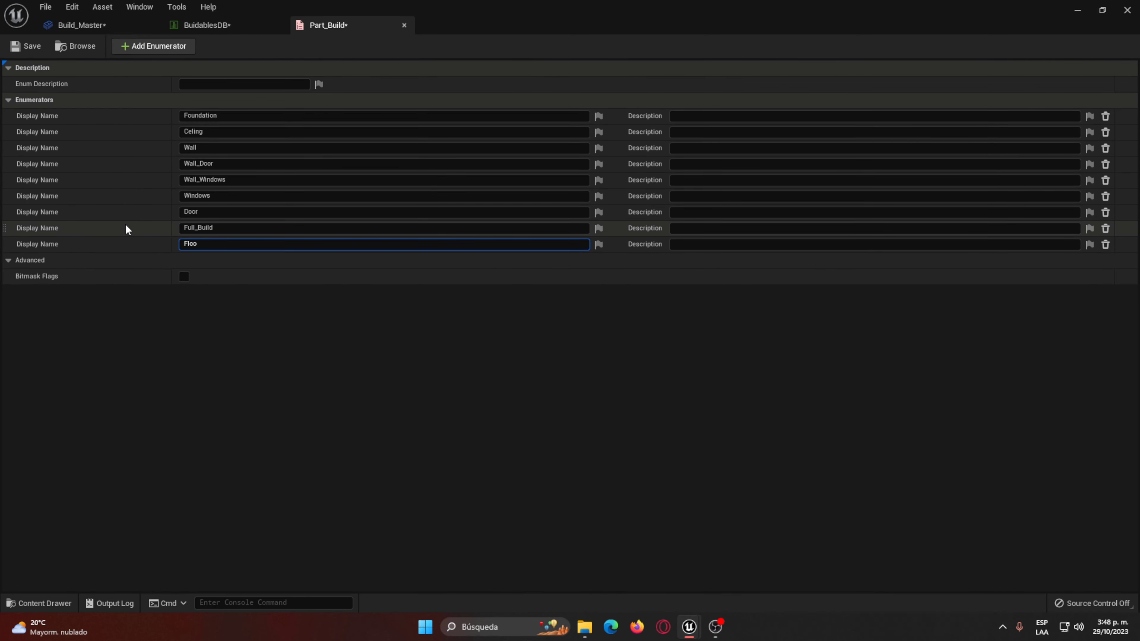
type("r")
key("Return")
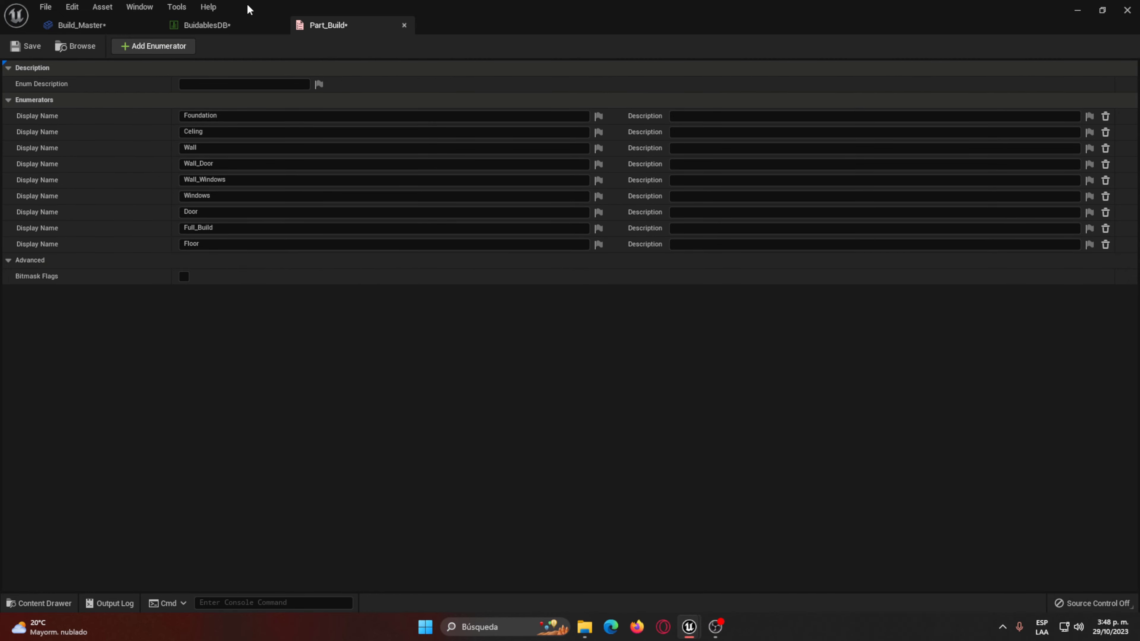
left_click(216, 25)
left_click(27, 45)
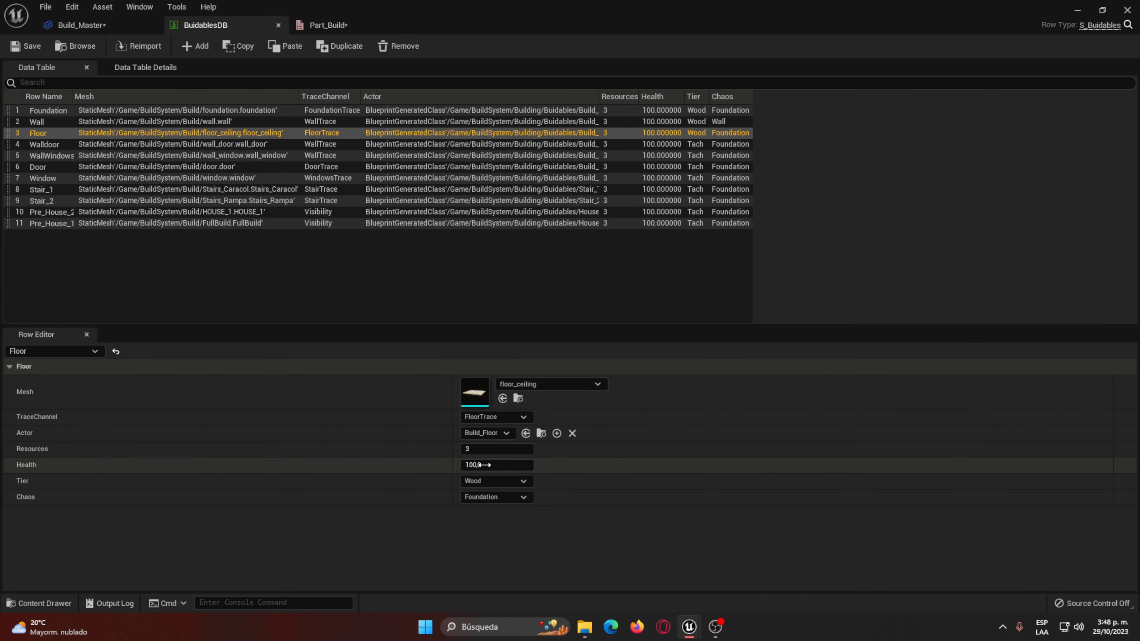
Step: Set Floor's Chaos to Floor, and Walldoor to Chaos Wall_Windows with Tier Wood
left_click(497, 497)
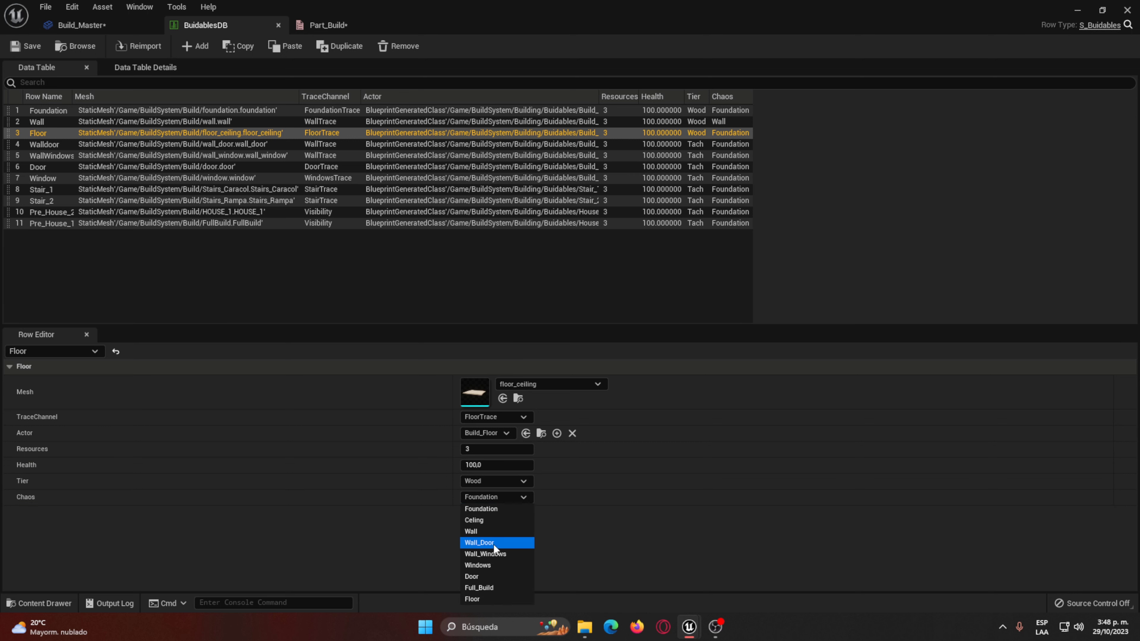
left_click(485, 589)
left_click(258, 145)
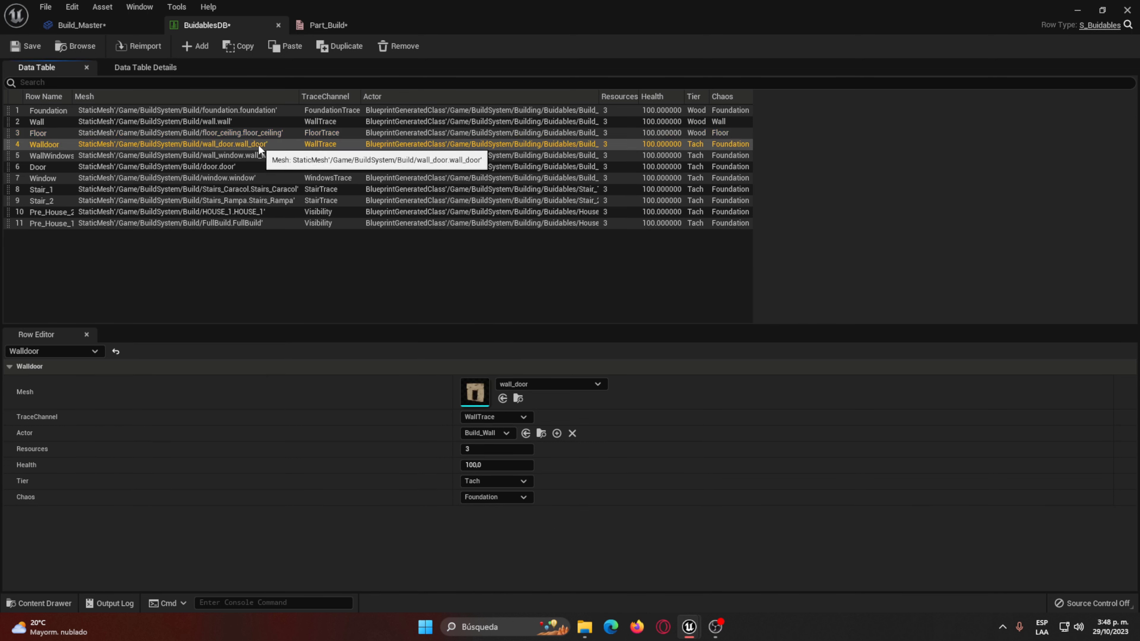
left_click(500, 492)
left_click(487, 554)
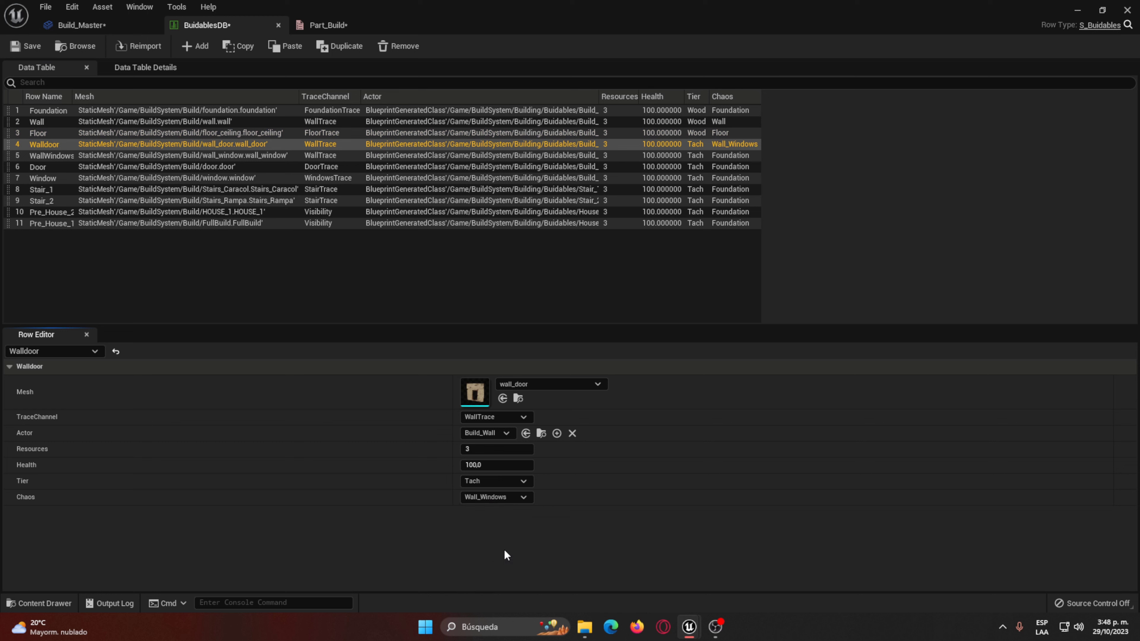
left_click(485, 482)
left_click(481, 505)
Step: Give WallWindows Tier Wood and Chaos Wall_Windows, and Door Tier Wood and Chaos Door
left_click(640, 155)
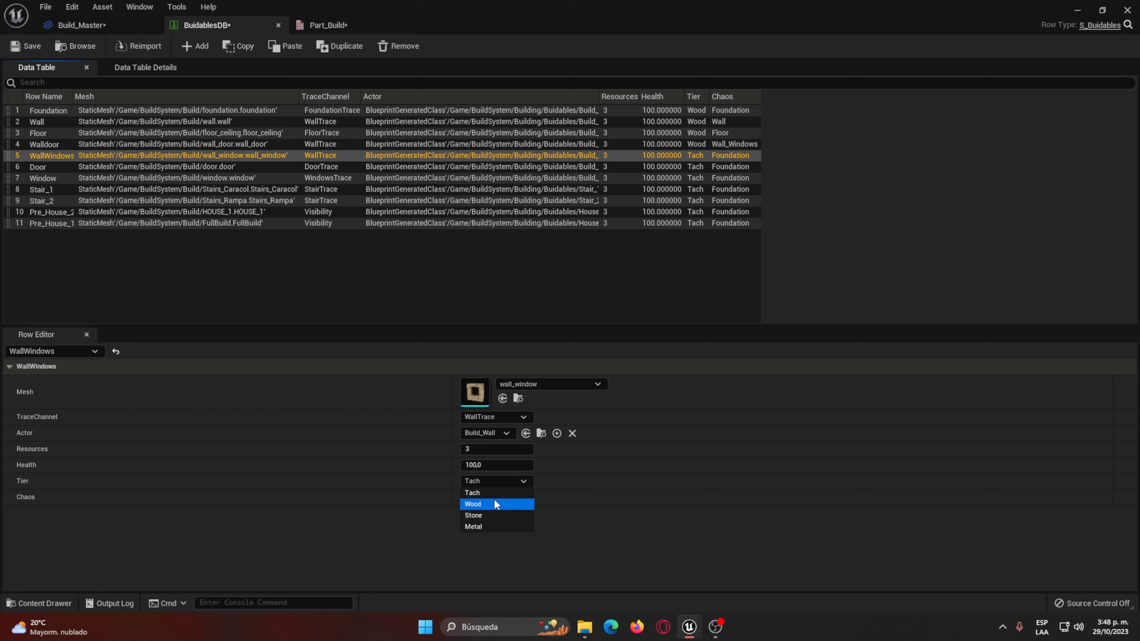
left_click(493, 503)
left_click(495, 497)
left_click(510, 556)
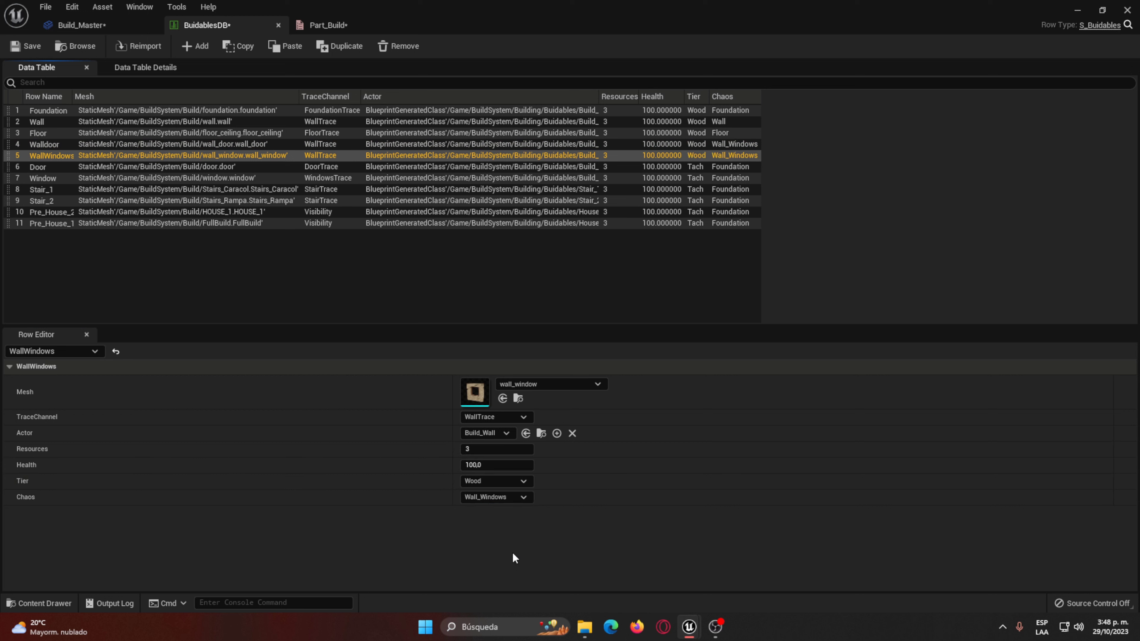
left_click(671, 169)
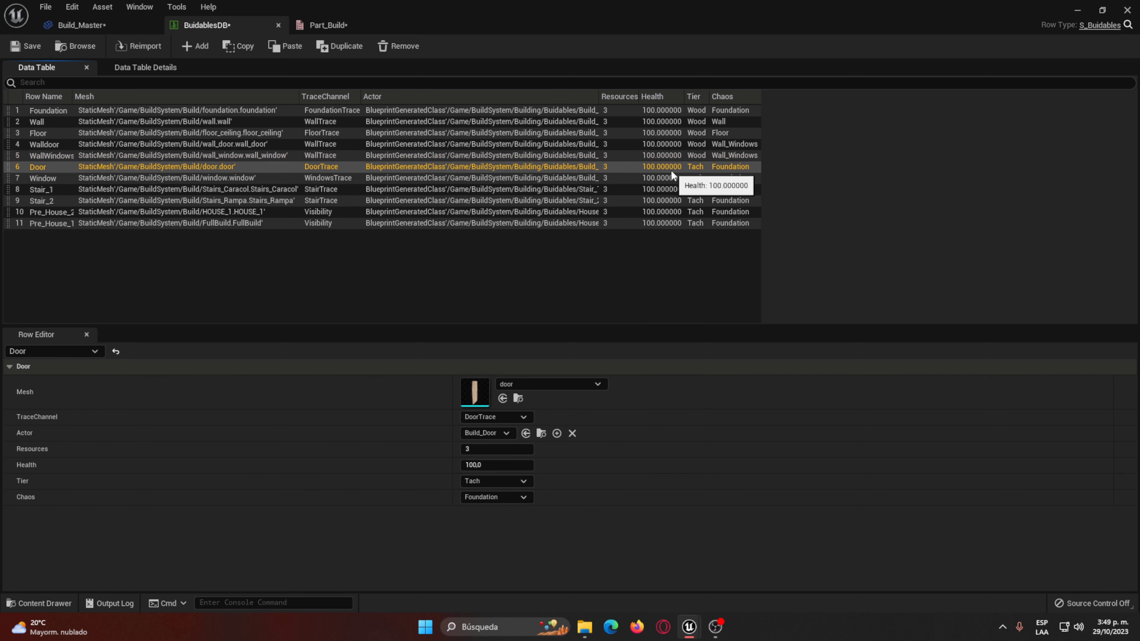
left_click(487, 480)
left_click(488, 503)
left_click(490, 497)
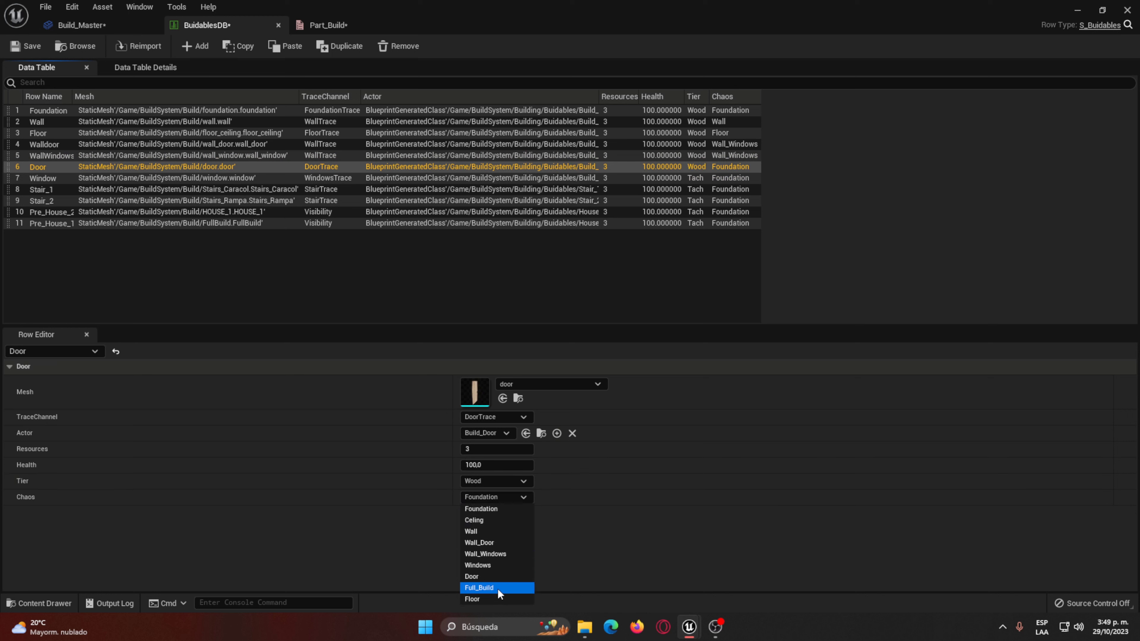
left_click(499, 577)
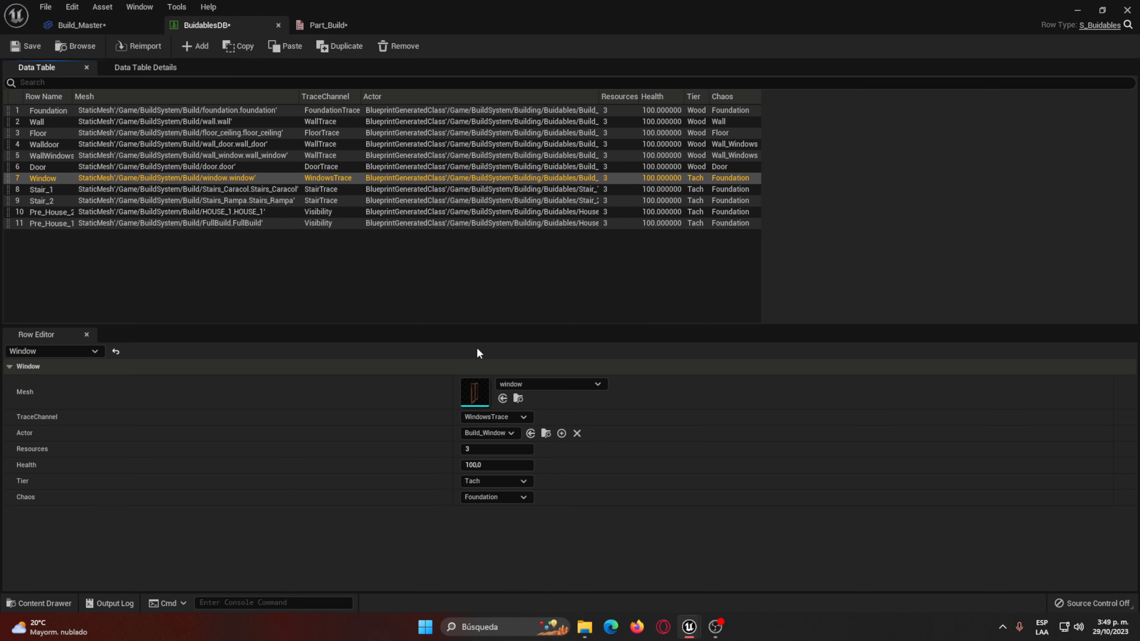
Step: Set the Window row's Tier to Wood and Chaos to Windows
left_click(495, 482)
left_click(491, 481)
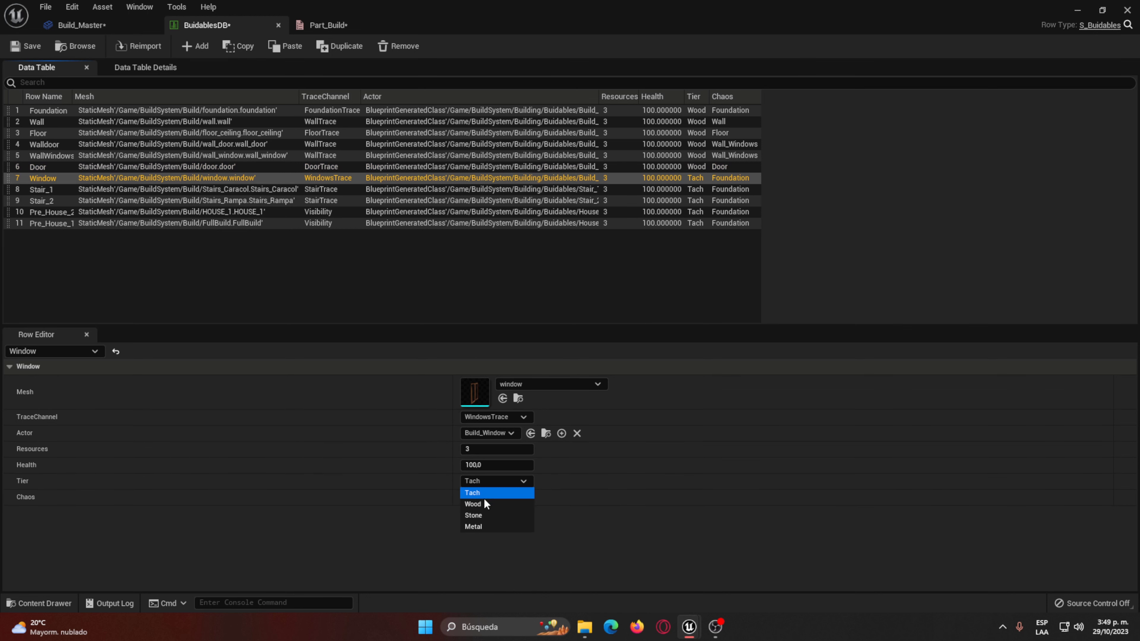
left_click(484, 499)
left_click(490, 497)
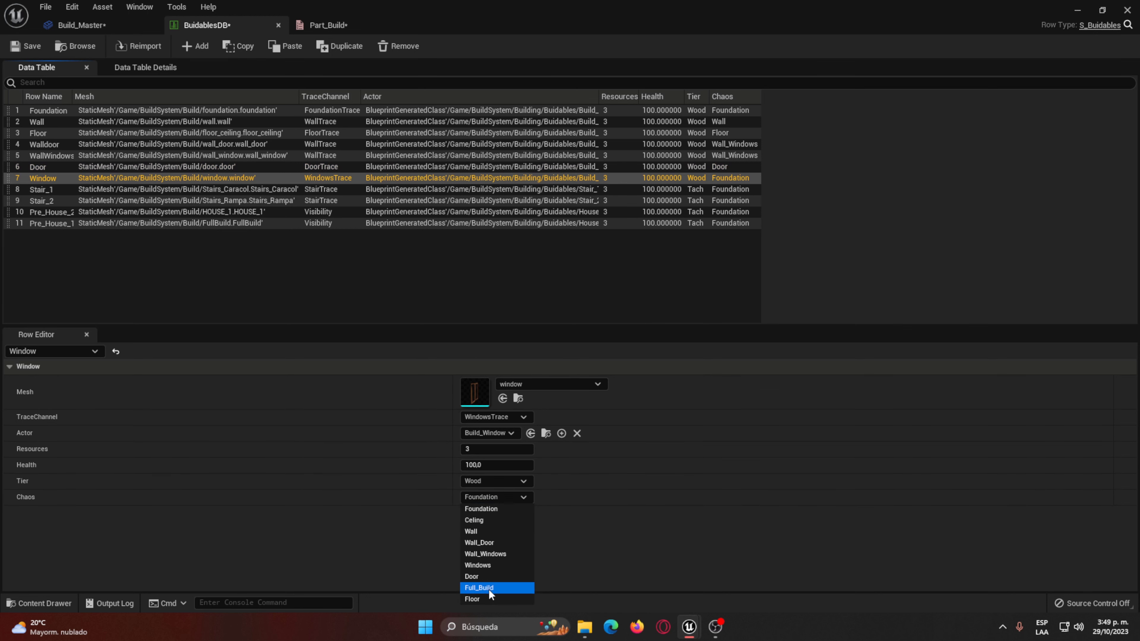
left_click(493, 563)
Step: Set the Pre_House_1 row's Chaos to Full_Build and Tier to Wood
left_click(730, 193)
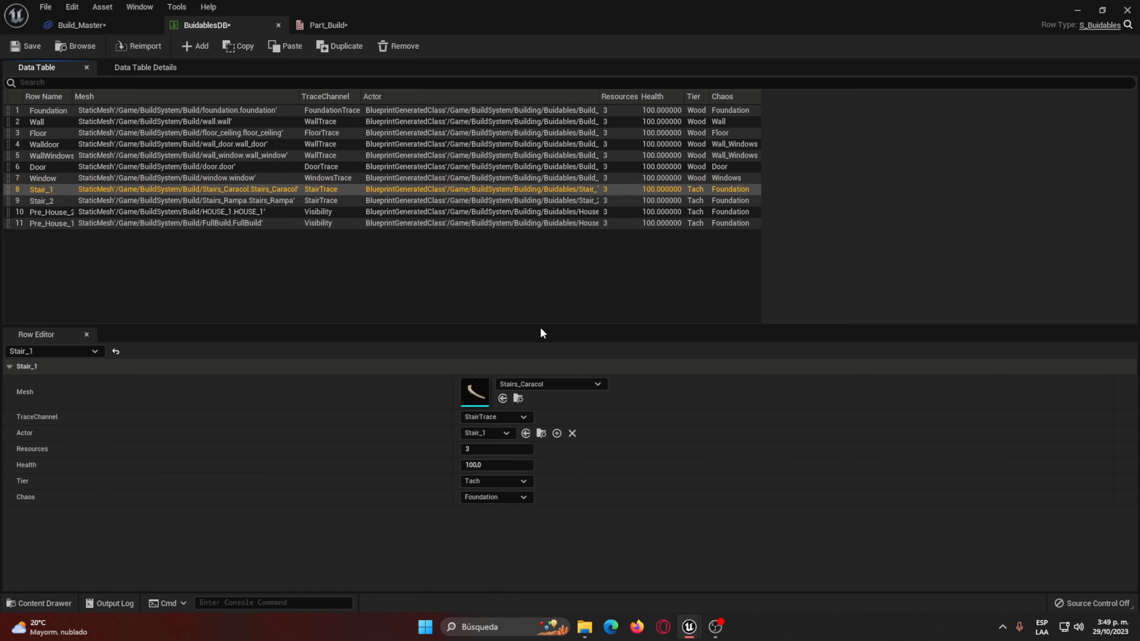
key("Down")
key("Down")
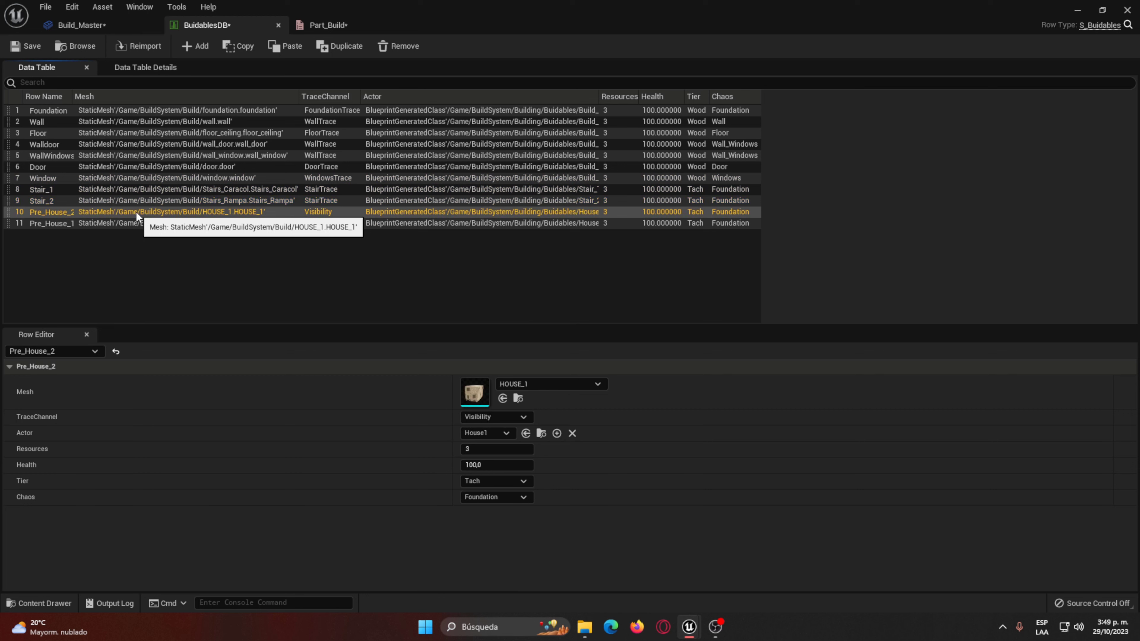
key("Down")
left_click(146, 210)
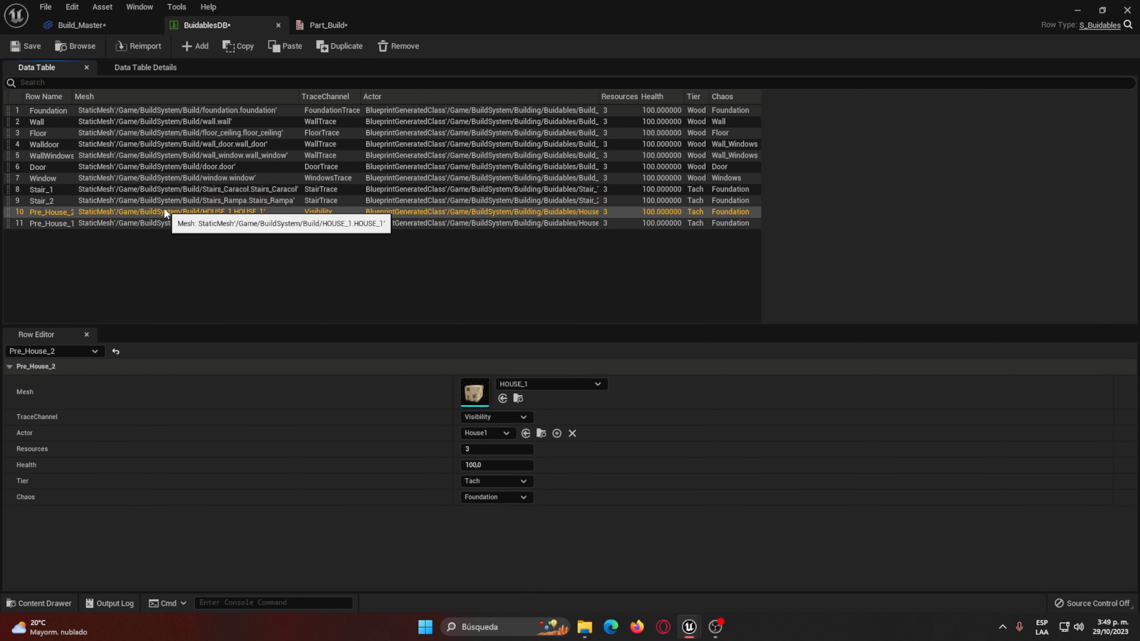
left_click(120, 224)
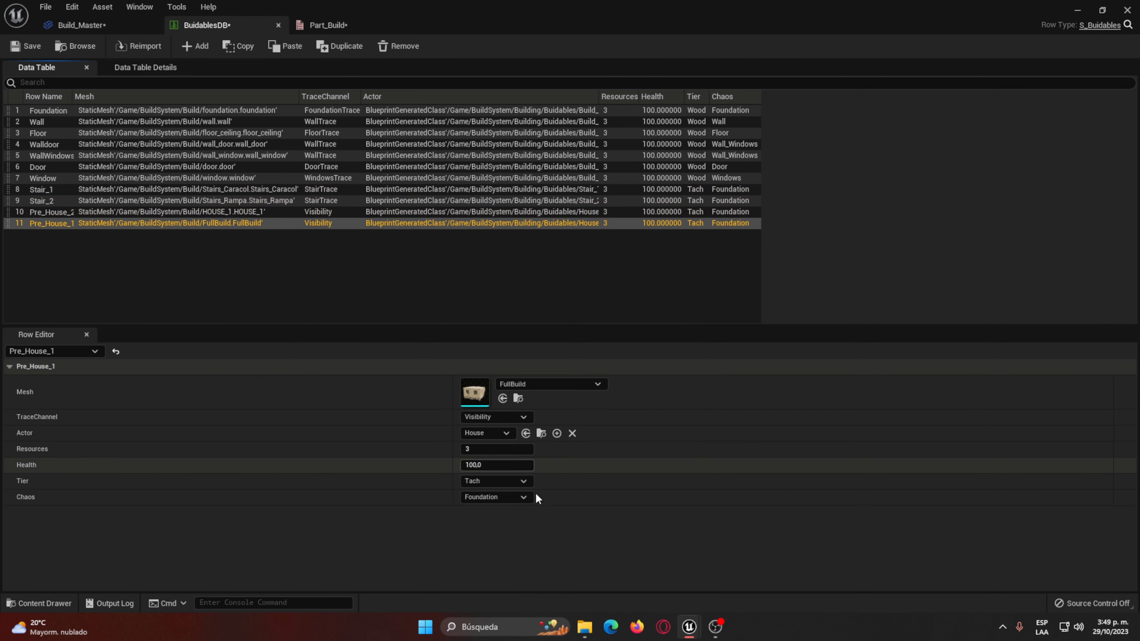
left_click(521, 494)
left_click(494, 586)
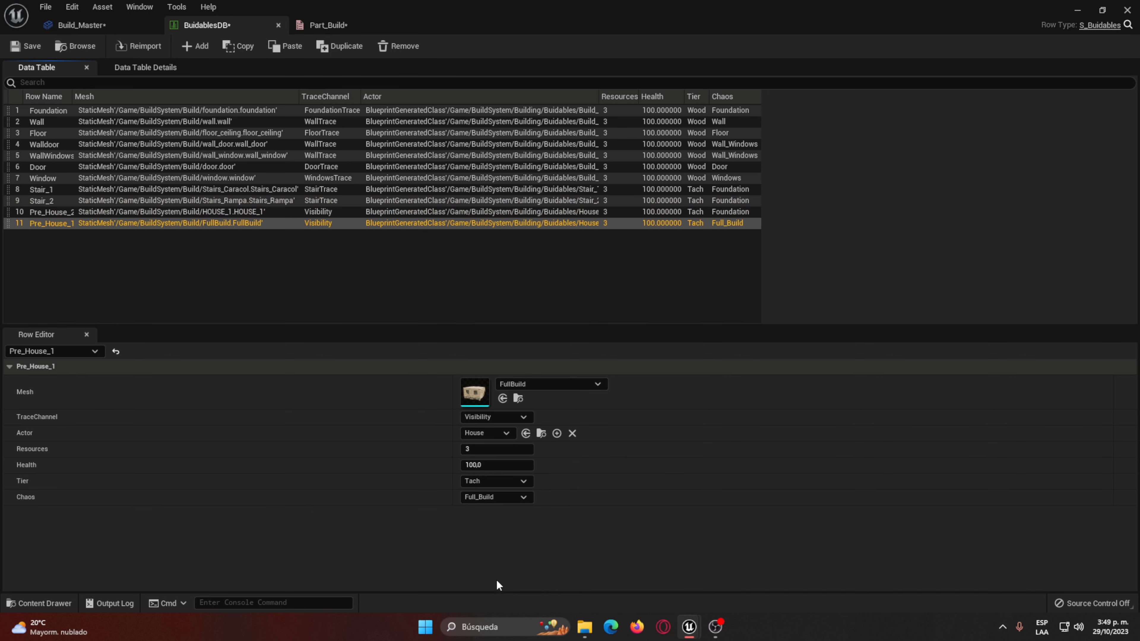
left_click(487, 483)
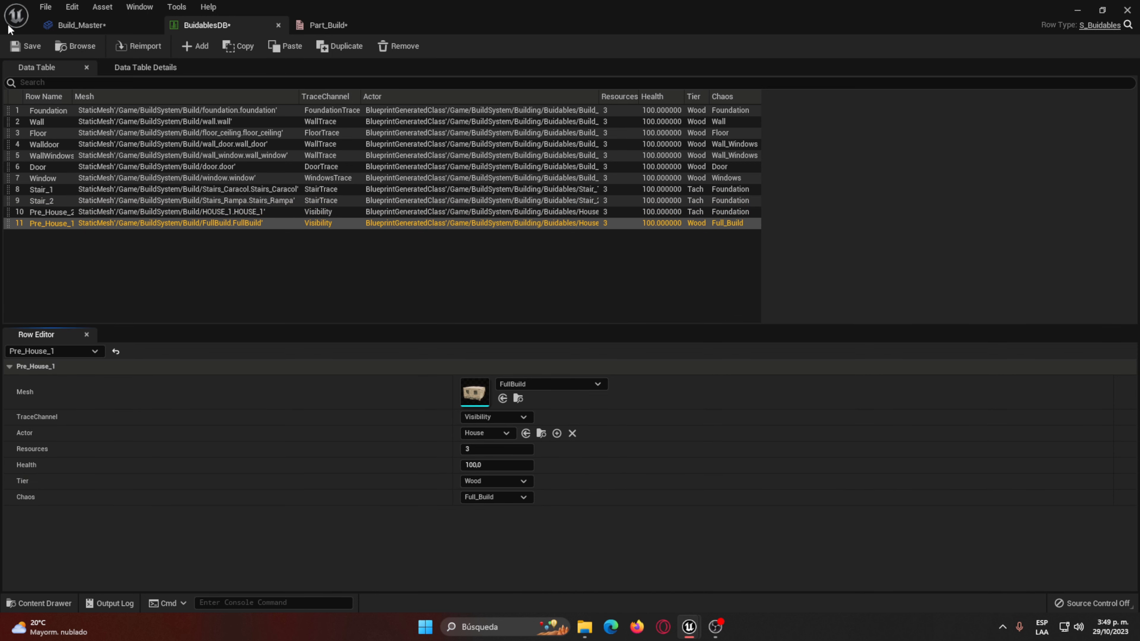
left_click(99, 29)
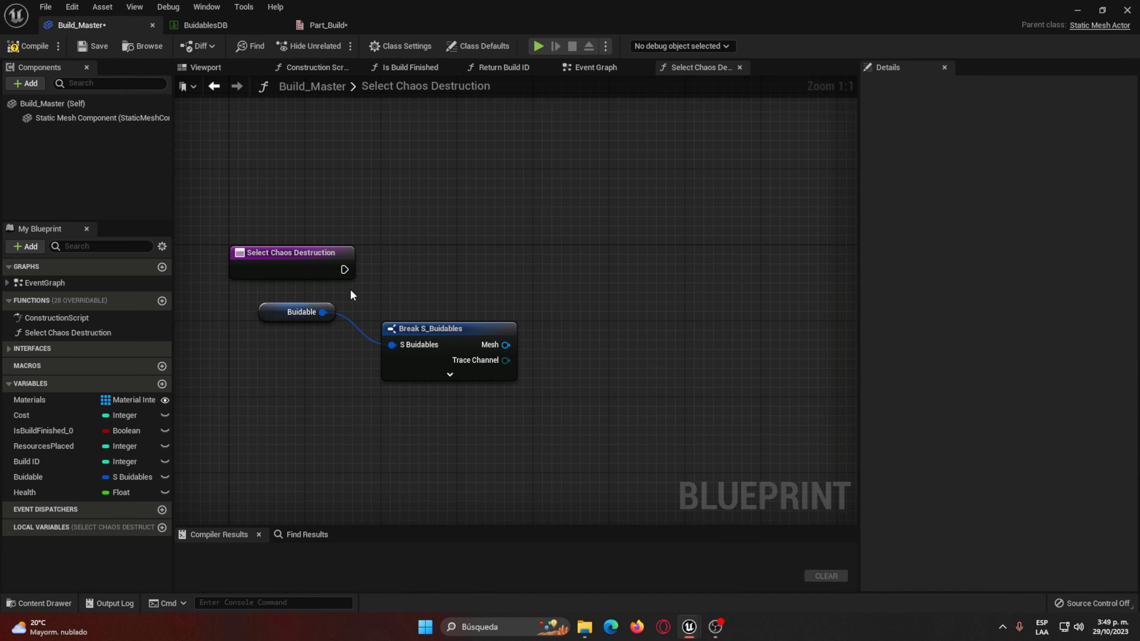
Step: Add a Switch on Tier after the function entry, driven by Break S_Buidables' Tier pin
left_click_drag(344, 270, 400, 272)
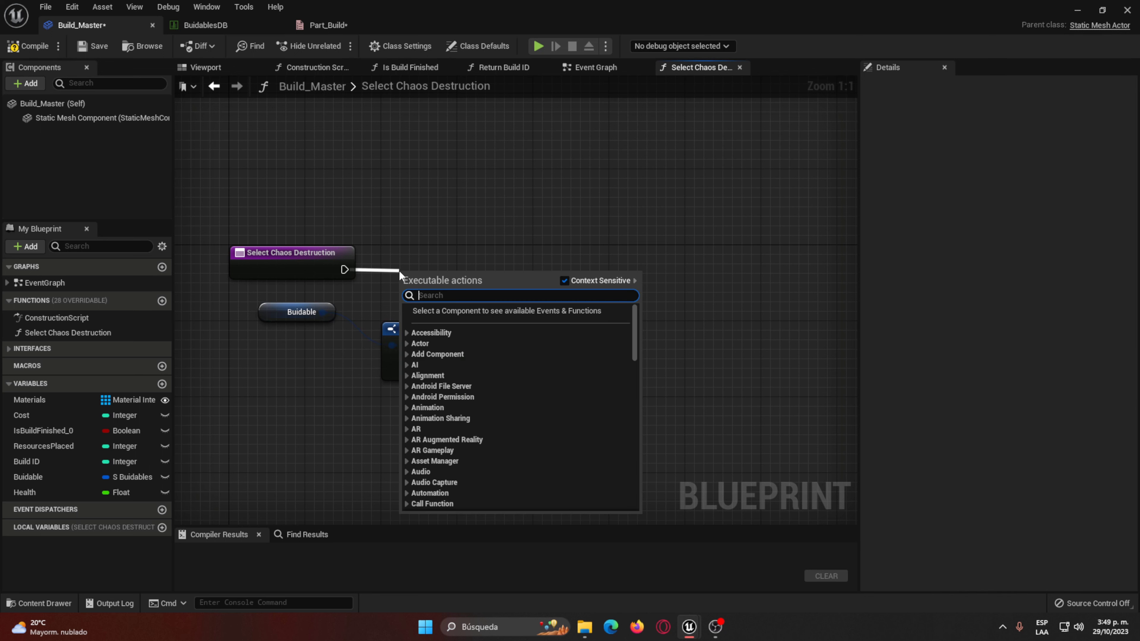
type("tier")
left_click(451, 369)
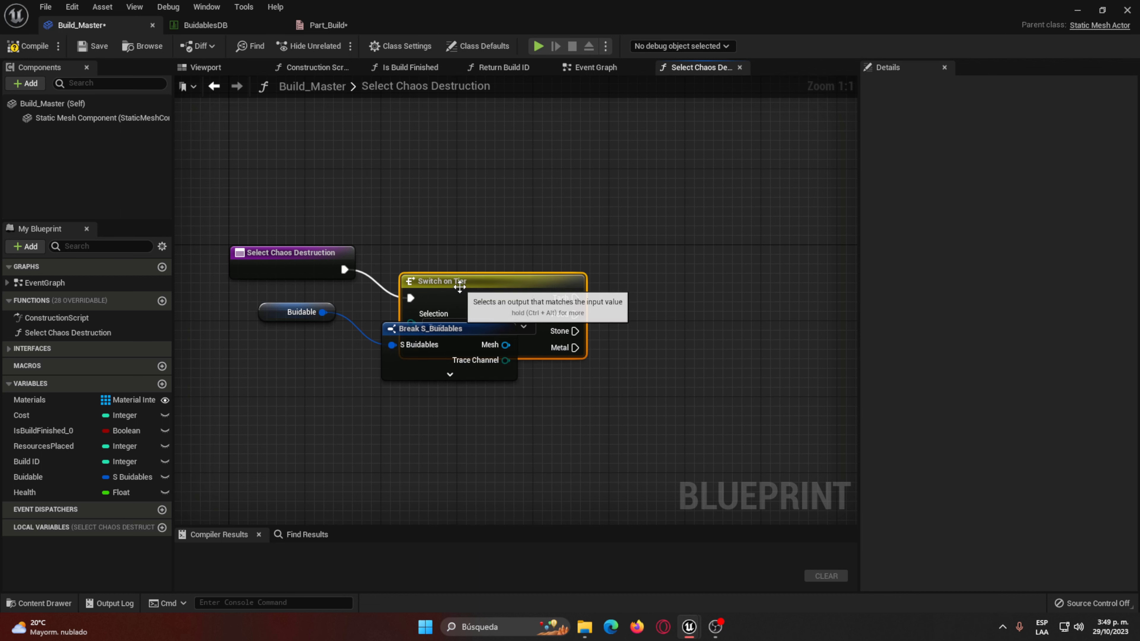
left_click_drag(460, 288, 609, 259)
mouse_move(559, 399)
right_mouse_down()
mouse_move(509, 384)
mouse_move(384, 381)
right_mouse_up()
left_click(296, 357)
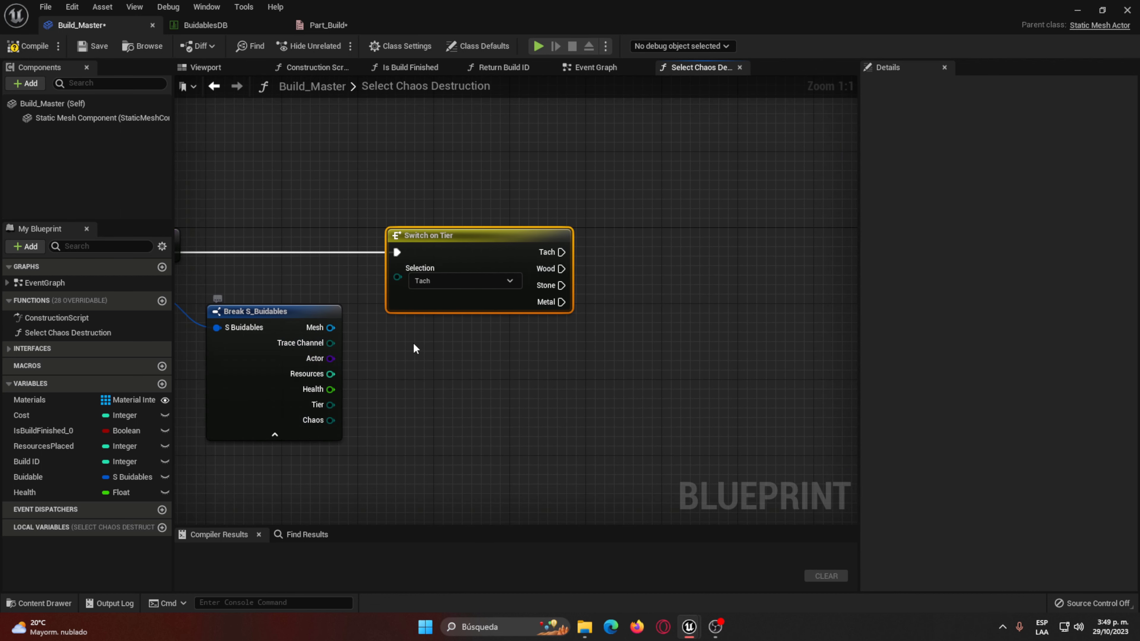
left_click_drag(333, 405, 399, 278)
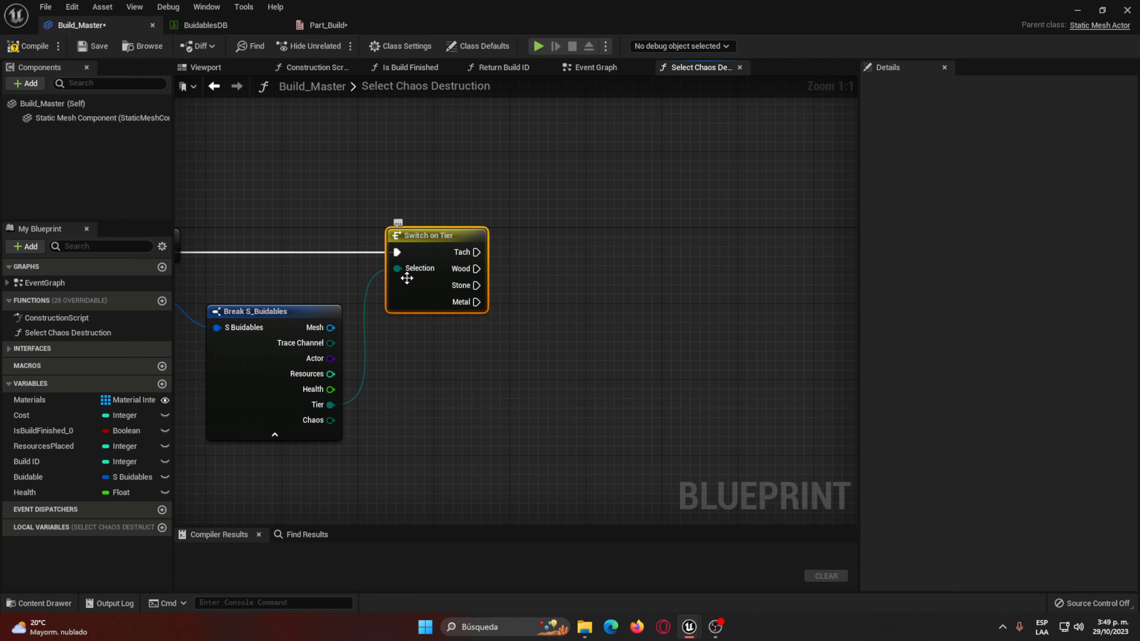
right_click_drag(491, 324, 439, 311)
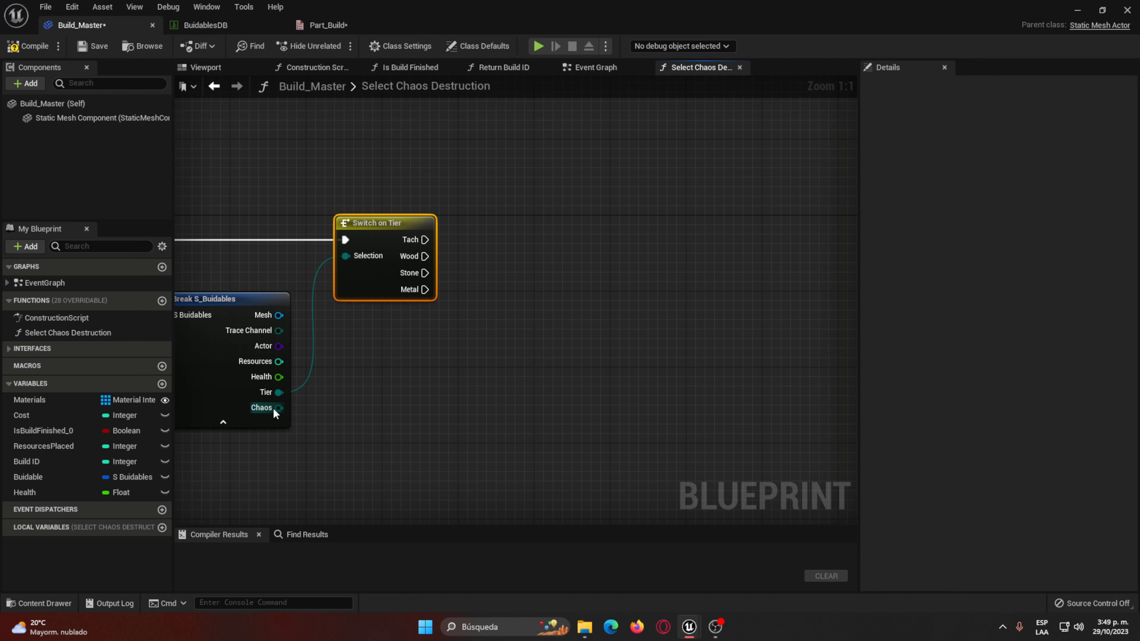
left_click_drag(275, 414, 409, 352)
right_click_drag(457, 258, 441, 255)
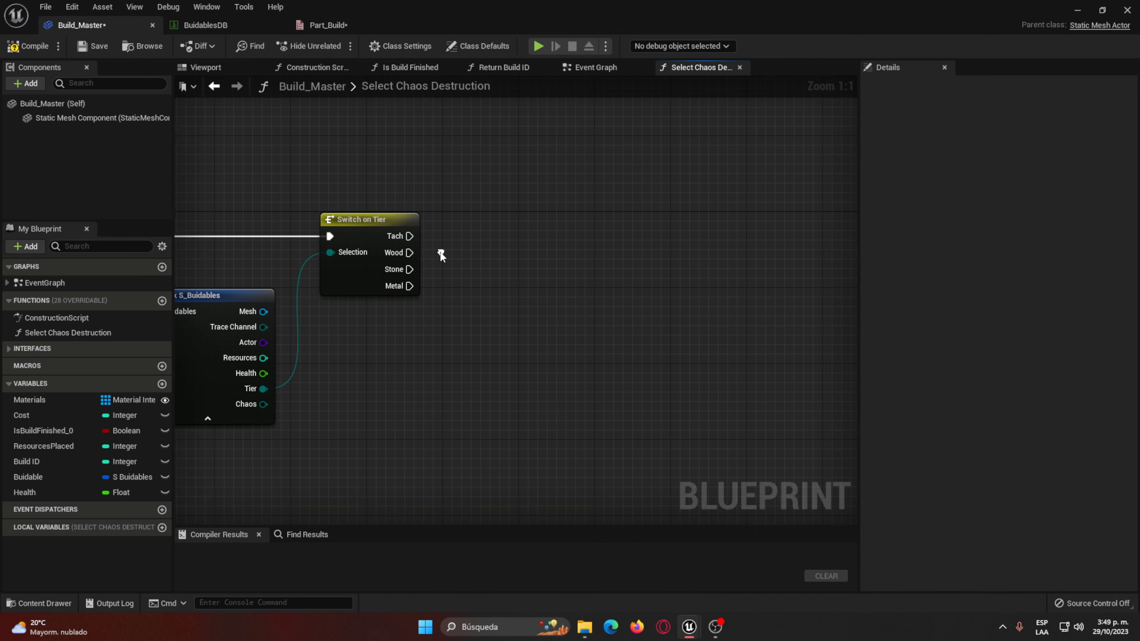
left_click_drag(408, 252, 459, 254)
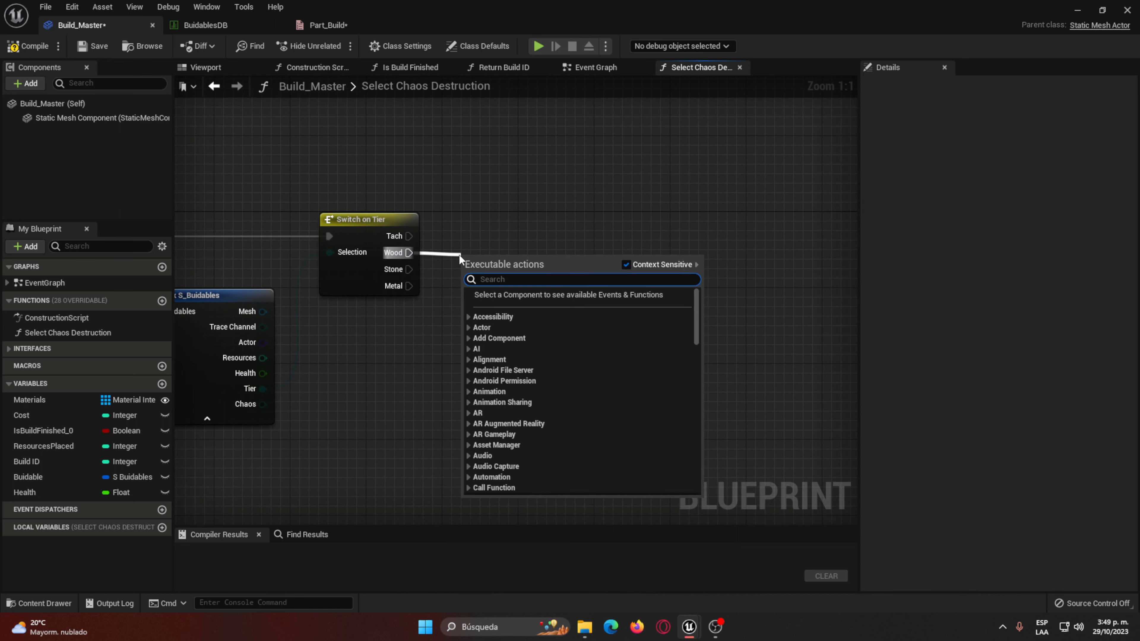
Step: Add a Switch on Part_Build after Wood, with Chaos wired to its Selection
type("part")
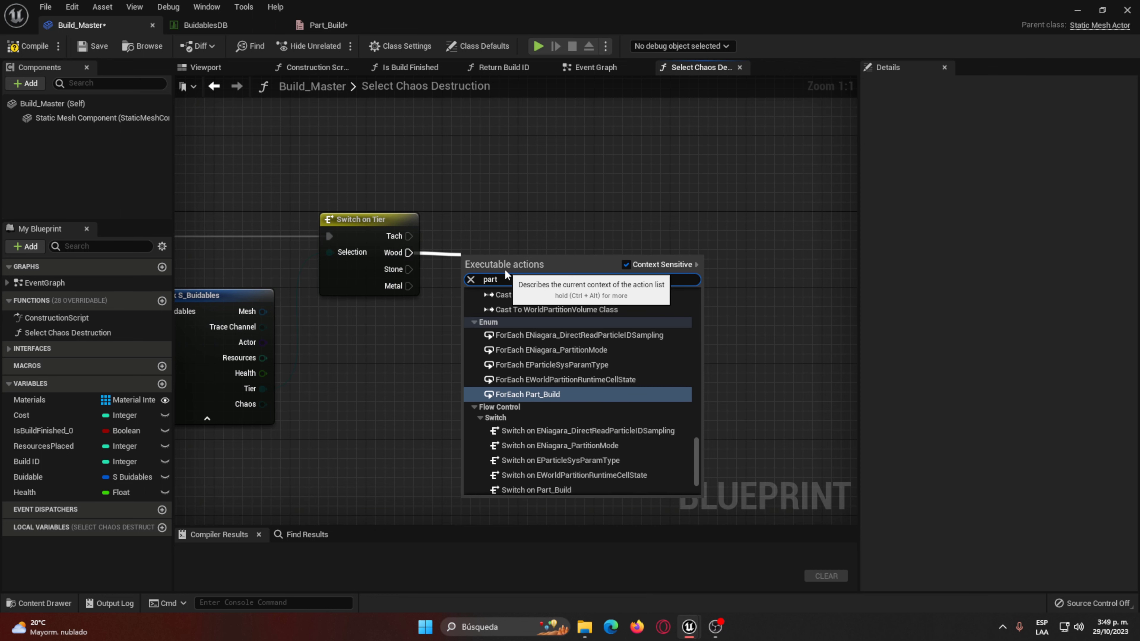
scroll(597, 442, "down", 2)
left_click(589, 452)
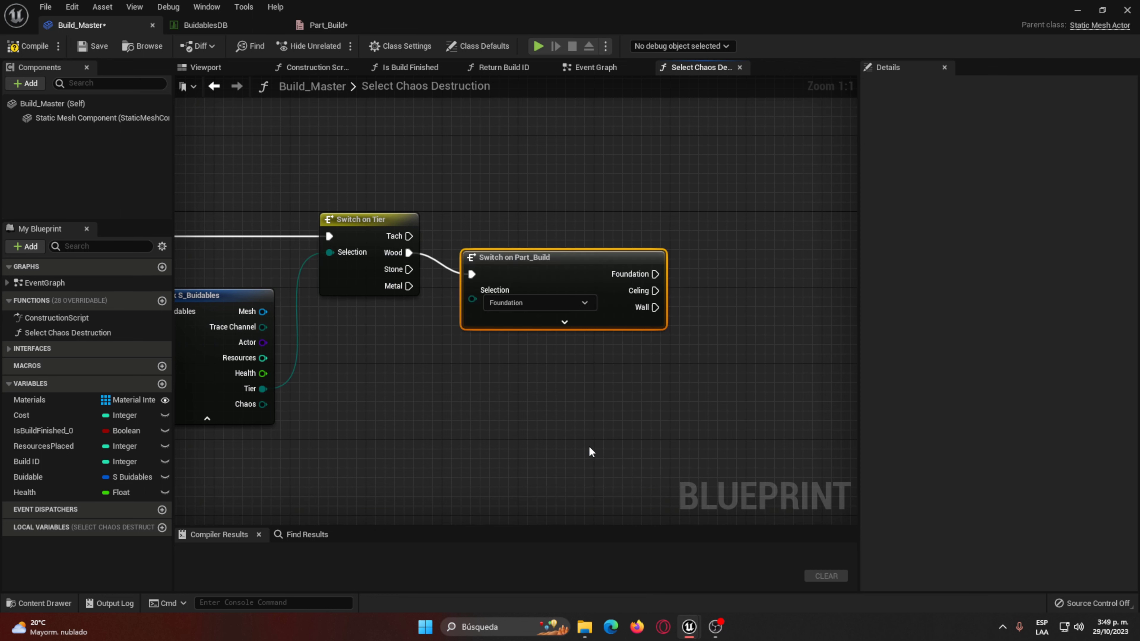
left_click_drag(561, 270, 600, 251)
right_click_drag(511, 281, 554, 254)
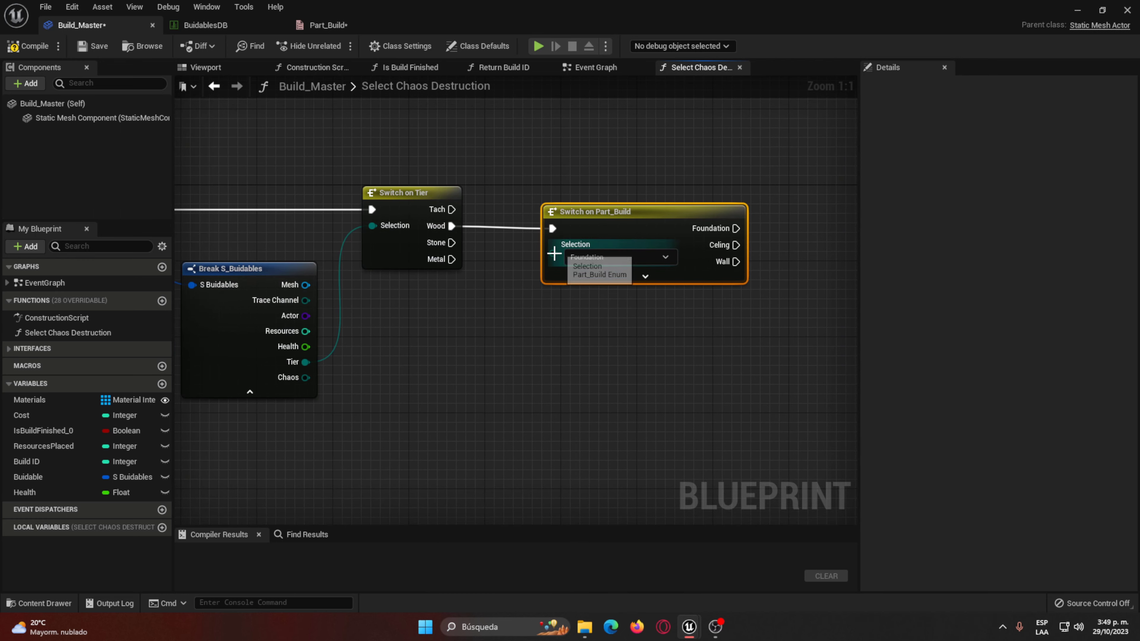
left_click_drag(305, 377, 623, 255)
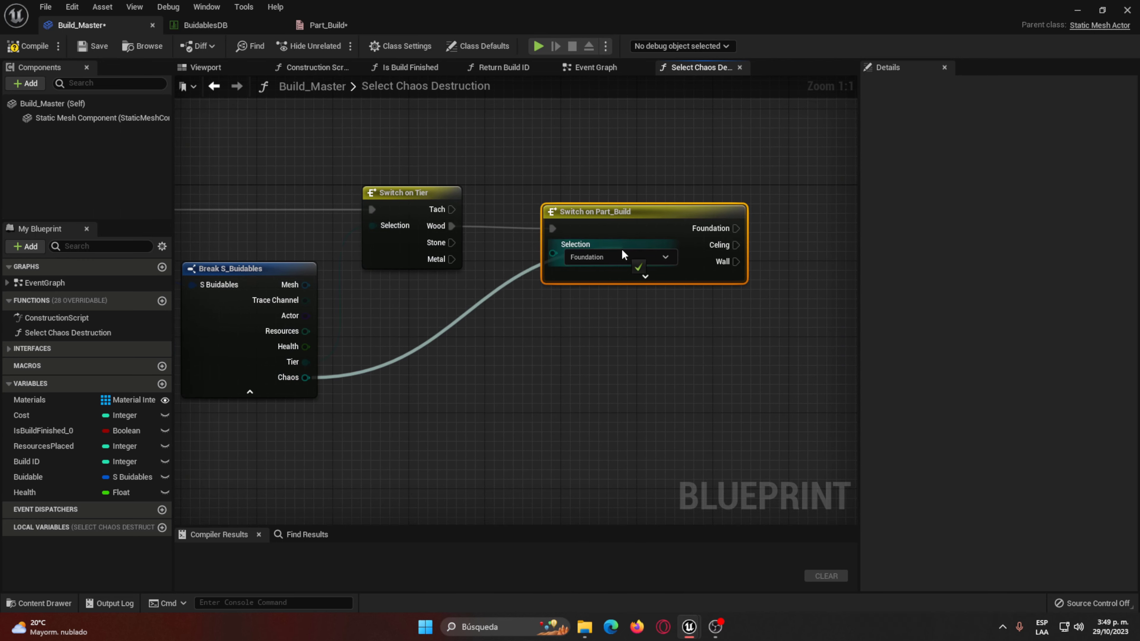
right_click_drag(618, 288, 520, 288)
left_click(556, 276)
right_click_drag(641, 244, 431, 238)
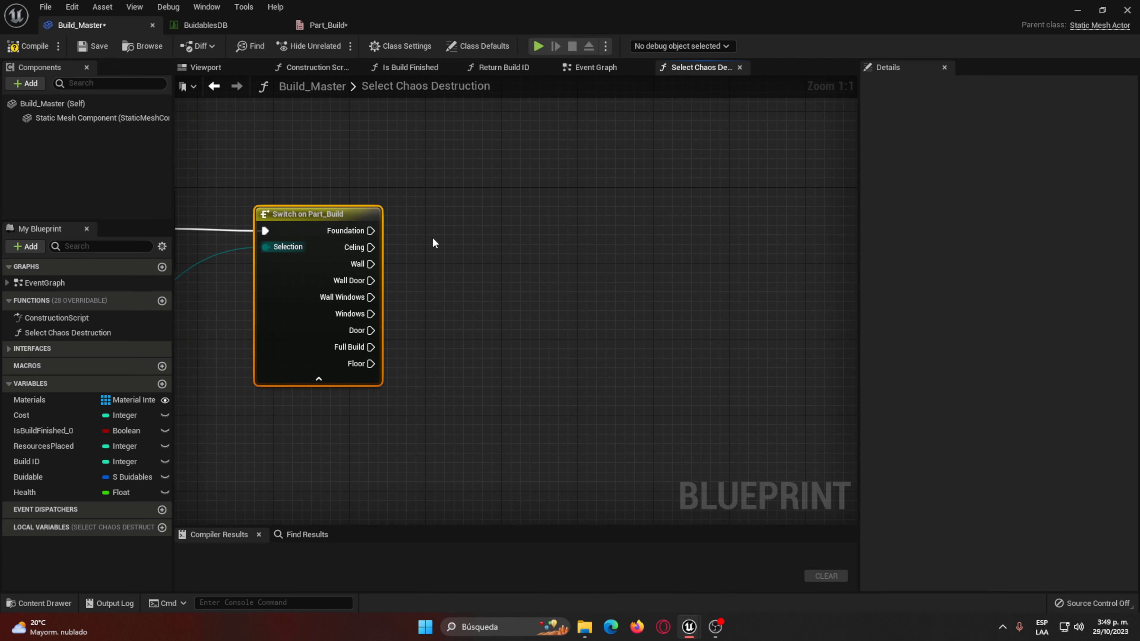
Step: From Foundation, add a Geometry Collection component using foundation_GeometryCollection, then compile
left_click_drag(371, 230, 477, 228)
type("add g")
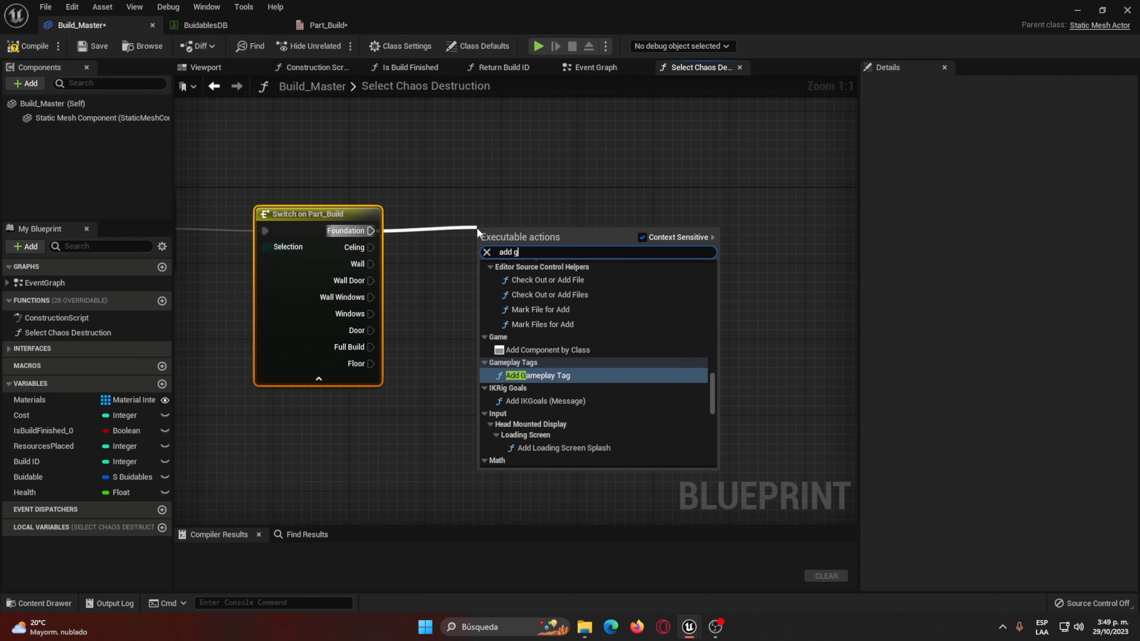
type("eomet")
key("Return")
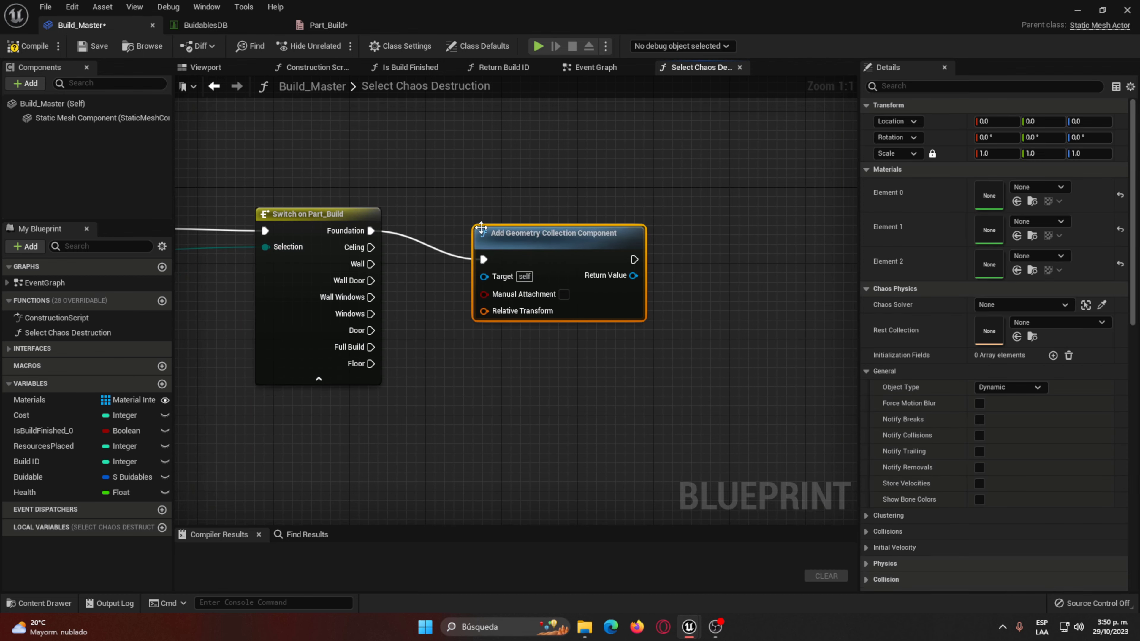
left_click_drag(482, 227, 605, 208)
mouse_move(658, 363)
right_mouse_down()
mouse_move(526, 355)
mouse_move(614, 200)
right_mouse_up()
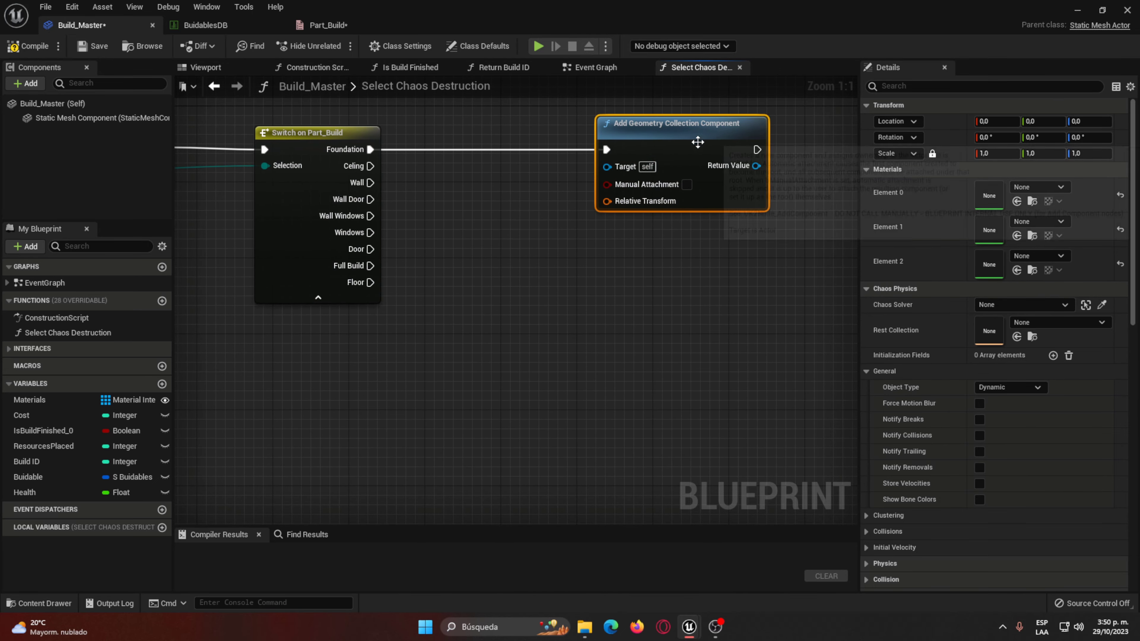
left_click(1063, 324)
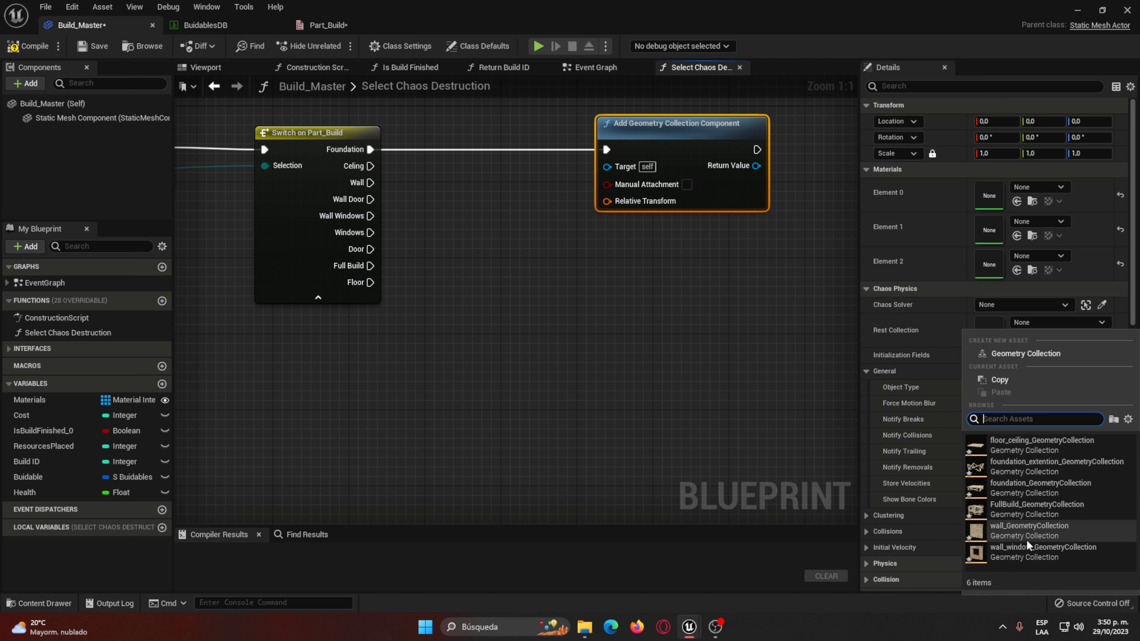
left_click(1048, 514)
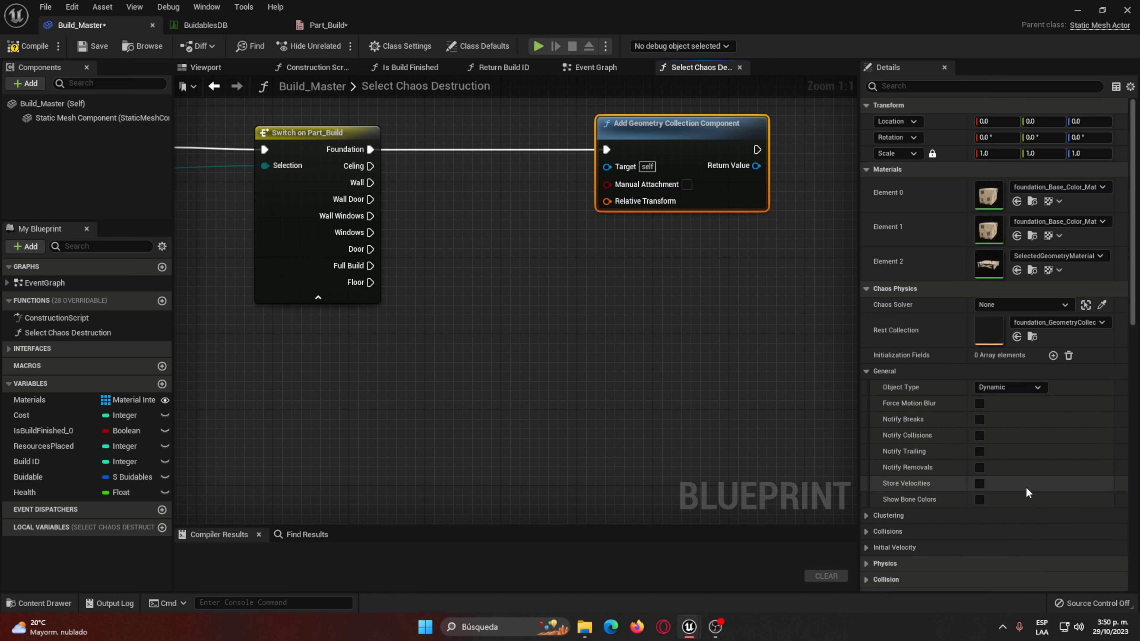
left_click(30, 46)
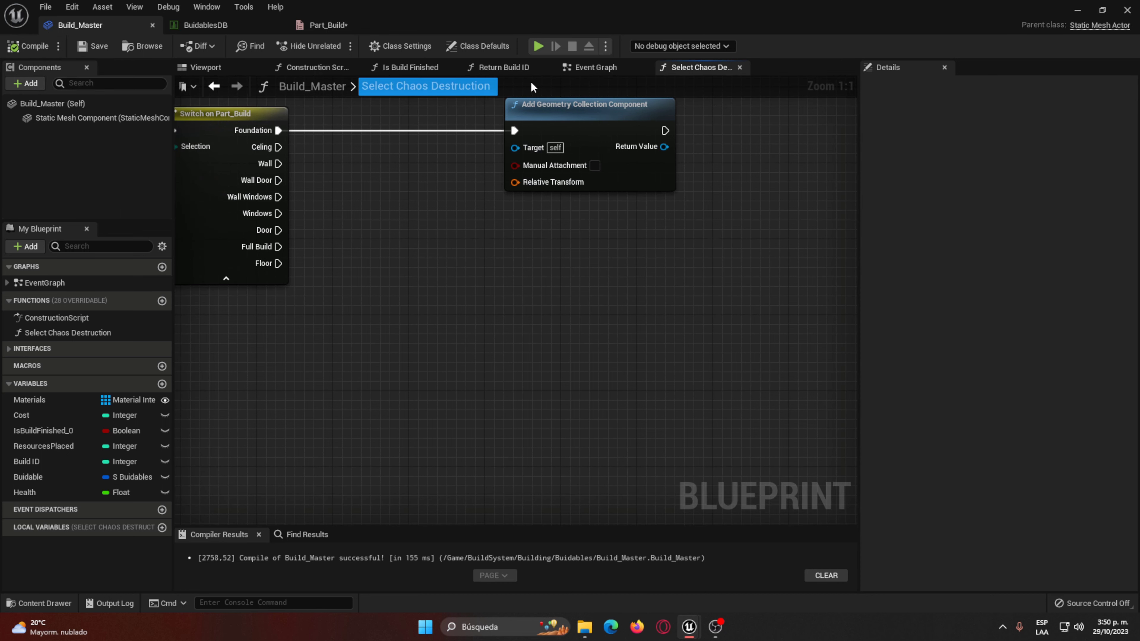
Step: Add an Add Geometry Collection Component node after Set Collision Enabled, then delete it
left_click(614, 68)
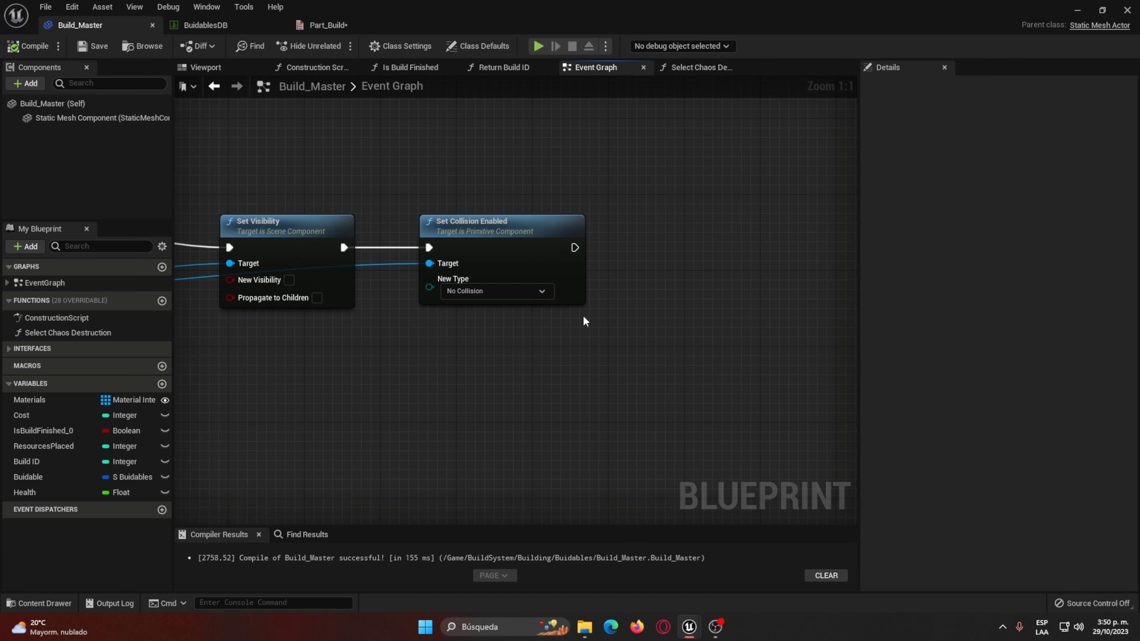
right_click_drag(584, 319, 502, 268)
left_click_drag(458, 269, 532, 272)
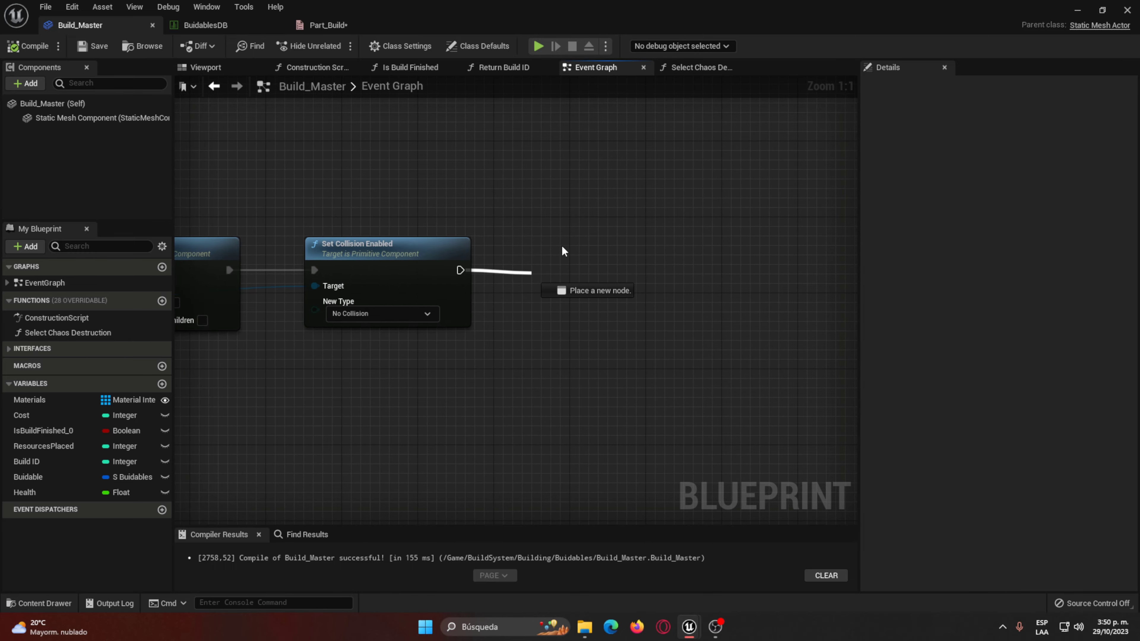
type("selec")
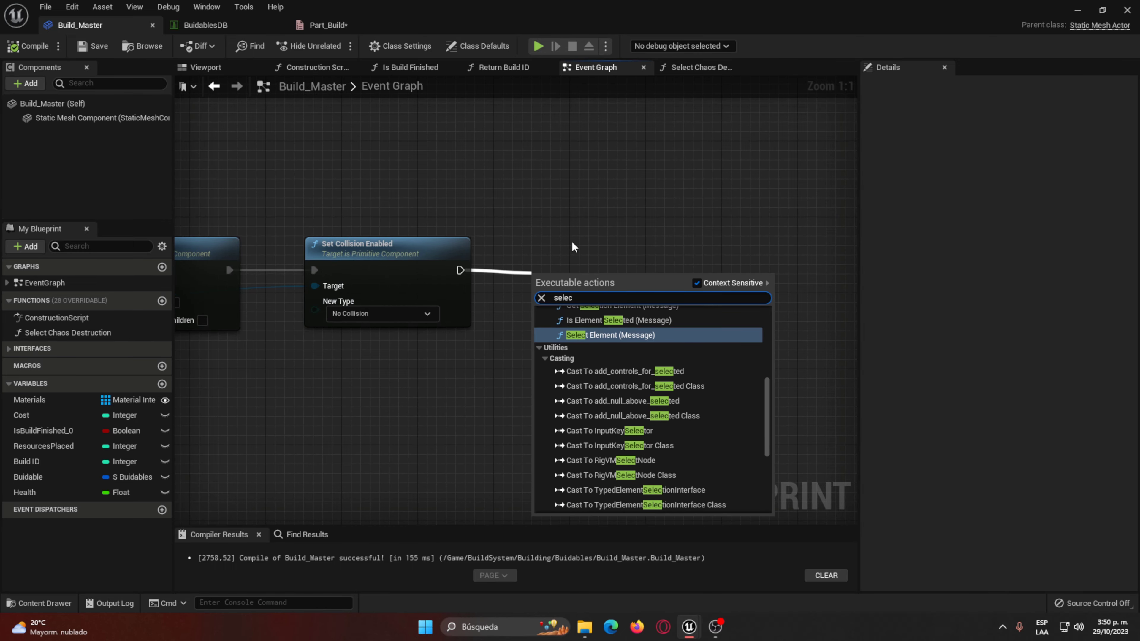
type(" ge")
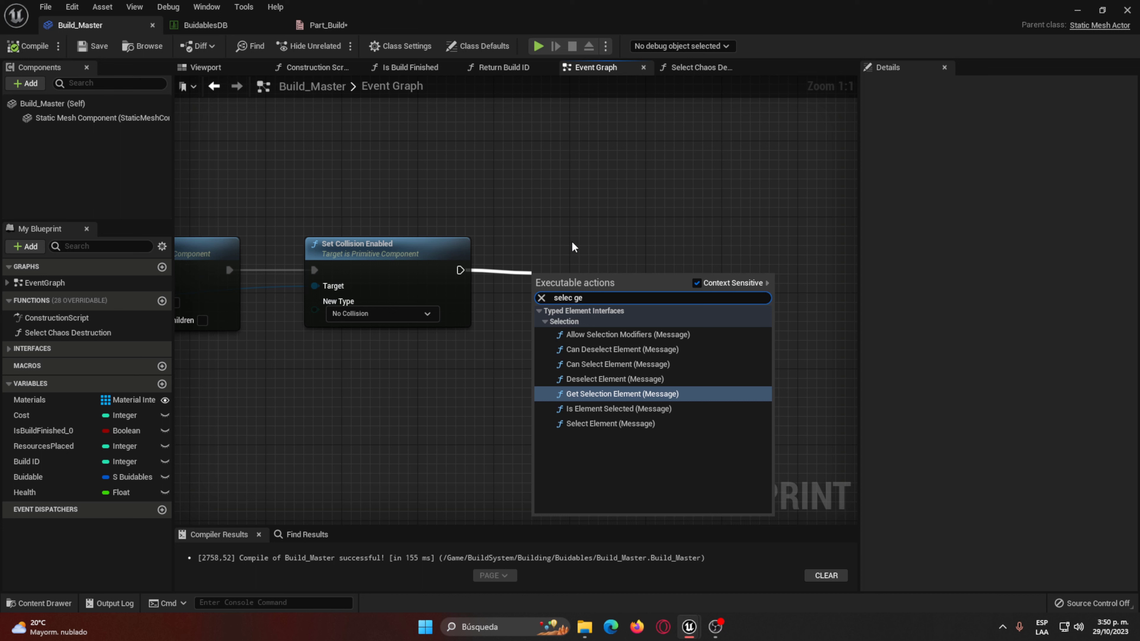
key("BackSpace")
key("BackSpace")
key("BackSpace")
key("BackSpace")
key("BackSpace")
key("BackSpace")
type("g")
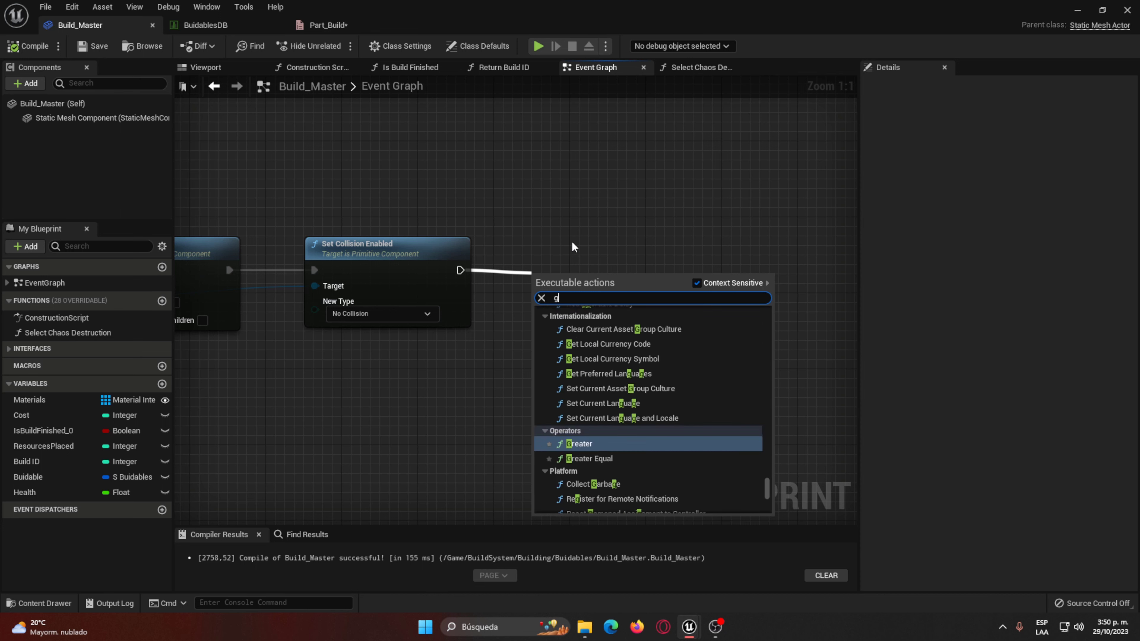
type("eometry")
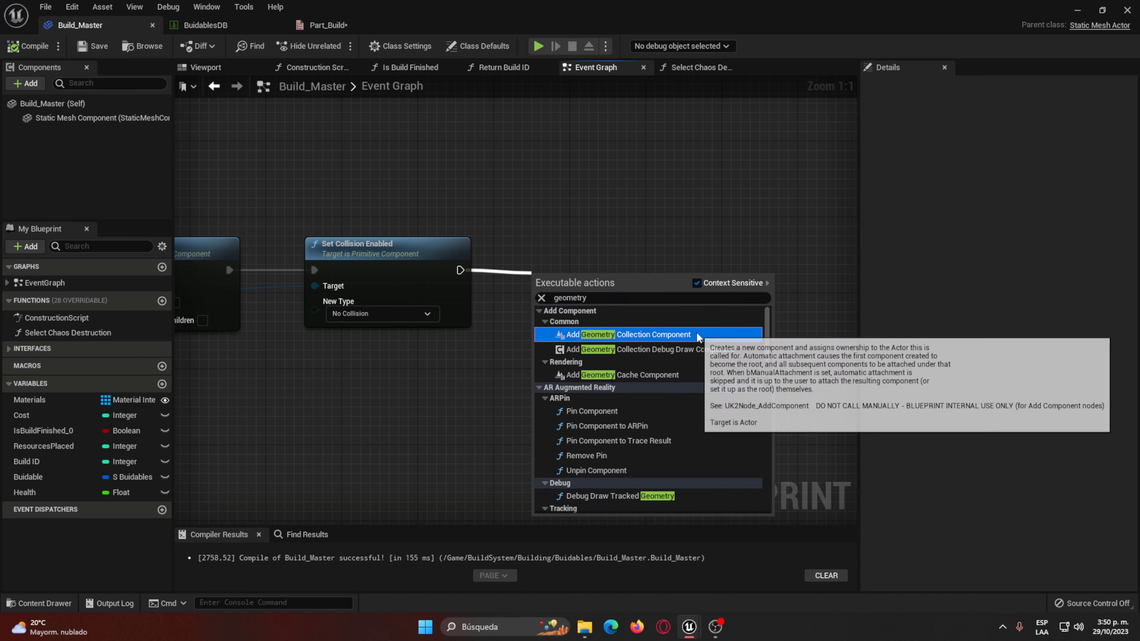
left_click(629, 335)
left_click_drag(652, 318, 687, 283)
right_click_drag(688, 282, 583, 276)
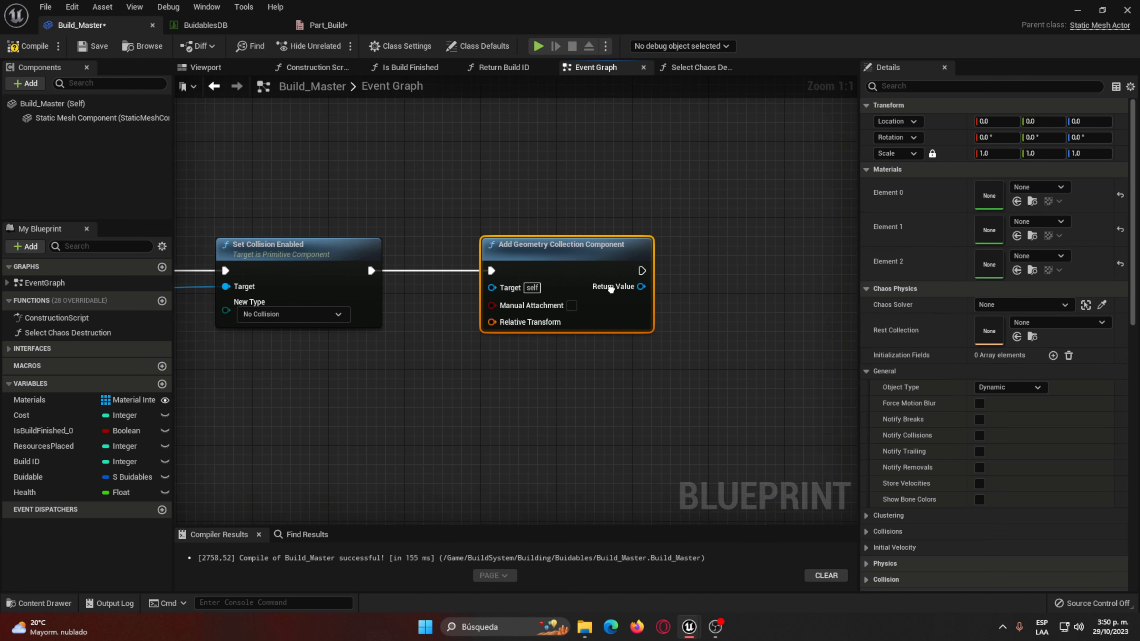
key("Delete")
Step: Add a Select Chaos Destruction call from Set Collision Enabled's exec output and align it
left_click_drag(353, 265, 409, 263)
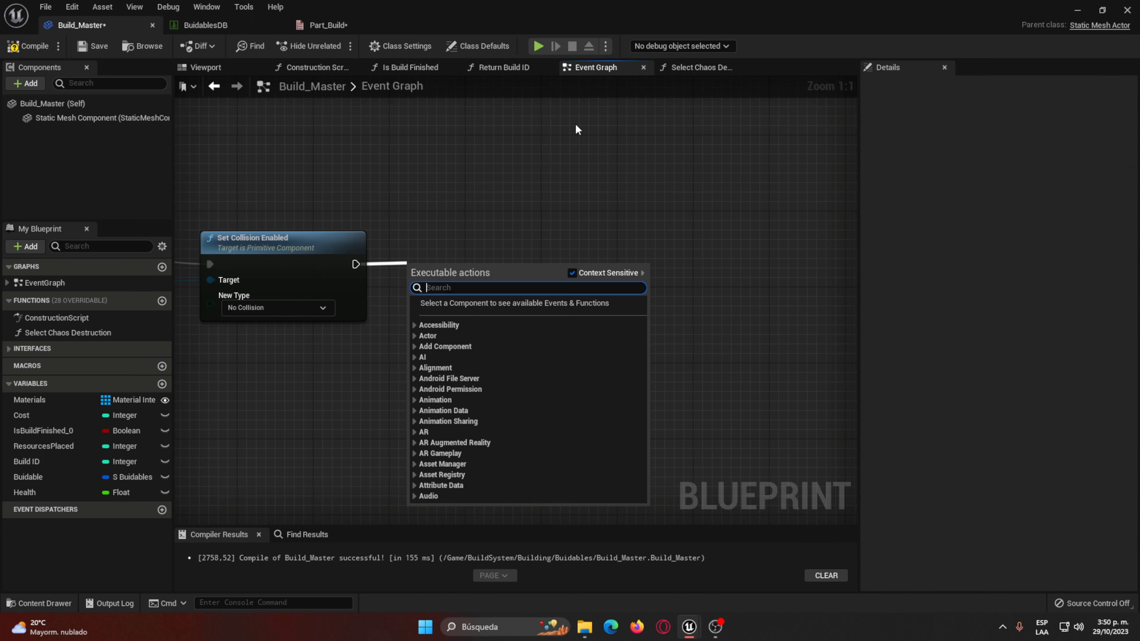
type("geo")
key("Escape")
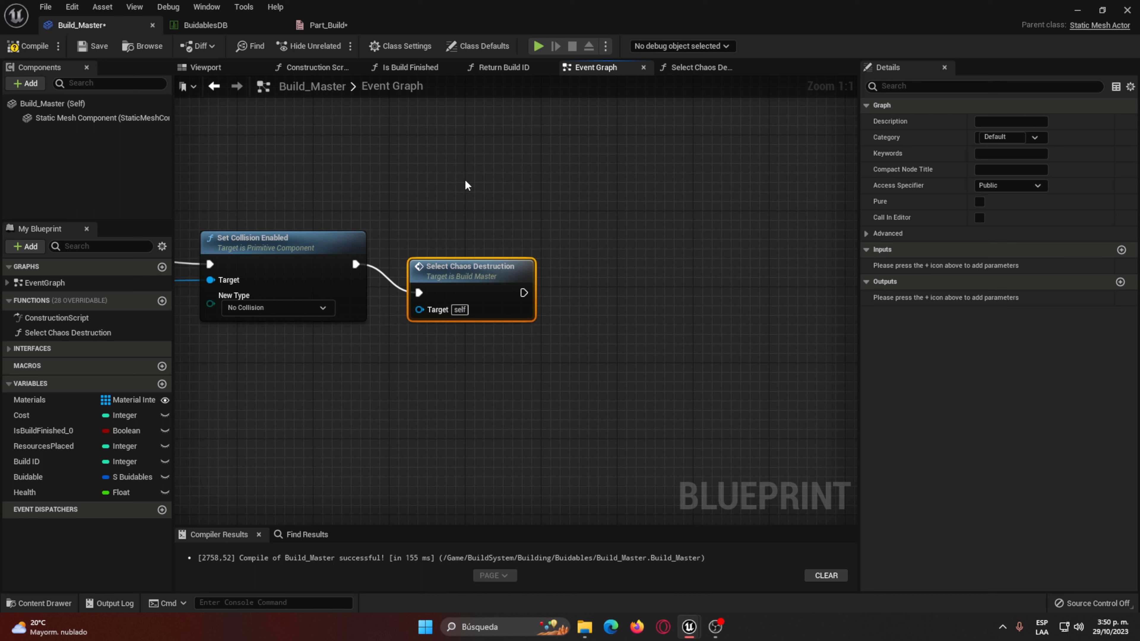
left_click_drag(449, 297, 471, 276)
right_click_drag(463, 376, 528, 358)
left_click(527, 358)
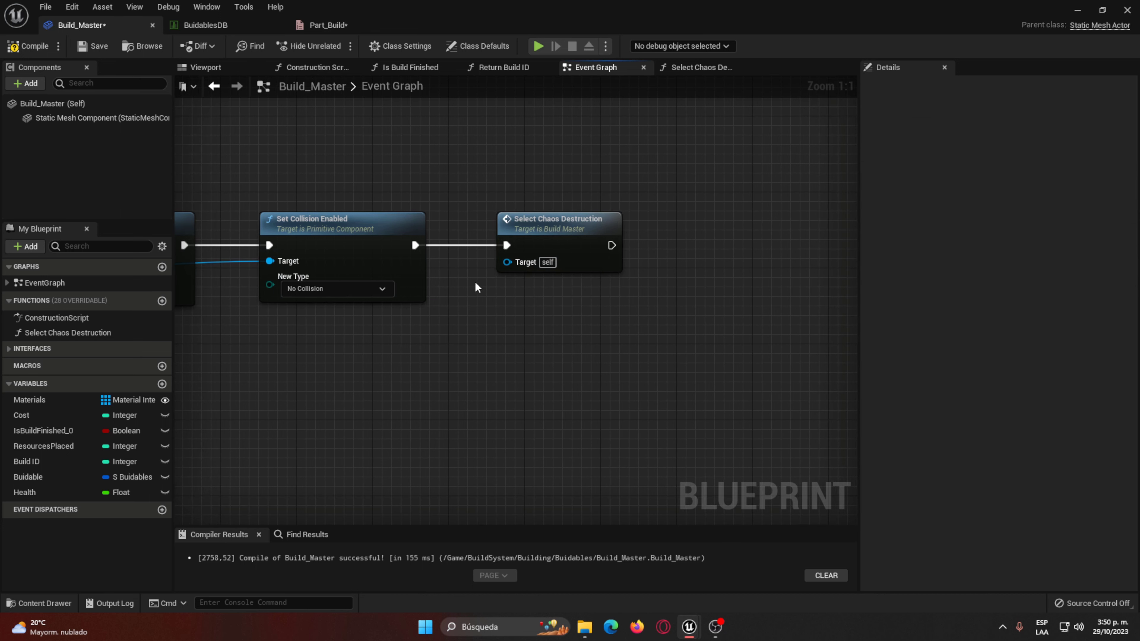
Step: Compile Build_Master and inspect the Select Chaos Destruction function's Switch on Part_Build
left_click(14, 48)
double_click(571, 216)
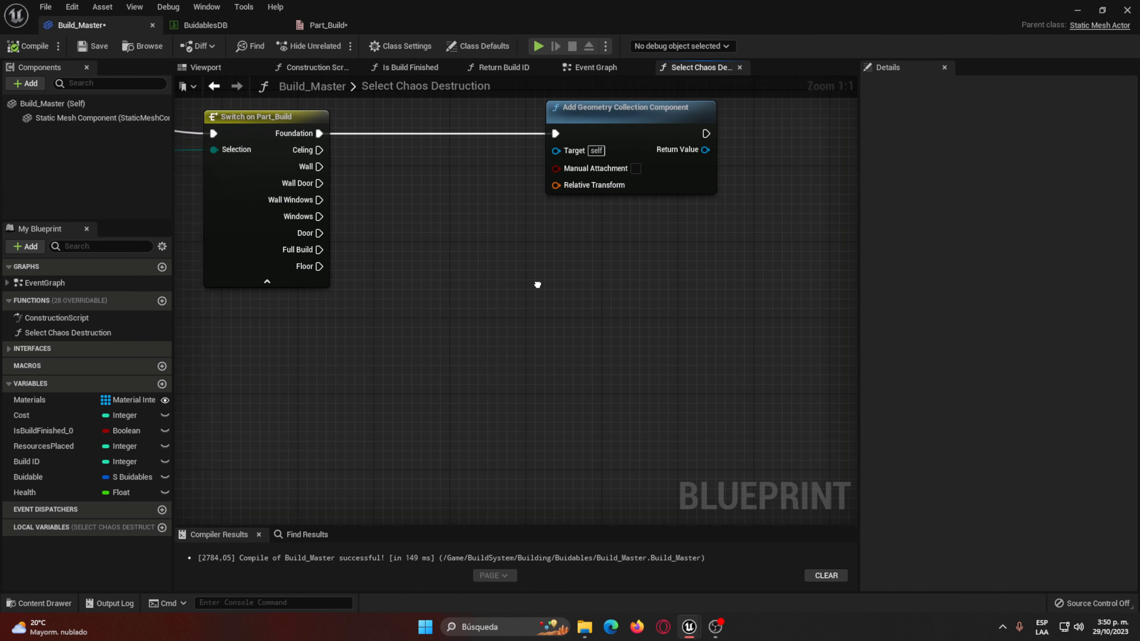
right_click_drag(537, 286, 531, 290)
Step: Minimize the Blueprint editor and run a brief play test of the level
left_click(584, 68)
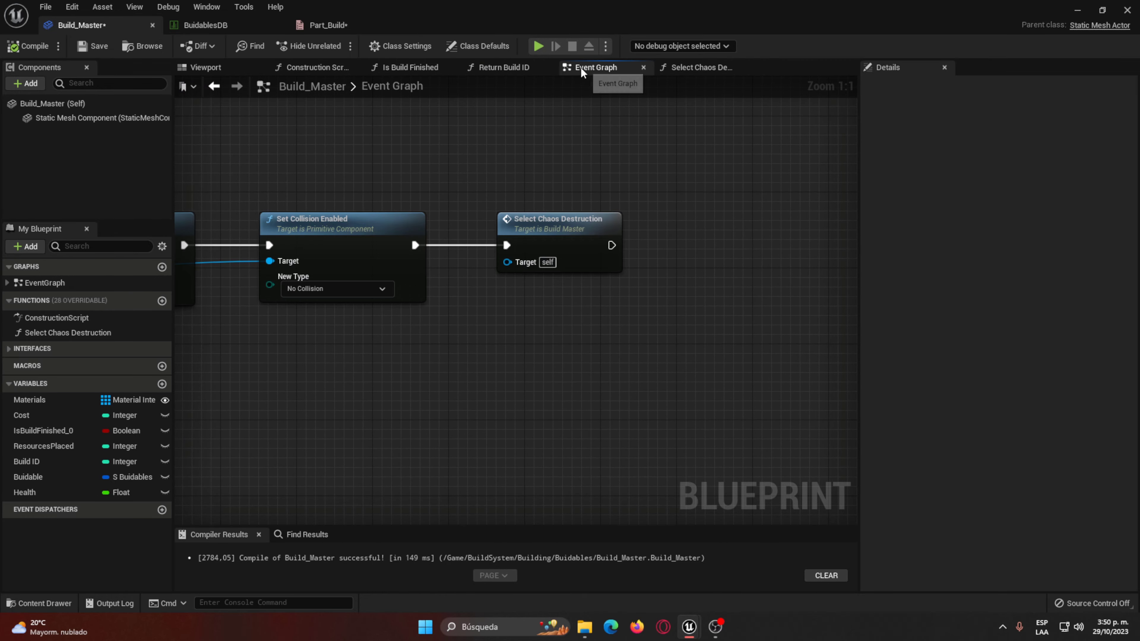
left_click(1077, 10)
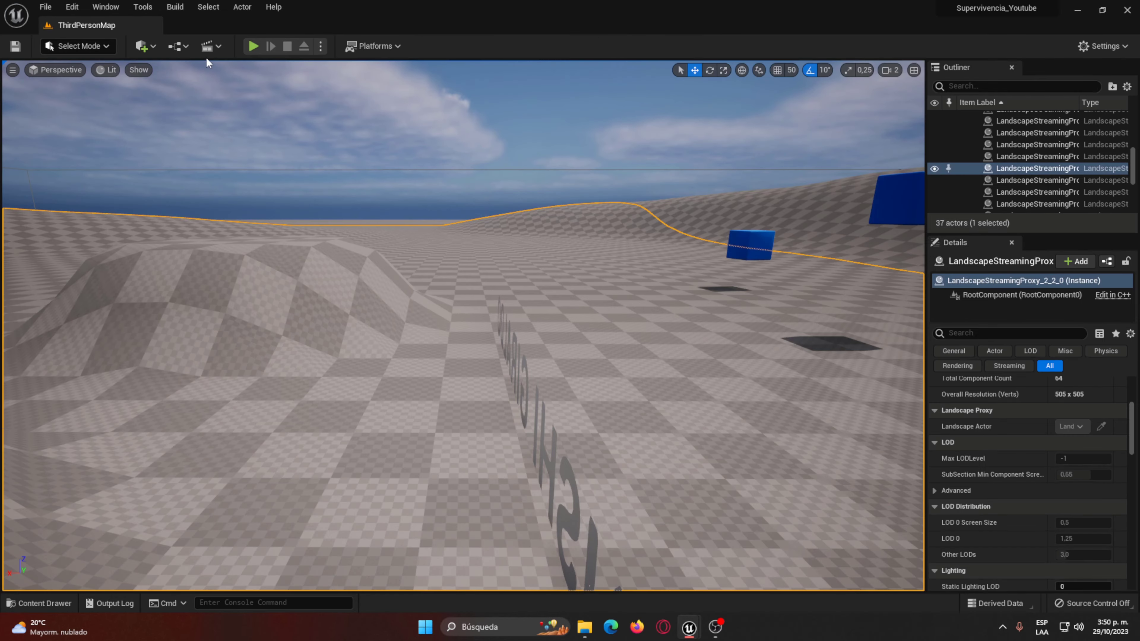
left_click(254, 46)
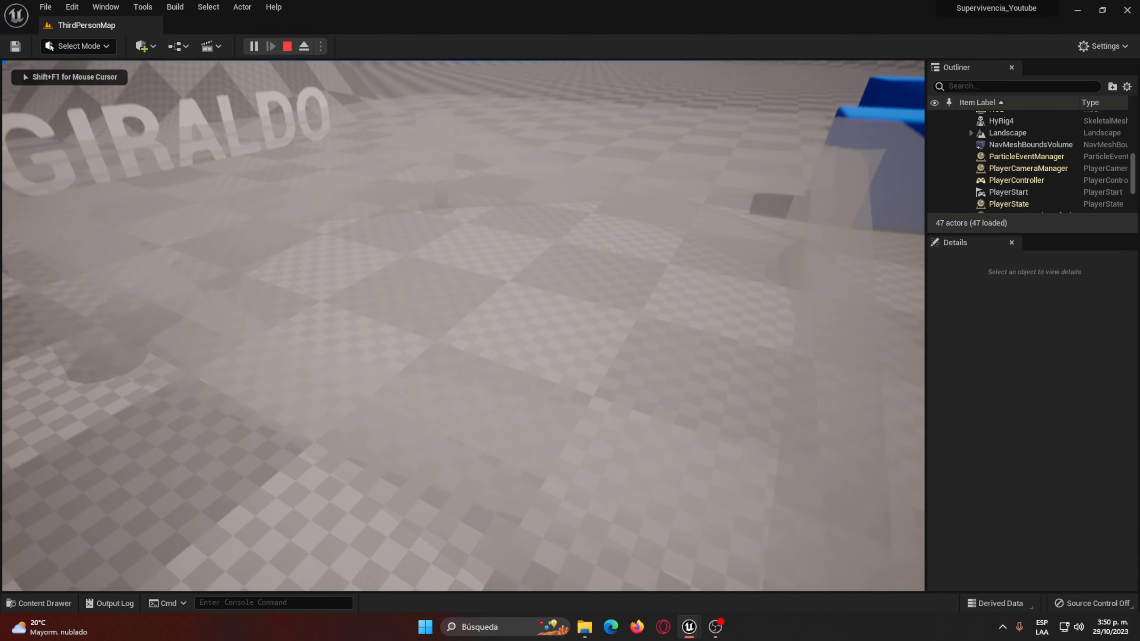
key("Escape")
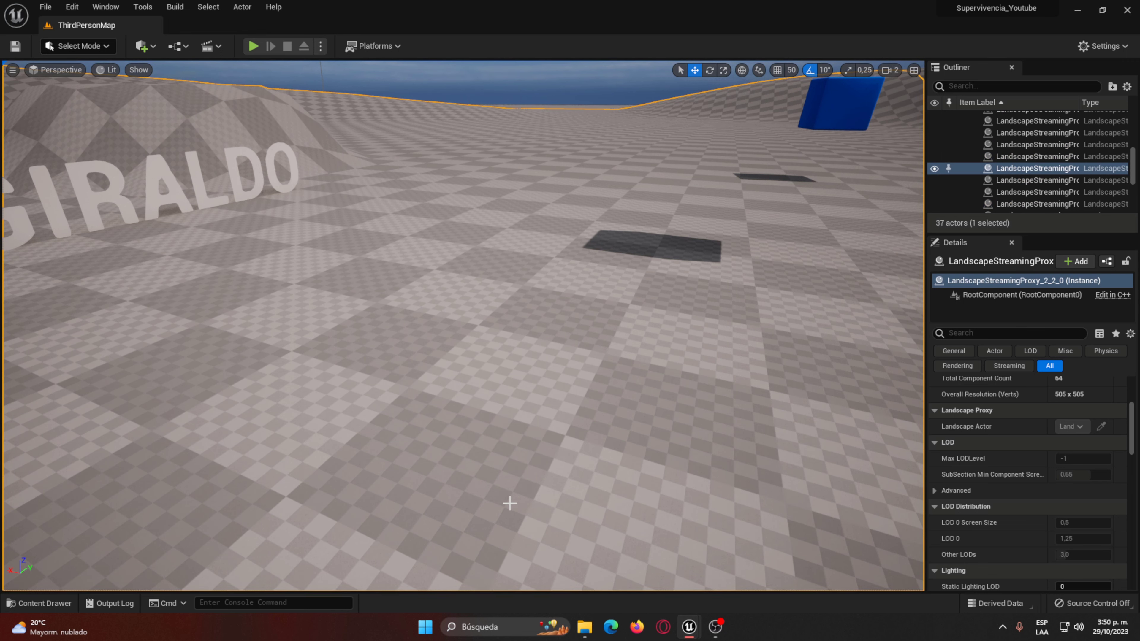
Step: Browse the Content Drawer from BuildSystem up to Content and into ThirdPerson
key("ctrl+space")
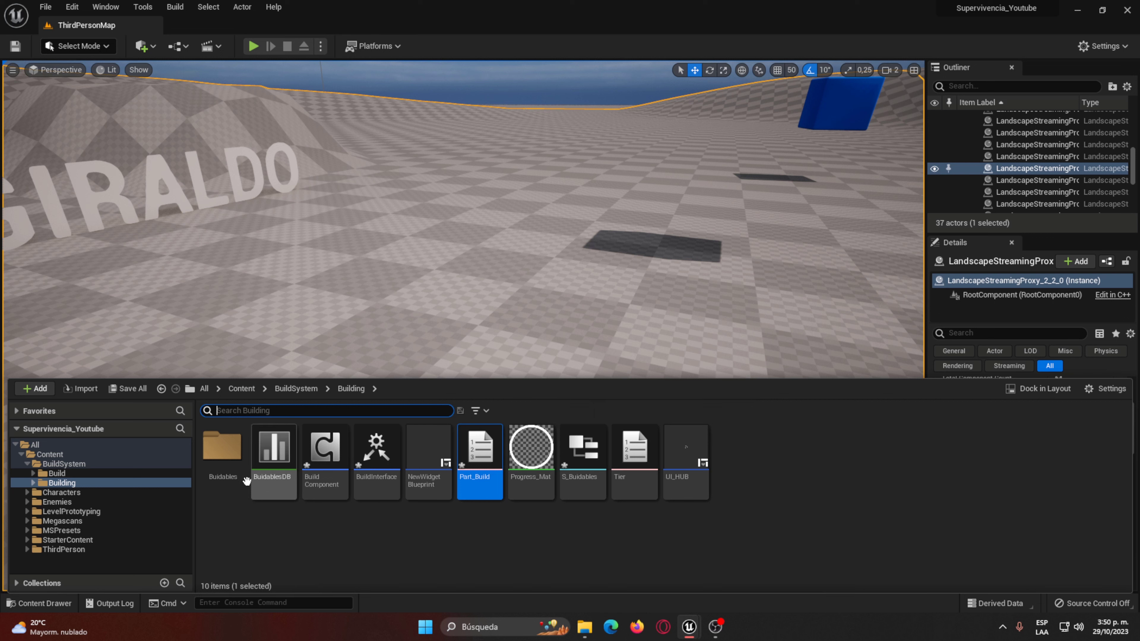
left_click(294, 389)
left_click(239, 389)
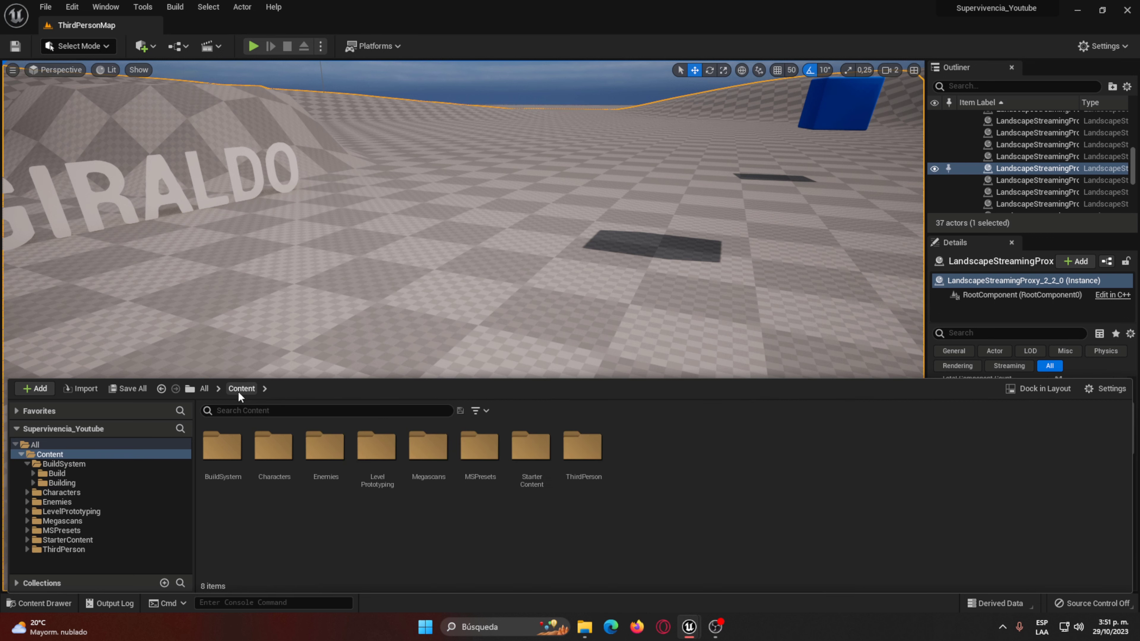
double_click(535, 478)
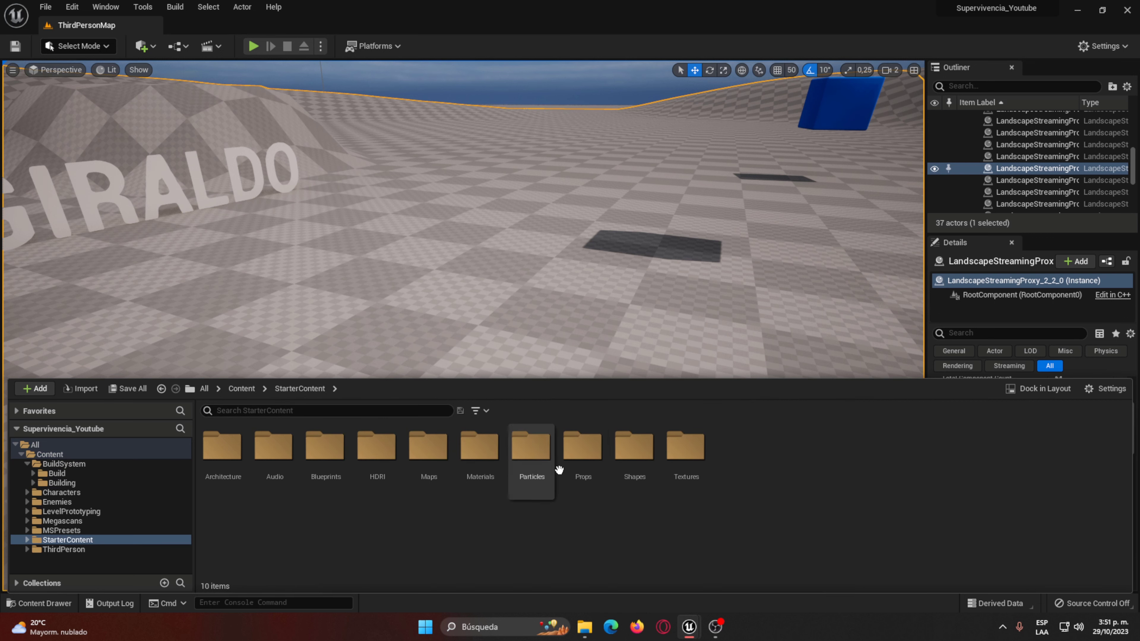
left_click(248, 389)
double_click(582, 447)
Step: Open BP_ThirdPersonCharacter and add a Keyboard 2 key event
double_click(221, 447)
left_click(241, 454)
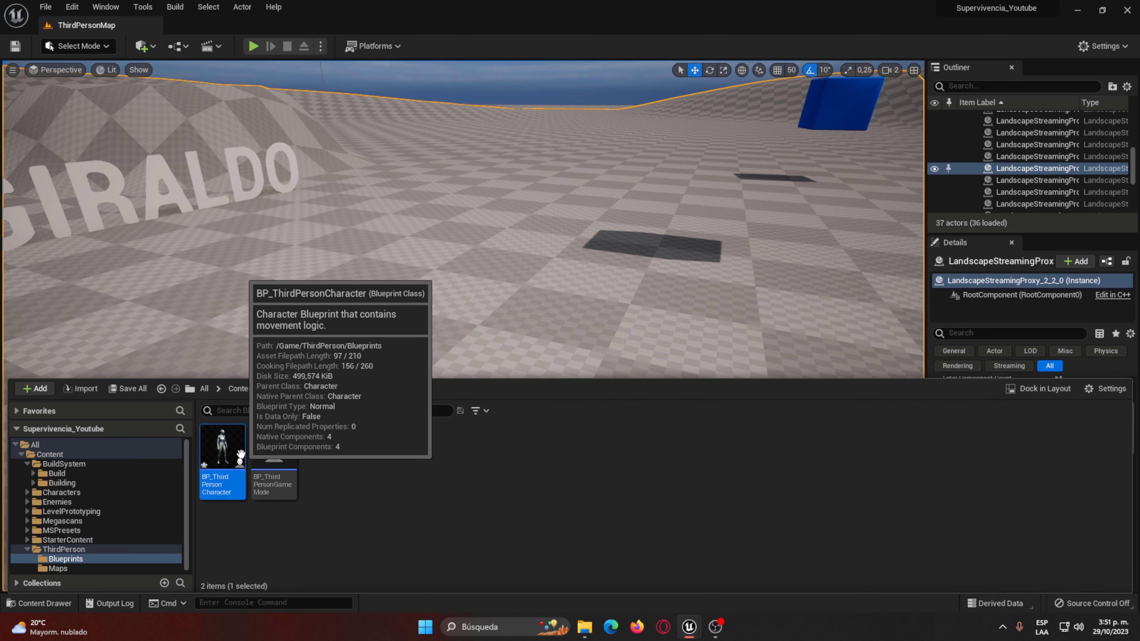
double_click(241, 455)
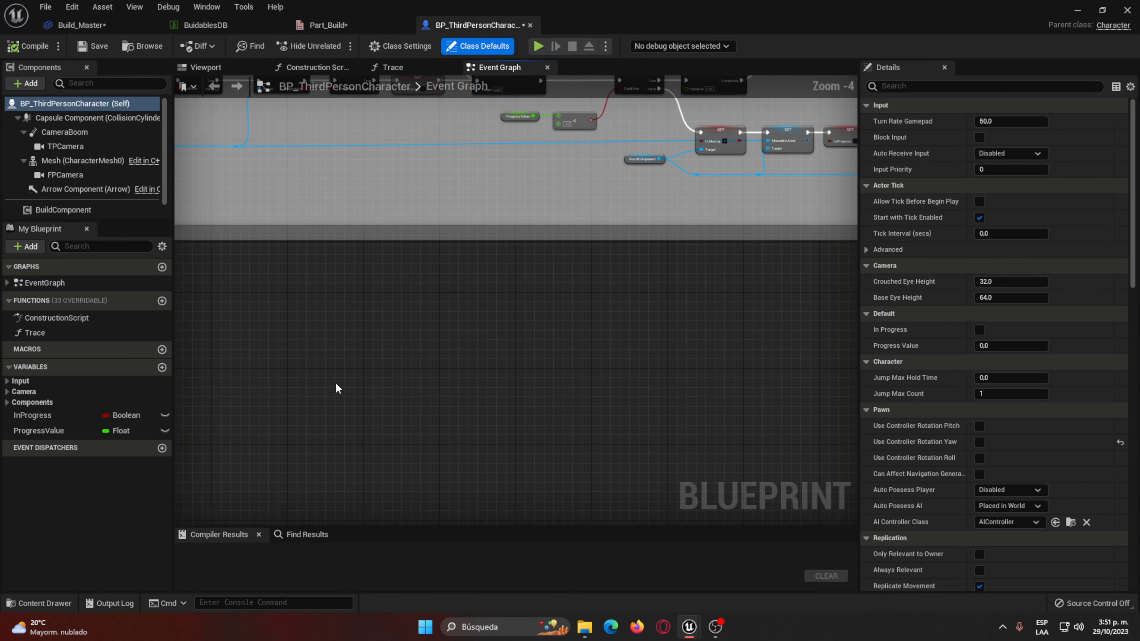
scroll(350, 360, "up", 2)
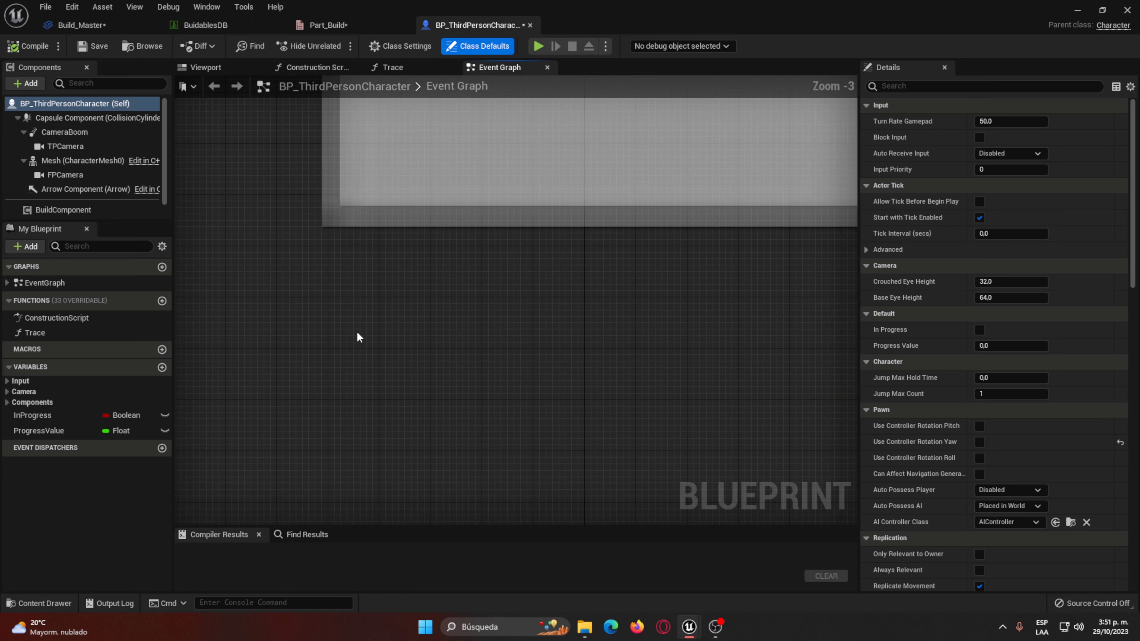
right_click(351, 338)
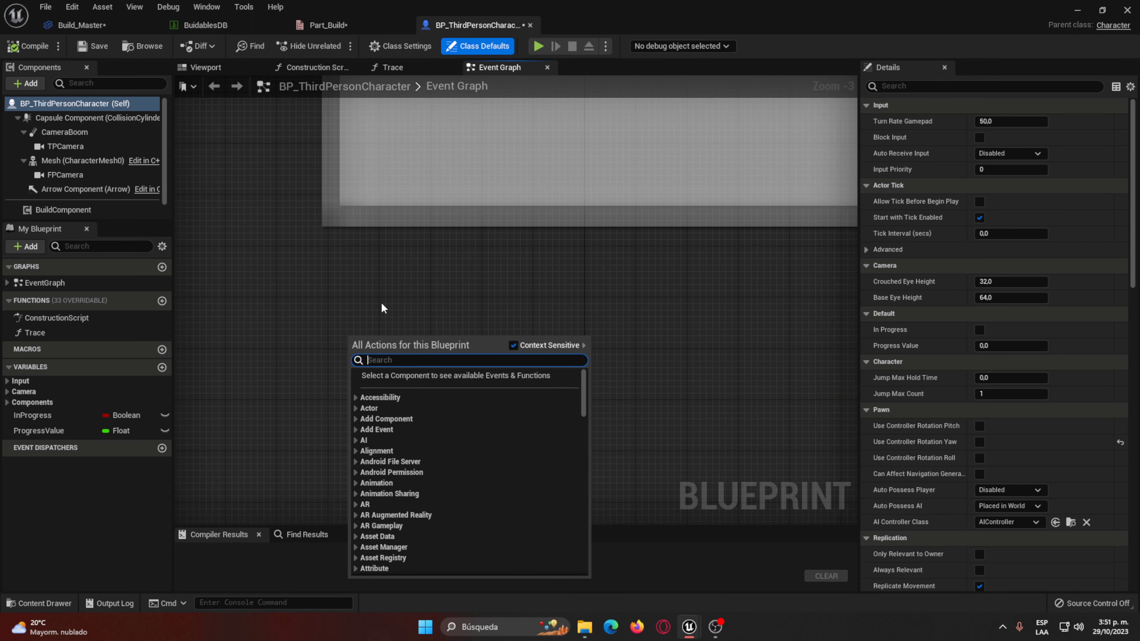
type("key")
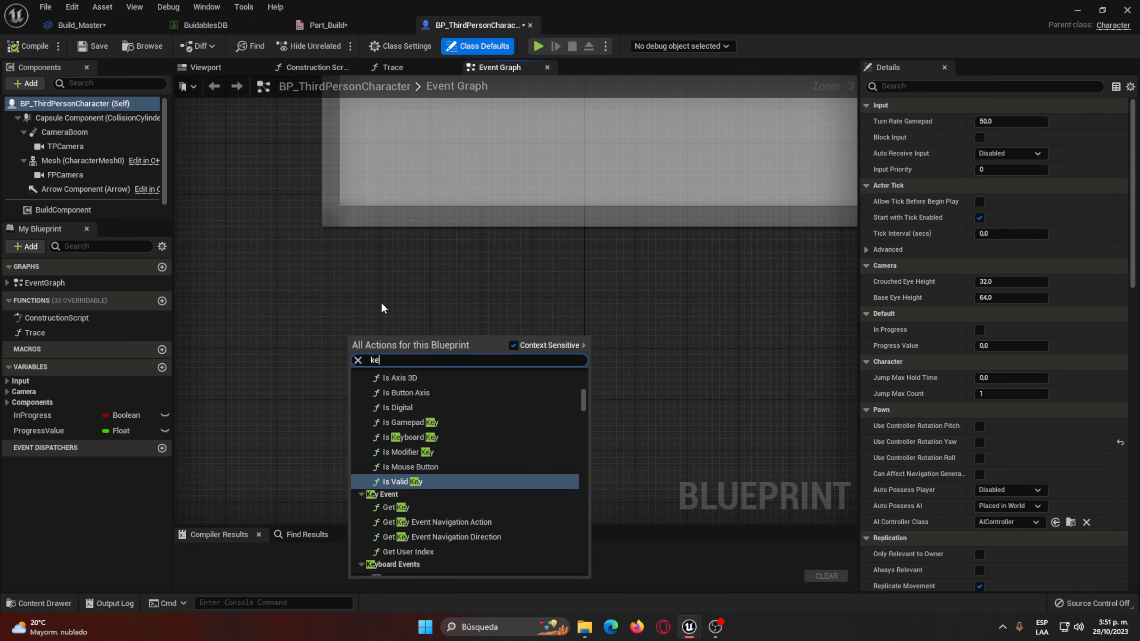
type("boar 2")
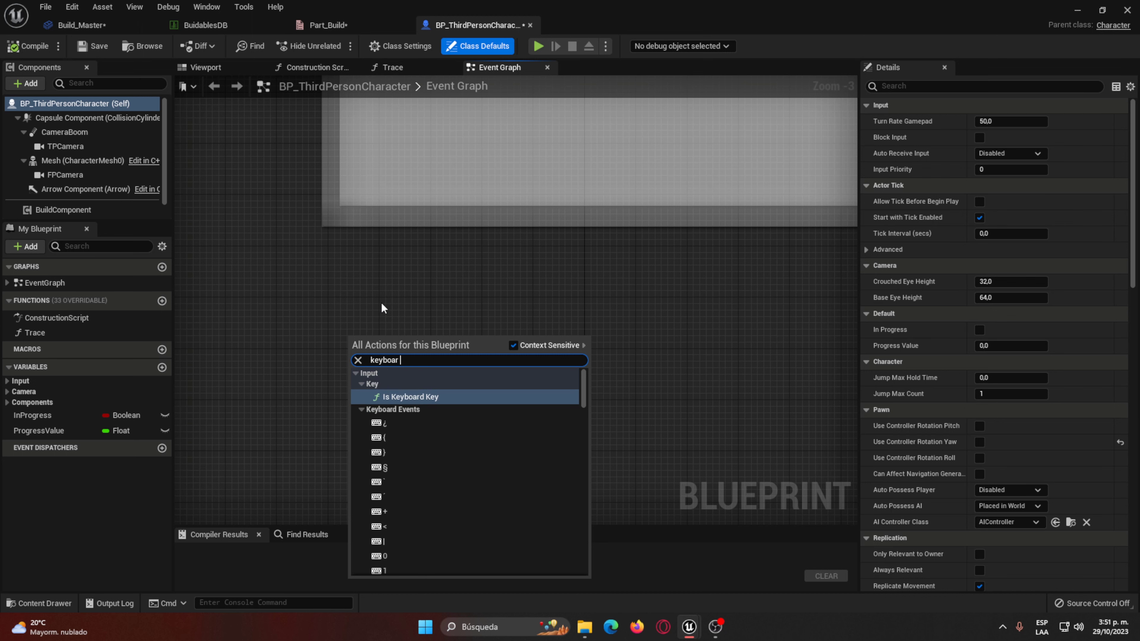
key("Return")
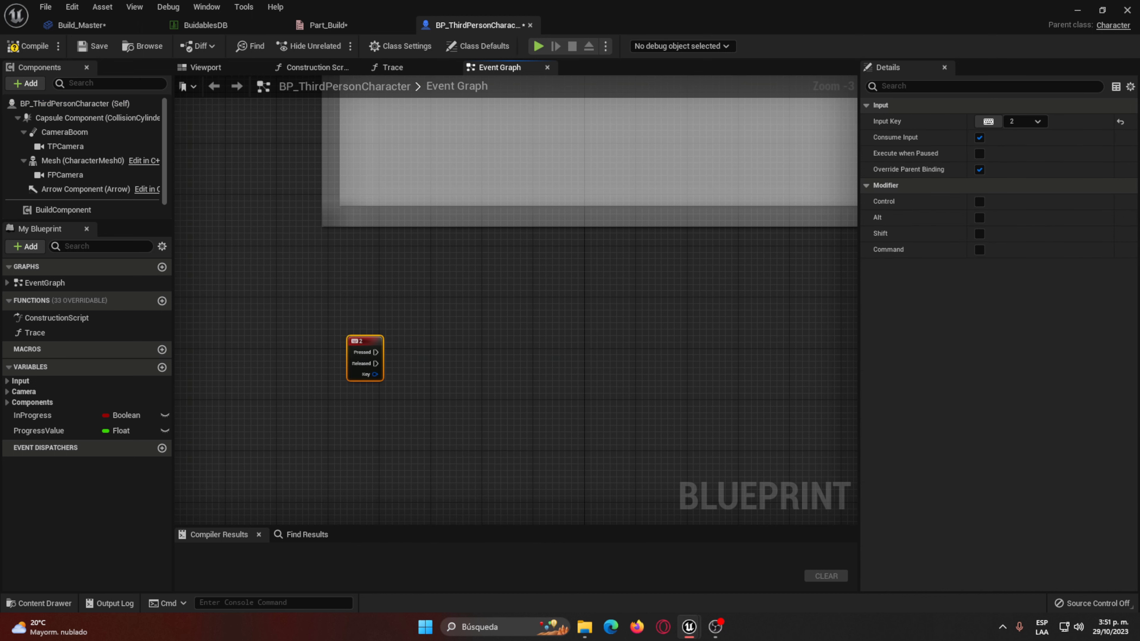
left_click(470, 357)
Step: Chain a Trace call and a Deal Damage message after the 2 key's Pressed output
scroll(471, 356, "up", 2)
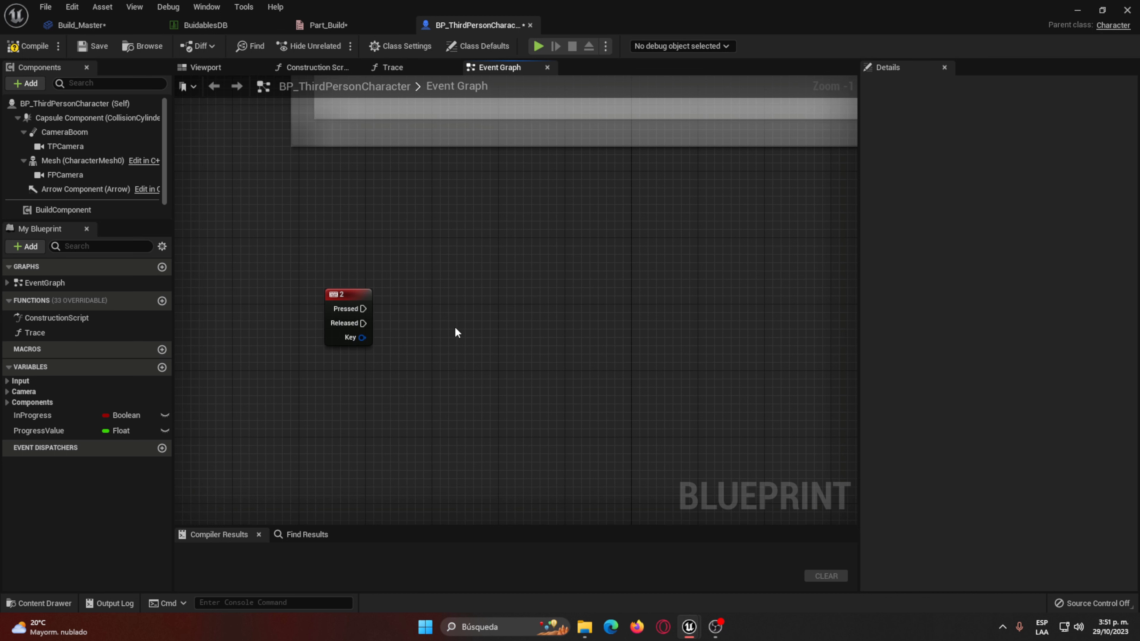
scroll(401, 325, "up", 1)
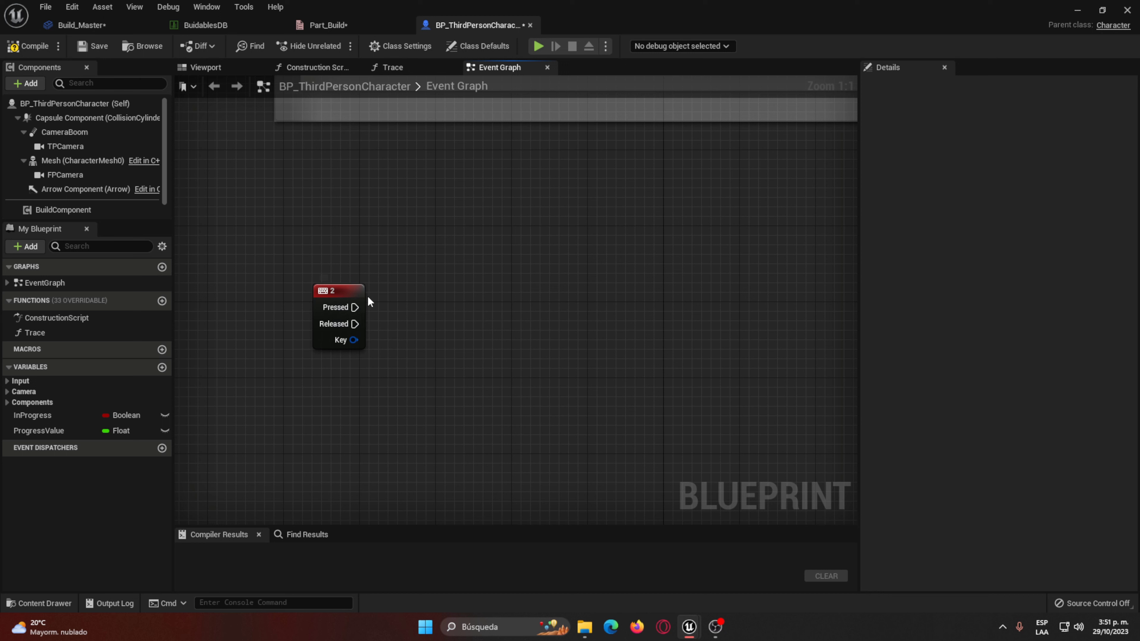
left_click_drag(354, 307, 458, 307)
type("deal")
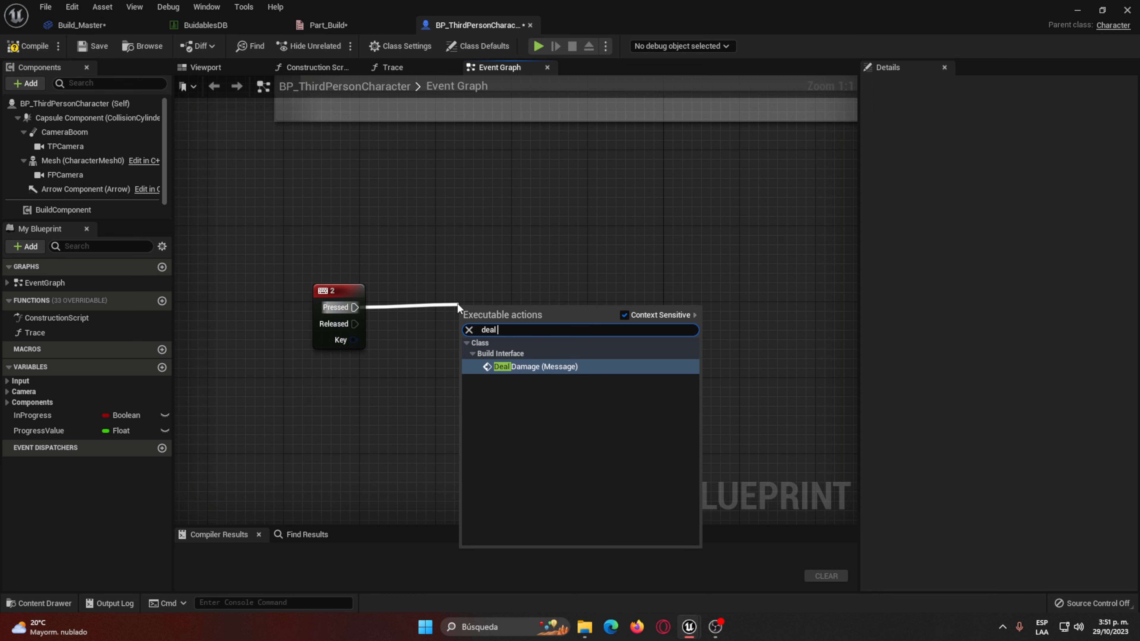
type(" da")
key("Return")
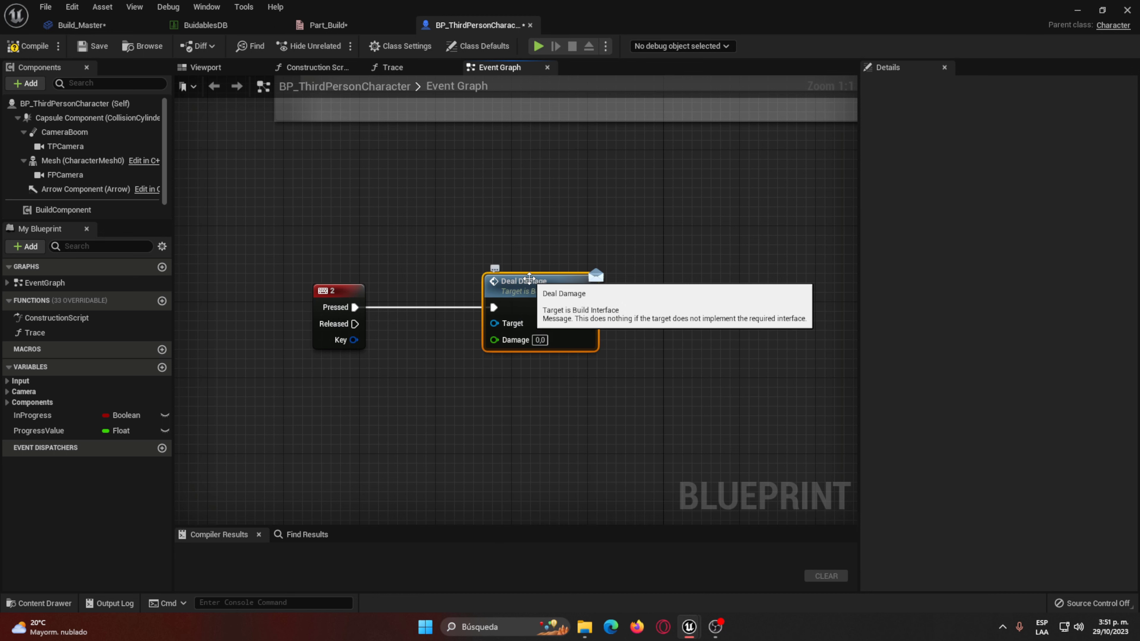
left_click_drag(529, 279, 614, 282)
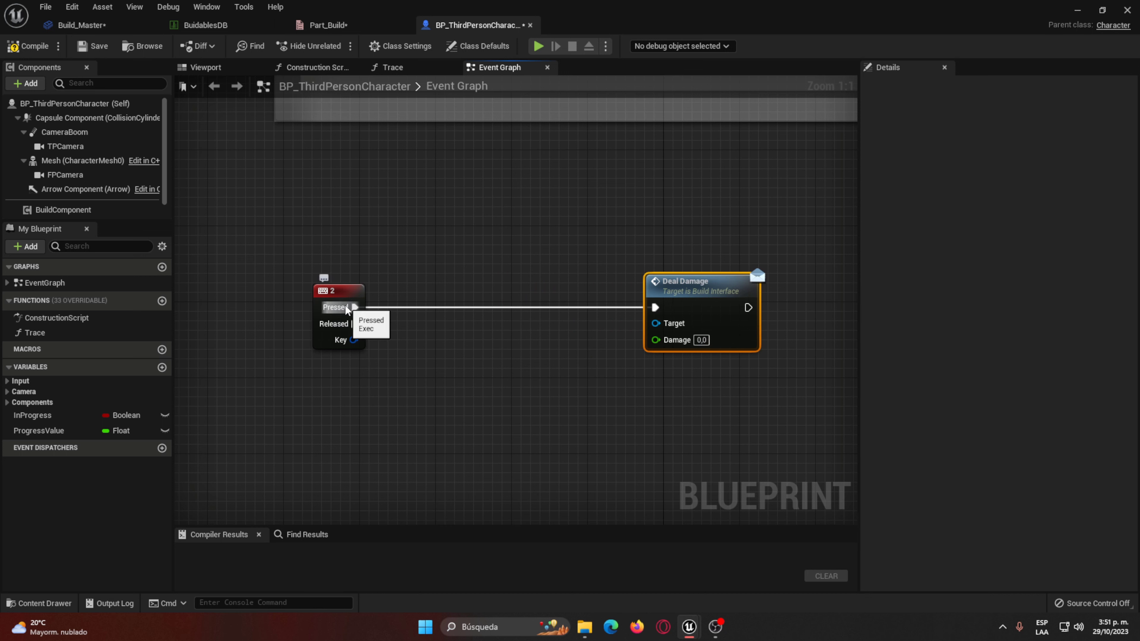
left_click_drag(355, 308, 419, 310, "ctrl")
type("trace")
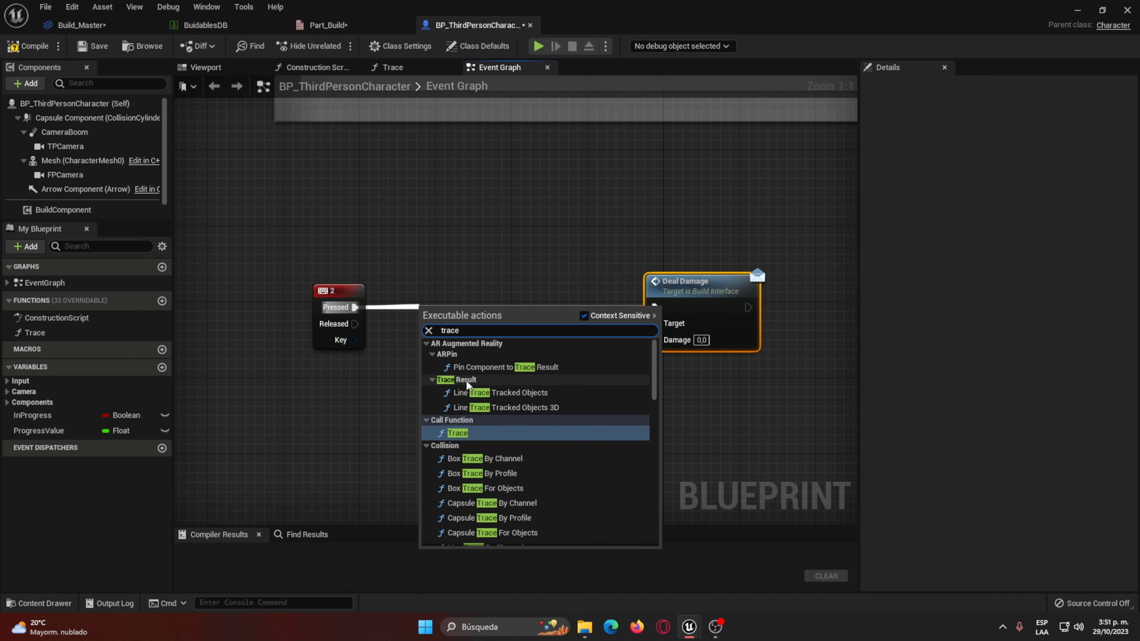
left_click(490, 436)
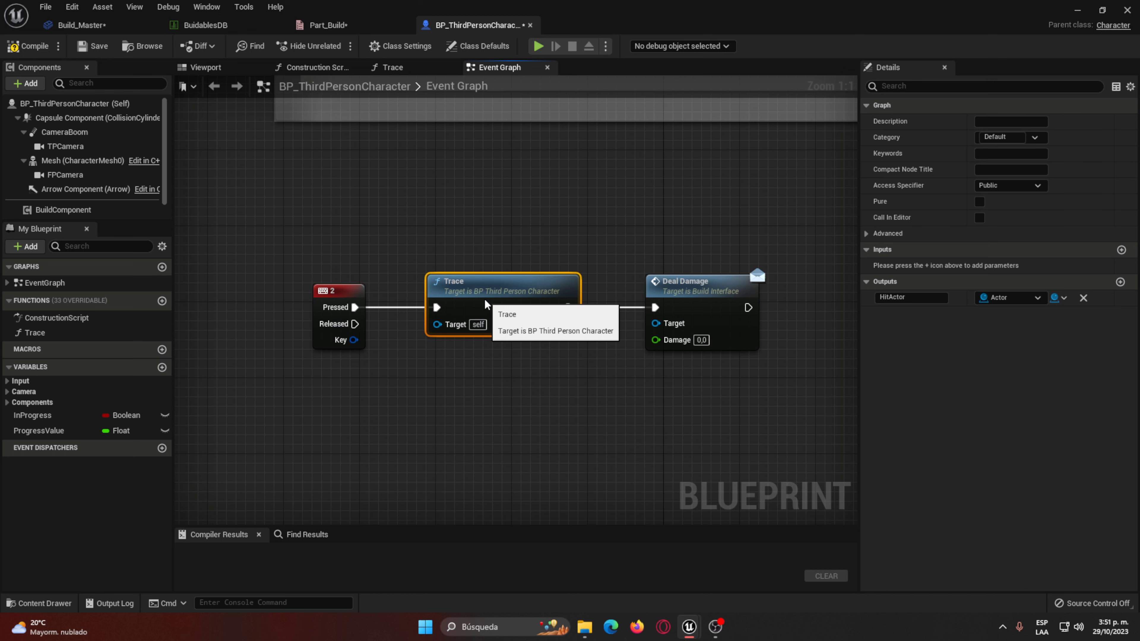
Step: Wire Hit Actor to Deal Damage's Target, set Damage to 25, and compile
left_click_drag(443, 318, 539, 324)
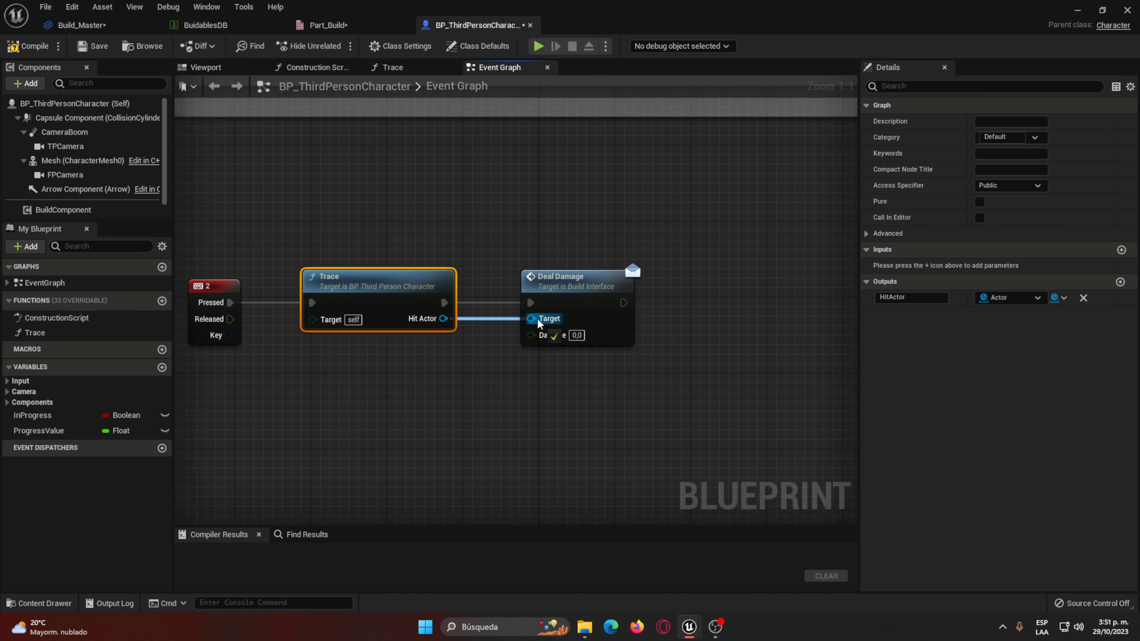
left_click(577, 335)
type("25")
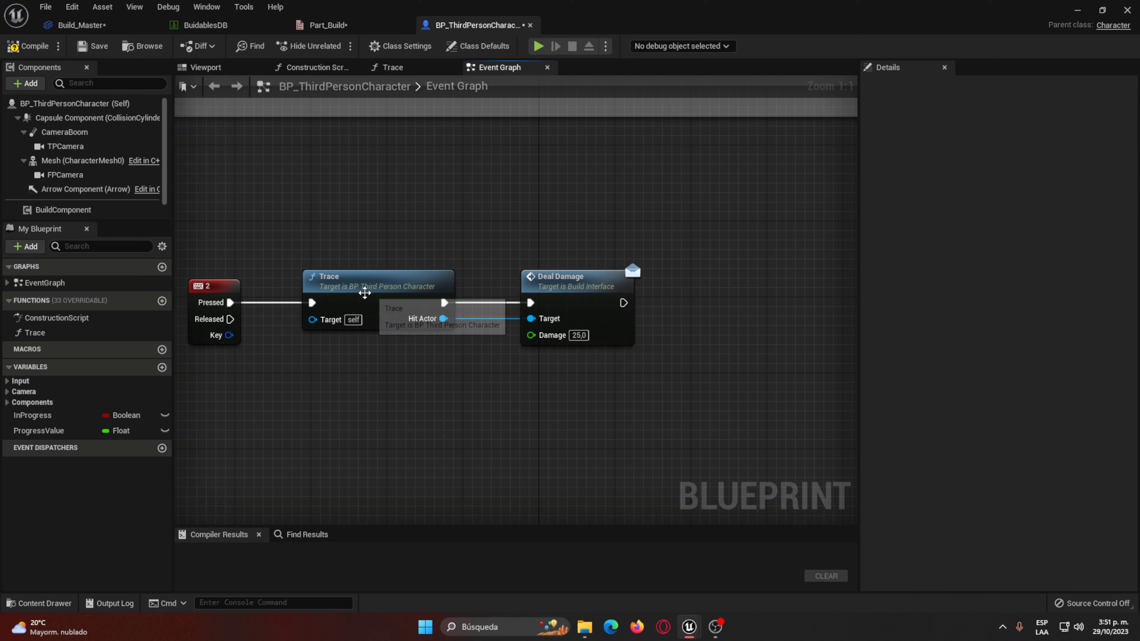
left_click(363, 291)
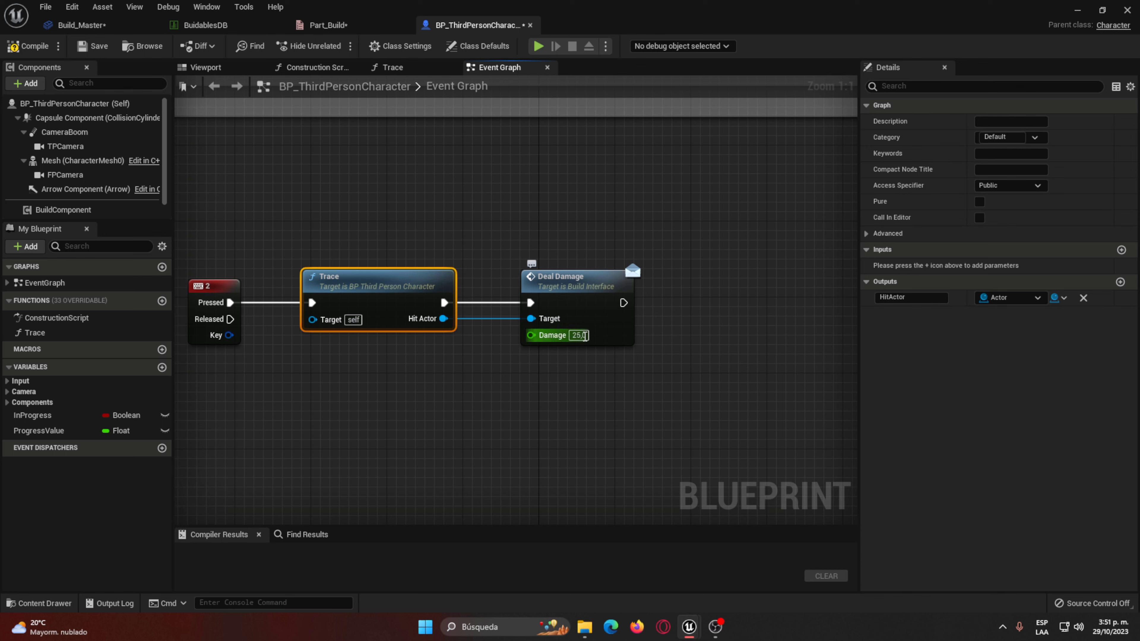
left_click(28, 47)
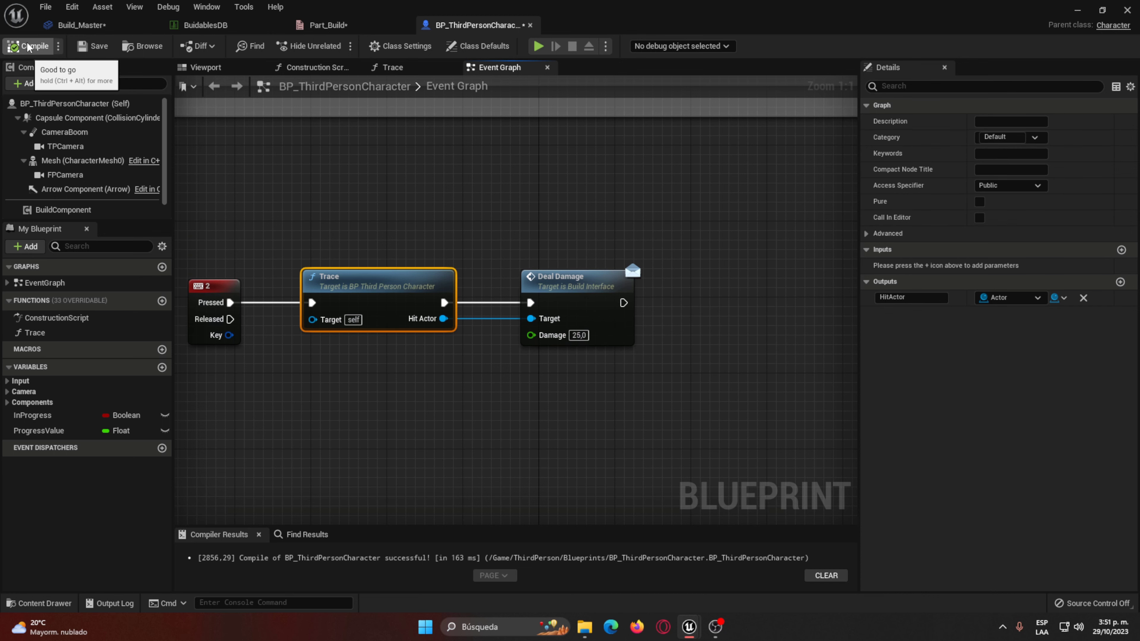
Step: Back in Build_Master, select the Select Chaos Destruction node and compile the blueprint
left_click(81, 24)
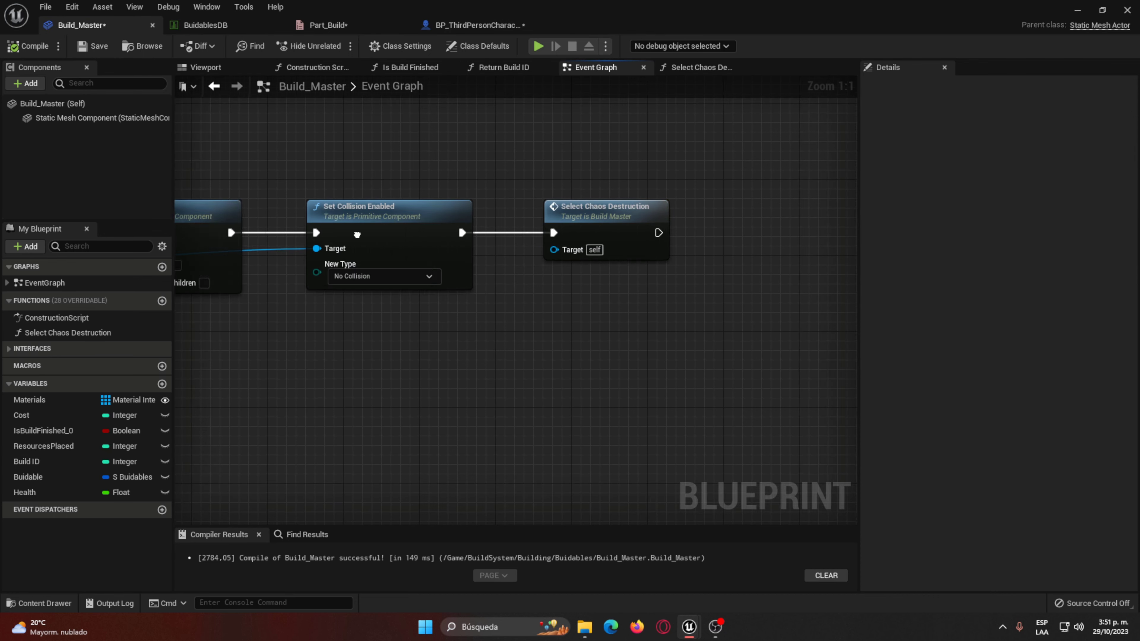
mouse_move(357, 235)
right_mouse_down()
mouse_move(392, 314)
mouse_move(465, 386)
mouse_move(338, 334)
right_mouse_up()
right_click_drag(591, 346, 365, 300)
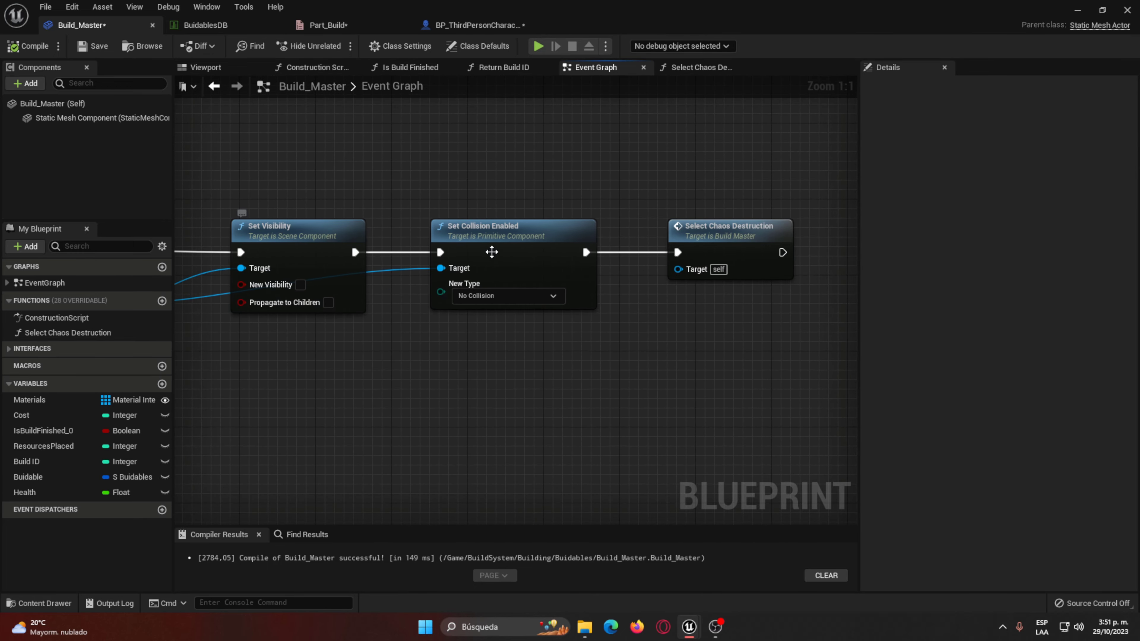
left_click(492, 252)
right_click_drag(491, 252, 285, 232)
left_click(550, 256)
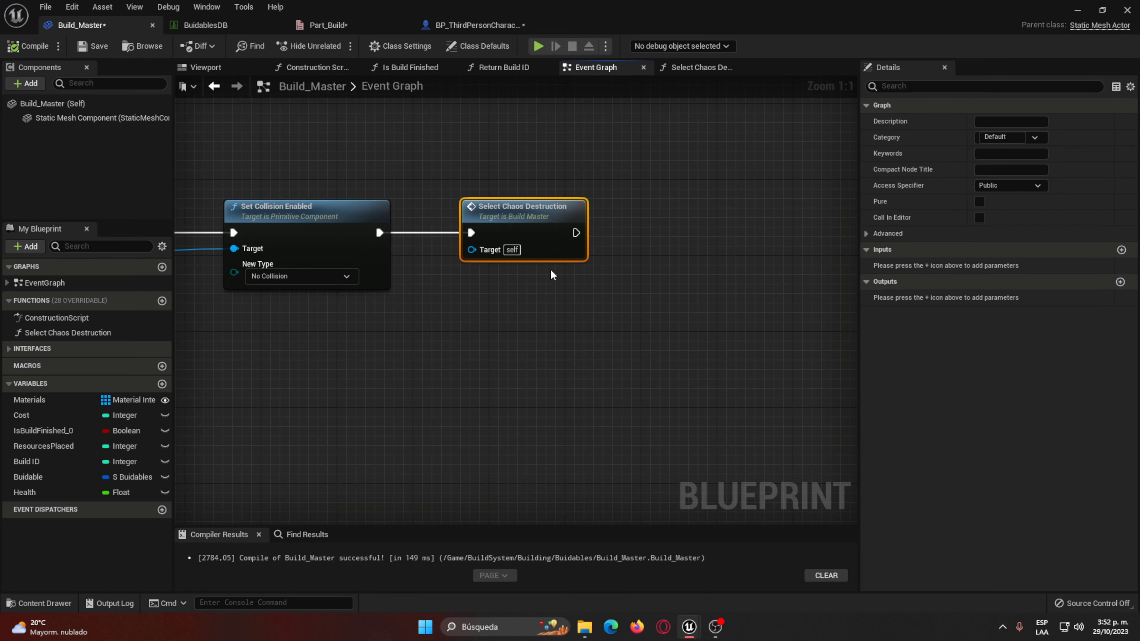
left_click(28, 45)
Step: Play the level and spawn three wooden tables with E that break into planks
left_click(538, 46)
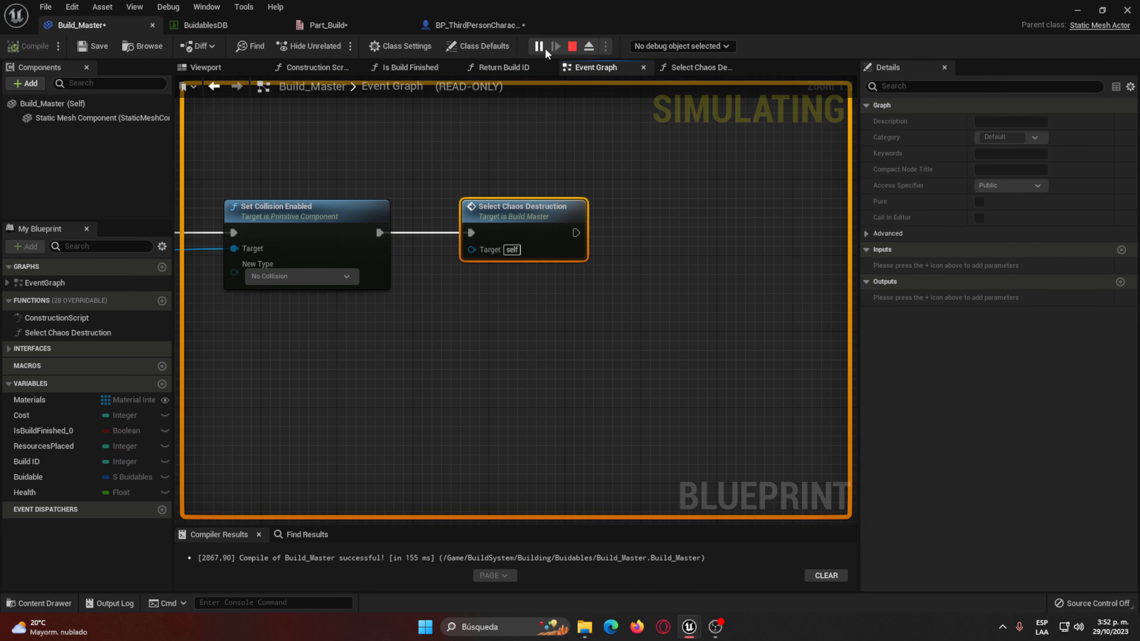
left_click(1079, 11)
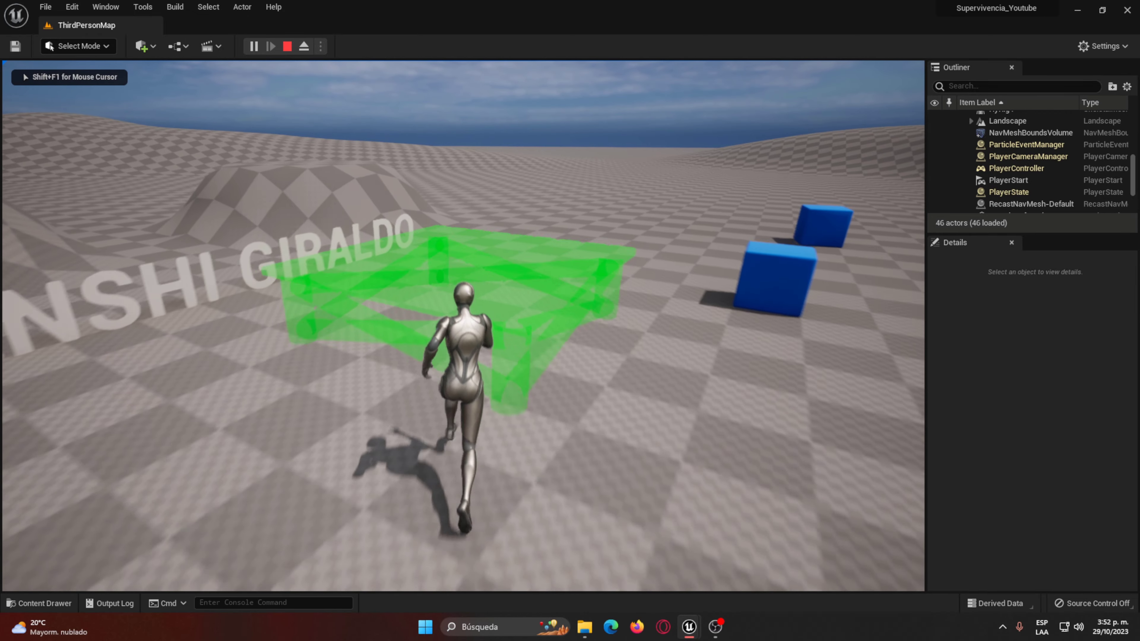
key("e")
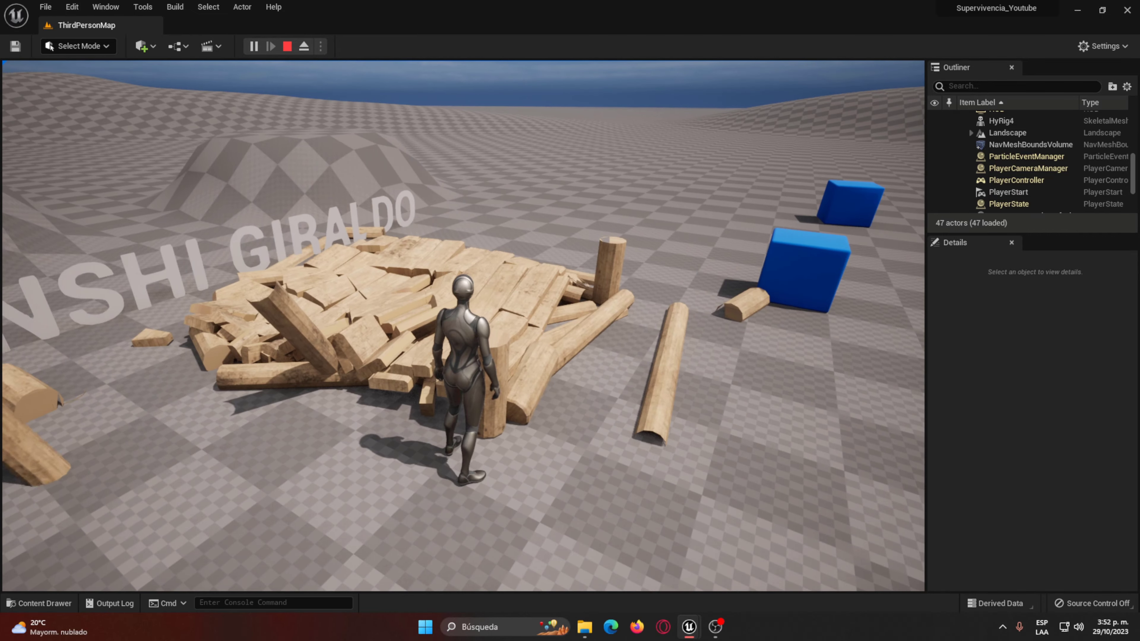
key("e")
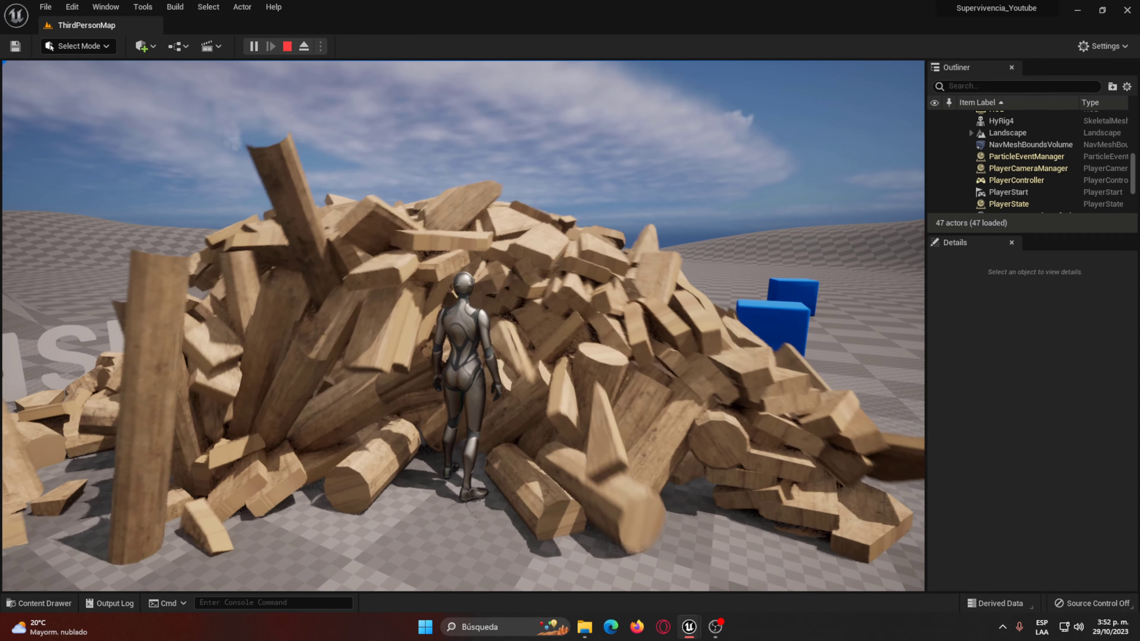
key("e")
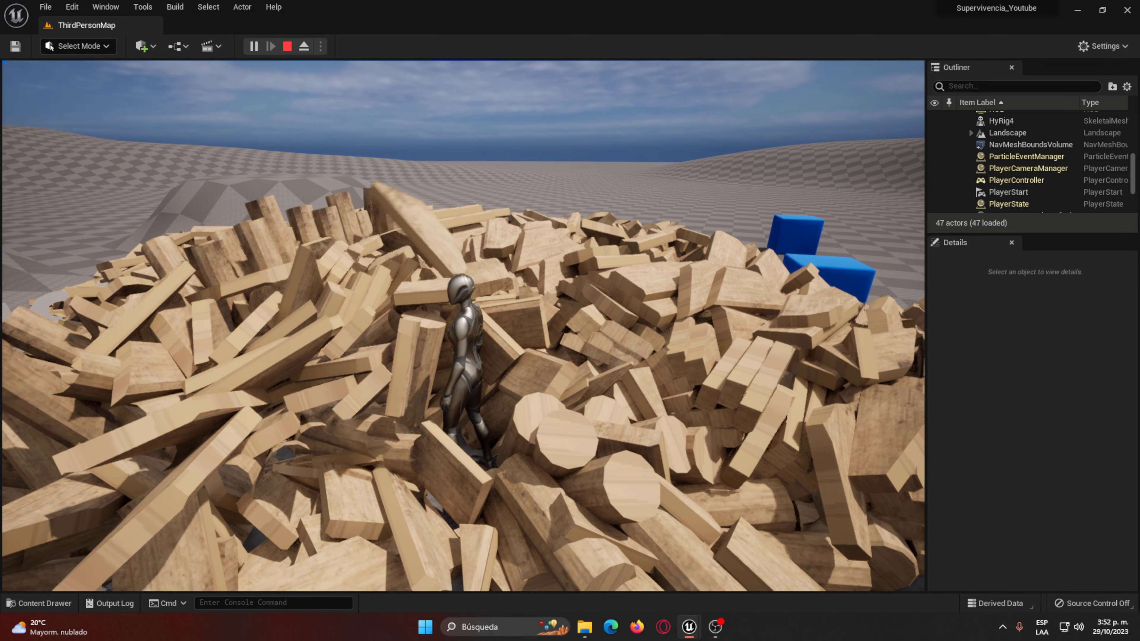
key("Escape")
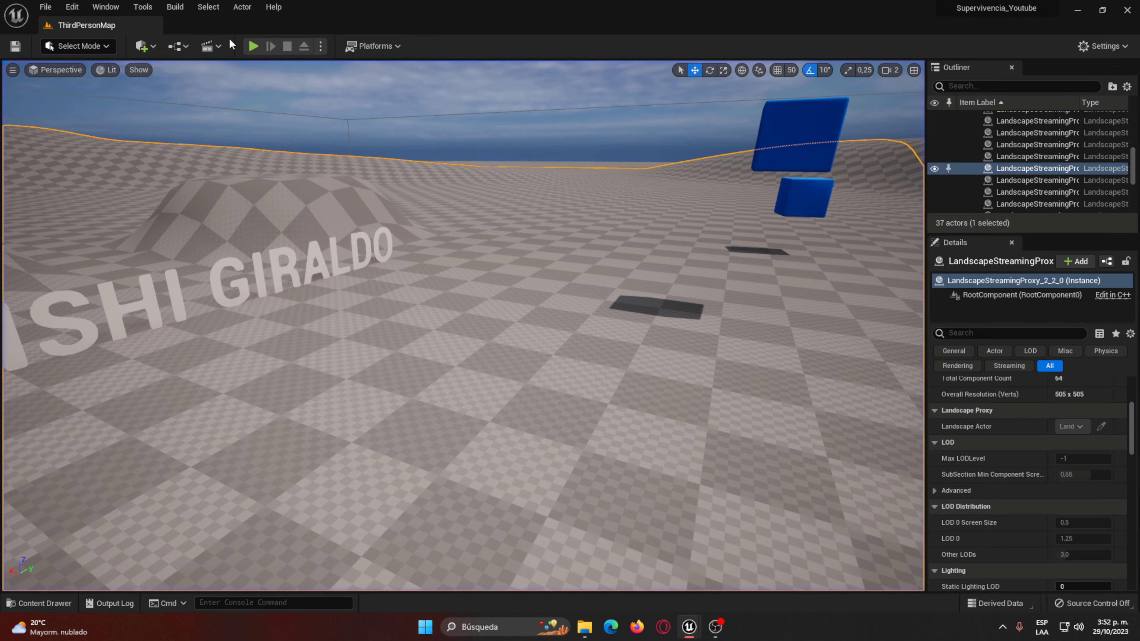
Step: Replay, place a wooden platform, stop, and show the ThirdPerson content folder
left_click(254, 45)
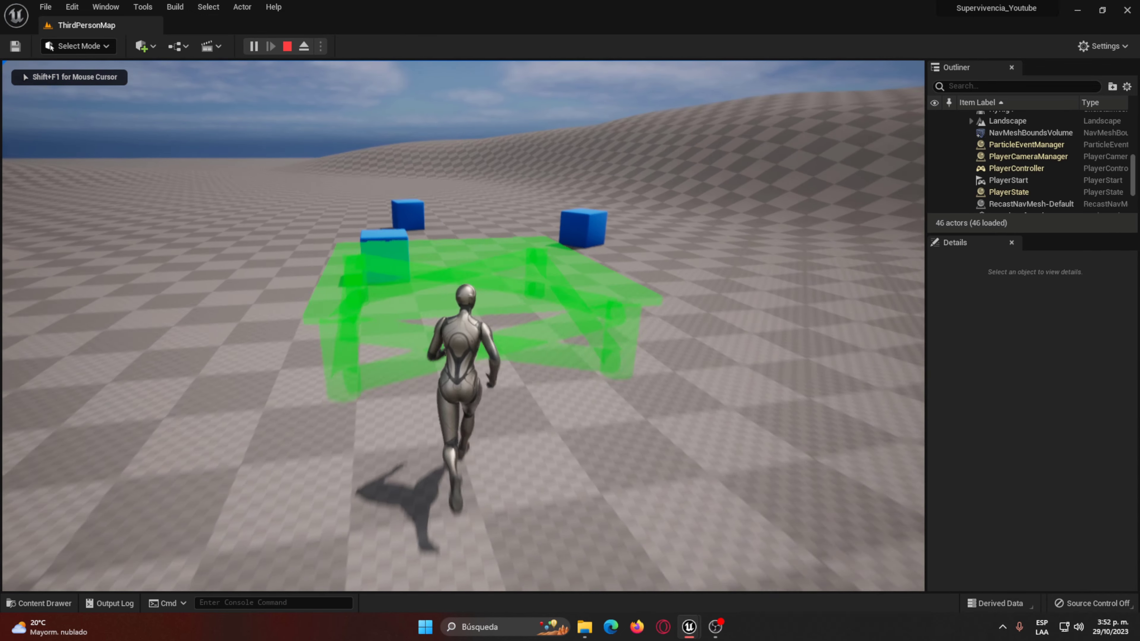
key("w")
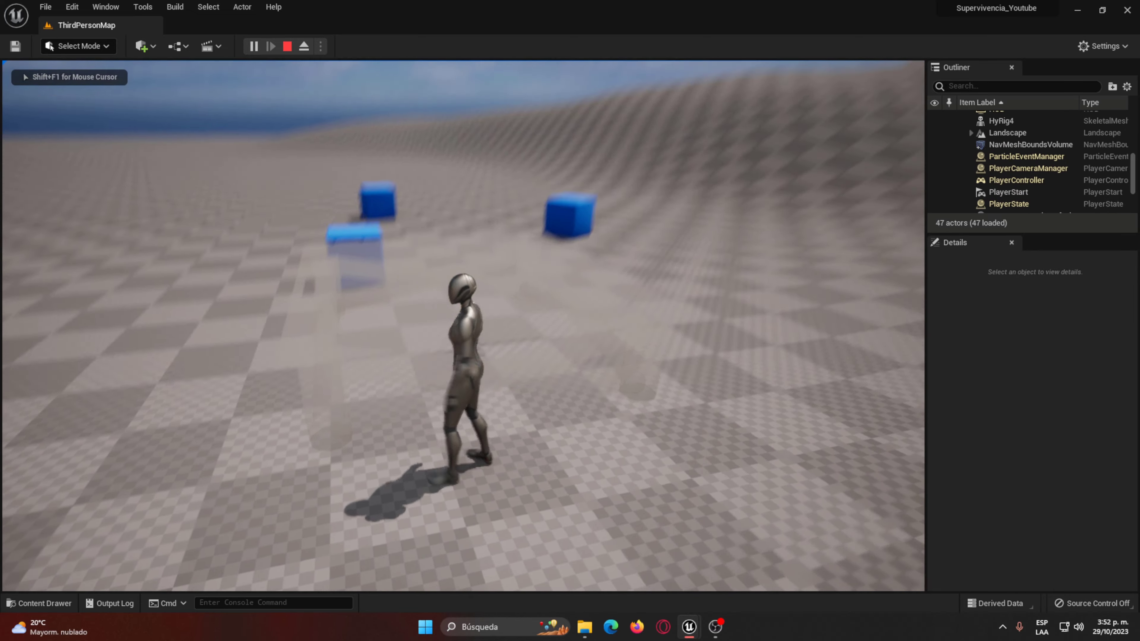
key("e")
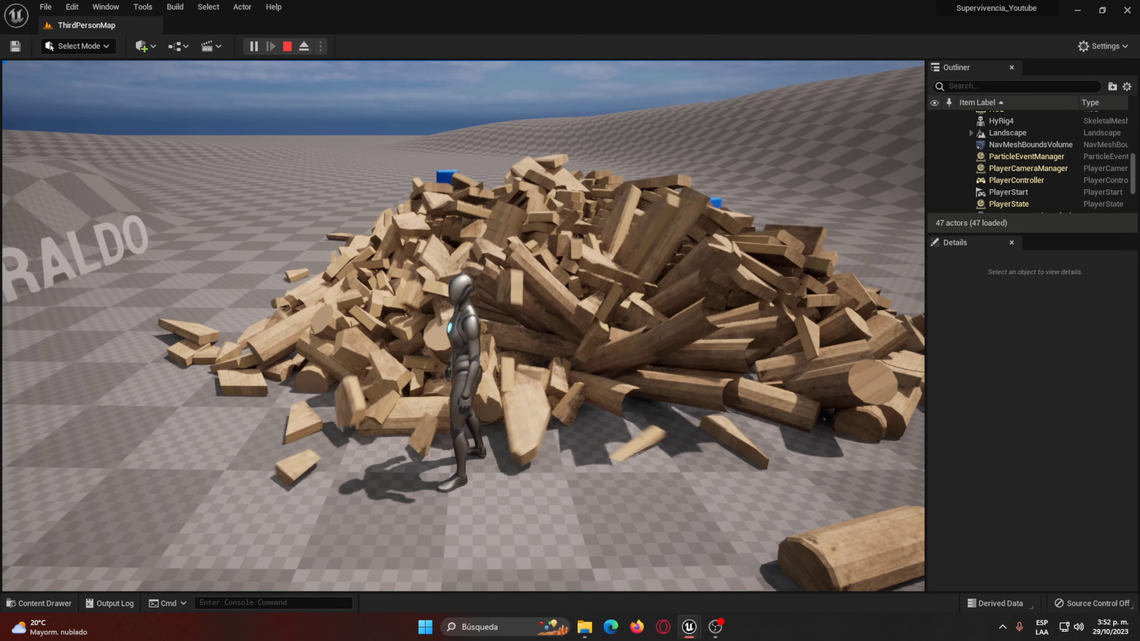
key("a")
key("w")
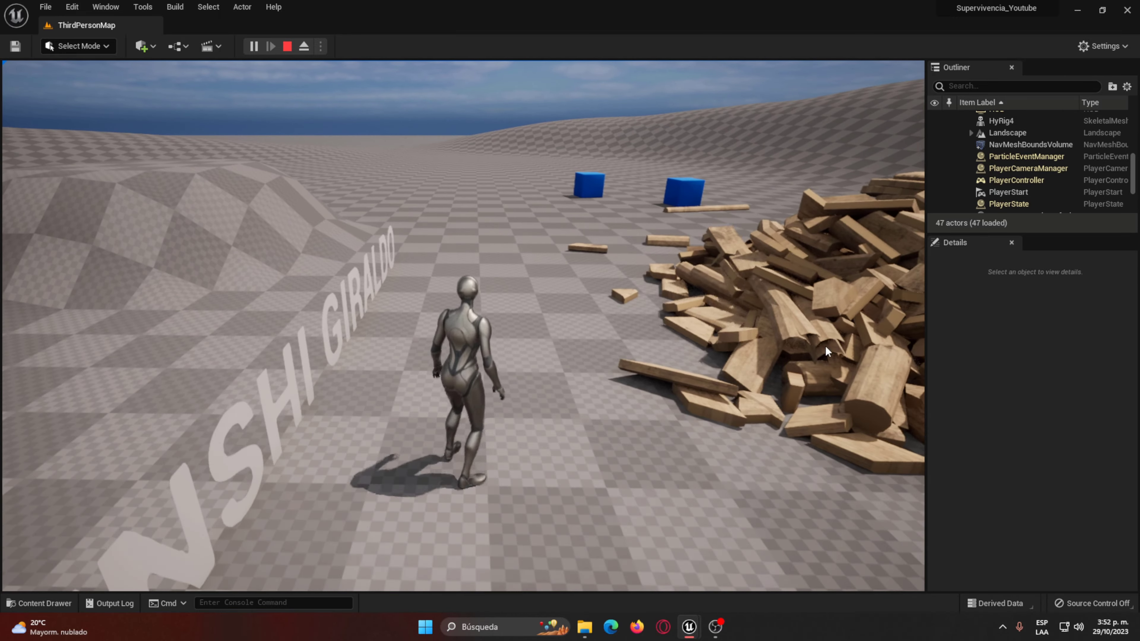
key("Escape")
key("ctrl+space")
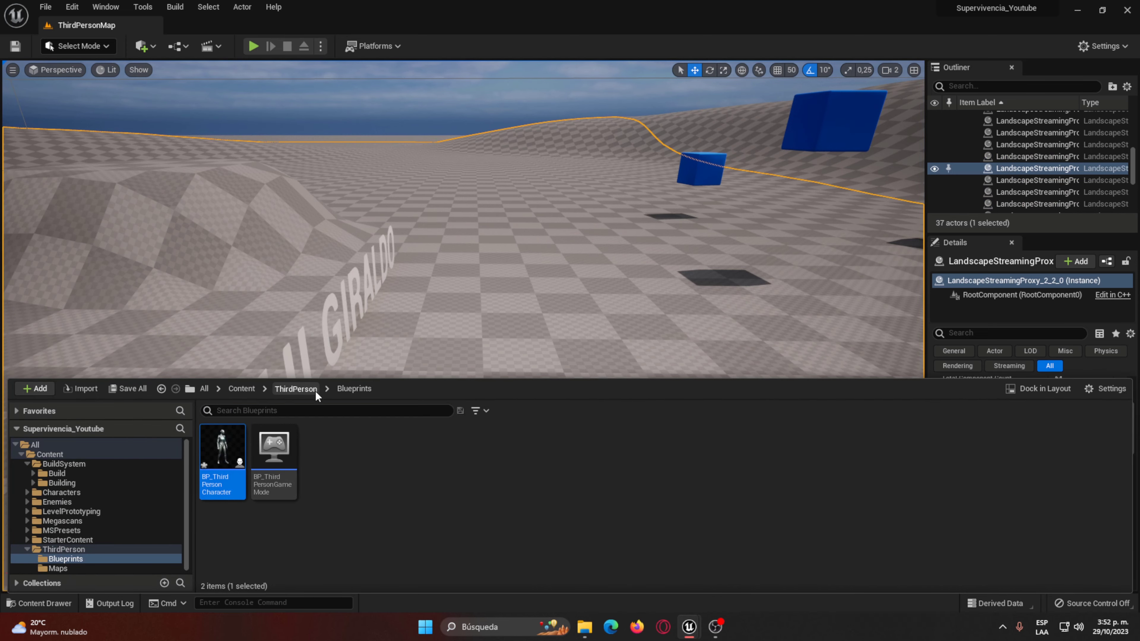
left_click(315, 390)
Step: In Build_Master's Event Graph, add a Get Is Build Finished 0 node near Event Deal Damage
mouse_move(694, 634)
left_click(816, 568)
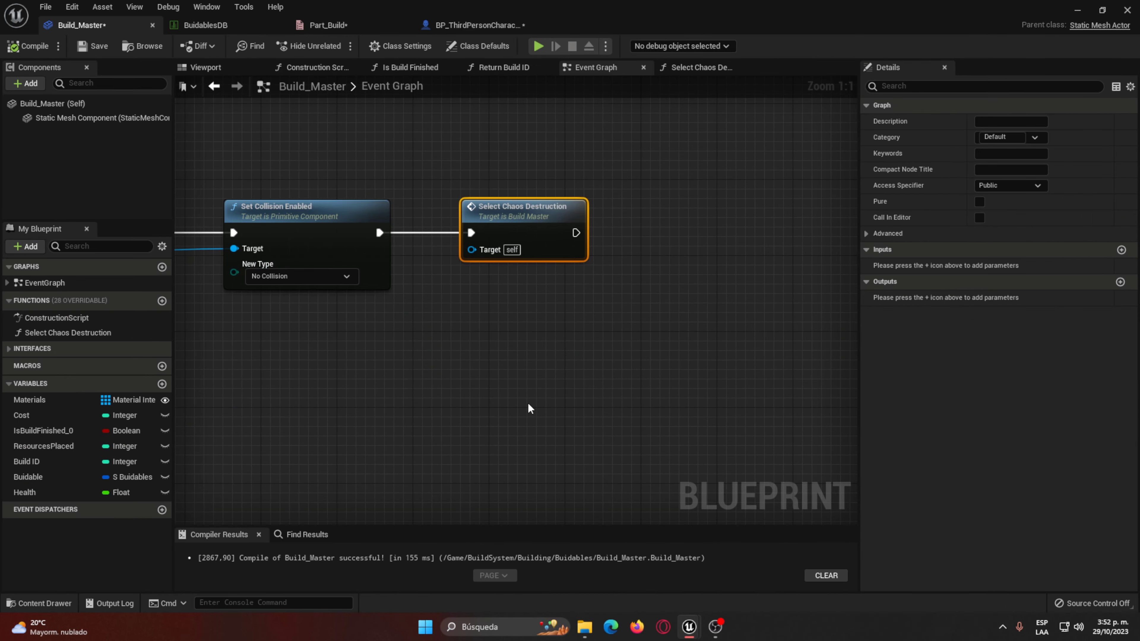
mouse_move(530, 407)
right_mouse_down()
mouse_move(487, 380)
mouse_move(484, 194)
right_mouse_up()
left_click_drag(484, 194, 386, 190)
right_click(351, 278)
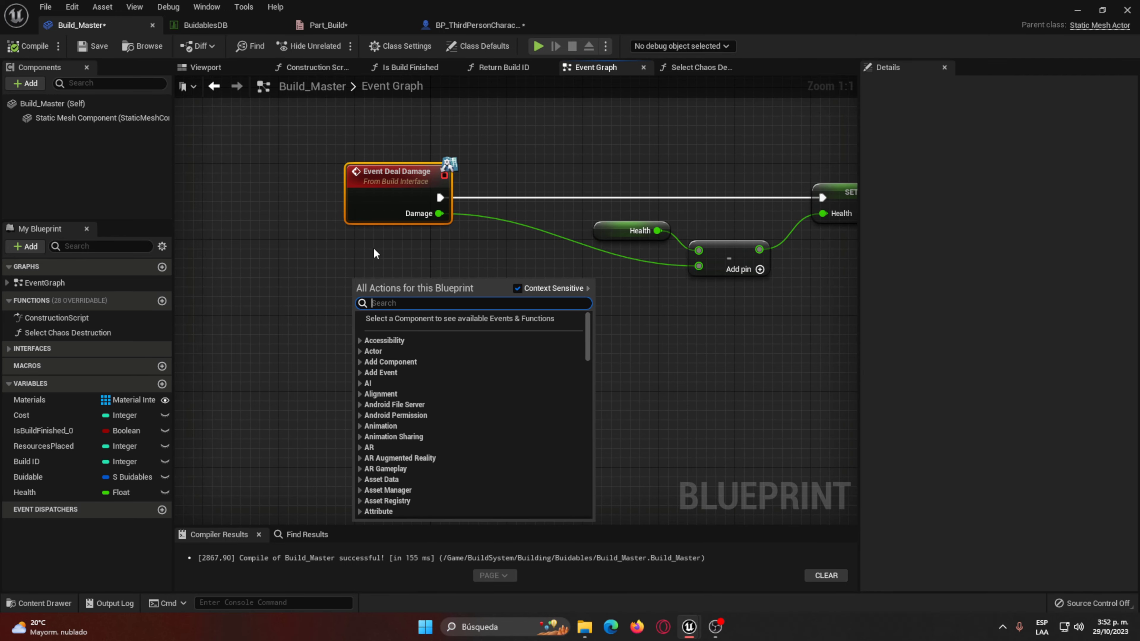
type("is buil")
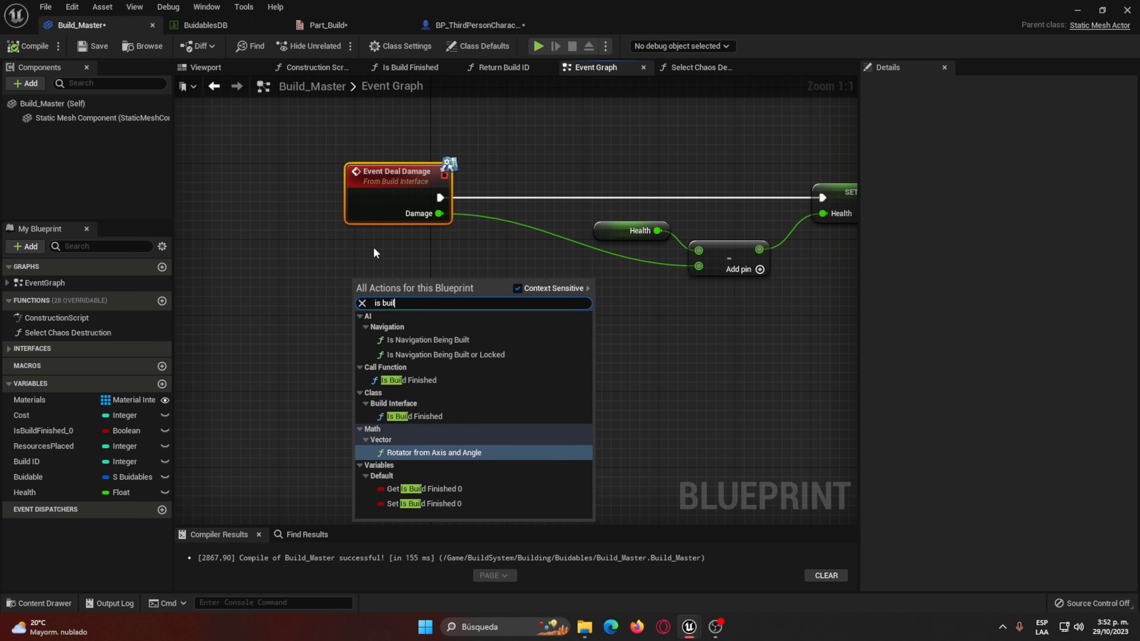
key("Down")
key("Return")
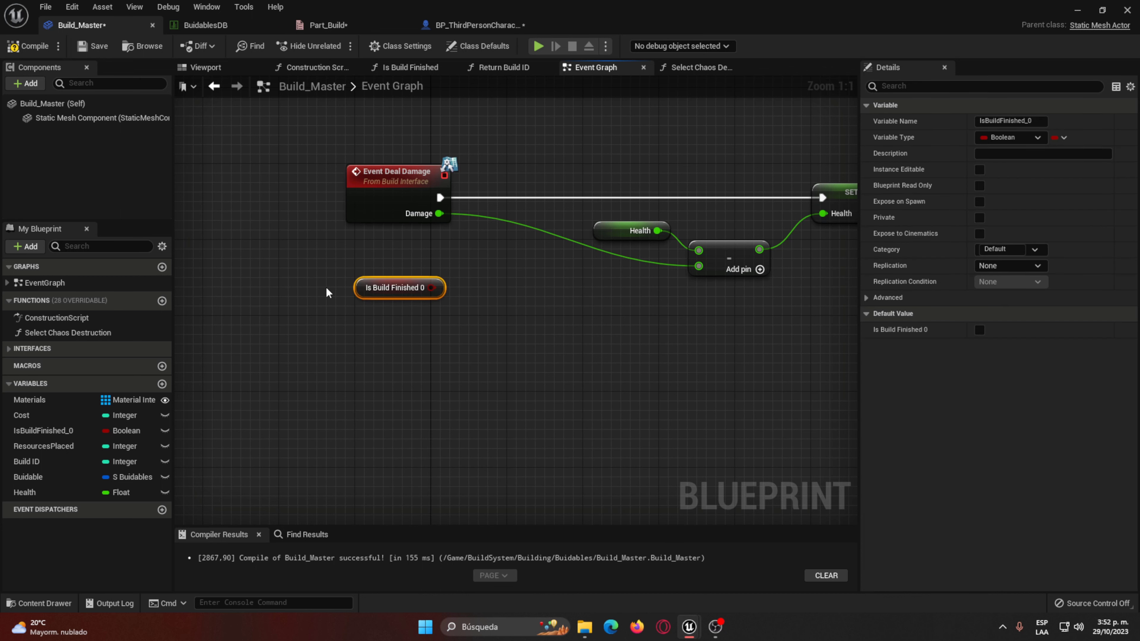
Step: Box-select the Branch, visibility, collision and Select Chaos nodes and shift them right
right_click_drag(443, 300, 271, 309)
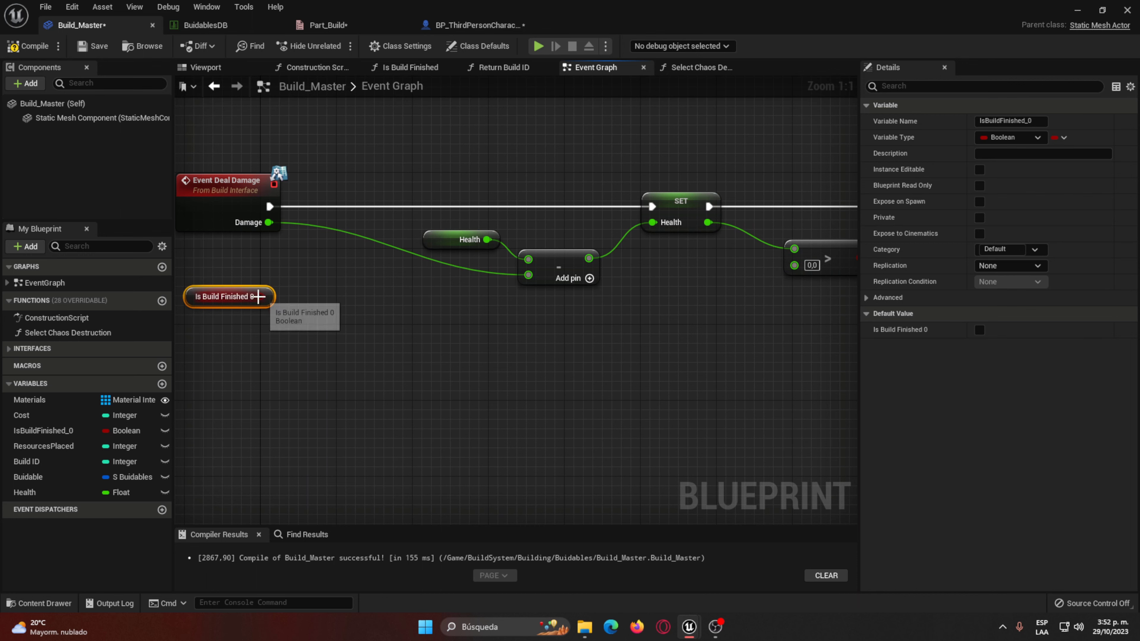
right_click_drag(414, 314, 198, 325)
right_click_drag(624, 318, 292, 318)
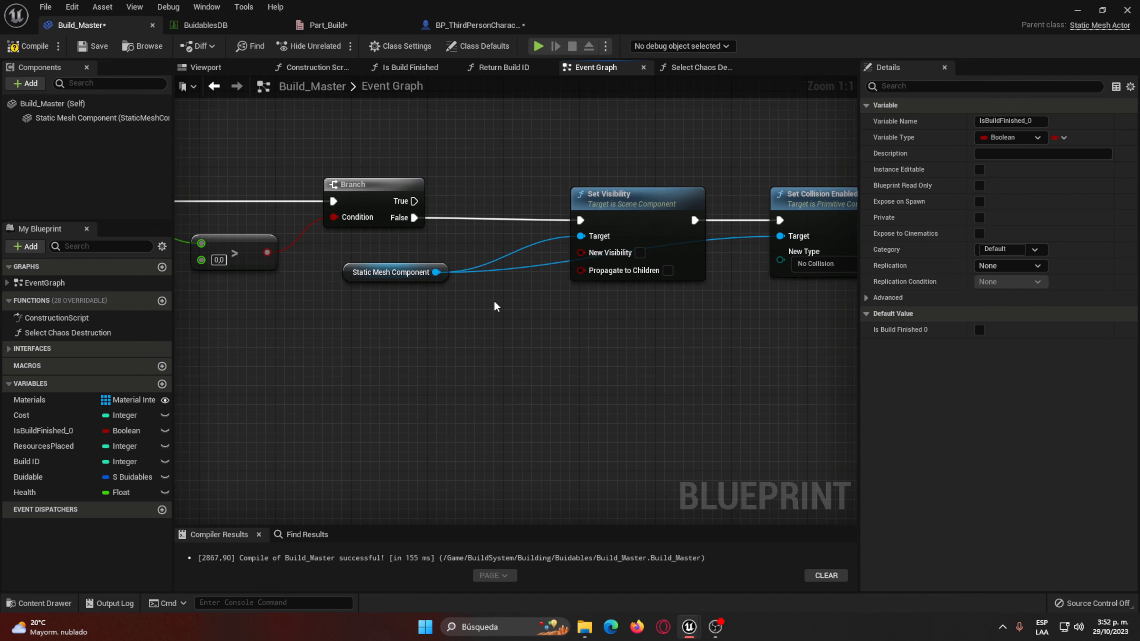
right_click(427, 340)
left_click(428, 339)
mouse_move(390, 192)
right_mouse_down()
mouse_move(541, 192)
mouse_move(238, 193)
right_mouse_up()
scroll(647, 319, "down", 3)
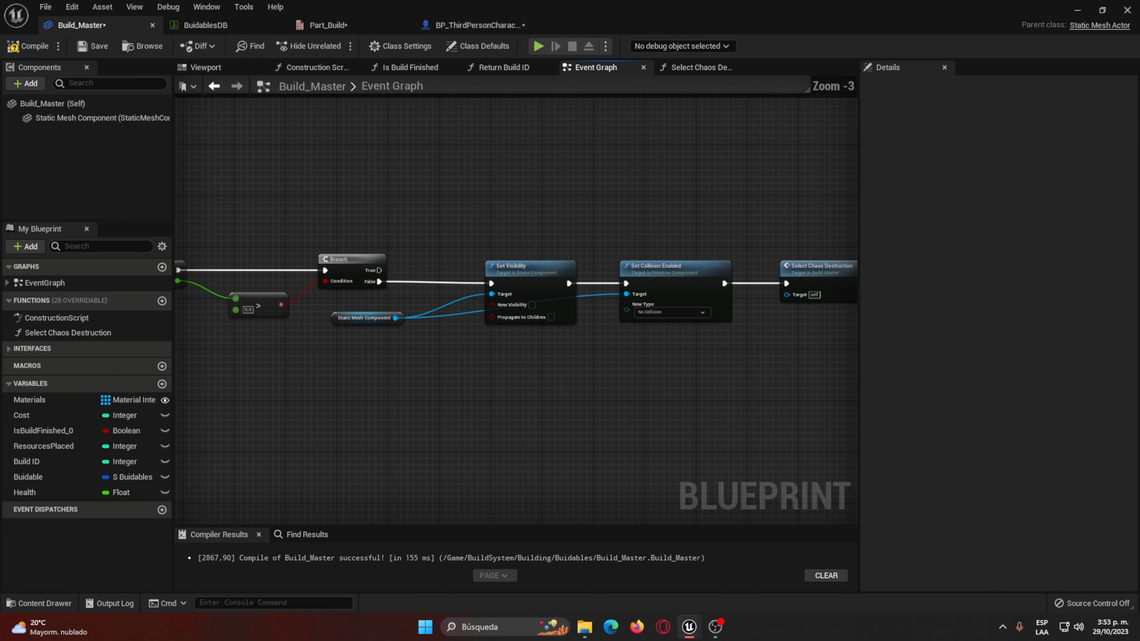
left_click_drag(257, 236, 746, 321)
left_click_drag(251, 261, 438, 261)
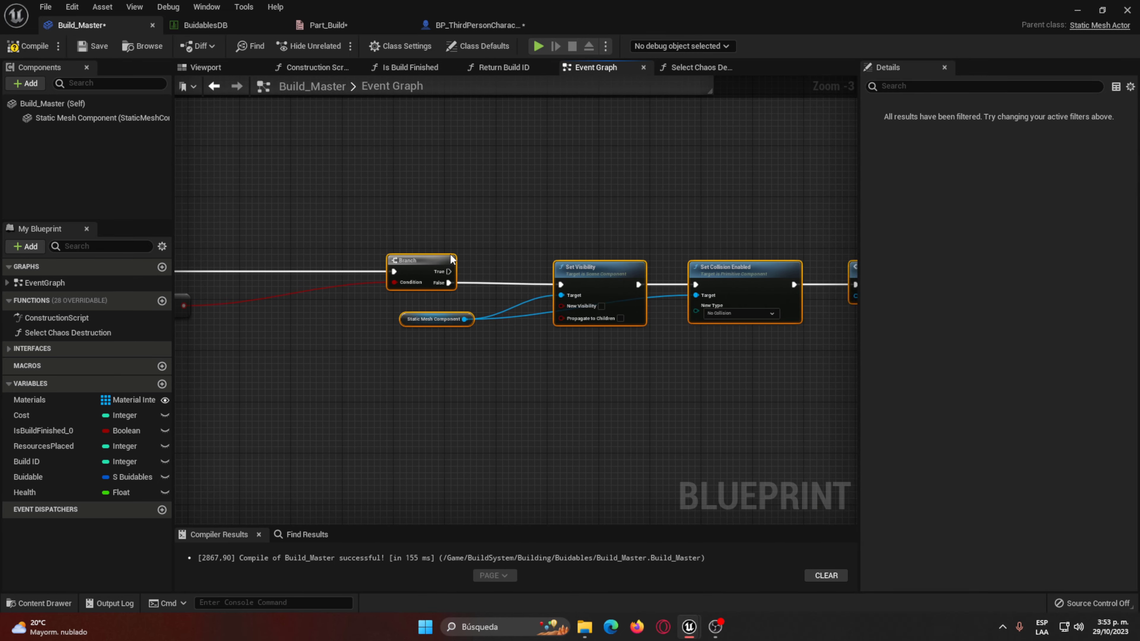
left_click(365, 365)
scroll(326, 336, "up", 3)
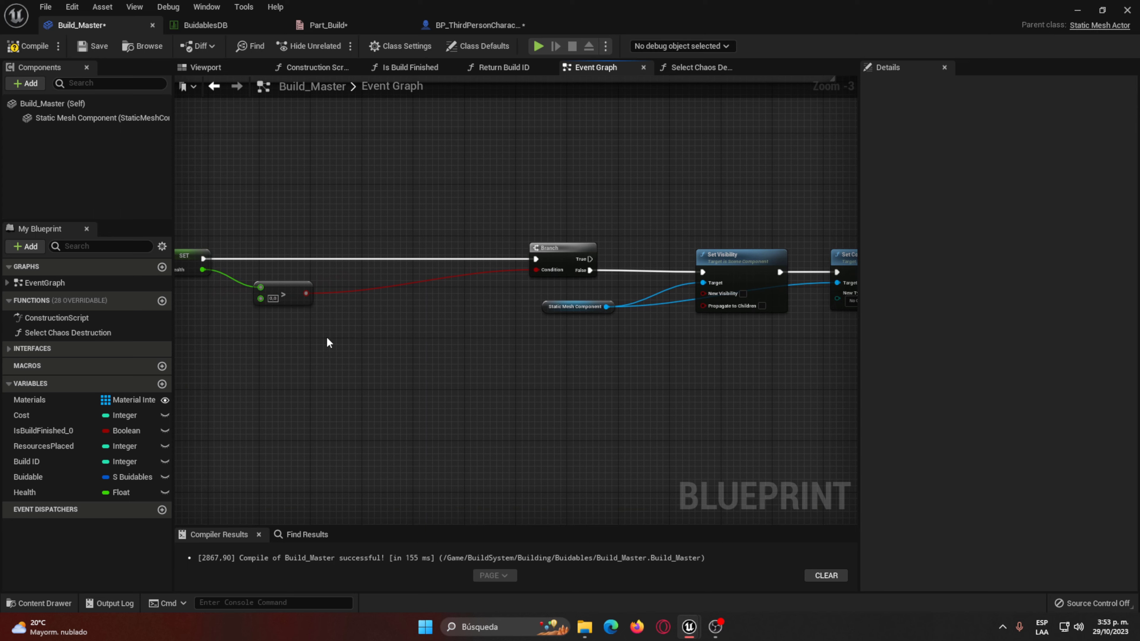
right_click_drag(330, 328, 395, 345)
left_click_drag(330, 282, 375, 311)
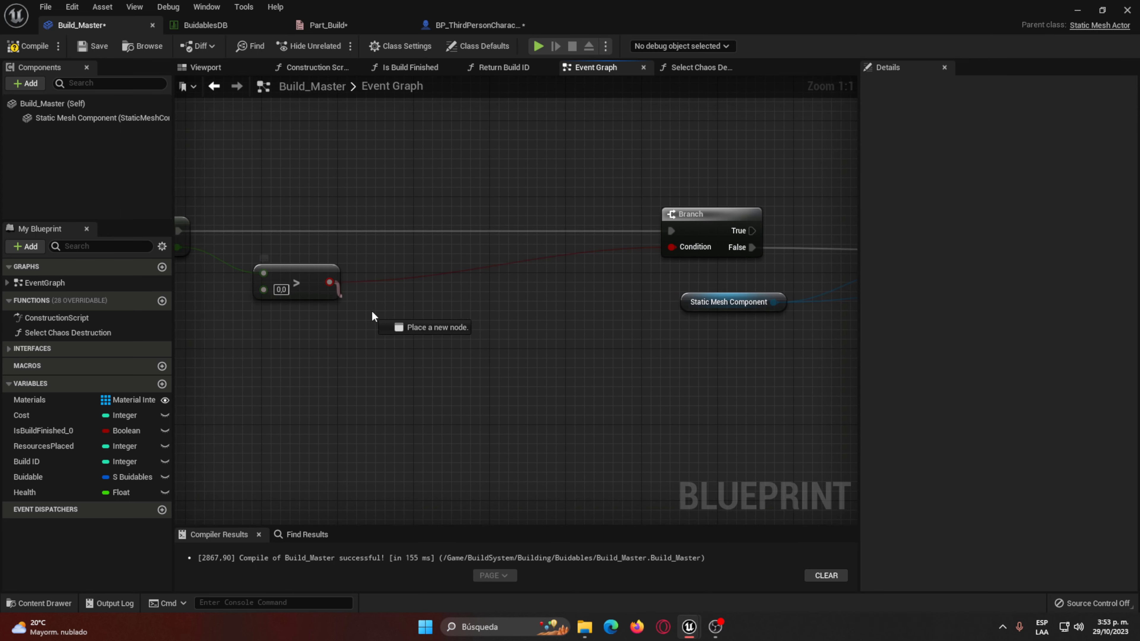
type("not")
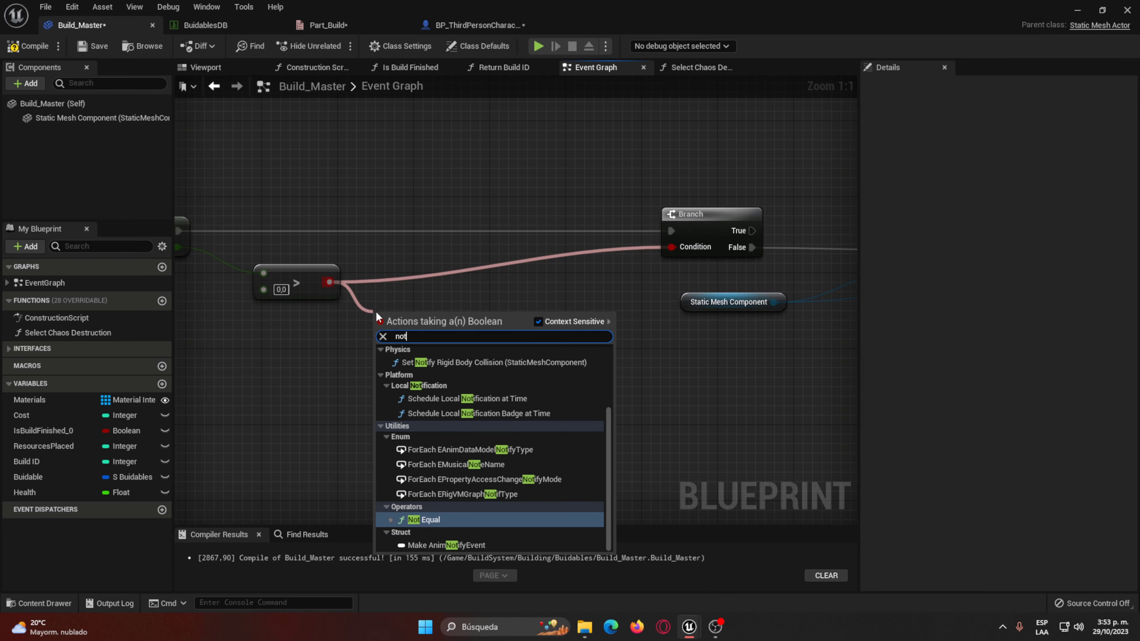
type(" boo")
key("Return")
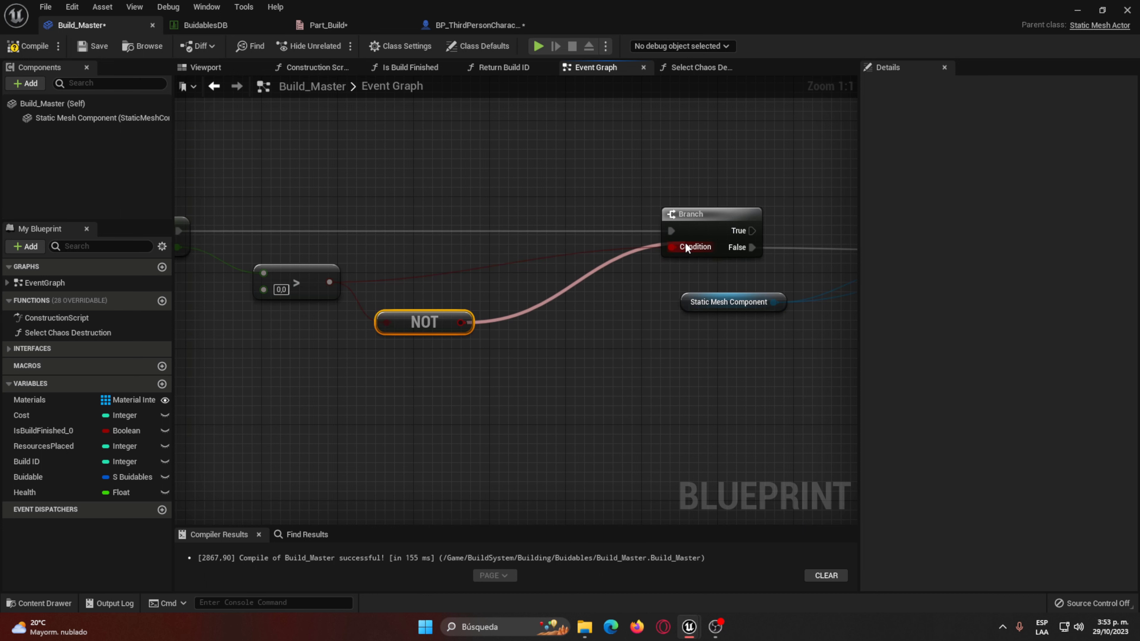
left_click_drag(461, 323, 685, 242)
left_click_drag(422, 322, 432, 295)
right_click_drag(765, 271, 599, 274)
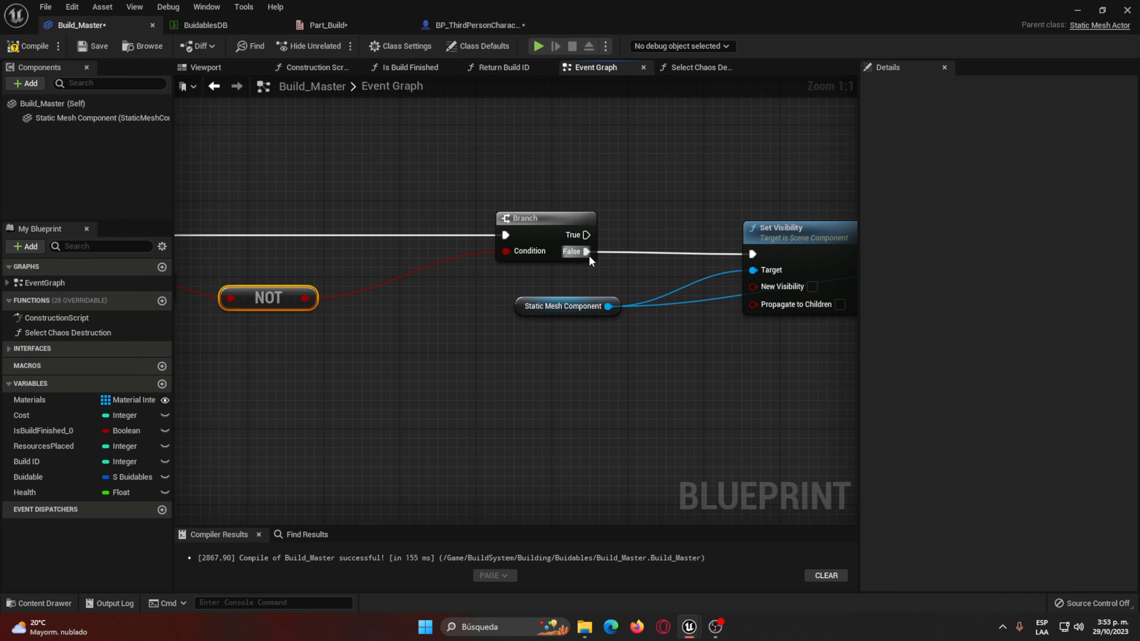
left_click_drag(587, 251, 587, 235, "ctrl")
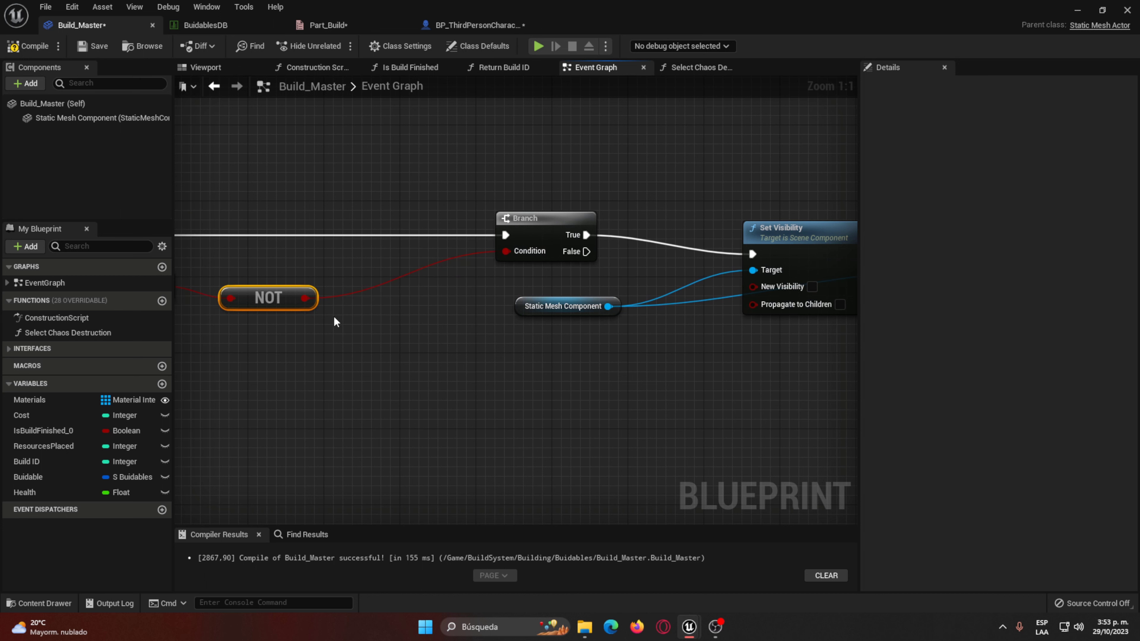
mouse_move(334, 317)
right_mouse_down()
mouse_move(508, 343)
mouse_move(798, 341)
right_mouse_up()
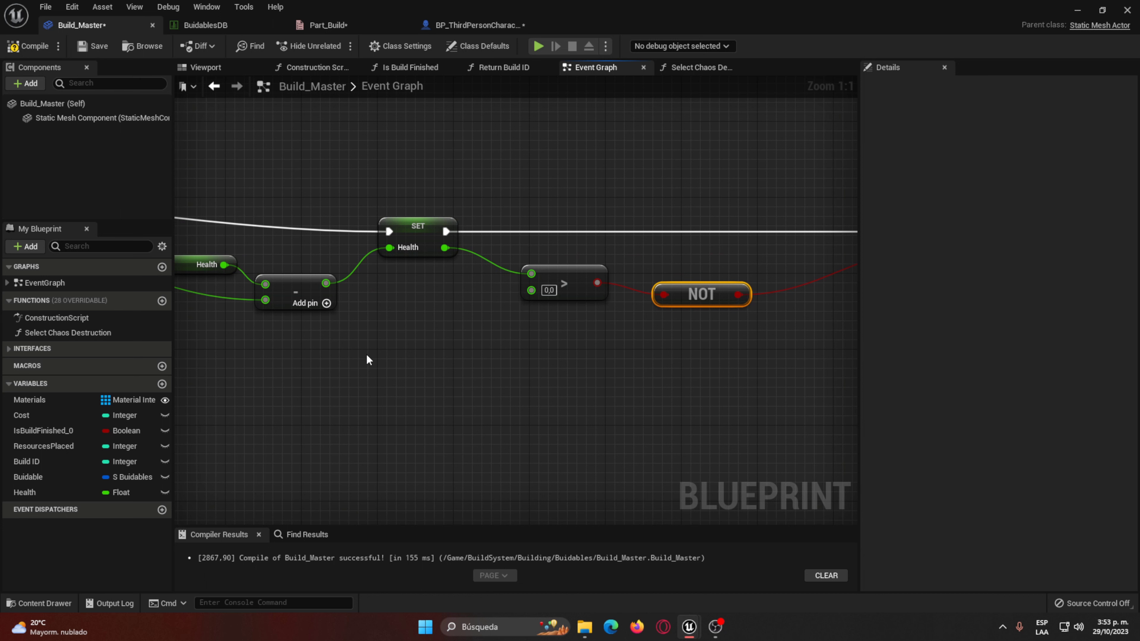
right_click_drag(385, 371, 521, 350)
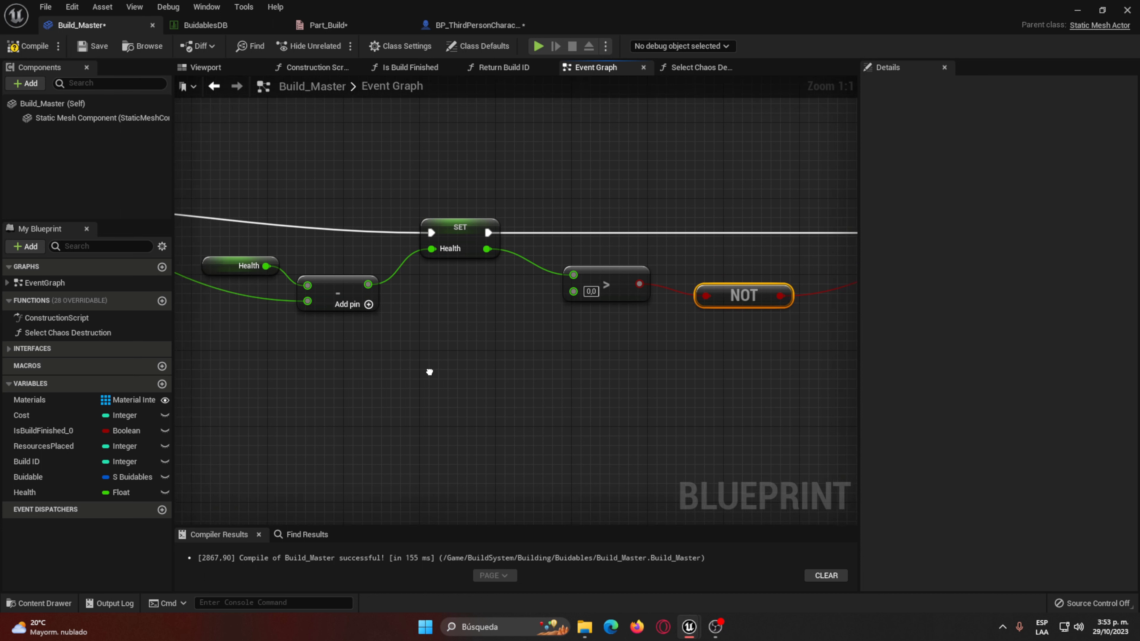
right_click_drag(421, 325, 587, 336)
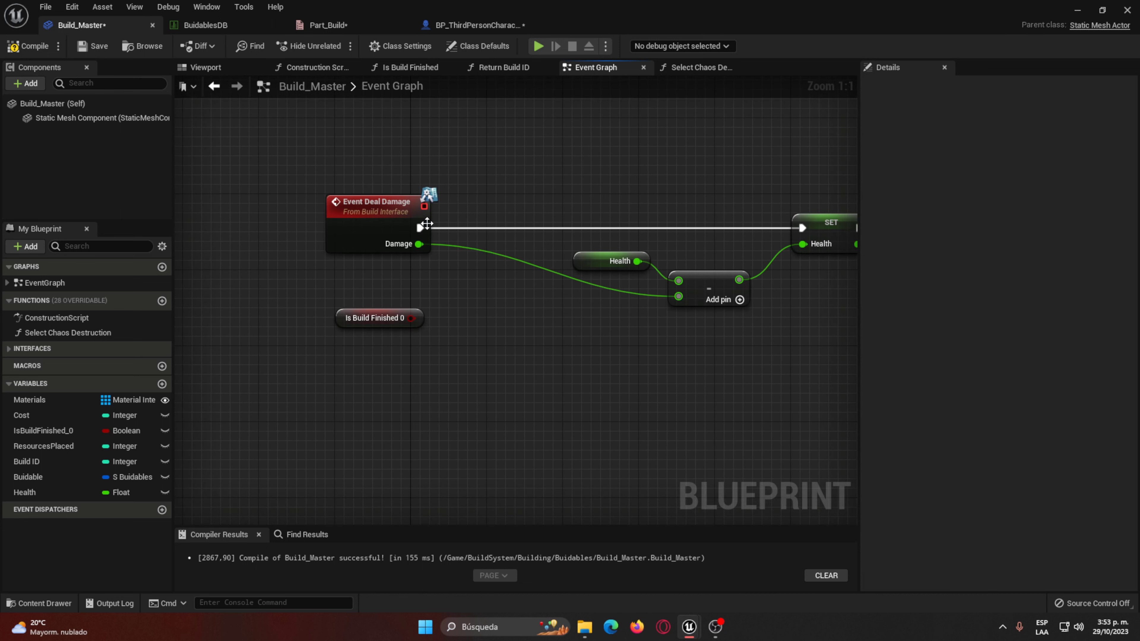
right_click(419, 226)
left_click_drag(419, 227, 463, 229)
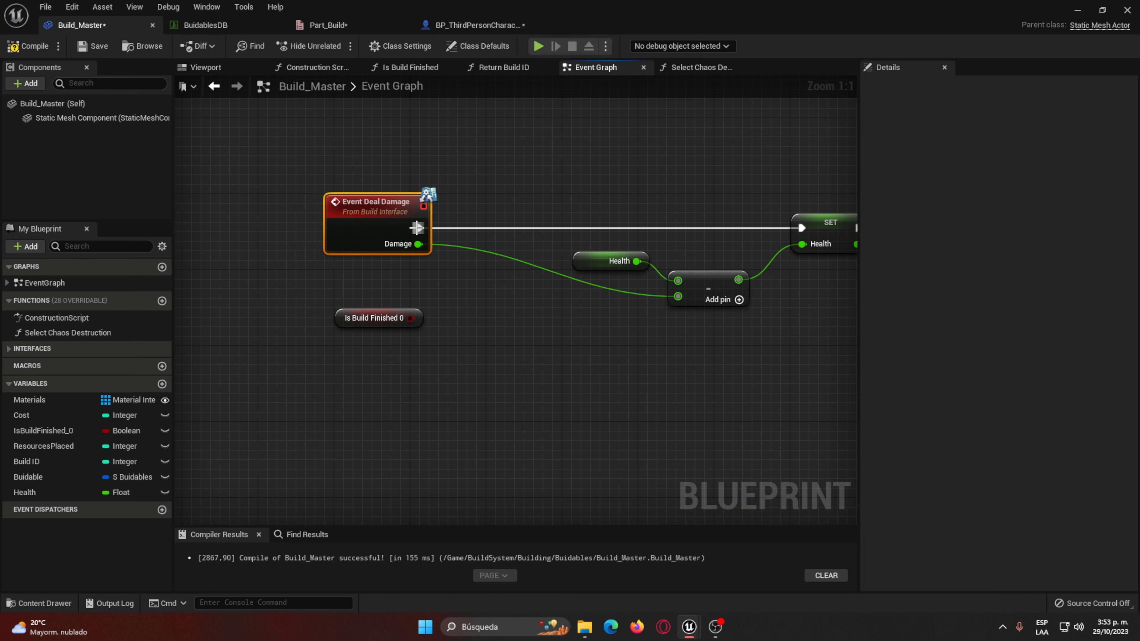
type("branch")
key("Return")
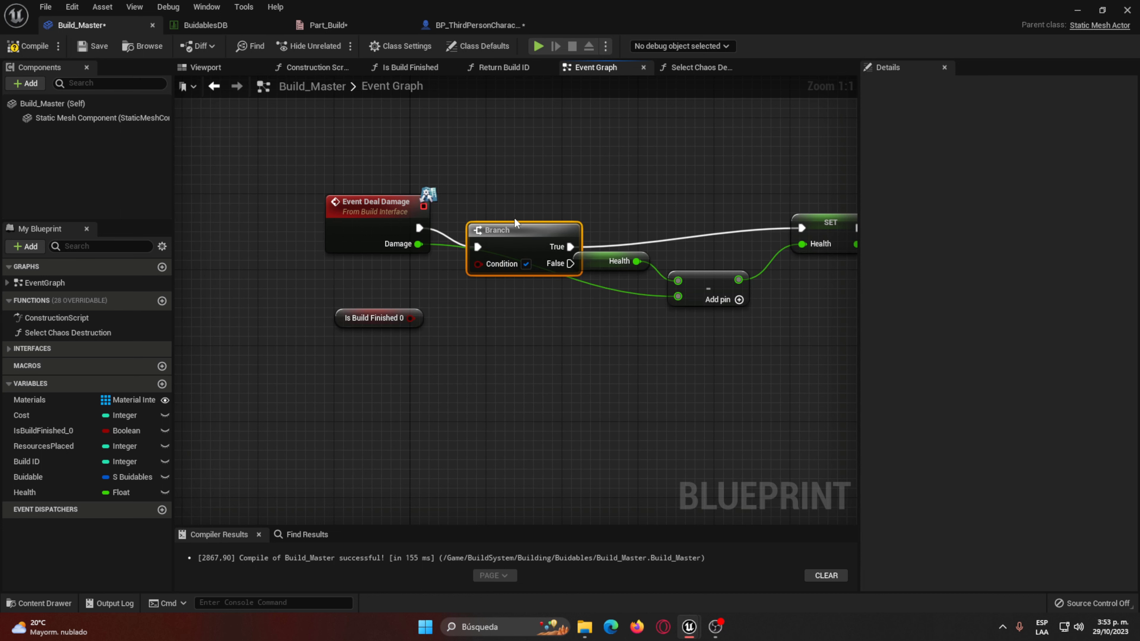
left_click_drag(530, 226, 550, 208)
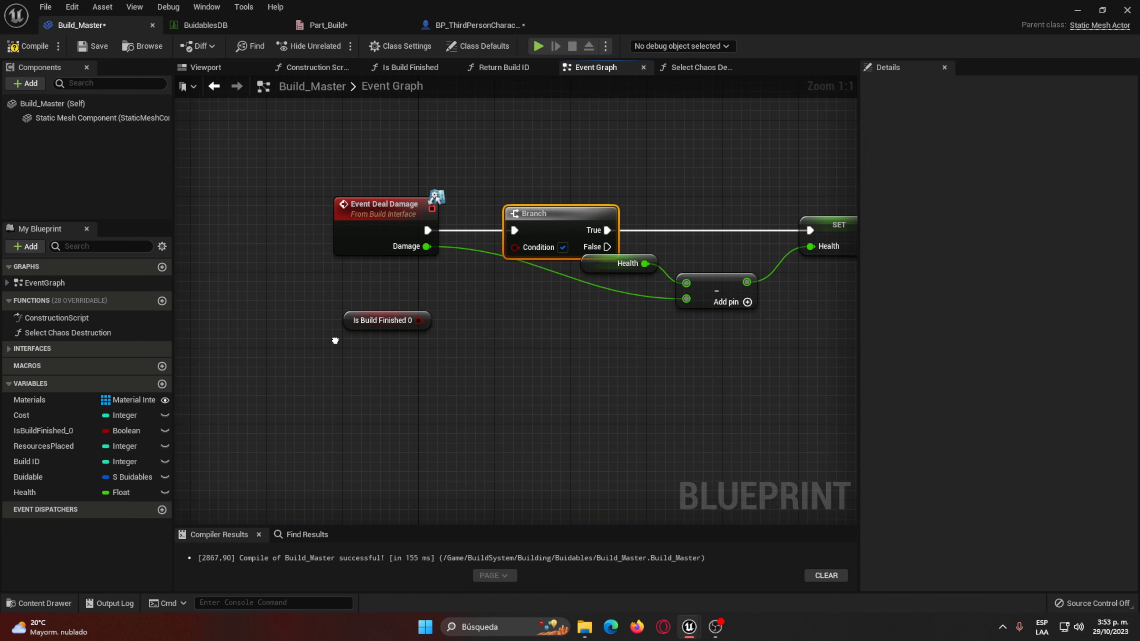
right_click_drag(328, 341, 497, 342)
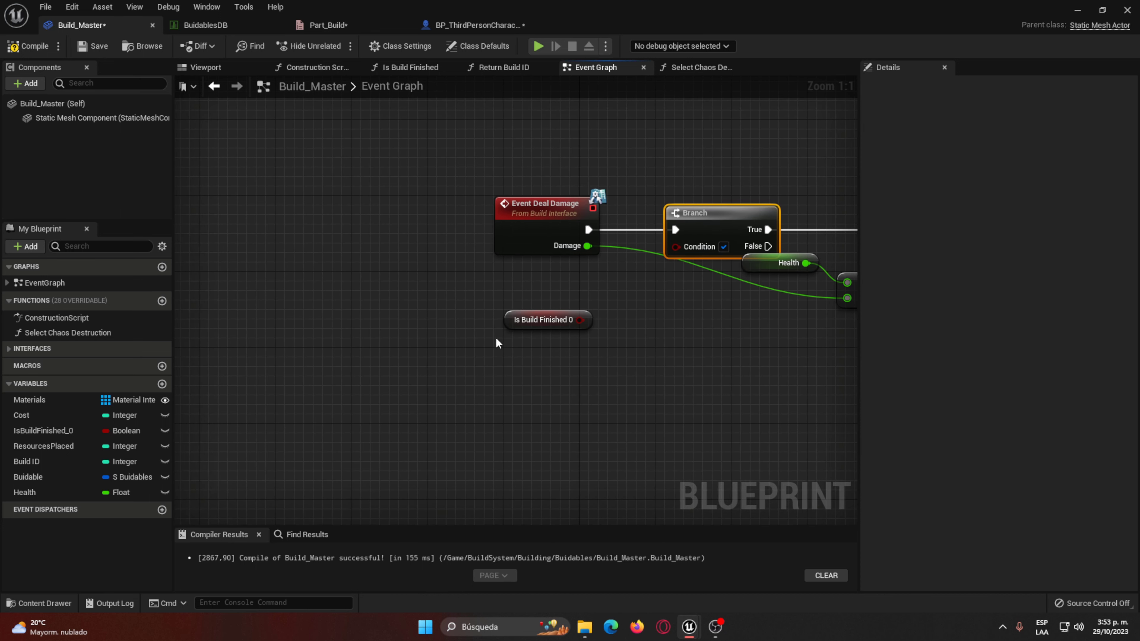
Step: Create a Boolean IsDead variable and place a SET IsDead after the death Branch's True
left_click(162, 384)
type("IsDead")
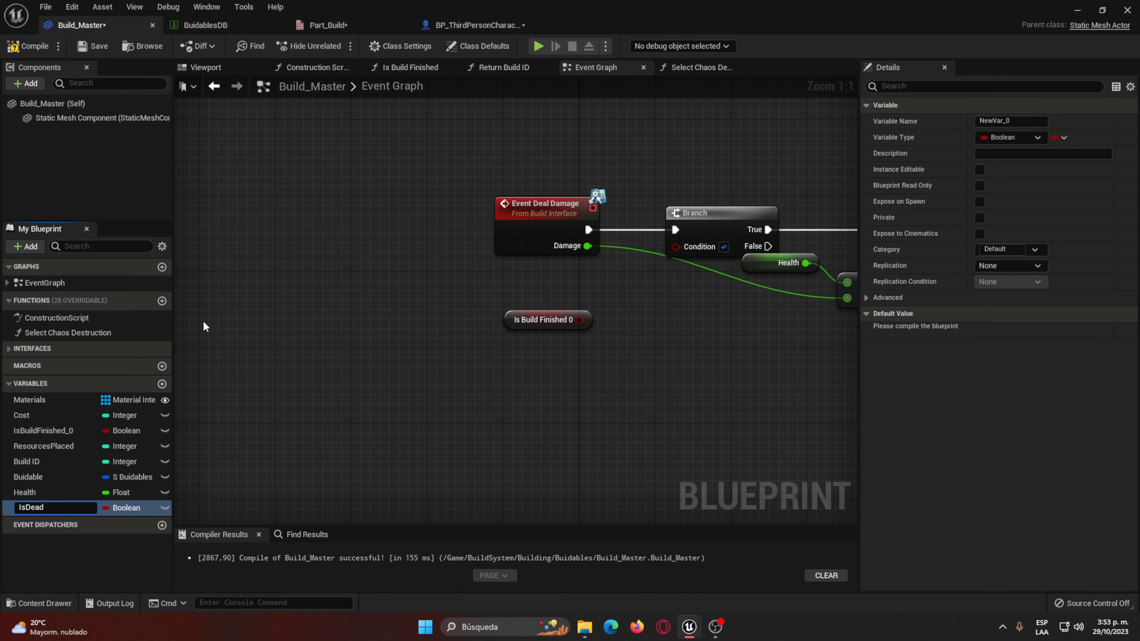
key("Return")
right_click_drag(461, 395, 211, 390)
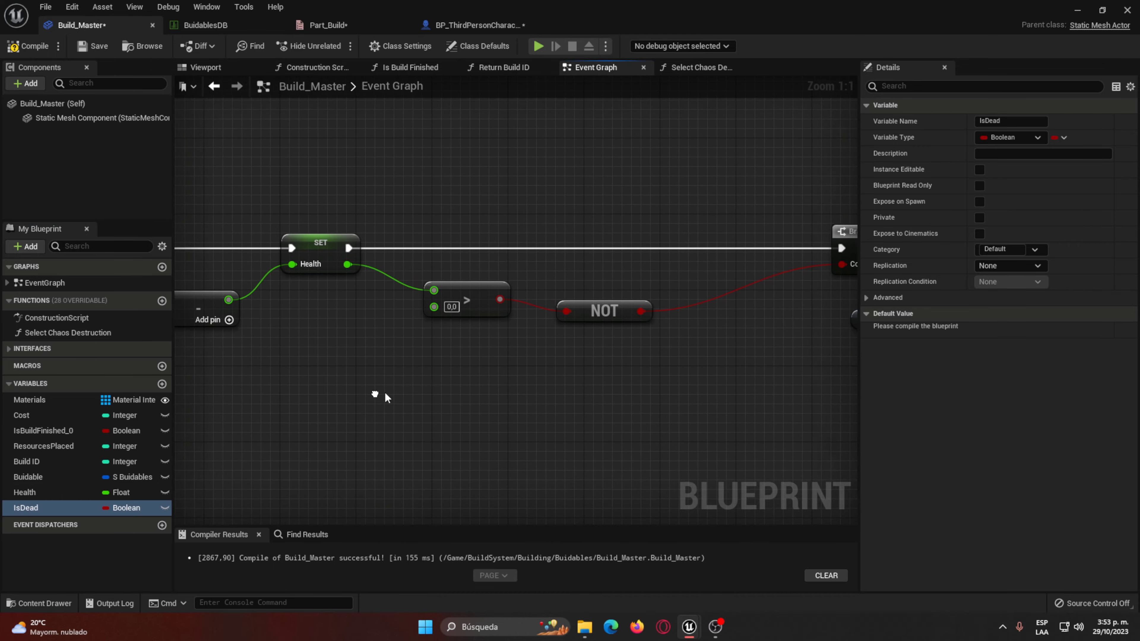
right_click_drag(385, 397, 22, 396)
left_click(434, 253)
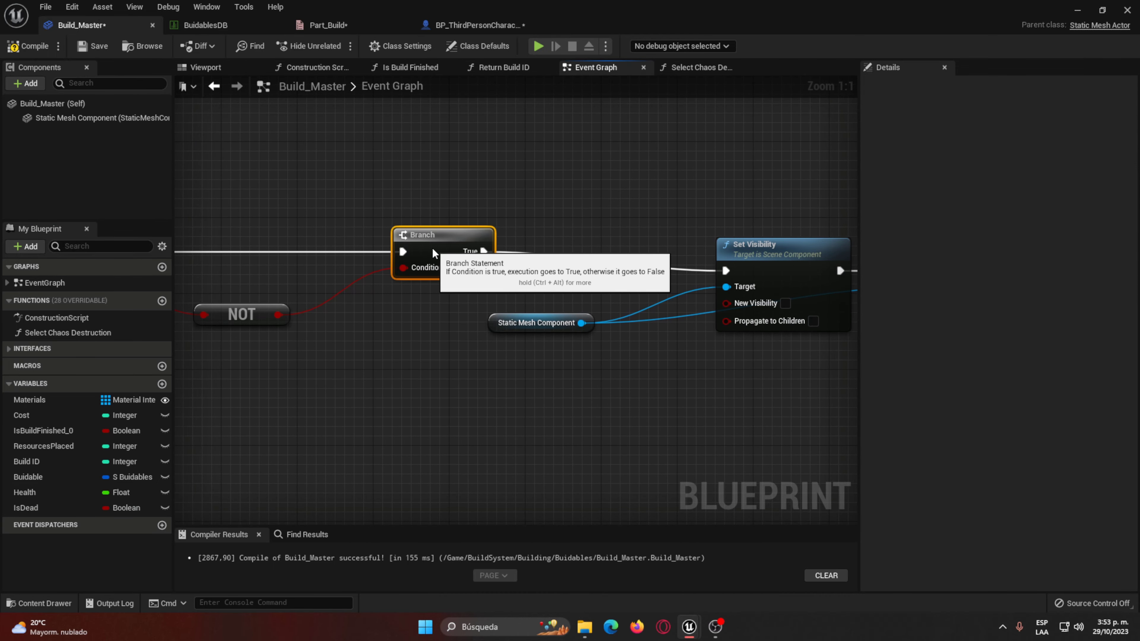
left_click_drag(434, 253, 421, 246)
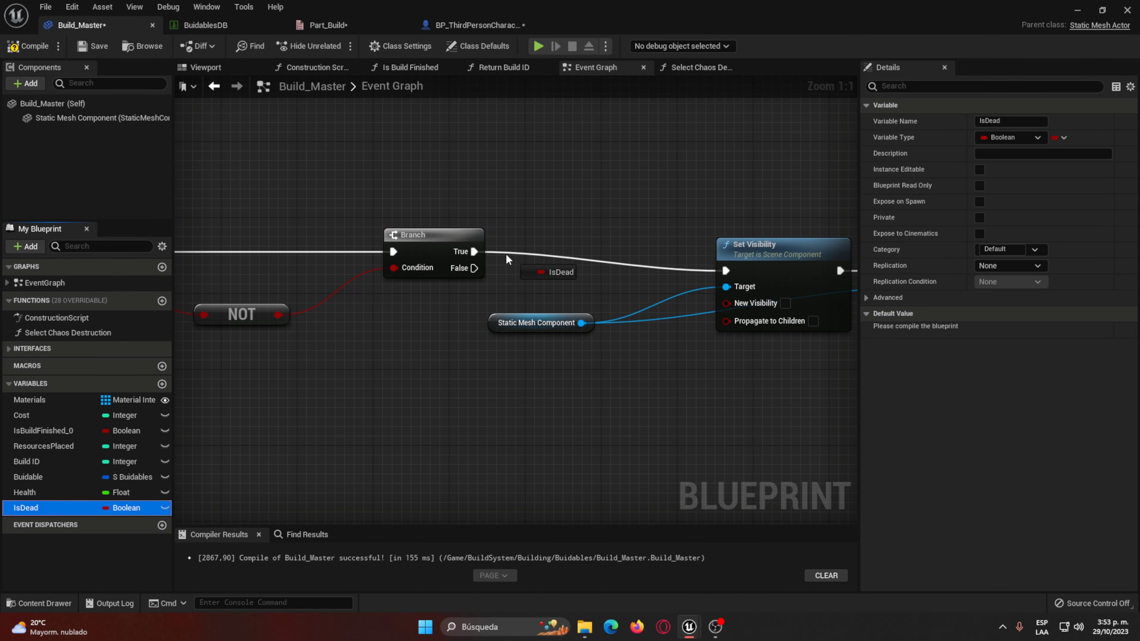
left_click_drag(47, 513, 582, 244, "alt")
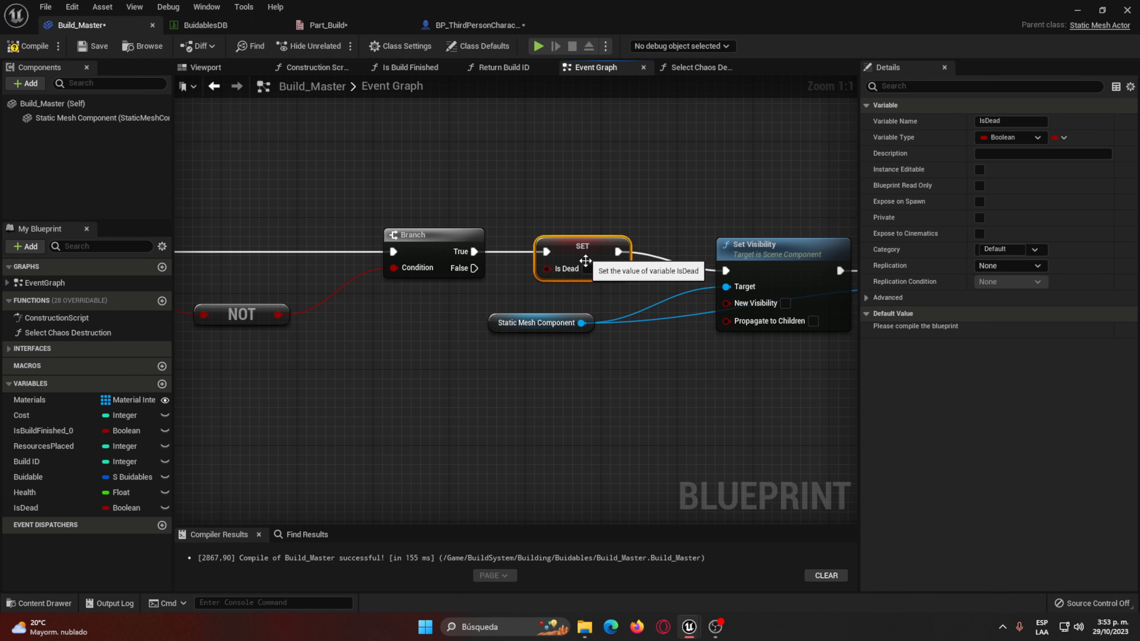
Step: Wire Is Build Finished 0 into the damage Branch's Condition
right_click_drag(421, 310, 488, 262)
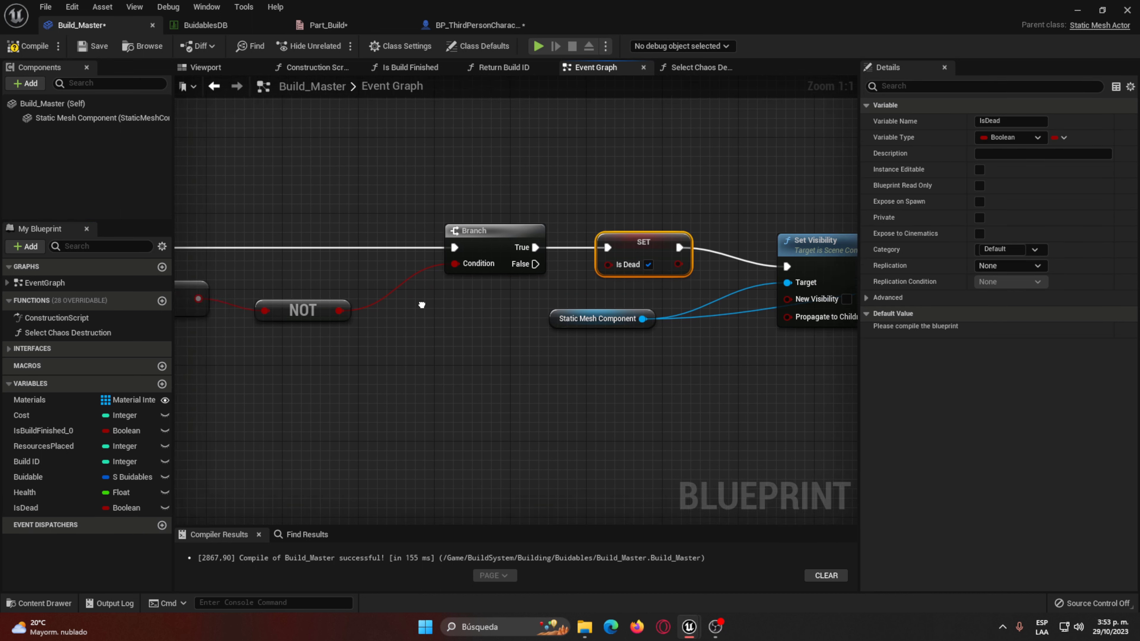
right_click_drag(408, 343, 580, 309)
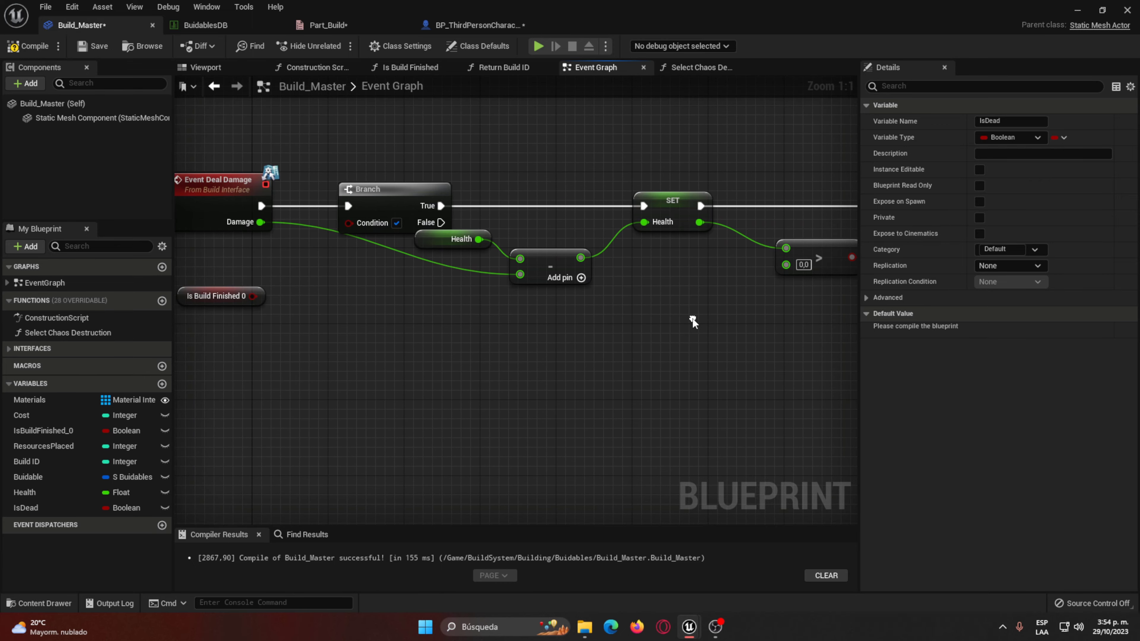
left_click_drag(449, 292, 545, 218)
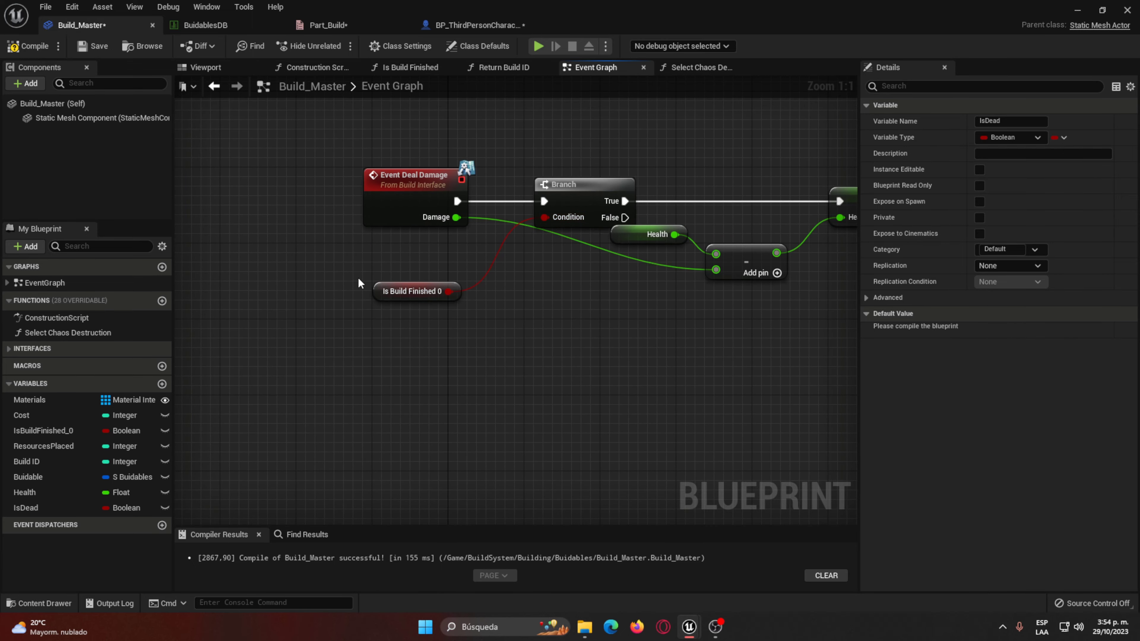
Step: Drop an IsDead getter under Is Build Finished 0 and begin a wire from its pin
left_click_drag(372, 292, 354, 263)
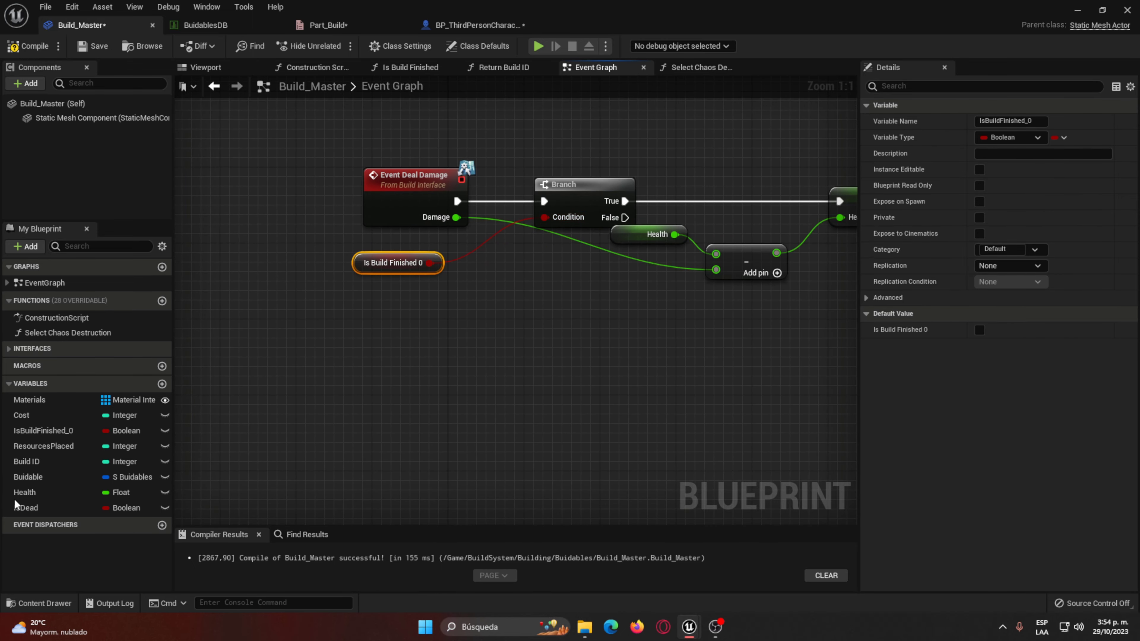
left_click_drag(16, 503, 344, 297)
left_click(377, 323)
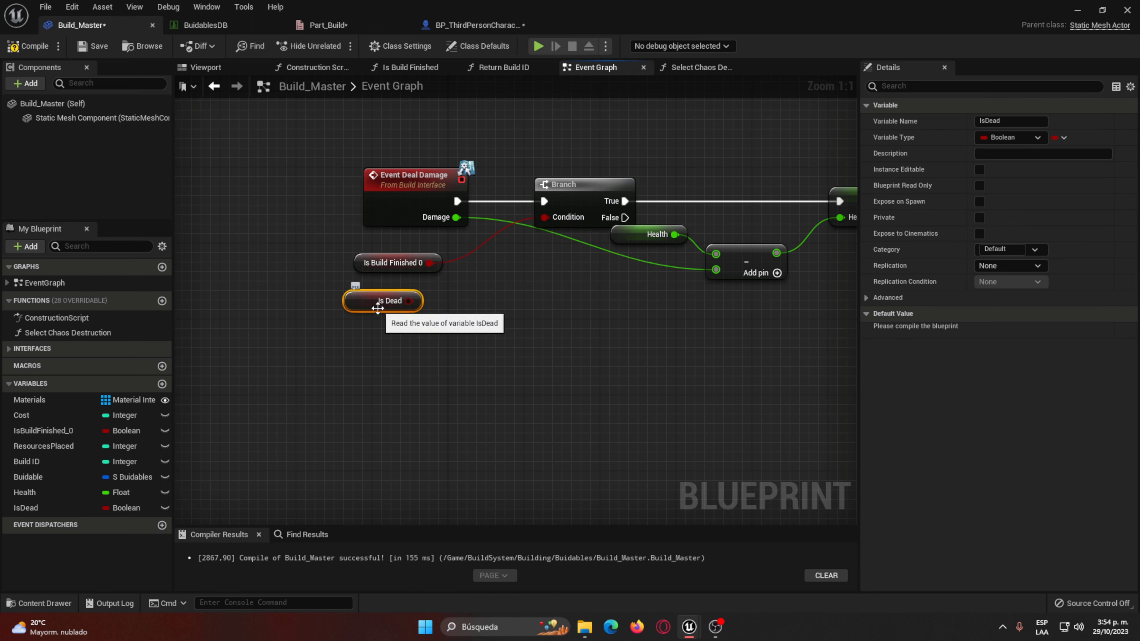
left_click_drag(349, 298, 331, 271)
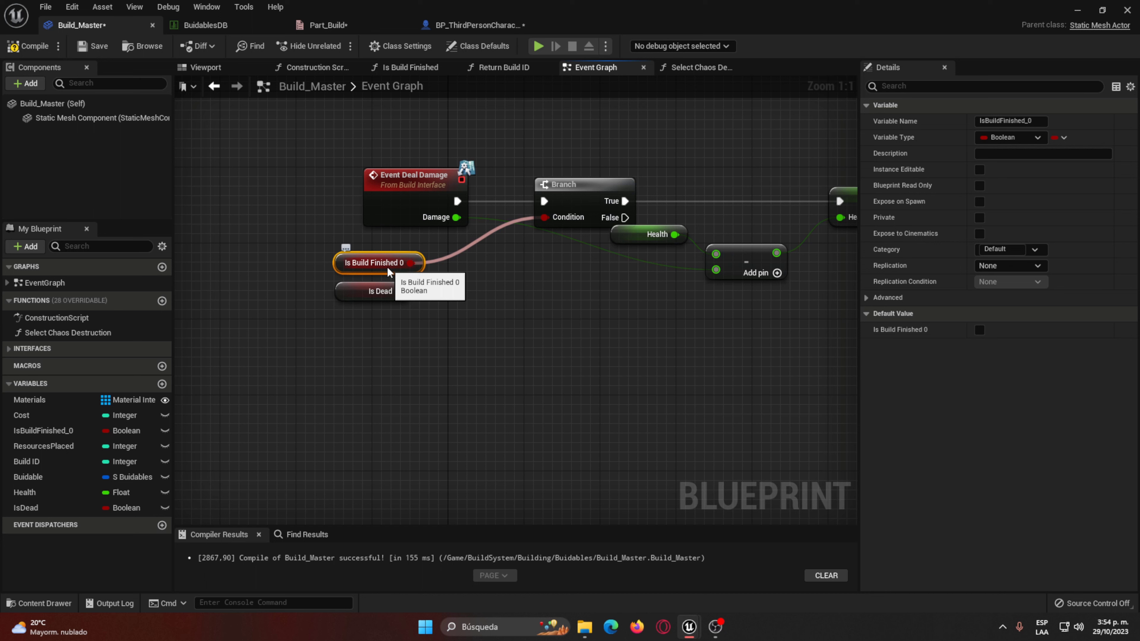
right_click_drag(435, 278, 304, 294)
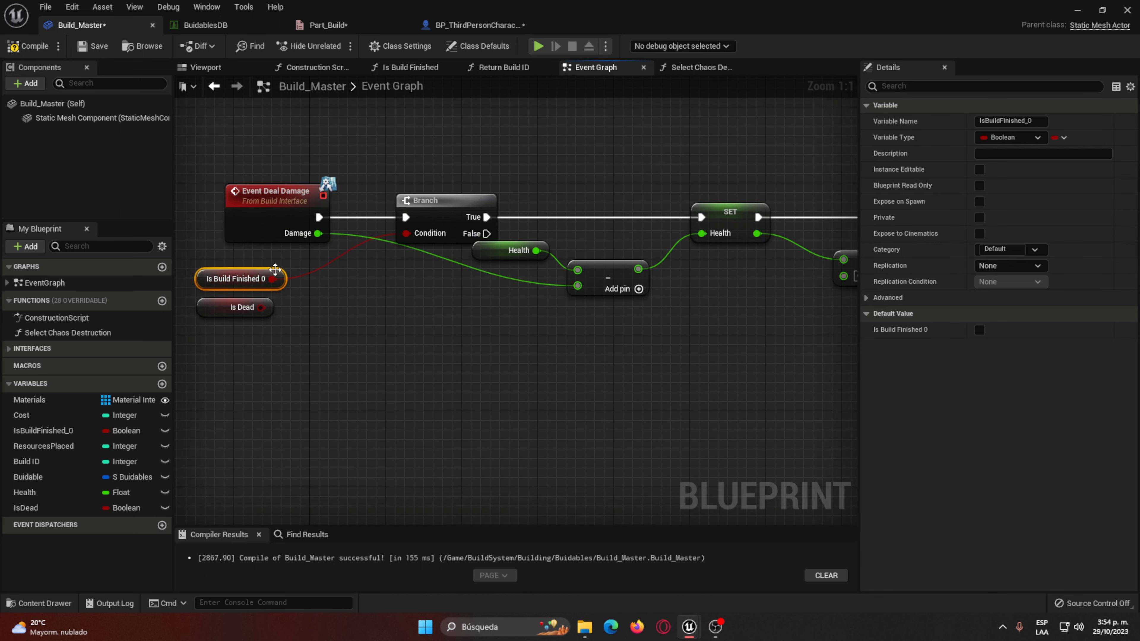
left_click_drag(263, 308, 265, 308)
Step: Twice add a Not Equal node from Is Dead by mistake and undo it
left_click_drag(264, 308, 337, 311)
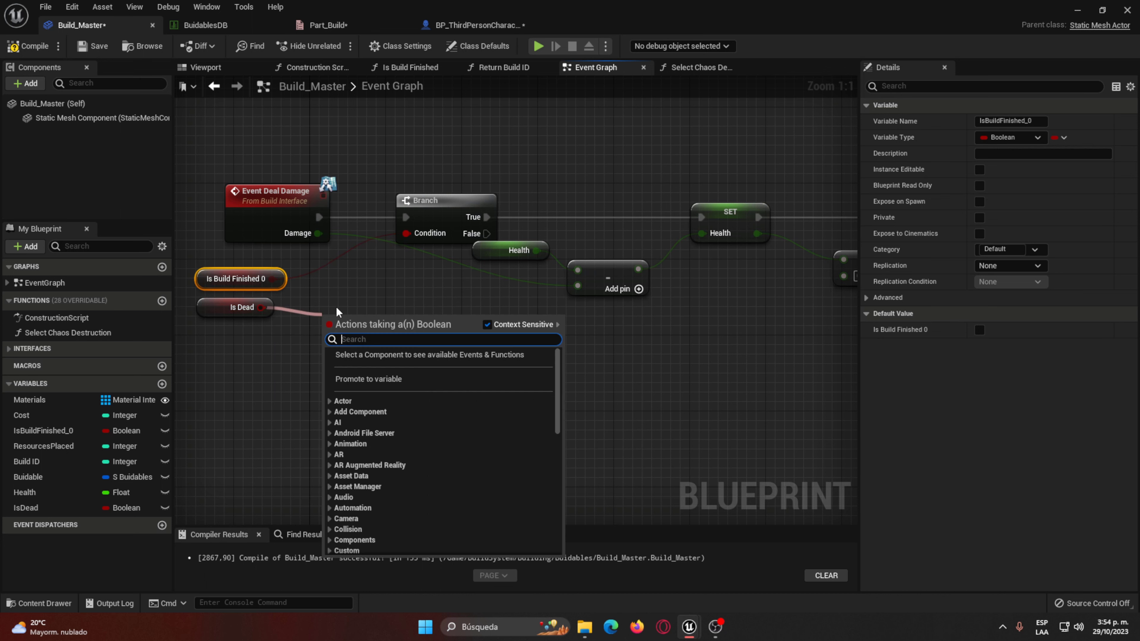
type("not")
key("Return")
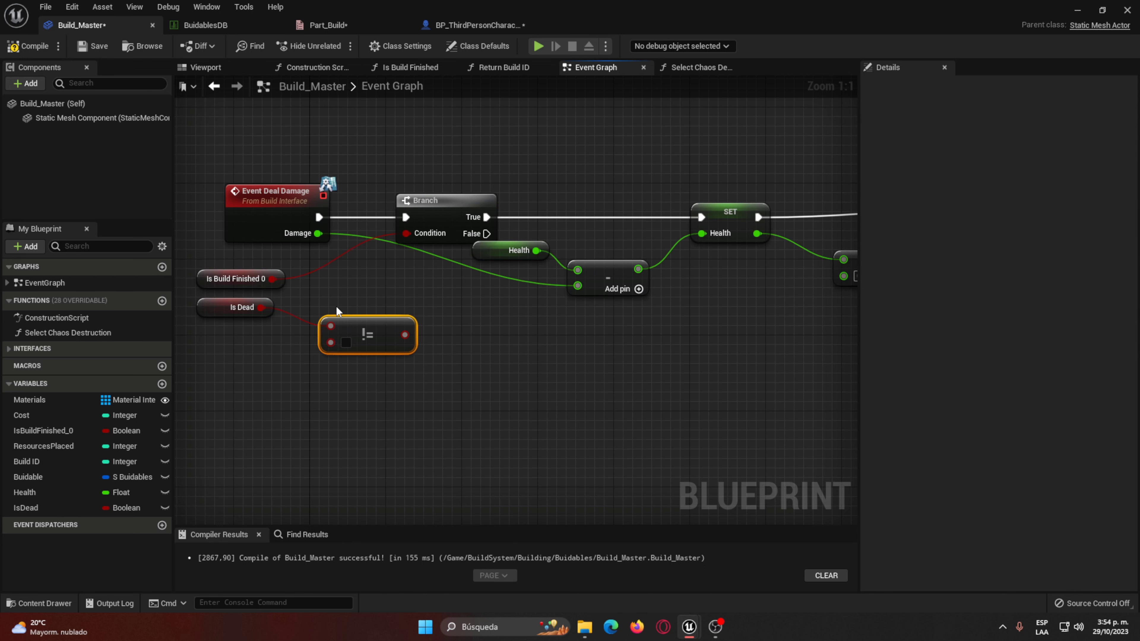
key("ctrl+z")
left_click_drag(263, 309, 338, 311)
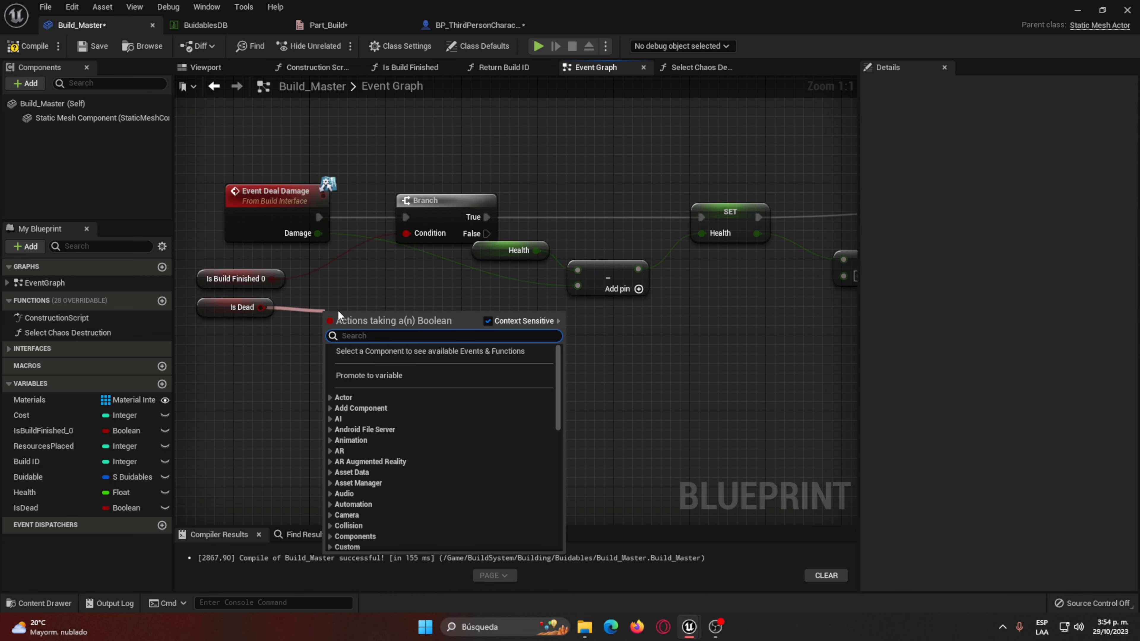
type("not")
key("Return")
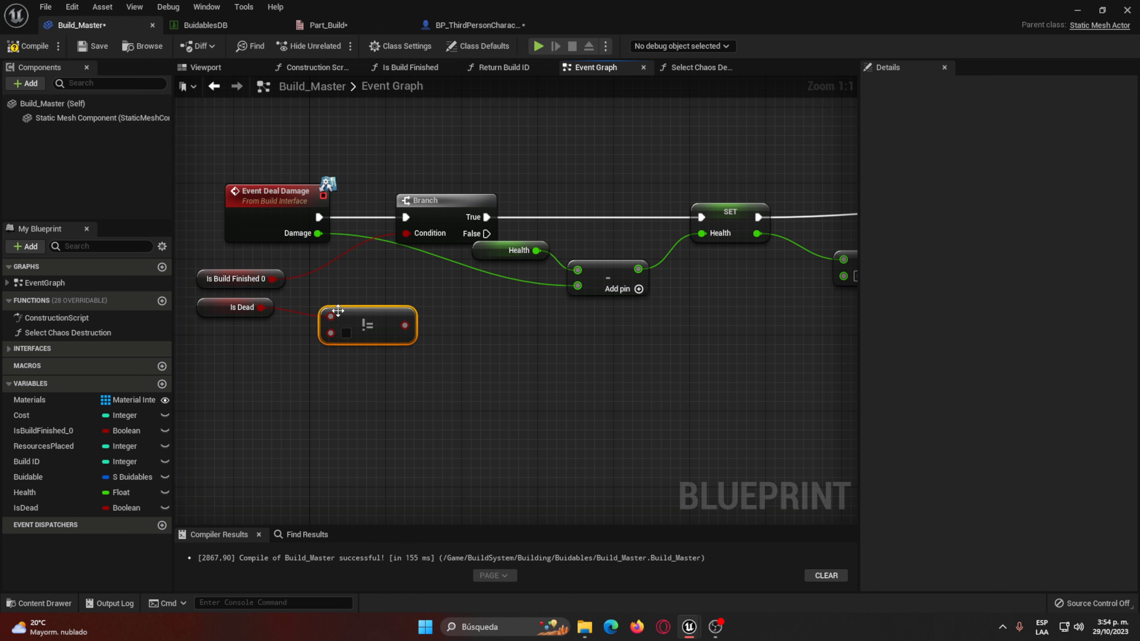
key("ctrl+z")
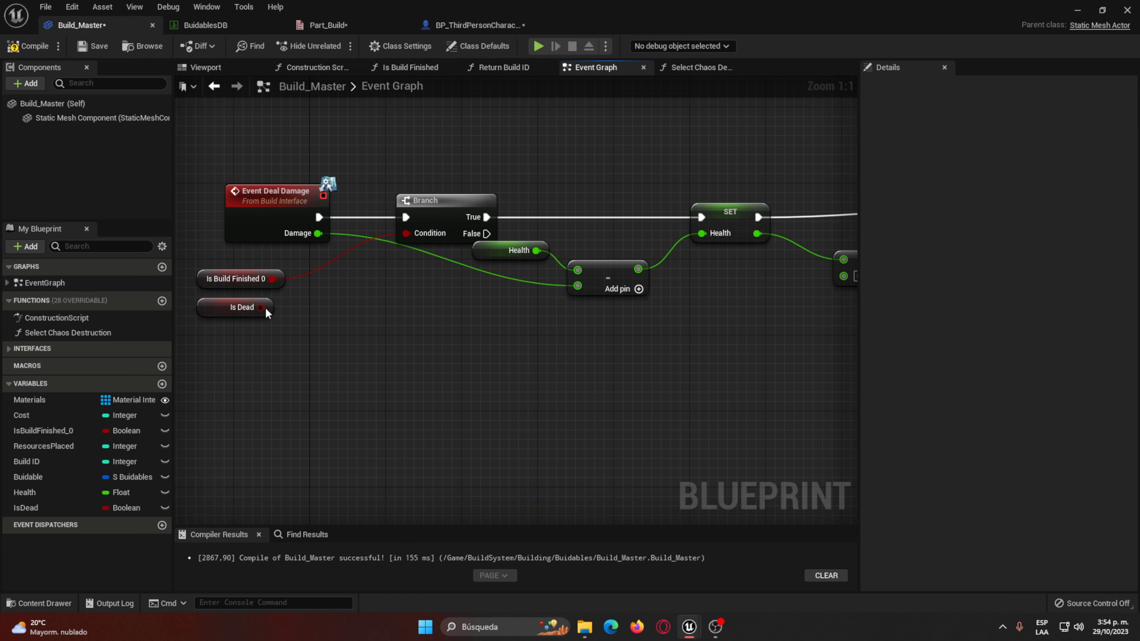
Step: Feed Is Dead into a NOT Boolean node placed beside it
left_click_drag(261, 308, 365, 330)
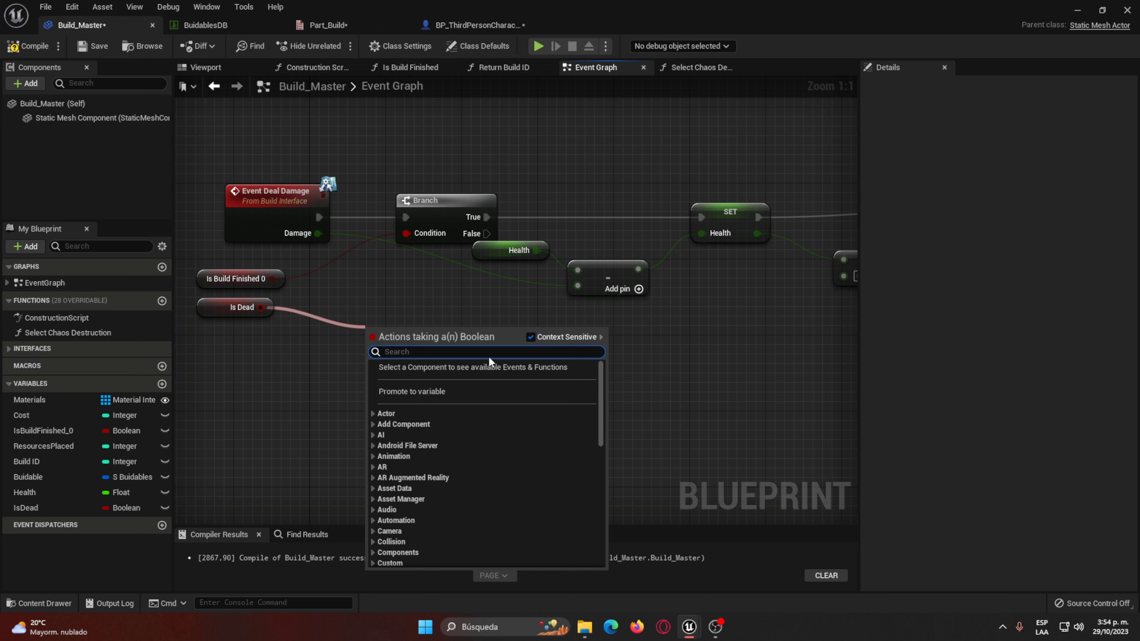
type("not")
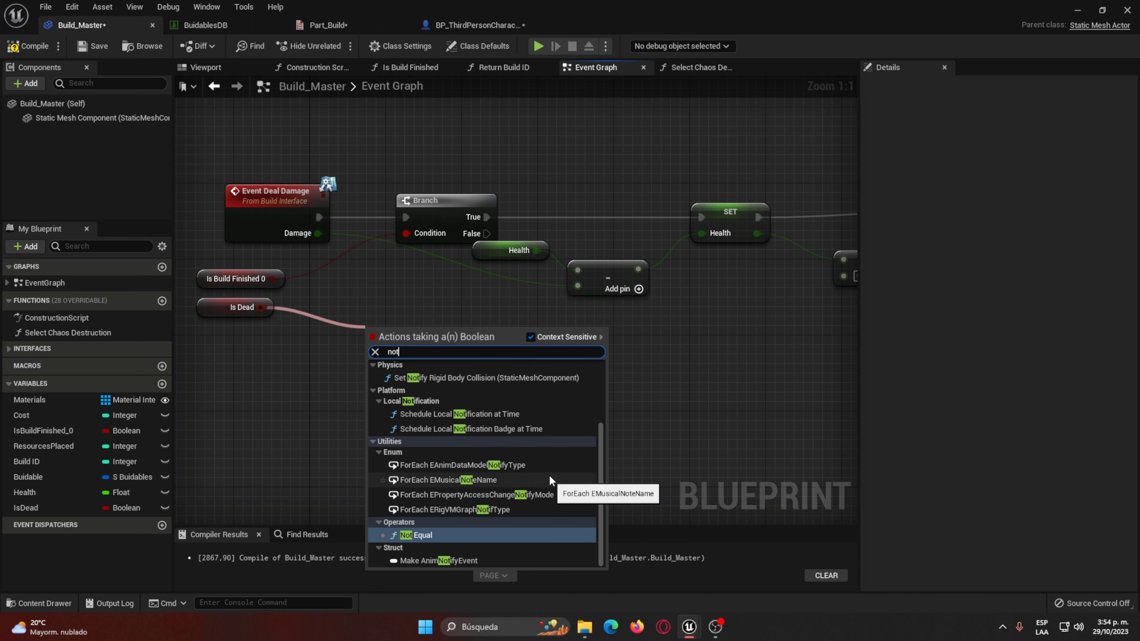
scroll(524, 444, "up", 2)
scroll(546, 443, "up", 2)
left_click(470, 440)
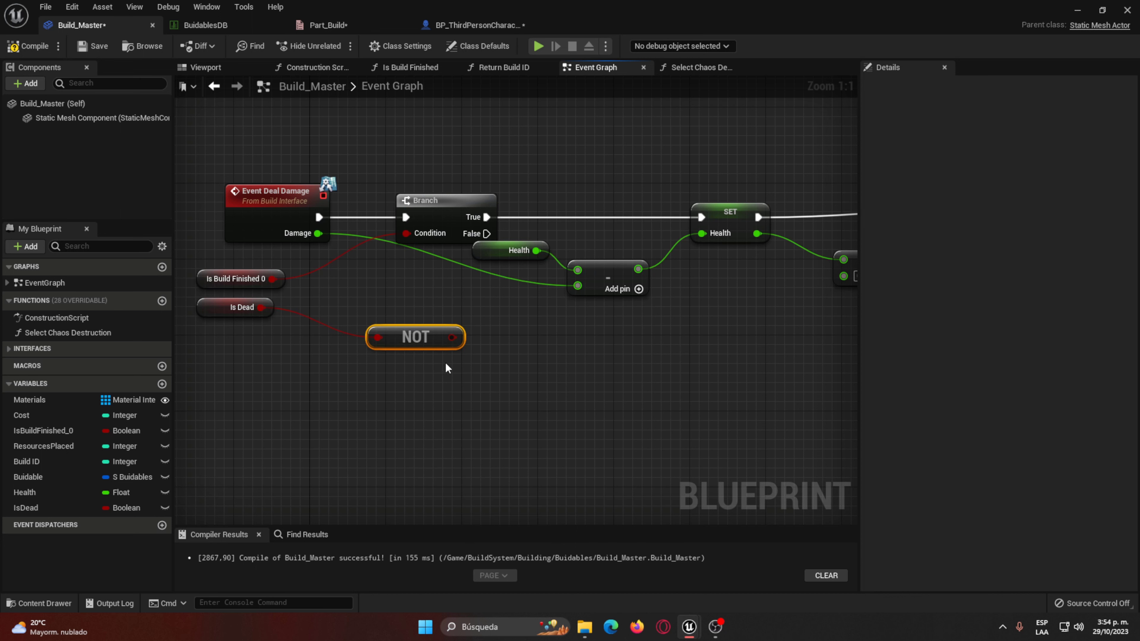
left_click_drag(417, 337, 344, 310)
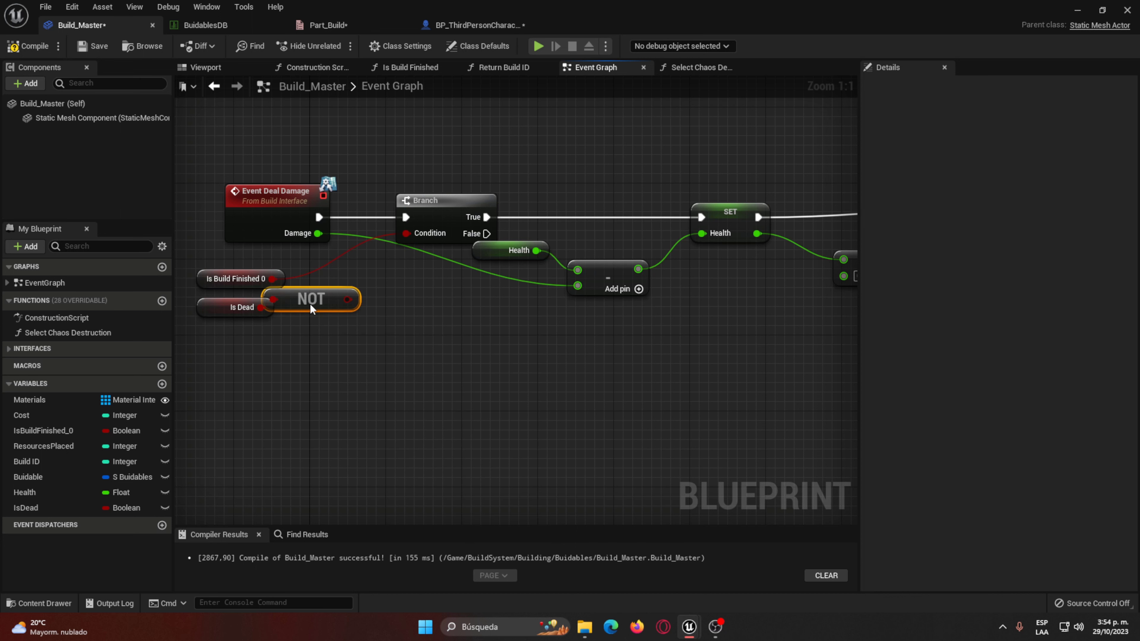
left_click(210, 313)
left_click(332, 309)
Step: Add an AND Boolean node fed by Is Build Finished 0
mouse_move(273, 279)
left_mouse_down()
mouse_move(288, 294)
mouse_move(400, 291)
mouse_move(396, 312)
mouse_move(372, 314)
left_mouse_up()
type("and")
key("Return")
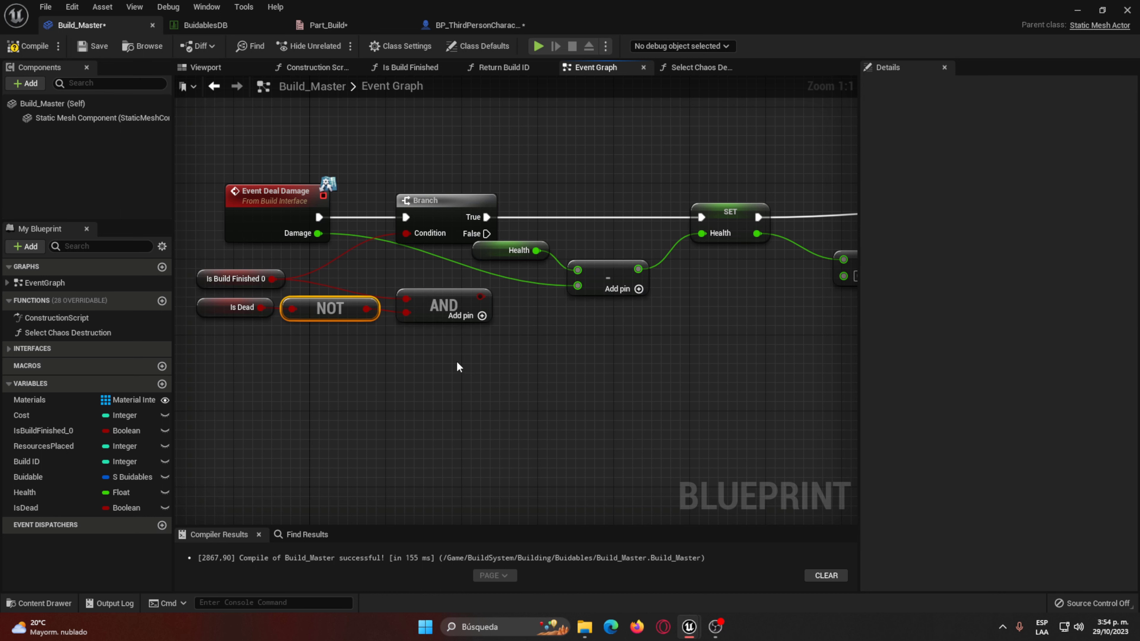
Step: Shift the four condition nodes left and wire the AND output into the Branch condition
left_click_drag(483, 369, 236, 269)
left_click_drag(389, 308, 264, 307)
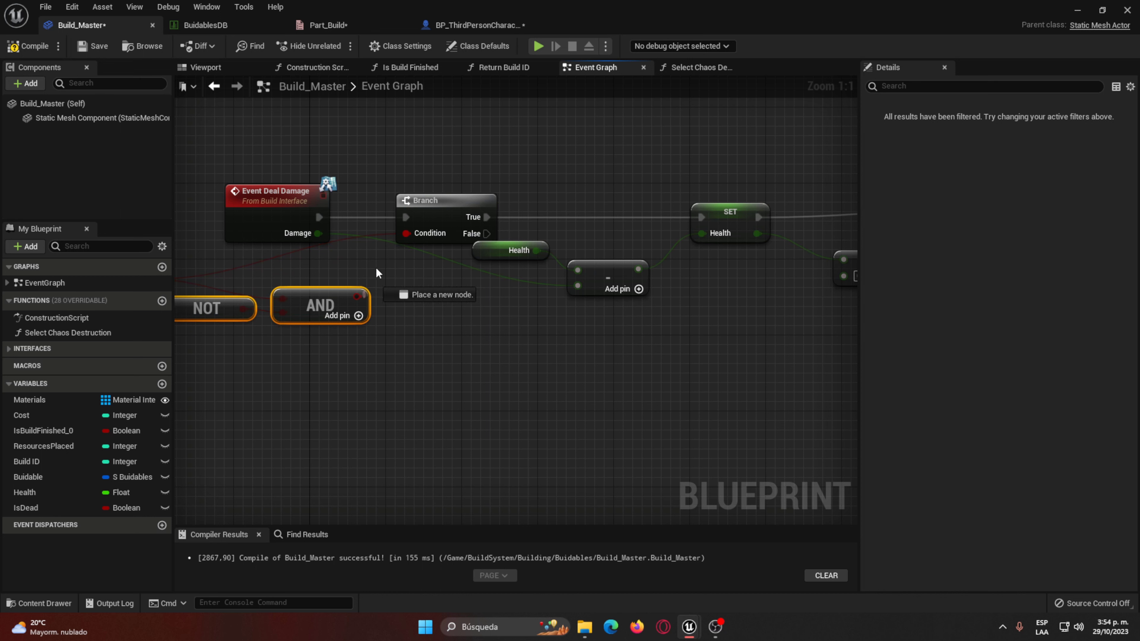
left_click_drag(356, 296, 406, 233)
right_click_drag(403, 344, 509, 336)
left_click_drag(464, 291, 511, 226)
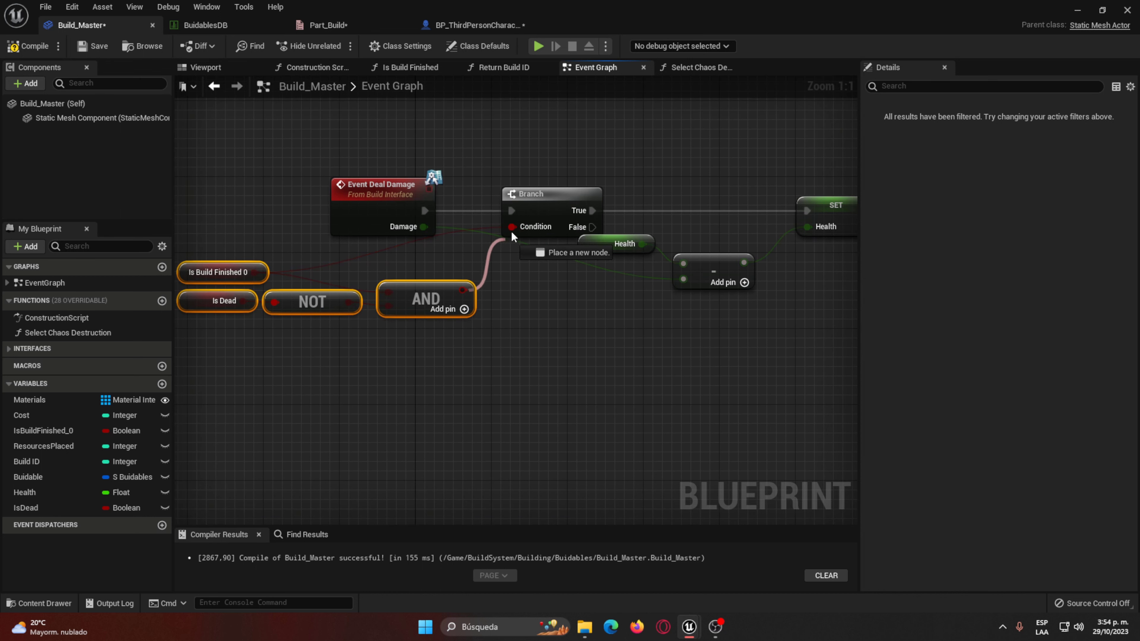
left_click(492, 379)
right_click_drag(397, 360, 430, 356)
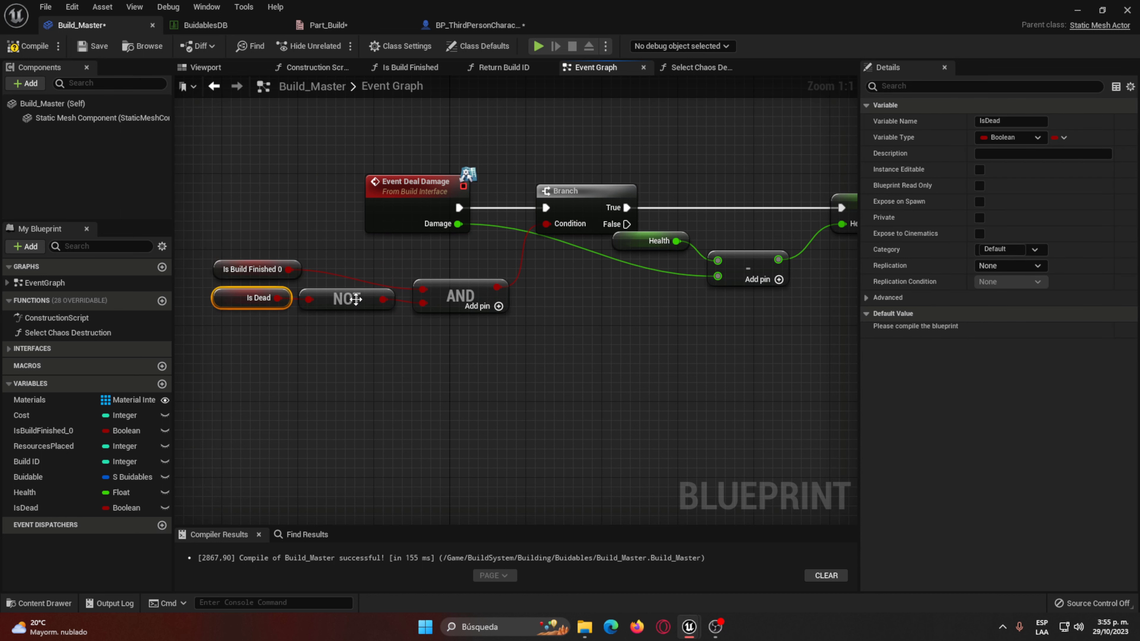
Step: Realign the Is Dead and NOT nodes and nudge Is Build Finished 0 slightly left
right_click_drag(487, 349, 309, 363)
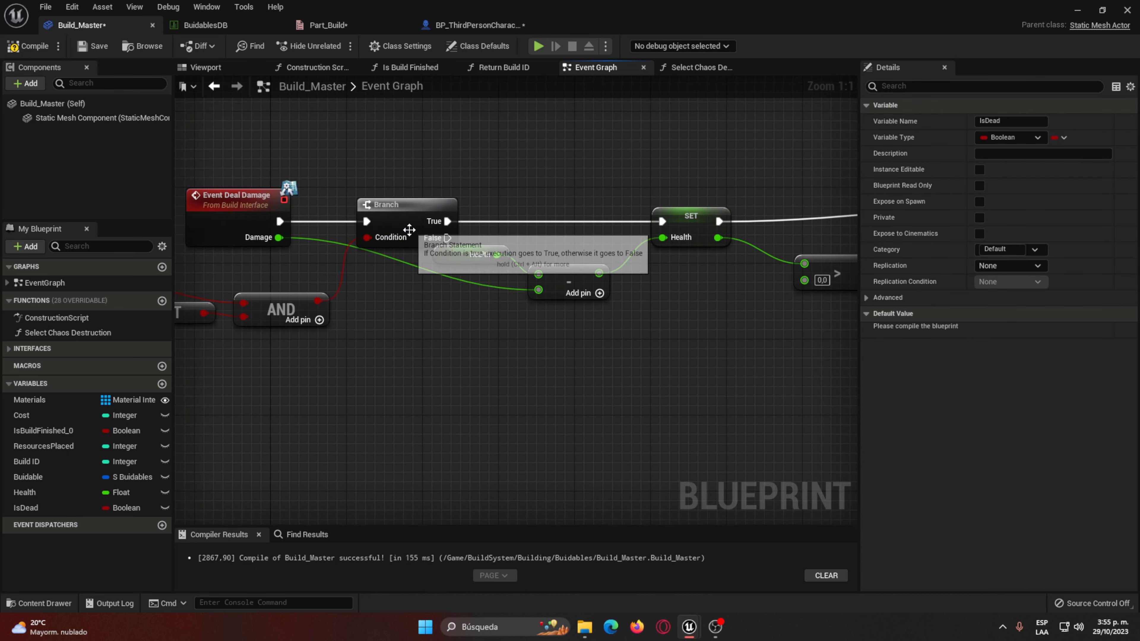
right_click_drag(421, 233, 491, 236)
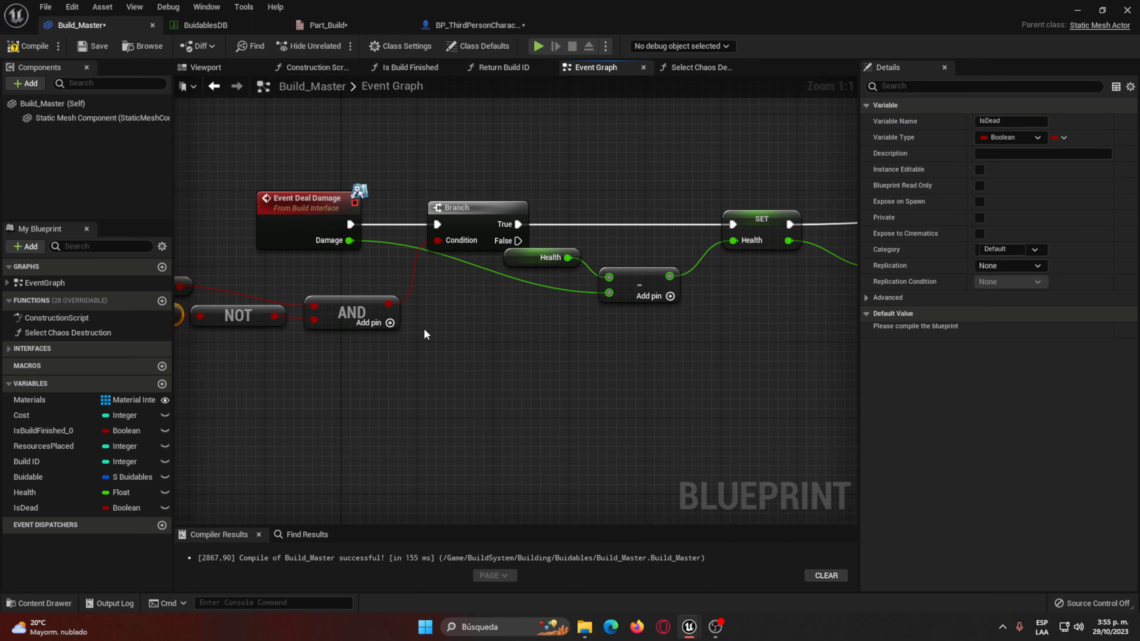
left_click_drag(393, 320, 356, 299)
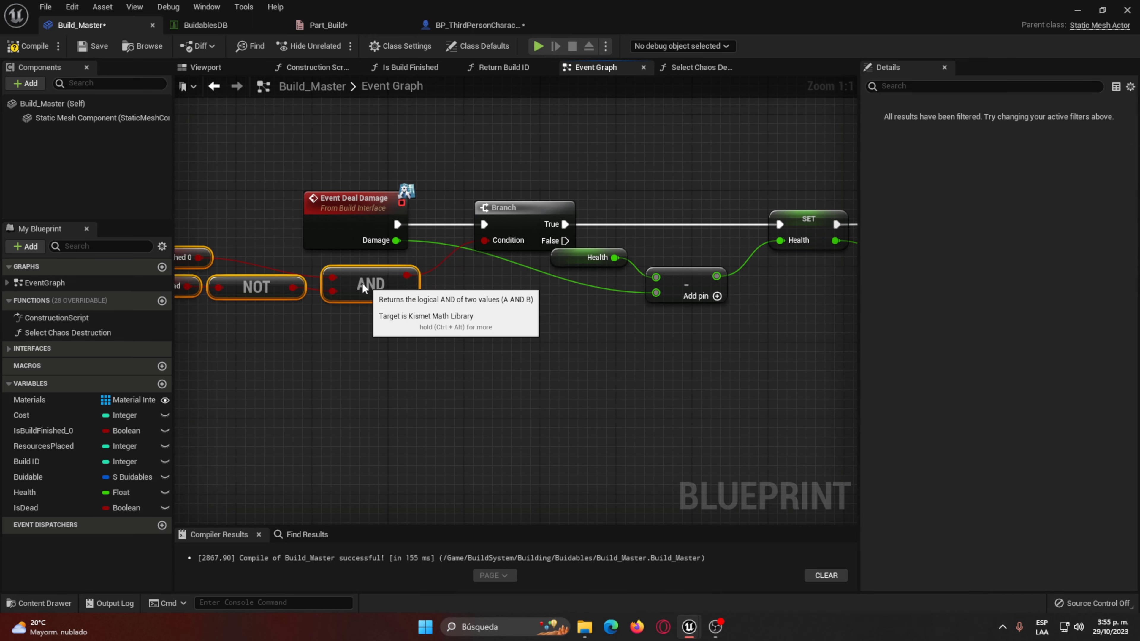
right_click_drag(356, 299, 431, 320)
left_click_drag(250, 248, 325, 256)
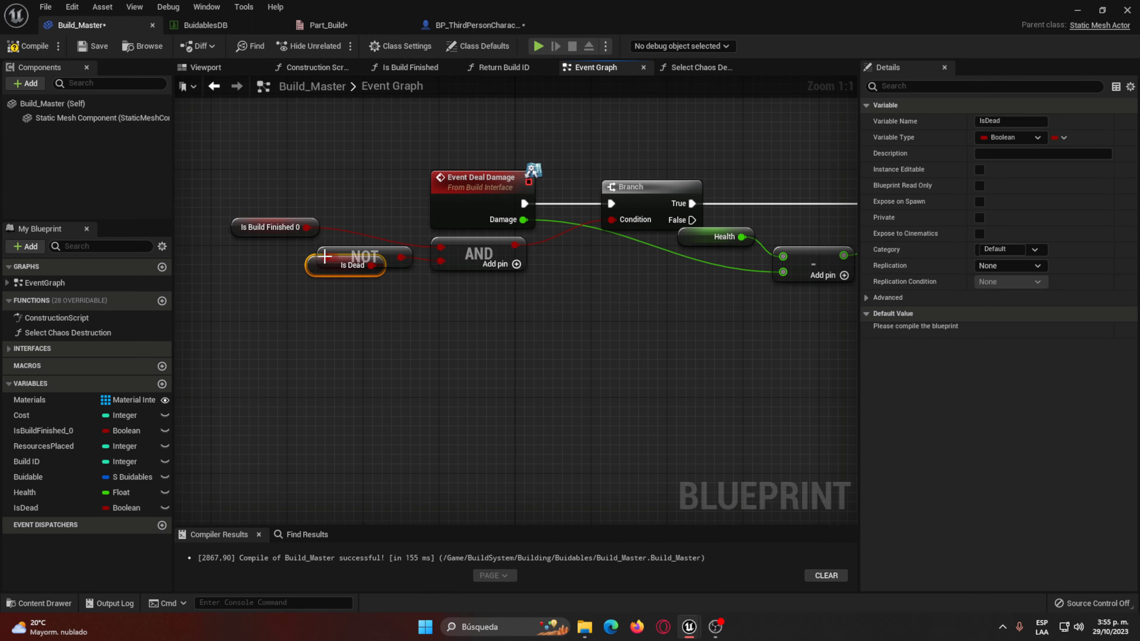
key("ctrl+z")
left_click_drag(359, 293, 225, 270)
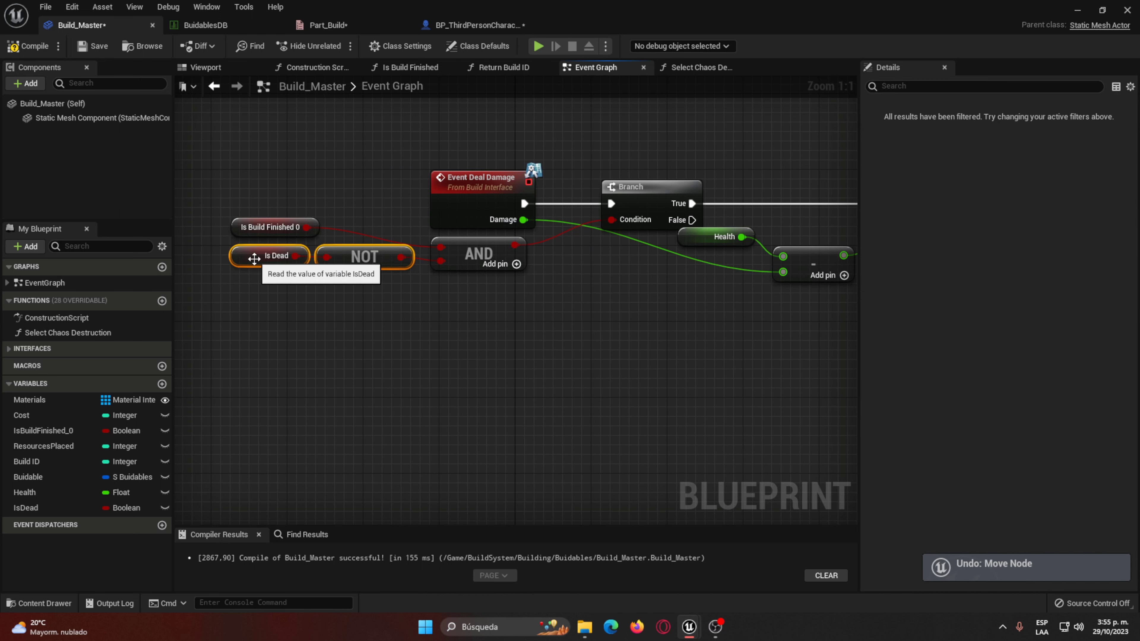
left_click_drag(240, 232, 230, 232)
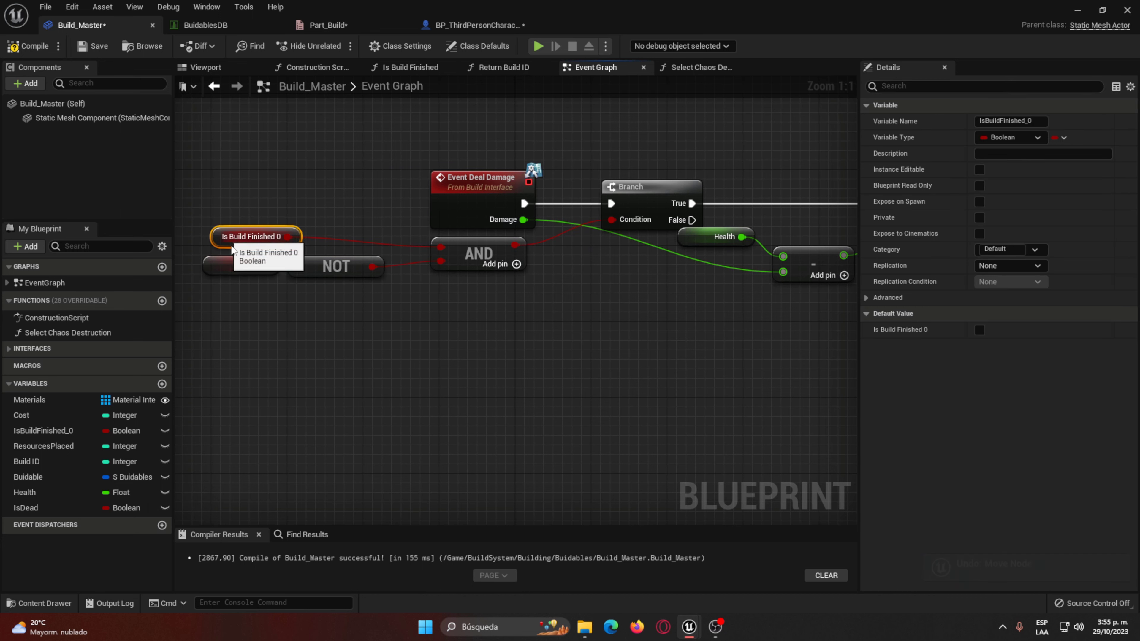
right_click_drag(654, 314, 305, 303)
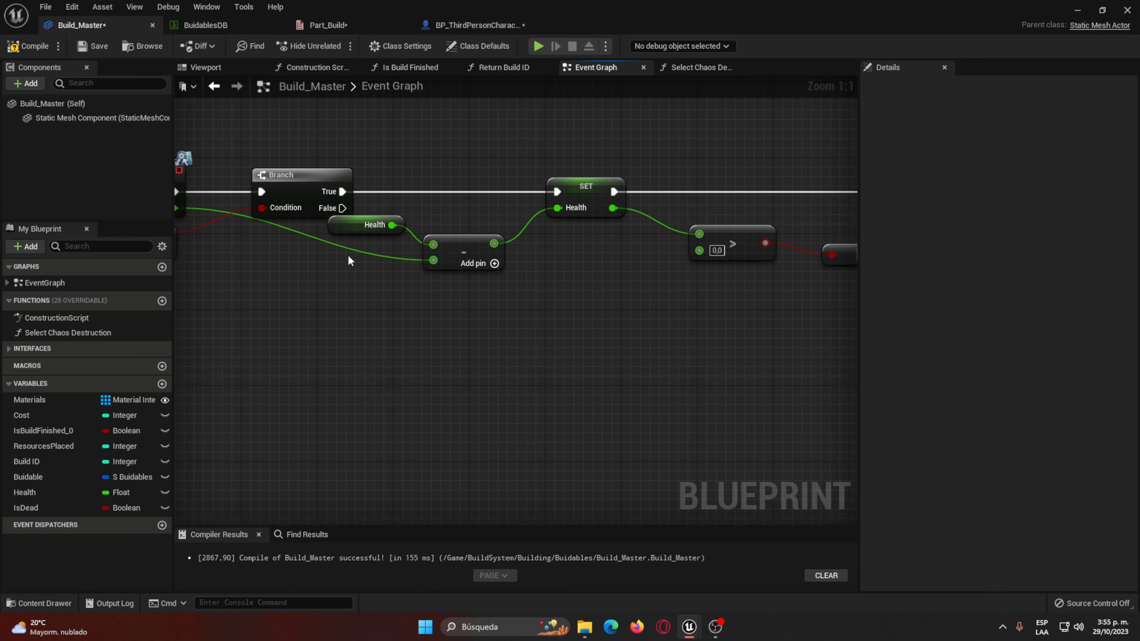
Step: Raise the NOT node level with the Branch, then start a play session
right_click_drag(348, 261, 429, 298)
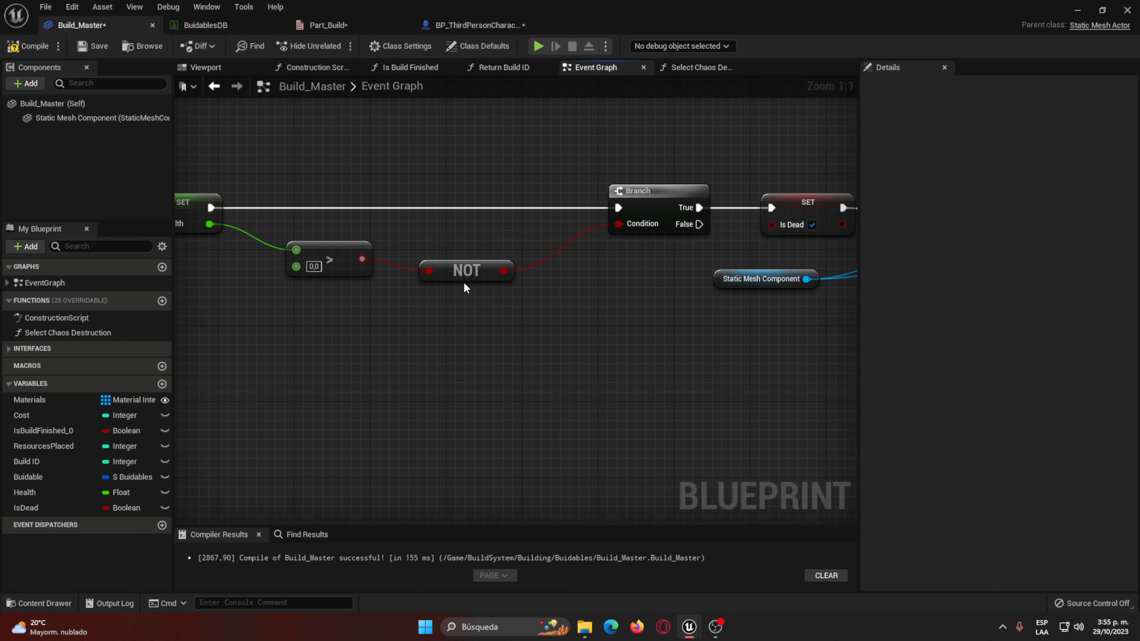
left_click_drag(465, 275, 465, 255)
right_click_drag(677, 242, 457, 250)
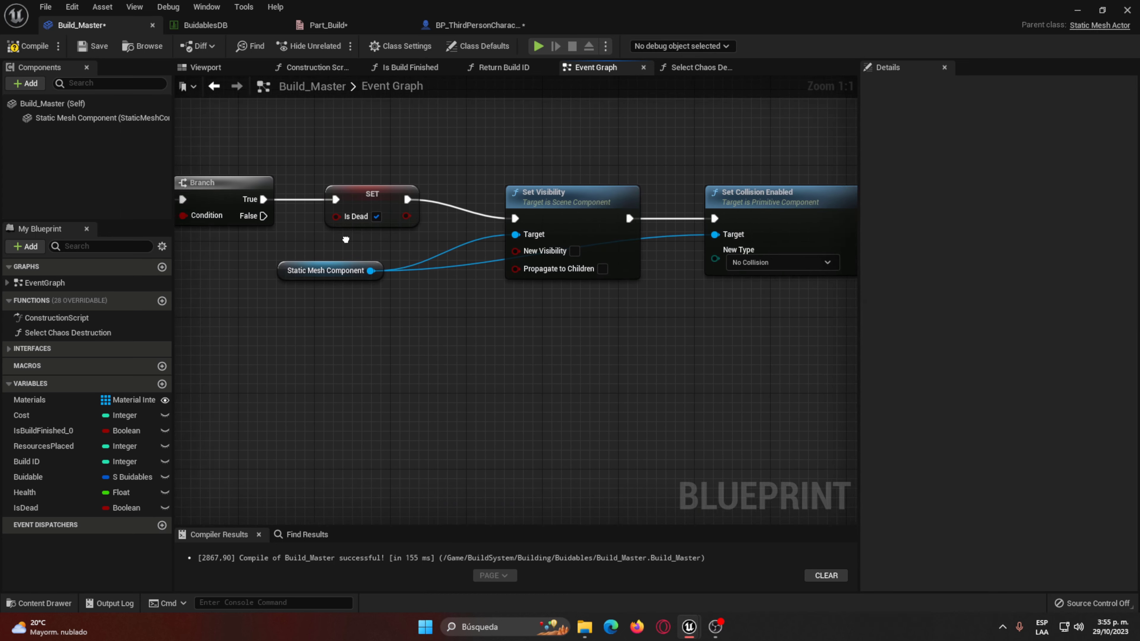
right_click_drag(541, 262, 495, 290)
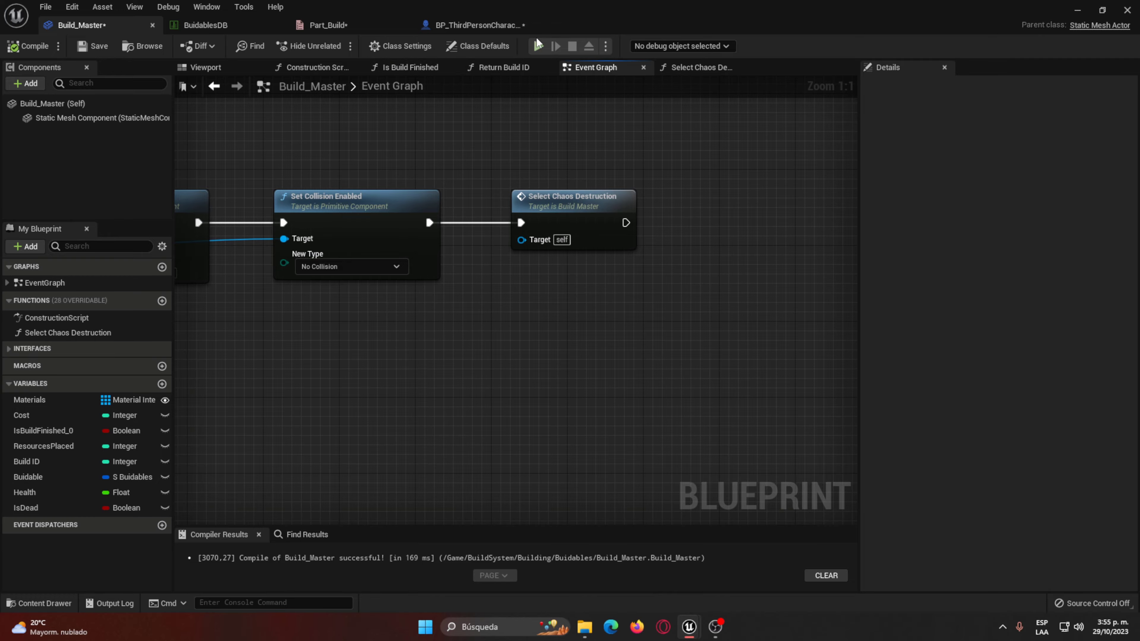
left_click(538, 46)
Step: Play-test by shattering the wooden table and placing then removing a wooden wall, then stop
left_click(1077, 11)
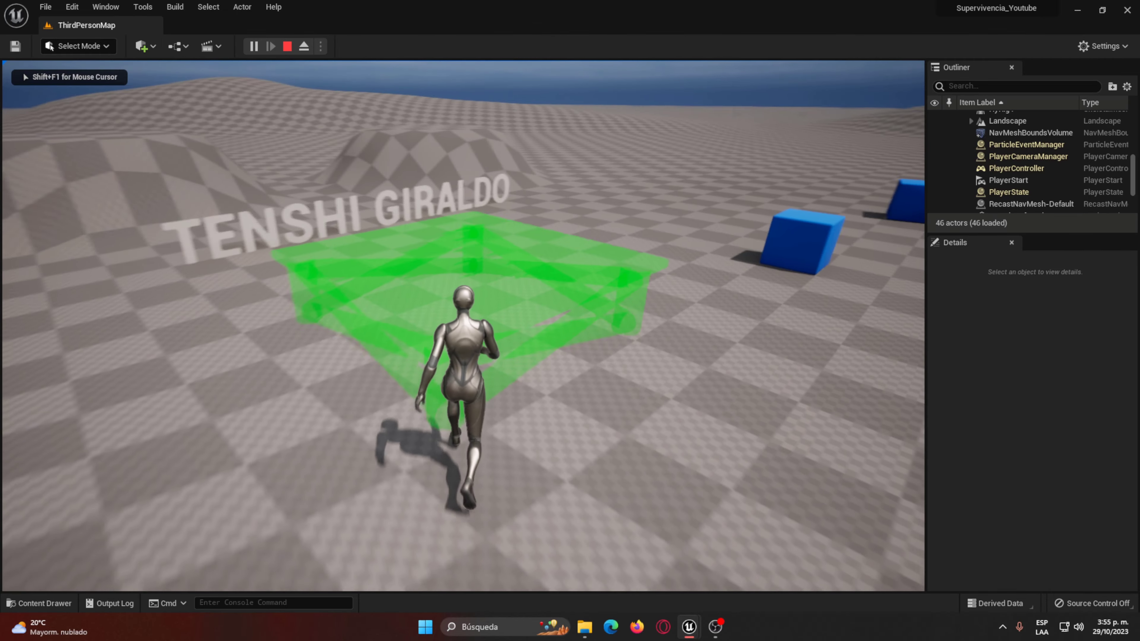
key("a")
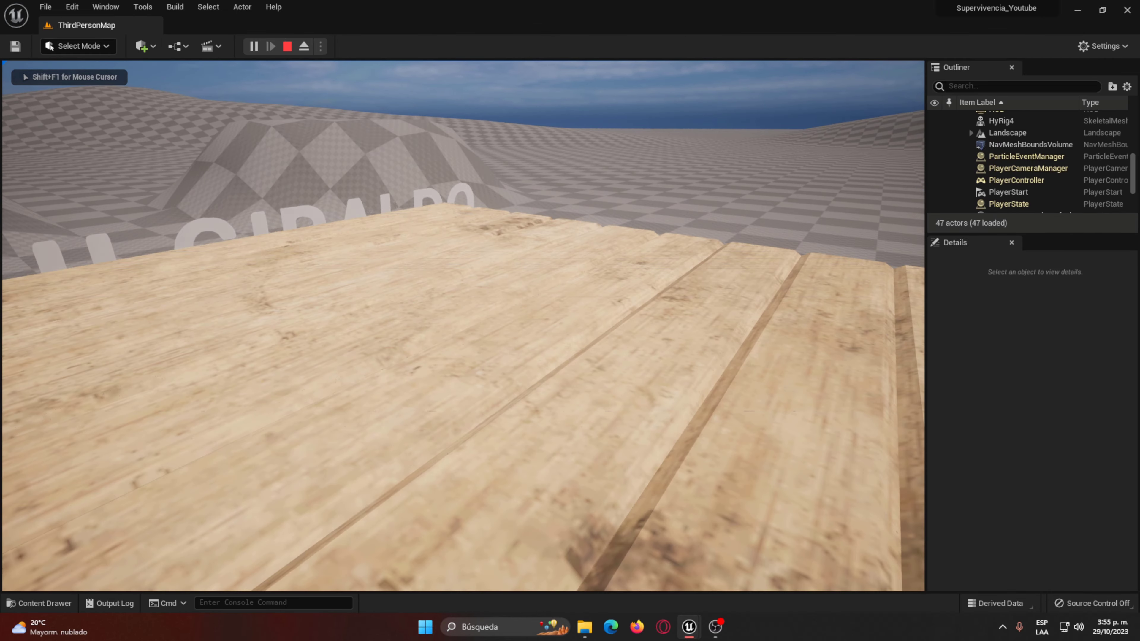
key("w")
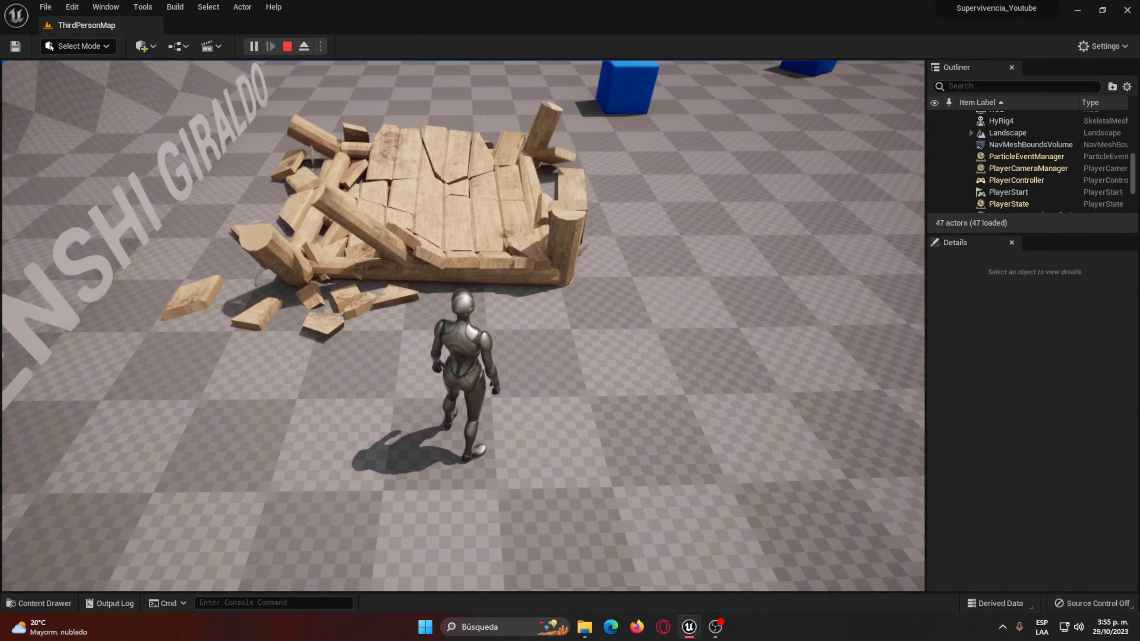
key("w")
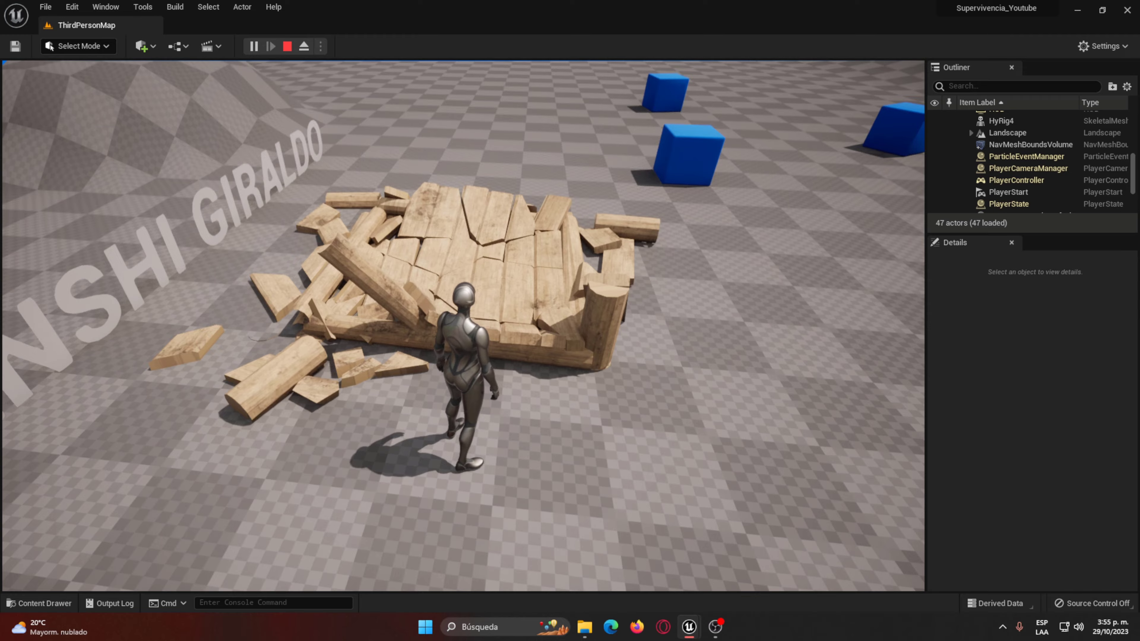
key("w")
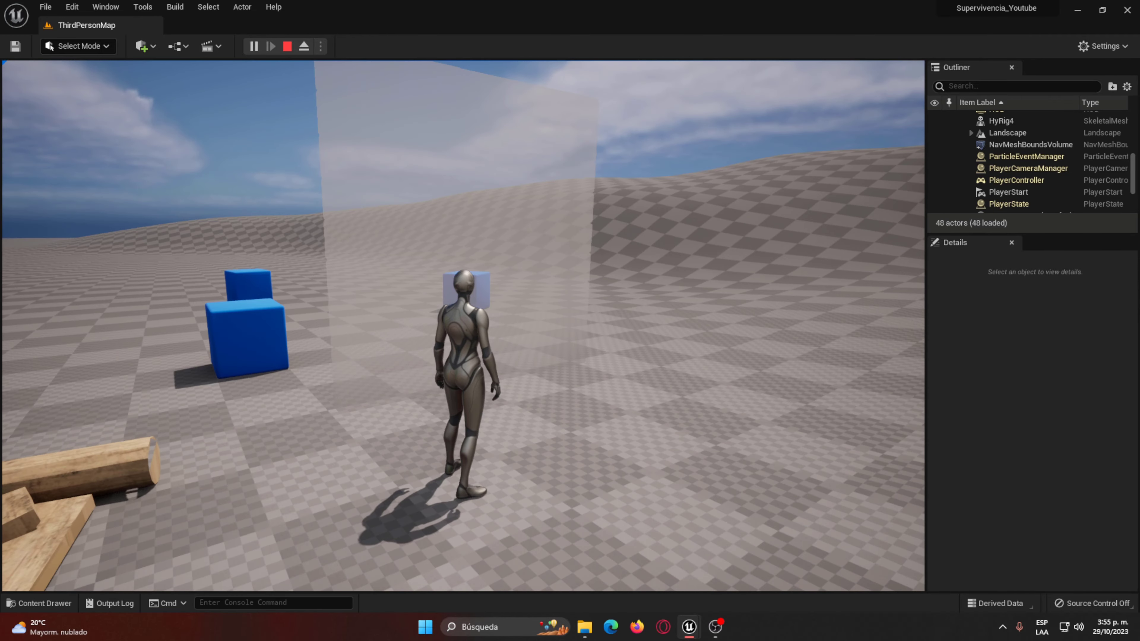
key("e")
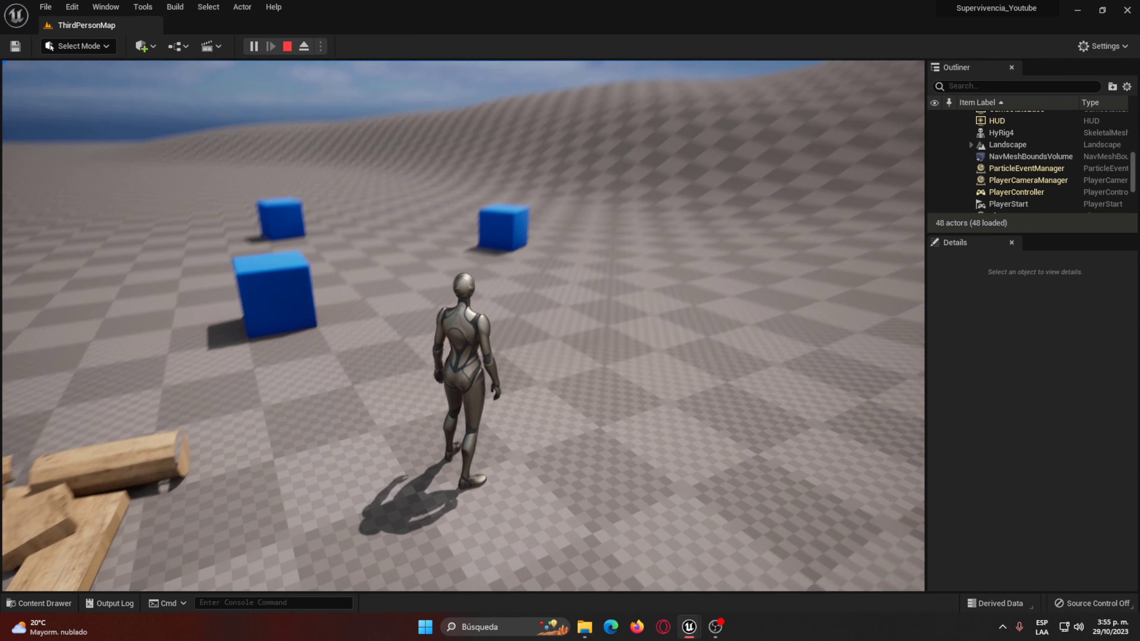
key("e")
key("e")
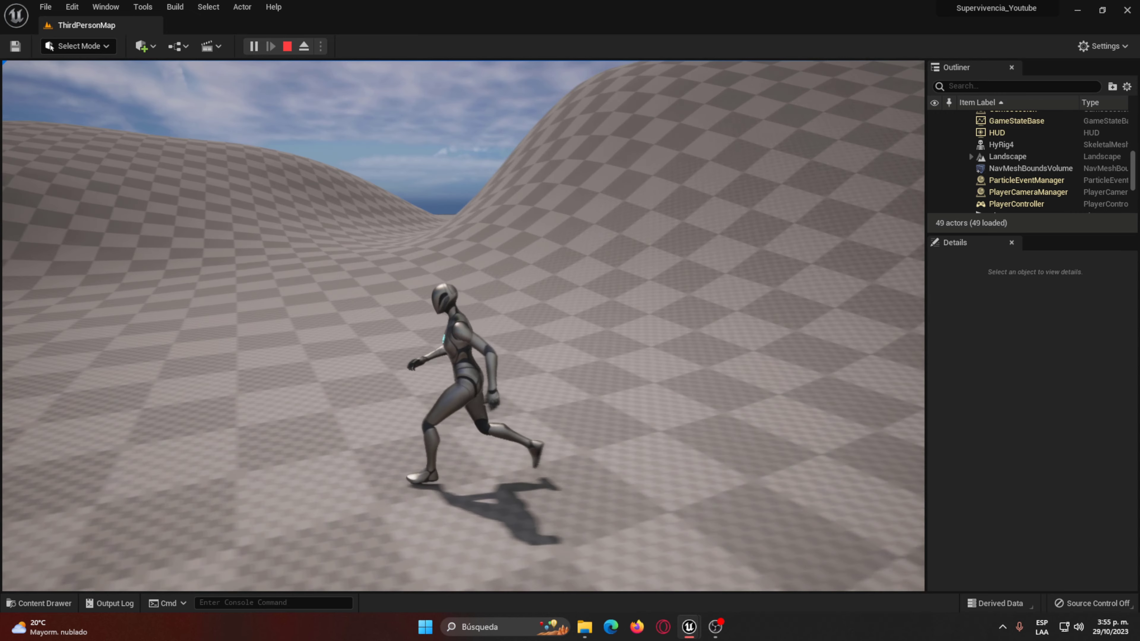
key("Escape")
left_click(888, 413)
Step: Browse to Content > BuildSystem > Building > Buidables and open the Build_Master Blueprint
key("ctrl+space")
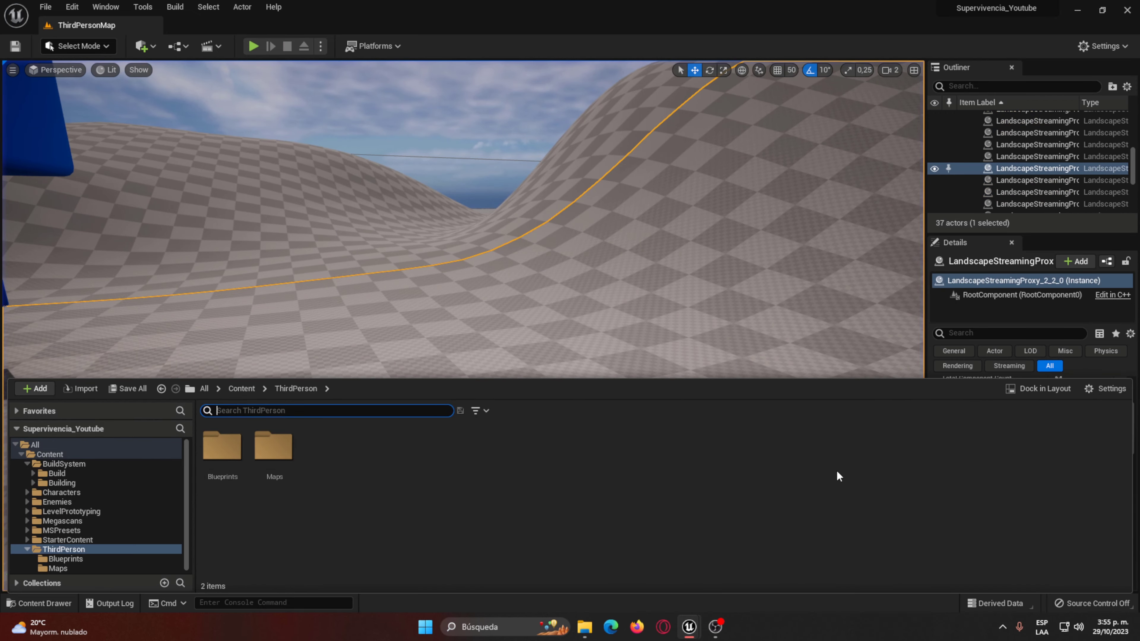
left_click(247, 389)
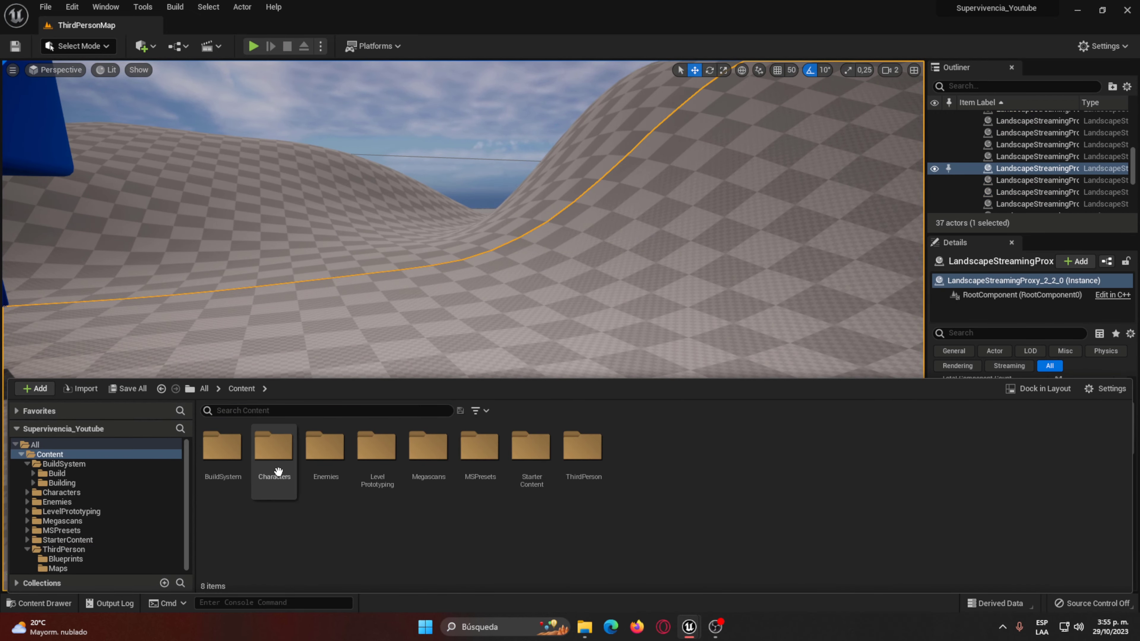
double_click(235, 458)
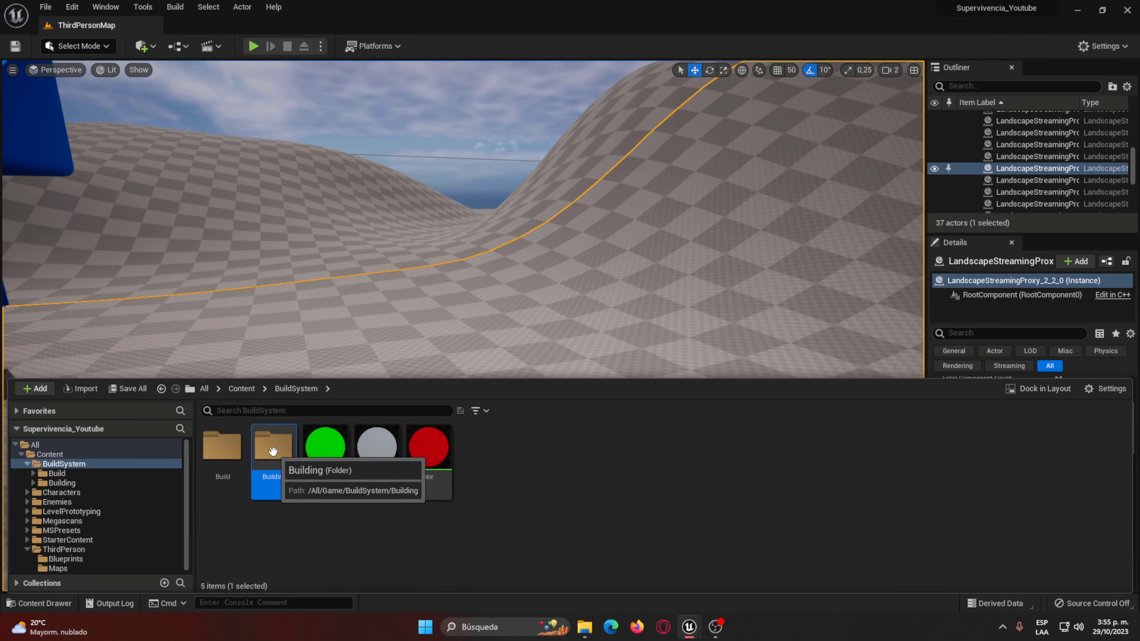
double_click(272, 451)
left_click(235, 470)
double_click(235, 470)
double_click(390, 458)
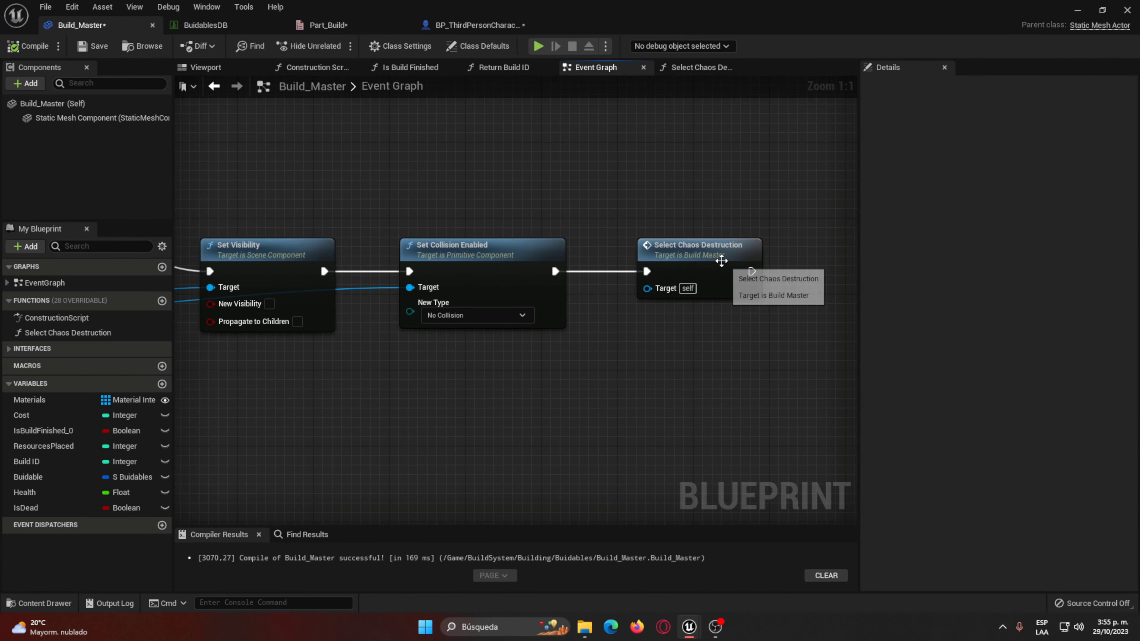
Step: In Select Chaos Destruction, duplicate the Add Geometry Collection node and give the copy wall_GeometryCollection
double_click(718, 256)
right_click_drag(450, 324, 404, 427)
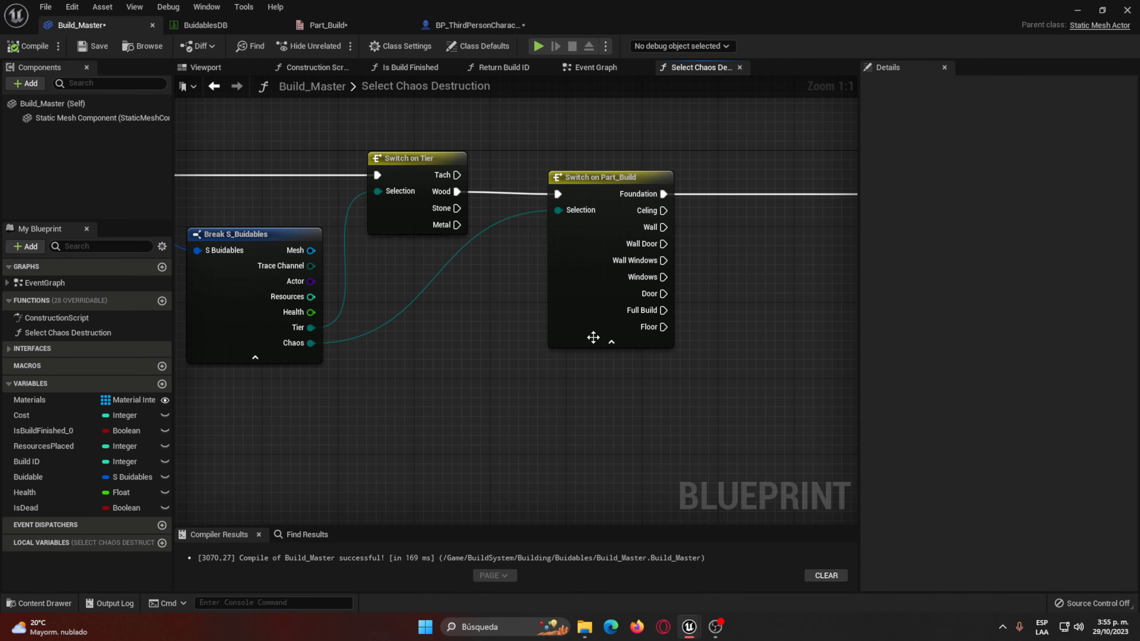
right_click_drag(601, 230, 228, 240)
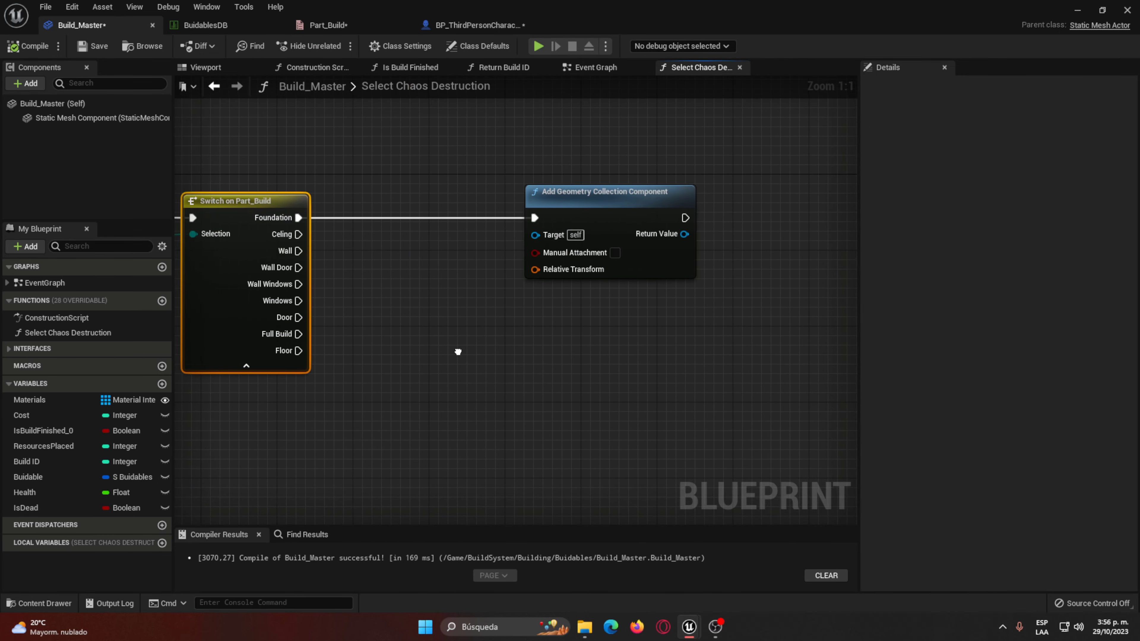
left_click(593, 182)
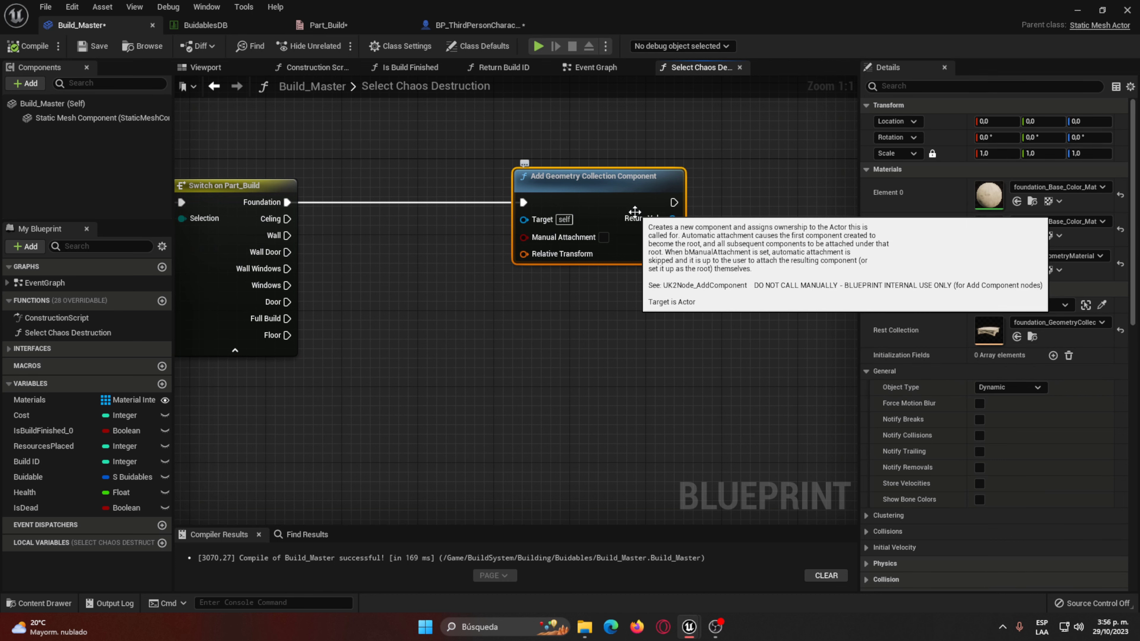
key("ctrl+c")
key("ctrl+v")
left_click_drag(727, 360, 602, 302)
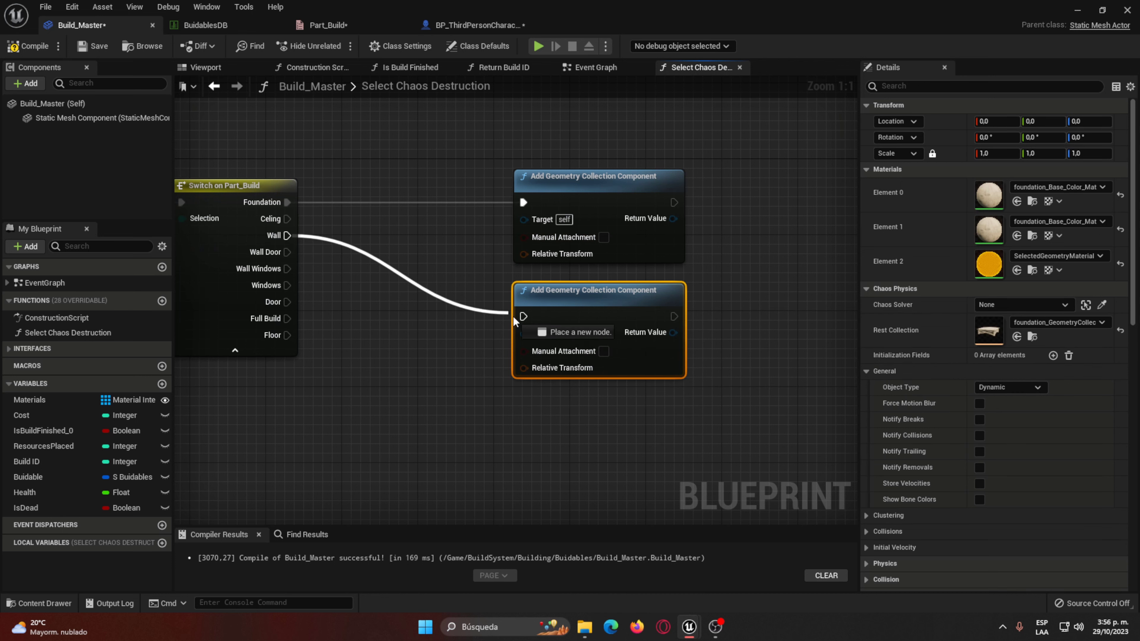
left_click(1071, 325)
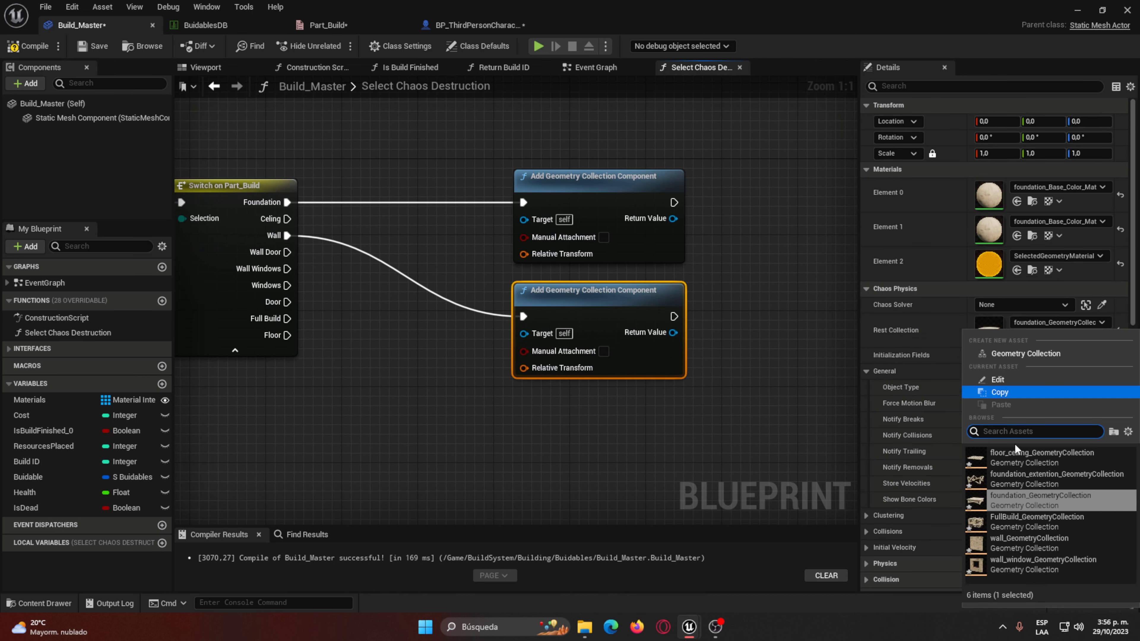
left_click(1020, 536)
left_click(703, 484)
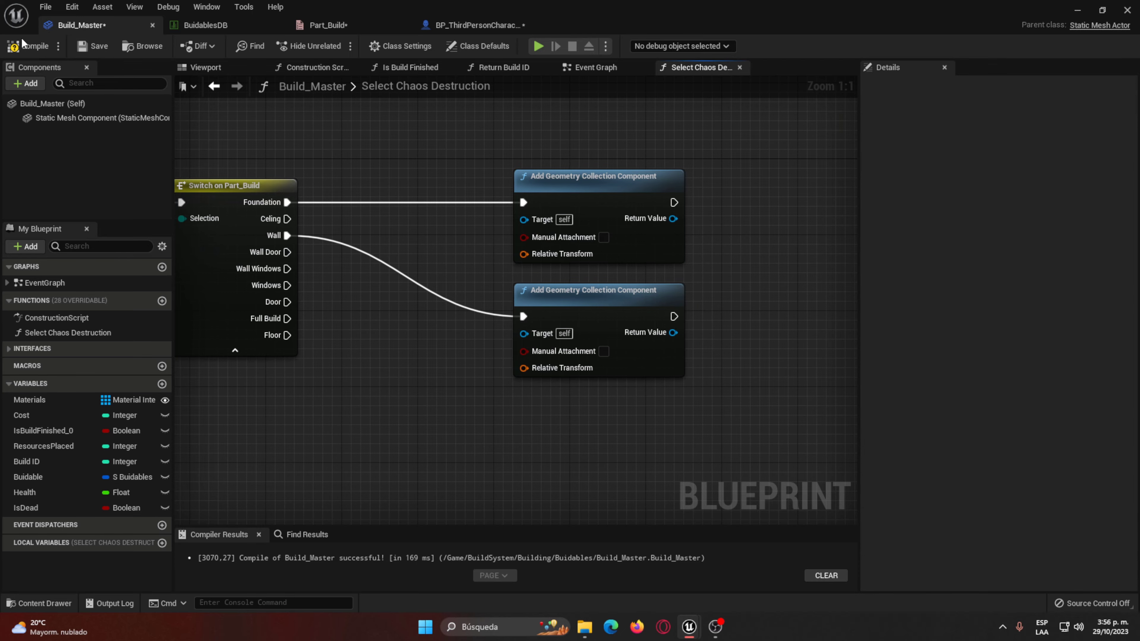
Step: Play-test by placing wooden walls and running around them, then stop the session
left_click(539, 46)
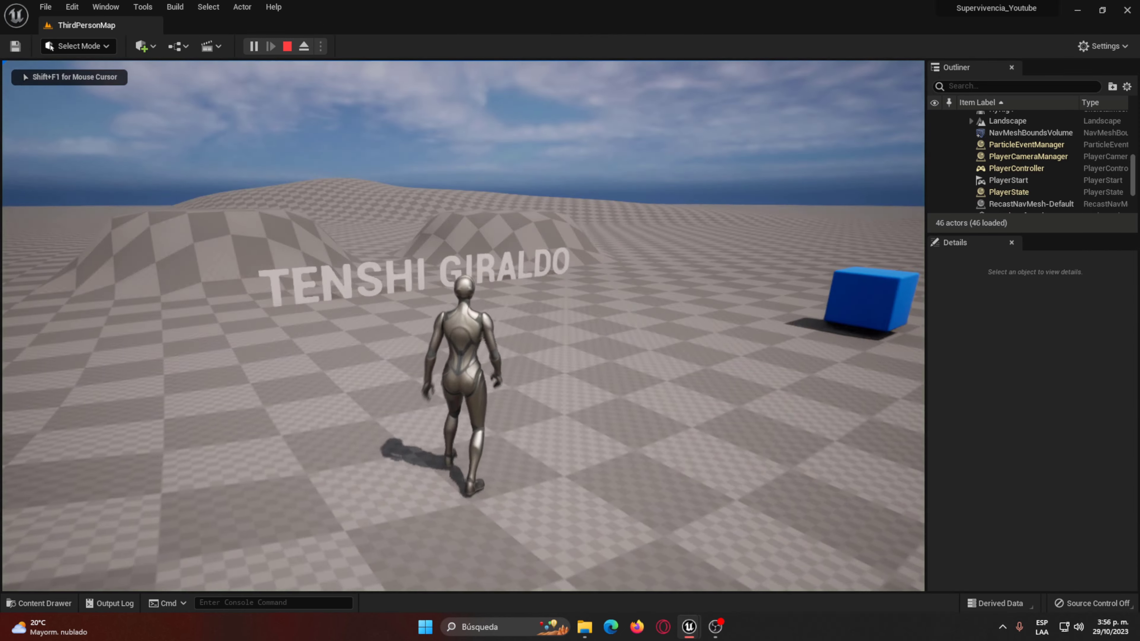
key("e")
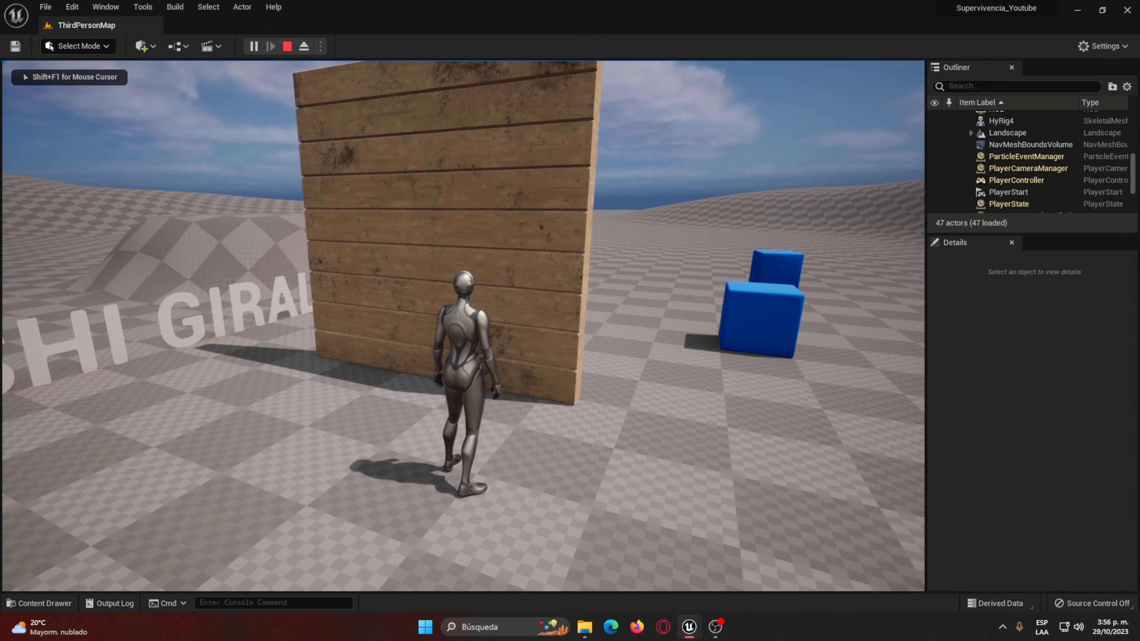
key("w")
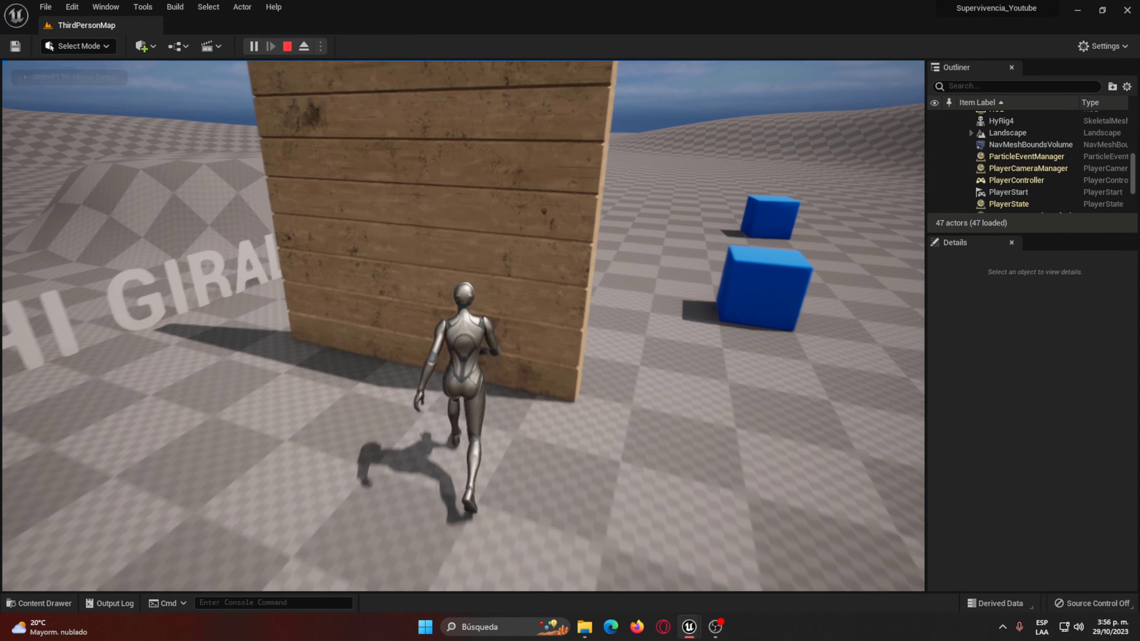
key("w")
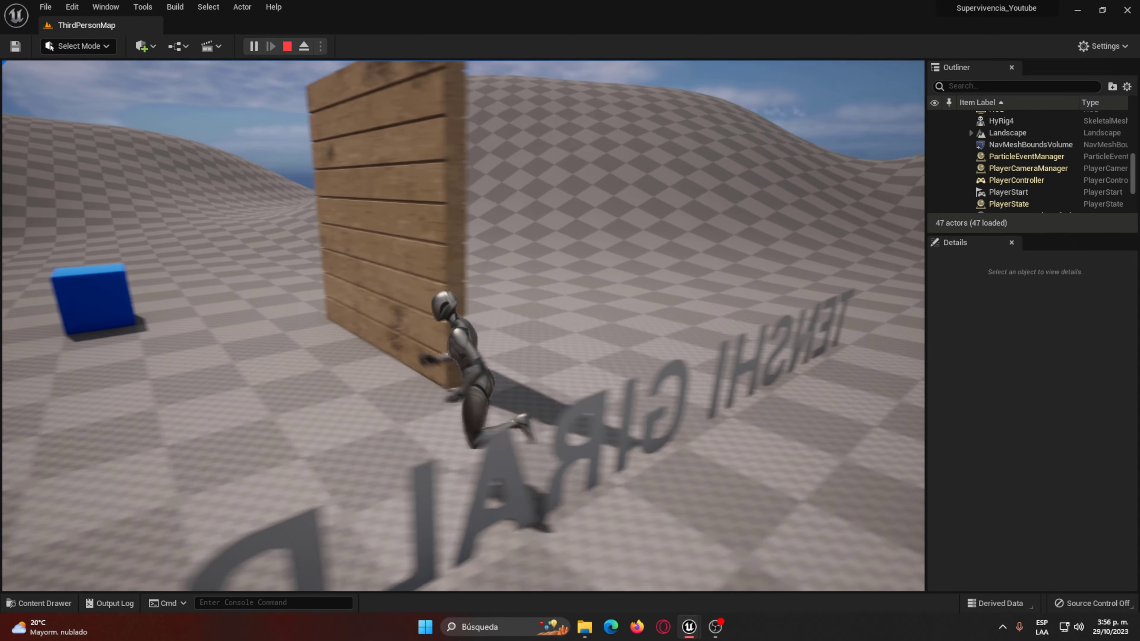
key("w")
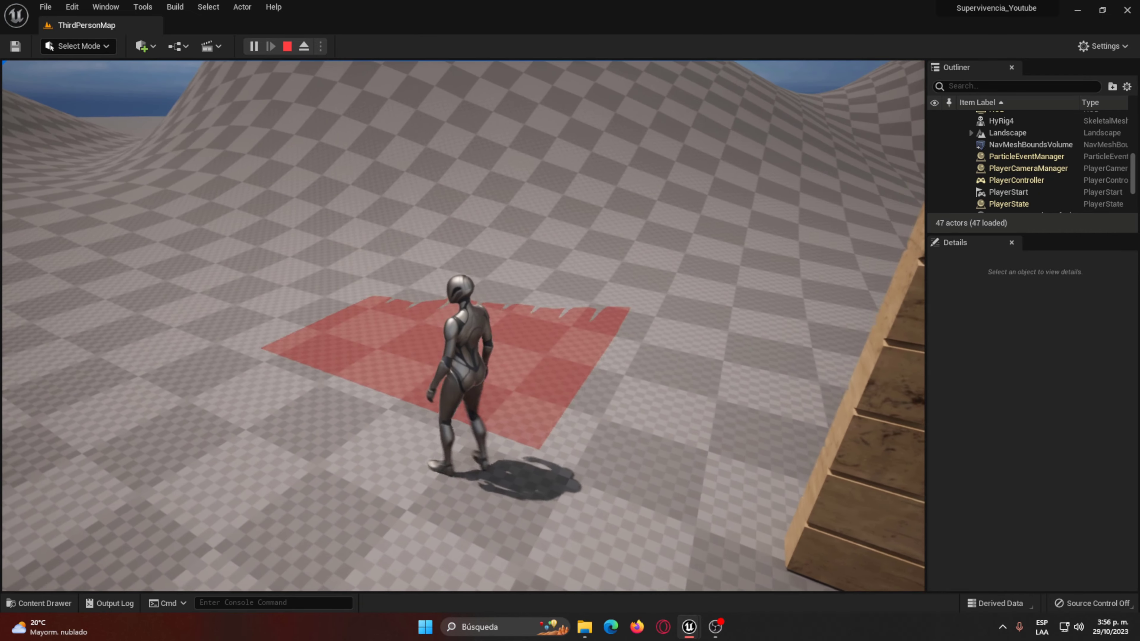
key("s")
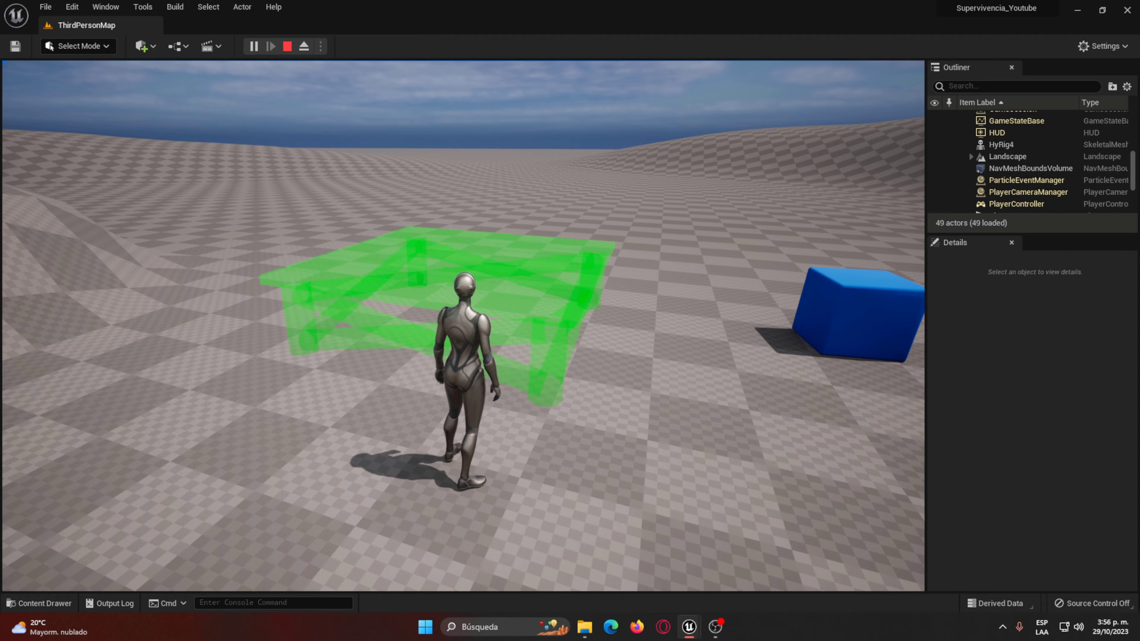
scroll(463, 326, "down", 2)
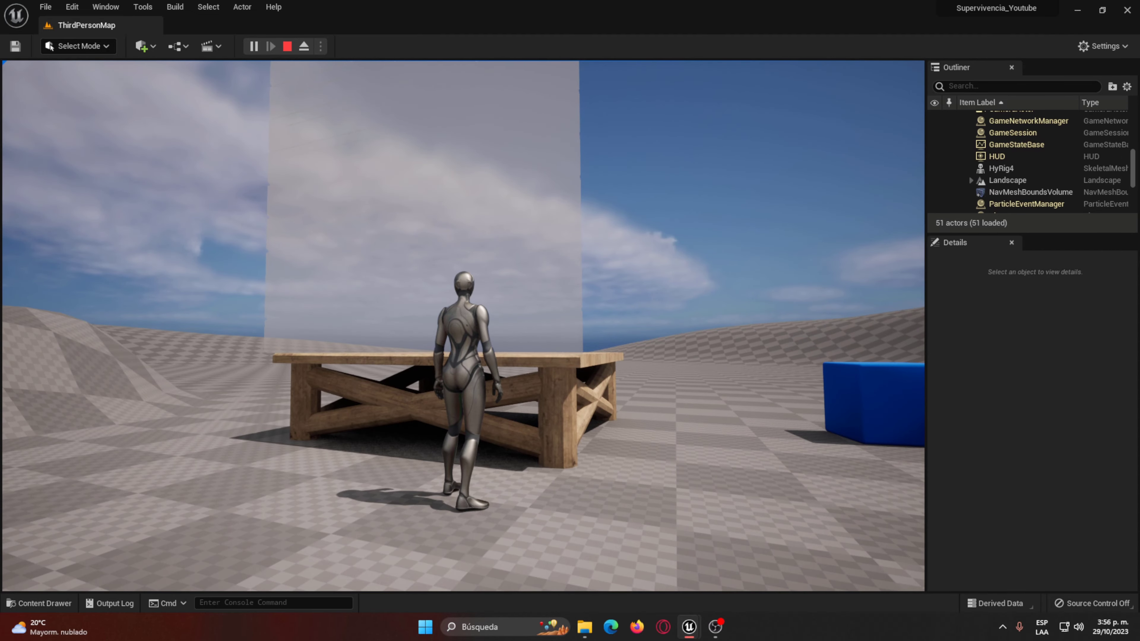
left_click(463, 326)
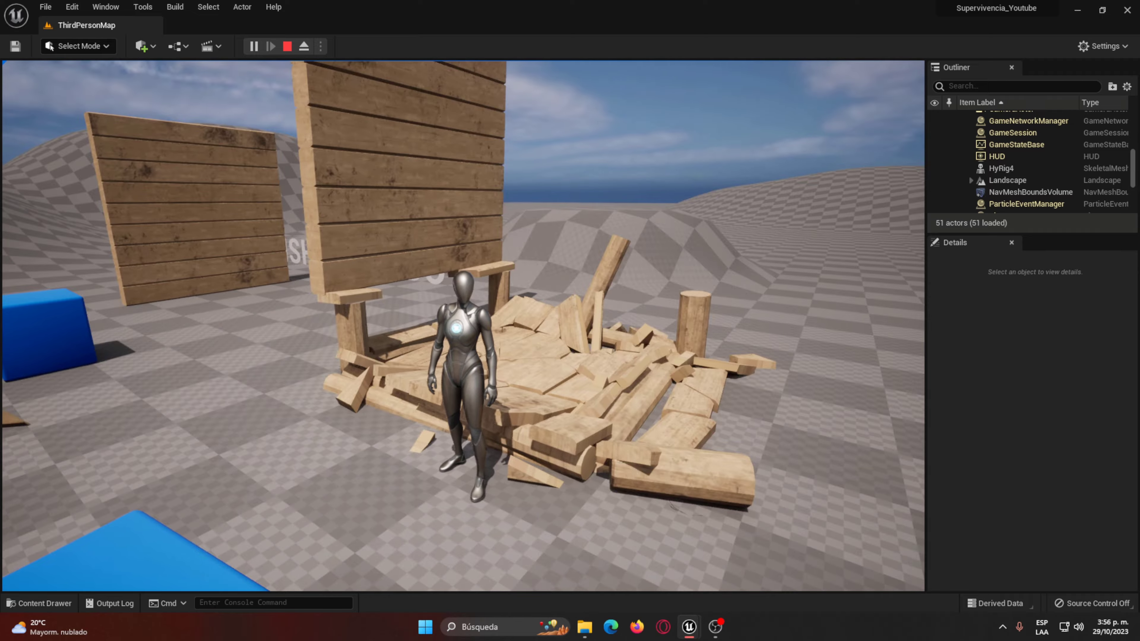
key("a")
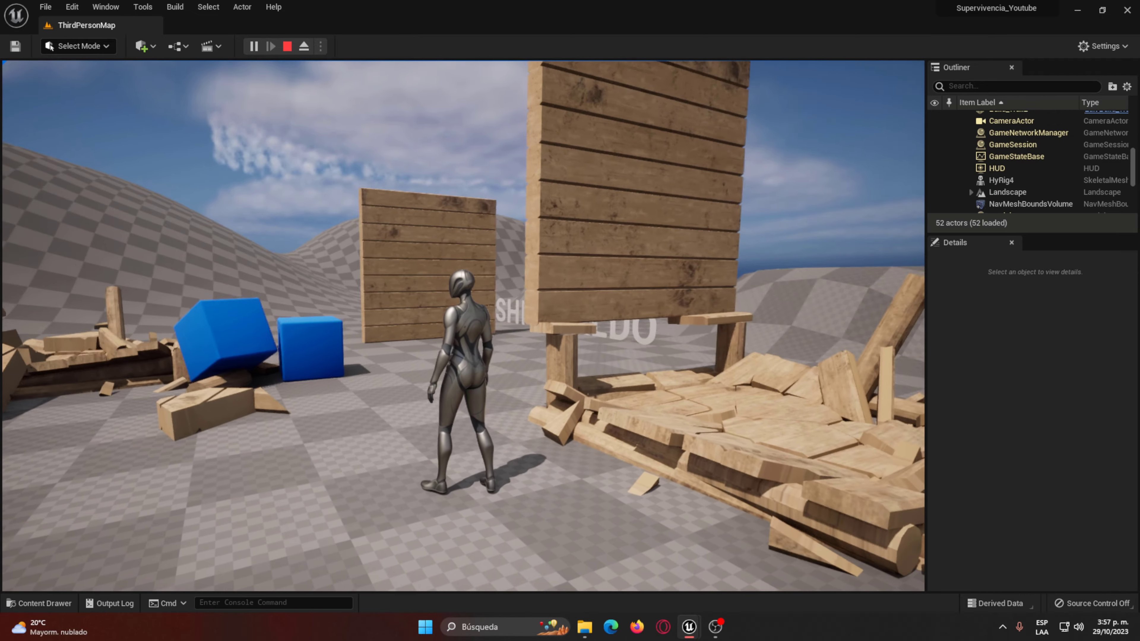
key("w")
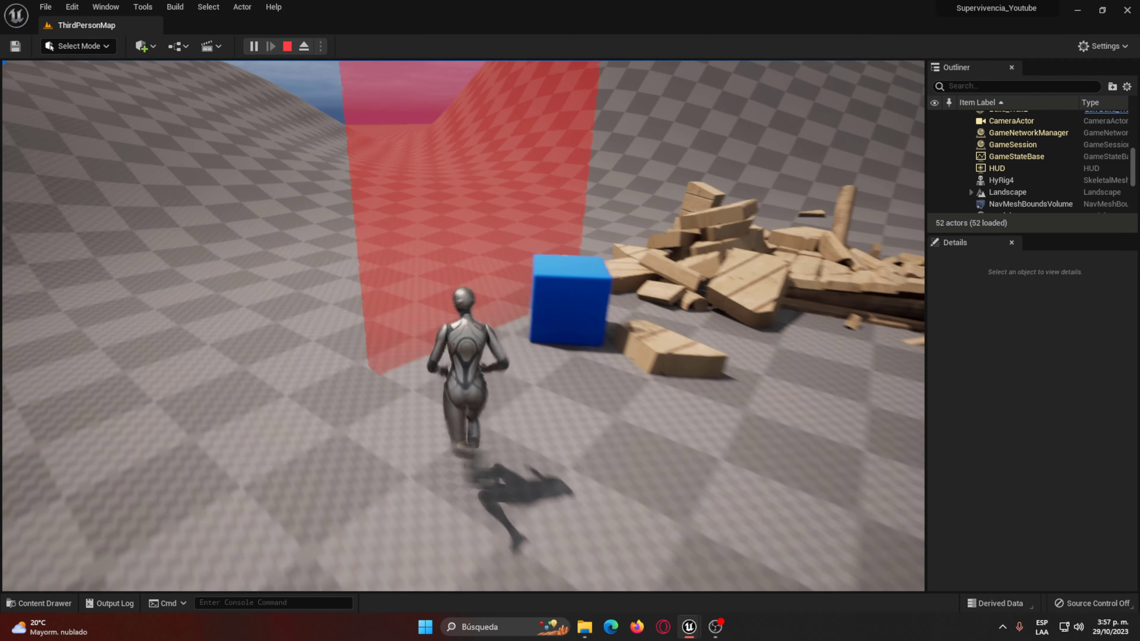
key("Escape")
key("ctrl+space")
Step: Reopen Build_Master and stack three more copies of the Add Geometry Collection node
double_click(379, 455)
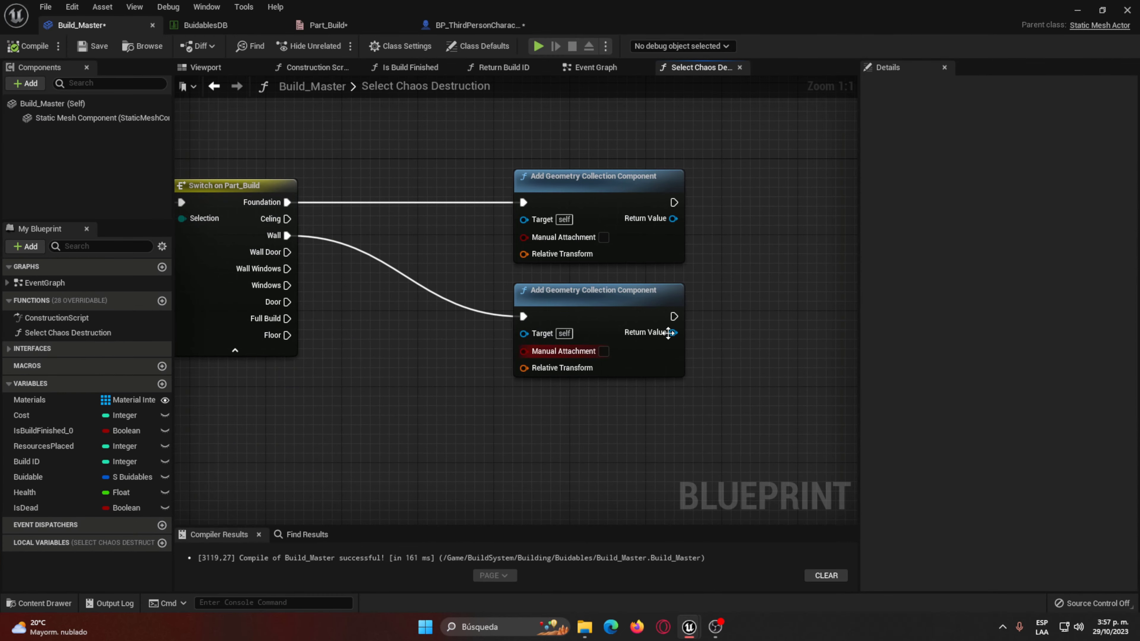
right_click_drag(622, 280, 674, 212)
key("ctrl+w")
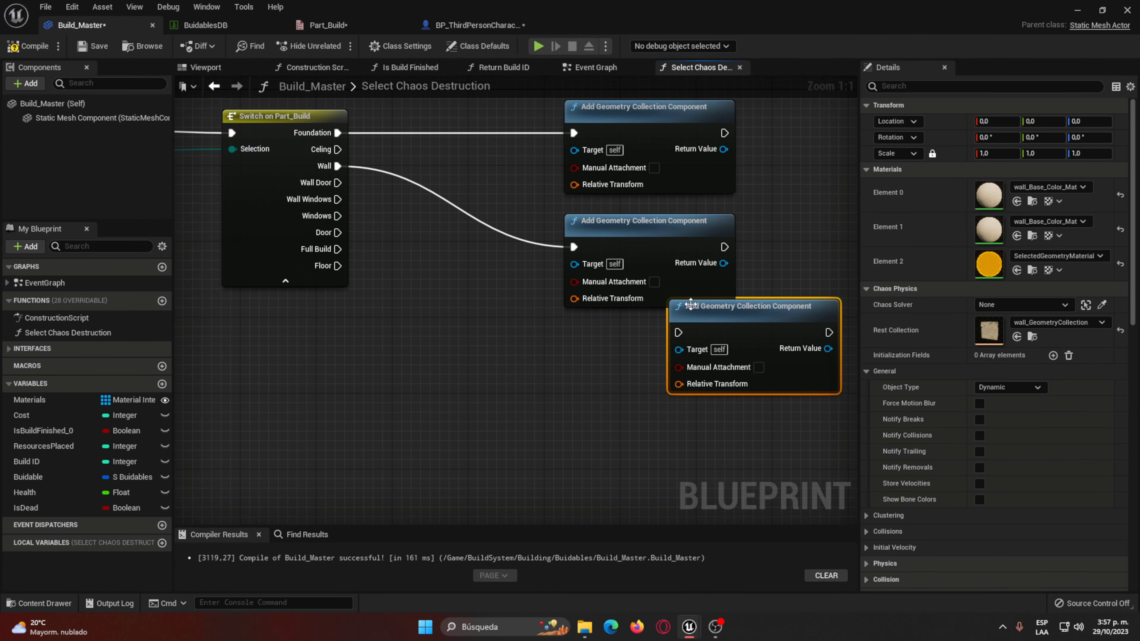
left_click_drag(699, 313, 603, 339)
key("ctrl+w")
left_click_drag(681, 335, 595, 381)
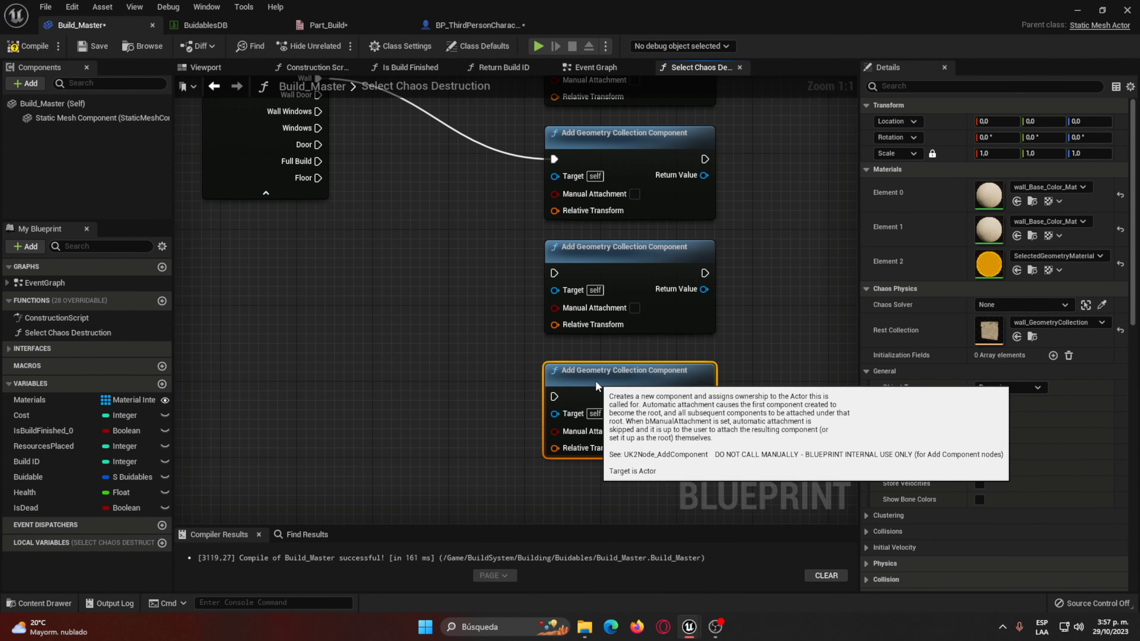
right_click_drag(595, 380, 626, 355)
left_click(626, 355)
left_click(634, 264)
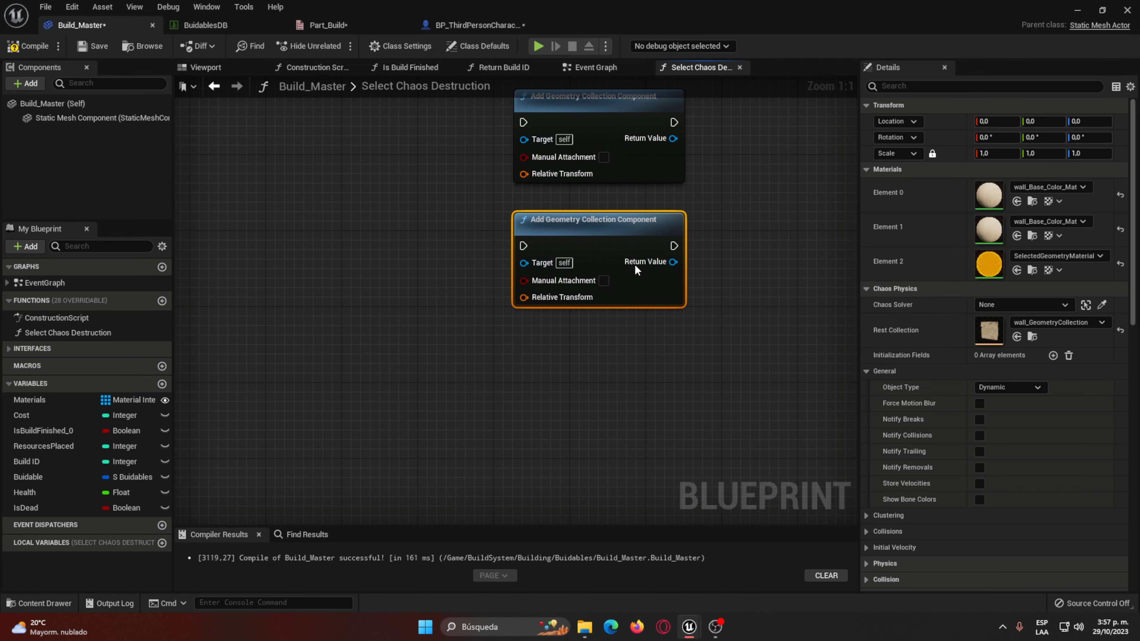
key("ctrl+w")
left_click_drag(696, 303, 560, 349)
left_click(464, 248)
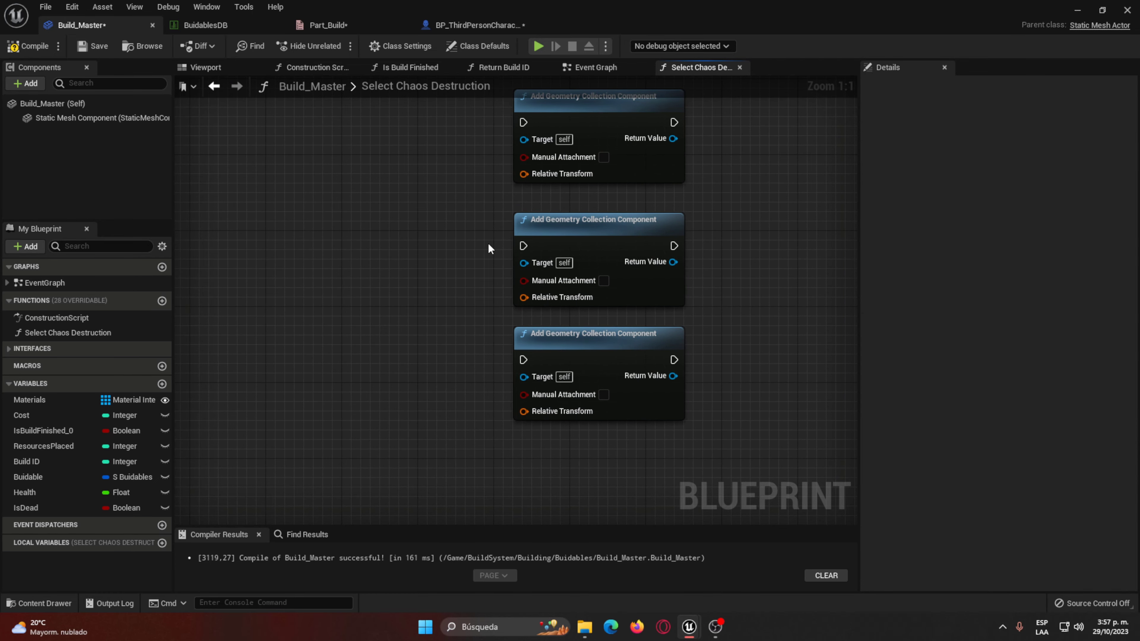
right_click_drag(488, 243, 488, 501)
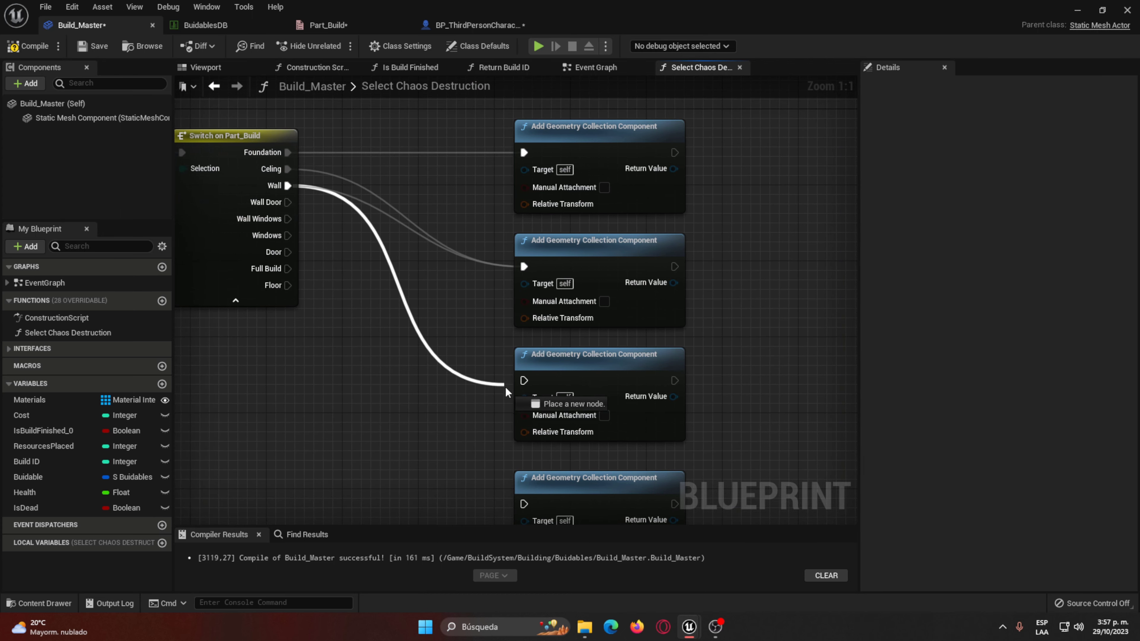
Step: Wire the Wall output to the third node and set the second node to floor_ceiling_GeometryCollection
left_click_drag(522, 382, 523, 381)
right_click_drag(463, 288, 409, 307)
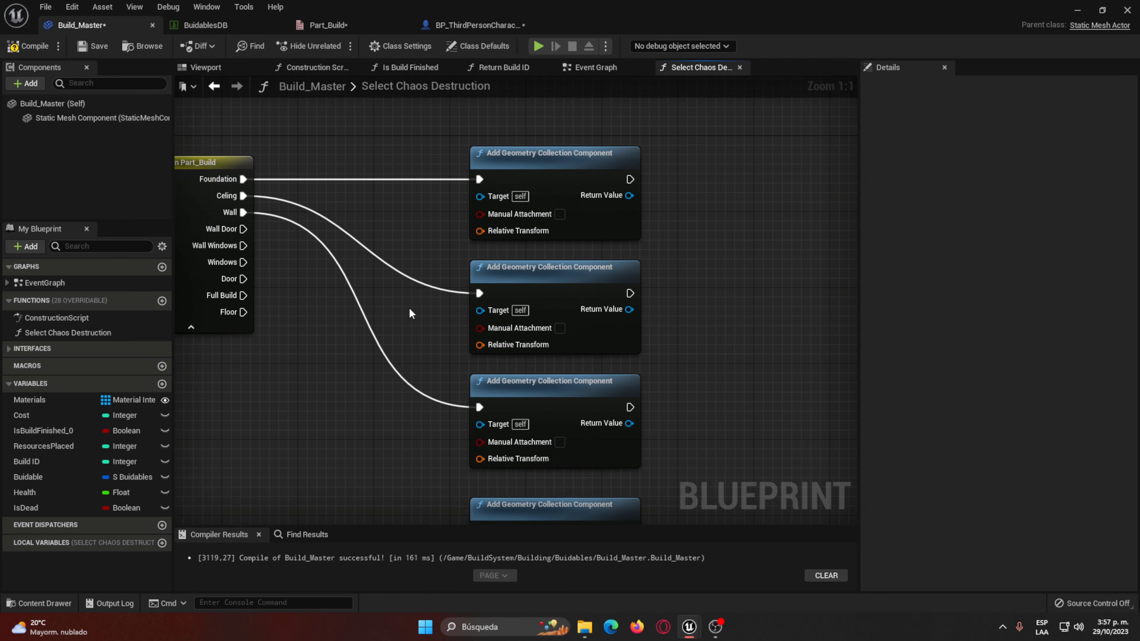
right_click_drag(592, 217, 599, 226)
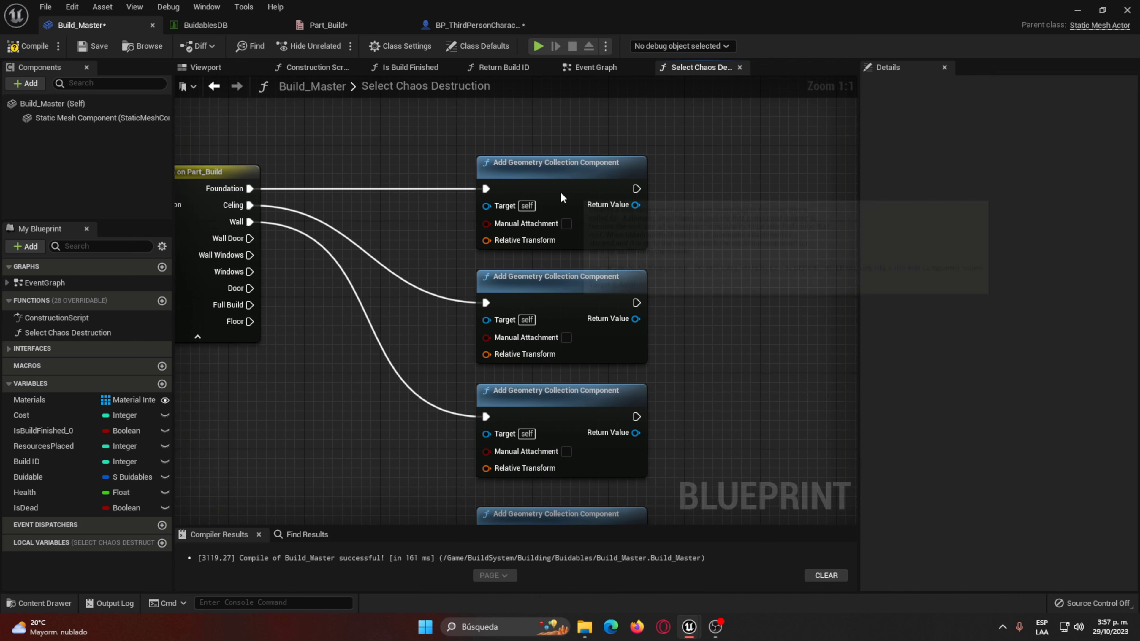
left_click(599, 226)
left_click(583, 301)
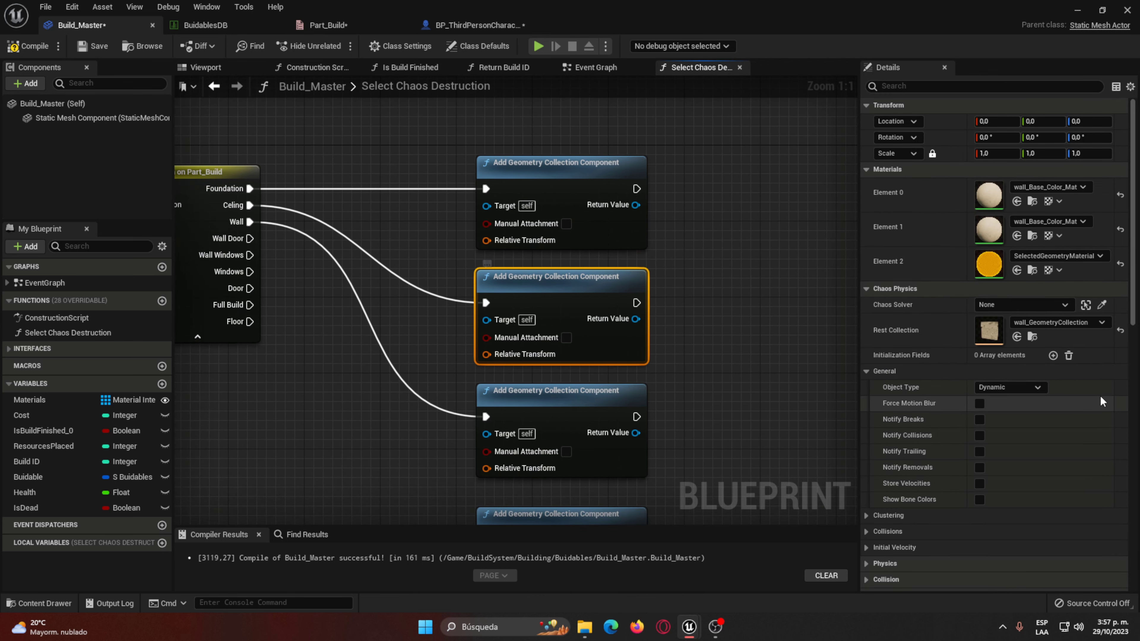
left_click(1070, 322)
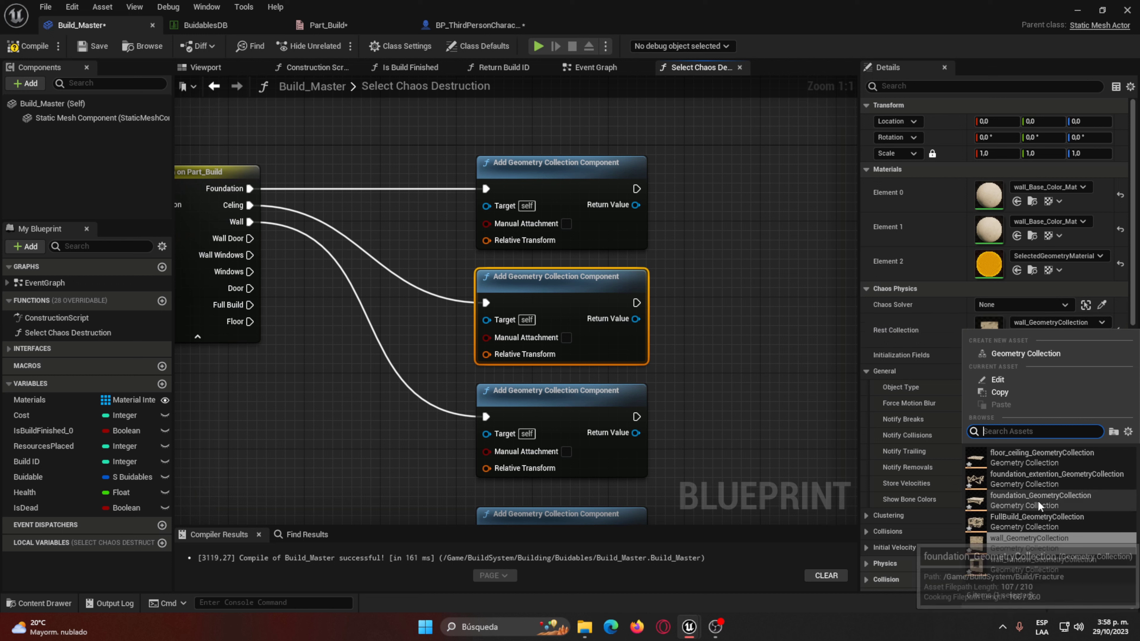
left_click(1062, 463)
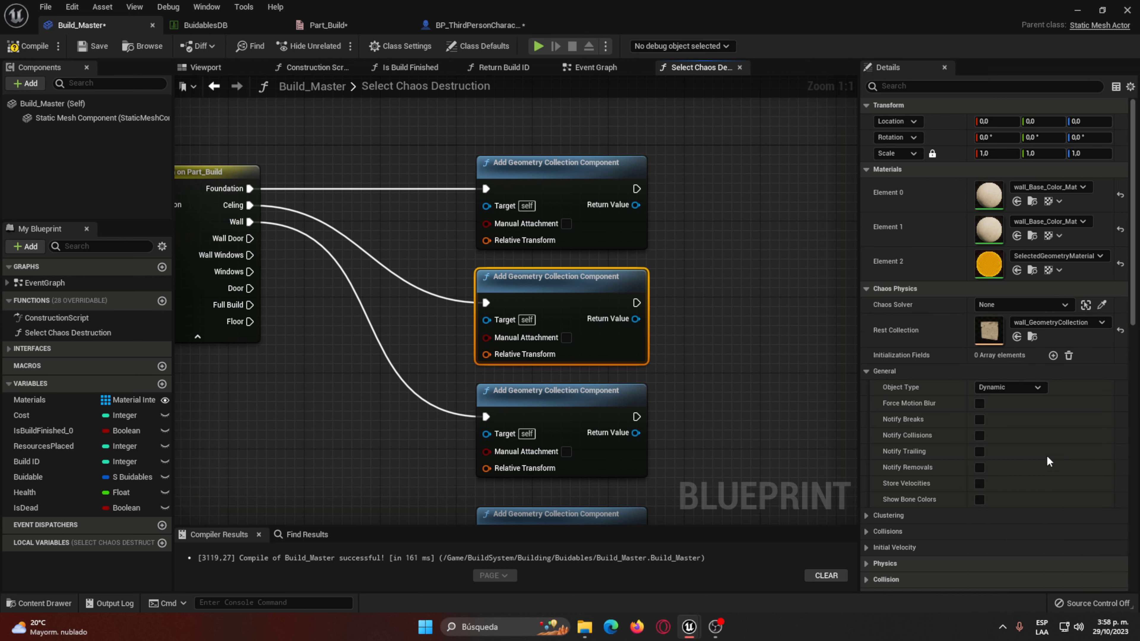
Step: Set the third Add Geometry Collection node's Rest Collection to wall_GeometryCollection
left_click(241, 212)
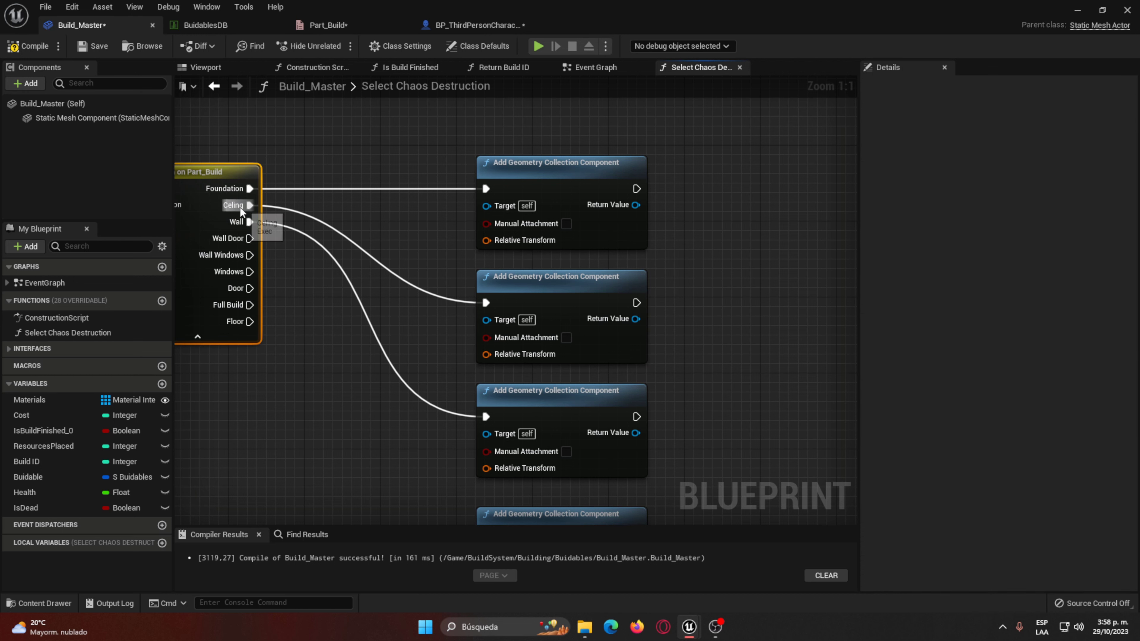
left_click(590, 320)
left_click(566, 411)
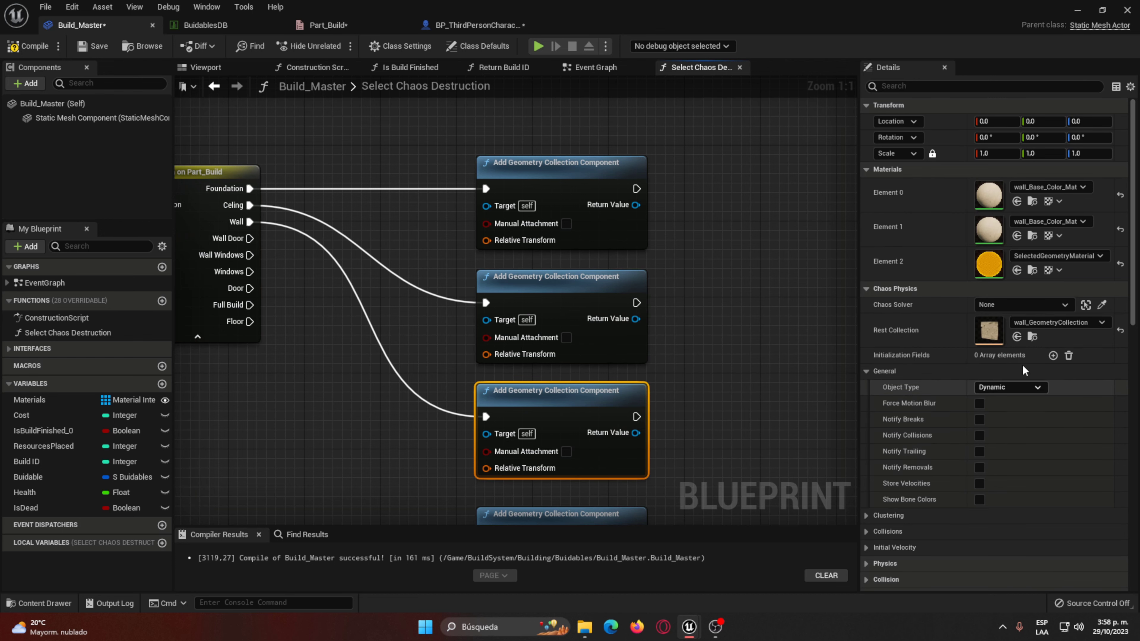
left_click(1044, 323)
left_click(1086, 476)
Step: Wire the Wall Door output to the fourth Add Geometry Collection node
right_click_drag(409, 422, 531, 294)
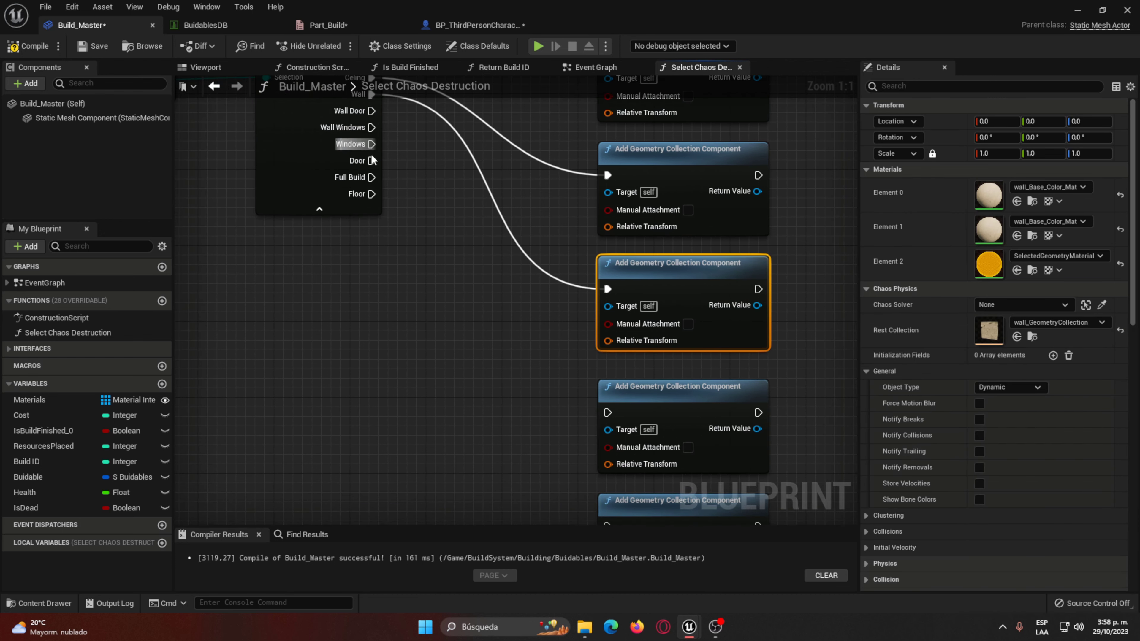
right_click_drag(371, 156, 360, 131)
left_click_drag(569, 458, 596, 426)
left_click(619, 425)
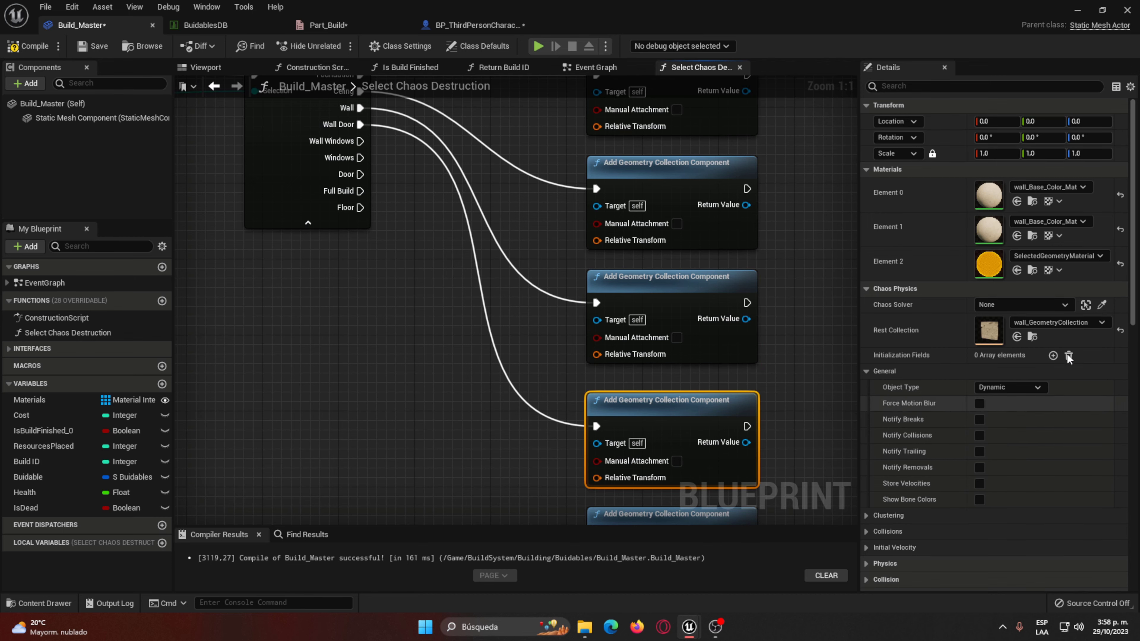
left_click(1057, 323)
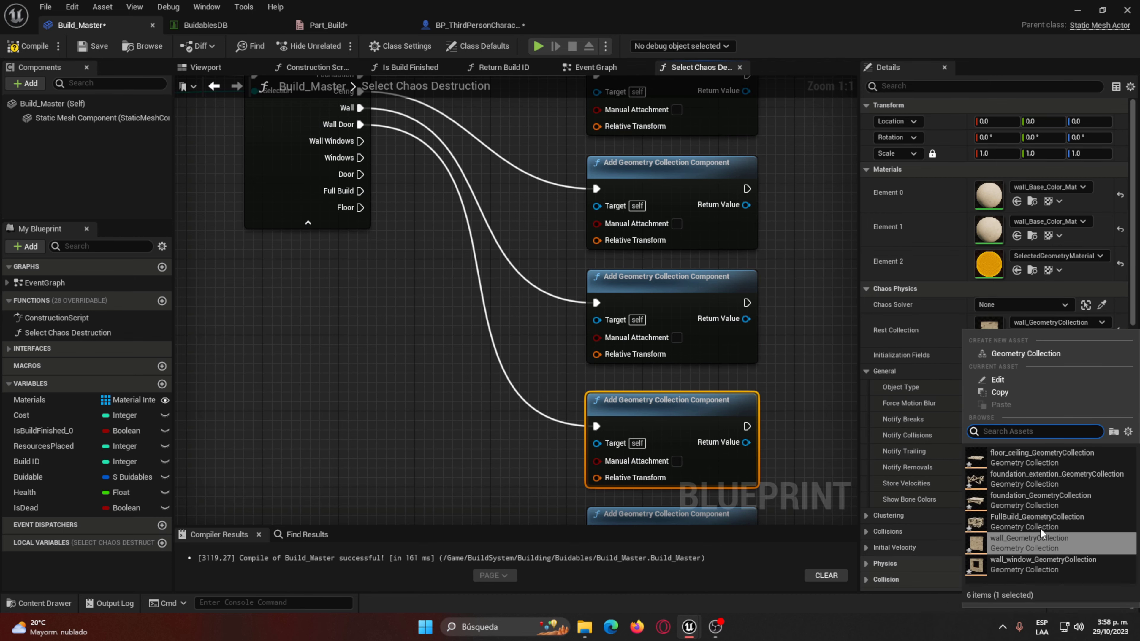
left_click(1050, 543)
key("ctrl+space")
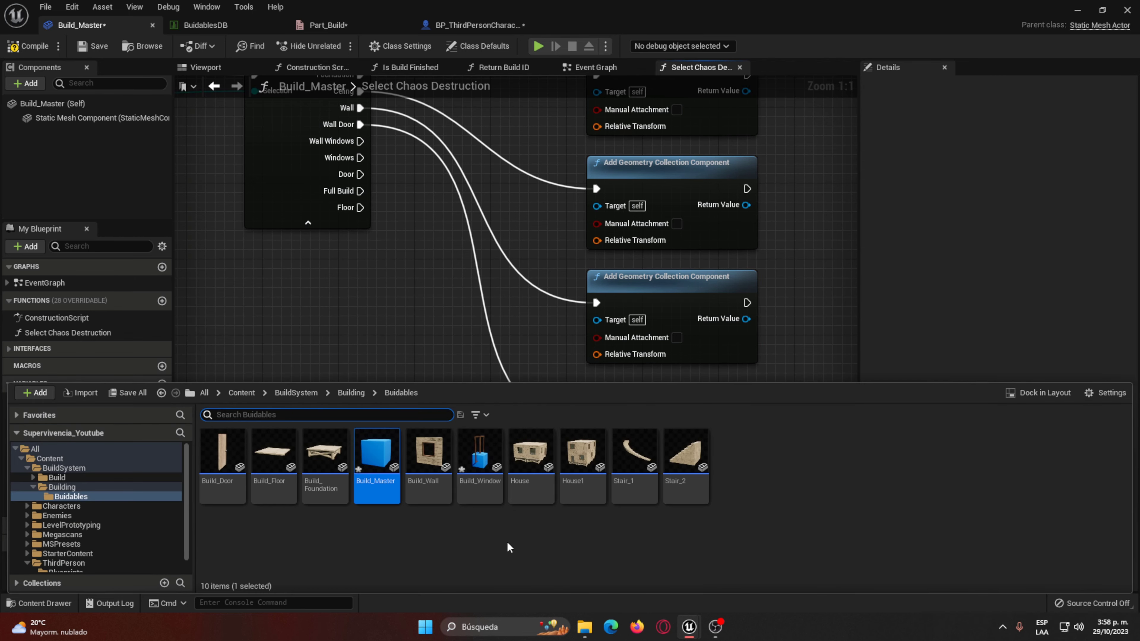
Step: Compile Build_Master, return to the level and drag Build_Door into the viewport
left_click(15, 51)
left_click(1077, 10)
key("ctrl+space")
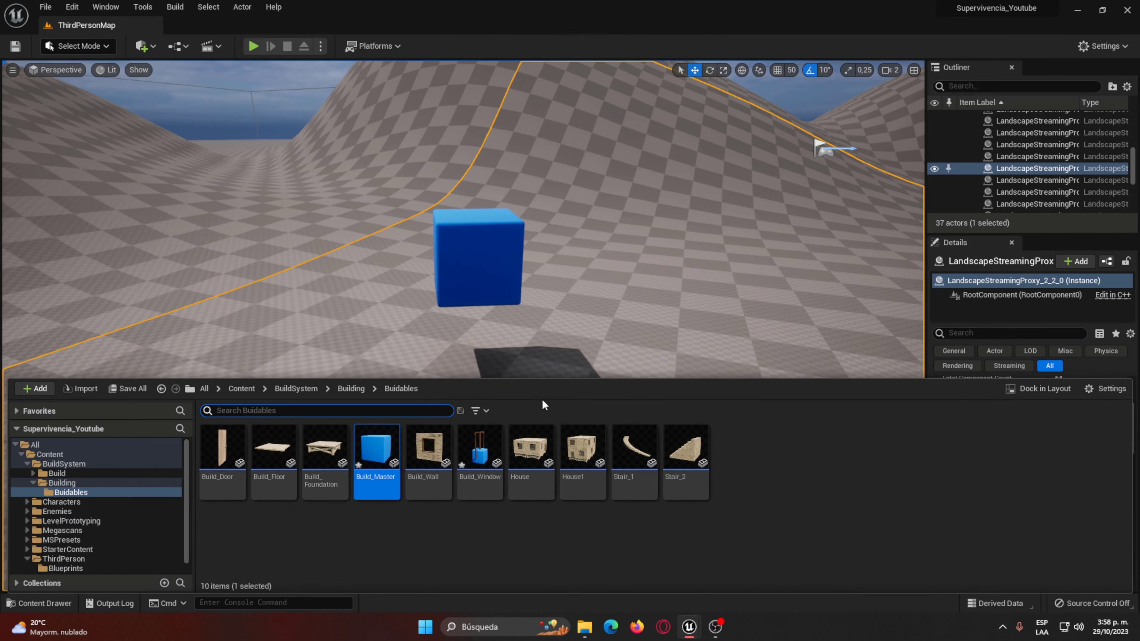
left_click(328, 392)
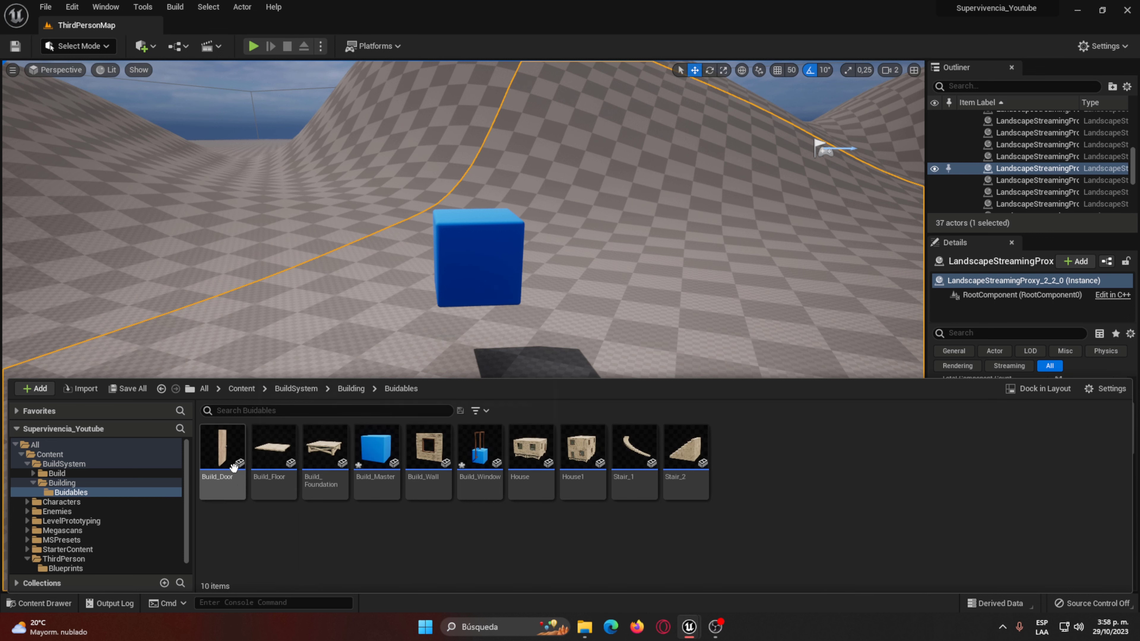
mouse_move(223, 447)
left_mouse_down()
mouse_move(242, 477)
mouse_move(308, 374)
left_mouse_up()
key("Escape")
Step: Drag Build_Window beside it, then navigate to the BuildSystem > Build folder
key("ctrl+space")
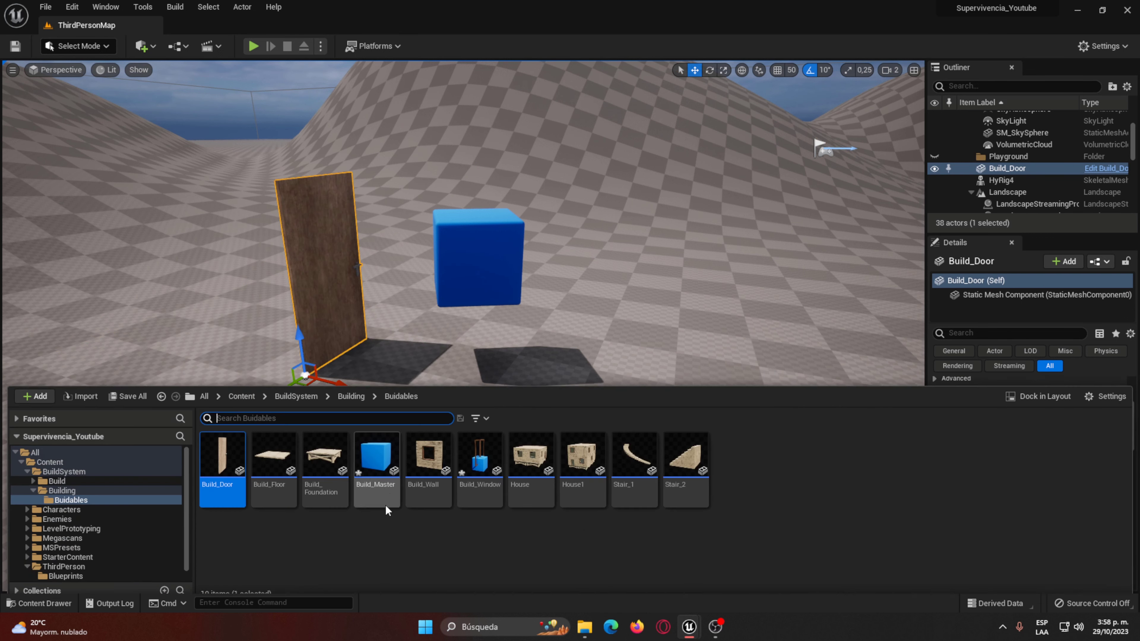
left_click_drag(501, 443, 343, 293)
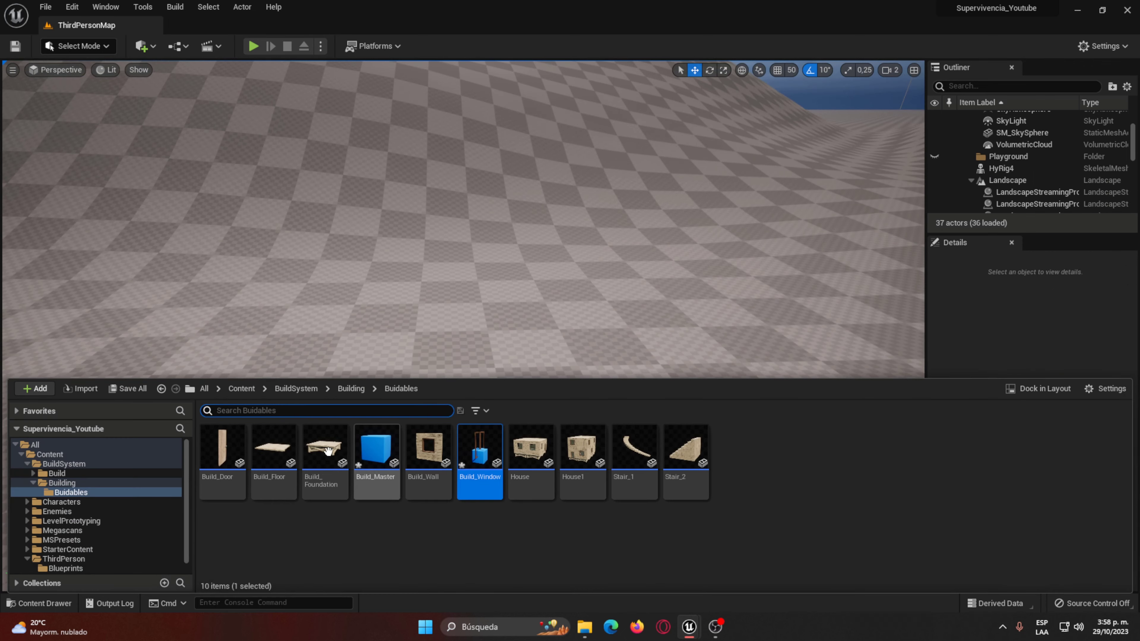
left_click(350, 389)
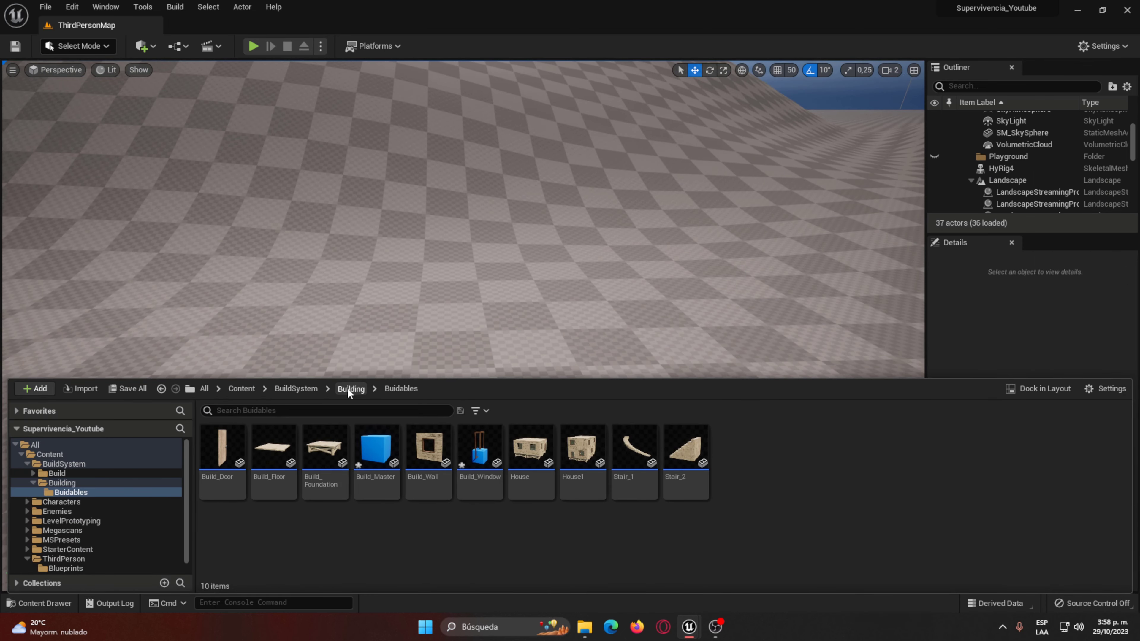
left_click(292, 389)
double_click(223, 446)
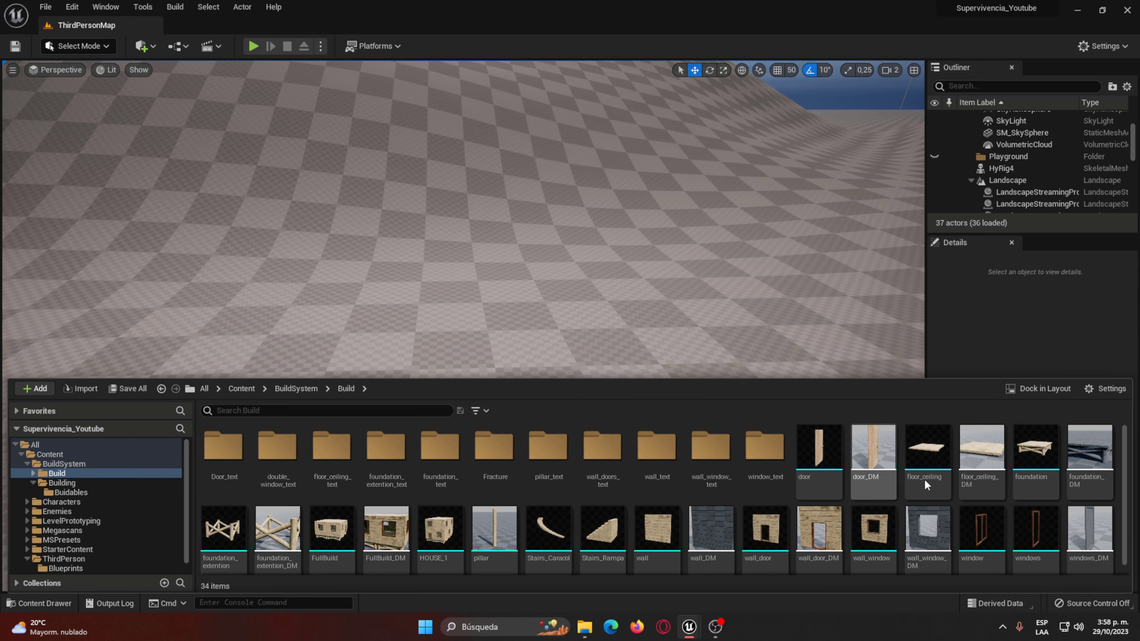
Step: Place the door and windows static meshes side by side in the level
left_click_drag(819, 451, 644, 315)
key("ctrl+space")
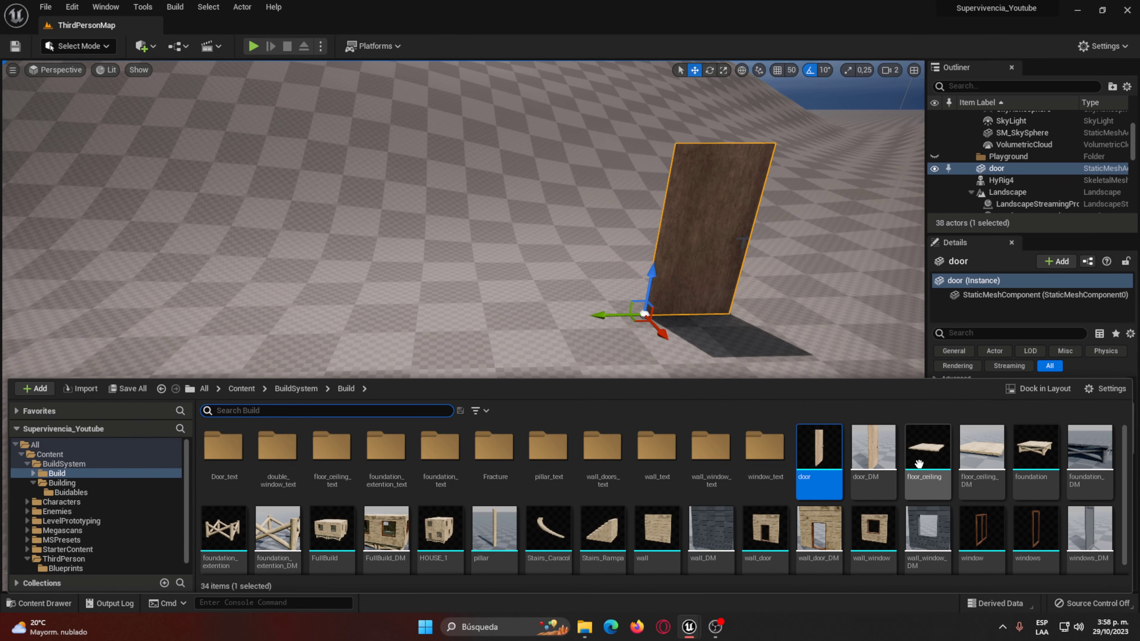
left_click_drag(1035, 530, 507, 332)
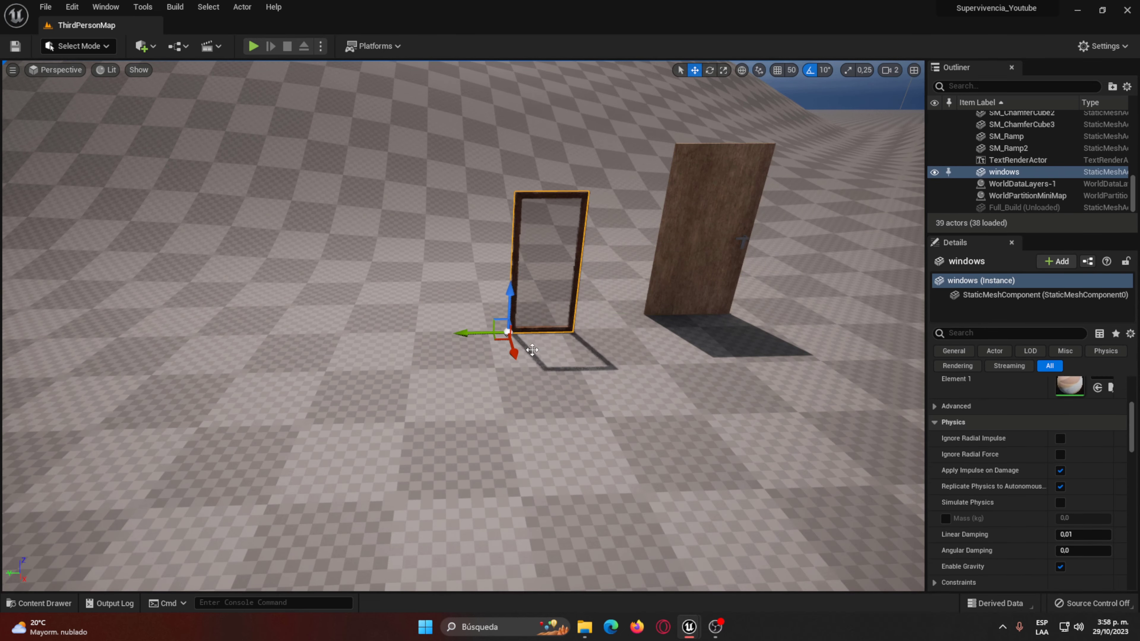
key("ctrl+space")
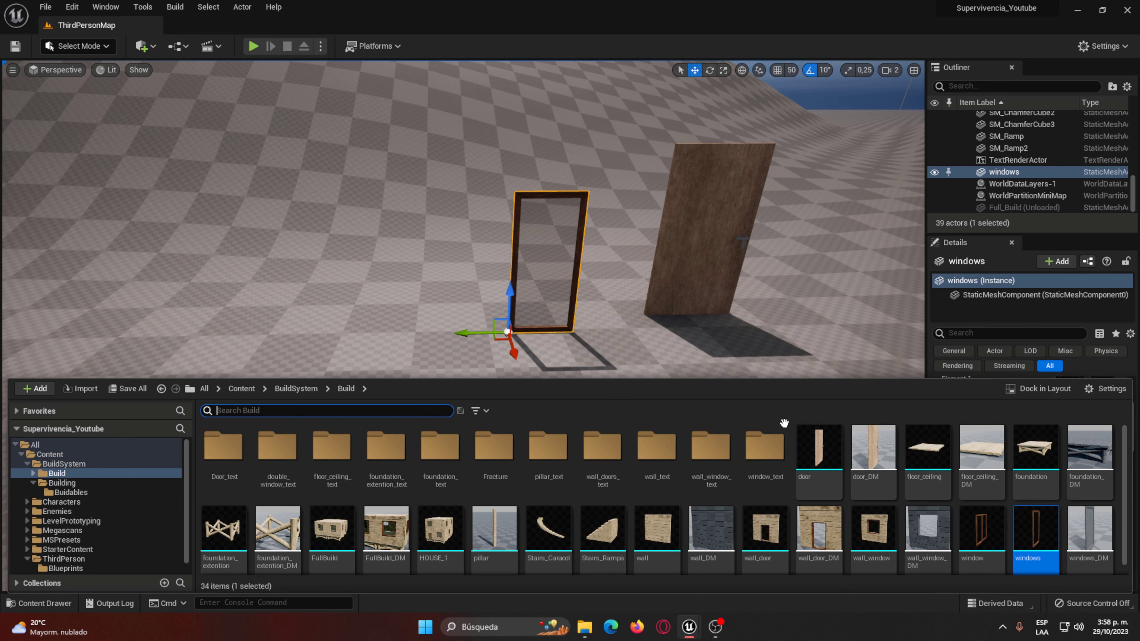
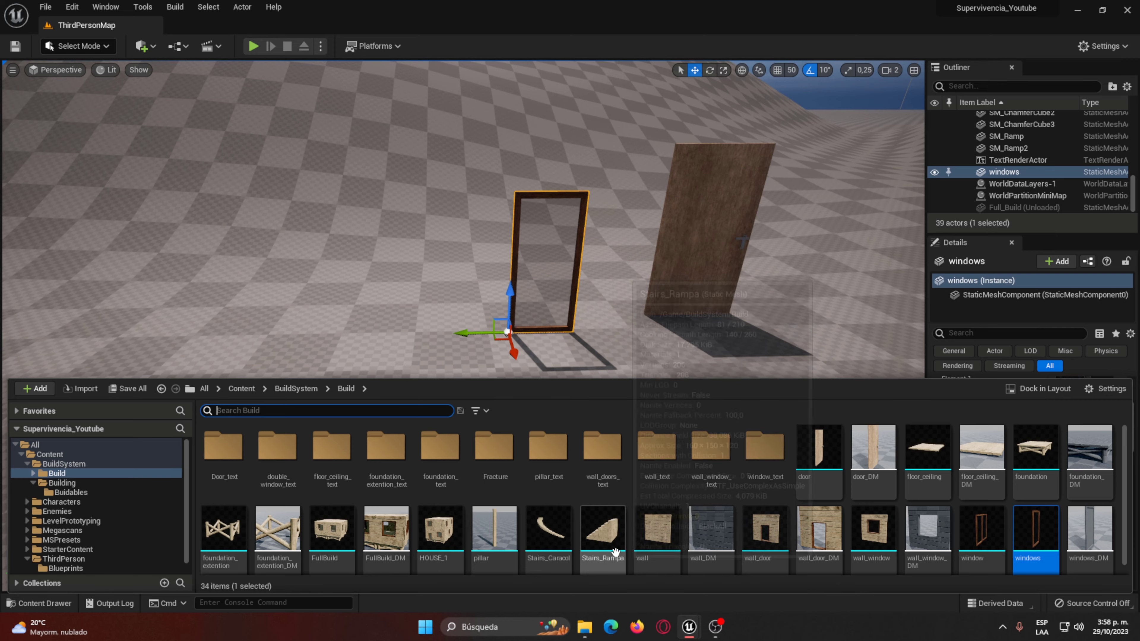
Step: Place the Stairs_Rampa, spiral Stairs_Caracol and pillar pieces on the floor from the build assets
left_click_drag(603, 530, 353, 327)
right_click_drag(353, 326, 473, 423)
key("ctrl+space")
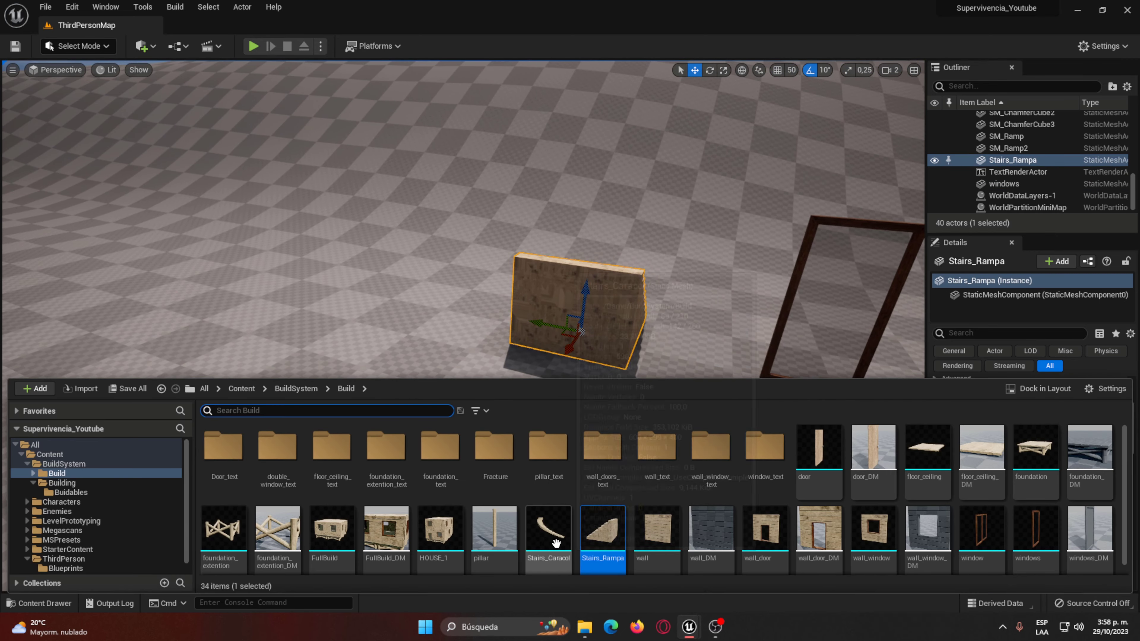
left_click_drag(549, 530, 388, 312)
key("ctrl+space")
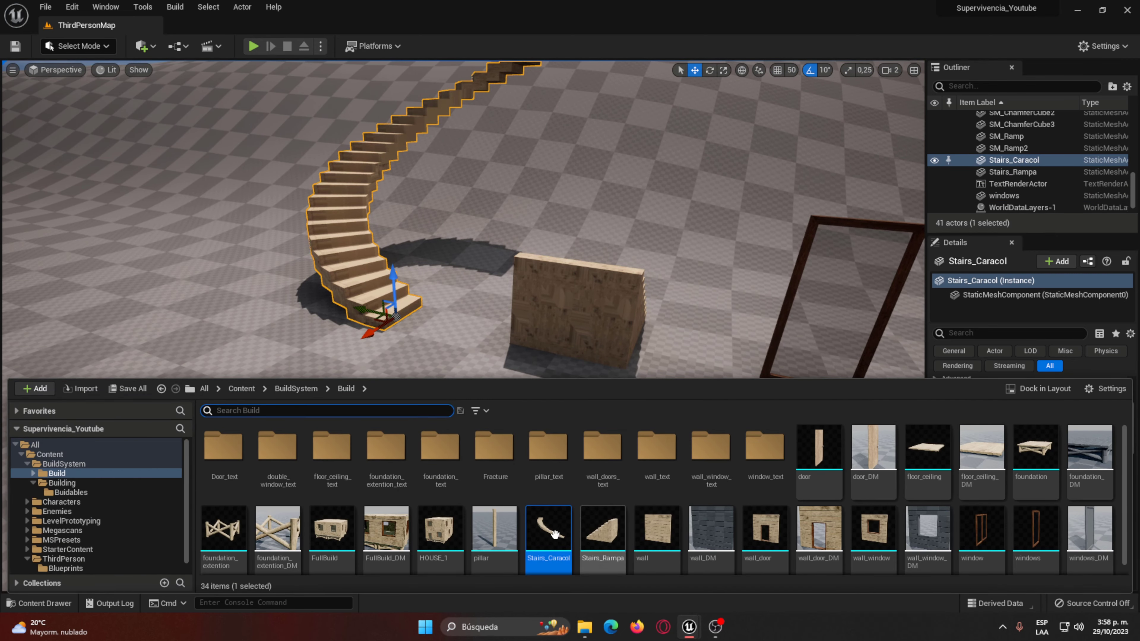
left_click_drag(494, 530, 202, 326)
right_click_drag(275, 326, 313, 358)
Step: Place the FullBuild house and the HOUSE_1 building in the level
key("ctrl+space")
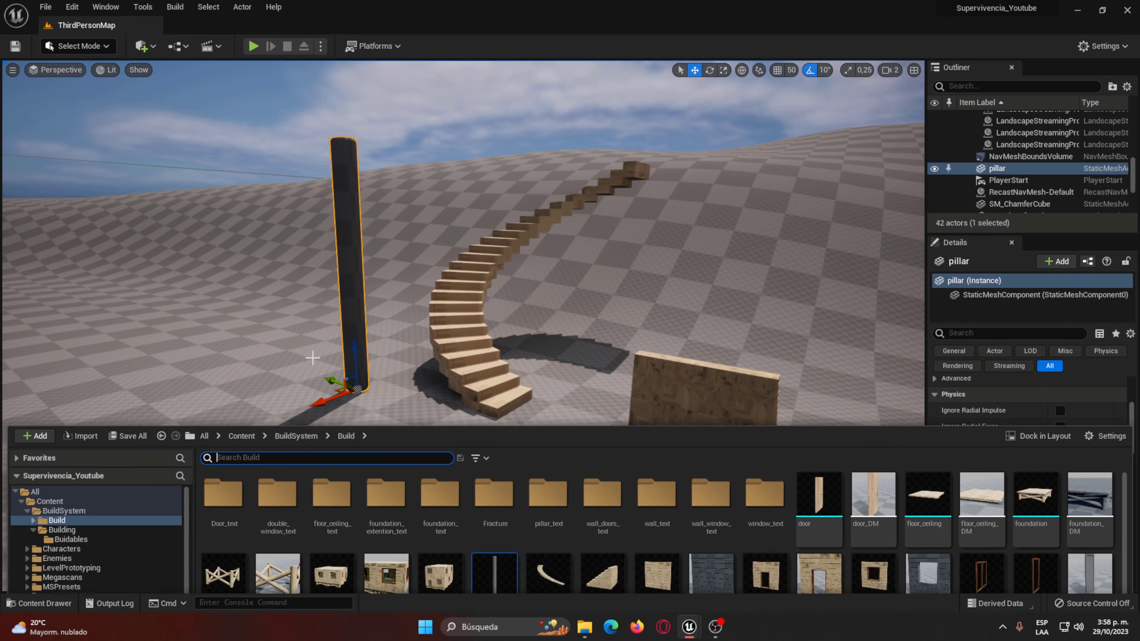
left_click_drag(332, 530, 191, 339)
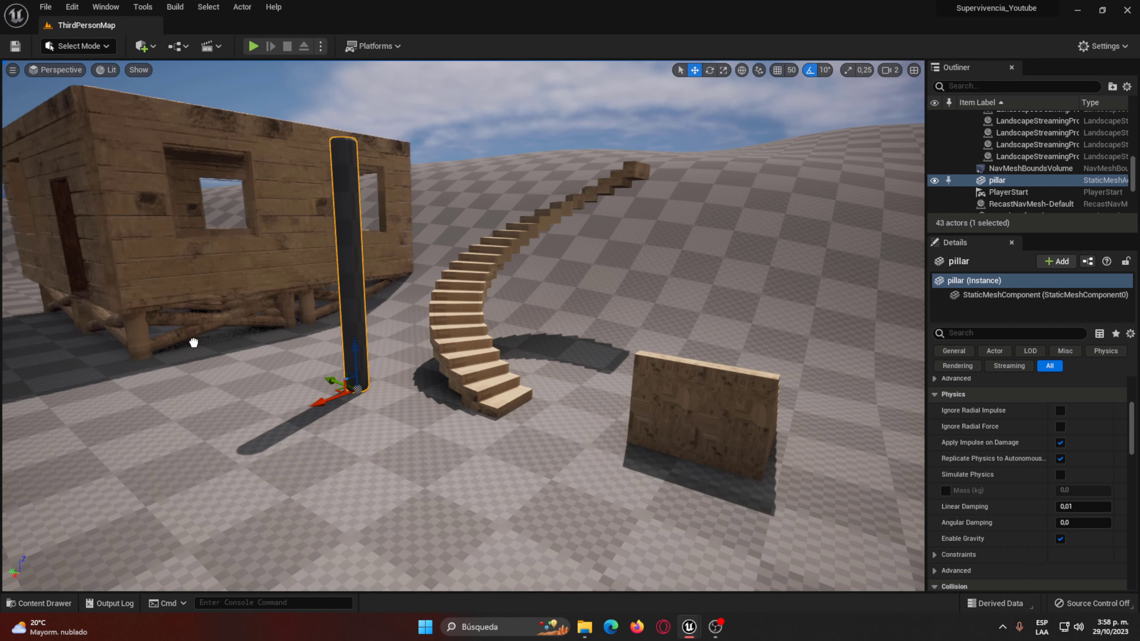
right_click_drag(191, 339, 251, 342)
key("ctrl+space")
left_click_drag(440, 530, 189, 342)
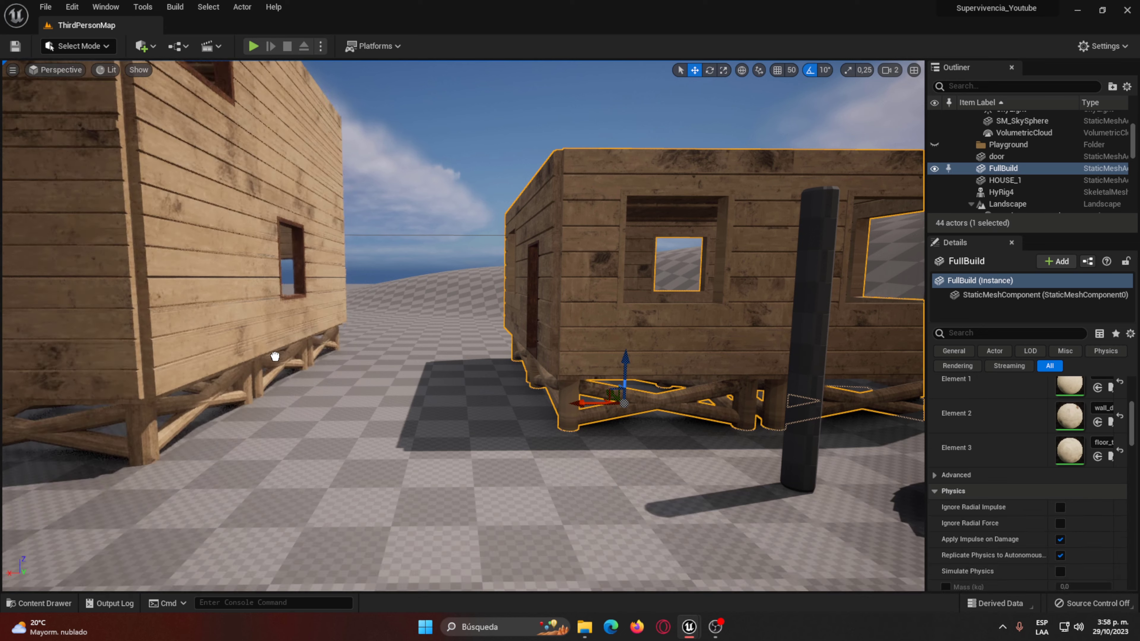
Step: Drop a foundation_extention piece between the houses, delete it, and select HOUSE_1
right_click_drag(628, 449, 535, 482)
key("ctrl+space")
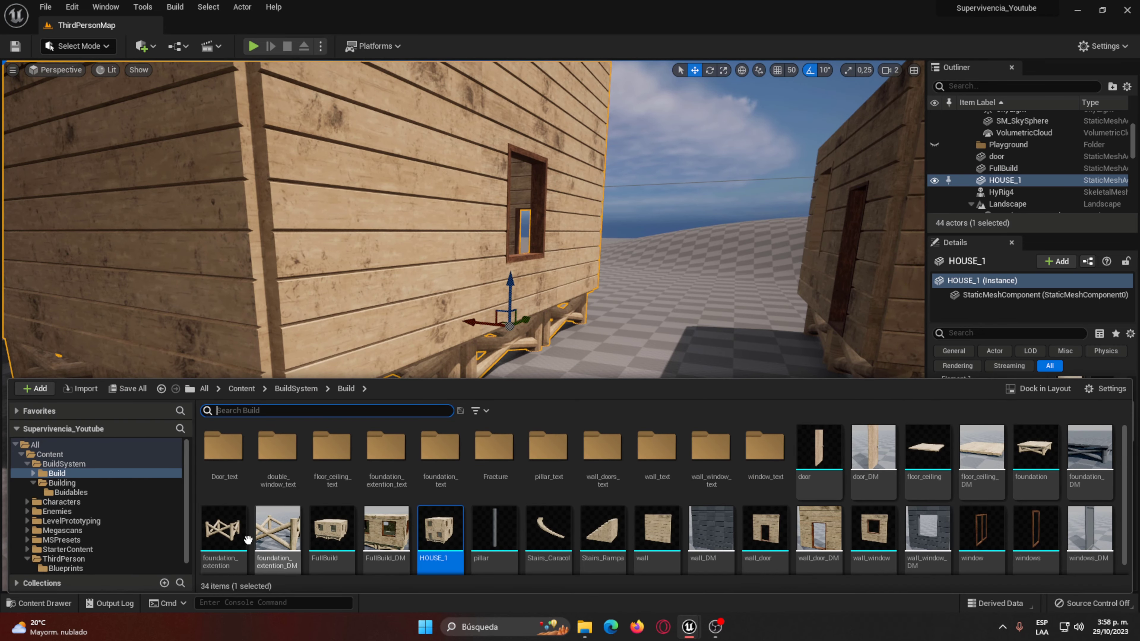
left_click_drag(248, 539, 657, 382)
right_click_drag(656, 382, 695, 443)
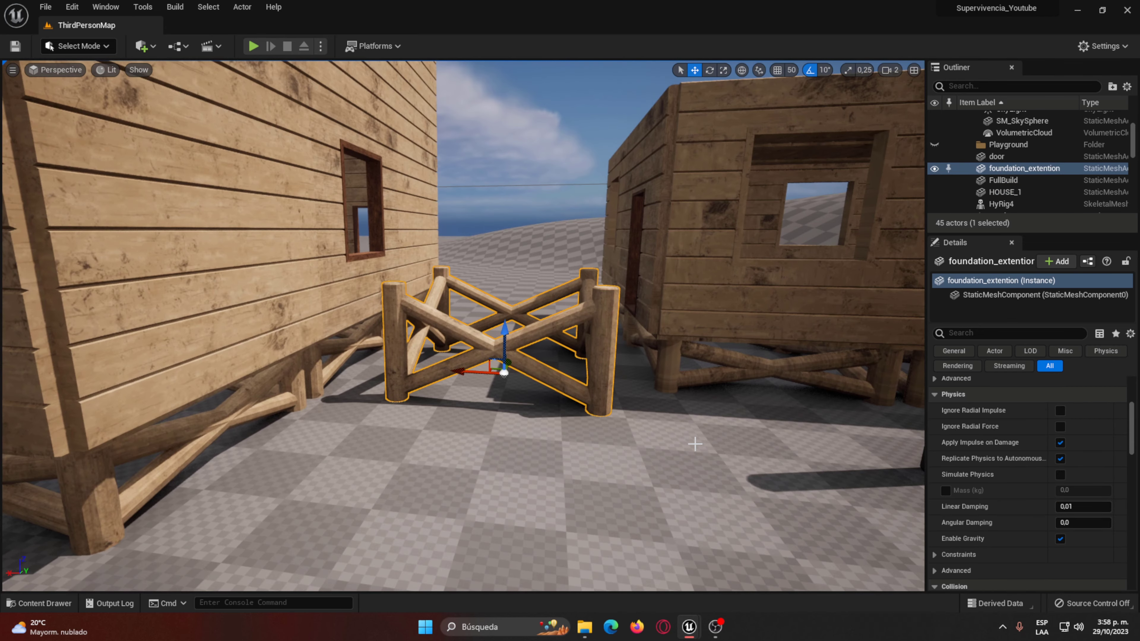
key("Delete")
left_click(344, 291)
Step: In Fracture Mode, make HOUSE_1 a geometry collection and choose Uniform Voronoi fracturing
left_click(87, 51)
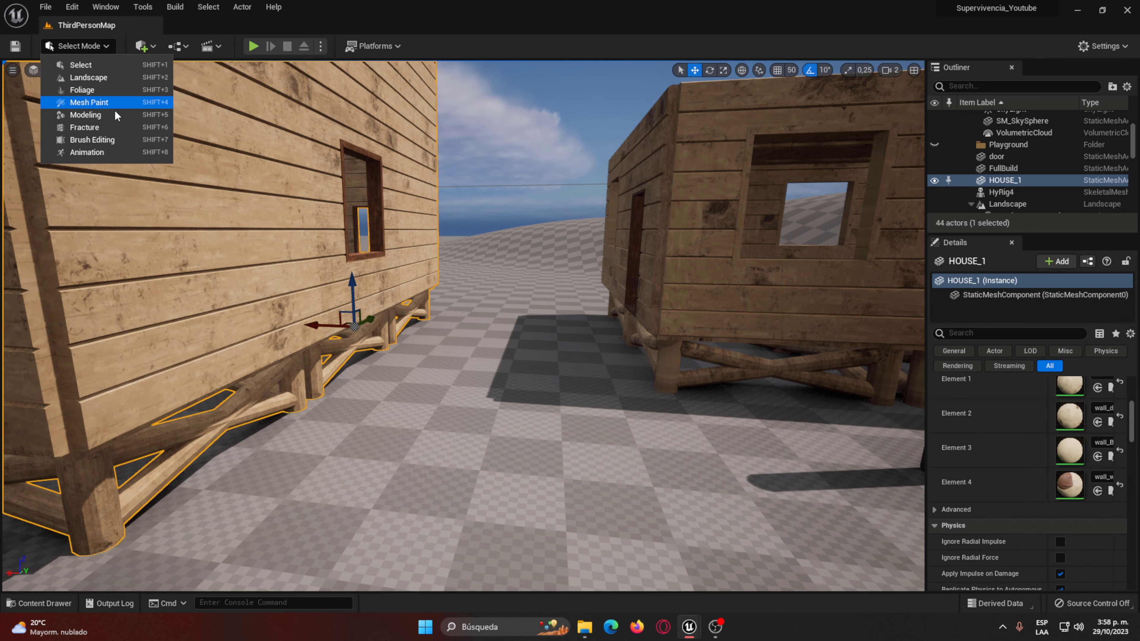
left_click(108, 128)
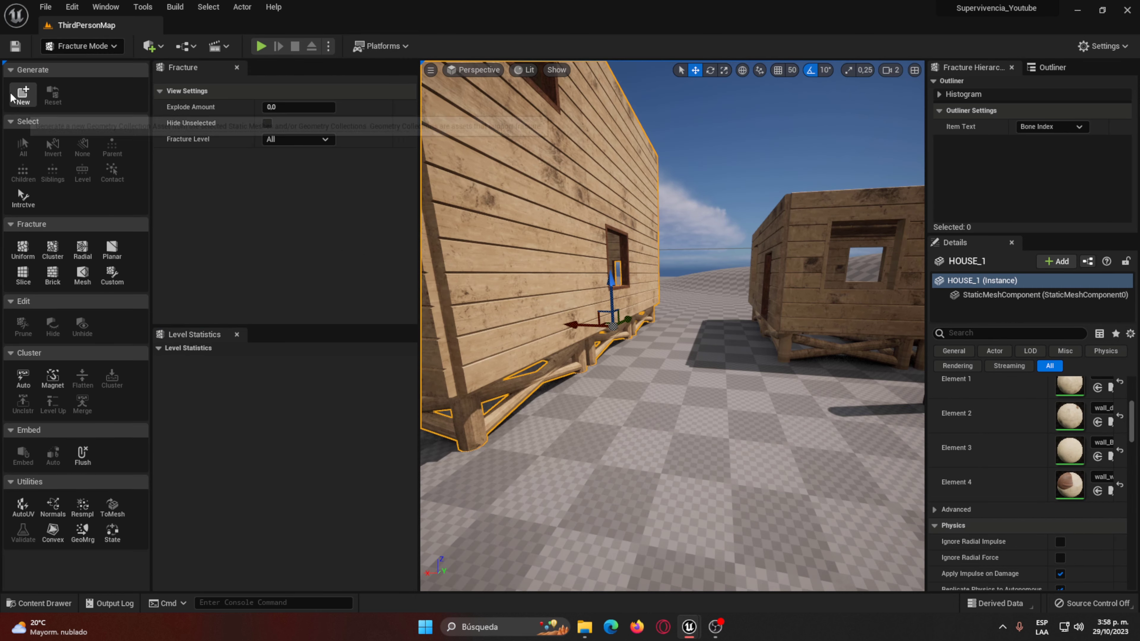
left_click(23, 95)
left_click(593, 449)
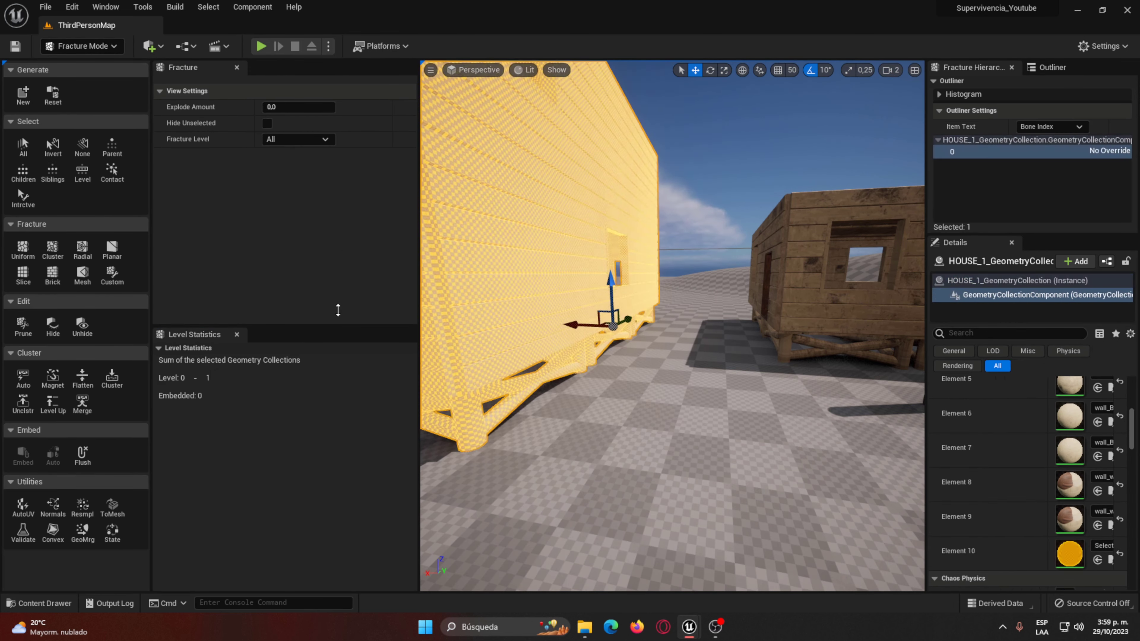
left_click(23, 249)
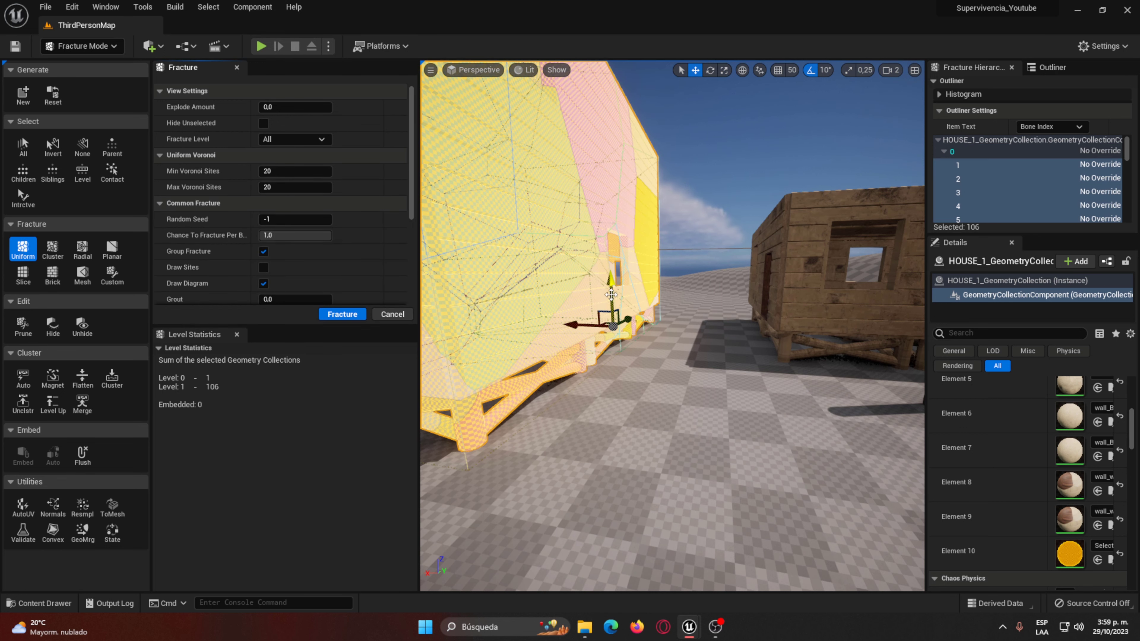
Step: Turn the FullBuild house into a geometry collection and fracture it into 74 pieces
left_click(788, 309)
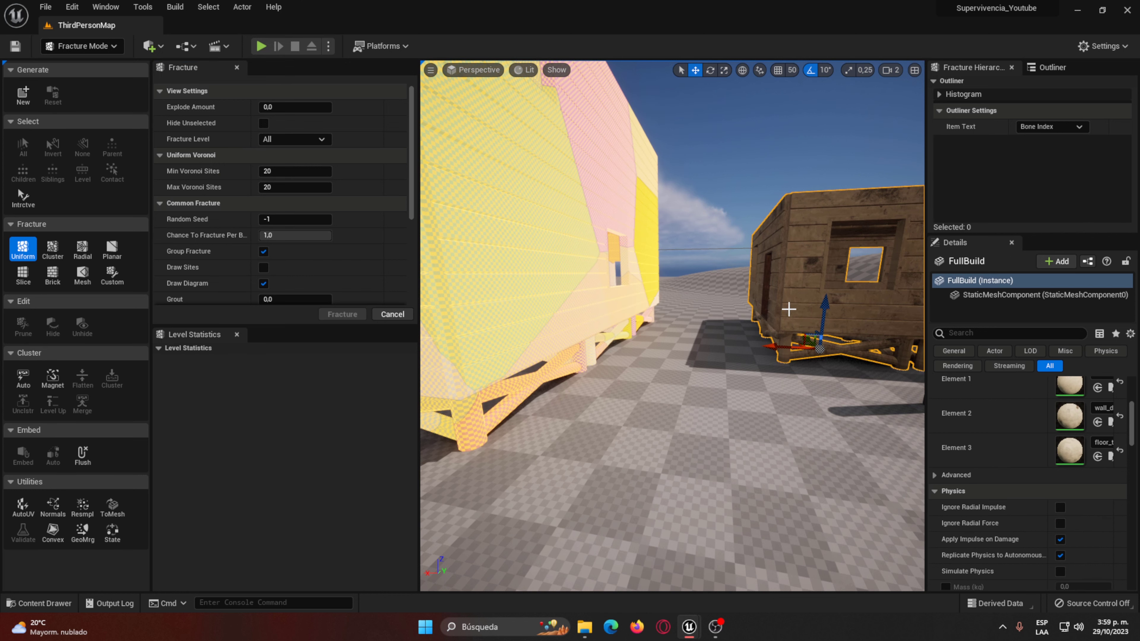
left_click(23, 94)
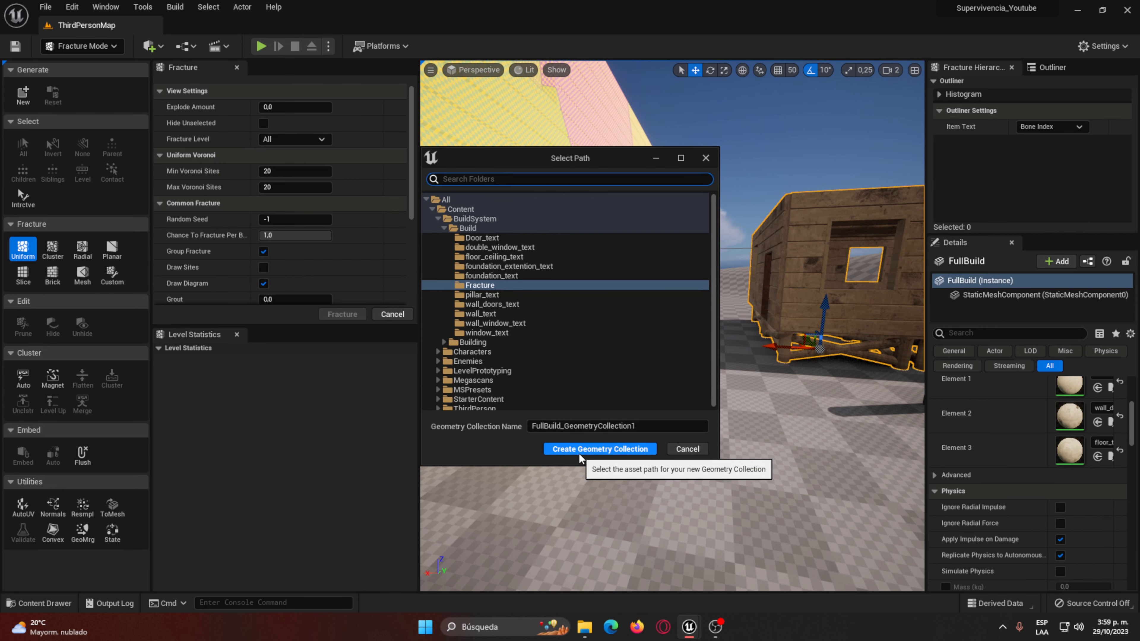
left_click(573, 444)
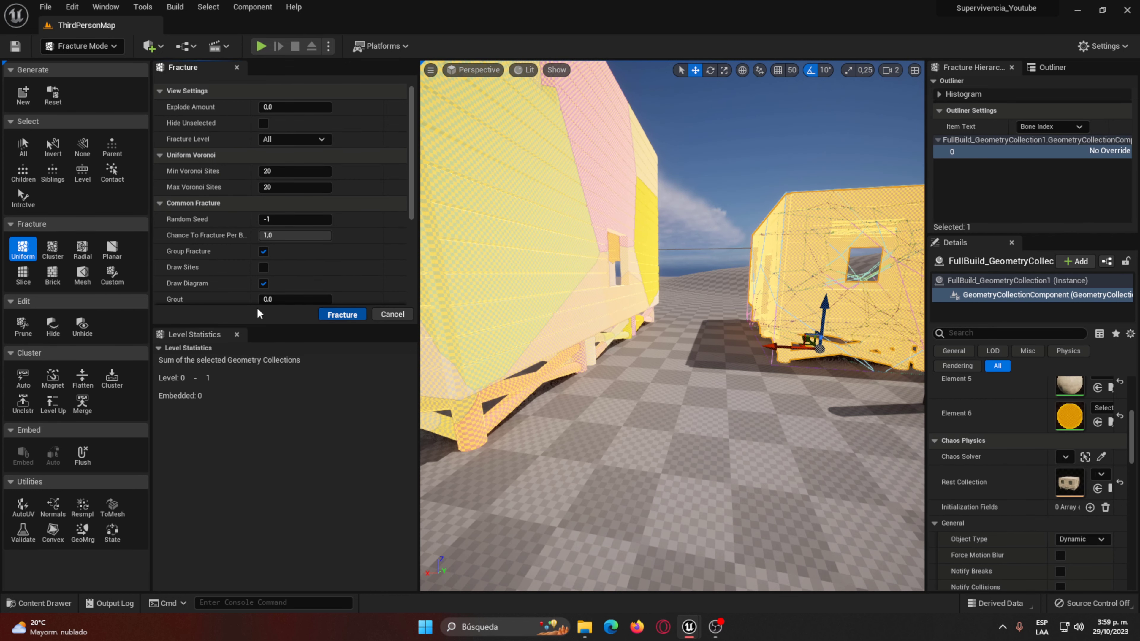
left_click(343, 315)
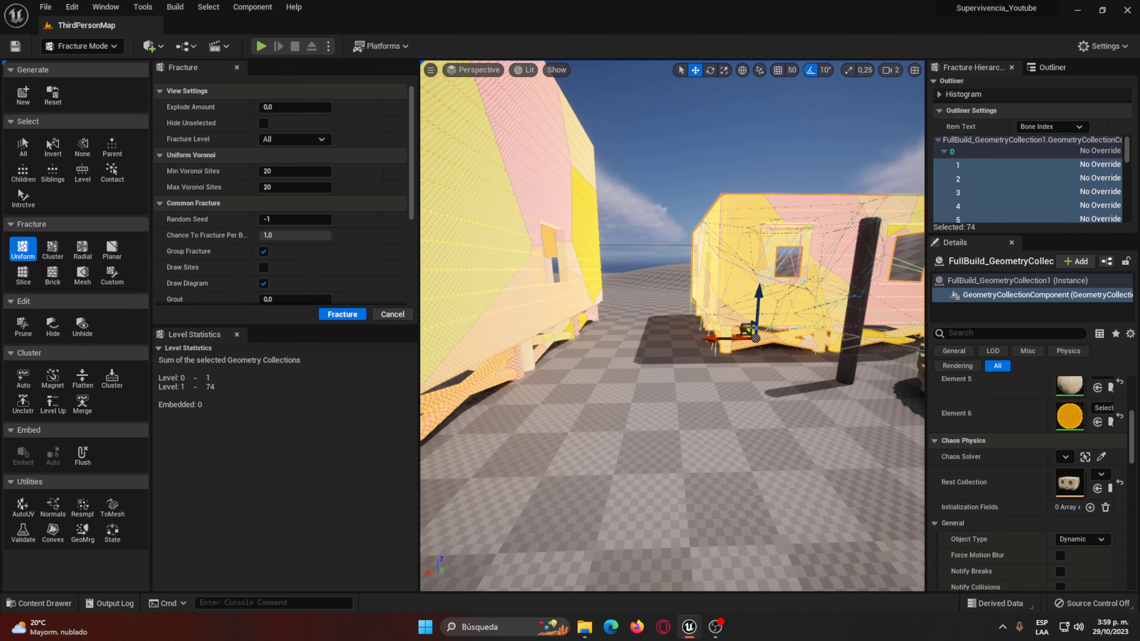
Step: Make the Stairs_Caracol spiral stairs a geometry collection and fracture it into 16 pieces
left_click_drag(674, 360, 651, 404)
left_click(726, 340)
left_click_drag(725, 340, 700, 314)
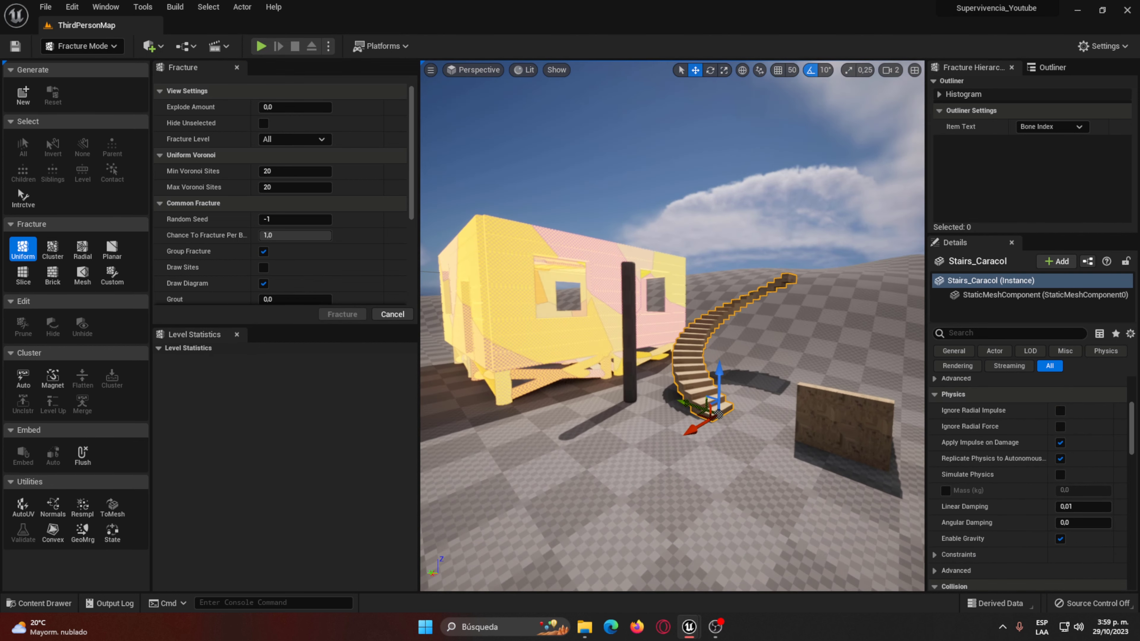
left_click(23, 94)
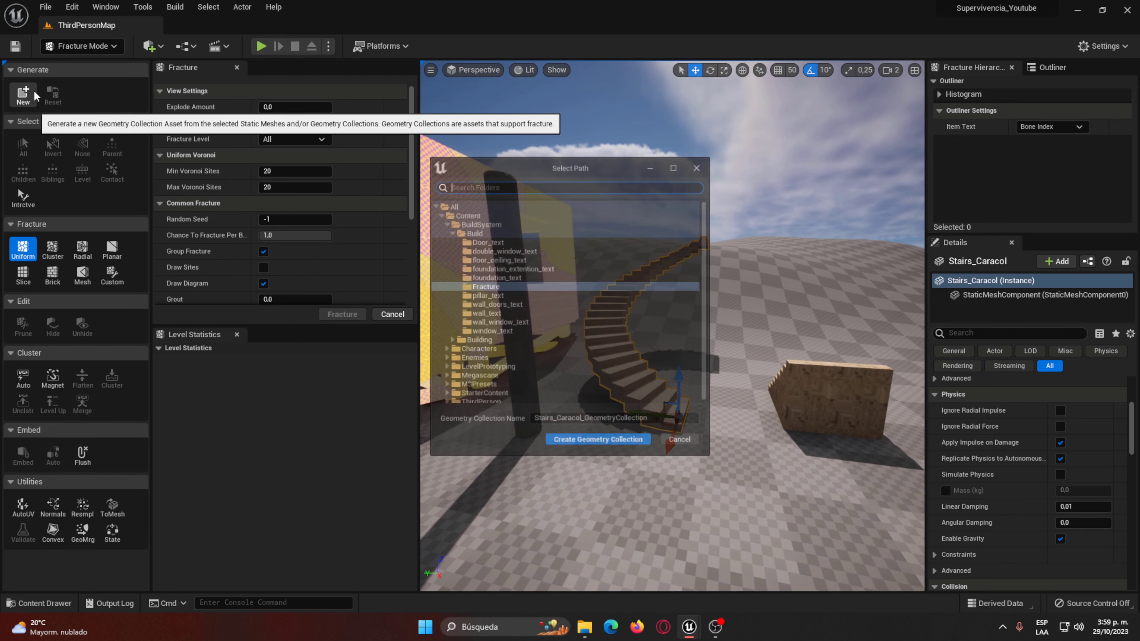
left_click(593, 454)
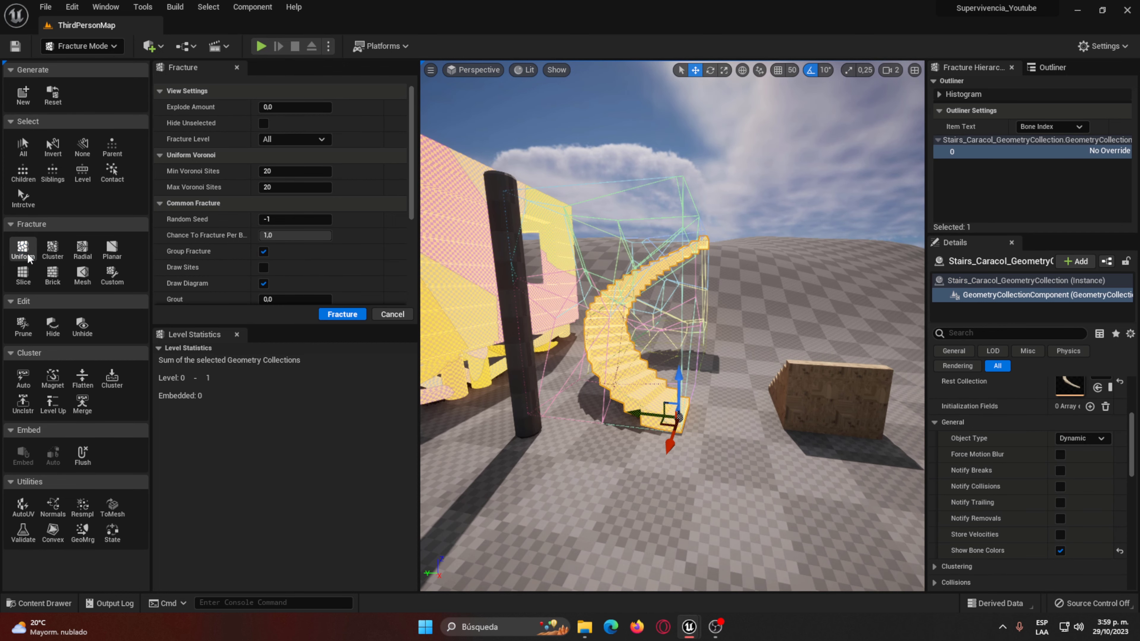
left_click(343, 314)
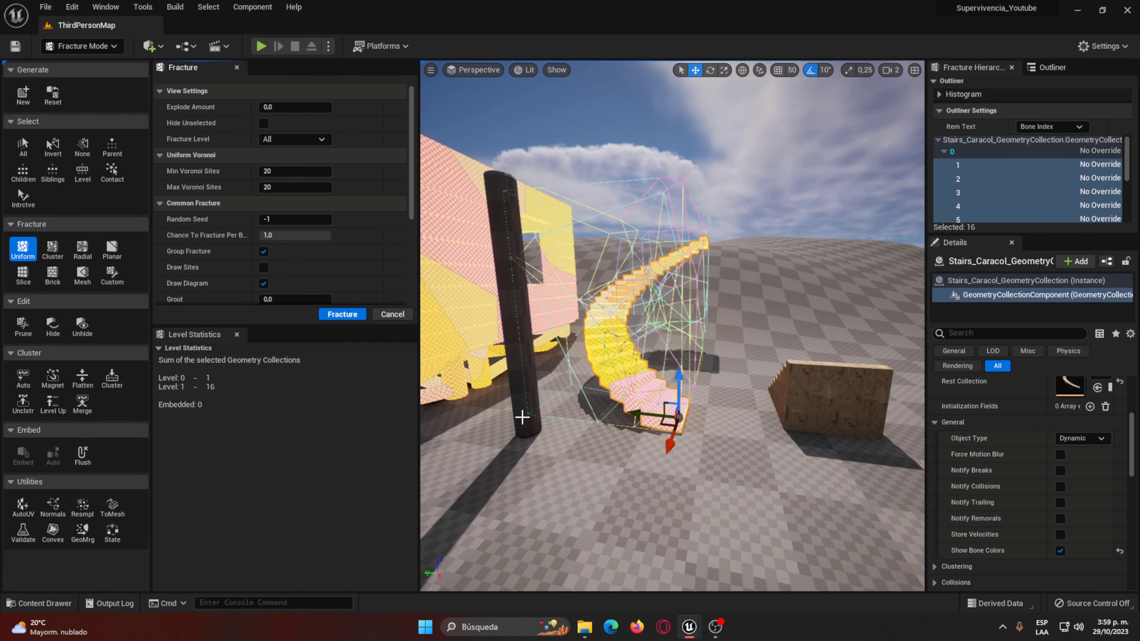
Step: Turn the pillar into a geometry collection and fracture it
key("ctrl+z")
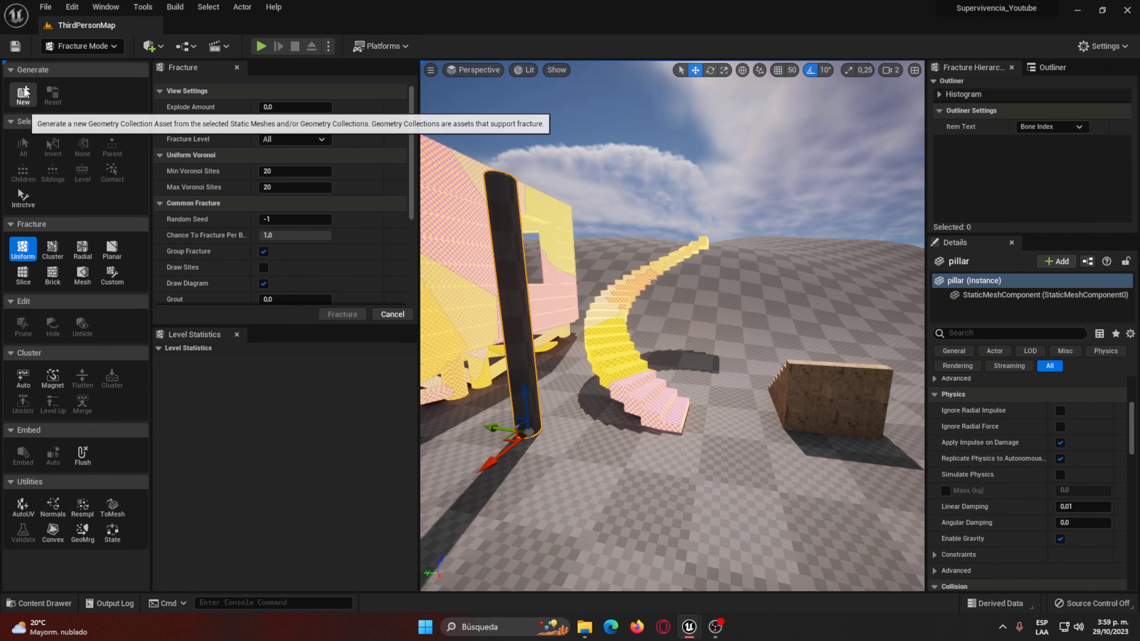
left_click(22, 95)
left_click(584, 446)
left_click(332, 314)
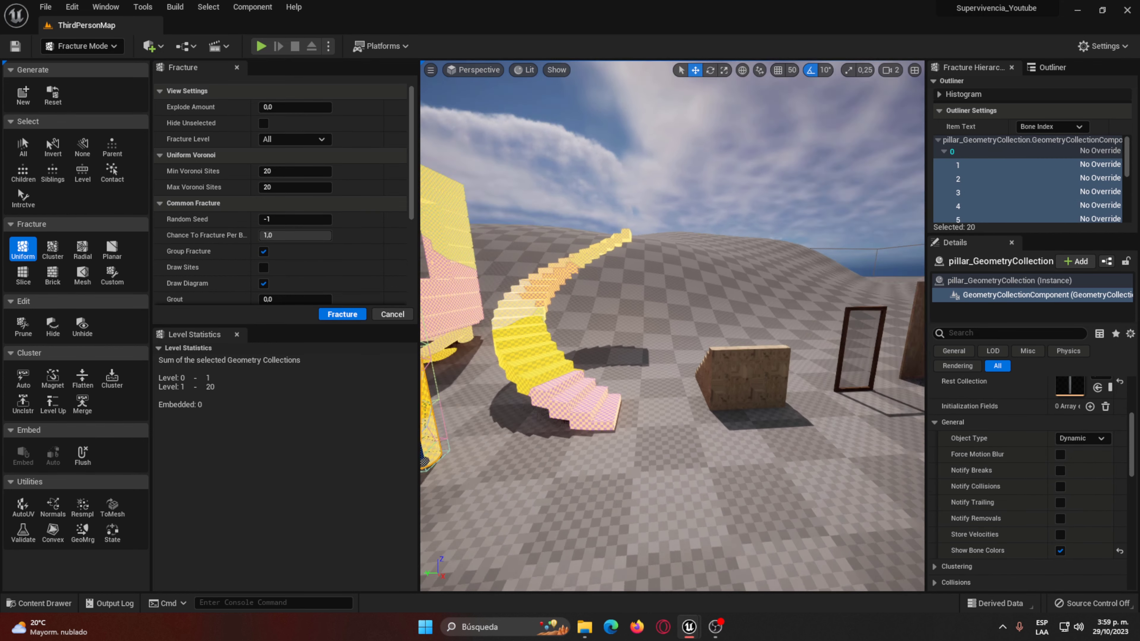
Step: Make Stairs_Rampa a geometry collection and fracture it into 95 pieces
left_click(36, 96)
left_click(594, 454)
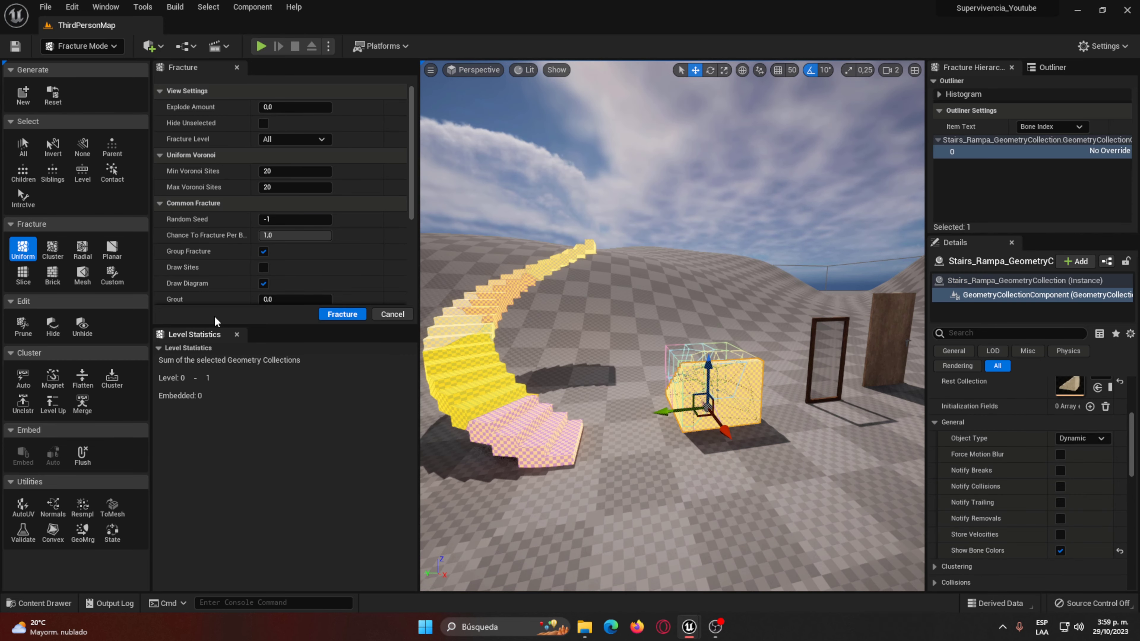
left_click(340, 313)
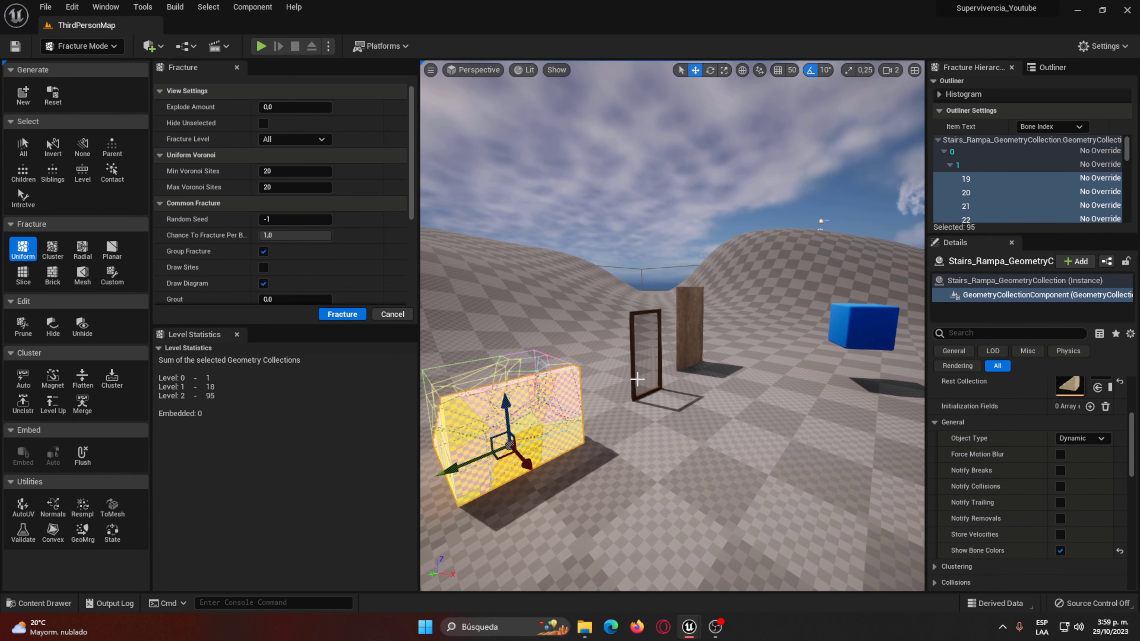
Step: Turn the window frame into a geometry collection and fracture it into 21 pieces
left_click(637, 378)
left_click(28, 102)
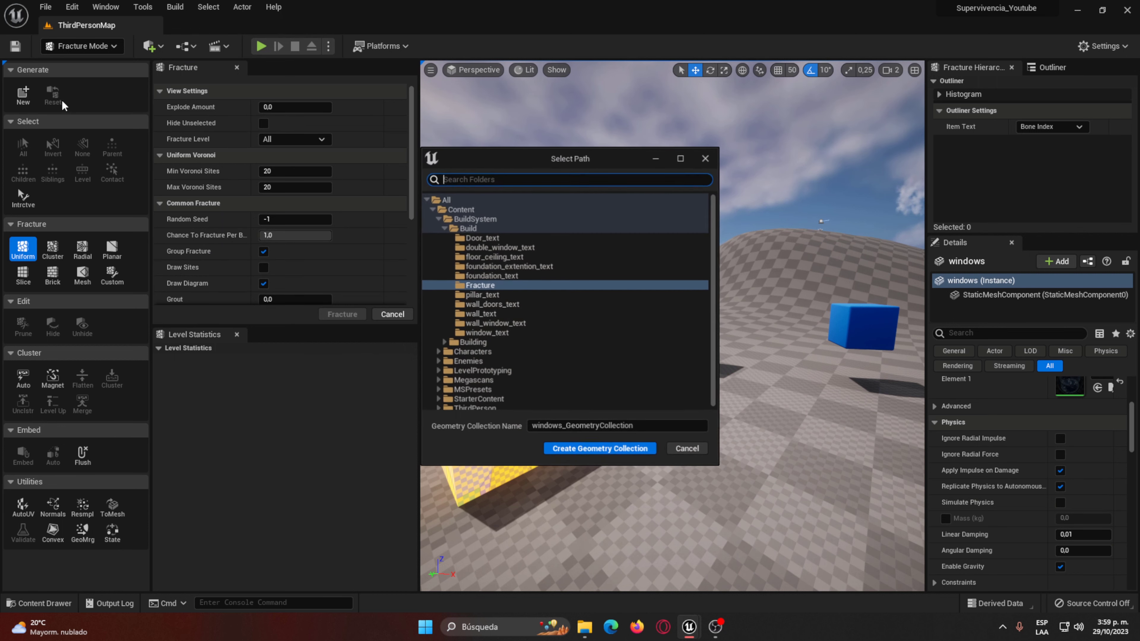
left_click(594, 451)
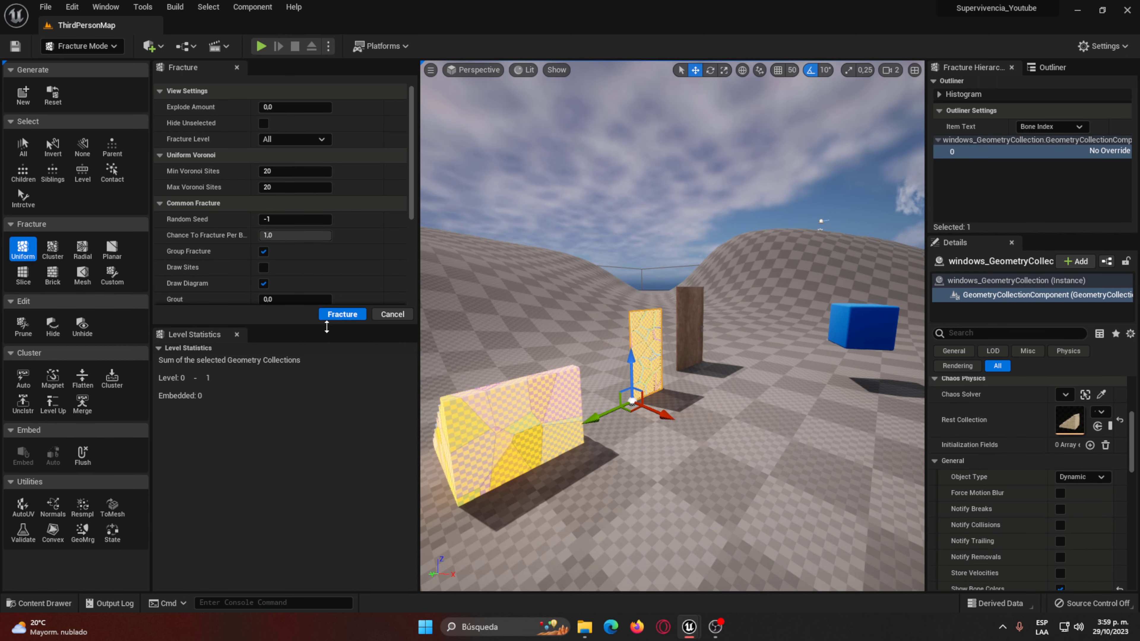
left_click(342, 315)
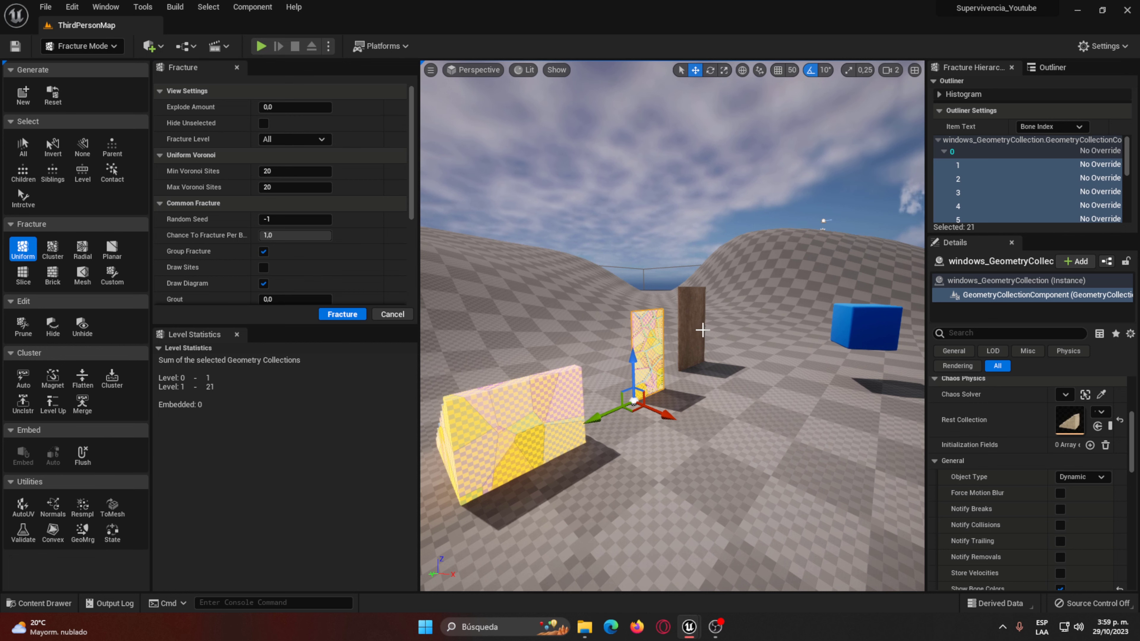
Step: Make the door a geometry collection and fracture it into 22 Voronoi pieces
left_click(702, 330)
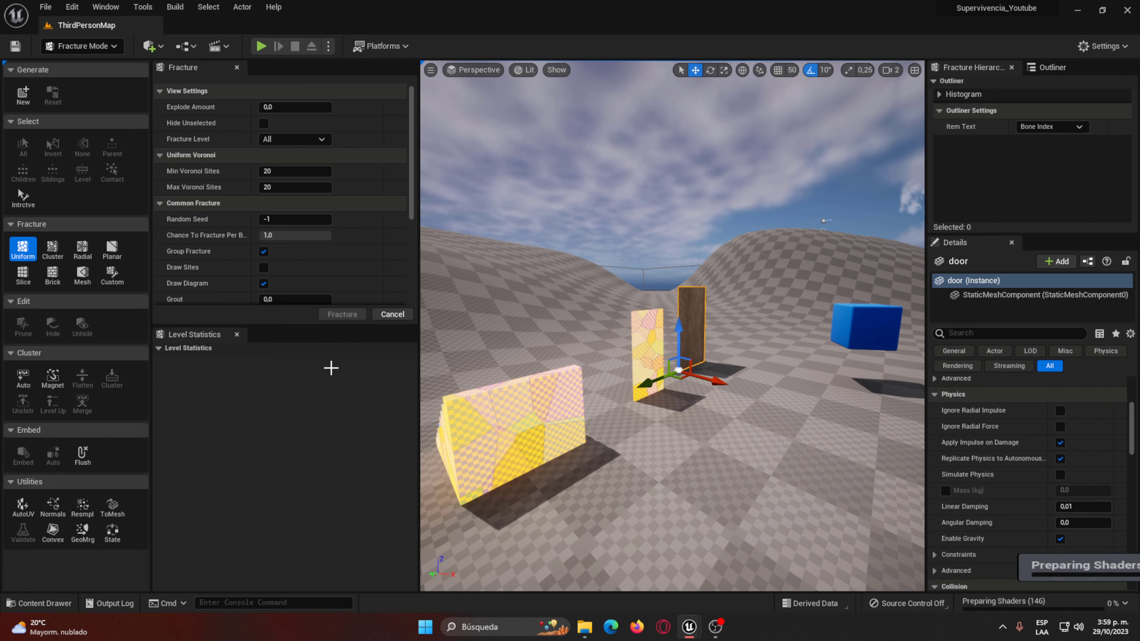
left_click(25, 101)
left_click(594, 447)
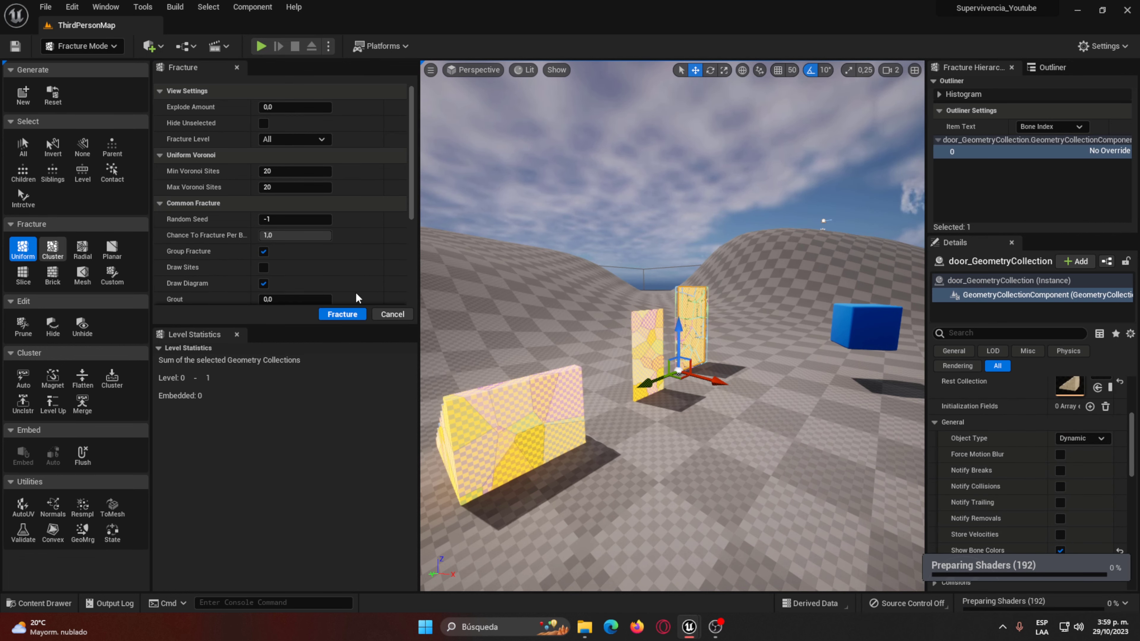
left_click(342, 314)
right_click_drag(502, 351, 583, 351)
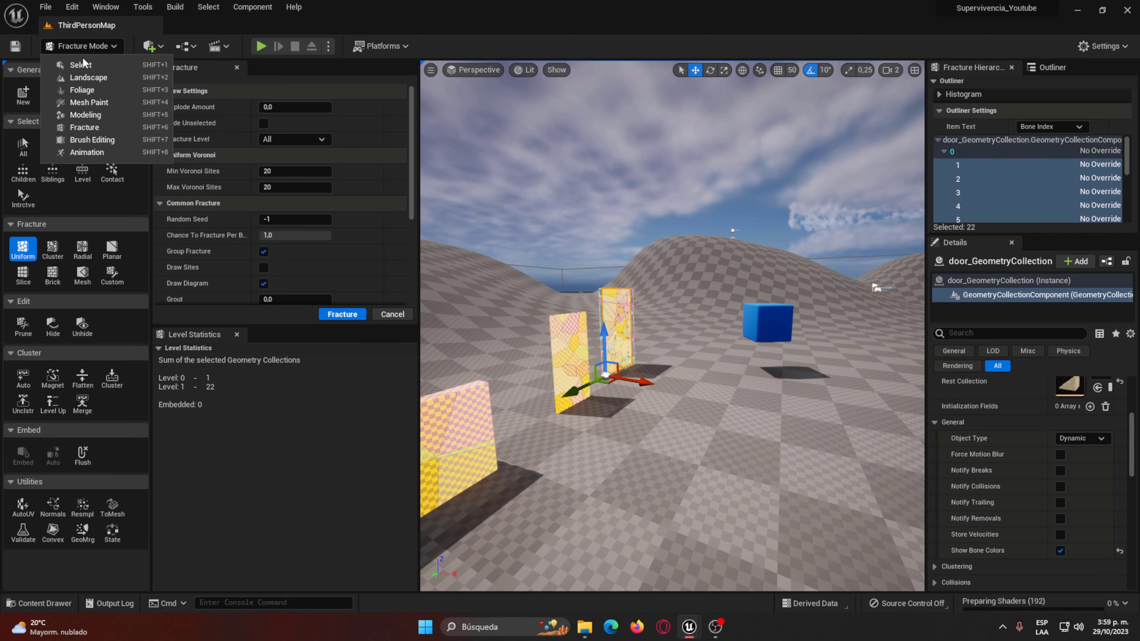
Step: Return to Select Mode and delete the fractured door, wall panel, ramp stairs and spiral stairs
key("shift+1")
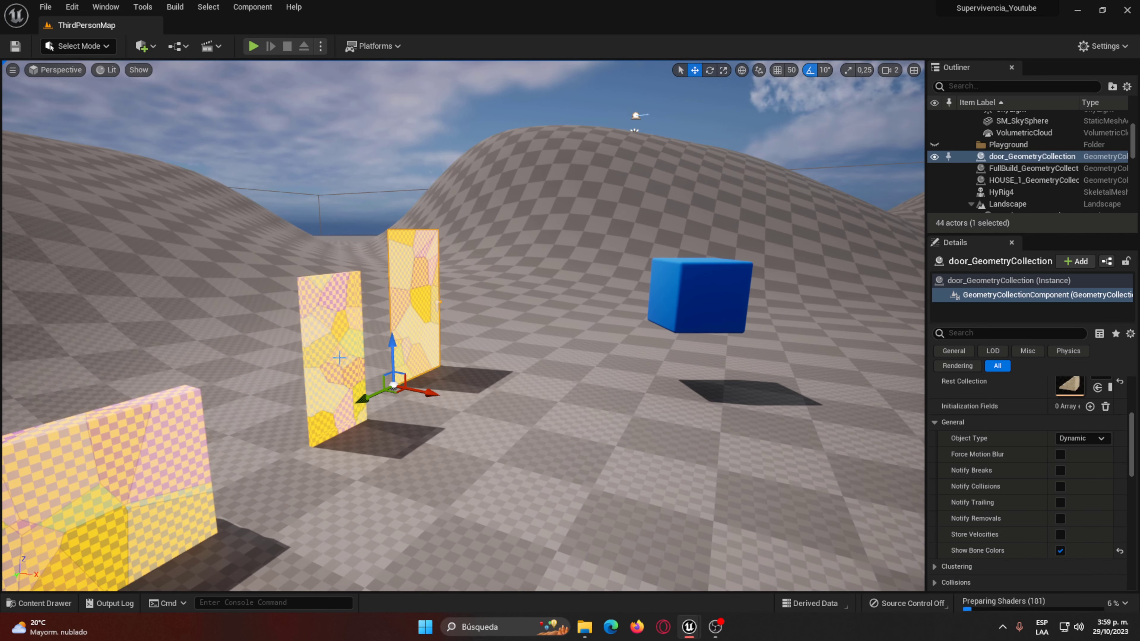
right_click(389, 379)
left_click(409, 365)
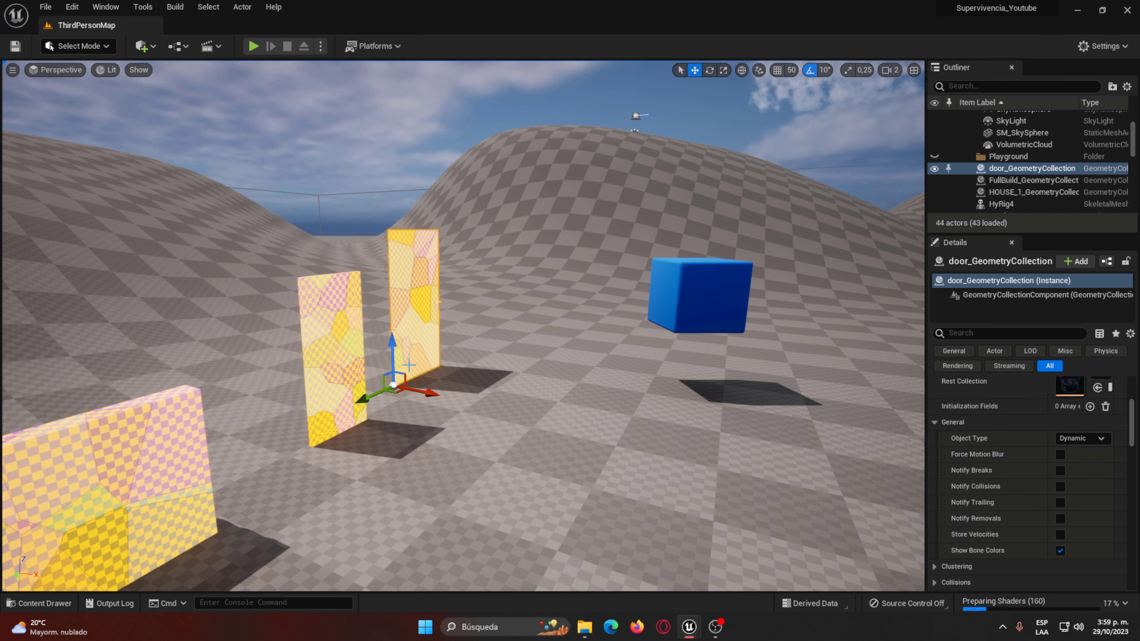
key("Delete")
left_click(350, 373)
key("Delete")
right_click_drag(350, 373, 485, 398)
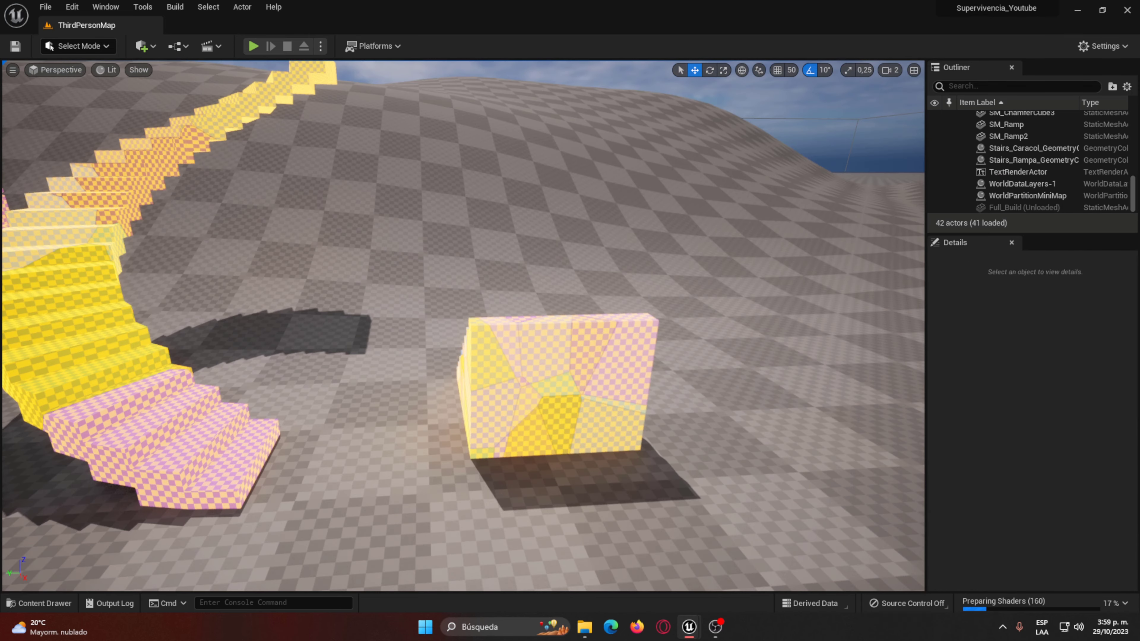
left_click(485, 398)
key("Delete")
left_click(220, 413)
key("Delete")
Step: Delete the house, the pole in front of it and the remaining building
right_click_drag(220, 413, 233, 396)
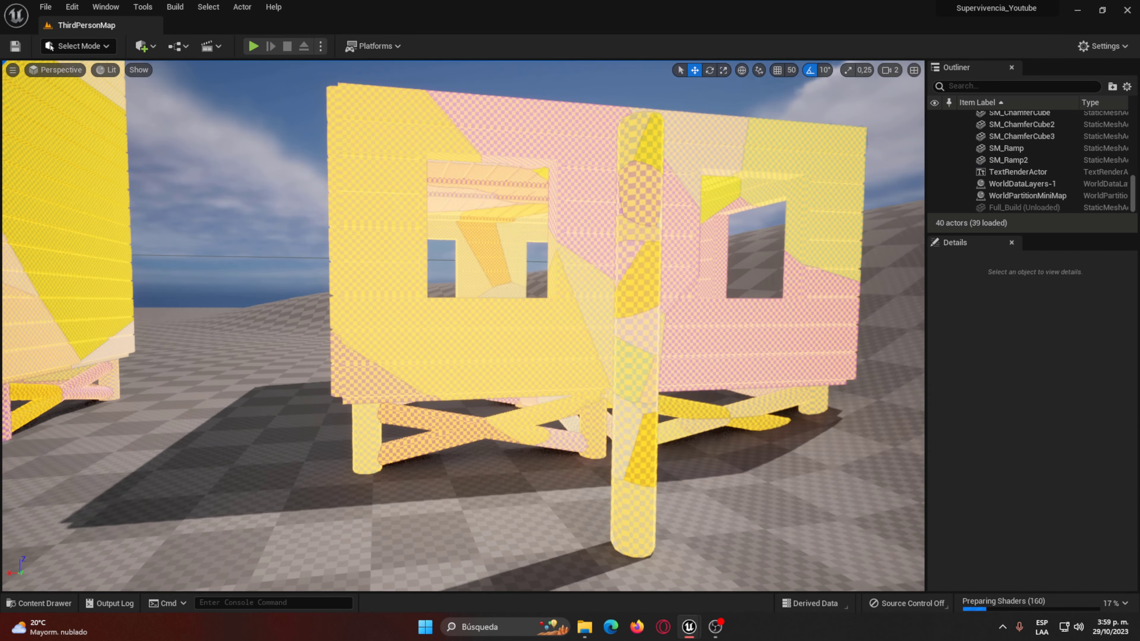
left_click(502, 364)
key("Delete")
left_click(638, 360)
key("Delete")
right_click_drag(669, 377, 544, 329)
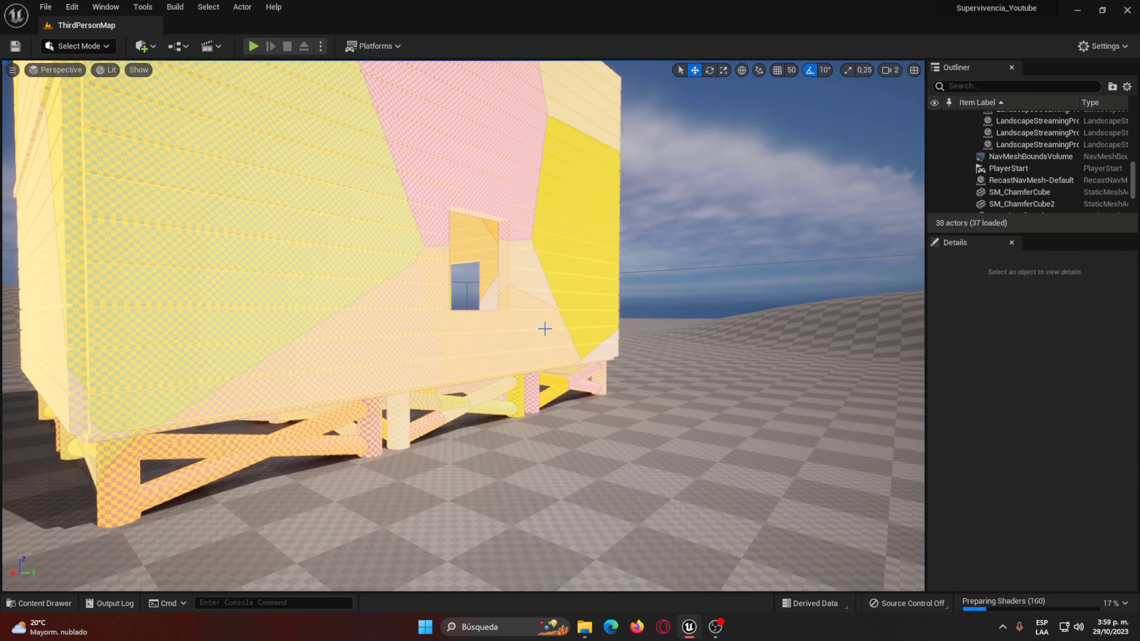
left_click(499, 299)
key("Delete")
right_click_drag(509, 293, 598, 344)
Step: Open the BuidablesDB data table from BuildSystem > Building in the Content Drawer
key("ctrl+space")
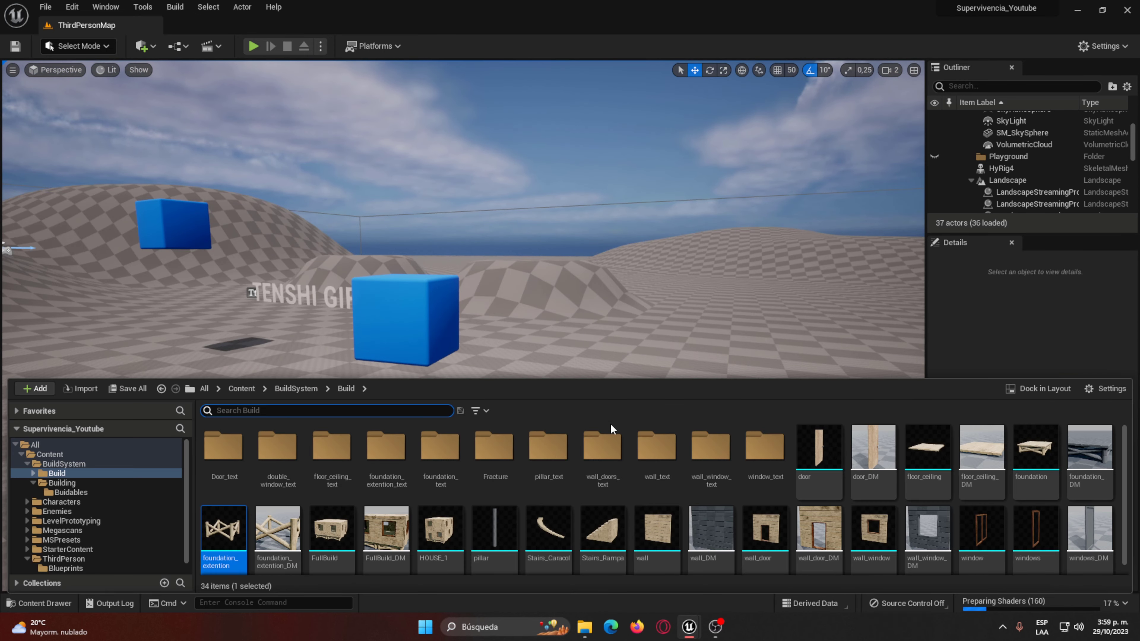
left_click(296, 389)
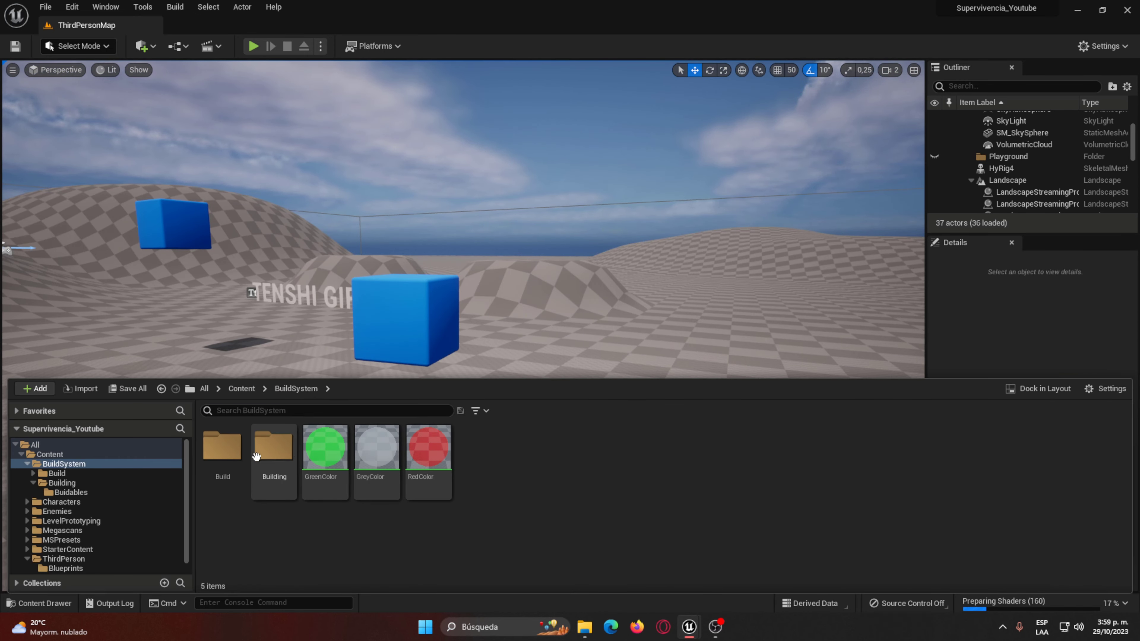
double_click(276, 450)
double_click(275, 468)
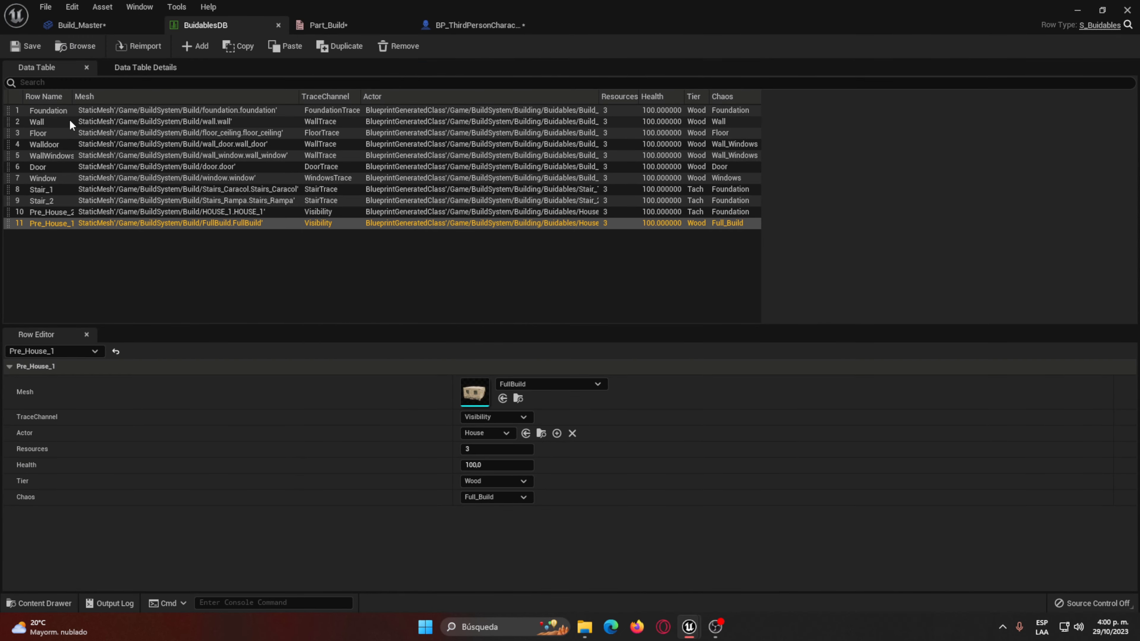
Step: Review the Walldoor, Door, Window and Stair_1 rows, leaving Stair_1's Chaos at Foundation
left_click(104, 144)
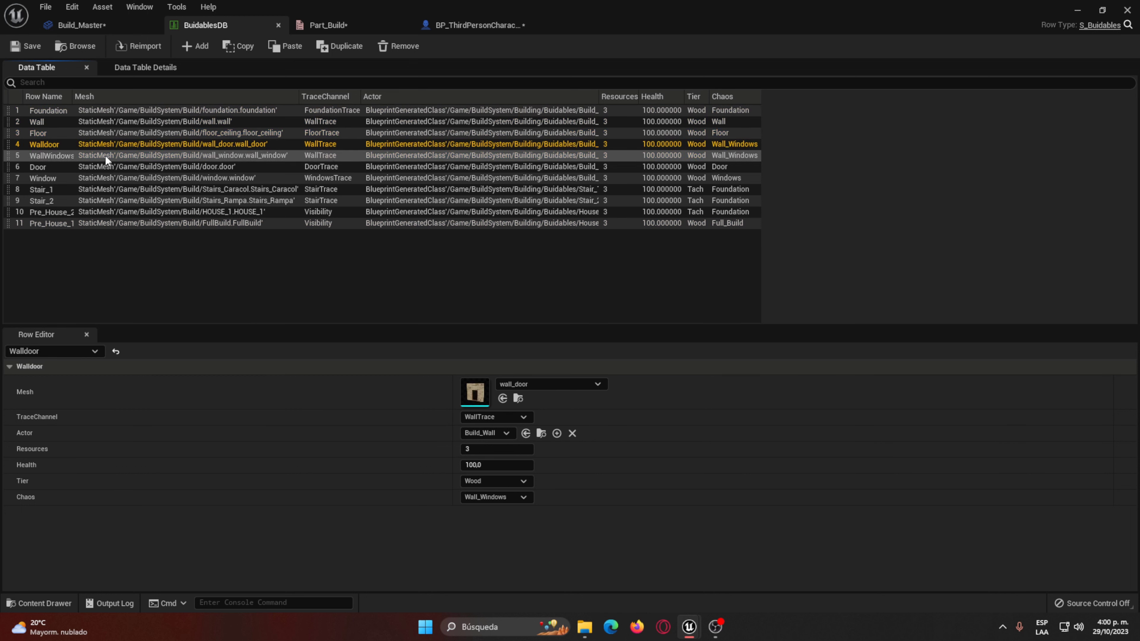
left_click(124, 170)
left_click(124, 182)
left_click(123, 191)
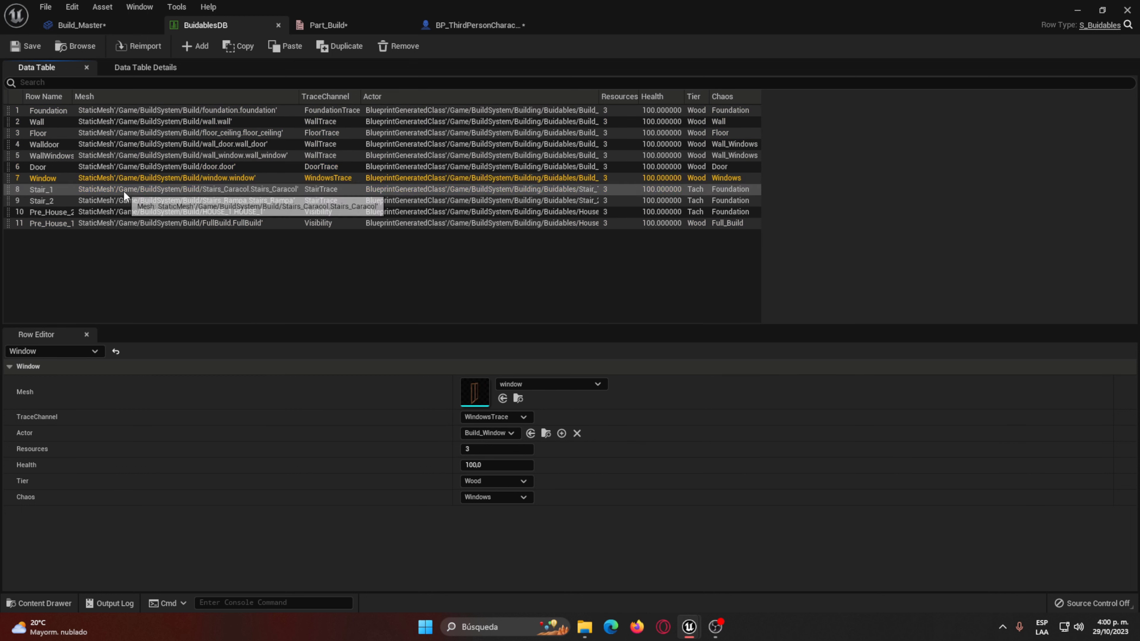
left_click(491, 497)
left_click(496, 499)
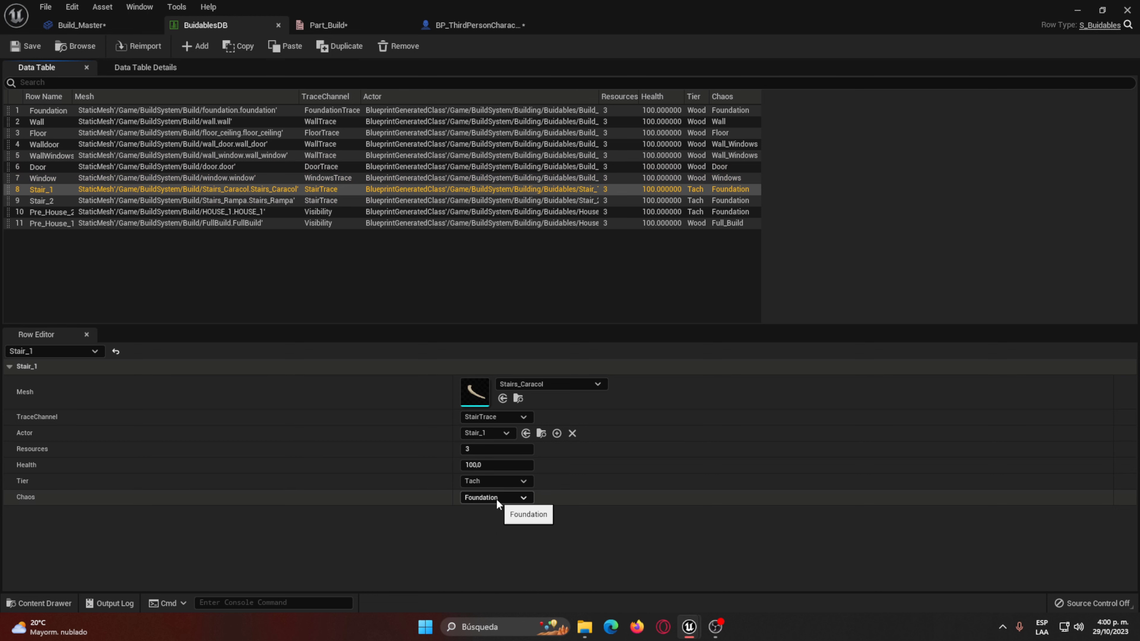
Step: Add new enumerators to Part_Build and name them Stair 1 and Stair 2
left_click(347, 23)
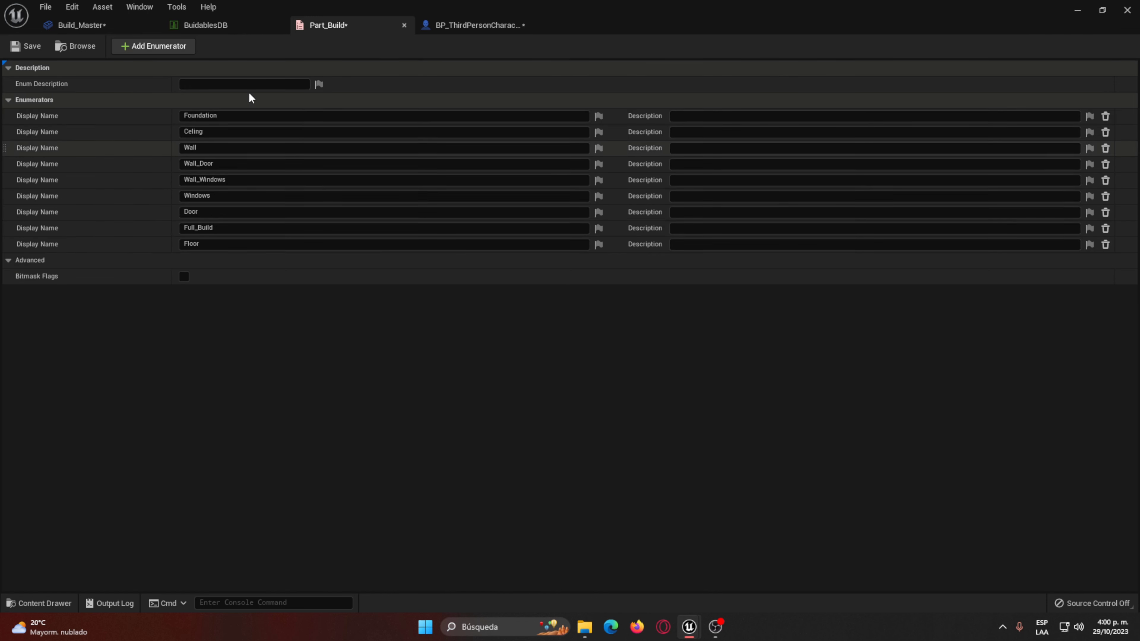
left_click(170, 48)
left_click(171, 48)
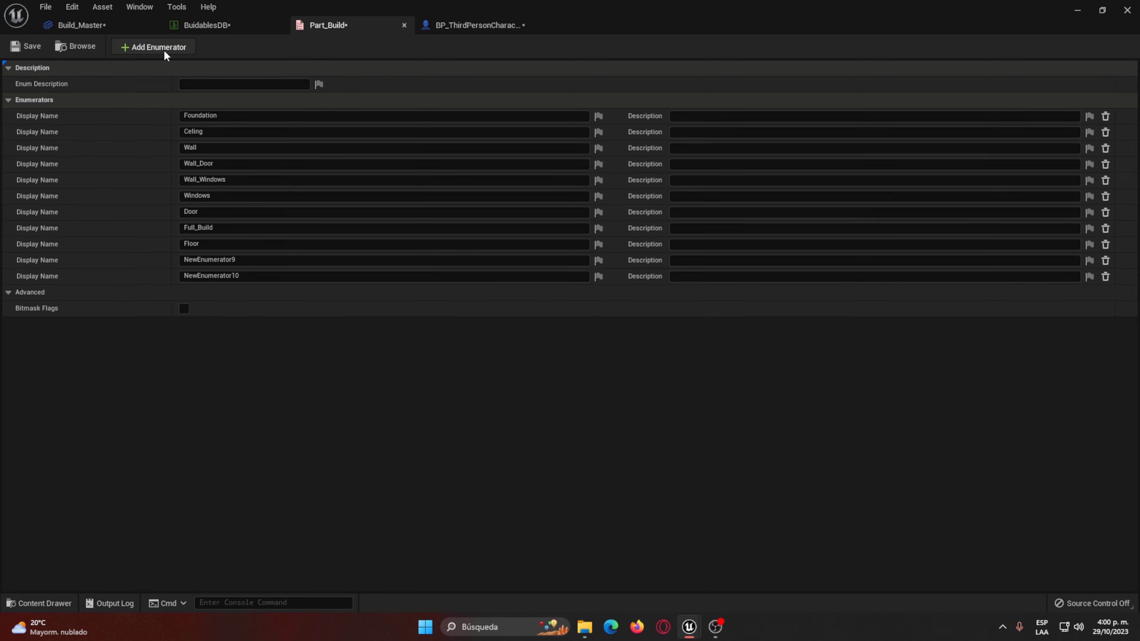
left_click(170, 48)
left_click_drag(235, 259, 197, 259)
type("Stair 1")
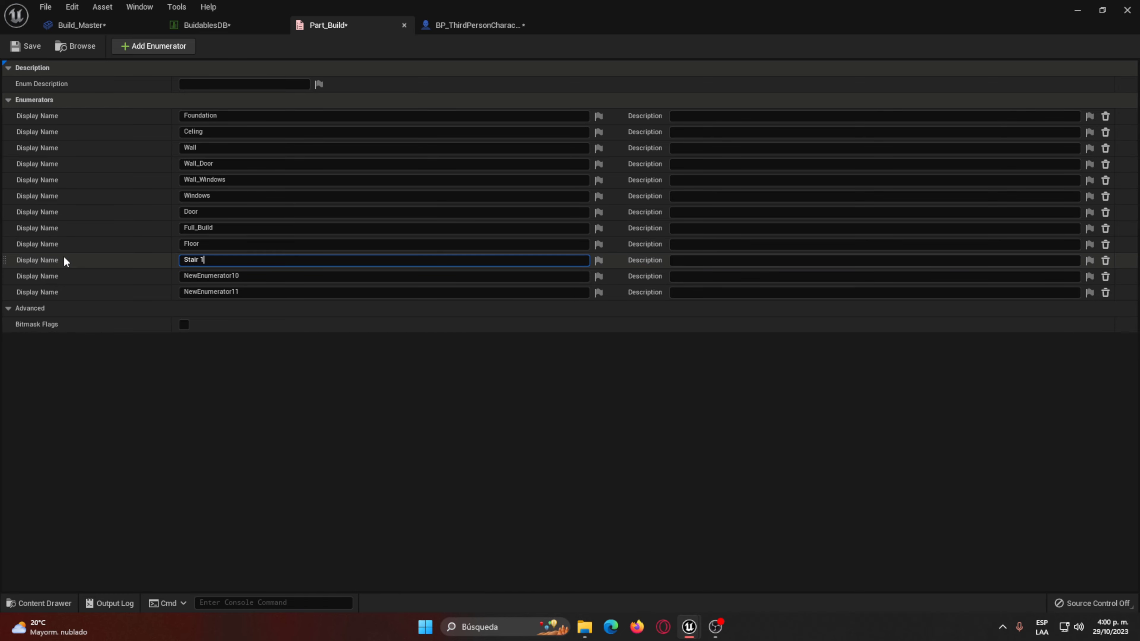
left_click_drag(255, 265, 127, 265)
key("ctrl+c")
left_click_drag(254, 276, 119, 276)
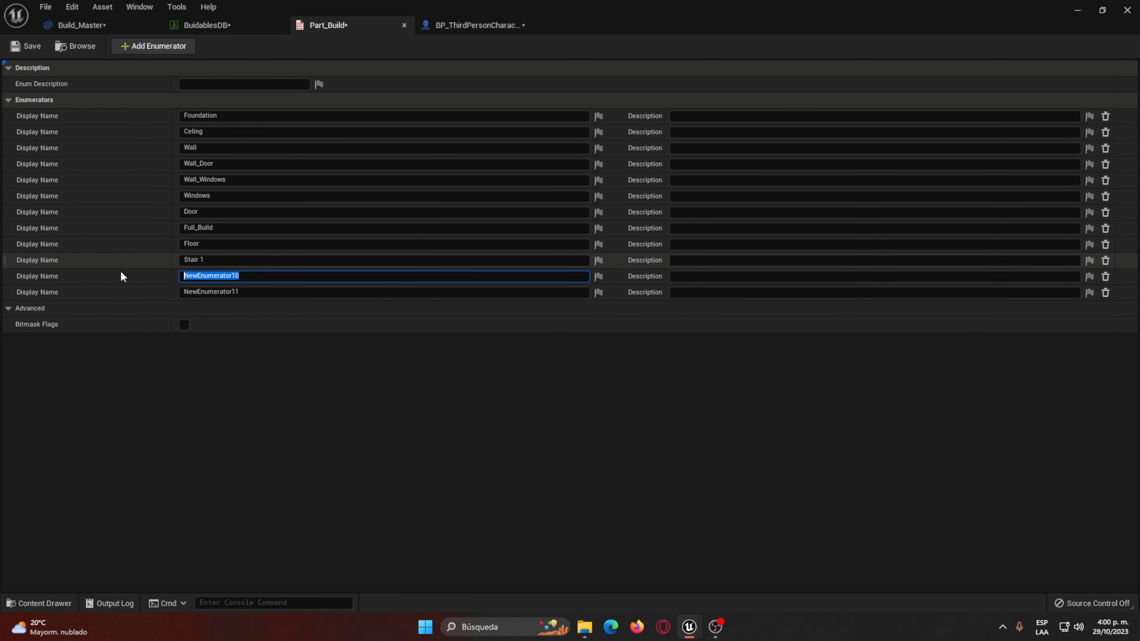
key("ctrl+v")
left_click(258, 292)
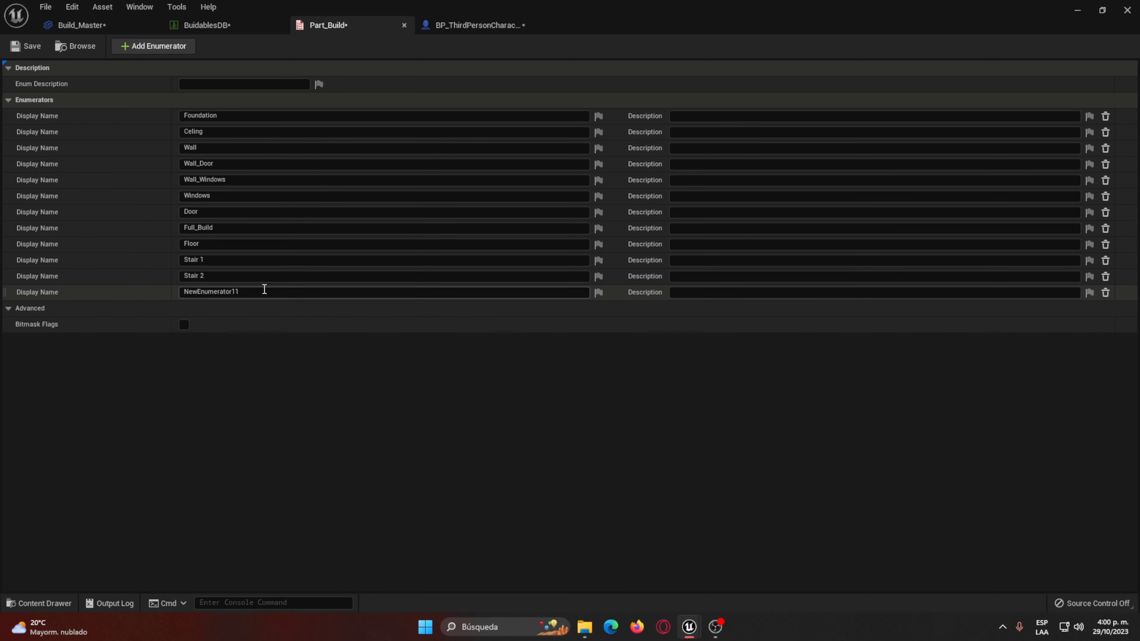
left_click_drag(260, 293, 114, 292)
Step: Browse to the Buidables folder in the Content Drawer to check the asset names
key("ctrl+space")
left_click(271, 400)
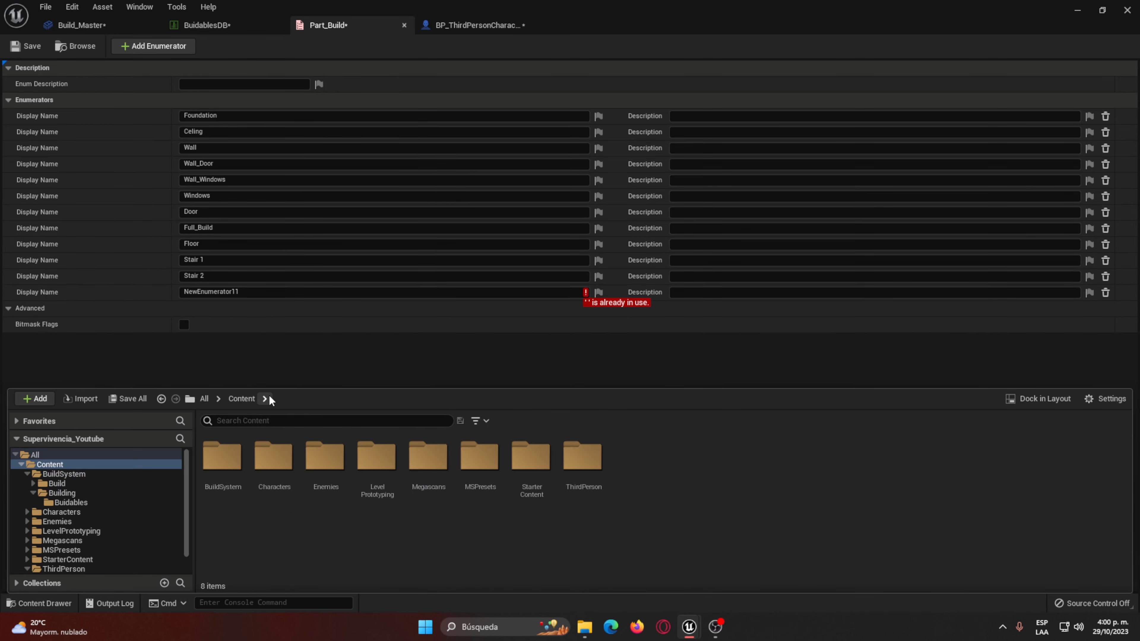
key("alt+Left")
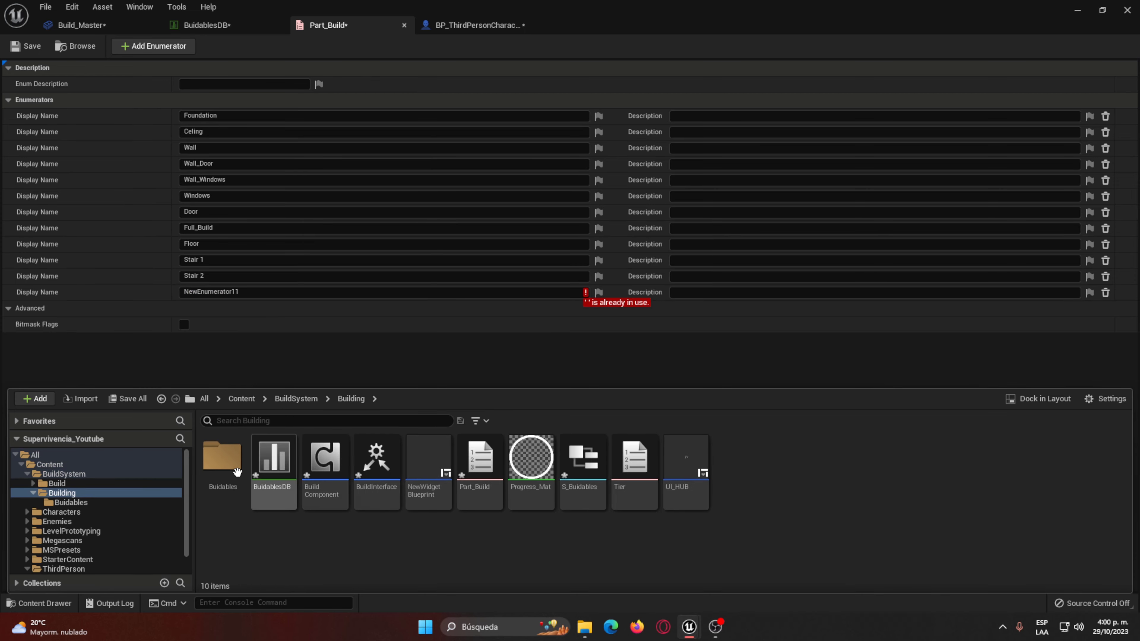
double_click(236, 471)
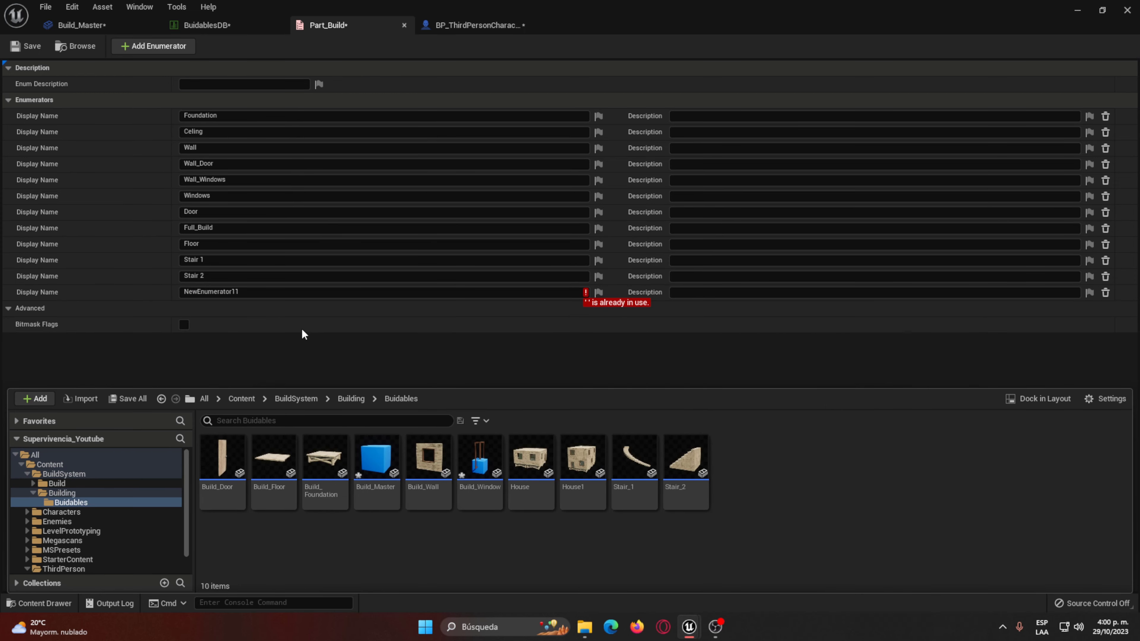
Step: Name the last Part_Build entry 'House 1' and save the enum
left_click(269, 292)
type("House")
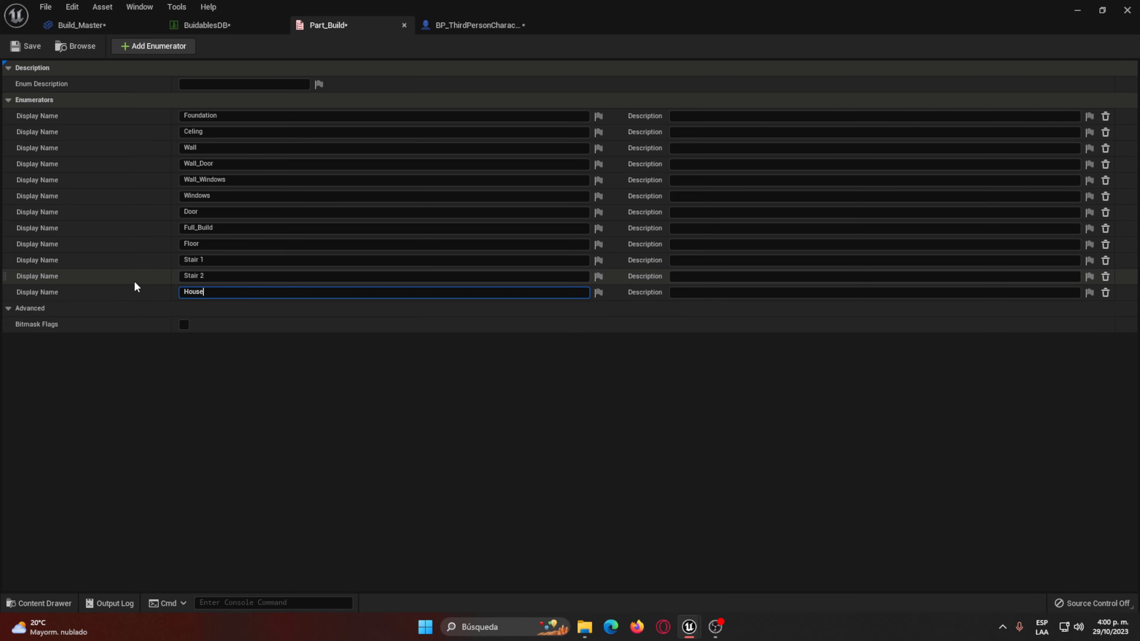
type(" 1")
key("Return")
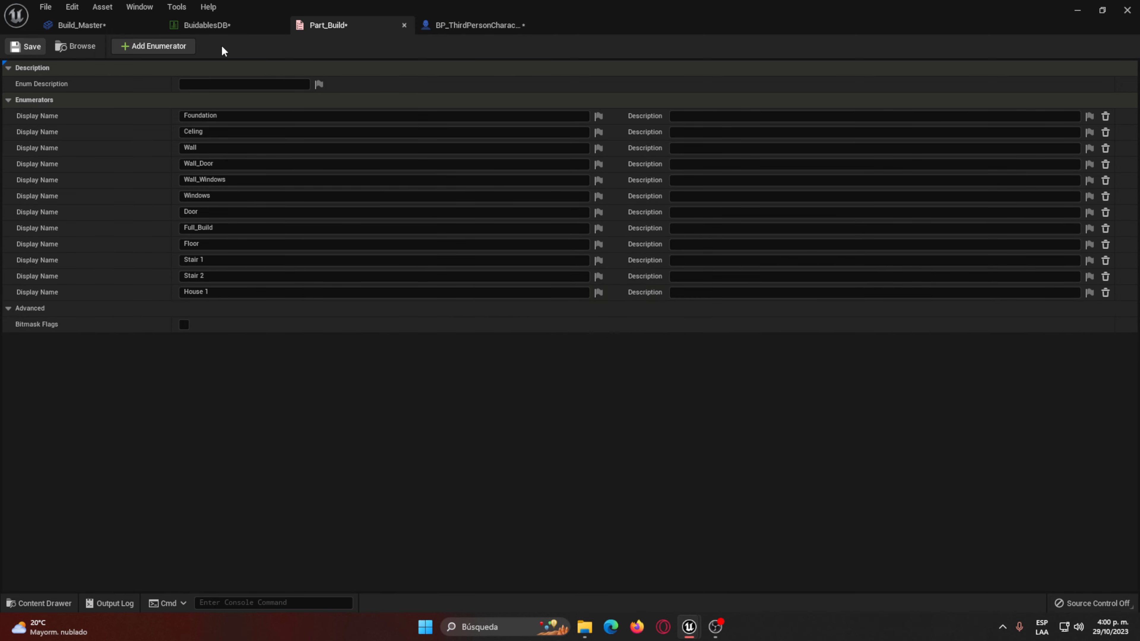
key("ctrl+s")
left_click(206, 25)
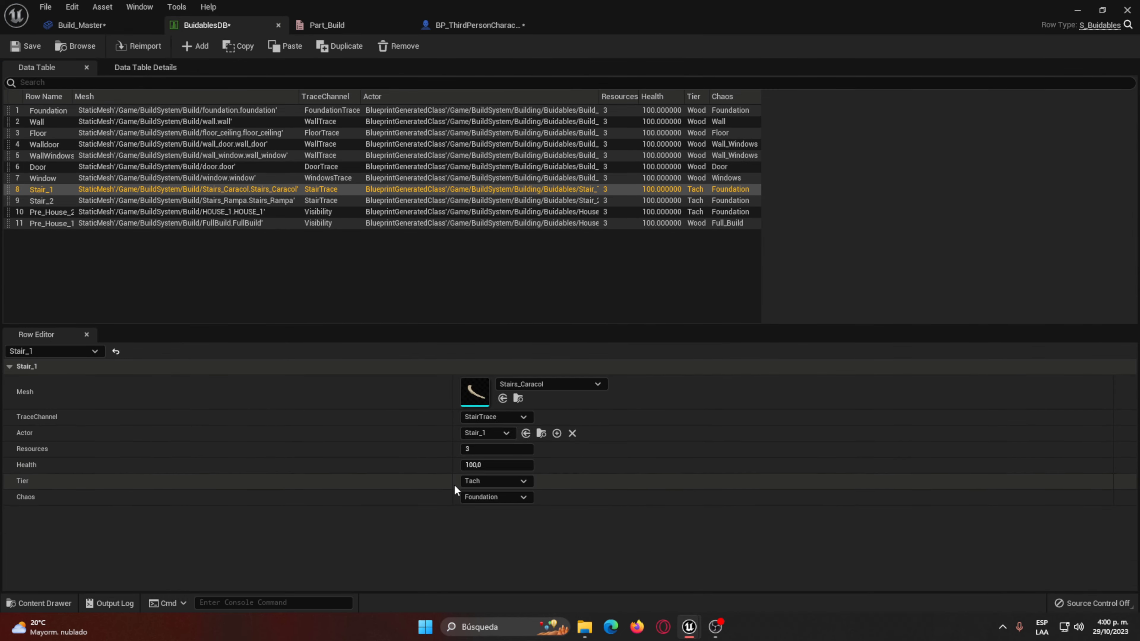
Step: Set Stair_1's Chaos to Stair 1 and its tier to Wood in BuidablesDB
left_click(492, 497)
left_click(488, 465)
left_click(486, 479)
left_click(484, 507)
Step: Give Stair_2 Wood tier and Chaos Stair 2, and set Pre_House_2's Chaos to House 1
left_click(176, 203)
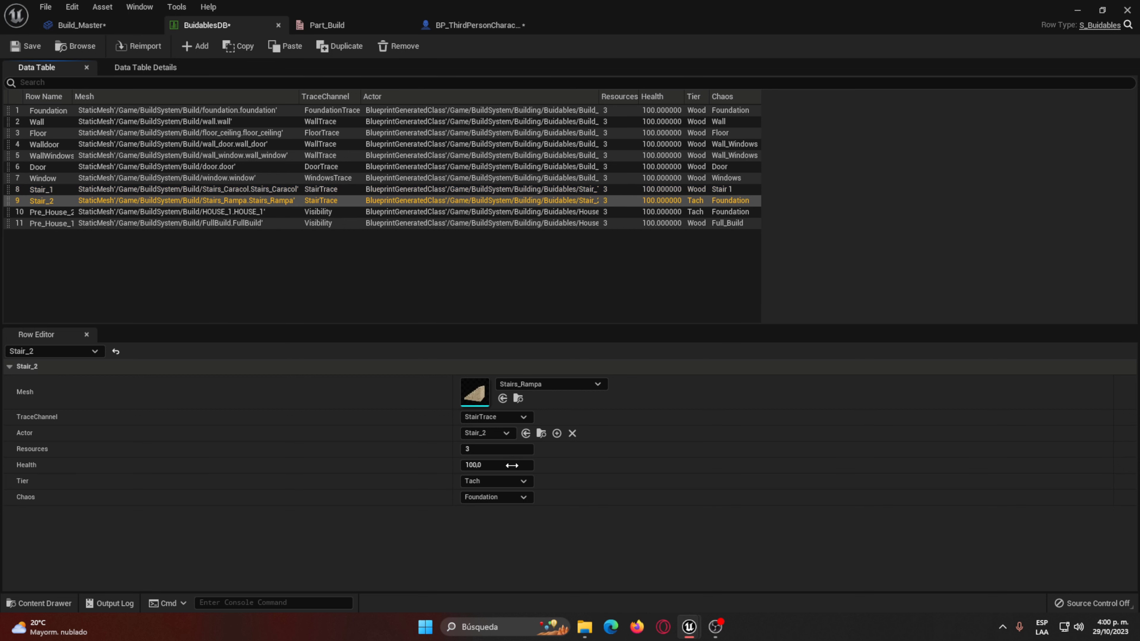
left_click(485, 481)
left_click(484, 503)
left_click(484, 499)
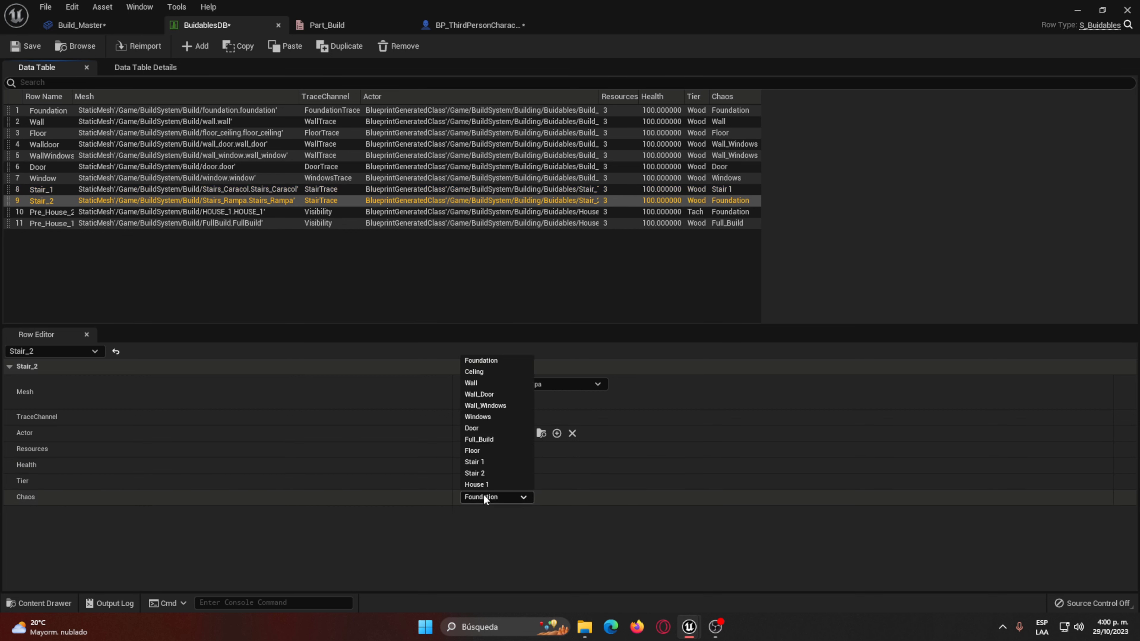
left_click(476, 474)
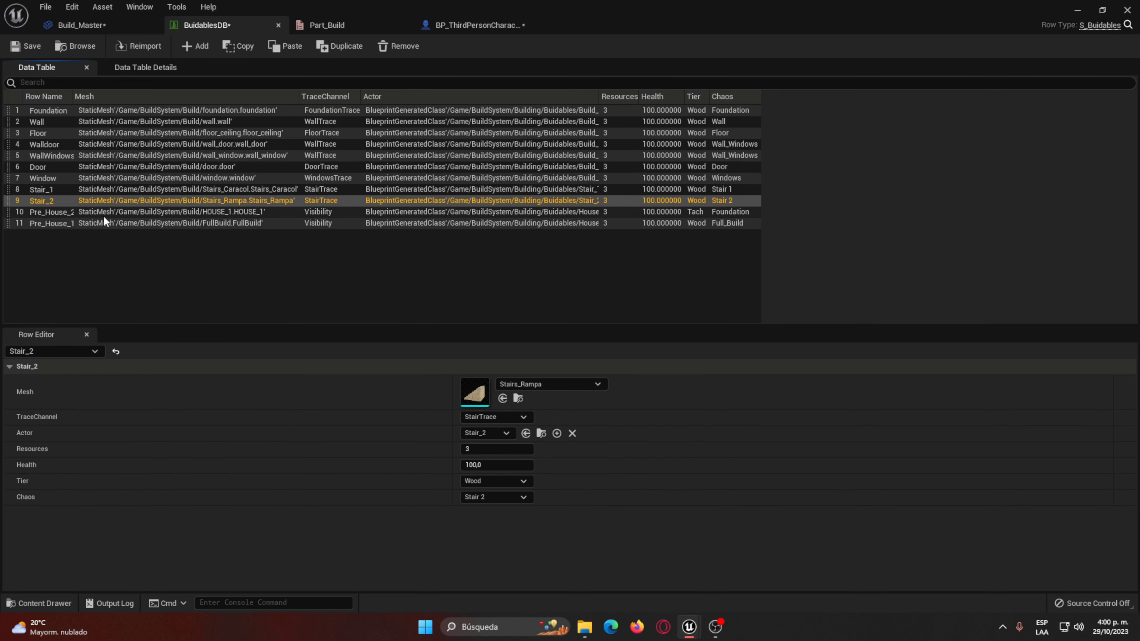
left_click(112, 210)
left_click(494, 499)
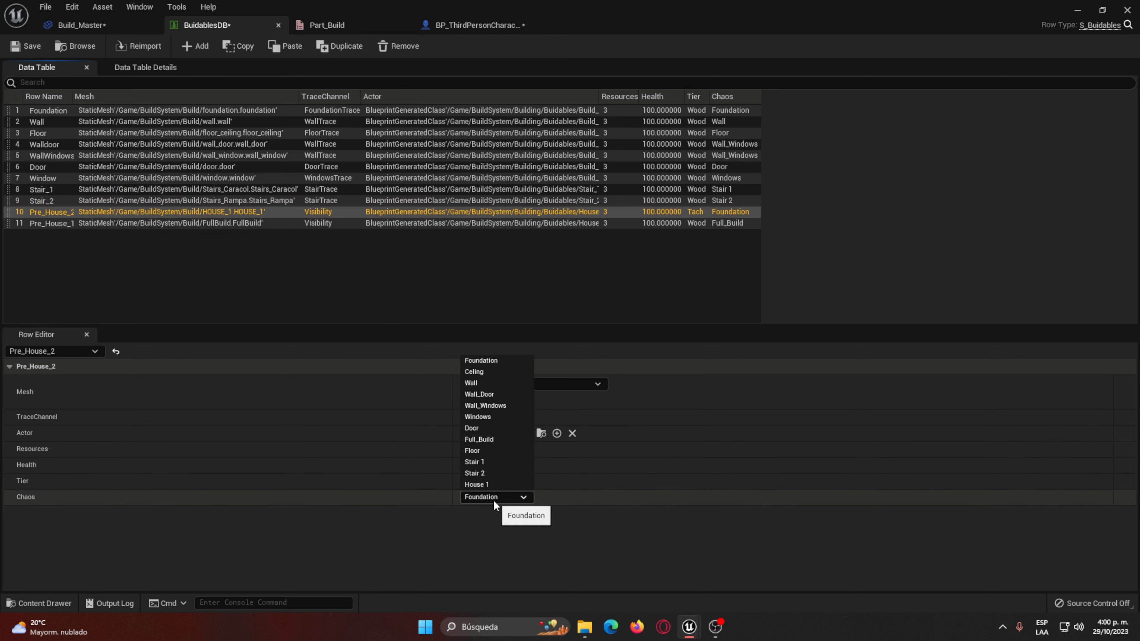
left_click(478, 484)
Step: In Part_Build, rename the last entry House 2 and Full_Build to House 1
double_click(377, 20)
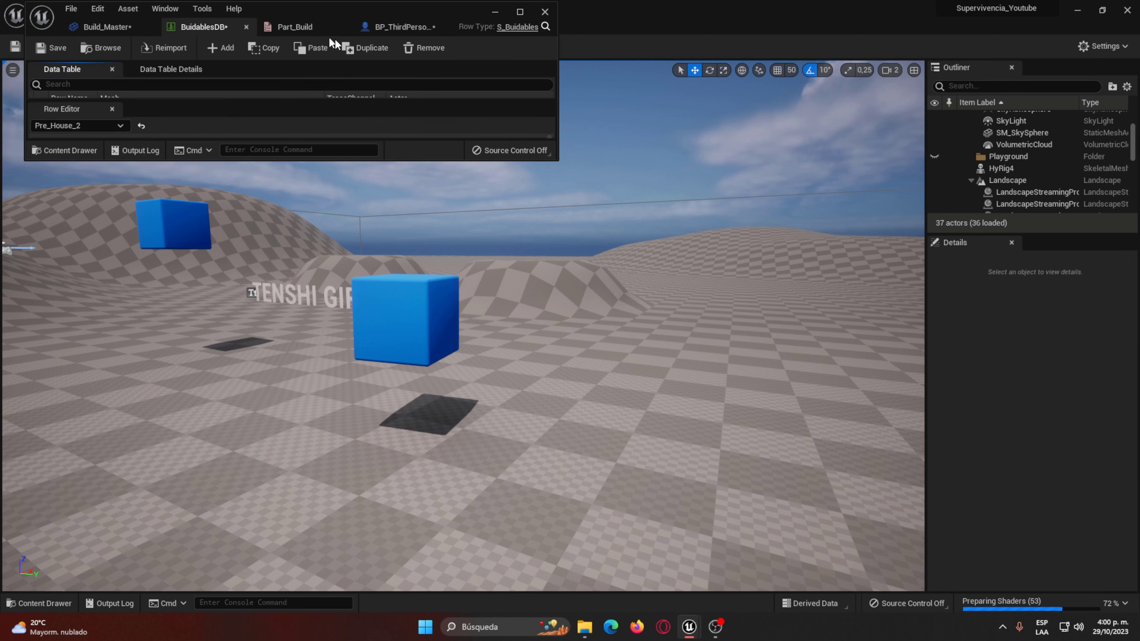
left_click(348, 30)
double_click(369, 15)
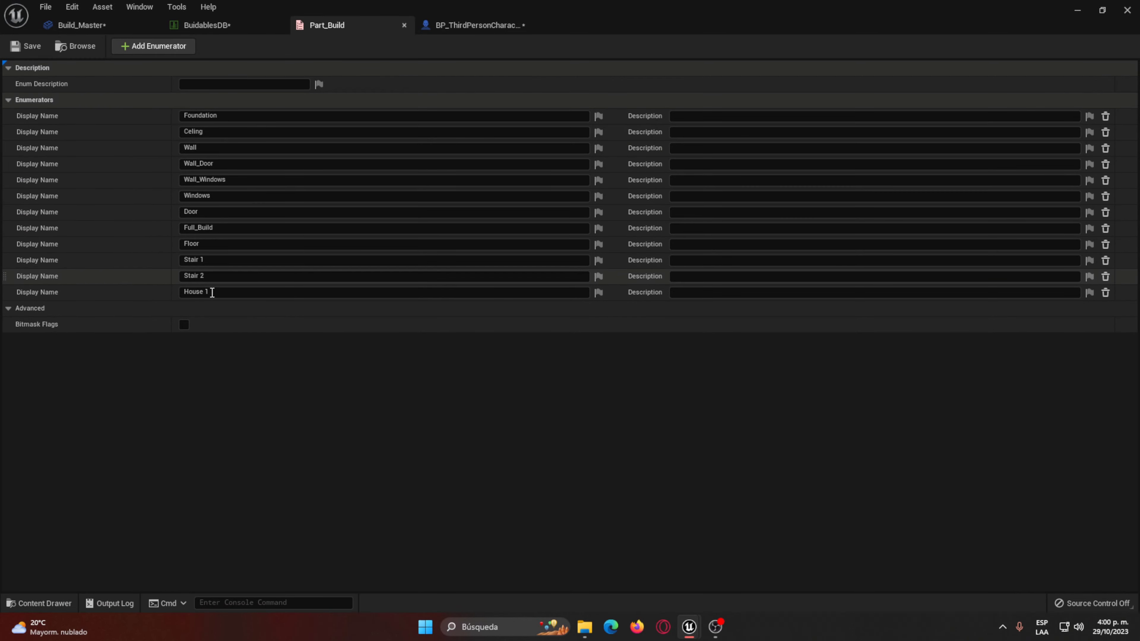
left_click(308, 293)
type("2")
key("Return")
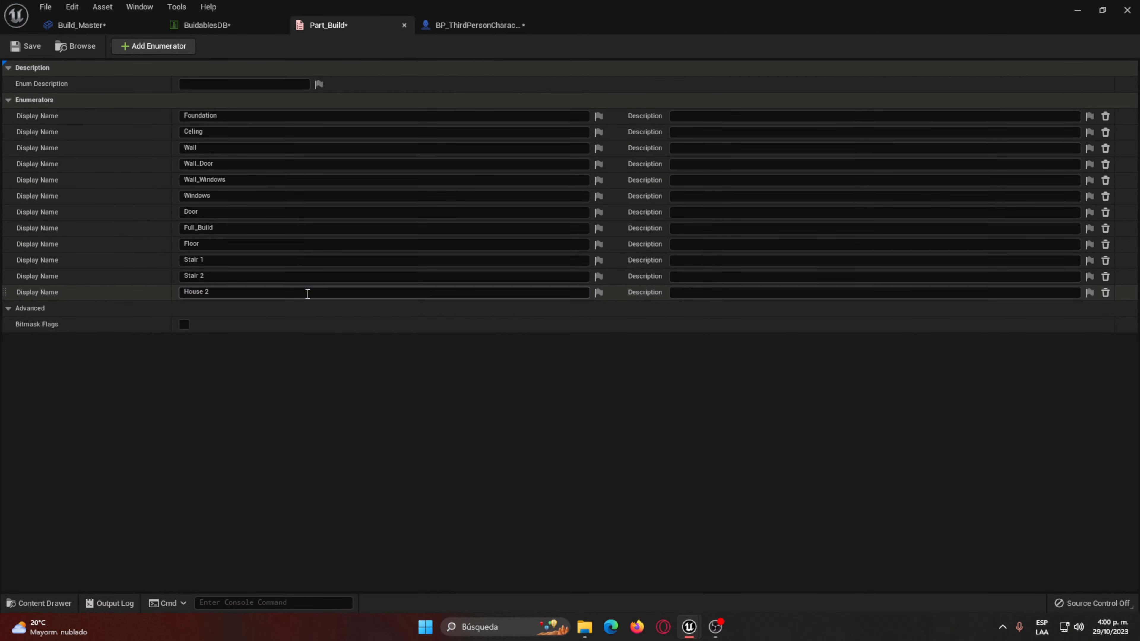
left_click(233, 228)
key("ctrl+a")
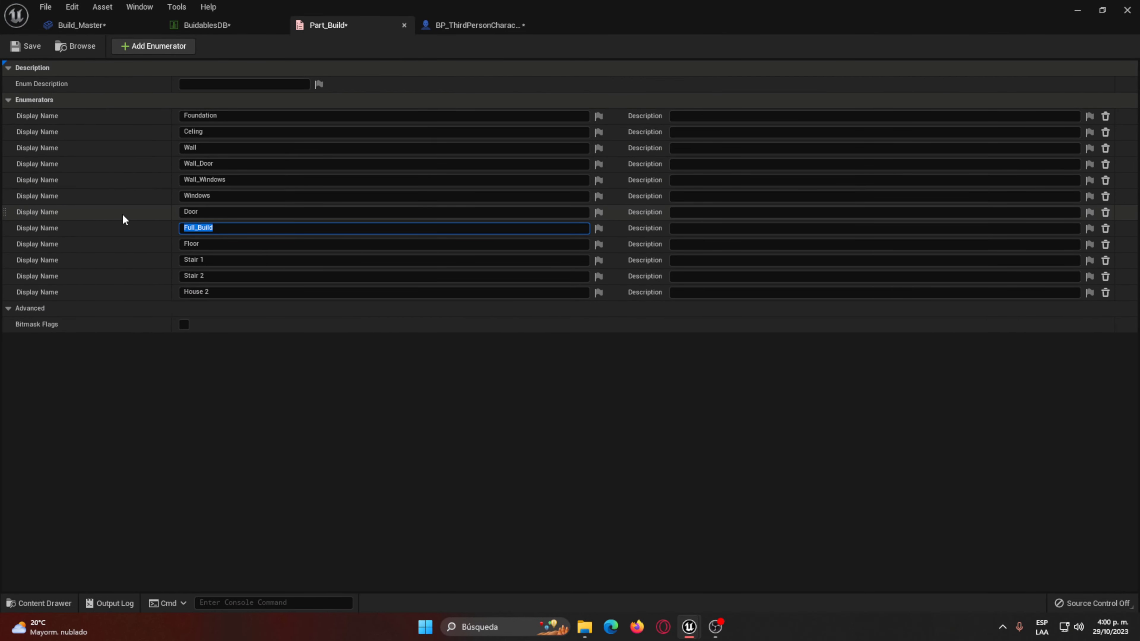
type("House 1")
key("Return")
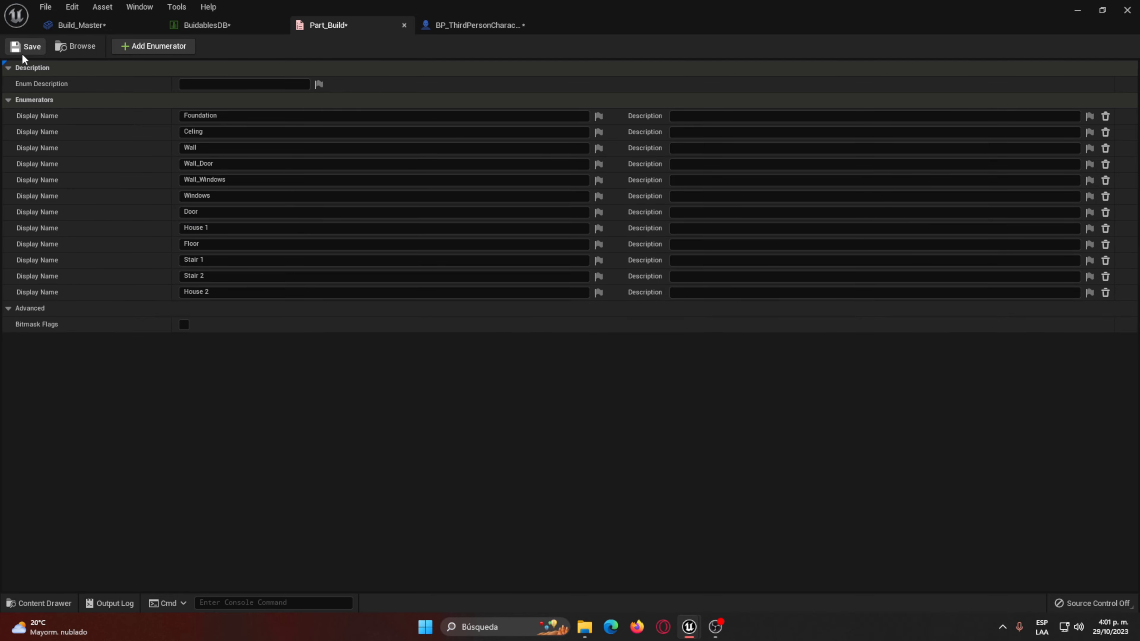
Step: Confirm Pre_House_1's Chaos value is House 1 in BuidablesDB
left_click(225, 26)
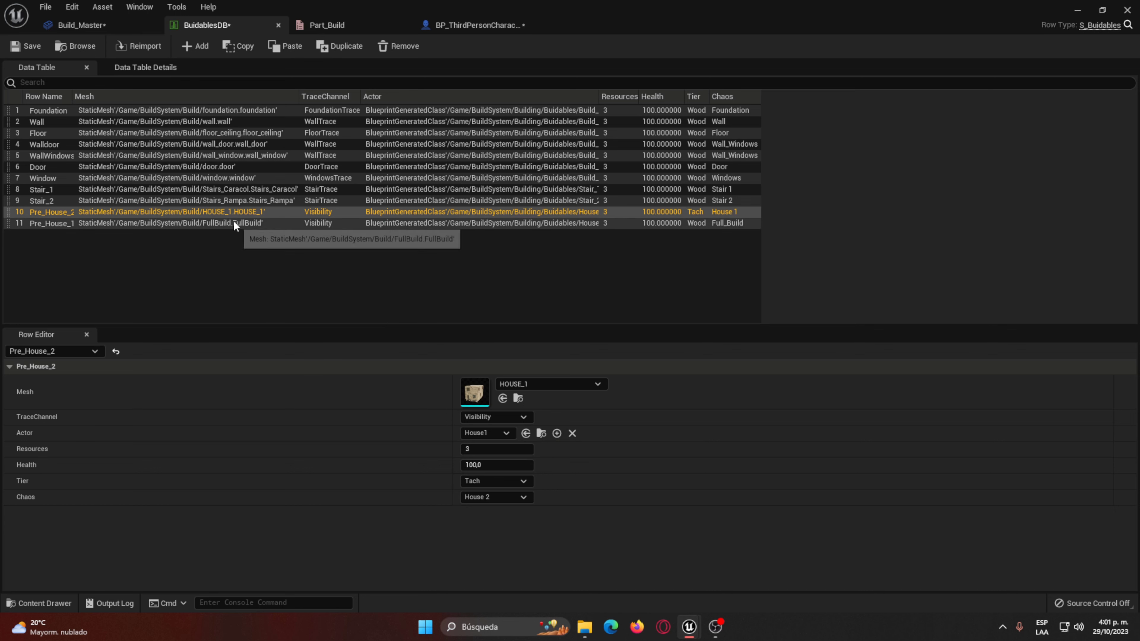
left_click(514, 497)
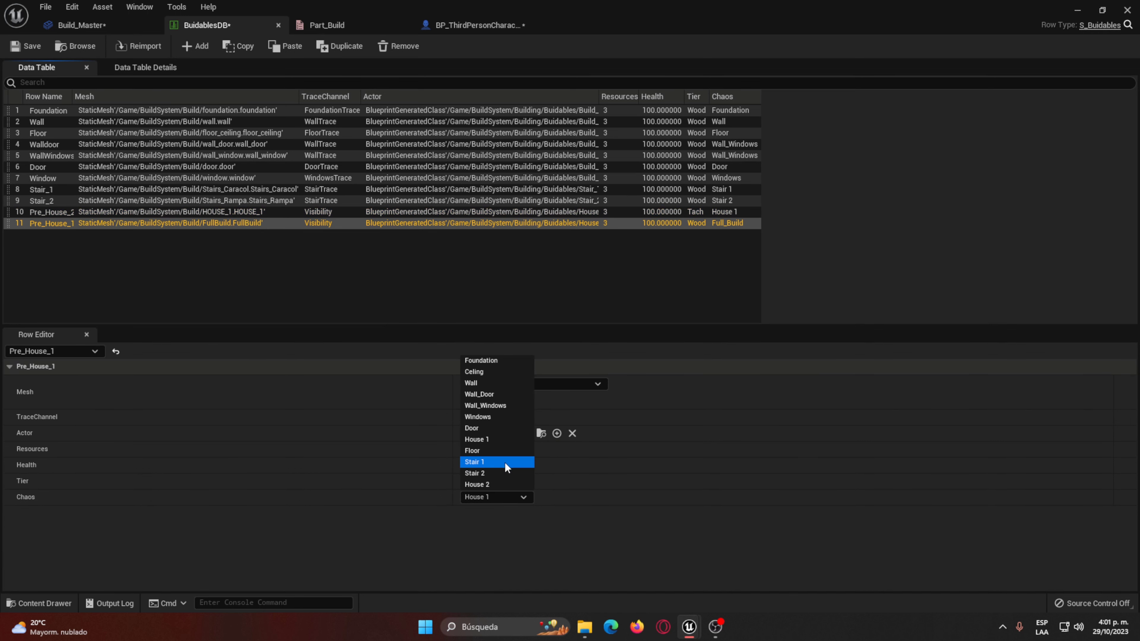
left_click(488, 440)
Step: Reorder Part_Build so House 2 follows House 1 and Floor follows Foundation, save, then open Build_Master
left_click(327, 26)
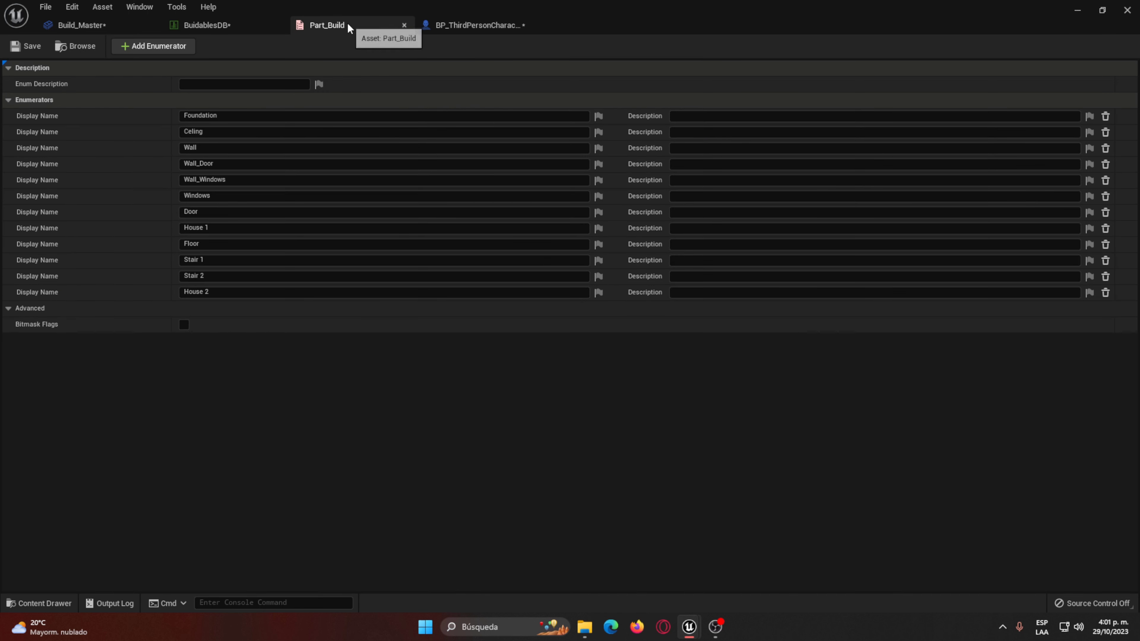
left_click_drag(4, 291, 8, 245)
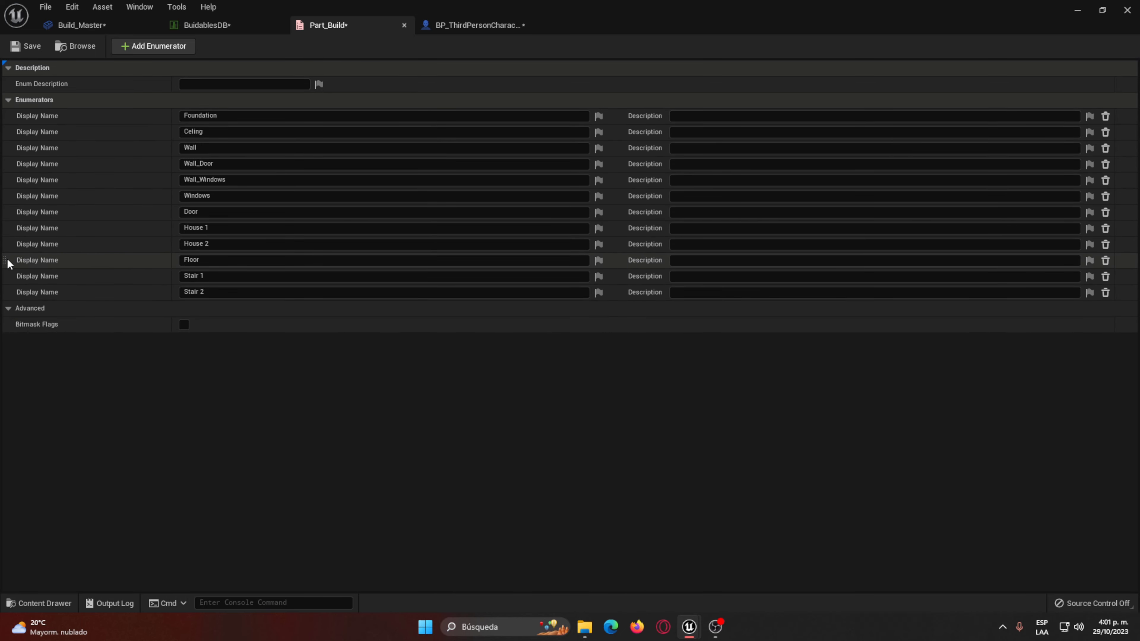
left_click_drag(7, 250, 7, 124)
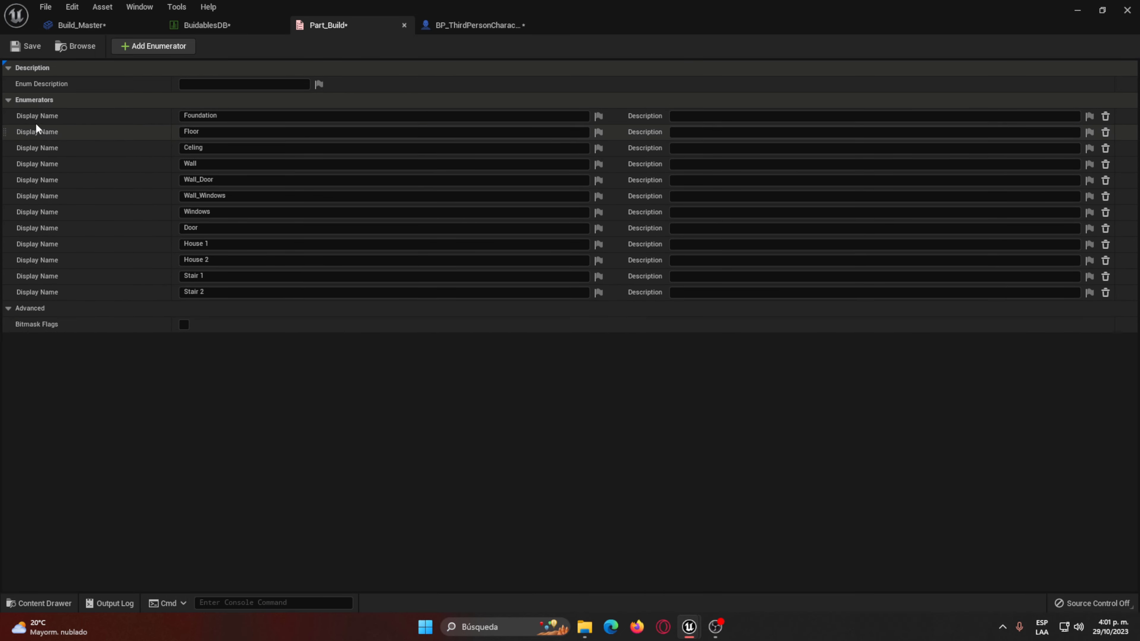
left_click(26, 45)
left_click(425, 27)
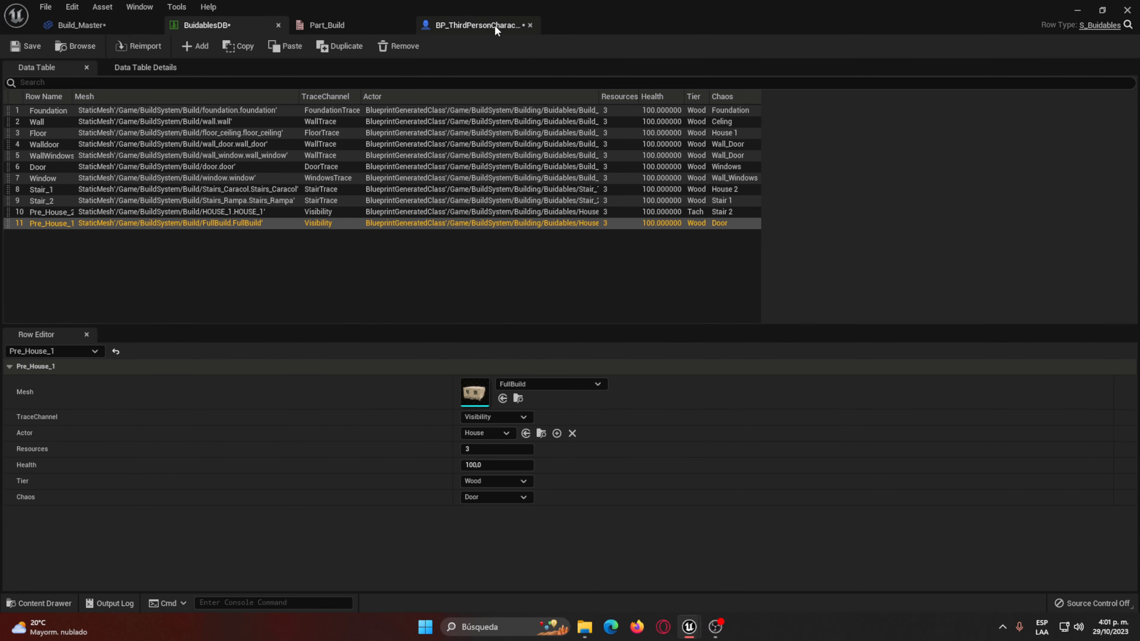
left_click(60, 34)
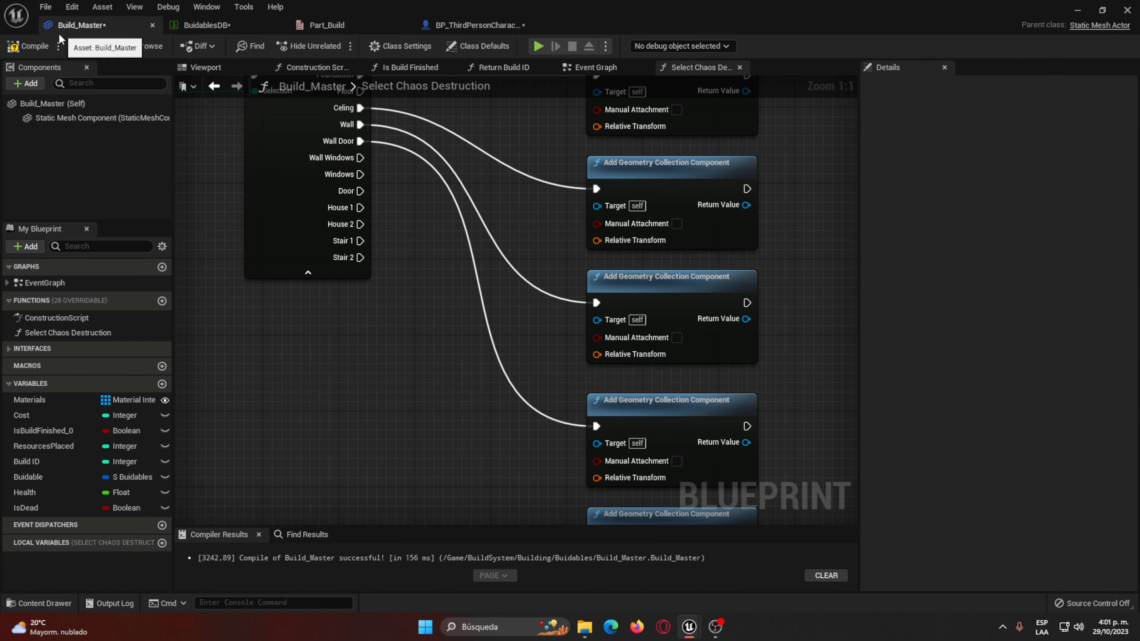
Step: Recompile Build_Master and bring the Switch on Part_Build node's outputs into view
left_click(41, 51)
right_click_drag(523, 250, 413, 367)
left_click(224, 186)
mouse_move(376, 215)
right_mouse_down()
mouse_move(462, 154)
mouse_move(422, 124)
right_mouse_up()
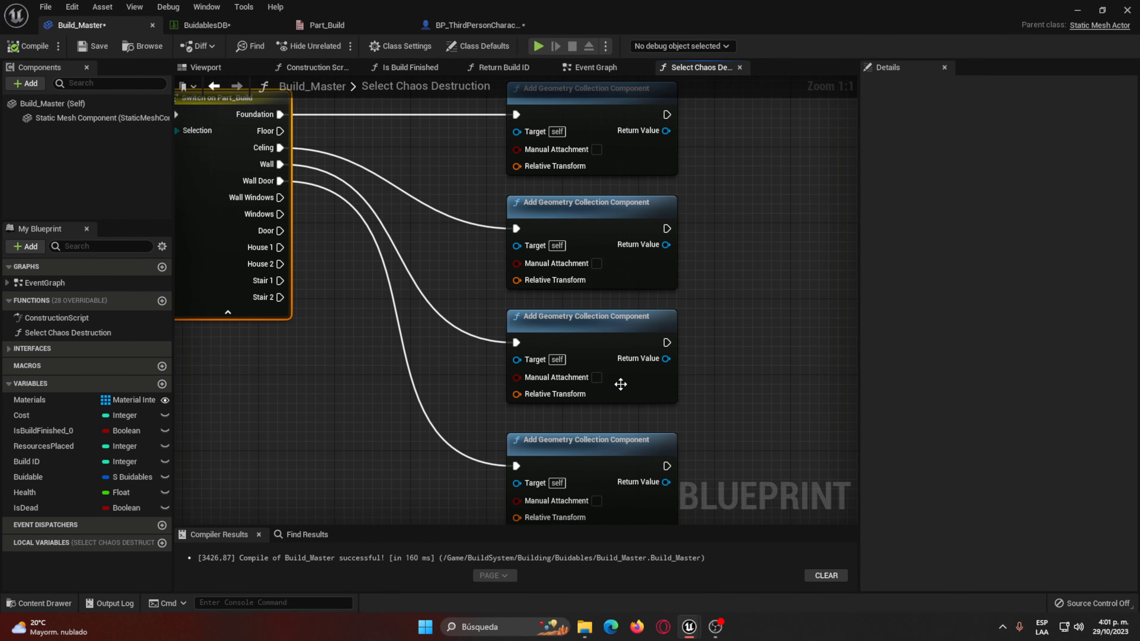
Step: Select the three Add Geometry Collection nodes and place the duplicate node at the column top
right_click_drag(628, 517, 558, 408)
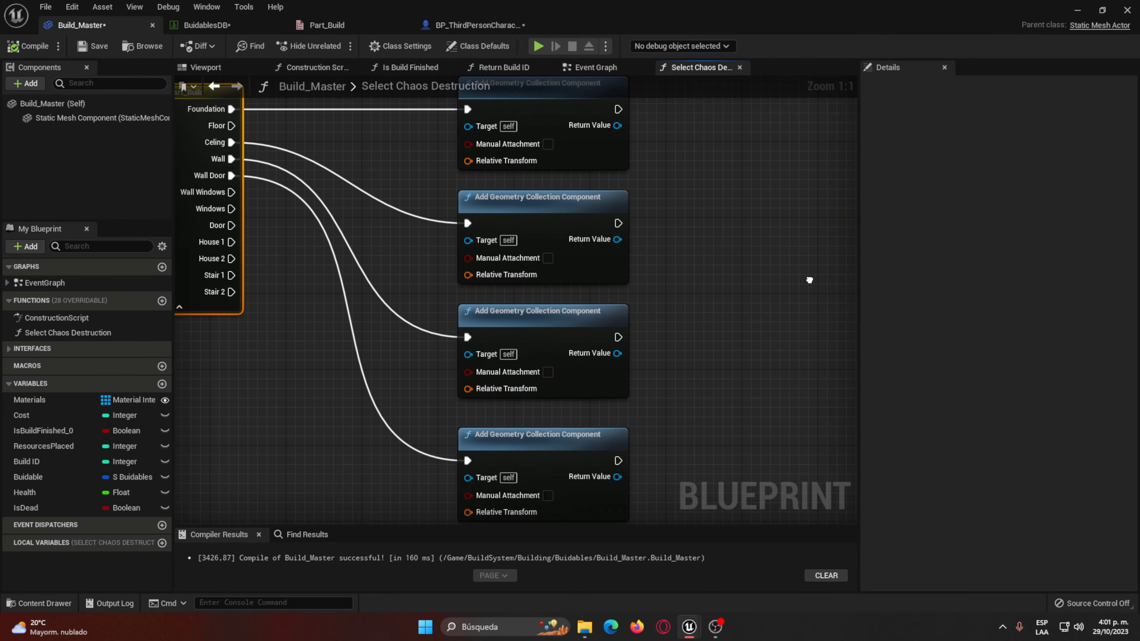
mouse_move(696, 426)
left_mouse_down()
mouse_move(527, 105)
mouse_move(526, 216)
left_mouse_up()
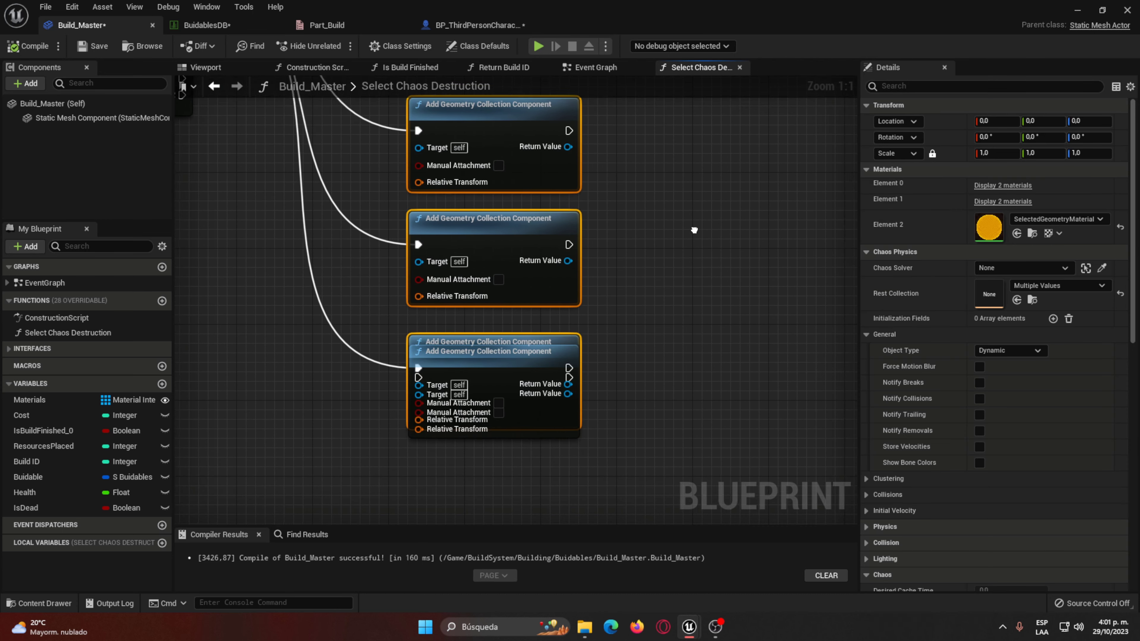
right_click_drag(562, 330, 520, 306)
left_click_drag(520, 306, 520, 316)
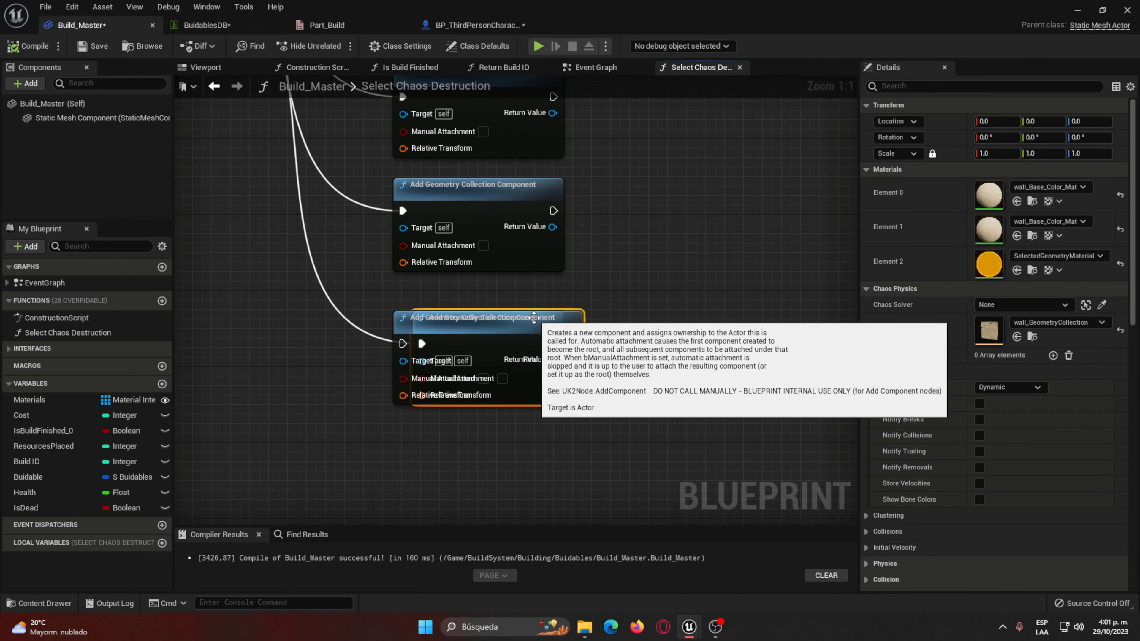
left_click_drag(427, 320, 664, 216)
right_click_drag(656, 184, 650, 296)
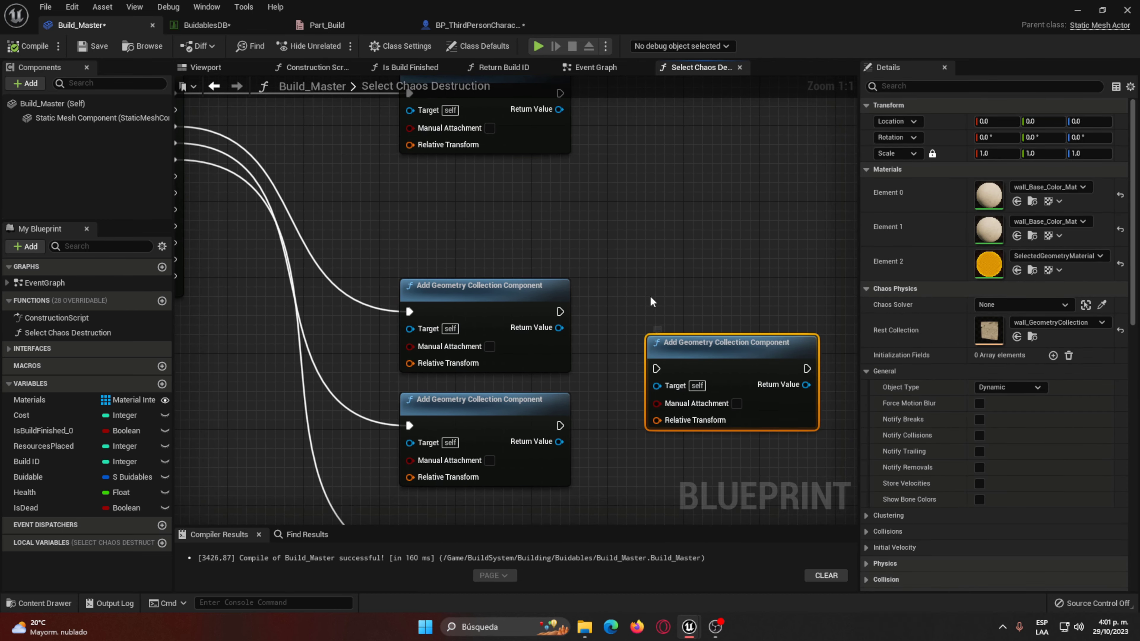
left_click_drag(664, 335, 417, 185)
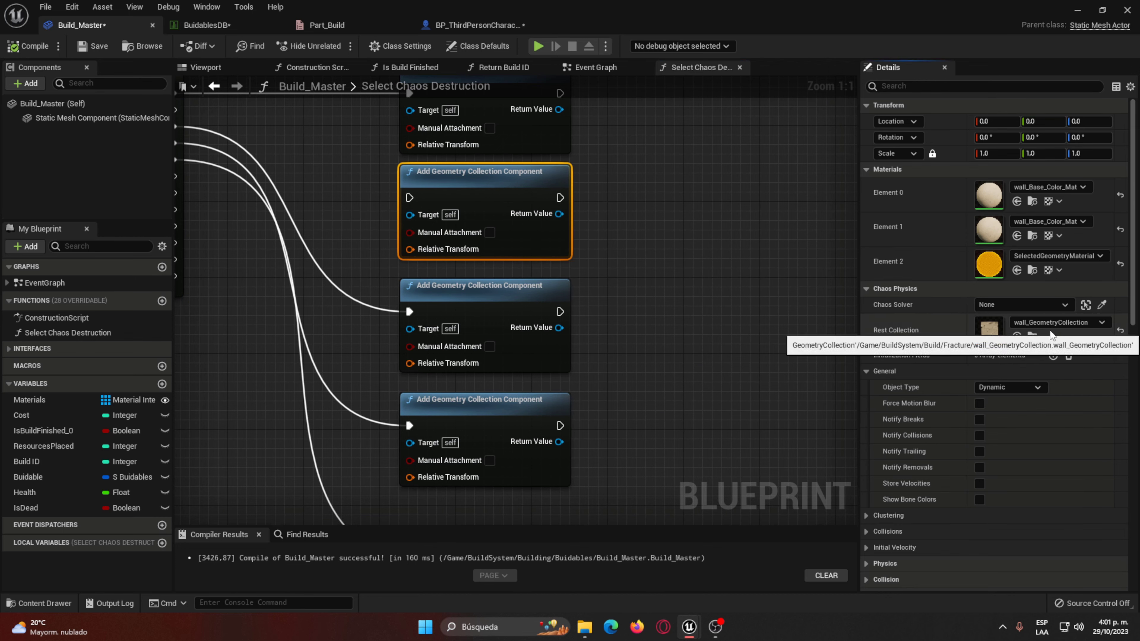
Step: Set the duplicate node's rest collection to floor_ceiling_GeometryCollection and wire the Floor output to it
left_click(1060, 323)
scroll(1042, 528, "up", 2)
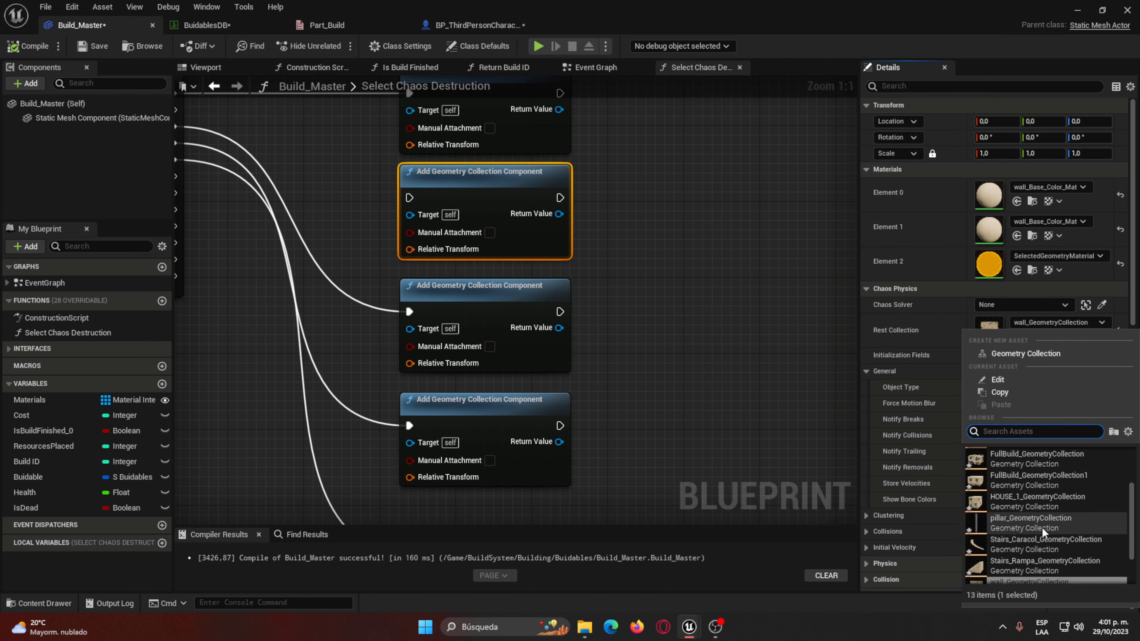
scroll(1042, 527, "up", 2)
scroll(1037, 527, "up", 1)
scroll(1024, 461, "up", 1)
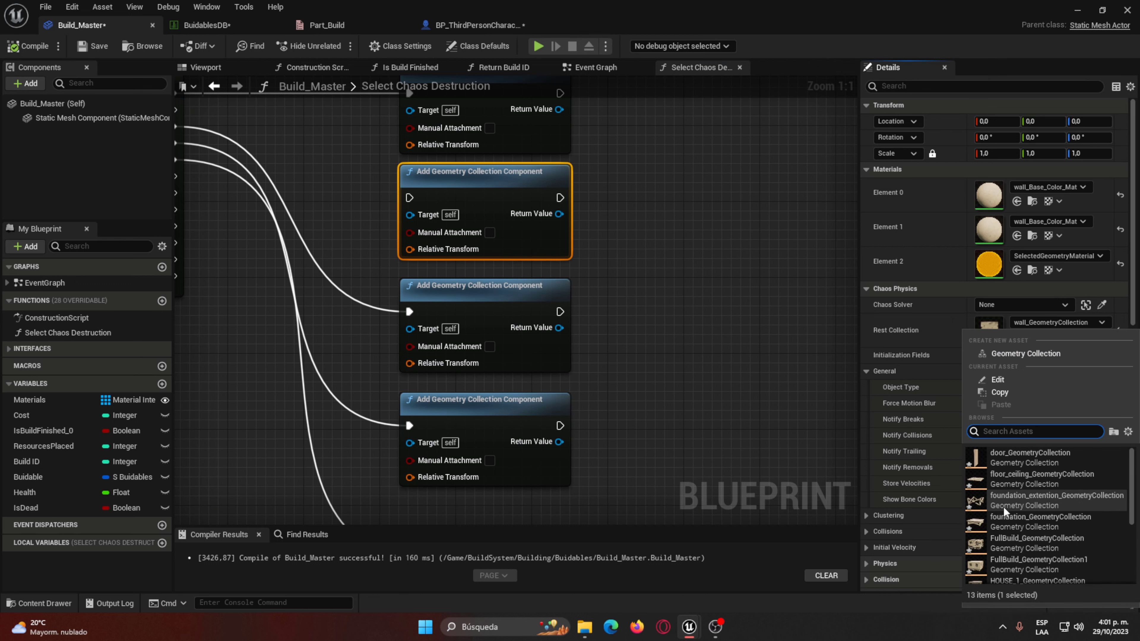
left_click(1034, 482)
right_click_drag(639, 299, 324, 249)
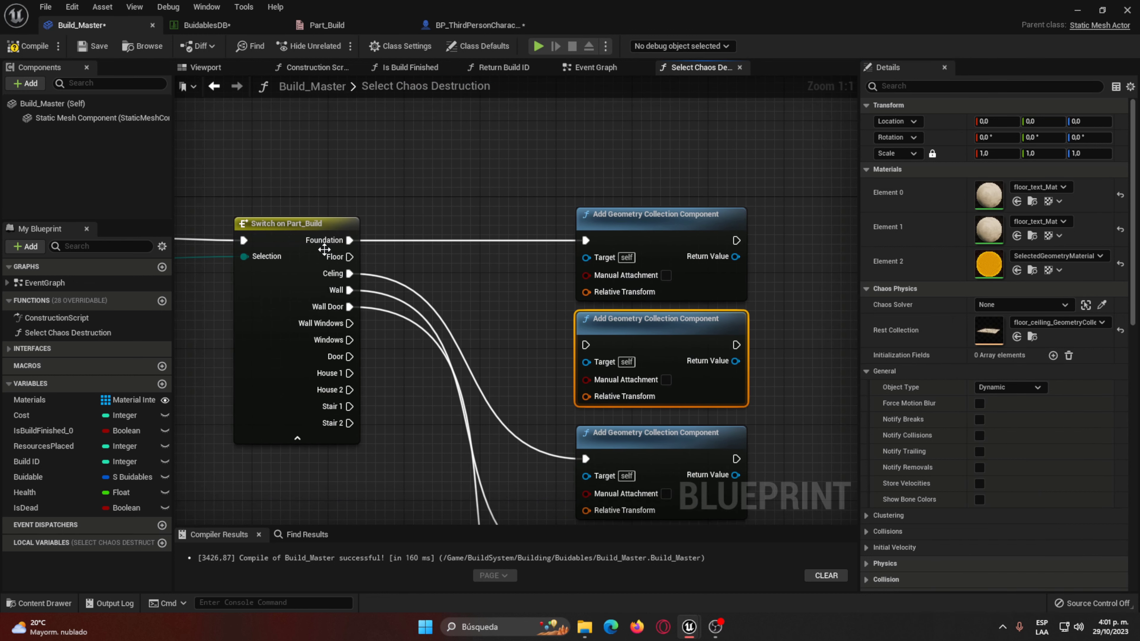
left_click_drag(349, 256, 424, 299)
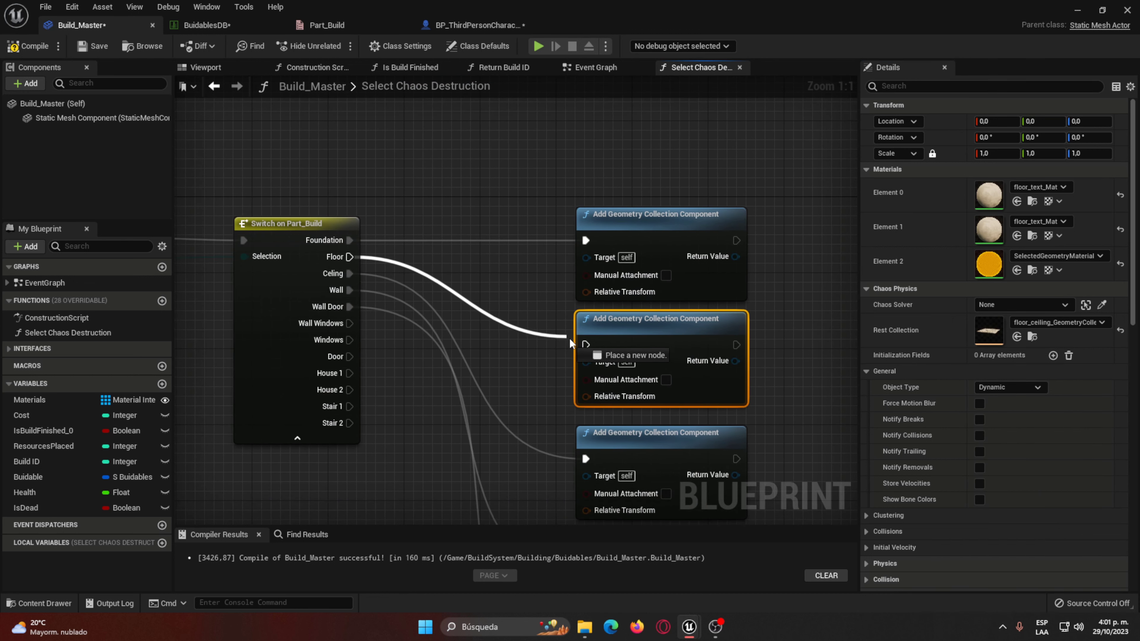
Step: Check the rest collection on the top, middle, third and bottom geometry collection nodes
right_click_drag(590, 341, 578, 252)
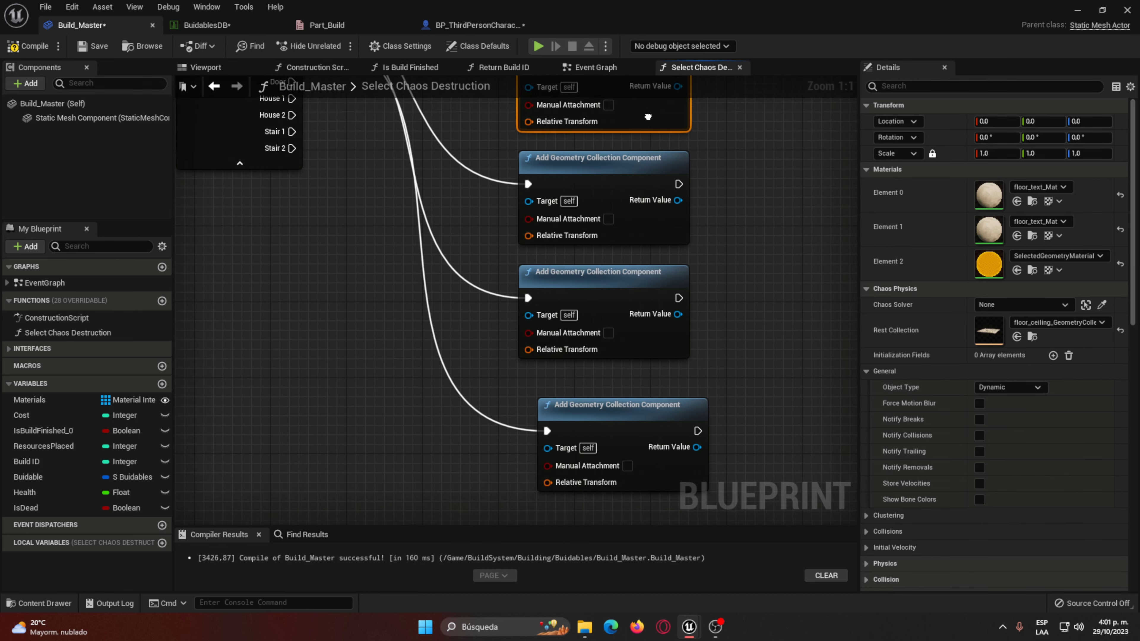
left_click(612, 366)
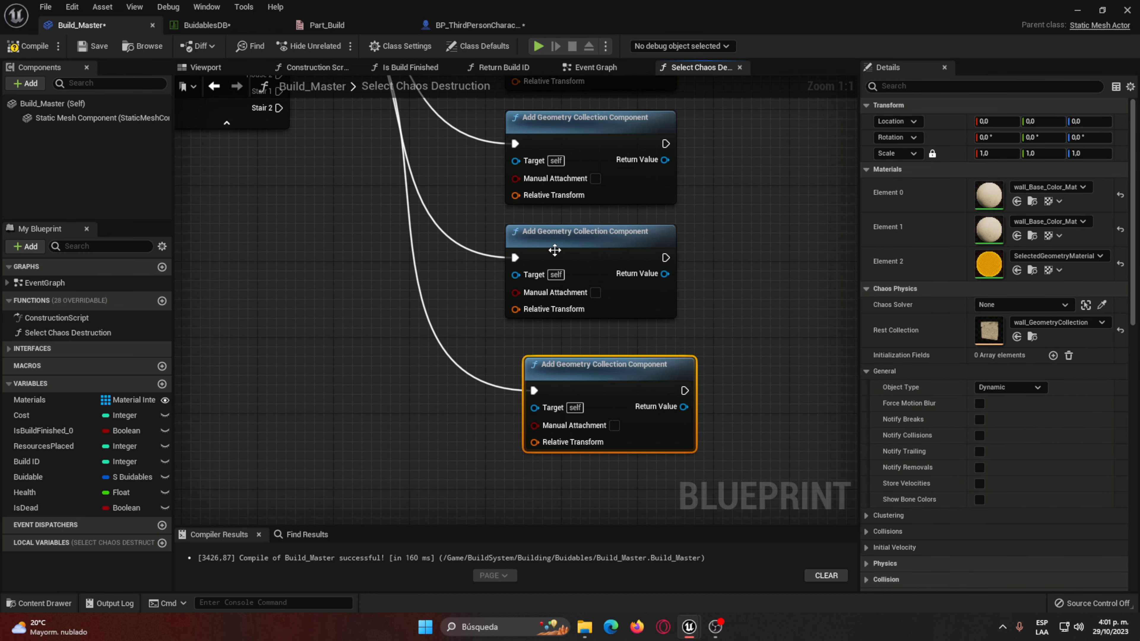
left_click(592, 159)
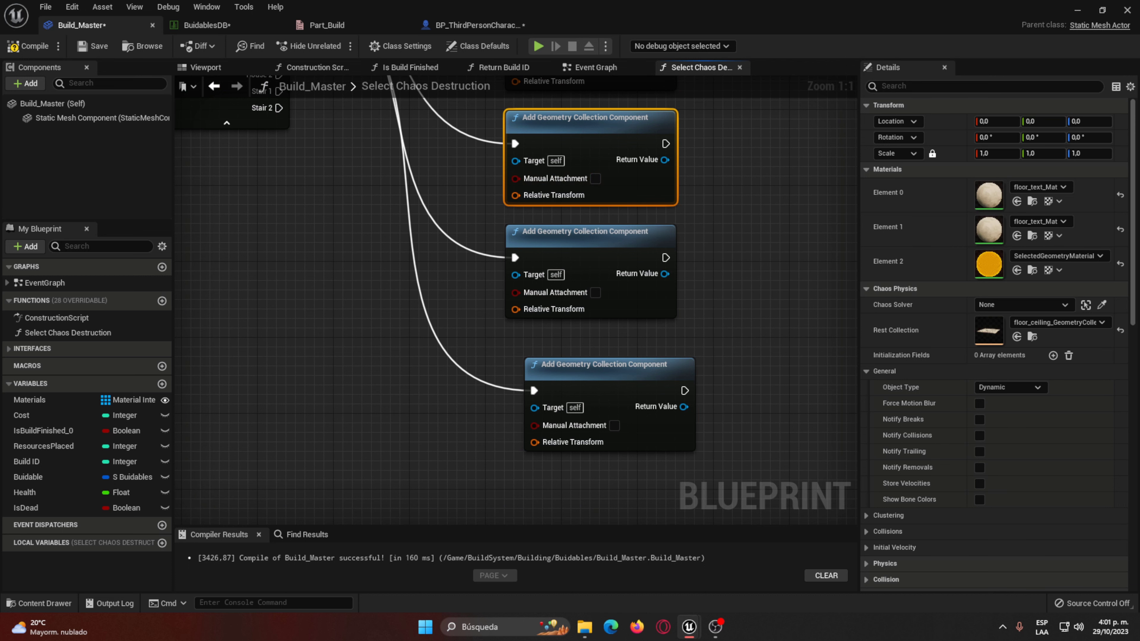
right_click_drag(565, 254, 618, 429)
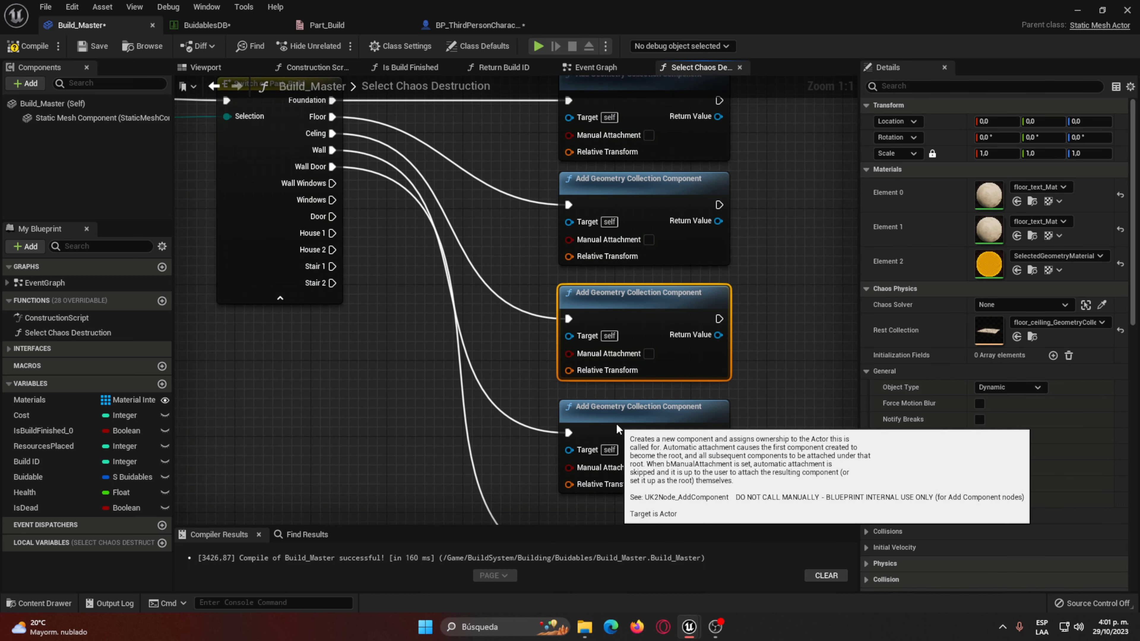
left_click(618, 429)
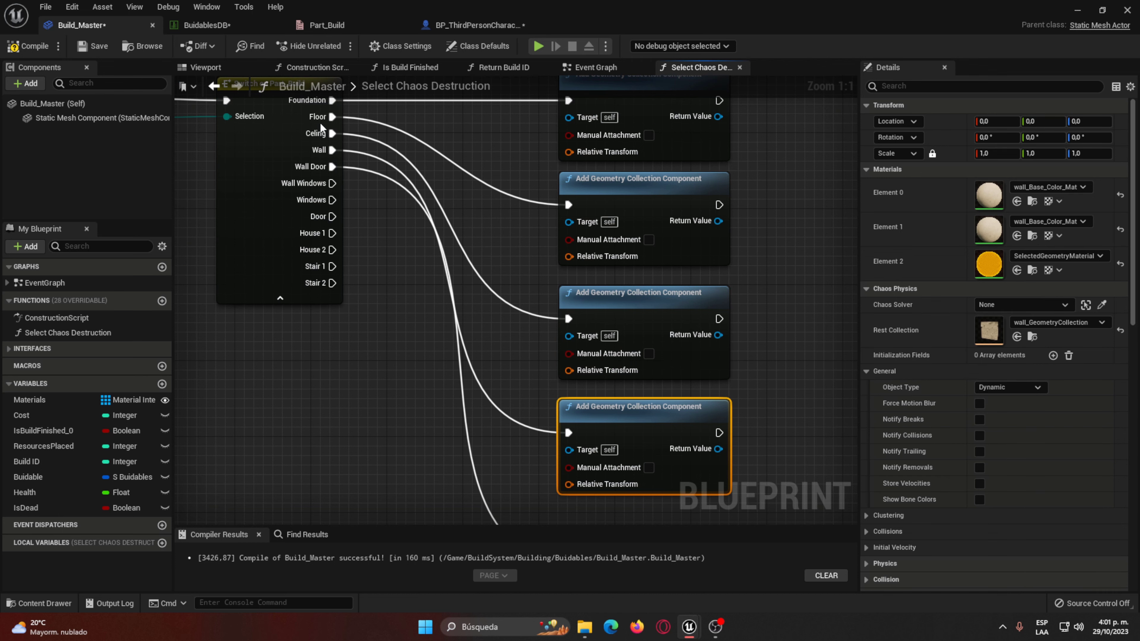
left_click(685, 331)
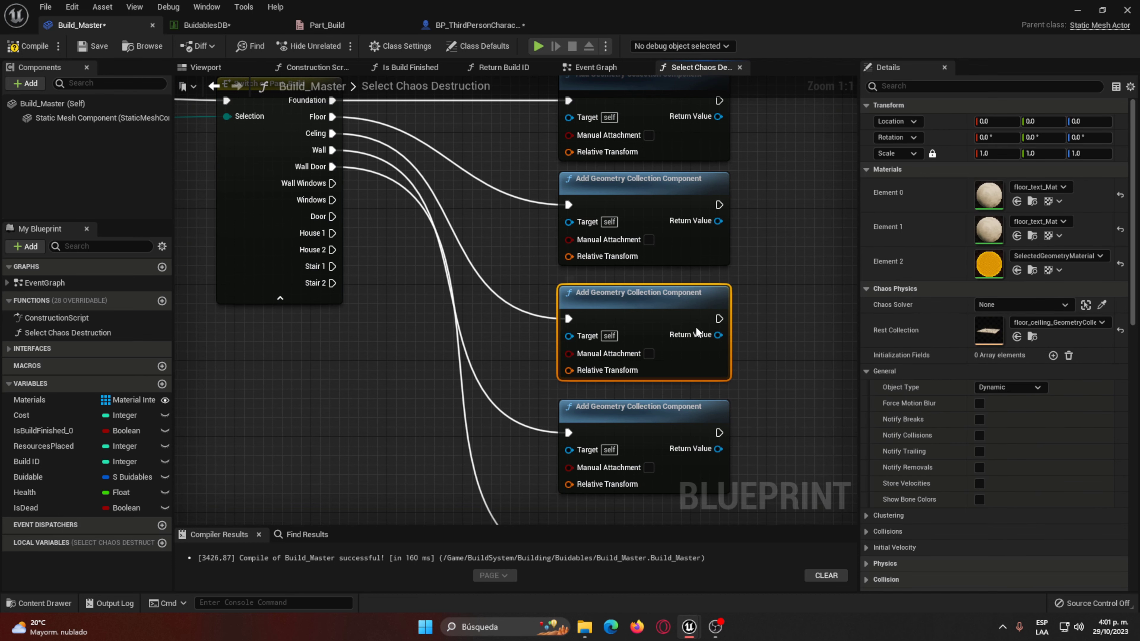
Step: Align the bottom node with the others, browse its rest collection options, then minimize the Blueprint editor
left_click(679, 436)
right_click_drag(664, 438, 646, 367)
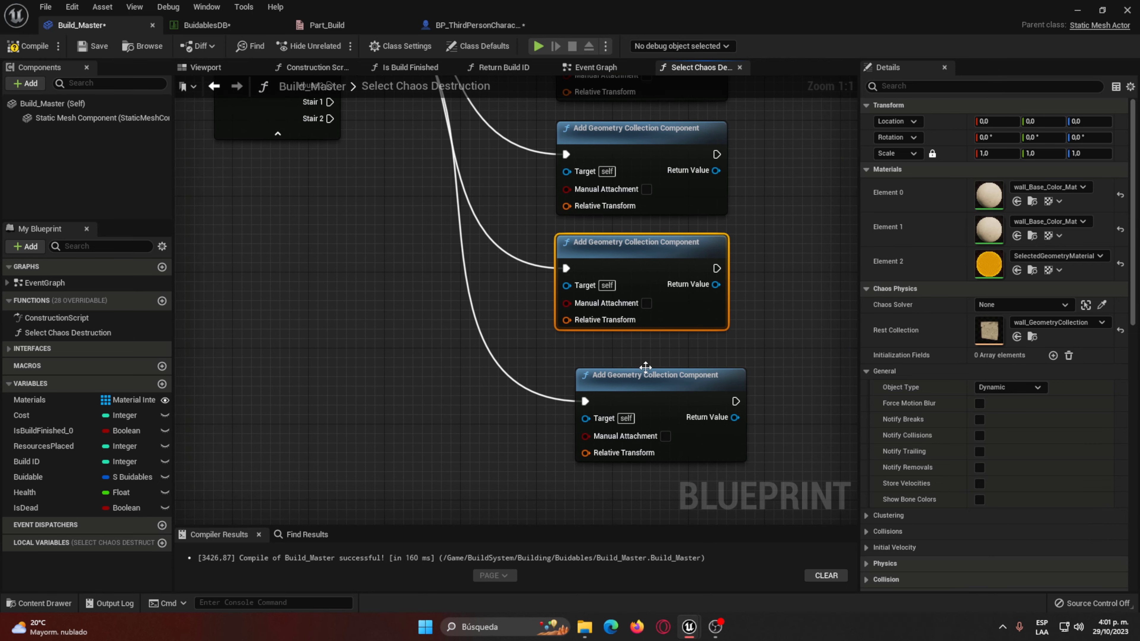
left_click_drag(645, 367, 626, 347)
left_click(1040, 324)
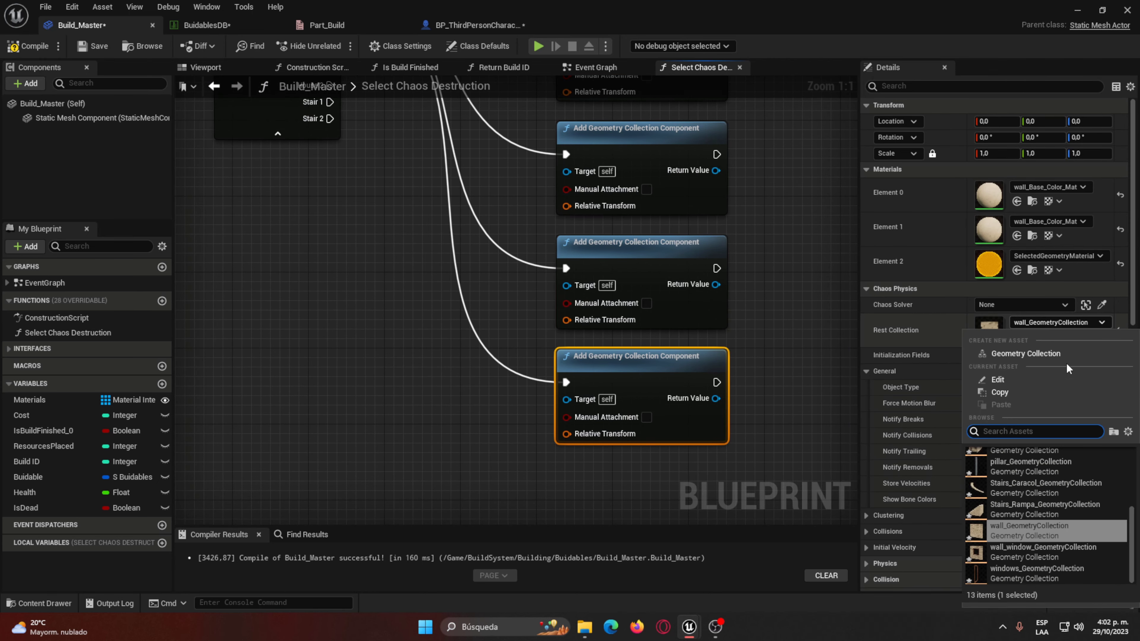
scroll(1082, 507, "up", 2)
scroll(1082, 506, "up", 2)
scroll(1081, 506, "up", 2)
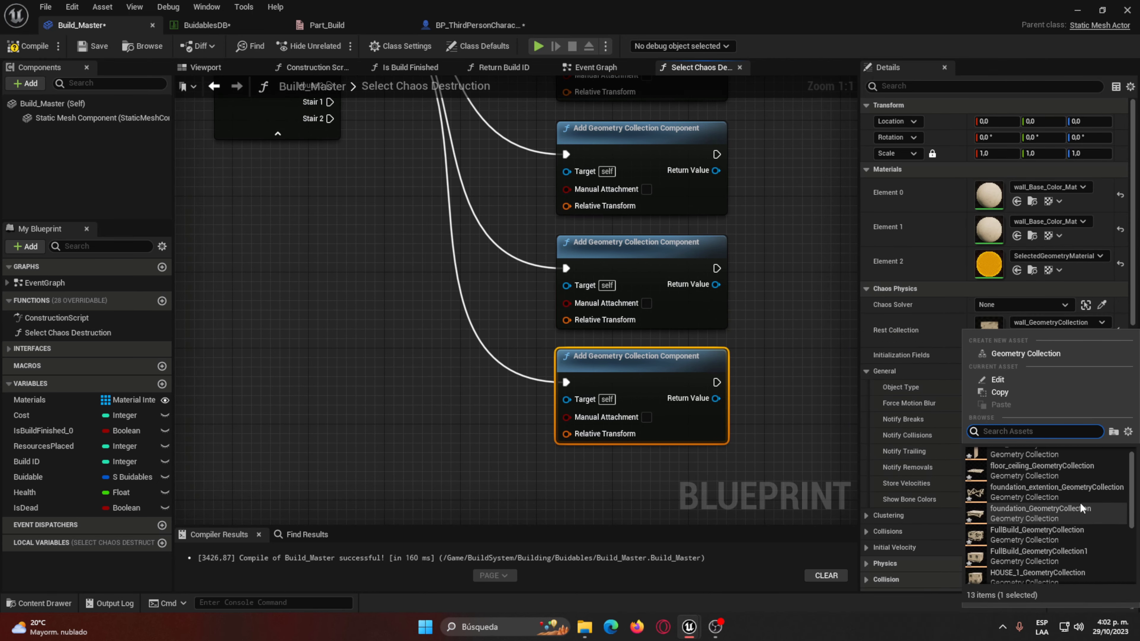
scroll(1076, 502, "down", 3)
scroll(1073, 512, "down", 2)
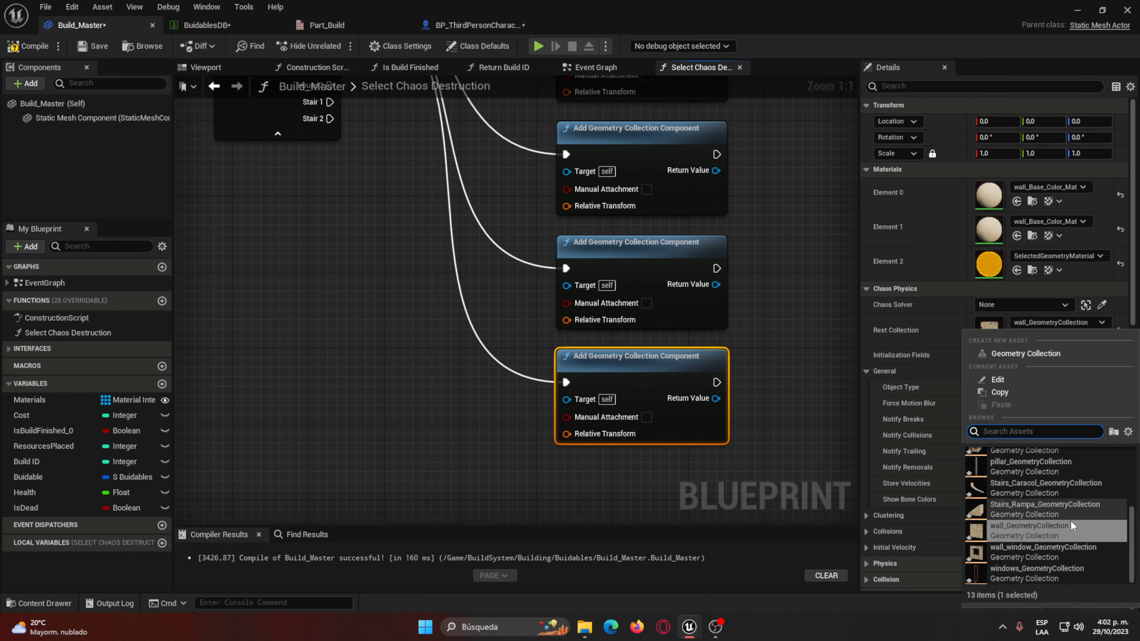
left_click(1078, 11)
Step: Place the wall_door mesh from the BuildSystem Build folder into the level and frame it
scroll(504, 297, "up", 3)
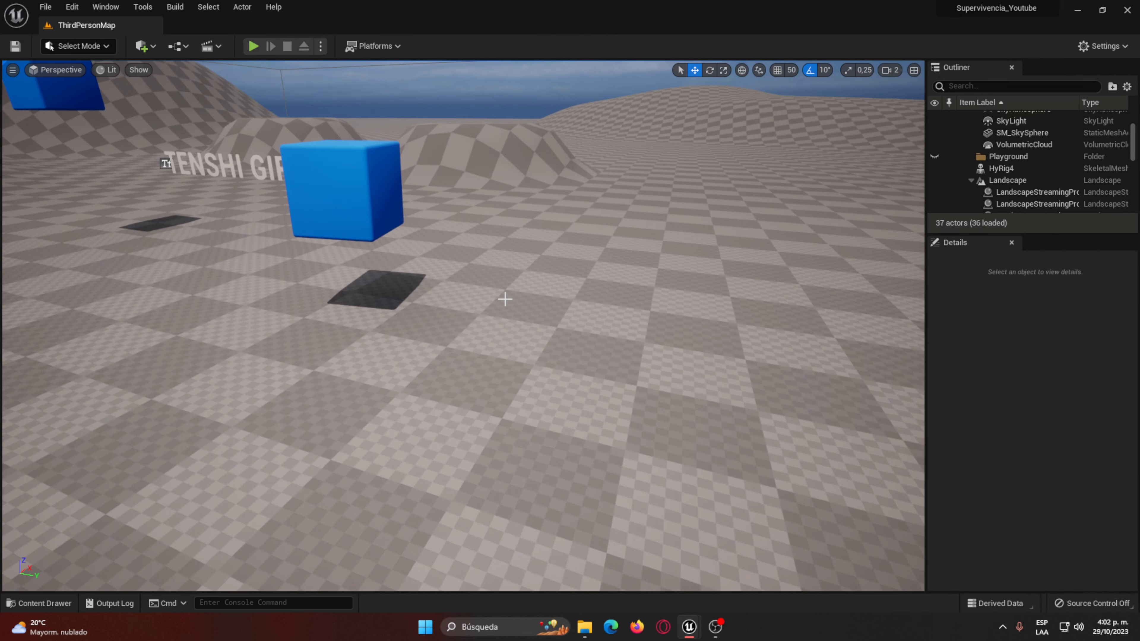
key("ctrl+space")
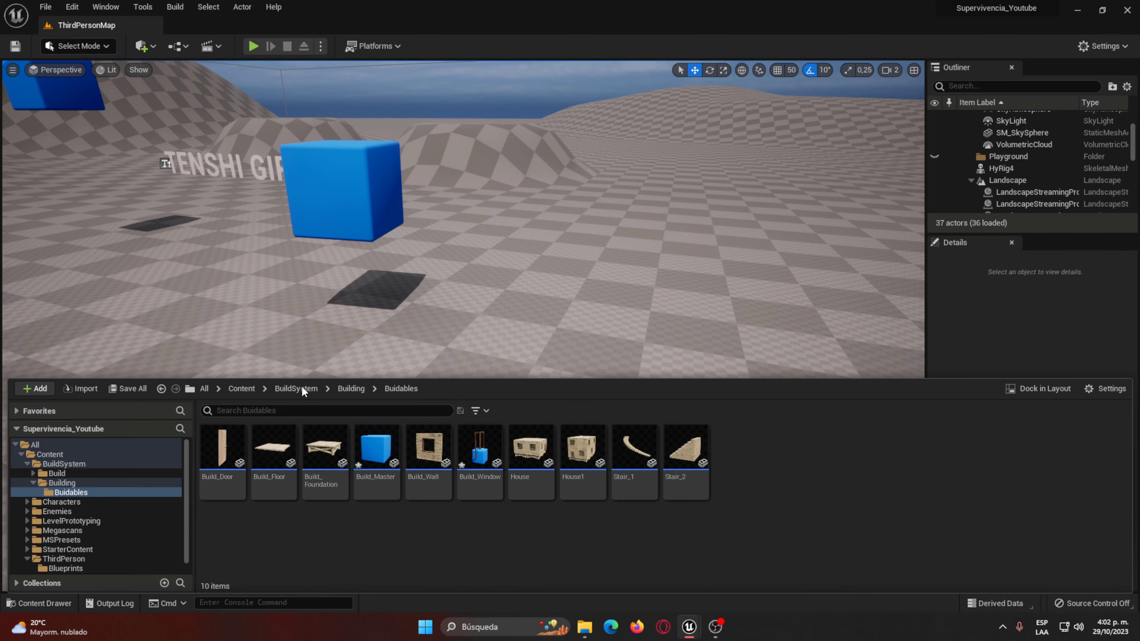
left_click(304, 389)
double_click(223, 441)
scroll(718, 516, "down", 1)
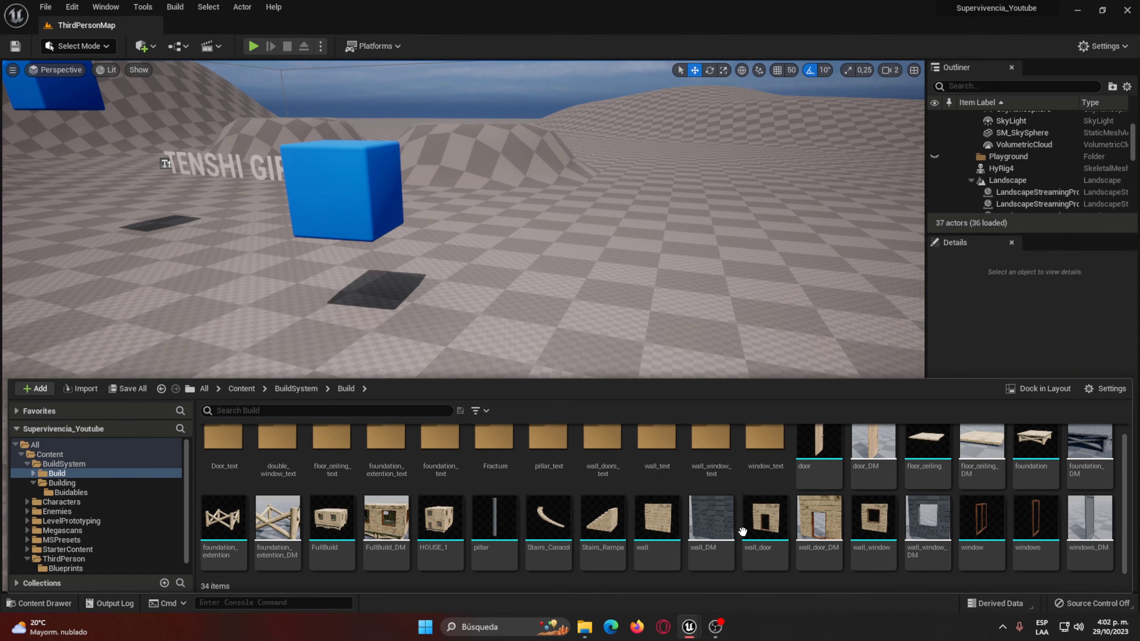
left_click_drag(743, 532, 666, 404)
key("f")
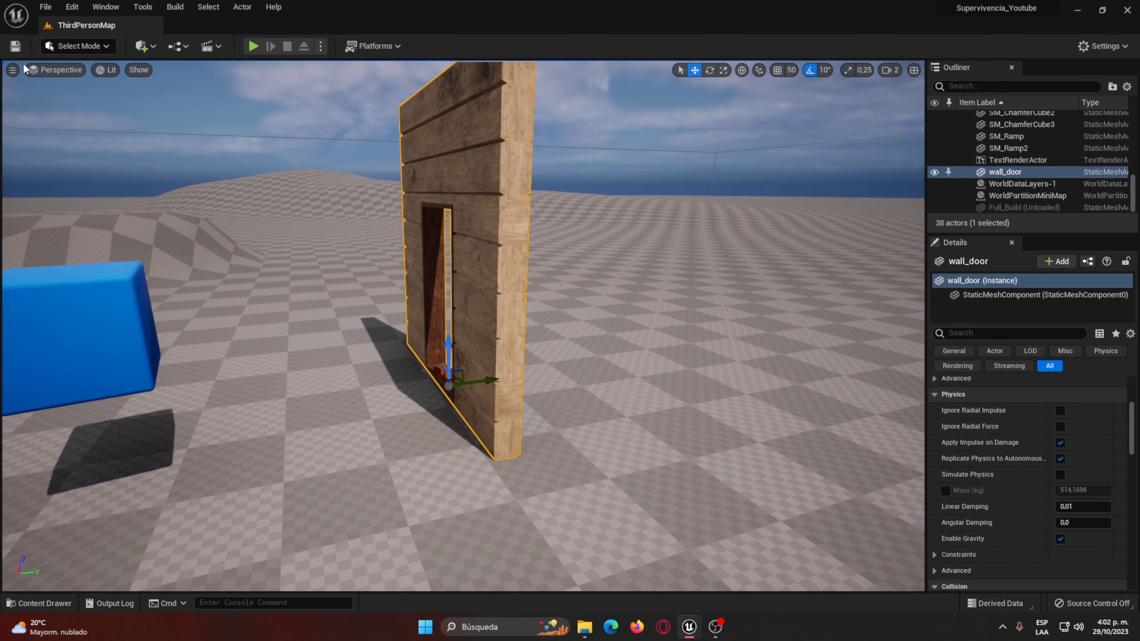
Step: In Fracture Mode, create a new geometry collection from the wall and uniformly fracture it into 21 pieces
left_click(55, 48)
left_click(83, 130)
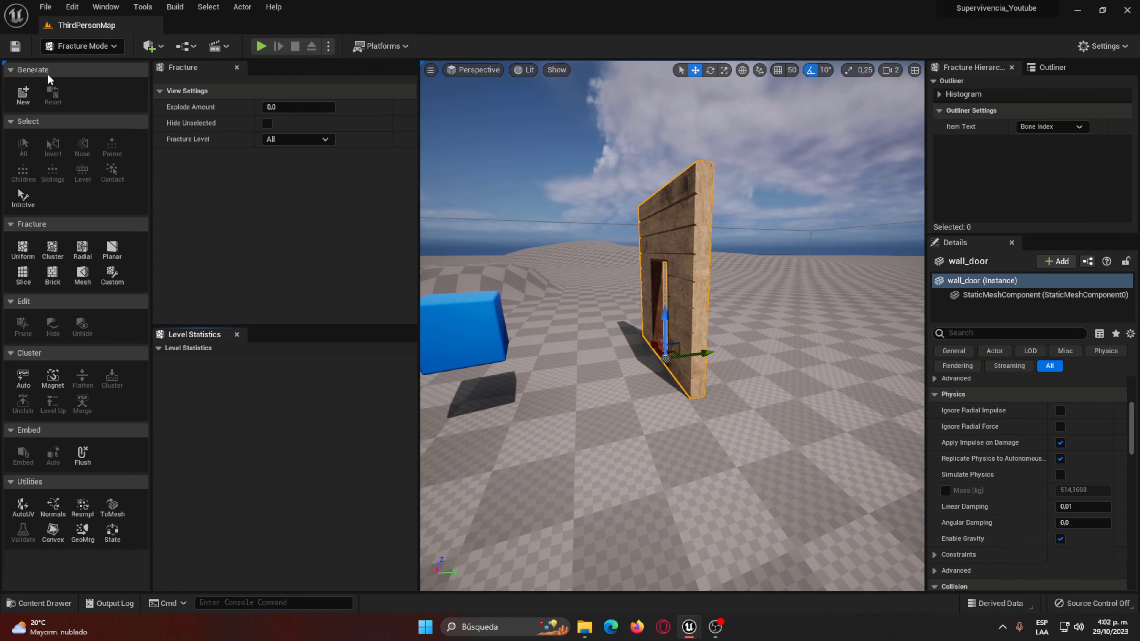
left_click(23, 94)
left_click(589, 448)
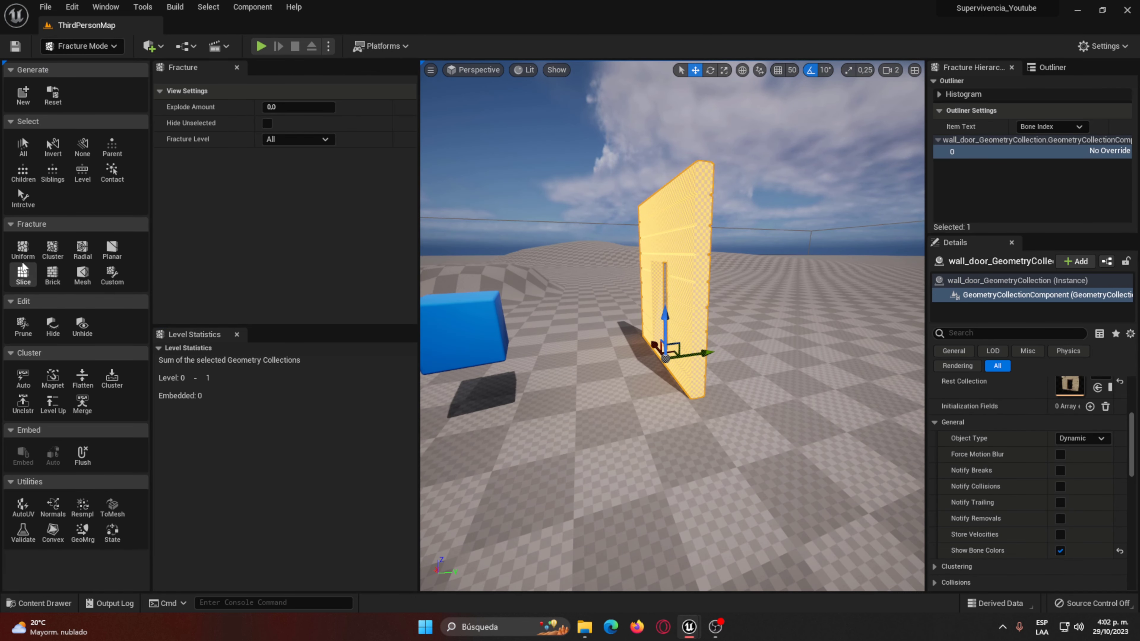
left_click(23, 250)
left_click(342, 314)
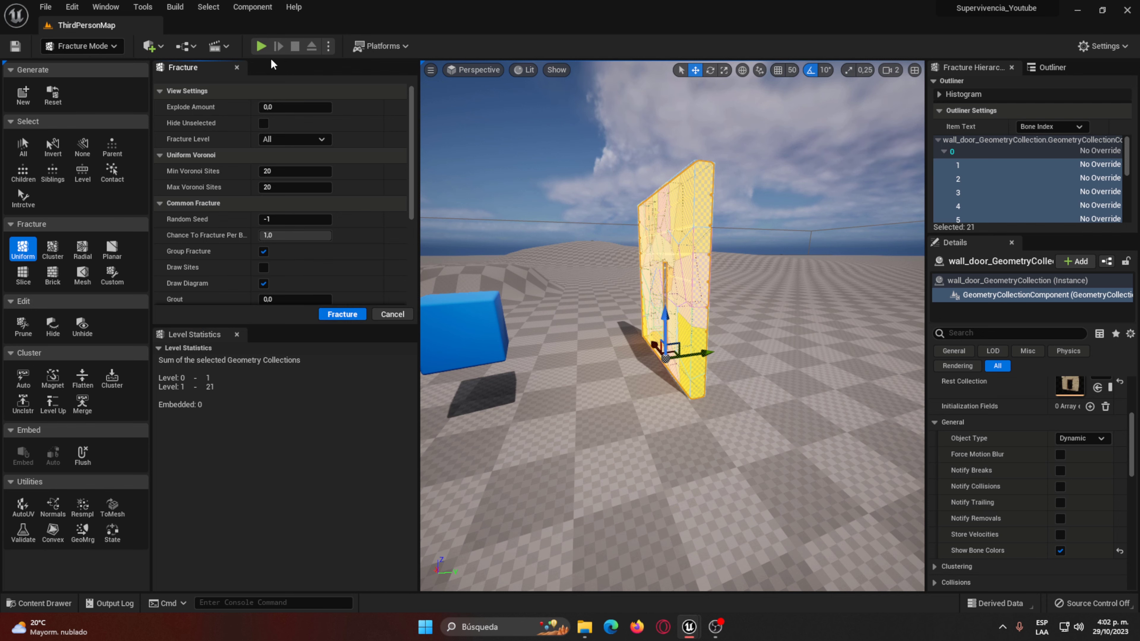
Step: Return to Select Mode and delete the fractured wall from the level
left_click(91, 41)
left_click(81, 68)
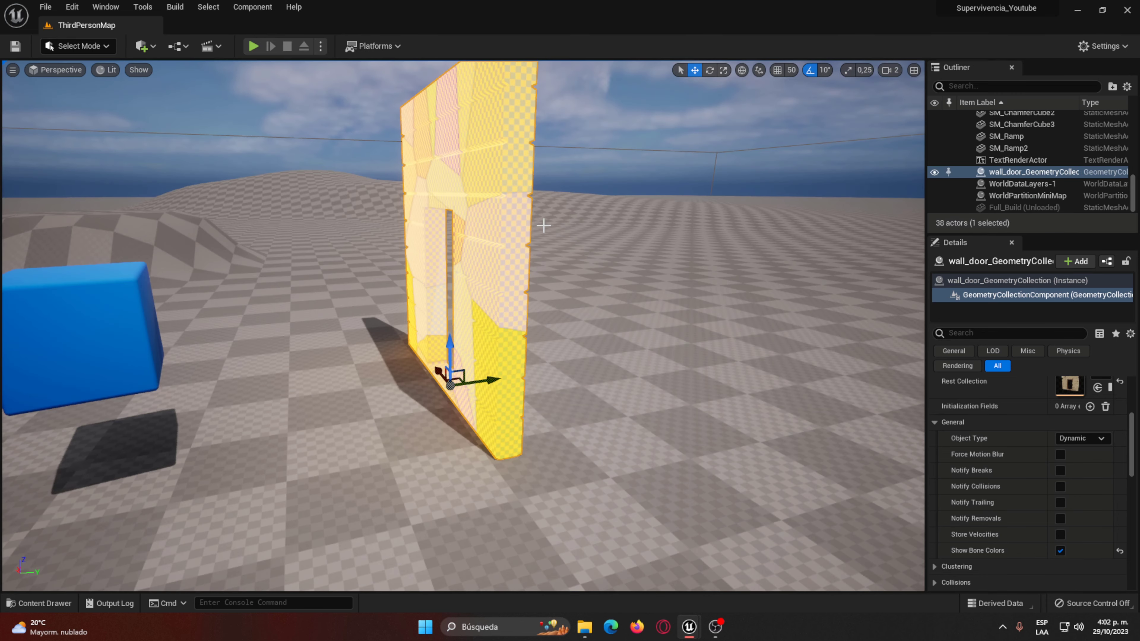
mouse_move(521, 316)
right_mouse_down()
mouse_move(556, 445)
mouse_move(536, 423)
right_mouse_up()
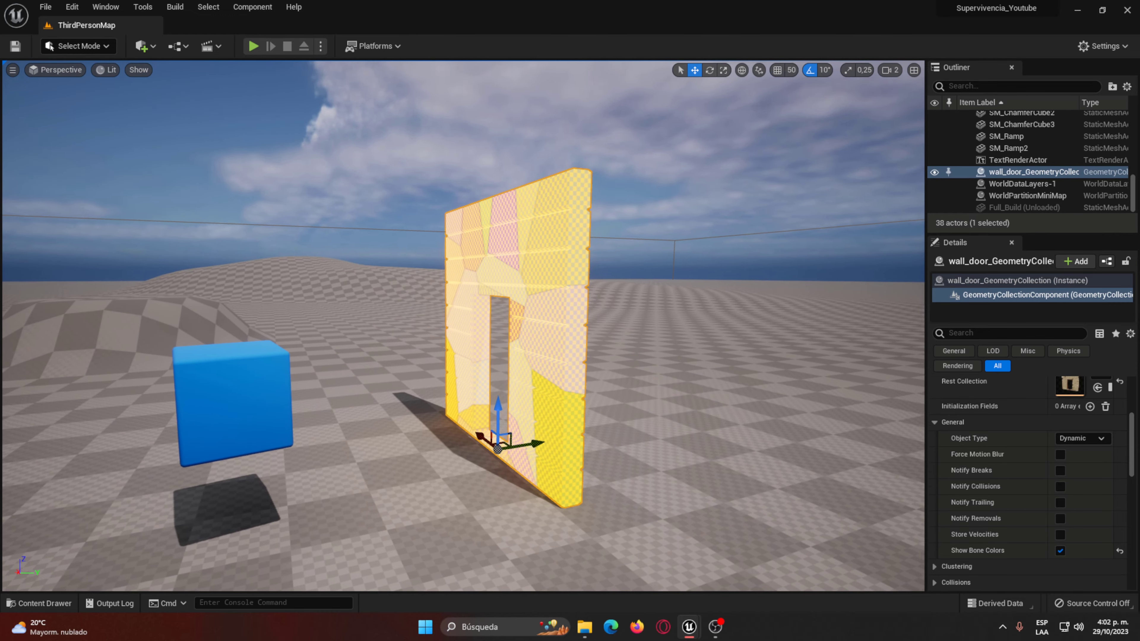
left_click_drag(544, 426, 642, 383)
left_click(643, 383)
left_click(470, 372)
key("Delete")
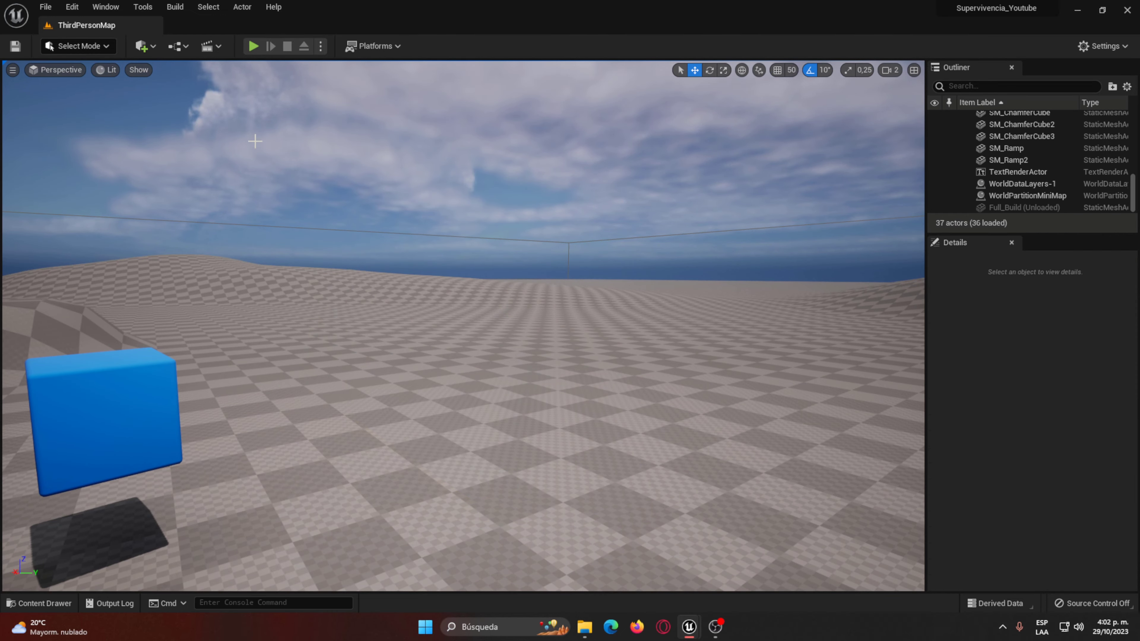
key("ctrl+space")
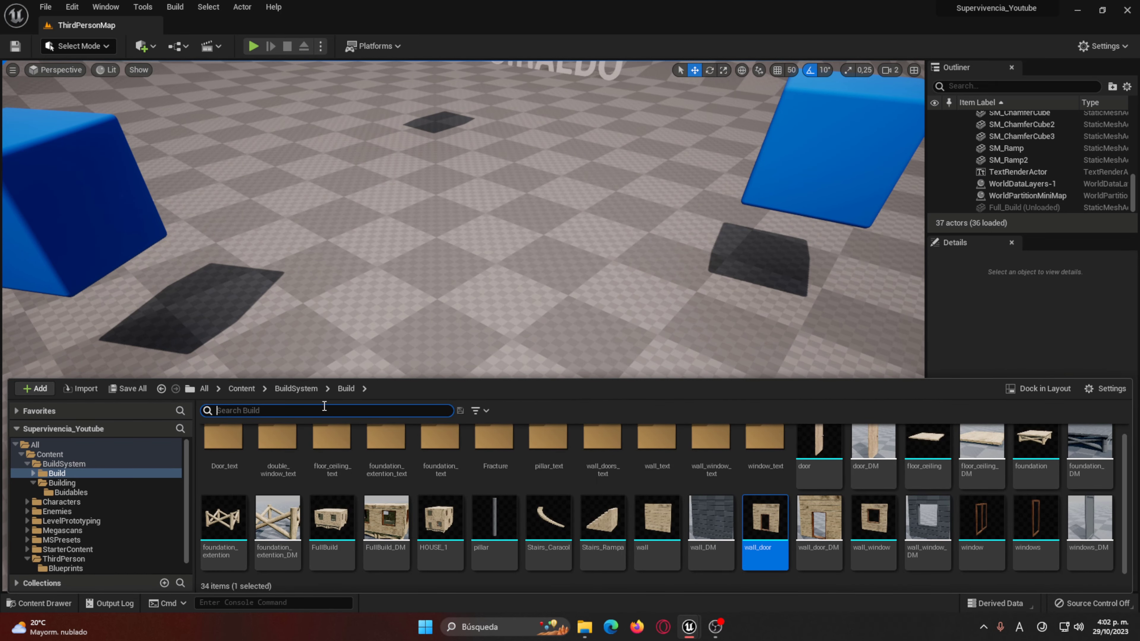
Step: Open Build_Master from the Buidables folder and set a node's rest collection to wall_GeometryCollection
left_click(296, 388)
double_click(276, 442)
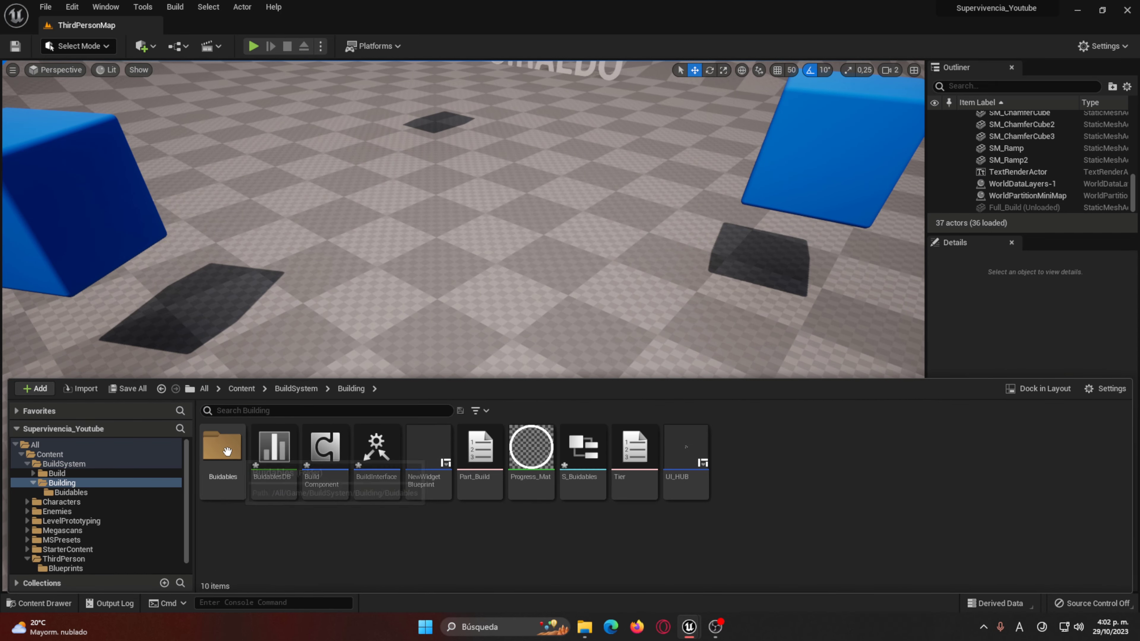
double_click(227, 449)
double_click(376, 446)
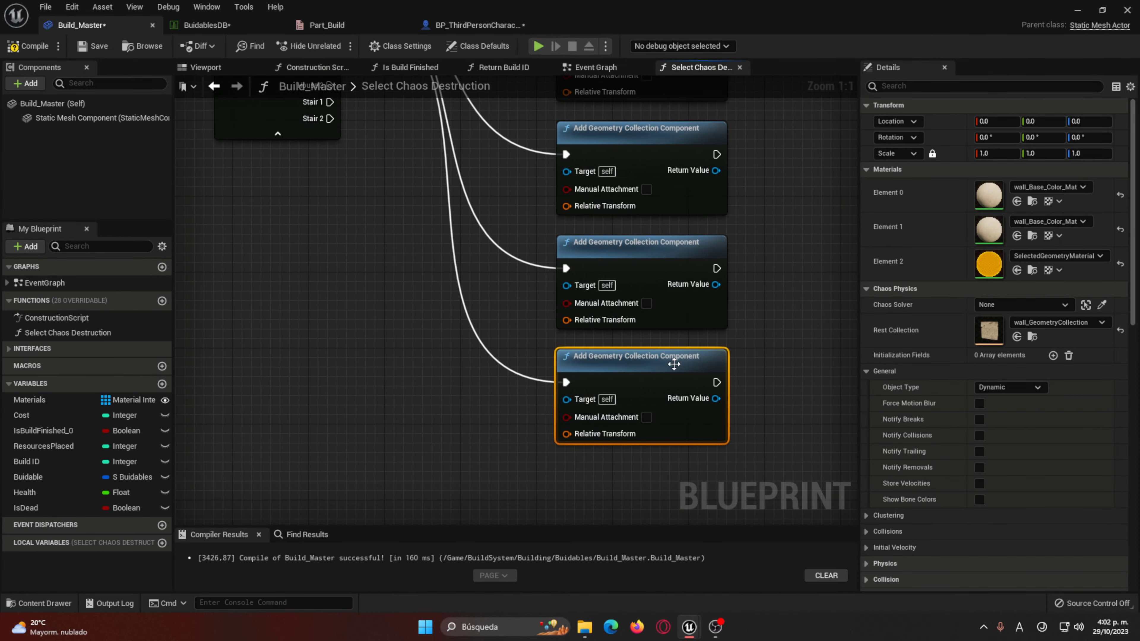
left_click(1056, 321)
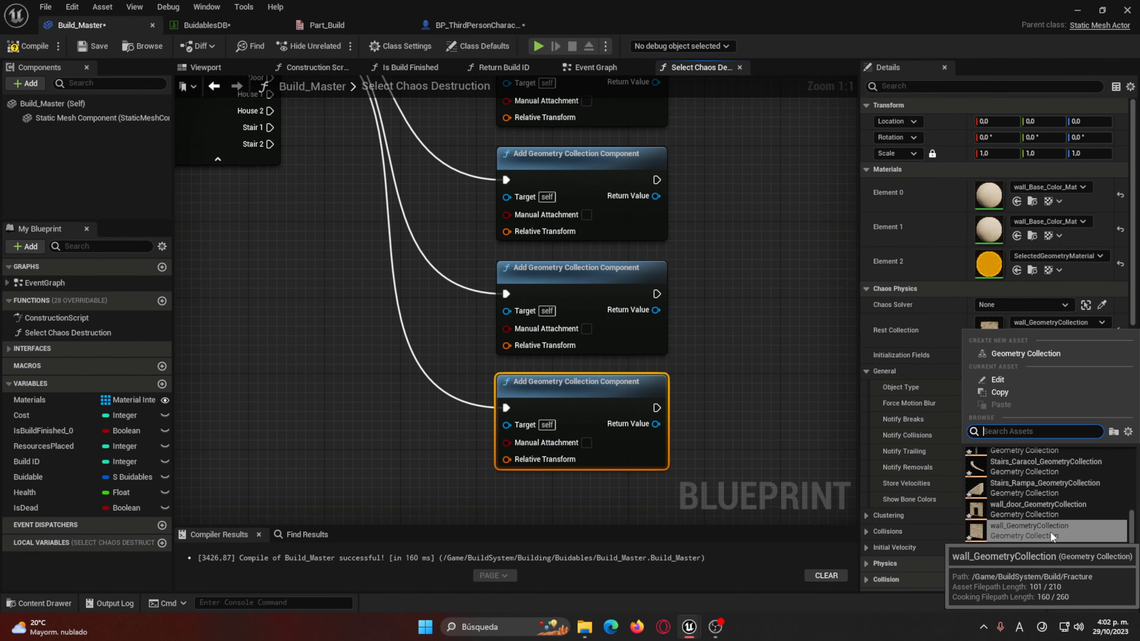
scroll(1046, 521, "up", 5)
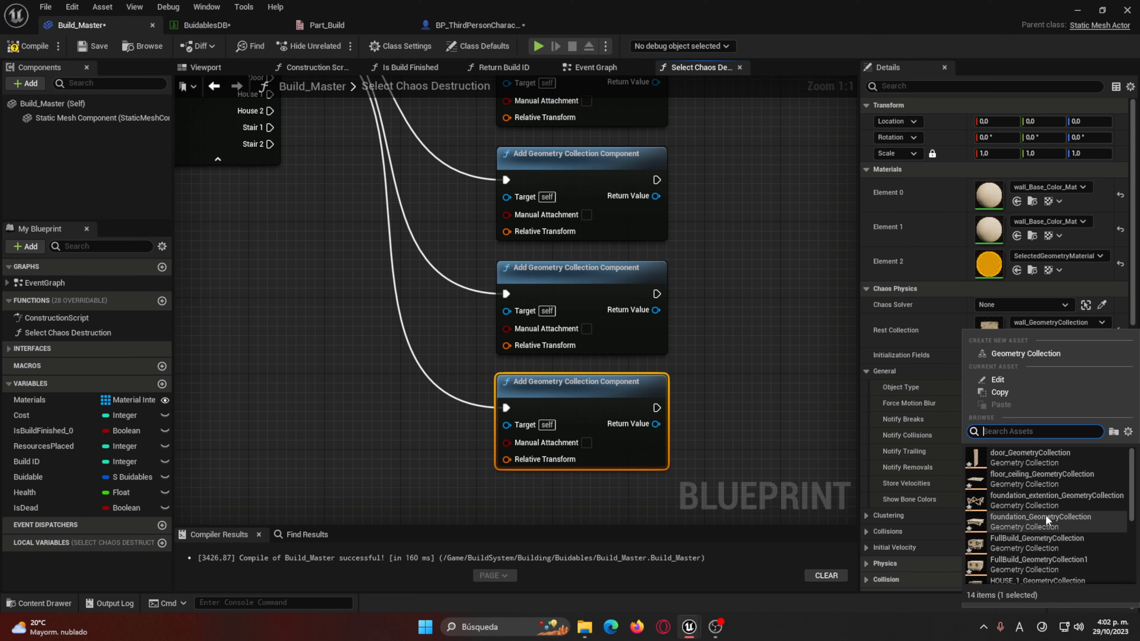
scroll(1046, 515, "down", 5)
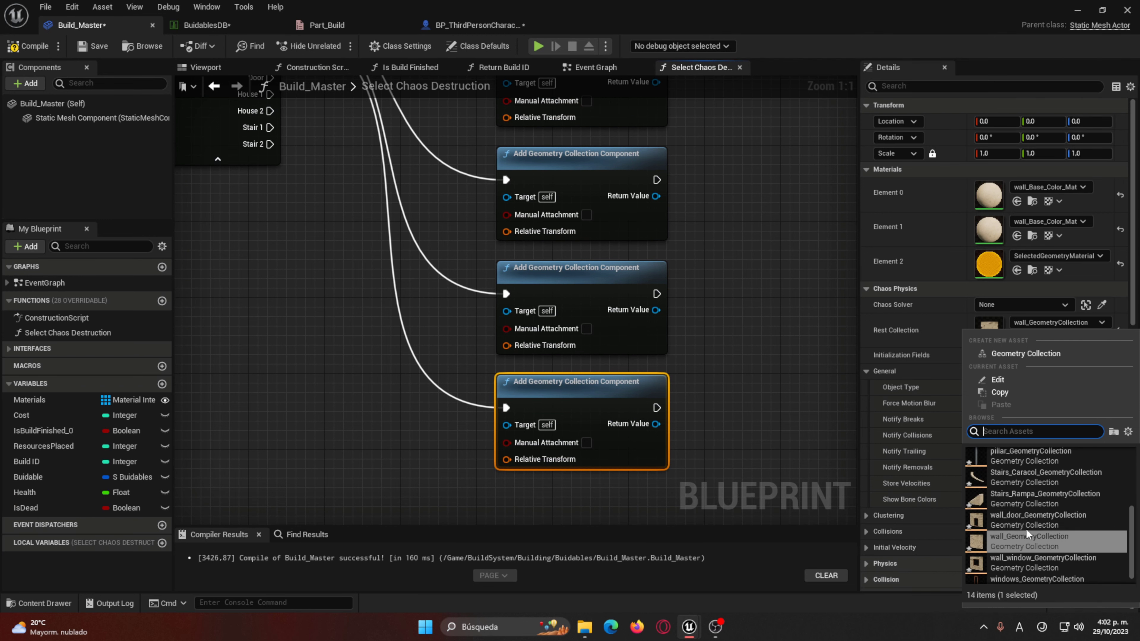
left_click(1027, 529)
Step: Paste two copies of the geometry collection node and stack them under the others
right_click_drag(294, 71, 313, 190)
left_click(313, 191)
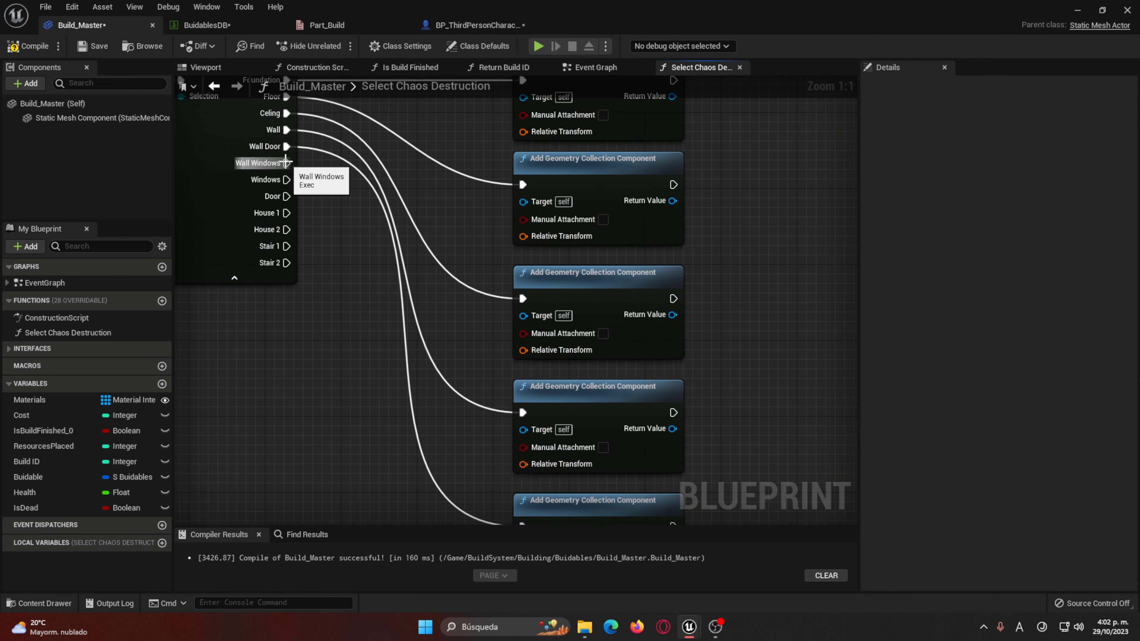
right_click_drag(530, 486, 529, 223)
key("ctrl+v")
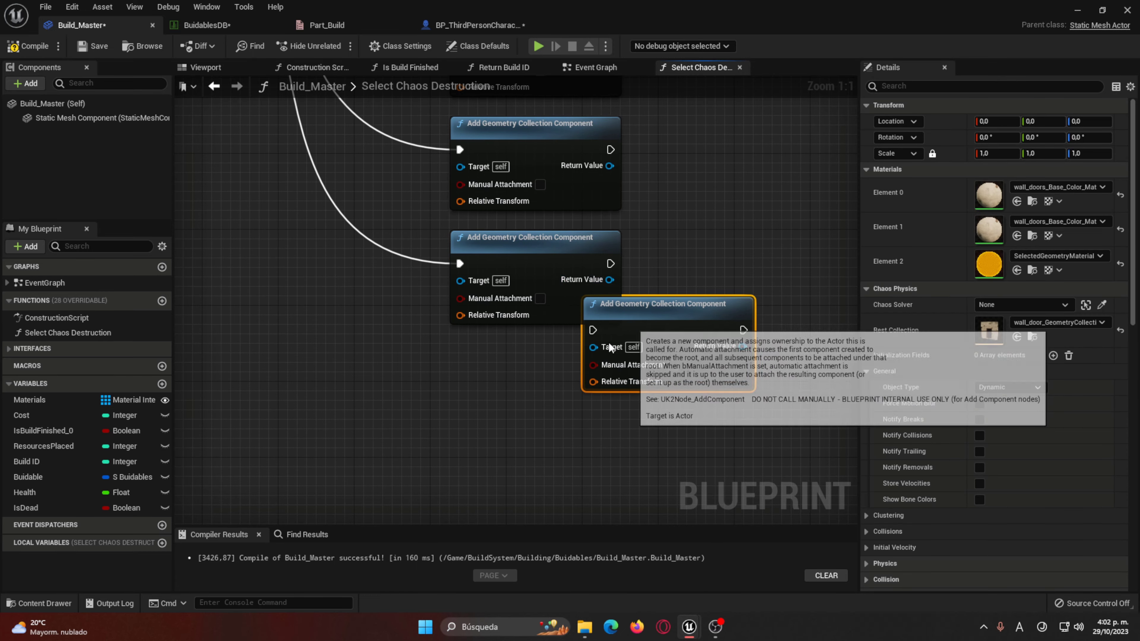
left_click_drag(642, 313, 510, 361)
key("ctrl+v")
left_click_drag(595, 387, 502, 471)
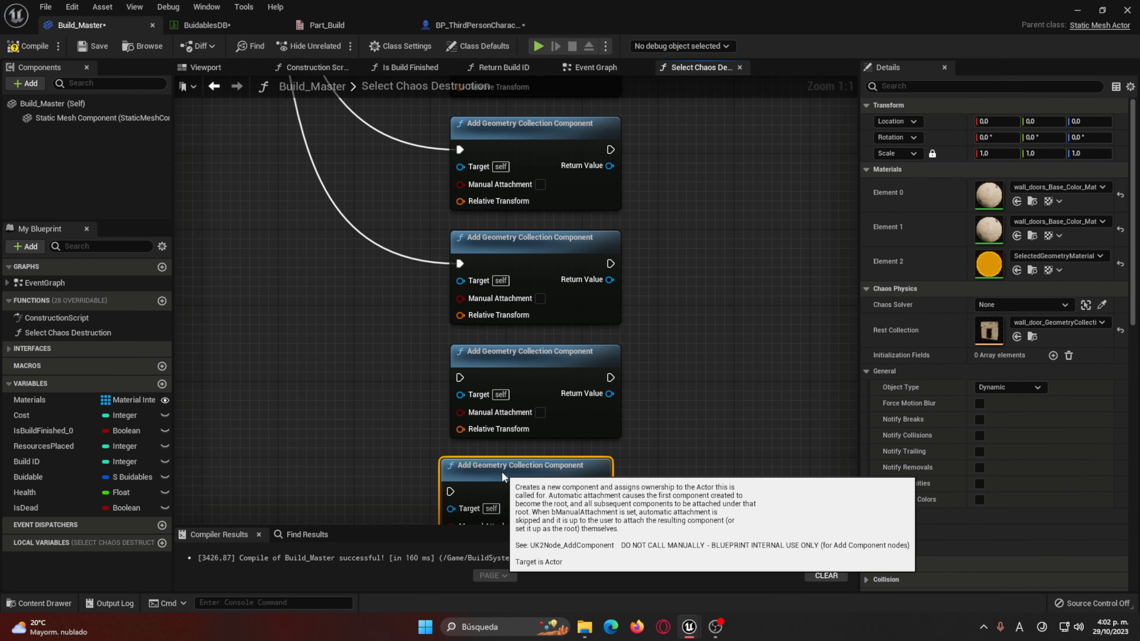
Step: Set the third geometry collection node's rest collection to wall_window_GeometryCollection
right_click_drag(501, 472, 342, 323)
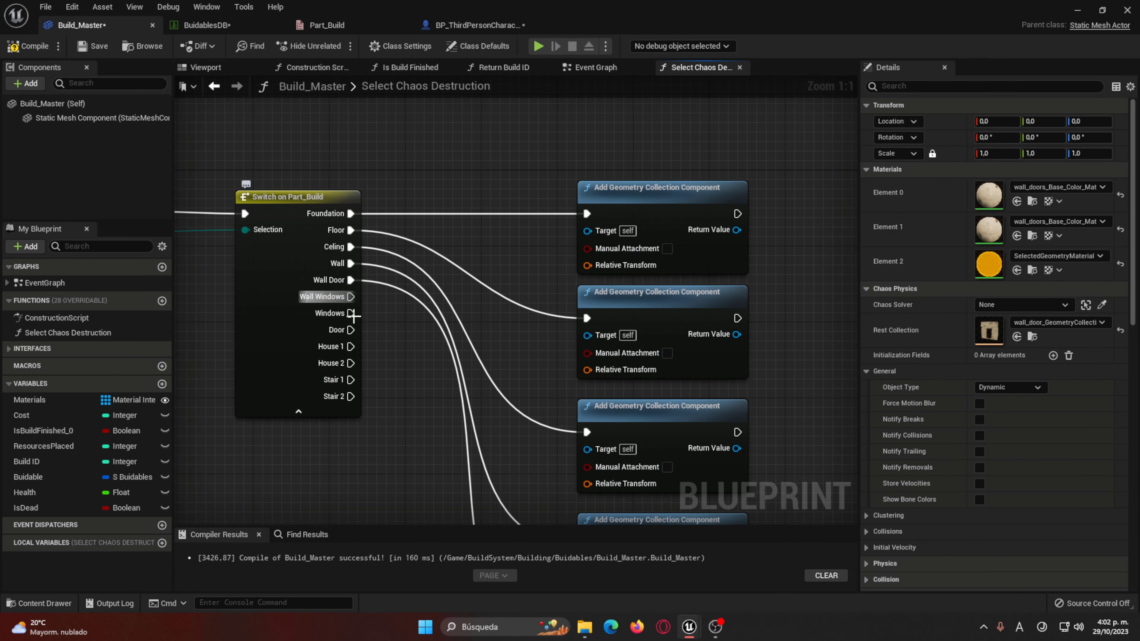
left_click_drag(350, 313, 588, 340)
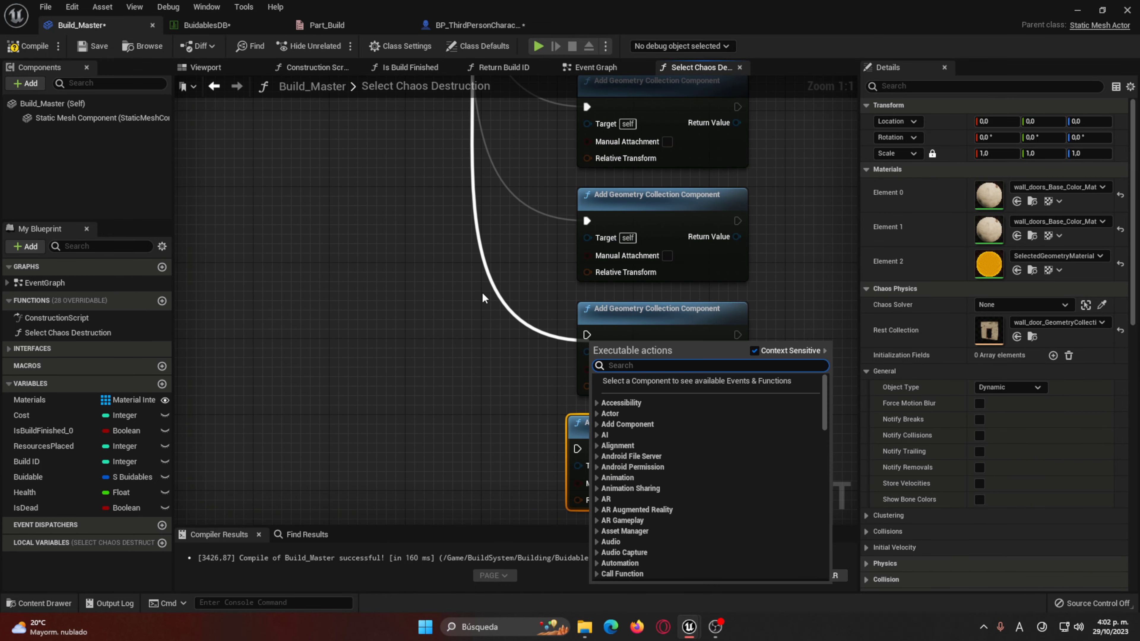
left_click(559, 339)
right_click_drag(579, 318, 359, 231)
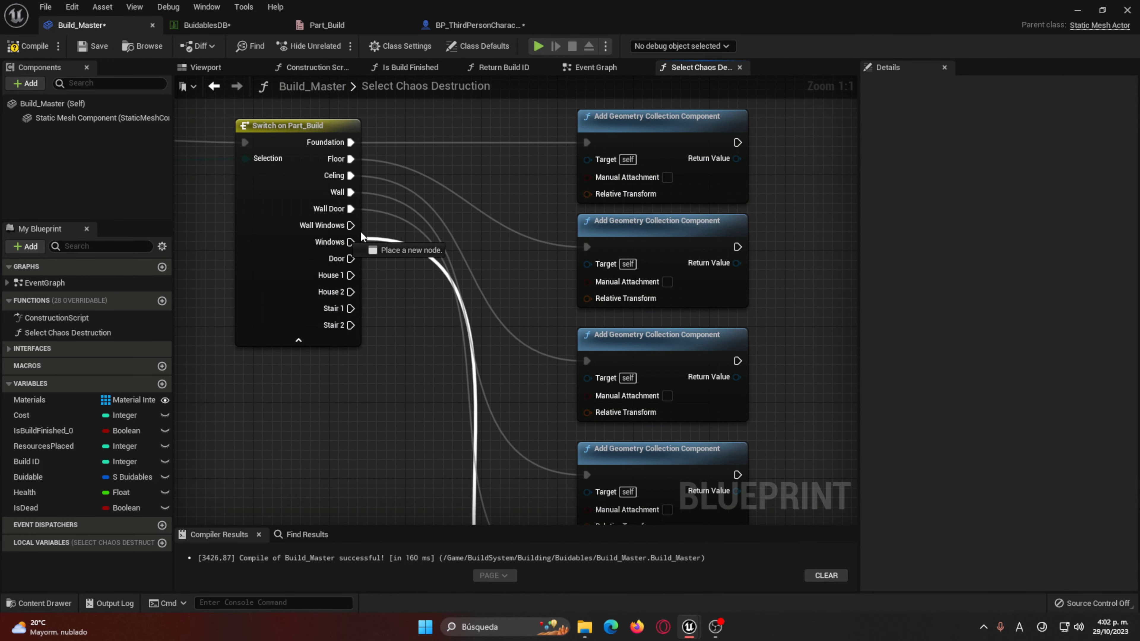
right_click_drag(442, 277, 247, 178)
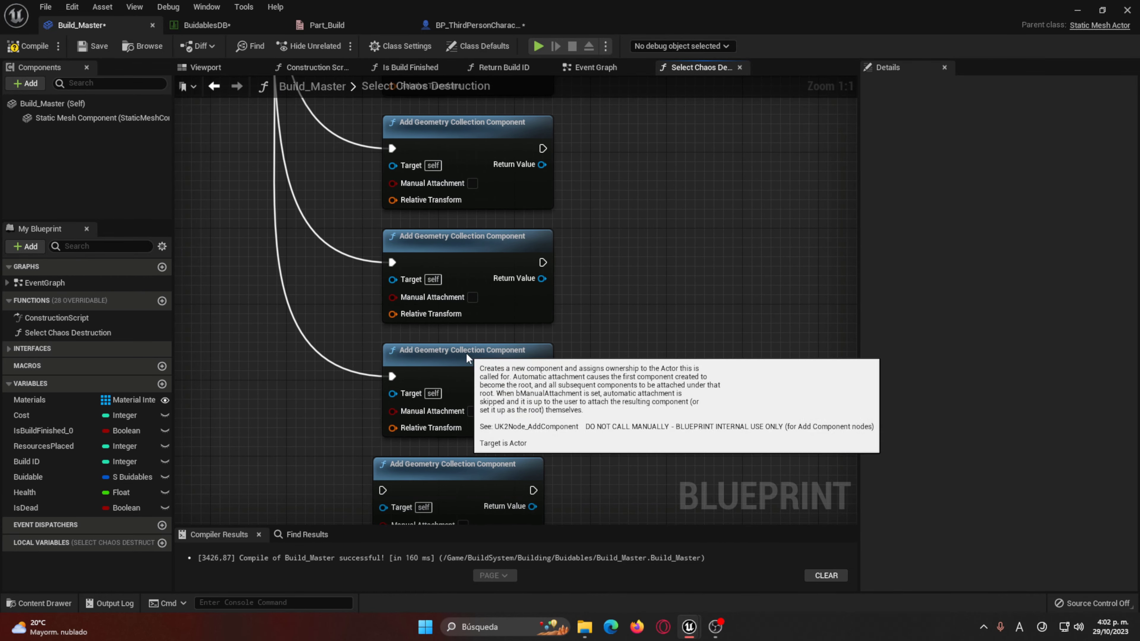
left_click(463, 351)
left_click(1044, 328)
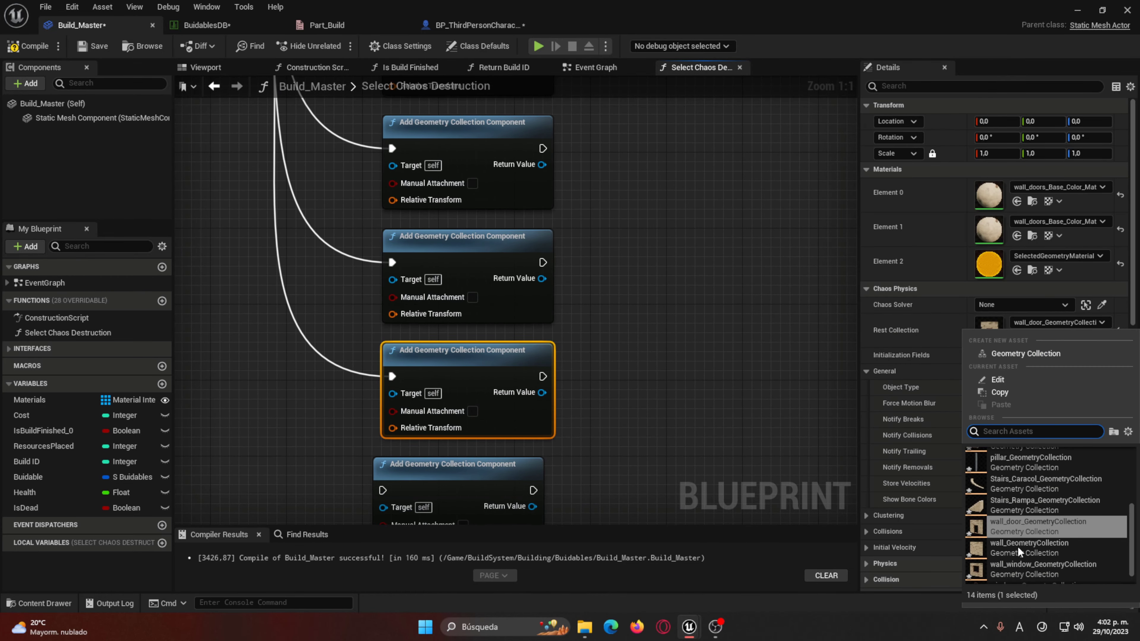
left_click(1023, 566)
Step: Wire the Windows case to the bottom node and set its rest collection to windows_GeometryCollection
left_click(511, 278)
left_click(548, 403)
right_click_drag(548, 403, 716, 477)
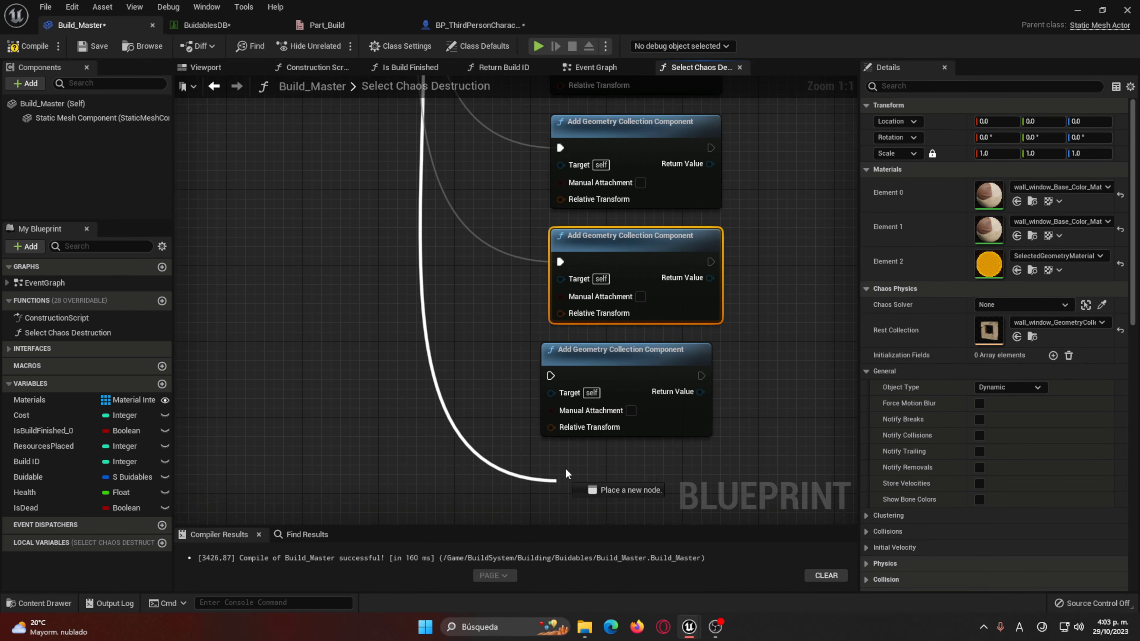
left_click(586, 359)
mouse_move(325, 231)
left_mouse_down()
mouse_move(569, 367)
mouse_move(576, 358)
left_mouse_up()
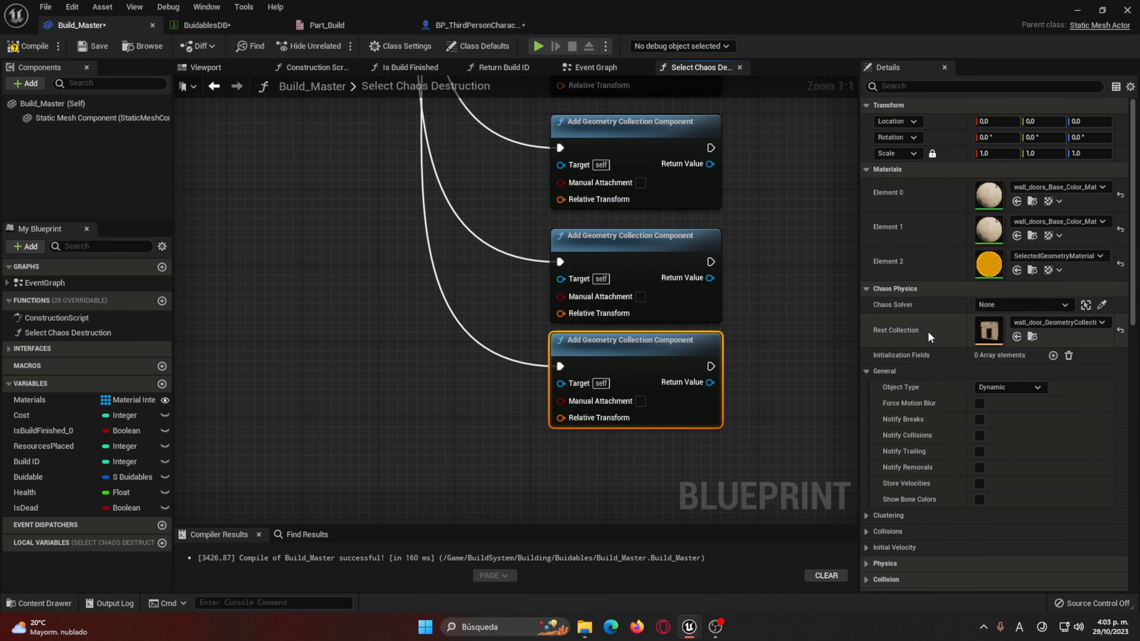
left_click(1034, 323)
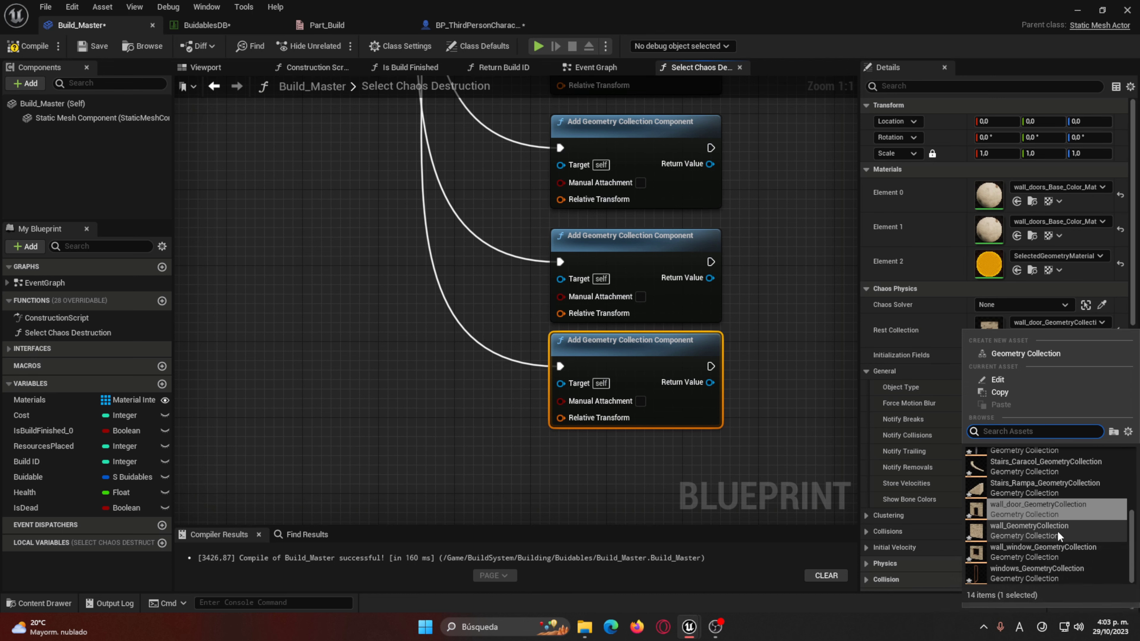
left_click(991, 569)
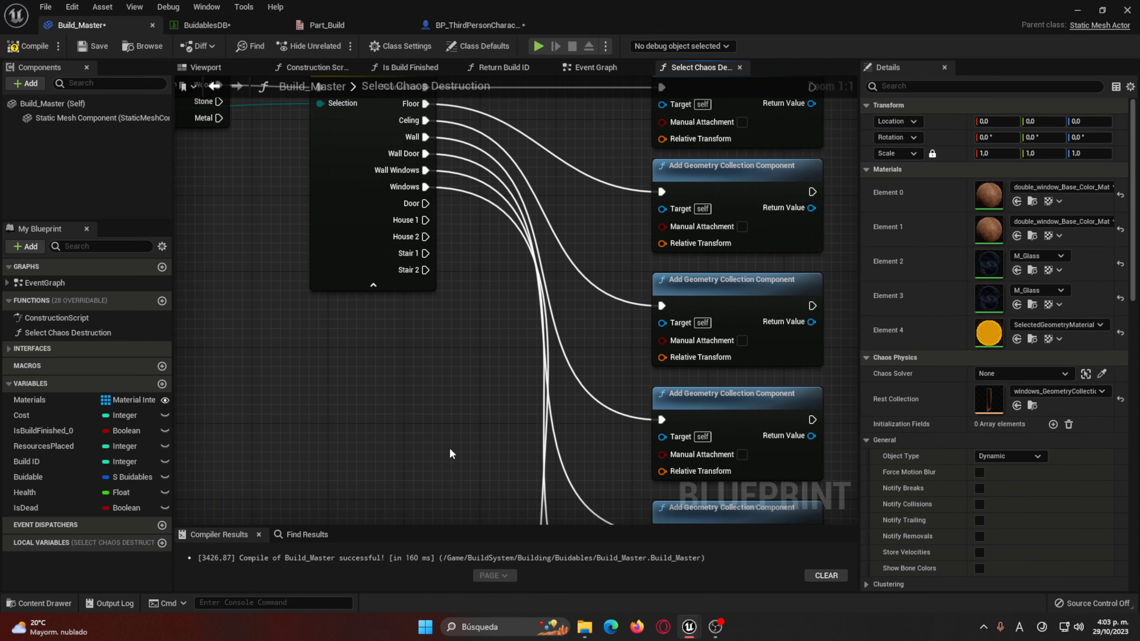
Step: From the House 2 output, add an Add Geometry Collection Component node via the 'add geome' search
right_click_drag(449, 448, 373, 221)
left_click_drag(374, 215, 617, 444)
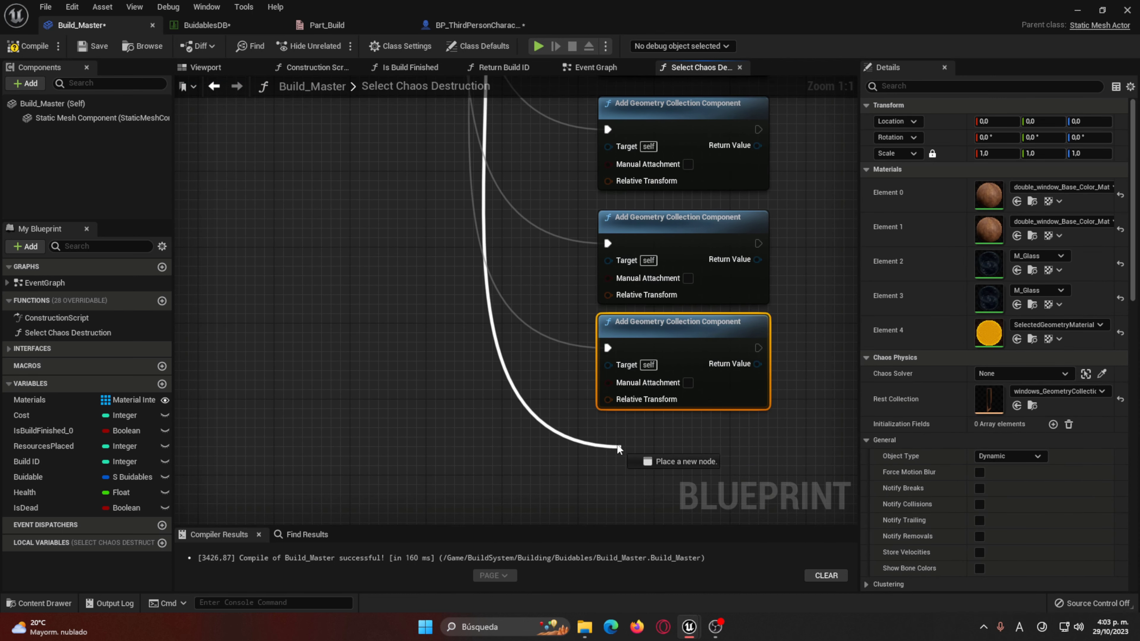
type("addd")
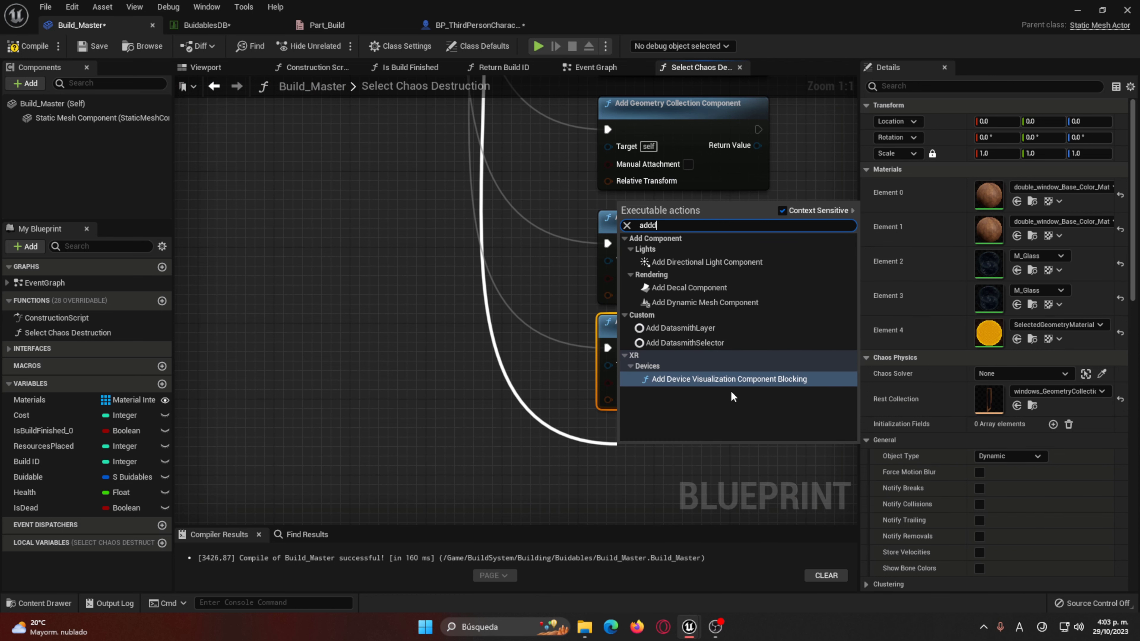
type(" g")
key("BackSpace")
key("BackSpace")
type("d geom")
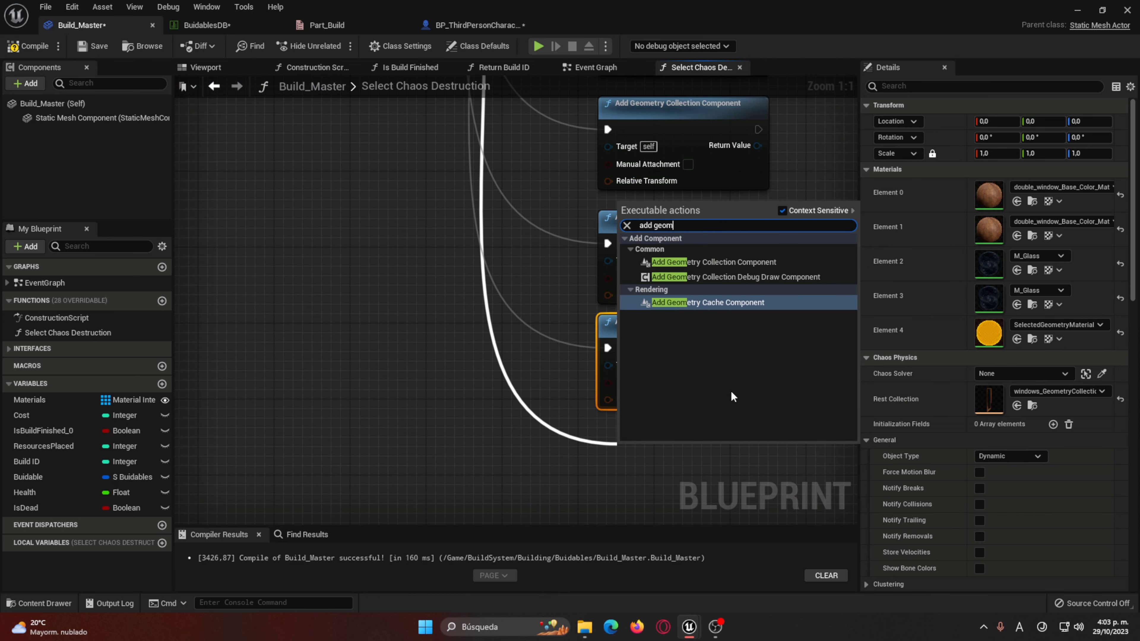
type("e")
left_click(715, 262)
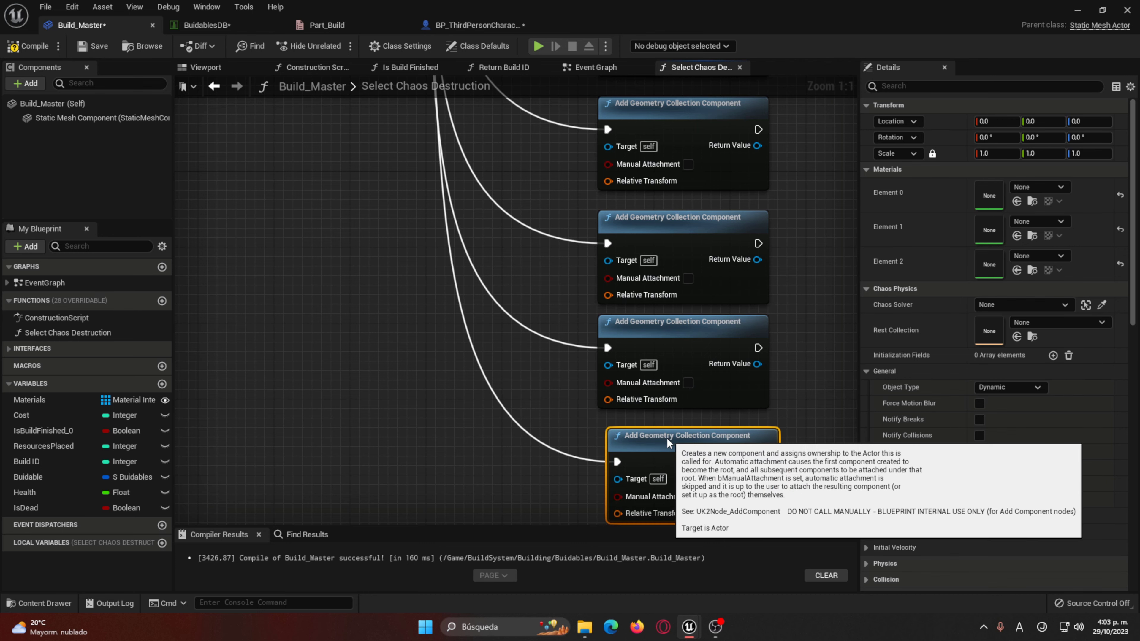
Step: Set the newest geometry collection node's rest collection to door_GeometryCollection
left_click(1042, 323)
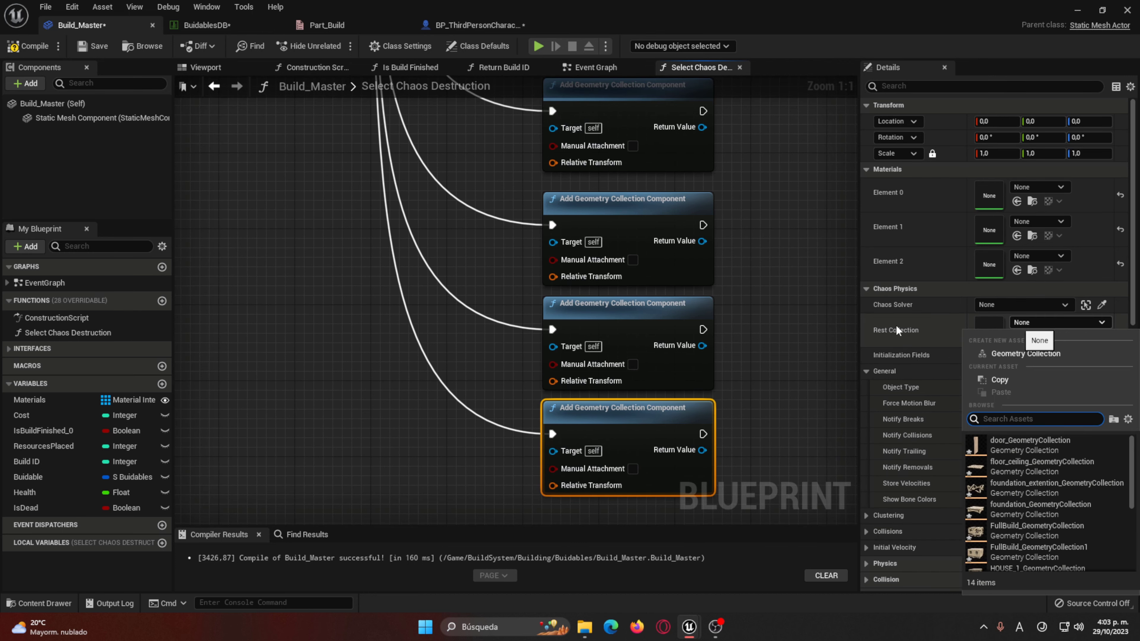
left_click(752, 487)
right_click_drag(752, 487, 673, 404)
left_click(538, 362)
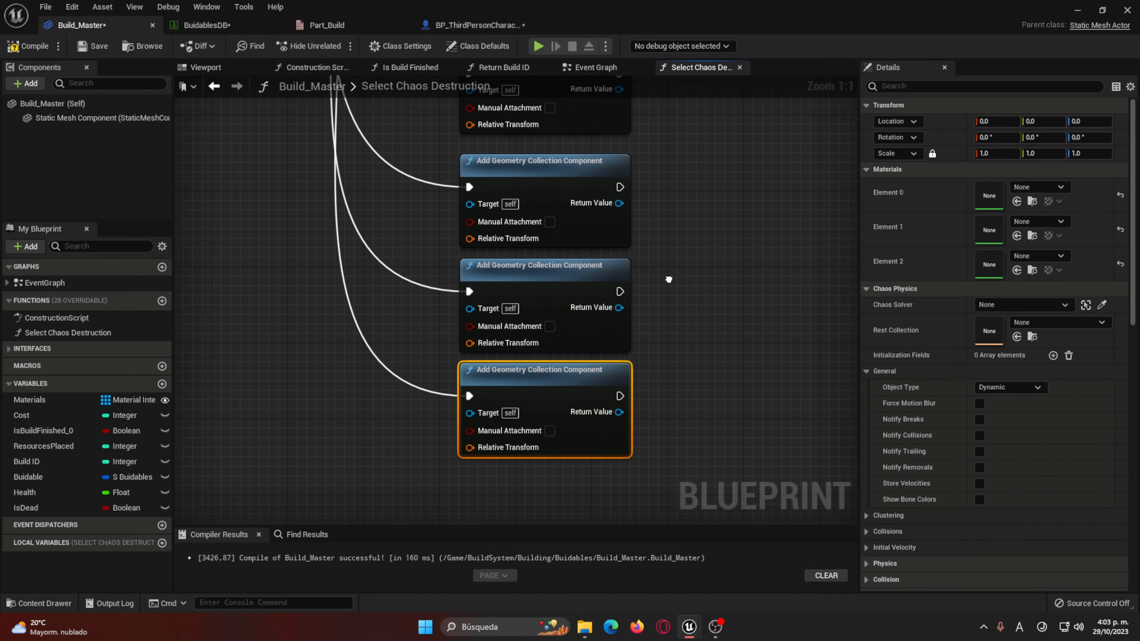
left_click(1031, 324)
left_click(1047, 453)
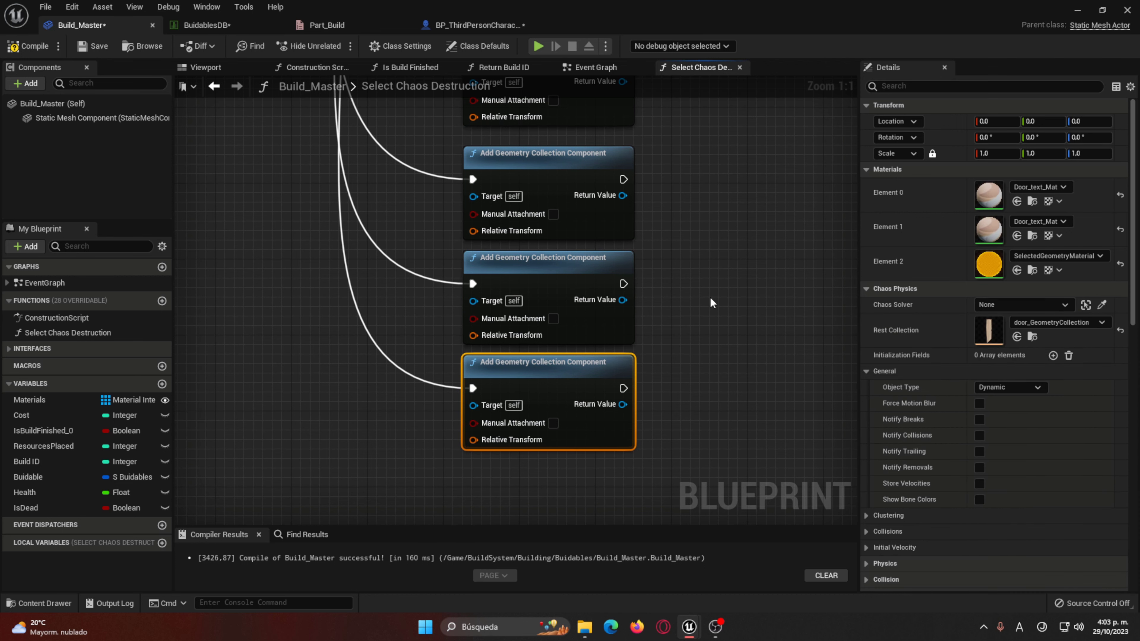
Step: Add a geometry collection node from House 1 and paste two duplicates below it
mouse_move(397, 180)
right_mouse_down()
mouse_move(515, 191)
mouse_move(470, 275)
right_mouse_up()
left_click_drag(310, 146, 561, 335)
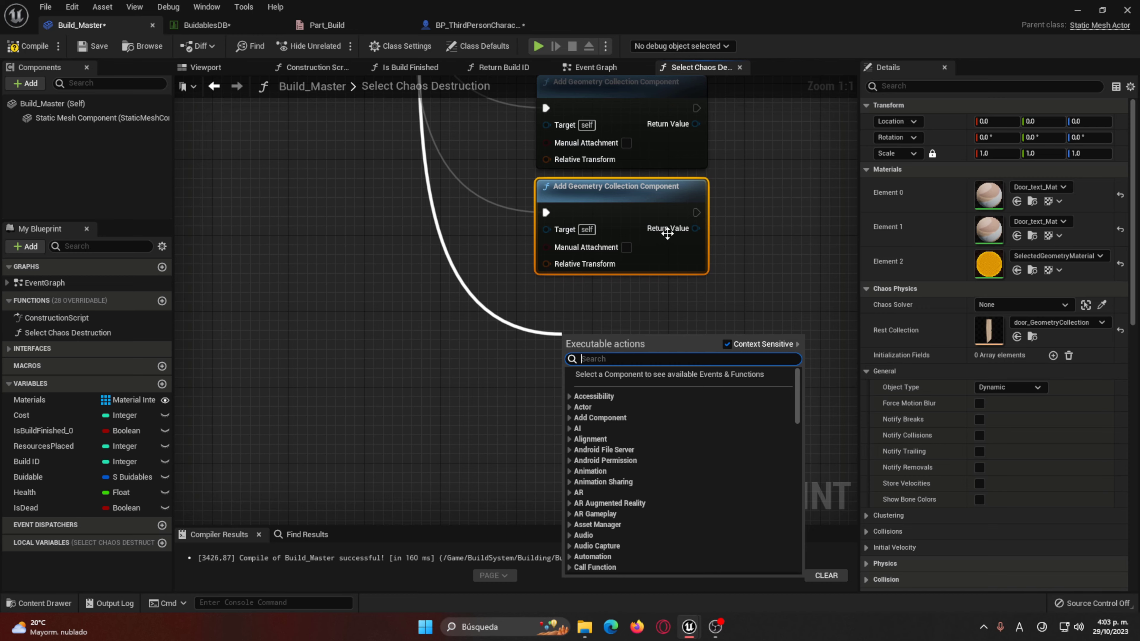
left_click(661, 228)
key("ctrl+c")
key("ctrl+v")
left_click_drag(713, 258, 614, 301)
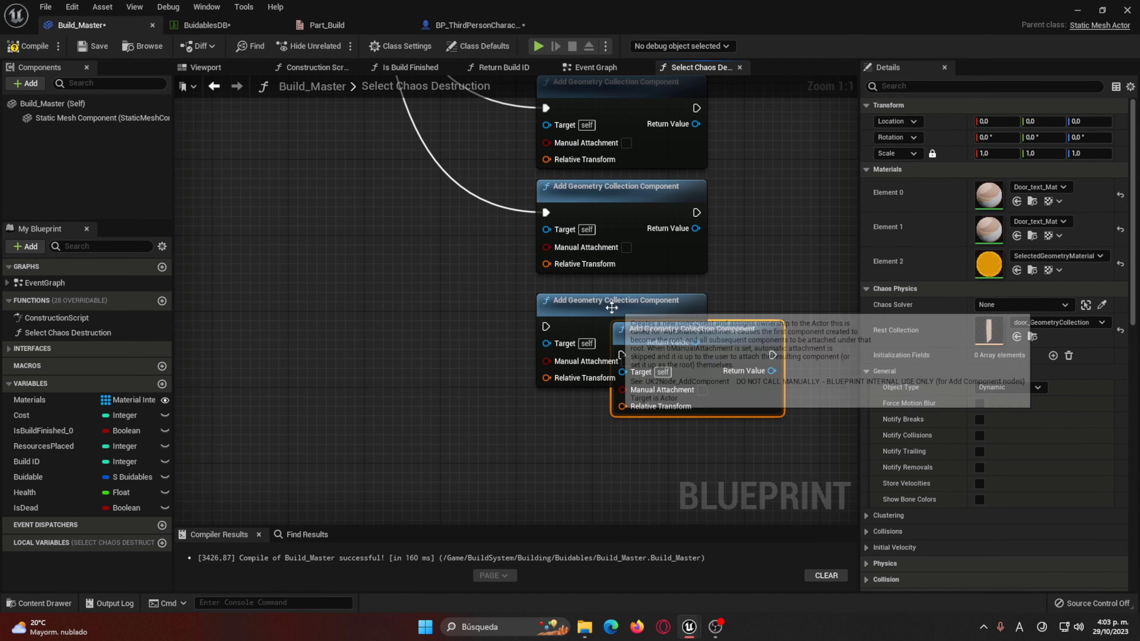
key("ctrl+v")
left_click_drag(617, 438, 603, 421)
Step: Arrange the duplicated geometry collection nodes into a single column
right_click_drag(369, 310, 316, 459)
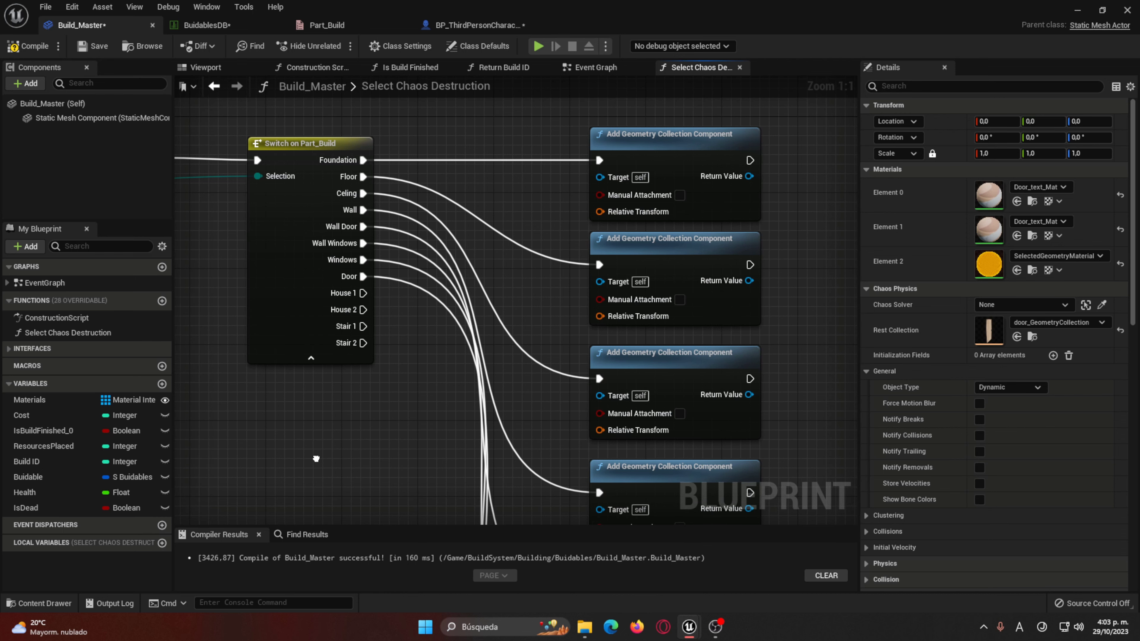
right_click_drag(316, 459, 534, 274)
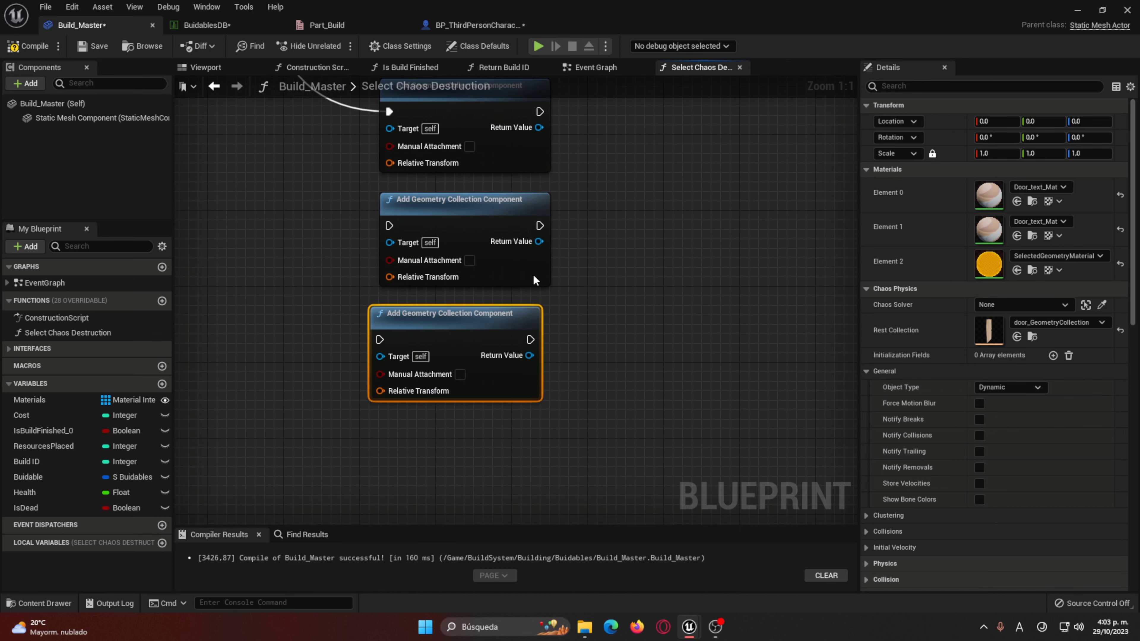
left_click_drag(472, 313, 472, 418)
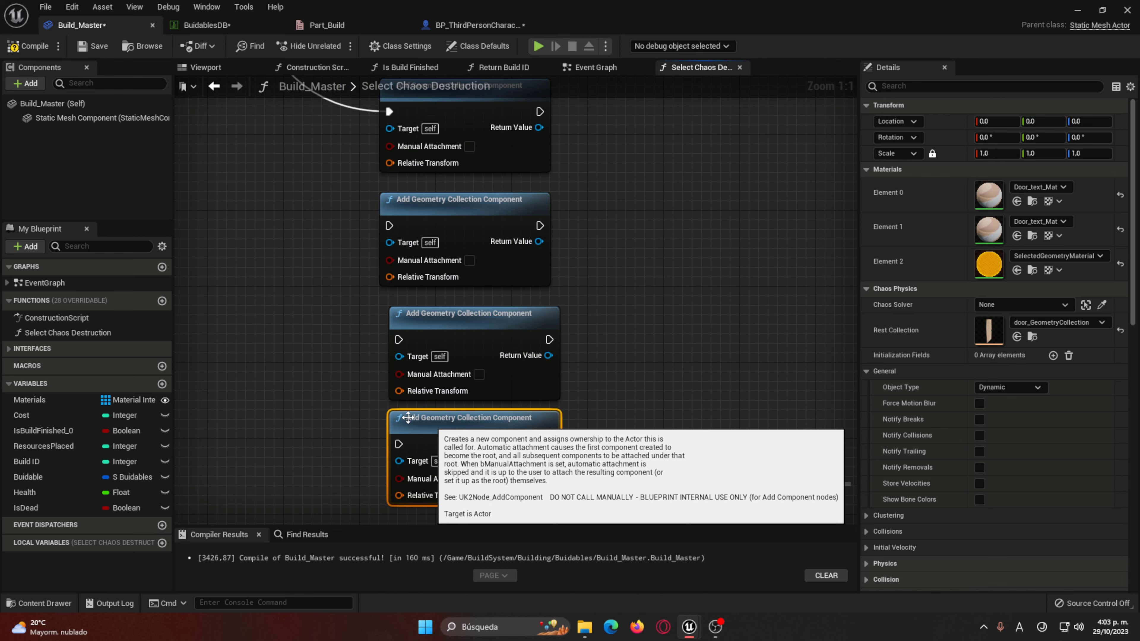
key("ctrl+z")
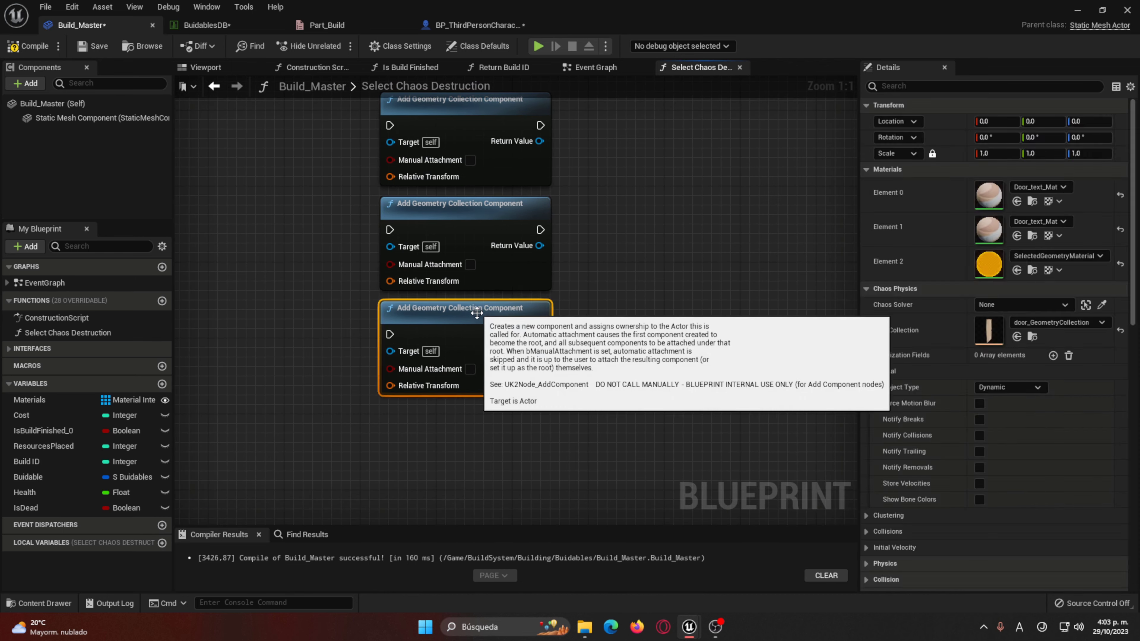
mouse_move(463, 316)
left_mouse_down()
mouse_move(558, 325)
mouse_move(466, 418)
left_mouse_up()
right_click_drag(484, 298, 465, 365)
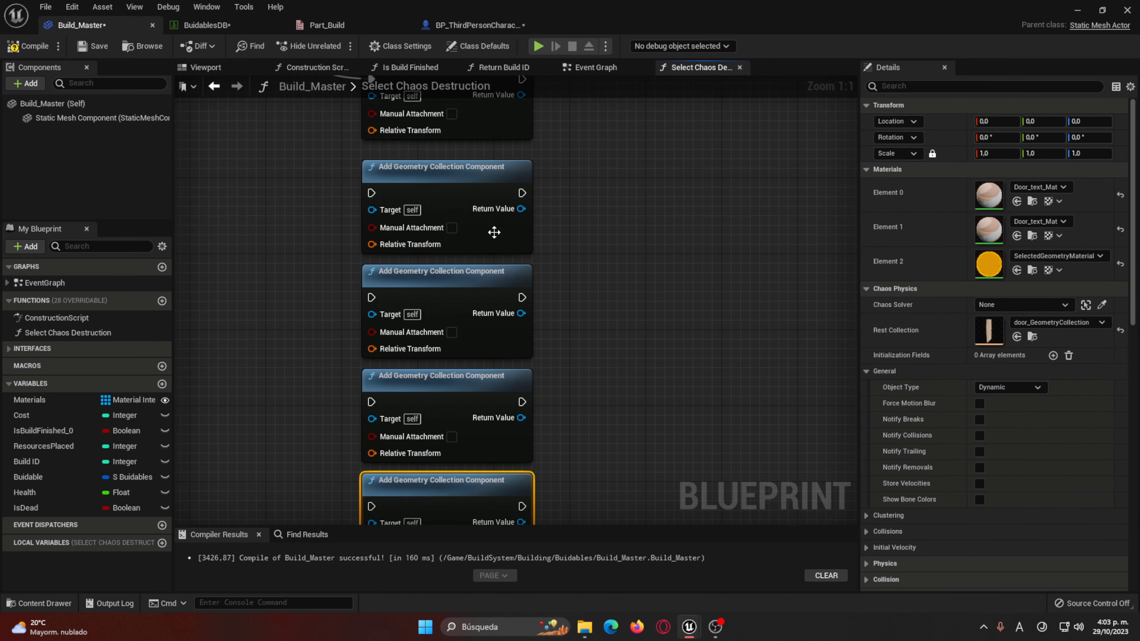
Step: Set the top node's rest collection to FullBuild_GeometryCollection and open the second node's choices
left_click(491, 232)
left_click(1051, 323)
scroll(1062, 524, "down", 2)
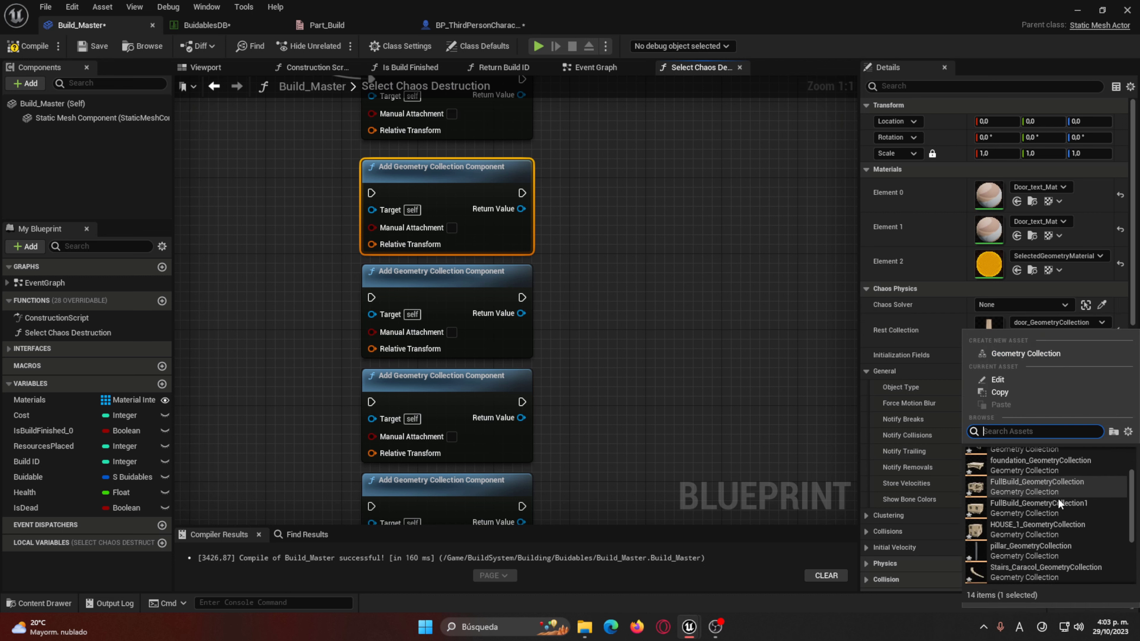
left_click(1062, 488)
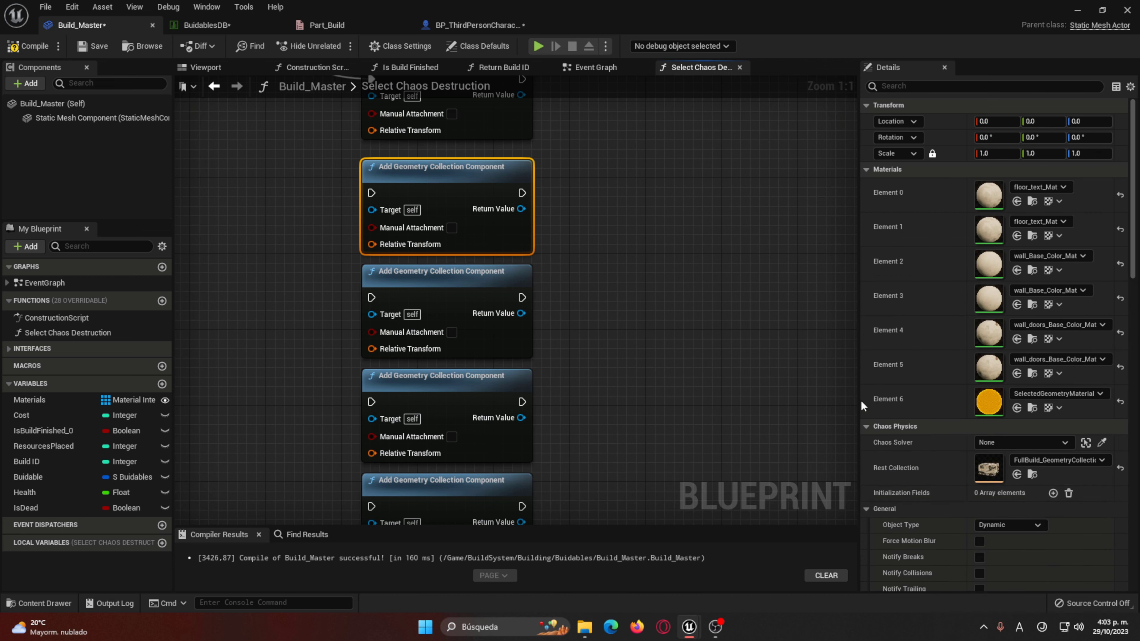
left_click(469, 296)
left_click(1065, 324)
Step: Select the next geometry collection node and browse its Rest Collection asset list
scroll(992, 517, "down", 2)
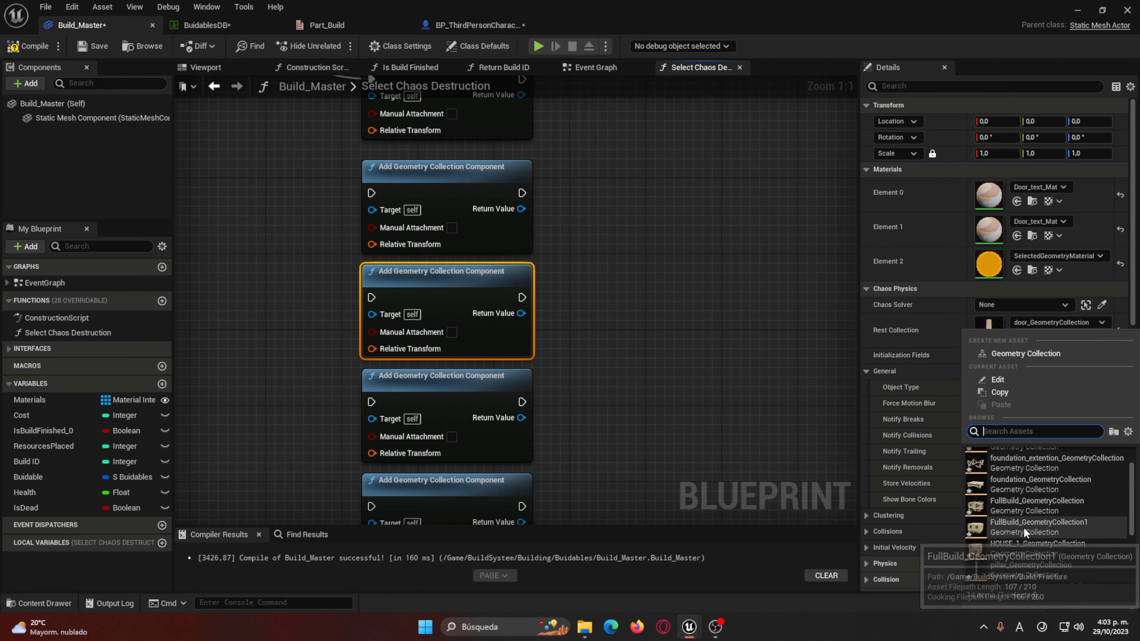
left_click(1030, 556)
right_click_drag(478, 386, 531, 268)
left_click(531, 268)
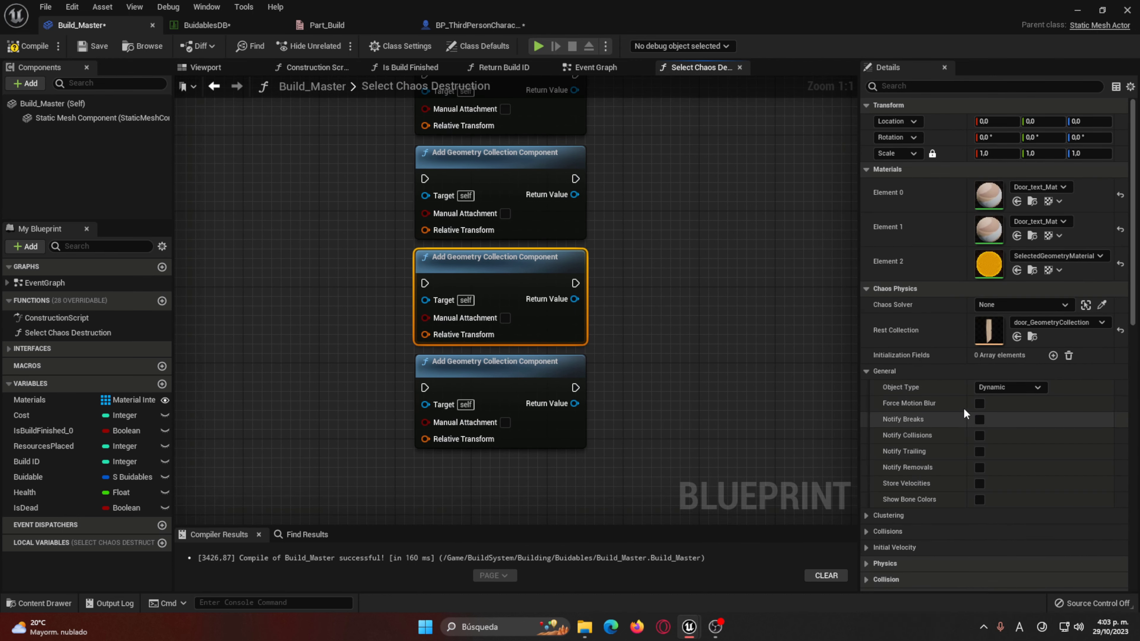
left_click(1053, 323)
scroll(1057, 490, "down", 2)
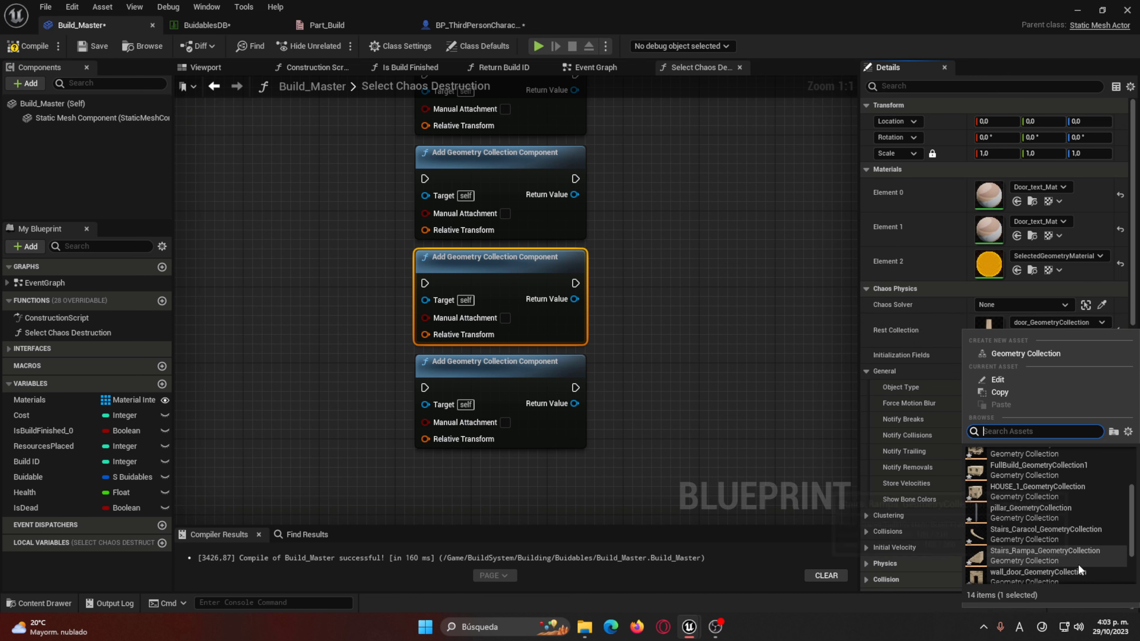
left_click(648, 488)
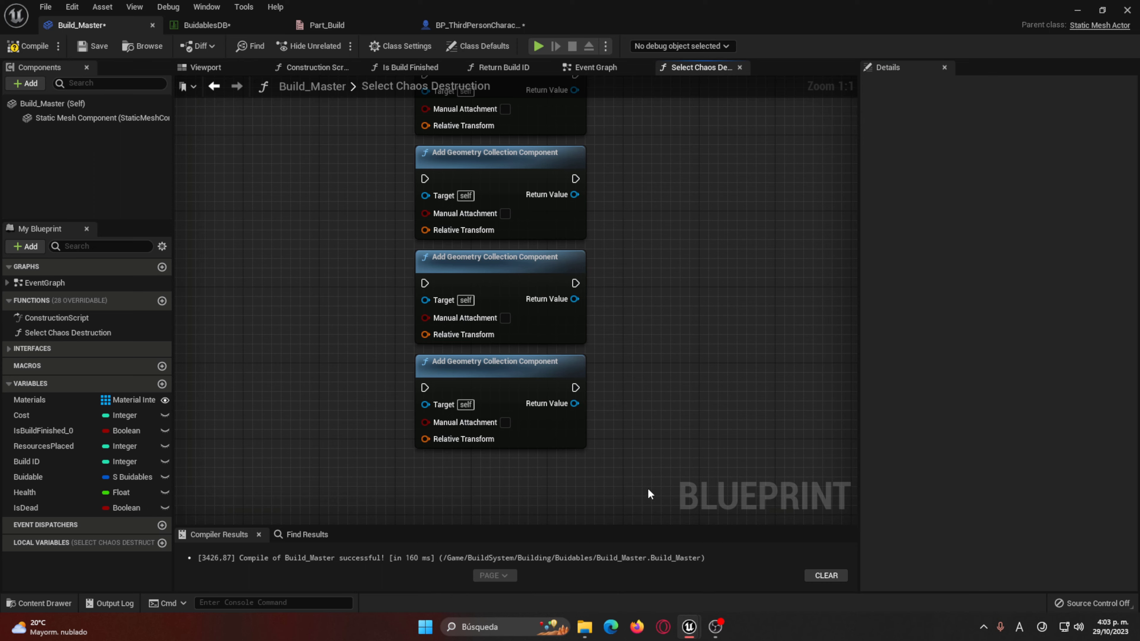
key("ctrl+space")
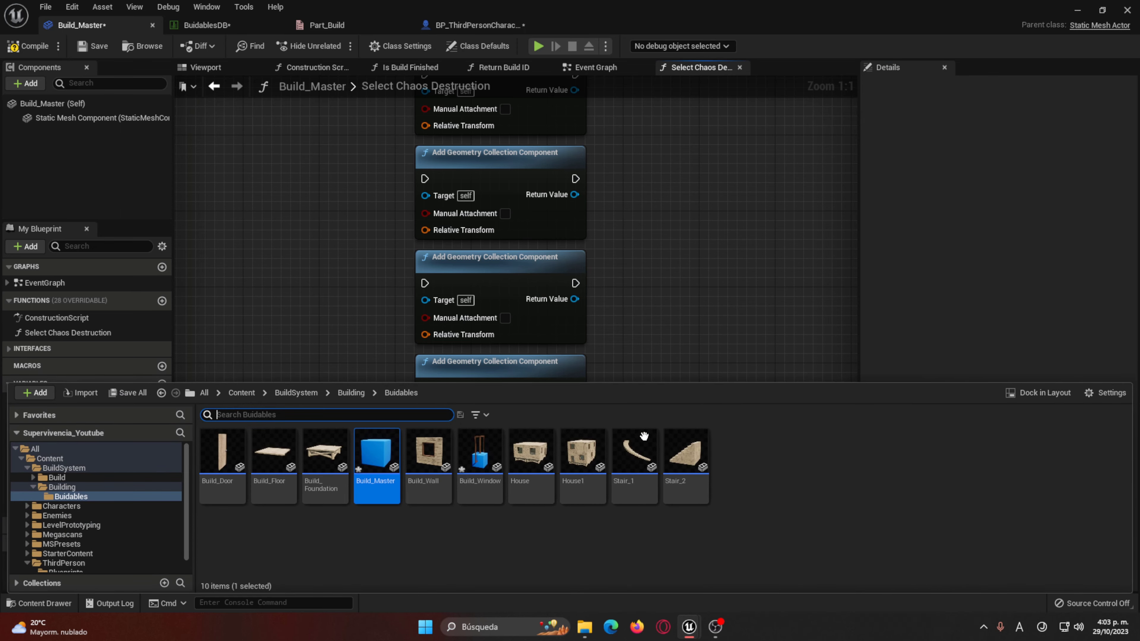
Step: Set the third node's Rest Collection to Stairs_Caracol_GeometryCollection
left_click(496, 284)
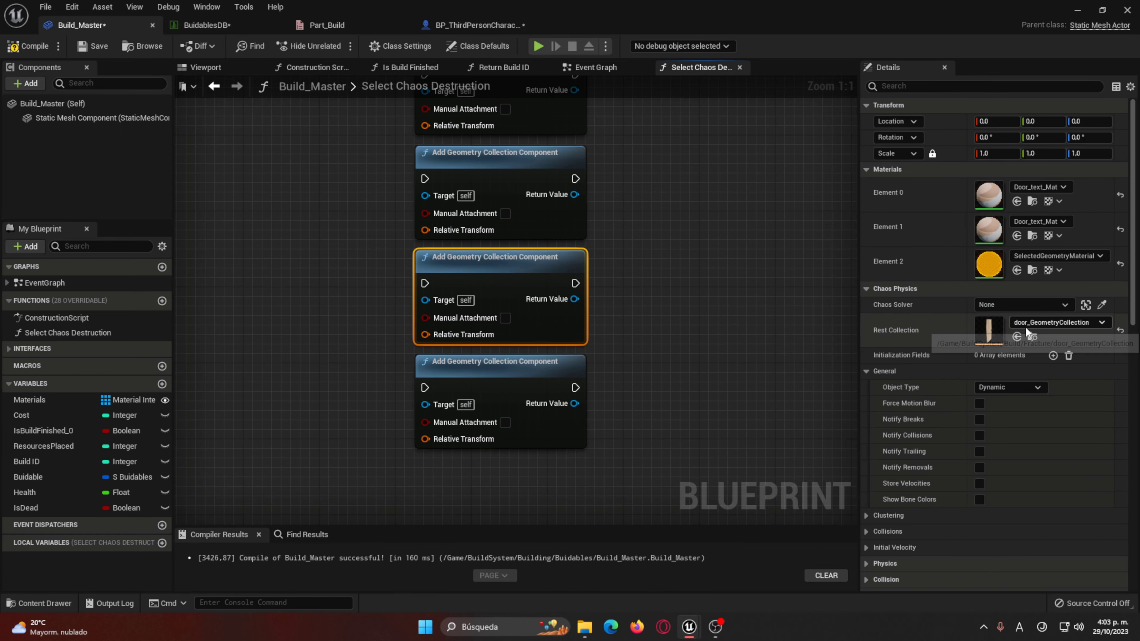
left_click(1025, 326)
scroll(1046, 540, "down", 3)
scroll(1039, 539, "down", 2)
left_click(1025, 540)
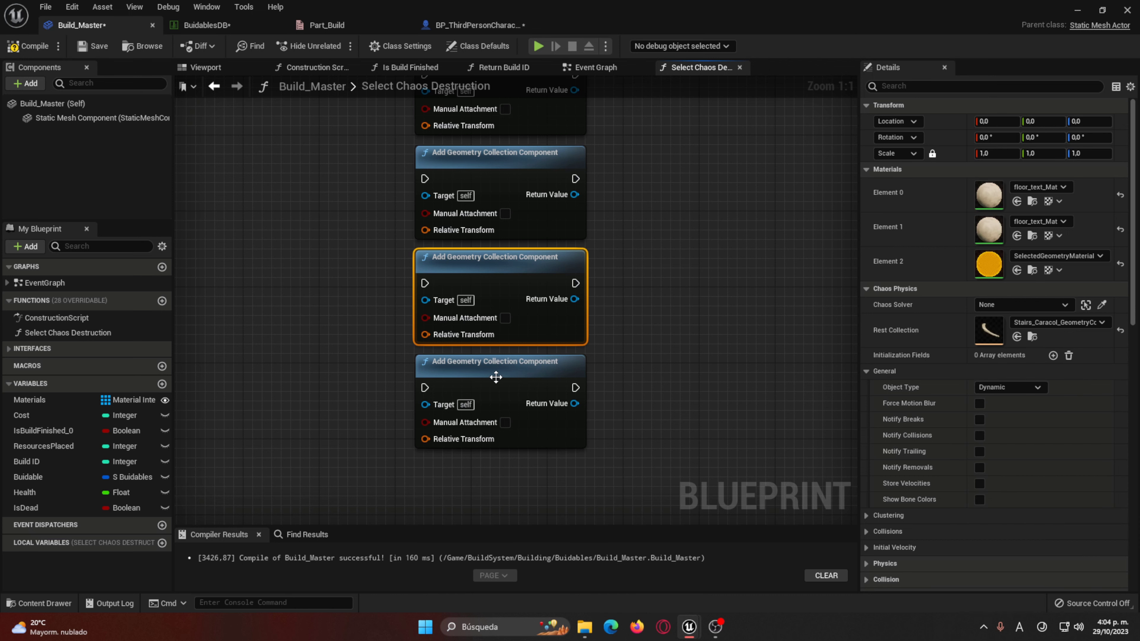
Step: Set the fourth node's Rest Collection to Stairs_Rampa_GeometryCollection and drag a new exec wire from House 1
left_click(494, 373)
left_click(1056, 321)
scroll(1042, 526, "down", 3)
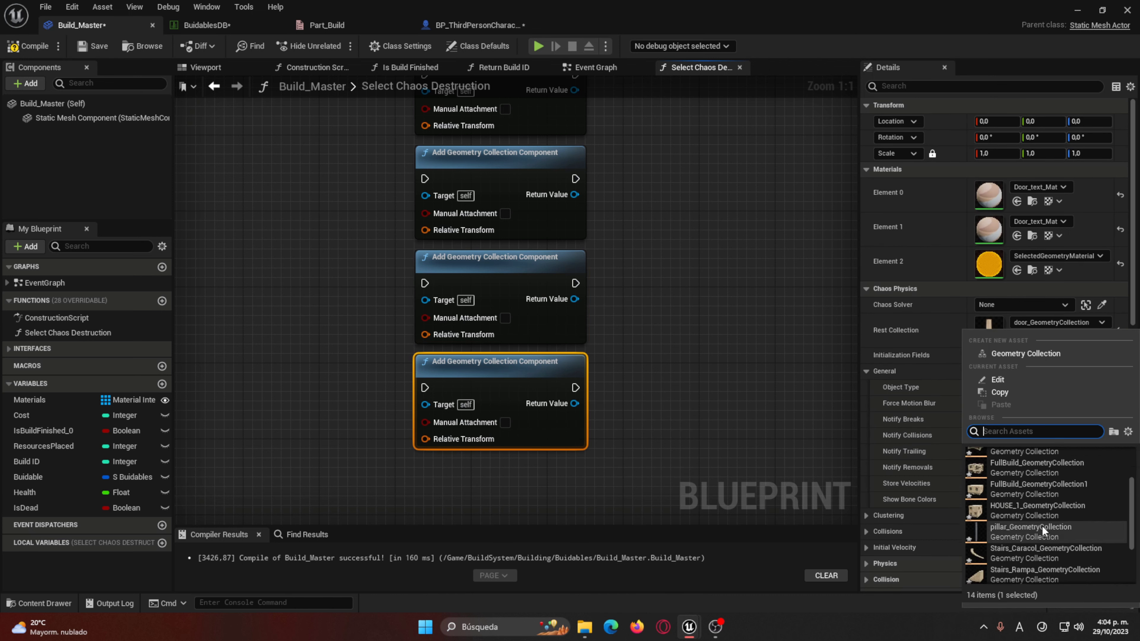
scroll(1026, 522, "down", 3)
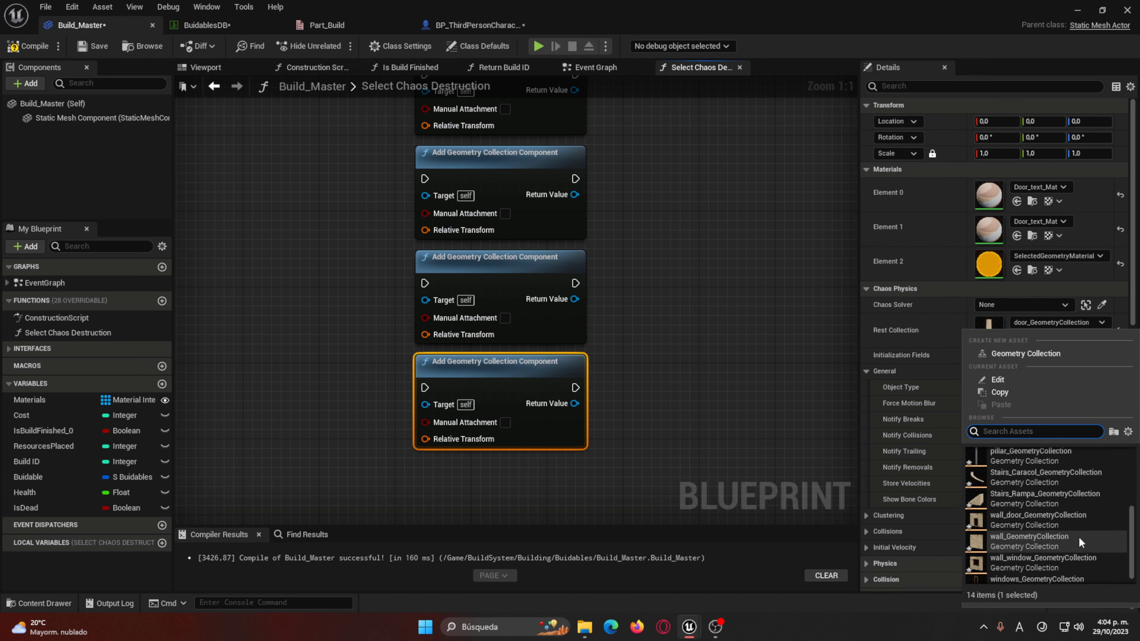
left_click(1035, 501)
left_click(1053, 326)
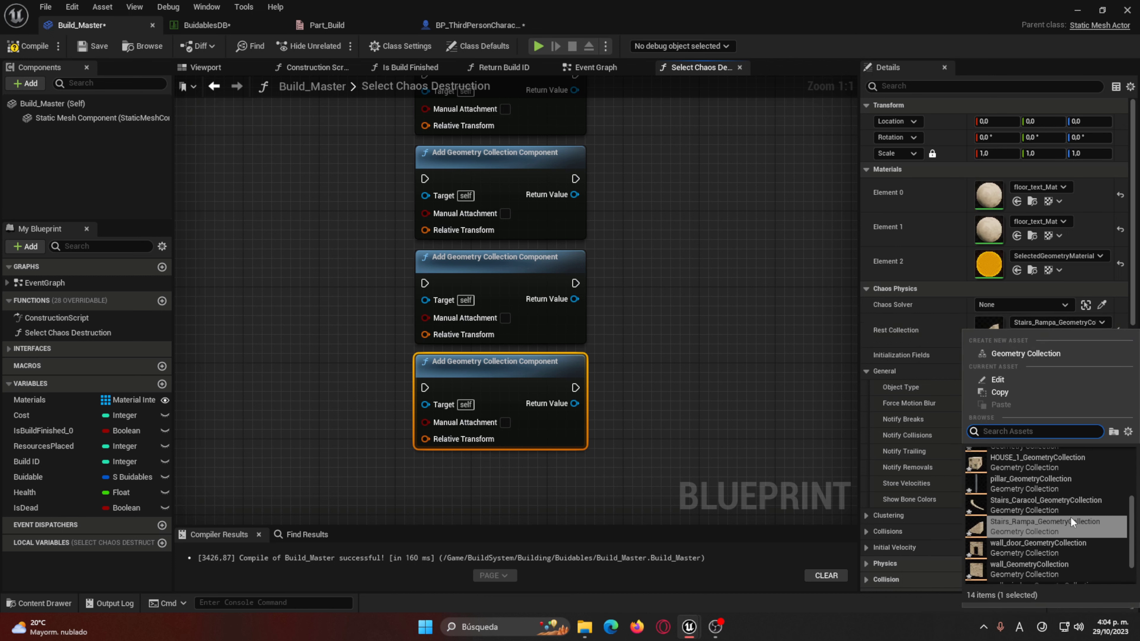
scroll(1072, 522, "up", 2)
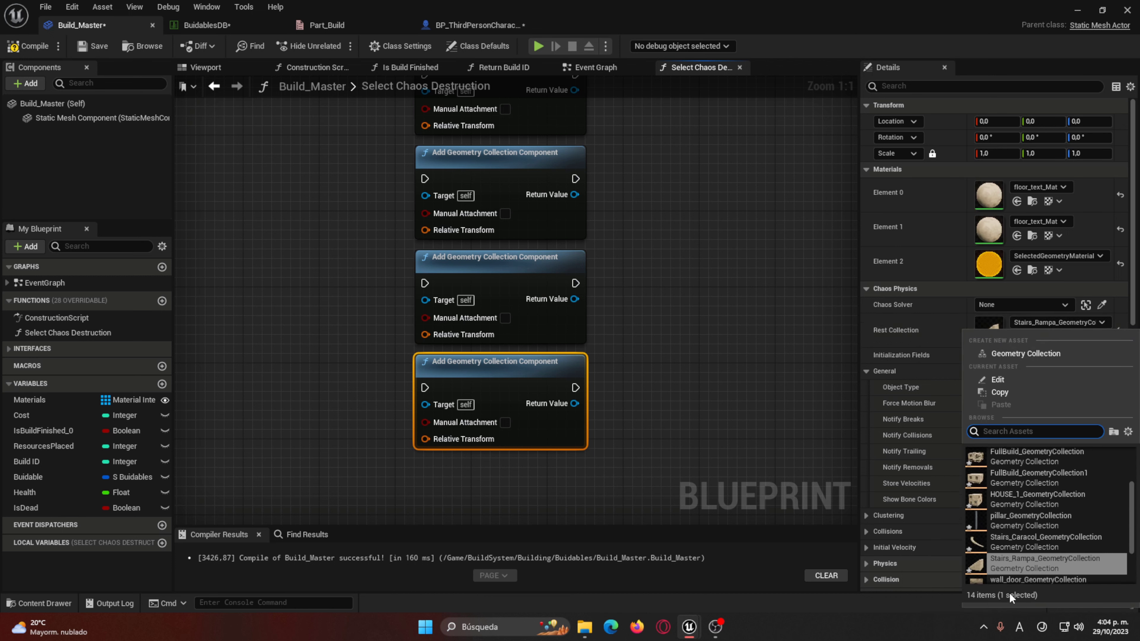
left_click(647, 299)
mouse_move(647, 298)
right_mouse_down()
mouse_move(792, 514)
mouse_move(803, 497)
right_mouse_up()
mouse_move(375, 214)
left_mouse_down()
mouse_move(437, 560)
mouse_move(616, 399)
mouse_move(373, 238)
mouse_move(615, 261)
mouse_move(611, 283)
left_mouse_up()
Step: Connect the House 1 wire to the second geometry collection node and review the nodes
mouse_move(611, 388)
left_mouse_down()
mouse_move(465, 173)
mouse_move(374, 323)
mouse_move(607, 443)
mouse_move(611, 238)
left_mouse_up()
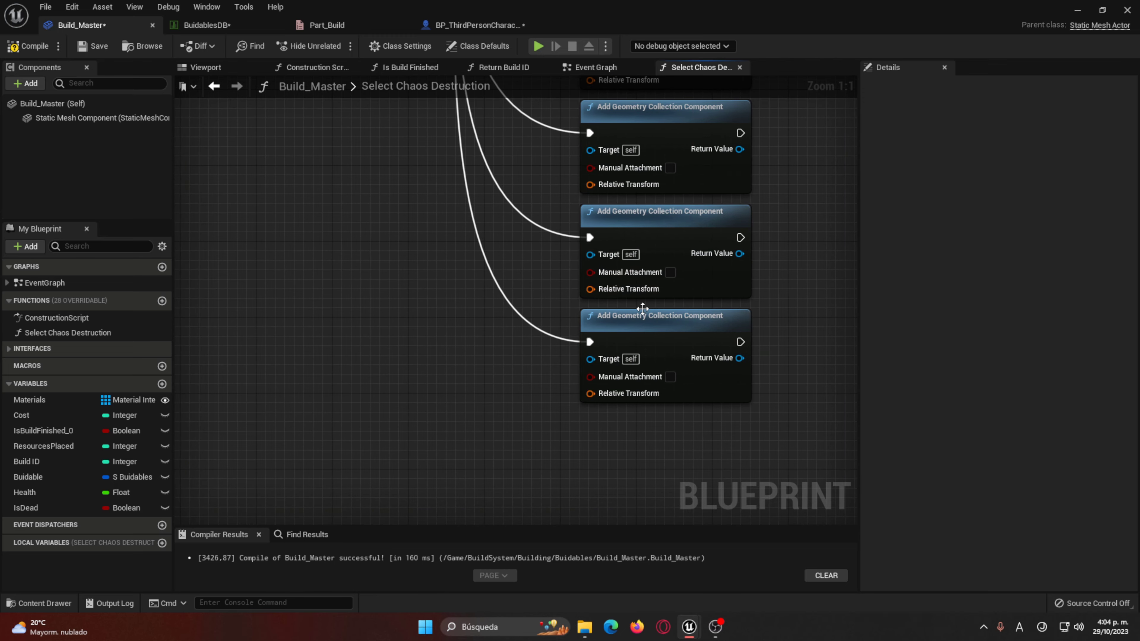
left_click(643, 310)
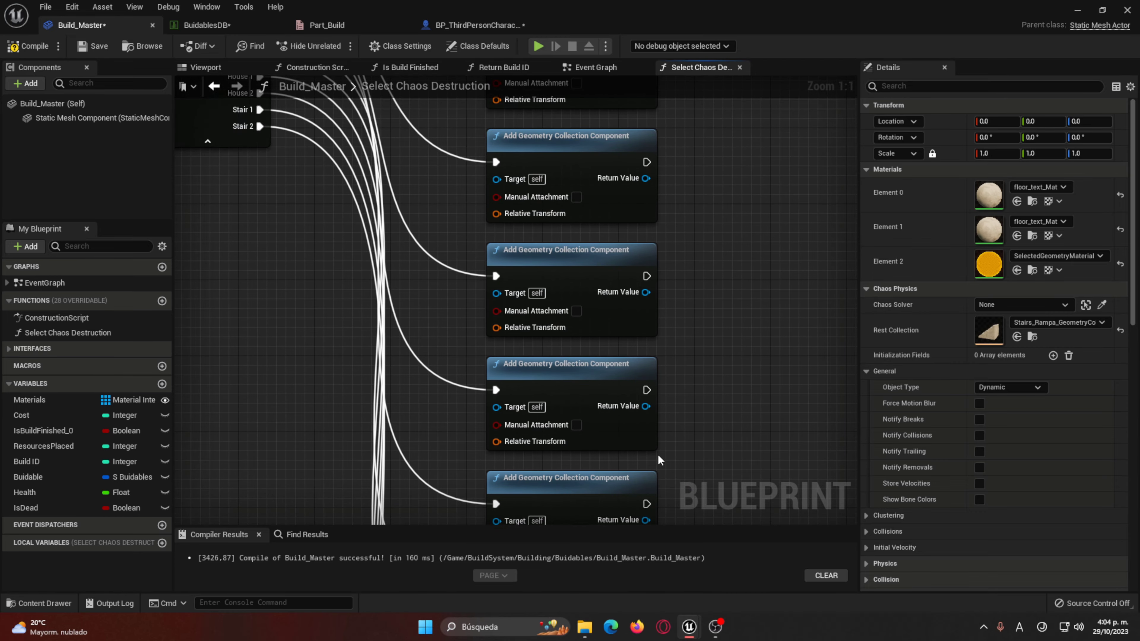
left_click(571, 160)
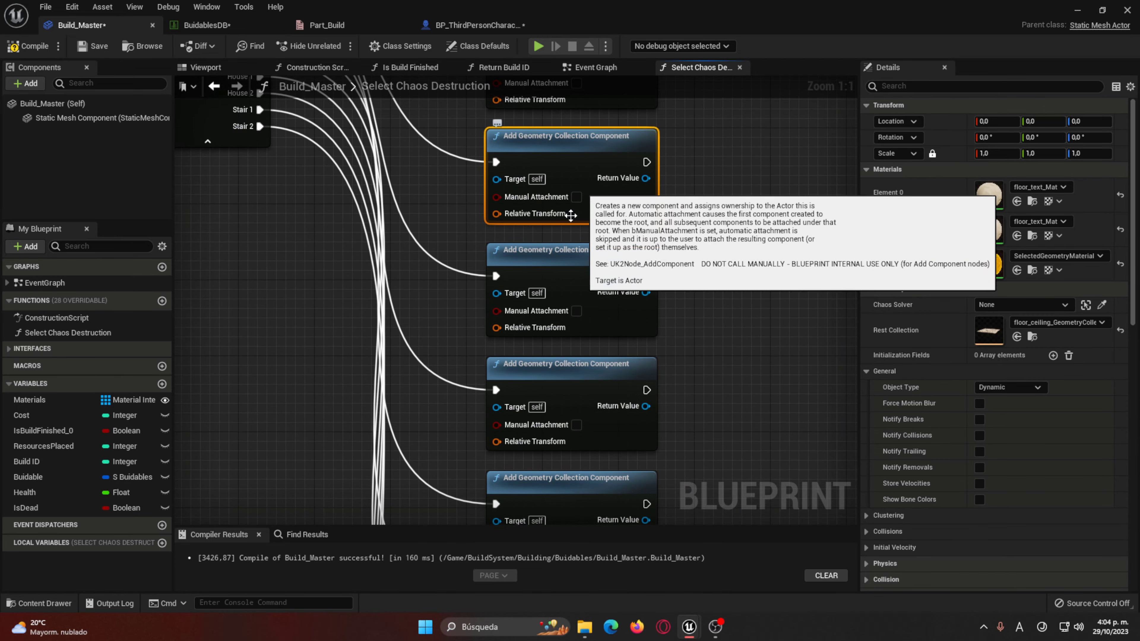
right_click_drag(493, 121, 522, 220)
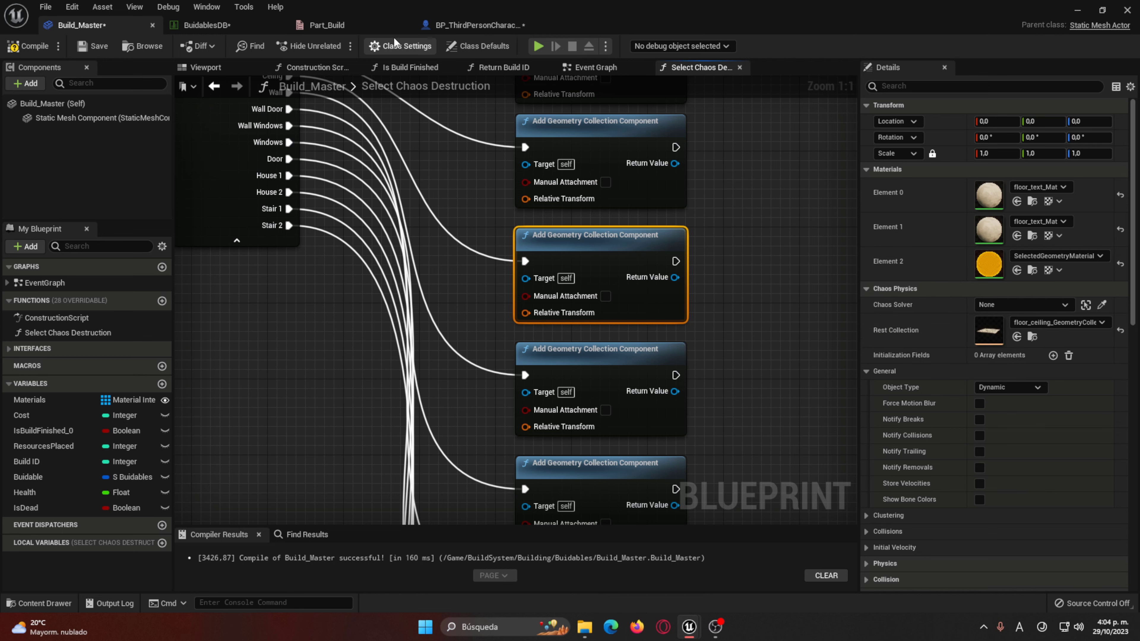
Step: Open the Select Chaos Destruction function from the Event Graph and start a Play test
left_click(476, 24)
left_click(81, 25)
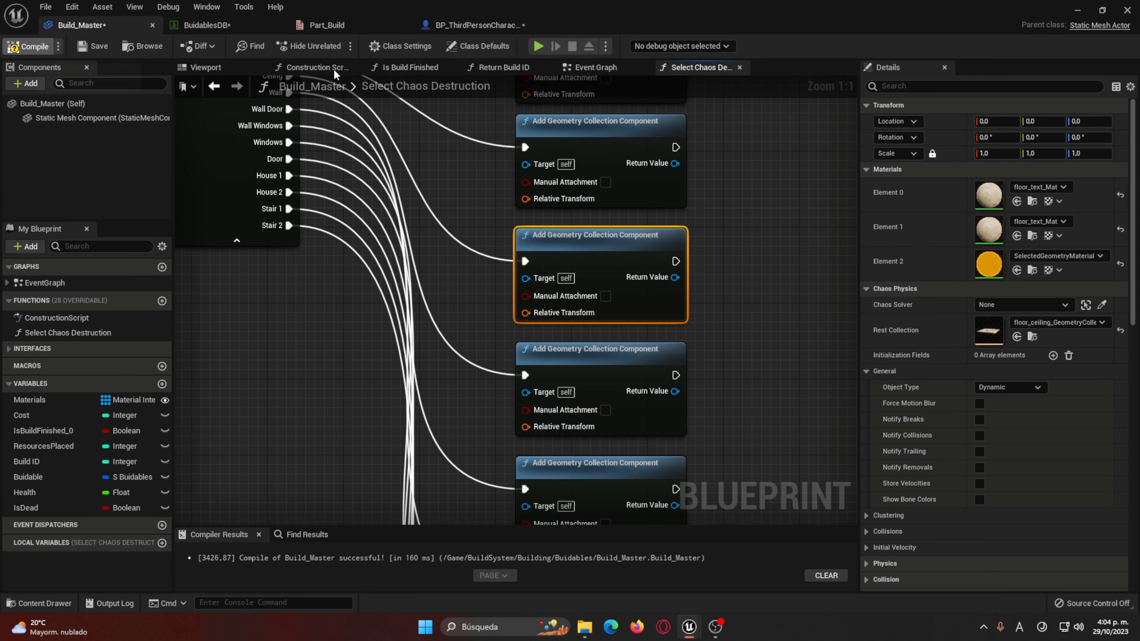
left_click(592, 68)
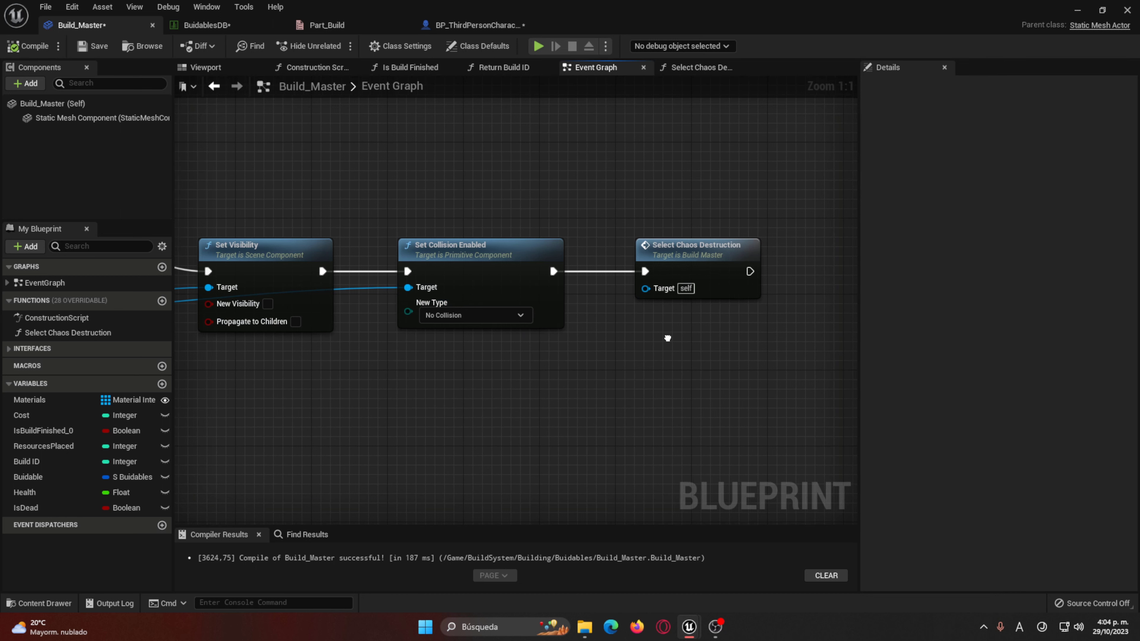
double_click(662, 261)
mouse_move(472, 367)
right_mouse_down()
mouse_move(840, 339)
mouse_move(547, 365)
mouse_move(682, 389)
right_mouse_up()
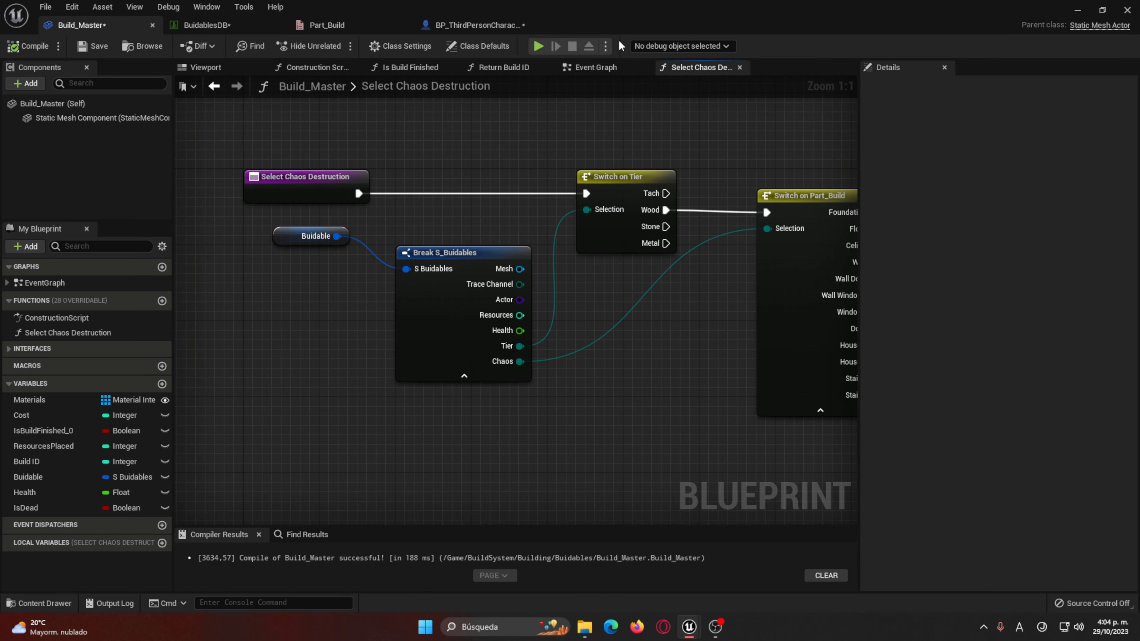
left_click(534, 46)
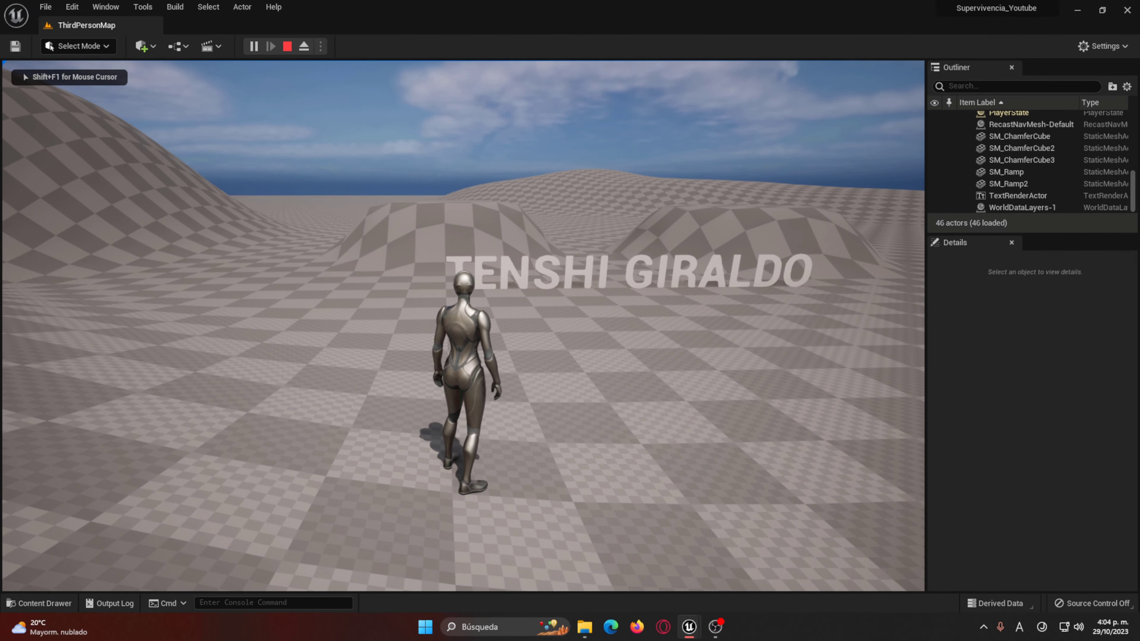
Step: Place wooden floor pieces on the ground in the play session
key("e")
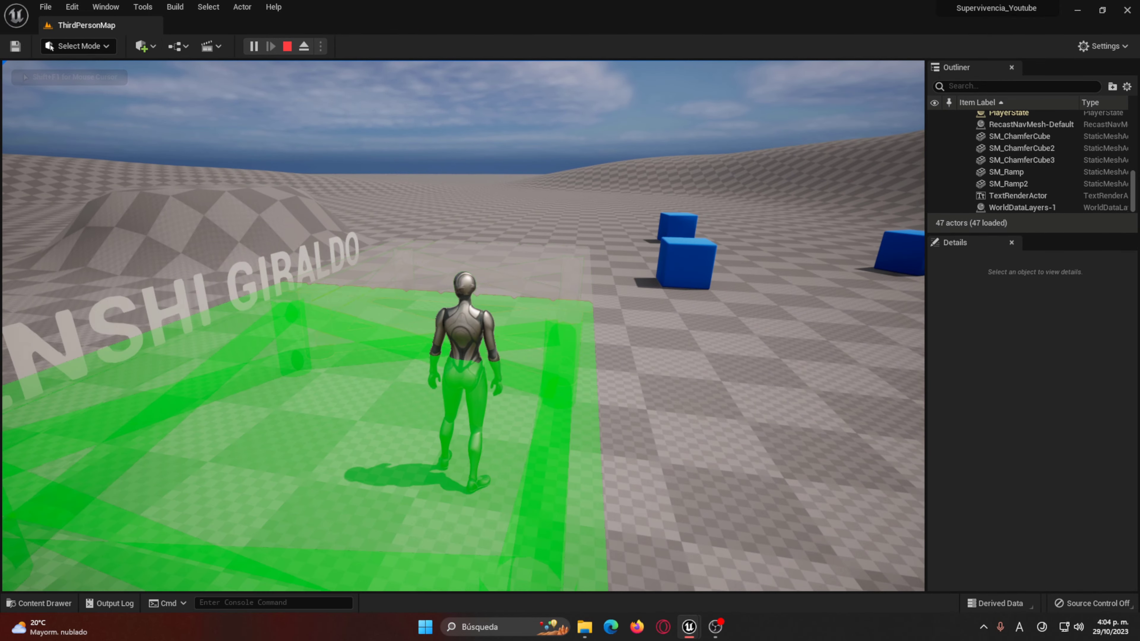
key("w")
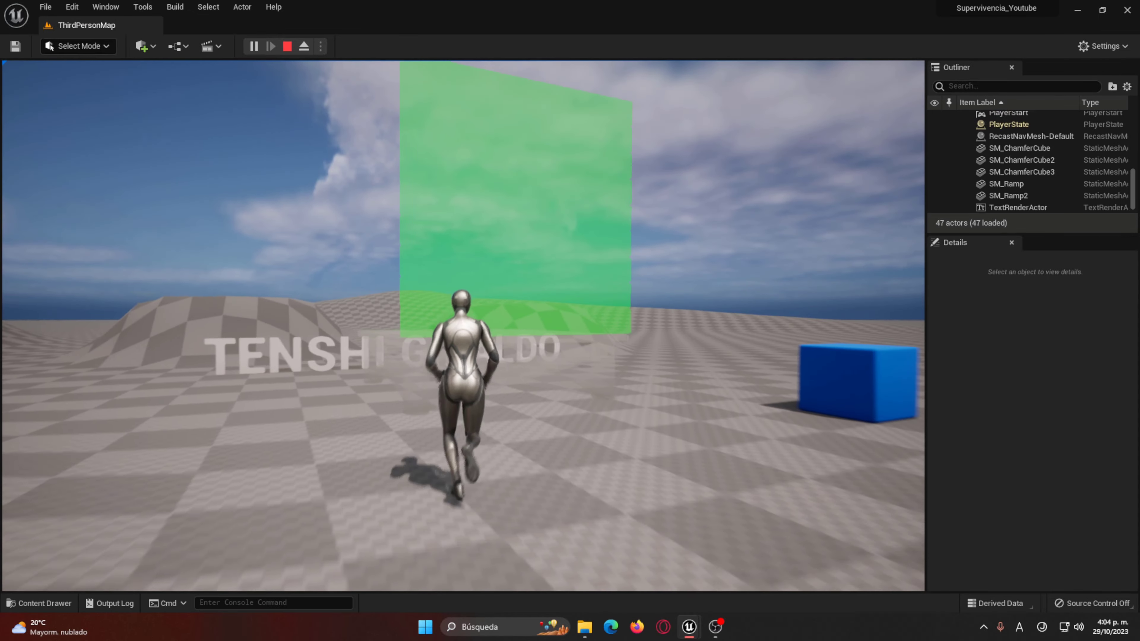
key("s")
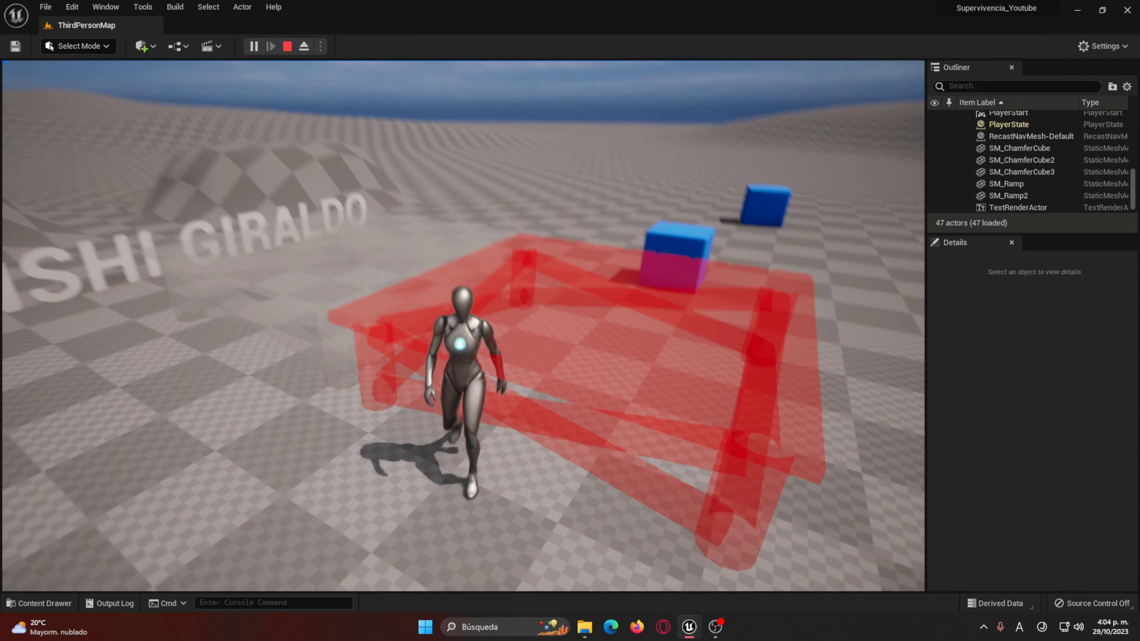
key("w")
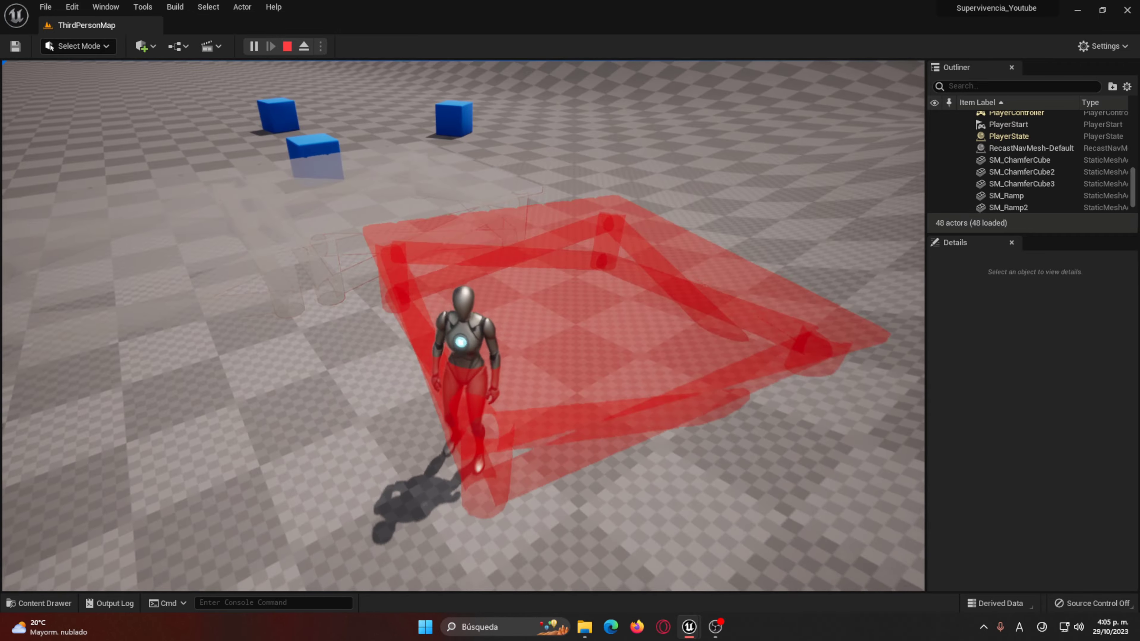
key("w")
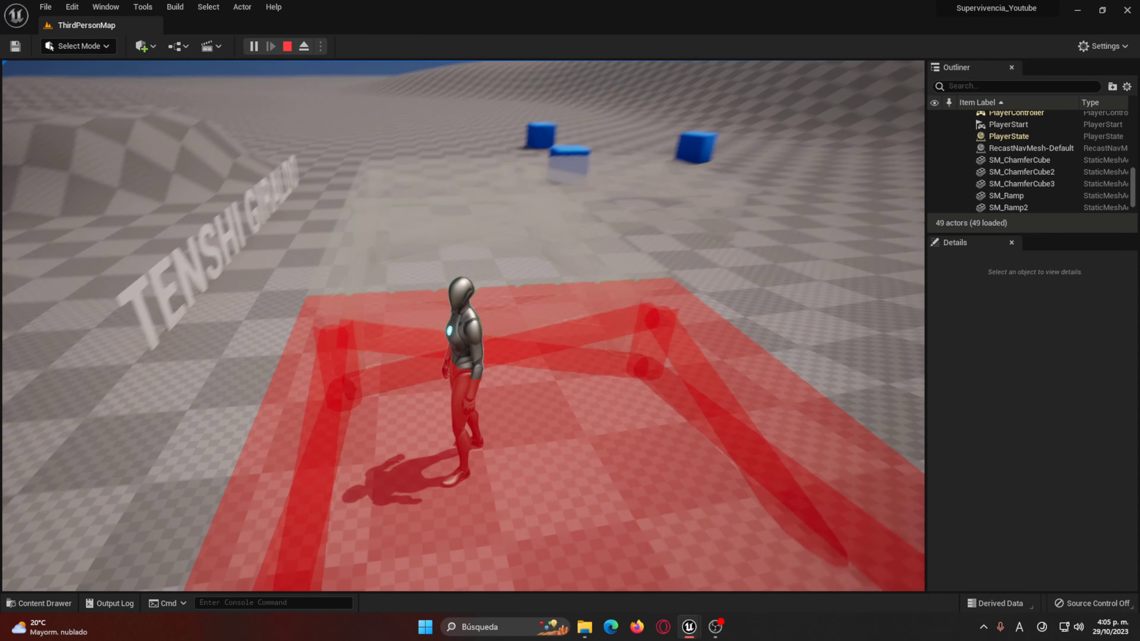
key("space")
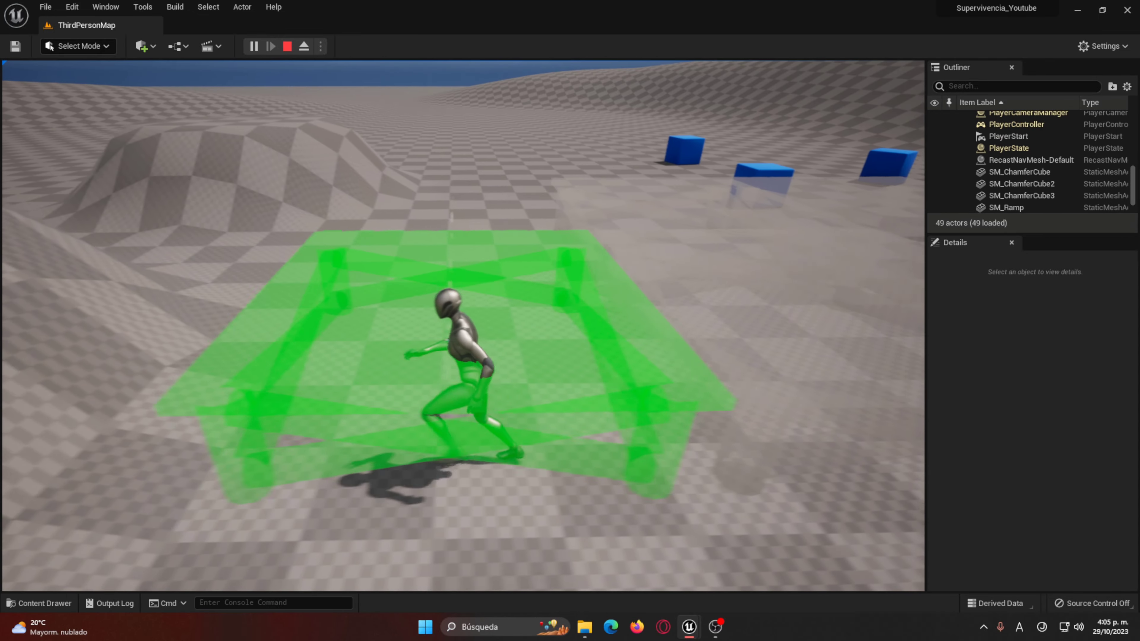
key("w")
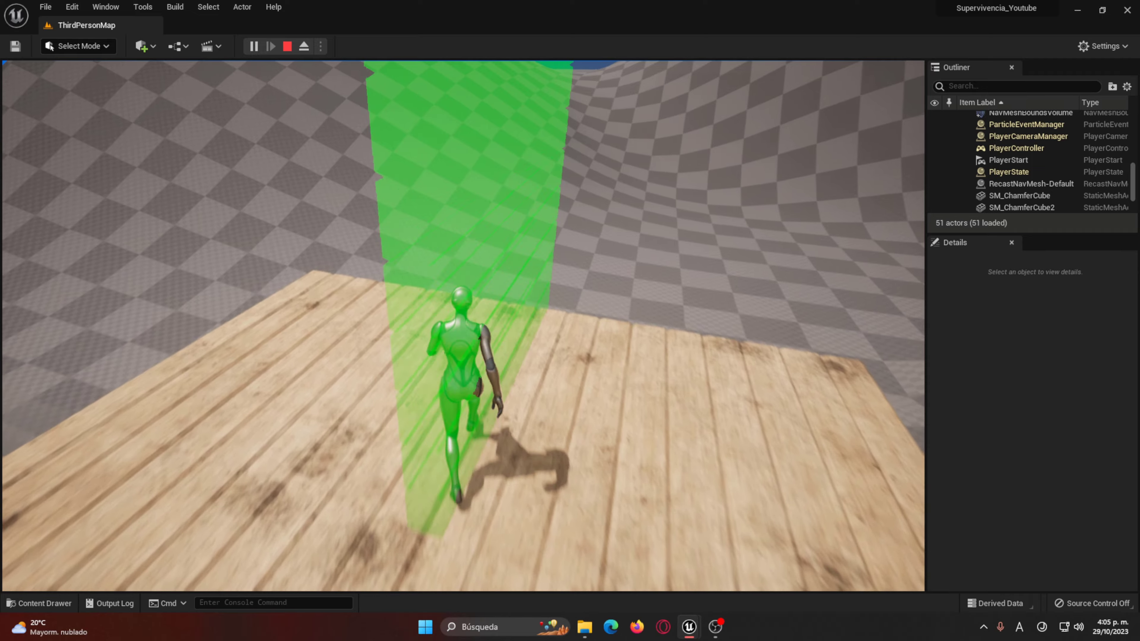
Step: Place wall pieces around the floor to form the house walls
key("w")
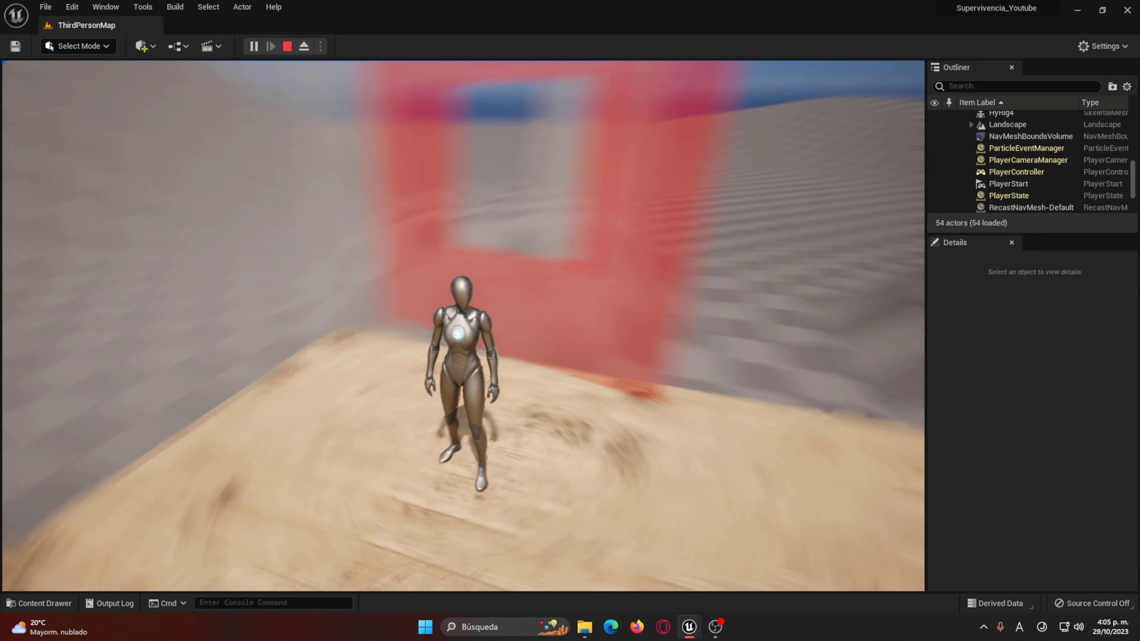
key("w")
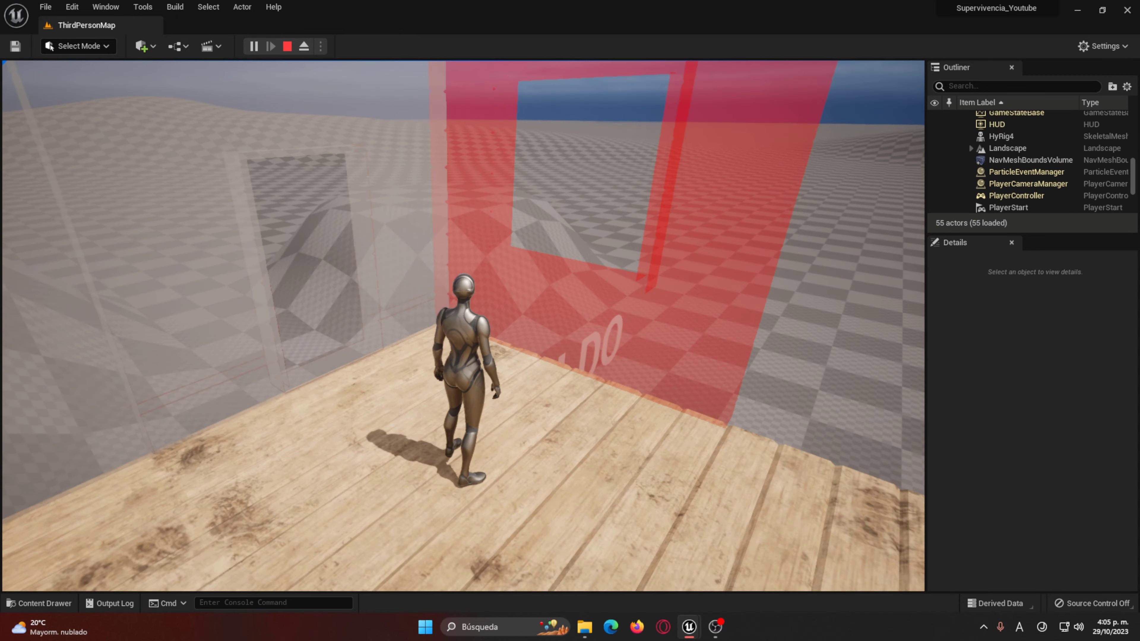
key("w")
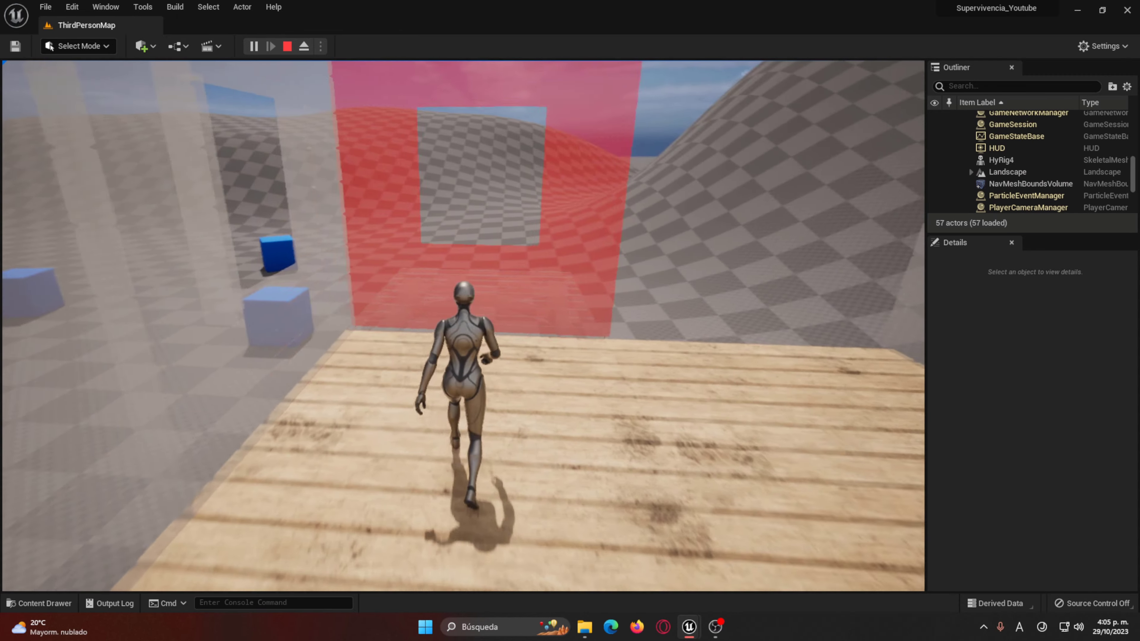
key("w")
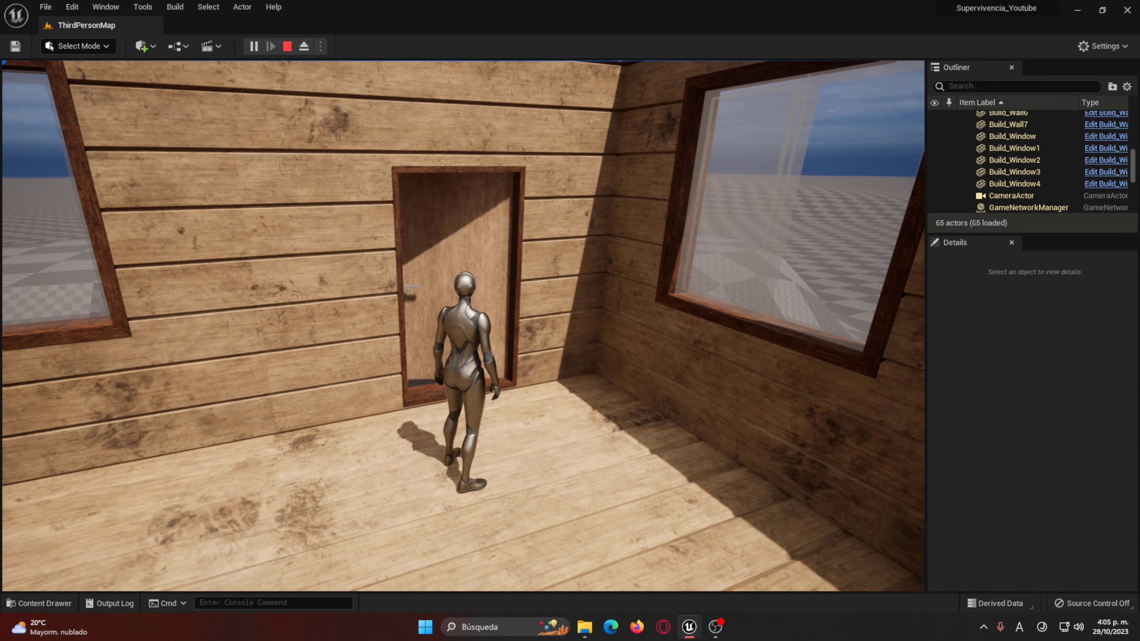
Step: Walk through the house and smash the back wall into wooden planks
key("w")
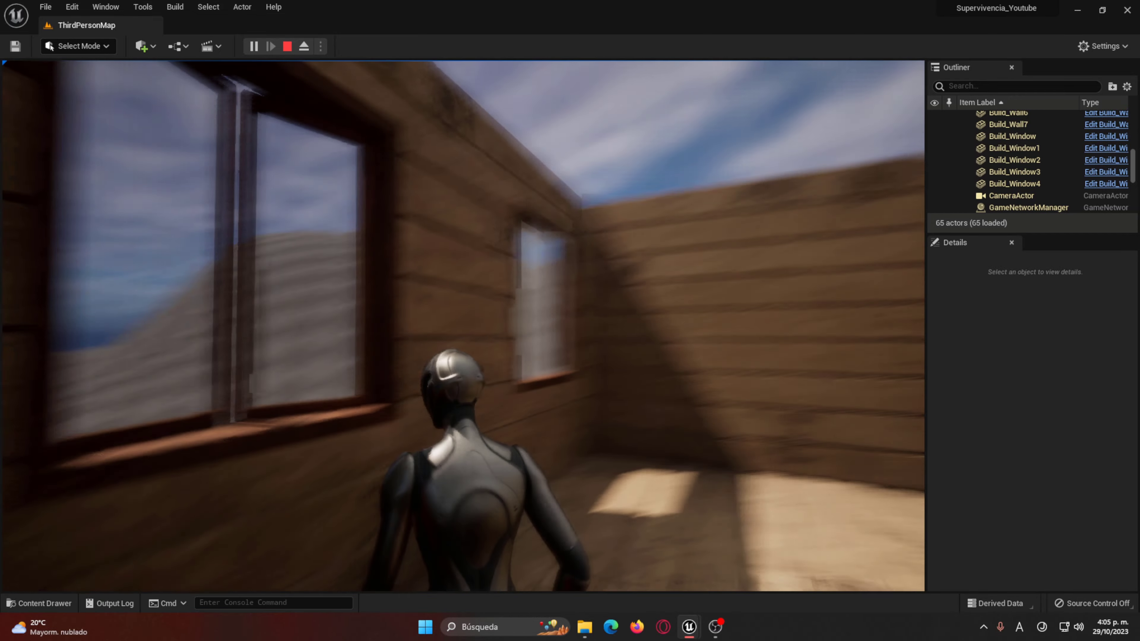
key("w")
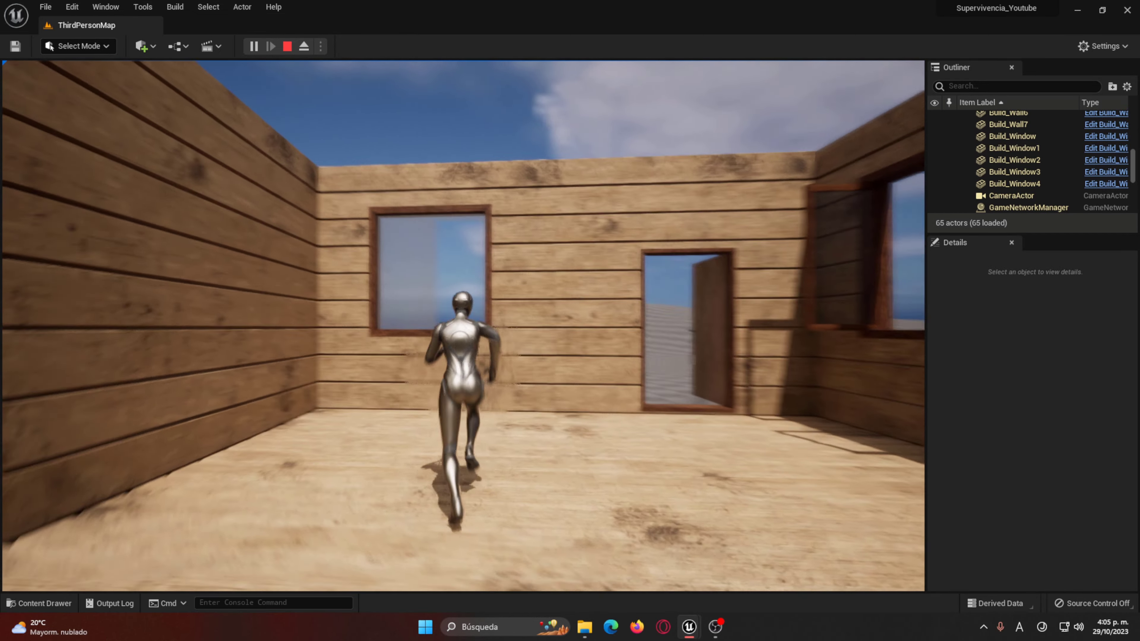
key("w")
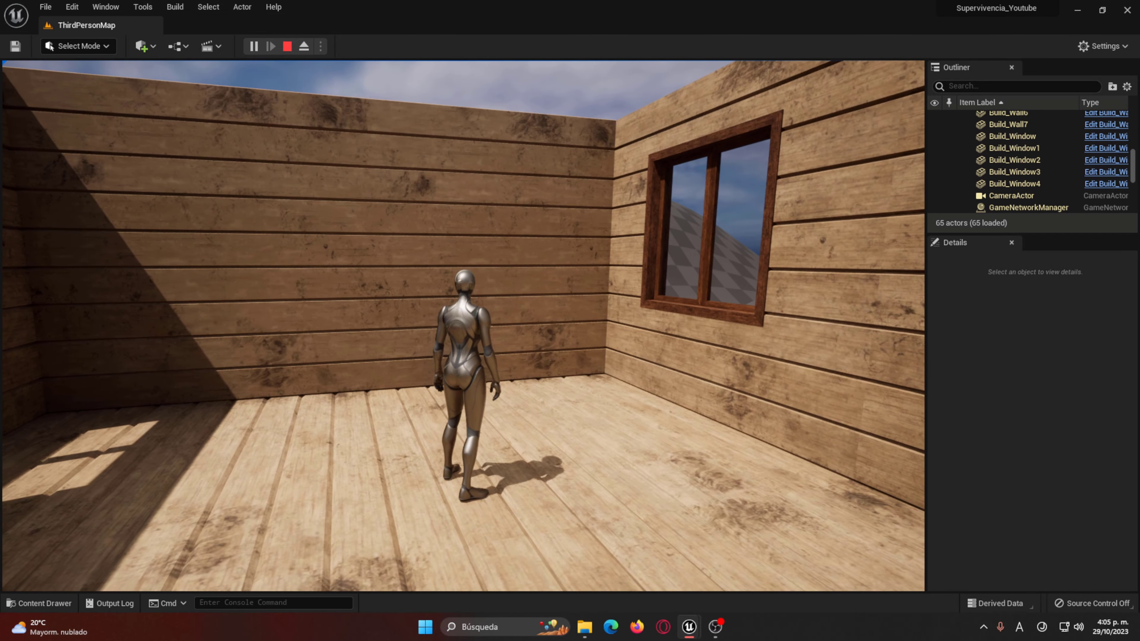
key("w")
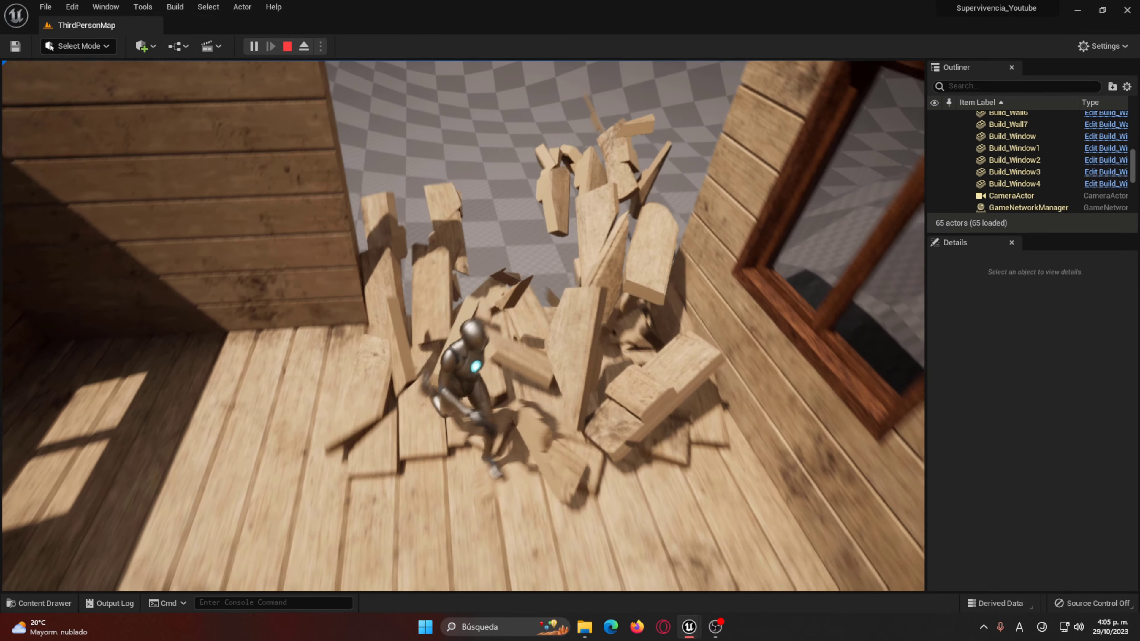
key("w")
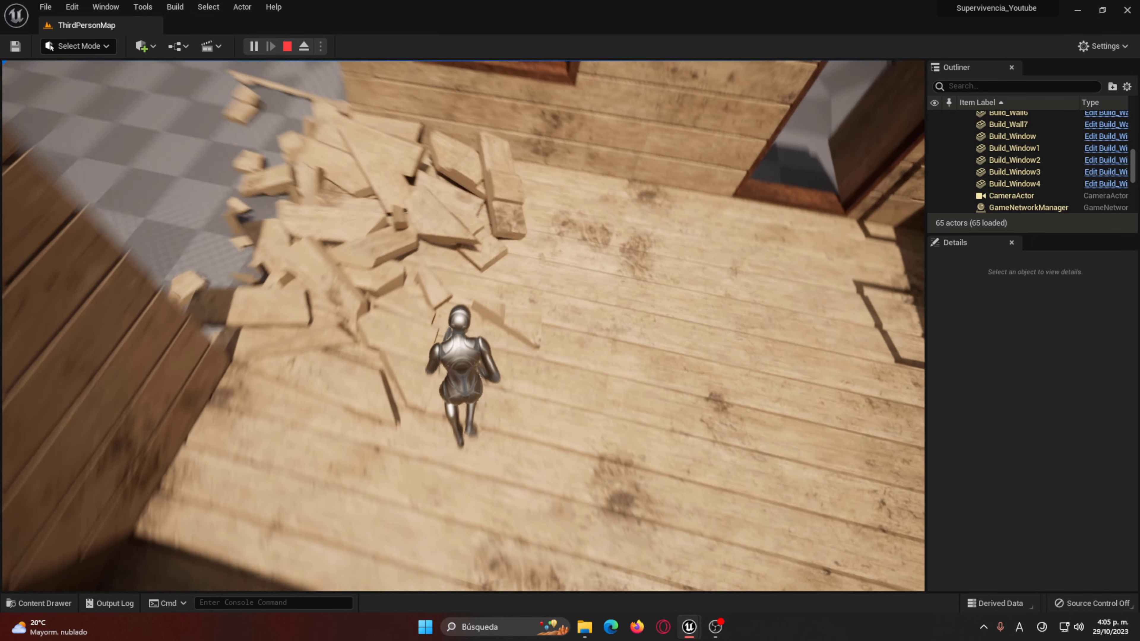
key("w")
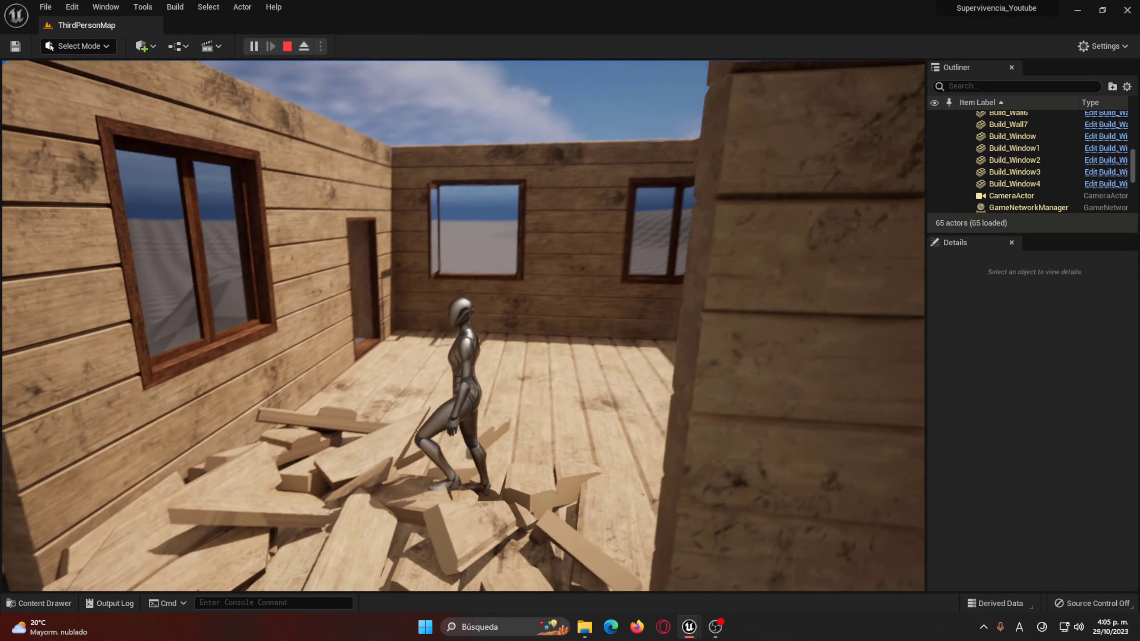
key("s")
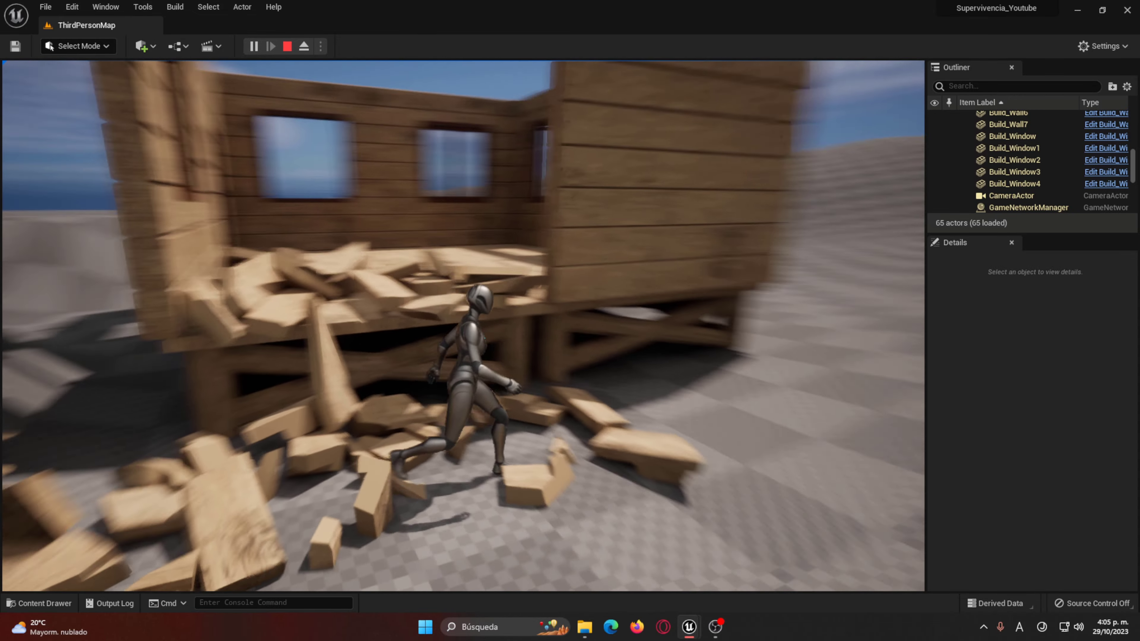
key("d")
key("w")
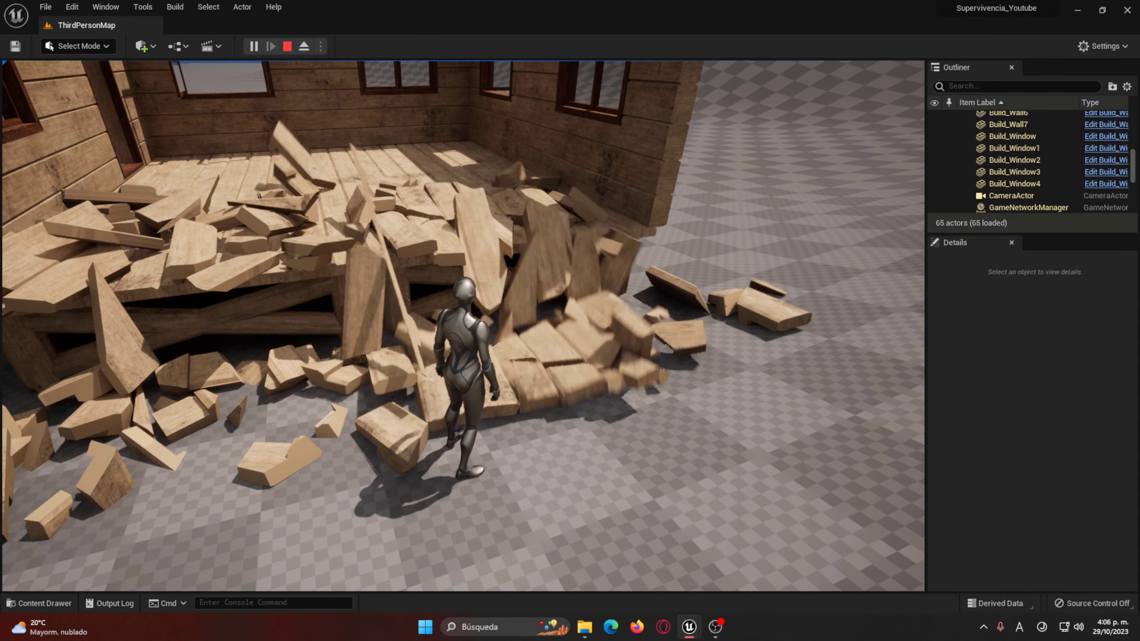
key("w")
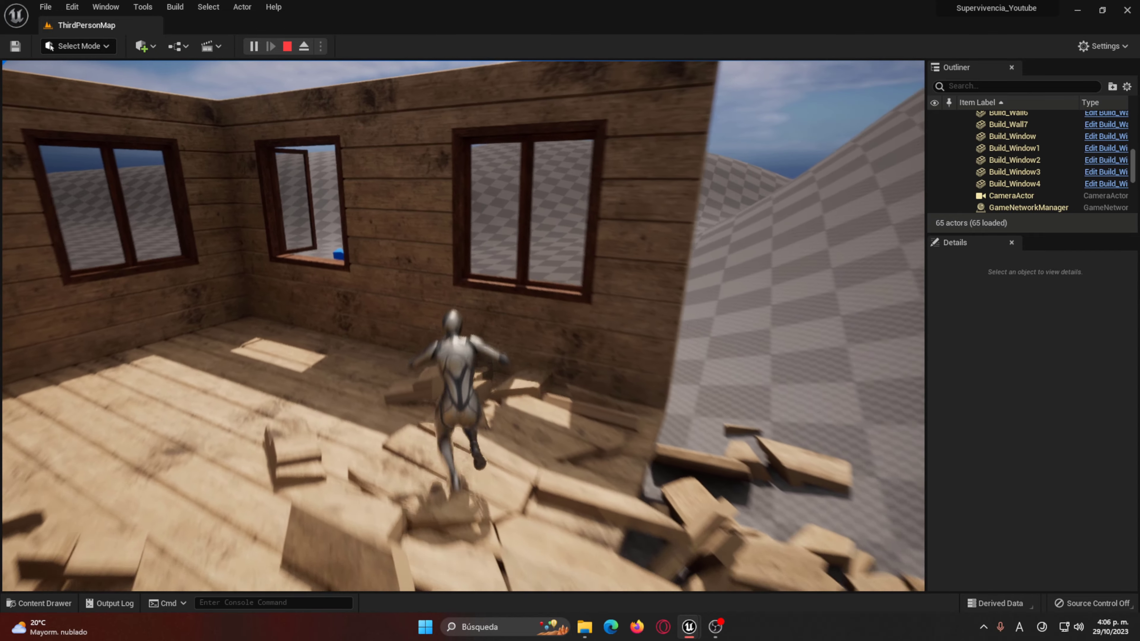
key("w")
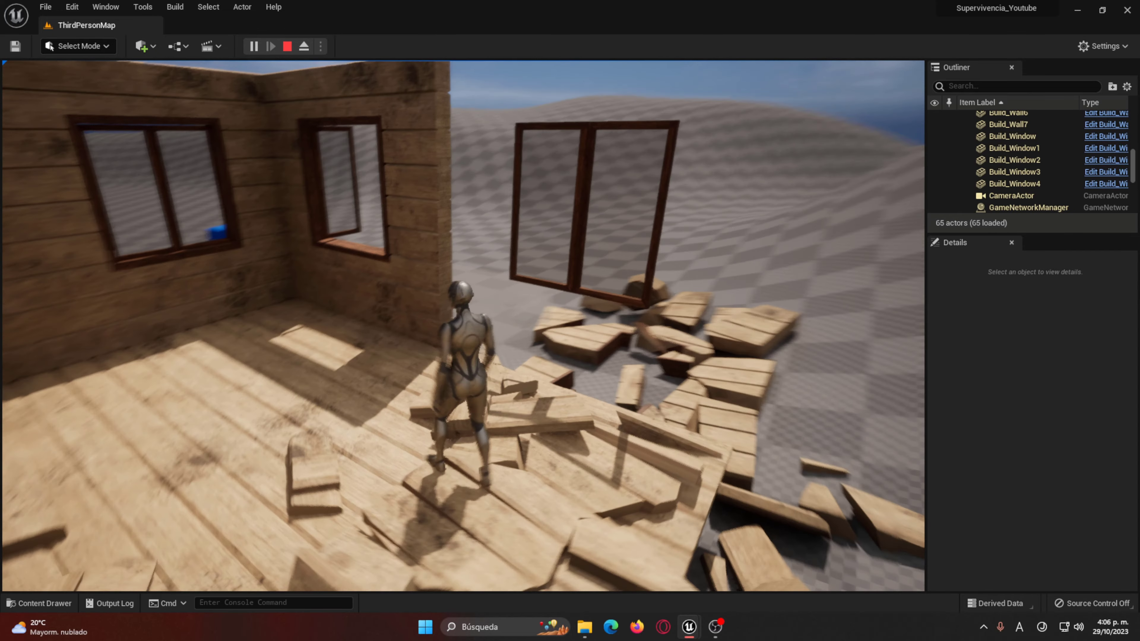
Step: Break the remaining room walls, cross the debris, then stop play and open the Content Drawer
key("w")
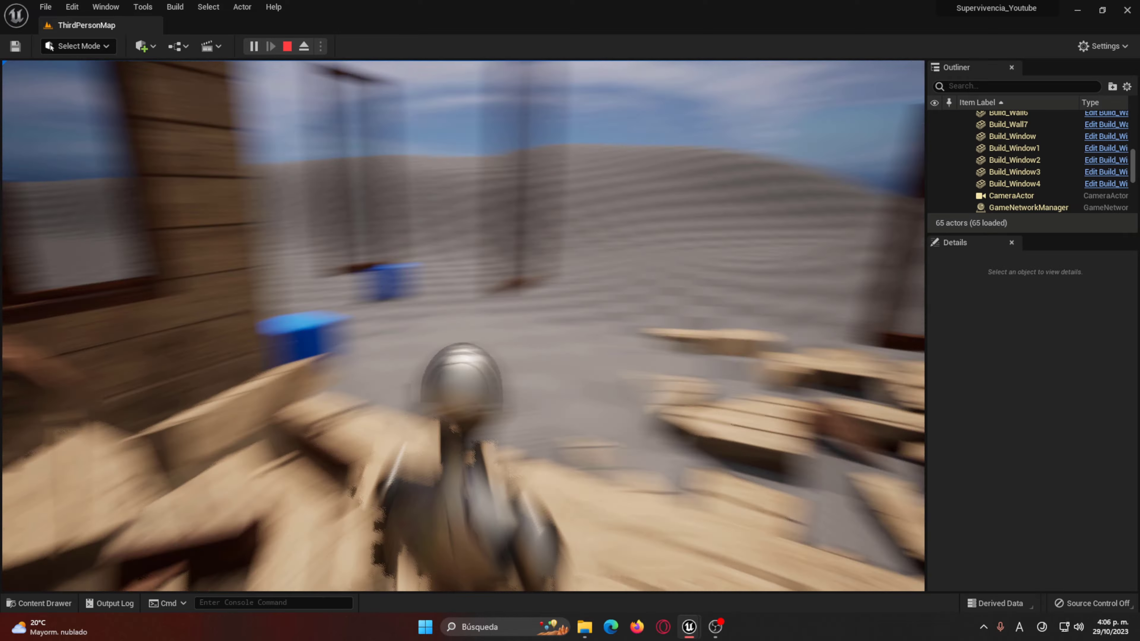
key("w")
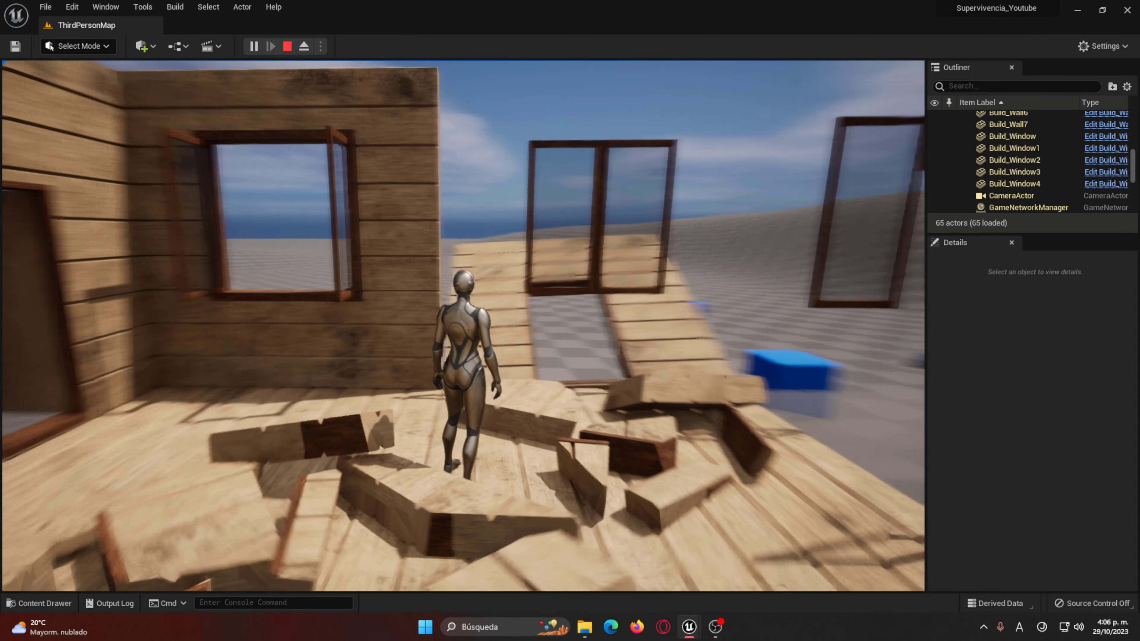
key("w")
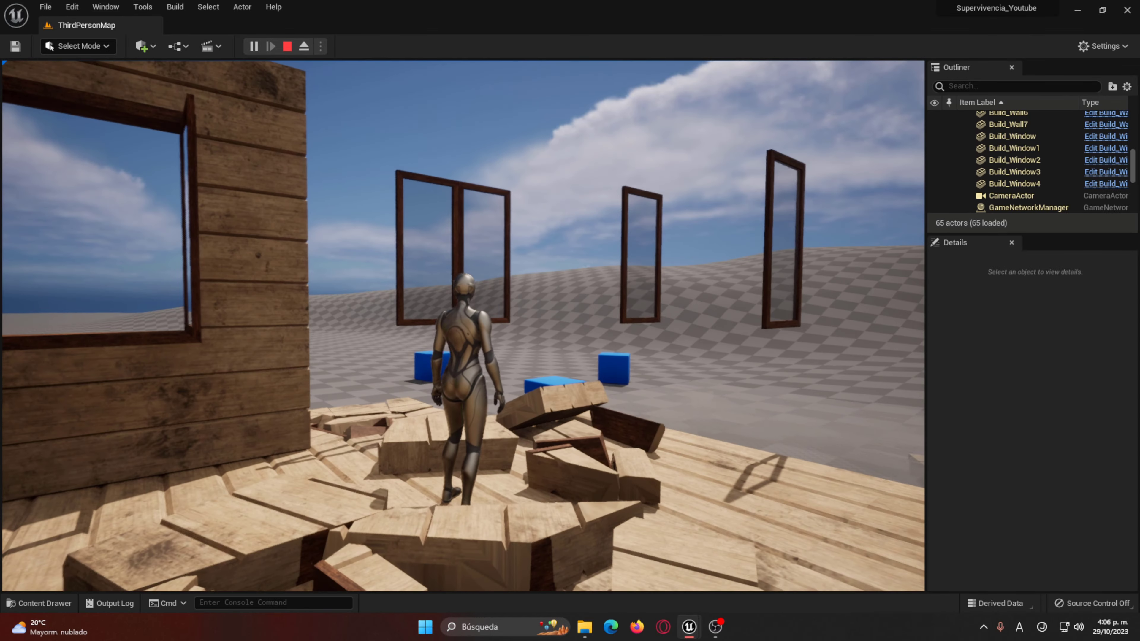
key("w")
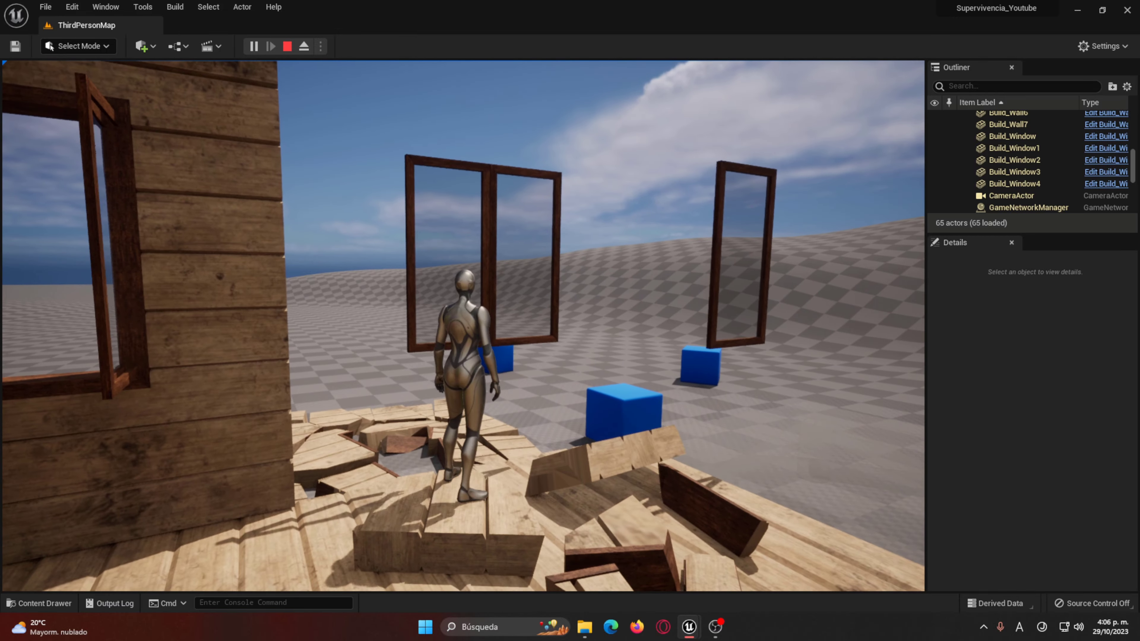
key("w")
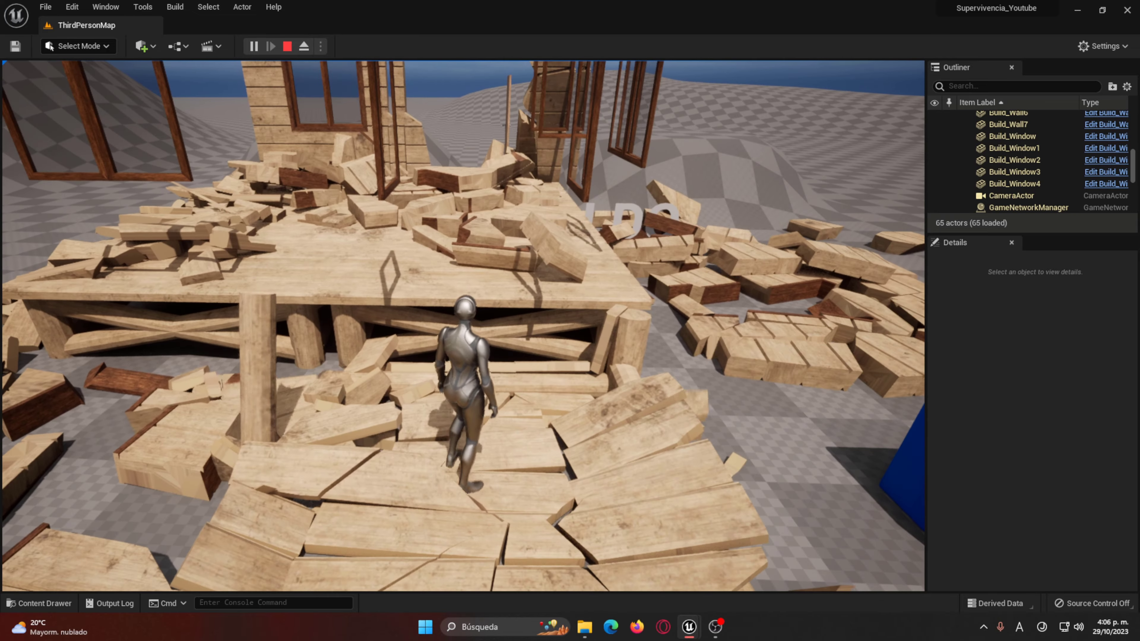
key("w")
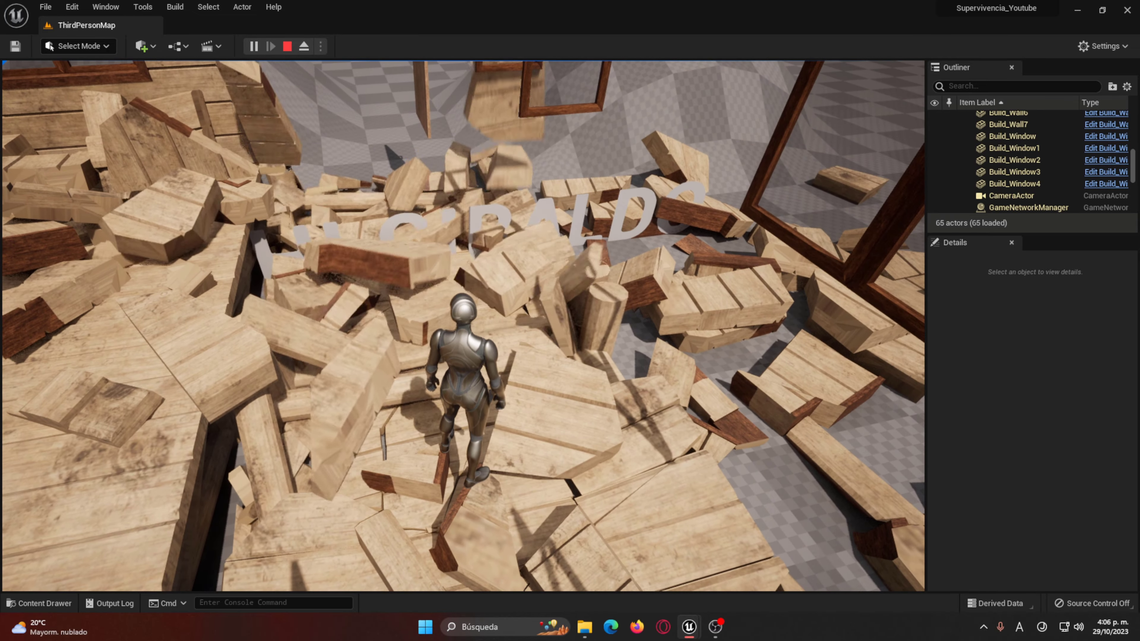
key("space")
key("w")
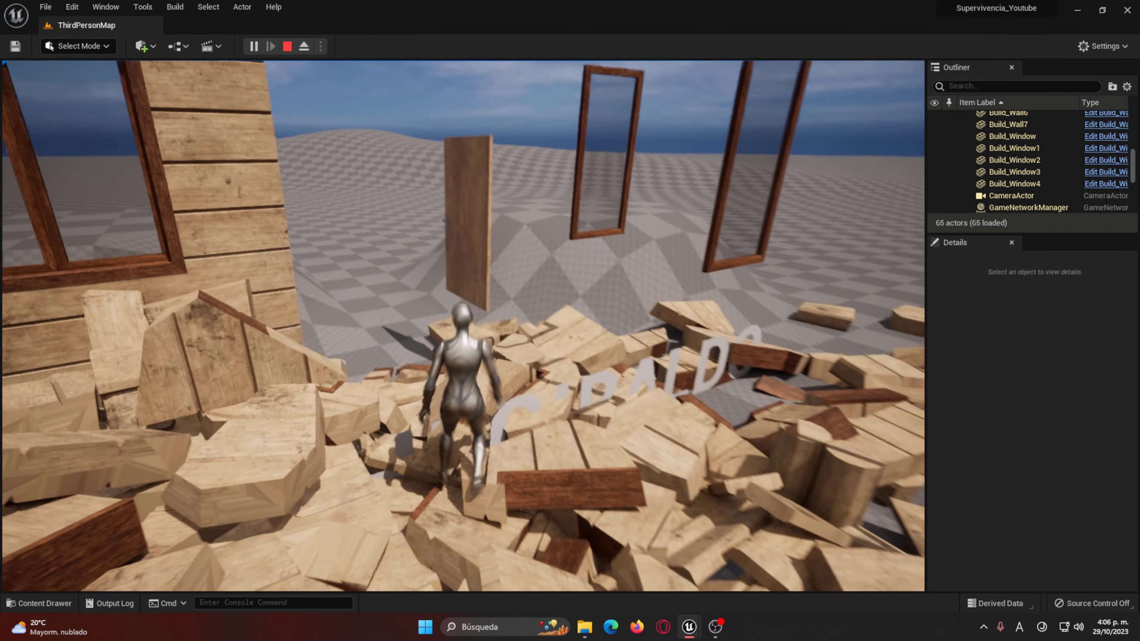
key("w")
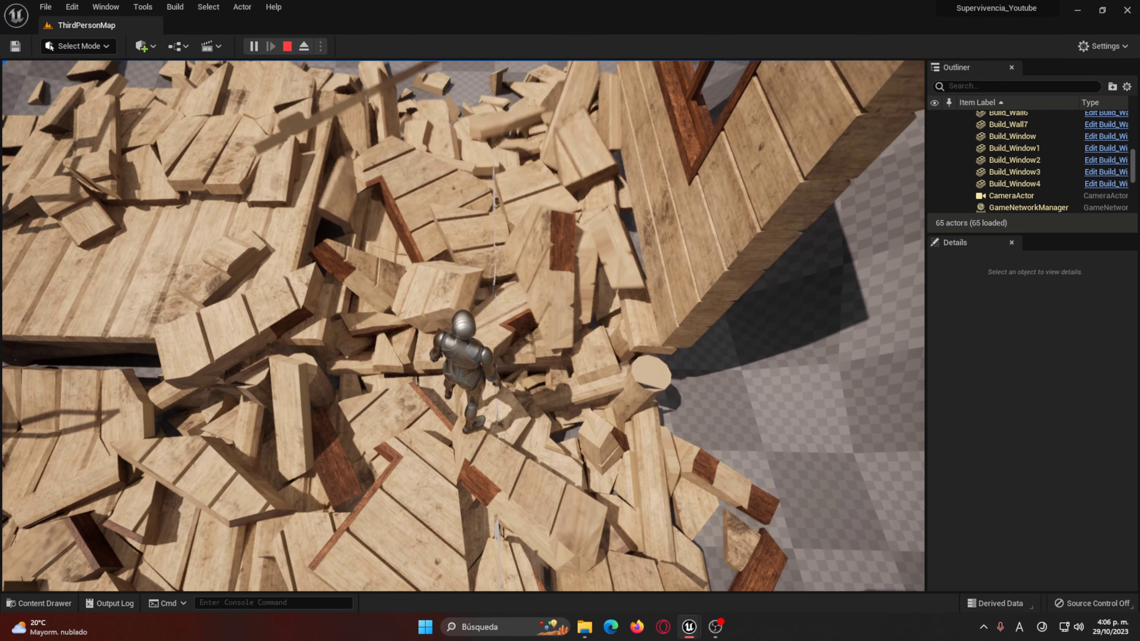
key("w")
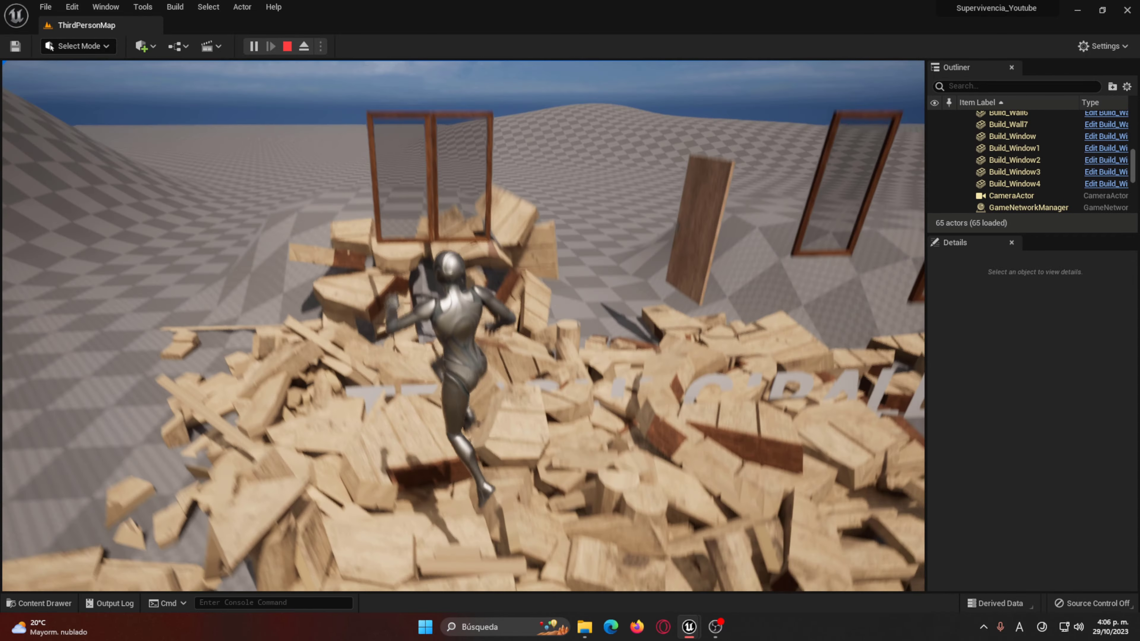
key("Escape")
key("ctrl+space")
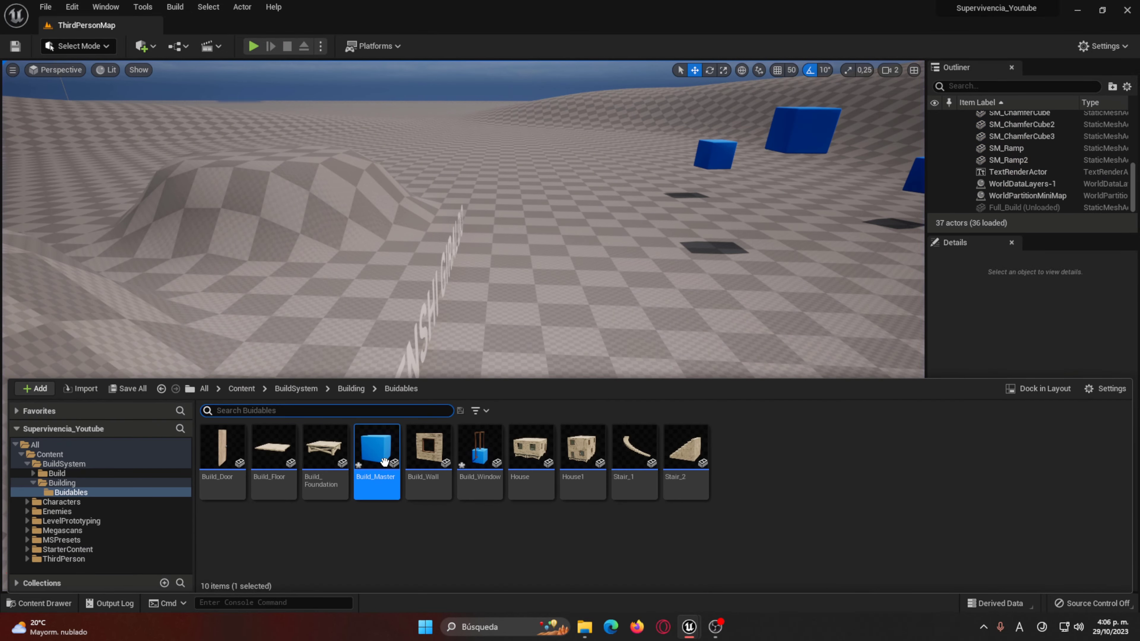
Step: Open Build_Master and inspect the floor, ceiling and wall door geometry collection nodes
double_click(384, 462)
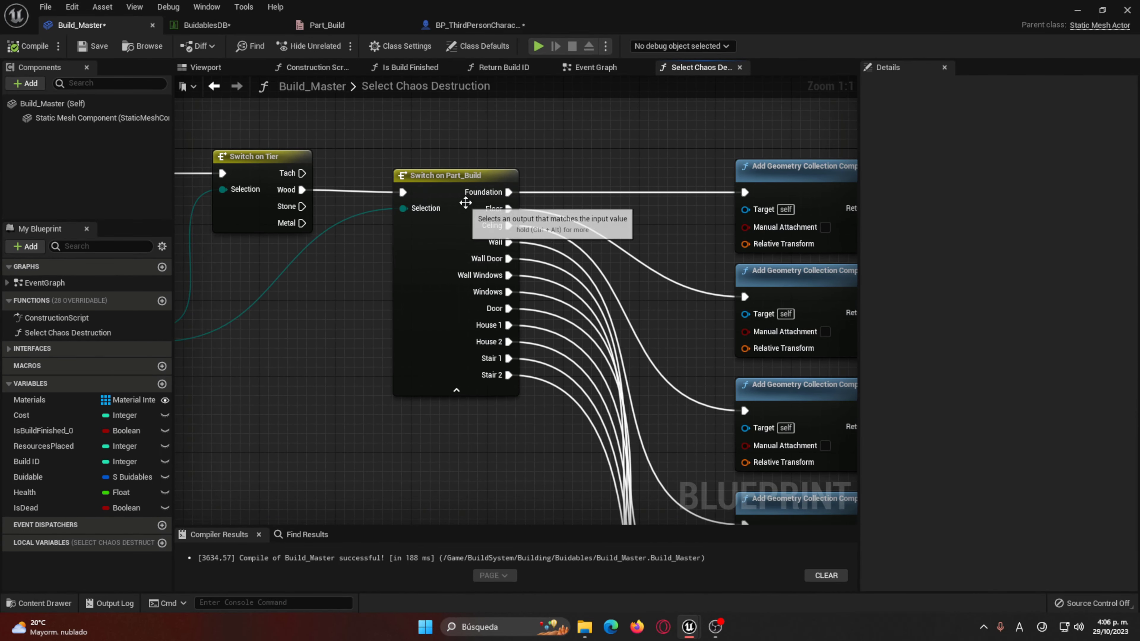
right_click_drag(512, 275, 359, 173)
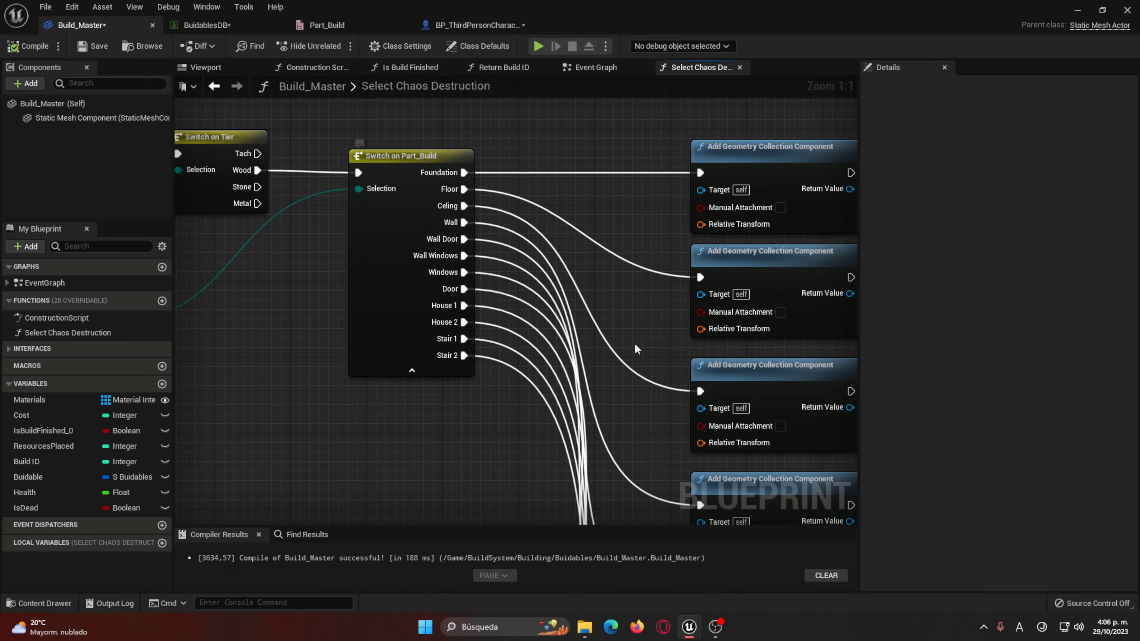
left_click(693, 406)
left_click(694, 337)
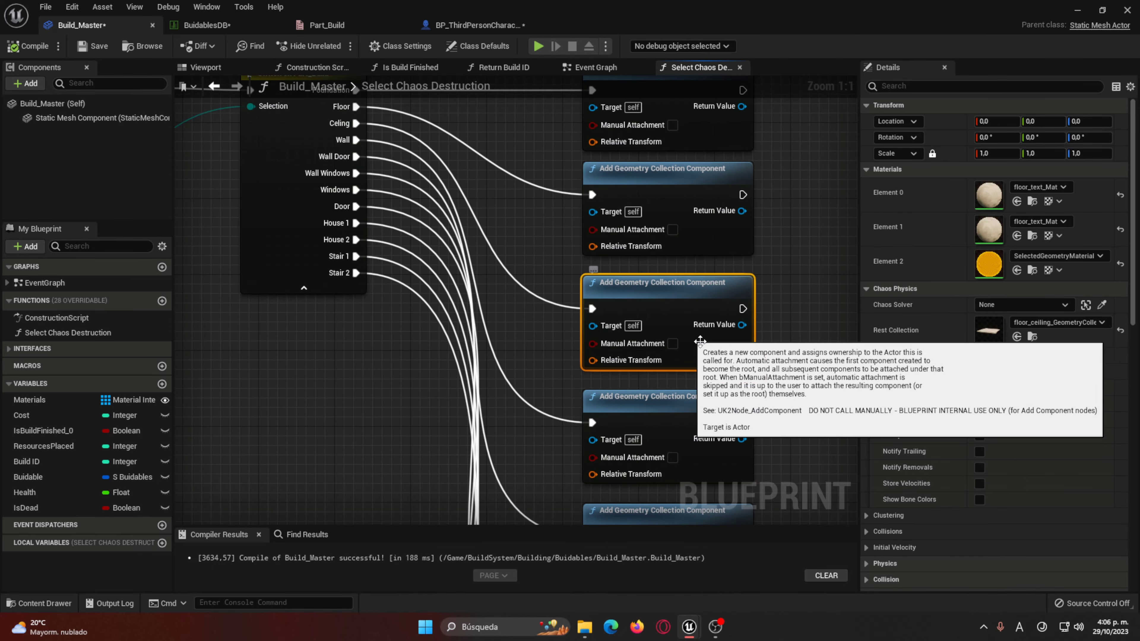
right_click_drag(682, 412, 580, 325)
left_click(583, 424)
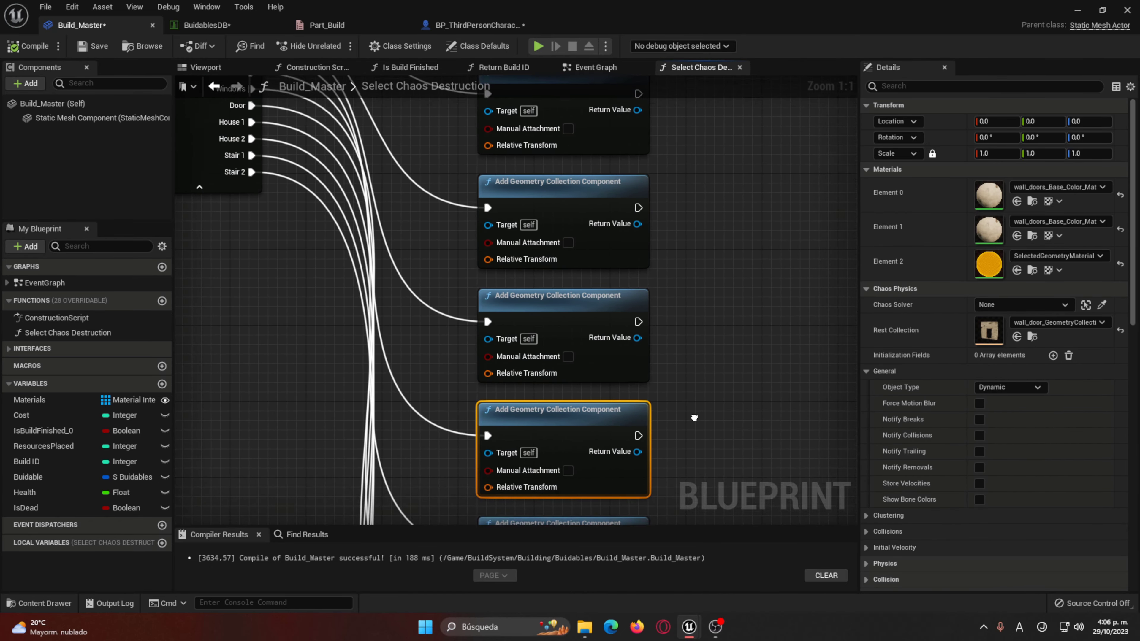
right_click_drag(584, 424, 623, 523)
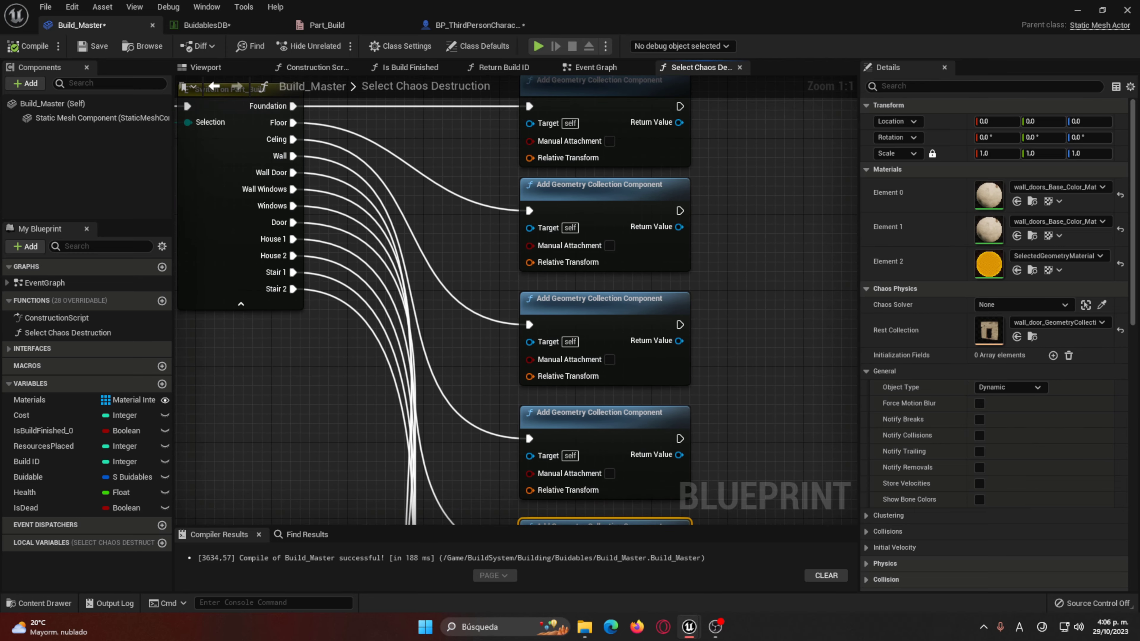
Step: Move the wall door geometry collection node out to the right
right_click_drag(339, 184, 338, 125)
mouse_move(607, 493)
left_mouse_down()
mouse_move(679, 326)
mouse_move(754, 233)
left_mouse_up()
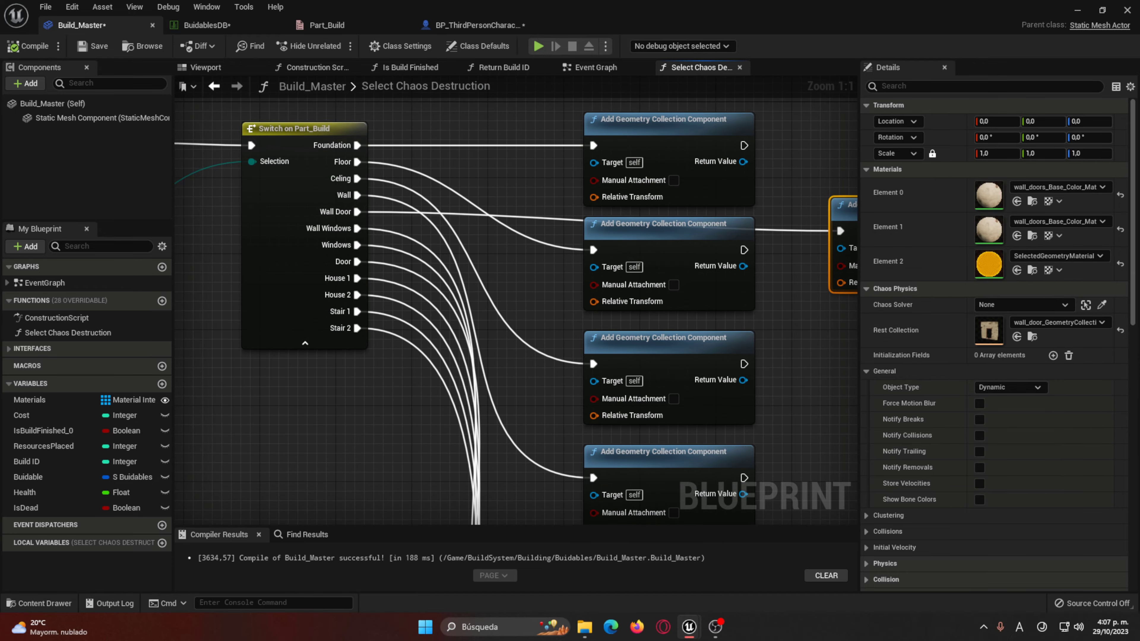
right_click_drag(733, 228, 584, 231)
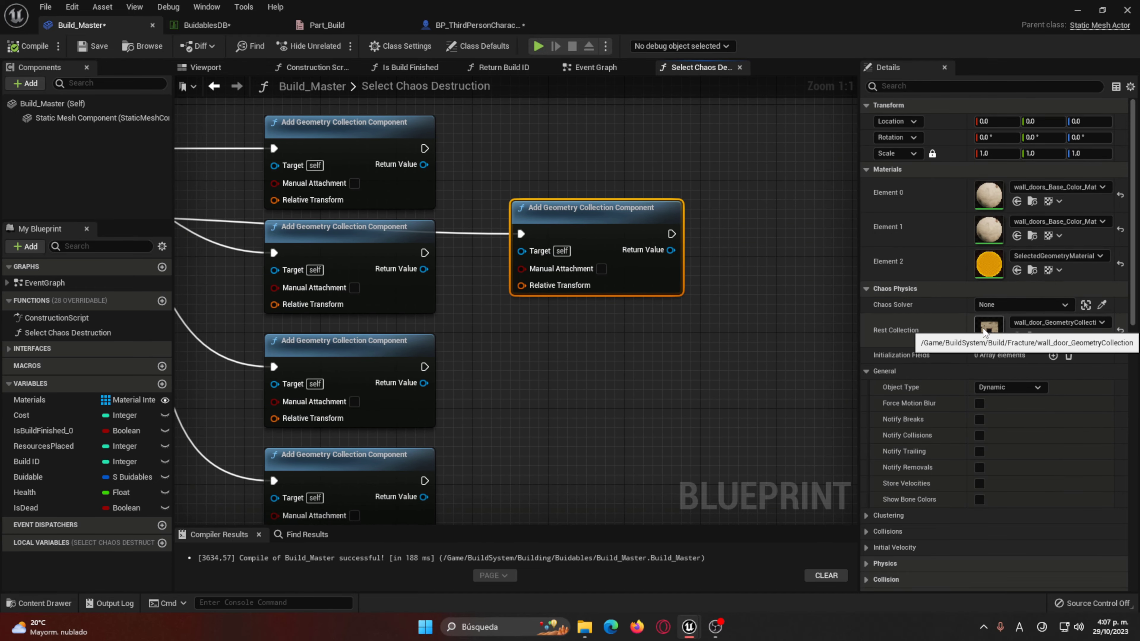
right_click_drag(445, 339, 695, 336)
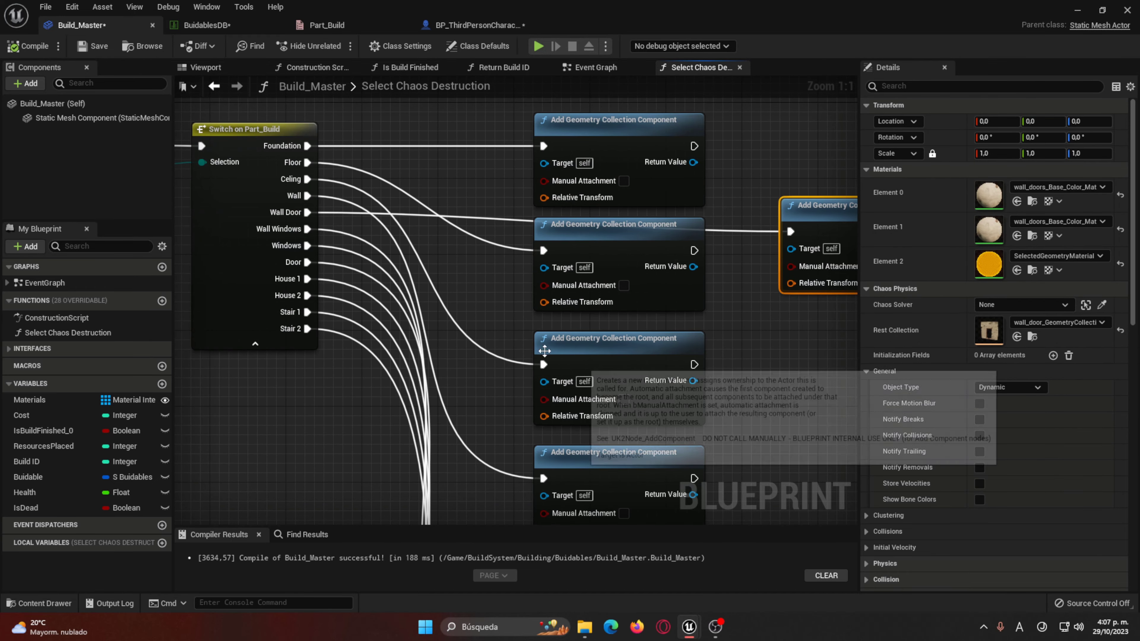
Step: Move the wall window node right, align it under the wall door node, and start Play
right_click_drag(531, 341, 426, 234)
left_click(449, 325)
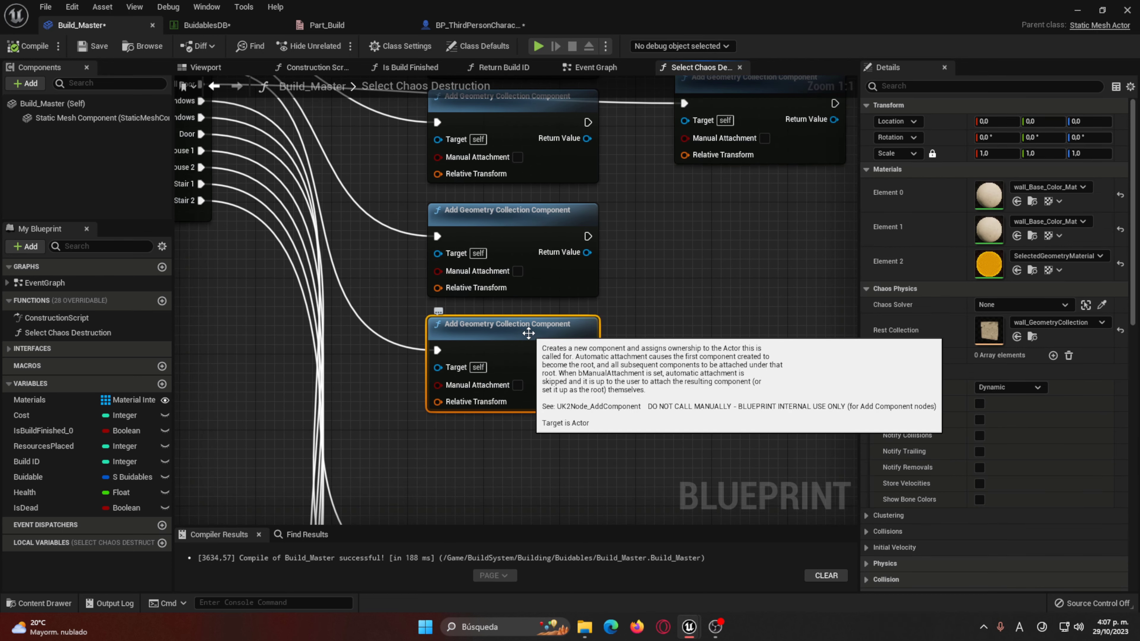
right_click_drag(561, 450, 522, 248)
left_click(488, 371)
right_click_drag(494, 314, 524, 386)
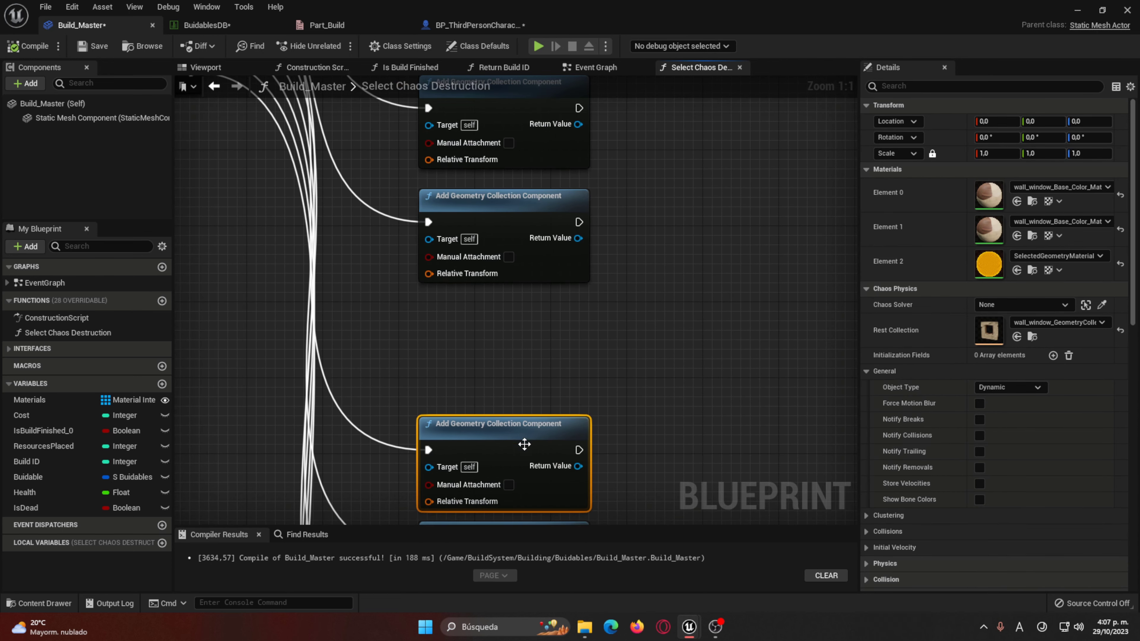
left_click_drag(521, 446, 777, 165)
mouse_move(515, 471)
left_mouse_down()
mouse_move(770, 412)
mouse_move(780, 345)
left_mouse_up()
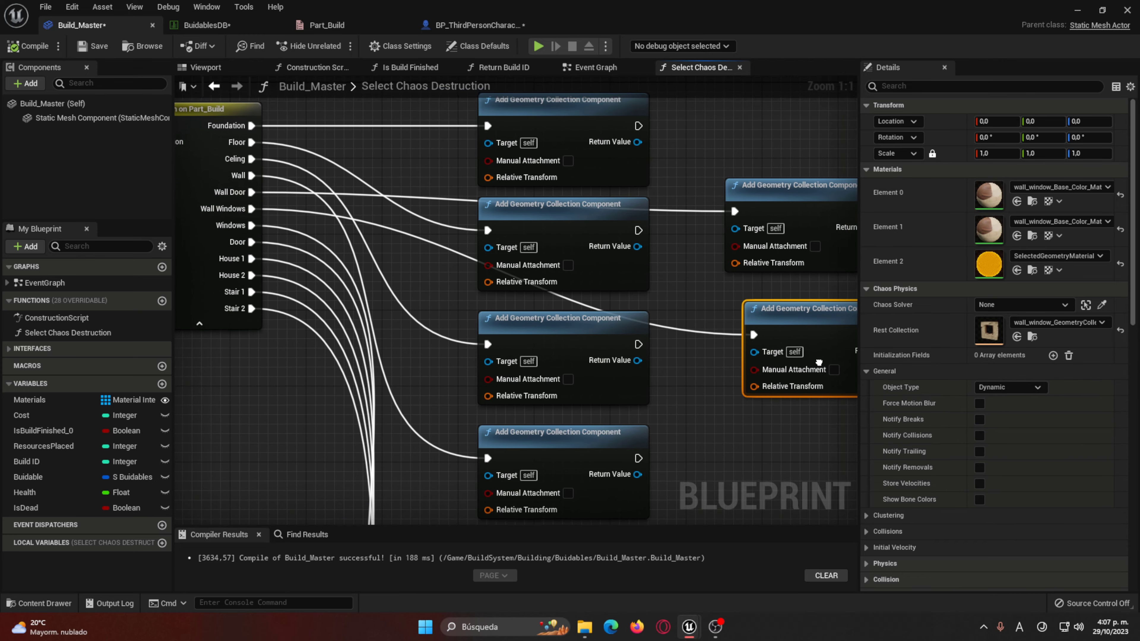
right_click_drag(793, 321, 771, 324)
left_click_drag(771, 325, 752, 306)
right_click_drag(569, 318, 643, 341)
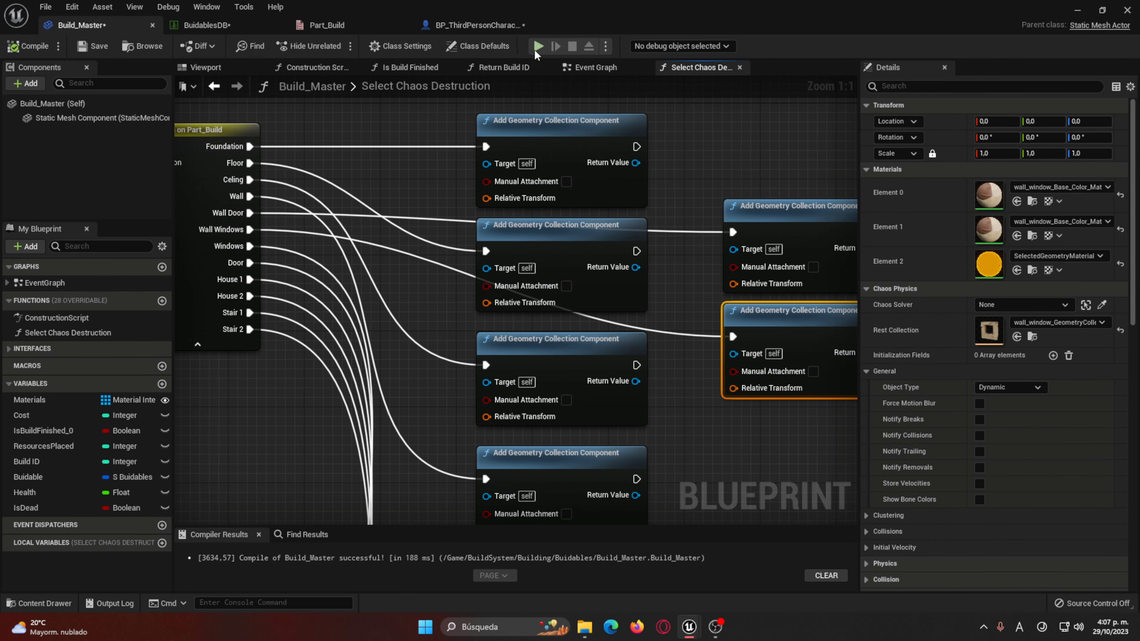
left_click(538, 46)
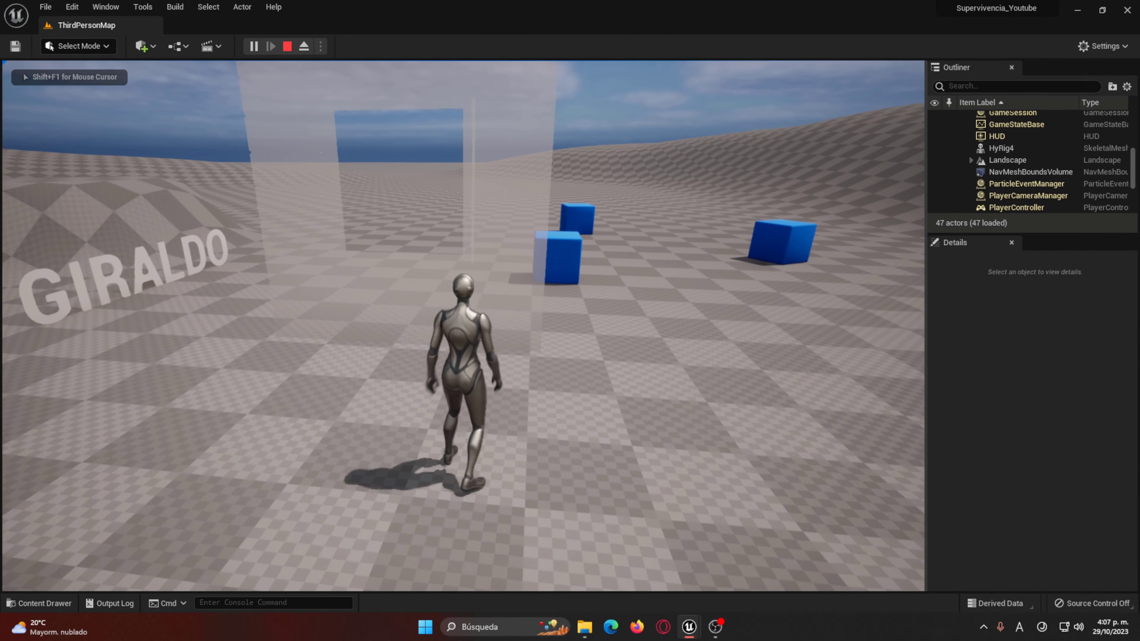
Step: Place a wooden doorway wall in play, then stop and reopen the Buidables folder
left_click(463, 326)
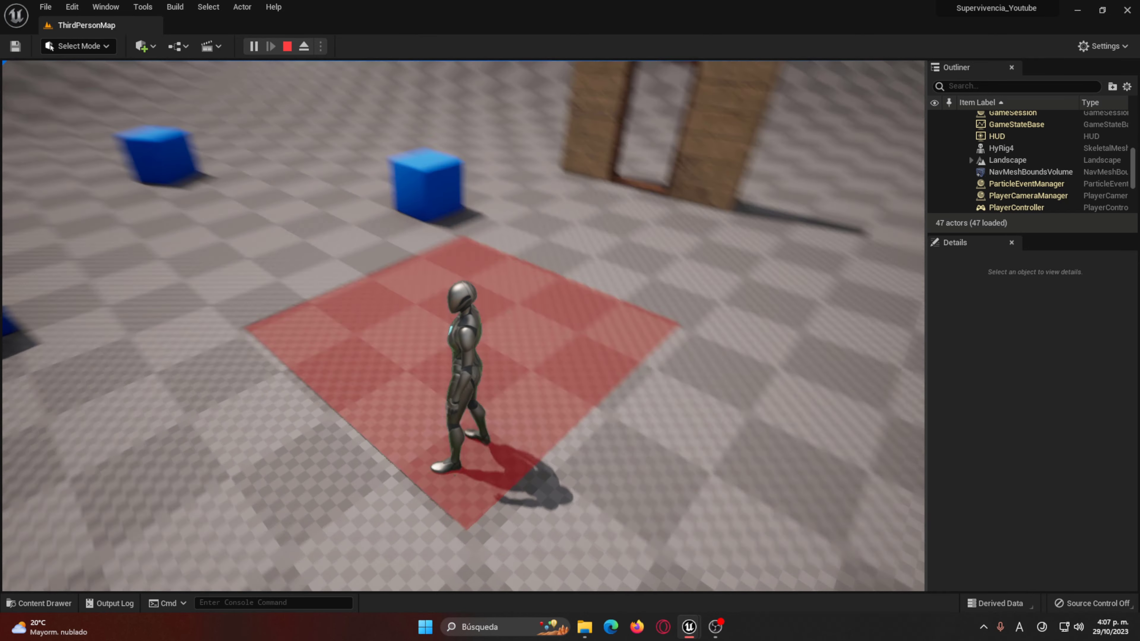
key("Escape")
key("ctrl+space")
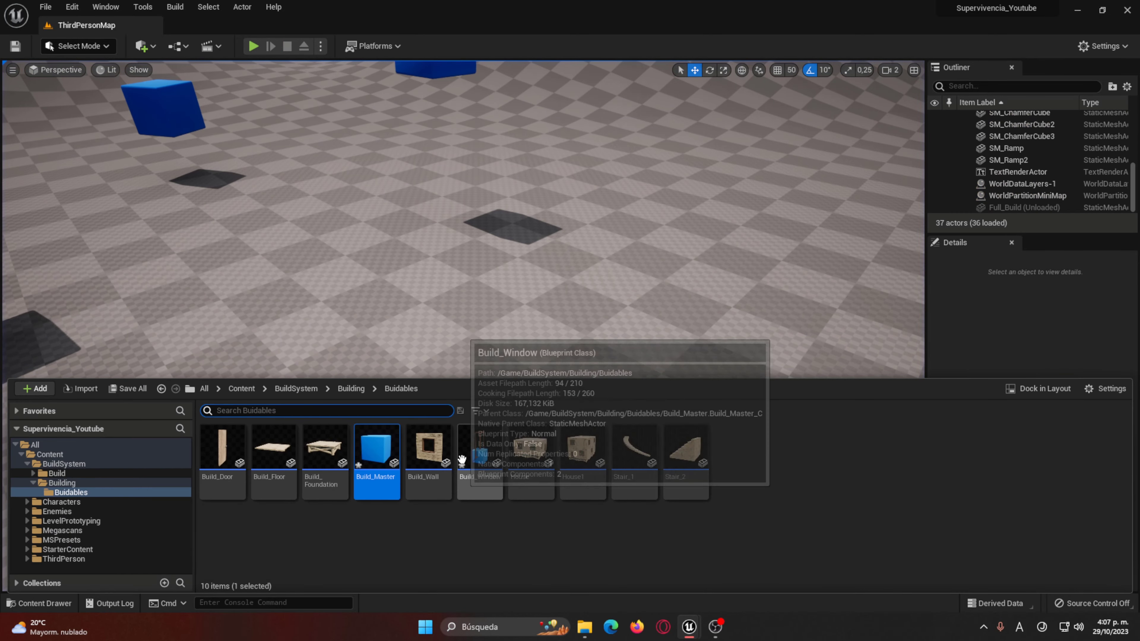
Step: Open BuildSystem > Building > BuidablesDB, keep WallWindows' Chaos as Wall_Door, and return to the level
left_click(298, 389)
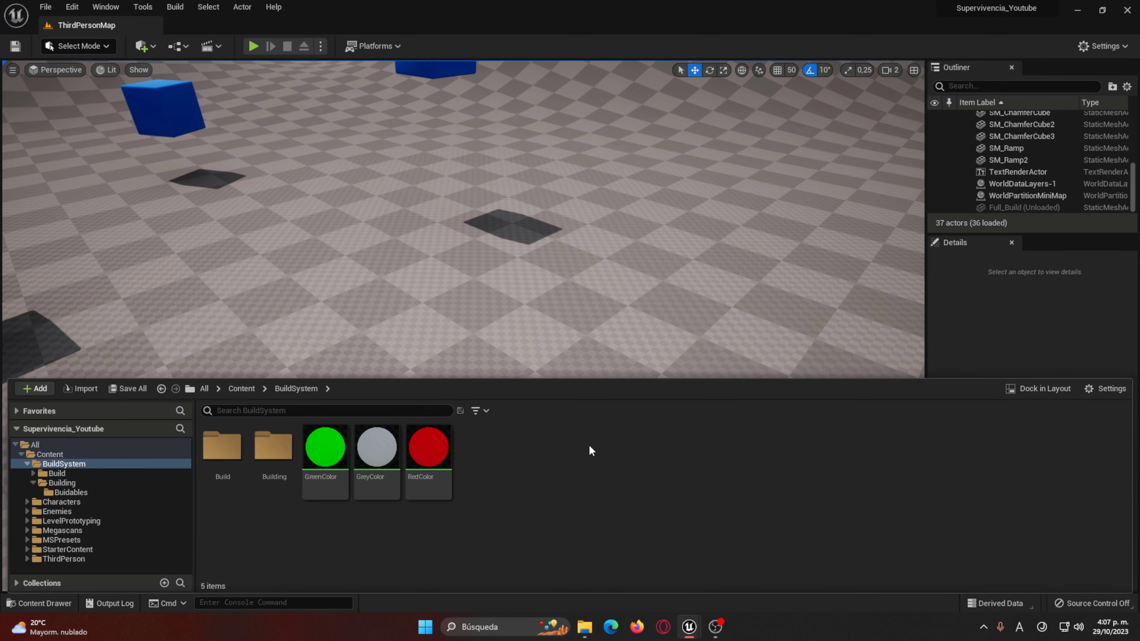
double_click(272, 461)
double_click(276, 467)
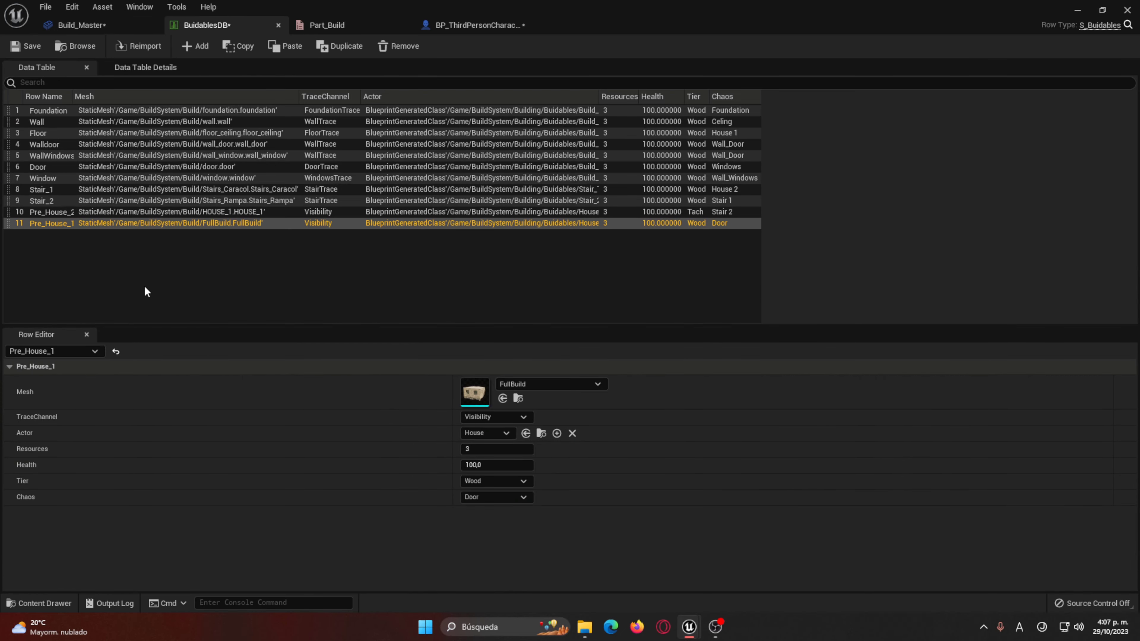
left_click(57, 156)
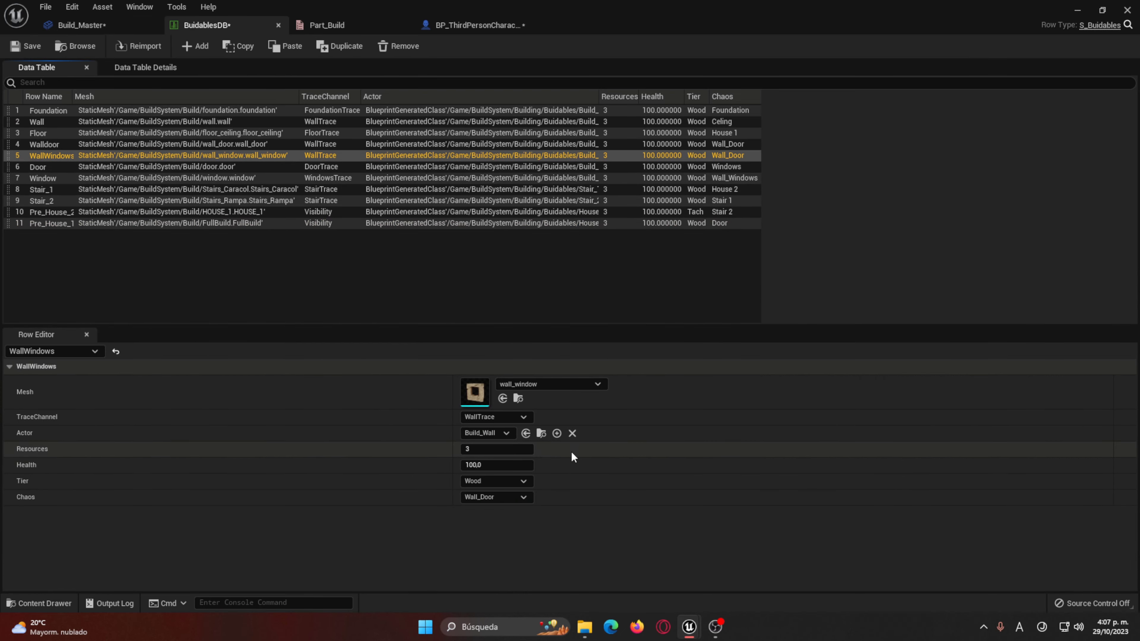
left_click(499, 497)
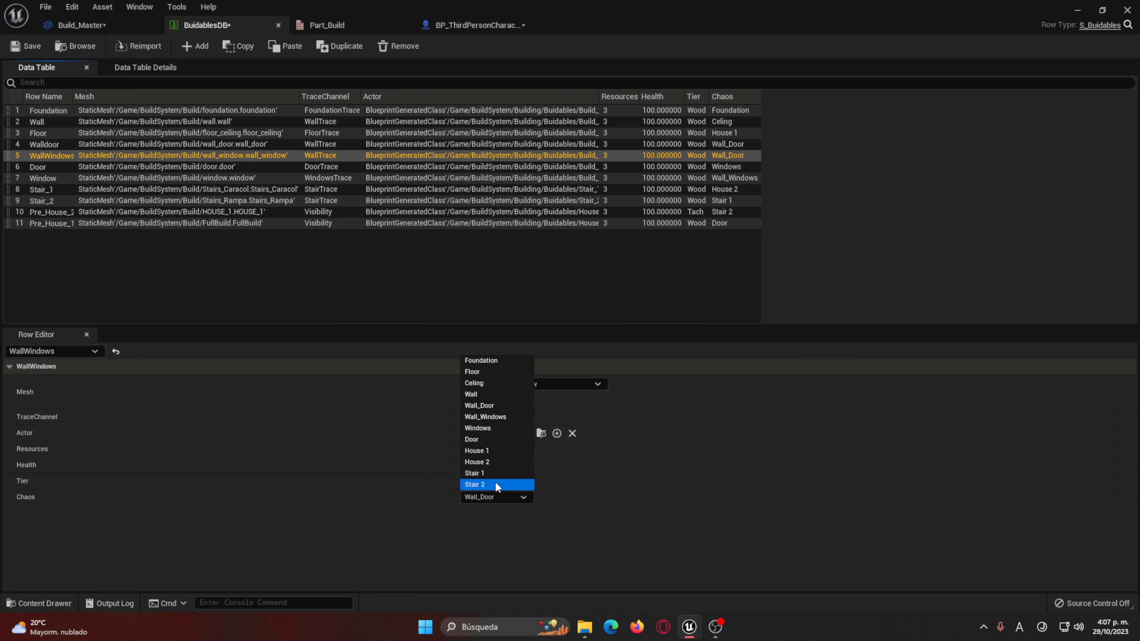
left_click(497, 407)
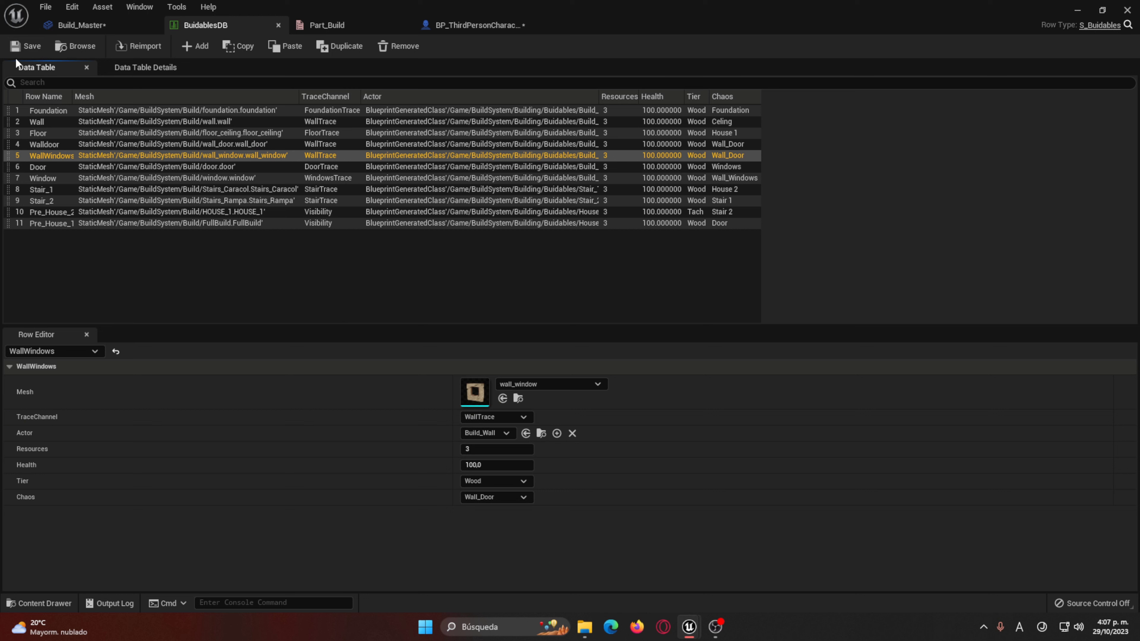
left_click(1078, 10)
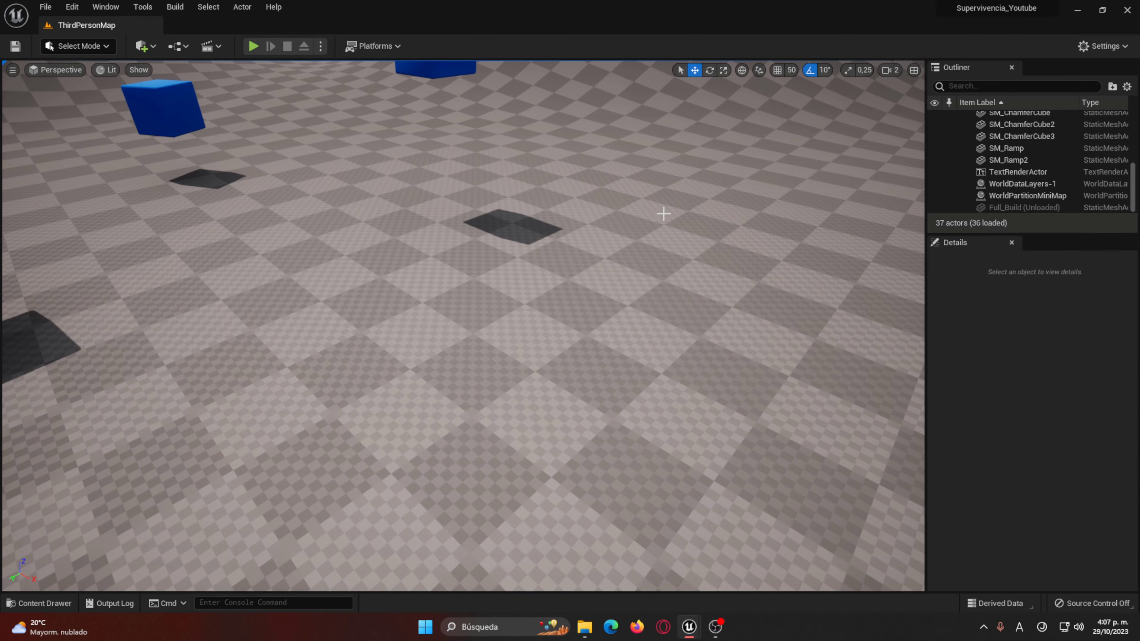
Step: Start play with Alt+P, place a wooden table and break it to test fracturing
right_click_drag(663, 214, 645, 232)
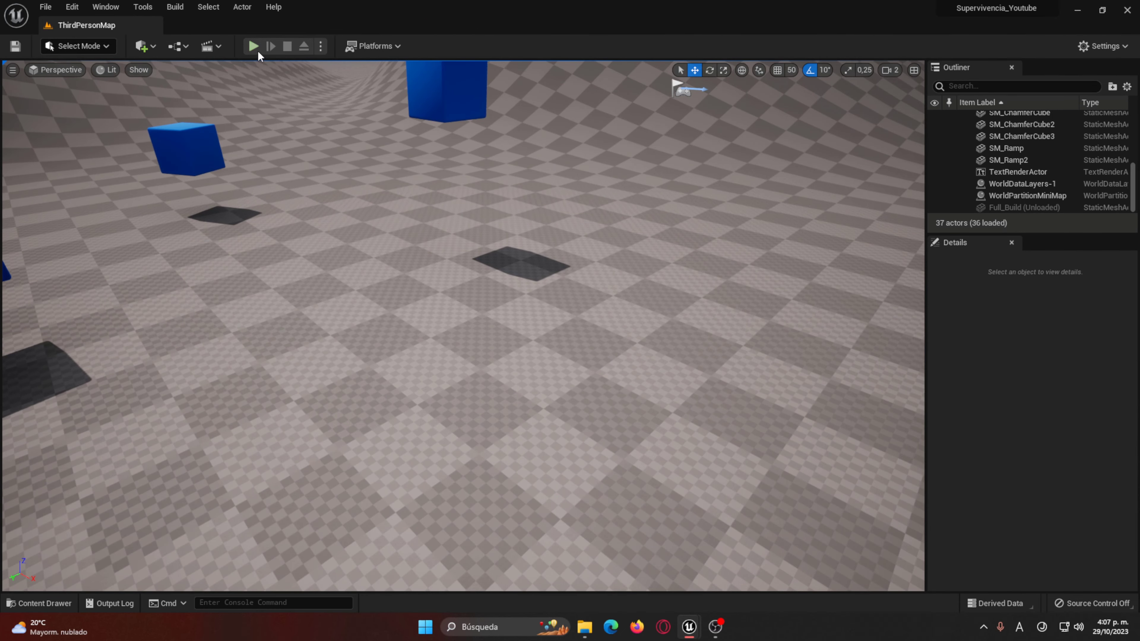
key("alt+p")
key("w")
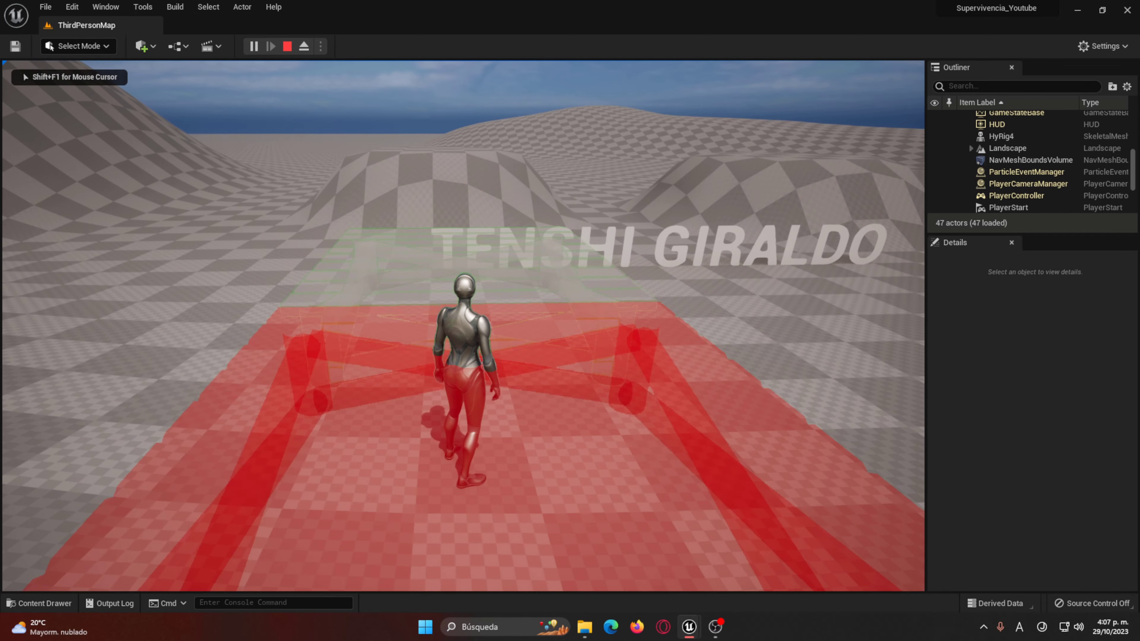
left_click(463, 325)
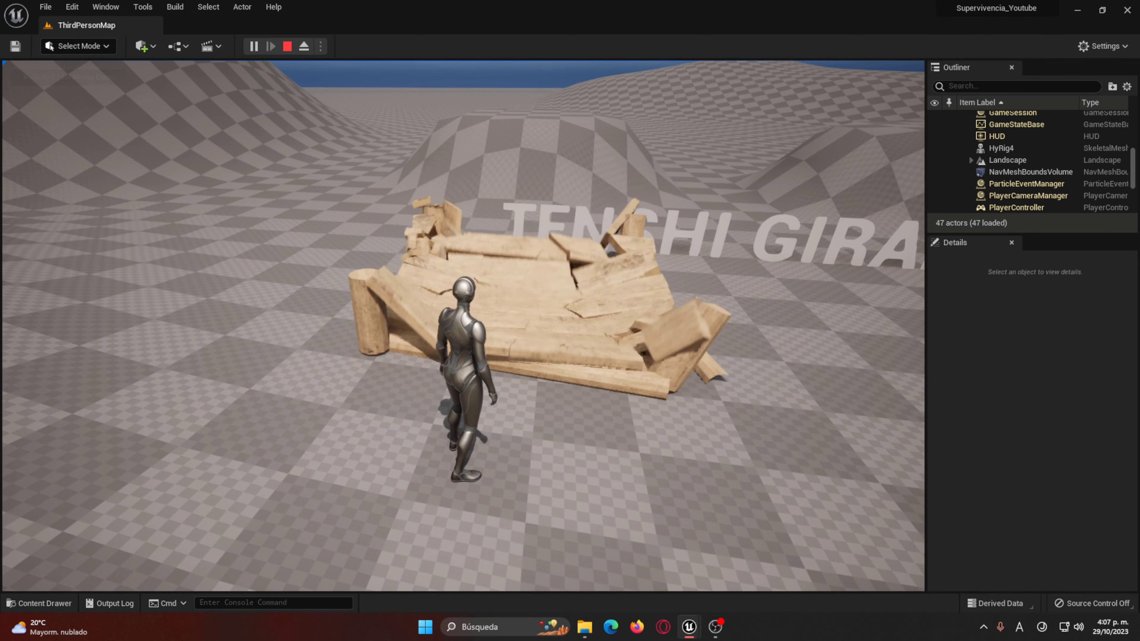
key("a")
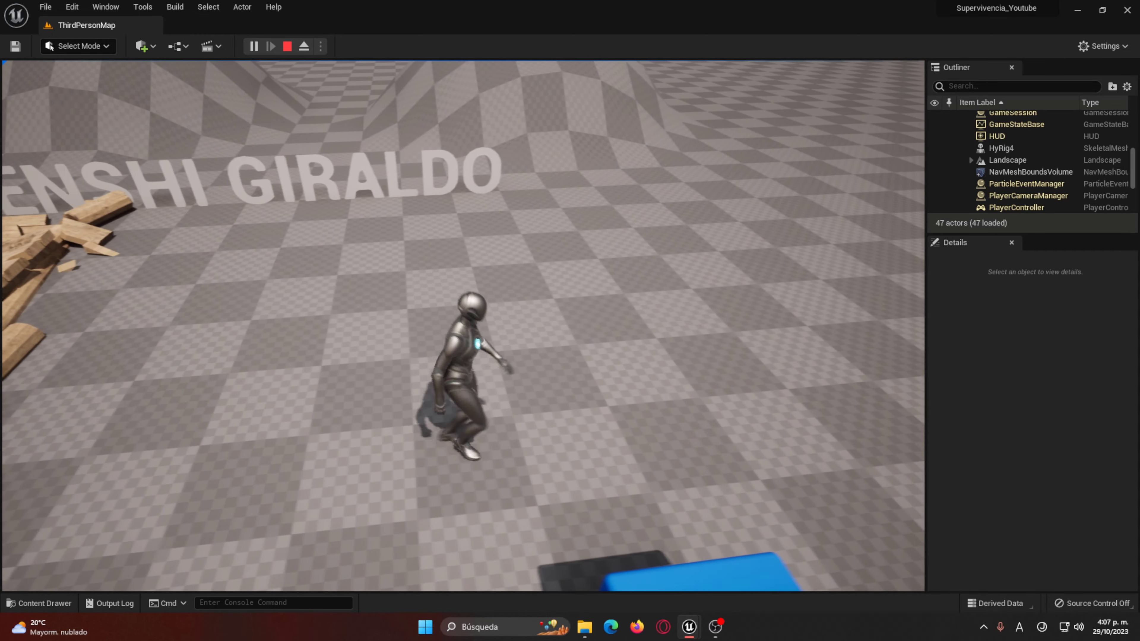
key("d")
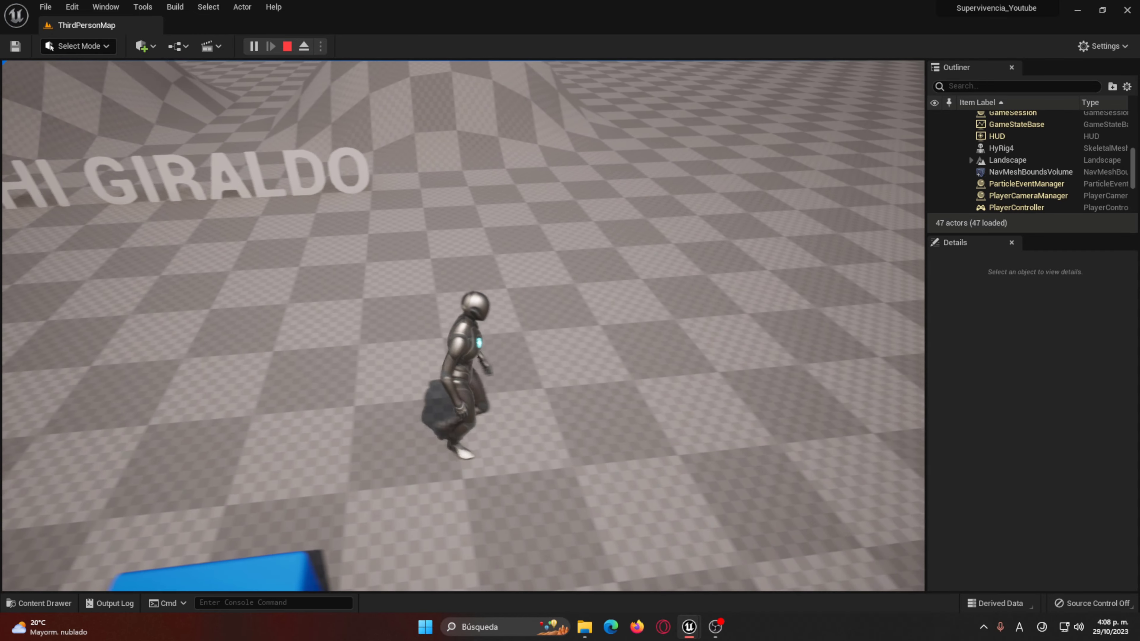
Step: Place wooden wall pieces and smash one into planks
key("e")
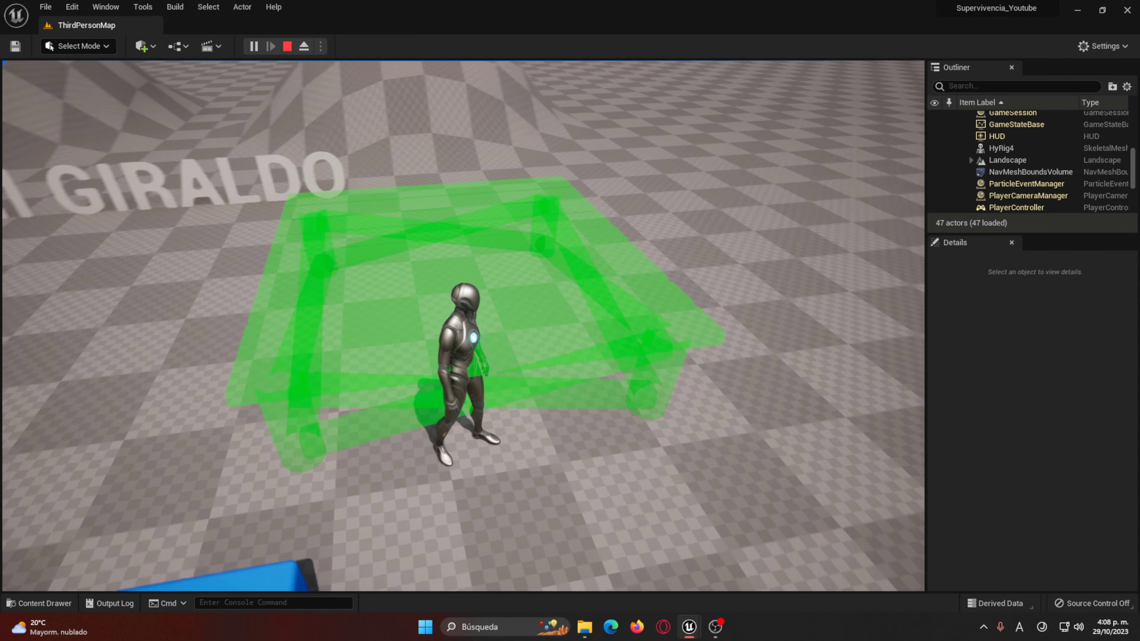
scroll(464, 326, "down", 1)
scroll(464, 326, "down", 1)
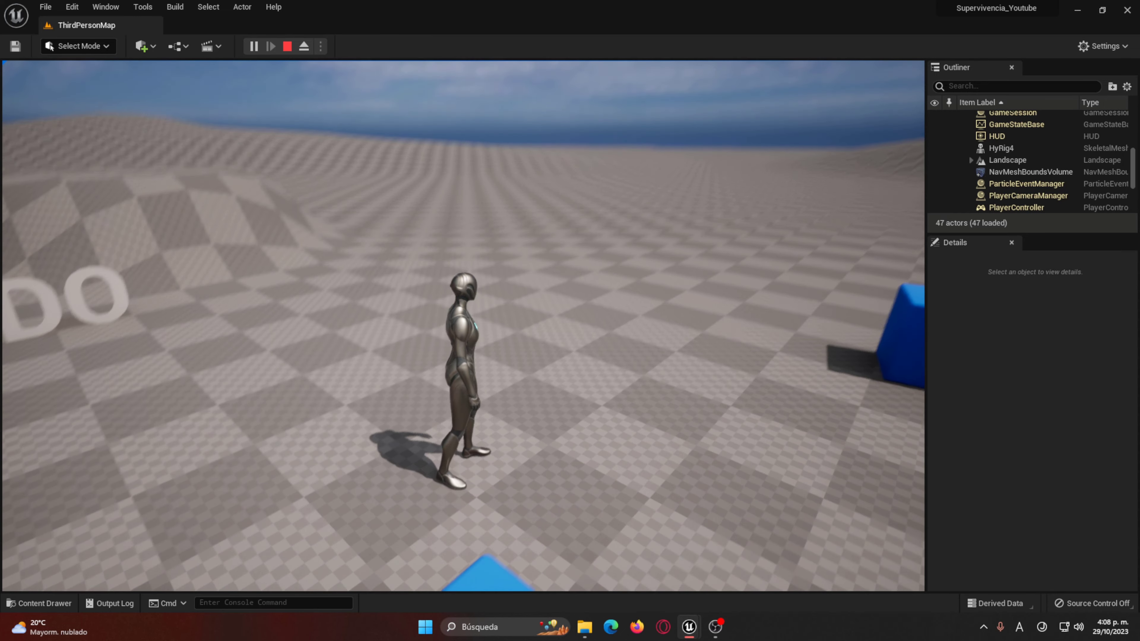
left_click(463, 325)
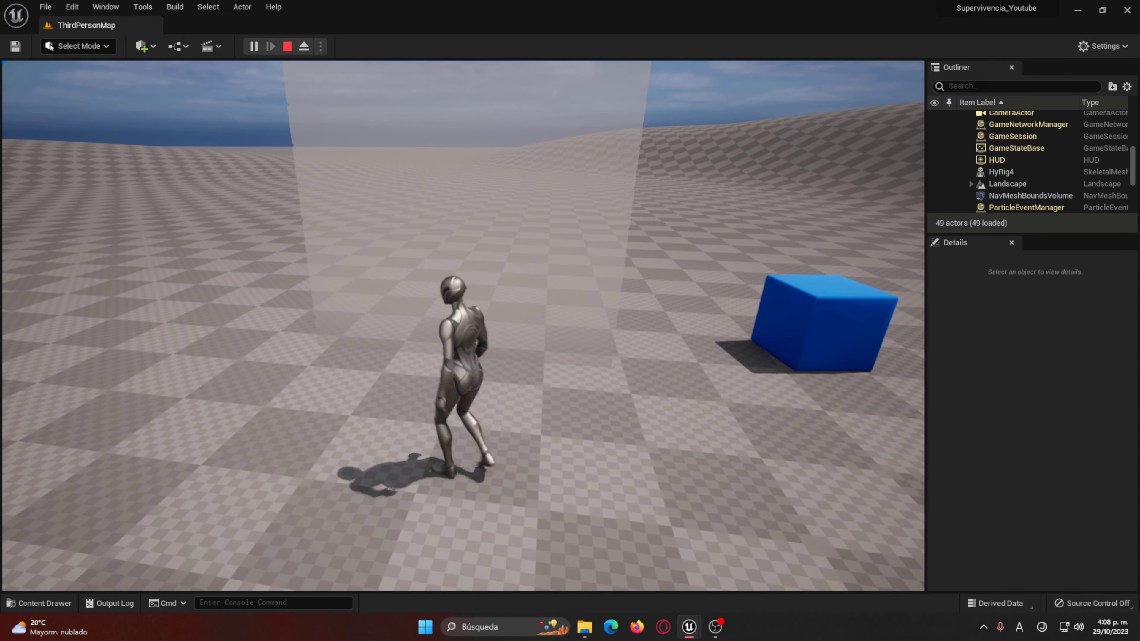
left_click(463, 326)
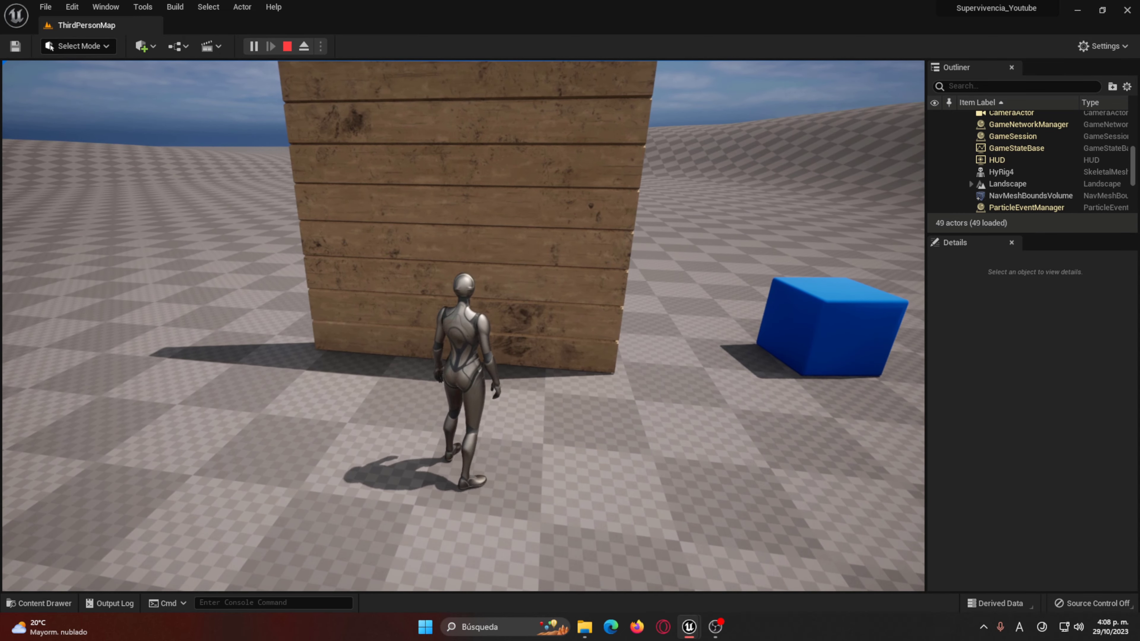
left_click(463, 325)
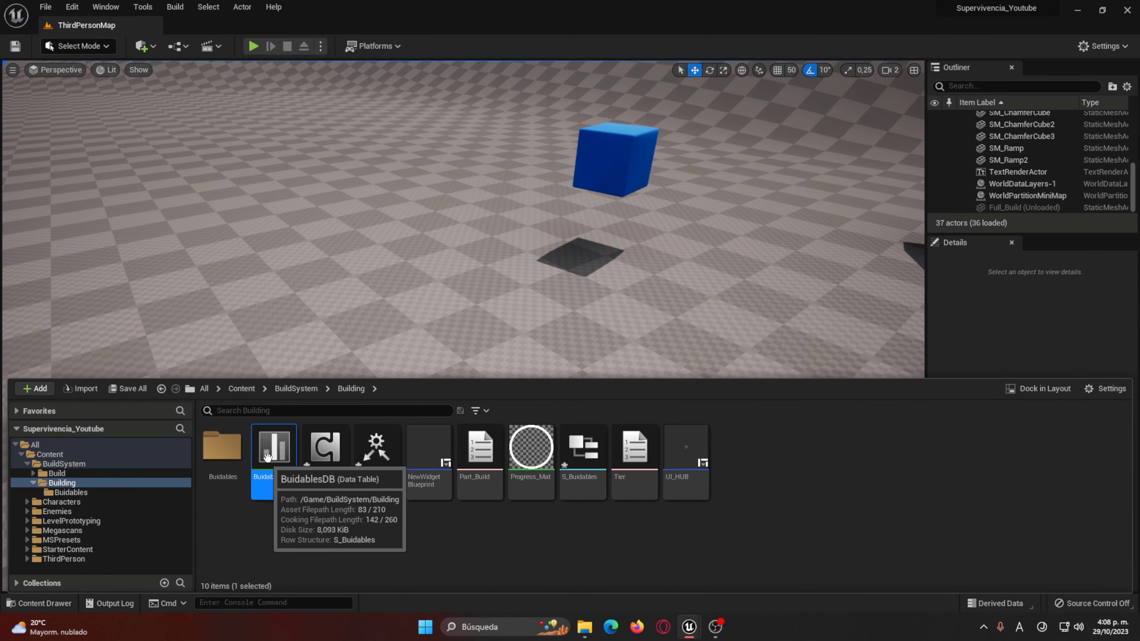
Step: Open BuidablesDB and set the Wall row's Chaos to Wall
double_click(272, 467)
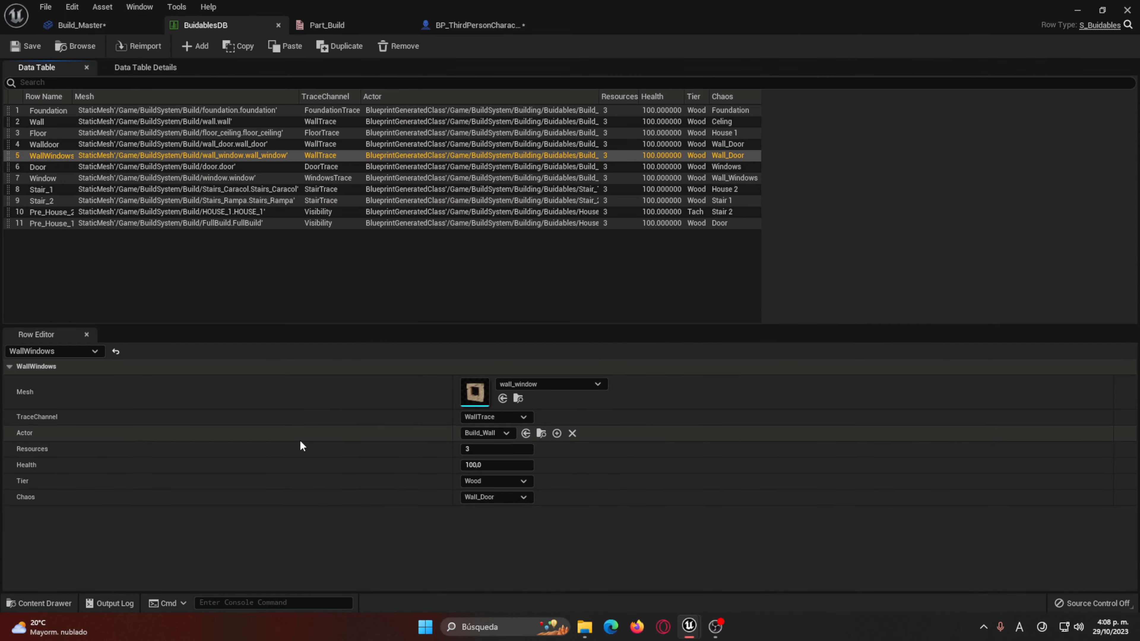
left_click(78, 112)
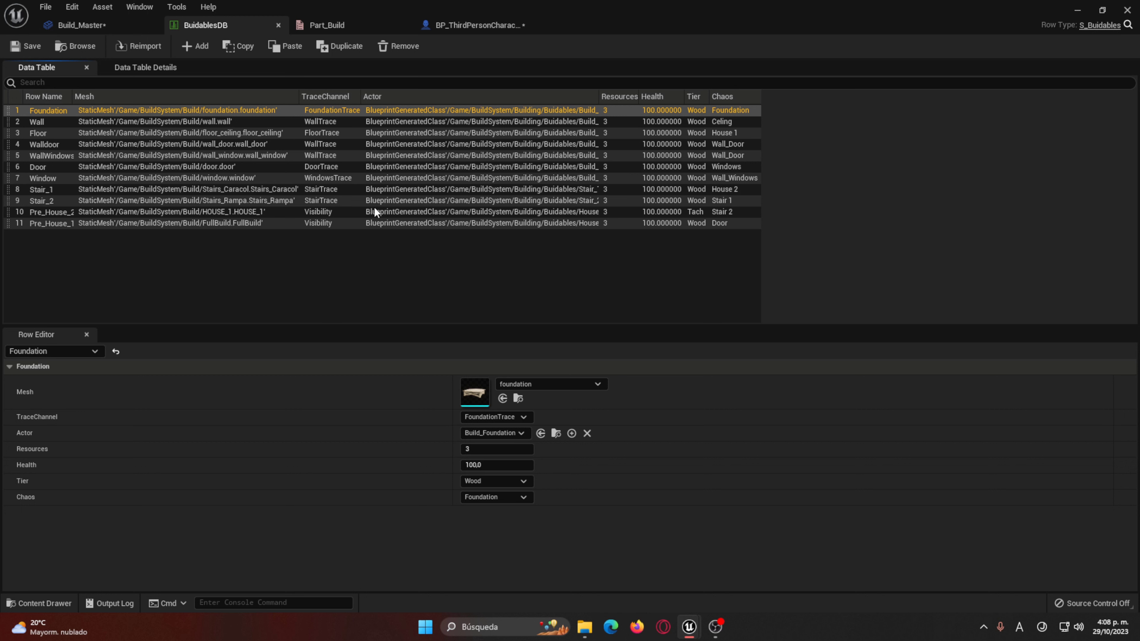
left_click(734, 122)
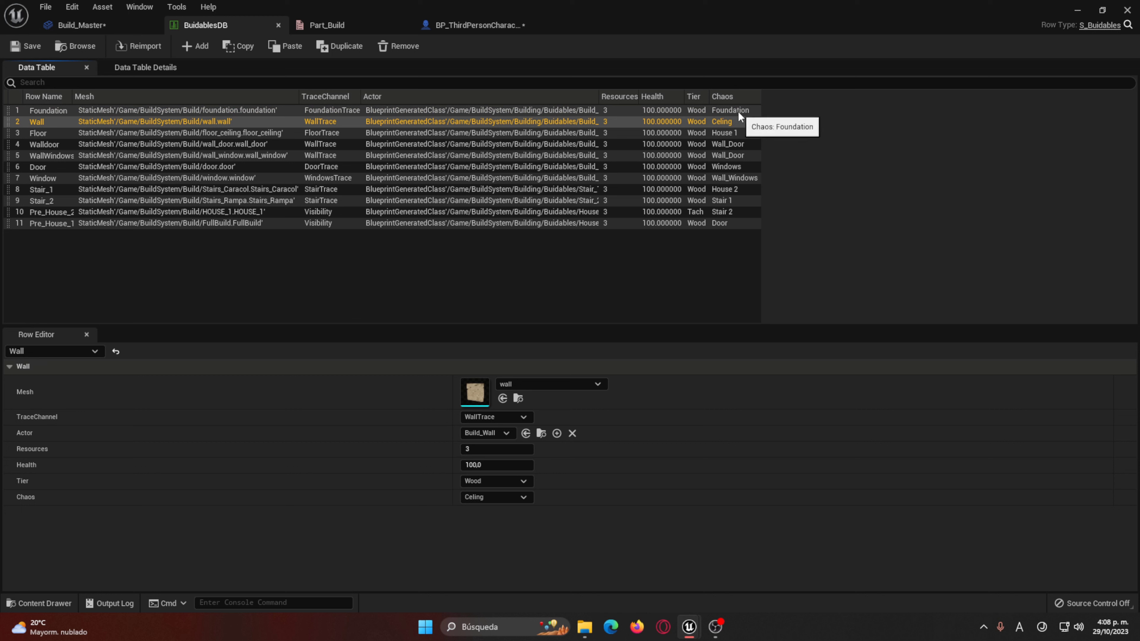
left_click(740, 111)
left_click(737, 120)
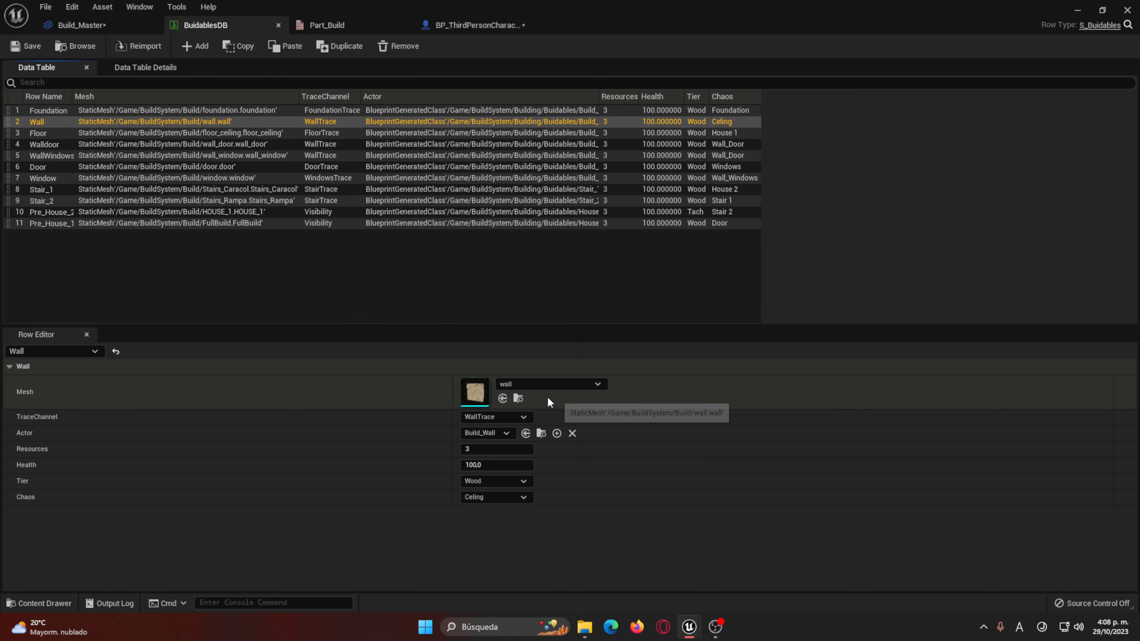
left_click(496, 497)
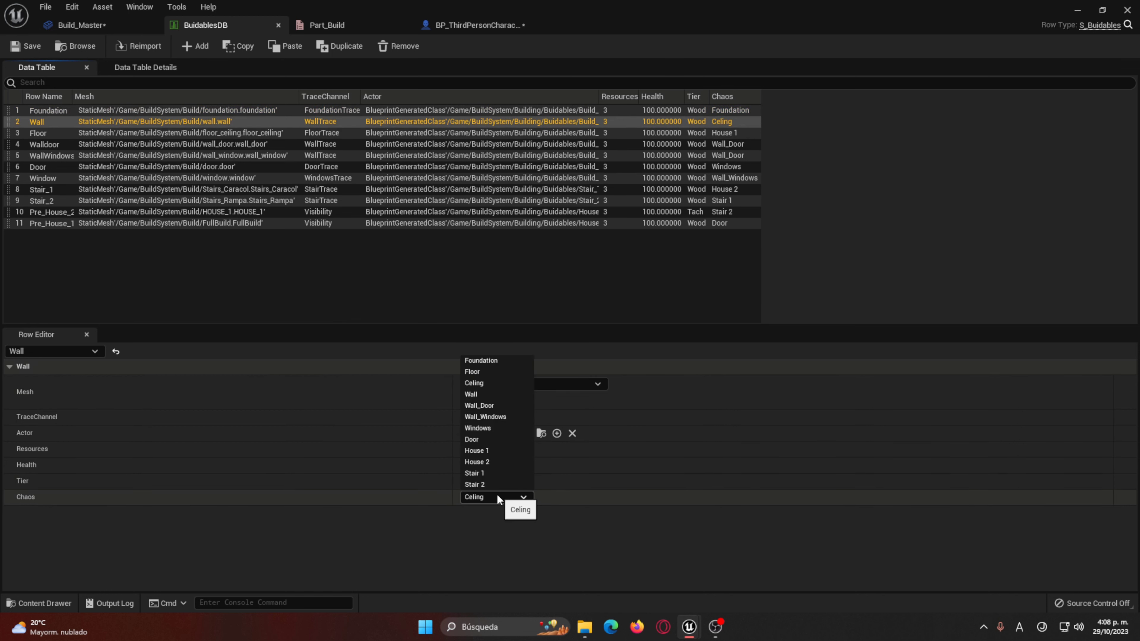
left_click(489, 393)
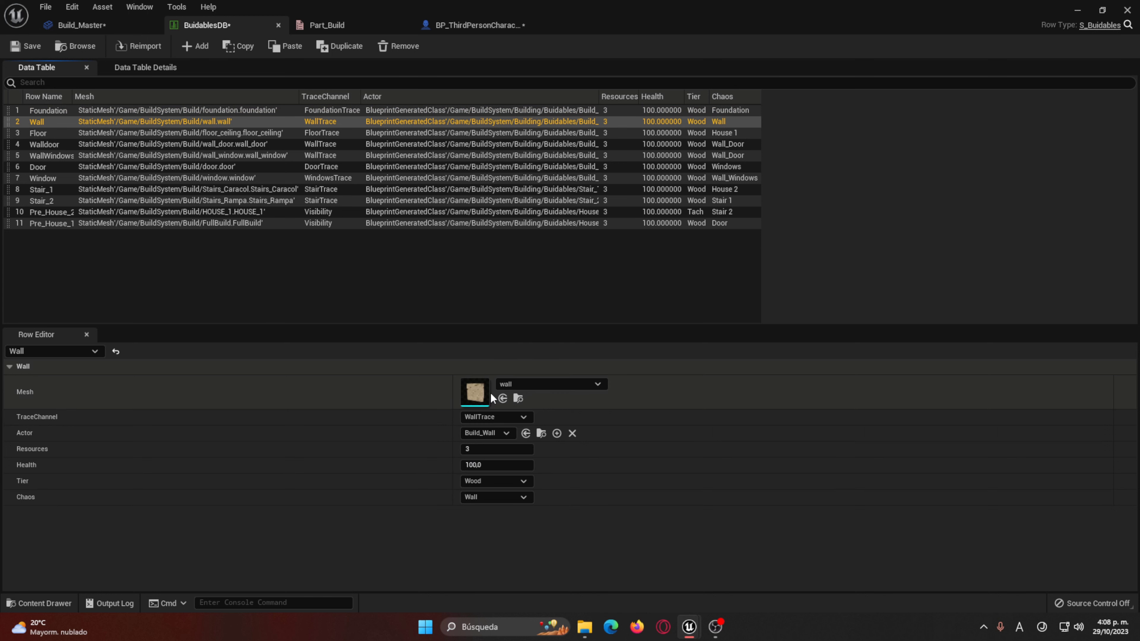
Step: Set the Floor row's Chaos to Ceiling
left_click(729, 135)
left_click(490, 498)
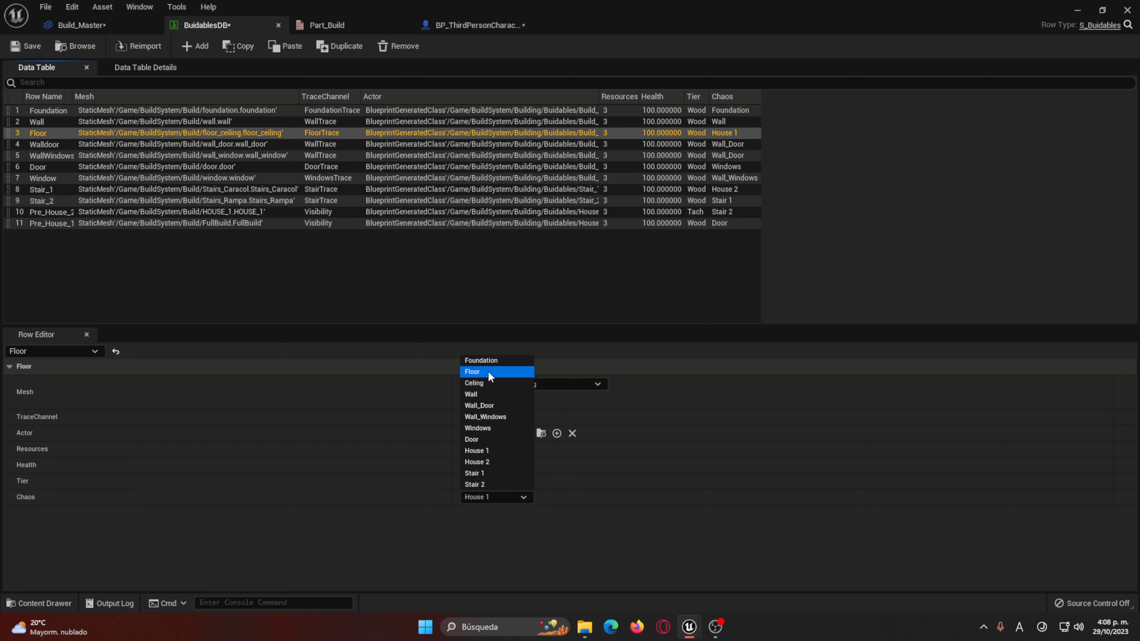
left_click(503, 382)
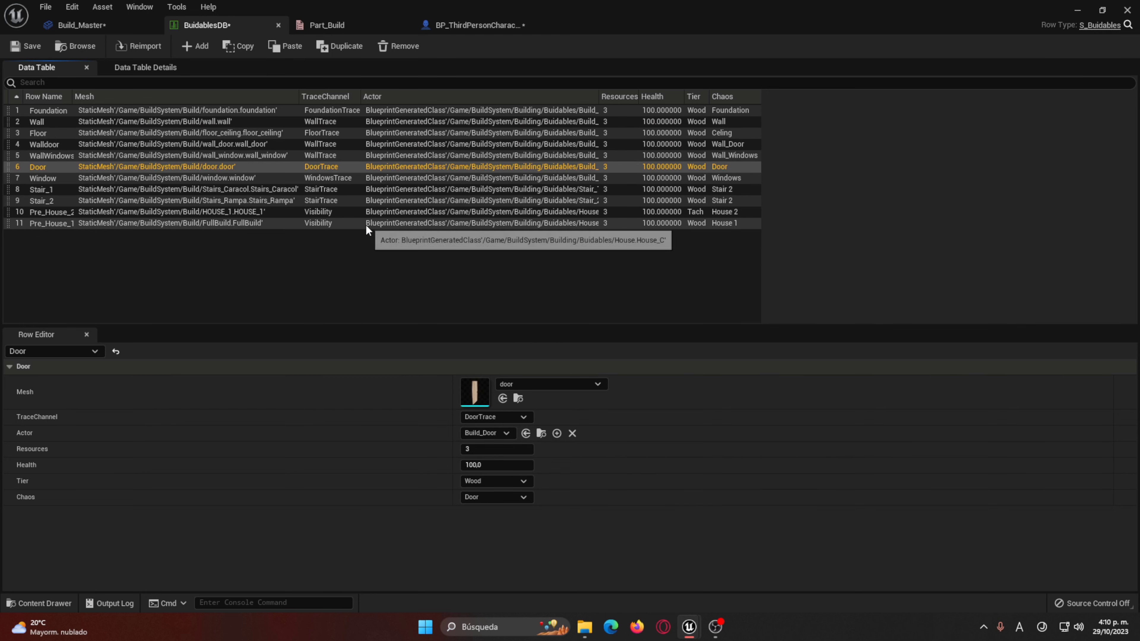
Step: Switch to the Part_Build enum and open the Tier enum from the Building folder
left_click(359, 25)
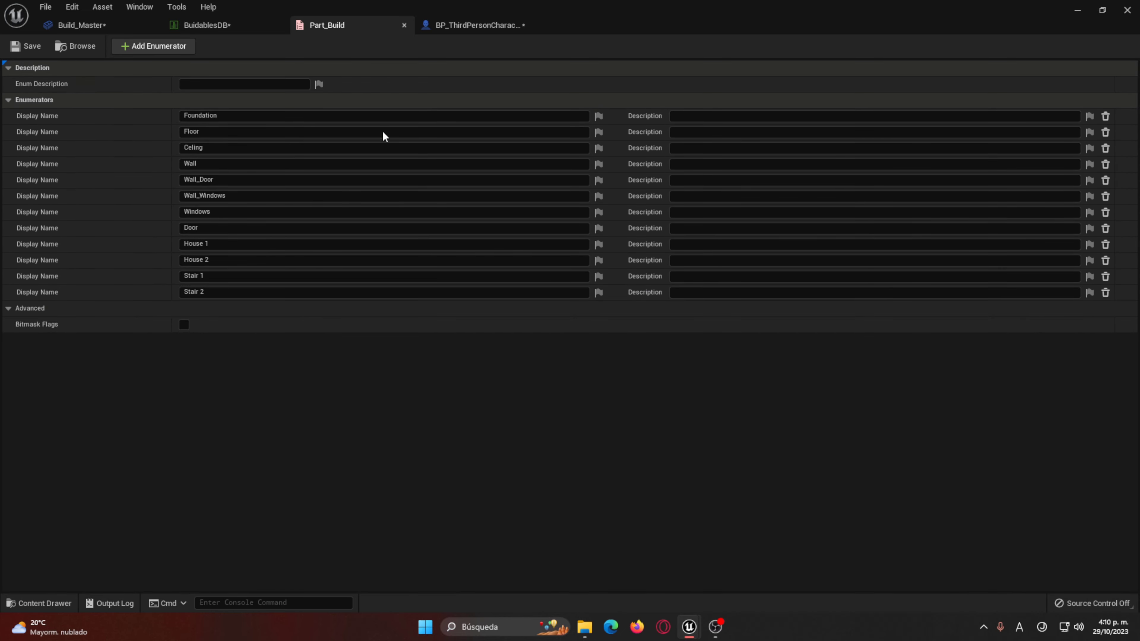
key("ctrl+space")
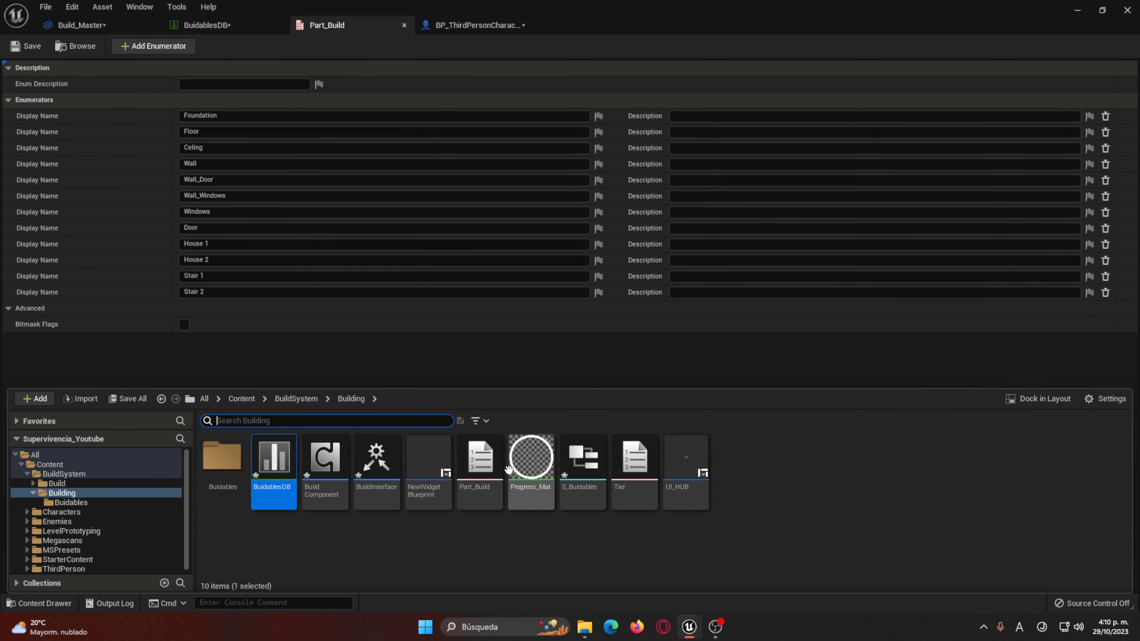
left_click(639, 486)
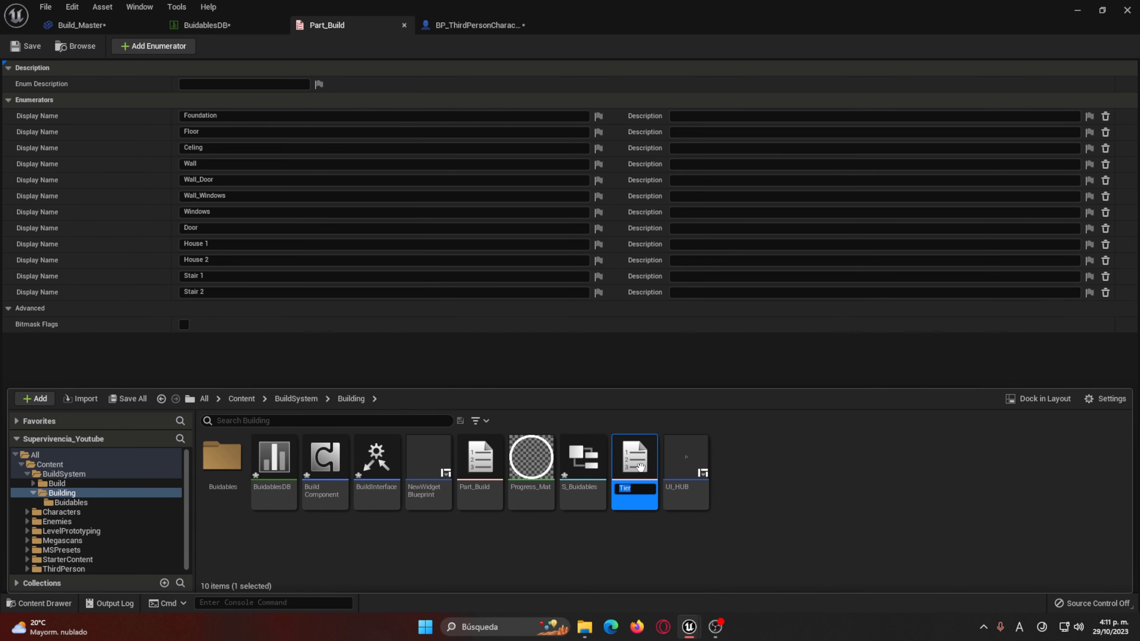
double_click(640, 467)
key("ctrl+space")
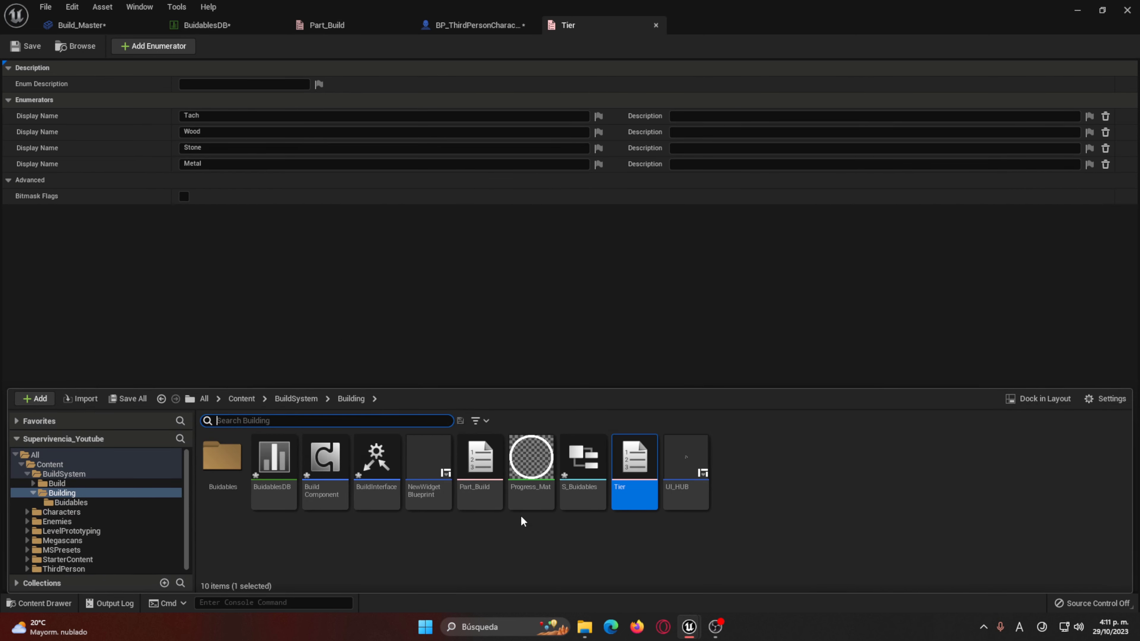
Step: Move the Chaos variable to the top of S_Buidables, above Mesh, and go back to BuidablesDB
double_click(581, 478)
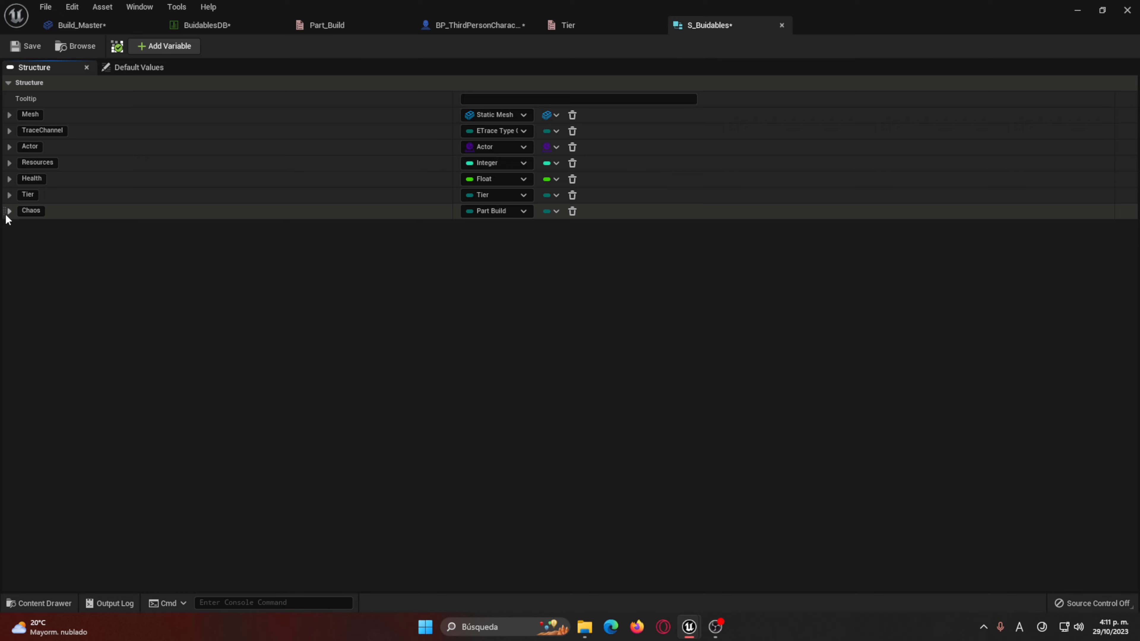
left_click_drag(3, 212, 7, 183)
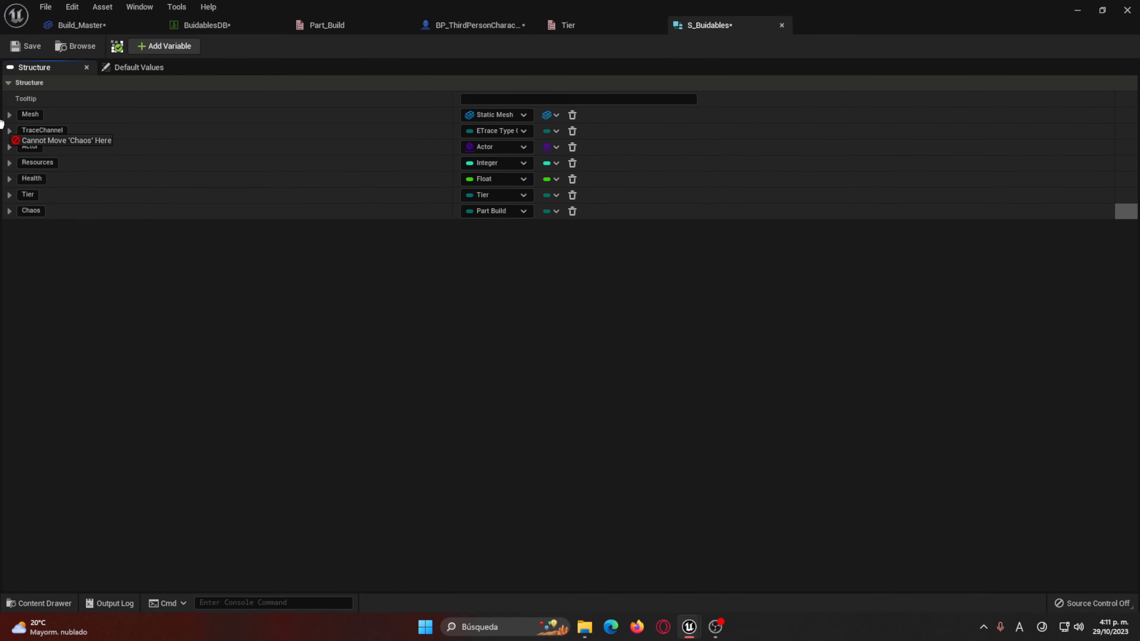
left_click_drag(8, 109, 8, 111)
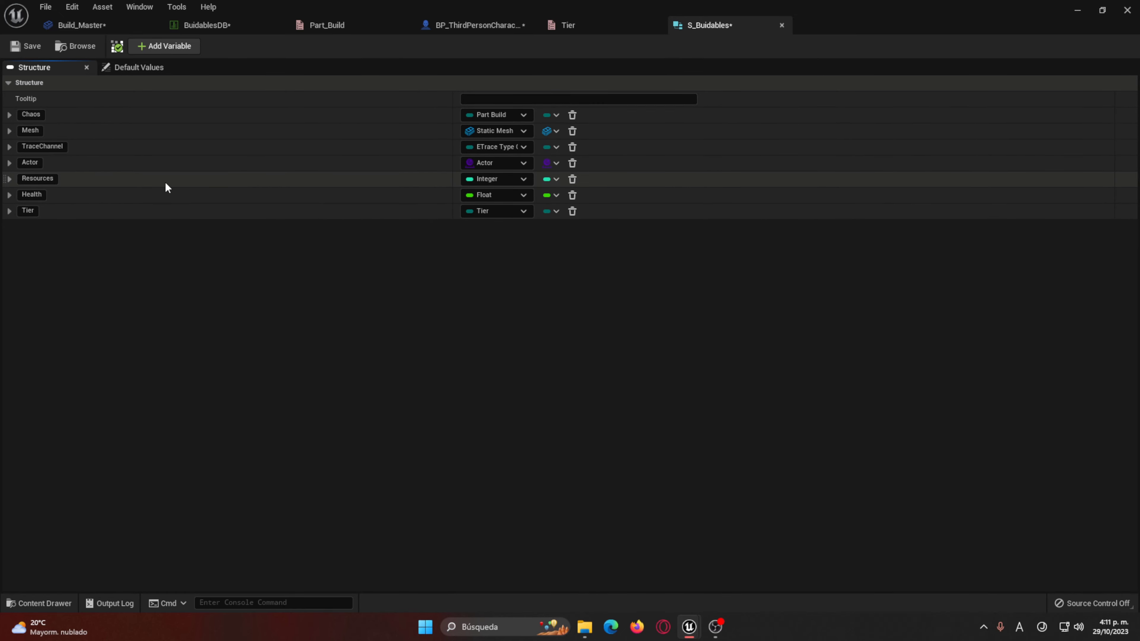
left_click(333, 26)
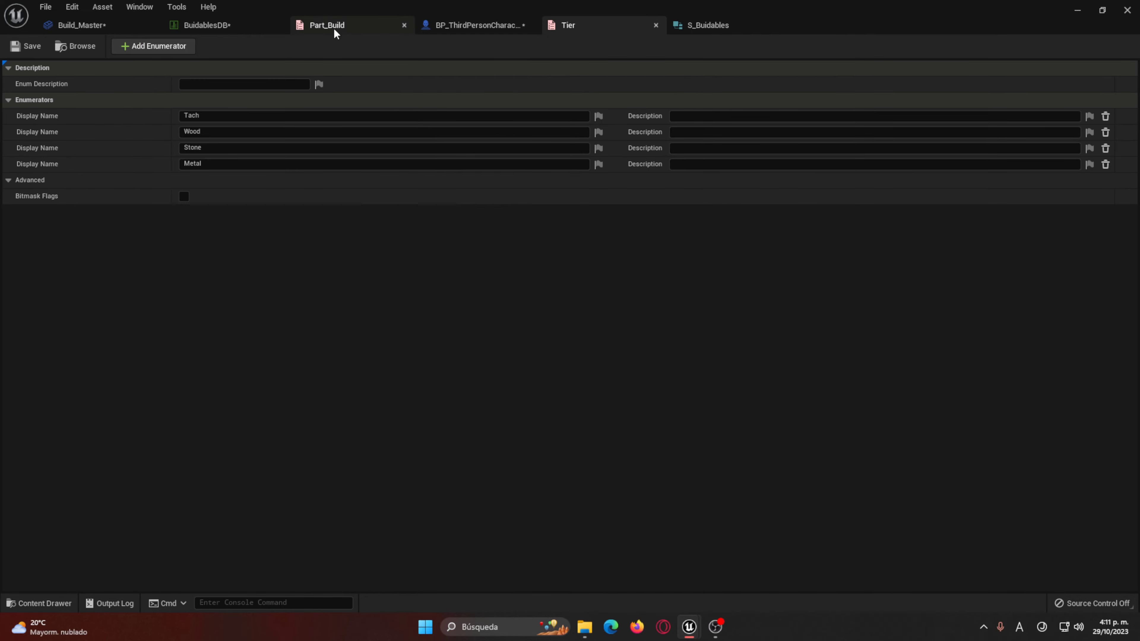
left_click(211, 25)
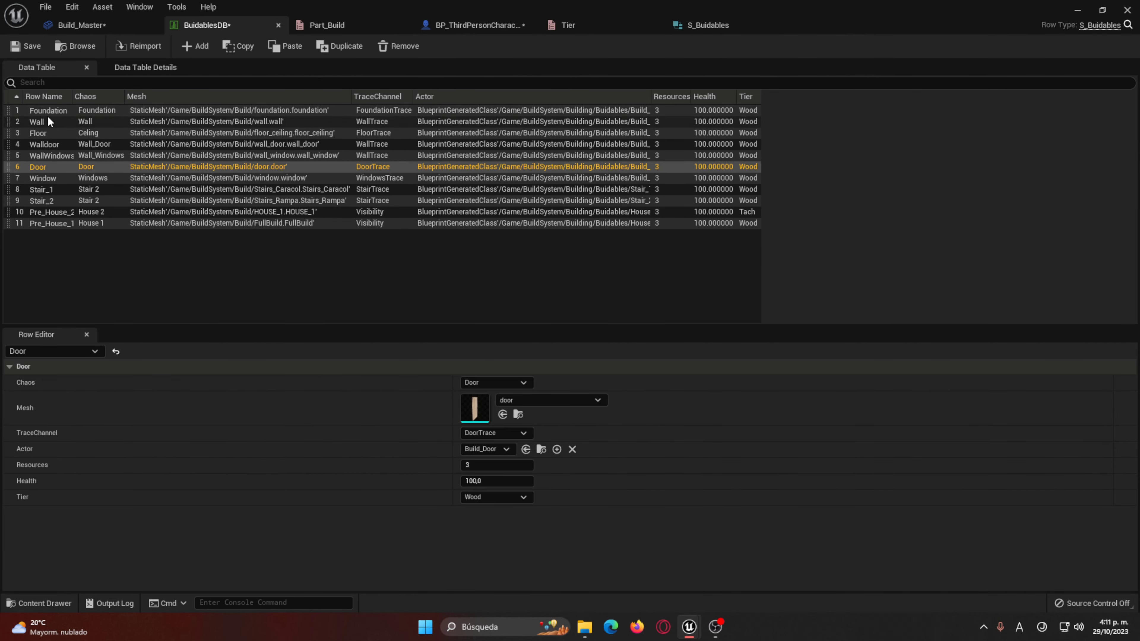
Step: Check the Floor row's Tier, keeping it as Wood, and its Chaos options
left_click(92, 134)
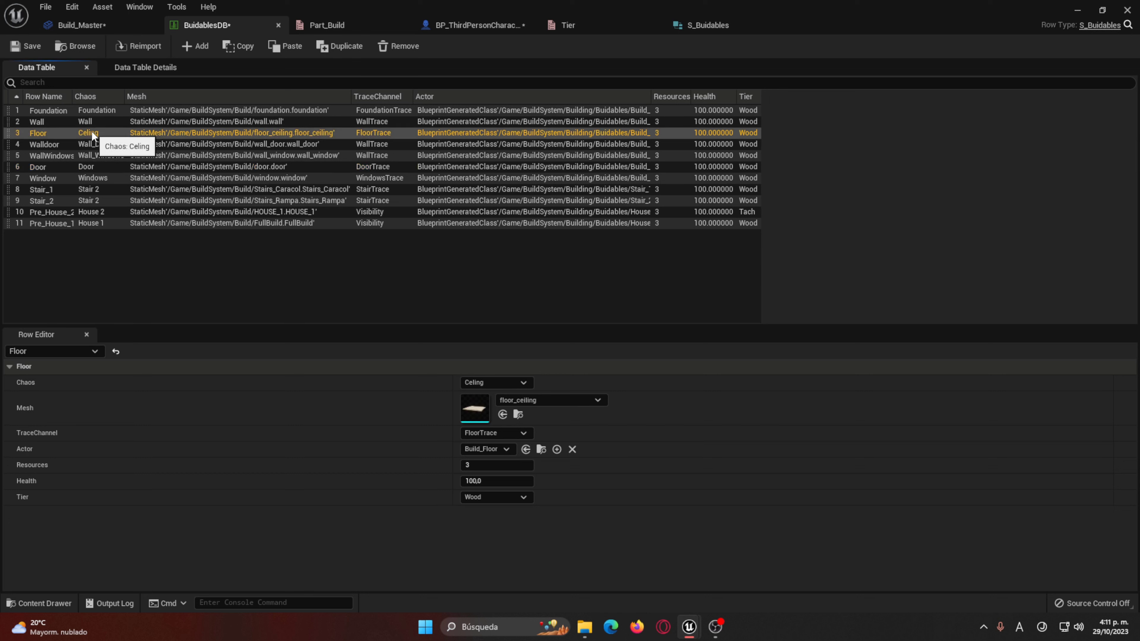
left_click(492, 497)
left_click(491, 497)
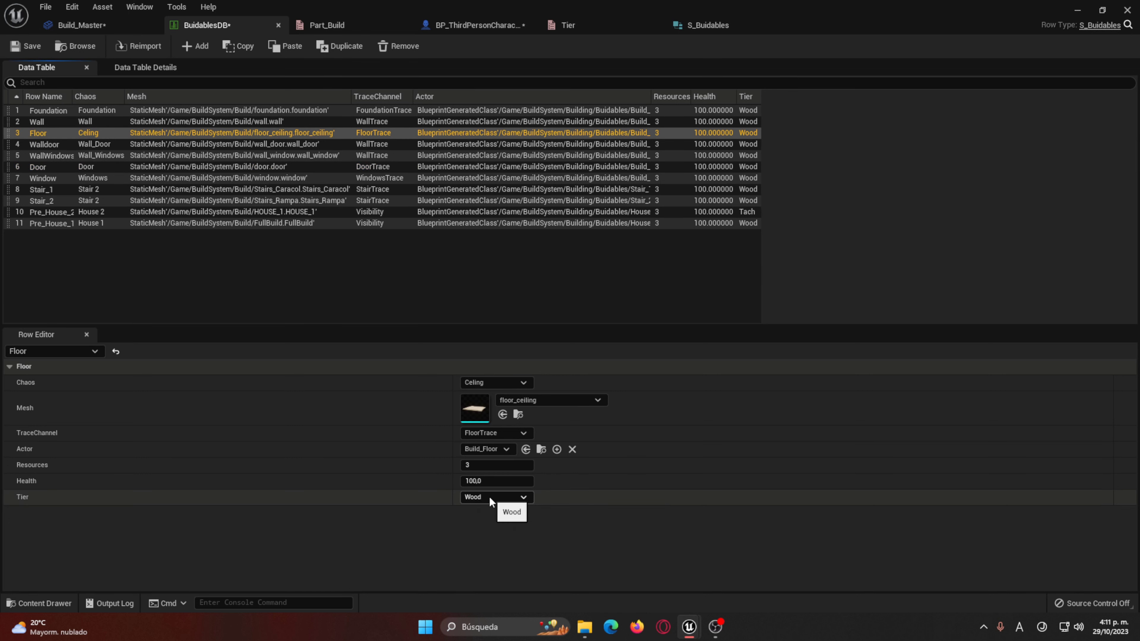
left_click(494, 382)
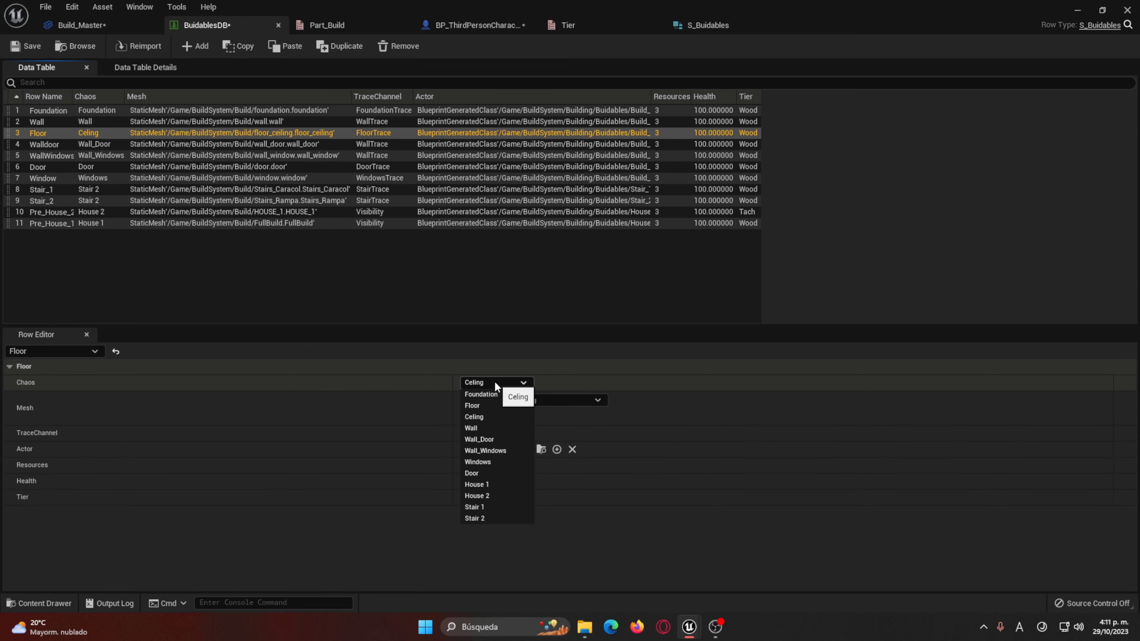
left_click(494, 382)
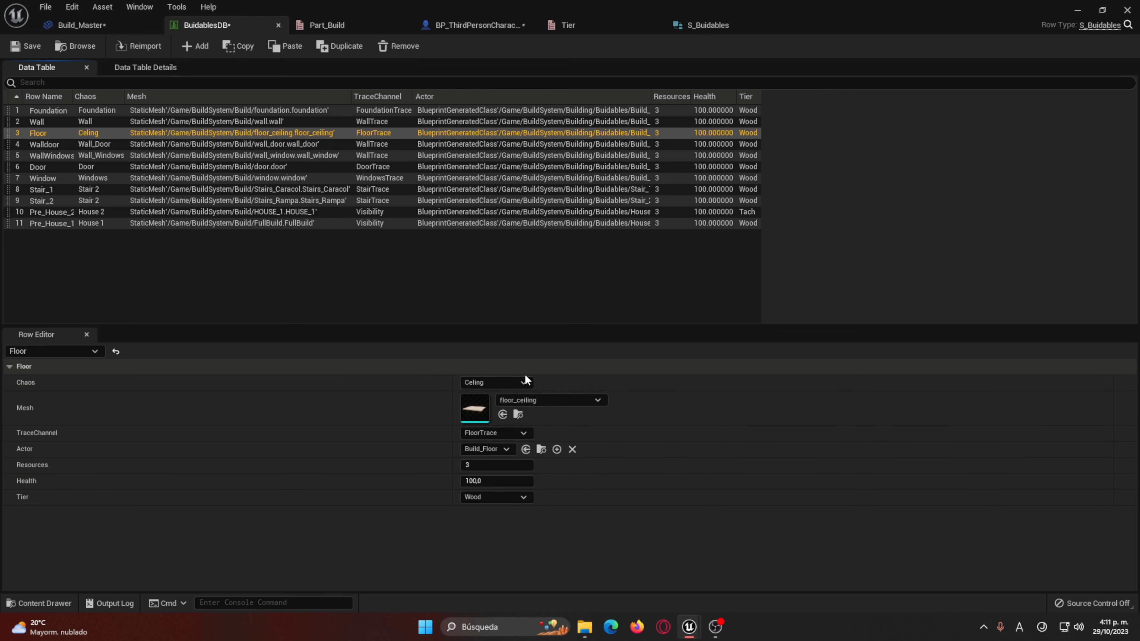
Step: Move the Tier field directly below Chaos in S_Buidables and save the structure
left_click(737, 25)
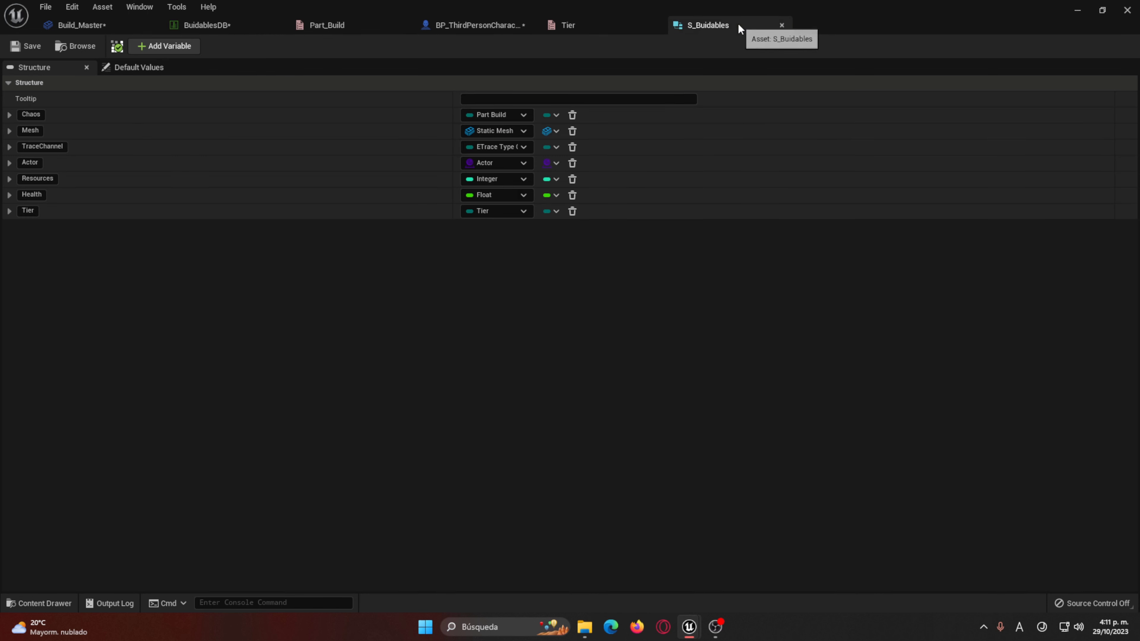
left_click_drag(5, 211, 11, 128)
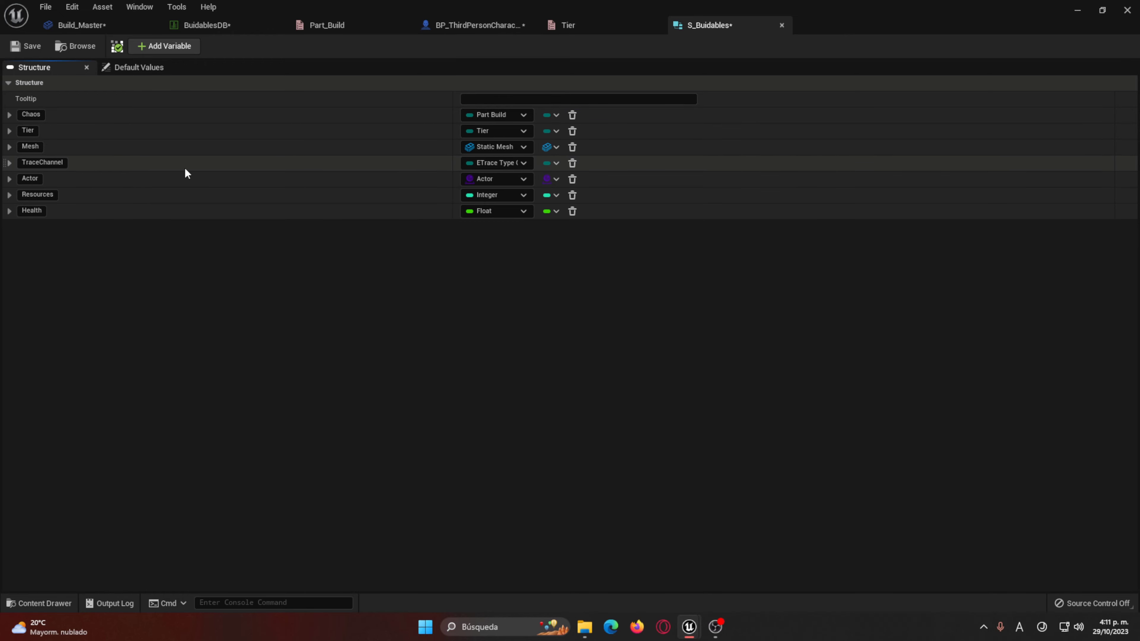
left_click(35, 46)
left_click(212, 26)
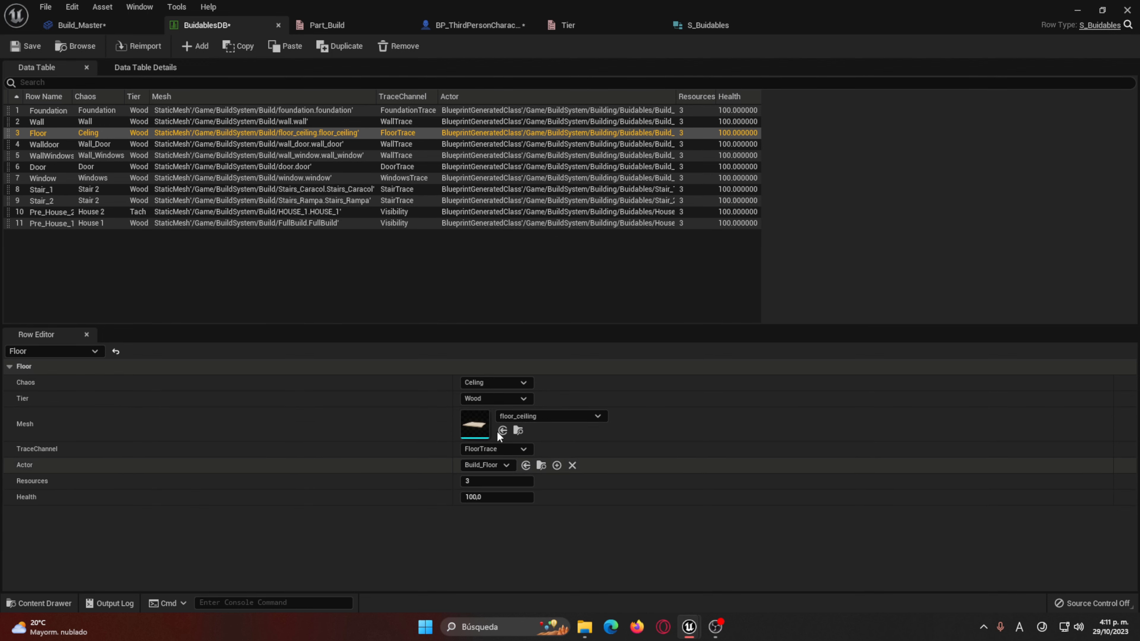
Step: Set the Floor row's Chaos to Floor, then review the Wall, Walldoor, WallWindows and Window rows
left_click(501, 382)
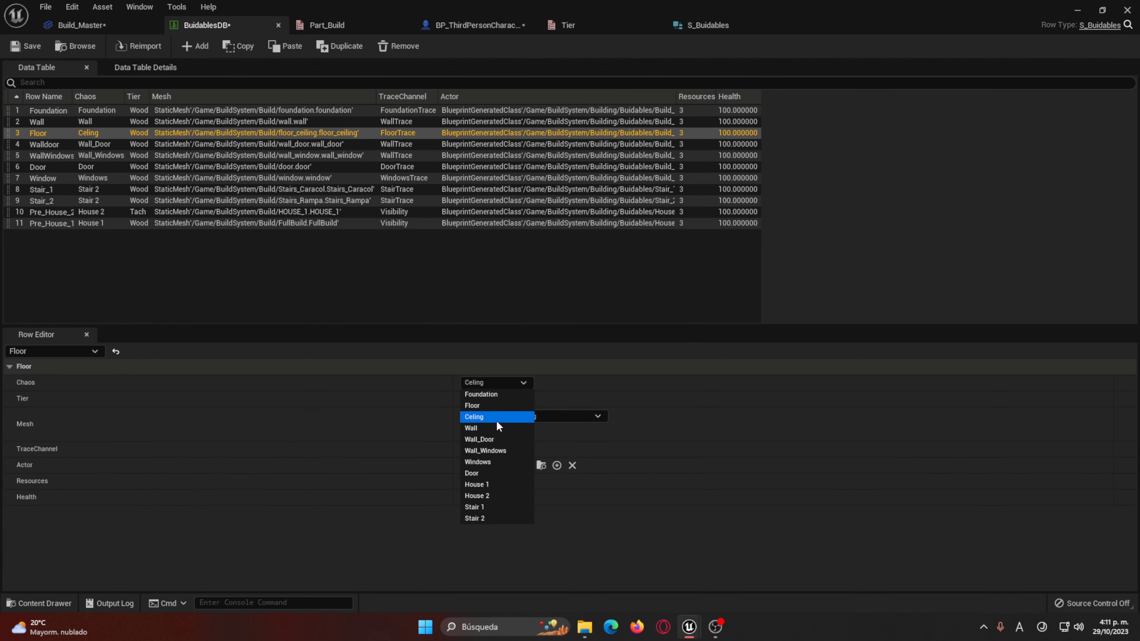
left_click(509, 406)
left_click(81, 122)
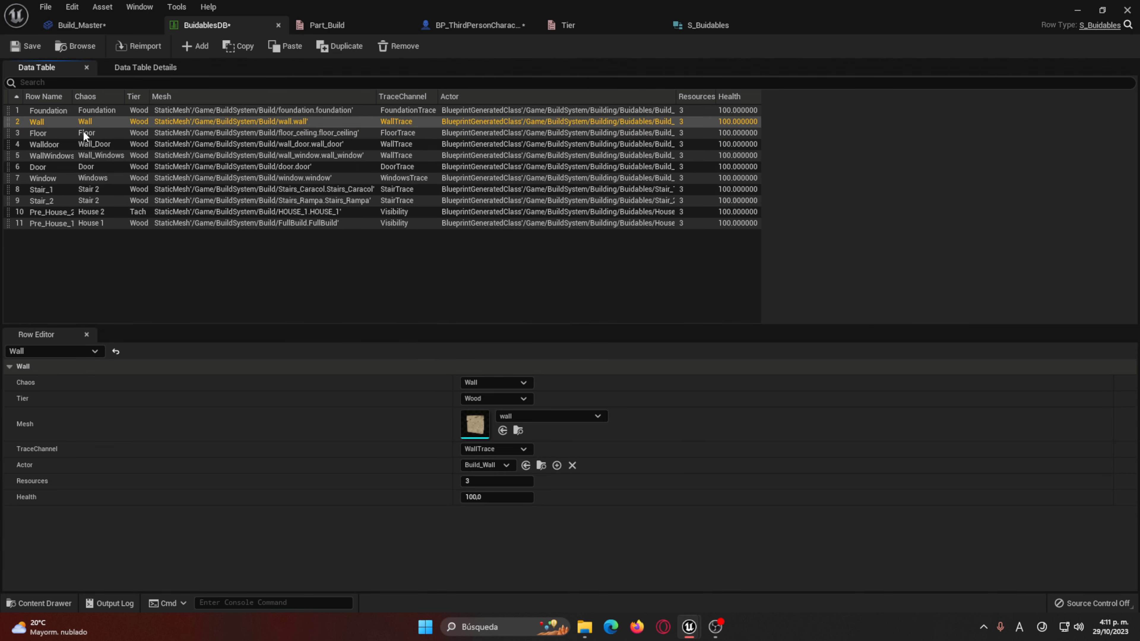
left_click(92, 134)
left_click(56, 146)
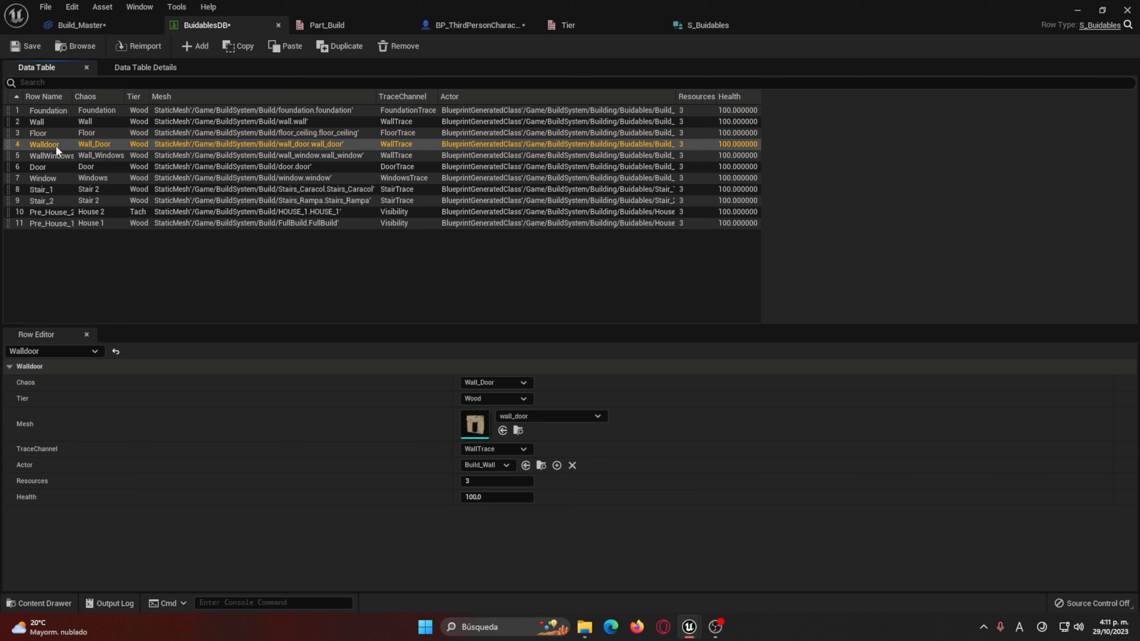
left_click(45, 156)
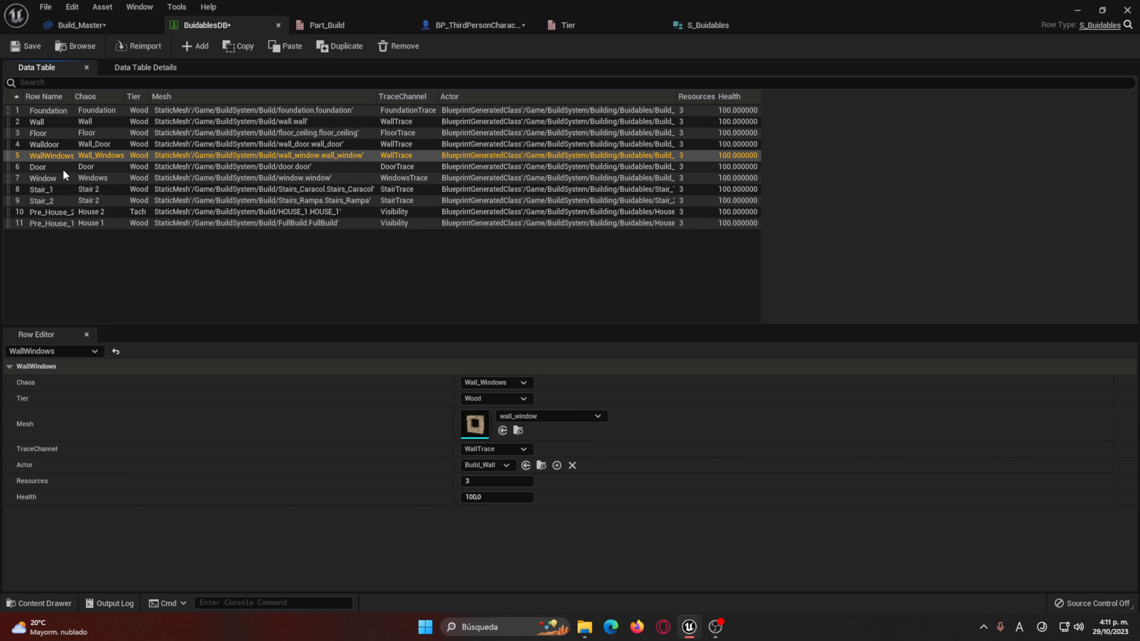
left_click(46, 179)
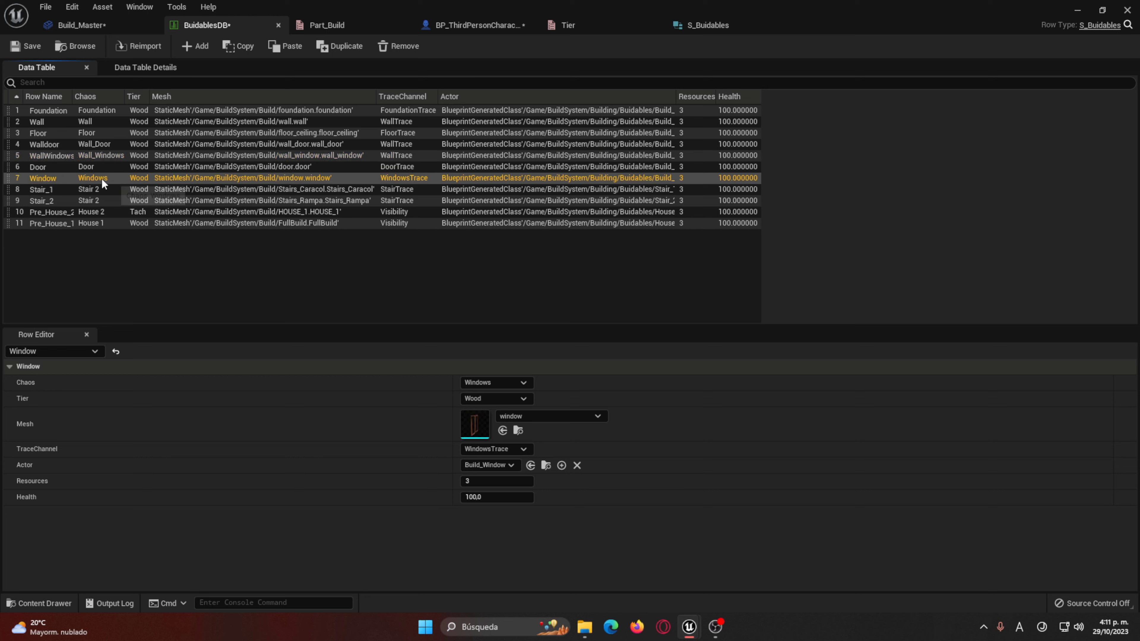
Step: Set Stair_1's Chaos to Stair 1 after comparing it with Stair_2 and the house rows
left_click(47, 193)
left_click(85, 199)
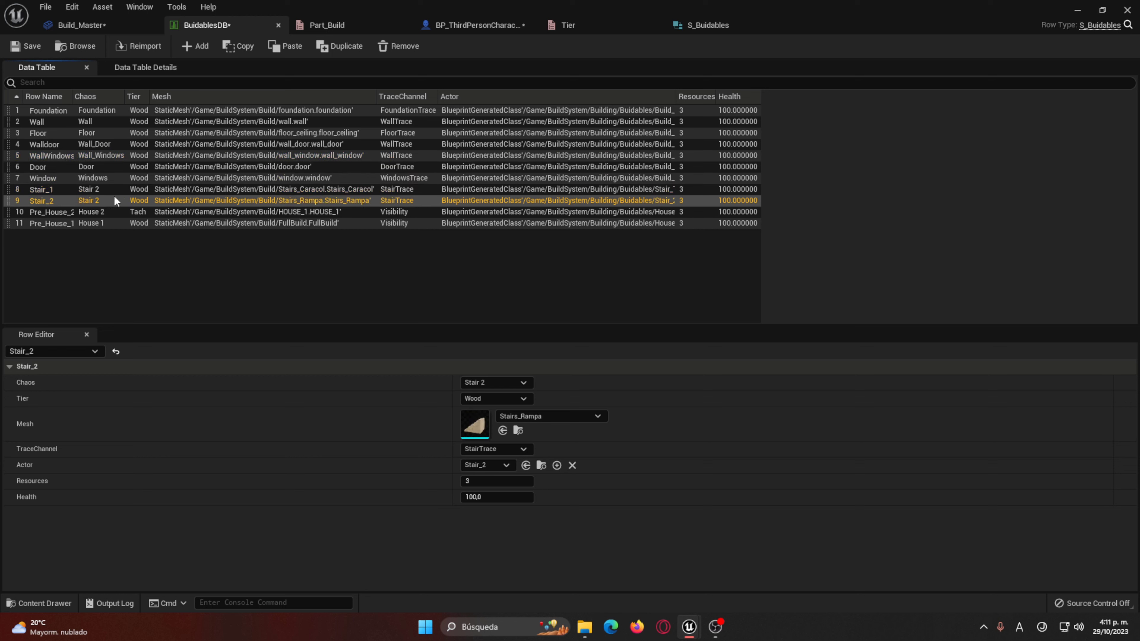
left_click(104, 188)
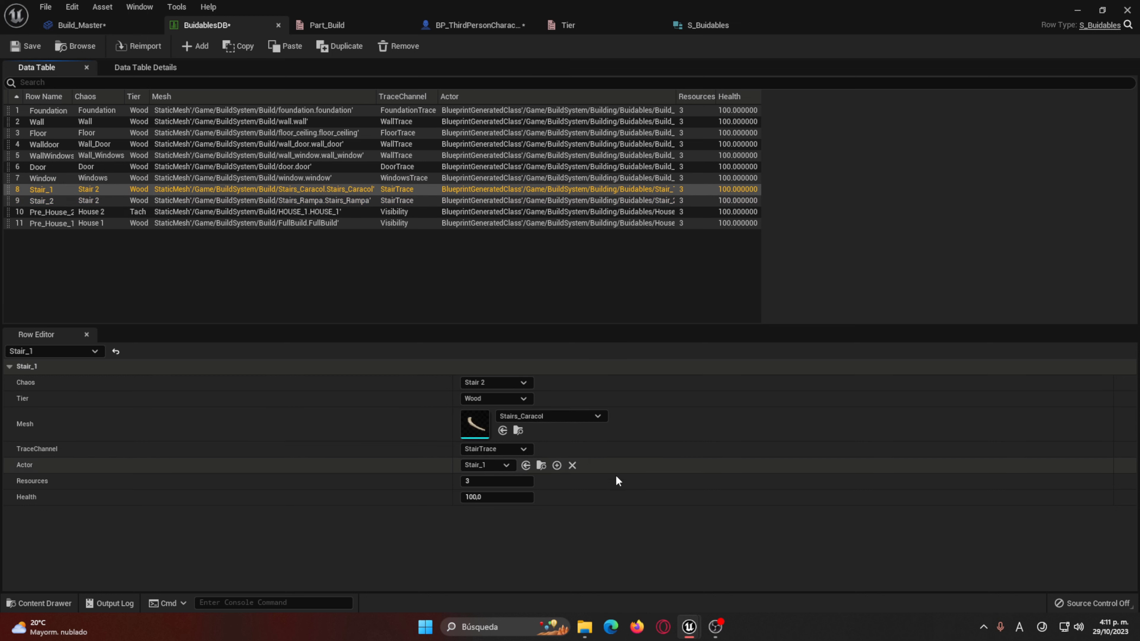
left_click(498, 383)
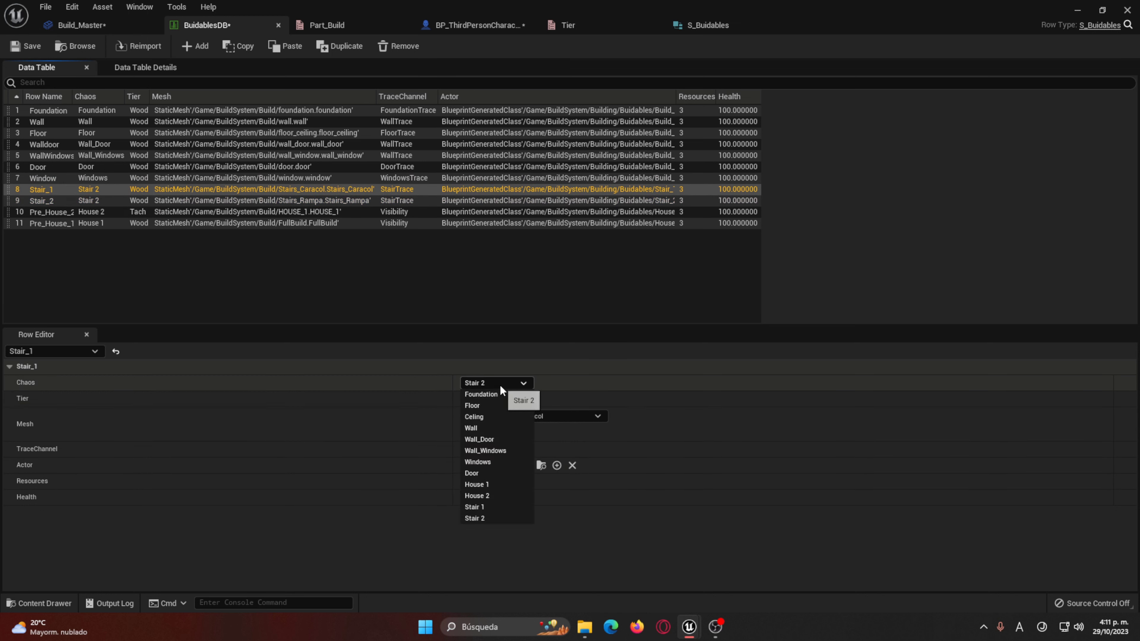
left_click(501, 507)
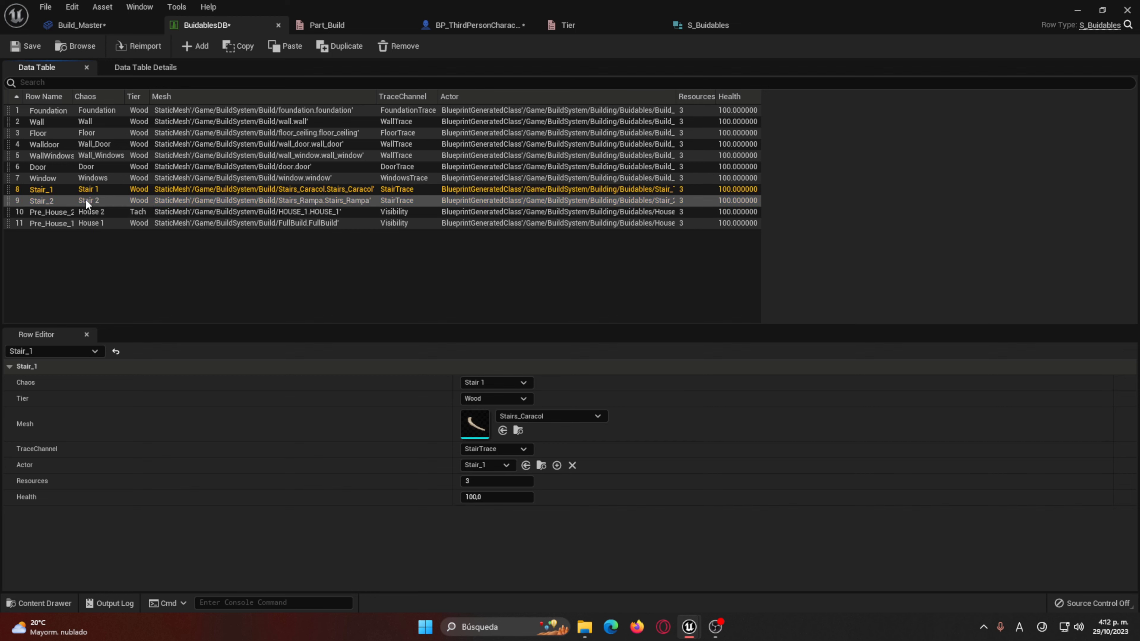
left_click(100, 211)
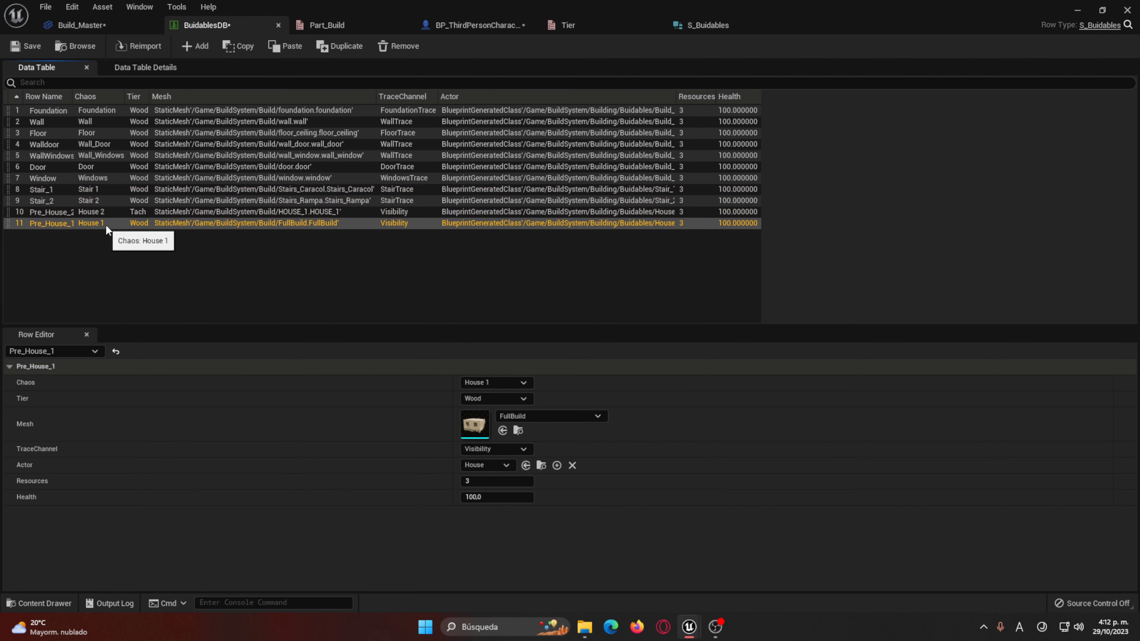
left_click(220, 238)
Step: Save BuidablesDB, close it and start a Play-in-Editor session
left_click(28, 48)
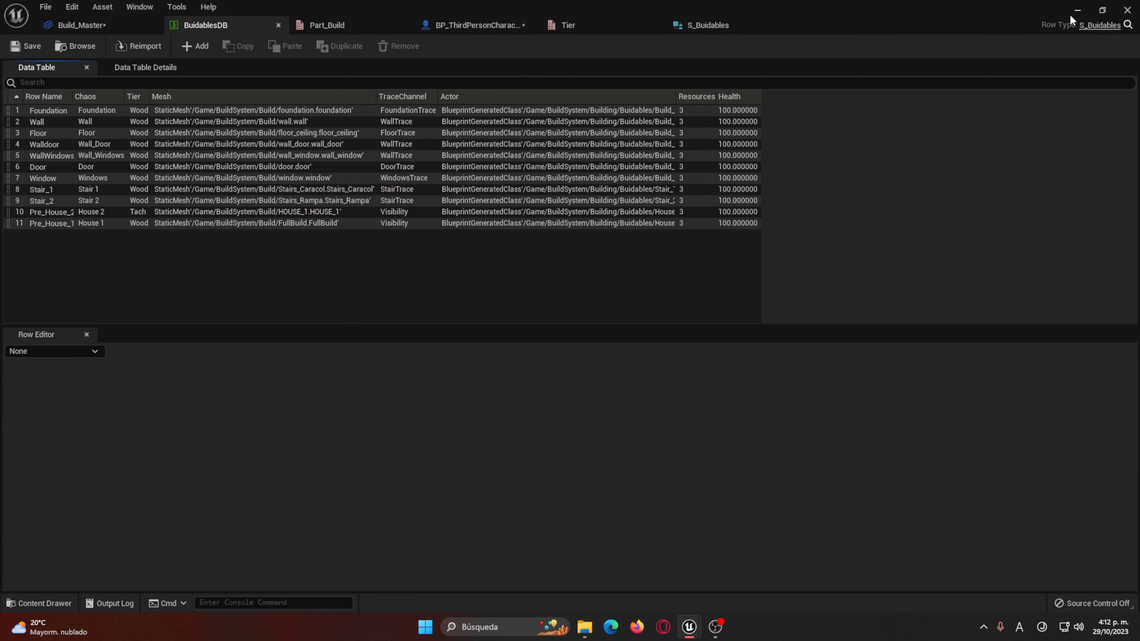
left_click(1078, 10)
left_click(252, 50)
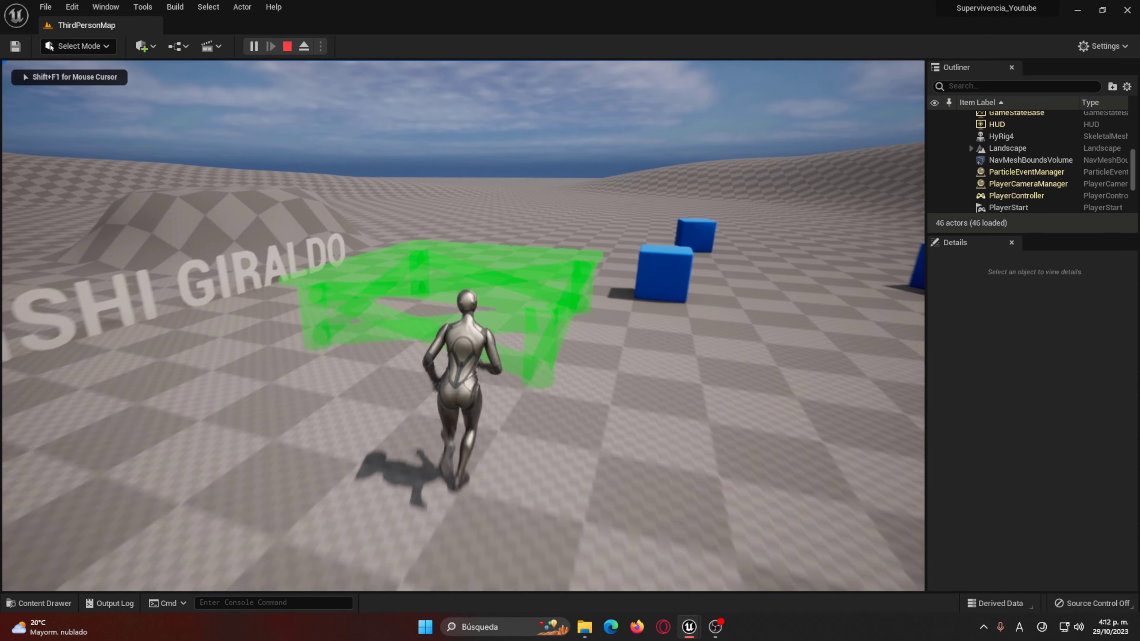
Step: Place a wooden floor piece, watch it shatter, and run and jump over the broken planks
left_click(463, 326)
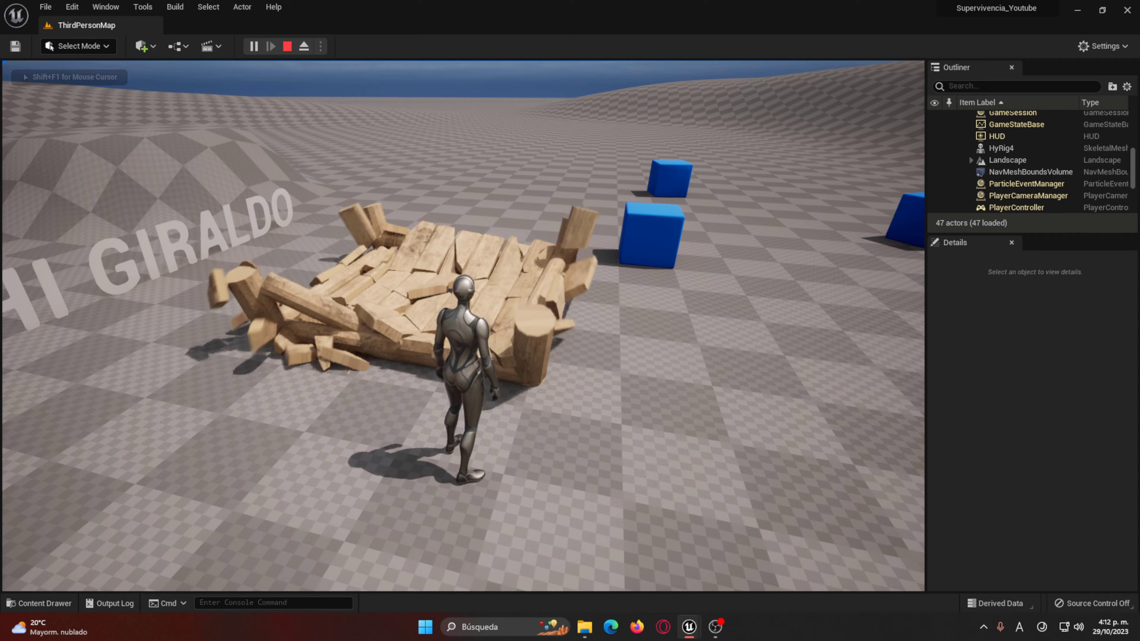
key("w")
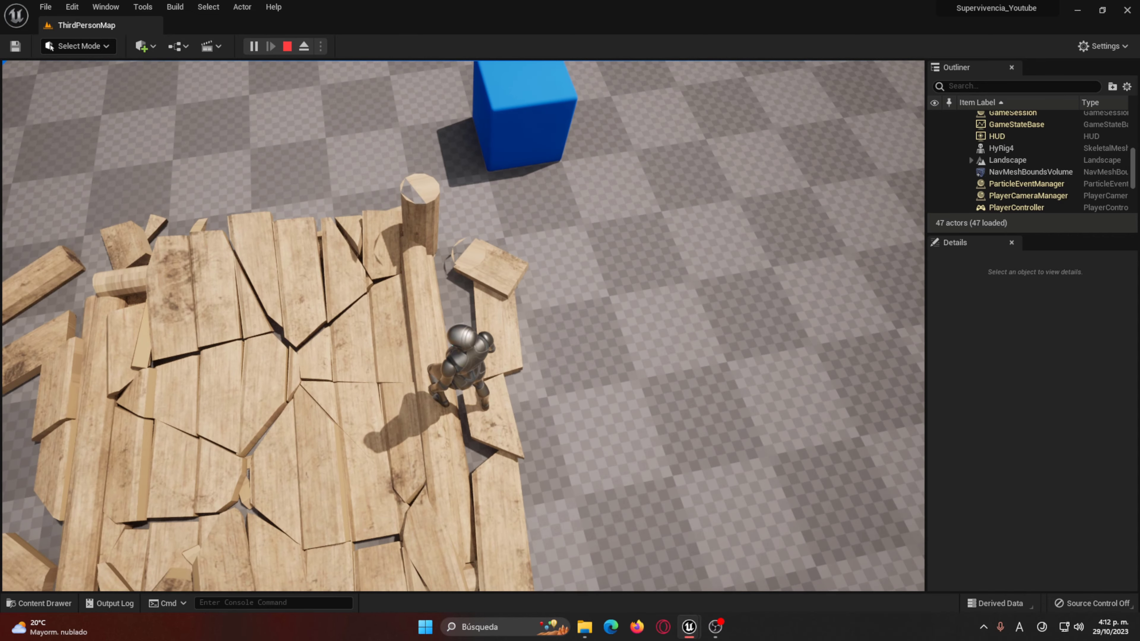
key("space")
key("w")
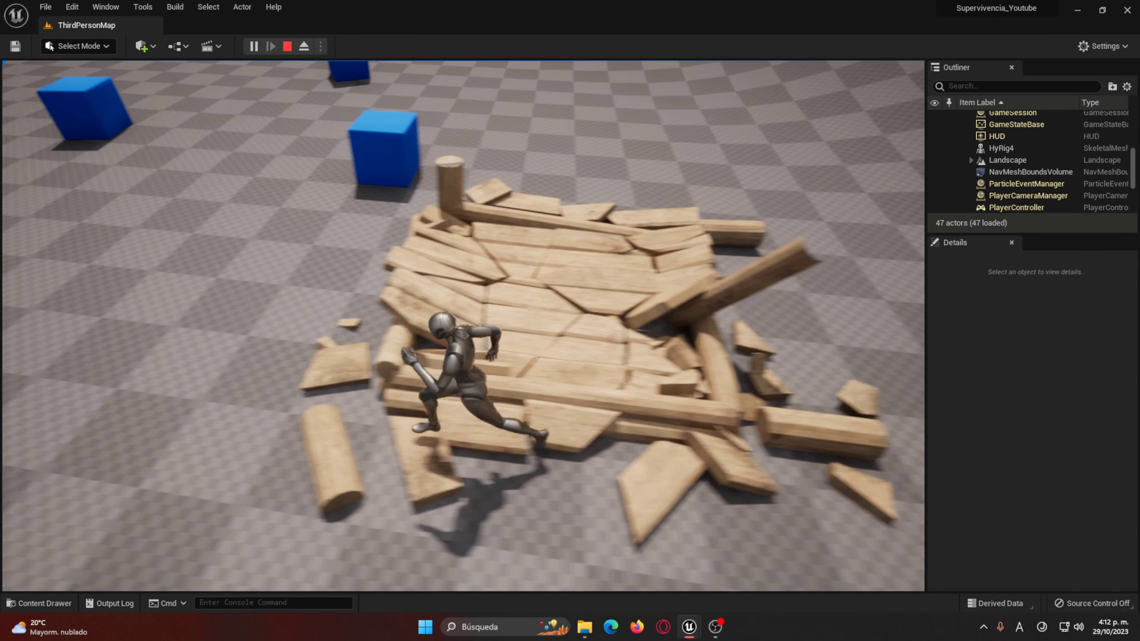
Step: Build four wooden walls and a window piece at the green build preview
key("w")
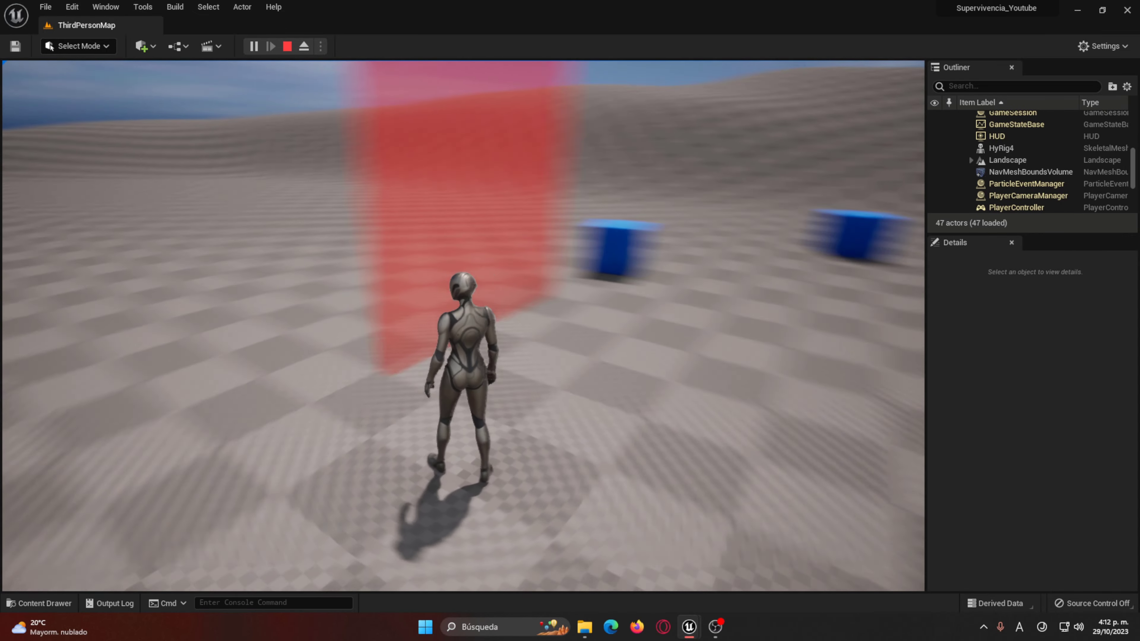
key("e")
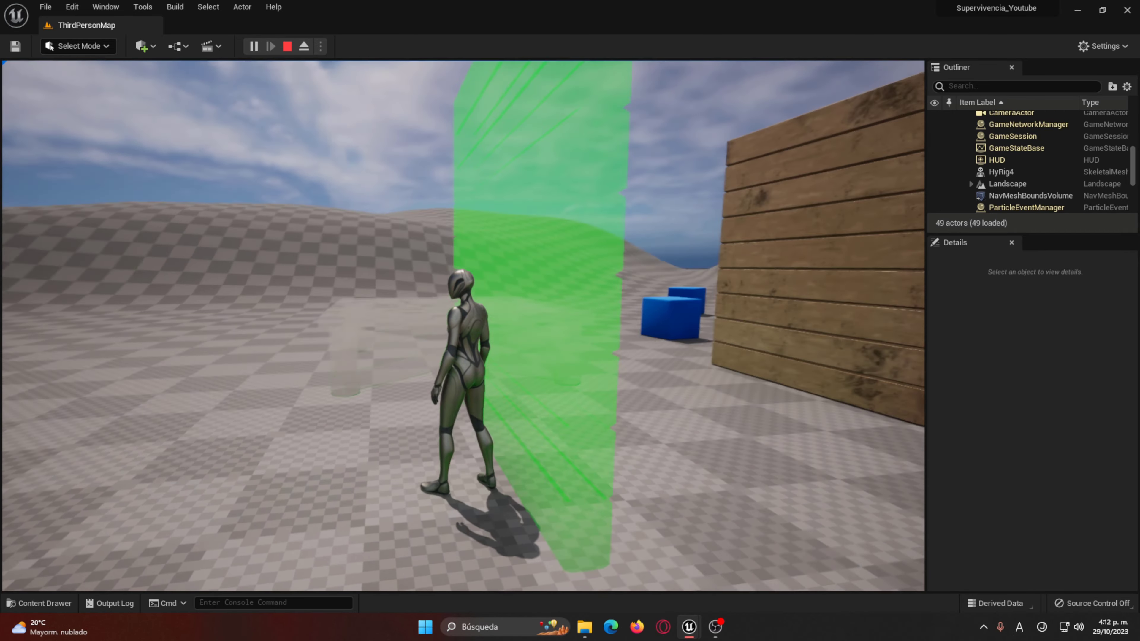
key("w")
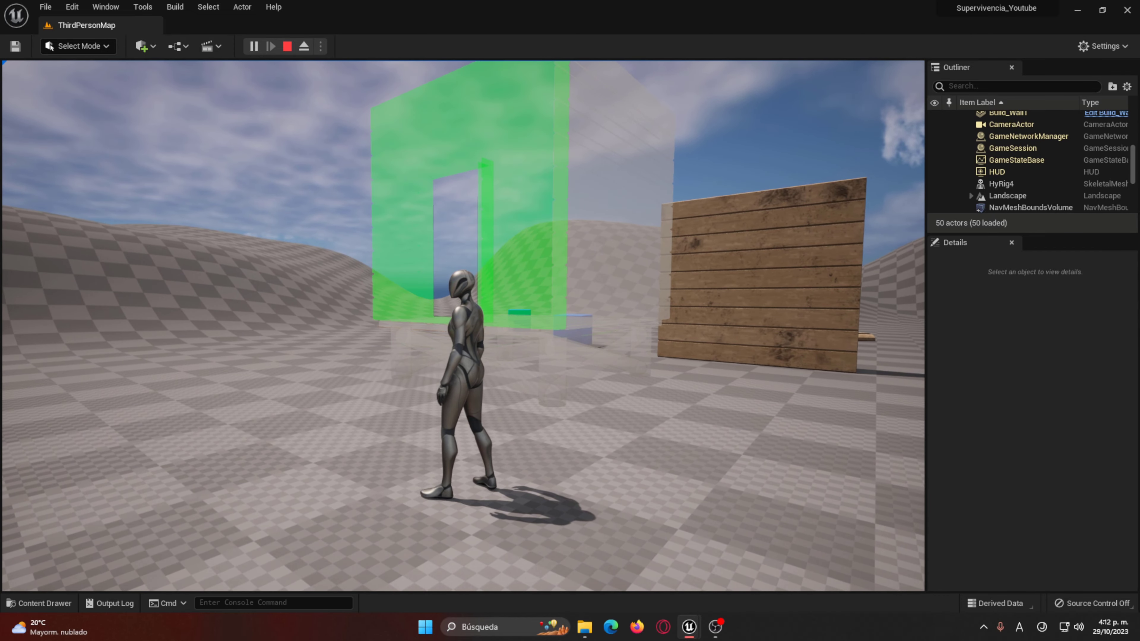
key("w")
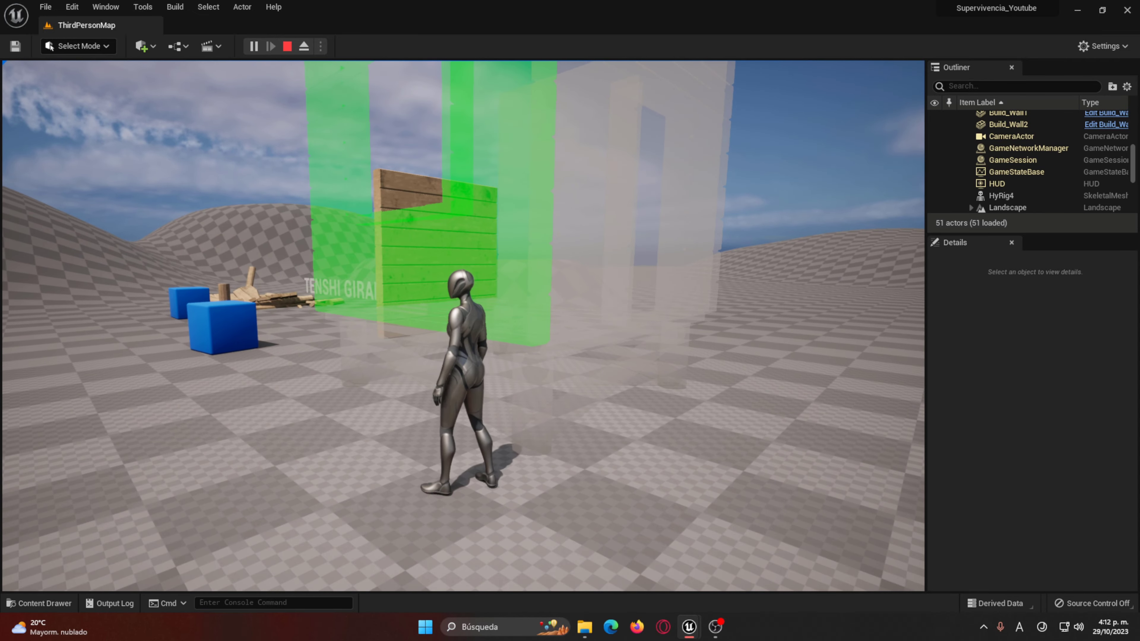
left_click(463, 326)
key("w")
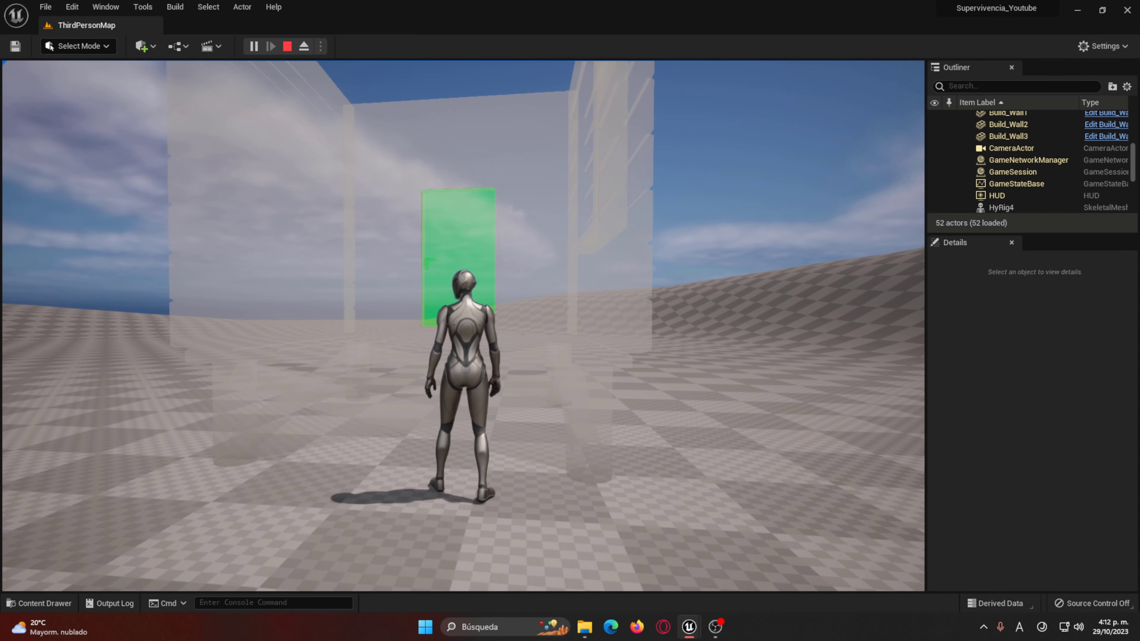
left_click(464, 326)
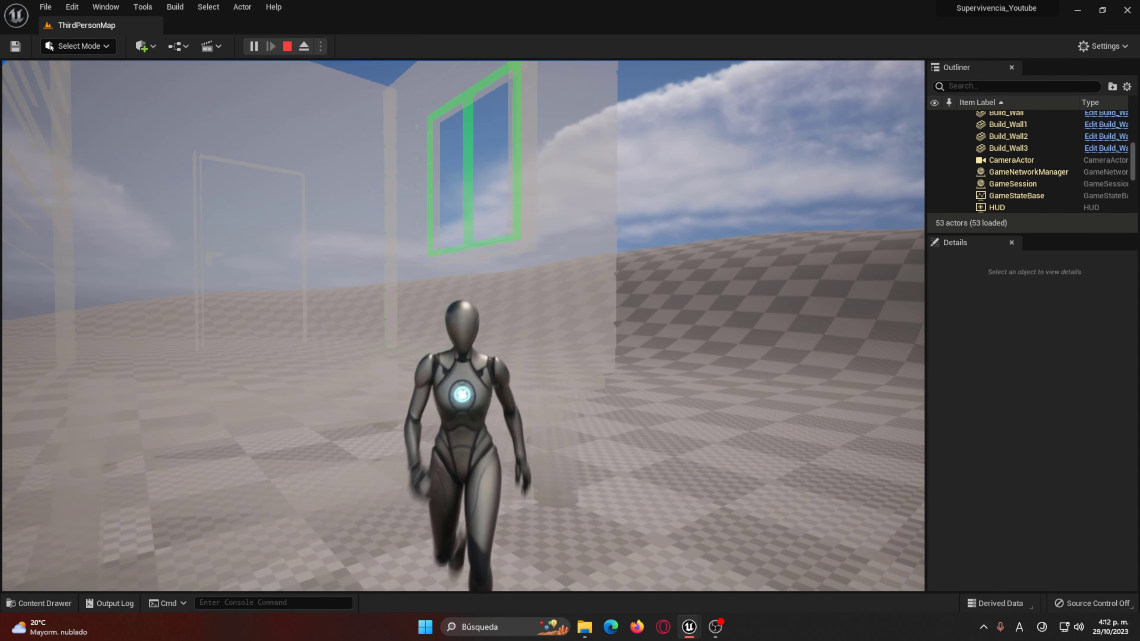
left_click(464, 326)
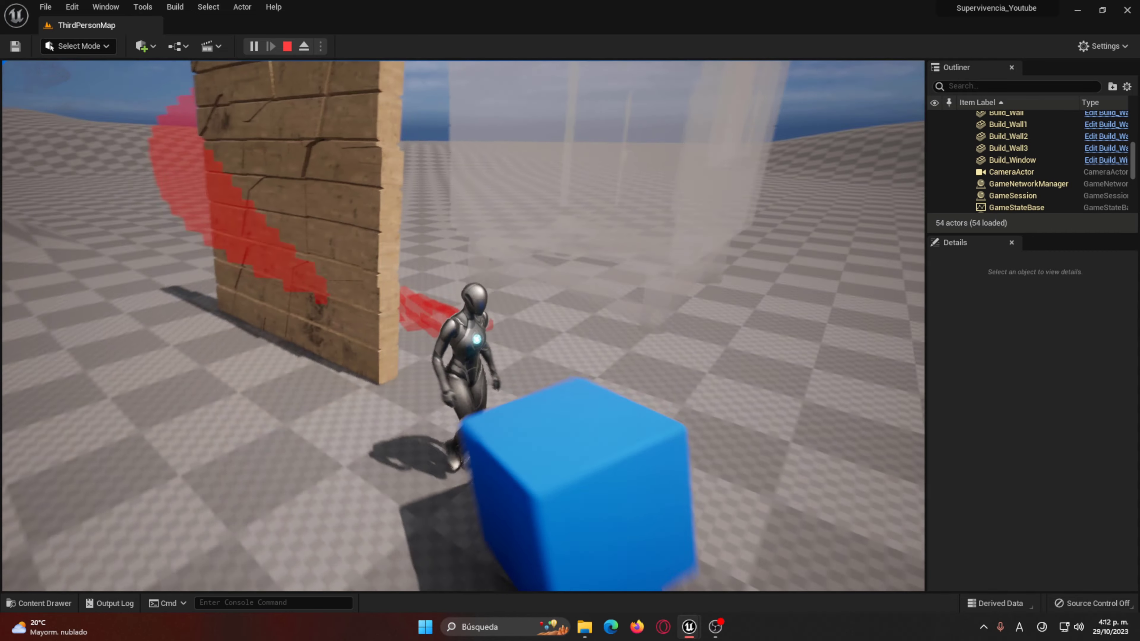
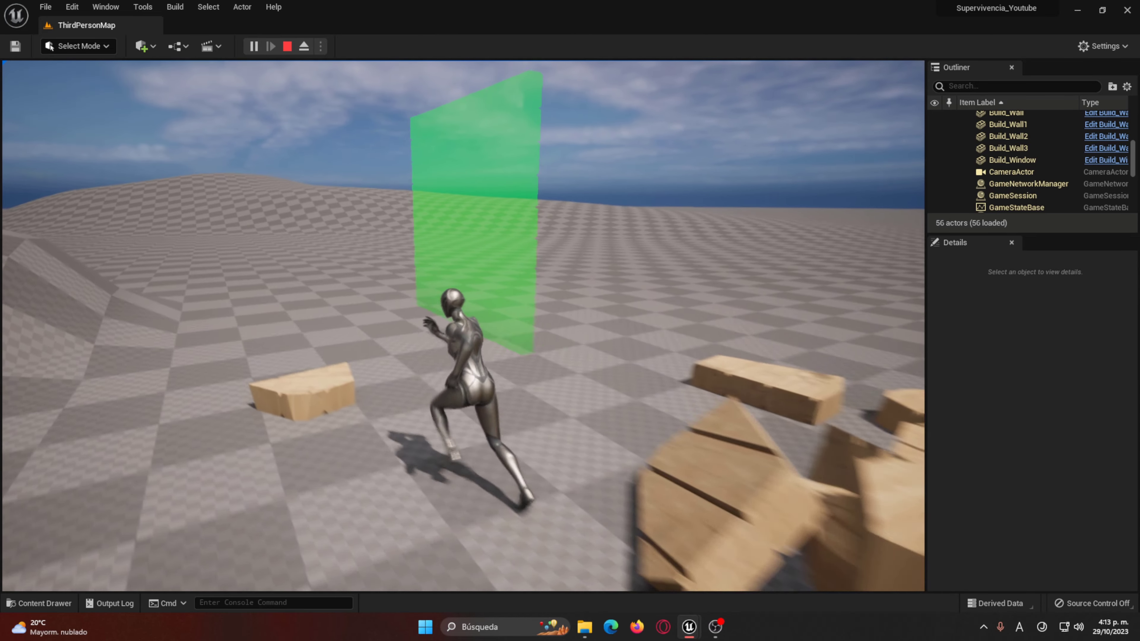
Step: Stop the play session and open Build_Master from BuildSystem > Building > Buidables
key("Escape")
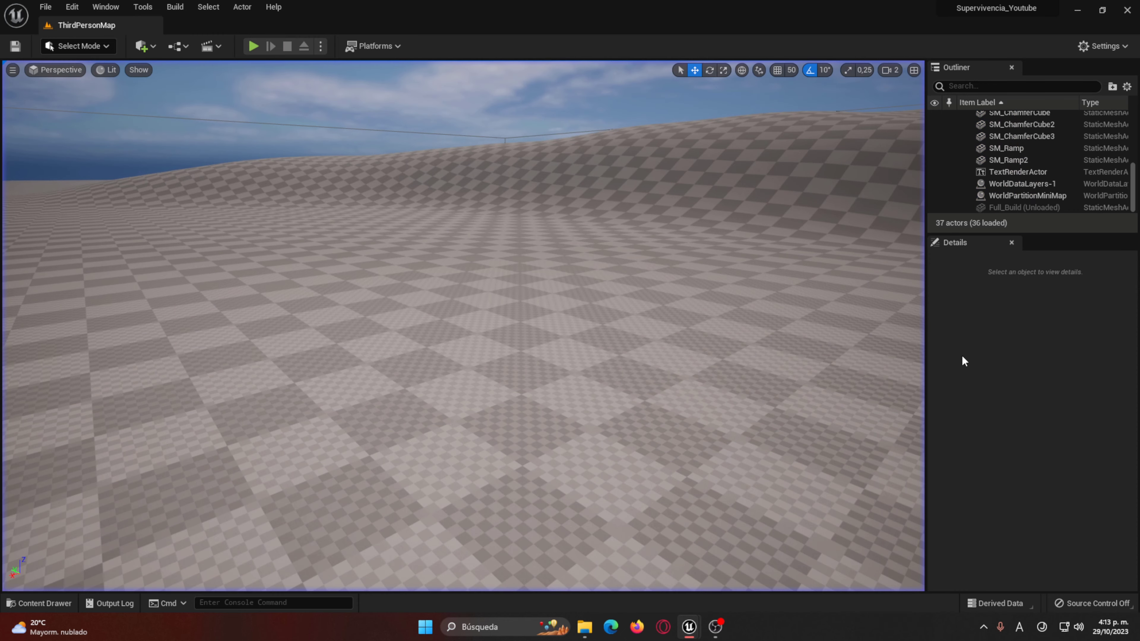
key("ctrl+space")
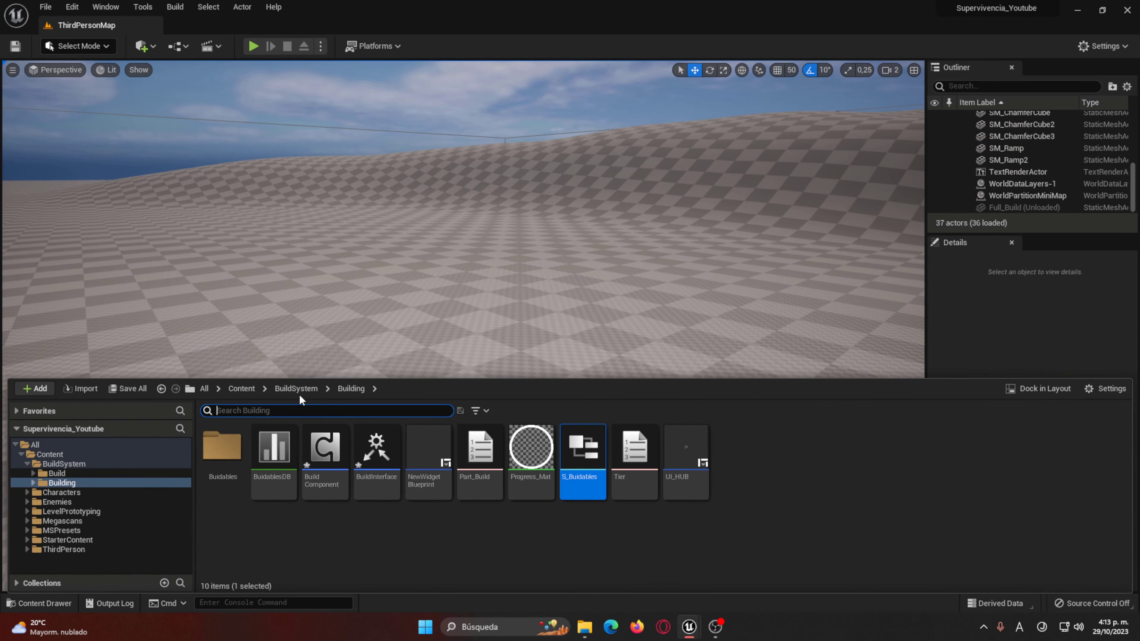
left_click(296, 389)
double_click(222, 447)
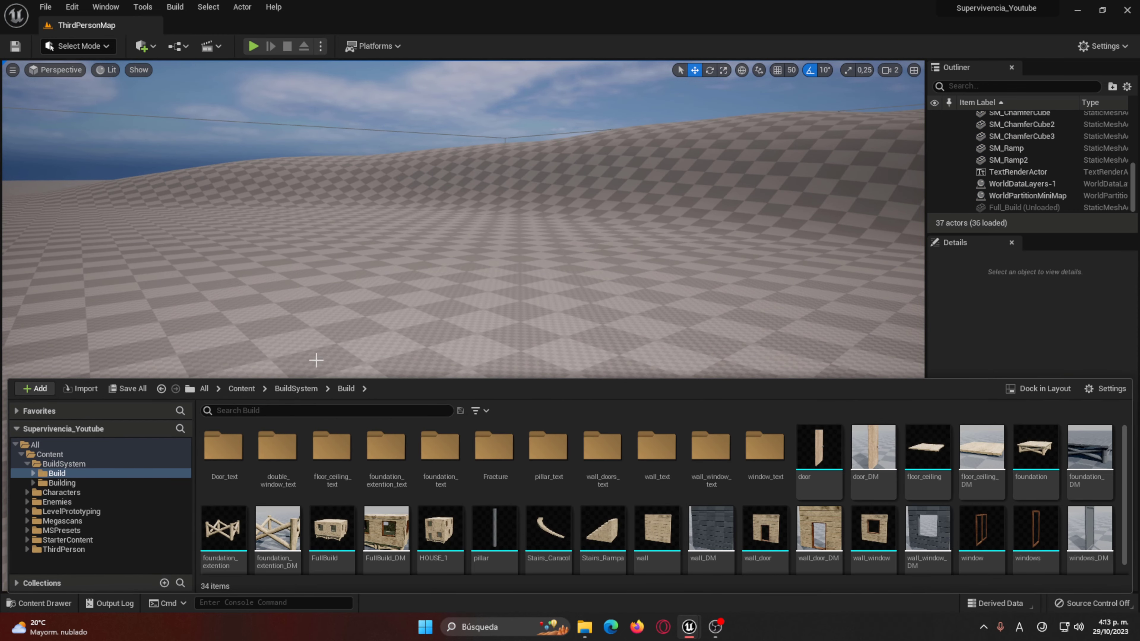
left_click(284, 389)
double_click(273, 447)
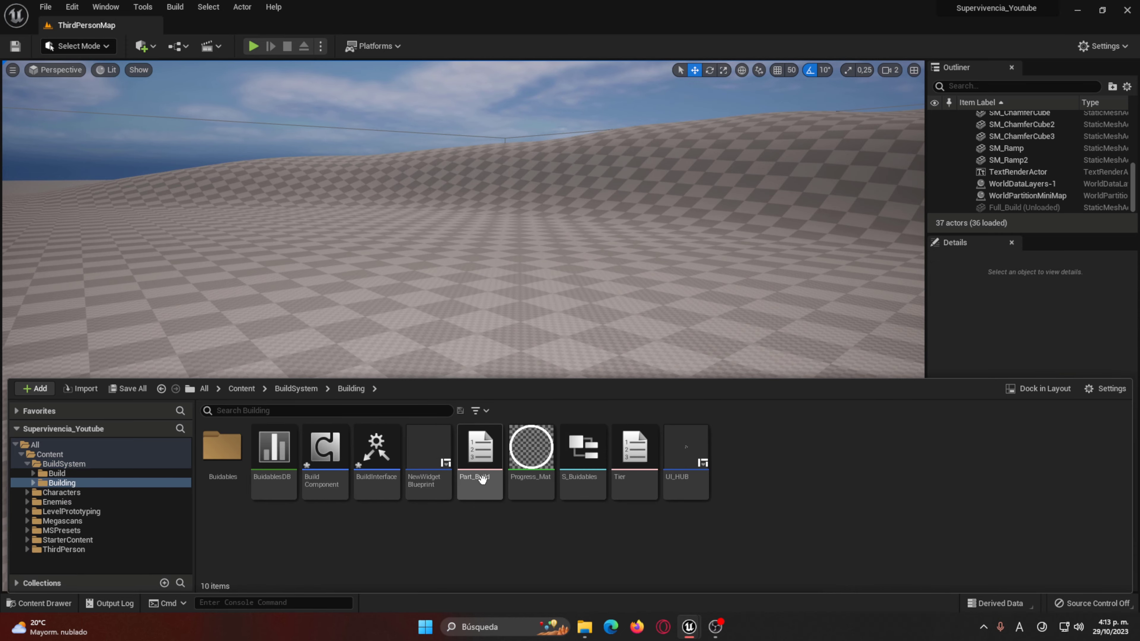
left_click(211, 465)
double_click(211, 465)
double_click(379, 447)
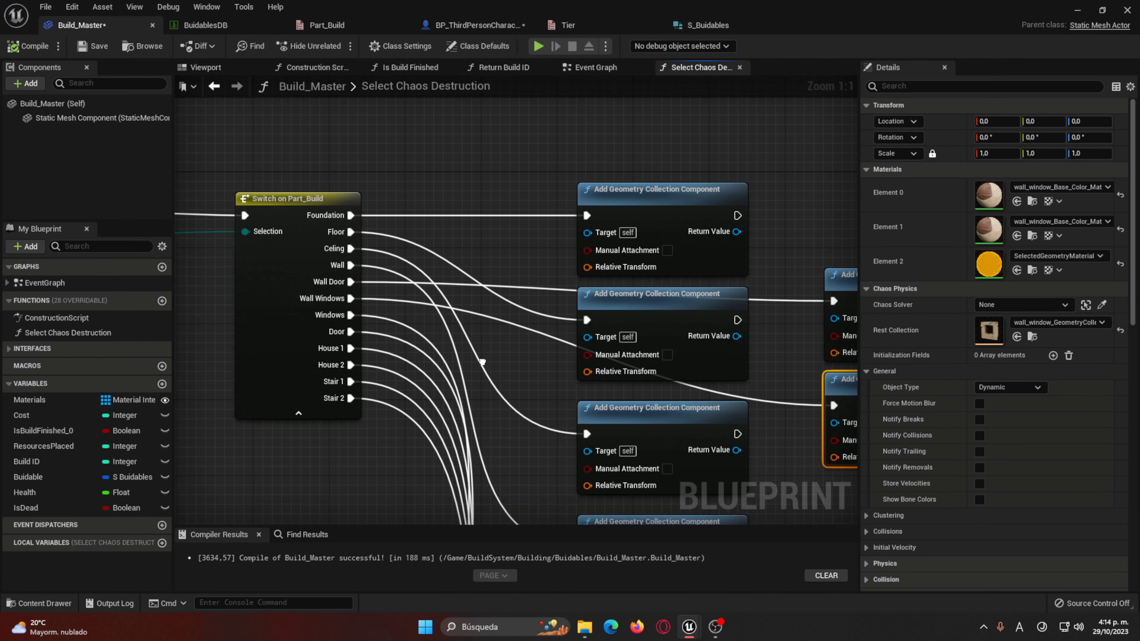
Step: Review Build_Master's Event Graph comment blocks and its Deal Damage interface function
left_click(592, 68)
scroll(314, 292, "down", 5)
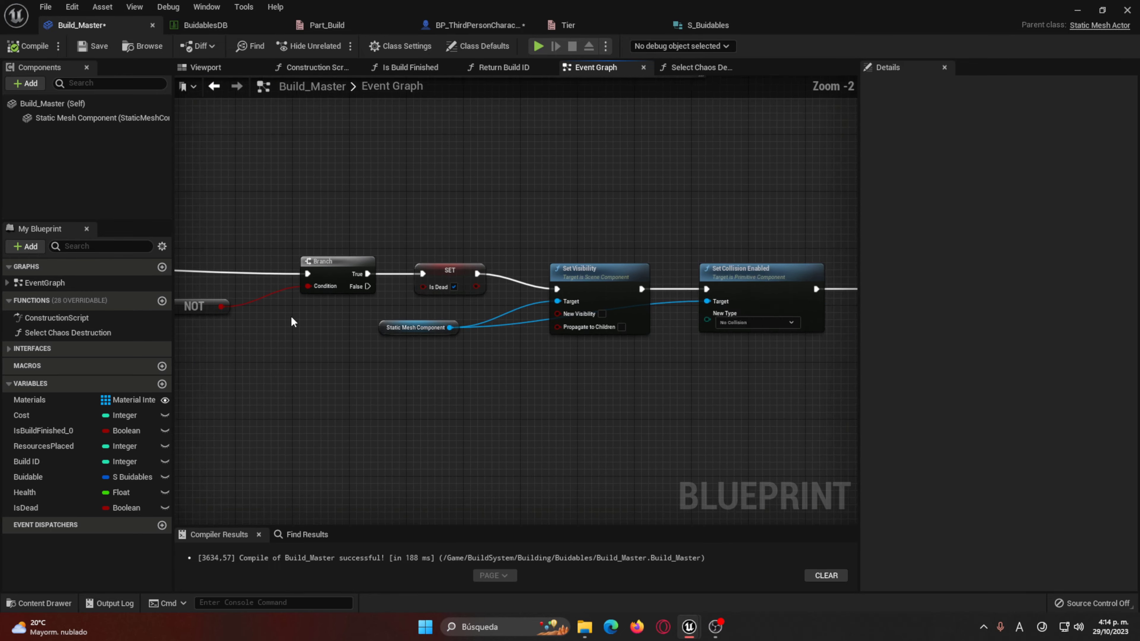
scroll(274, 301, "up", 1)
scroll(268, 249, "up", 1)
scroll(204, 249, "up", 1)
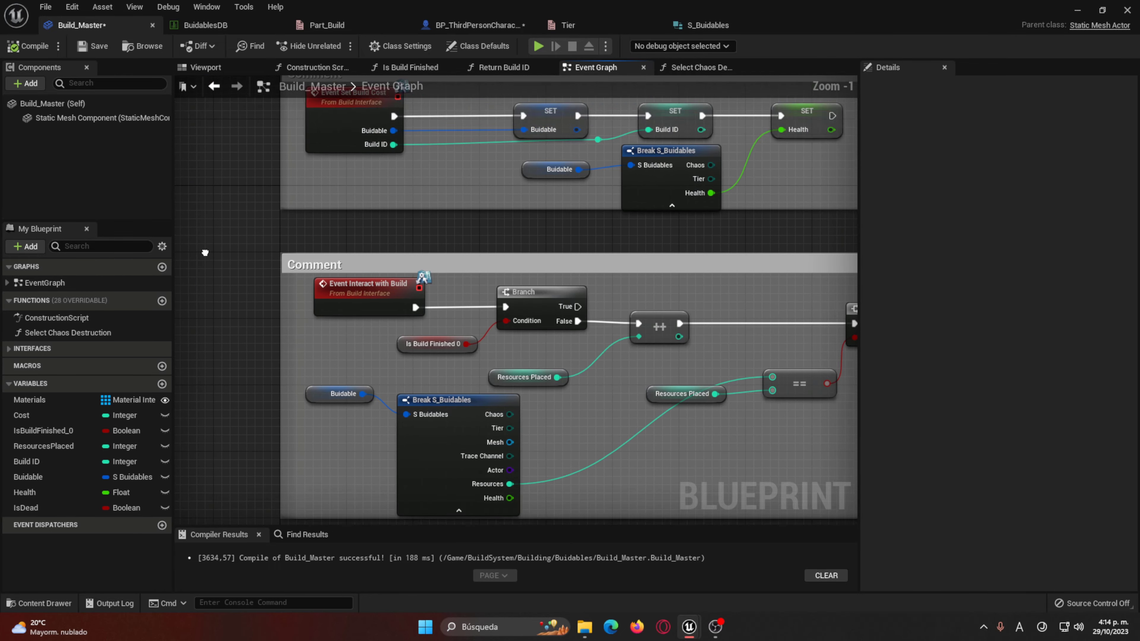
scroll(204, 250, "up", 1)
scroll(235, 370, "down", 1)
scroll(505, 395, "down", 1)
scroll(513, 390, "down", 1)
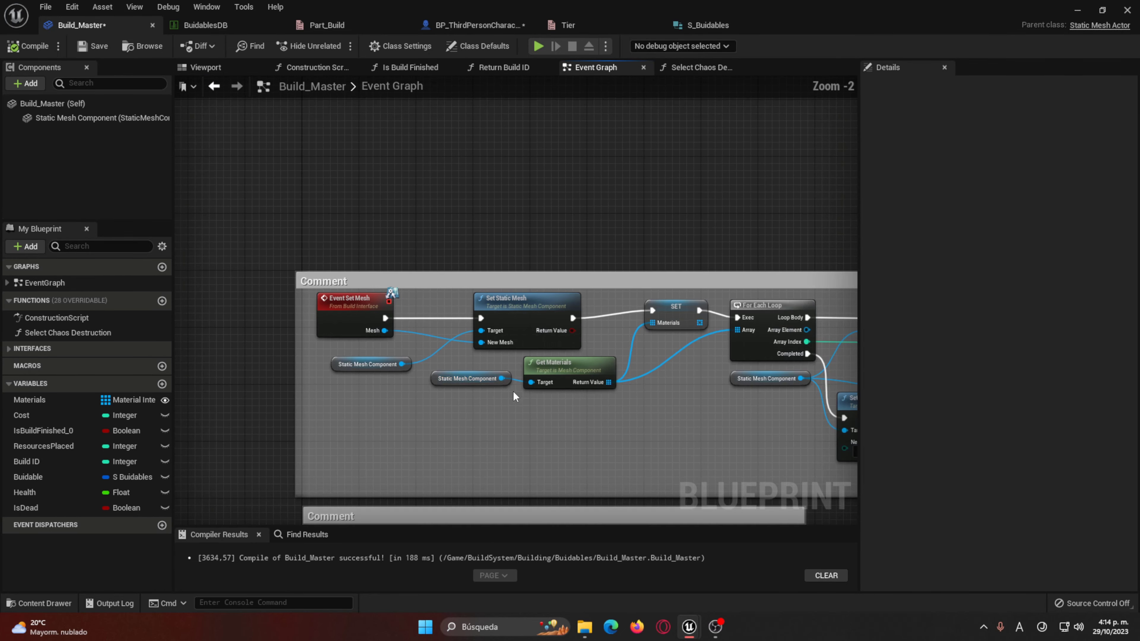
scroll(493, 398, "down", 1)
right_click_drag(493, 399, 378, 178)
left_click(61, 349)
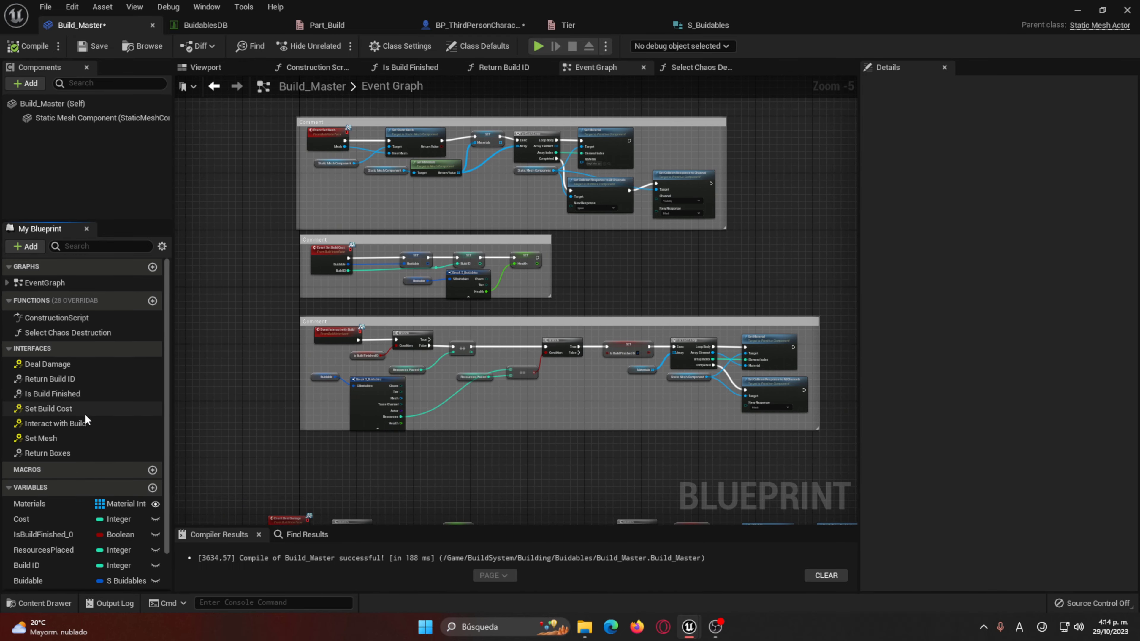
right_click_drag(274, 413, 252, 354)
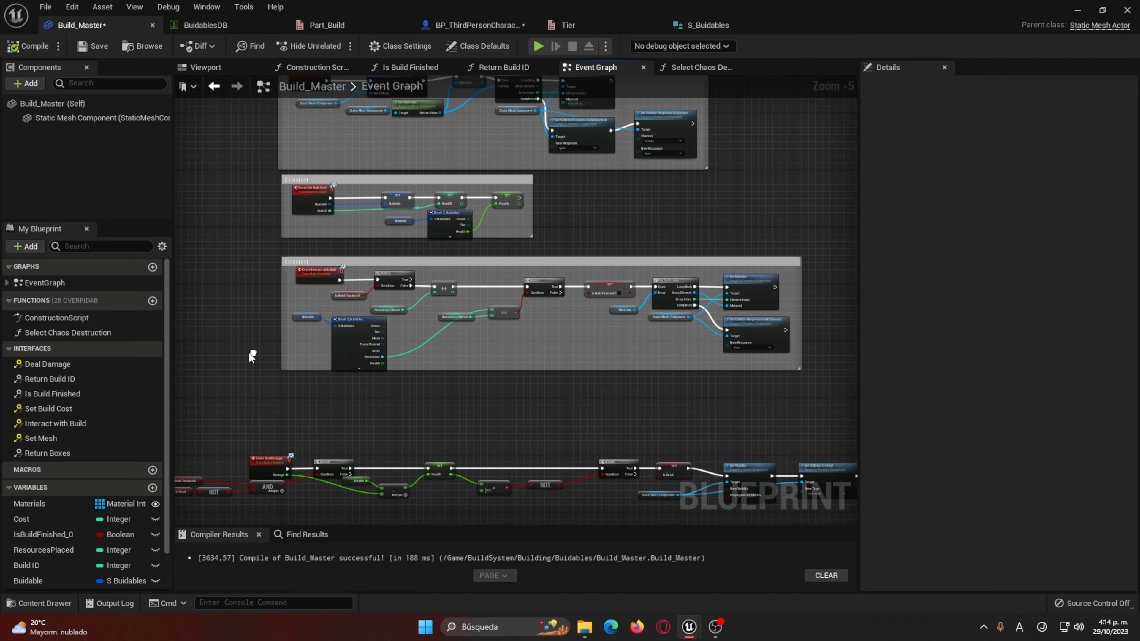
key("ctrl+space")
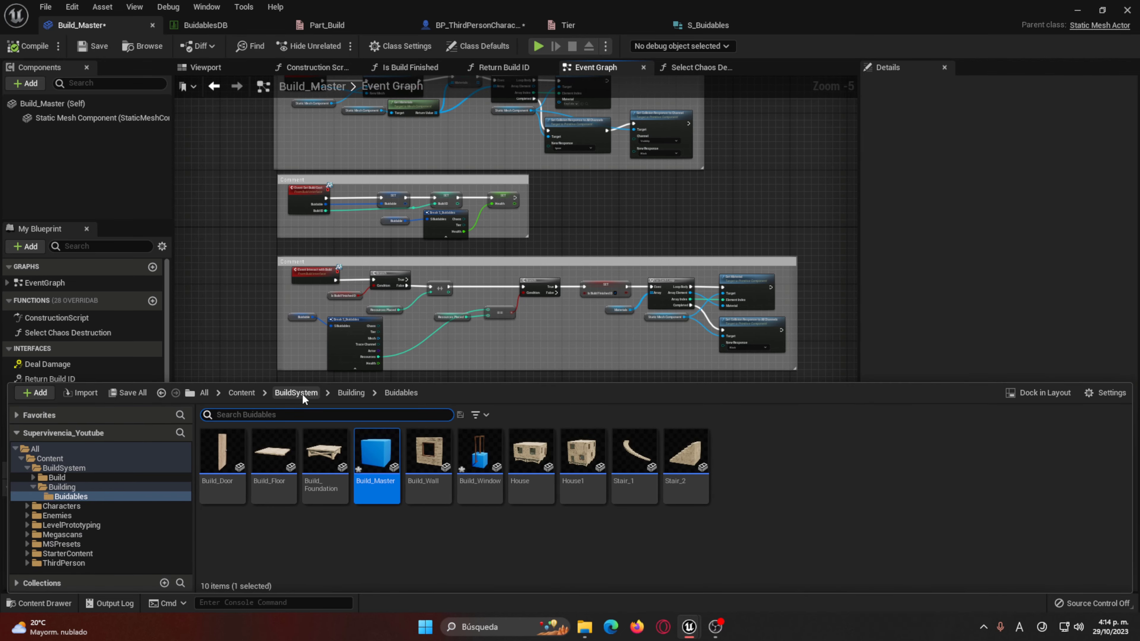
Step: Open BP_ThirdPersonCharacter from the ThirdPerson > Blueprints folder
left_click(242, 393)
double_click(532, 454)
double_click(224, 453)
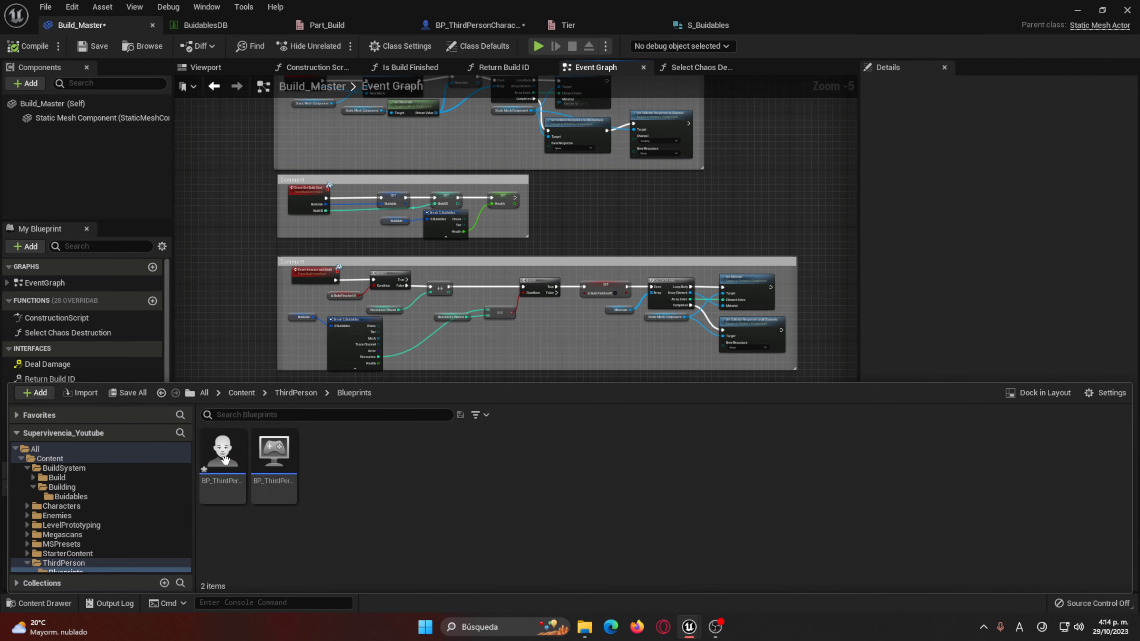
double_click(224, 456)
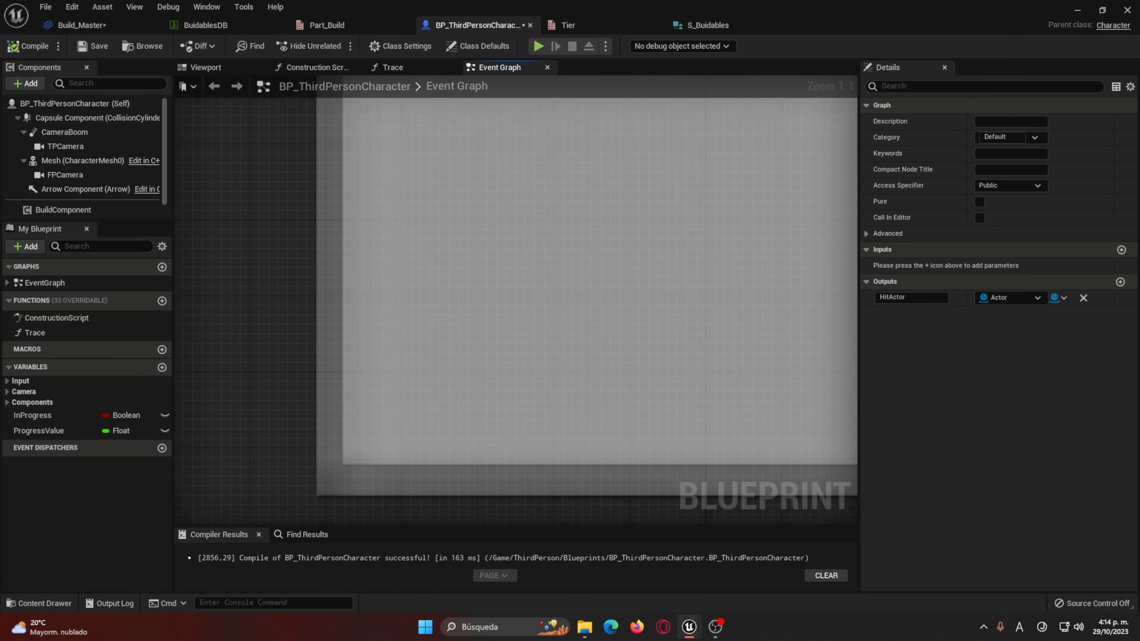
Step: Look over the MOVER section nodes, from Move Buildable to the Q key event and Build Component
mouse_move(485, 113)
right_mouse_down()
mouse_move(397, 363)
mouse_move(365, 314)
right_mouse_up()
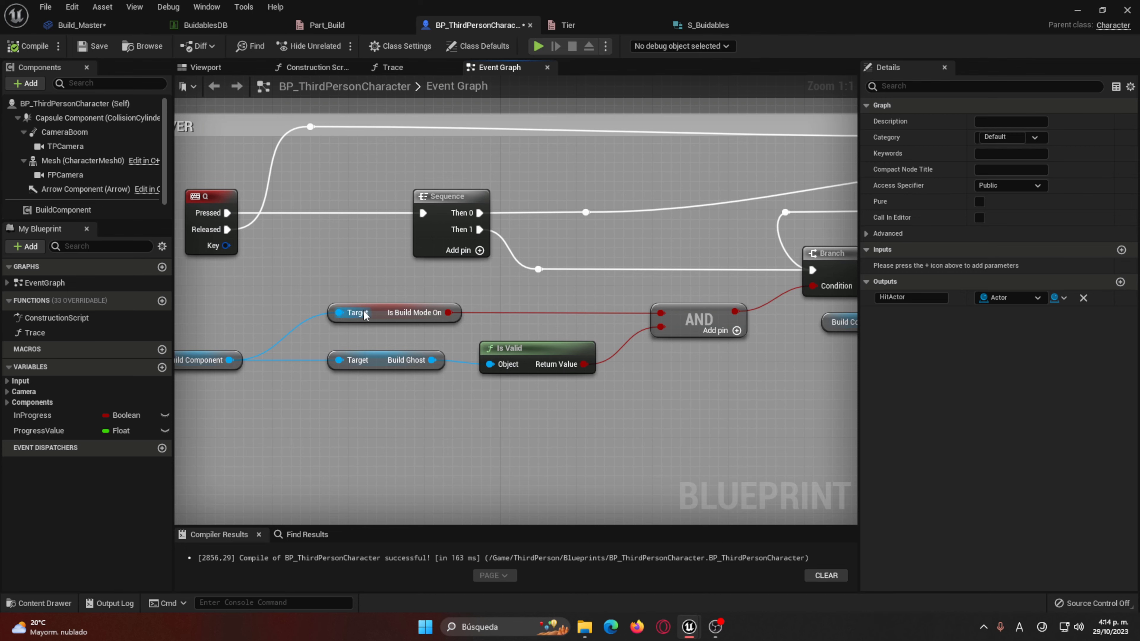
scroll(364, 314, "down", 3)
mouse_move(491, 317)
right_mouse_down()
mouse_move(334, 304)
mouse_move(45, 183)
right_mouse_up()
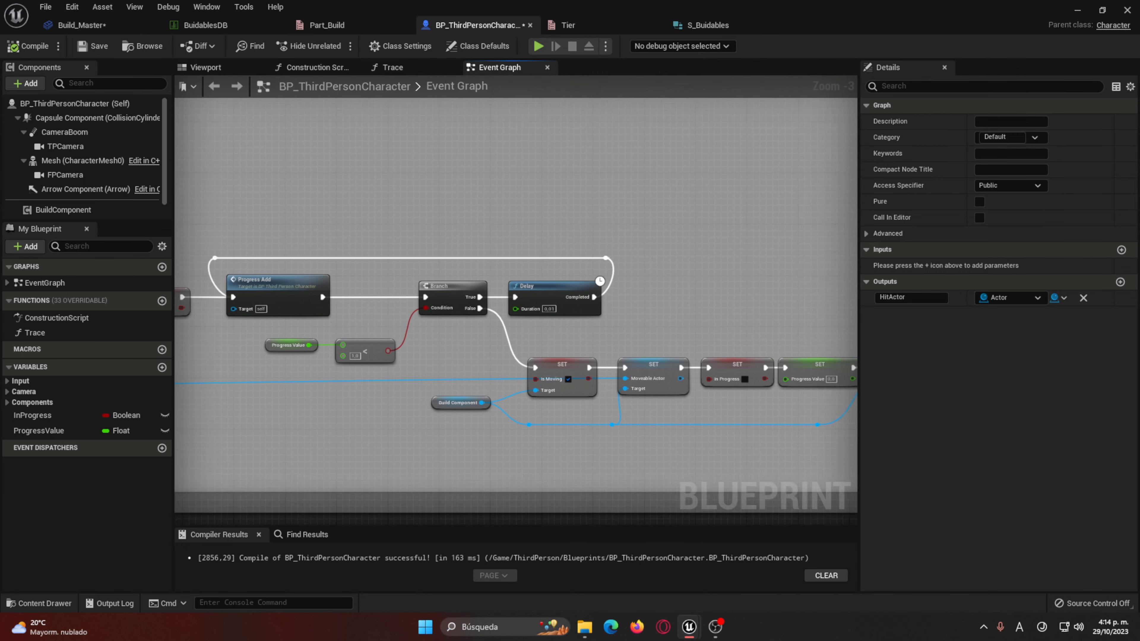
mouse_move(516, 305)
right_mouse_down()
mouse_move(446, 267)
mouse_move(769, 383)
right_mouse_up()
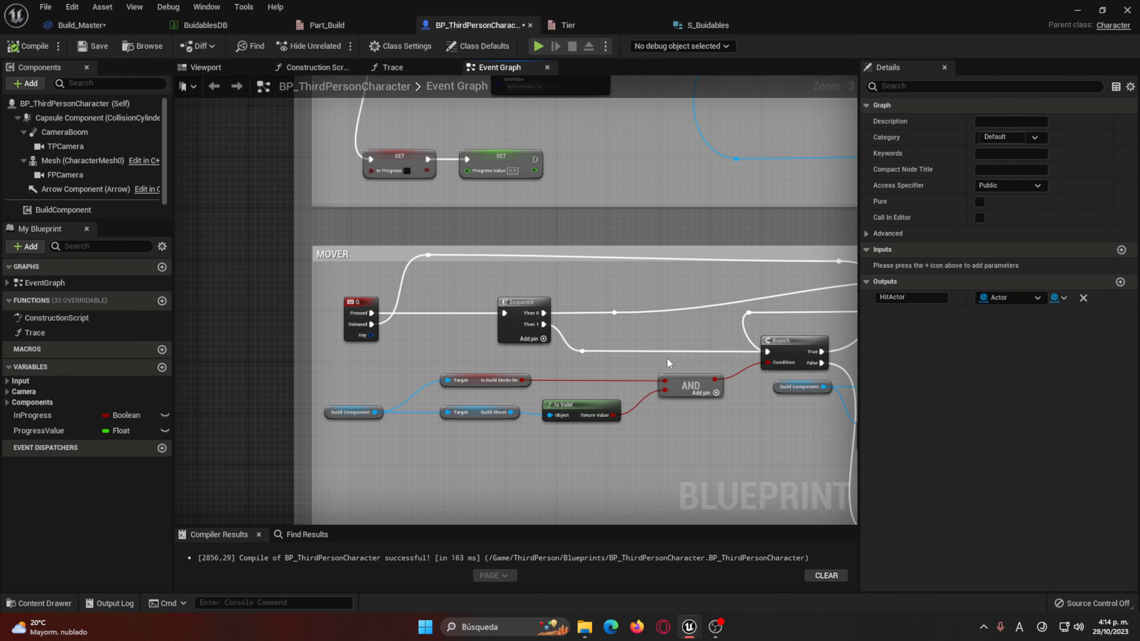
scroll(574, 346, "up", 4)
right_click_drag(693, 302, 248, 298)
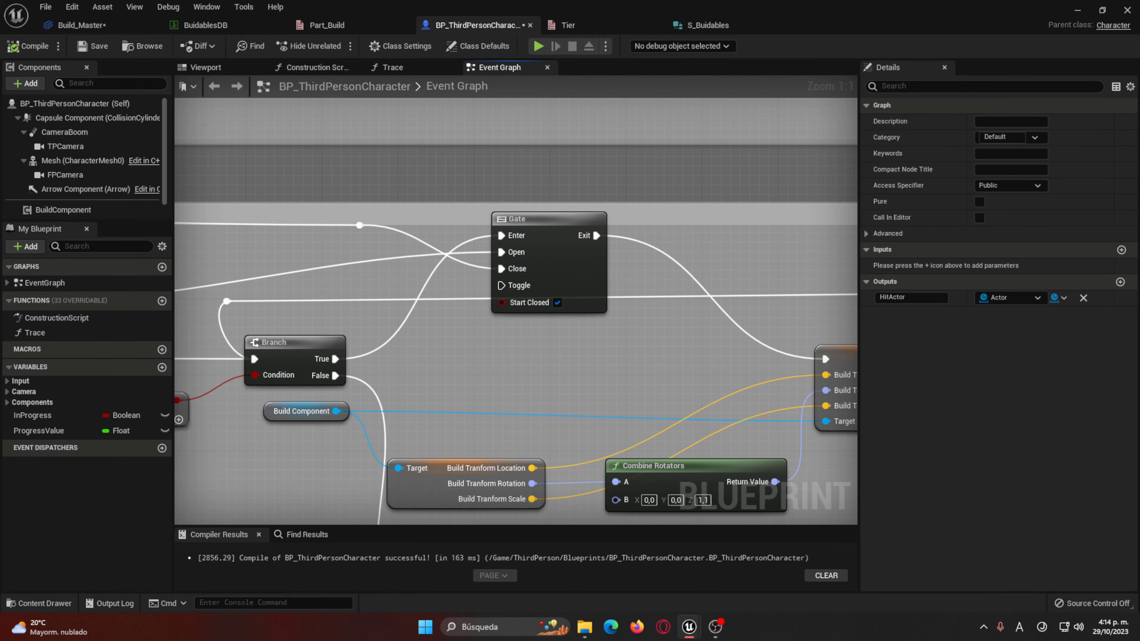
right_click_drag(564, 339, 671, 266)
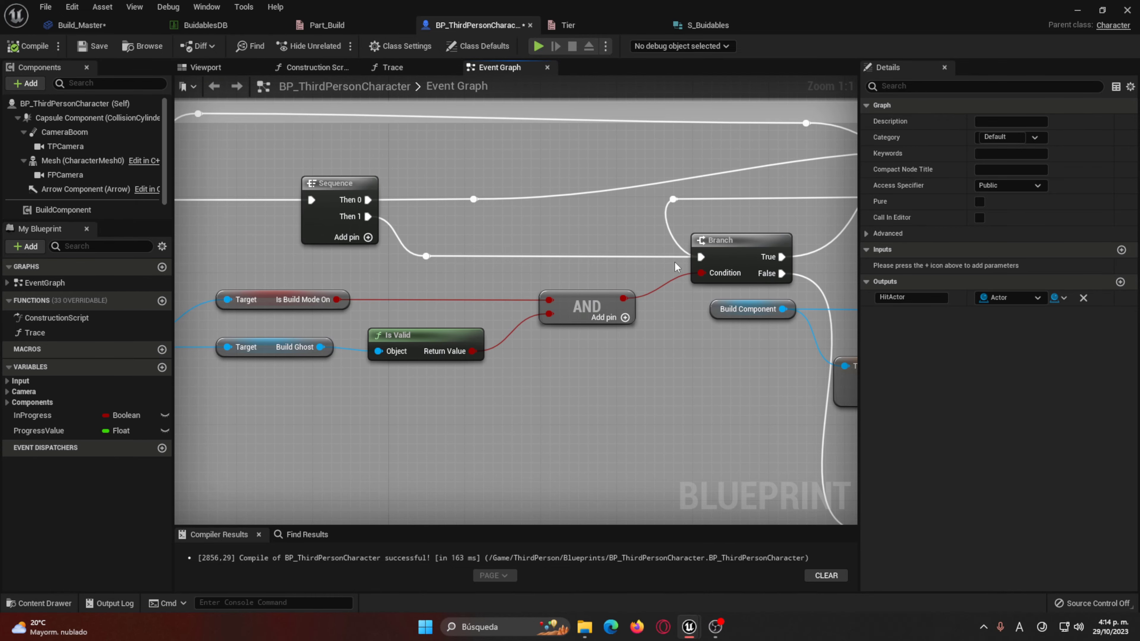
right_click_drag(180, 359, 367, 327)
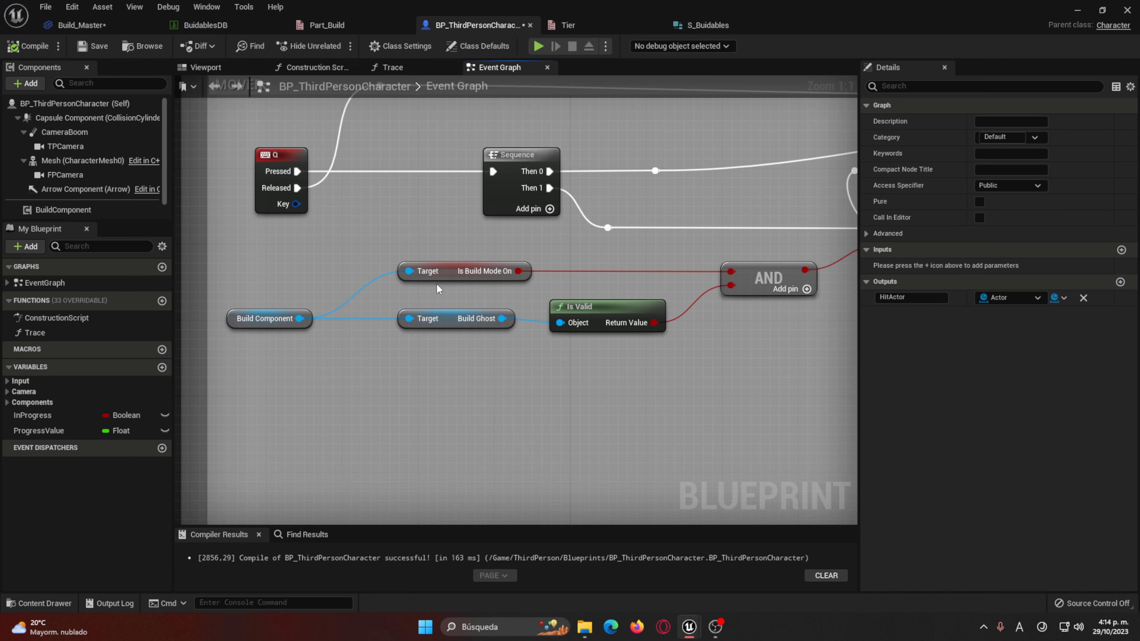
right_click_drag(481, 281, 383, 239)
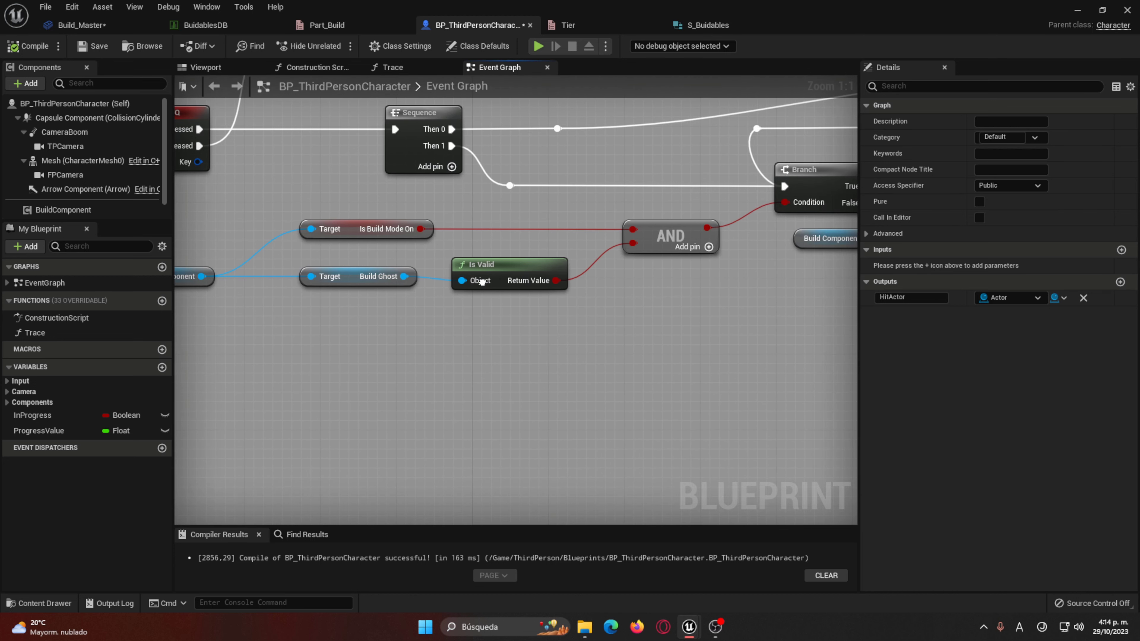
mouse_move(482, 282)
right_mouse_down()
mouse_move(592, 350)
mouse_move(539, 329)
right_mouse_up()
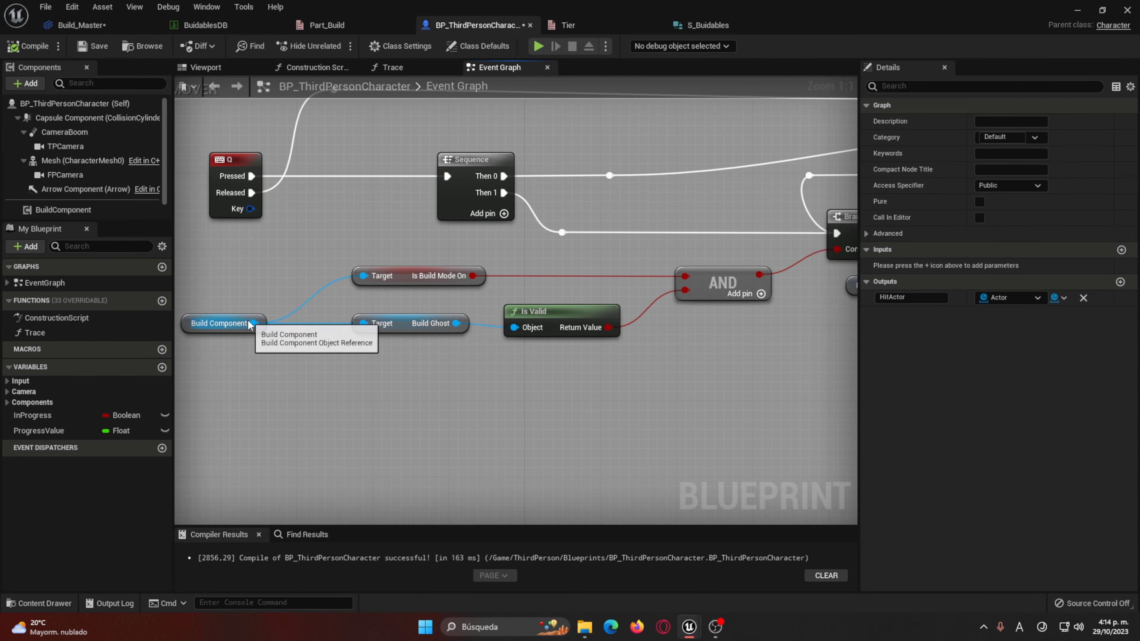
Step: Search Build Component's actions for 'is buil' and dismiss the list without adding a node
left_click_drag(253, 324, 425, 394)
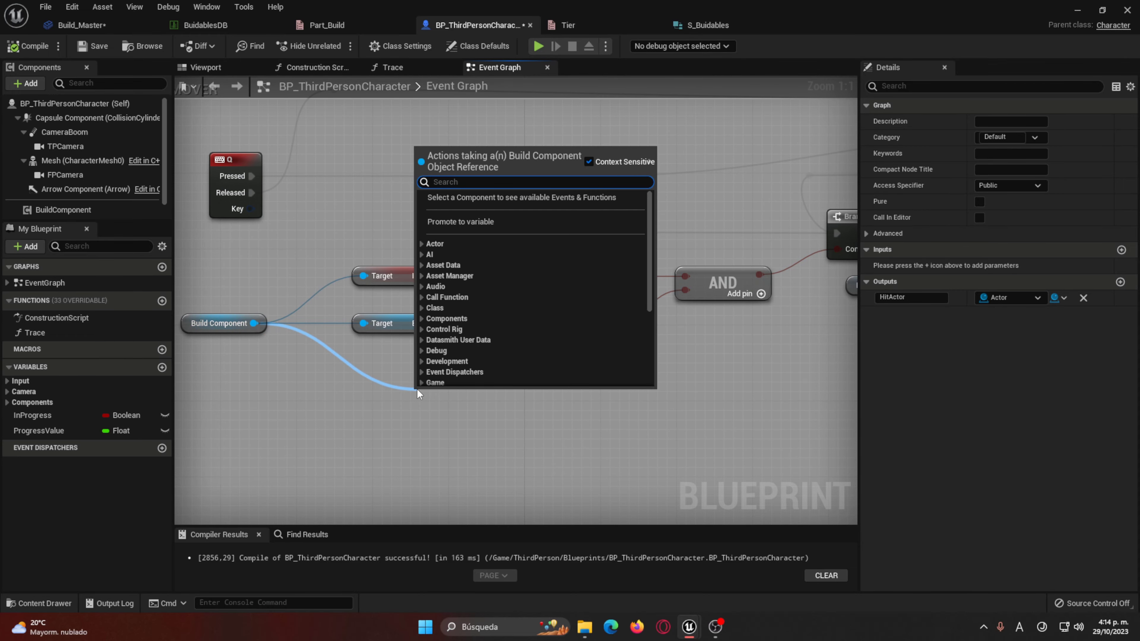
type("is")
type(" buil")
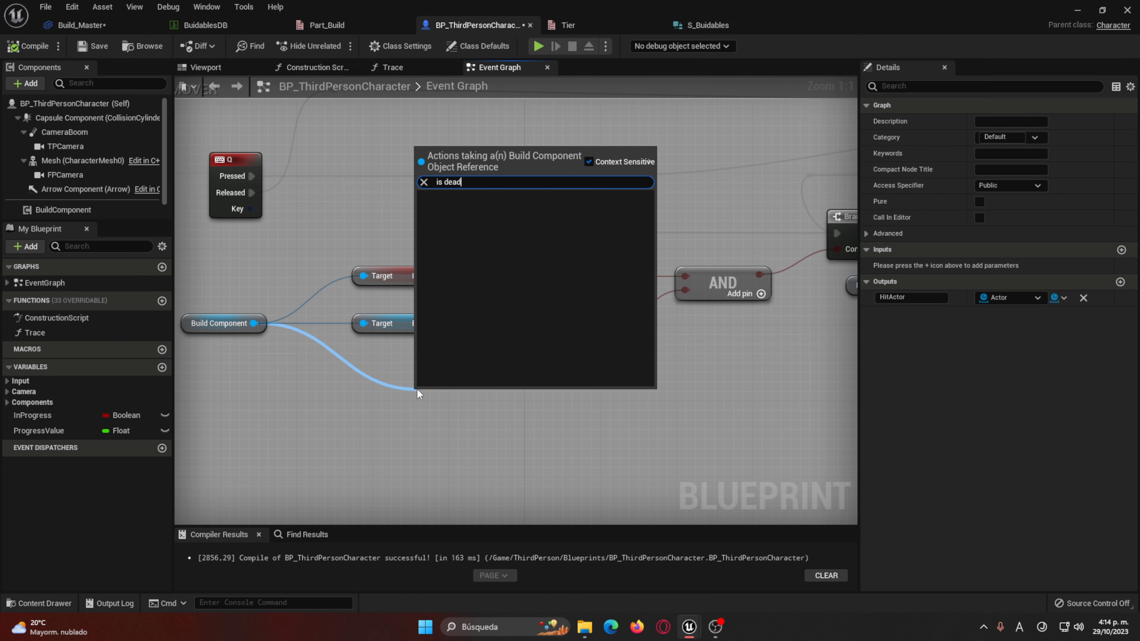
key("BackSpace")
key("BackSpace")
key("BackSpace")
key("BackSpace")
key("BackSpace")
key("BackSpace")
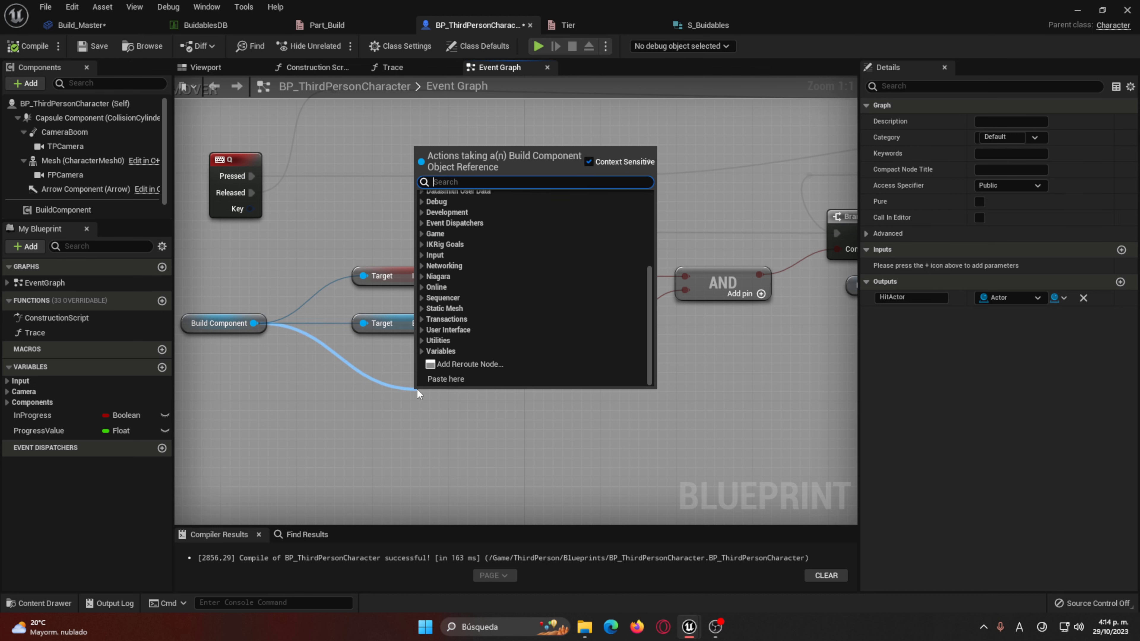
left_click(467, 417)
Step: Inspect the Is Build Finished check and the progress nodes
right_click_drag(467, 417, 350, 433)
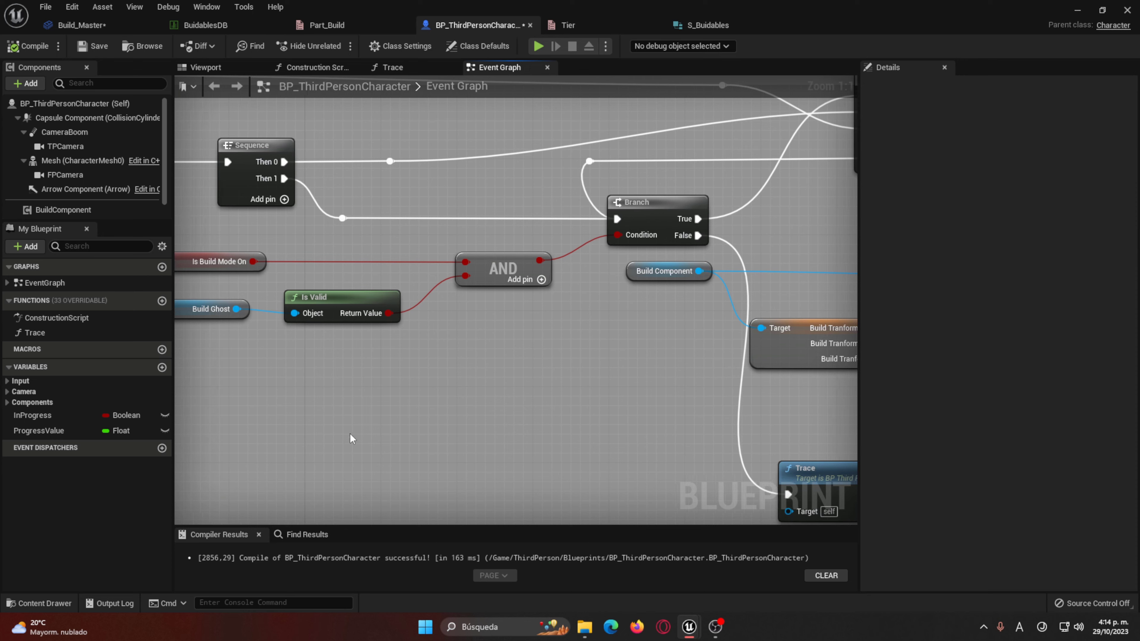
right_click_drag(566, 380, 840, 466)
right_click_drag(730, 439, 197, 154)
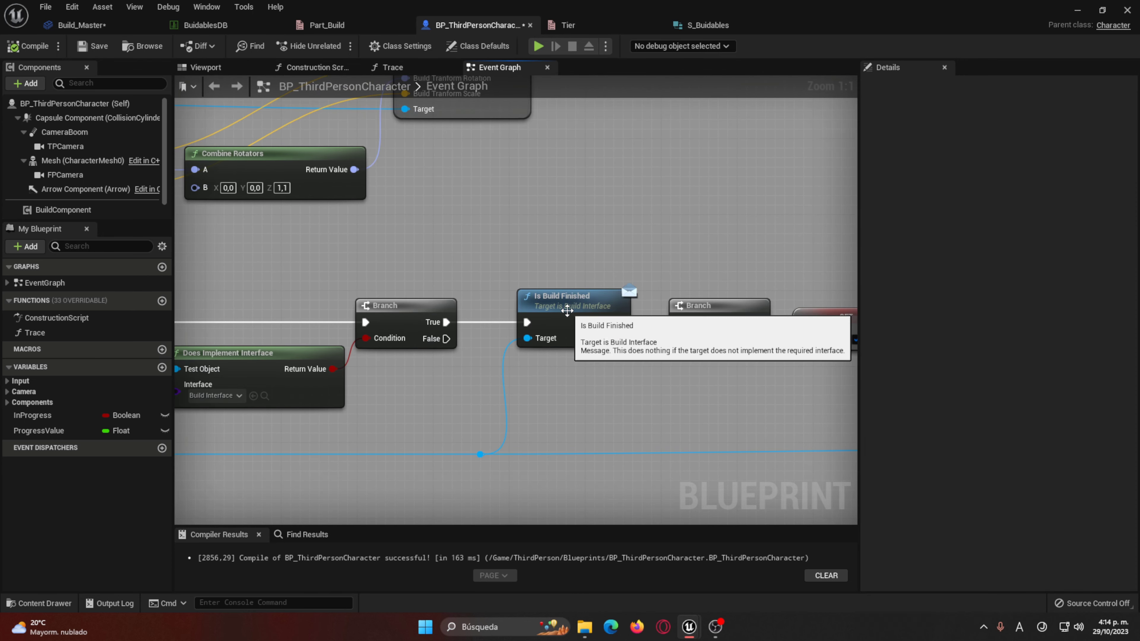
right_click_drag(763, 269, 420, 246)
scroll(531, 287, "down", 5)
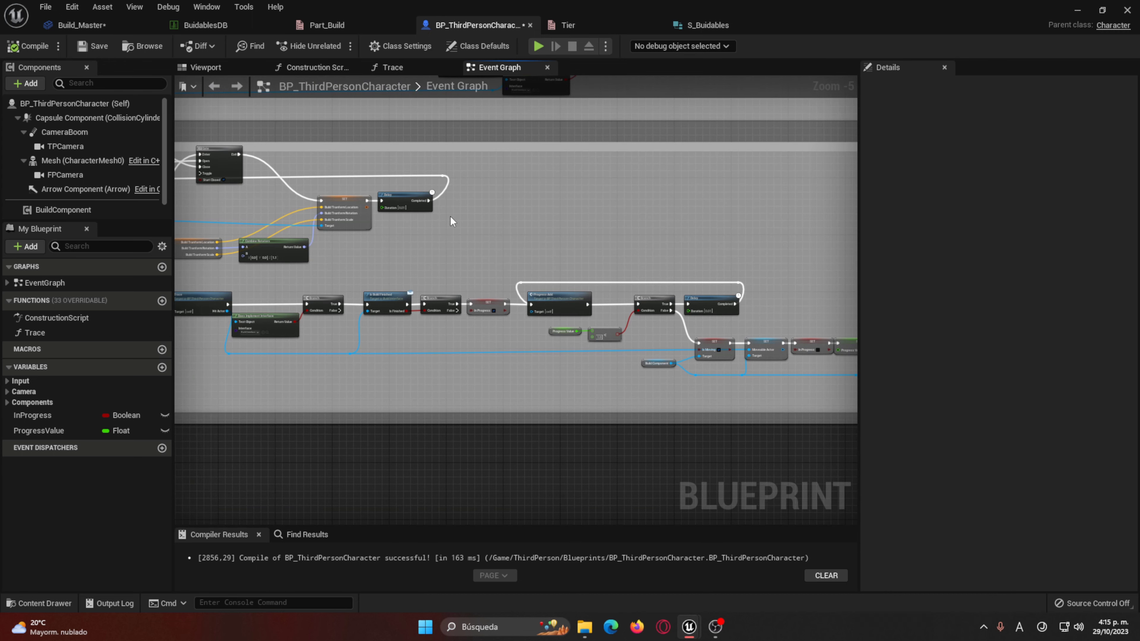
Step: Review the INTERCAMBIAR, COLOCAR and QUITAR ESTRUCTURA sections, then close BP_ThirdPersonCharacter
mouse_move(543, 205)
right_mouse_down()
mouse_move(546, 269)
mouse_move(802, 271)
right_mouse_up()
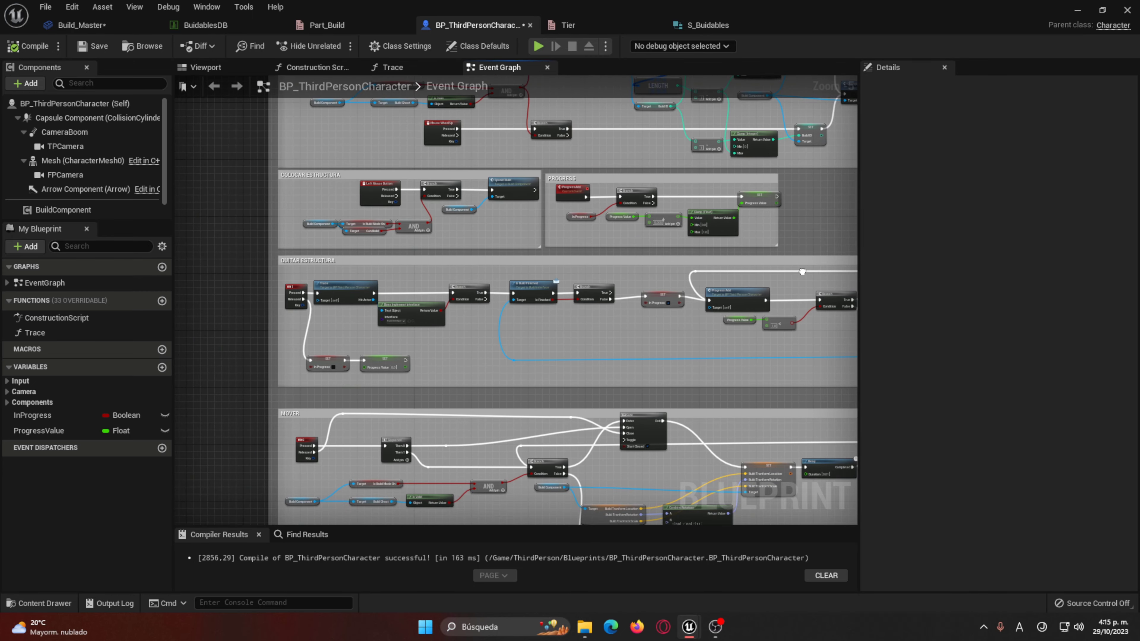
right_click_drag(500, 146, 423, 276)
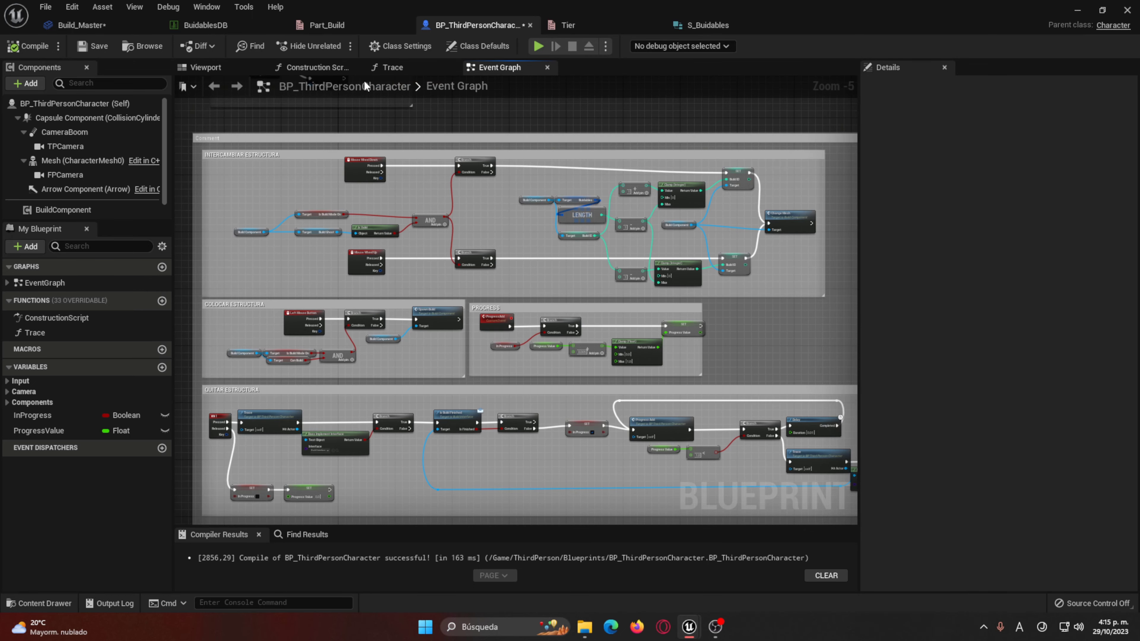
right_click_drag(457, 200, 558, 202)
scroll(557, 201, "up", 1)
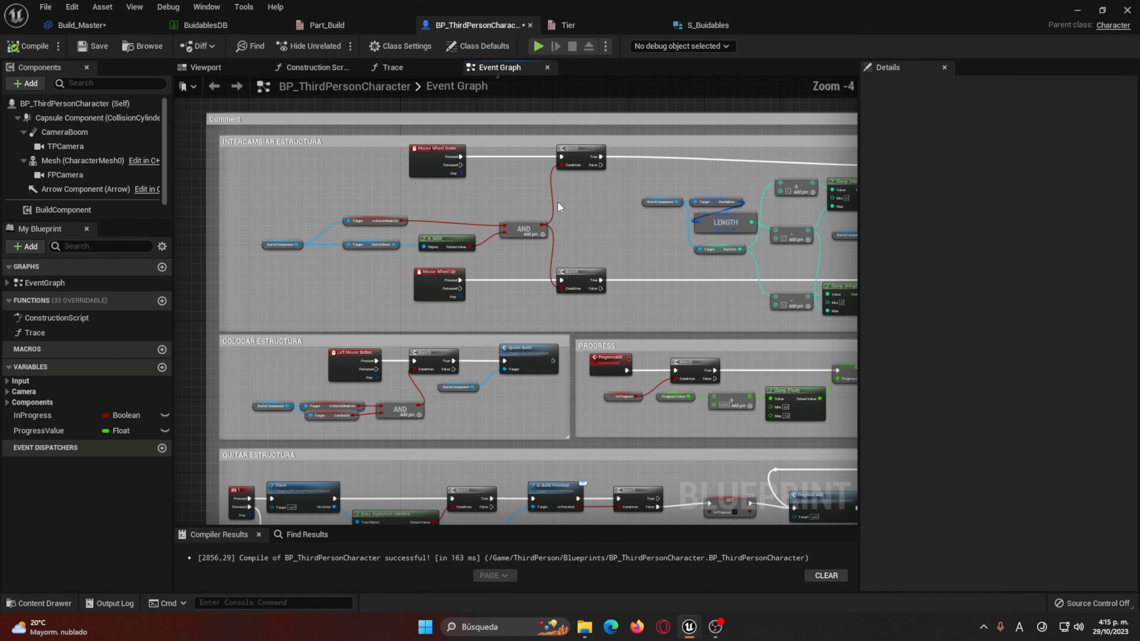
scroll(558, 201, "up", 2)
right_click_drag(534, 222, 574, 92)
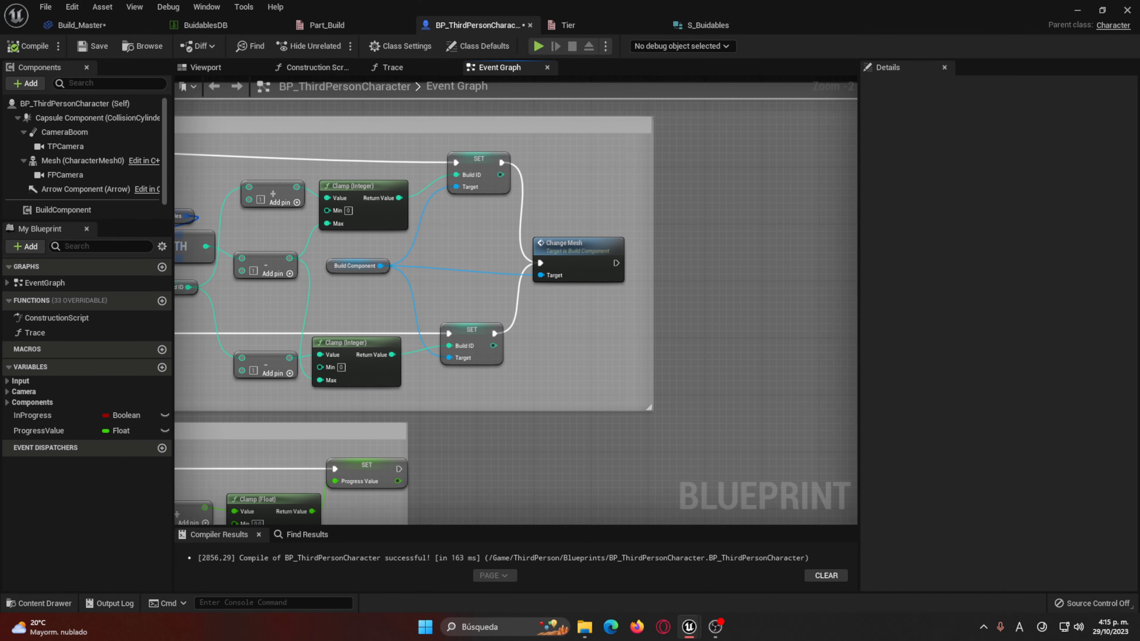
mouse_move(380, 328)
right_mouse_down()
mouse_move(715, 414)
mouse_move(586, 480)
mouse_move(391, 332)
right_mouse_up()
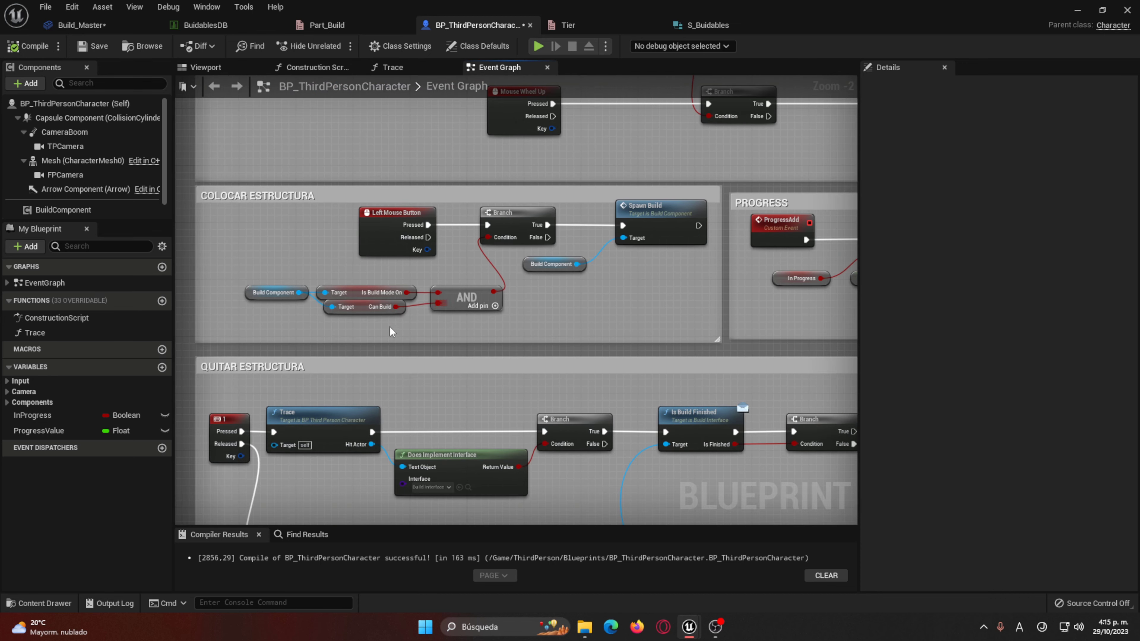
right_click_drag(631, 325, 609, 223)
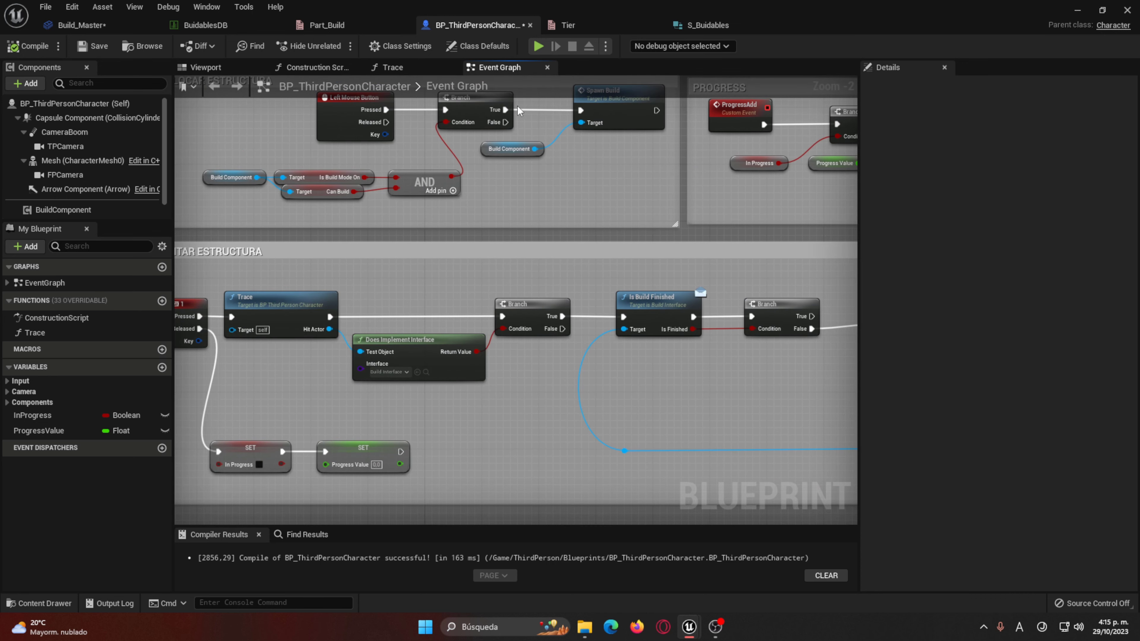
left_click(530, 25)
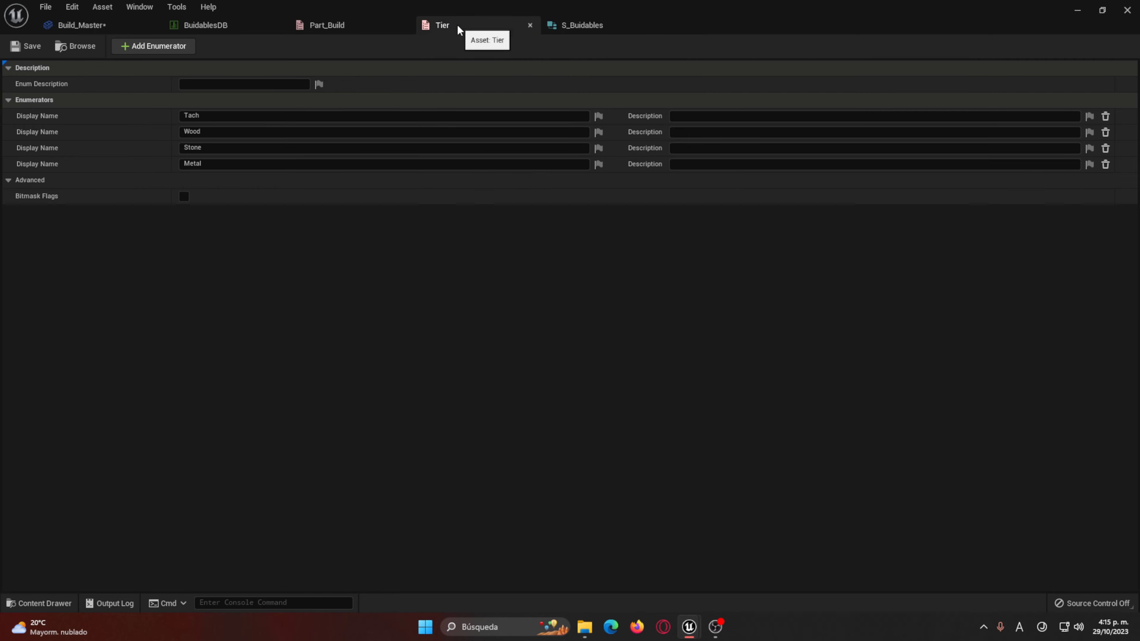
Step: Close the Tier, Part_Build, S_Buidables and BuidablesDB editors
left_click(405, 26)
left_click(405, 26)
left_click(362, 23)
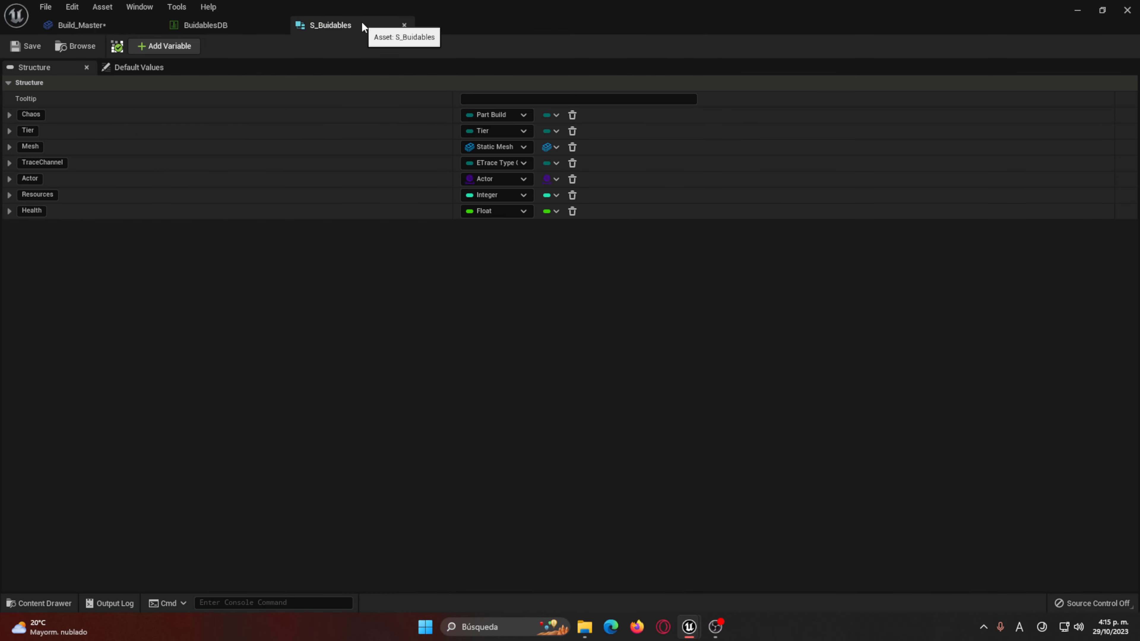
left_click(405, 26)
left_click(282, 23)
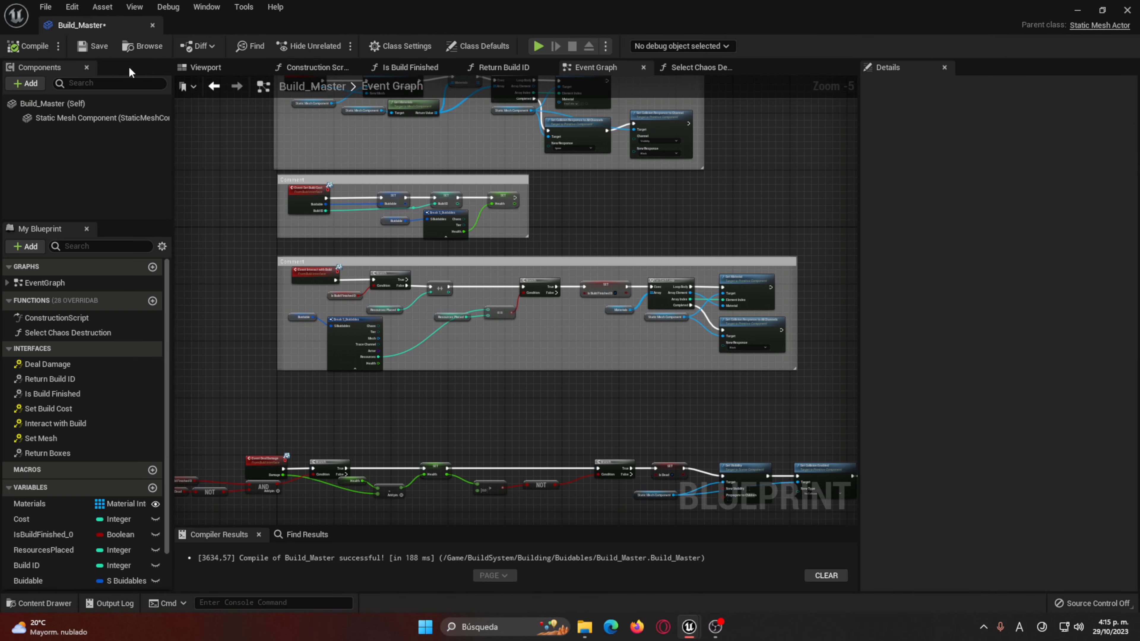
Step: Trace Build_Master's Deal Damage chain to Set Collision Enabled and Select Chaos Destruction
right_click_drag(451, 316, 437, 239)
scroll(438, 239, "up", 4)
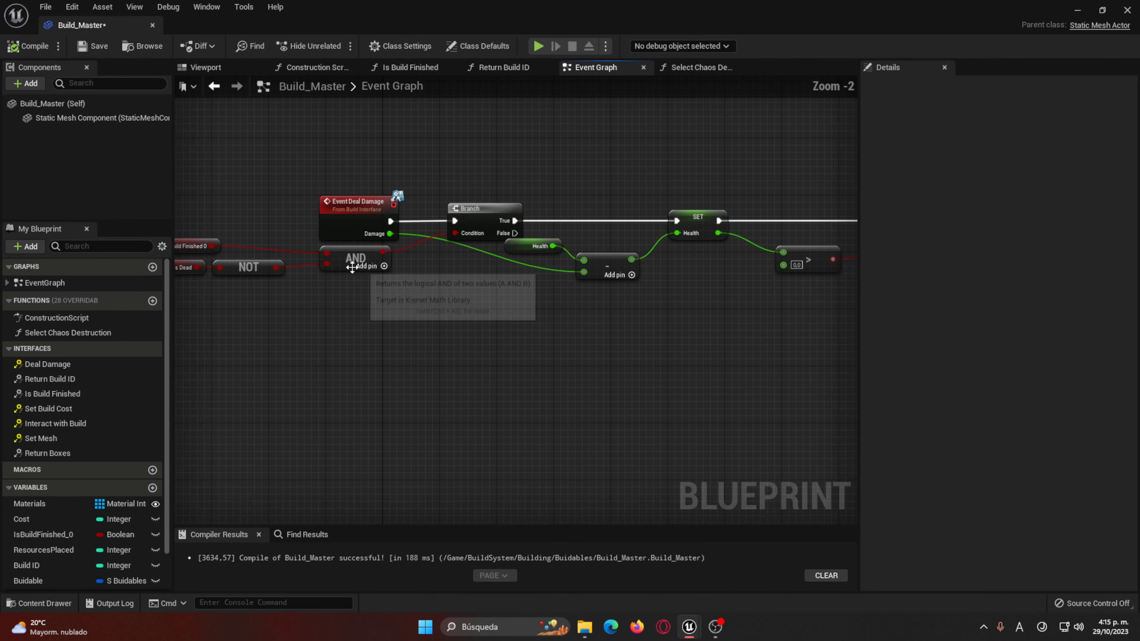
right_click_drag(610, 326, 553, 370)
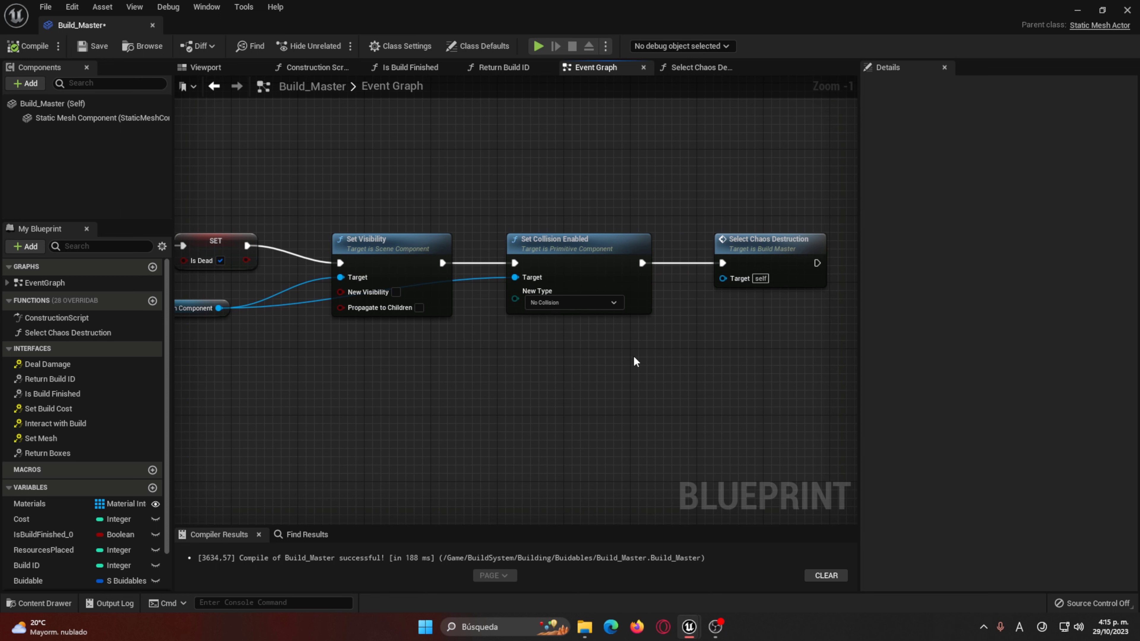
right_click_drag(624, 347, 262, 392)
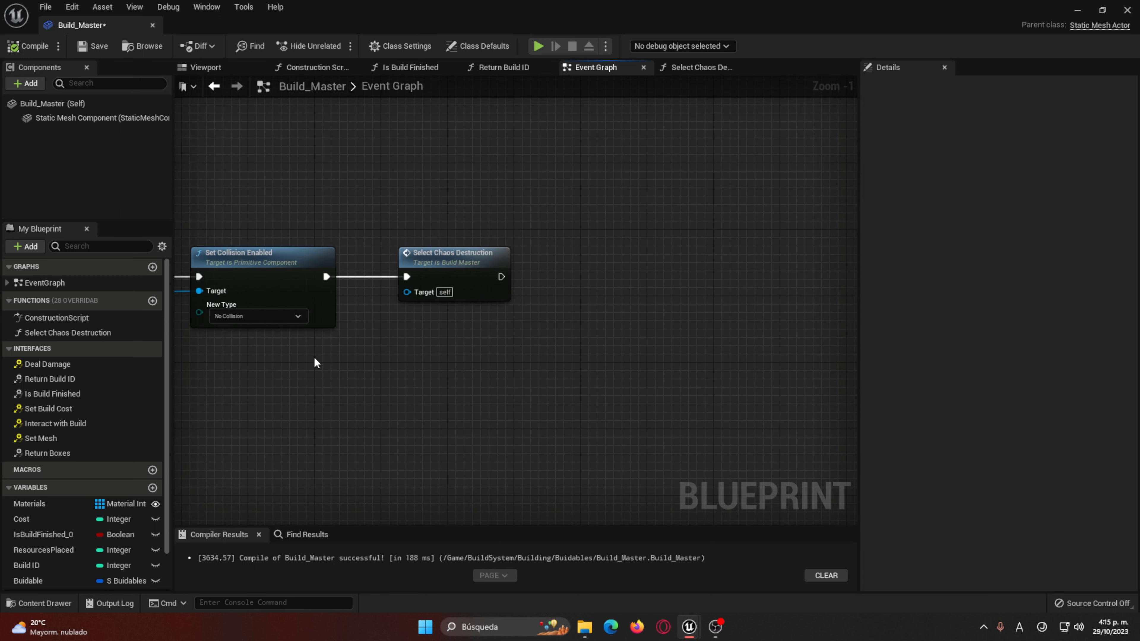
right_click_drag(314, 363, 480, 365)
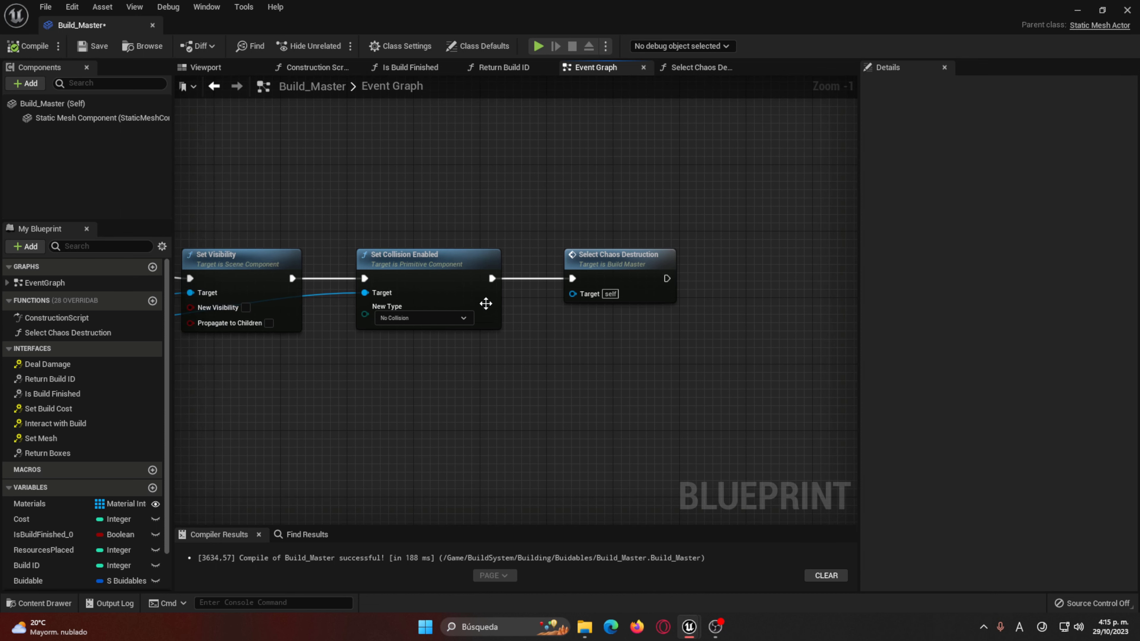
key("ctrl+space")
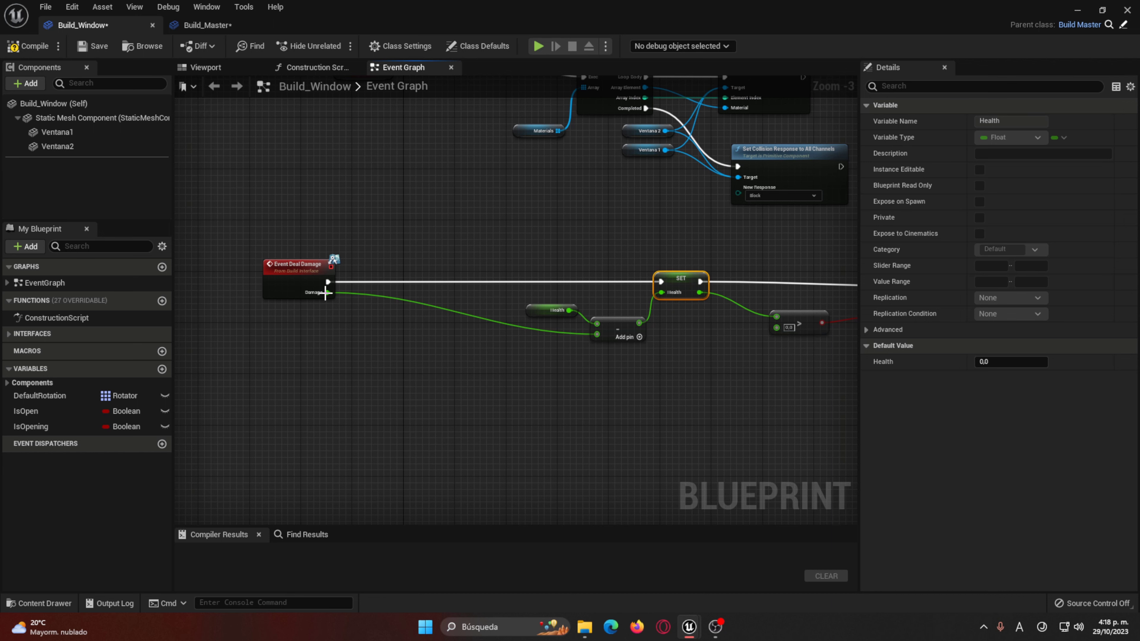
Step: Add a Parent: Deal Damage call after Event Deal Damage and chain it into SET Health
right_click(286, 265)
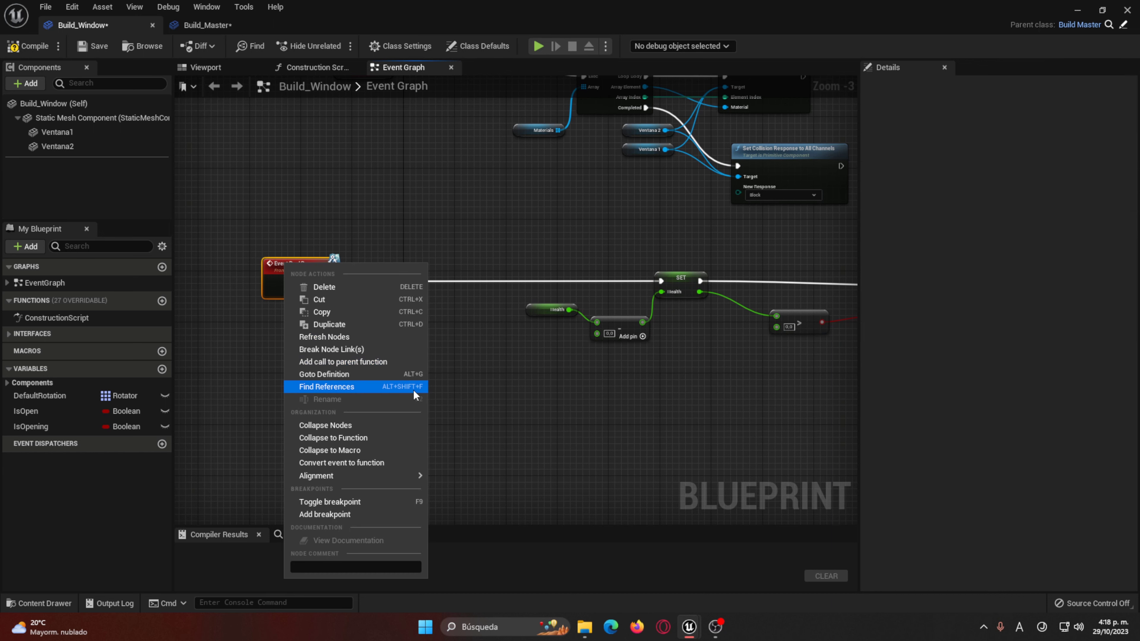
left_click(343, 362)
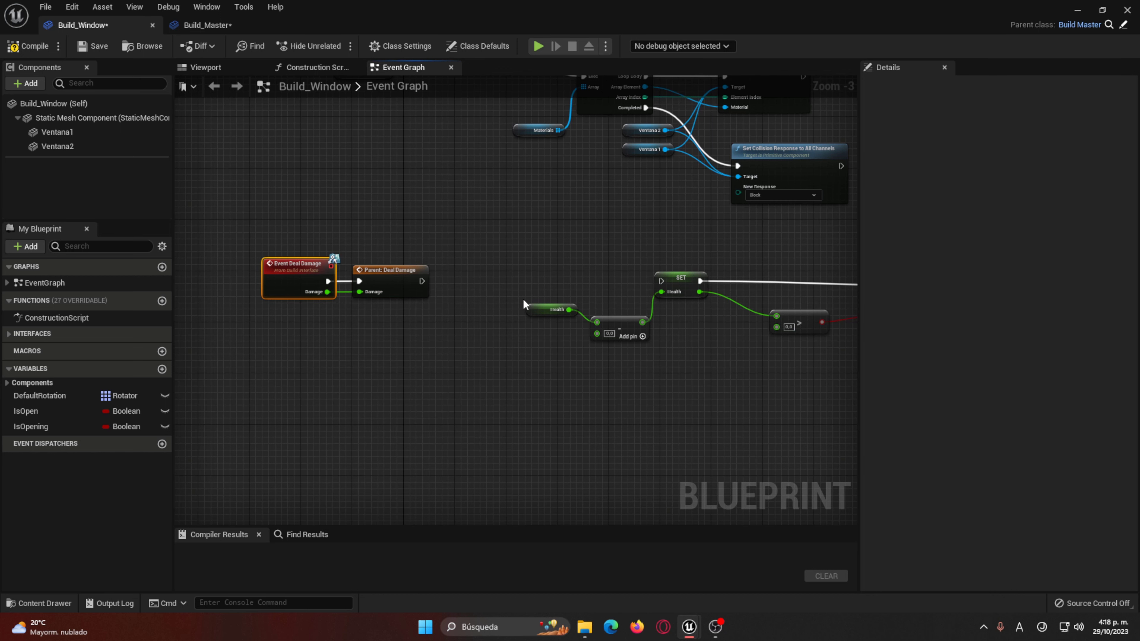
left_click(413, 272, "ctrl")
left_click_drag(413, 272, 664, 289)
scroll(452, 271, "up", 2)
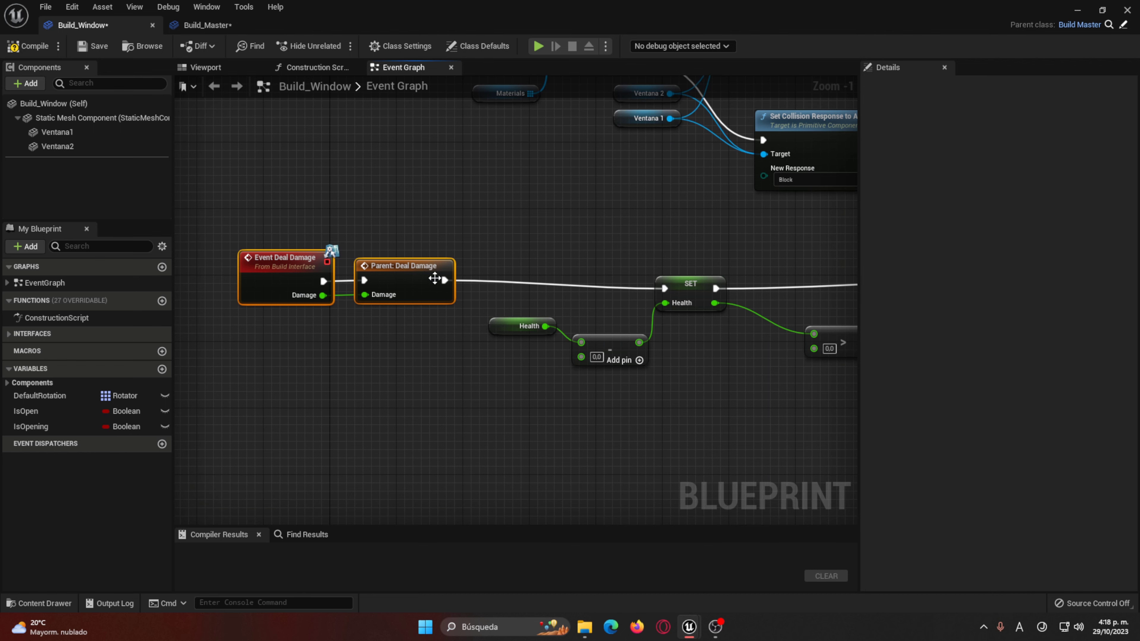
left_click(660, 392)
mouse_move(660, 393)
right_mouse_down()
mouse_move(638, 406)
mouse_move(482, 317)
mouse_move(363, 346)
right_mouse_up()
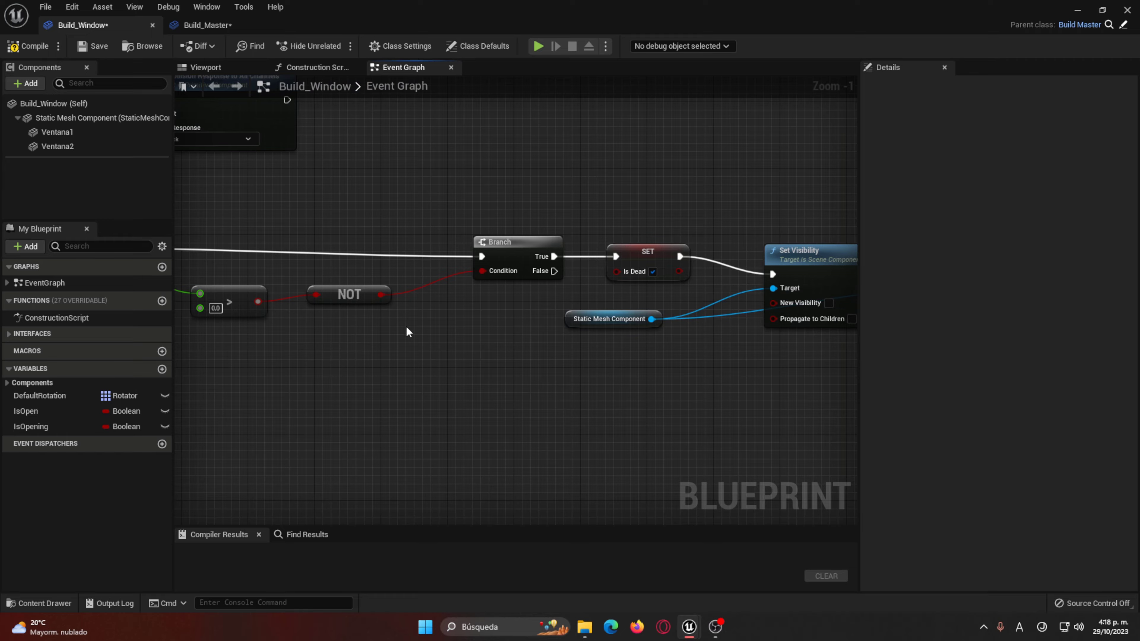
Step: Inspect the Static Mesh Component getter and the Ventana2 component
left_click(359, 303)
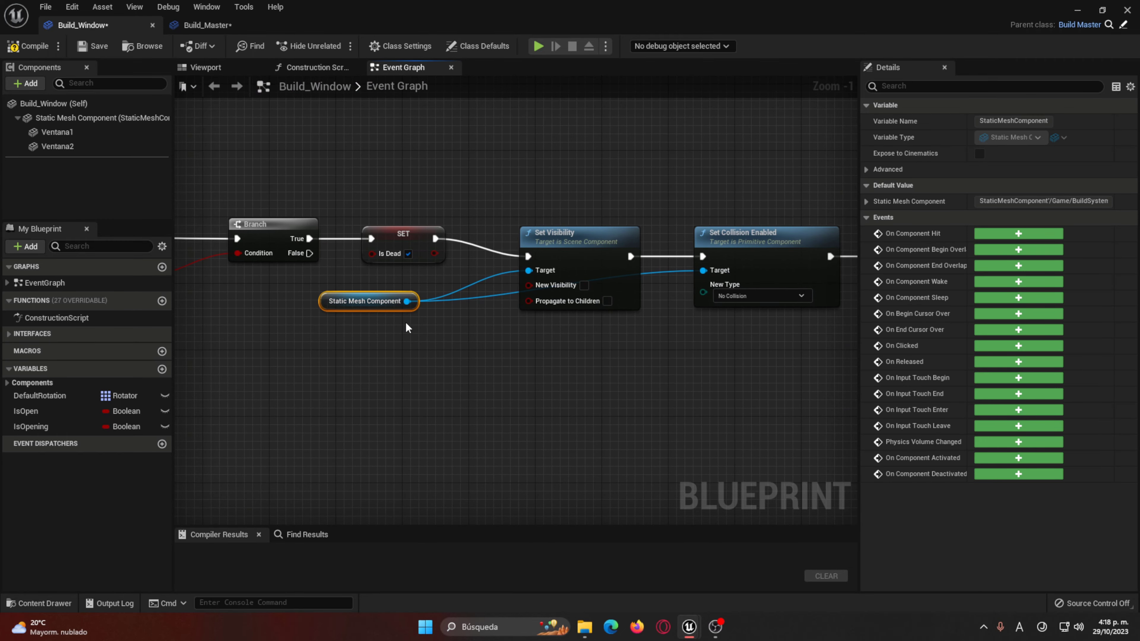
left_click(84, 120)
left_click(71, 144)
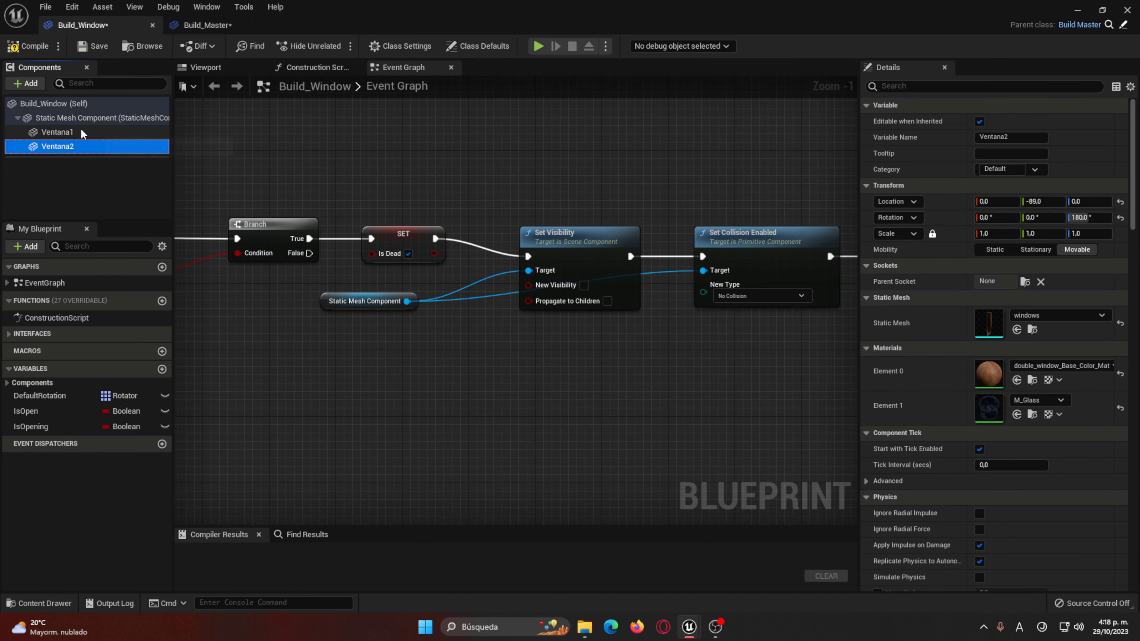
Step: Check the Static Mesh, Ventana1 and Ventana2 components and compile Build_Window
left_click(84, 117)
left_click(212, 68)
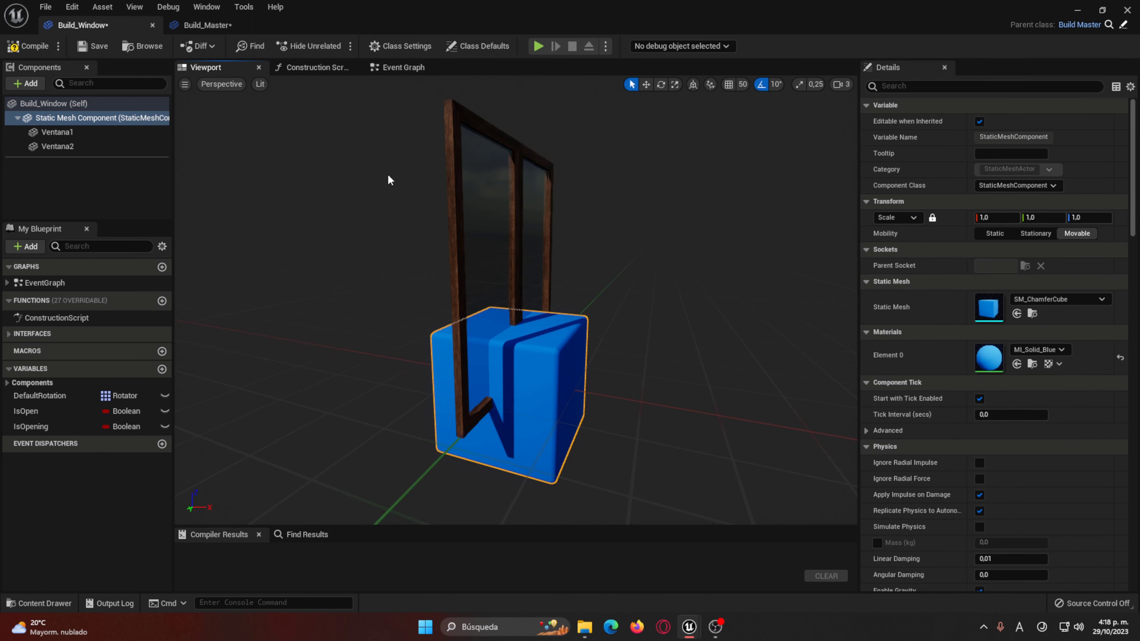
left_click(72, 130)
left_click(74, 146)
left_click(83, 117)
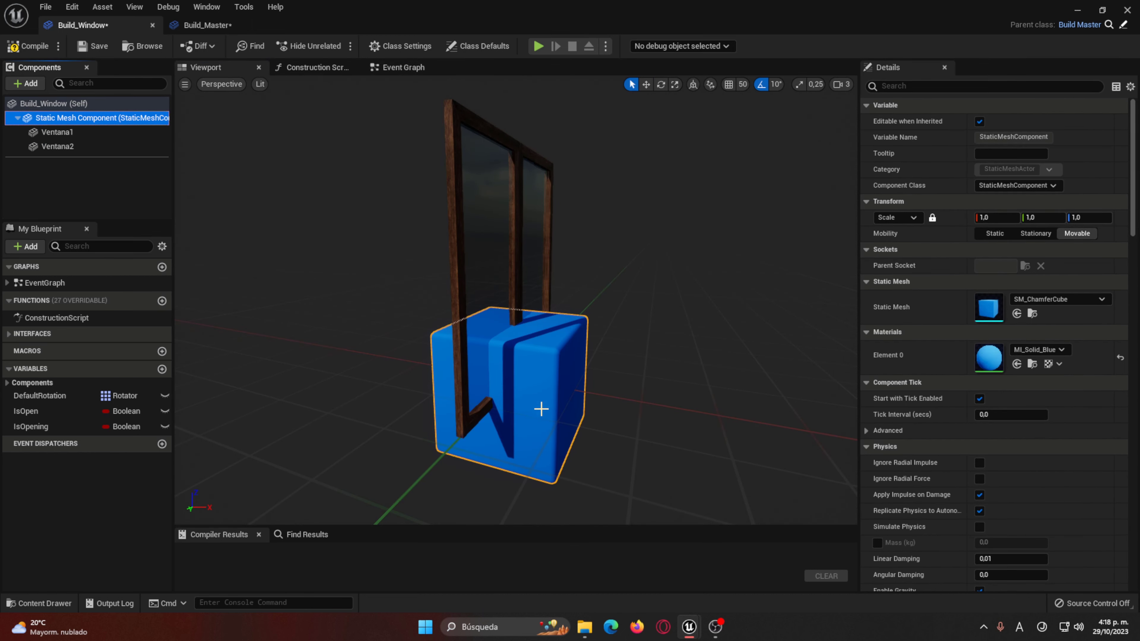
left_click(58, 132)
left_click(57, 146)
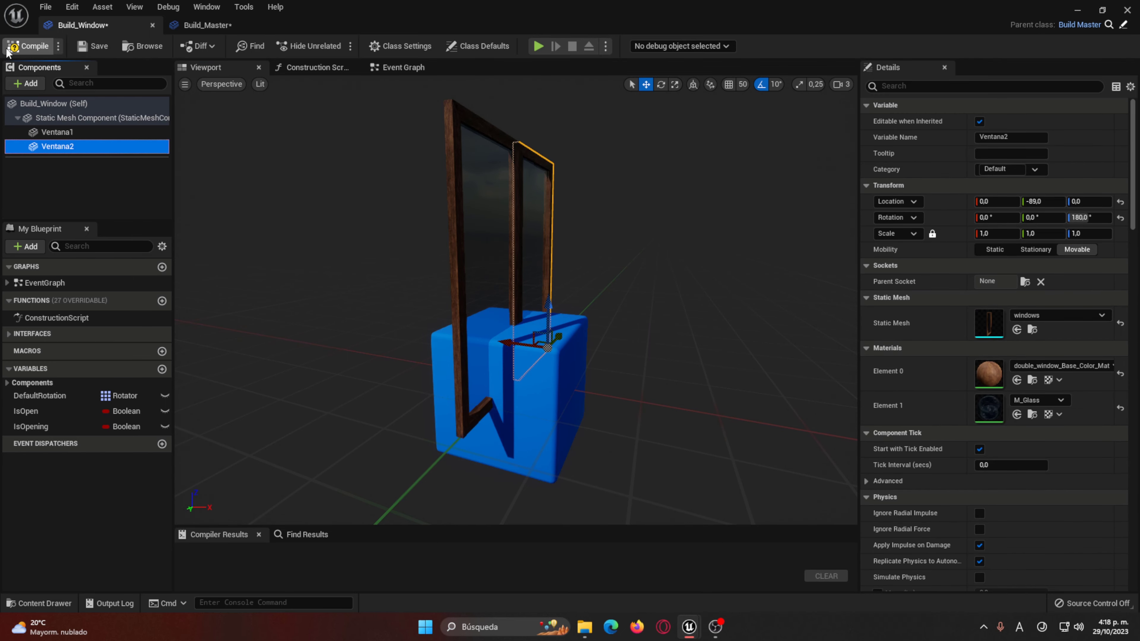
Step: View Build_Master's Set Visibility nodes and undo the accidental node deletion and move
left_click(207, 24)
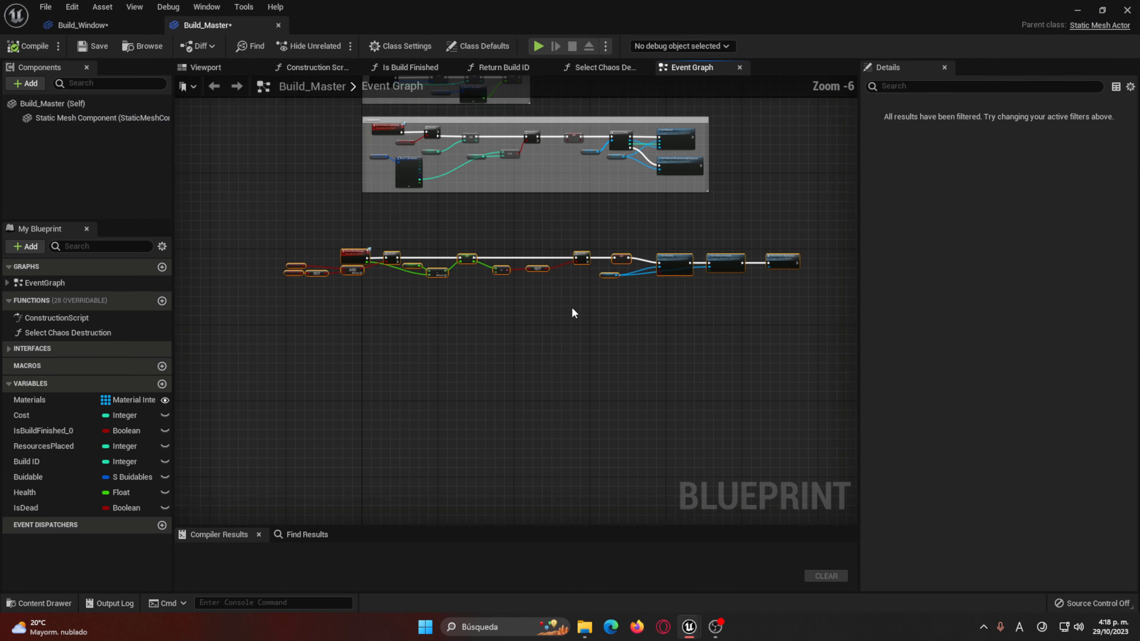
scroll(572, 307, "up", 3)
scroll(639, 236, "up", 1)
left_click(640, 236)
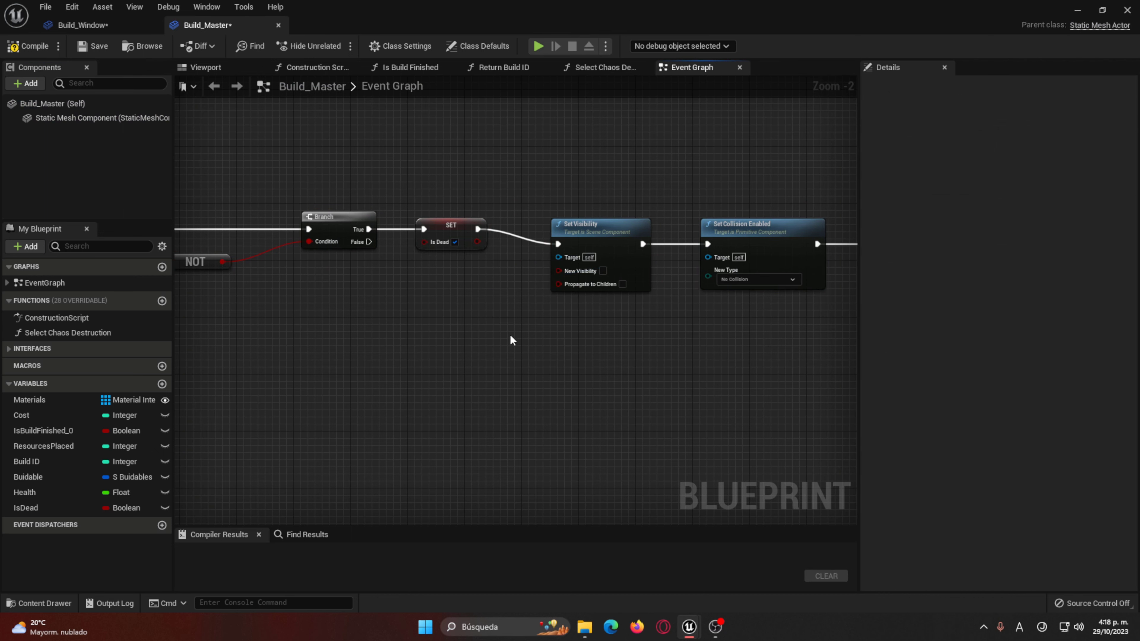
right_click_drag(509, 339, 69, 144)
key("ctrl+z")
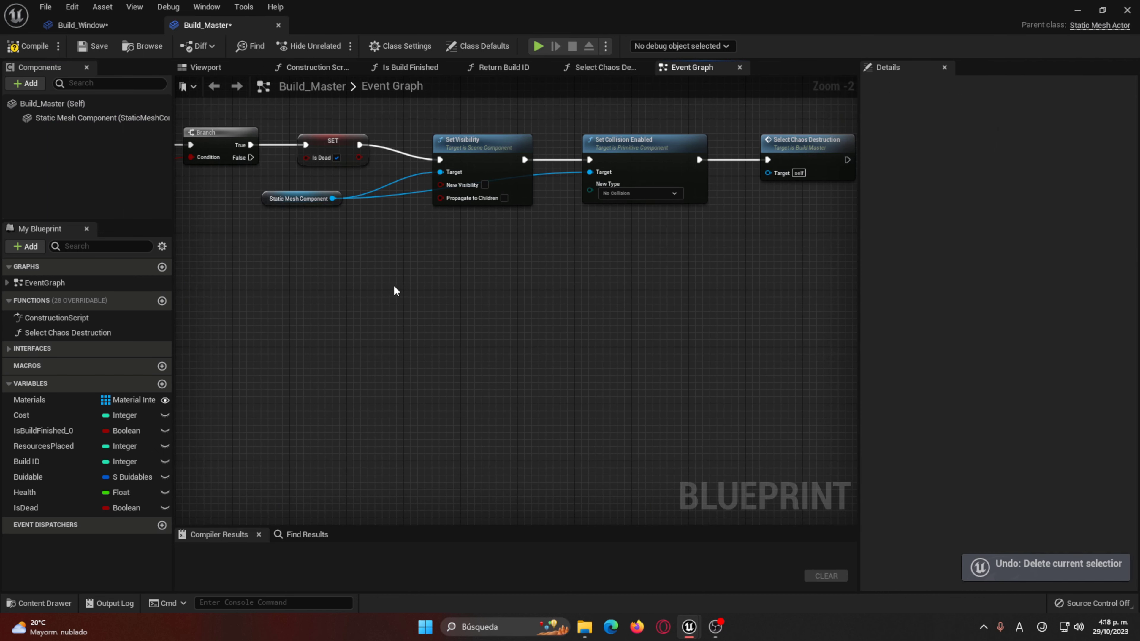
key("ctrl+z")
Step: Delete the Static Mesh Component getter in Build_Window's Event Graph
left_click(107, 26)
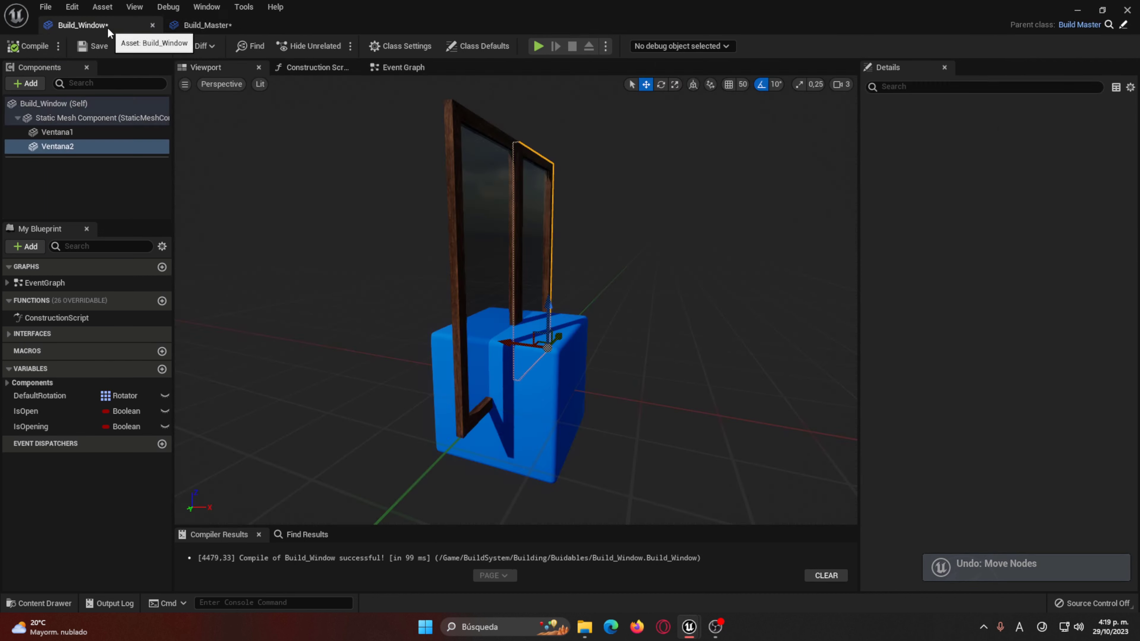
left_click(395, 66)
scroll(449, 292, "up", 1)
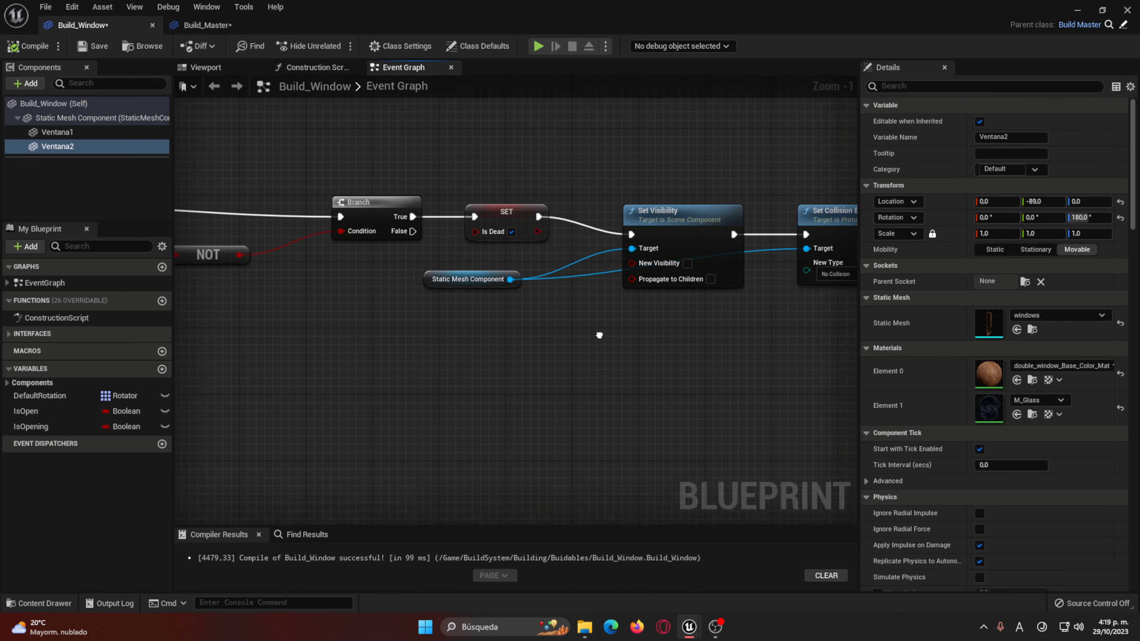
right_click_drag(522, 322, 446, 293)
left_click_drag(446, 293, 327, 239)
key("Delete")
Step: Wire Ventana 1 and Ventana 2 into the Target pins of Set Visibility and Set Collision Enabled
left_click_drag(57, 133, 462, 268)
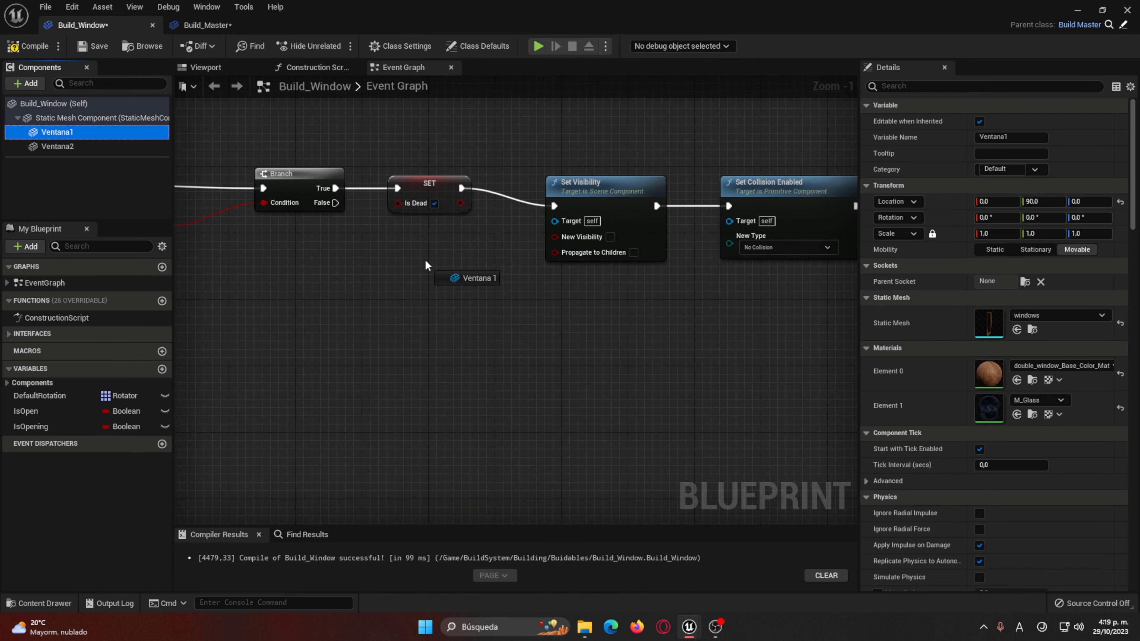
mouse_move(57, 146)
left_mouse_down()
mouse_move(480, 292)
mouse_move(553, 238)
mouse_move(555, 220)
left_mouse_up()
left_click_drag(486, 268, 730, 221)
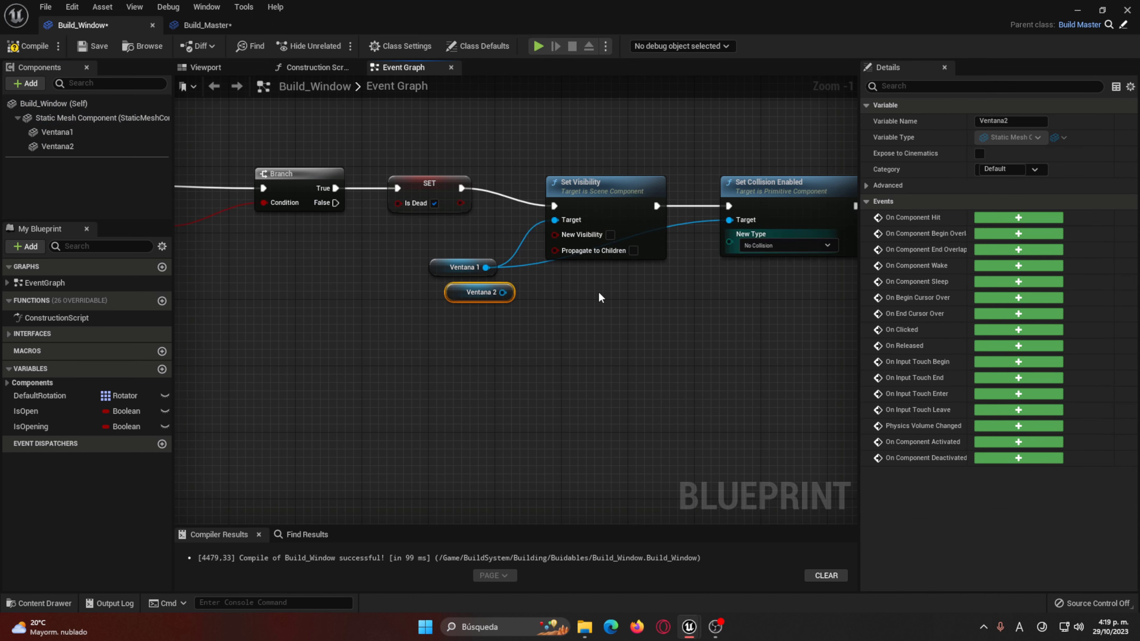
left_click_drag(503, 292, 548, 225)
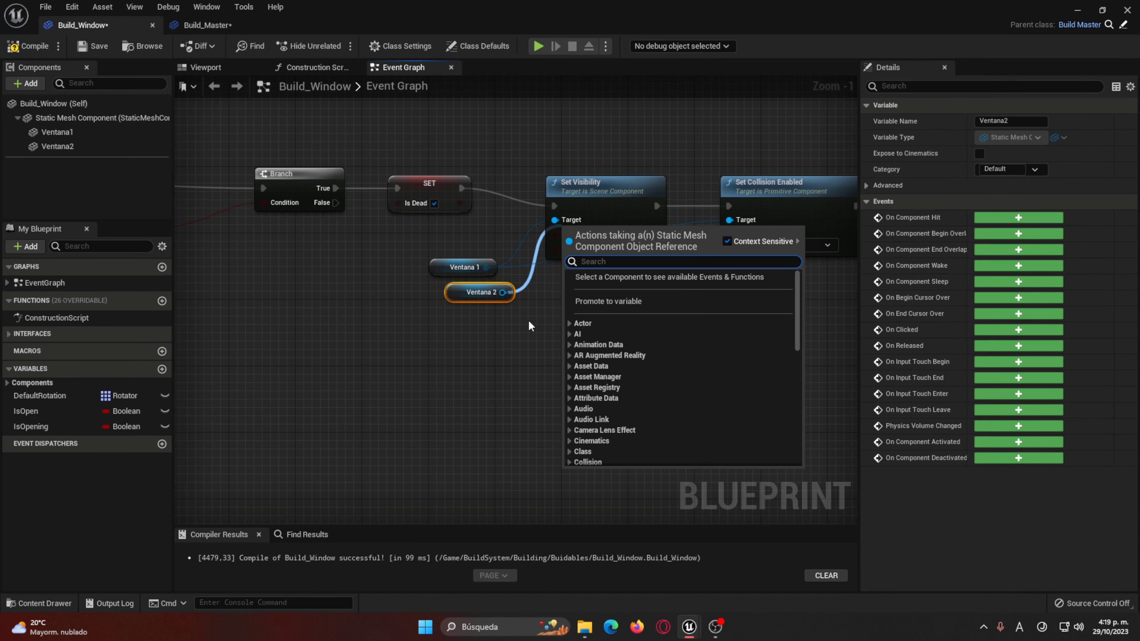
key("Escape")
left_click_drag(503, 292, 555, 220)
left_click_drag(503, 292, 729, 220)
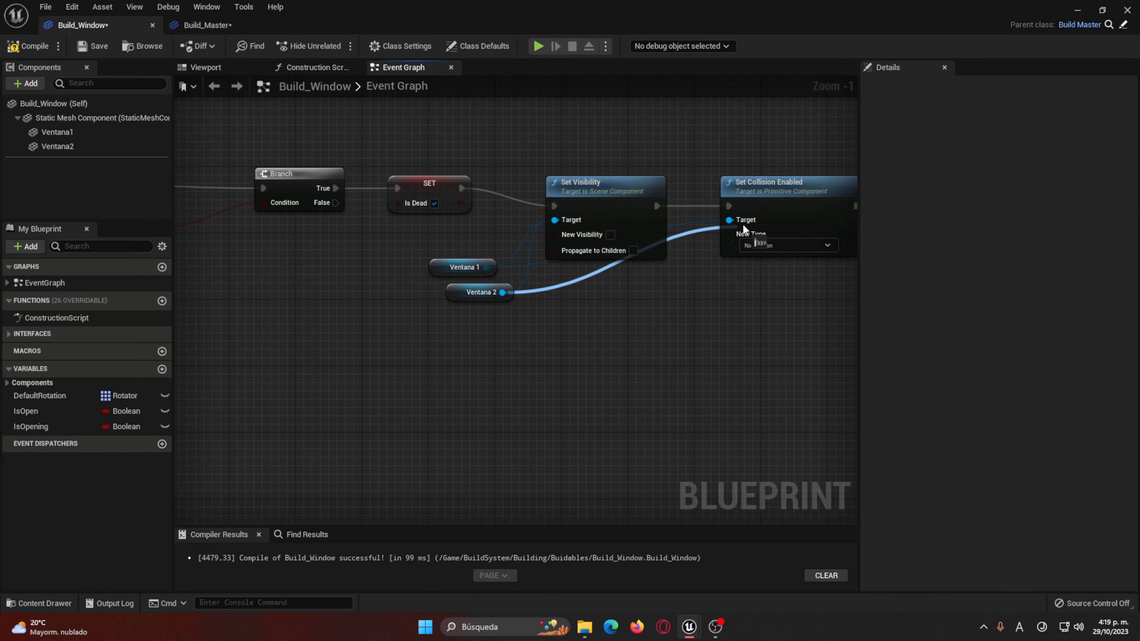
left_click(467, 292)
Step: Open the Select Chaos Destruction function graph
right_click_drag(642, 364, 389, 362)
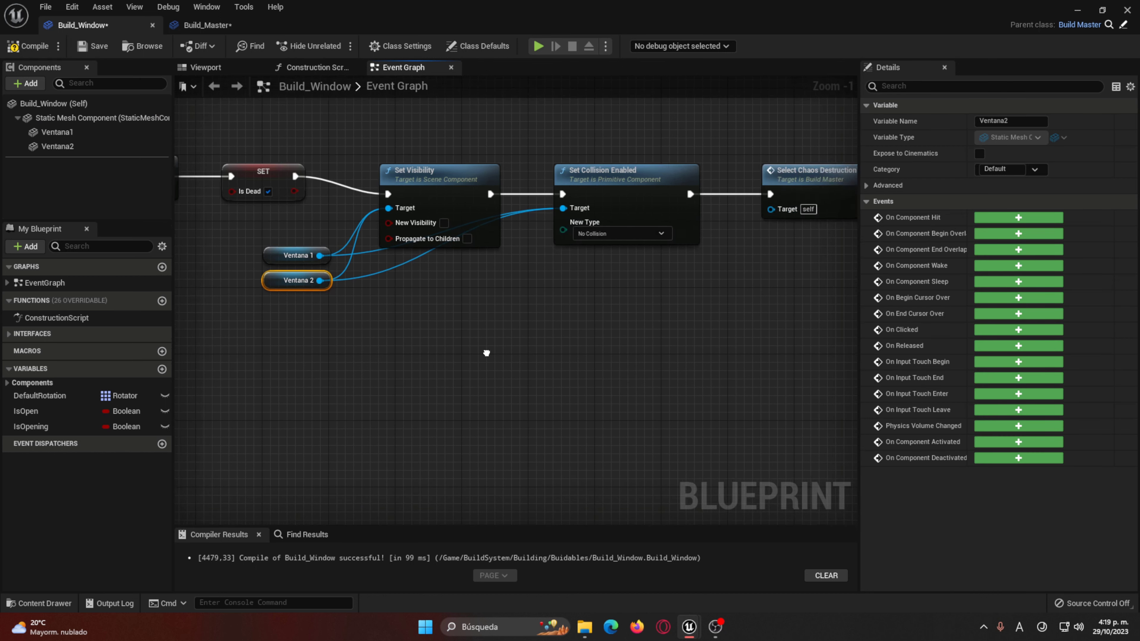
left_click(389, 362)
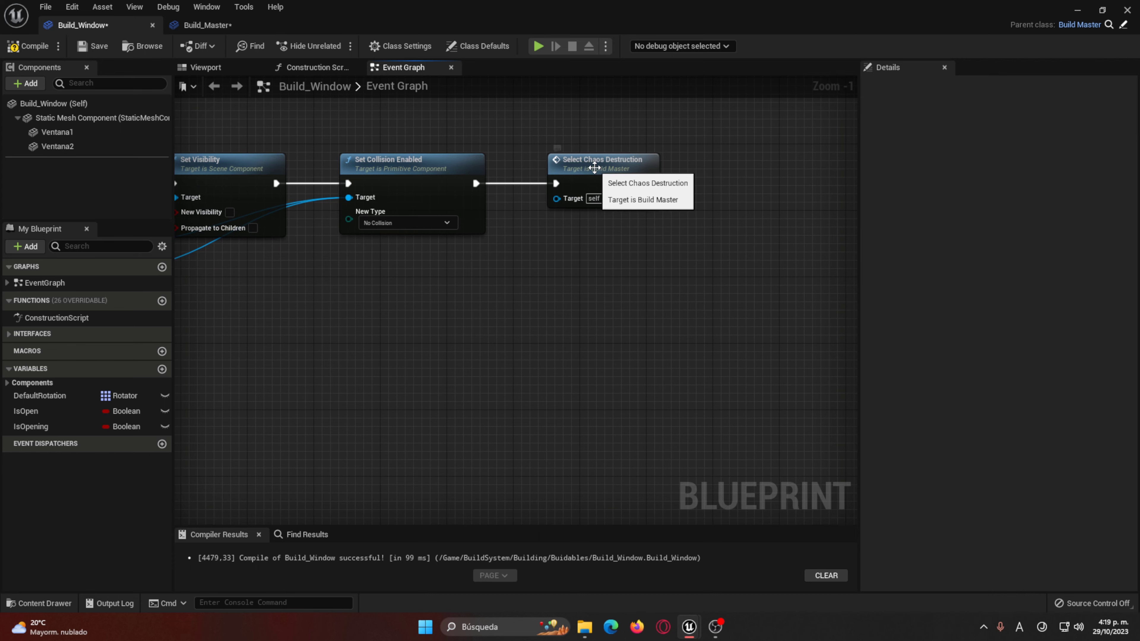
left_click(595, 161)
double_click(595, 162)
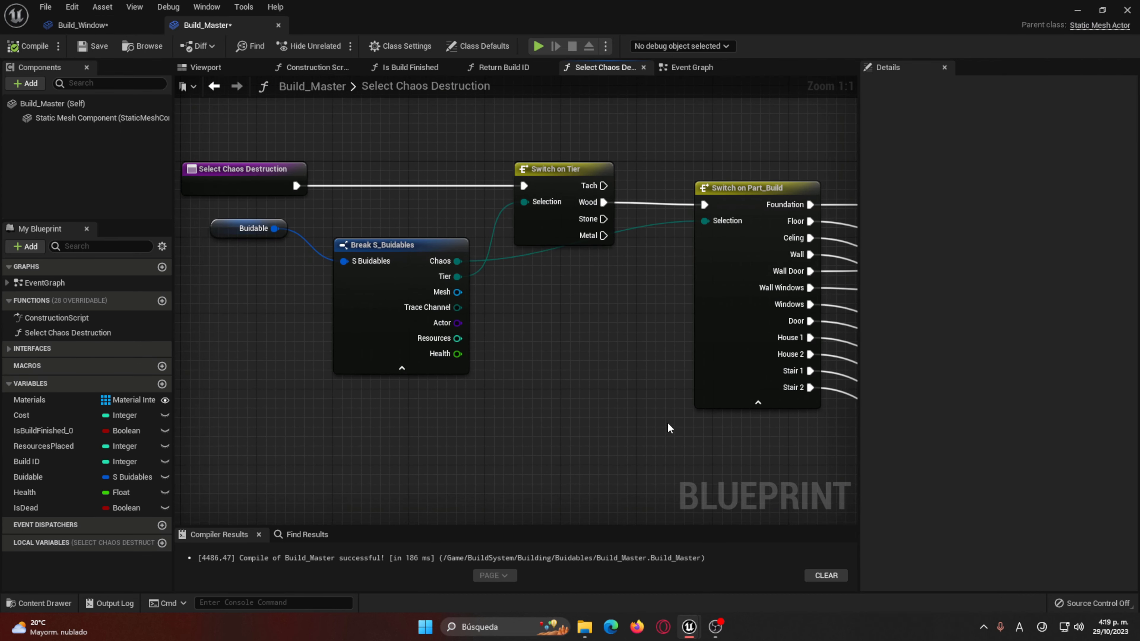
Step: Add two Transform inputs to the Select Chaos Destruction function
left_click(263, 189)
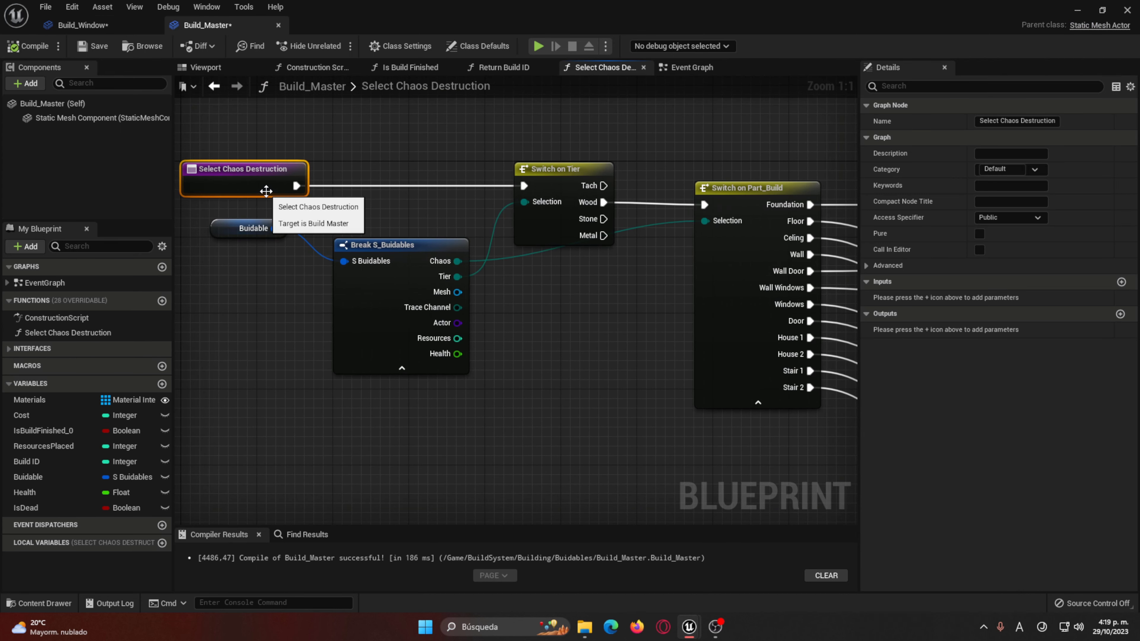
left_click(1122, 282)
left_click(1122, 281)
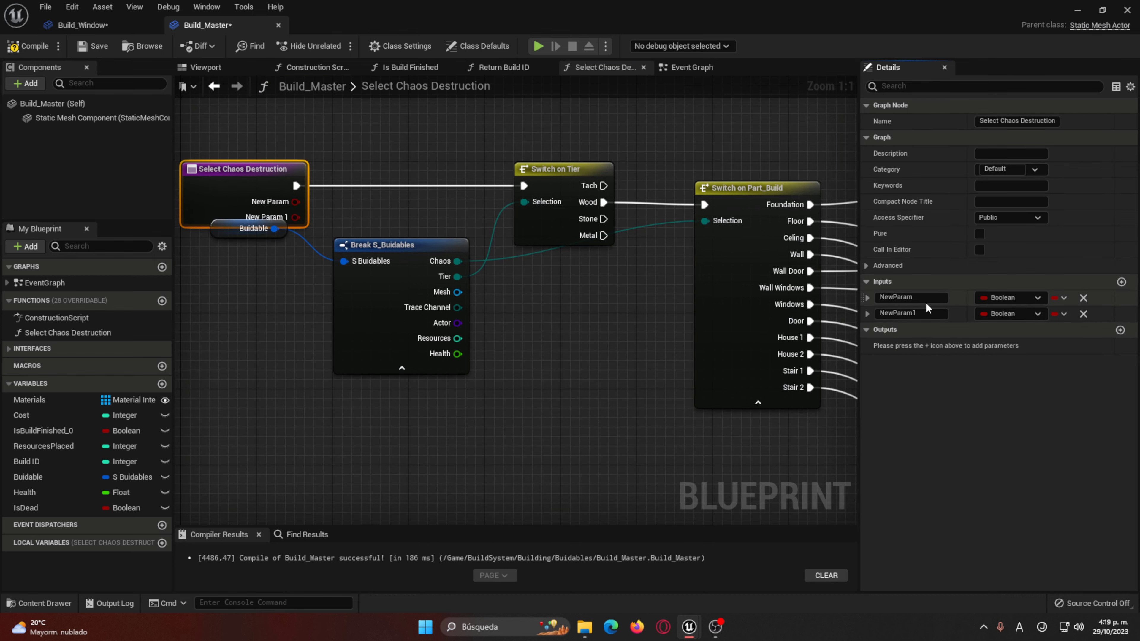
left_click(1040, 298)
left_click(1001, 449)
left_click(1011, 313)
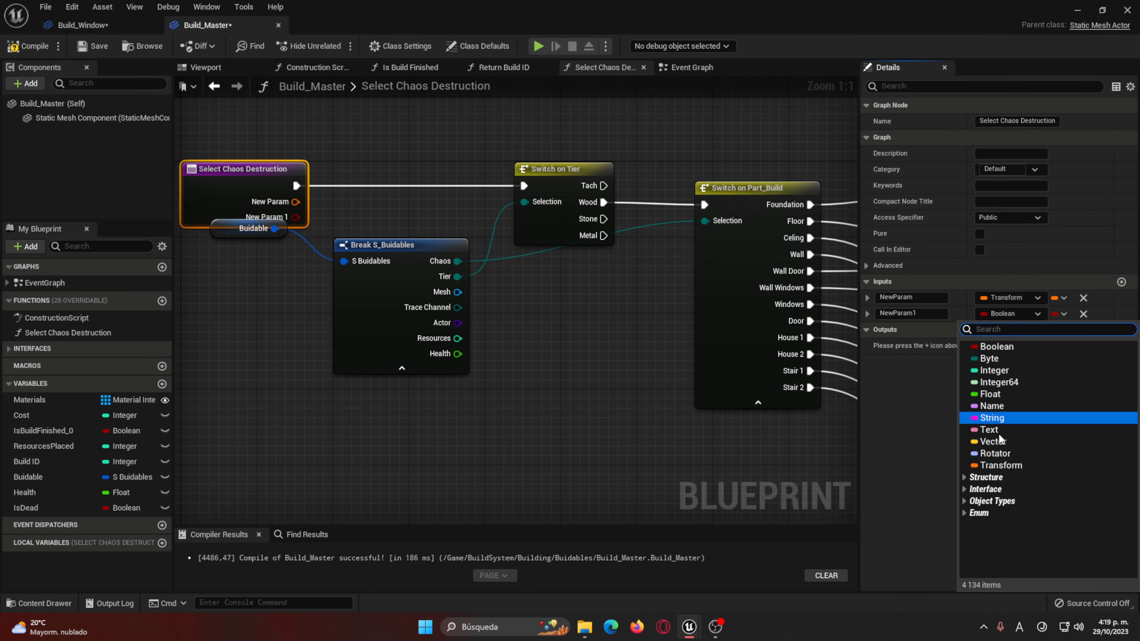
left_click(1001, 466)
Step: Name the inputs Windows 1 and Windows 2, and add a third input named Extencions
left_click(911, 298)
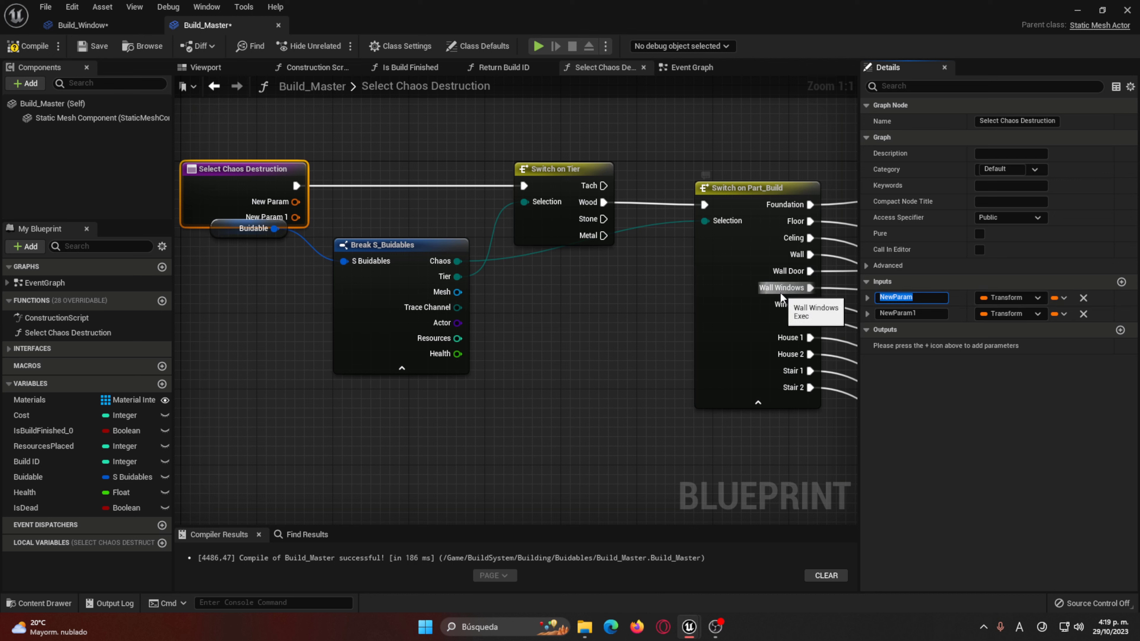
type("Windows")
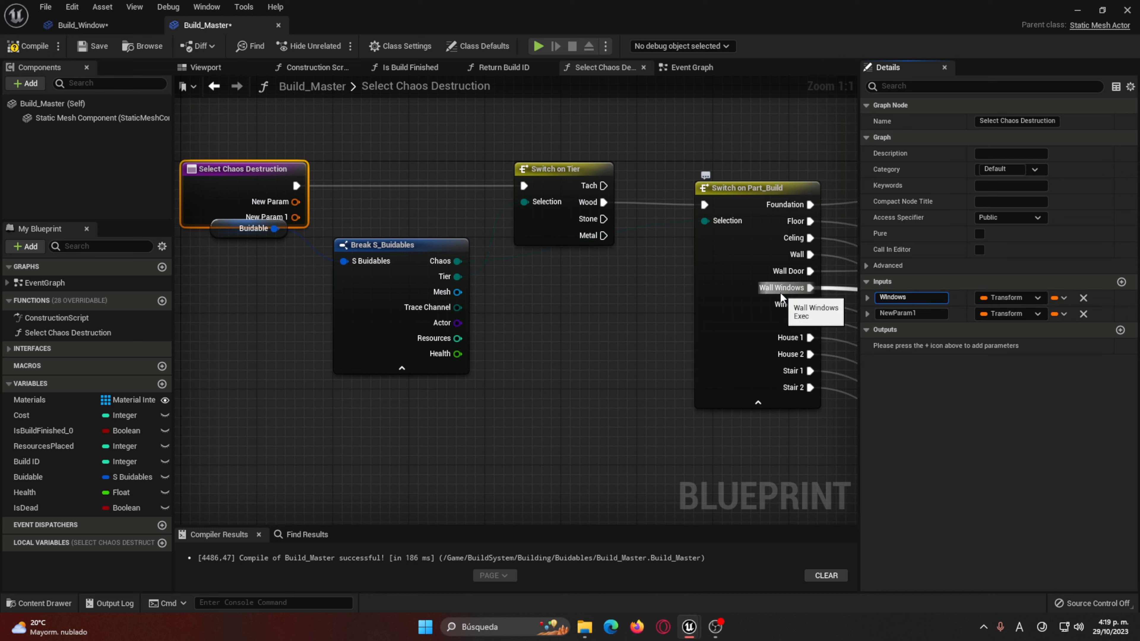
key("BackSpace")
key("BackSpace")
key("BackSpace")
type("ndows 1")
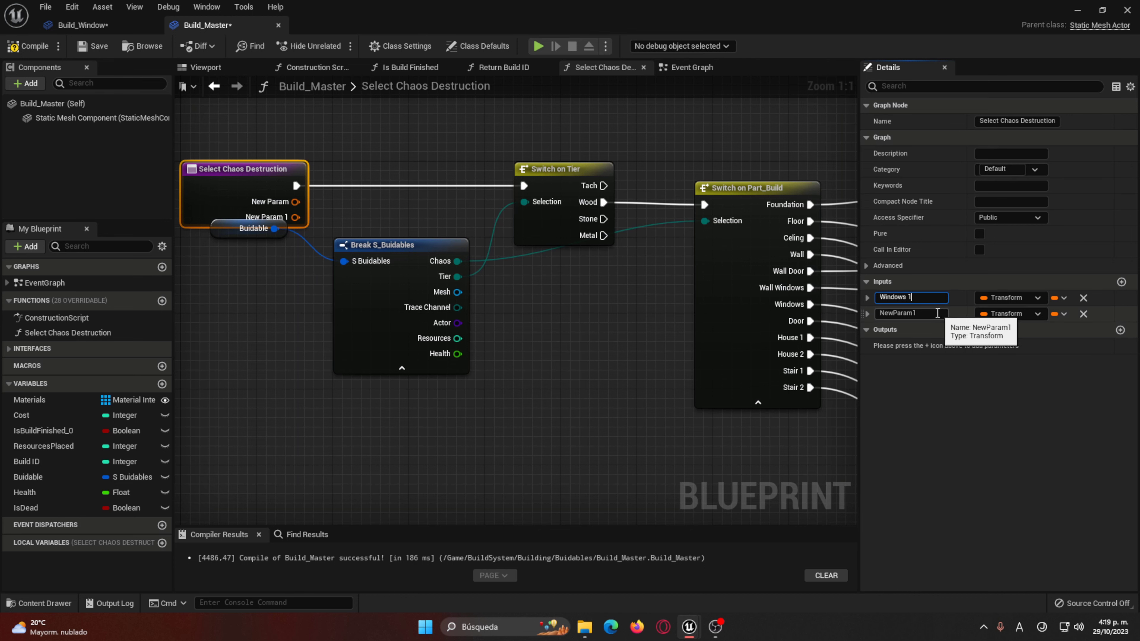
double_click(938, 313)
type("Windows 2")
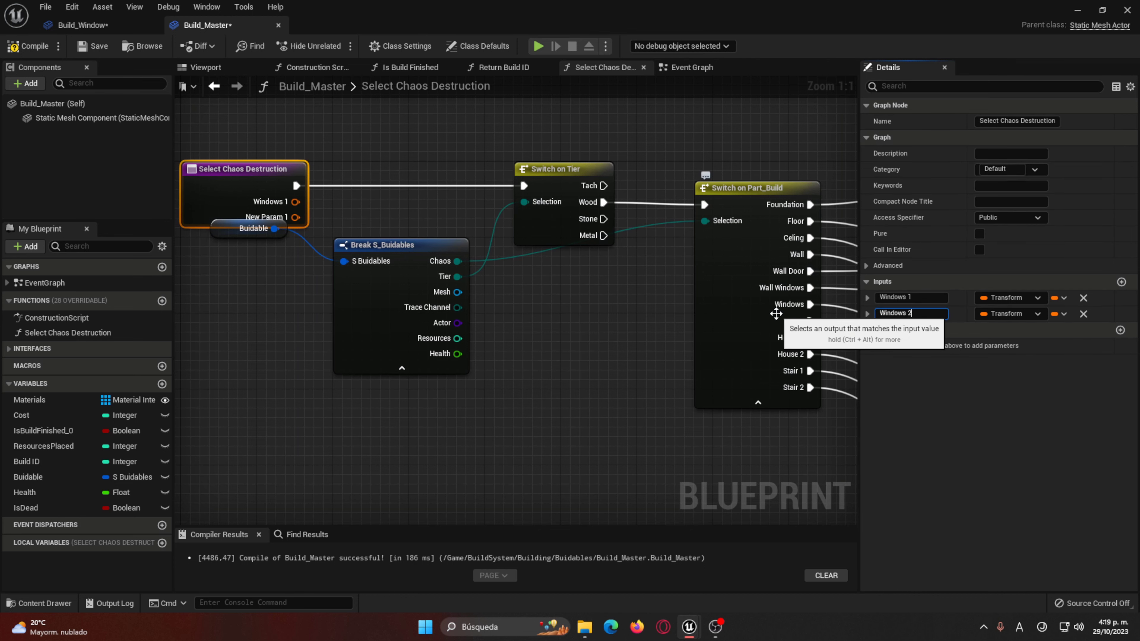
key("Return")
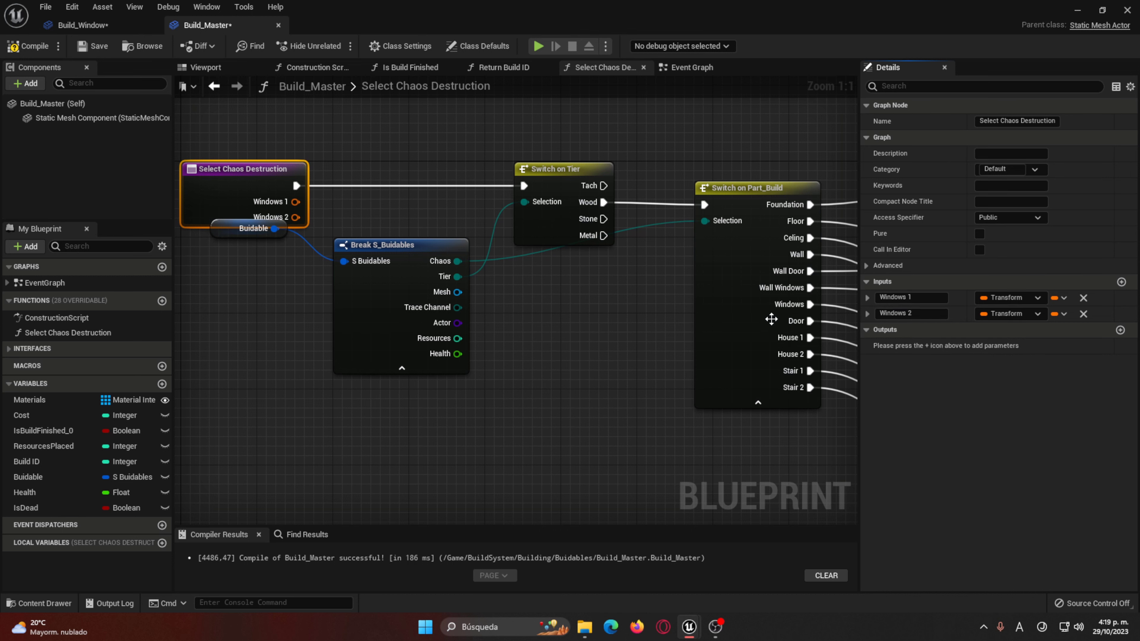
left_click(1122, 281)
double_click(921, 330)
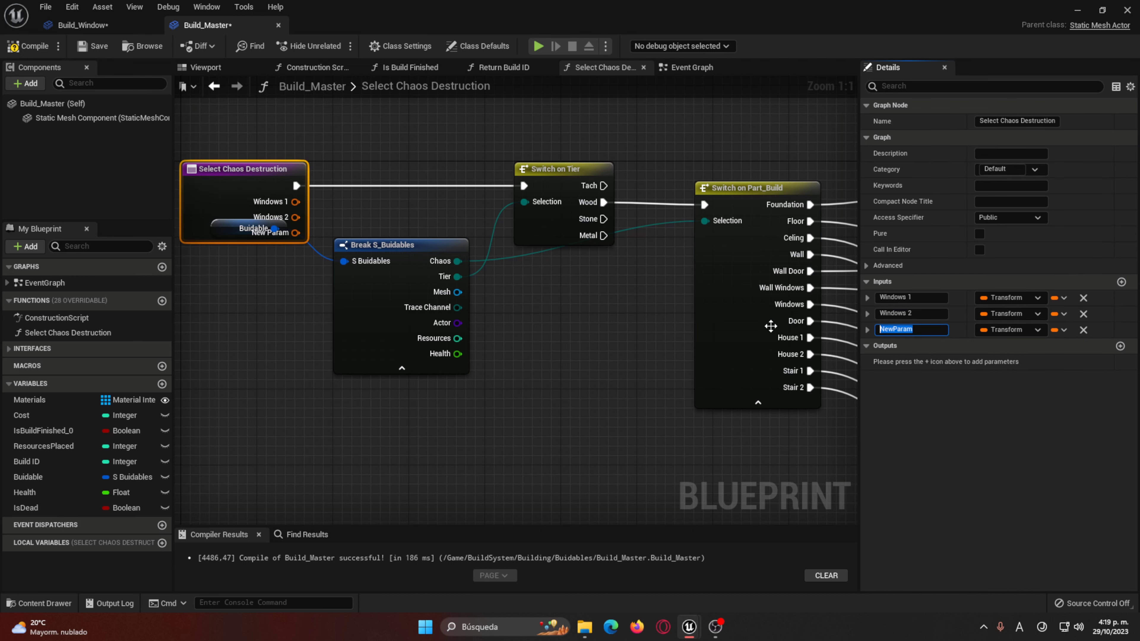
type("F")
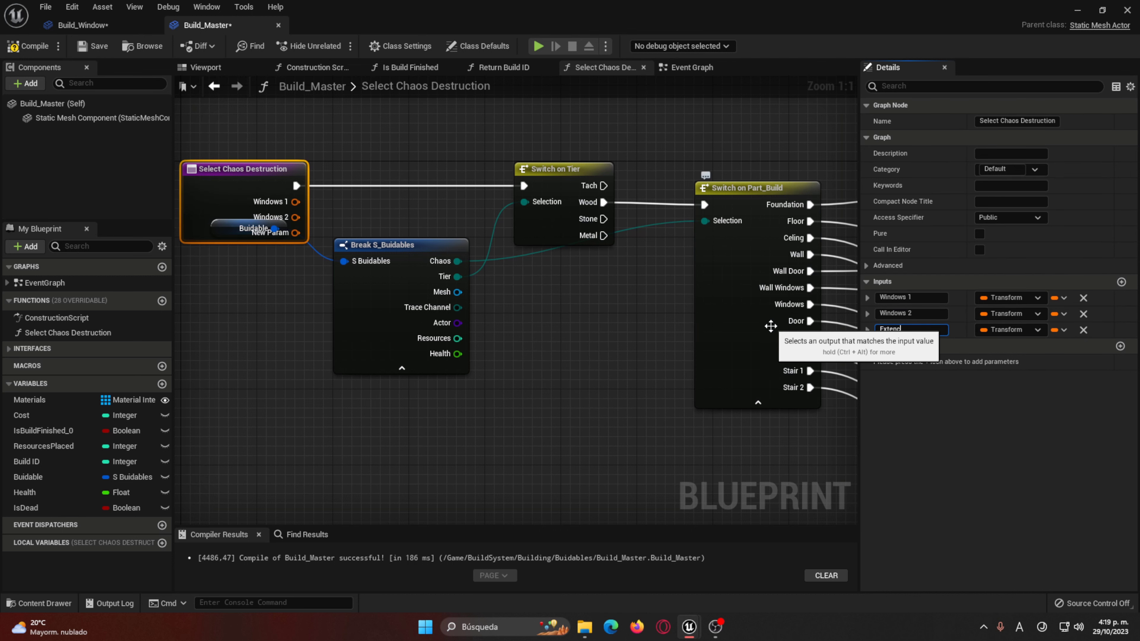
type("s")
key("Return")
Step: Place Select Chaos Destruction above the Buidable node
right_click_drag(504, 397, 499, 385)
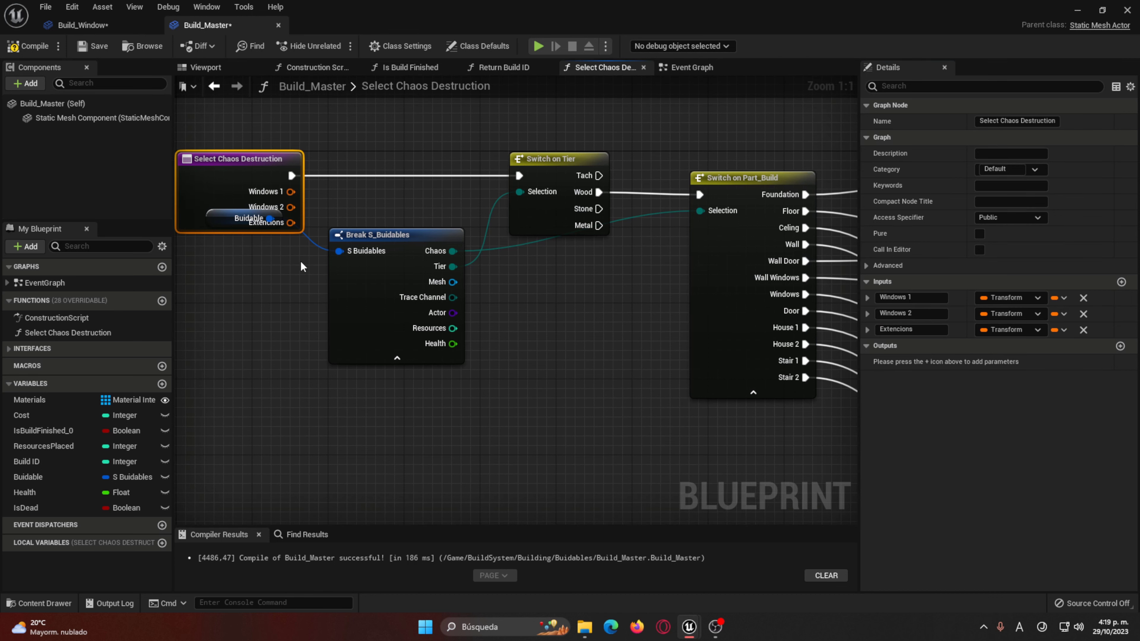
left_click_drag(238, 198, 229, 130)
left_click_drag(217, 218, 217, 256)
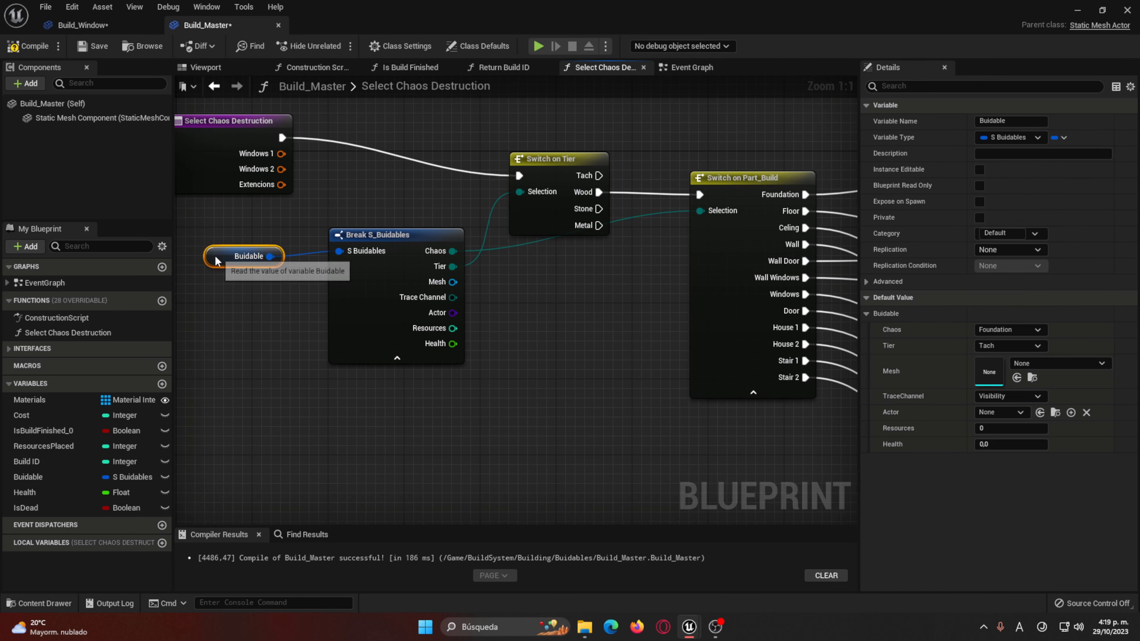
left_click_drag(217, 162, 226, 201)
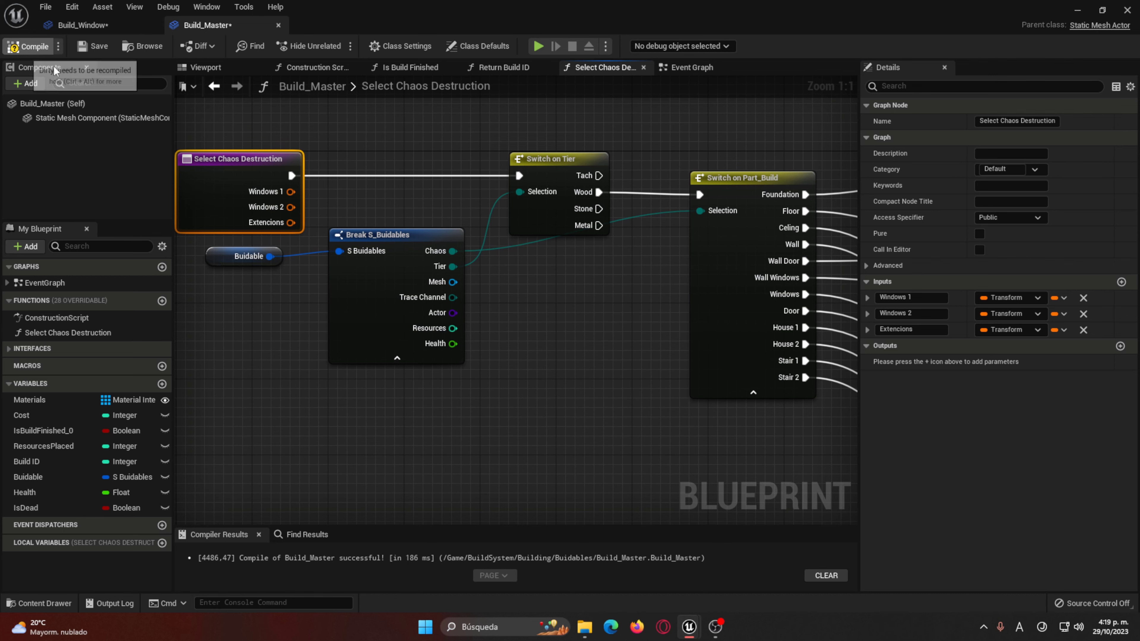
left_click(82, 25)
Step: Add a Get Relative Transform node fed by Ventana 1 in Build_Window's graph
right_click_drag(704, 320, 418, 323)
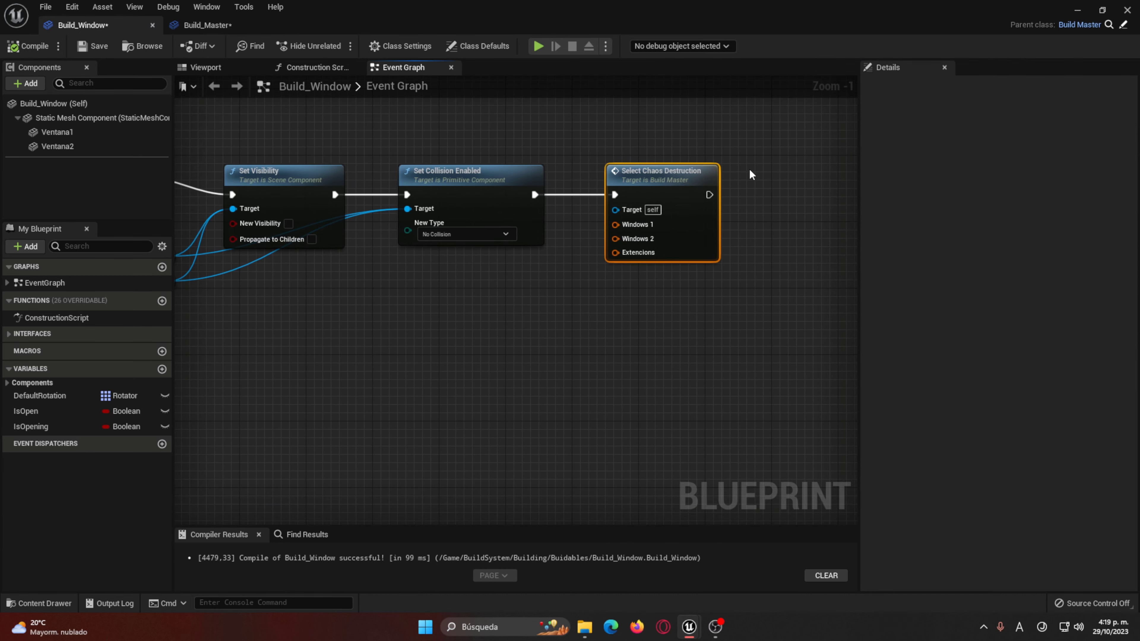
right_click_drag(633, 232, 772, 203)
mouse_move(283, 301)
left_mouse_down()
mouse_move(232, 219)
mouse_move(237, 246)
left_mouse_up()
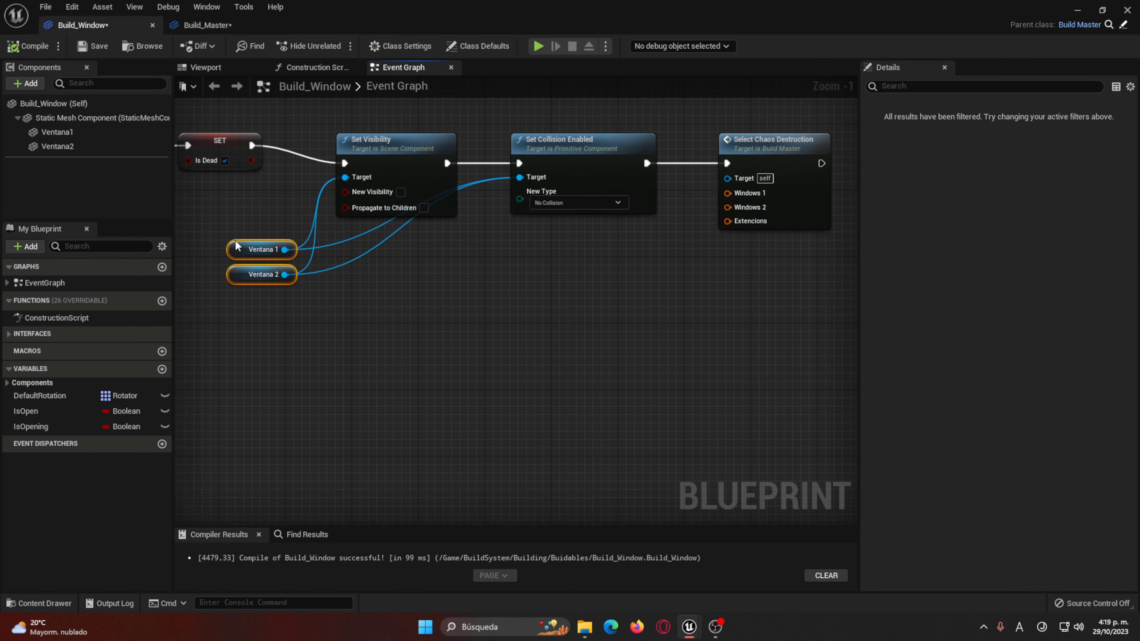
left_click(409, 347)
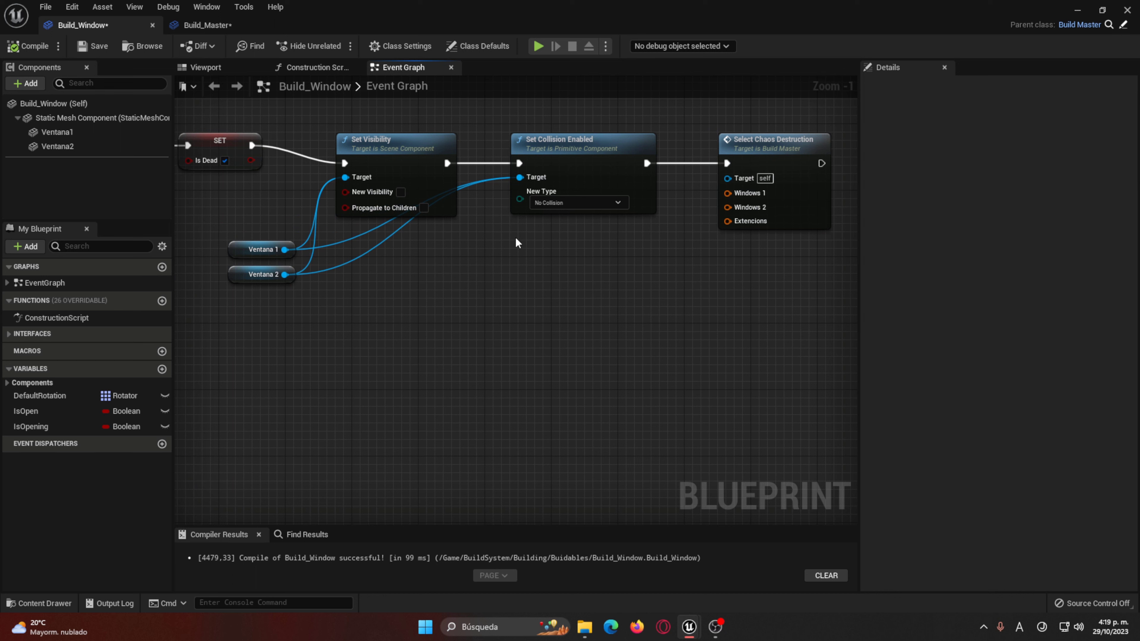
left_click_drag(284, 250, 560, 277)
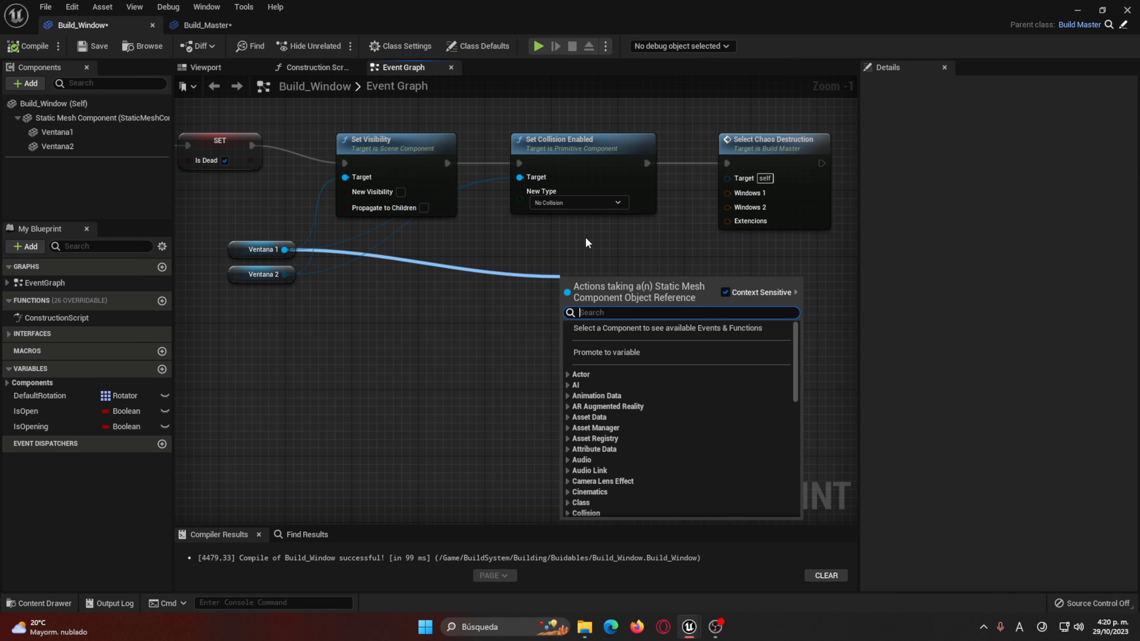
type("get rela")
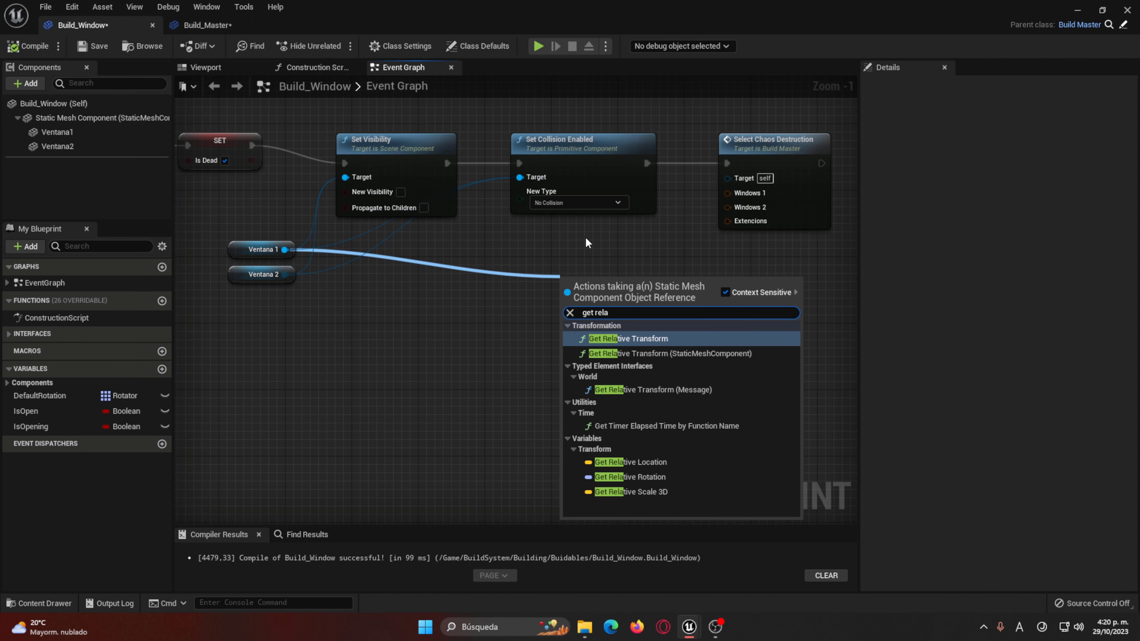
key("Return")
left_click_drag(635, 296, 609, 263)
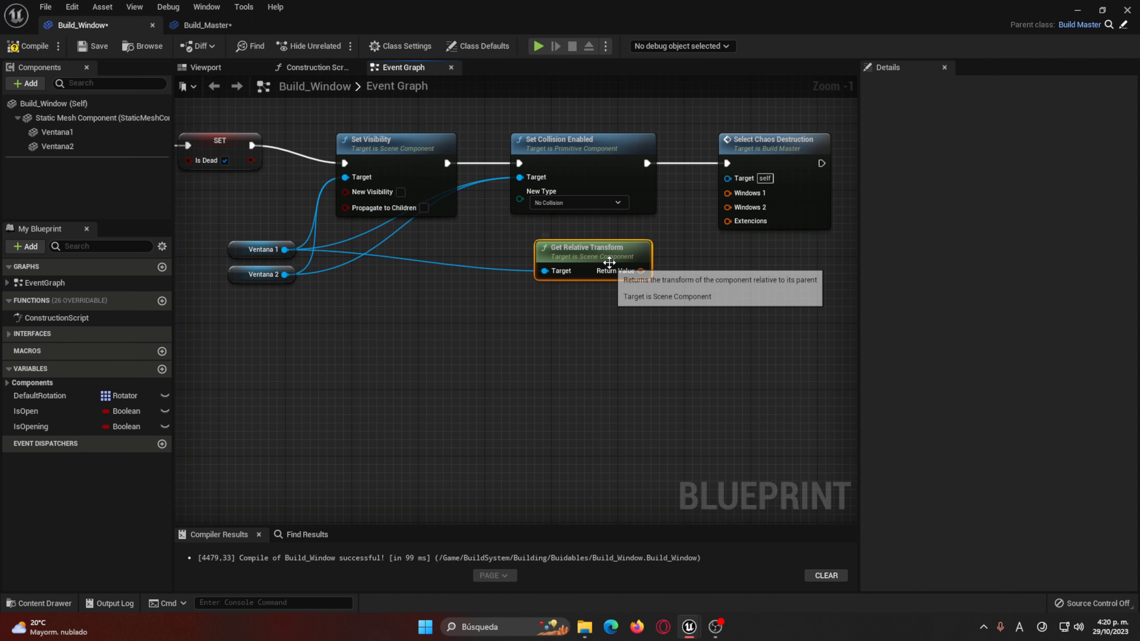
Step: Duplicate it for Ventana 2, wire both into Windows 1 and 2, then compile and play
key("ctrl+c")
key("ctrl+v")
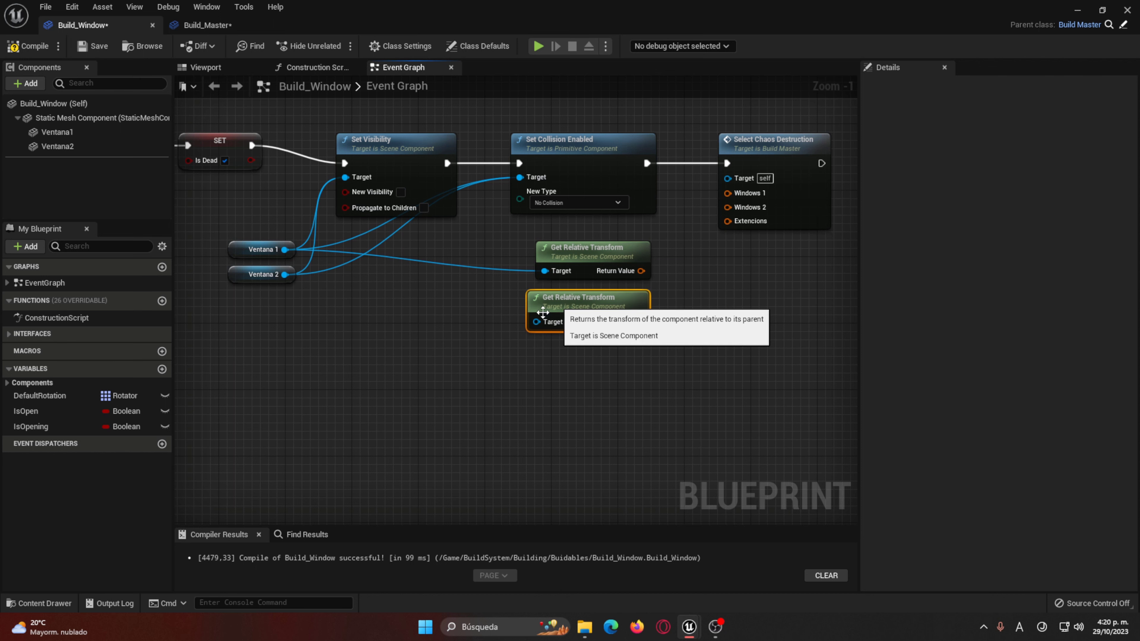
left_click_drag(543, 312, 551, 312)
left_click_drag(285, 274, 544, 320)
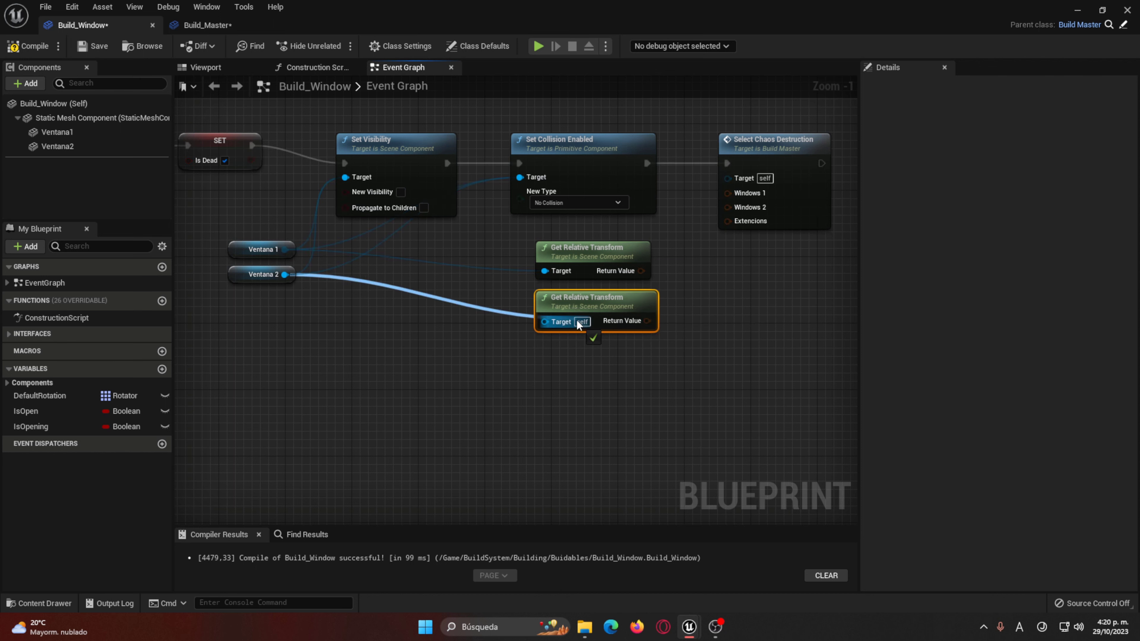
left_click_drag(641, 271, 729, 194)
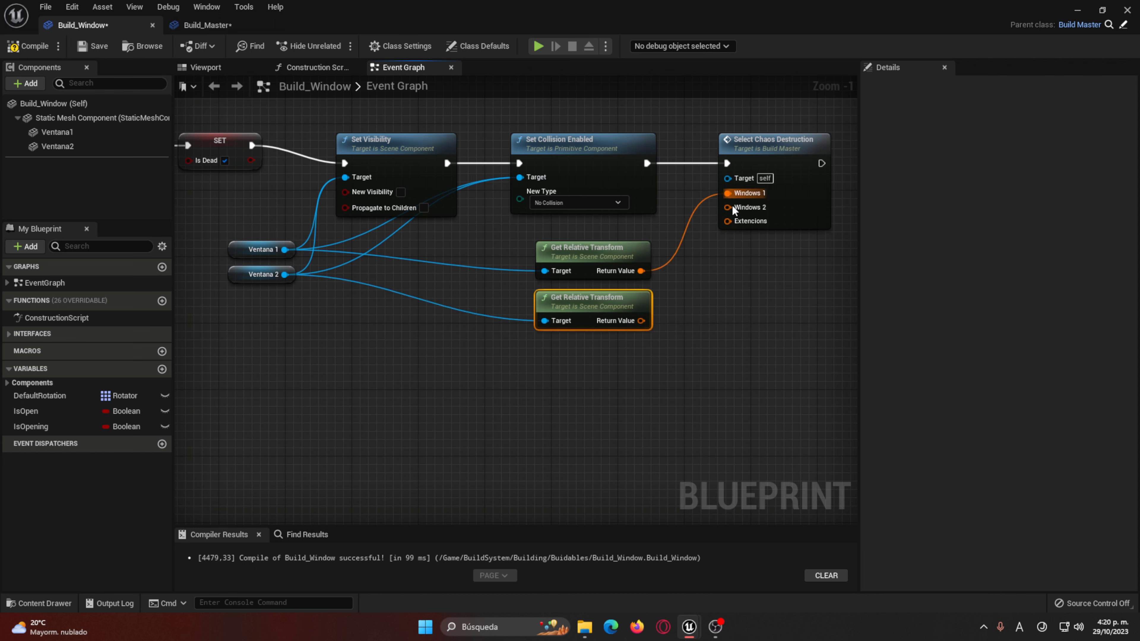
left_click_drag(641, 321, 727, 207)
right_click_drag(764, 299, 658, 310)
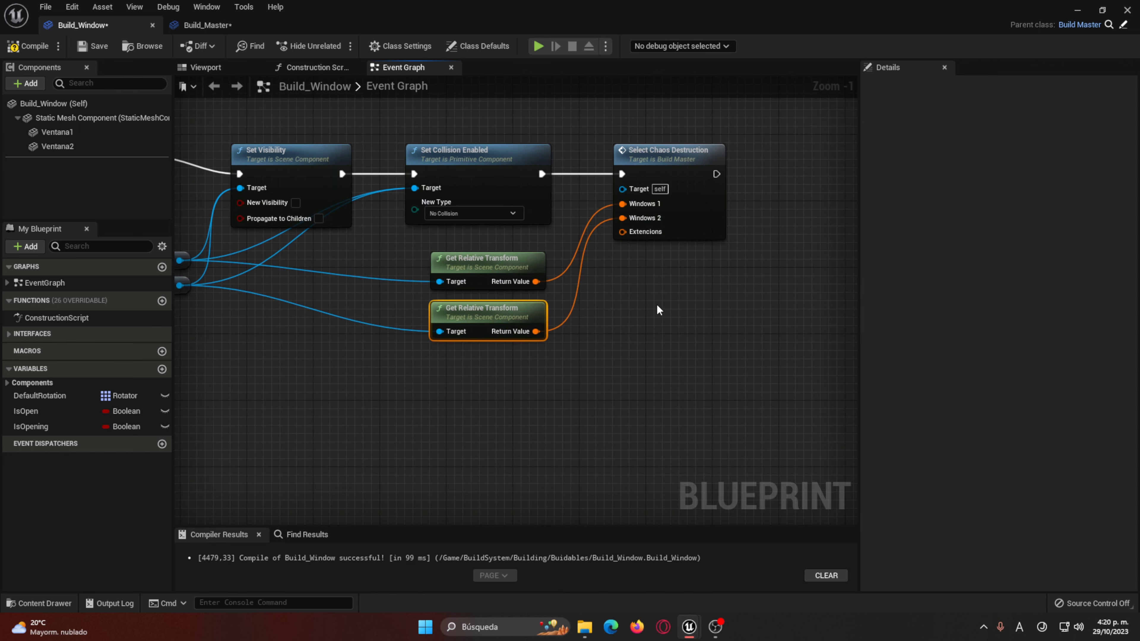
left_click(20, 47)
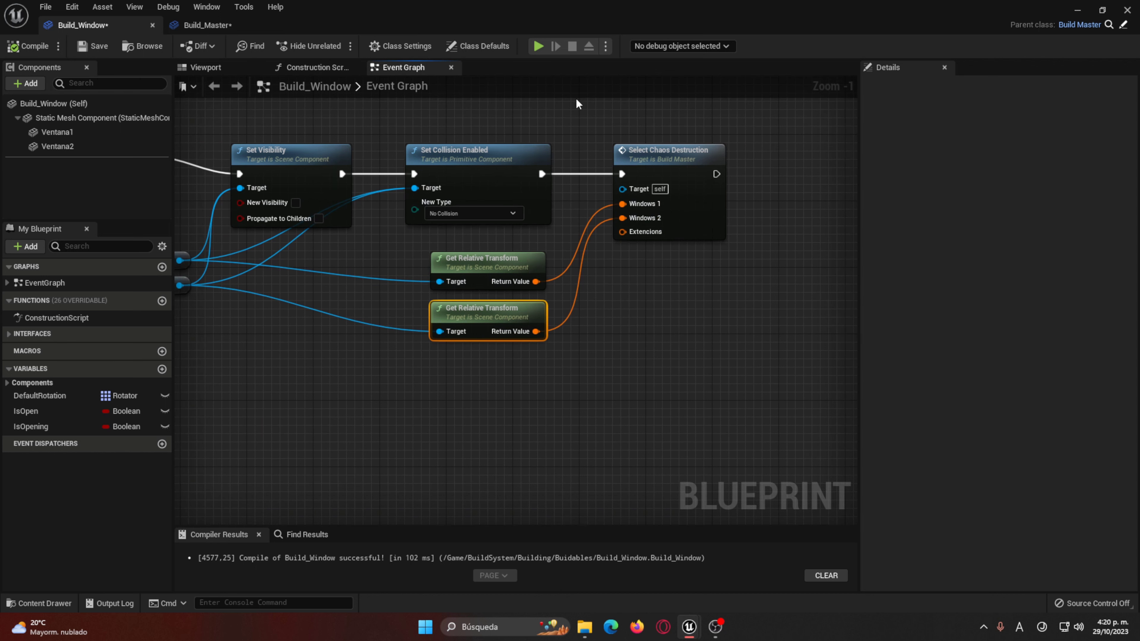
left_click(538, 46)
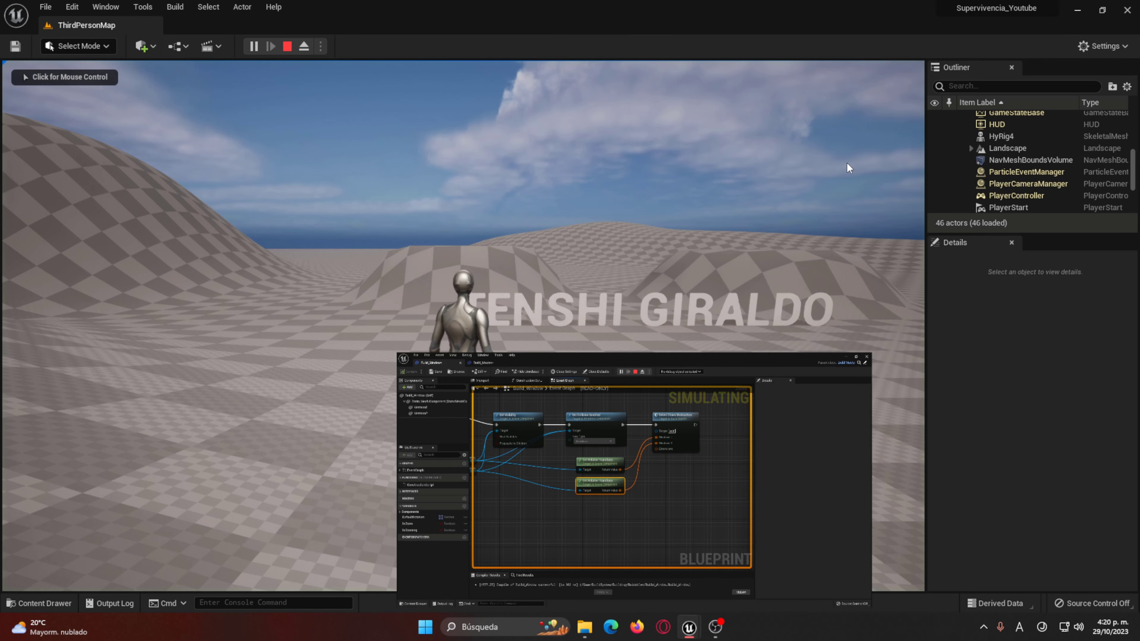
Step: Damage the built wooden pieces in play mode to watch them shatter, then stop the session
left_click(846, 163)
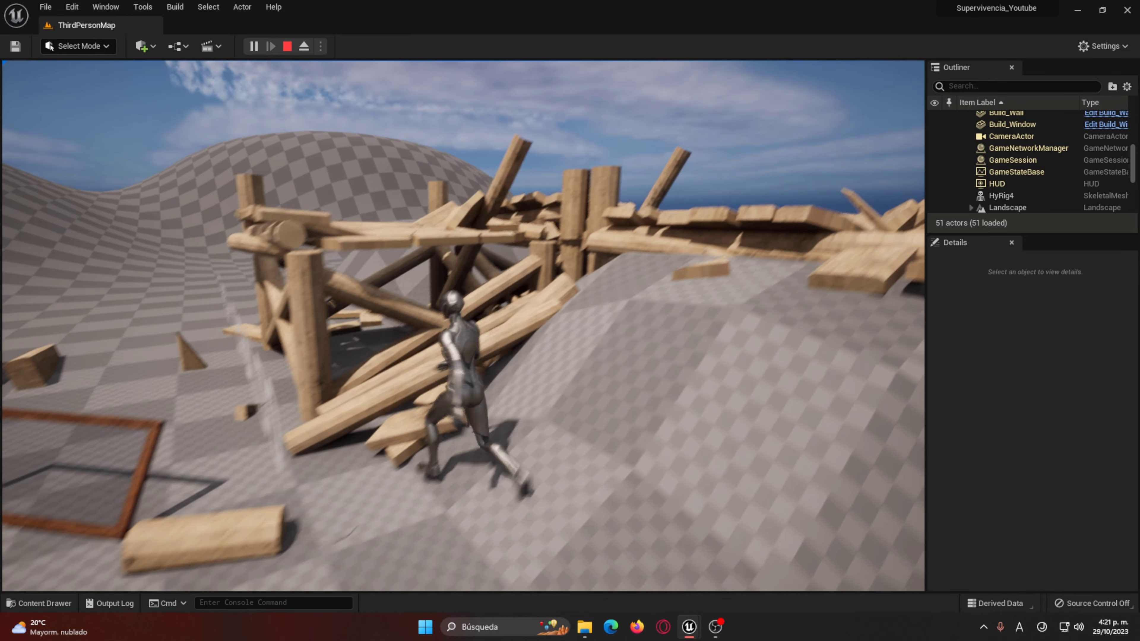
key("Escape")
Step: Open Build_Window and the Select Chaos Destruction function to inspect the Part_Build switch
left_click(45, 604)
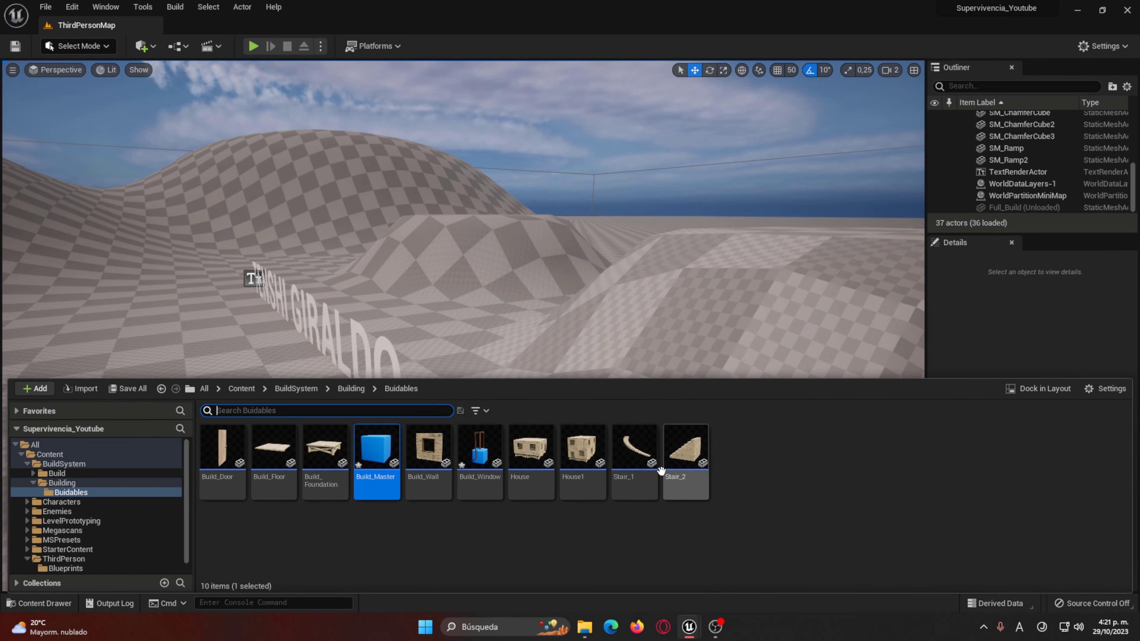
double_click(479, 449)
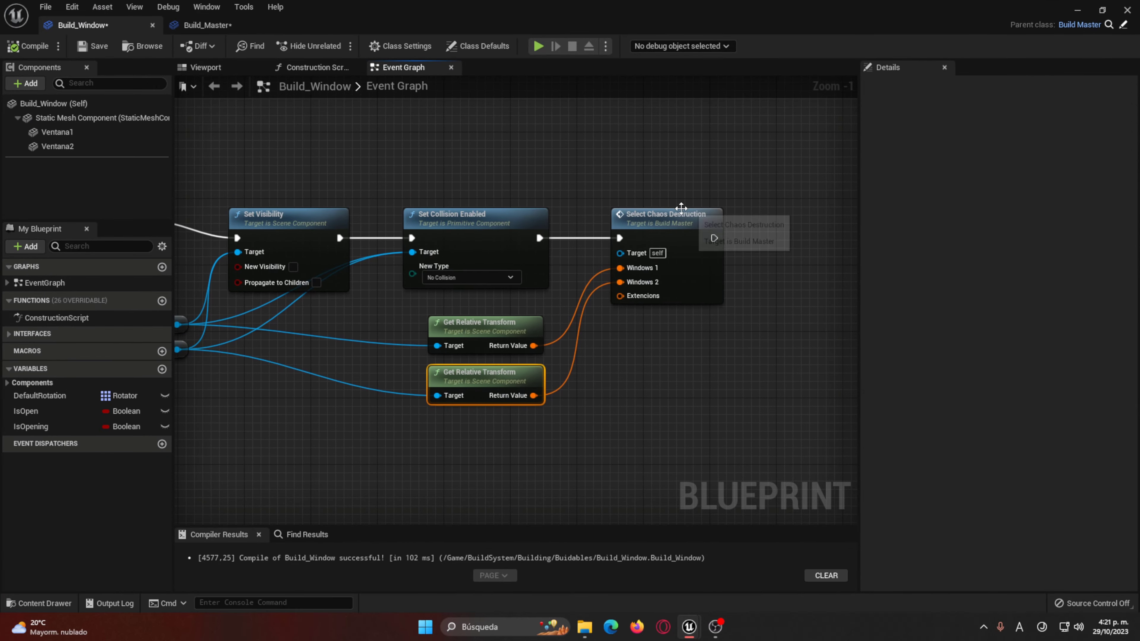
double_click(681, 208)
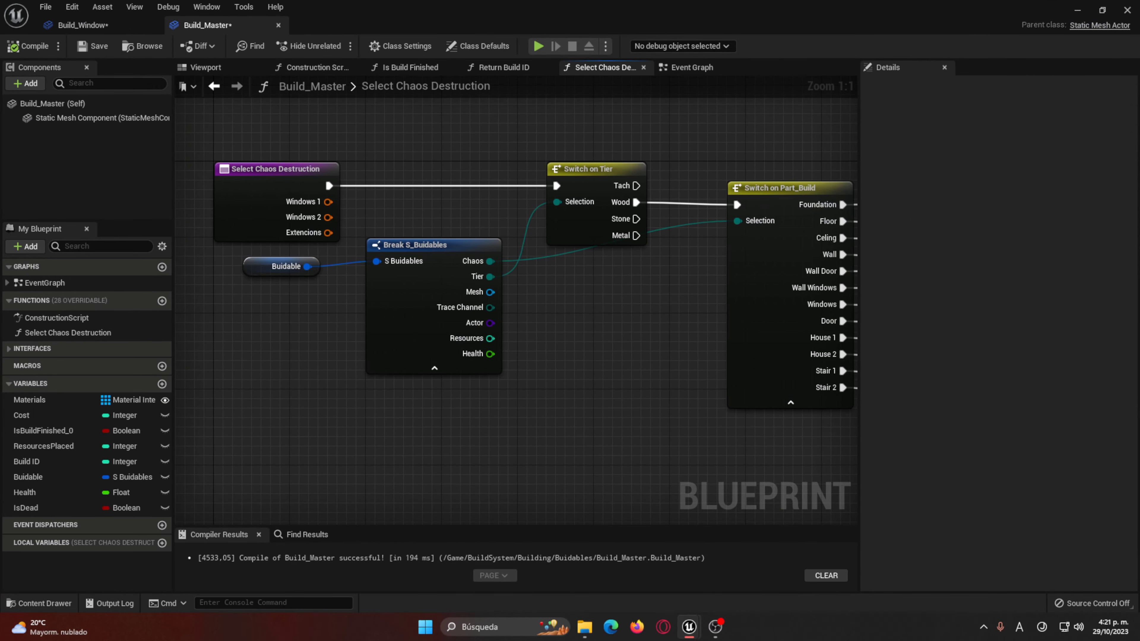
right_click_drag(810, 402, 460, 319)
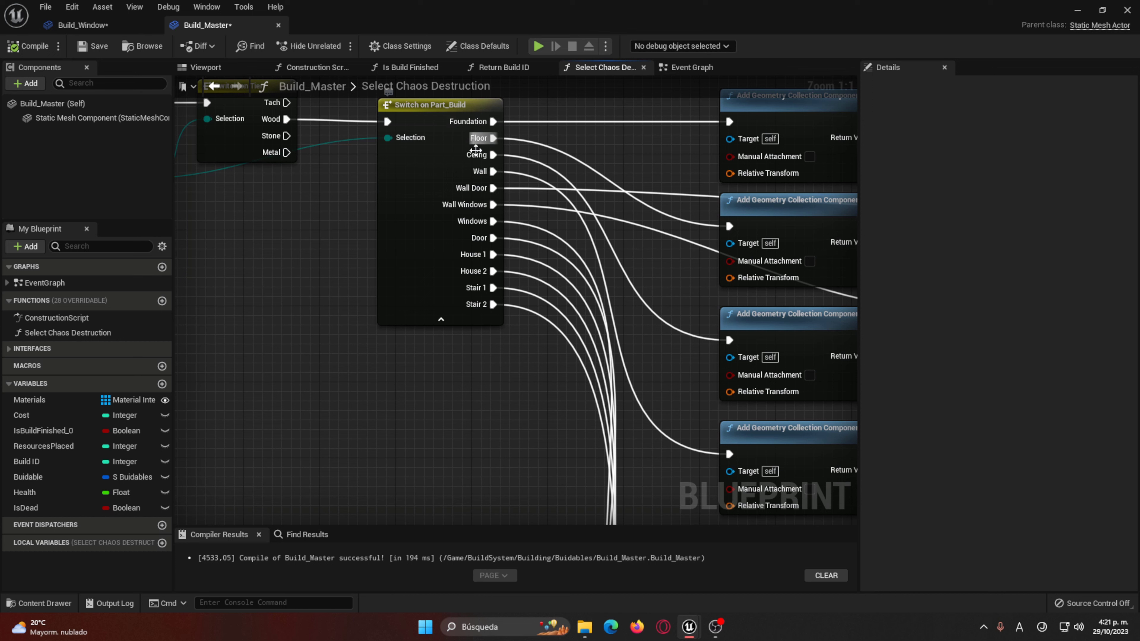
left_click(452, 310)
Step: Add a new Part_Build enumerator named Extencion after Stair 2
key("ctrl+space")
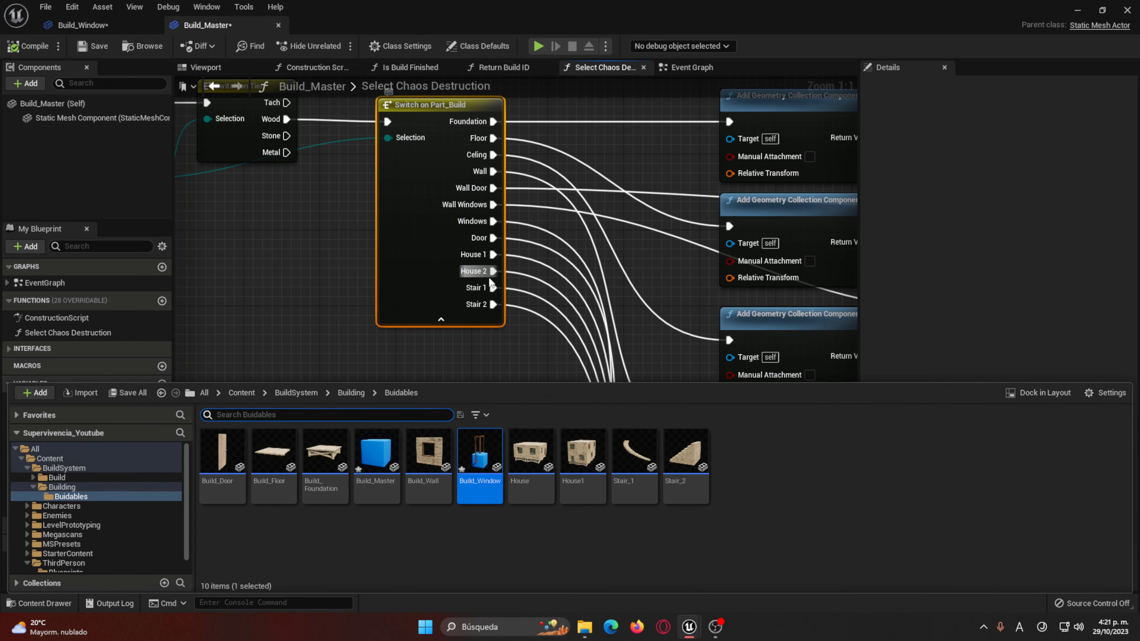
left_click(342, 392)
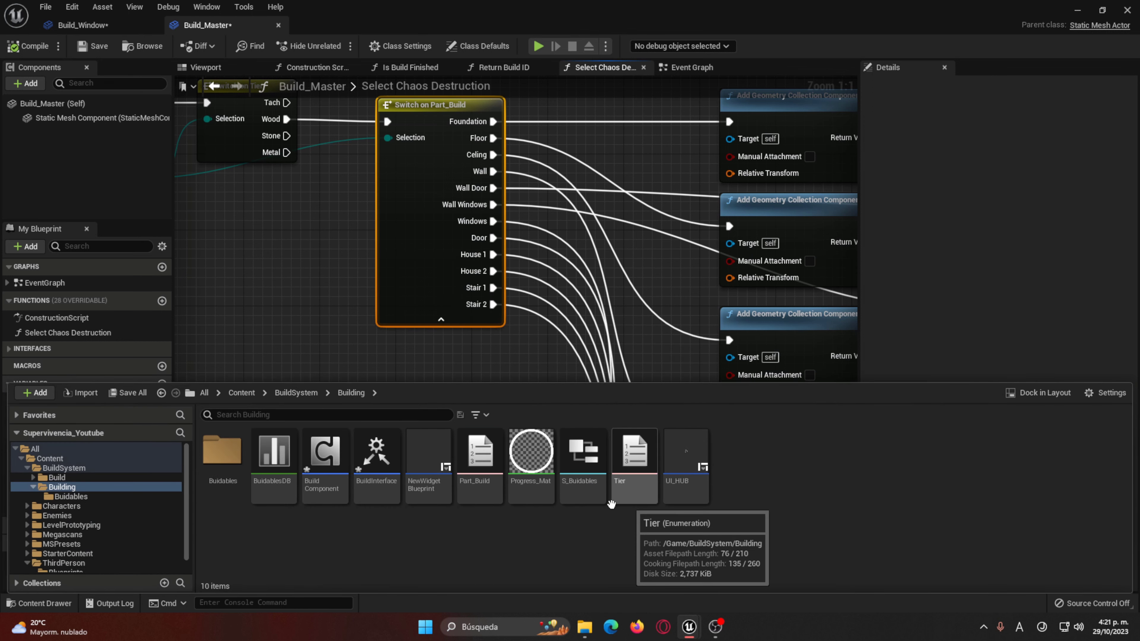
double_click(470, 471)
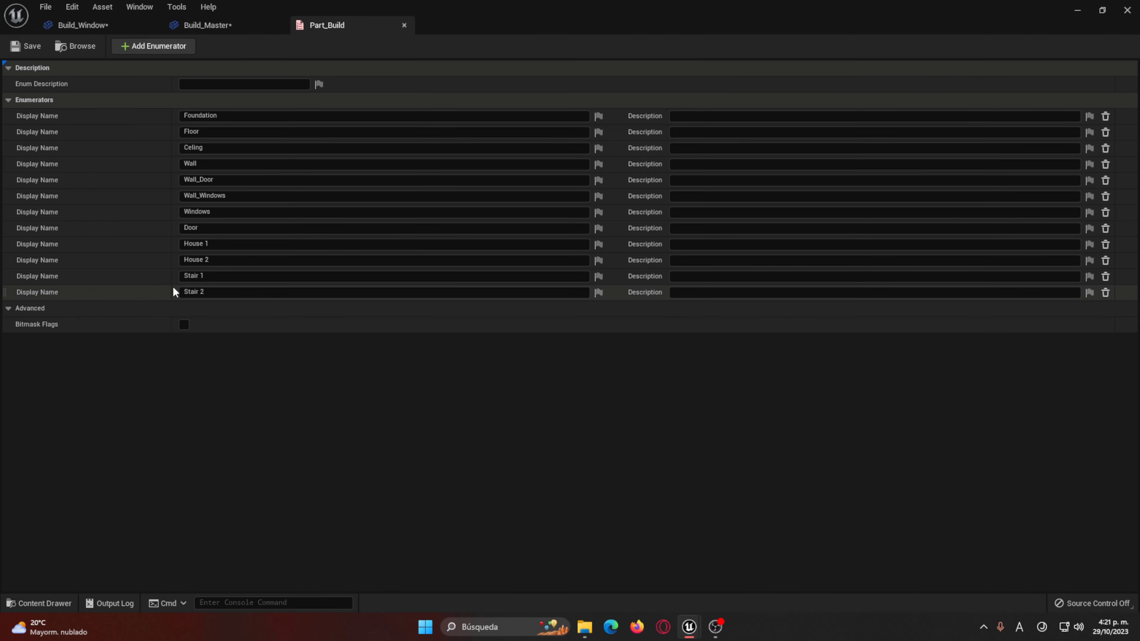
left_click(152, 46)
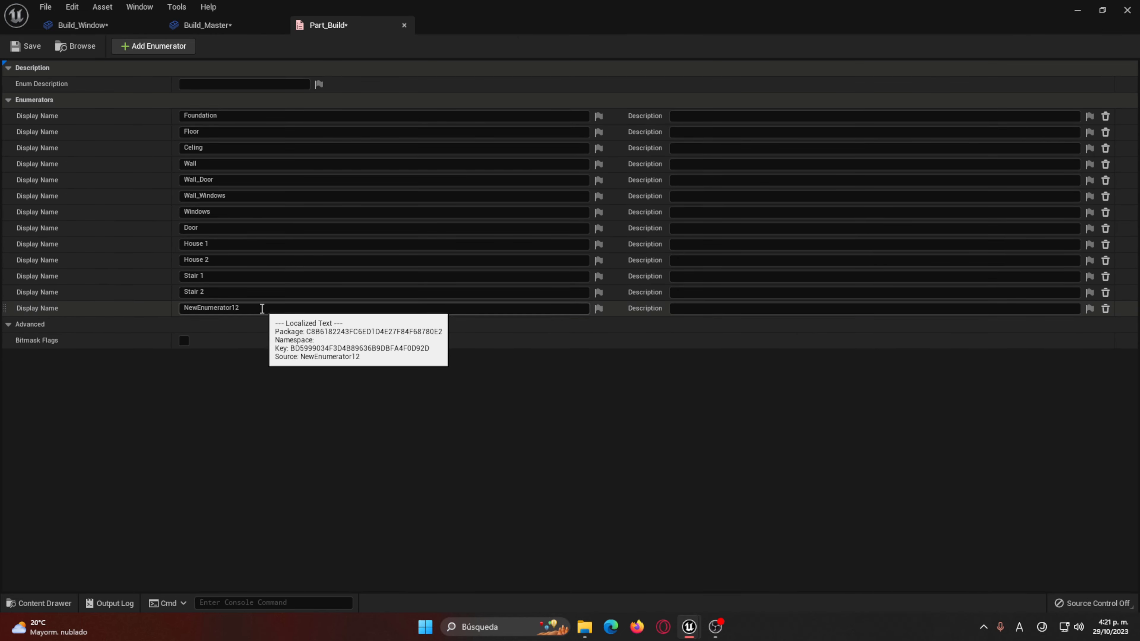
left_click(257, 308)
type("Extencio")
key("Return")
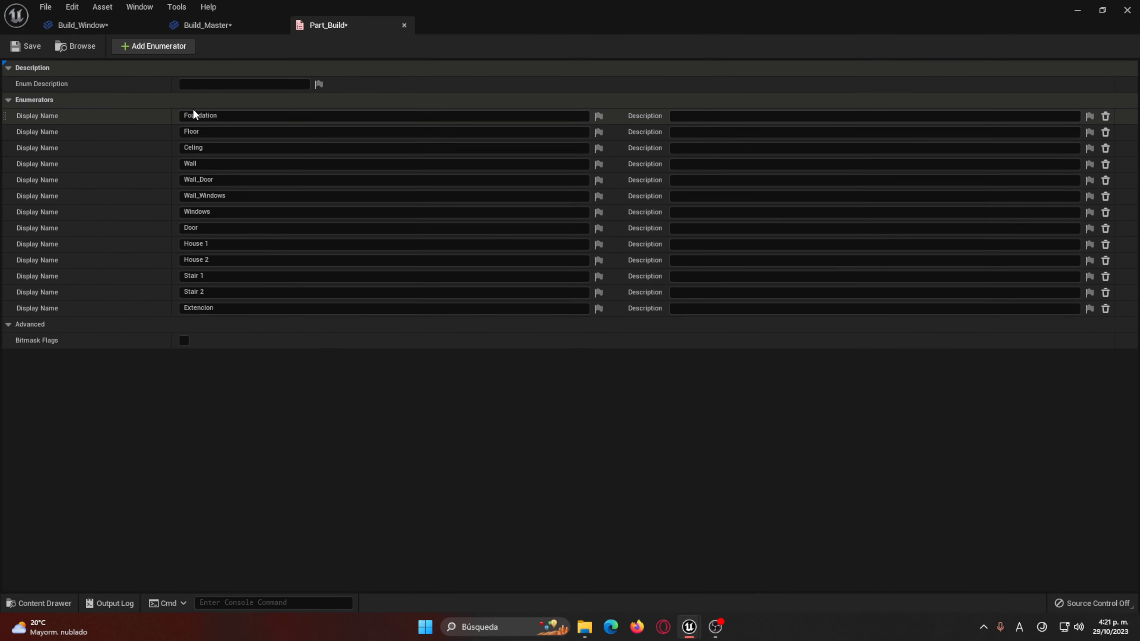
Step: Open the Build_Foundation blueprint's Event Graph from the Content Drawer
key("ctrl+space")
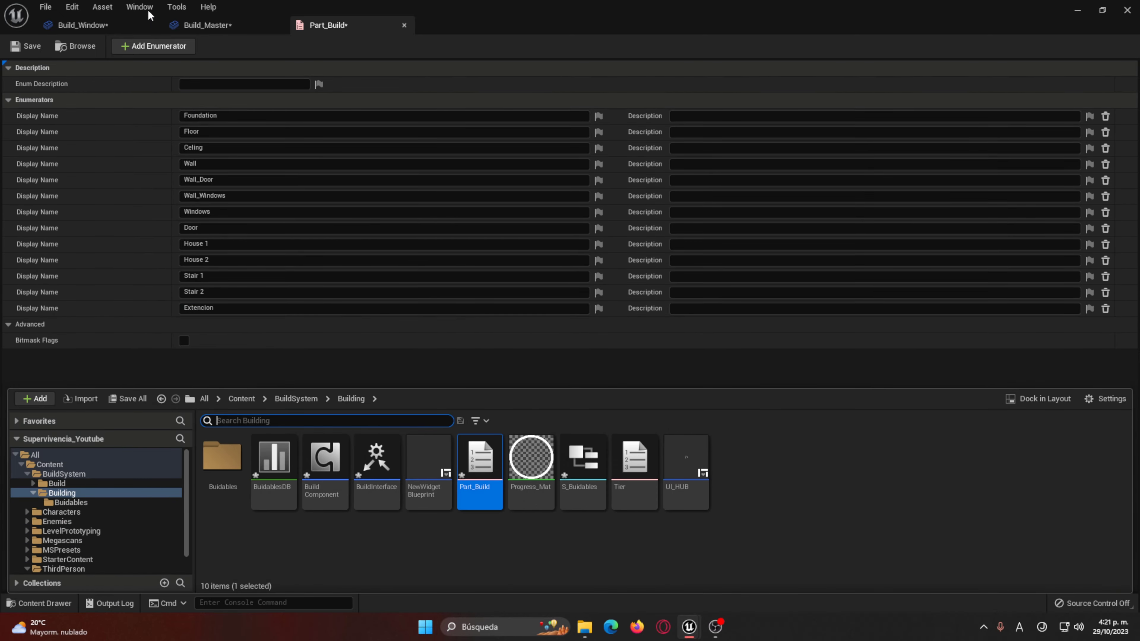
left_click(167, 25)
left_click(81, 25)
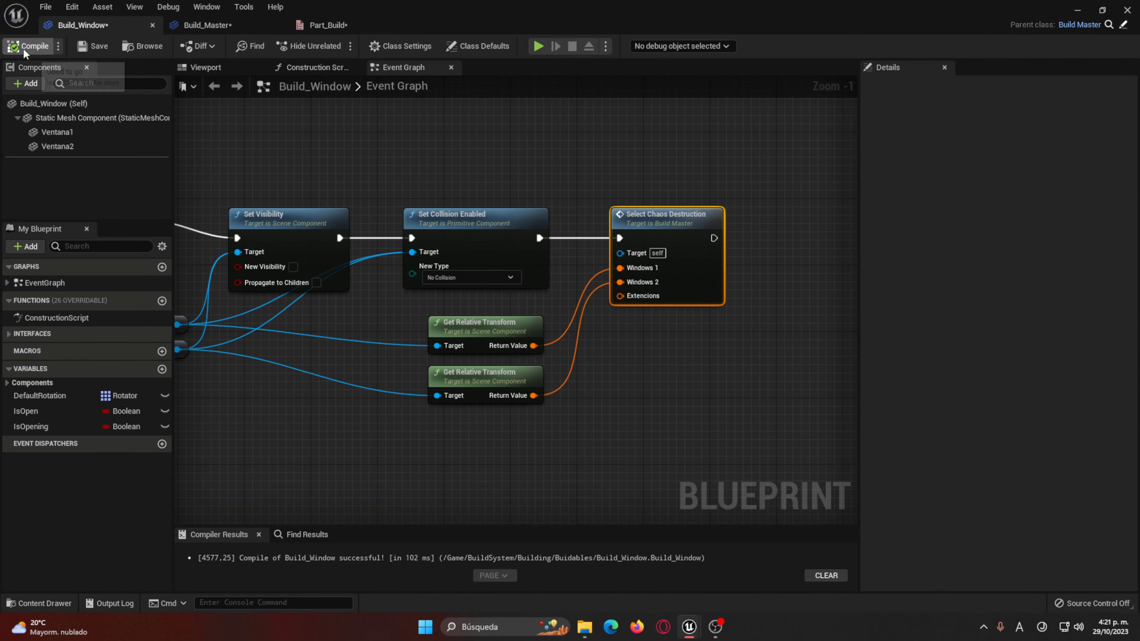
left_click(206, 25)
key("ctrl+space")
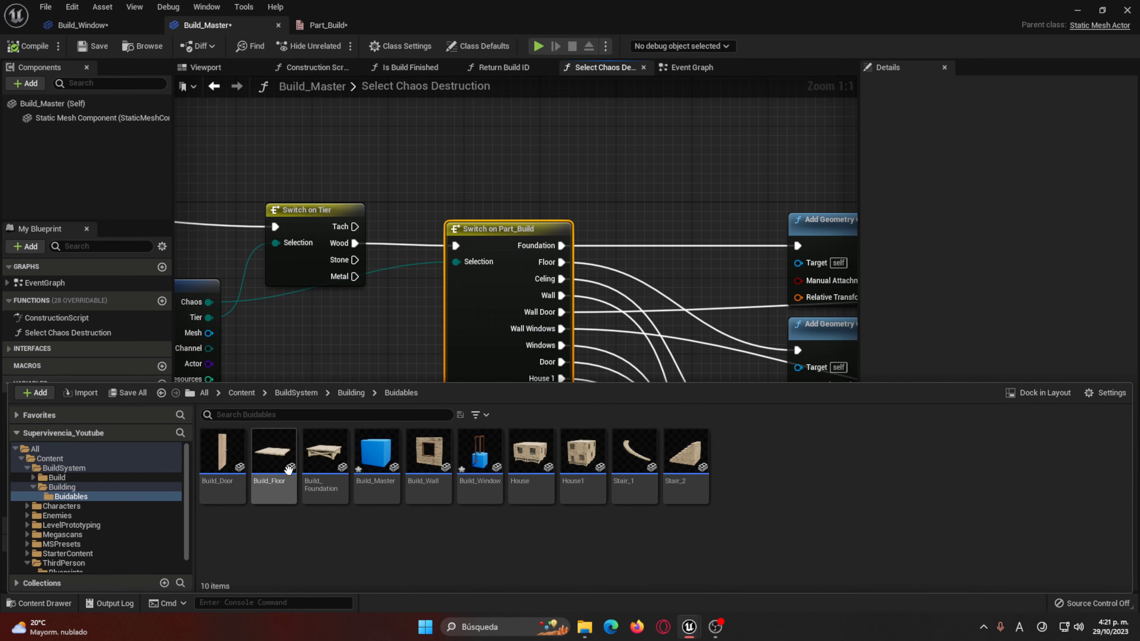
double_click(323, 459)
mouse_move(437, 312)
right_mouse_down()
mouse_move(428, 277)
mouse_move(327, 299)
right_mouse_up()
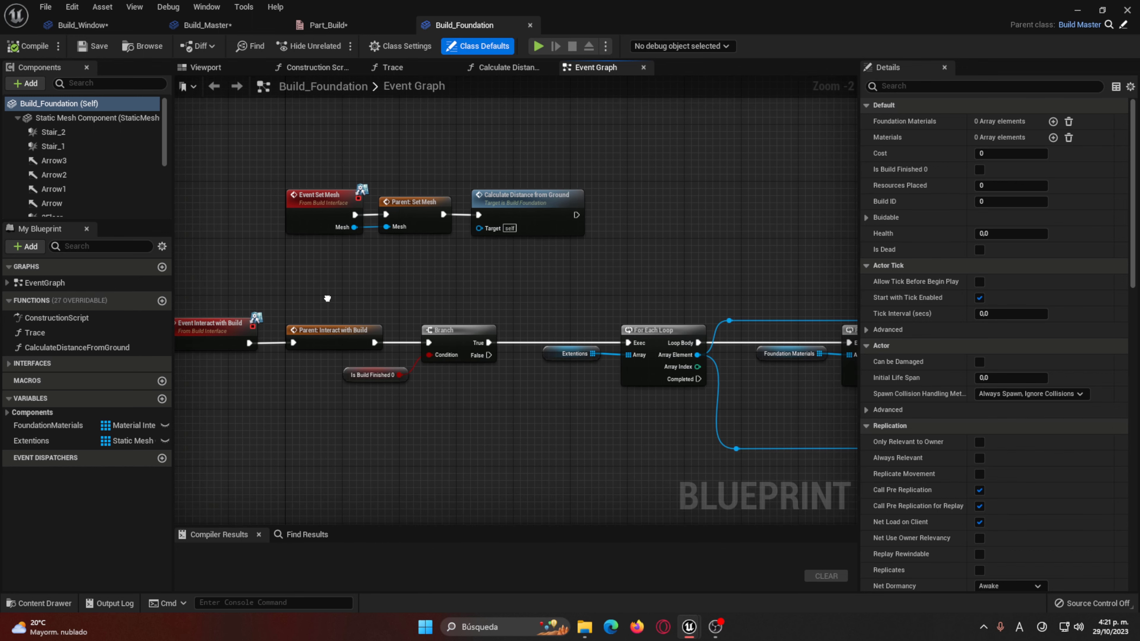
Step: Rename the last Part_Build enumerator to Extentions to match the variable's spelling
left_click(560, 360)
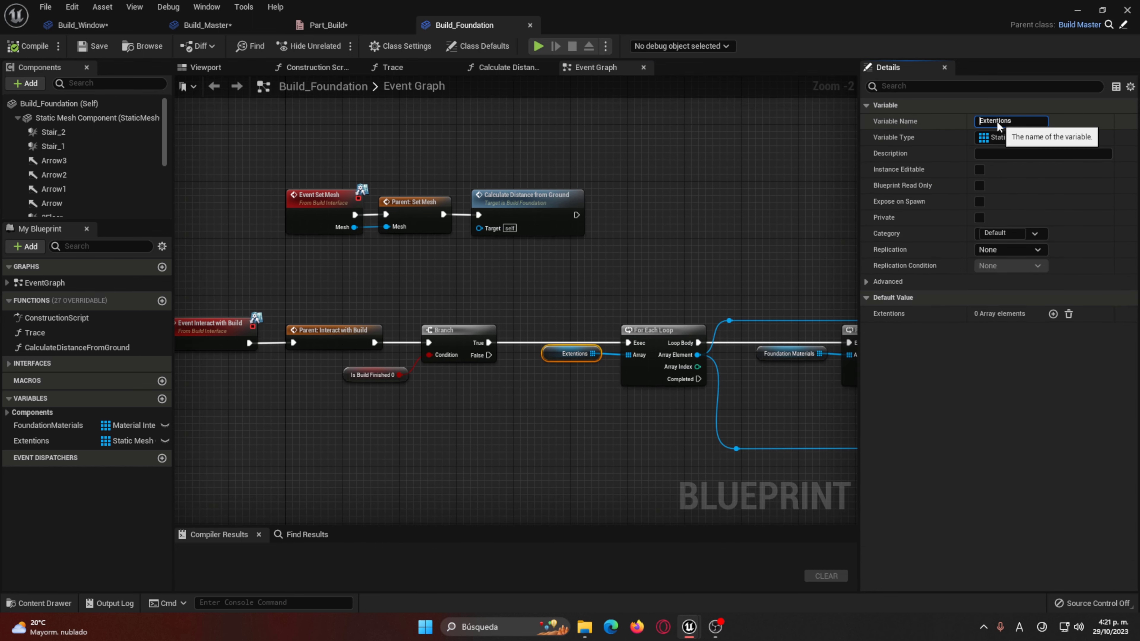
left_click(1010, 121)
left_click(355, 26)
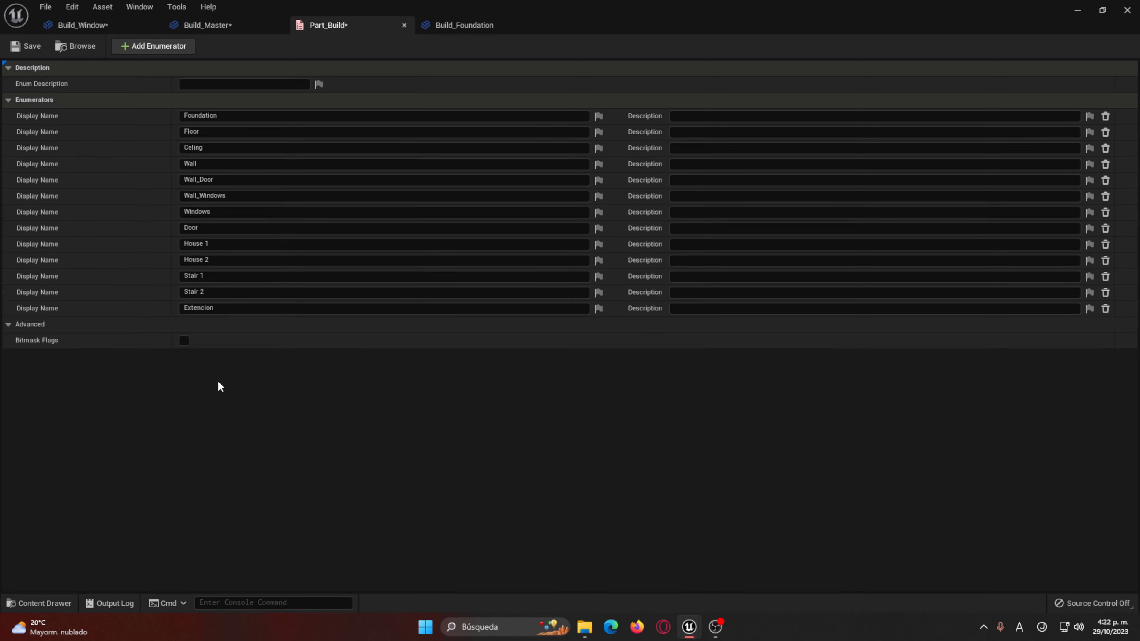
left_click(242, 308)
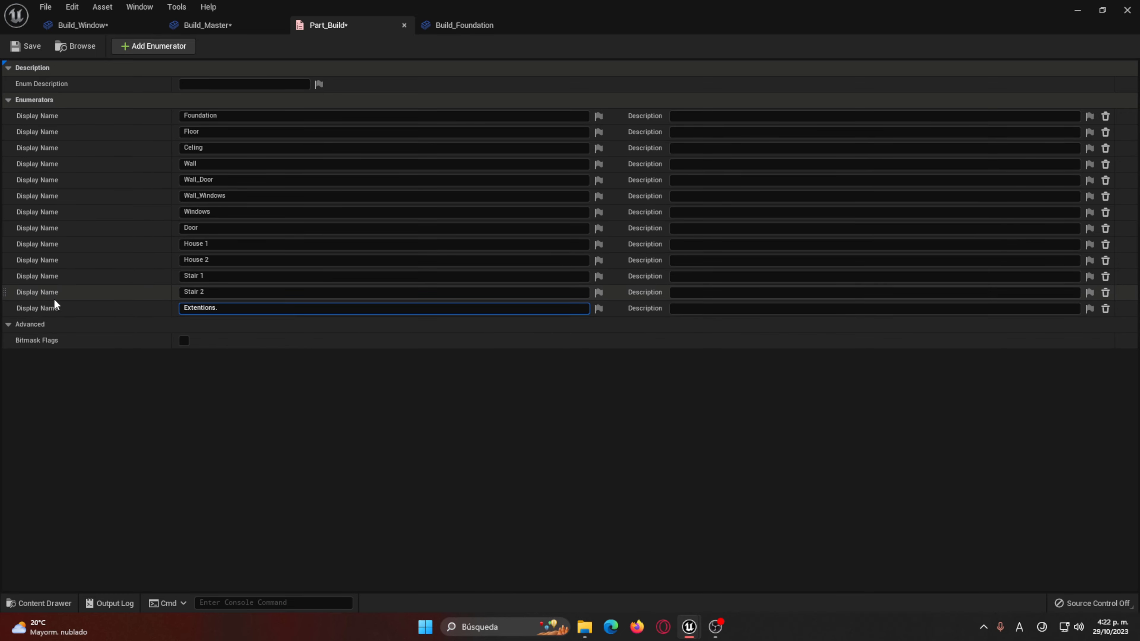
key("Return")
Step: Review the Walldoor and Wall rows in the BuidablesDB data table
left_click(111, 26)
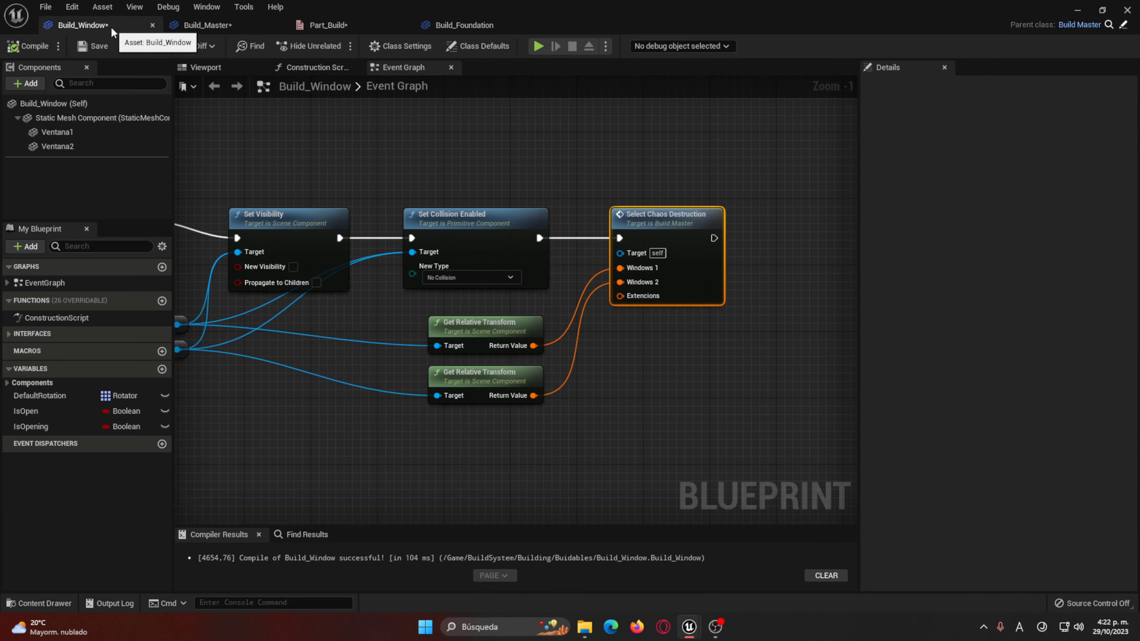
key("ctrl+space")
left_click(297, 394)
double_click(272, 454)
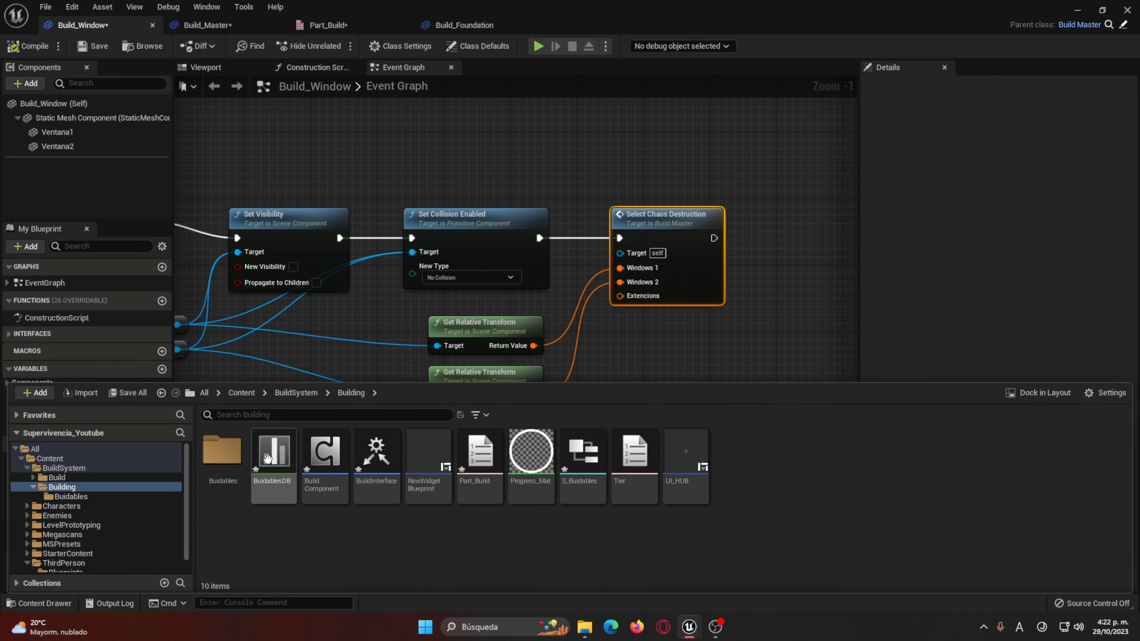
left_click_drag(54, 225, 66, 127)
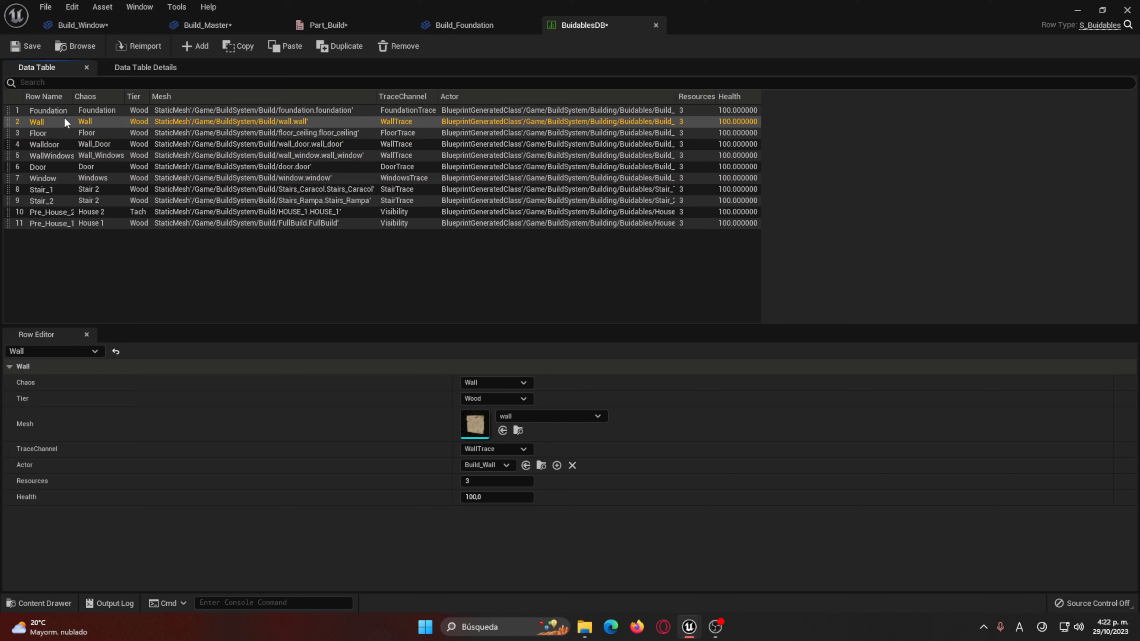
left_click_drag(66, 127, 90, 237)
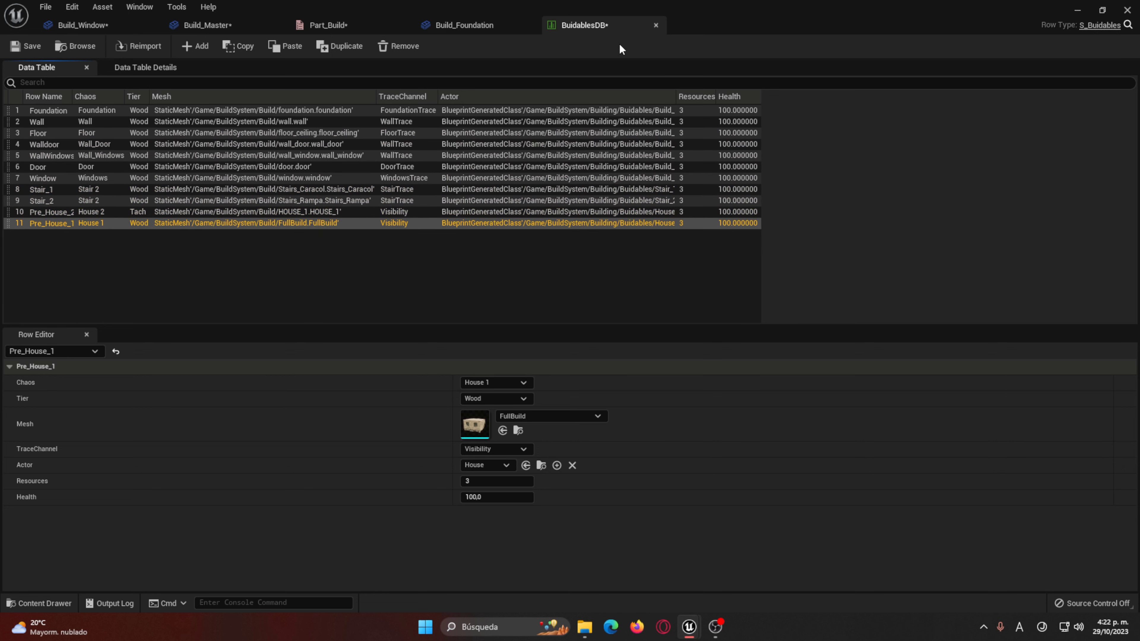
Step: Close BuidablesDB and the Part_Build enum, compile Build_Foundation, and return to Build_Master
left_click(473, 26)
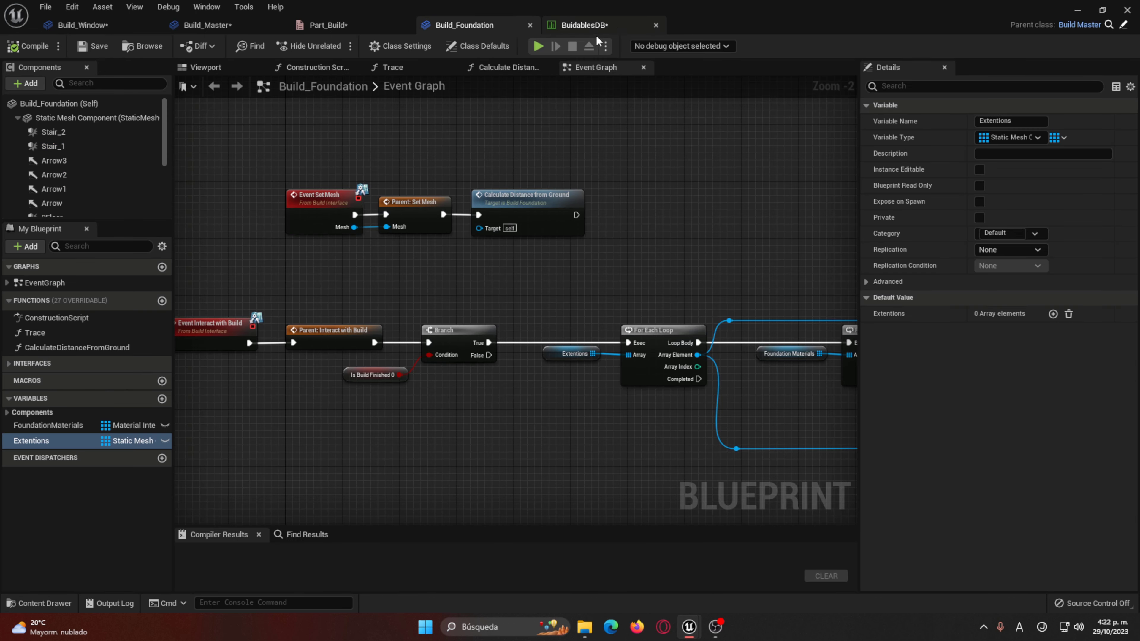
left_click(648, 27)
left_click(655, 25)
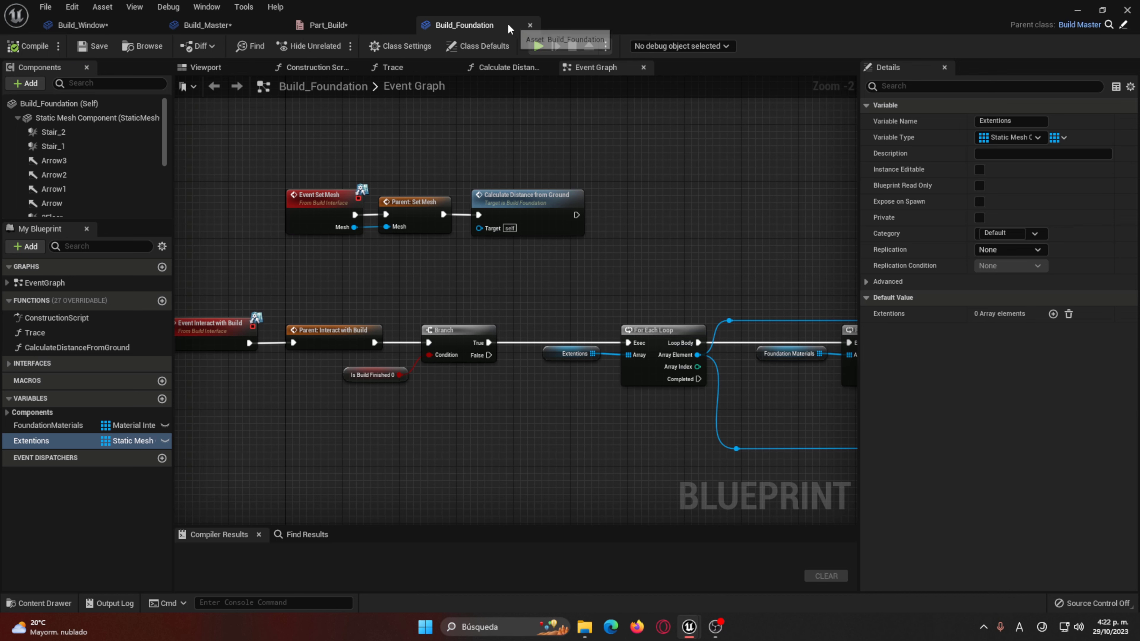
left_click(404, 26)
scroll(607, 349, "down", 3)
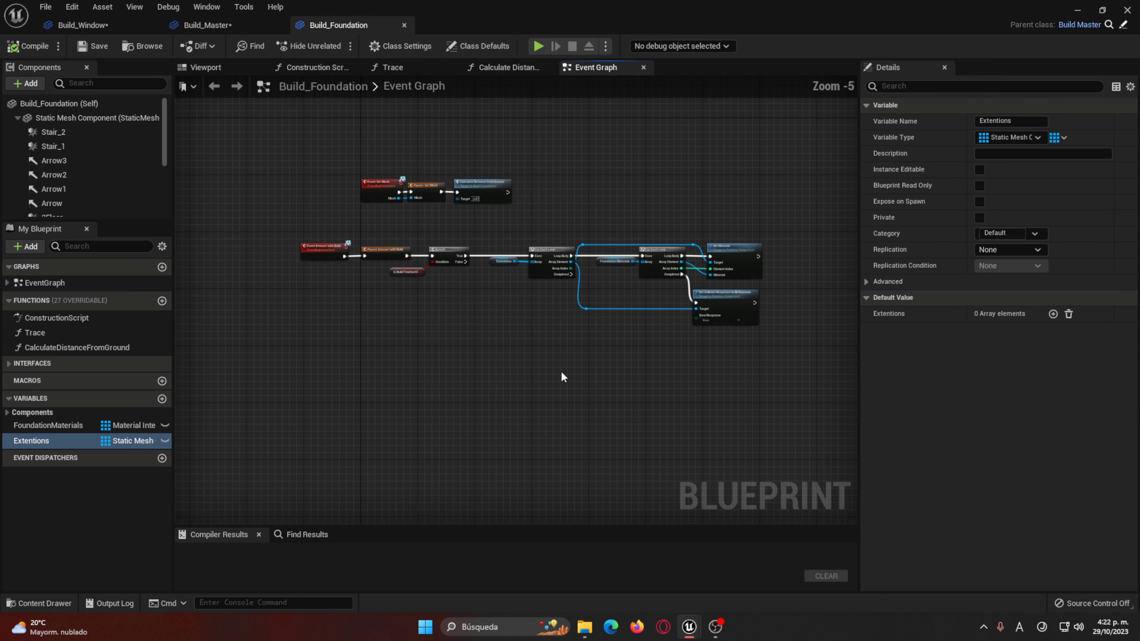
scroll(476, 307, "up", 1)
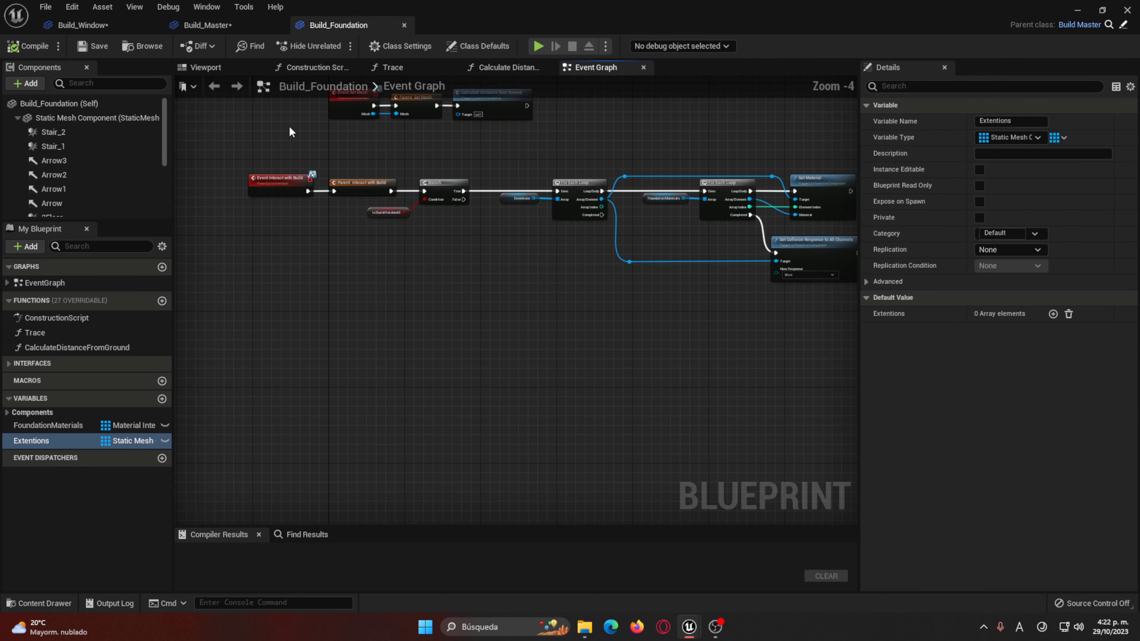
left_click(30, 51)
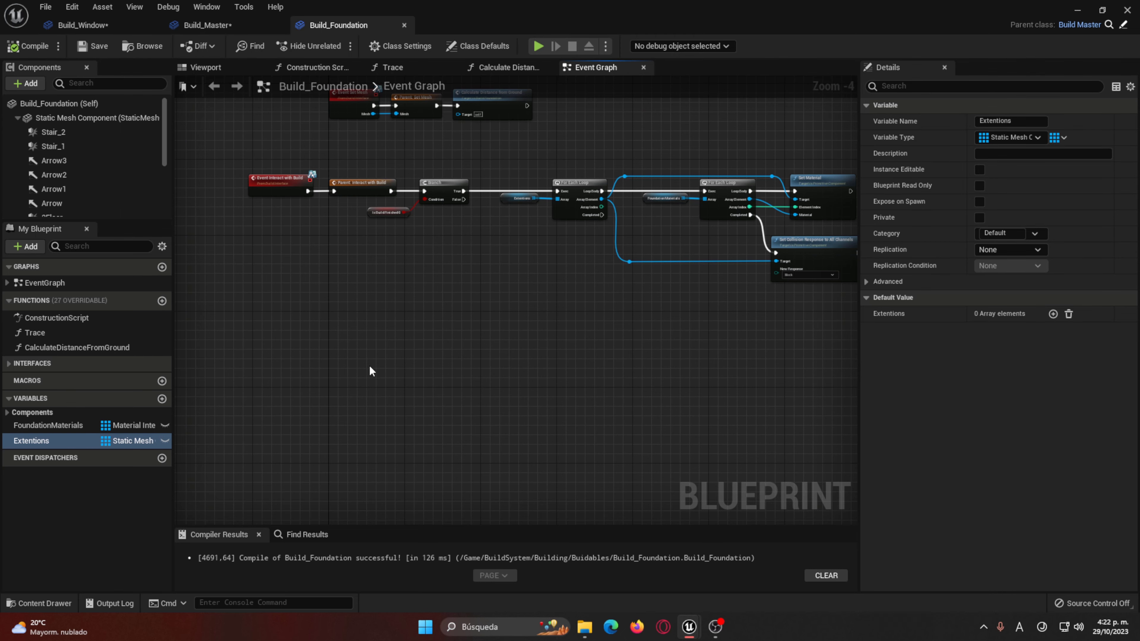
left_click(207, 25)
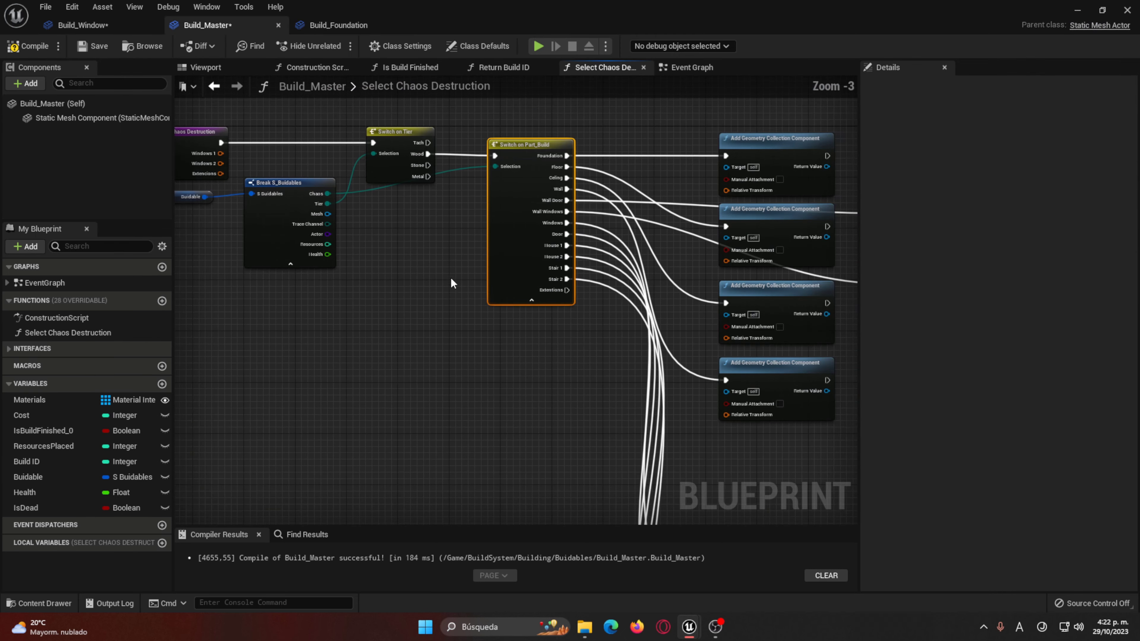
Step: Rearrange the Add Geometry Collection nodes and add a new one at the column's bottom
left_click(560, 352)
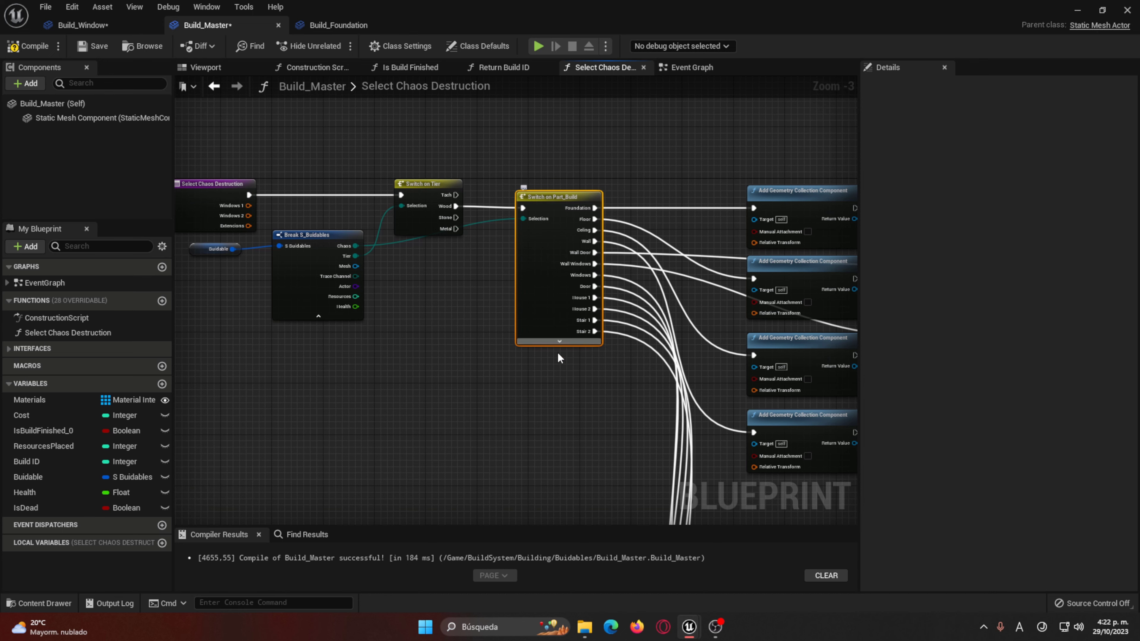
right_click_drag(589, 342, 569, 173)
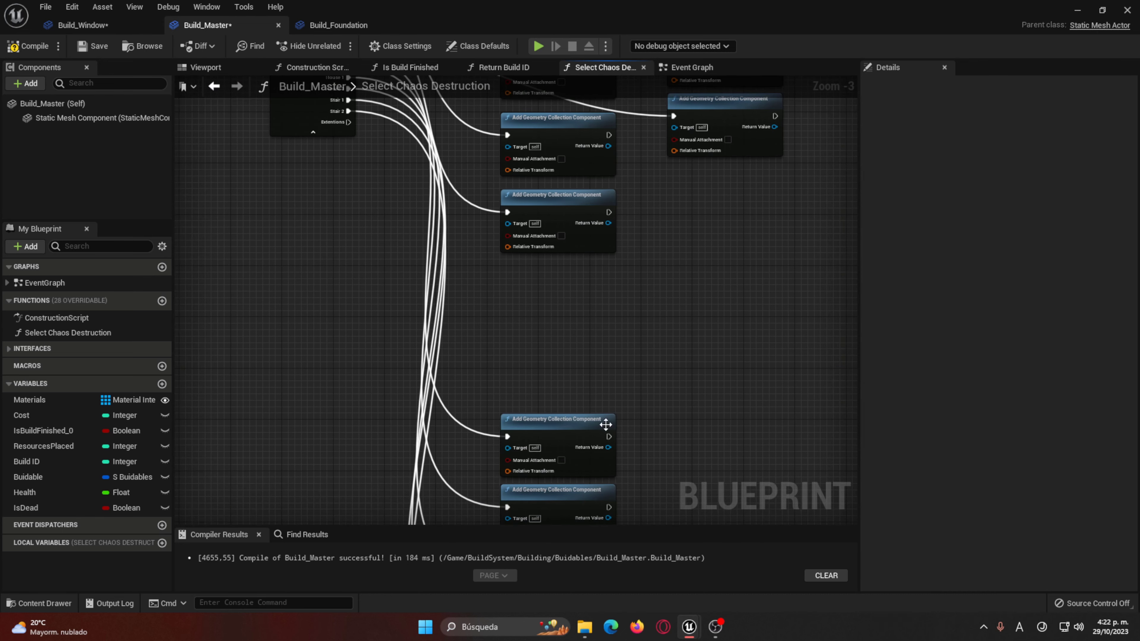
right_click_drag(580, 274, 592, 333)
left_click_drag(592, 334, 692, 166)
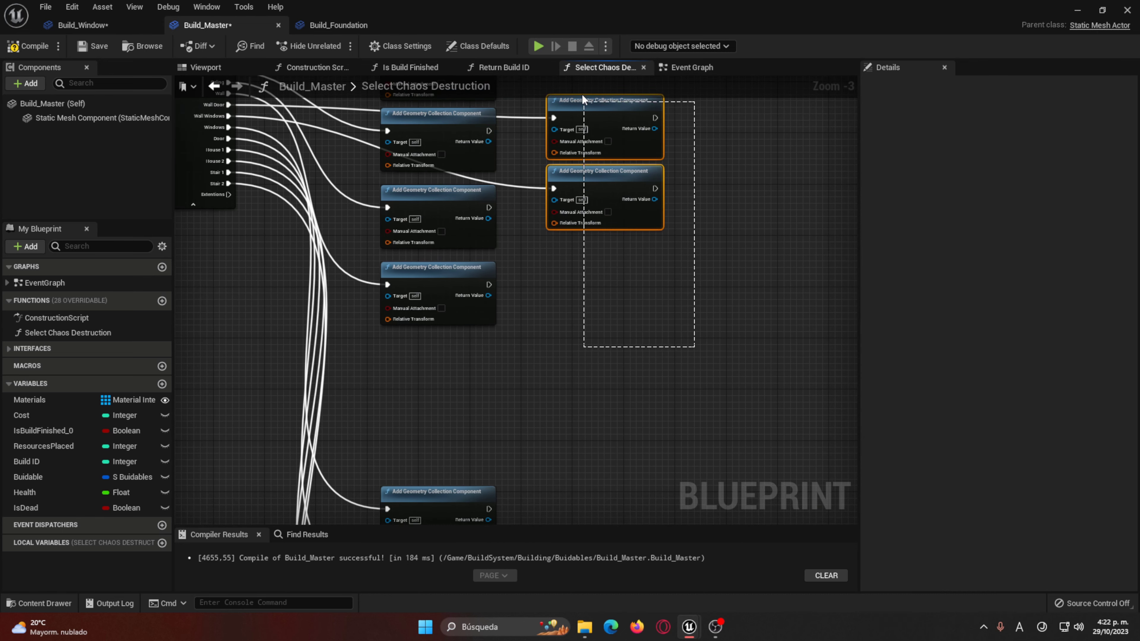
mouse_move(606, 135)
left_mouse_down()
mouse_move(579, 211)
mouse_move(410, 342)
left_mouse_up()
left_click(604, 427)
mouse_move(534, 412)
right_mouse_down()
mouse_move(590, 495)
mouse_move(514, 346)
right_mouse_up()
left_click_drag(513, 346, 510, 423)
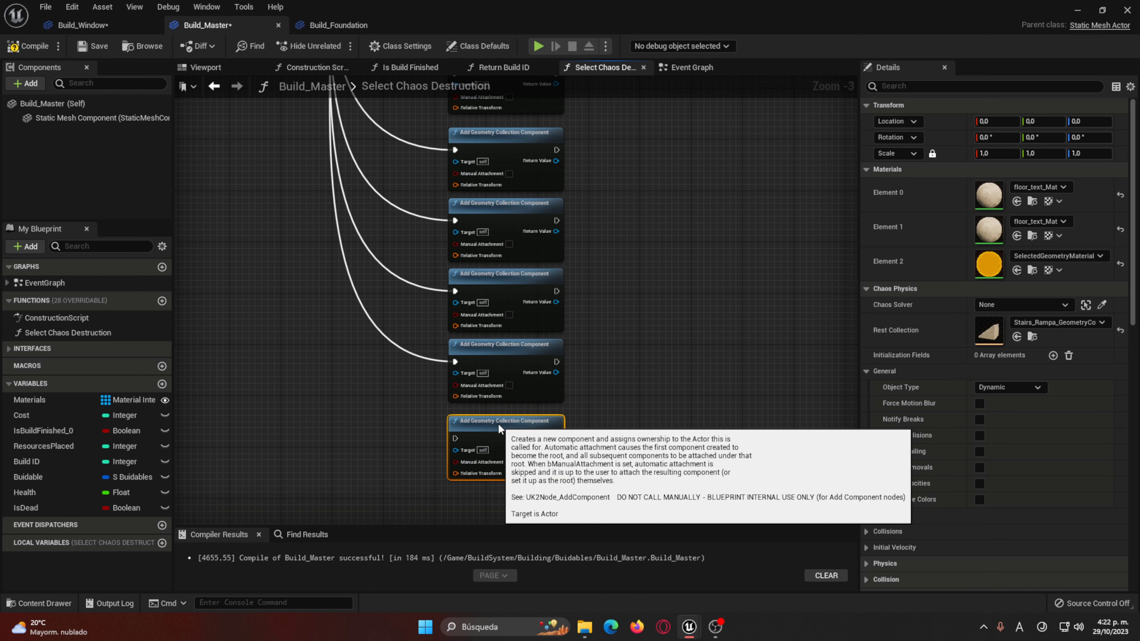
Step: Set the new node's Rest Collection to foundation_extention_Geom and connect it to the Extentions output
left_click(1071, 325)
scroll(1046, 512, "up", 5)
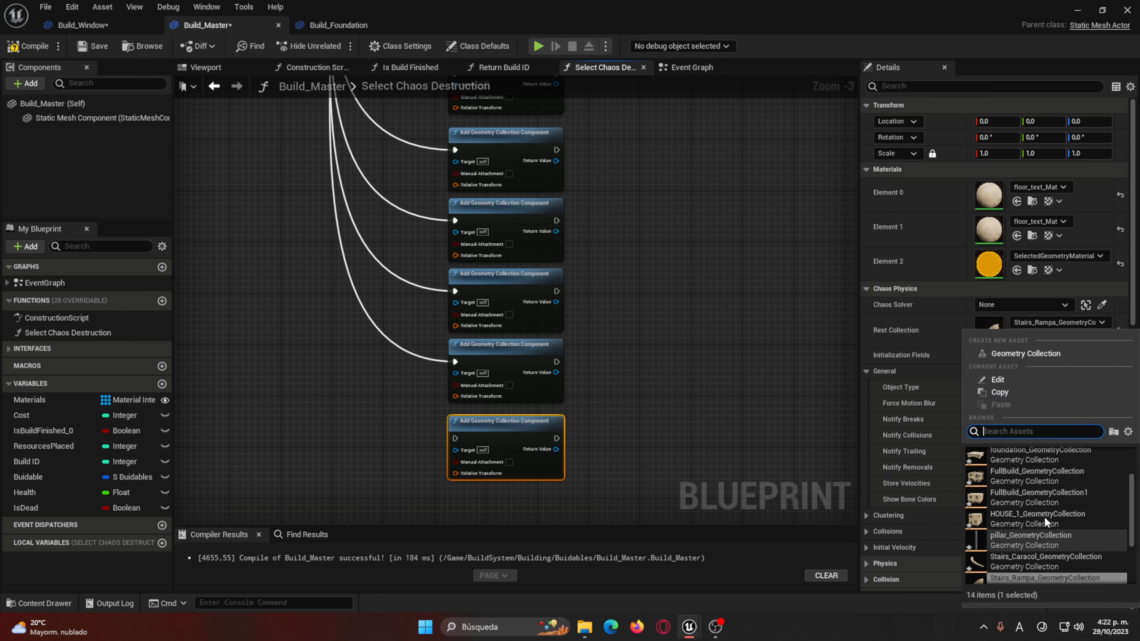
left_click(1025, 476)
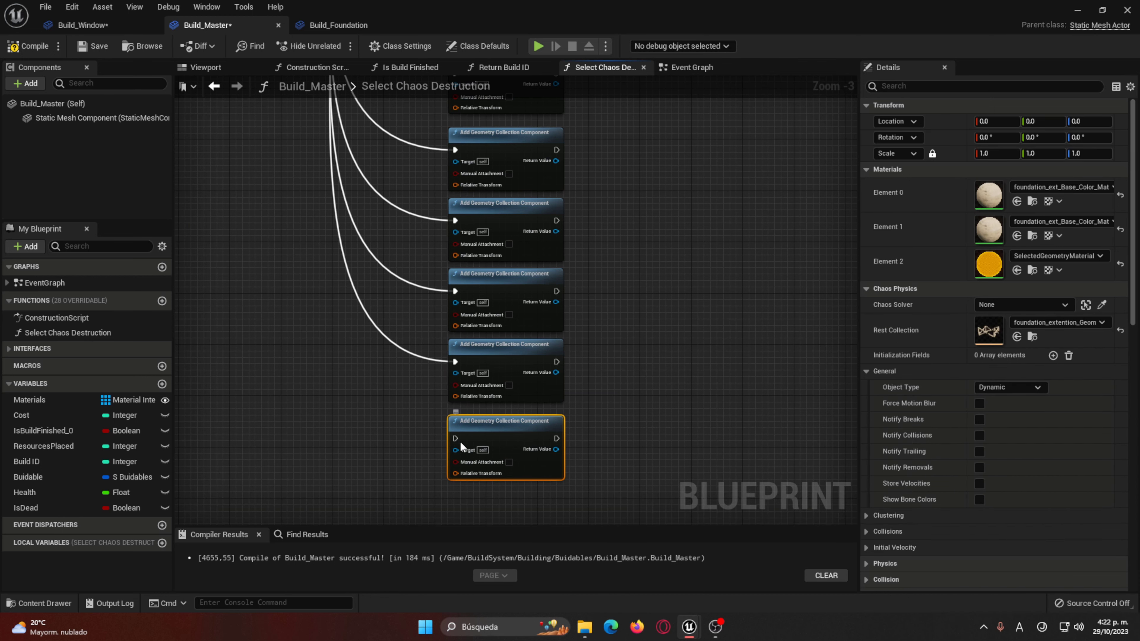
mouse_move(456, 438)
left_mouse_down()
mouse_move(286, 348)
mouse_move(296, 346)
left_mouse_up()
mouse_move(296, 346)
right_mouse_down()
mouse_move(497, 346)
mouse_move(241, 185)
right_mouse_up()
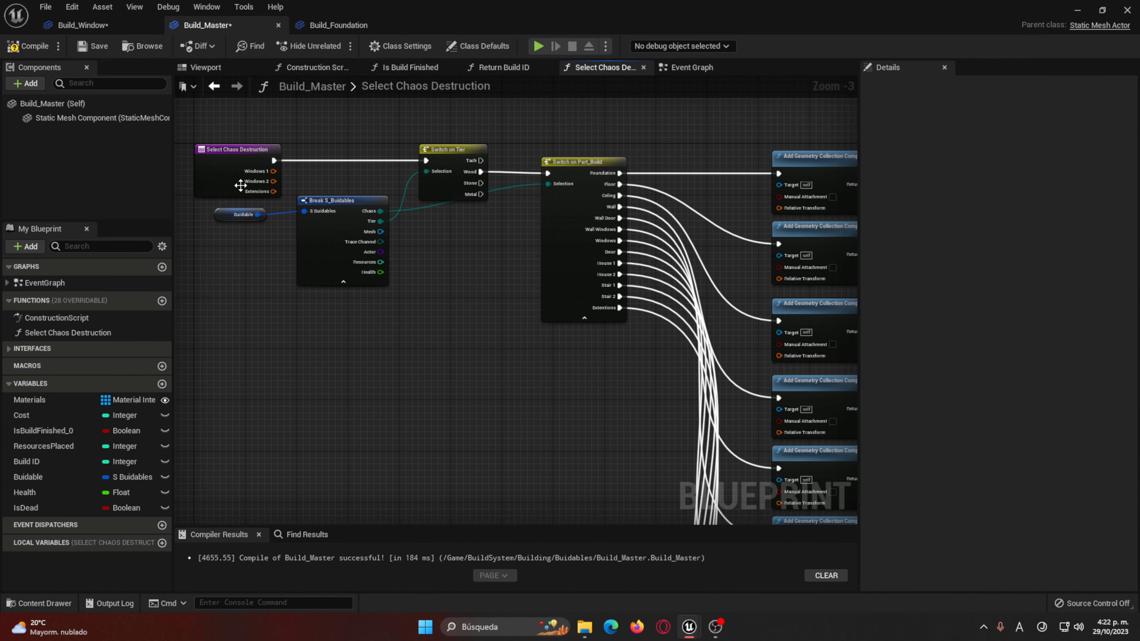
Step: Drag the Windows 1 transform wire toward the geometry collection nodes
left_click_drag(272, 171, 308, 179)
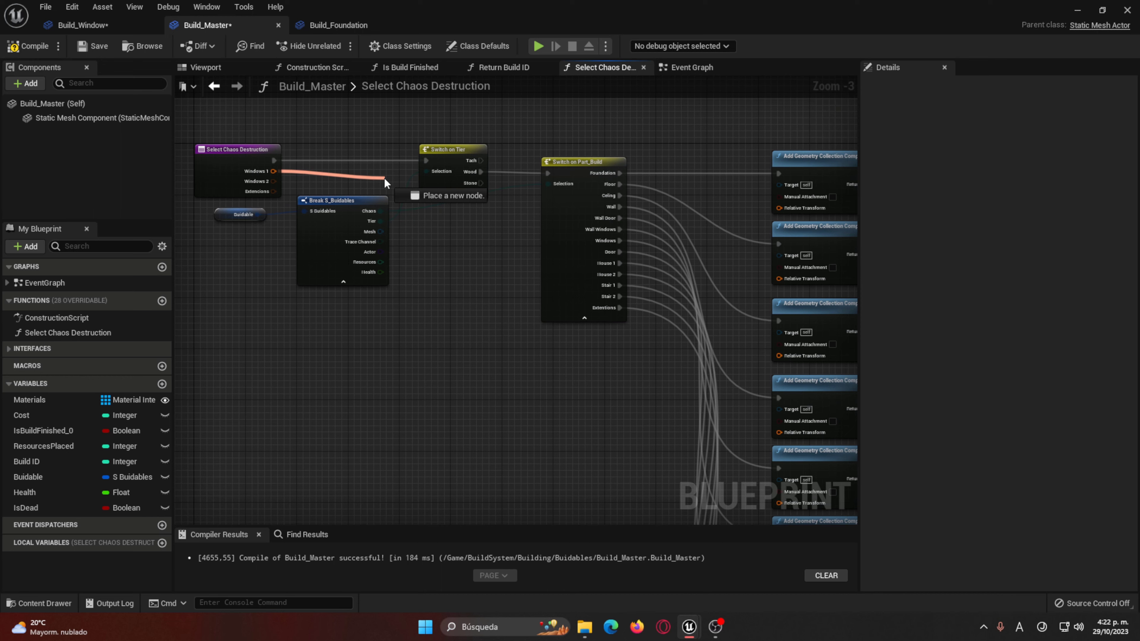
mouse_move(384, 177)
left_mouse_down()
mouse_move(280, 178)
mouse_move(705, 471)
mouse_move(808, 486)
left_mouse_up()
left_click(290, 163)
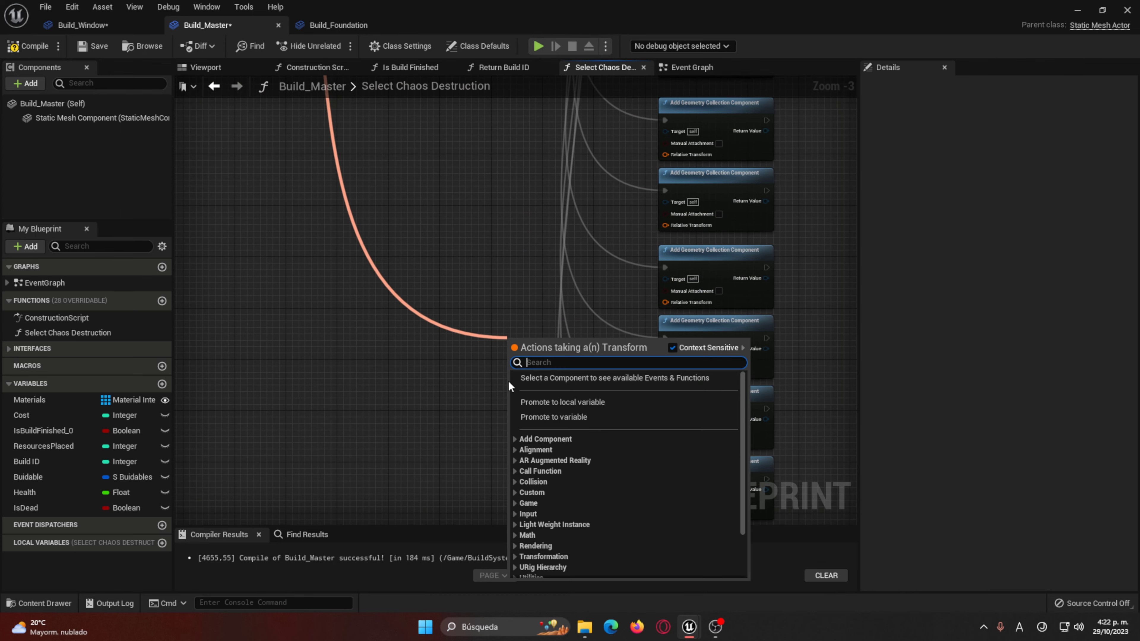
right_click_drag(749, 335, 619, 313)
Step: Check each Add Geometry Collection node's Rest Collection to find the window one, then compile Build_Master
left_click(611, 310)
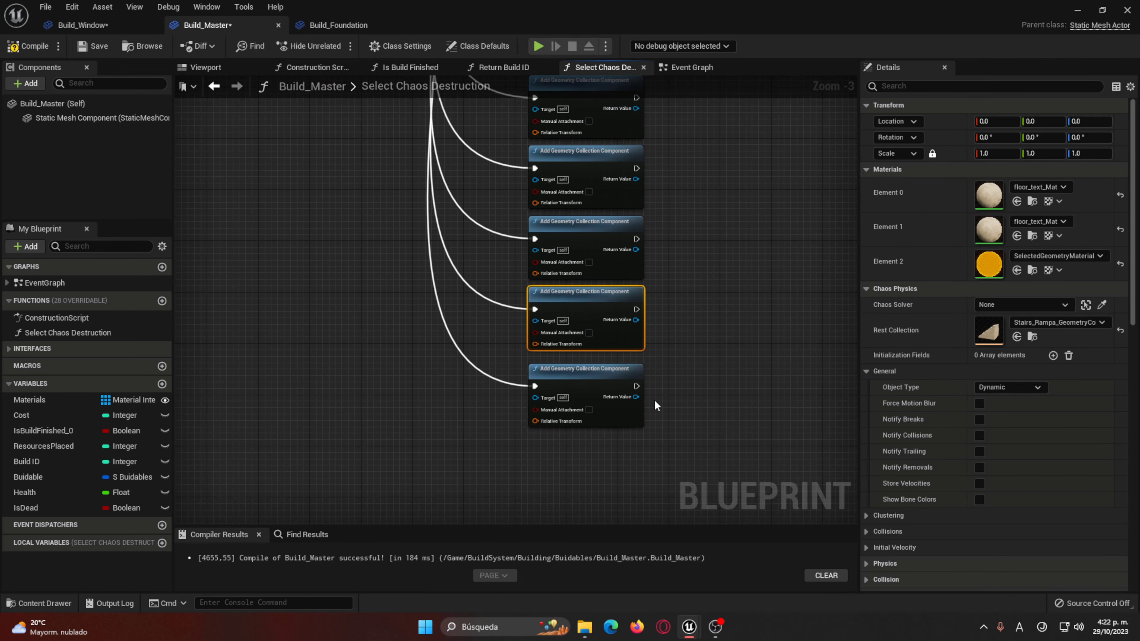
left_click(602, 283)
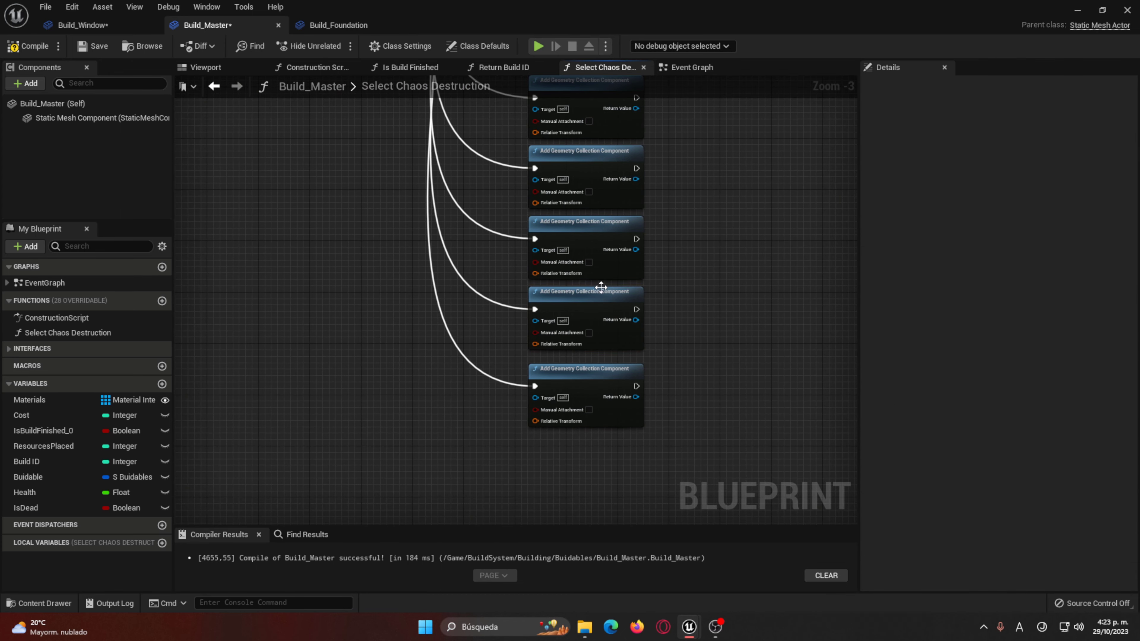
left_click(609, 258)
right_click_drag(566, 179, 494, 232)
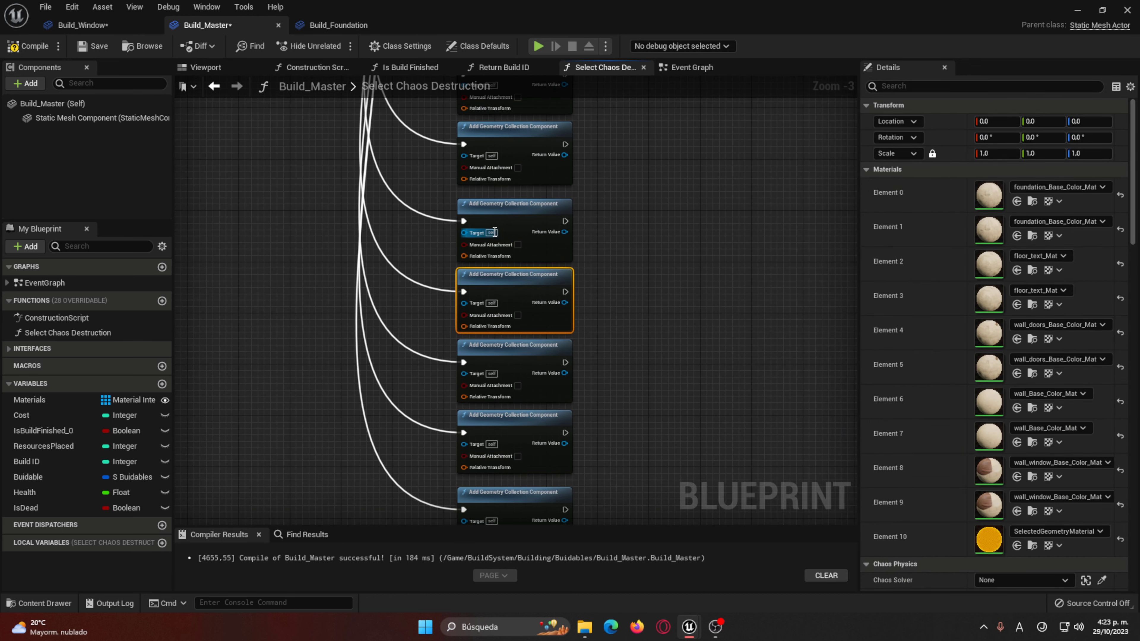
left_click(519, 206)
left_click(521, 146)
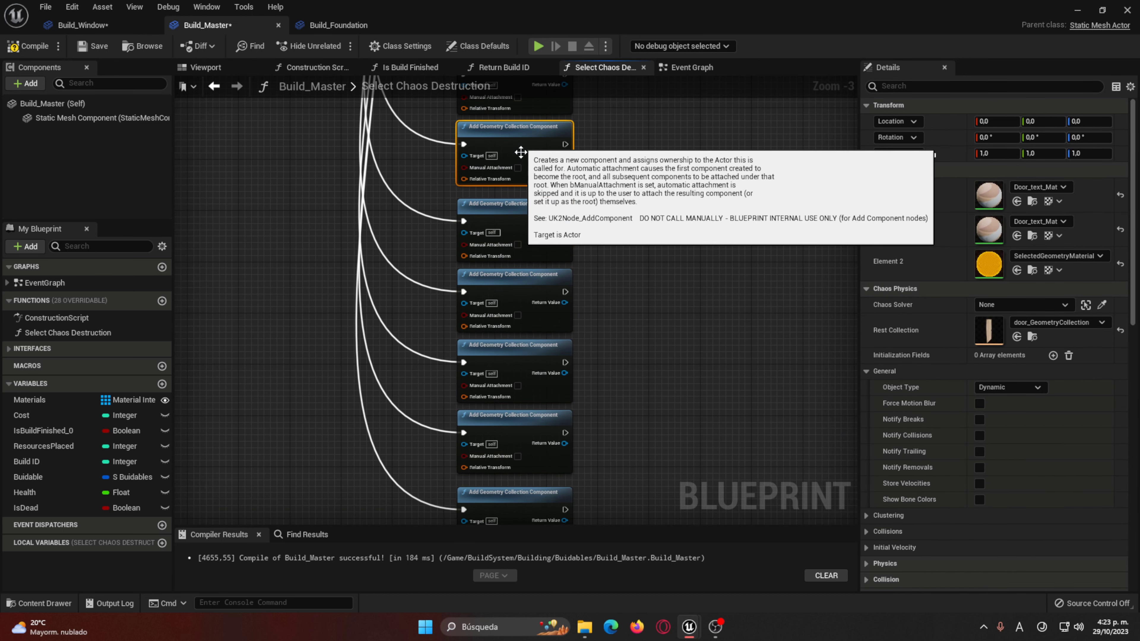
left_click(528, 270)
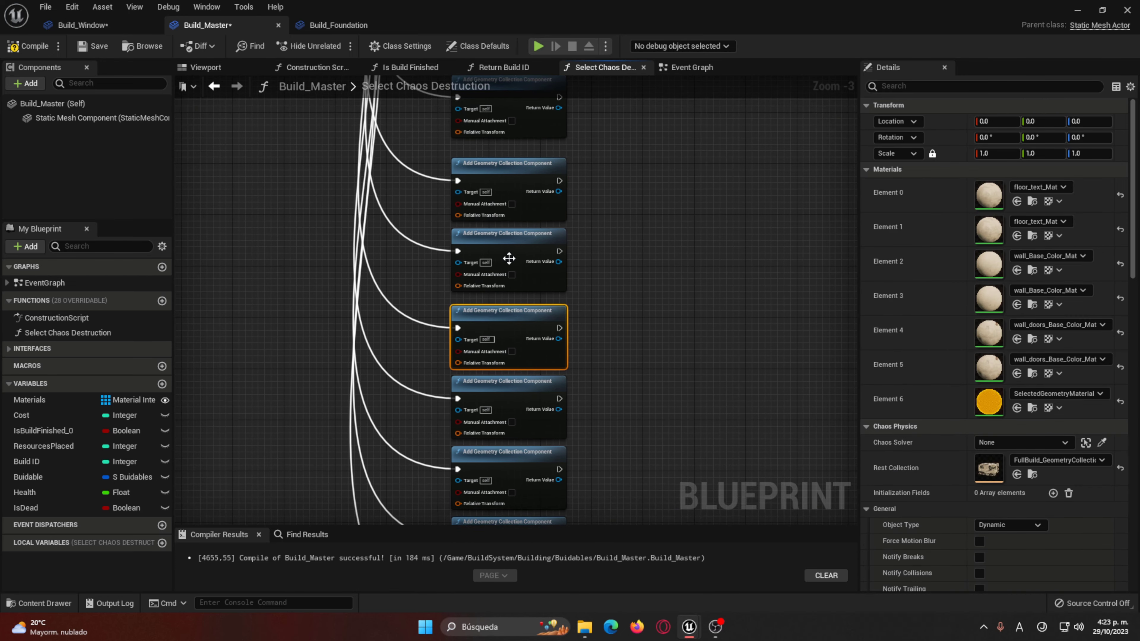
right_click_drag(454, 319, 486, 195)
right_click_drag(559, 223, 546, 295)
left_click(517, 234)
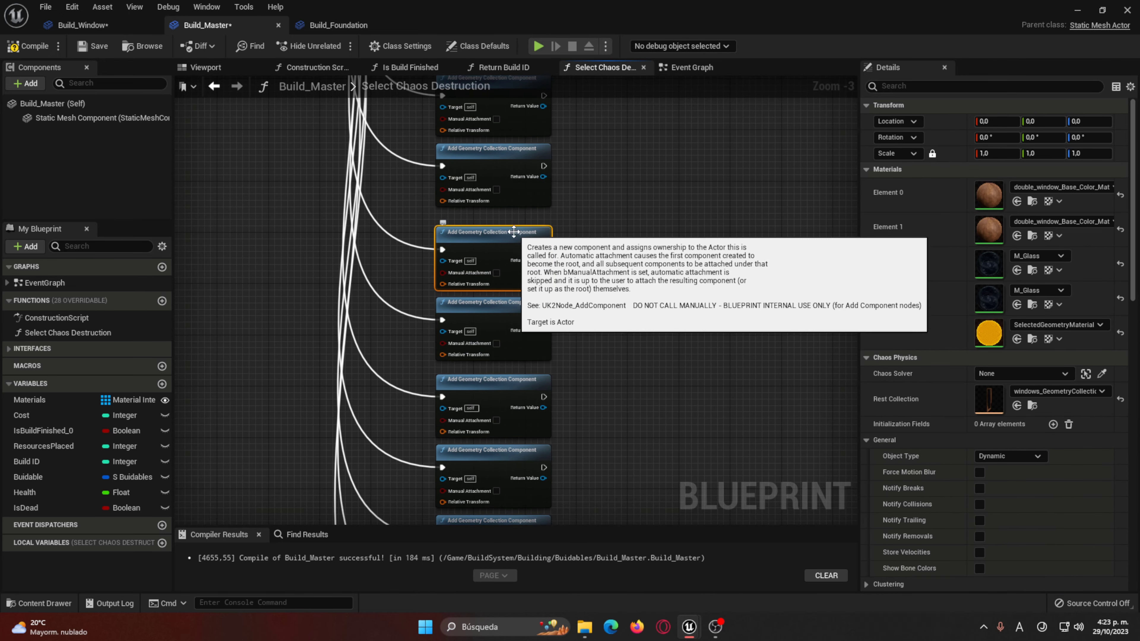
right_click_drag(517, 234, 493, 344)
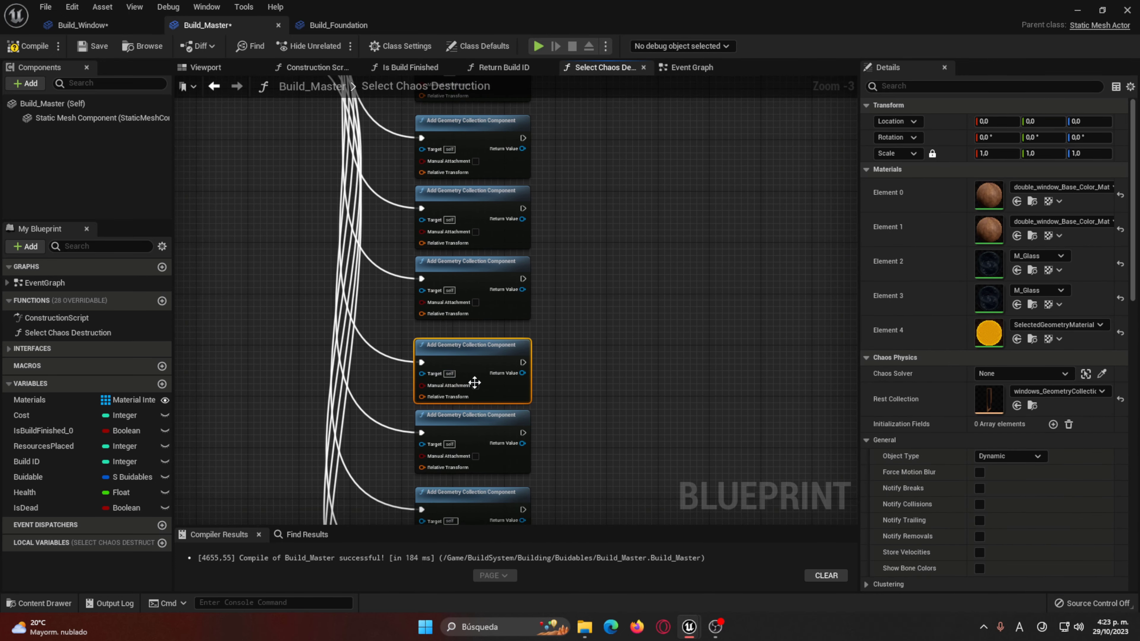
left_click(28, 45)
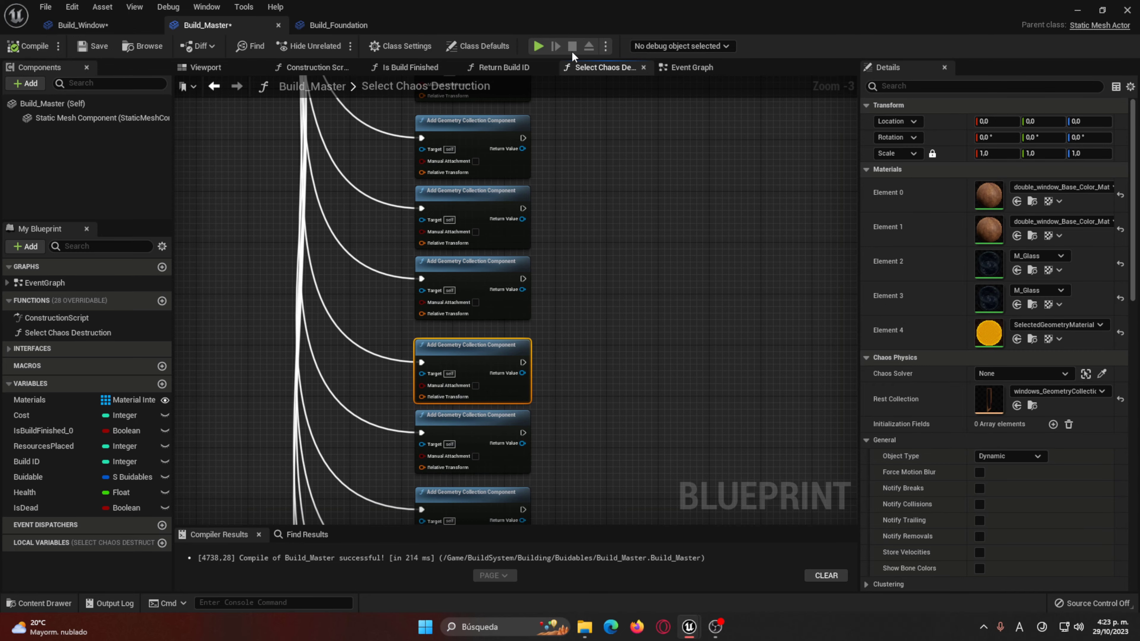
Step: In play mode, place a window wall, open the window, and damage it
left_click(539, 45)
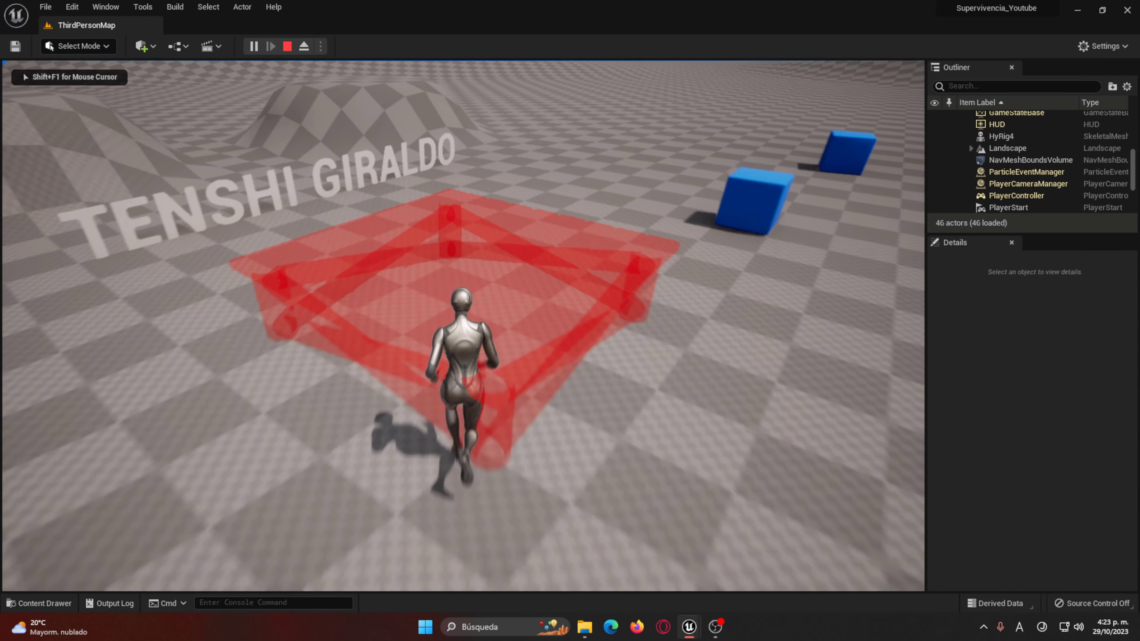
key("2")
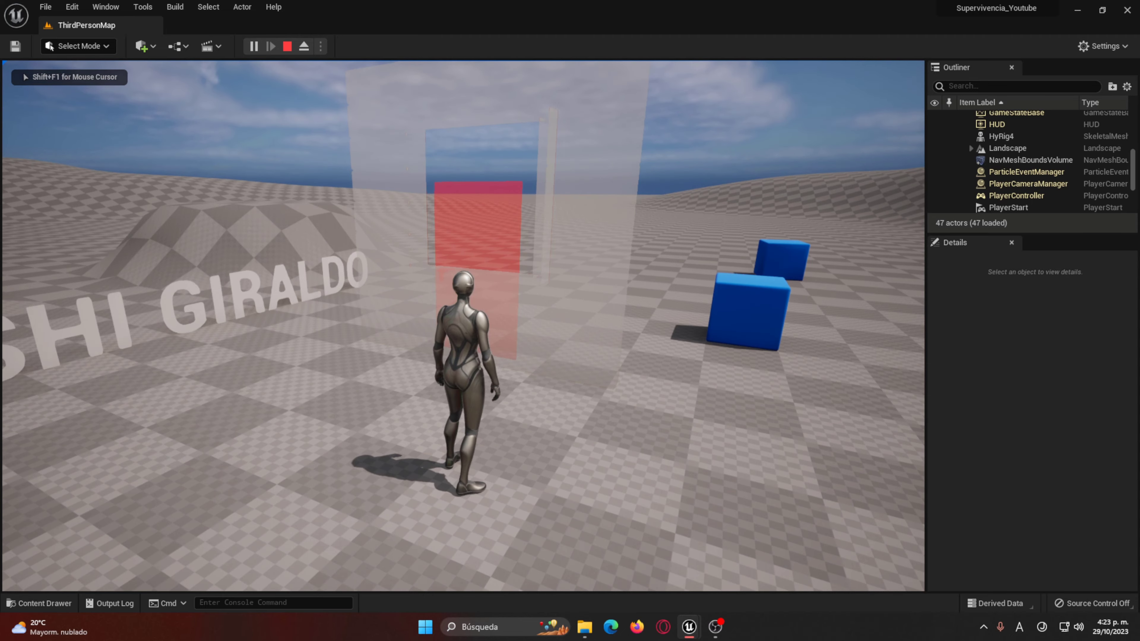
key("3")
left_click(463, 325)
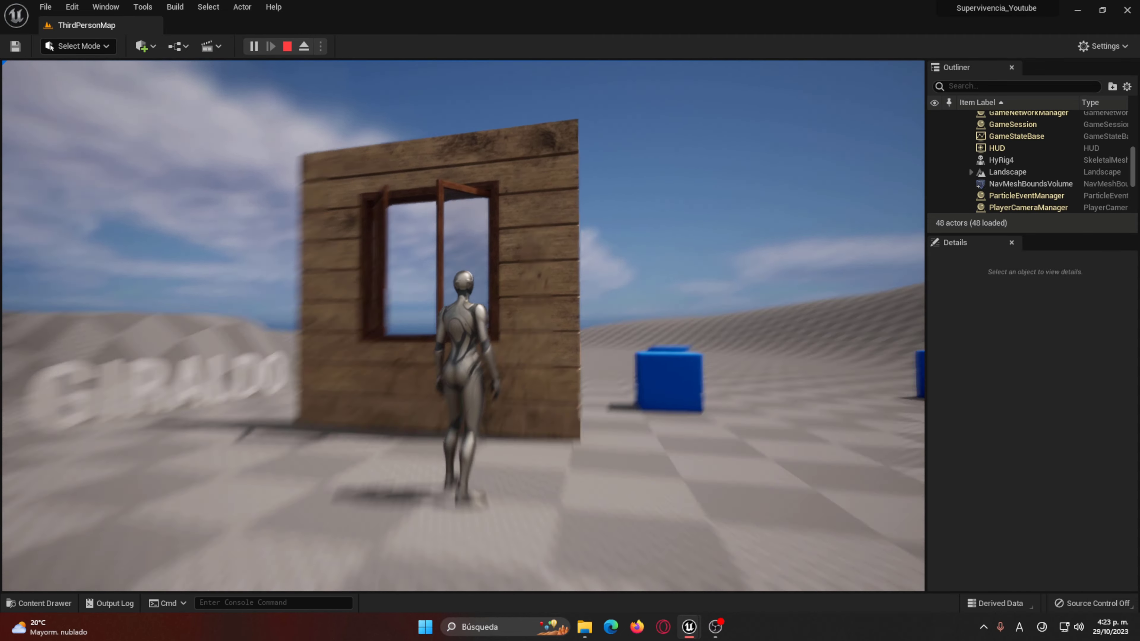
key("e")
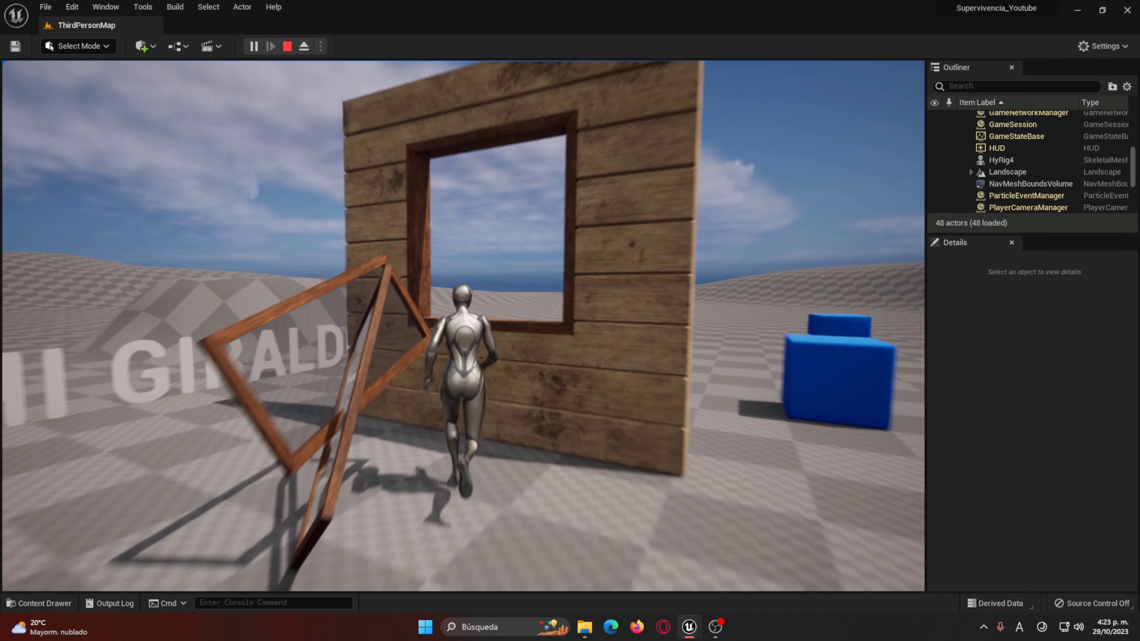
key("space")
key("s")
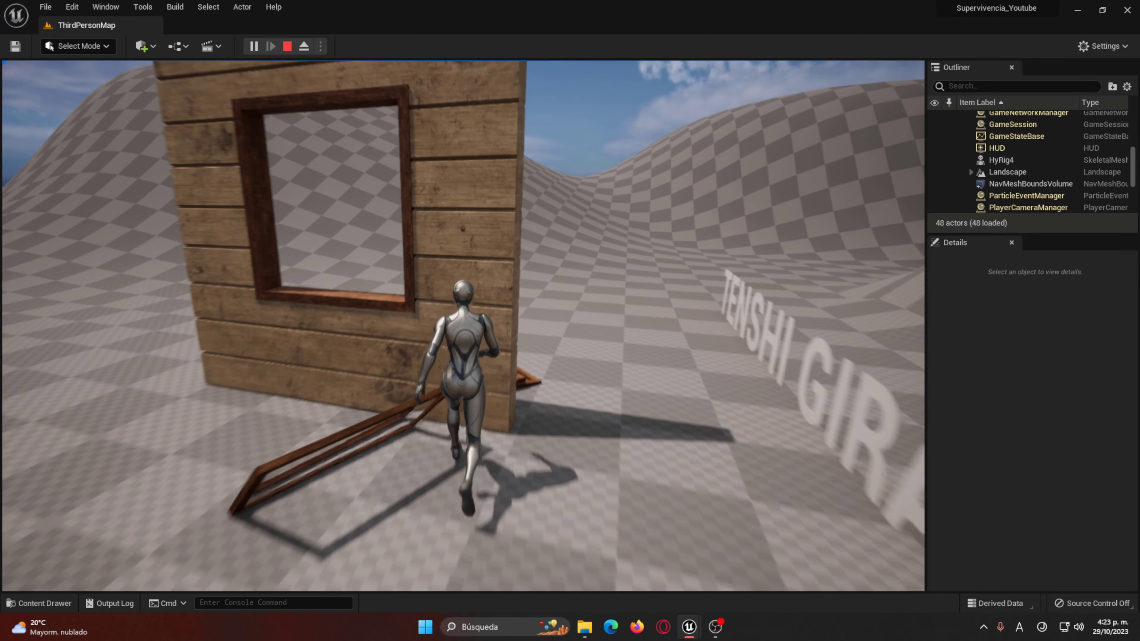
key("w")
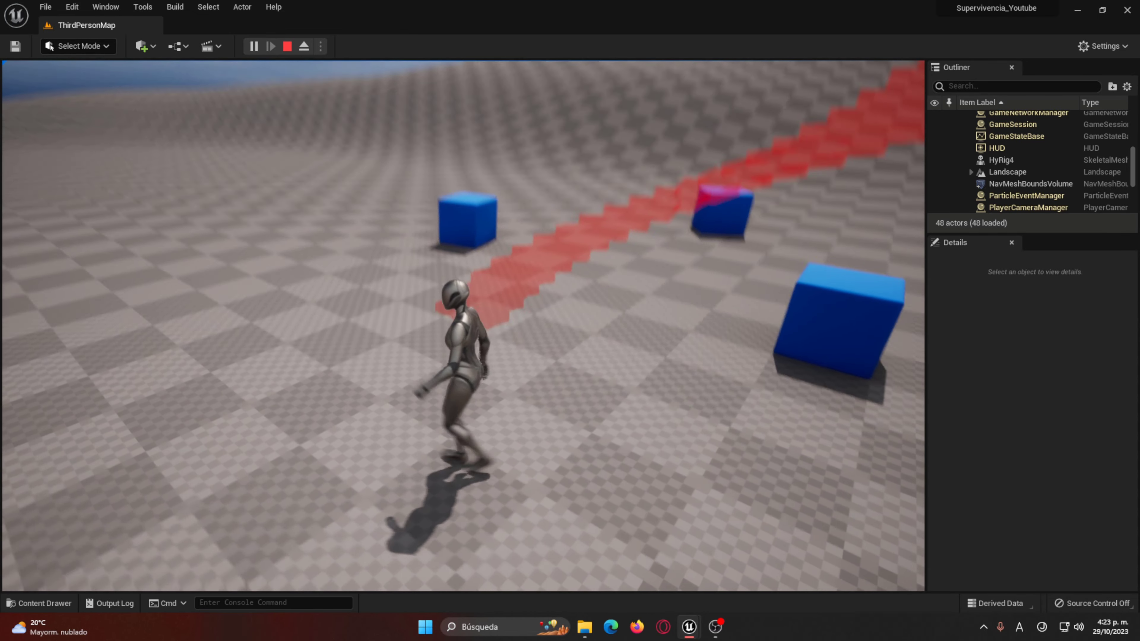
Step: Place two standalone window frames, then stop the play test and open the Content Drawer
key("b")
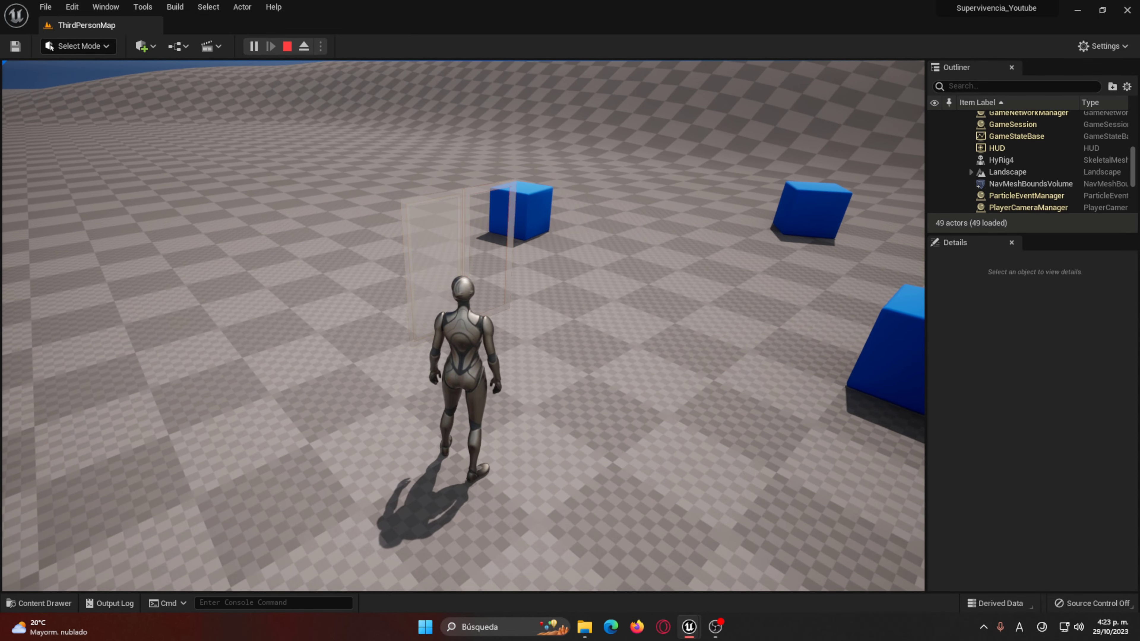
left_click(463, 326)
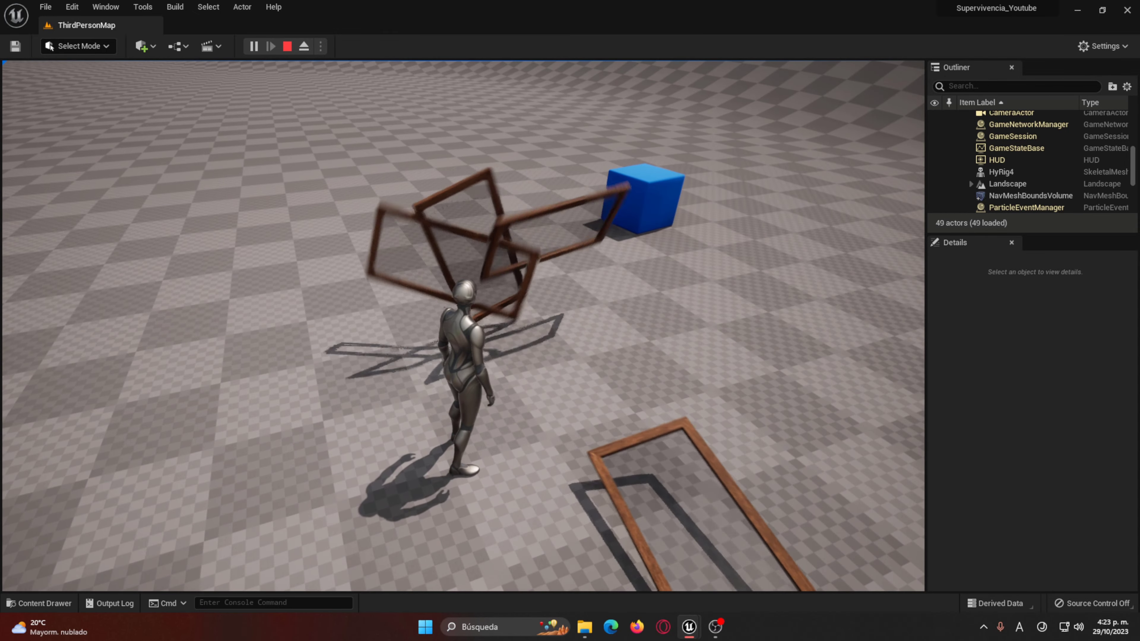
key("w")
key("b")
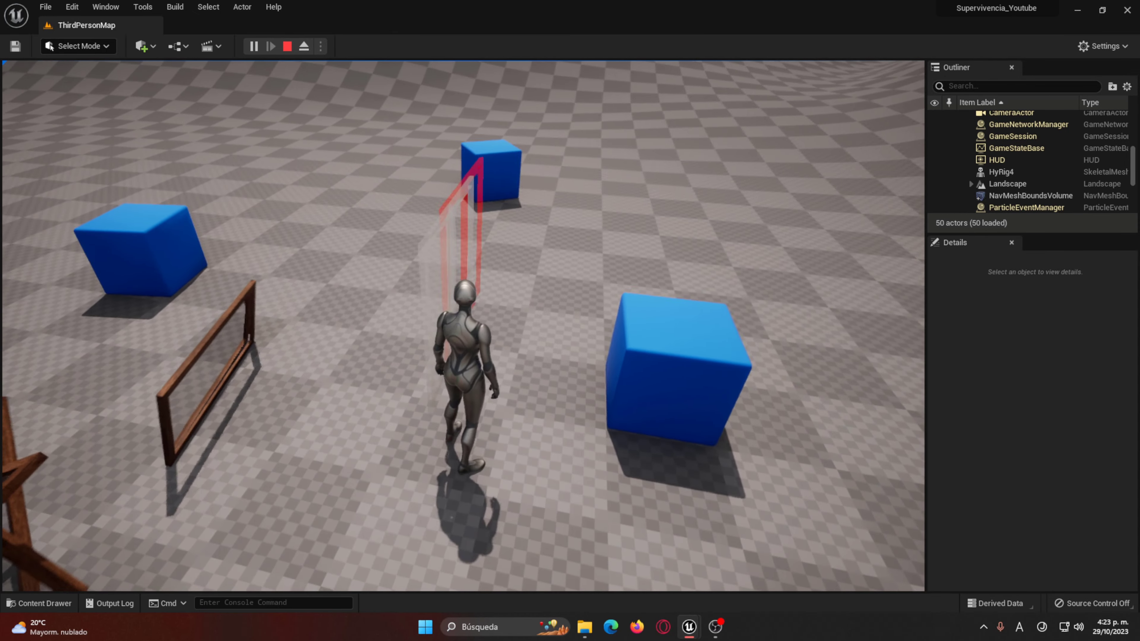
left_click(463, 326)
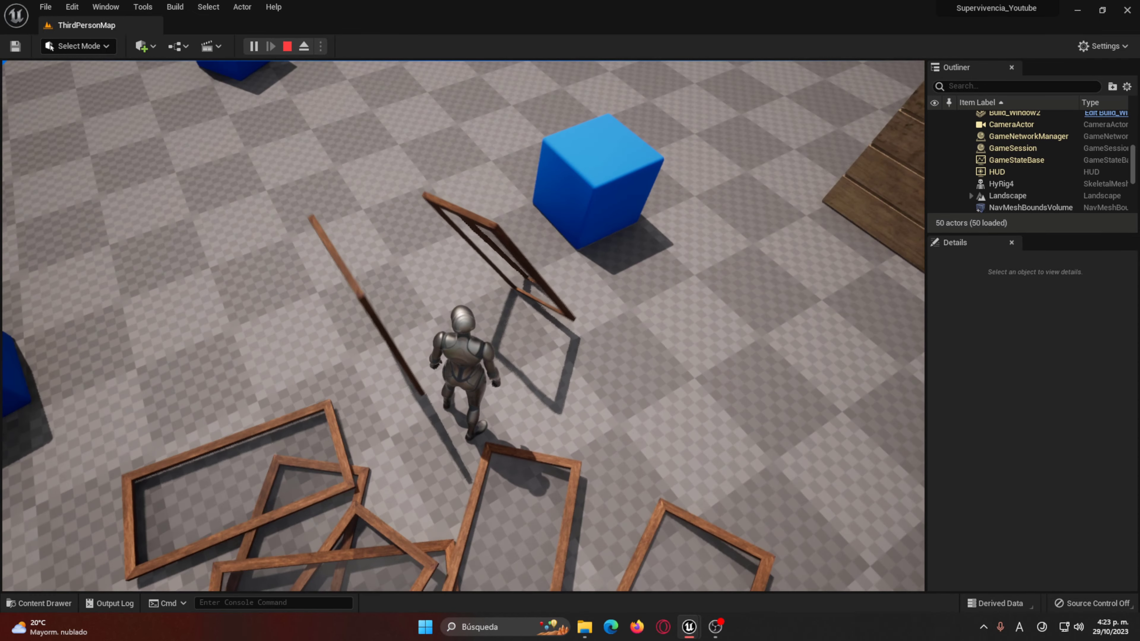
key("Escape")
key("ctrl+space")
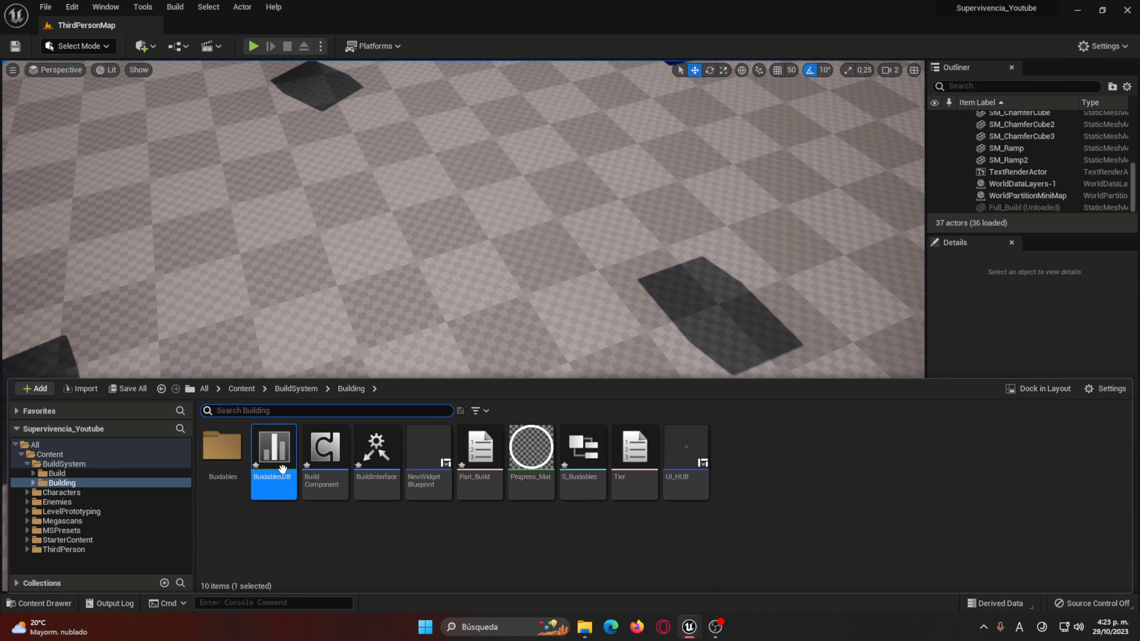
Step: Glance at the BuidablesDB data table, then return to the Build_Master graph
double_click(283, 468)
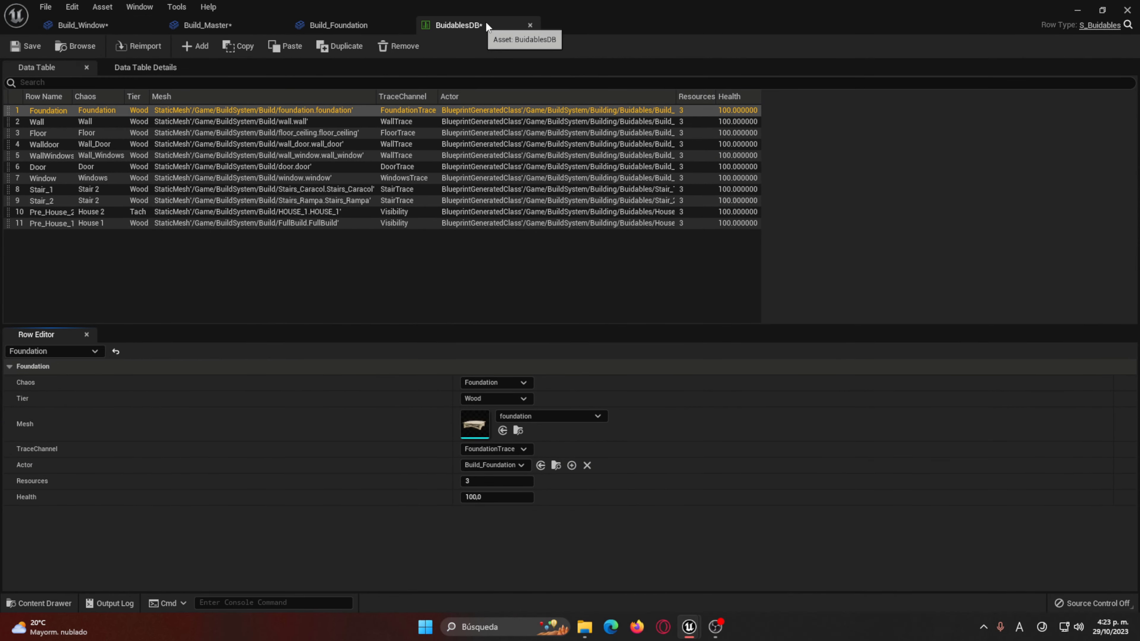
left_click(530, 25)
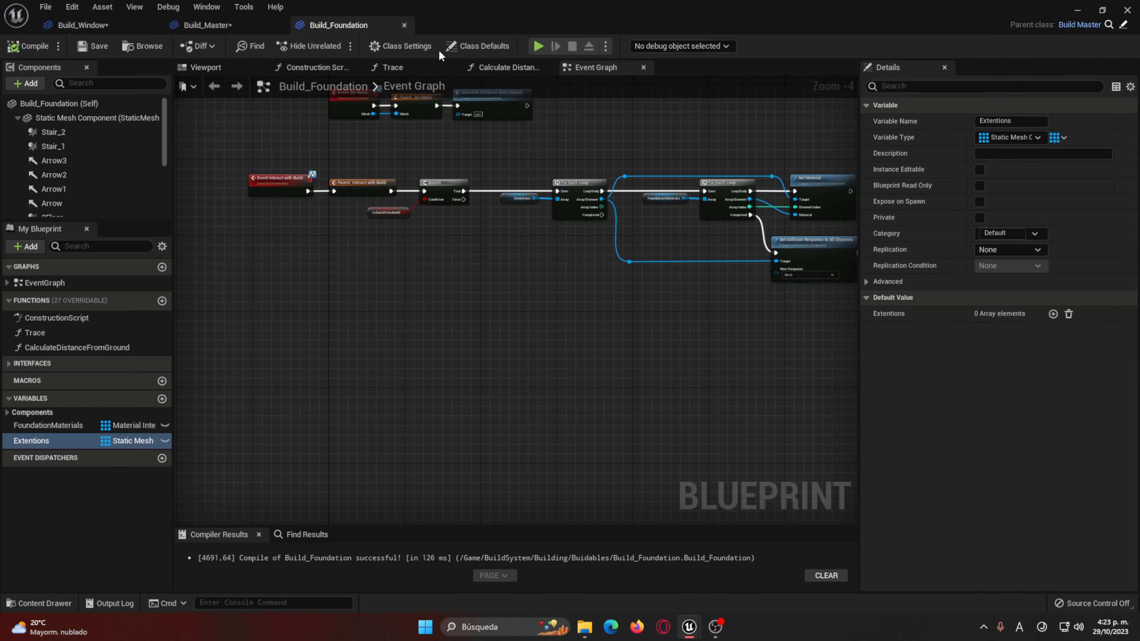
left_click(225, 28)
Step: Duplicate the window Add Geometry Collection node, wire Windows 2 into it, and recompile
right_click_drag(444, 404, 519, 417)
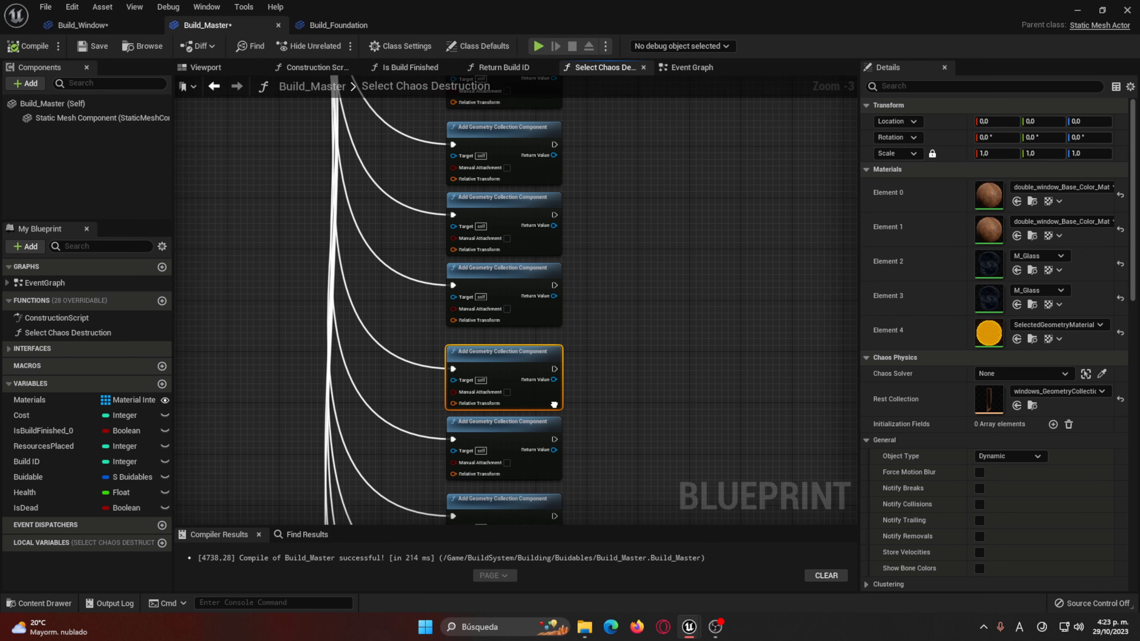
key("ctrl+c")
key("ctrl+v")
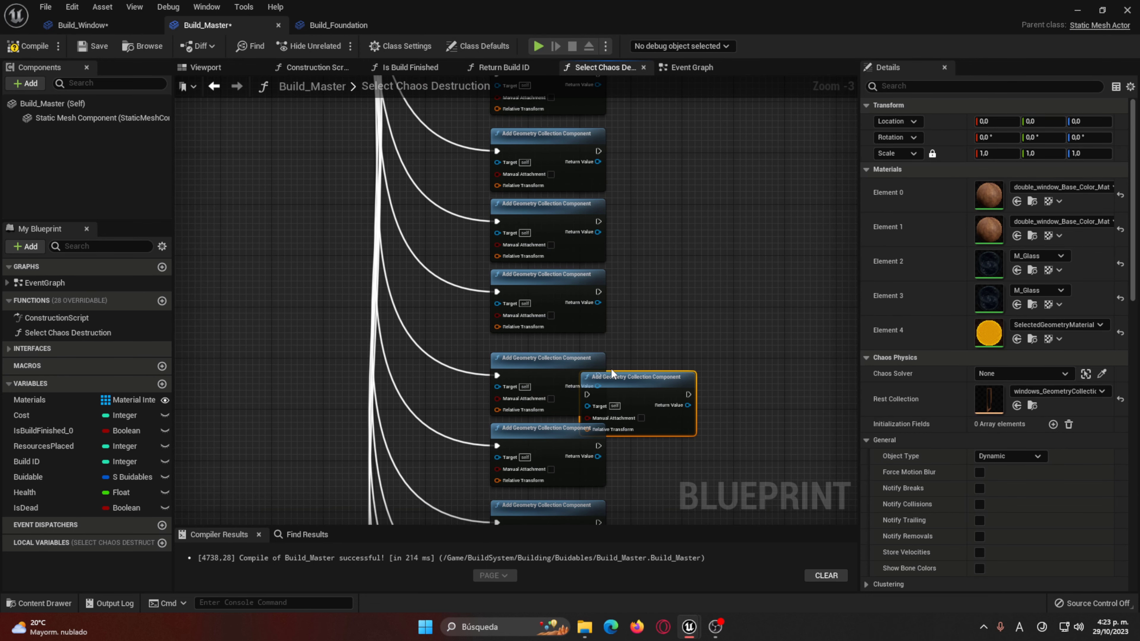
mouse_move(634, 386)
left_mouse_down()
mouse_move(695, 355)
mouse_move(672, 373)
mouse_move(599, 375)
left_mouse_up()
right_click_drag(534, 418, 613, 344)
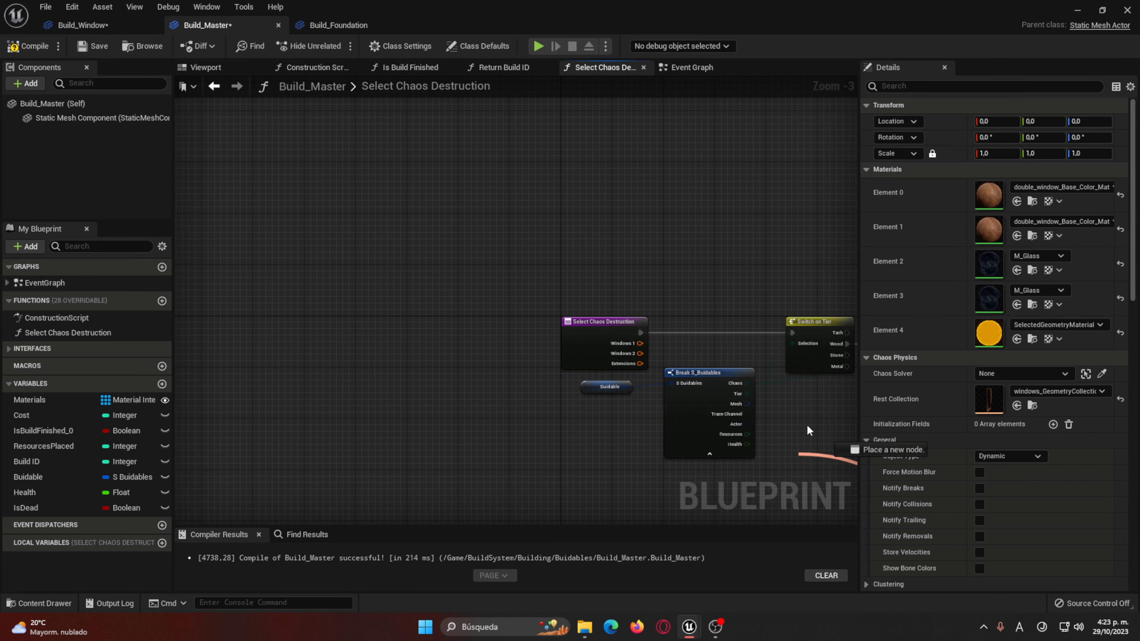
left_click_drag(615, 359, 402, 260)
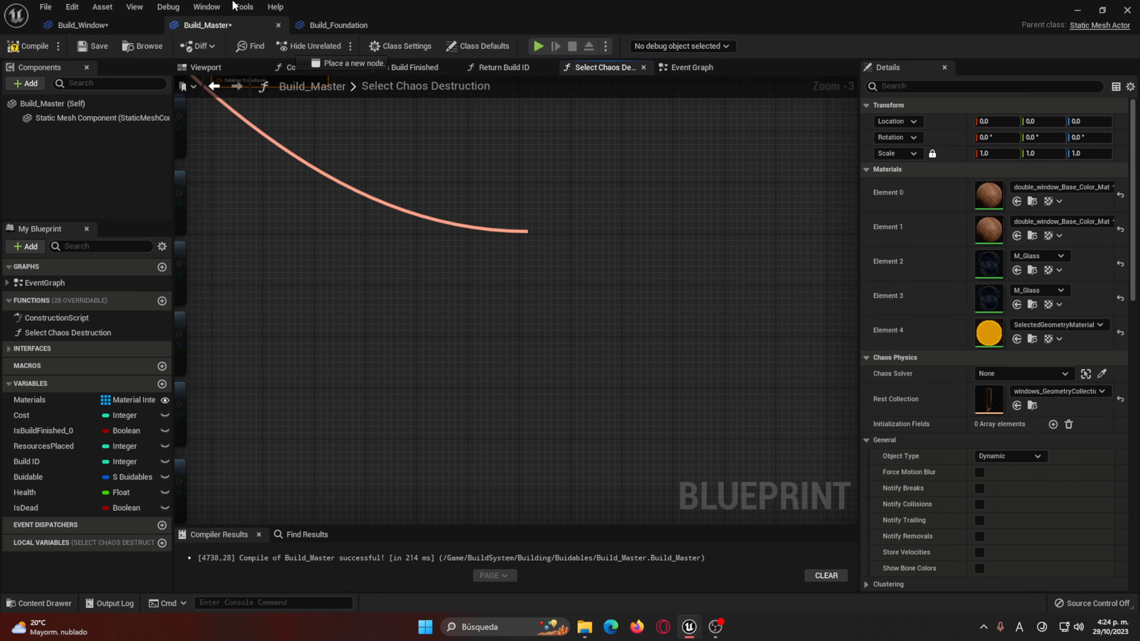
left_click_drag(666, 254, 668, 252)
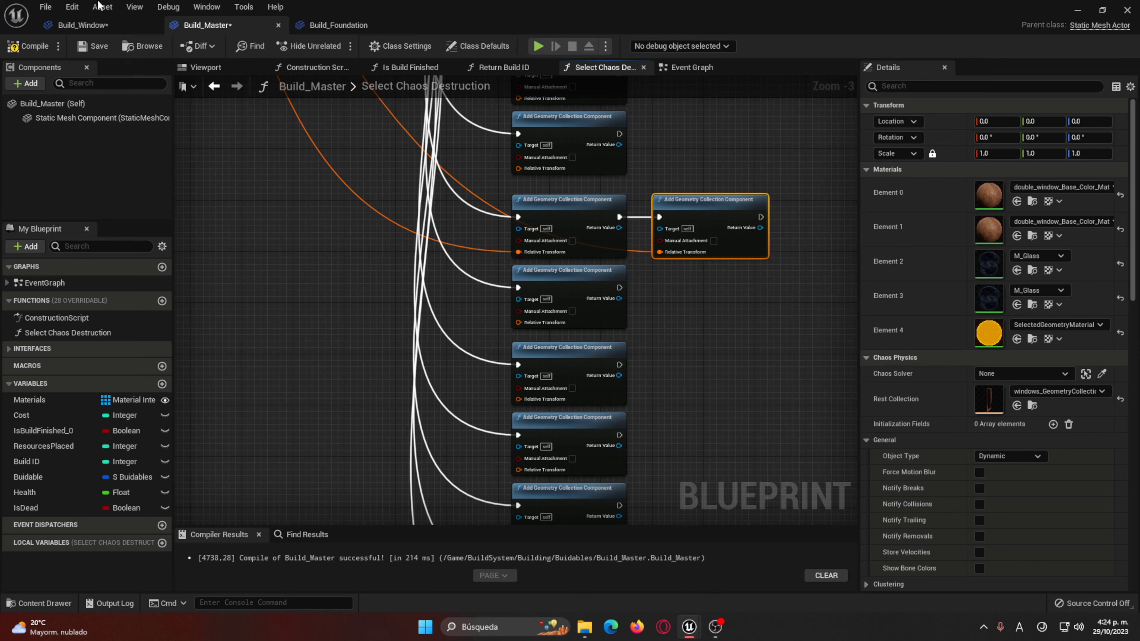
left_click(17, 47)
Step: Build and damage a window in the running game to watch it splinter, then stop the test
left_click(1078, 14)
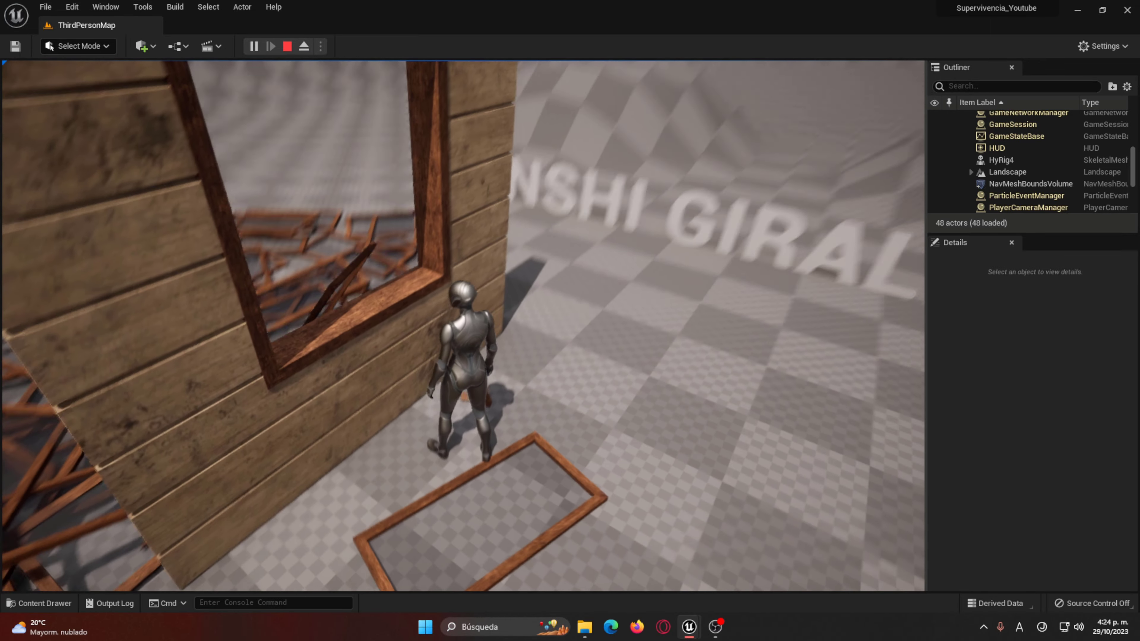
key("Escape")
Step: Check BuidablesDB, then center Build_Master's Break S_Buidables and Switch nodes in Select Chaos Destruction
key("ctrl+space")
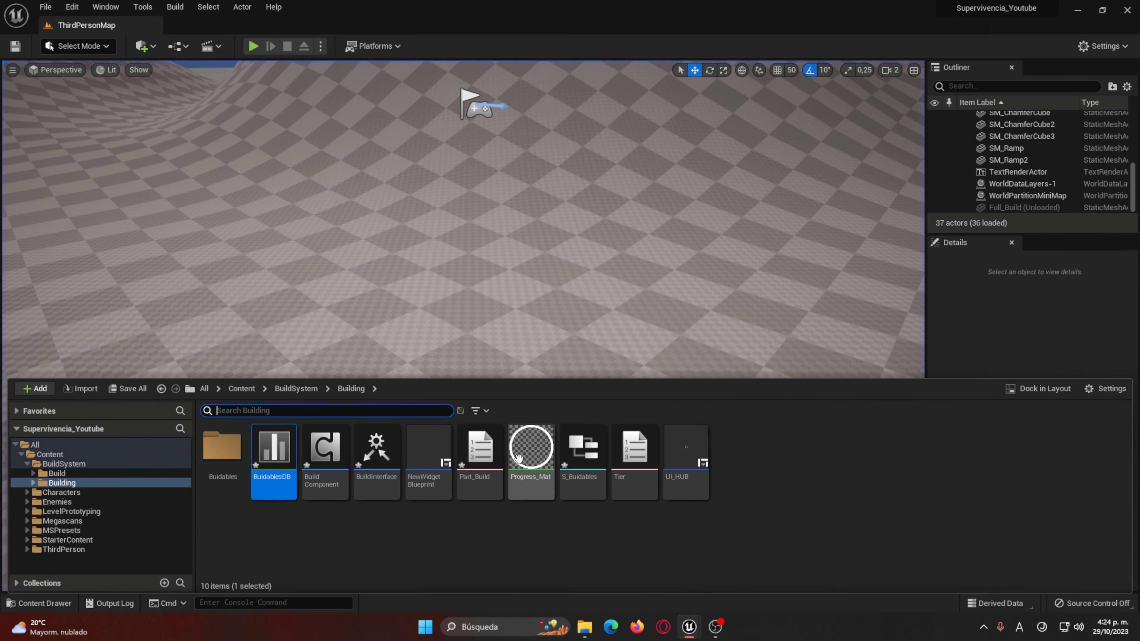
double_click(251, 456)
left_click(374, 26)
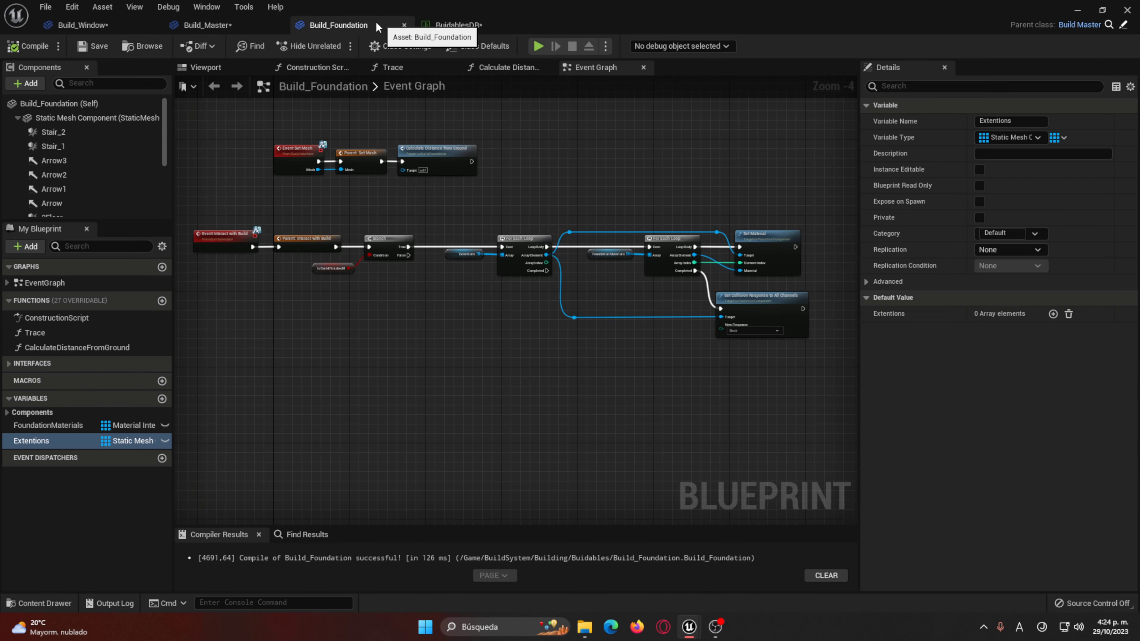
left_click(194, 26)
left_click(682, 288)
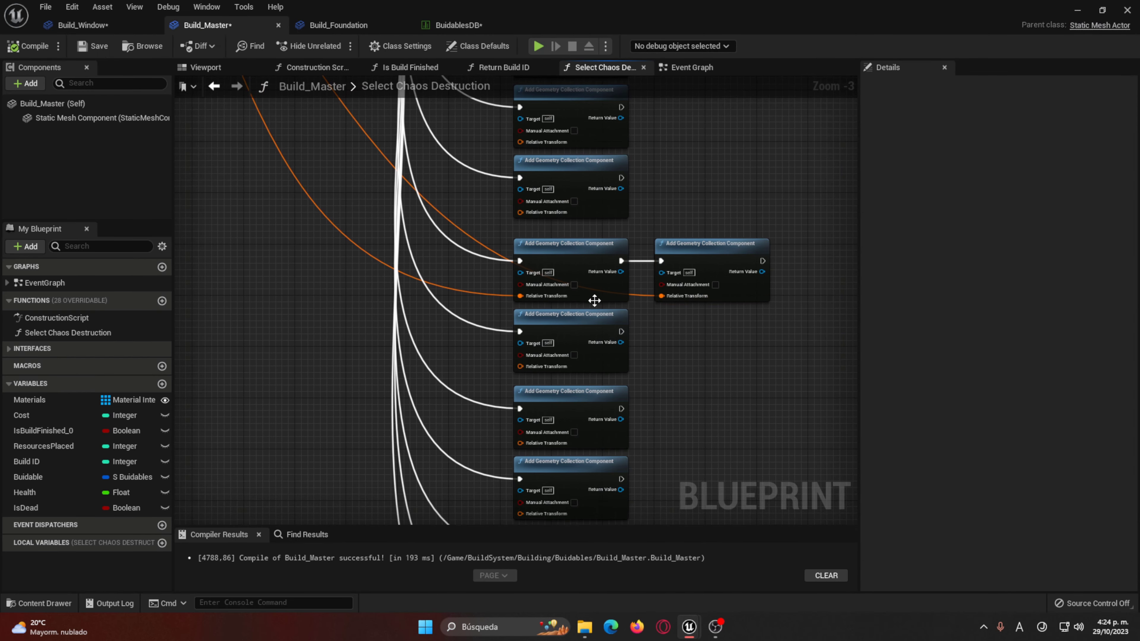
right_click_drag(595, 298, 915, 333)
mouse_move(183, 144)
right_mouse_down()
mouse_move(334, 281)
mouse_move(531, 279)
mouse_move(479, 337)
mouse_move(339, 331)
right_mouse_up()
Step: Look over Build_Window's damage handling nodes, then go back to Build_Master
left_click(83, 25)
scroll(532, 278, "up", 2)
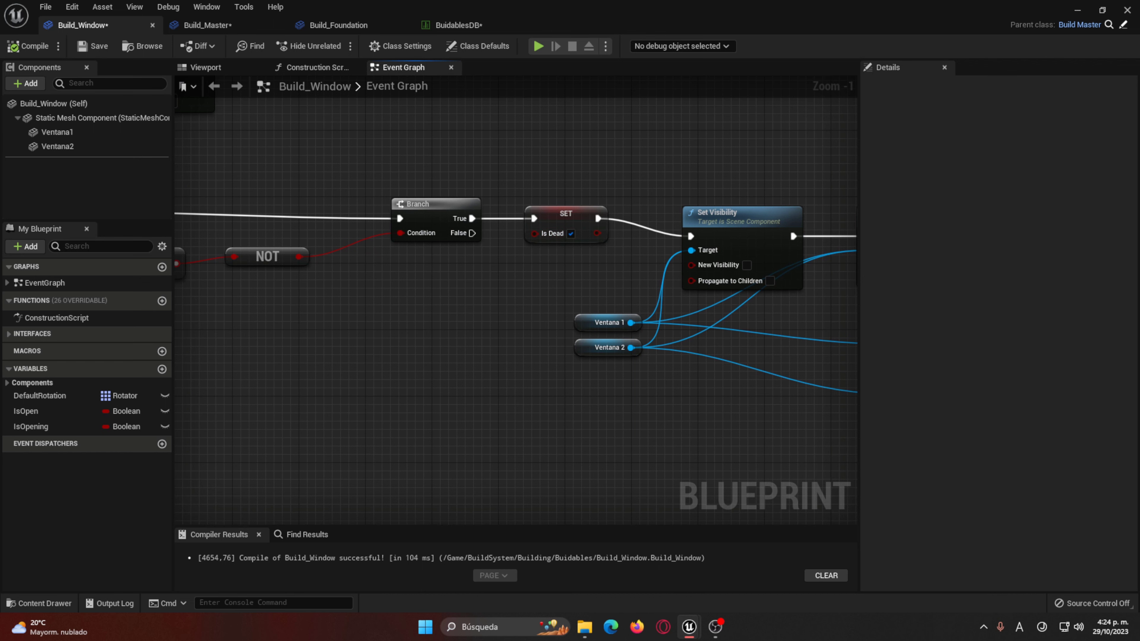
right_click_drag(189, 310, 596, 292)
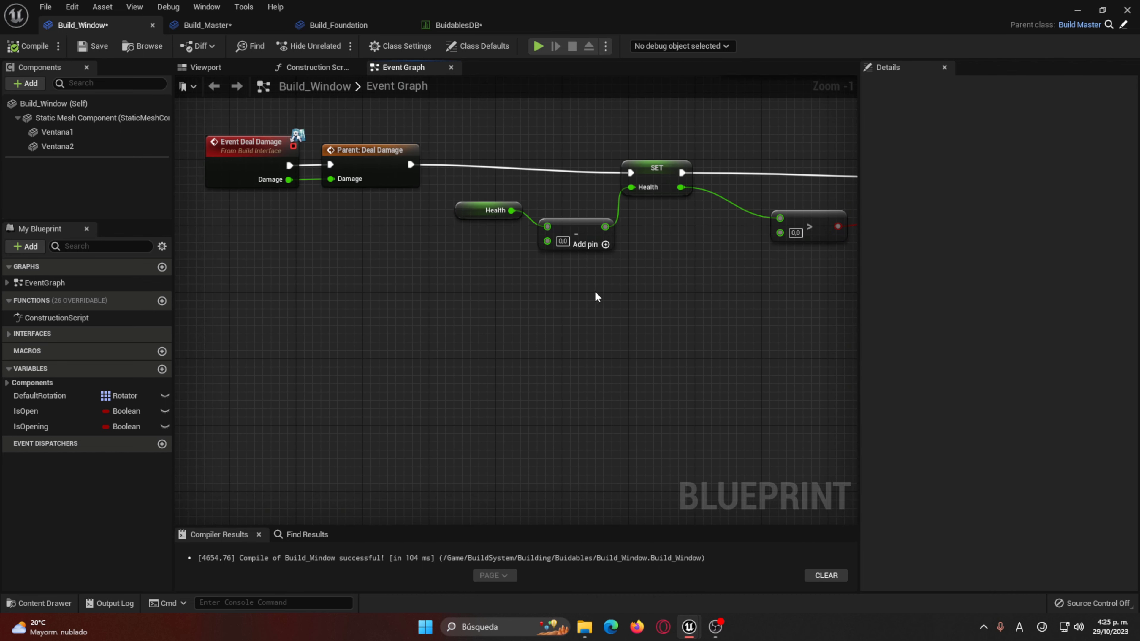
right_click_drag(259, 174, 314, 190)
left_click(286, 27)
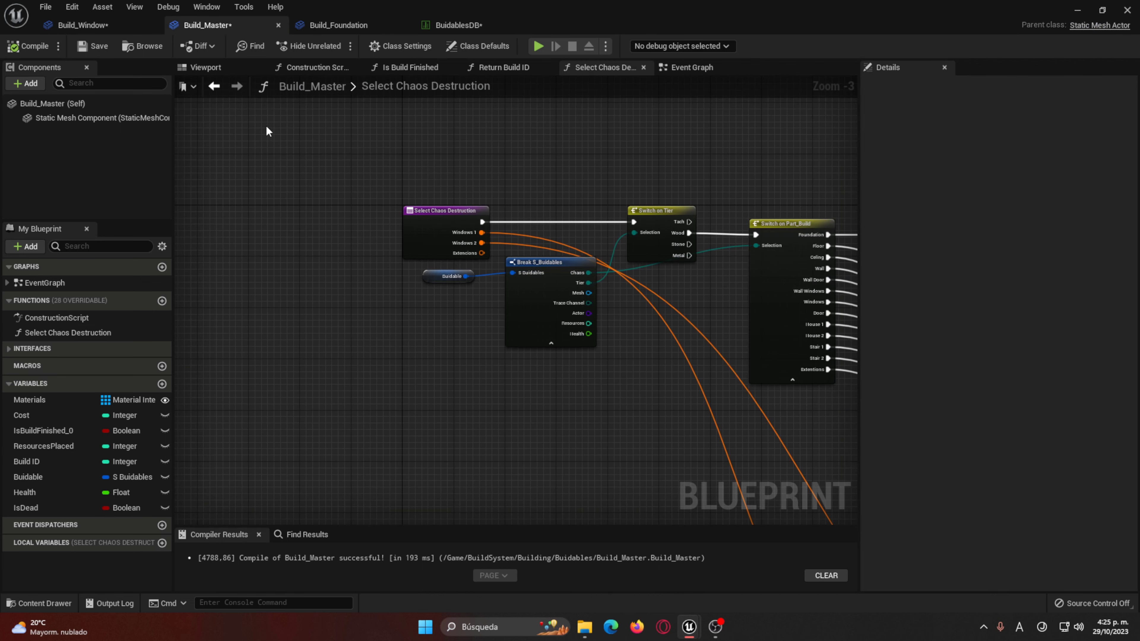
Step: Copy the Is Build Finished AND NOT Is Dead condition nodes from Build_Master into Build_Window, dropping the Custom Event
left_click(692, 68)
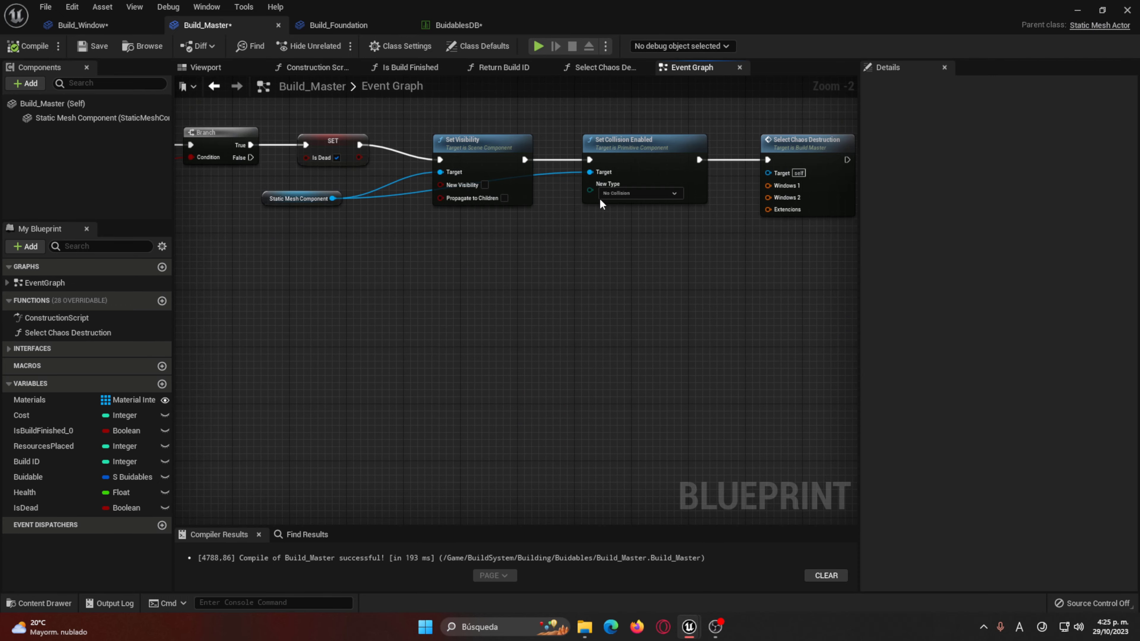
mouse_move(600, 199)
right_mouse_down()
mouse_move(635, 402)
mouse_move(440, 313)
right_mouse_up()
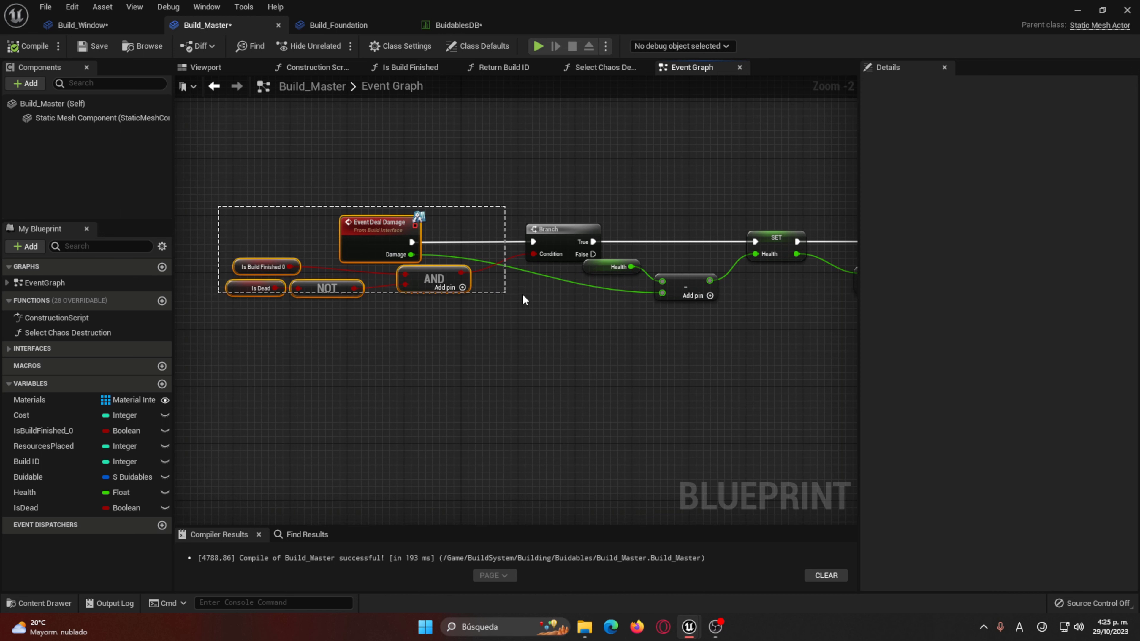
left_click(369, 25)
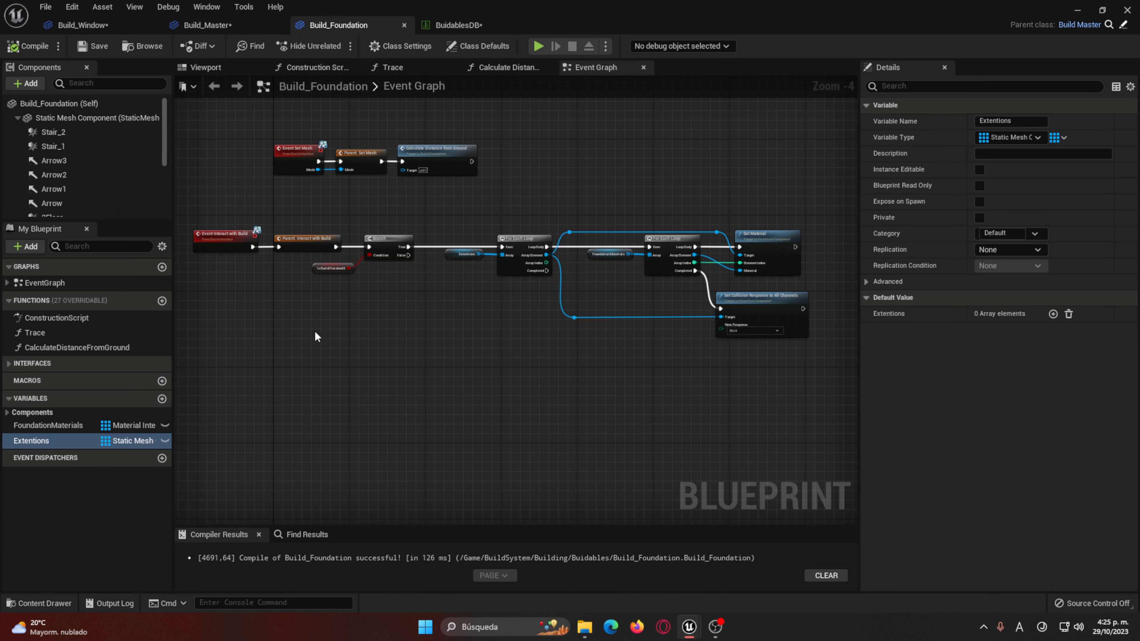
left_click(84, 25)
key("ctrl+v")
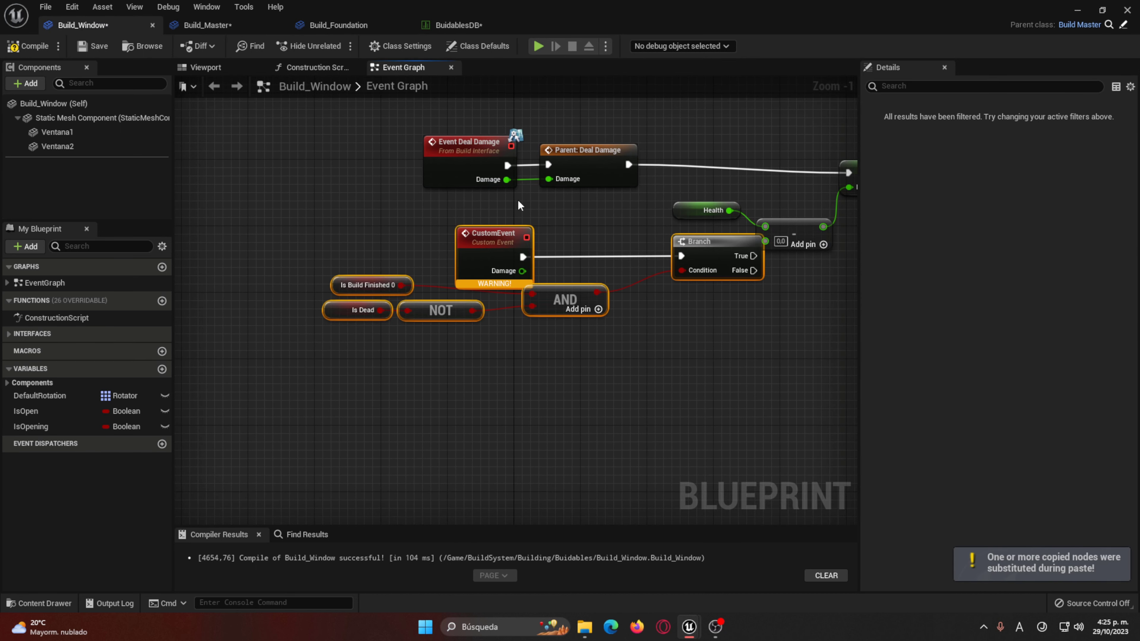
right_click_drag(518, 200, 460, 292)
left_click(459, 292)
key("Delete")
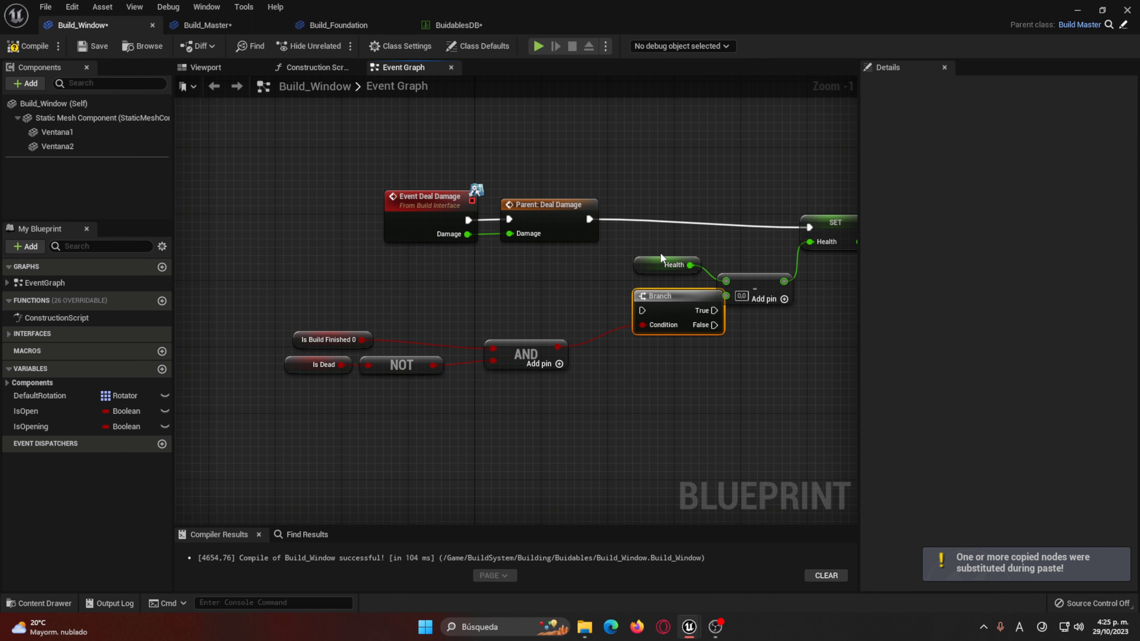
Step: Wire the Branch between Parent: Deal Damage and SET Health via its True output
mouse_move(684, 302)
left_mouse_down()
mouse_move(685, 212)
mouse_move(641, 220)
left_mouse_up()
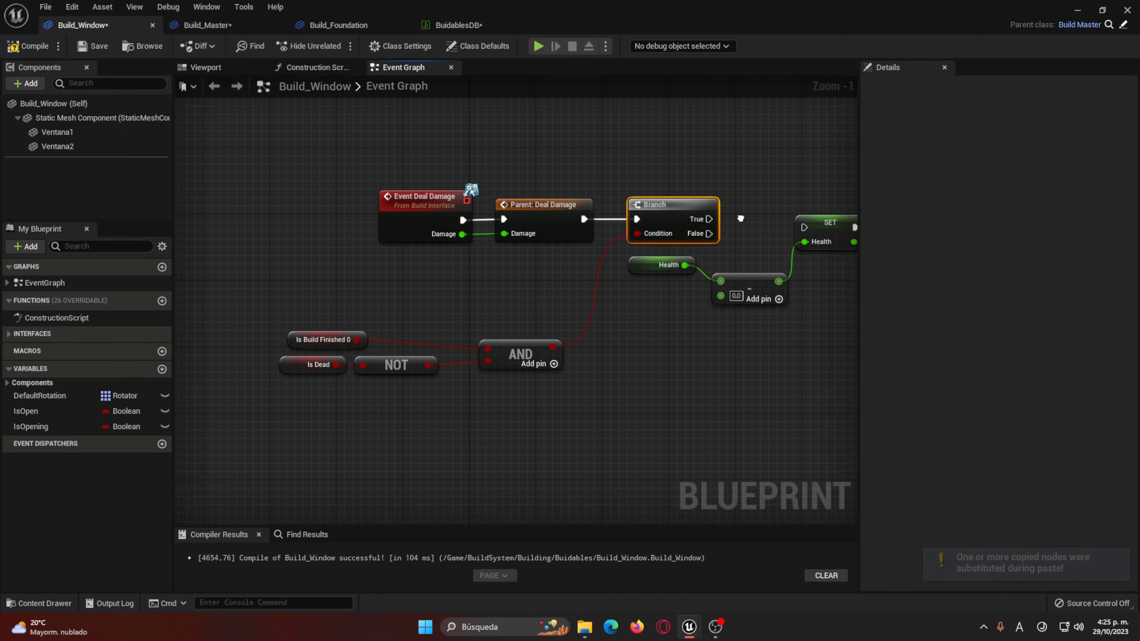
right_click_drag(642, 219, 536, 224)
left_click_drag(609, 224, 704, 229)
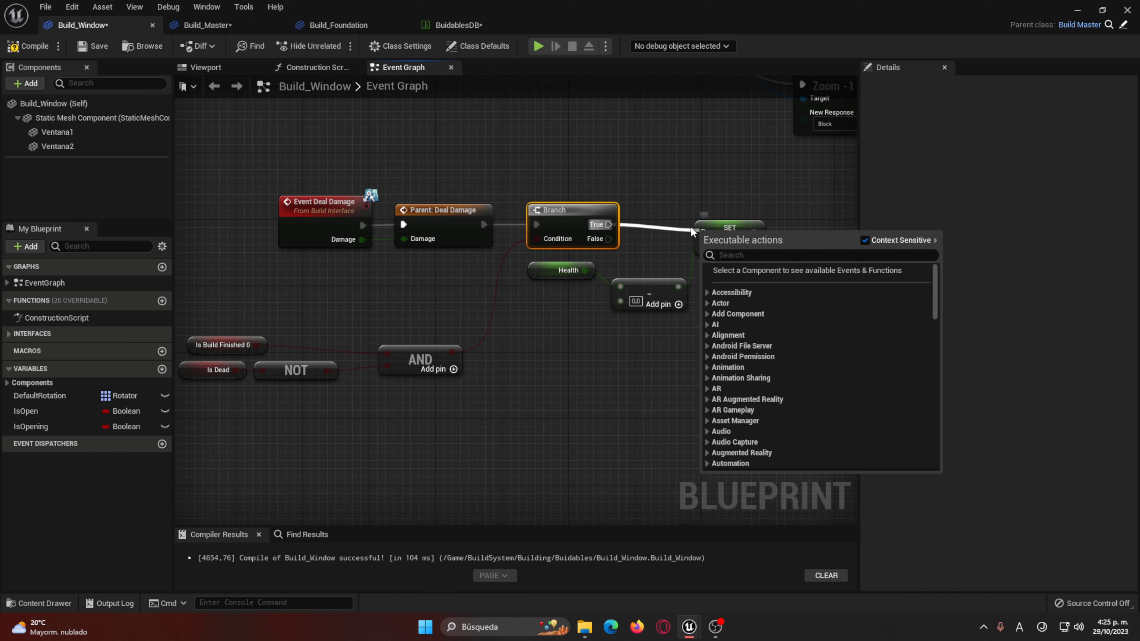
left_click(655, 189)
left_click_drag(609, 225, 704, 232)
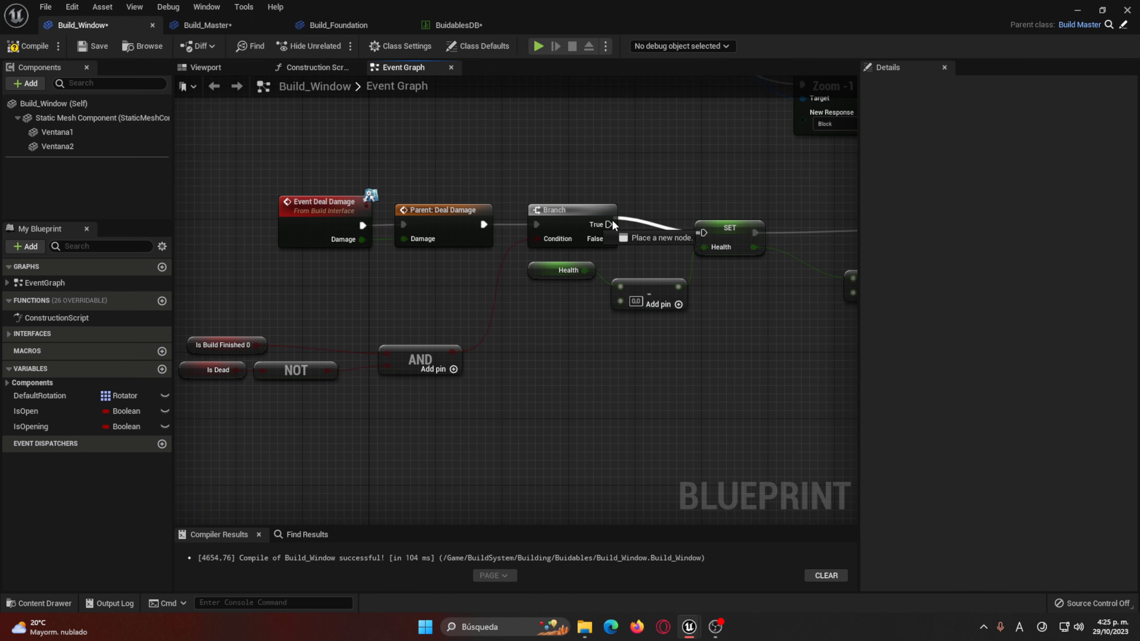
Step: Compile Build_Window, play-test by placing two window frames, then stop and open the Building folder
left_click(18, 45)
left_click(539, 46)
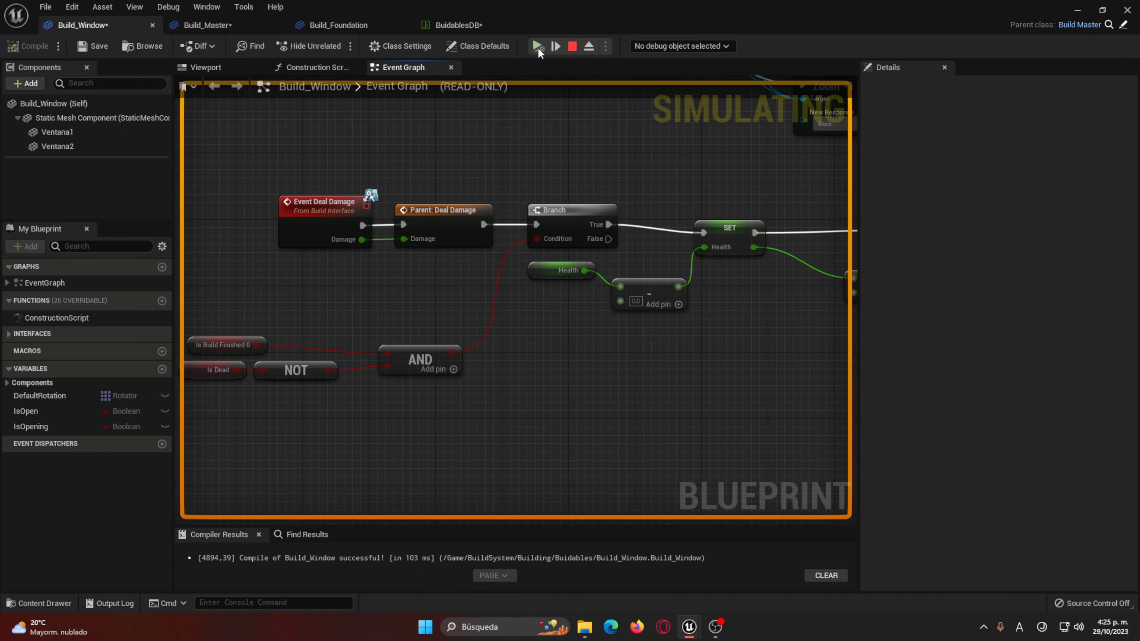
left_click(1078, 10)
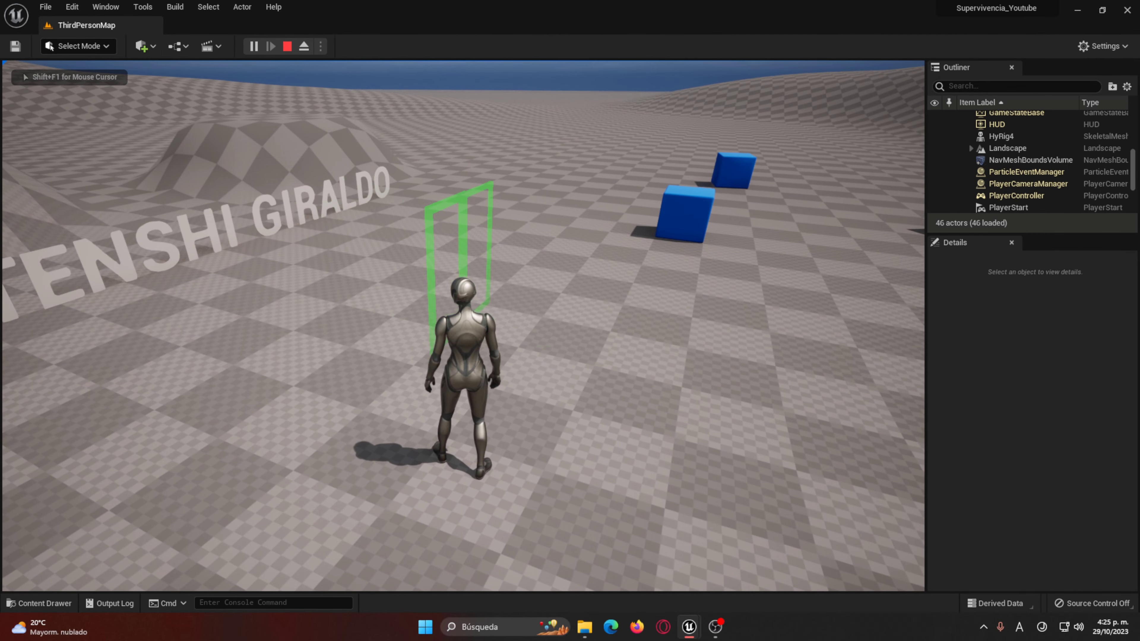
key("e")
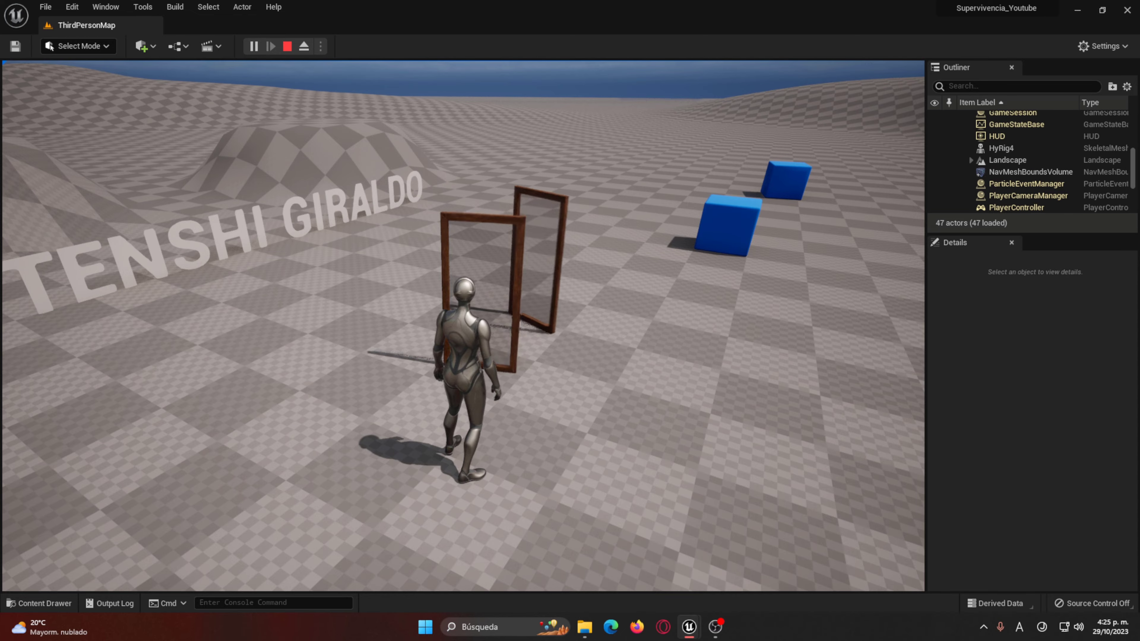
key("e")
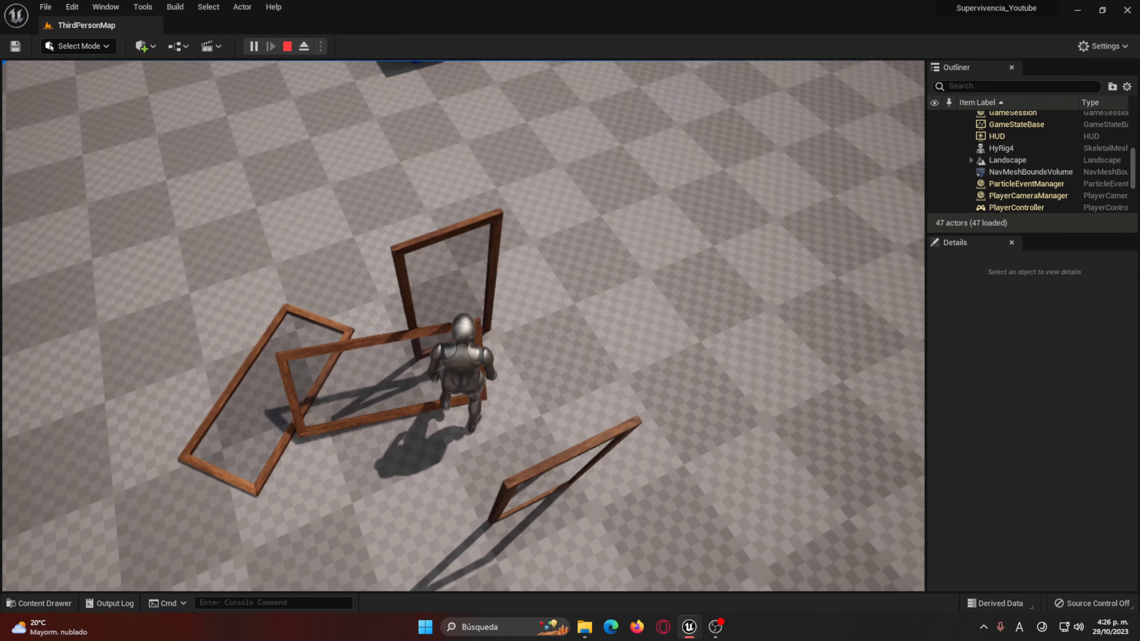
key("Escape")
key("ctrl+space")
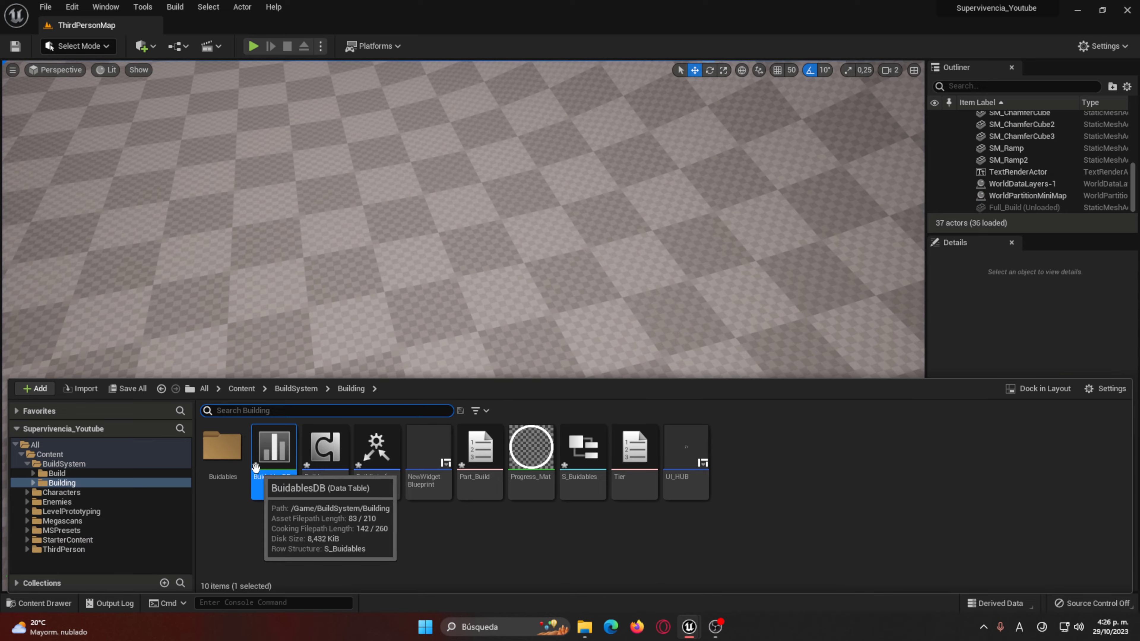
Step: Open the BuidablesDB table and compare Build_Master's damage condition and Branch before returning to Build_Window
double_click(256, 468)
left_click(376, 25)
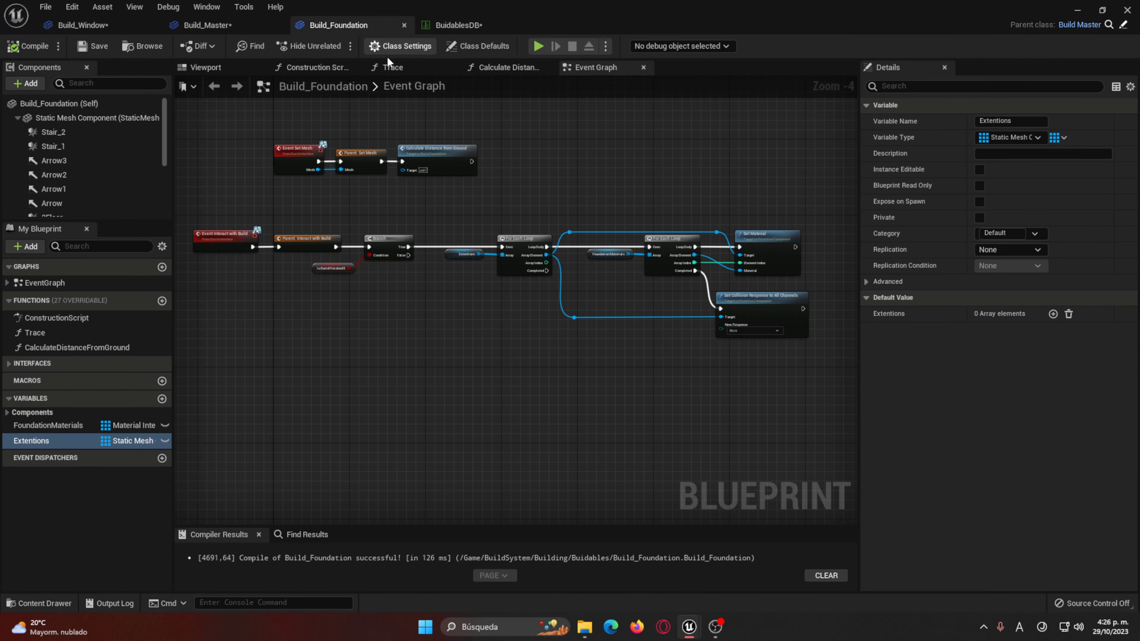
left_click(233, 27)
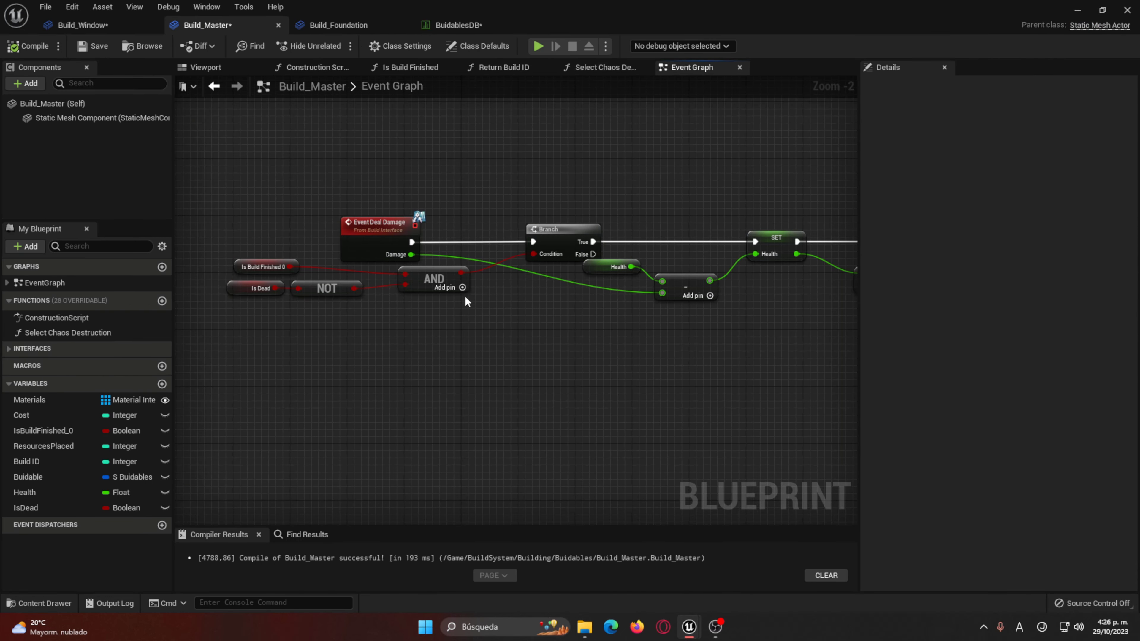
right_click_drag(465, 298, 456, 236)
right_click_drag(631, 246, 663, 365)
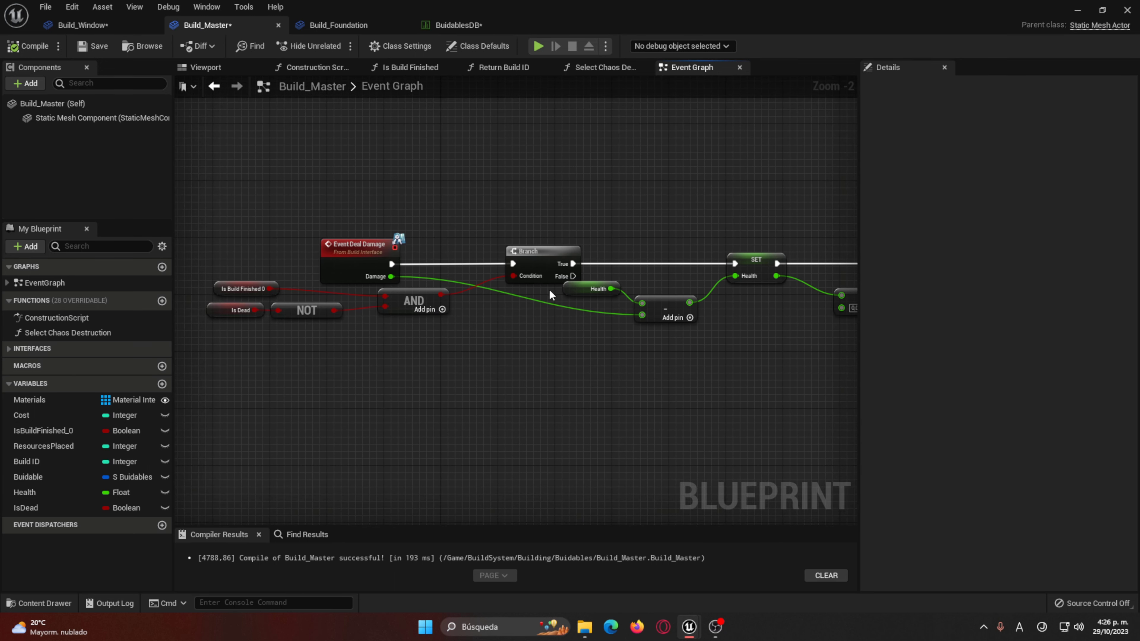
left_click(81, 27)
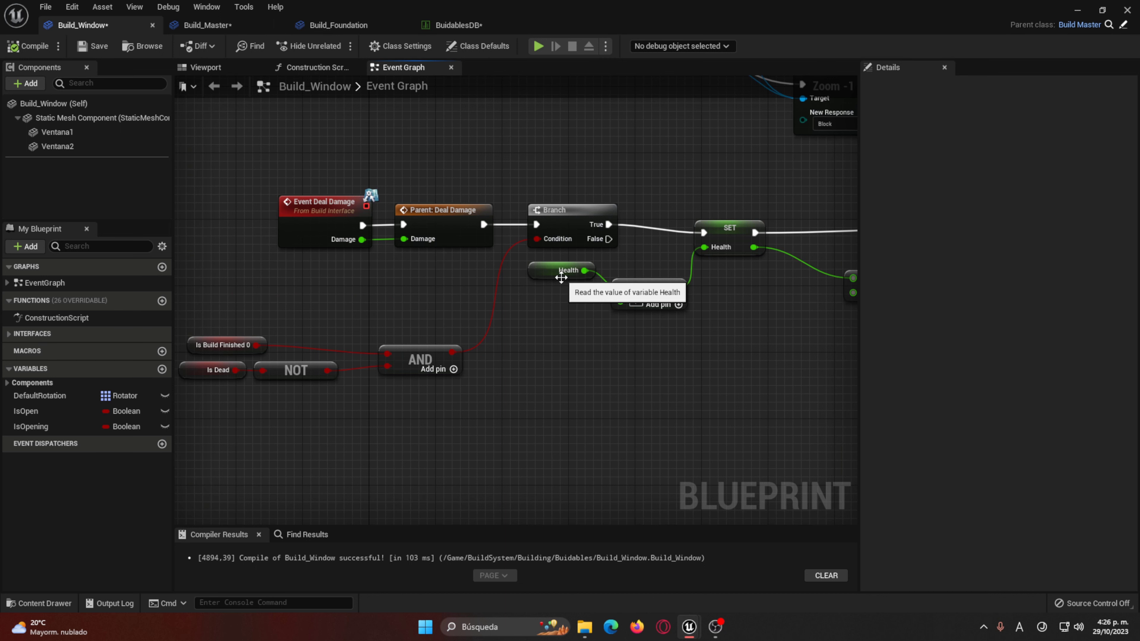
Step: Survey Build_Window's damage graph from the Is Dead checks through Set Visibility and SET Is Dead
mouse_move(574, 337)
right_mouse_down()
mouse_move(580, 328)
mouse_move(353, 324)
mouse_move(539, 325)
right_mouse_up()
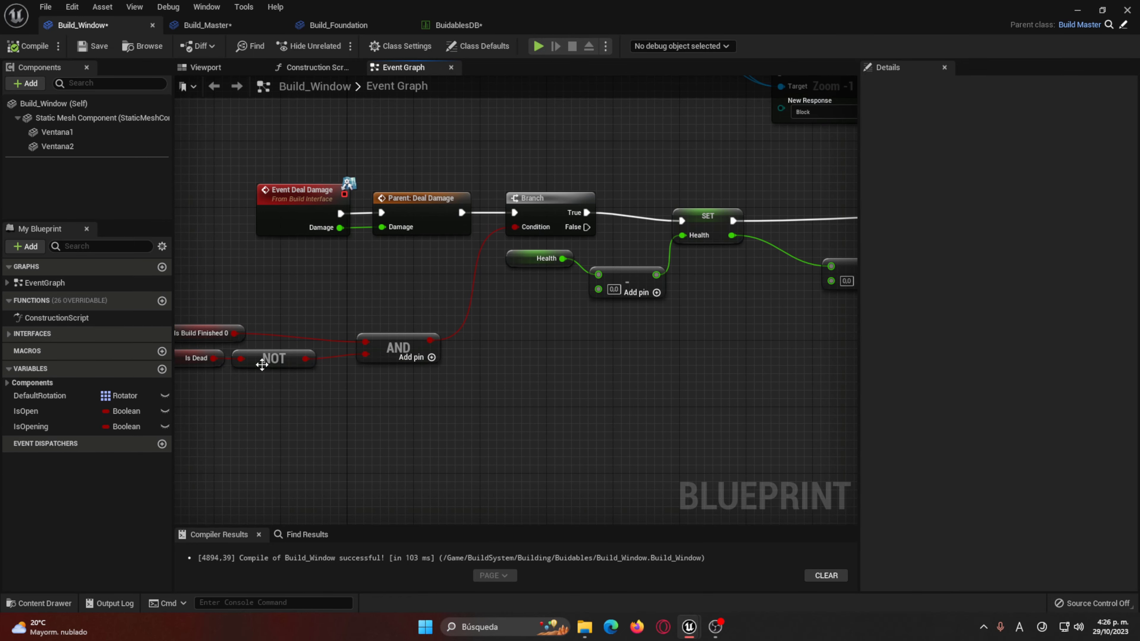
right_click_drag(201, 365, 293, 368)
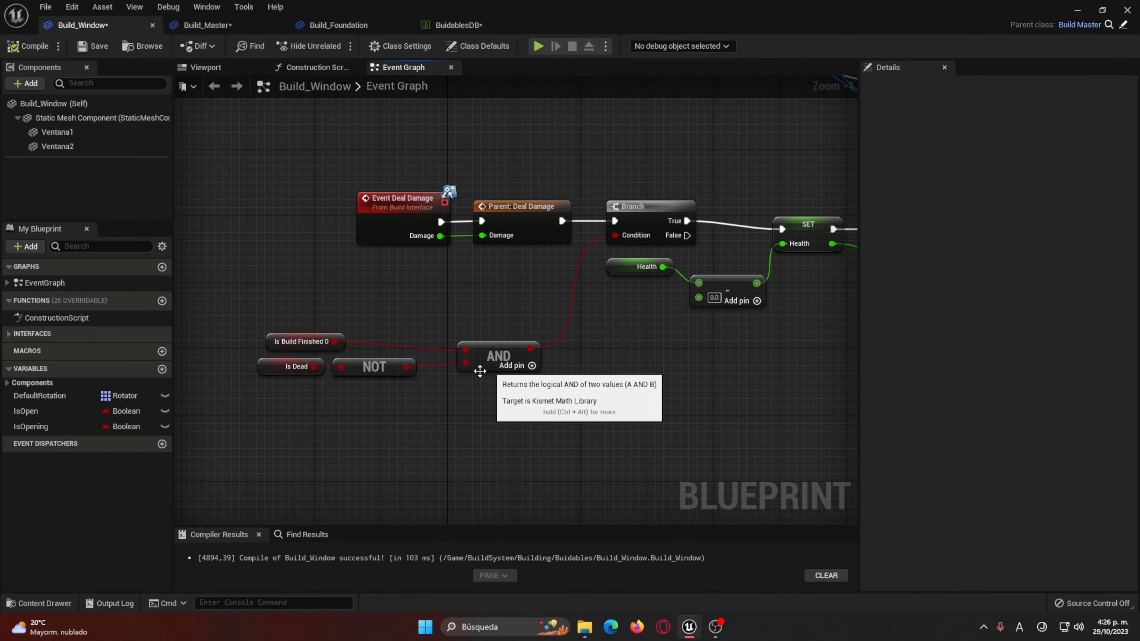
right_click_drag(598, 274, 435, 321)
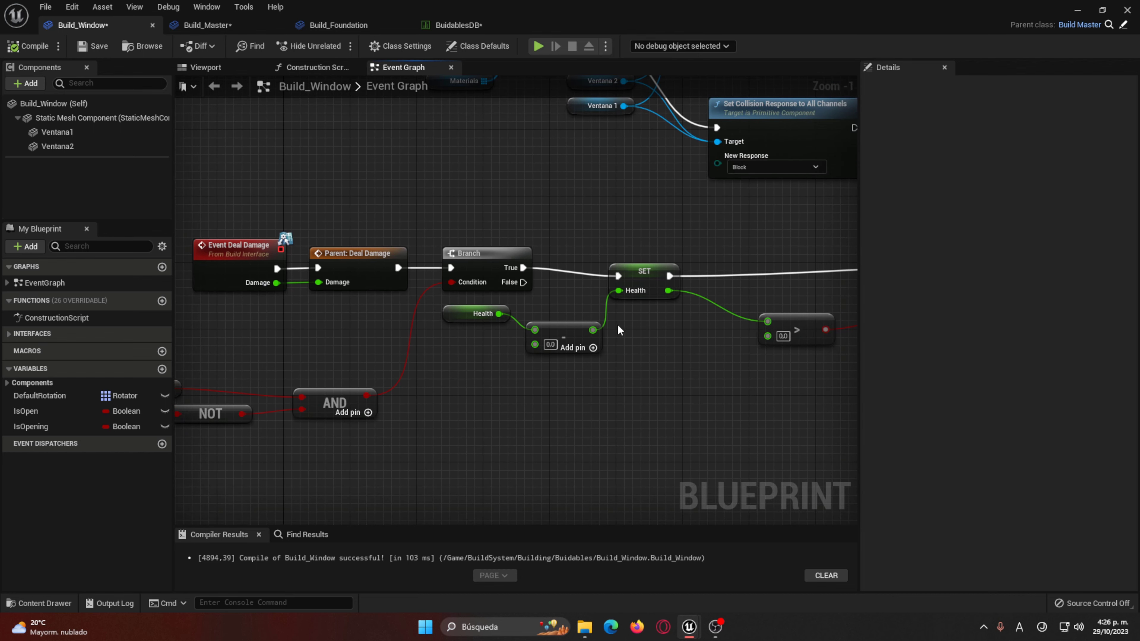
right_click_drag(679, 313, 180, 352)
right_click_drag(826, 386, 568, 313)
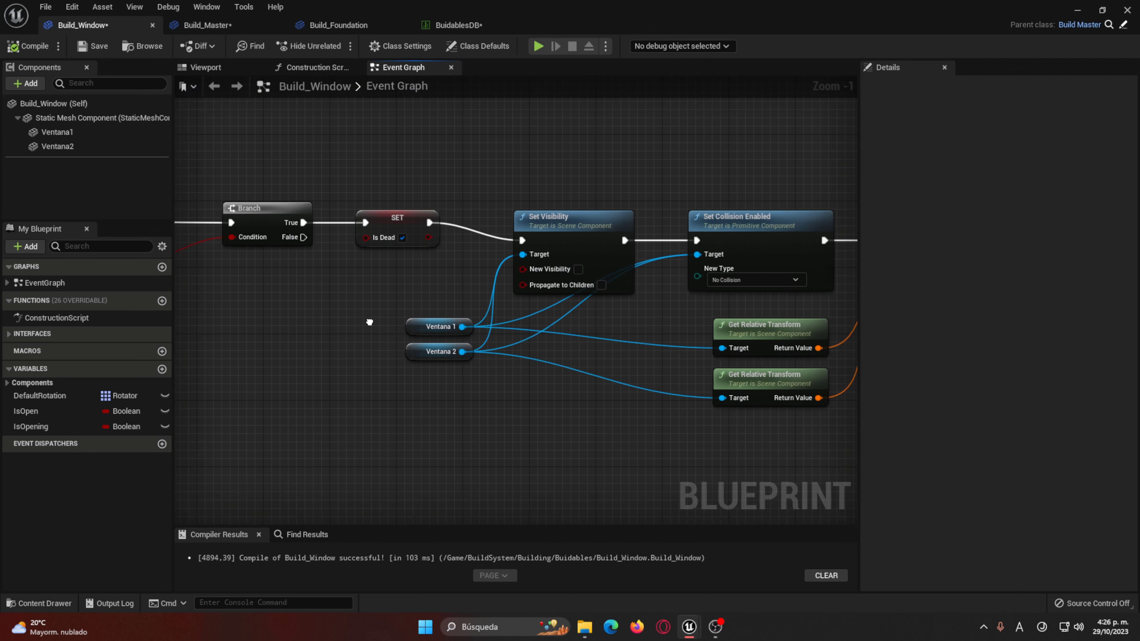
right_click_drag(375, 390, 853, 382)
right_click_drag(579, 395, 844, 404)
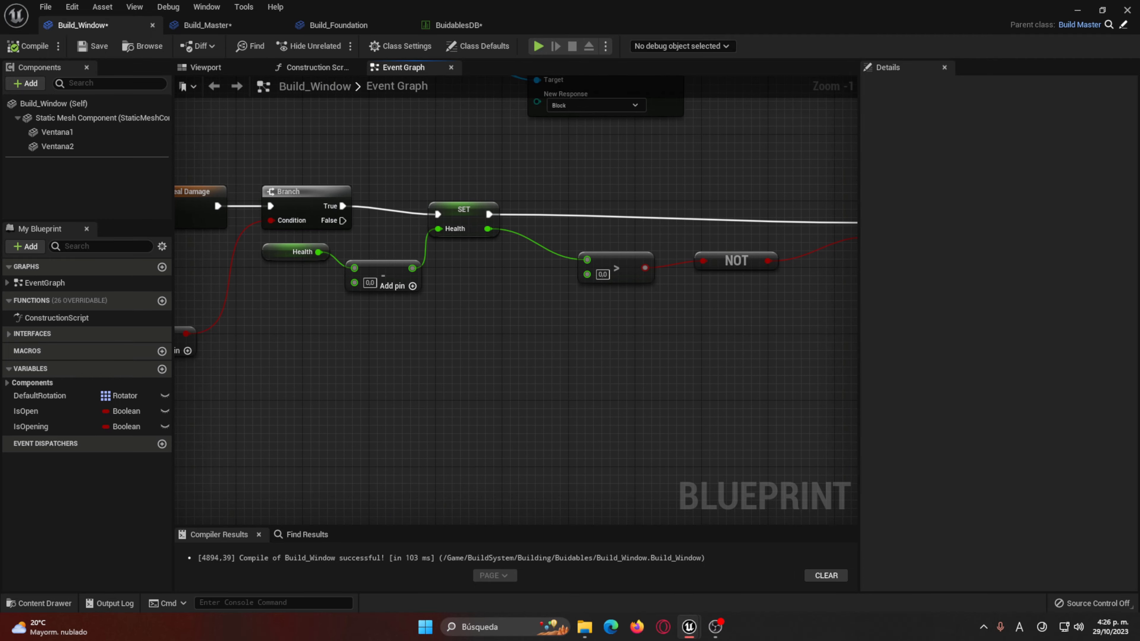
right_click_drag(476, 404, 565, 422)
mouse_move(433, 395)
right_mouse_down()
mouse_move(631, 396)
mouse_move(179, 390)
right_mouse_up()
right_click_drag(607, 395, 404, 389)
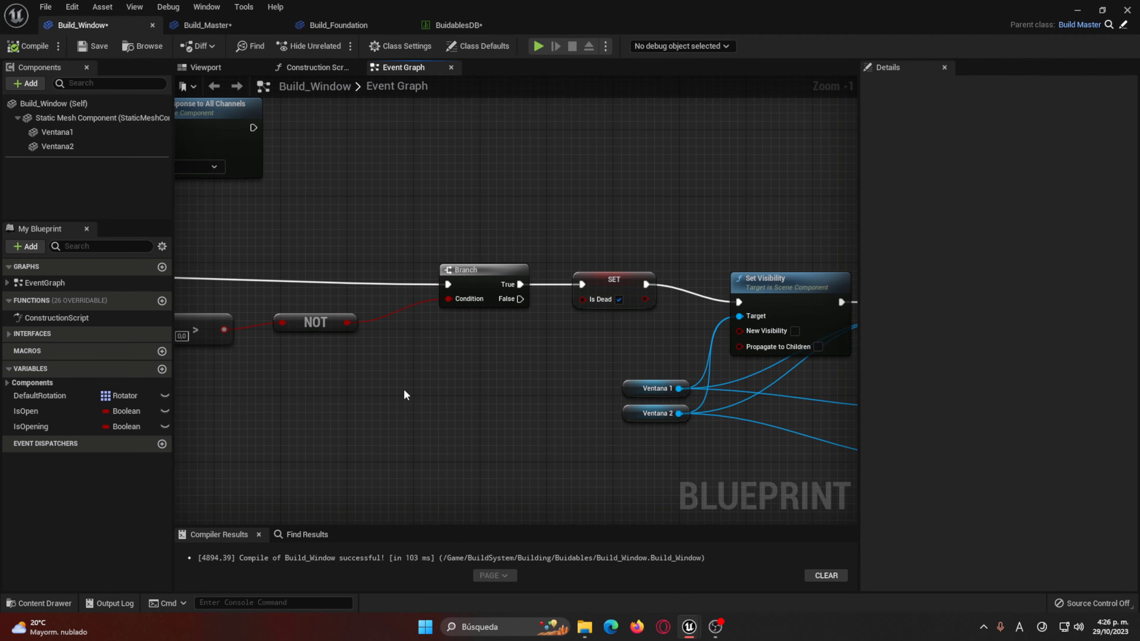
left_click(618, 293)
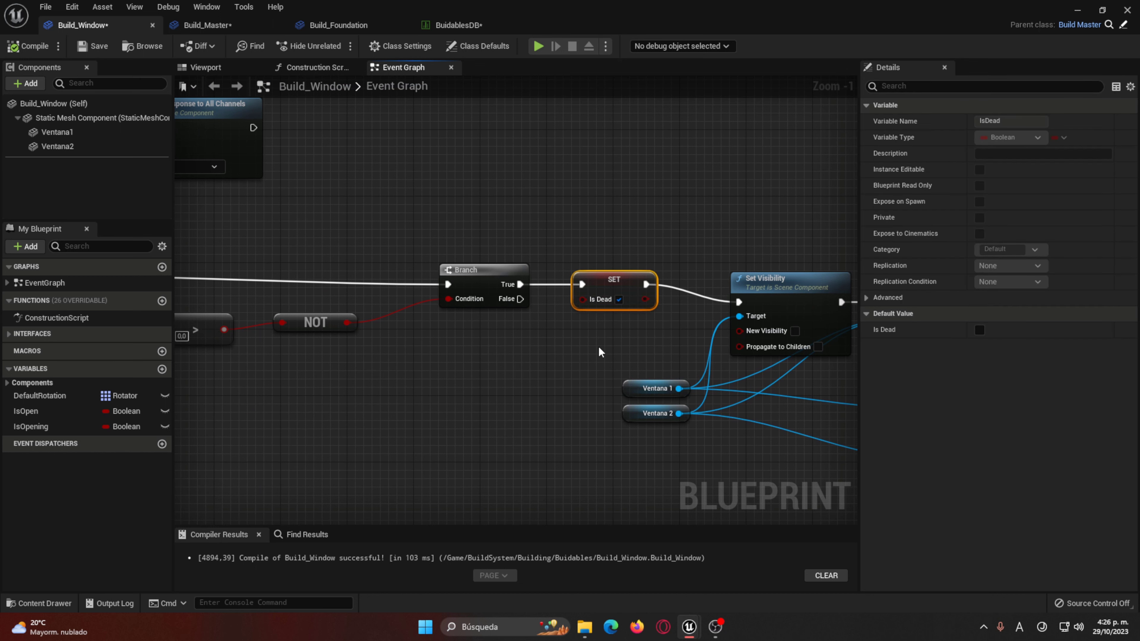
mouse_move(533, 385)
right_mouse_down()
mouse_move(680, 382)
mouse_move(521, 397)
mouse_move(426, 425)
mouse_move(471, 381)
mouse_move(305, 395)
mouse_move(533, 340)
right_mouse_up()
Step: Inspect the SET Is Dead pin options and marquee-select the health check nodes
scroll(305, 361, "down", 1)
scroll(618, 348, "down", 2)
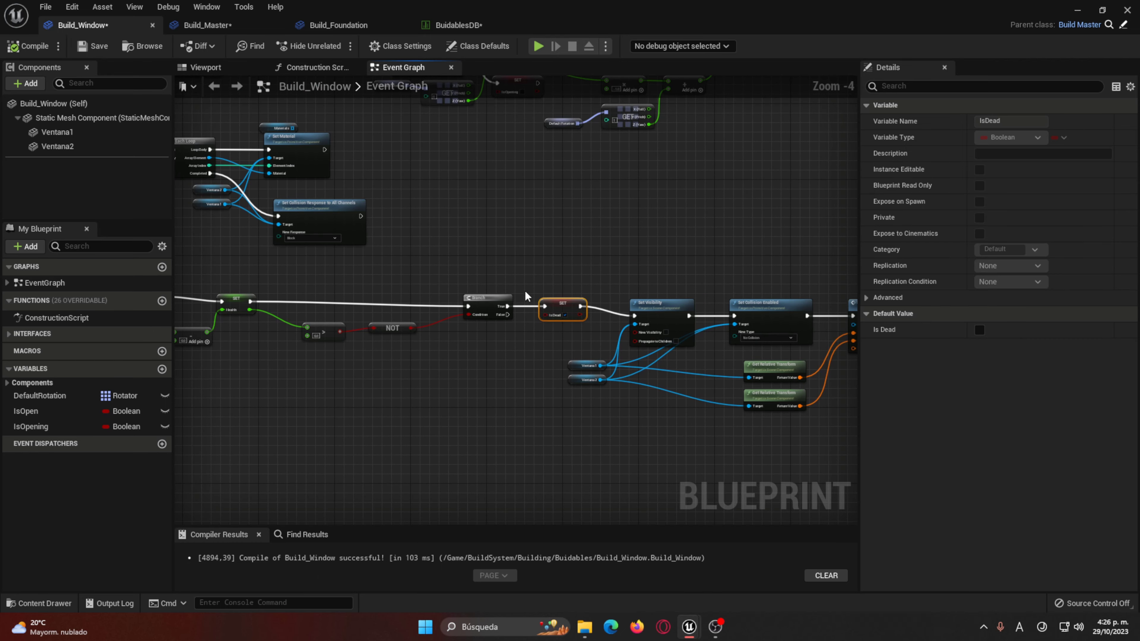
right_click(590, 317)
left_click(611, 334)
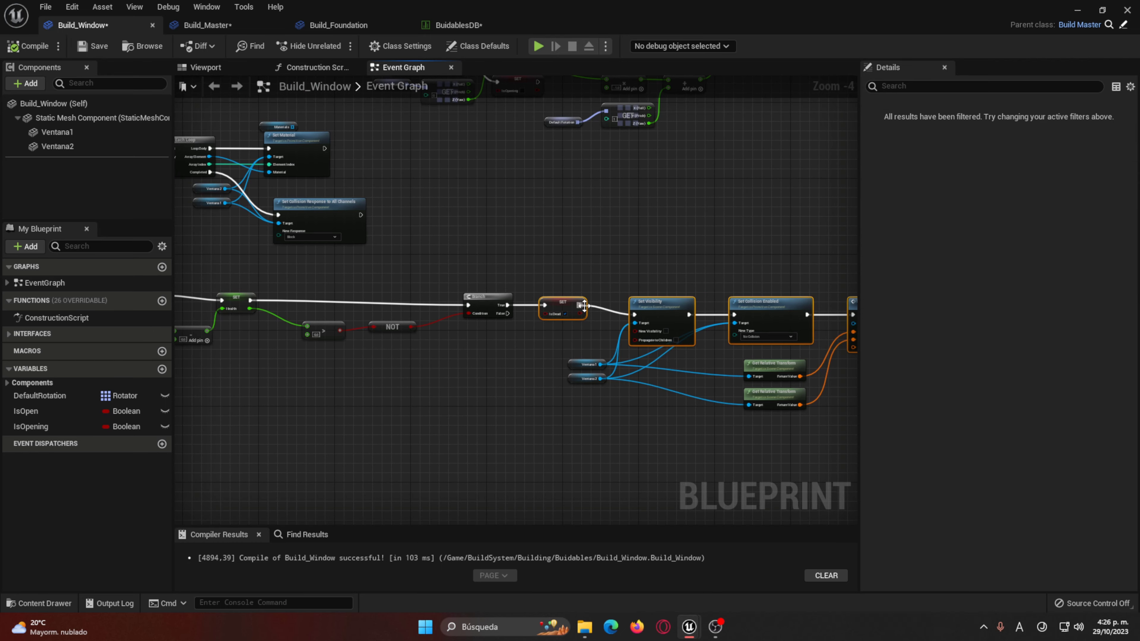
right_click(584, 306)
left_click(609, 332)
right_click_drag(539, 283, 642, 275)
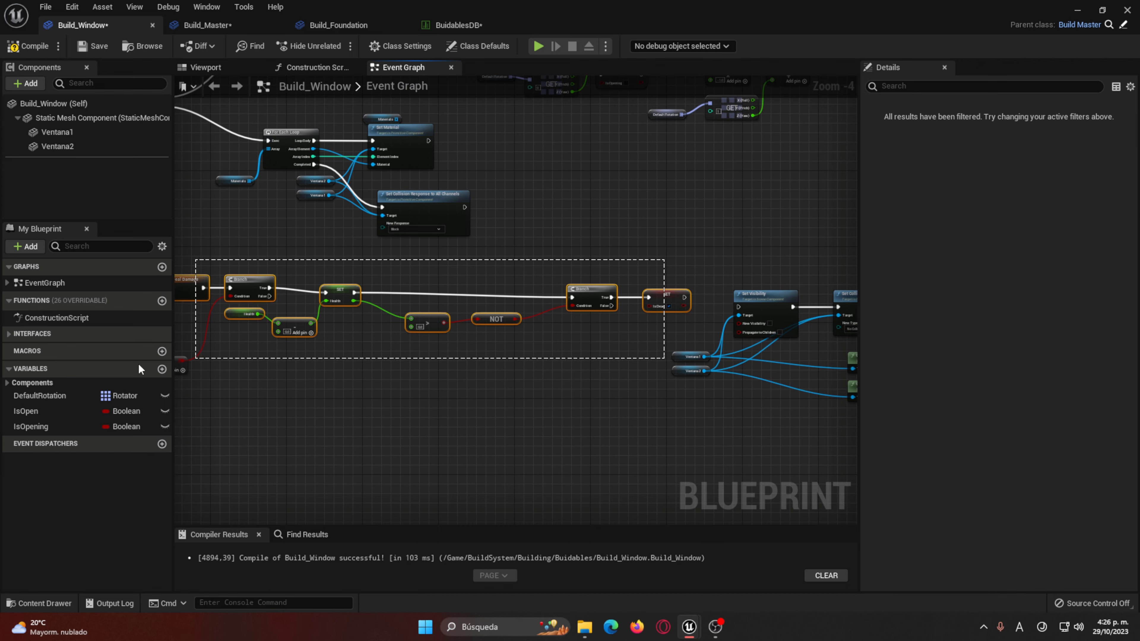
left_click_drag(139, 369, 271, 393)
left_click(385, 430)
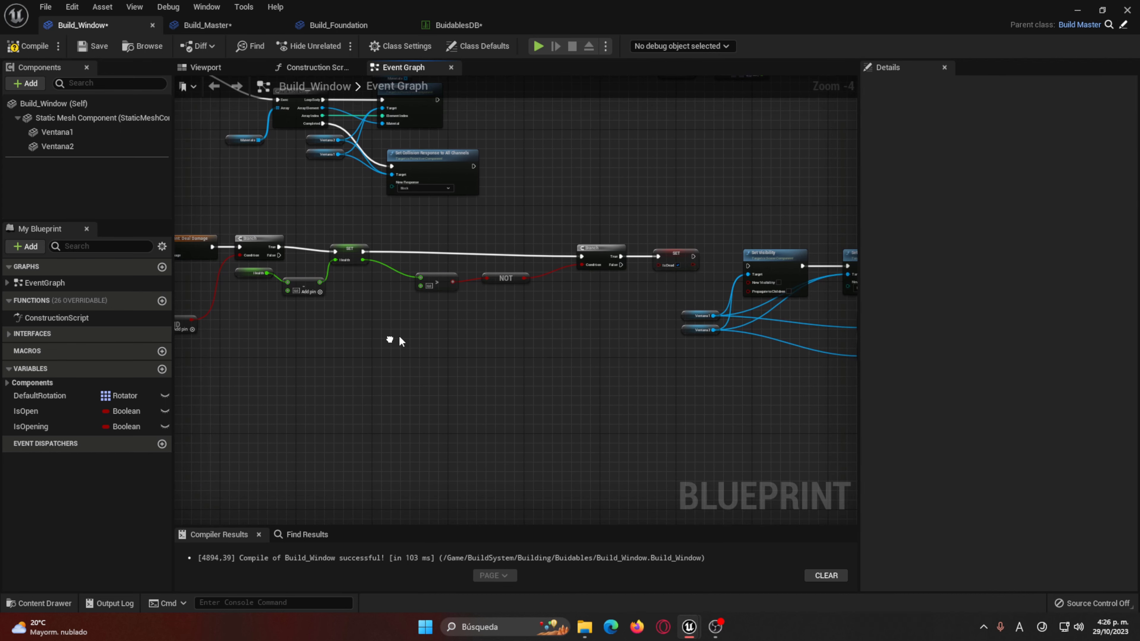
Step: Shift the destruction nodes down-left and wire Parent: Deal Damage straight into Set Visibility
right_click_drag(399, 334, 760, 360)
left_click_drag(459, 206, 457, 205)
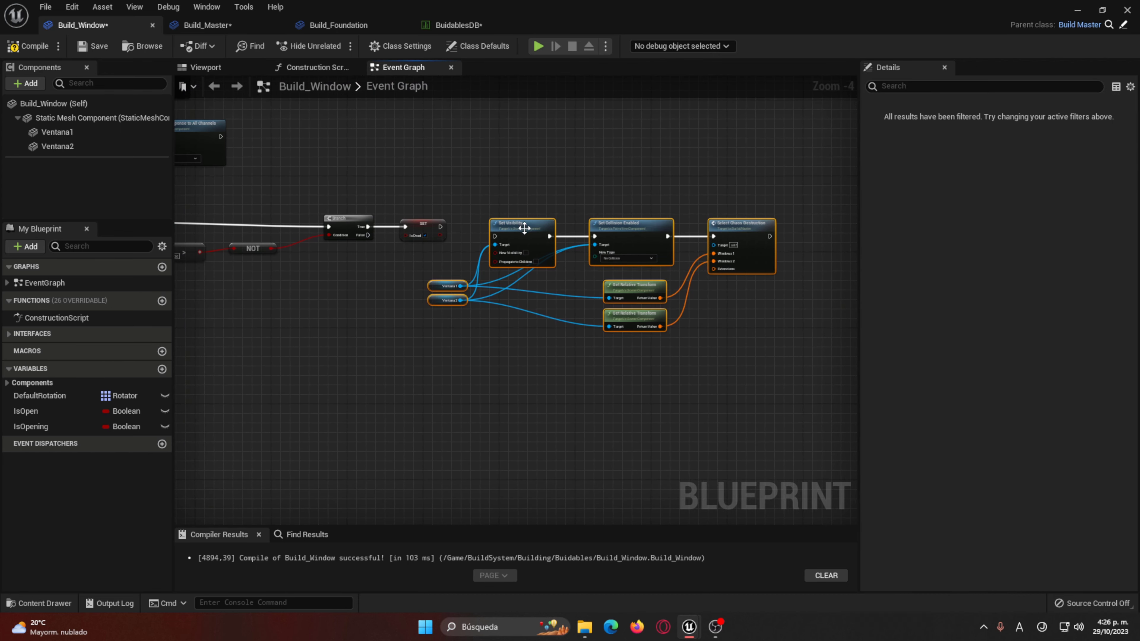
left_click_drag(524, 230, 398, 268)
scroll(399, 268, "up", 1)
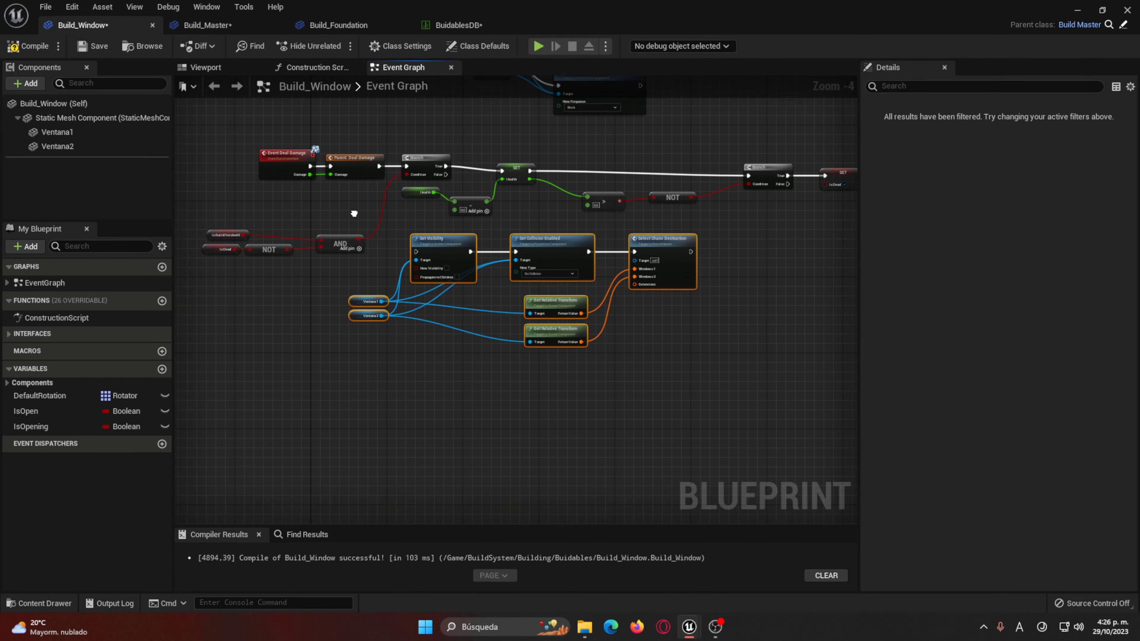
scroll(429, 197, "up", 1)
scroll(468, 193, "up", 1)
left_click_drag(460, 140, 408, 134)
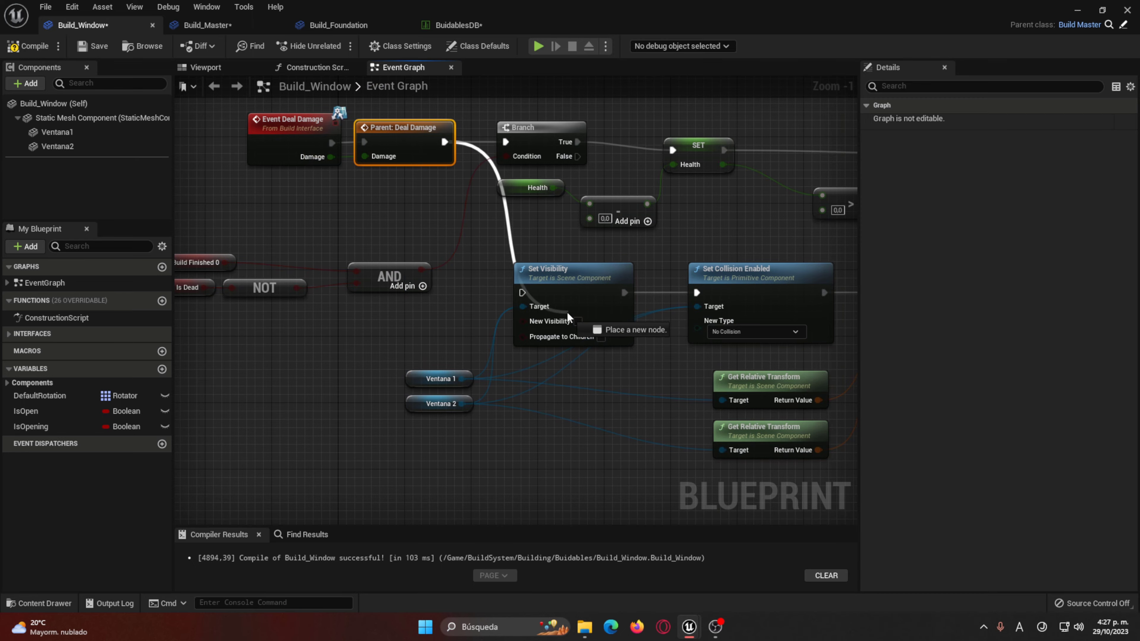
left_click_drag(444, 142, 522, 292)
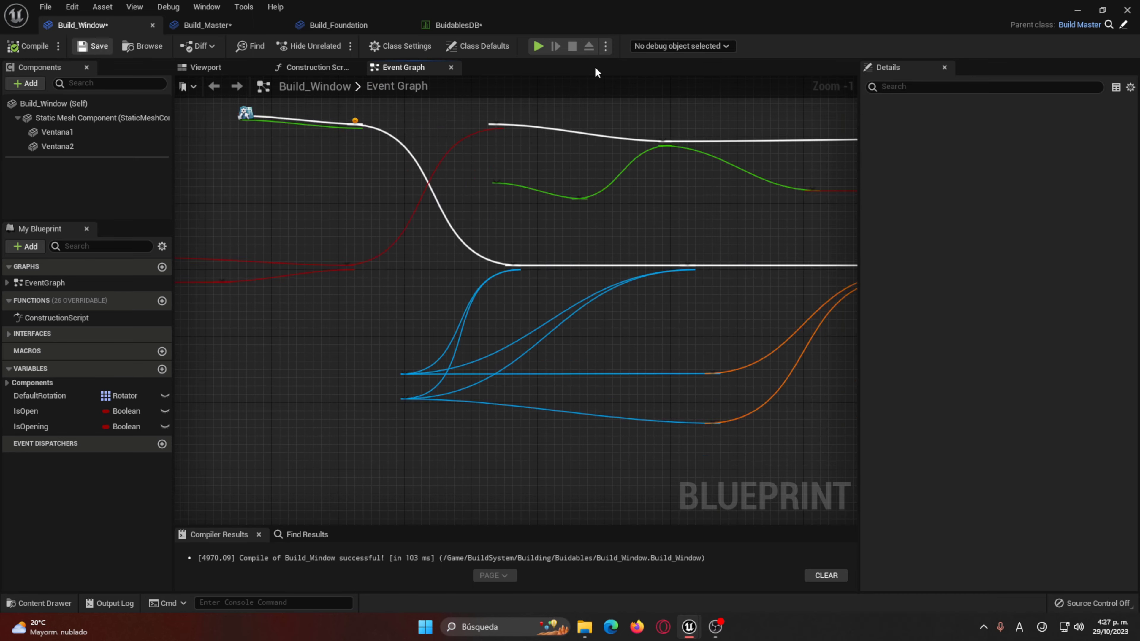
Step: Play-test by walking forward and placing a window wall, then stop the session
left_click(538, 46)
left_click(1083, 12)
left_click(462, 314)
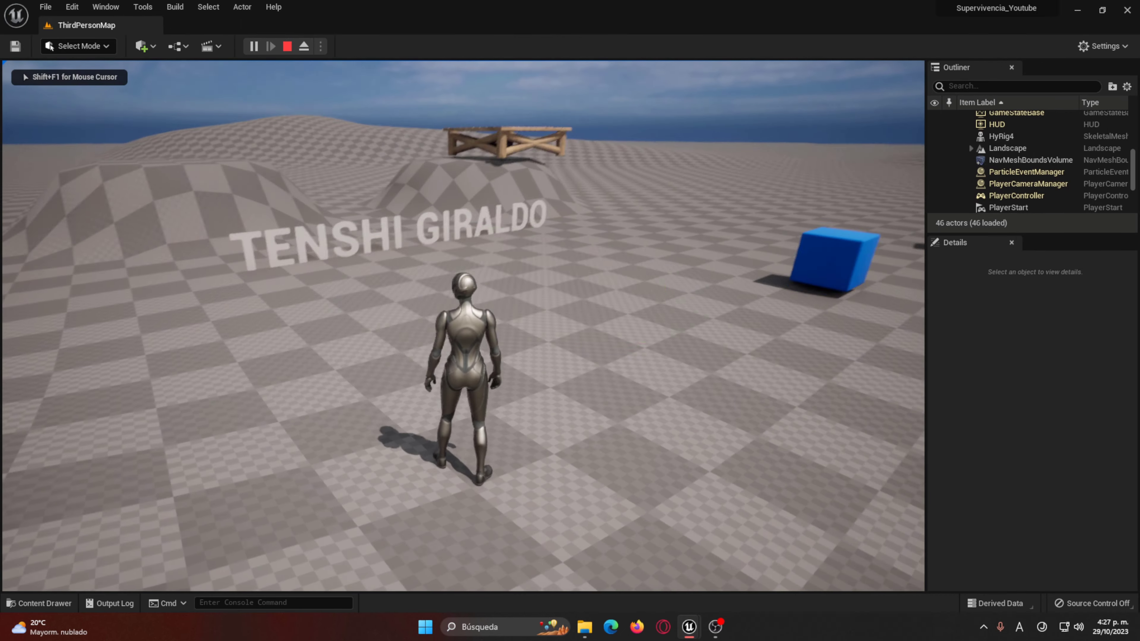
key("w")
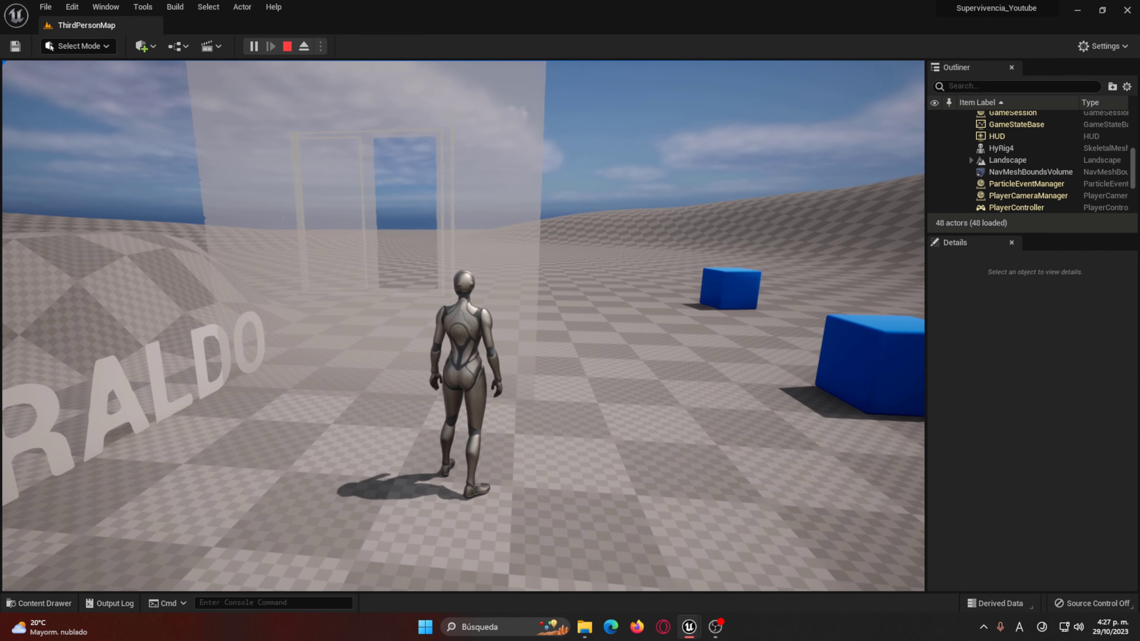
left_click(462, 315)
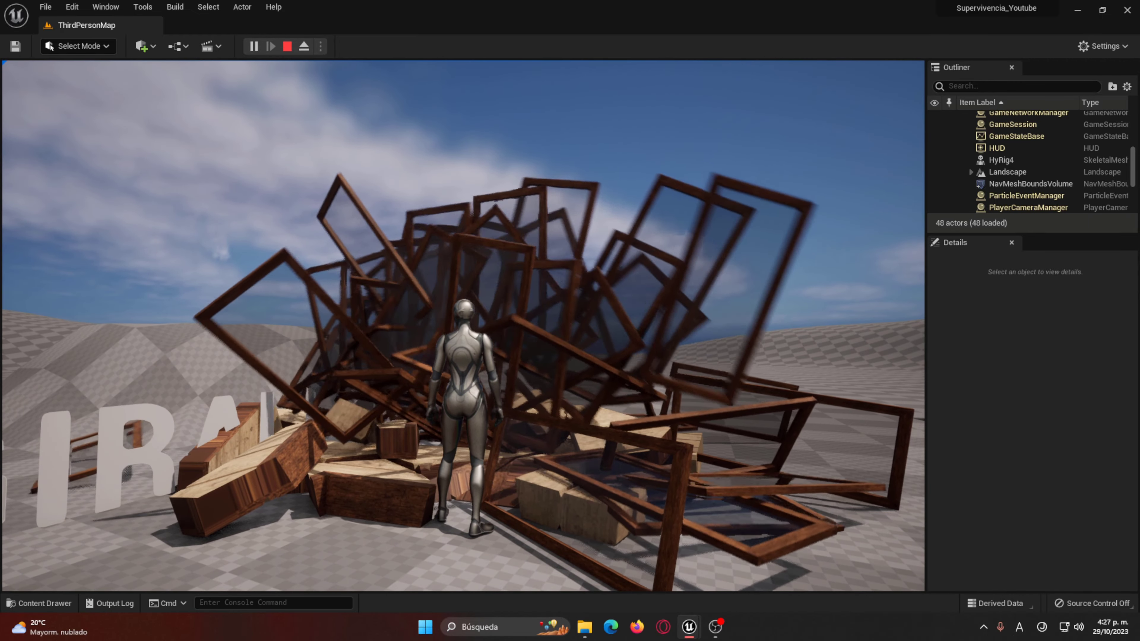
key("Escape")
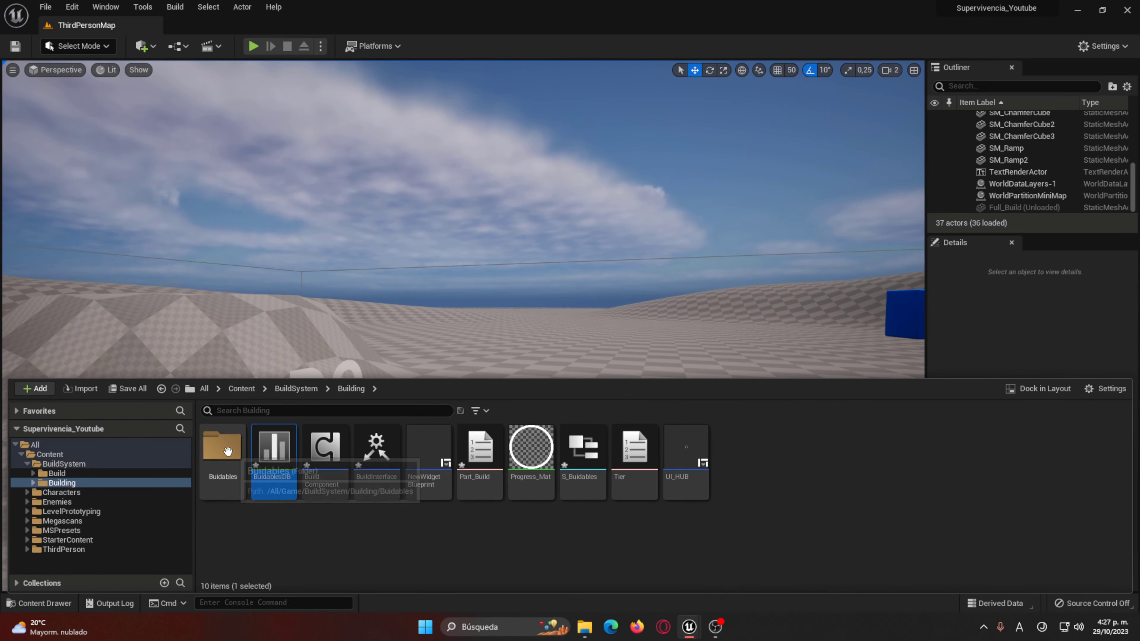
Step: Wire Parent: Deal Damage into the Branch and Branch True into Set Visibility, then play
mouse_move(690, 625)
left_click(817, 561)
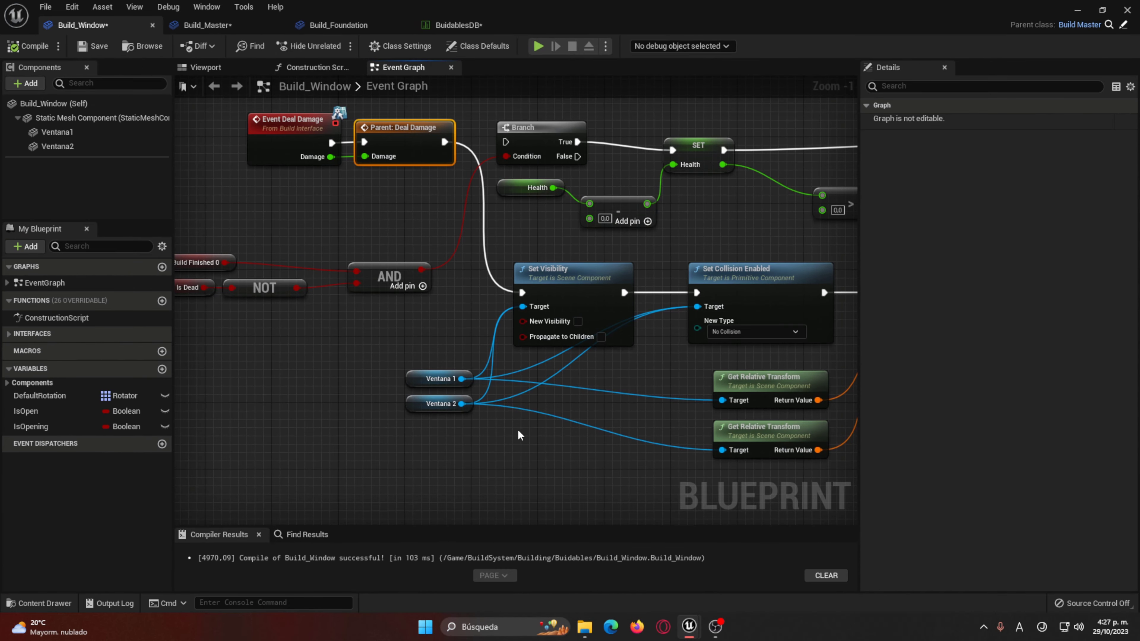
scroll(467, 368, "up", 1)
right_click_drag(480, 343, 444, 241)
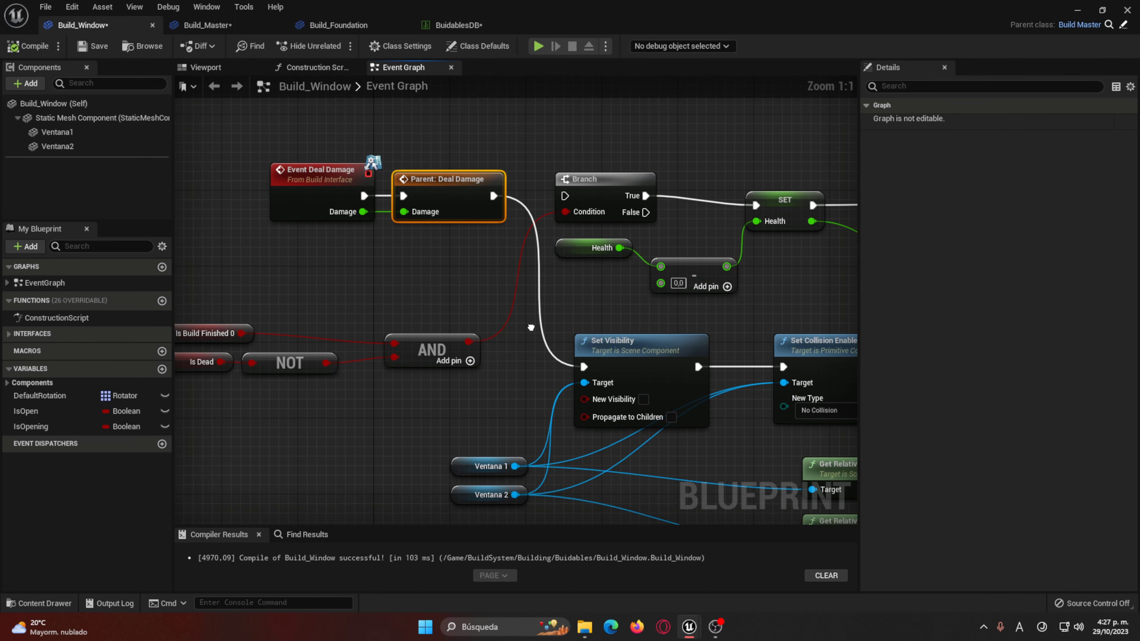
left_click_drag(455, 201, 393, 372)
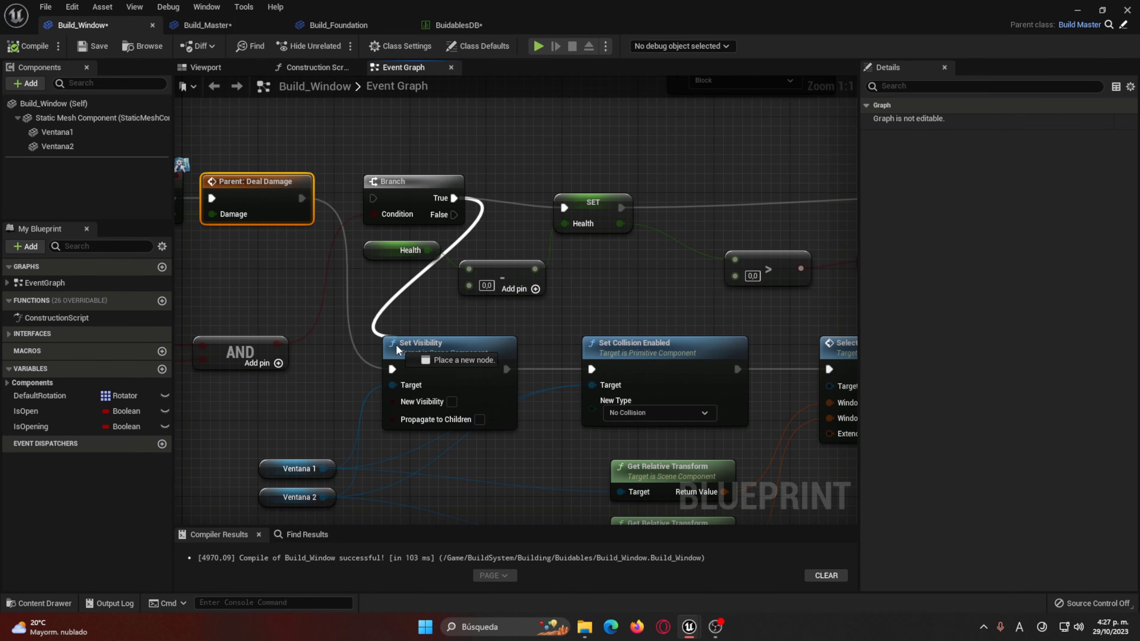
left_click_drag(302, 198, 373, 198)
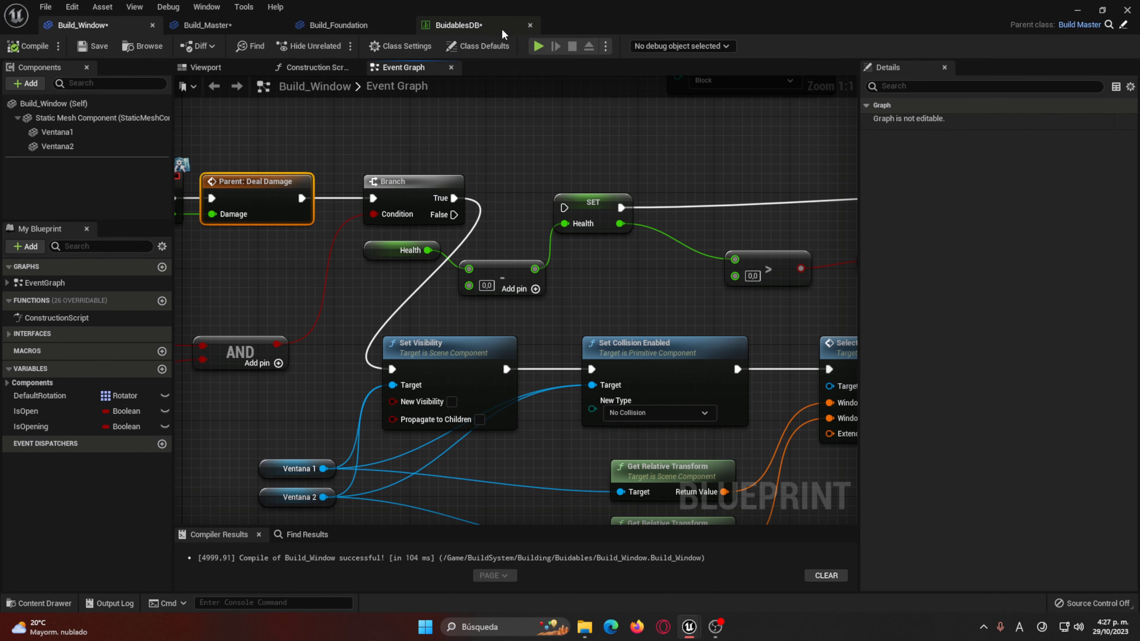
left_click(545, 49)
Step: Walk up to and damage the placed window wall, stop play, and show the Building folder
left_click(1076, 10)
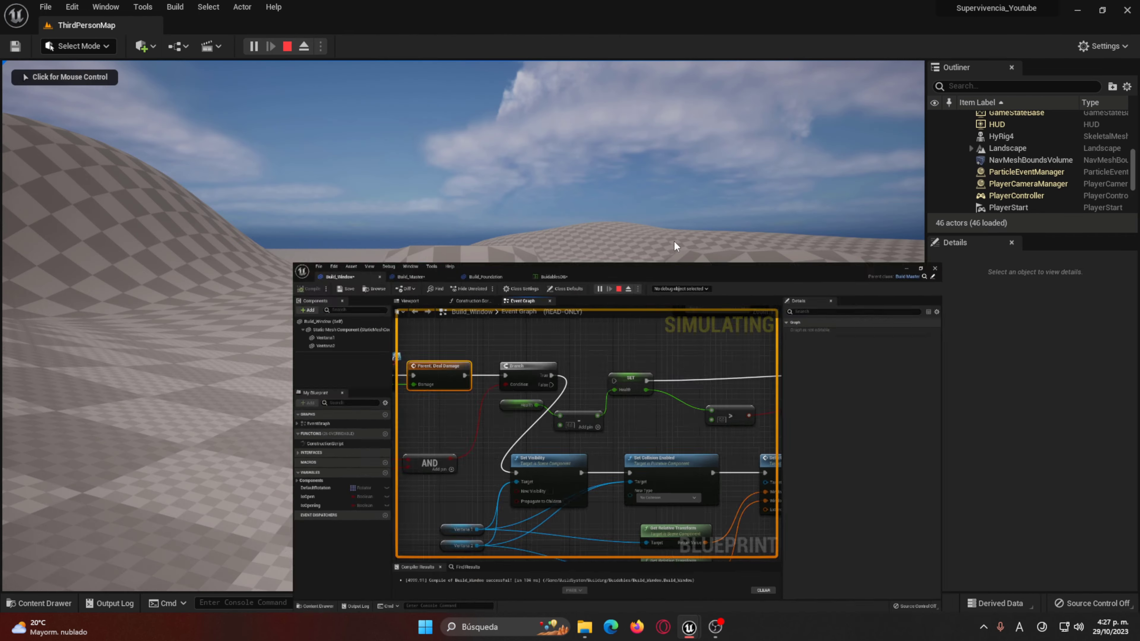
key("w")
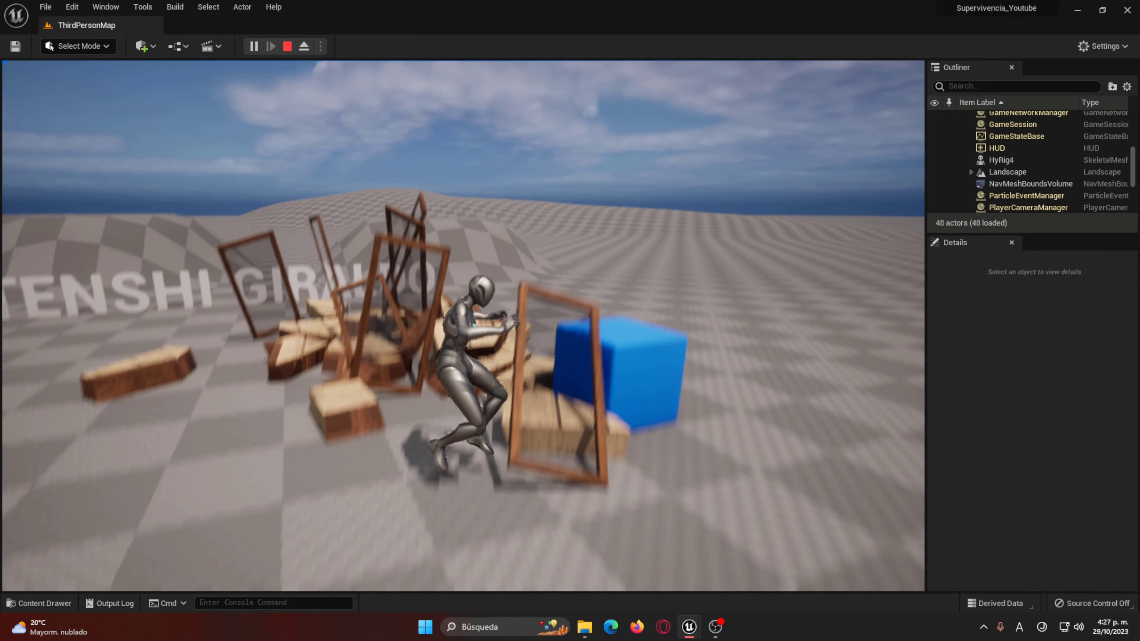
key("Escape")
key("ctrl+space")
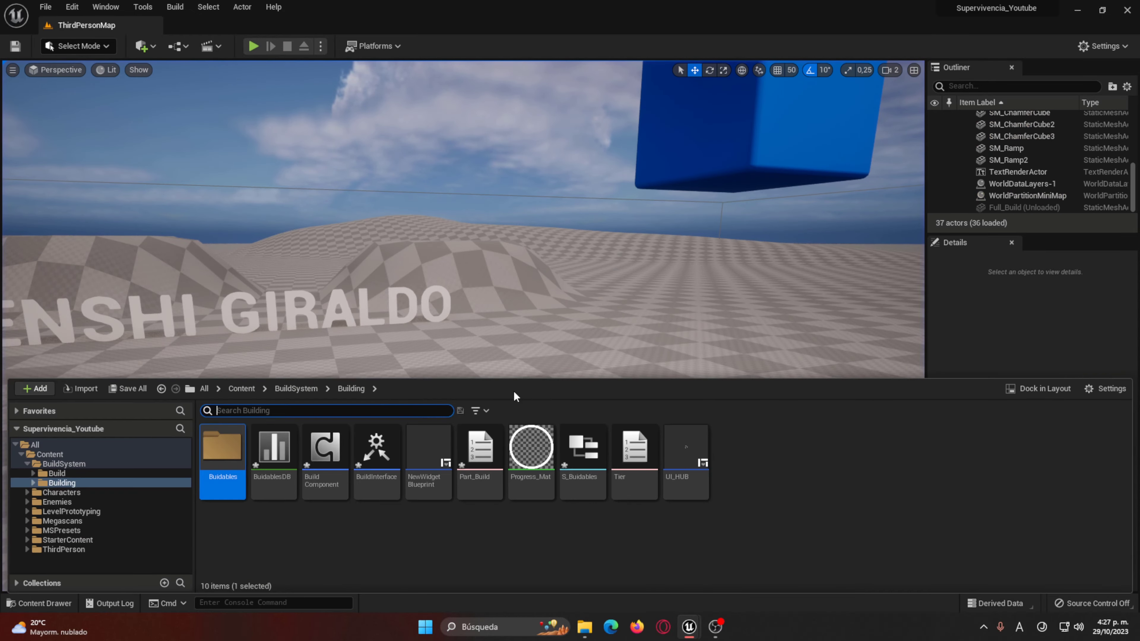
Step: Open Build_Window from Buidables, review its Branch and damage nodes, and compare Build_Master and Build_Foundation
double_click(213, 452)
double_click(479, 449)
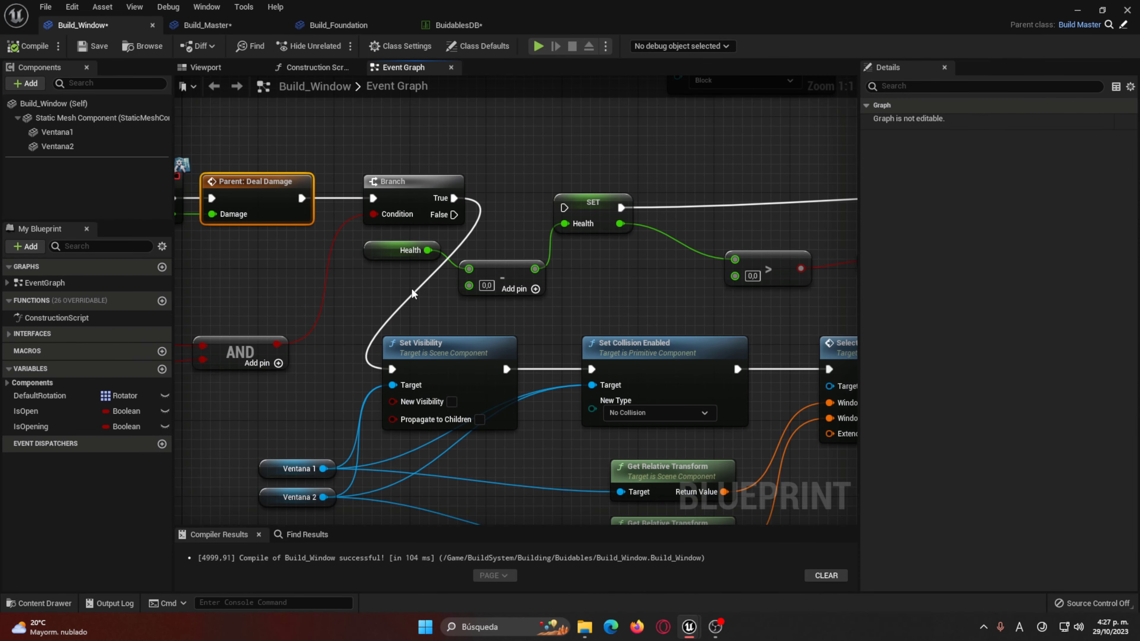
right_click_drag(413, 293, 112, 363)
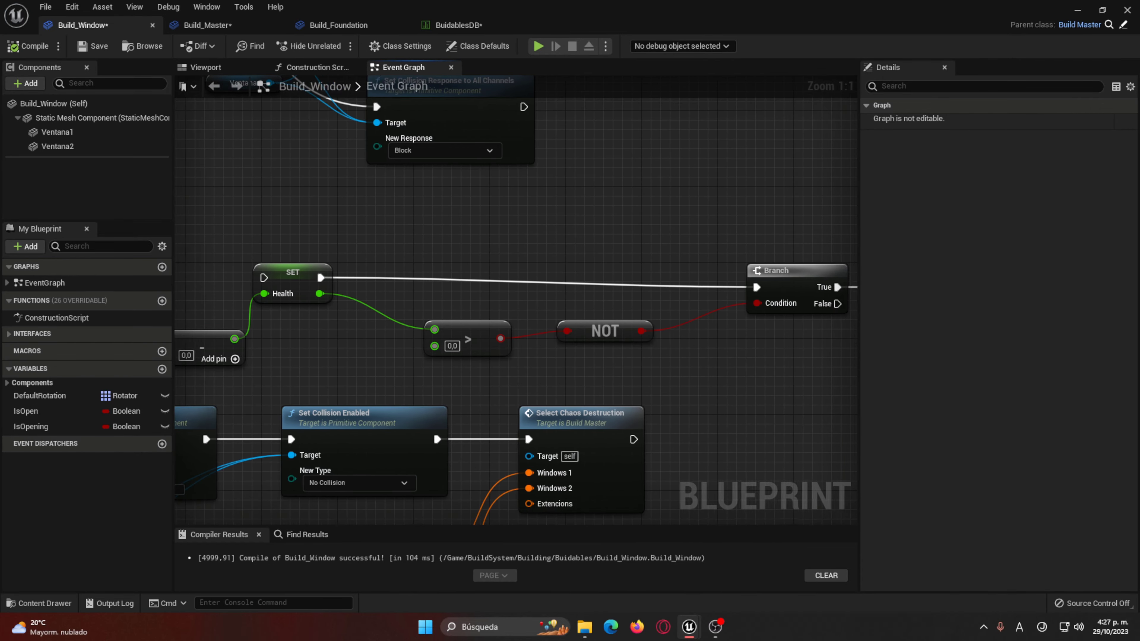
right_click_drag(471, 324, 674, 317)
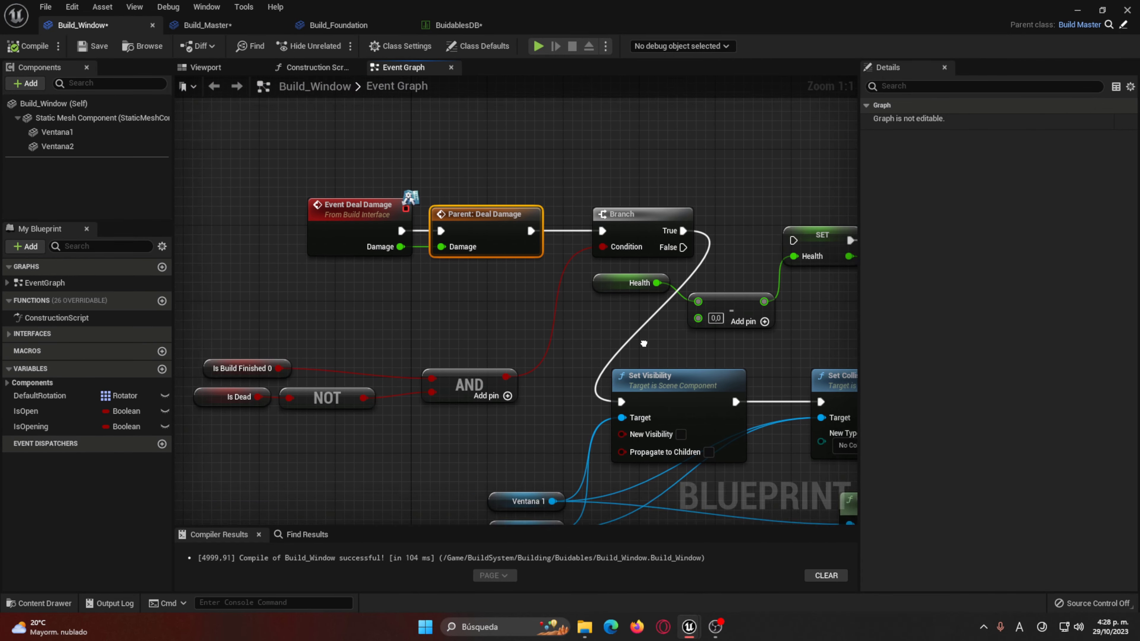
left_click(219, 25)
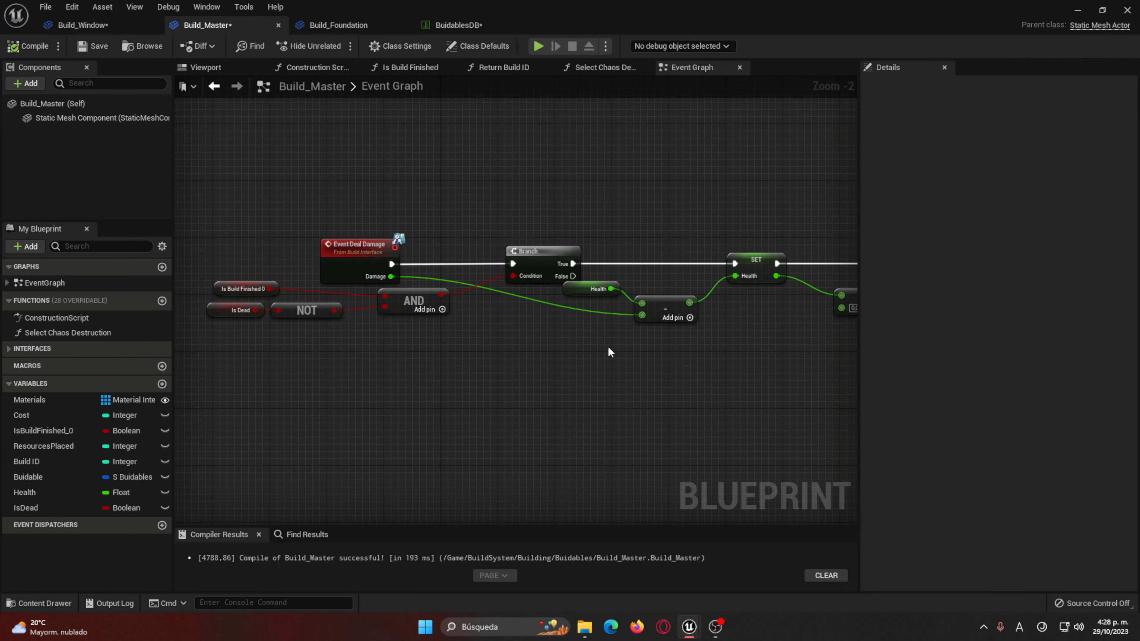
left_click(338, 26)
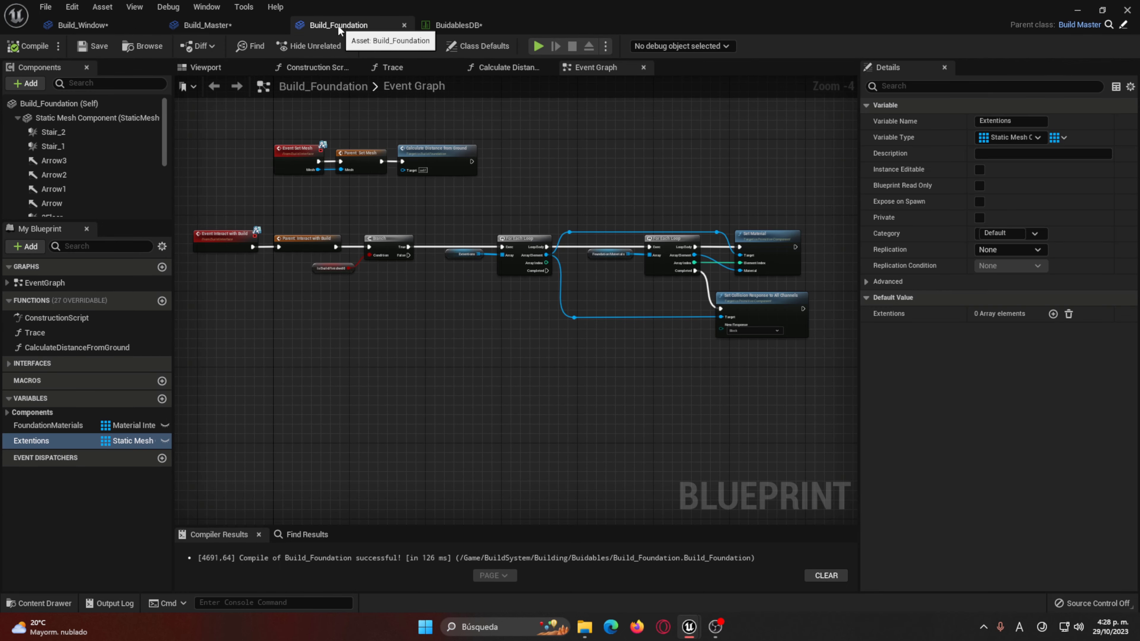
left_click(207, 26)
Step: Route Build_Window's Branch True output into the SET Health node
left_click(216, 29)
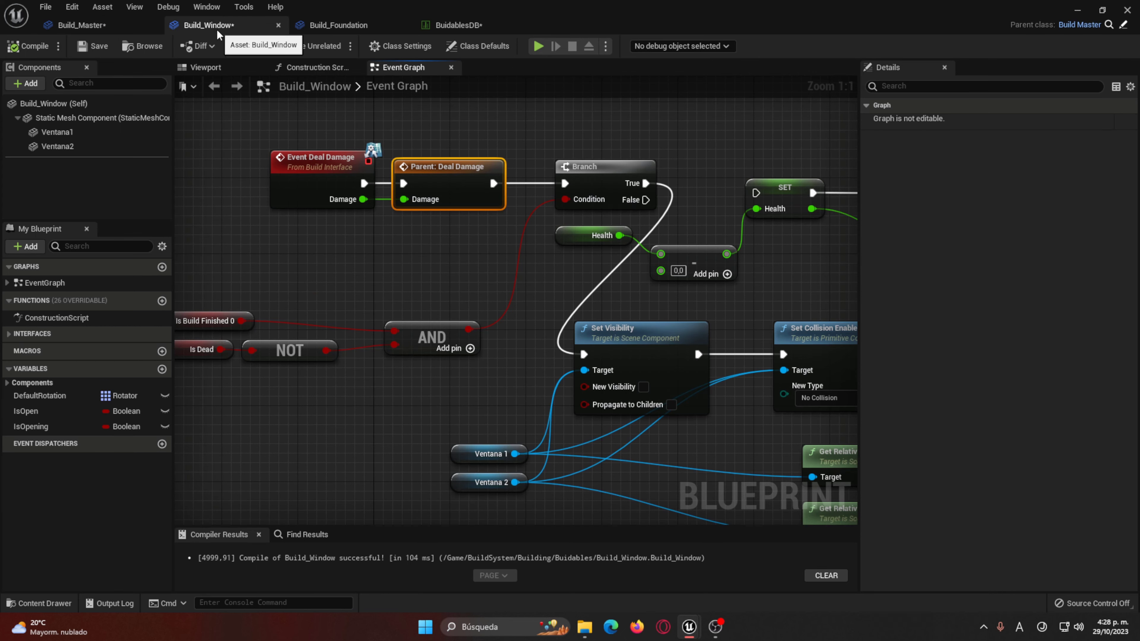
left_click(117, 25)
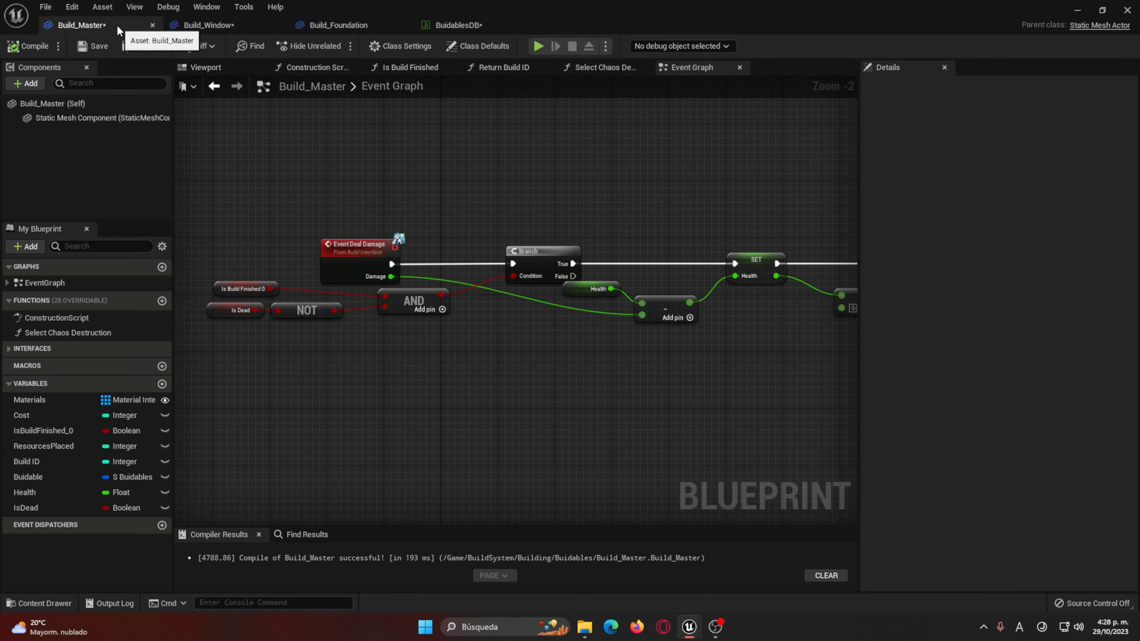
left_click(231, 25)
right_click_drag(690, 264, 436, 257)
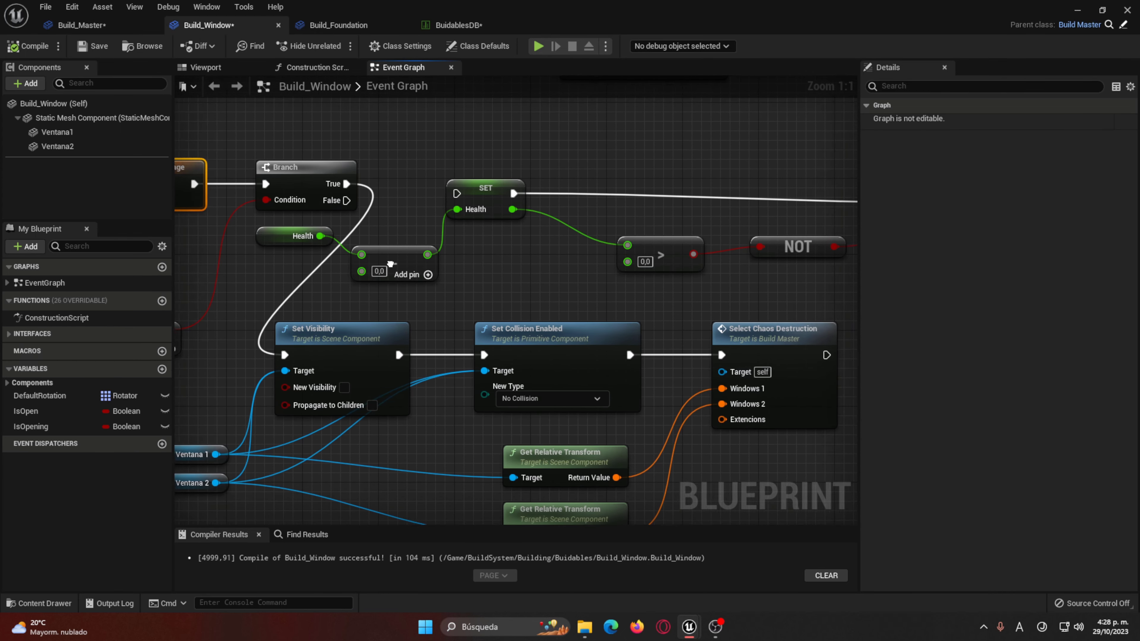
left_click_drag(398, 176, 508, 186)
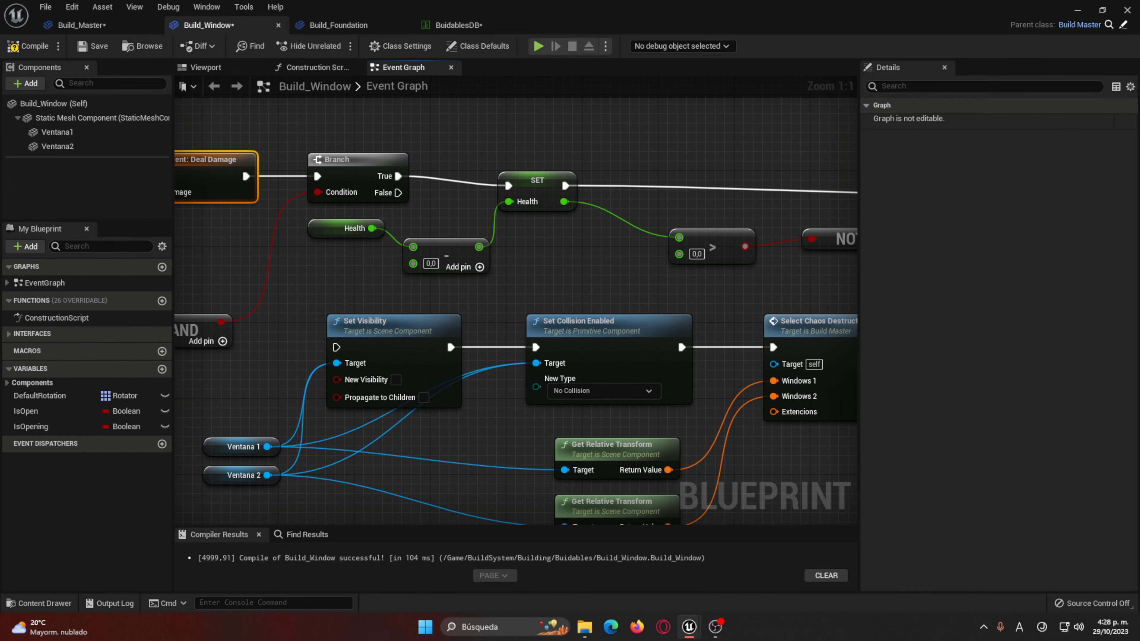
left_click(542, 180)
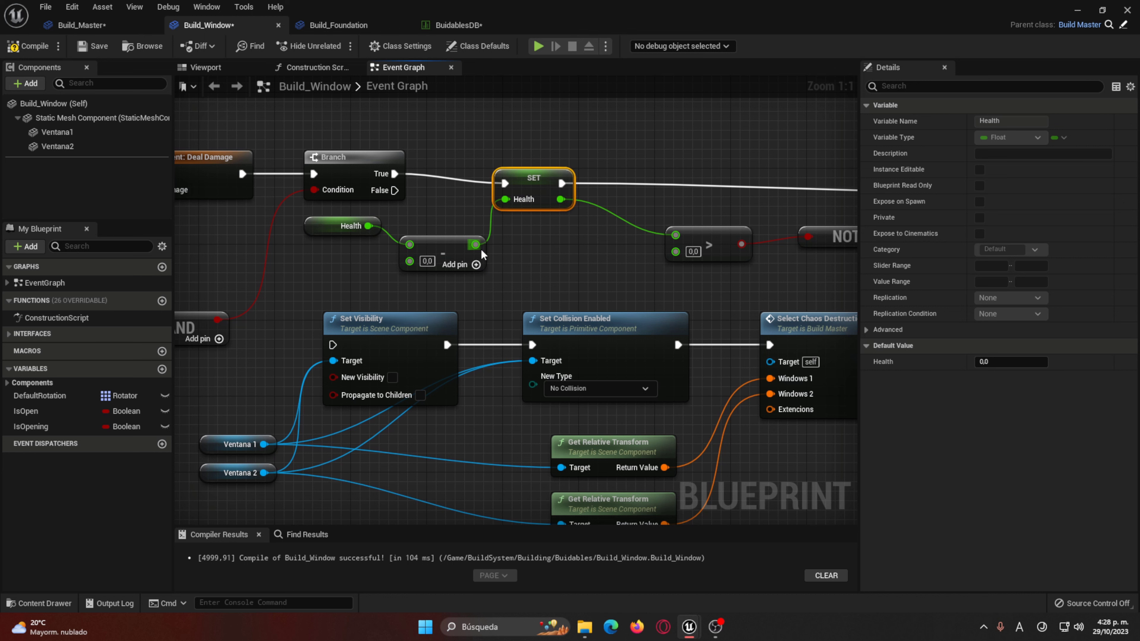
mouse_move(509, 250)
right_mouse_down()
mouse_move(711, 249)
mouse_move(456, 296)
right_mouse_up()
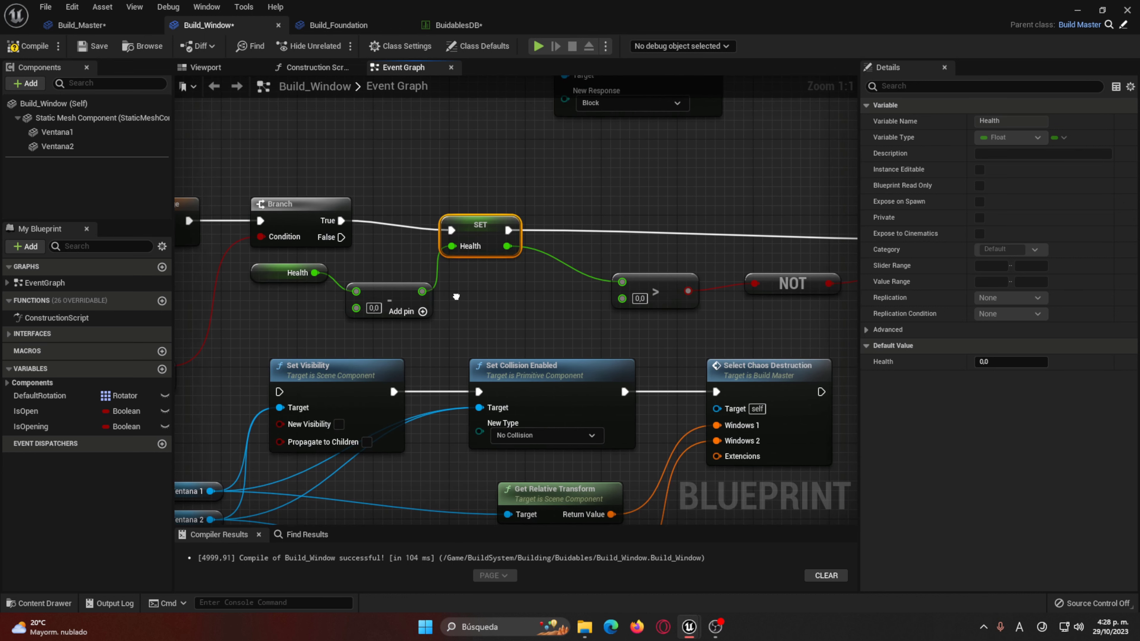
Step: Delete the SET and subtract nodes, undo, then wire the Health getter into the greater-than A input
left_click_drag(453, 294, 454, 295)
key("Delete")
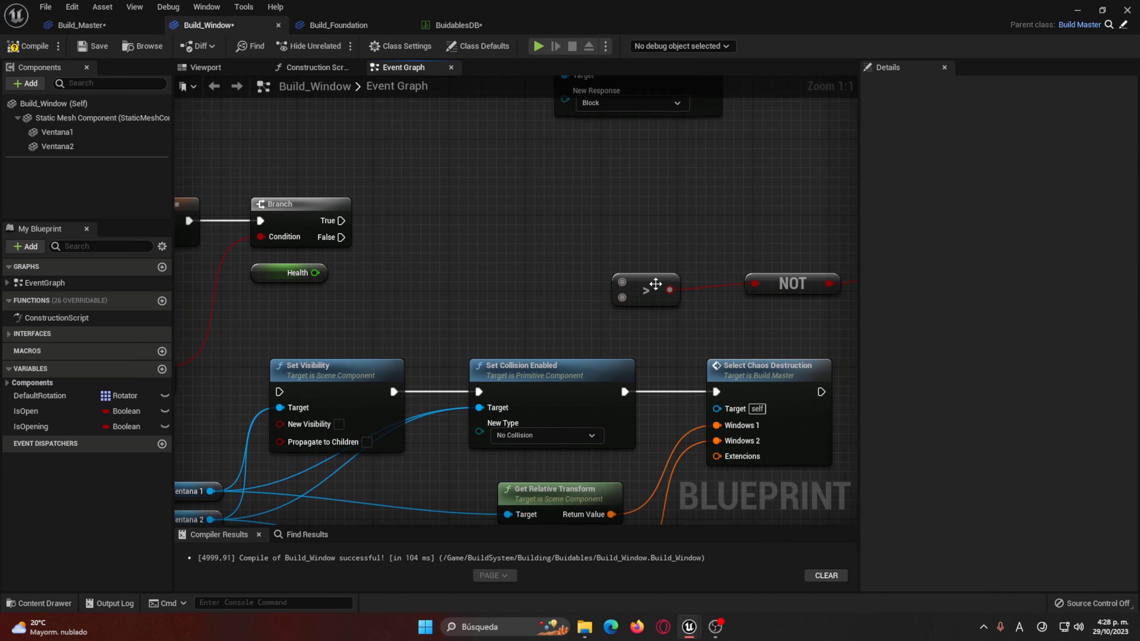
left_click_drag(643, 278, 366, 281)
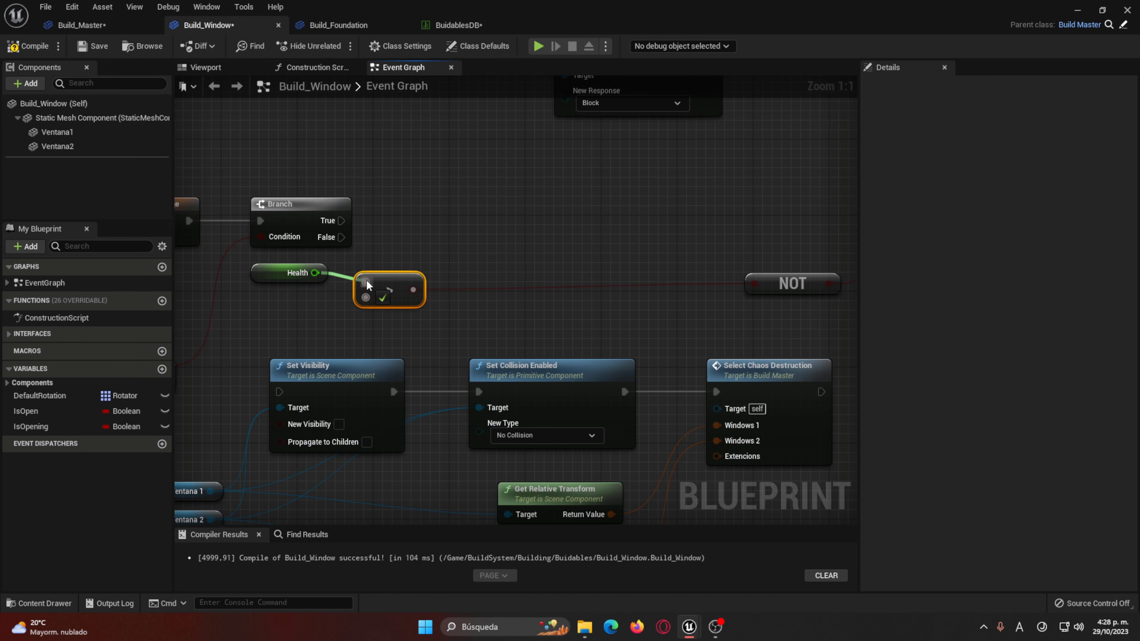
right_click_drag(608, 304, 579, 280)
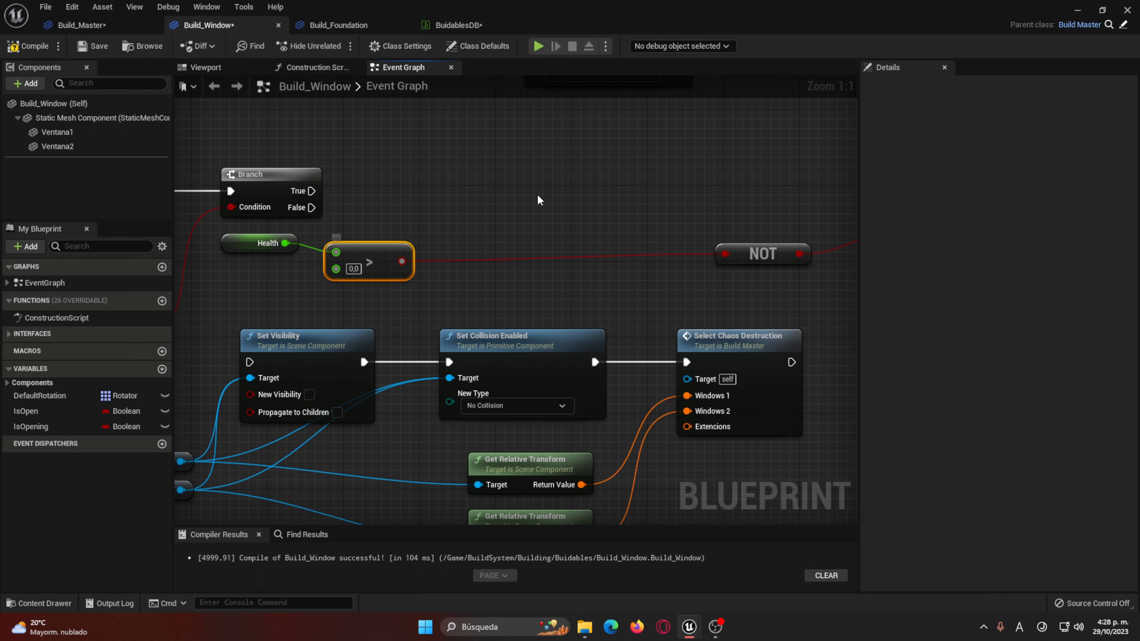
key("ctrl+z")
key("ctrl+z")
key("ctrl+z")
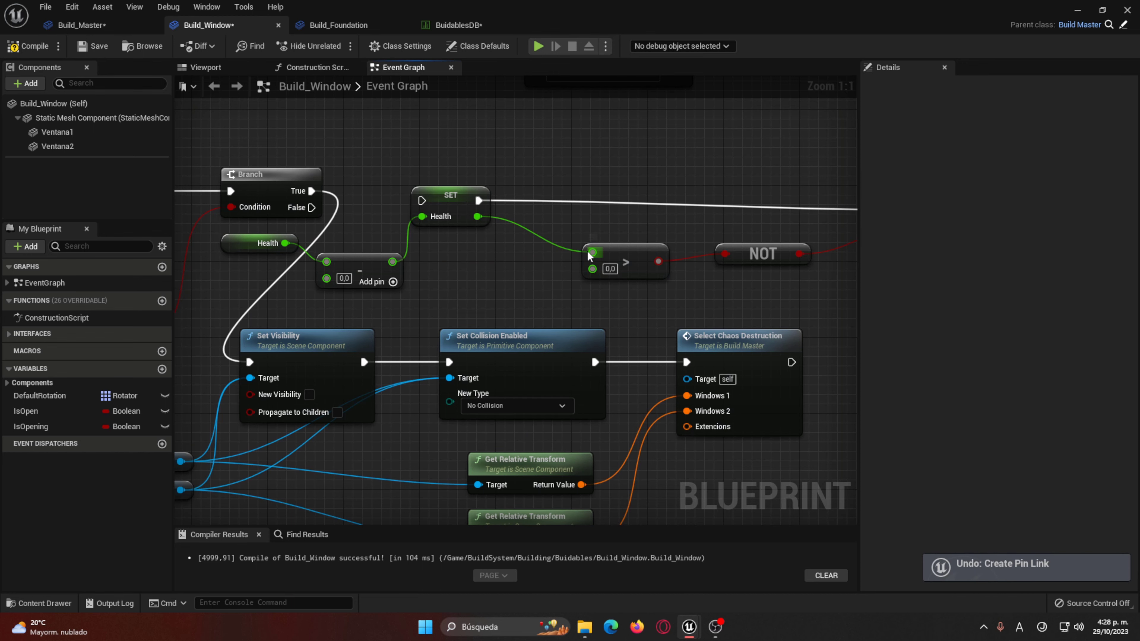
left_click_drag(592, 253, 285, 243)
Step: Delete SET Health and subtract, then line up Health, >, NOT, Branch and SET Is Dead
left_click(445, 211)
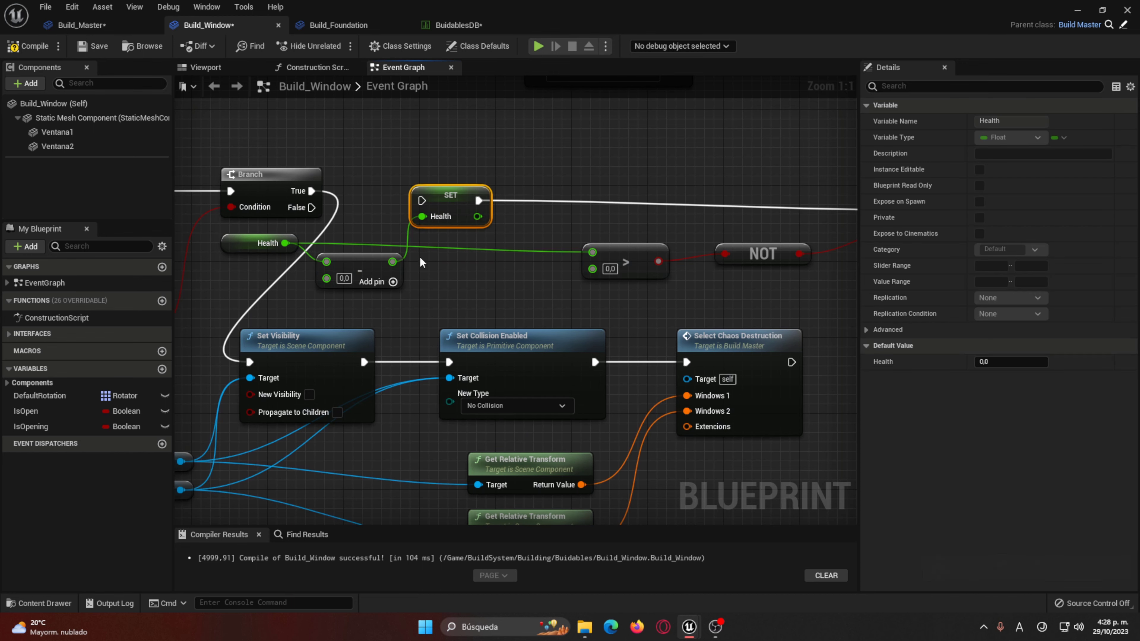
key("Delete")
left_click(359, 270)
key("Delete")
left_click_drag(613, 255, 412, 205)
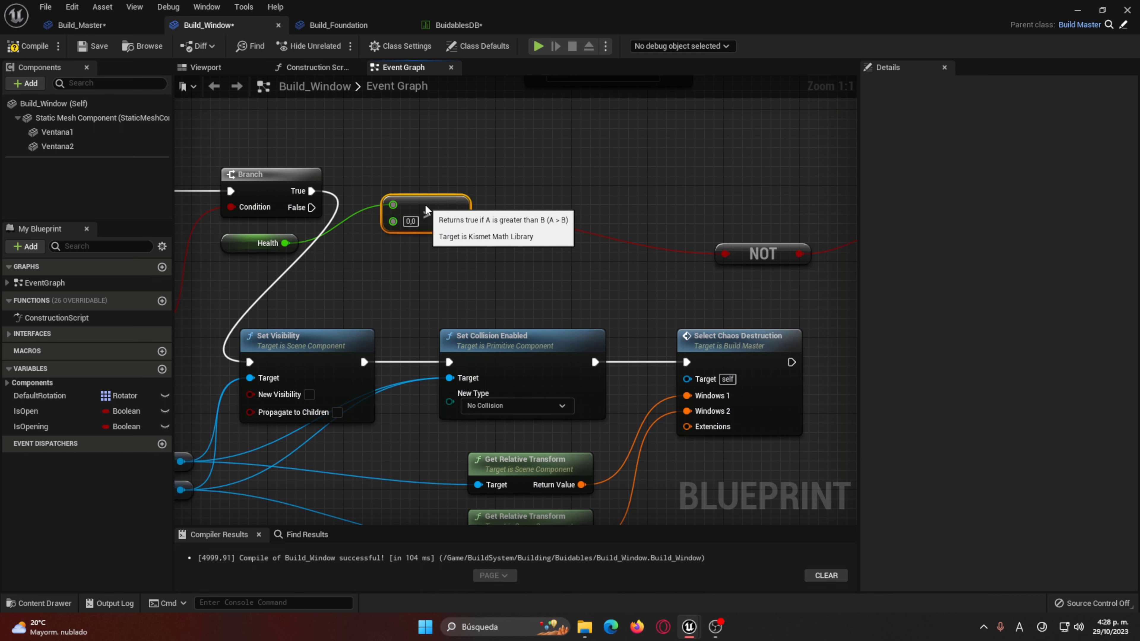
left_click_drag(235, 244, 347, 263)
right_click_drag(325, 255, 257, 273)
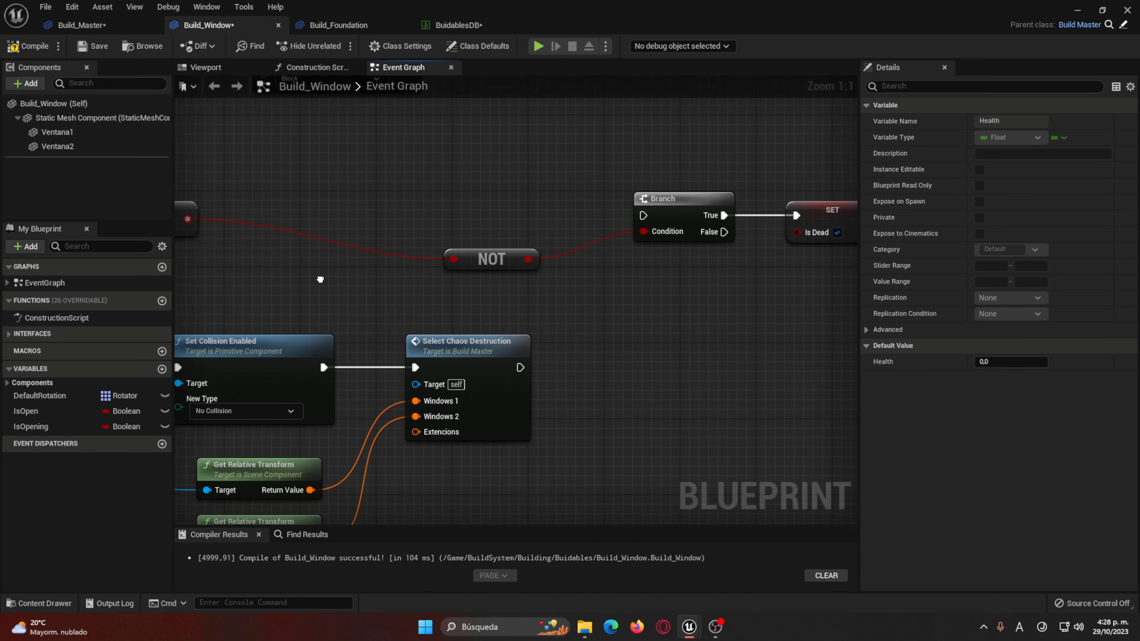
left_click_drag(681, 271, 461, 251)
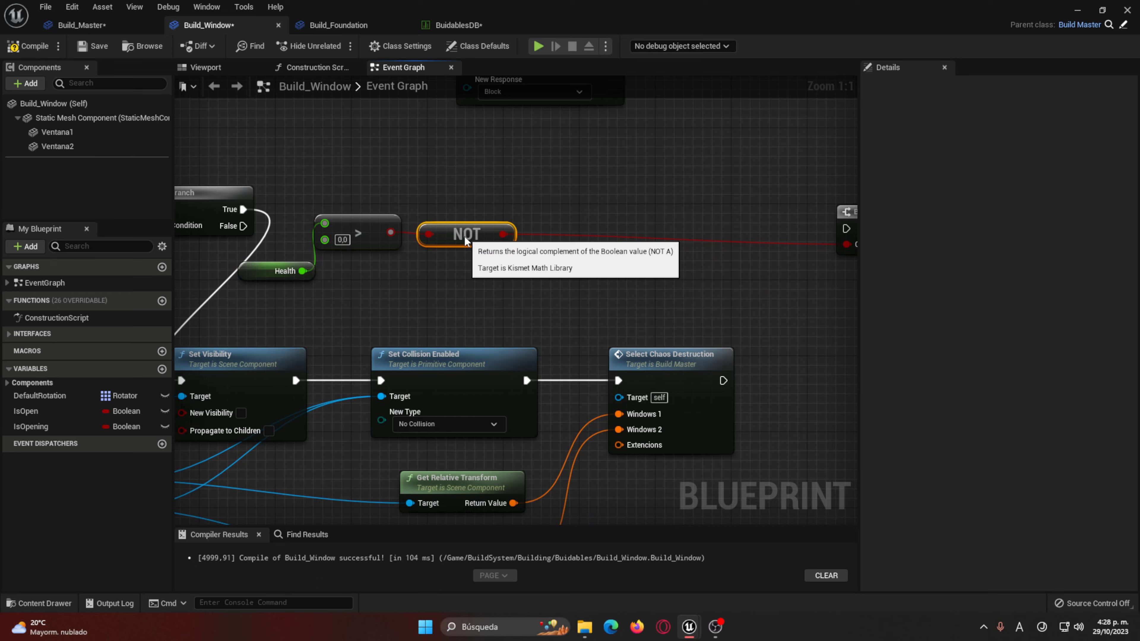
right_click_drag(655, 282, 371, 271)
mouse_move(624, 225)
left_mouse_down()
mouse_move(399, 213)
mouse_move(363, 224)
left_mouse_up()
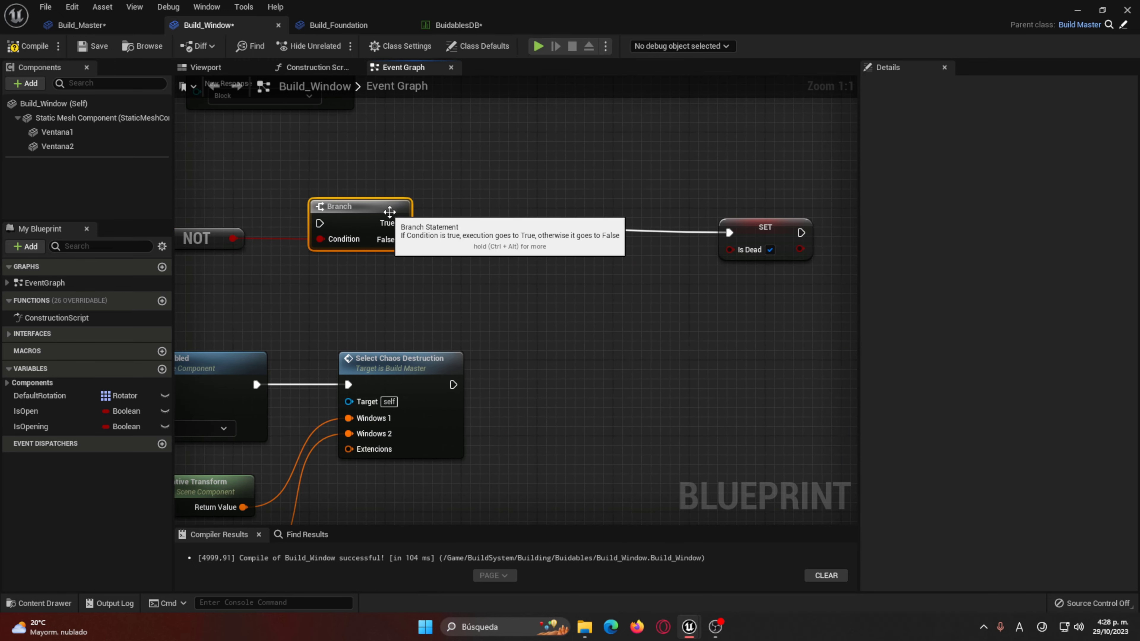
left_click_drag(766, 245, 490, 236)
right_click_drag(478, 256, 644, 262)
Step: Move the visibility, collision and destruction node group to follow SET Is Dead
scroll(644, 262, "down", 2)
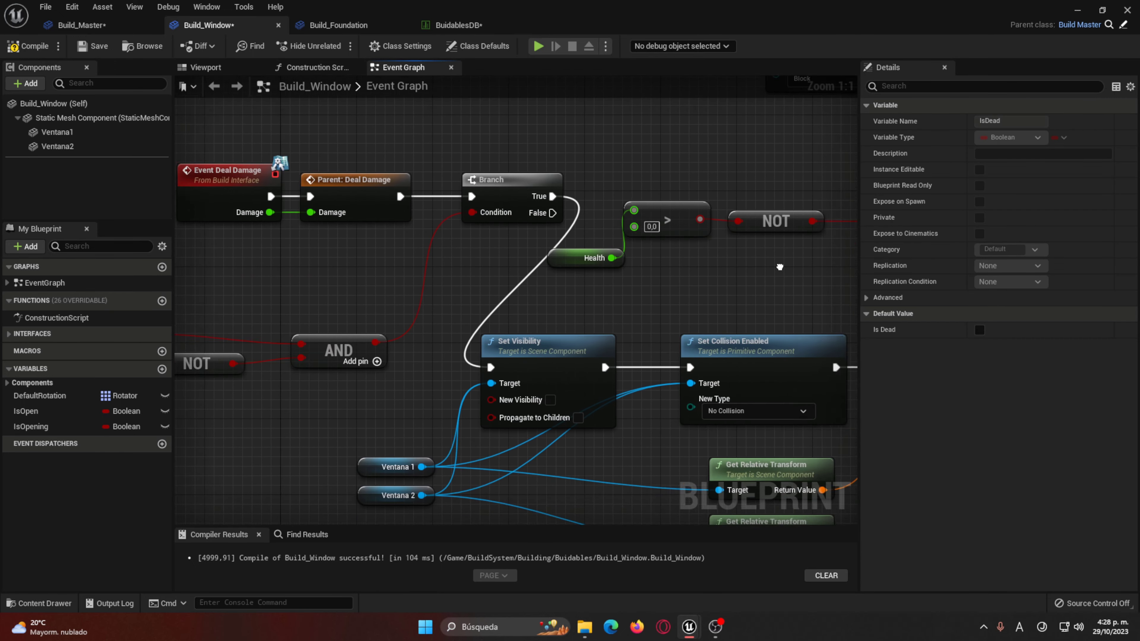
right_click_drag(646, 337, 838, 337)
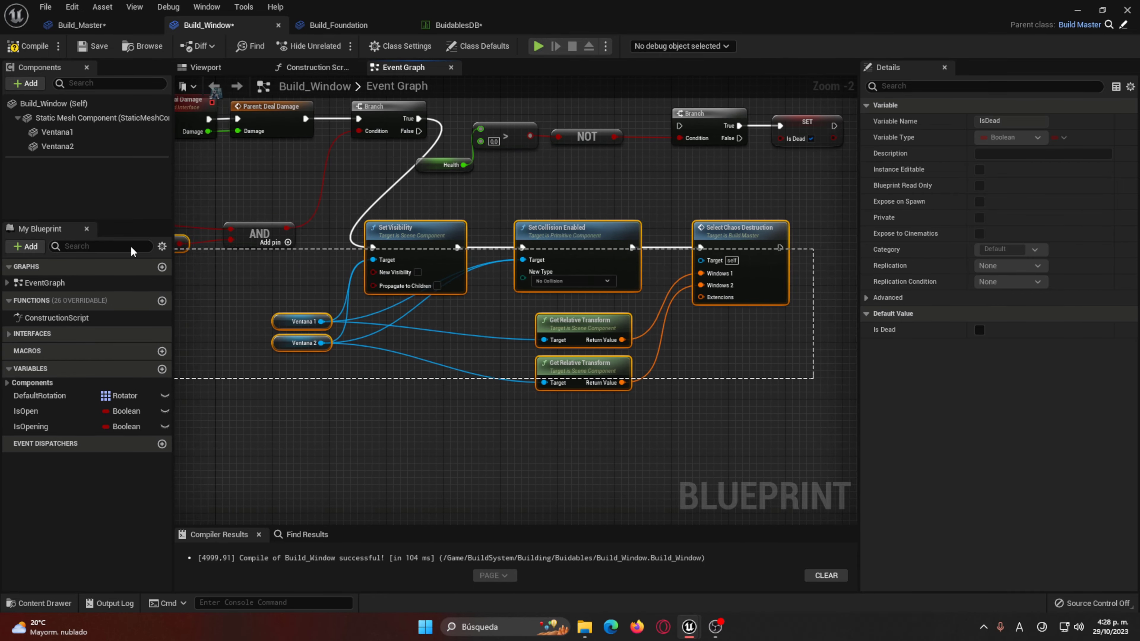
left_click_drag(838, 412, 363, 249)
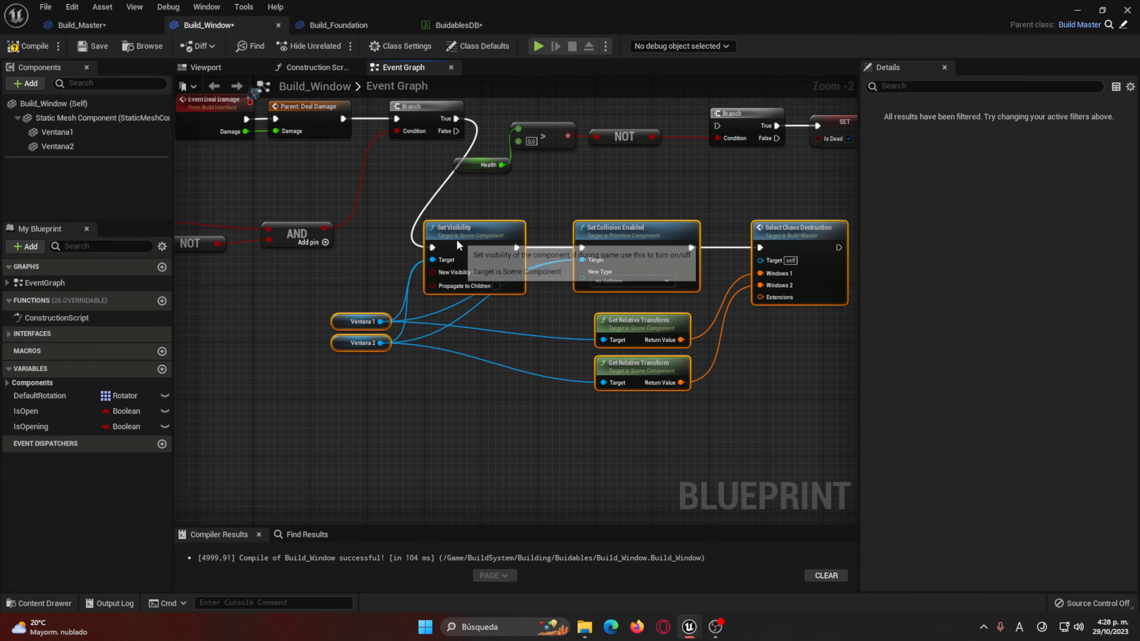
left_click_drag(456, 239, 786, 217)
right_click_drag(786, 216, 524, 320)
left_click_drag(523, 320, 704, 221)
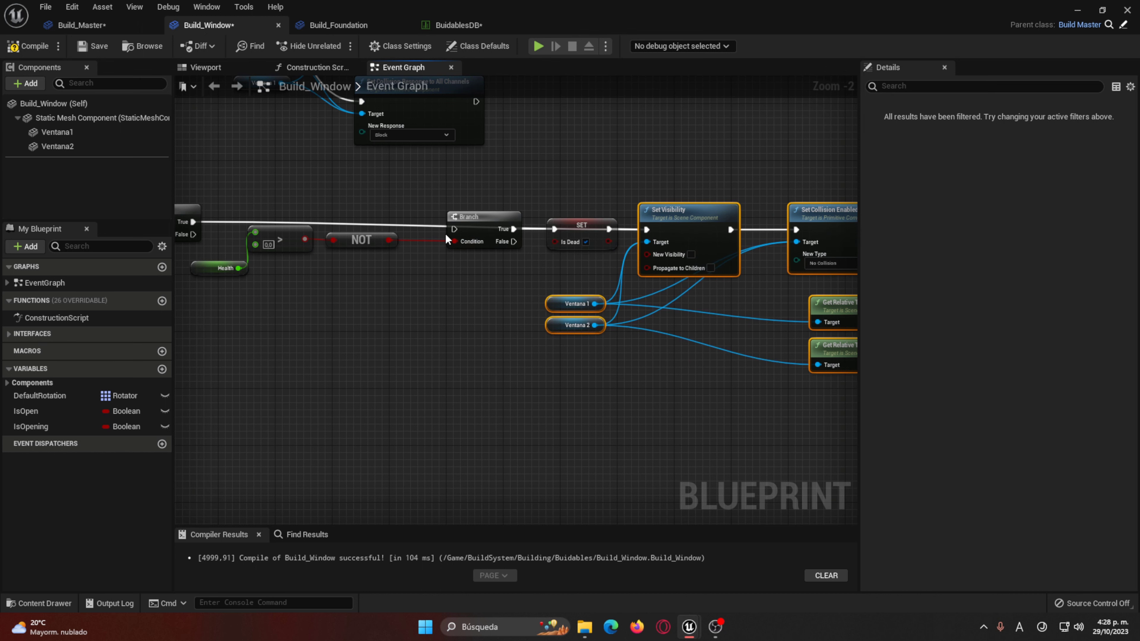
left_click_drag(454, 229, 193, 221)
left_click(438, 361)
right_click_drag(437, 360, 478, 382)
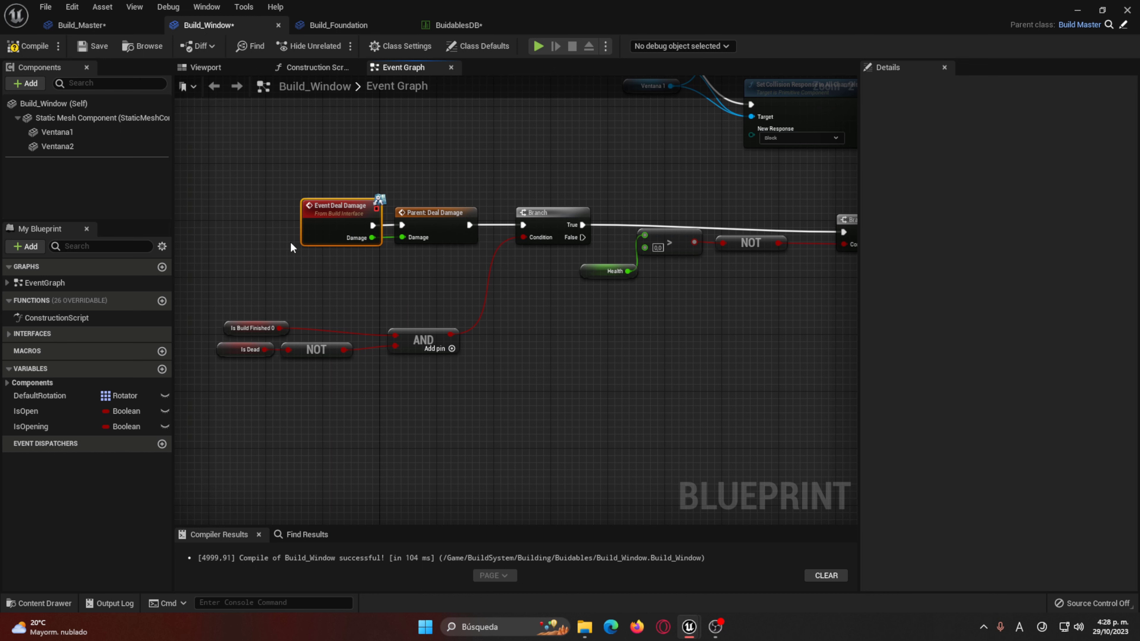
Step: Move the Is Build Finished, Is Dead, NOT and AND condition group up beneath the event
left_click(466, 218)
right_click_drag(466, 263, 322, 257)
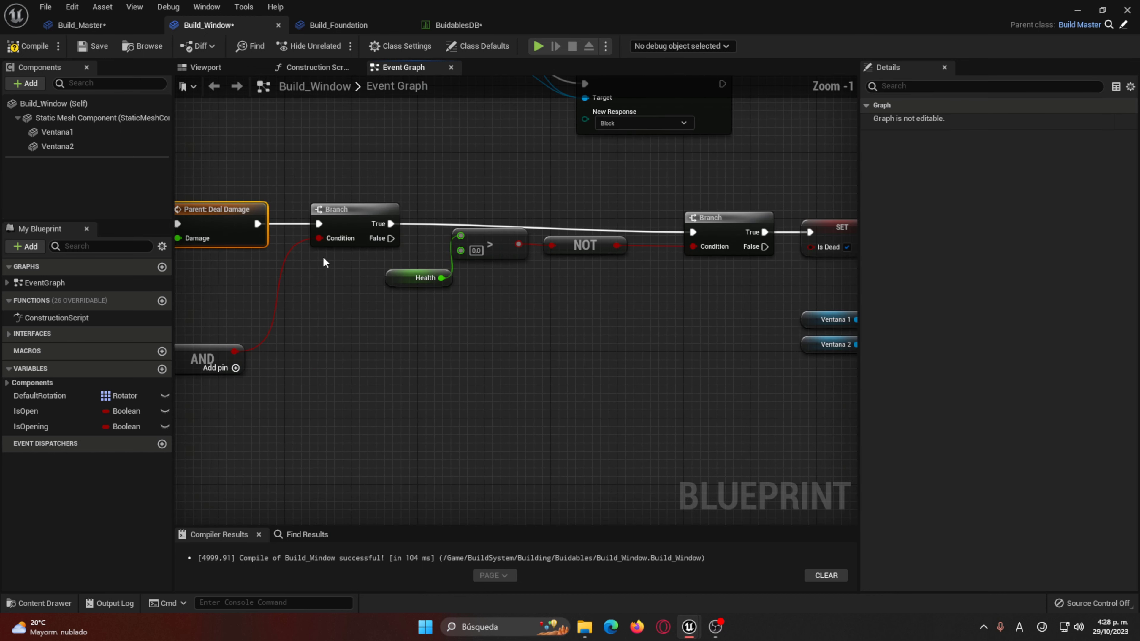
left_click(338, 229)
scroll(338, 229, "up", 1)
left_click(381, 395)
left_click_drag(276, 283, 256, 263)
left_click_drag(494, 292, 611, 233)
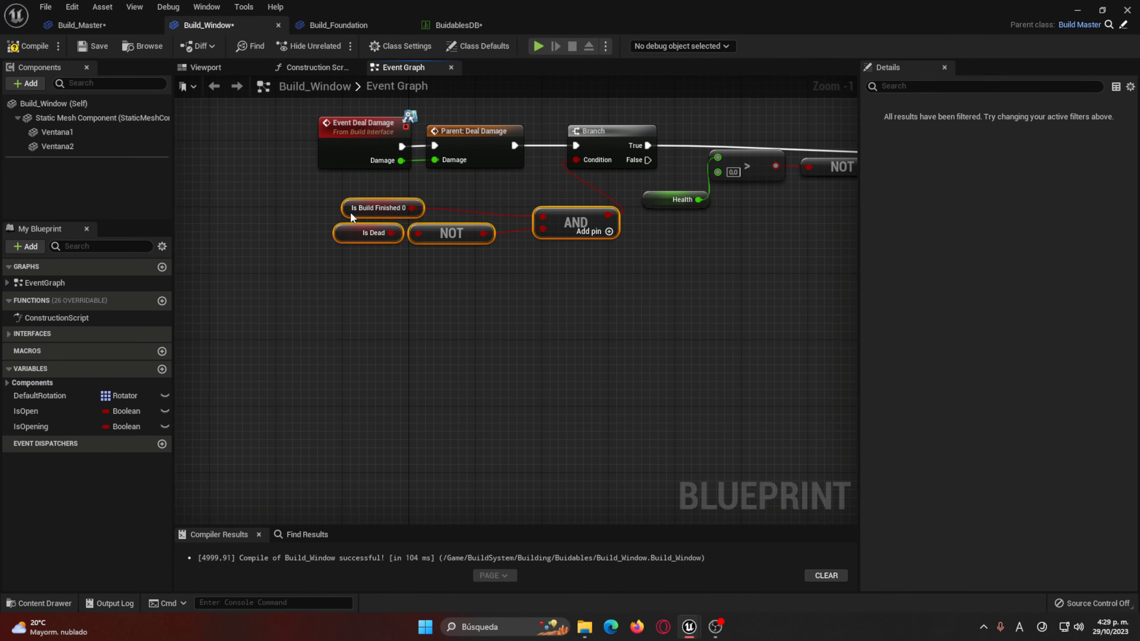
mouse_move(610, 233)
right_mouse_down()
mouse_move(416, 318)
mouse_move(391, 377)
right_mouse_up()
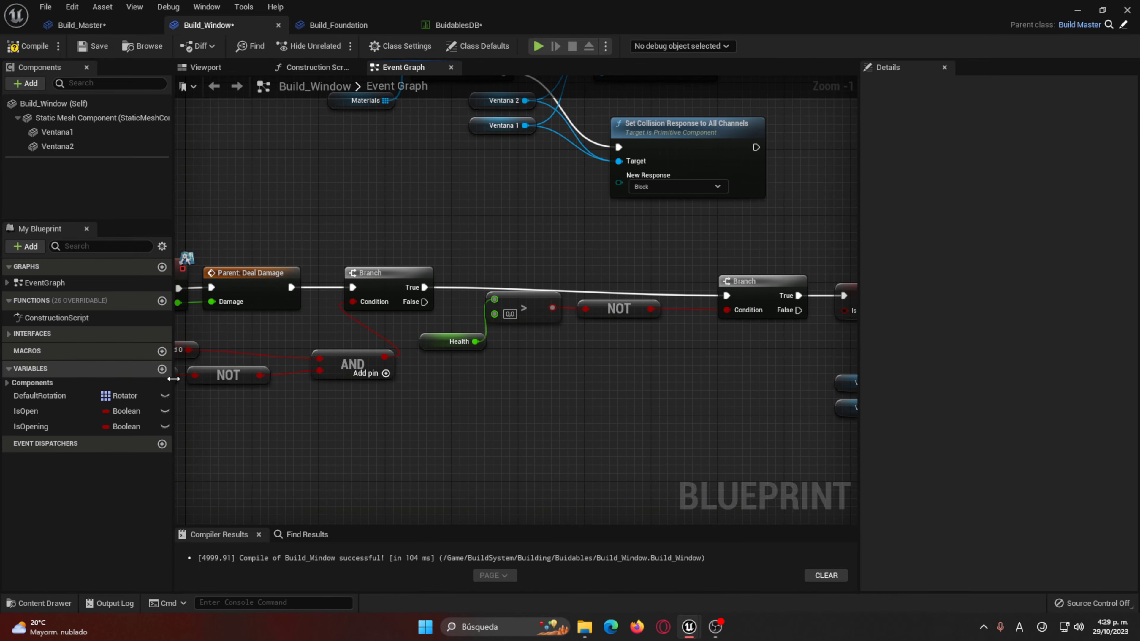
Step: Place the greater-than comparison beside Health and review the chain through SET Is Dead
right_click_drag(195, 428, 338, 391)
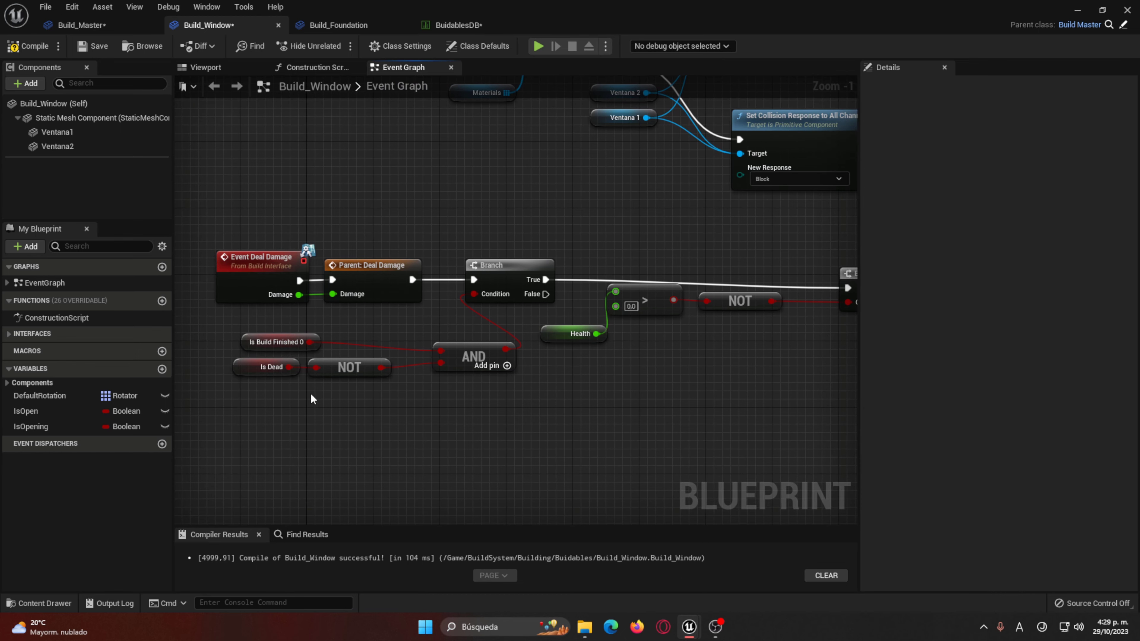
right_click_drag(484, 369, 276, 410)
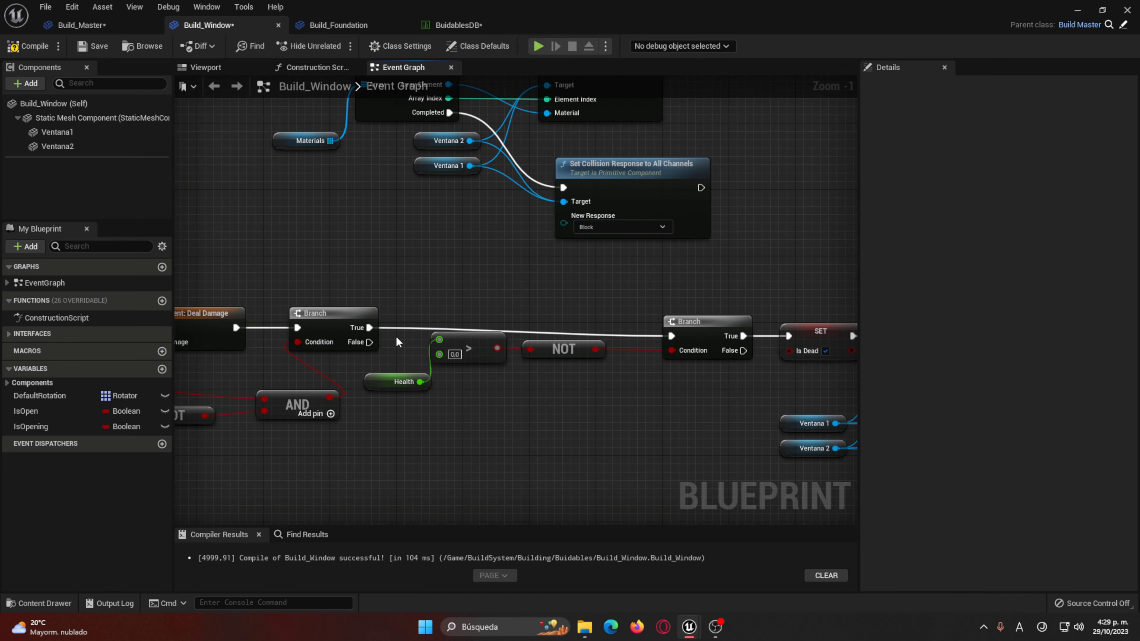
right_click_drag(674, 346, 440, 337)
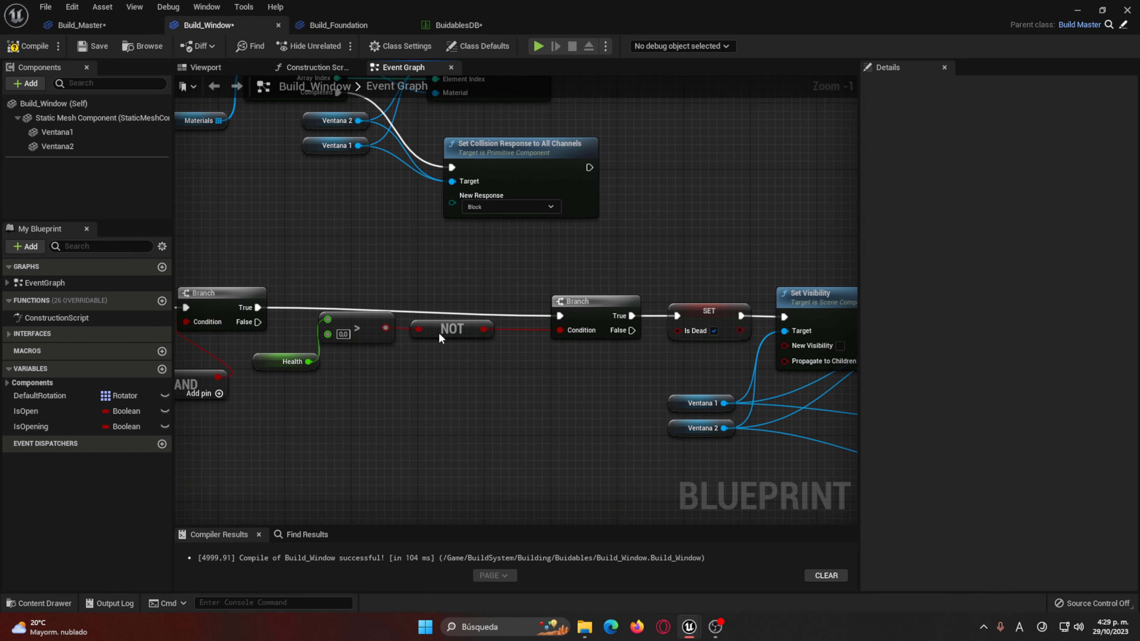
left_click(269, 363)
left_click_drag(373, 335, 389, 368)
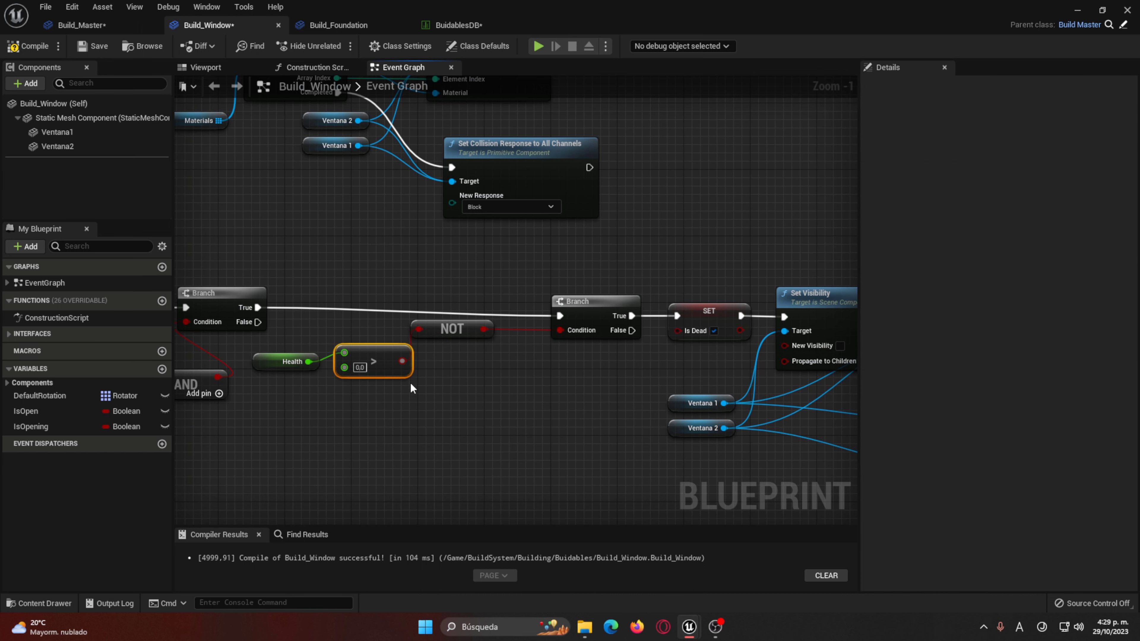
right_click_drag(413, 387, 382, 376)
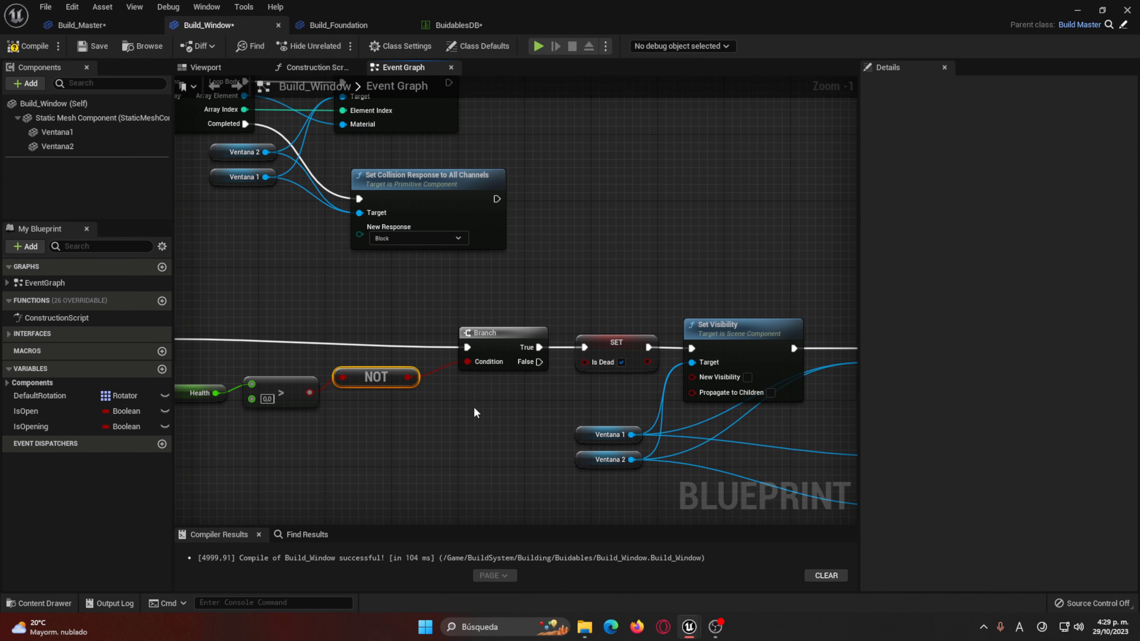
right_click_drag(476, 412, 430, 411)
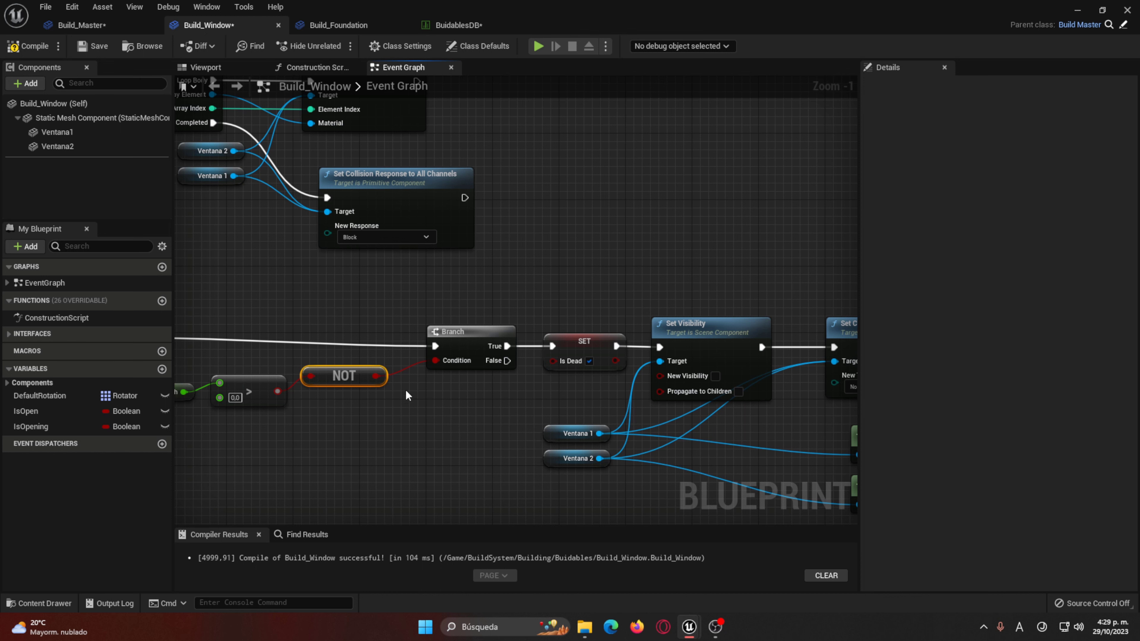
right_click_drag(499, 357, 393, 341)
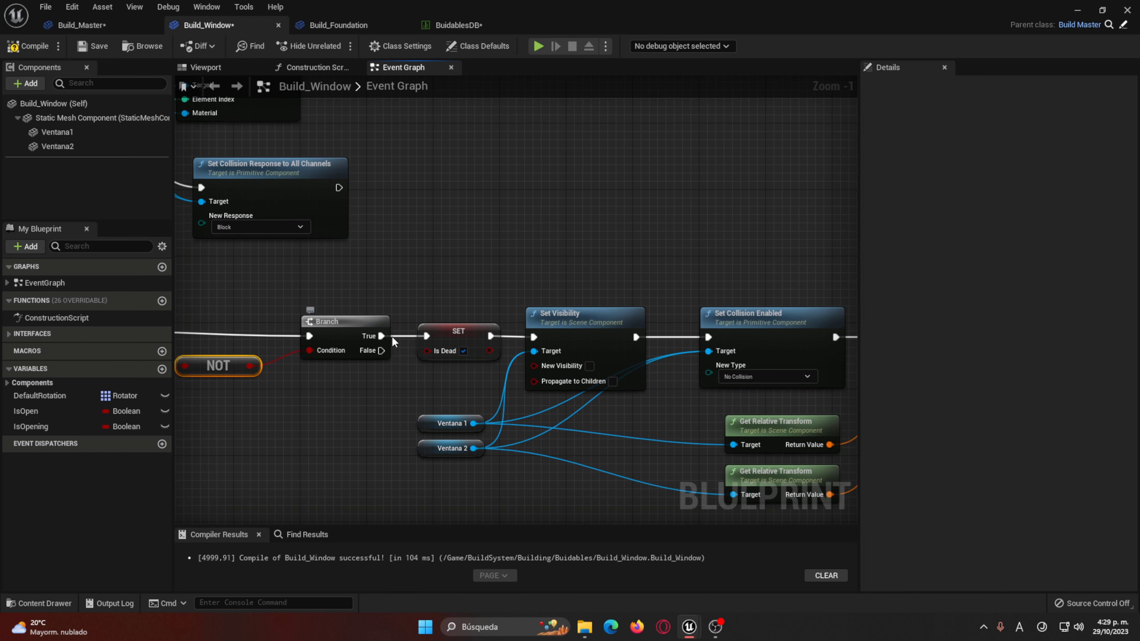
left_click(464, 335)
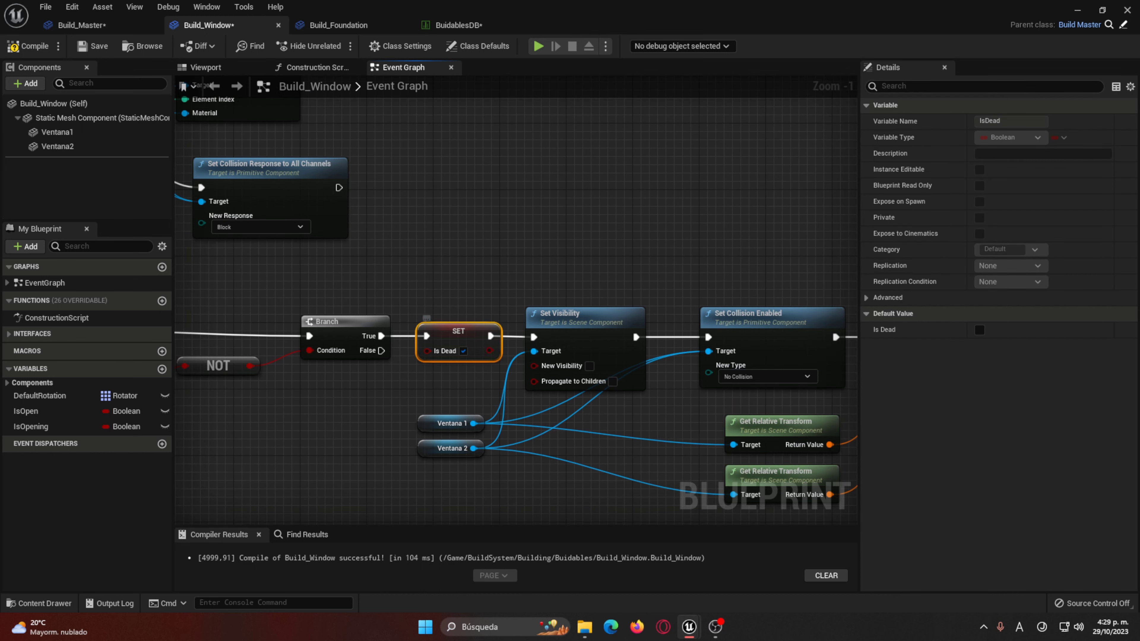
right_click_drag(180, 397, 239, 367)
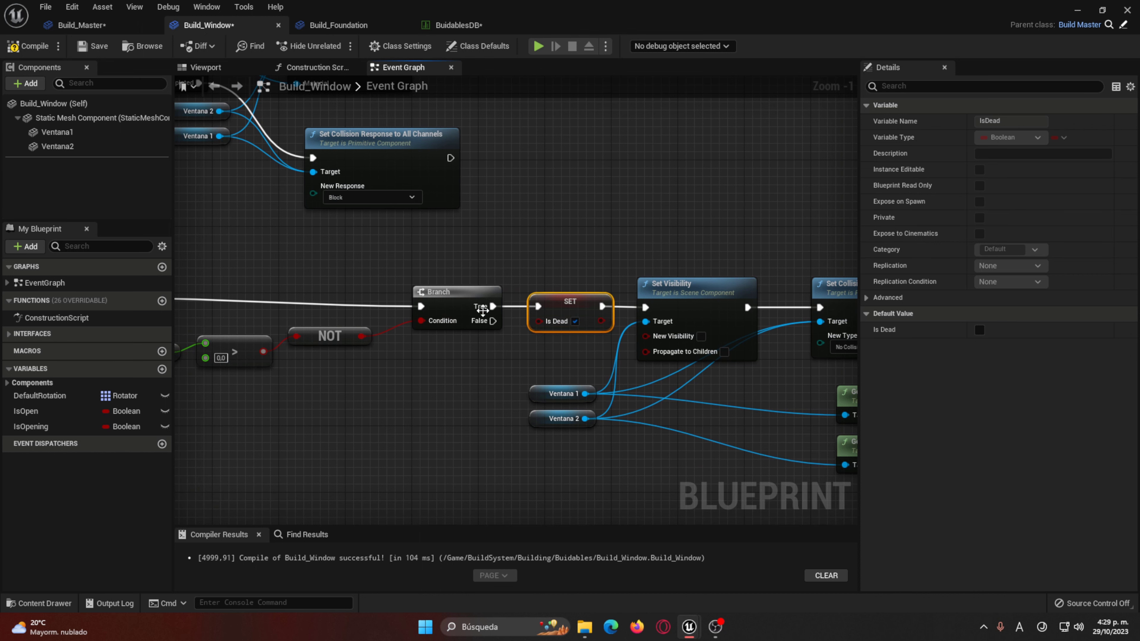
right_click_drag(569, 303, 416, 276)
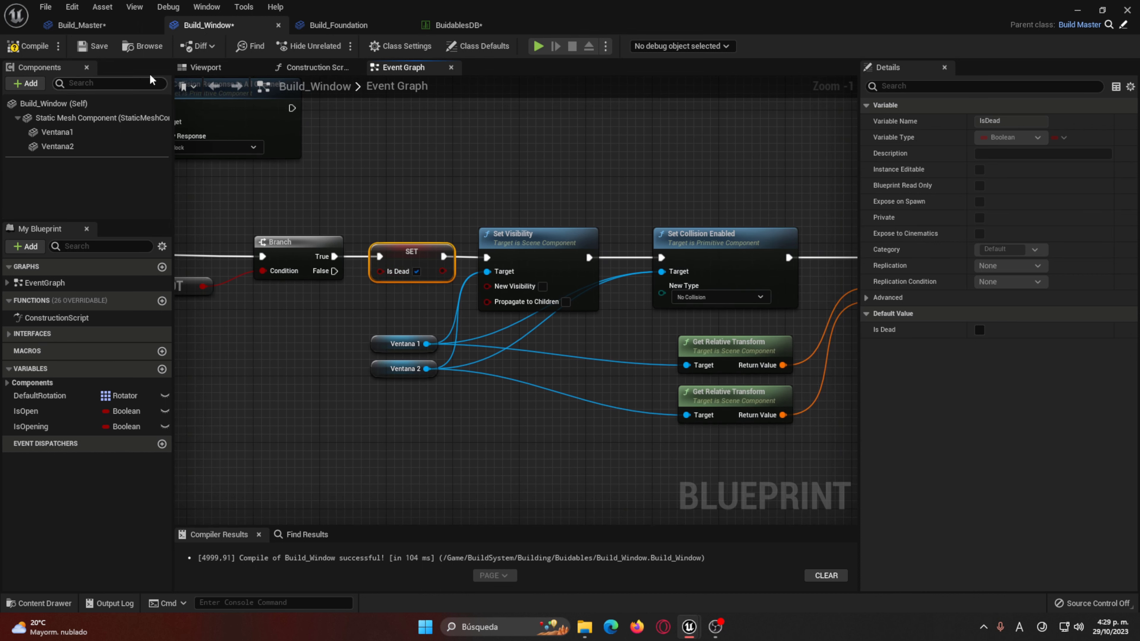
Step: Play-test by walking up to the window, then stop and open the Content Drawer
left_click(538, 46)
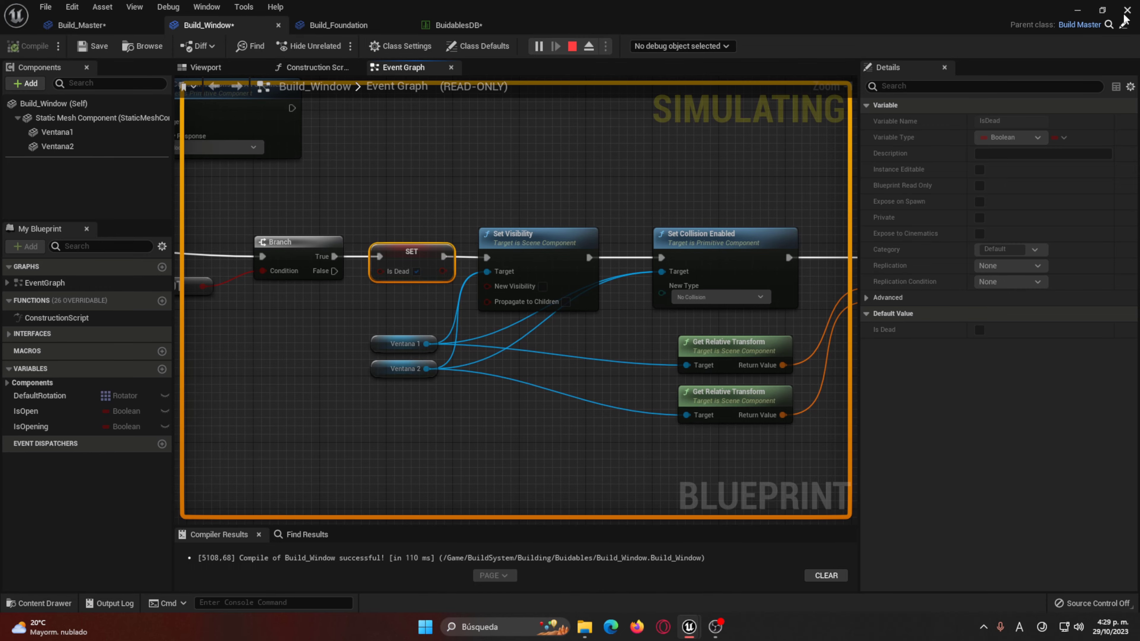
key("w")
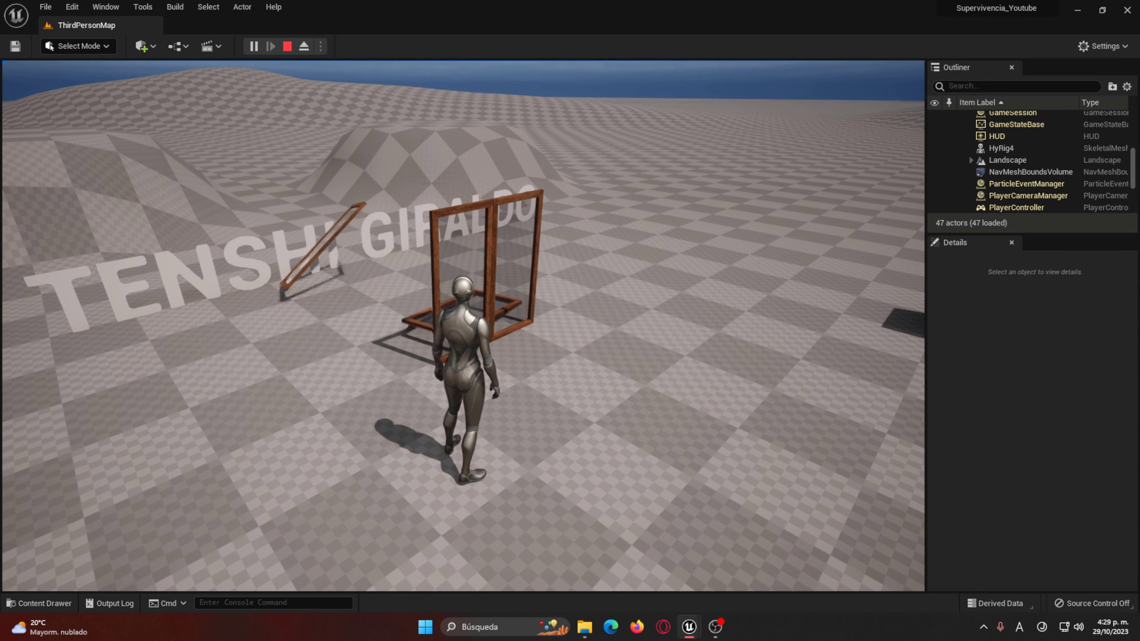
key("Escape")
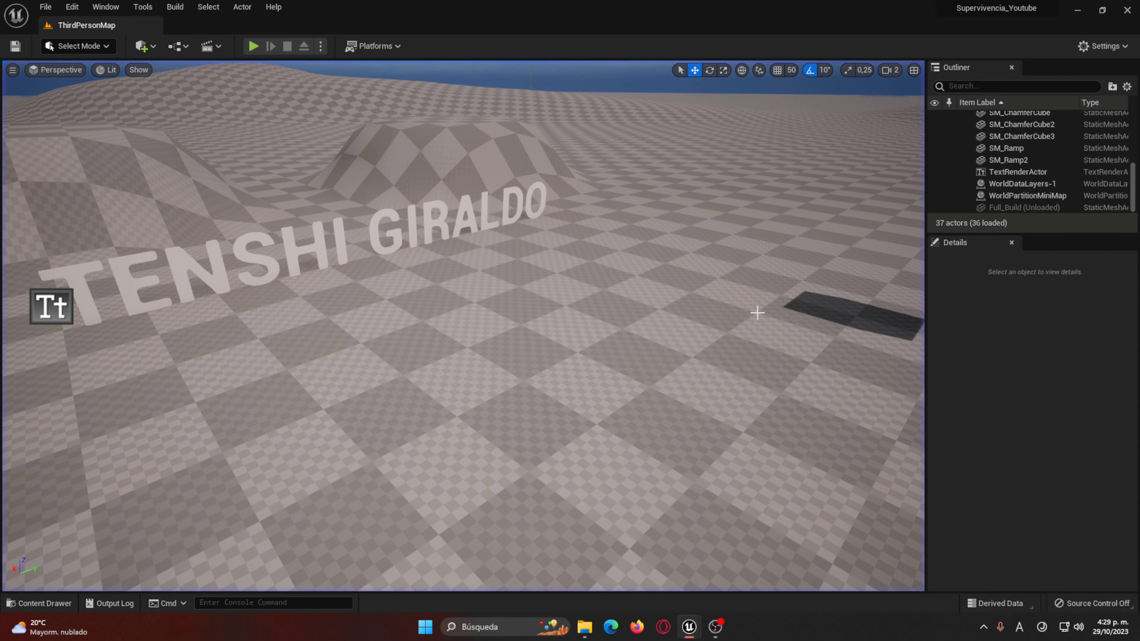
key("ctrl+space")
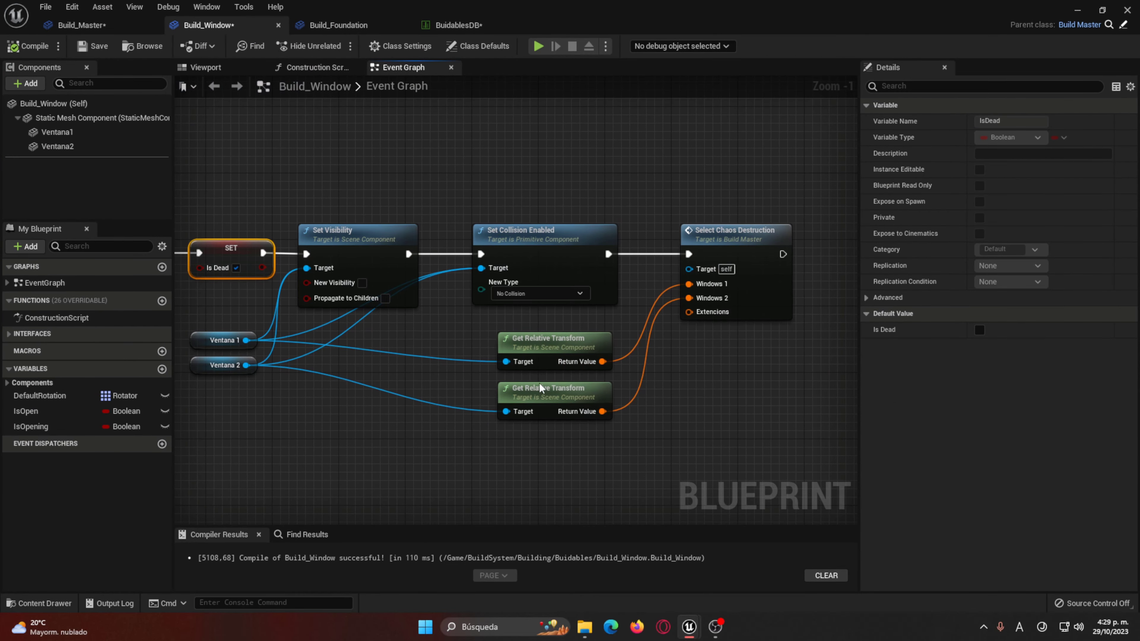
Step: Connect a Static Mesh Component getter to Set Collision Enabled's Target pin and start a Play test
right_click_drag(338, 412, 571, 405)
left_click_drag(90, 118, 551, 328)
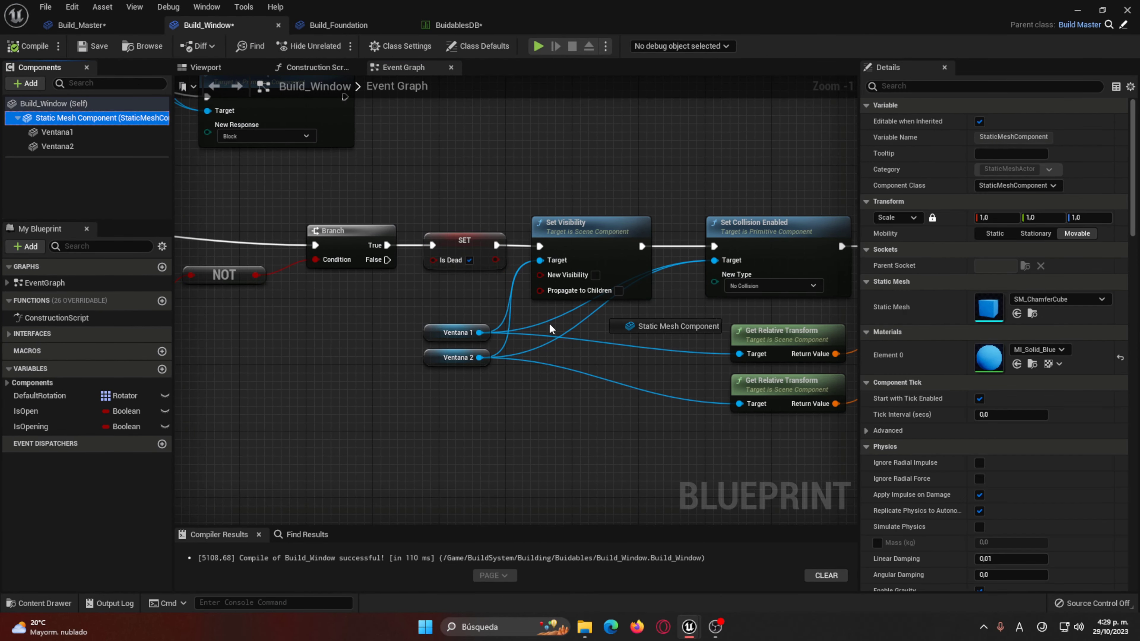
left_click_drag(433, 389, 433, 390)
left_click_drag(550, 268, 524, 398)
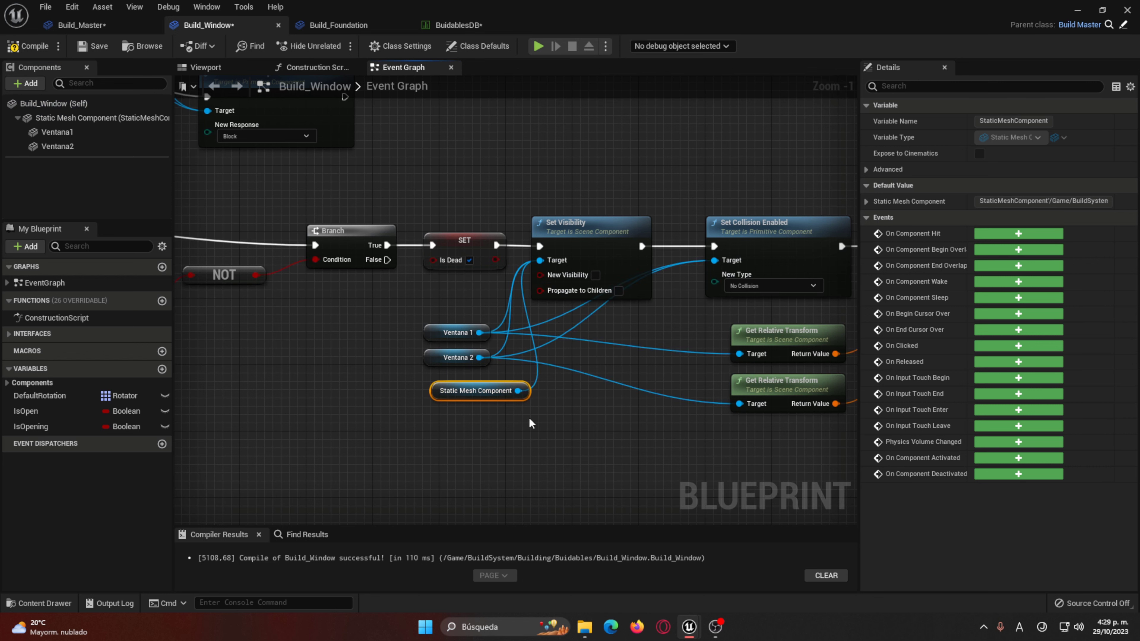
left_click_drag(728, 264, 728, 264)
left_click(539, 46)
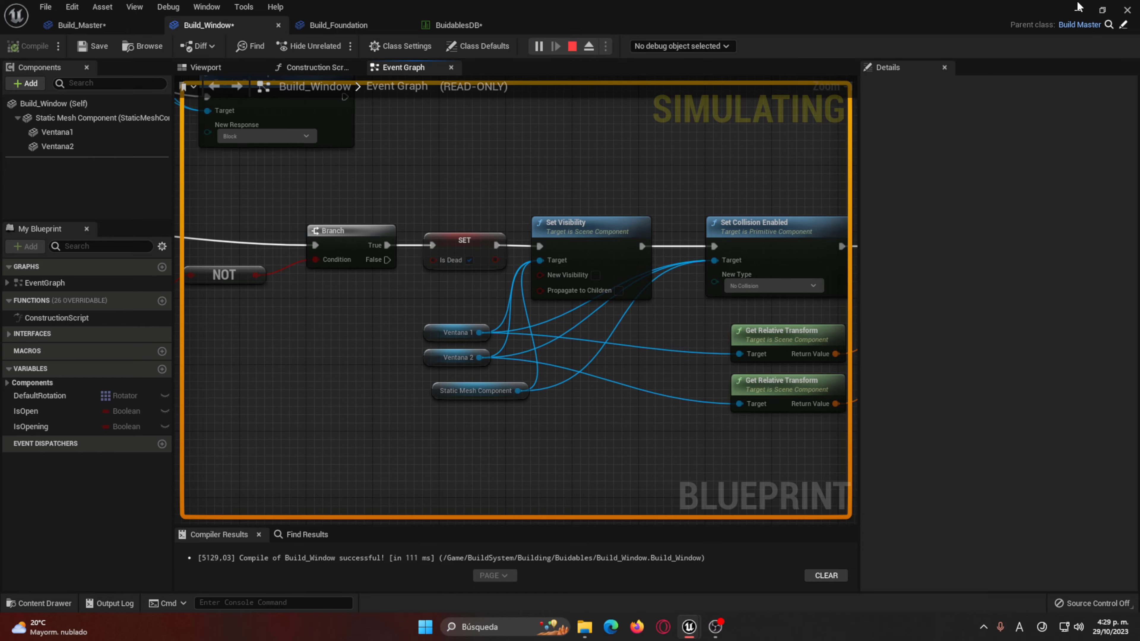
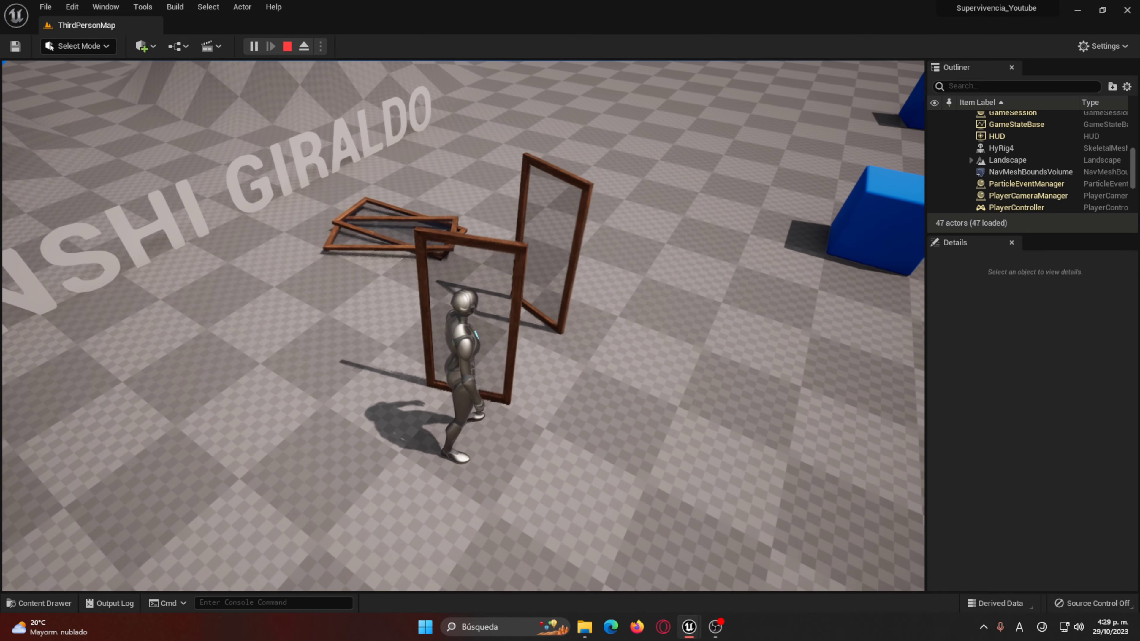
Step: Stop the play session and open the Build_Window blueprint's event graph
key("Escape")
key("ctrl+space")
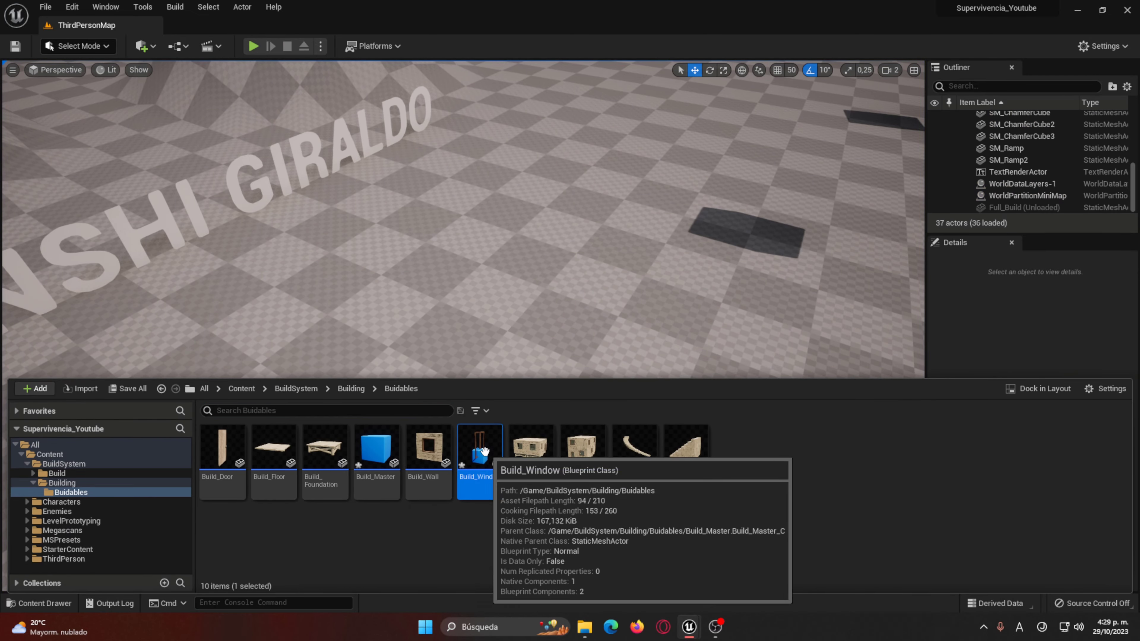
double_click(480, 447)
mouse_move(707, 364)
right_mouse_down()
mouse_move(435, 376)
mouse_move(501, 382)
right_mouse_up()
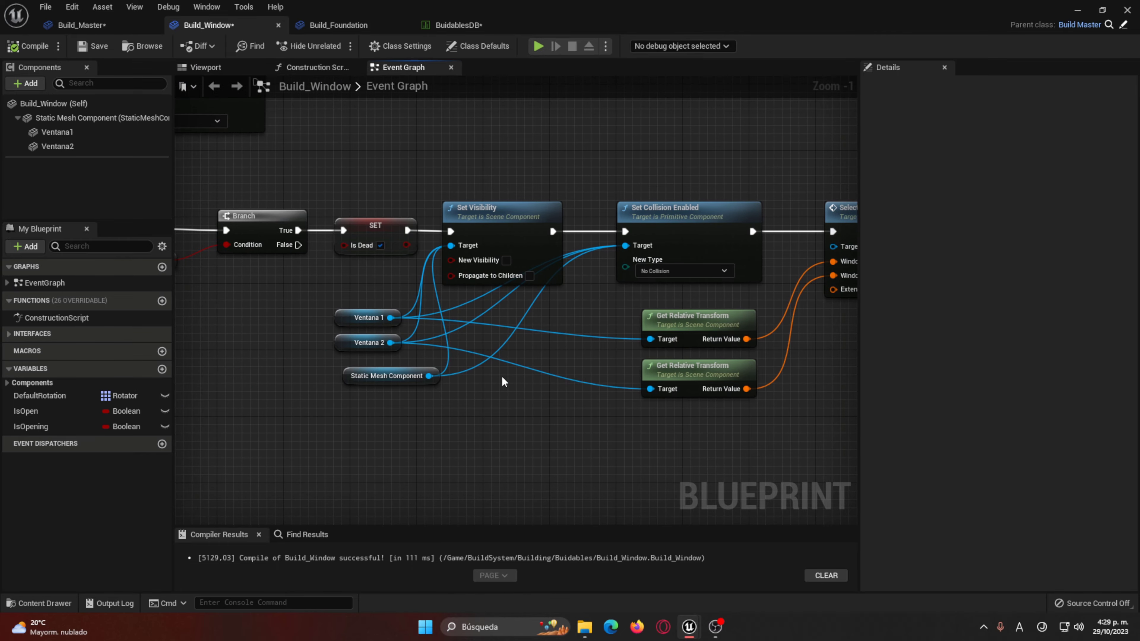
Step: Delete the Static Mesh Component node, keeping only the Ventana 1 and Ventana 2 targets
left_click(355, 376)
key("Delete")
left_click_drag(337, 316, 458, 416)
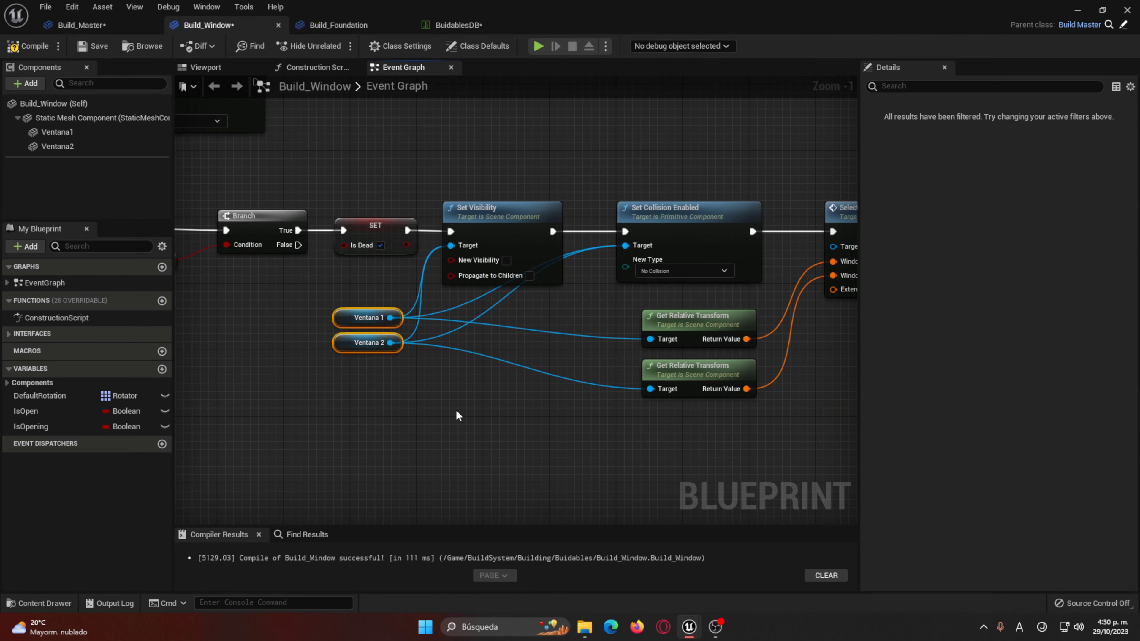
mouse_move(550, 223)
right_mouse_down()
mouse_move(280, 219)
mouse_move(531, 208)
right_mouse_up()
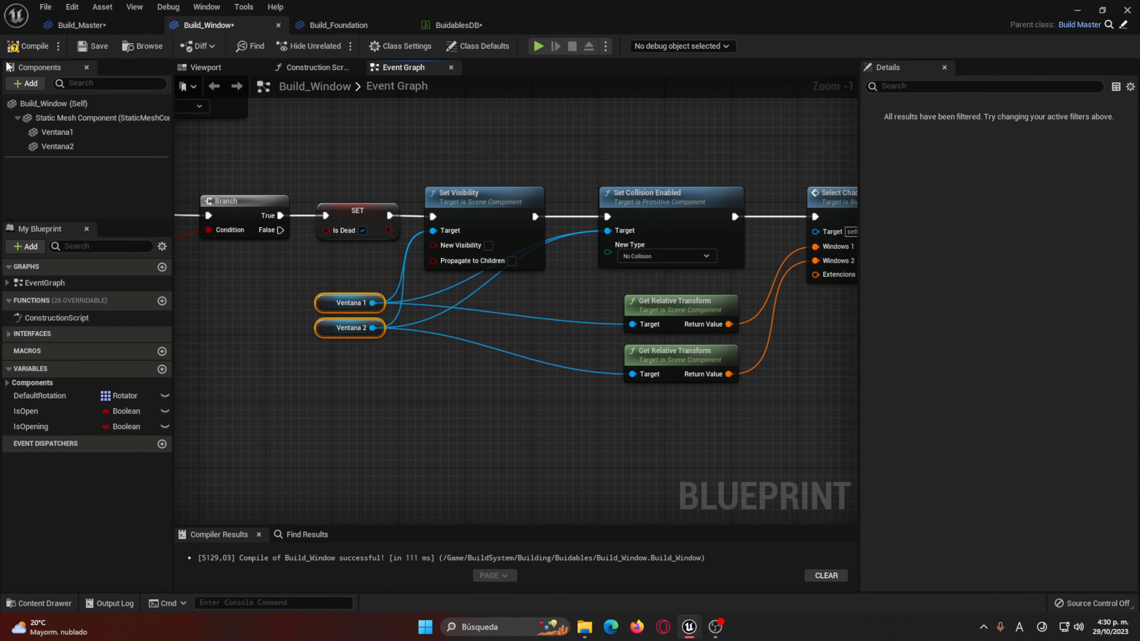
right_click_drag(211, 211, 510, 211)
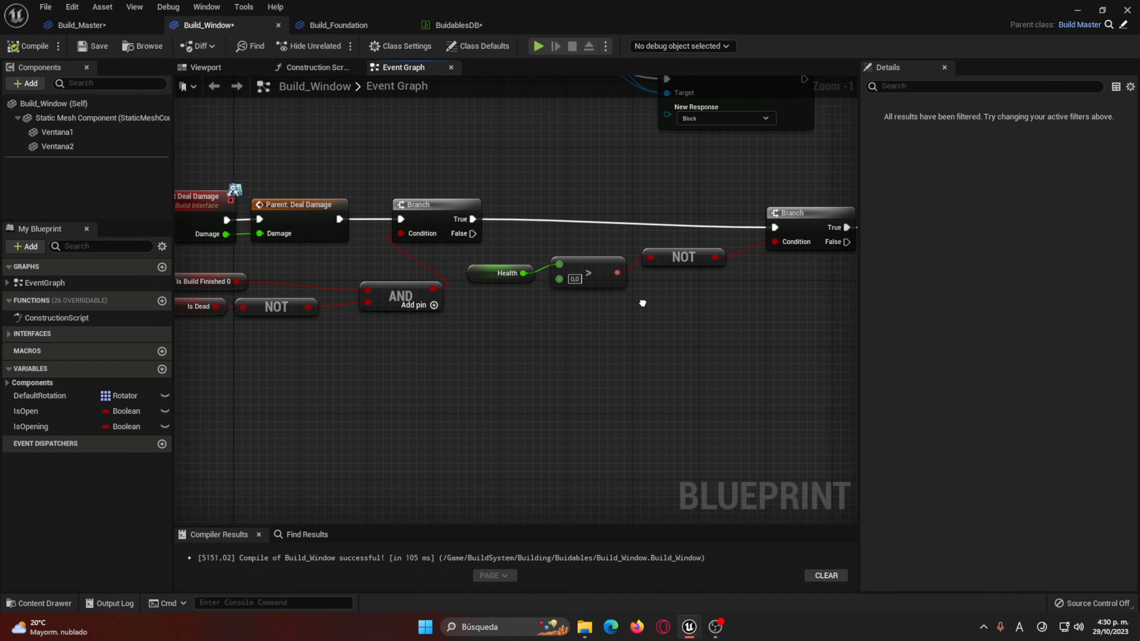
right_click_drag(188, 296, 284, 321)
Step: Delete the SET Is Dead node and wire Branch True straight into Set Visibility
right_click_drag(652, 311, 428, 338)
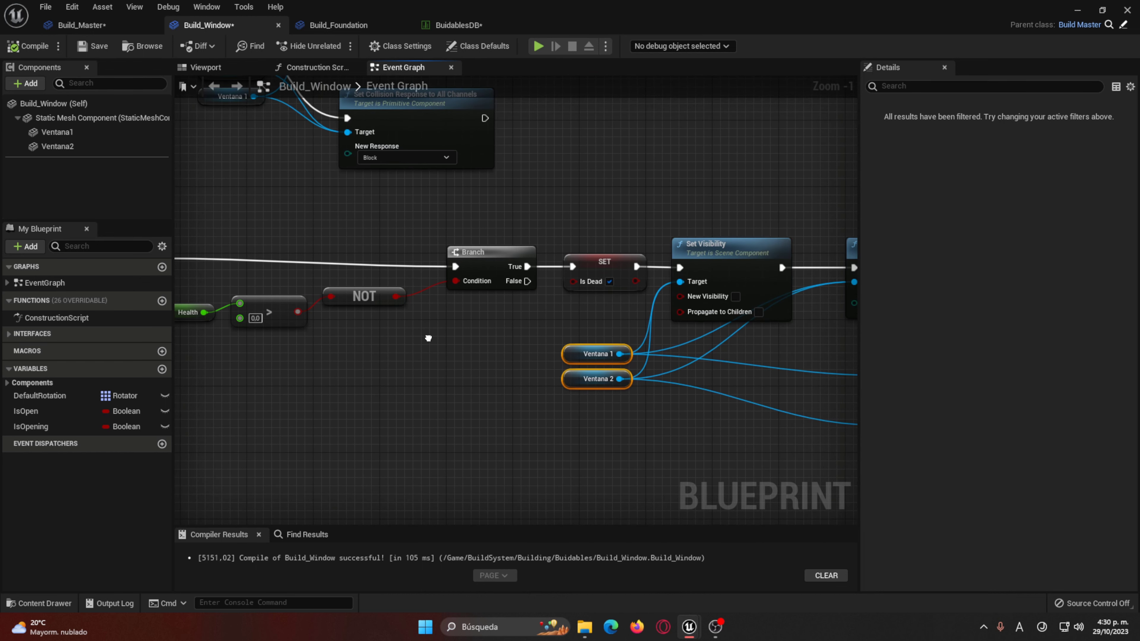
left_click(583, 257)
key("Delete")
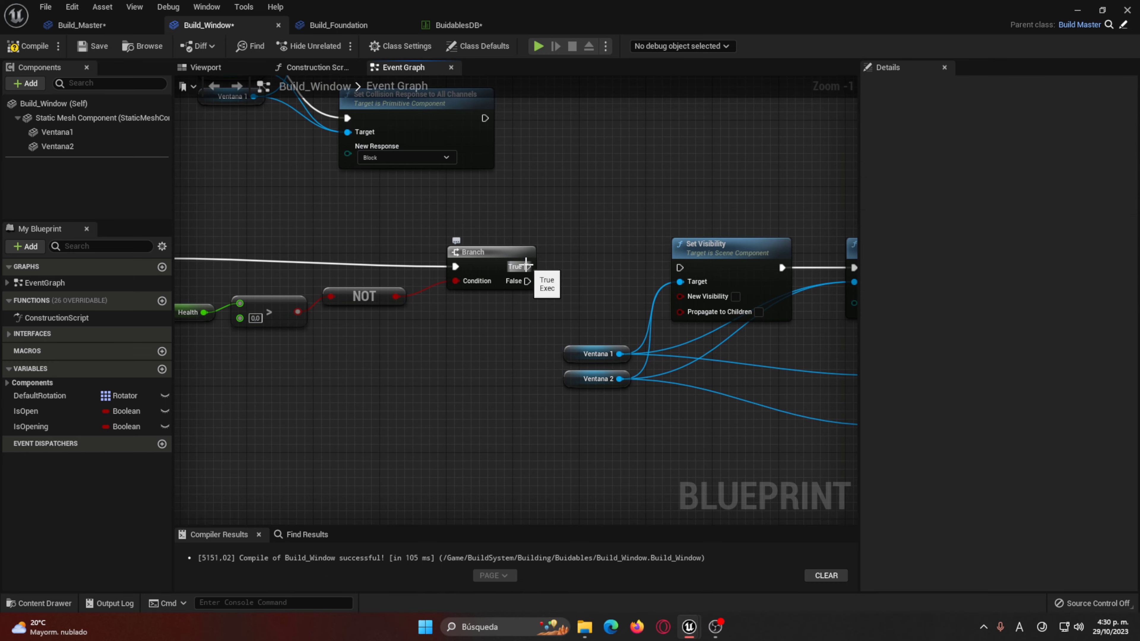
left_click_drag(526, 266, 681, 268)
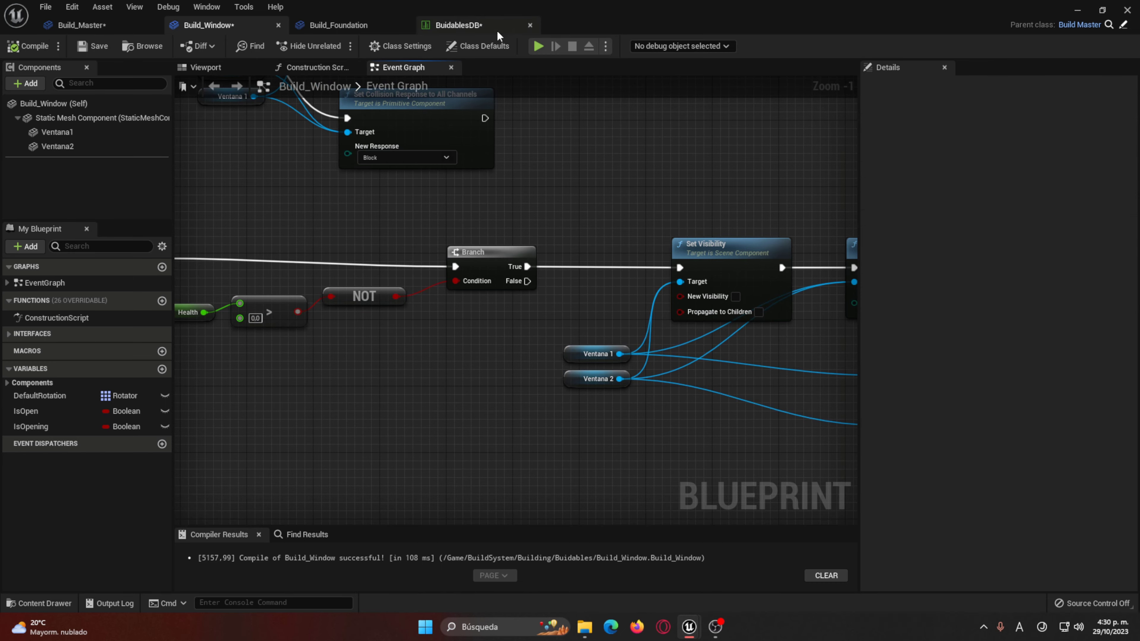
Step: Play-test the level, walking the character with W and D among the placed window frames
left_click(539, 46)
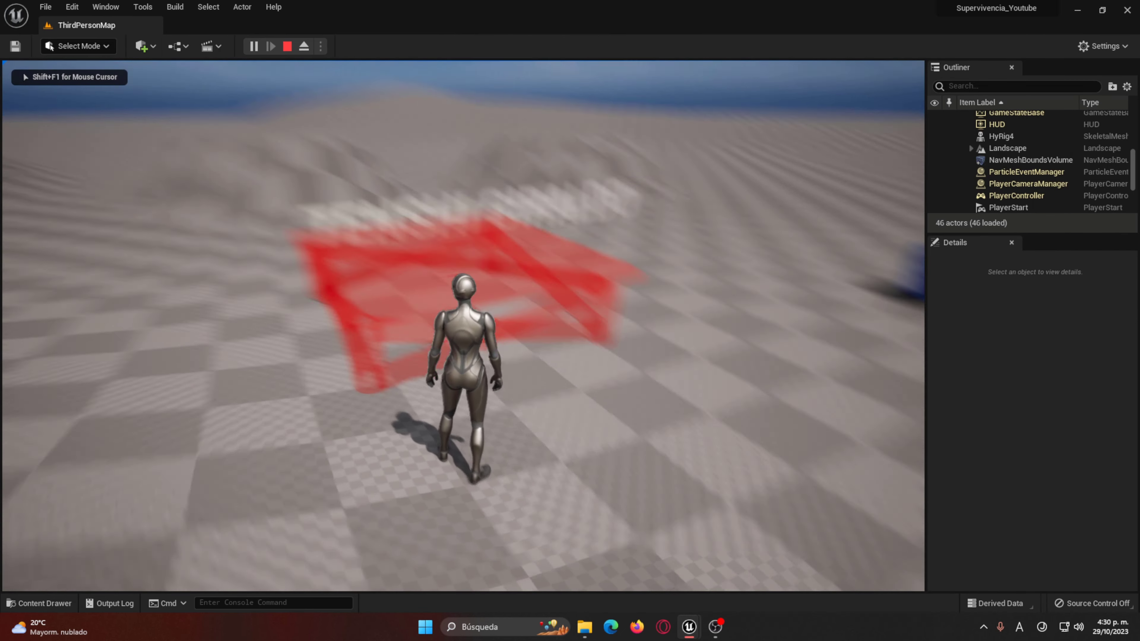
key("w")
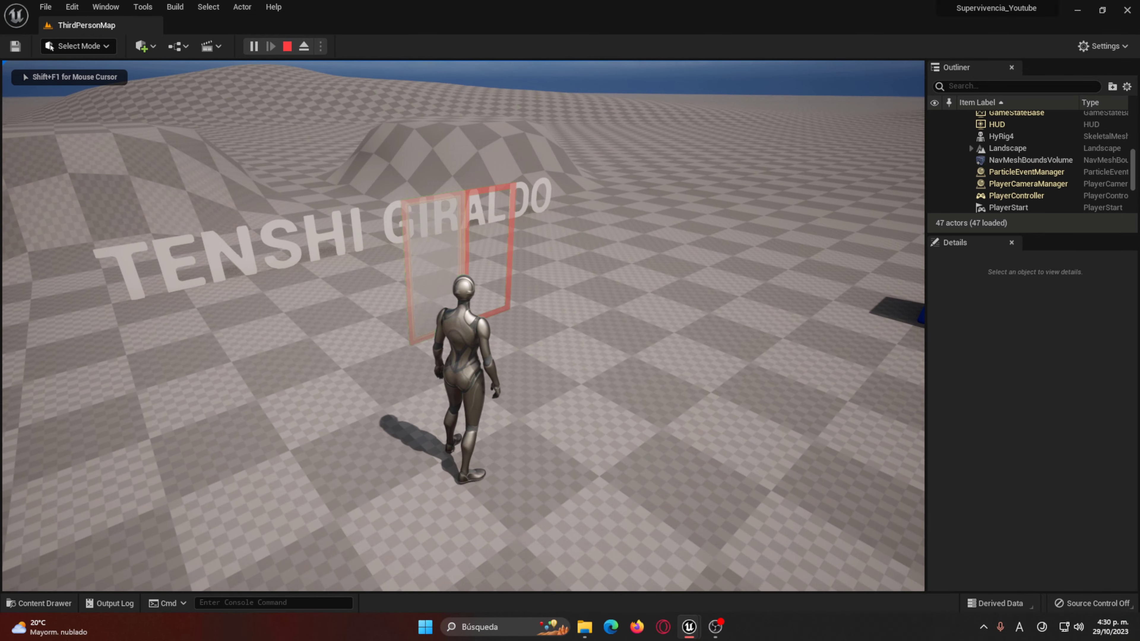
key("w")
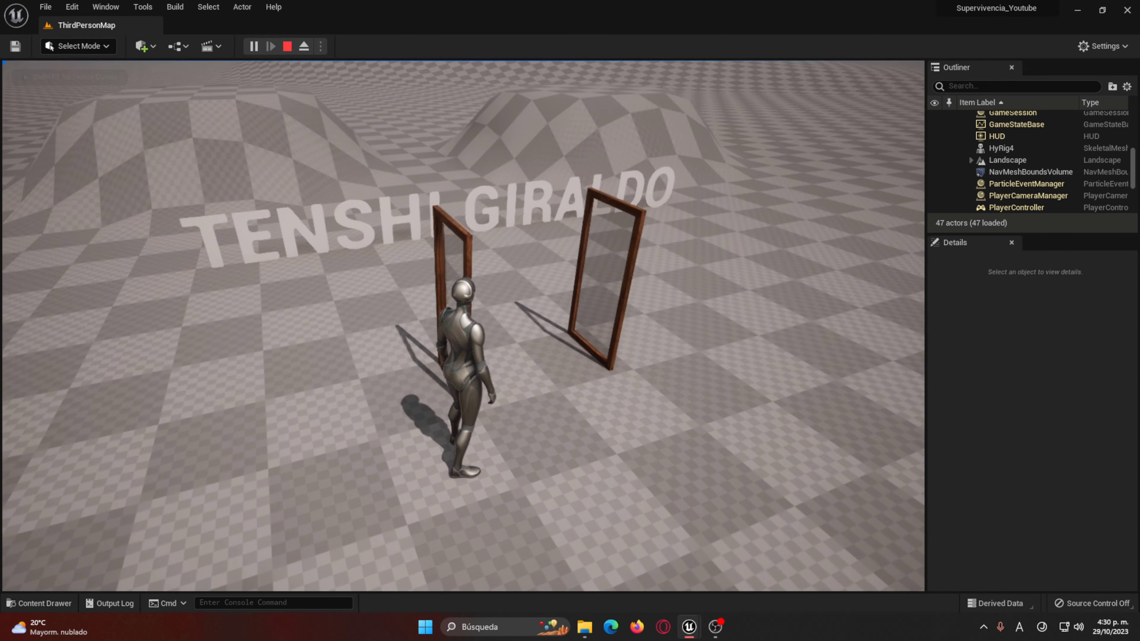
key("w")
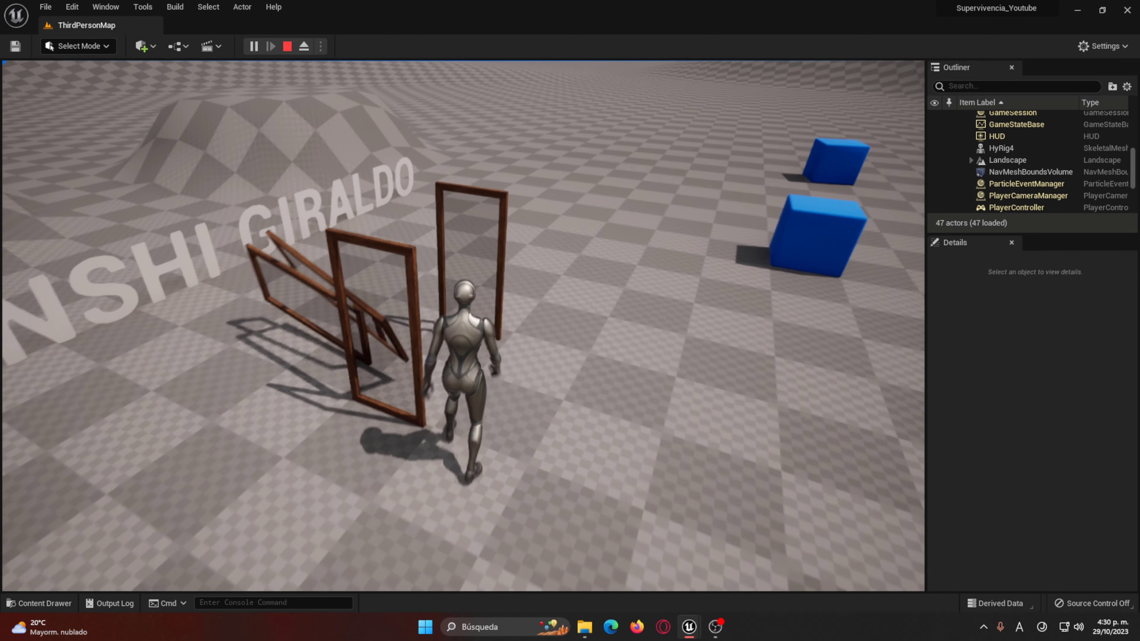
key("d")
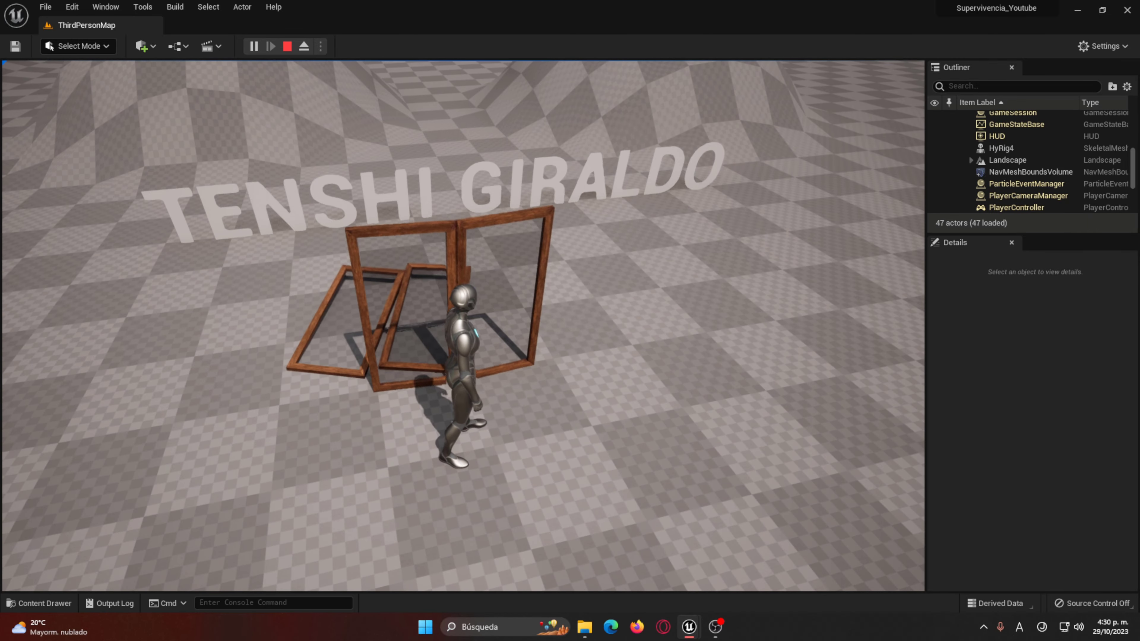
key("Escape")
key("ctrl+space")
Step: In Build_Window, delete the Parent: Deal Damage node and link Damage into the comparison
double_click(479, 458)
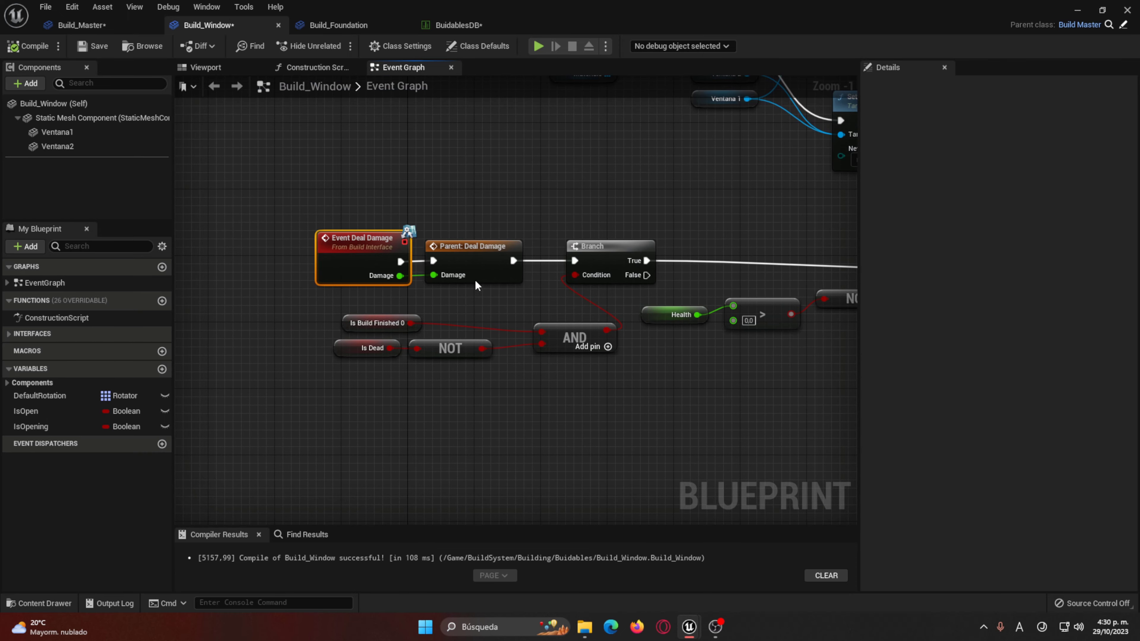
left_click(429, 270)
key("Delete")
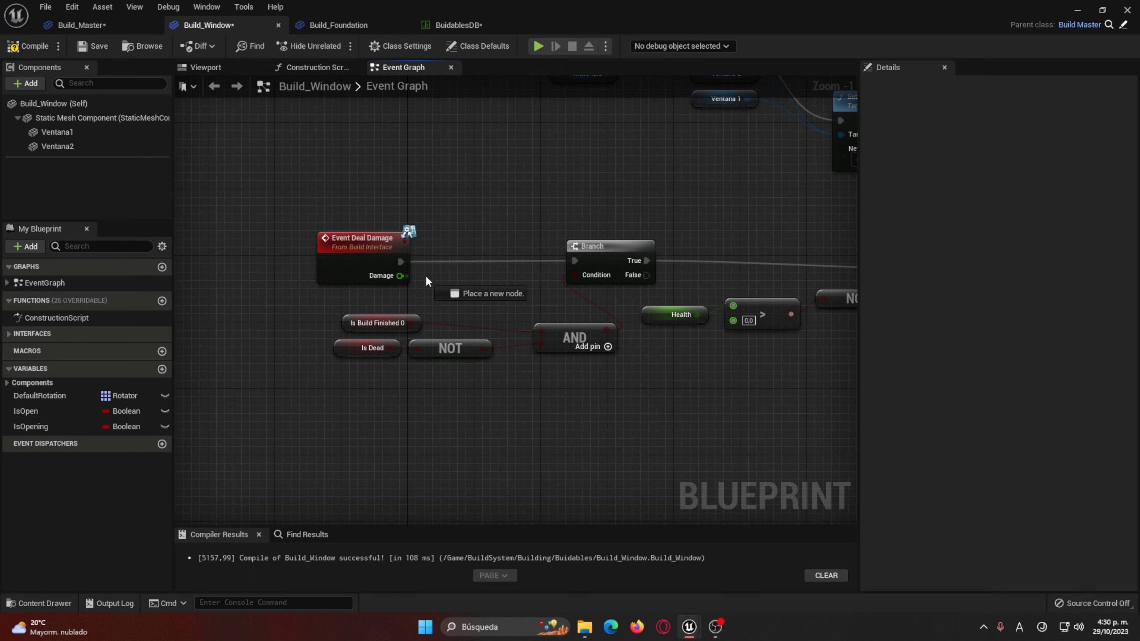
left_click_drag(740, 321, 739, 321)
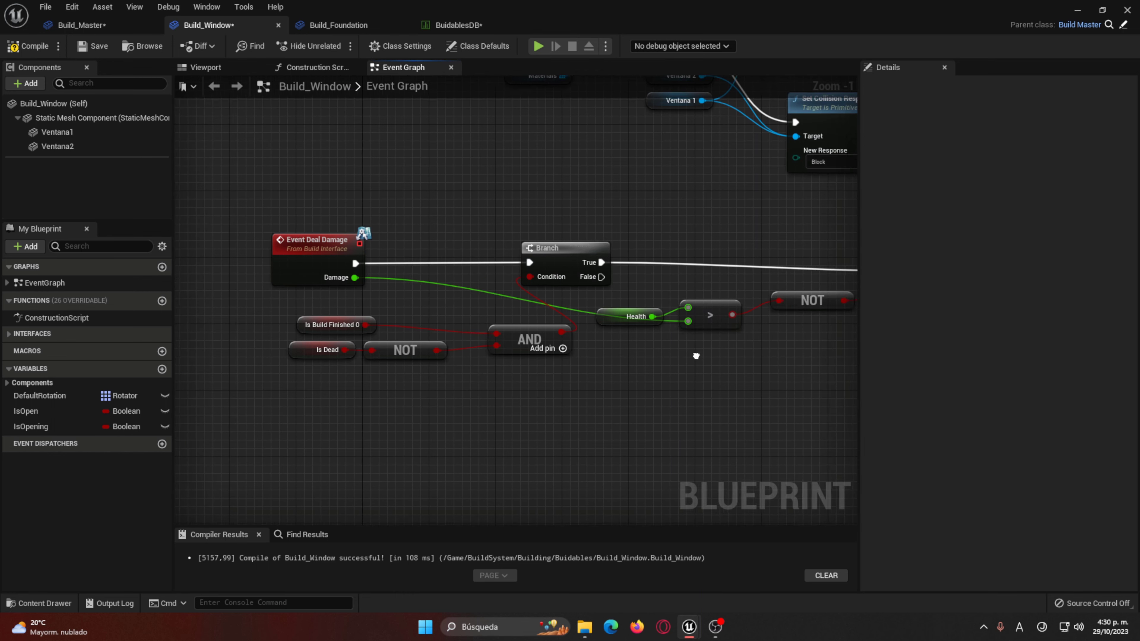
right_click_drag(740, 321, 574, 321)
Step: Box-select the lower row of damage-handling nodes and cut it from the graph
left_click(516, 299)
left_click(690, 346)
scroll(626, 384, "down", 4)
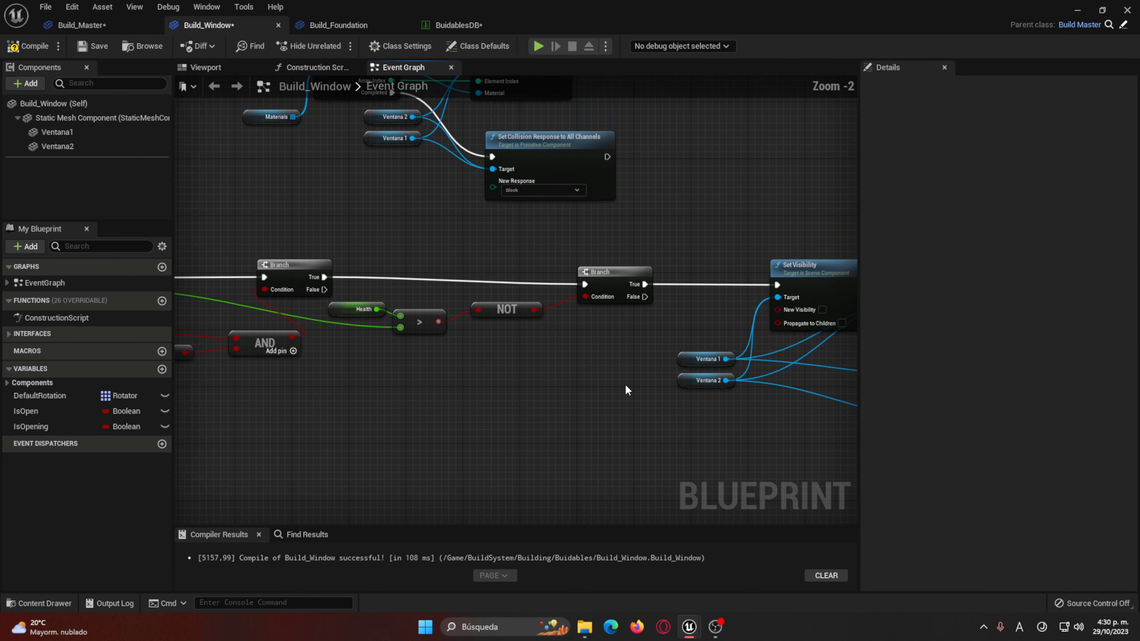
left_click_drag(803, 429, 325, 316)
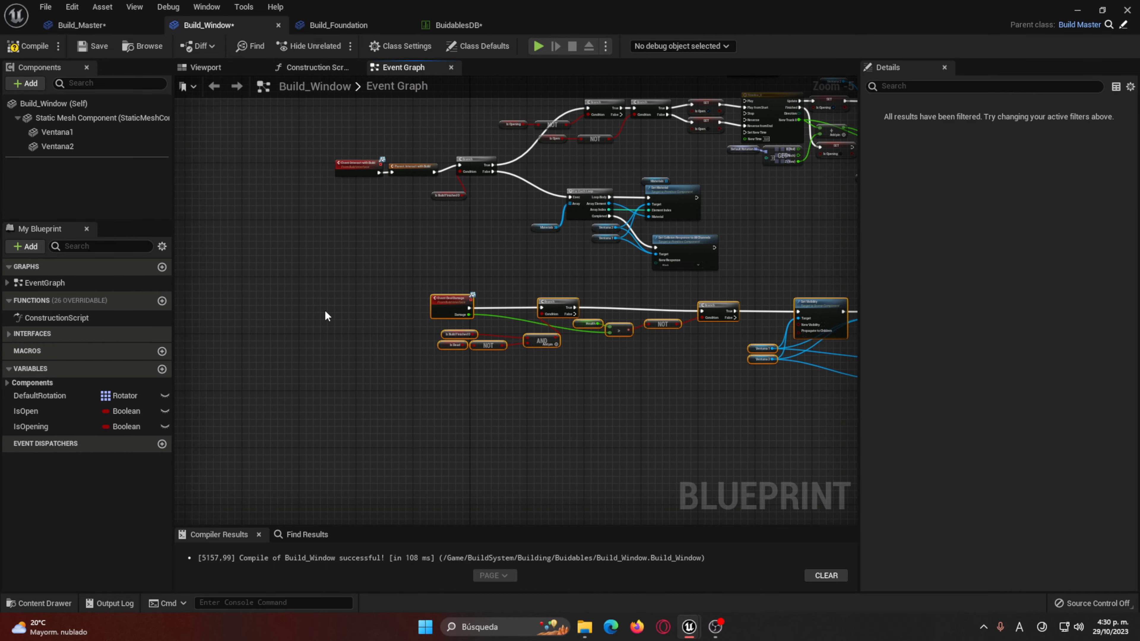
key("Delete")
right_click_drag(595, 331, 530, 309)
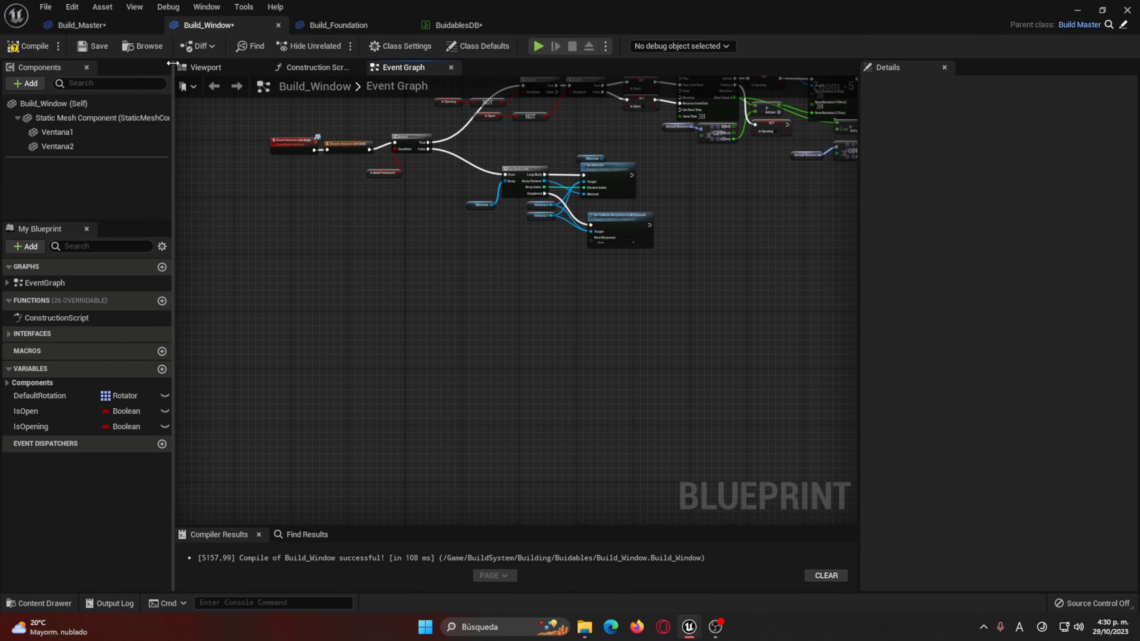
Step: Look over the Build_Master event graph, then return to Build_Window
left_click(81, 25)
mouse_move(389, 257)
right_mouse_down()
mouse_move(704, 354)
mouse_move(469, 354)
right_mouse_up()
scroll(814, 420, "down", 2)
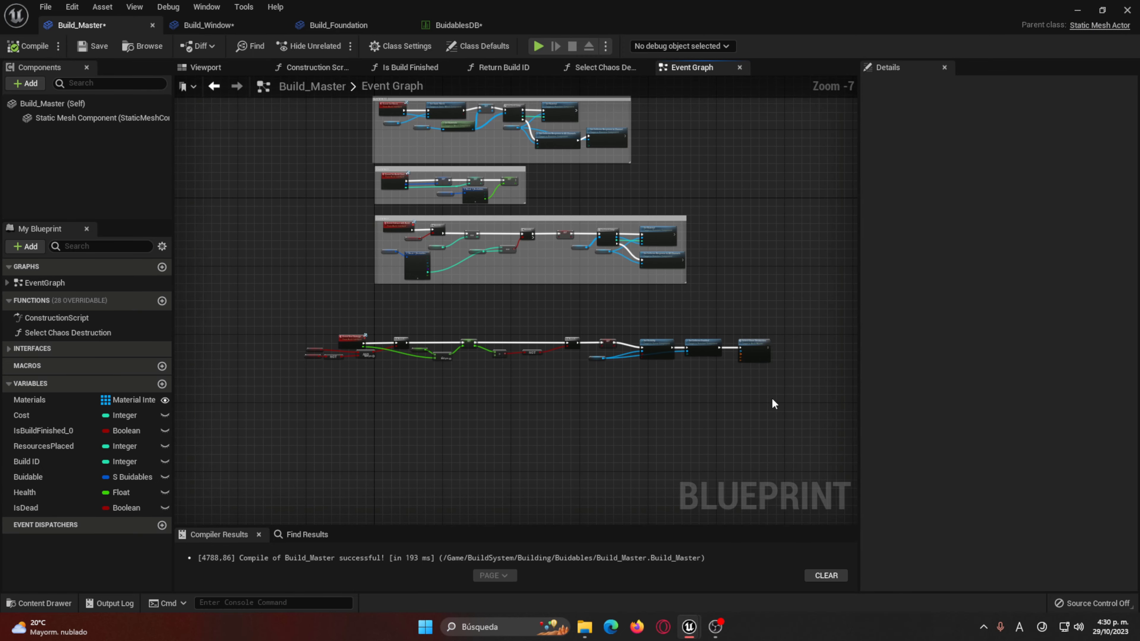
left_click(252, 25)
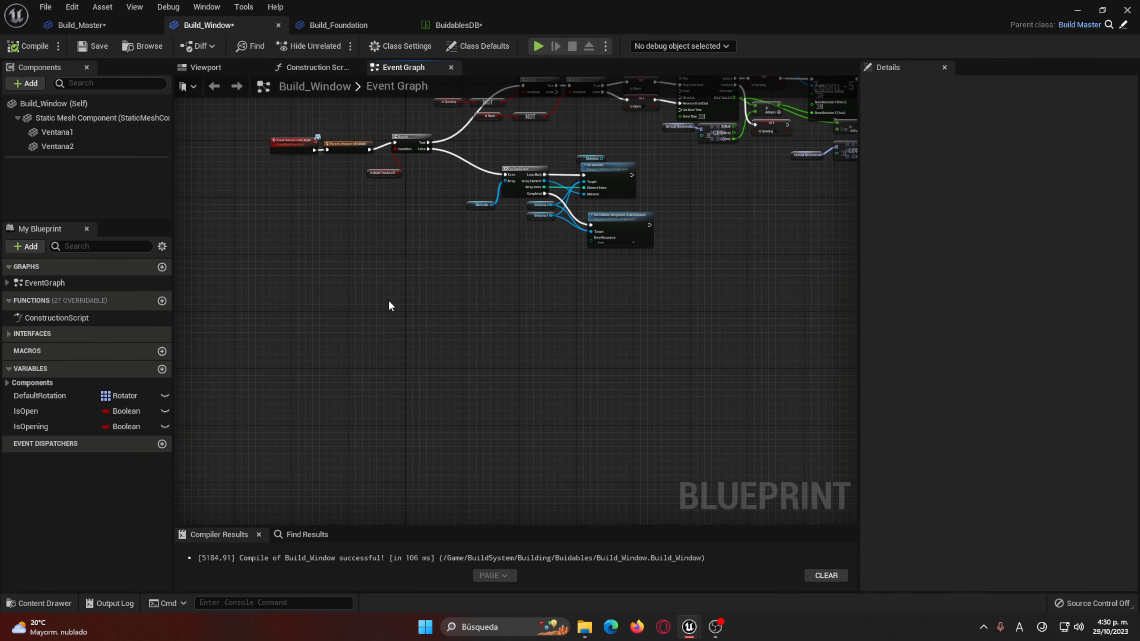
Step: Paste the cut row of nodes below the existing logic
key("ctrl+v")
left_click_drag(370, 297, 397, 316)
left_click(497, 355)
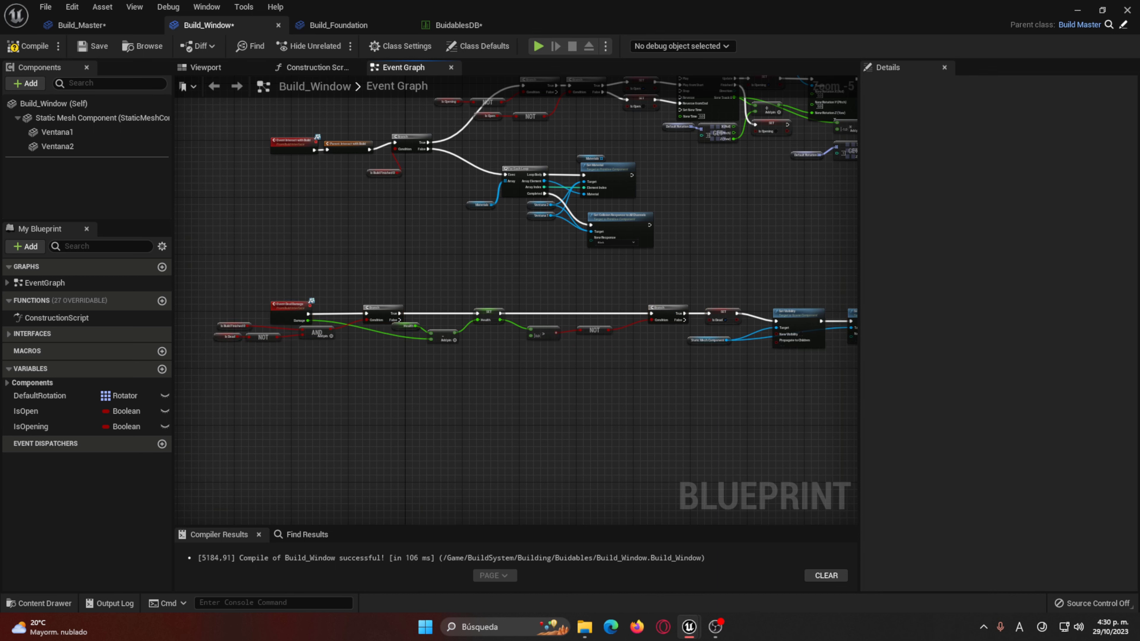
scroll(497, 355, "up", 3)
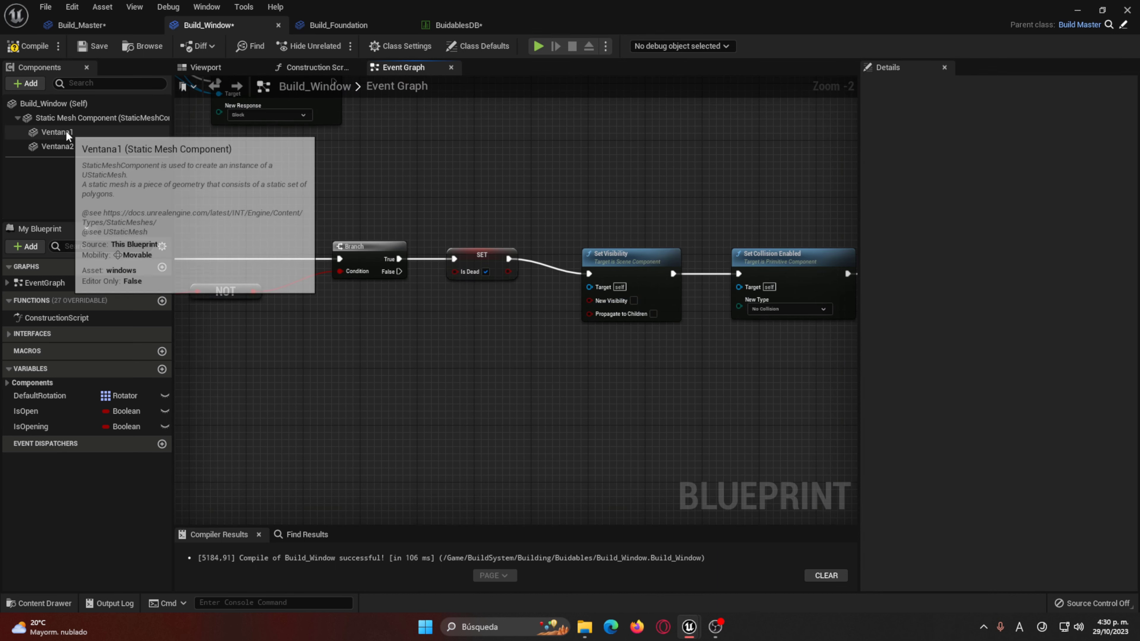
Step: Add Ventana 1 and Ventana 2 references and hook them to the Target inputs
mouse_move(66, 132)
left_mouse_down()
mouse_move(634, 295)
mouse_move(487, 327)
left_mouse_up()
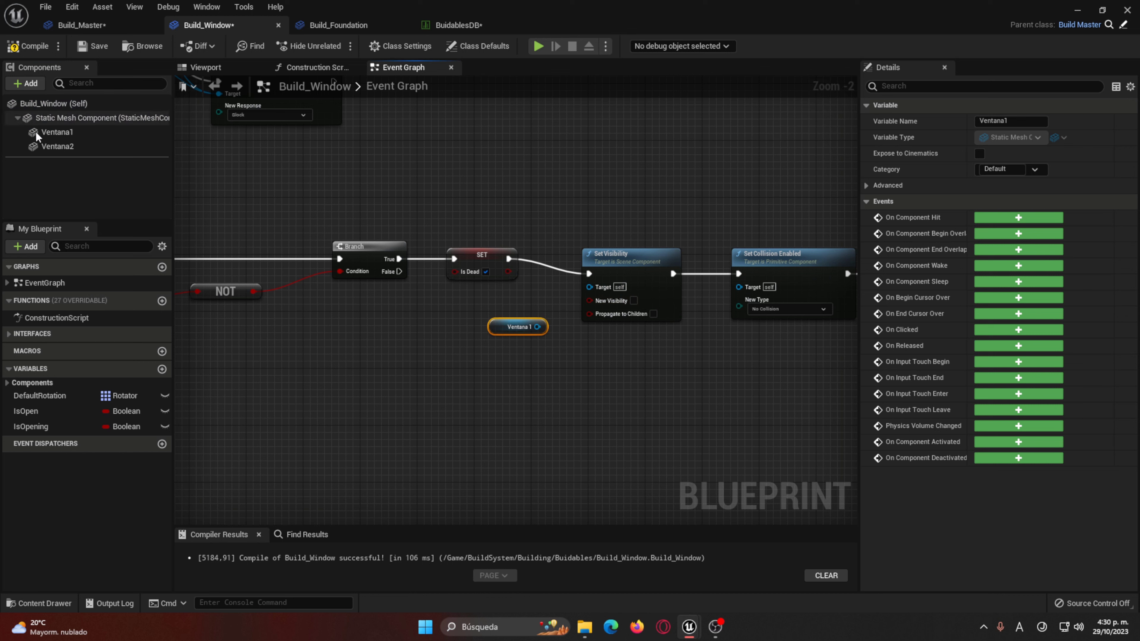
key("ctrl+z")
left_click_drag(67, 131, 467, 339)
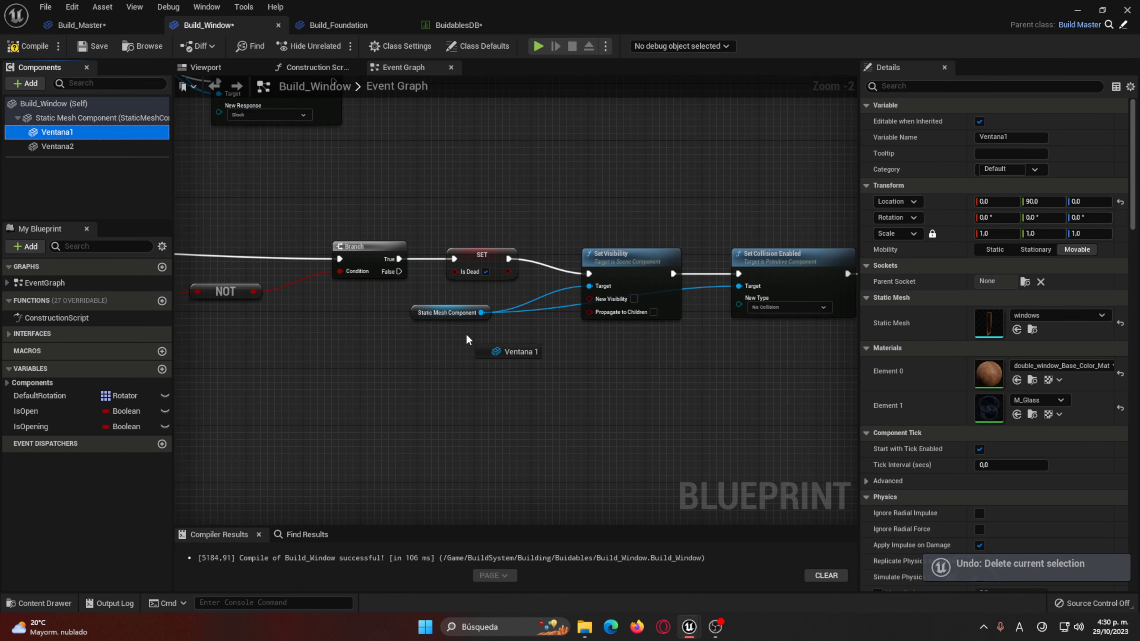
left_click_drag(89, 148, 482, 368)
mouse_move(481, 312)
left_mouse_down("ctrl")
mouse_move(510, 346)
mouse_move(558, 350)
left_mouse_up("ctrl")
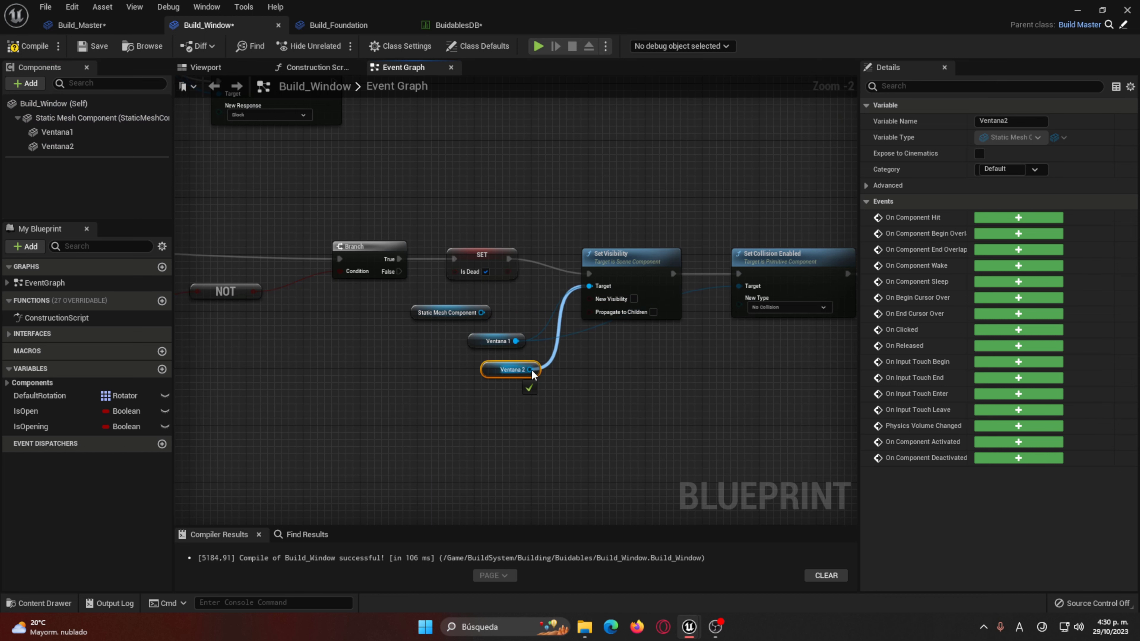
right_click_drag(643, 391, 372, 348)
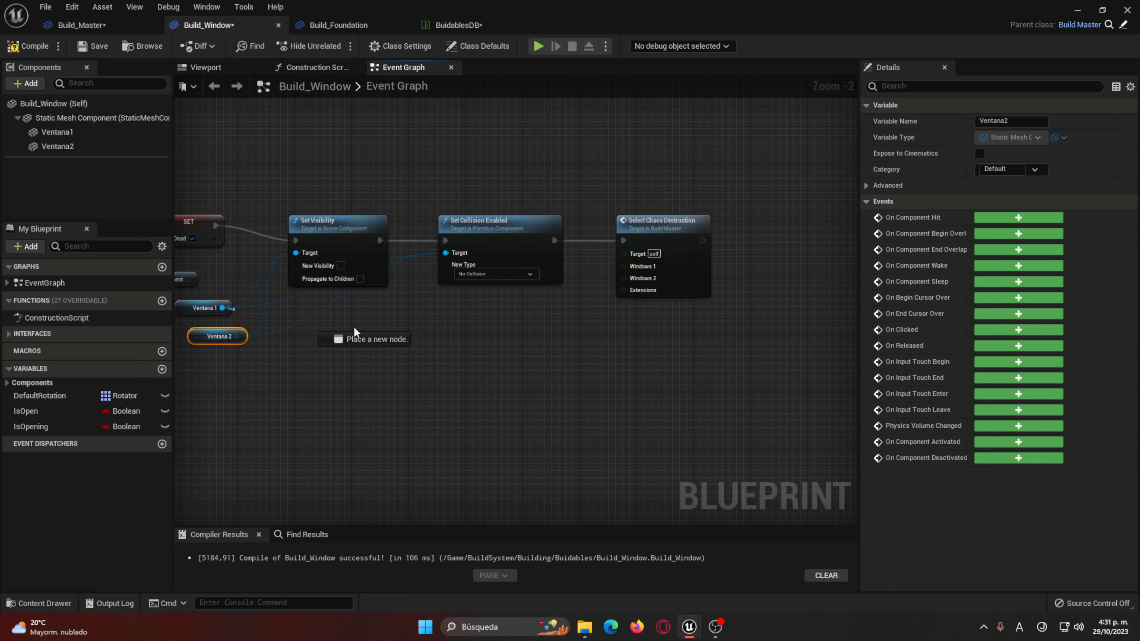
Step: Feed Ventana 1's Get Relative Transform into the Windows 1 input of Select Chaos Destruction
left_click_drag(354, 333, 391, 328)
type("rel")
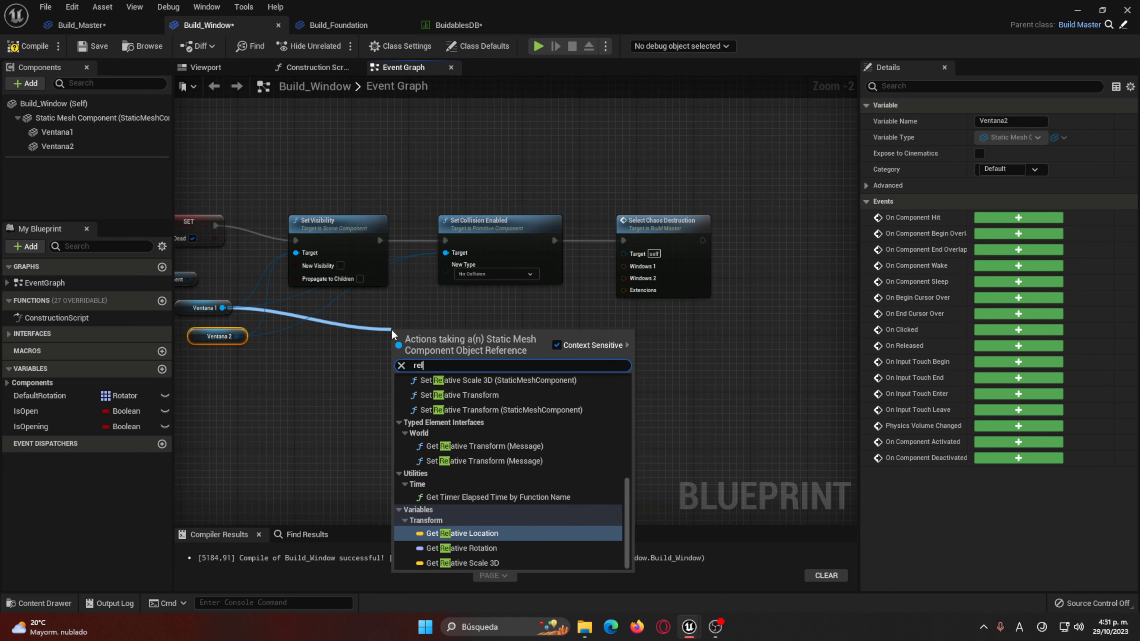
type("ative")
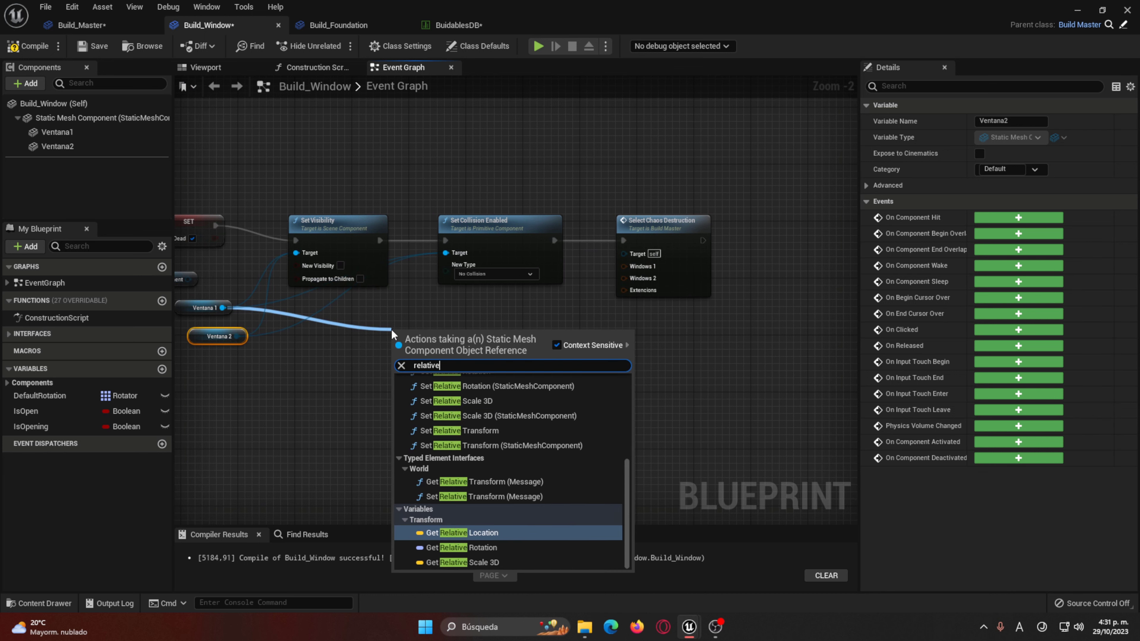
type(" tra")
key("Return")
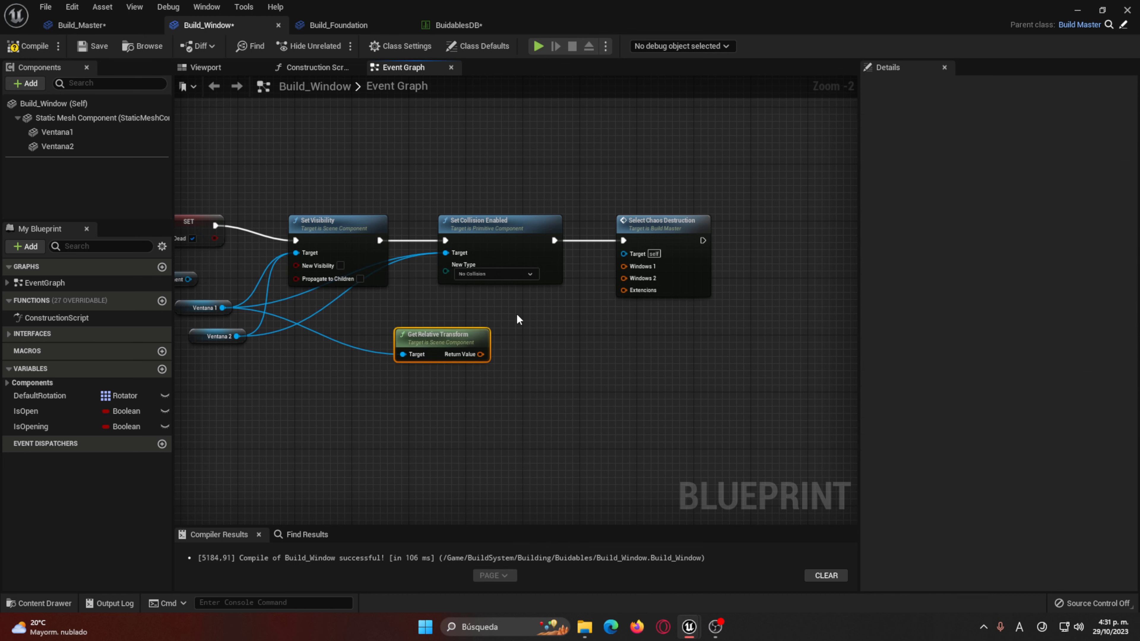
left_click_drag(442, 357, 624, 266)
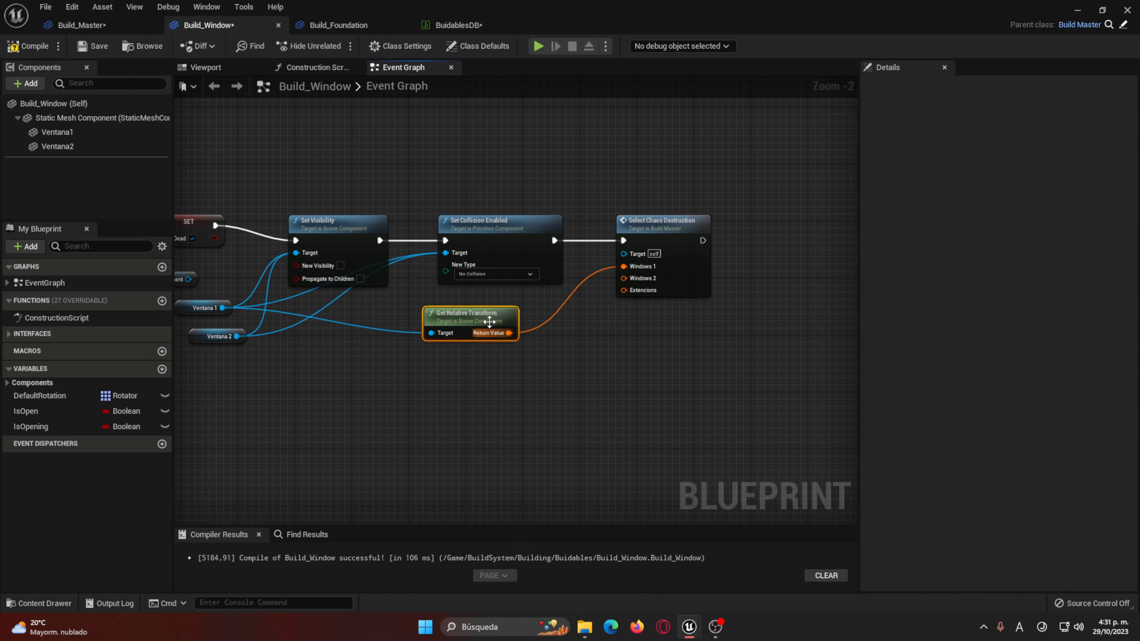
Step: Duplicate the transform node for Ventana 2 into Windows 2, compile, and start play
key("ctrl+d")
left_click_drag(525, 354, 461, 354)
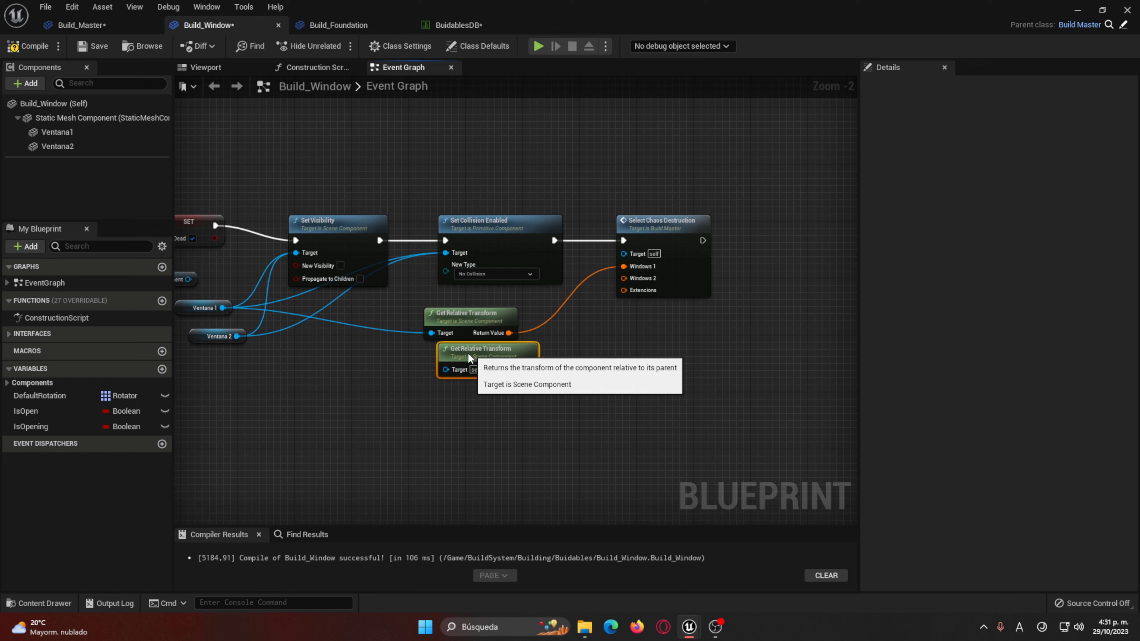
left_click_drag(221, 339, 237, 335)
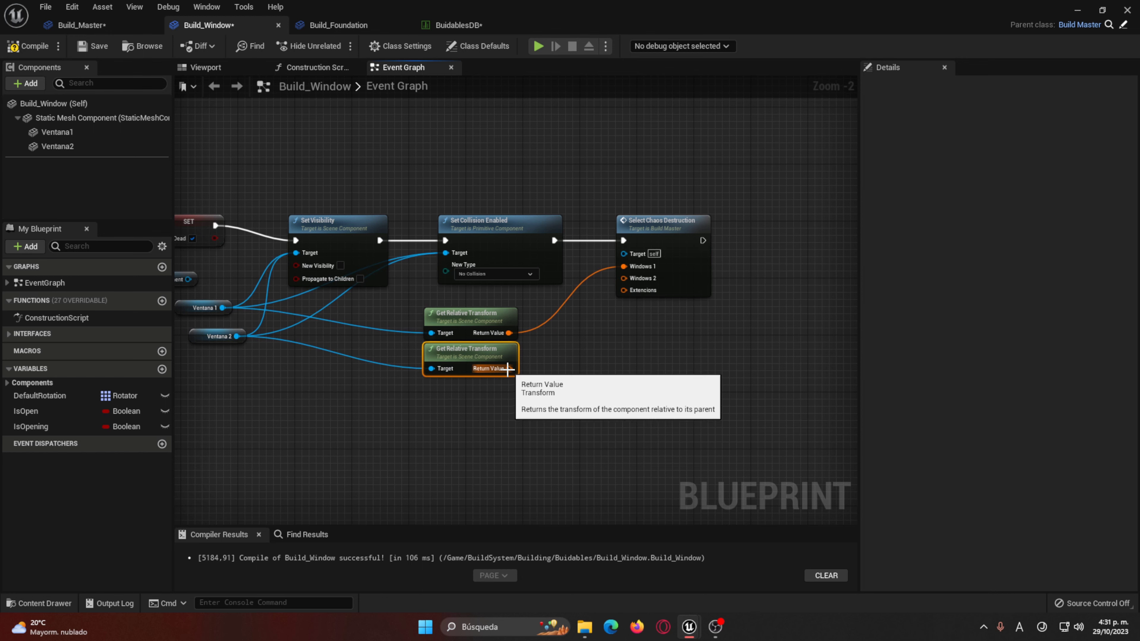
left_click_drag(509, 368, 624, 278)
left_click(646, 368)
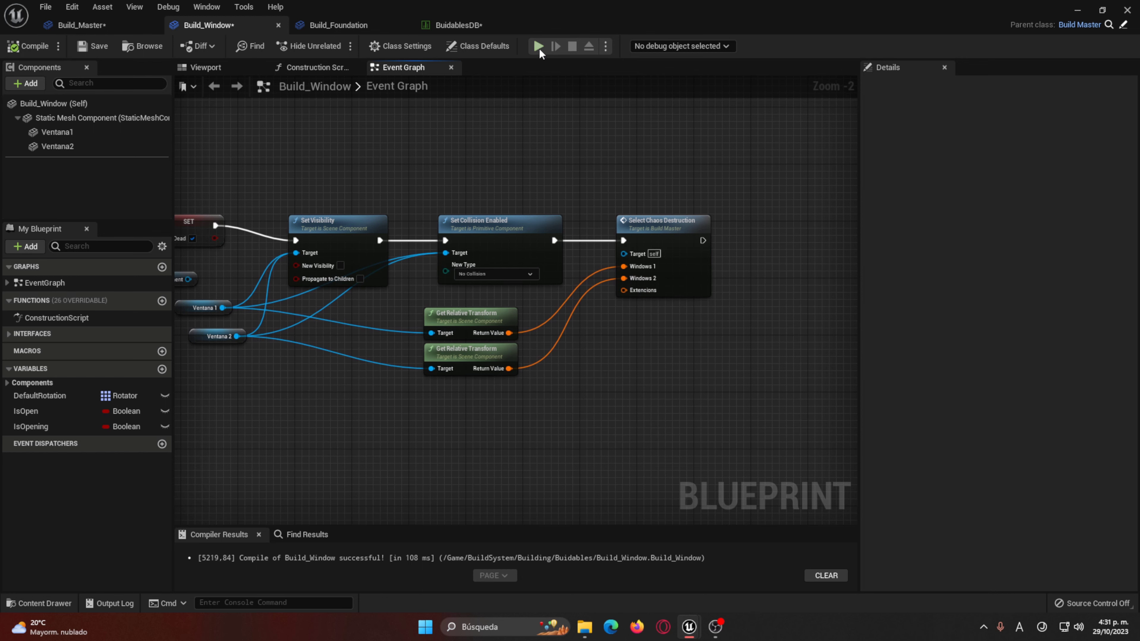
left_click(538, 46)
Step: Place a window frame in game and walk among the frames, cubes, wall and floor pieces
left_click(654, 232)
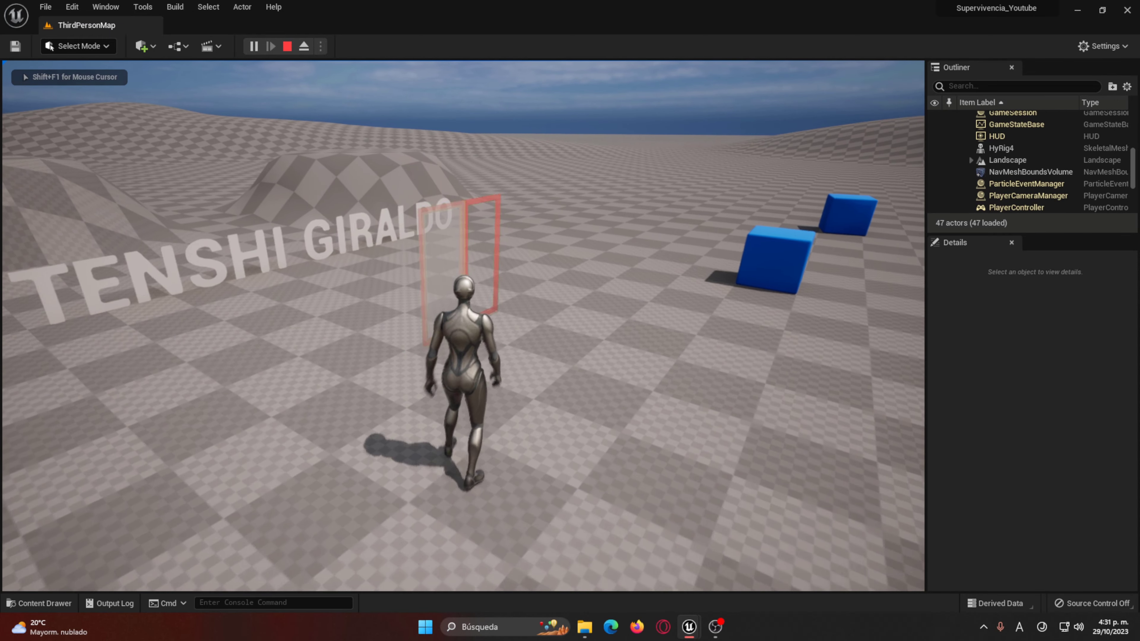
left_click(463, 326)
key("w")
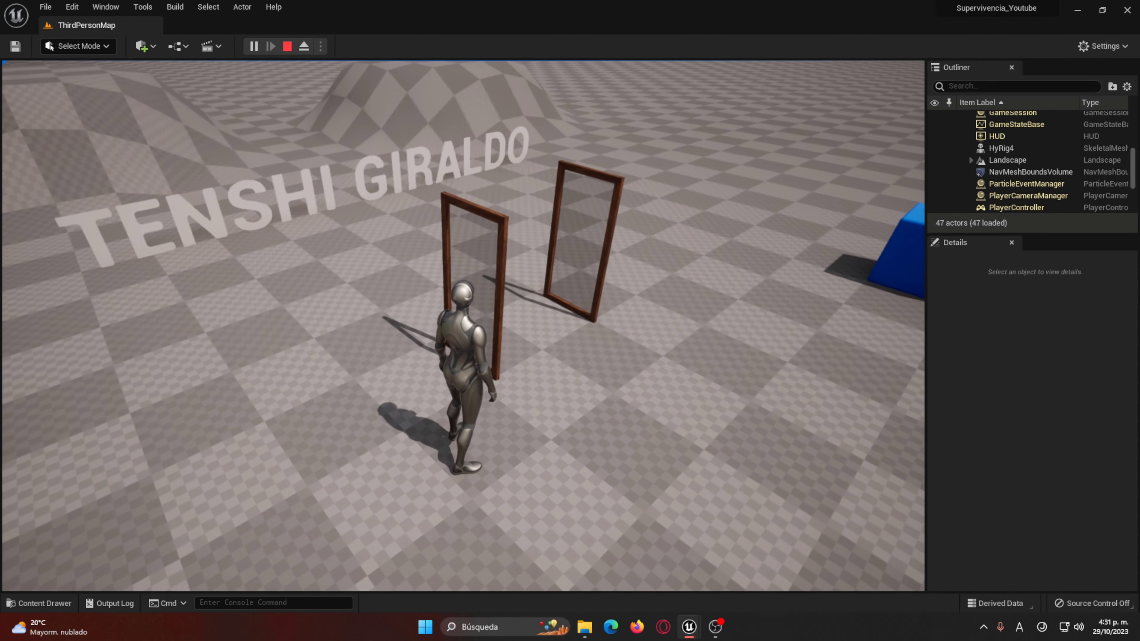
key("w")
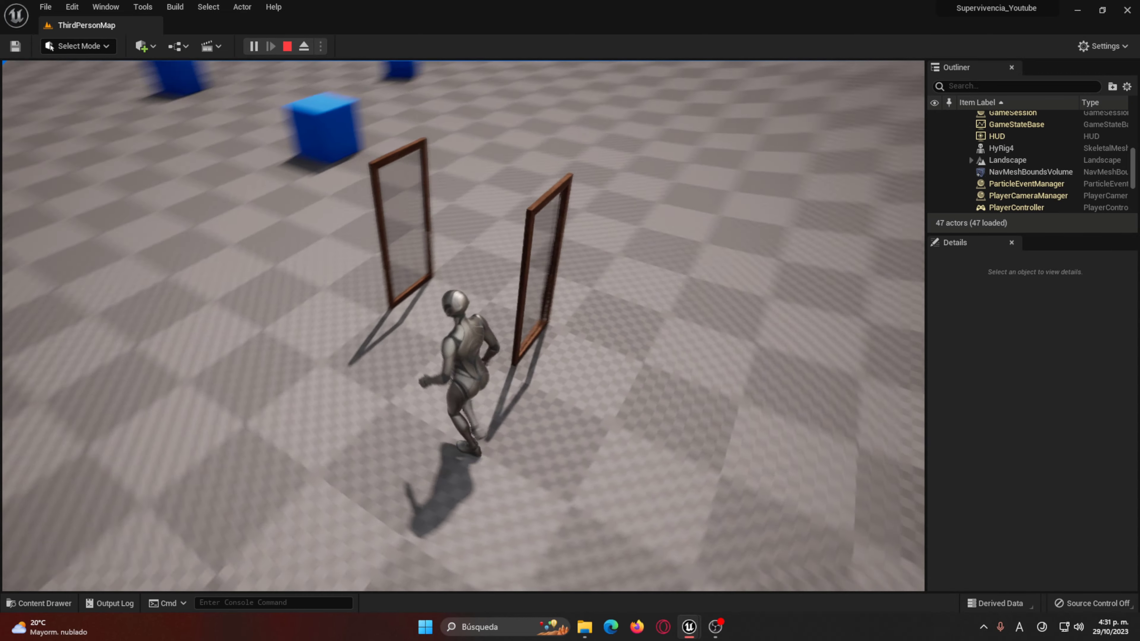
key("w")
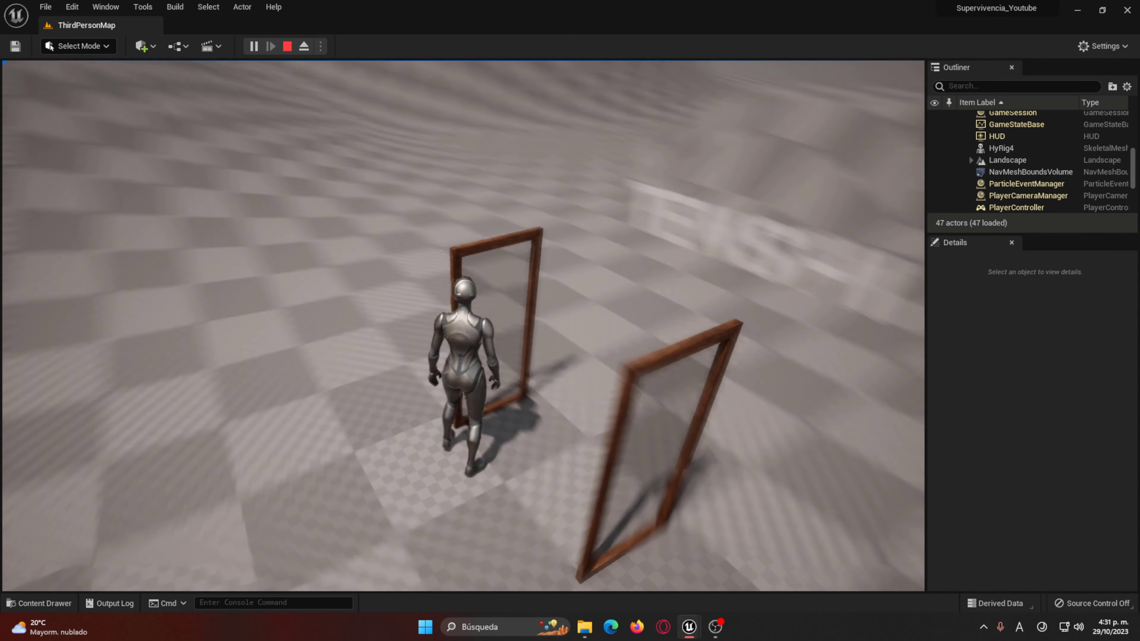
key("w")
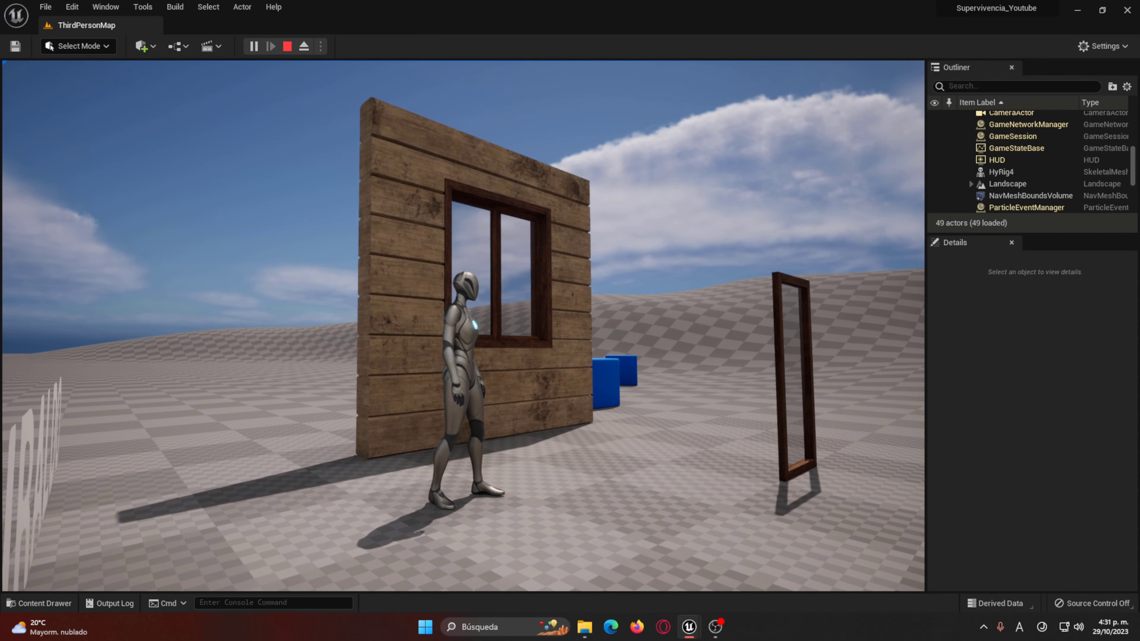
key("w")
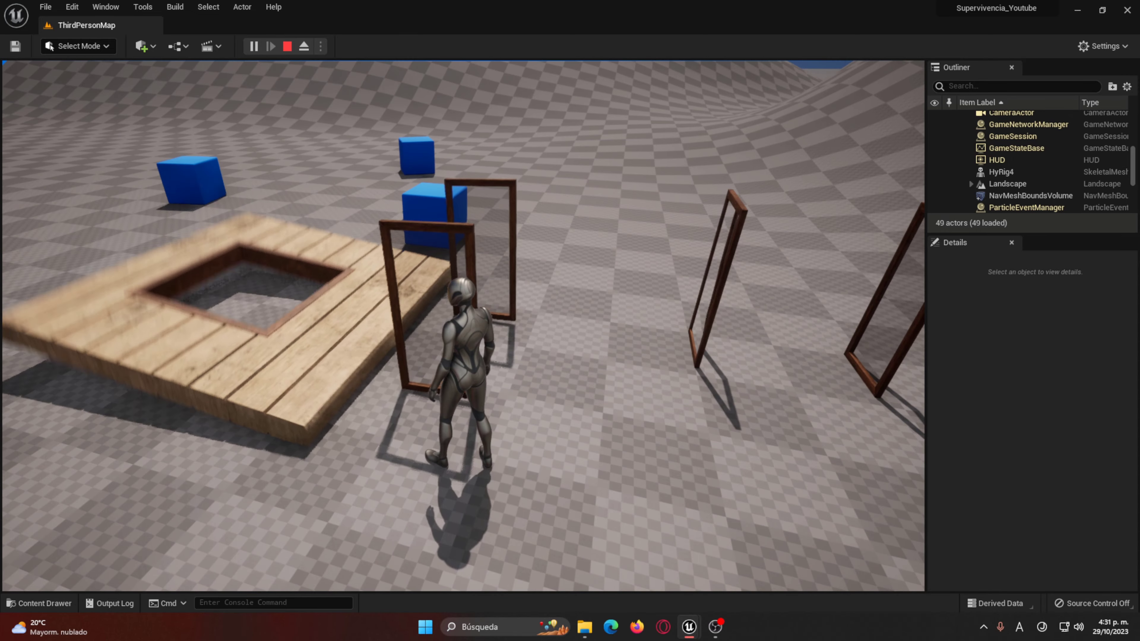
key("a")
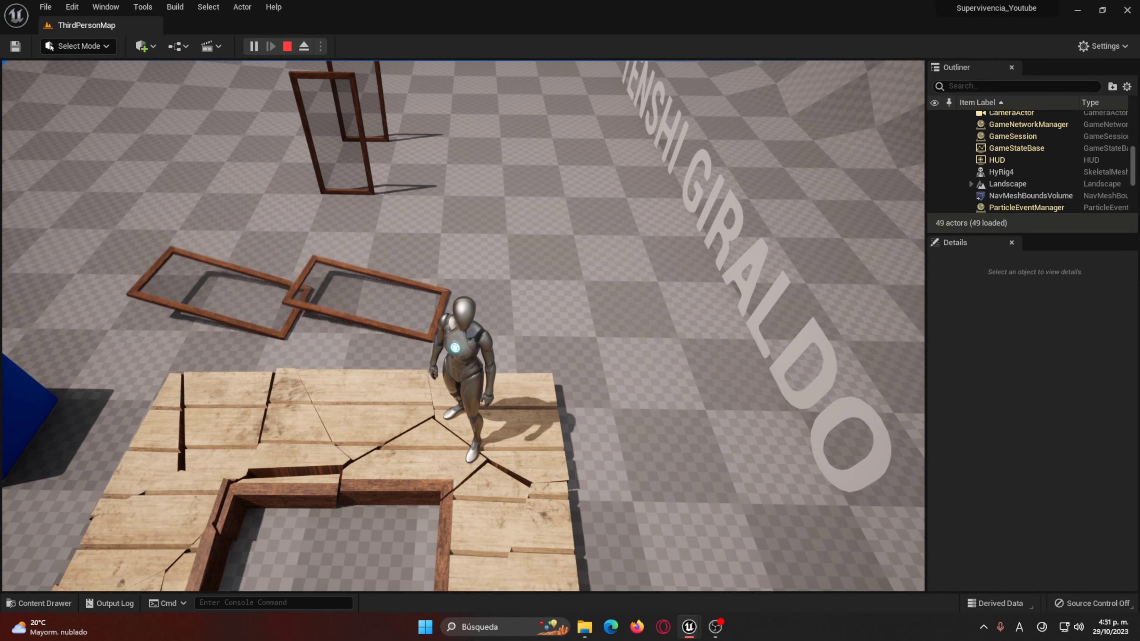
key("w")
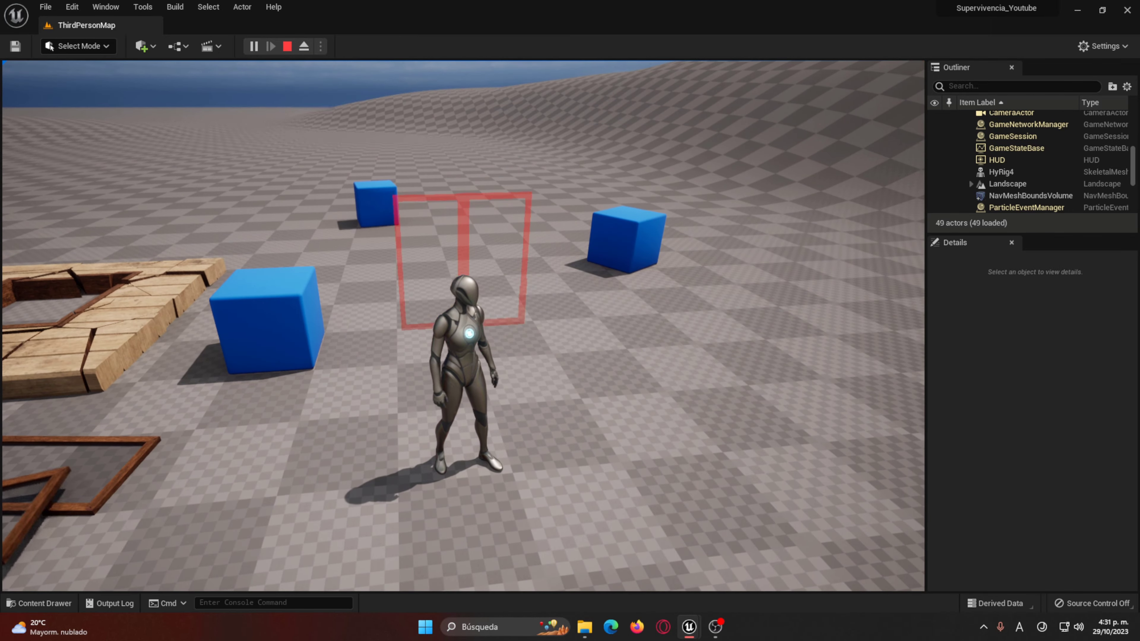
key("w")
Step: Stop the play session and reopen the Build_Window blueprint
key("Escape")
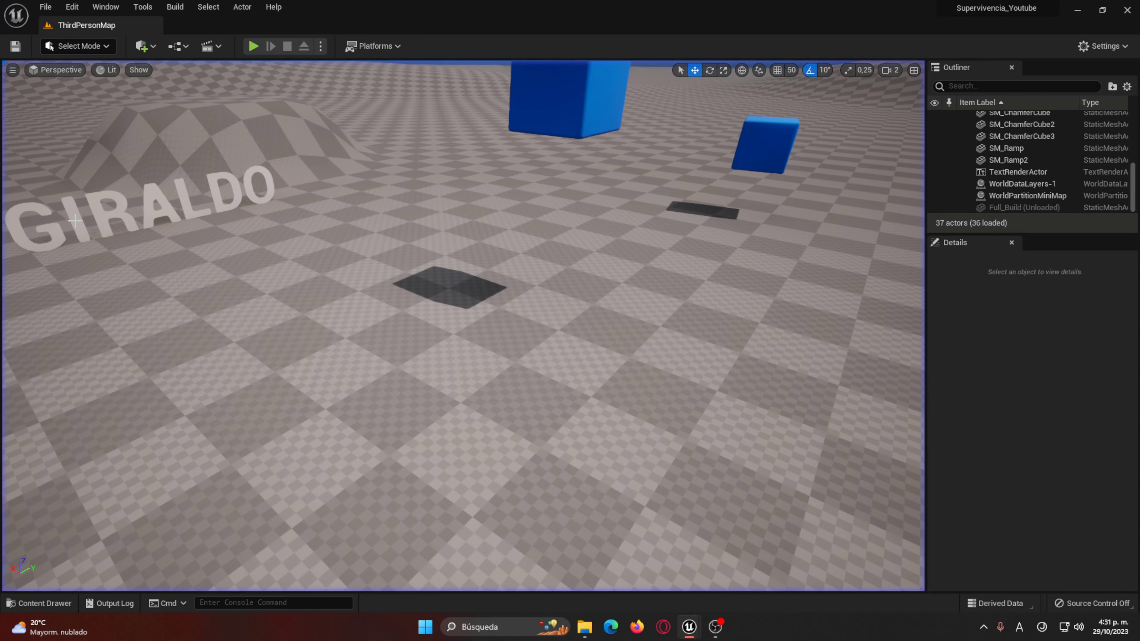
key("ctrl+space")
double_click(489, 460)
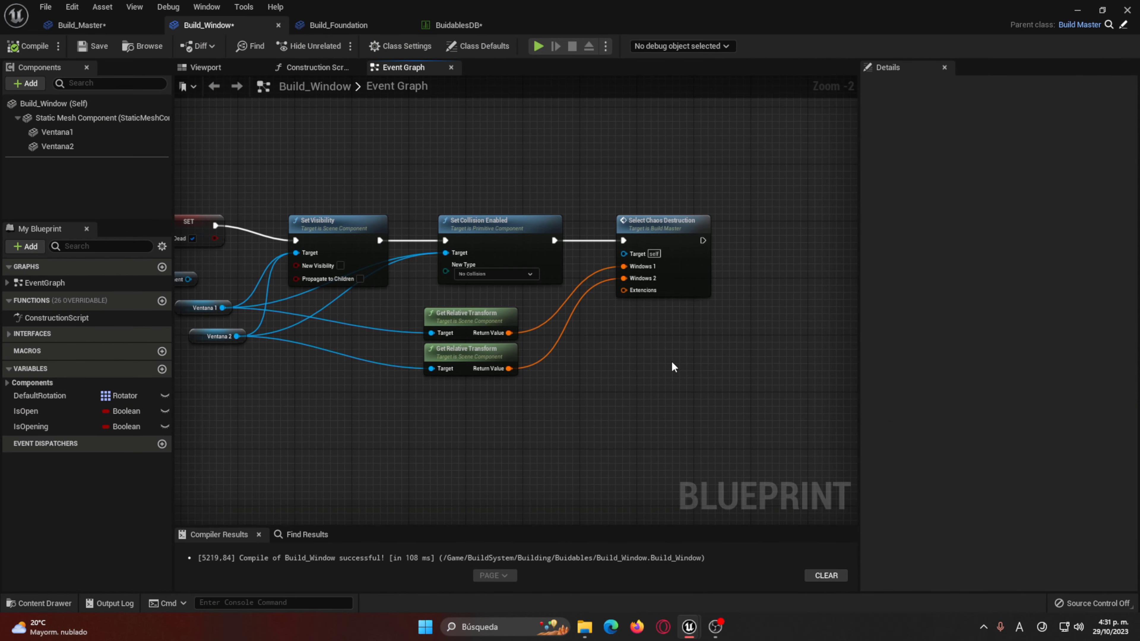
Step: Open Build_Master's Select Chaos Destruction and browse the Clustering, Collision Group and Initial Velocity settings
double_click(684, 263)
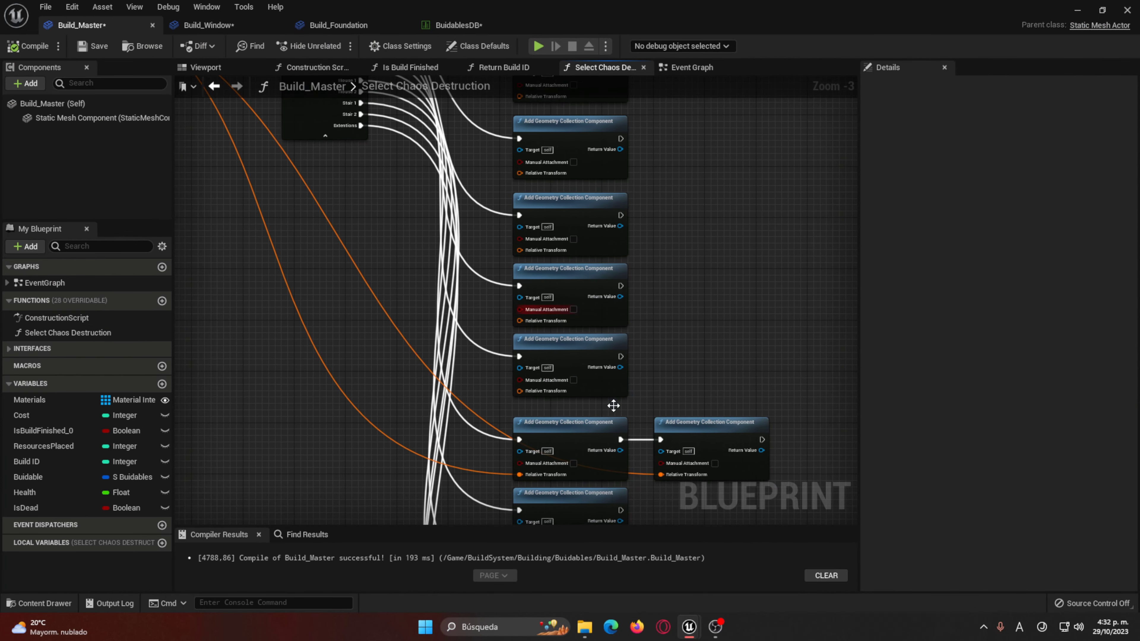
scroll(988, 360, "down", 1)
scroll(990, 427, "down", 2)
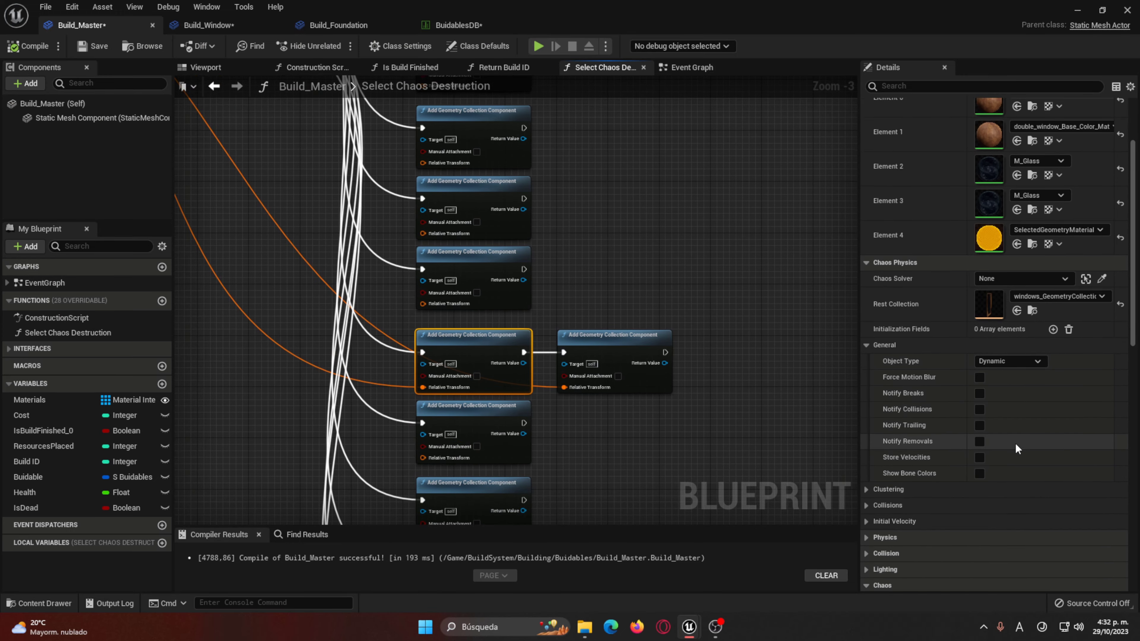
scroll(991, 452, "down", 2)
mouse_move(1137, 320)
left_mouse_down()
mouse_move(1138, 252)
mouse_move(1136, 280)
left_mouse_up()
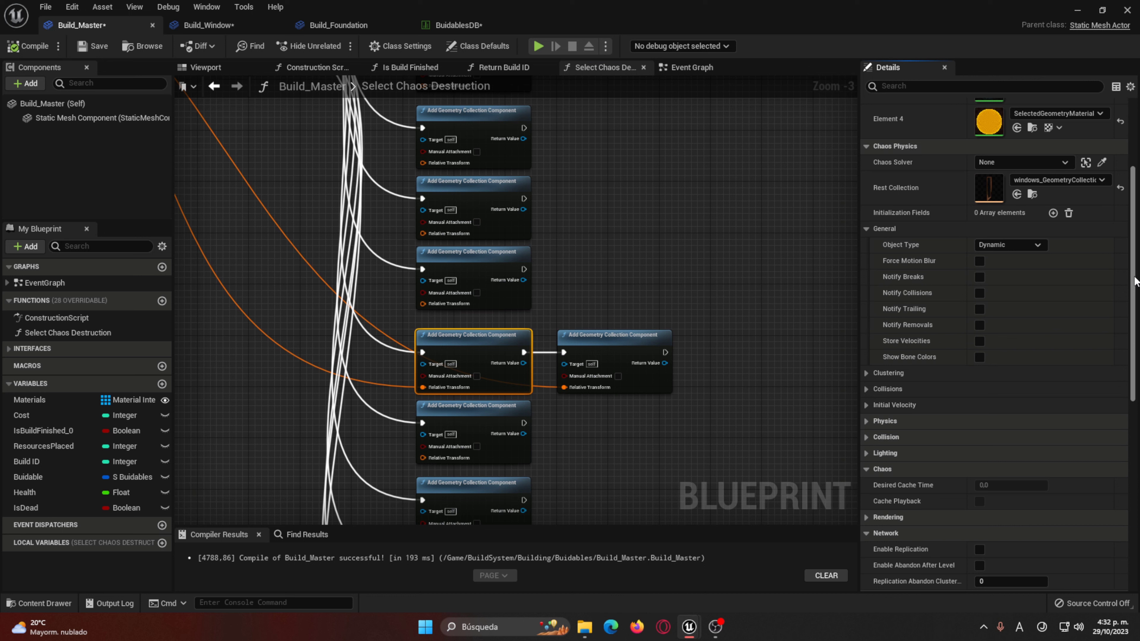
left_click(862, 374)
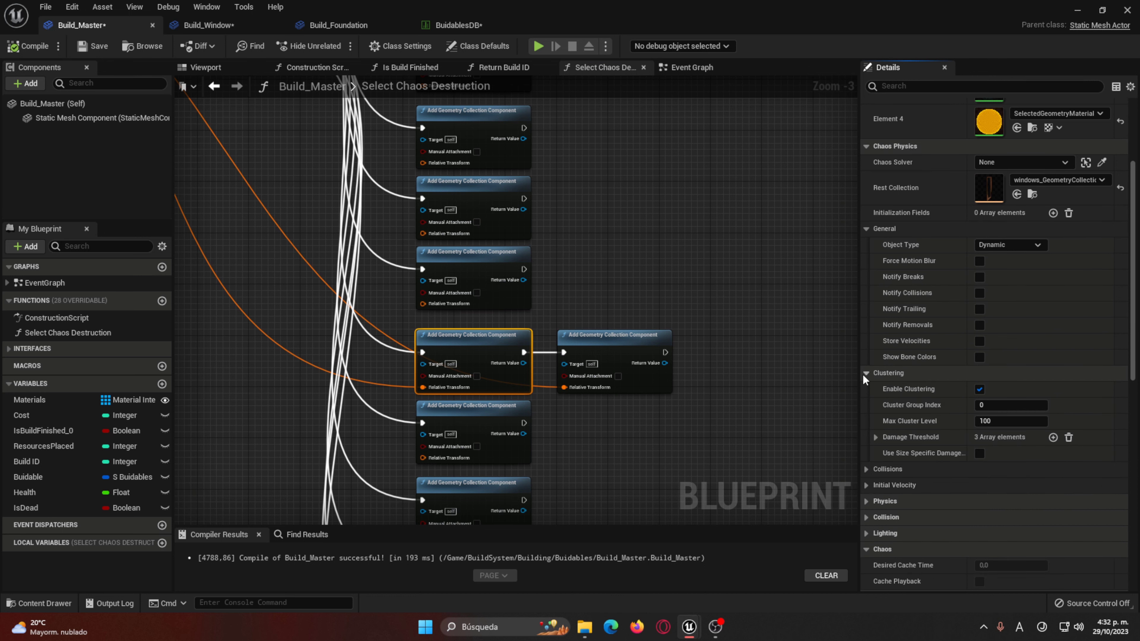
left_click(862, 374)
left_click(866, 388)
left_click(864, 377)
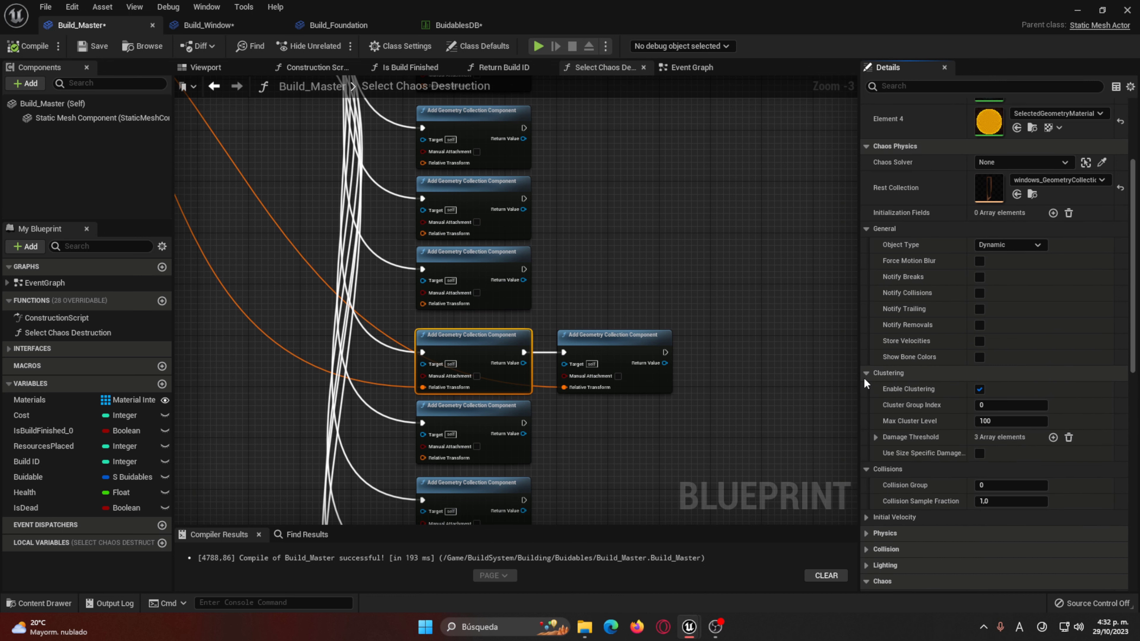
left_click(864, 378)
left_click(865, 434)
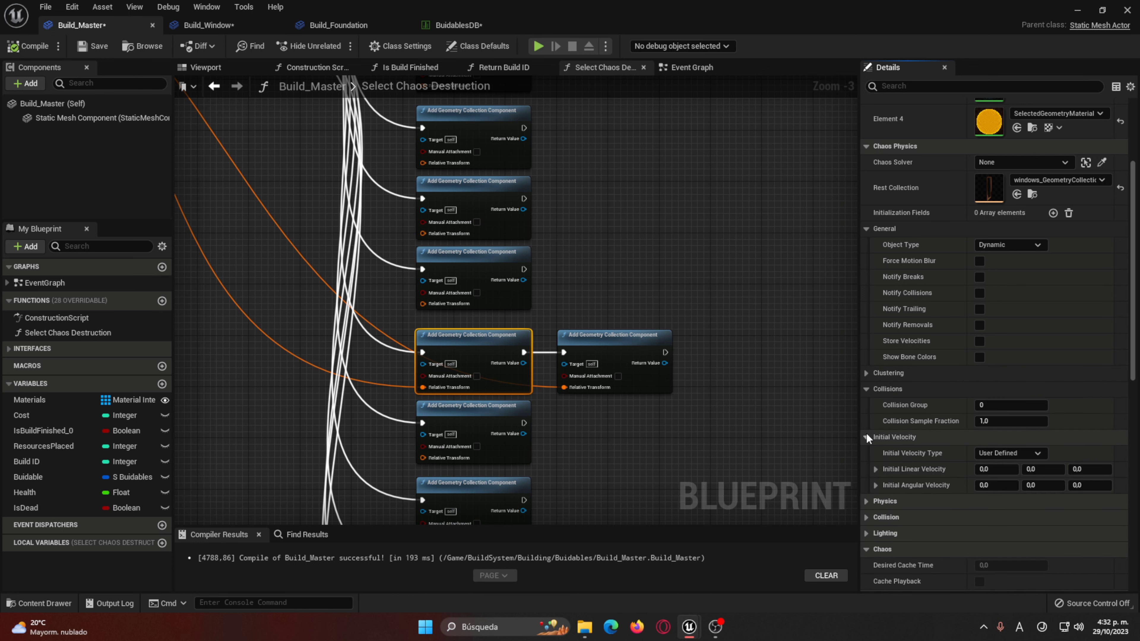
left_click(866, 437)
Step: Browse the geometry collection's Physics, Collision and Chaos Cache settings
left_click(865, 455)
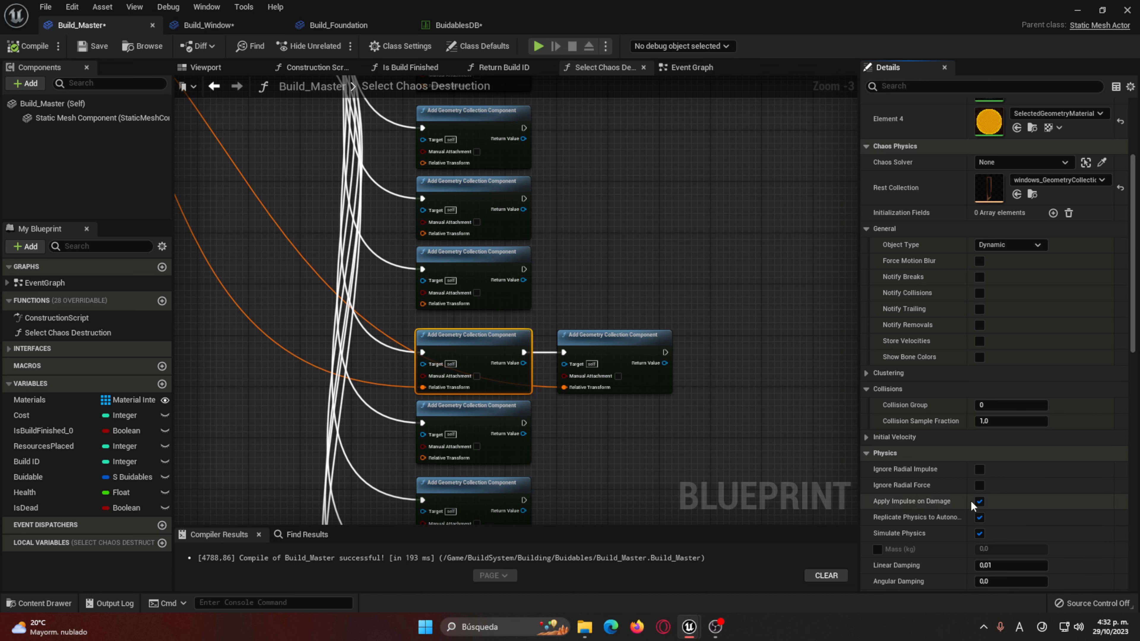
left_click(869, 454)
left_click(866, 469)
left_click(865, 470)
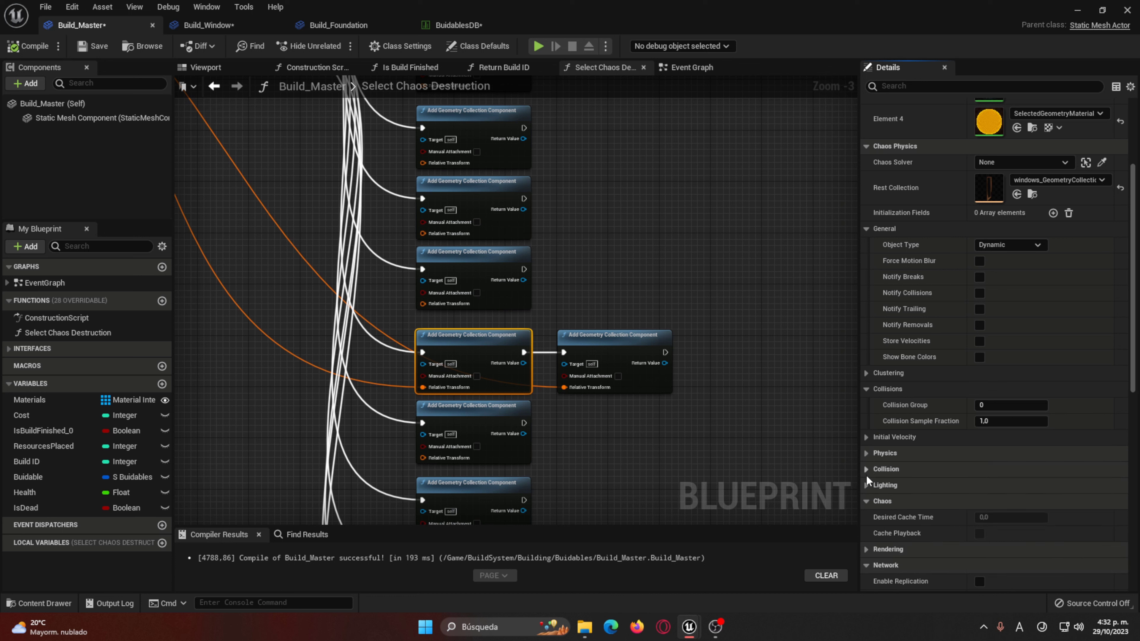
left_click(868, 500)
scroll(923, 501, "down", 5)
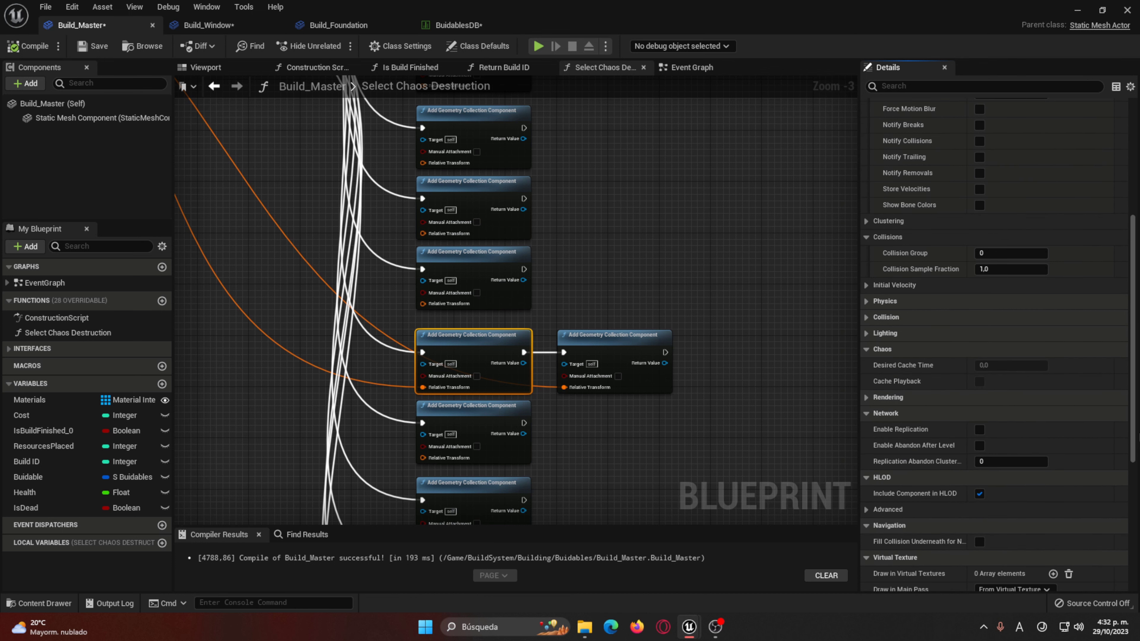
left_click_drag(1134, 434, 1132, 530)
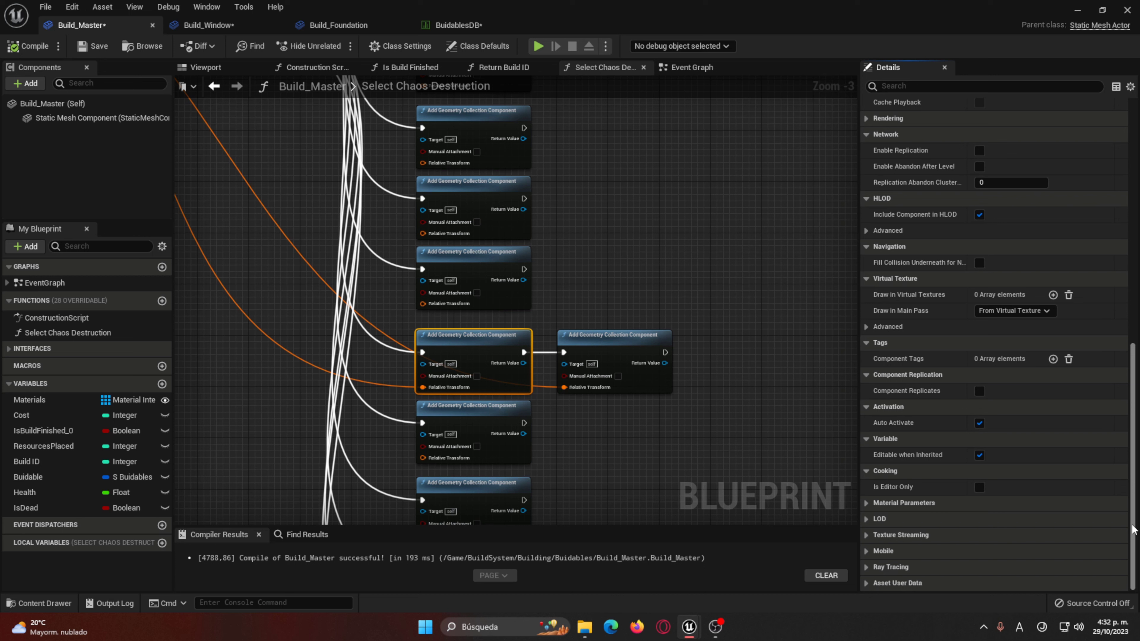
scroll(1109, 358, "up", 10)
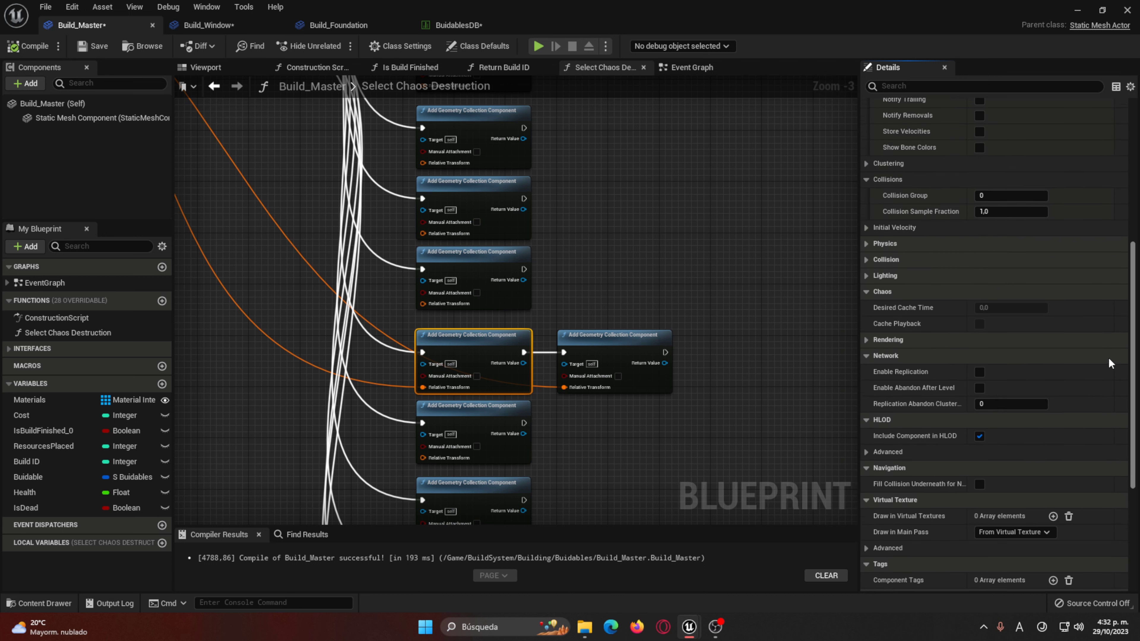
scroll(1108, 311, "up", 5)
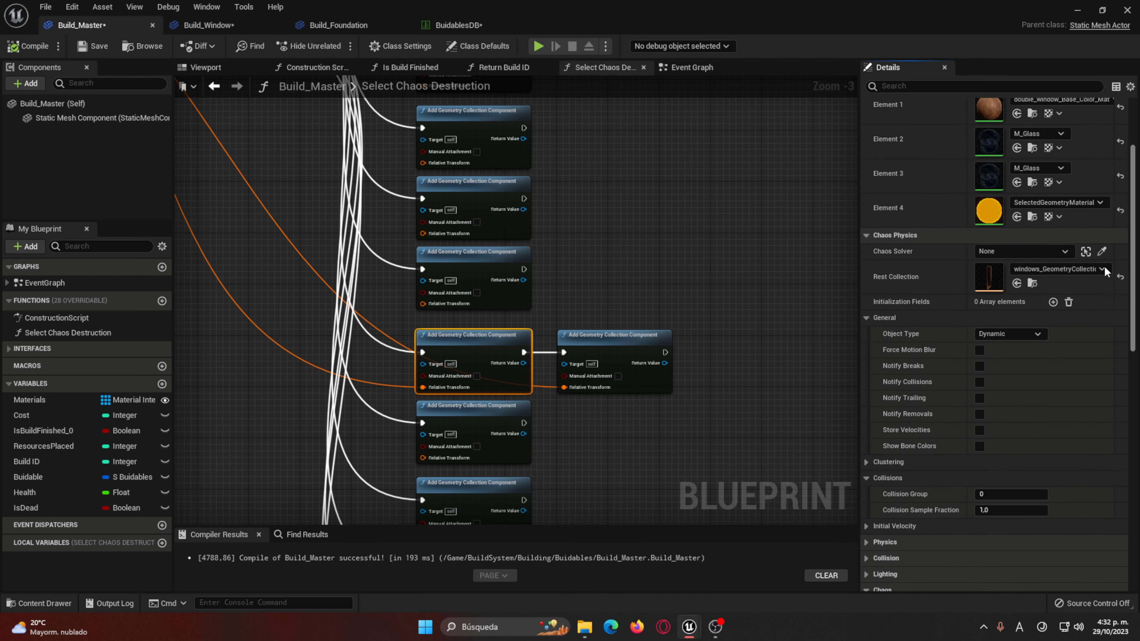
Step: Expand Clustering and set the Damage Threshold values to 50000, 5000 and 500
left_click(866, 326)
left_click(867, 343)
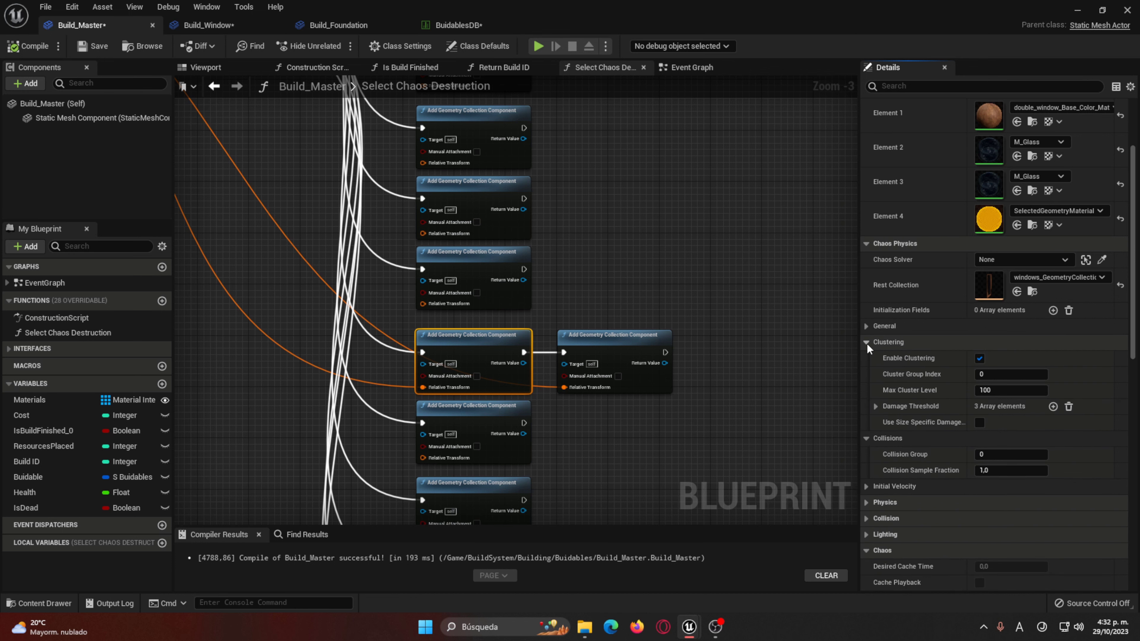
left_click(875, 406)
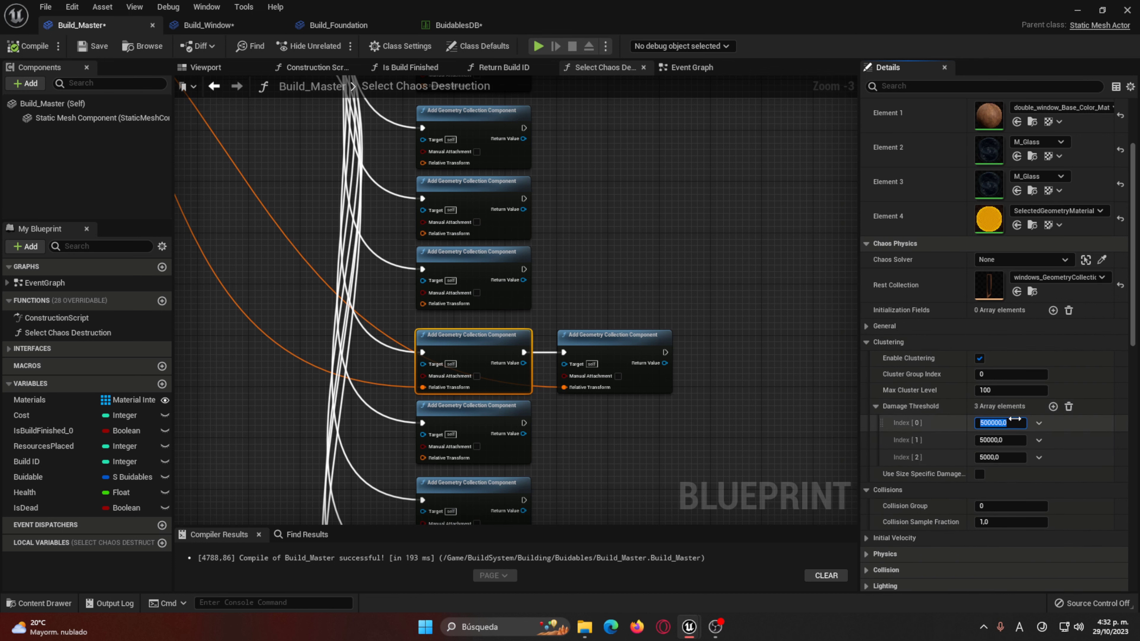
key("BackSpace")
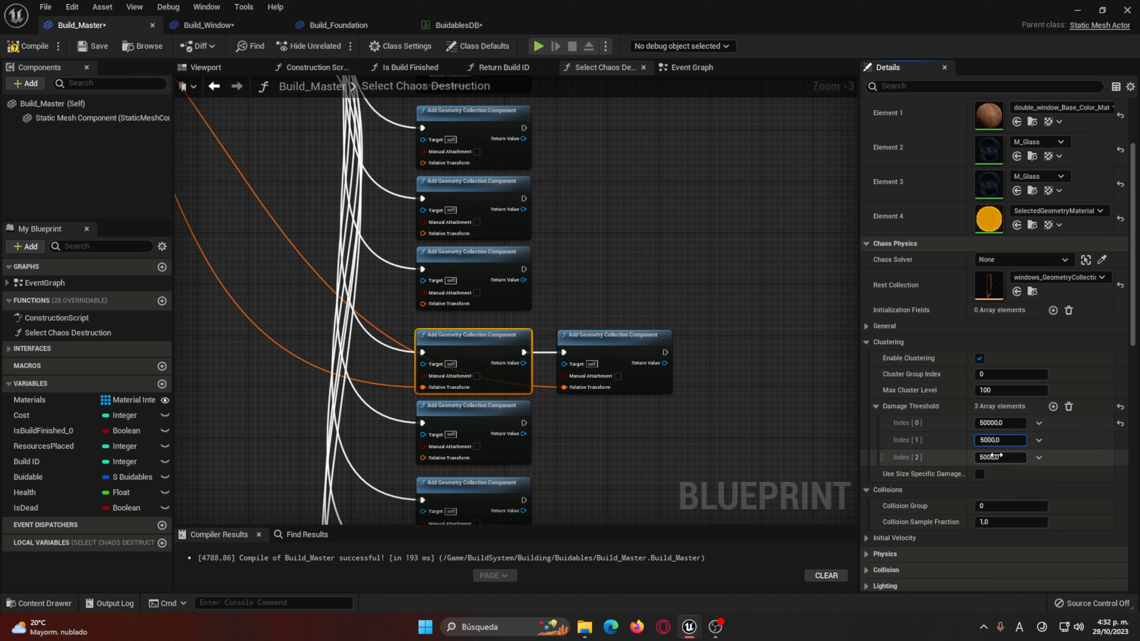
key("Return")
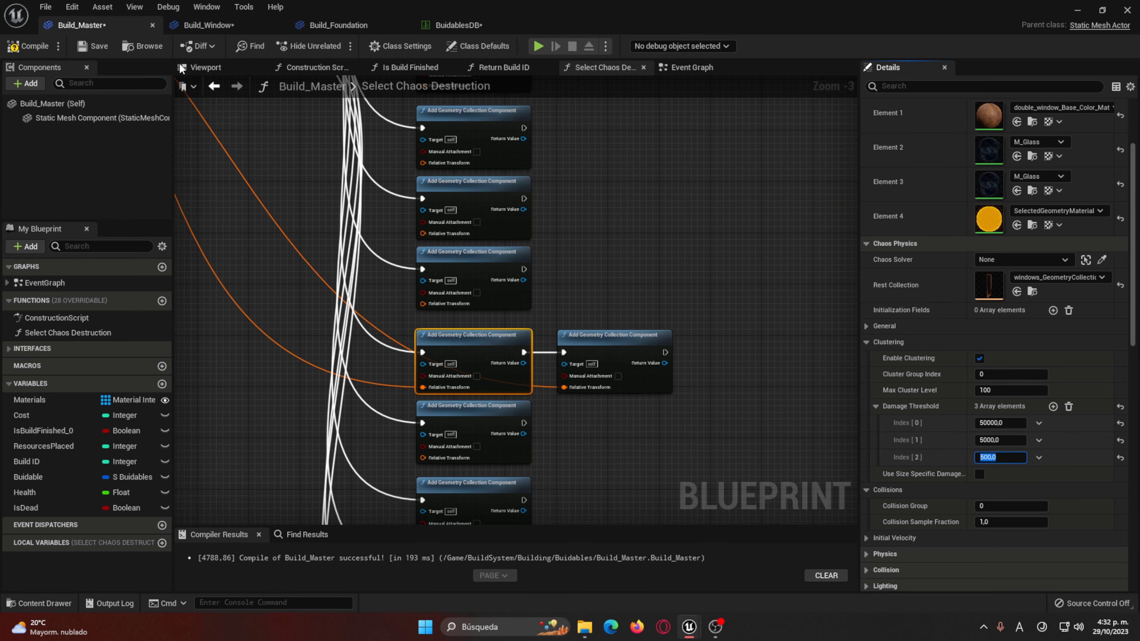
Step: Play-test placing and breaking the window wall, walking around the loose frames, then stop
left_click(539, 46)
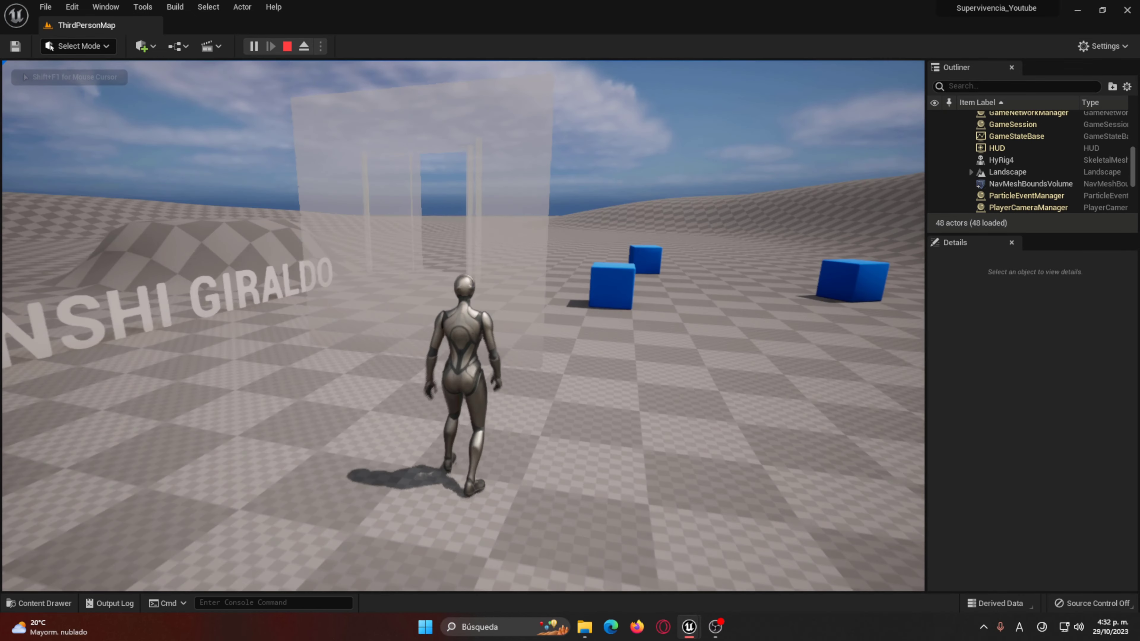
left_click(463, 327)
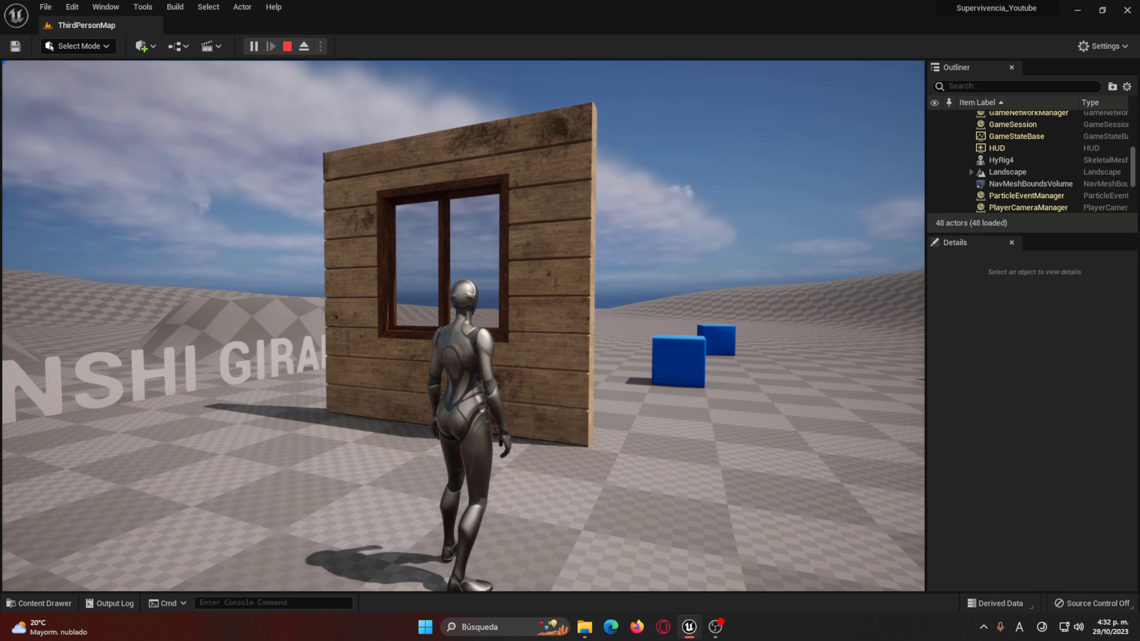
key("e")
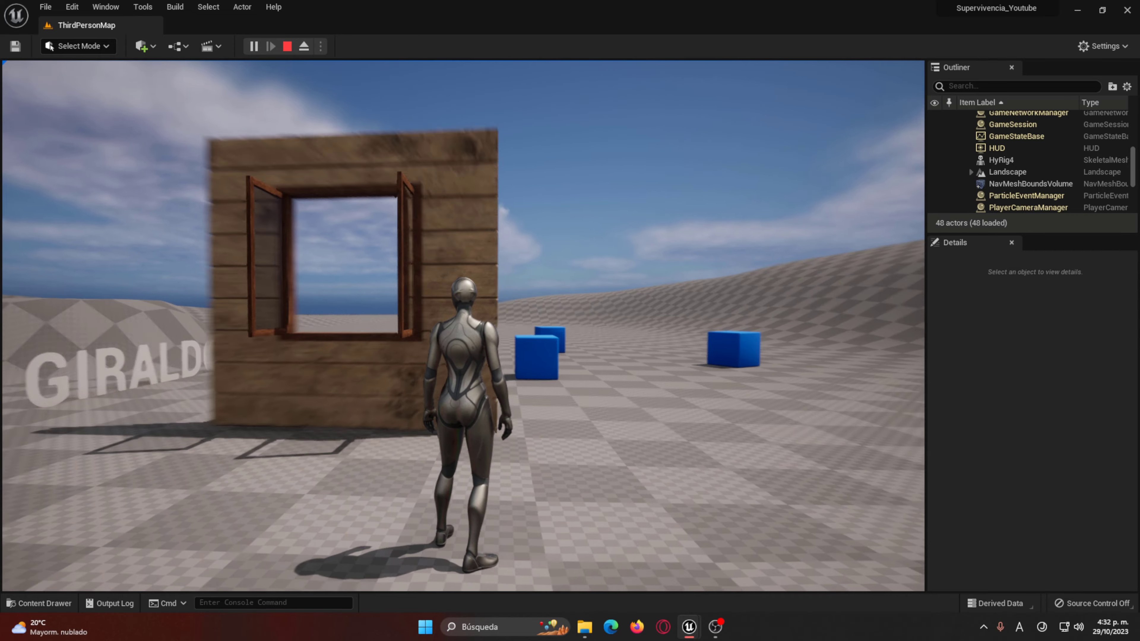
key("w")
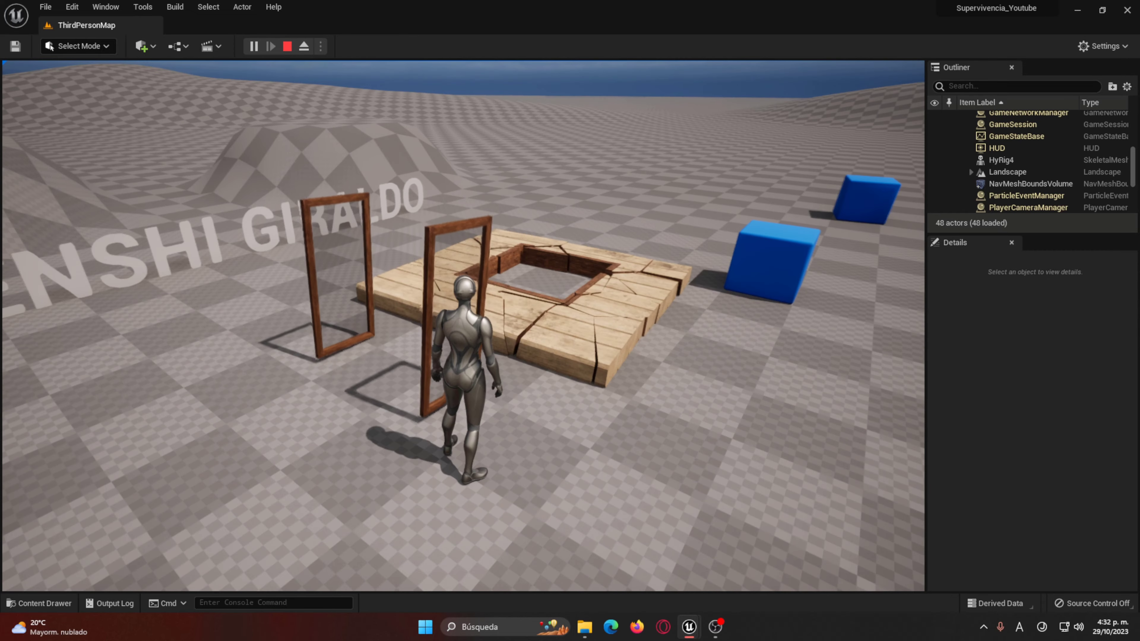
key("w")
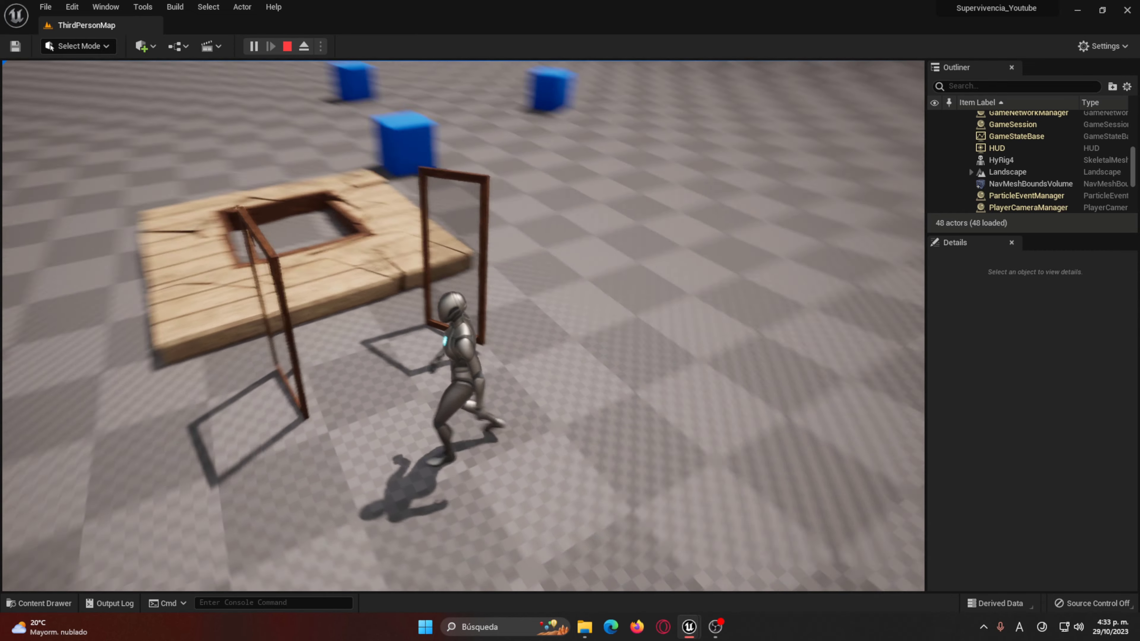
key("s")
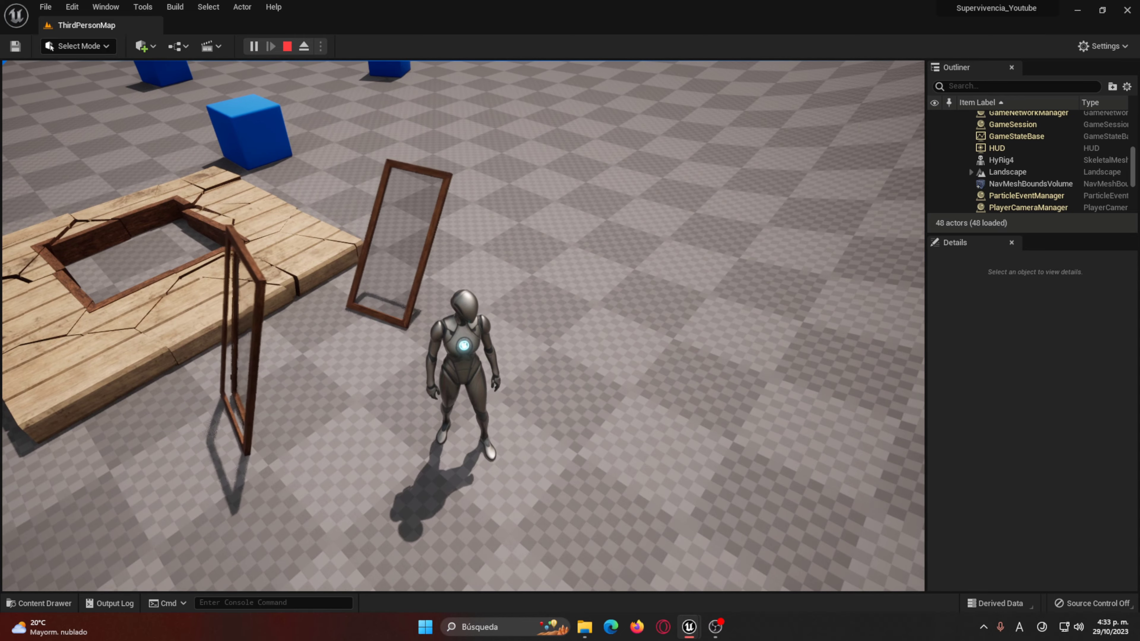
key("Escape")
key("ctrl+space")
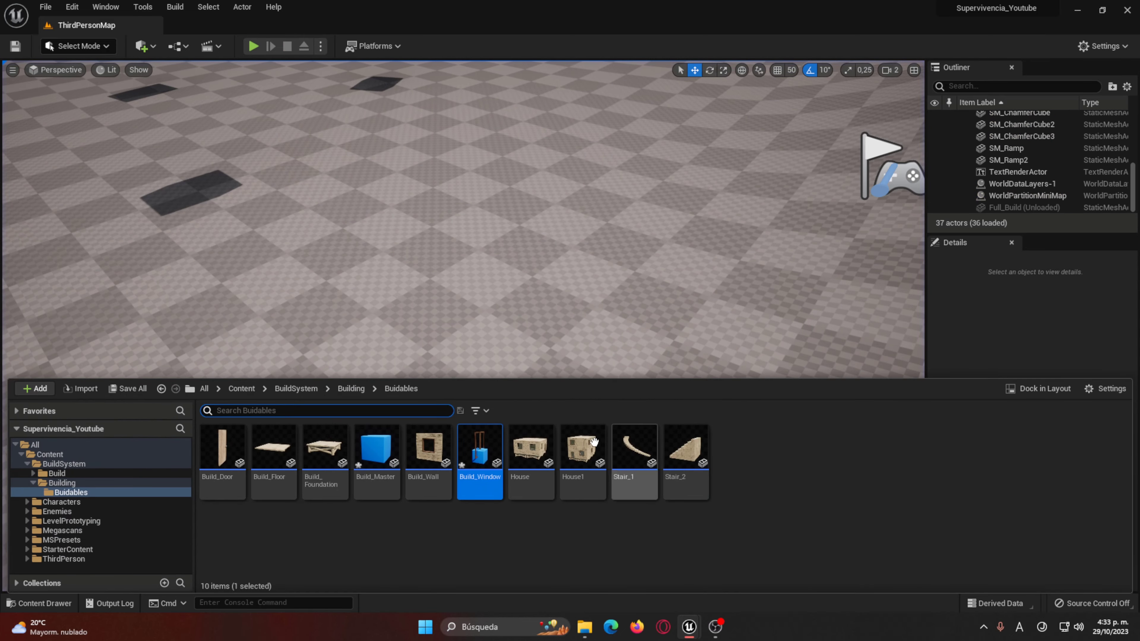
Step: Set all three Damage Threshold values in Build_Master to 500, compile, and start play
double_click(475, 459)
double_click(669, 283)
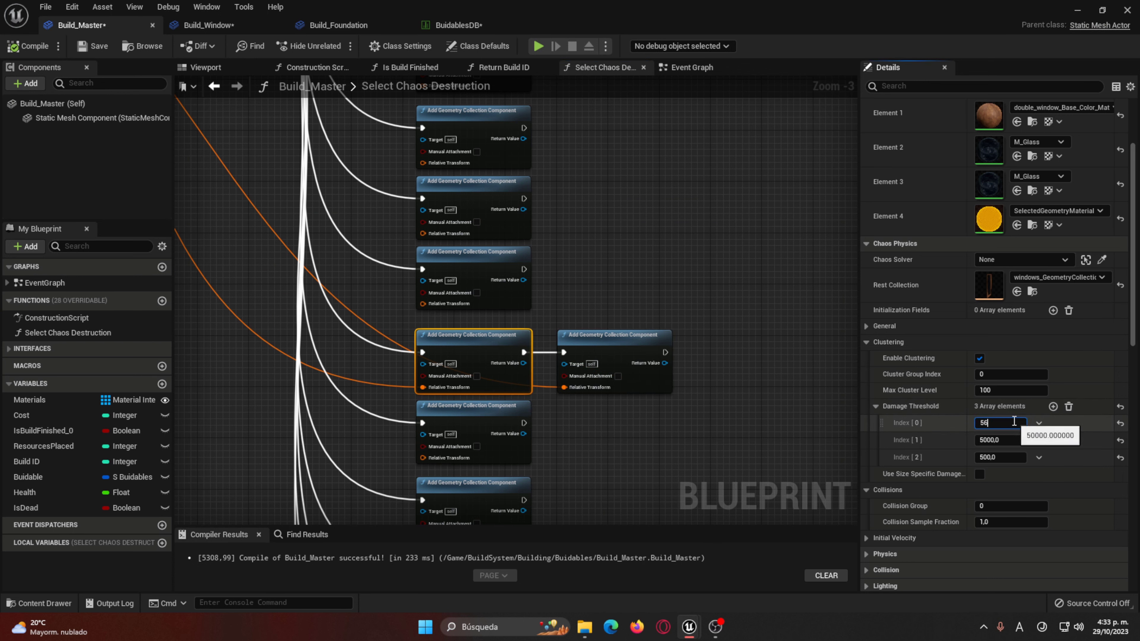
type("0")
left_click(1014, 440)
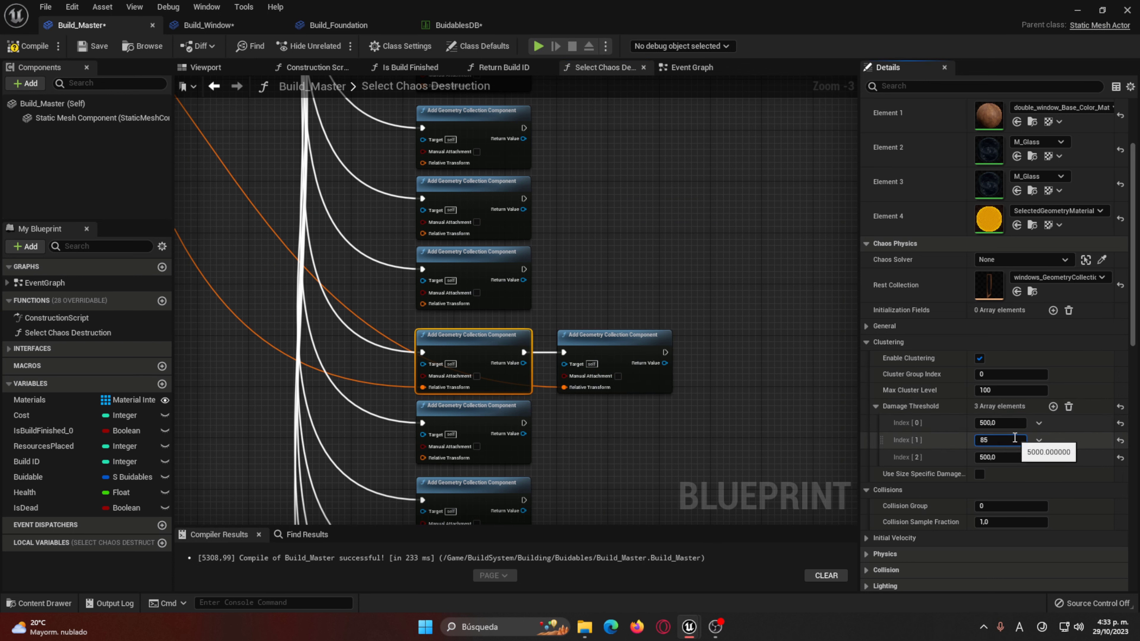
type("500")
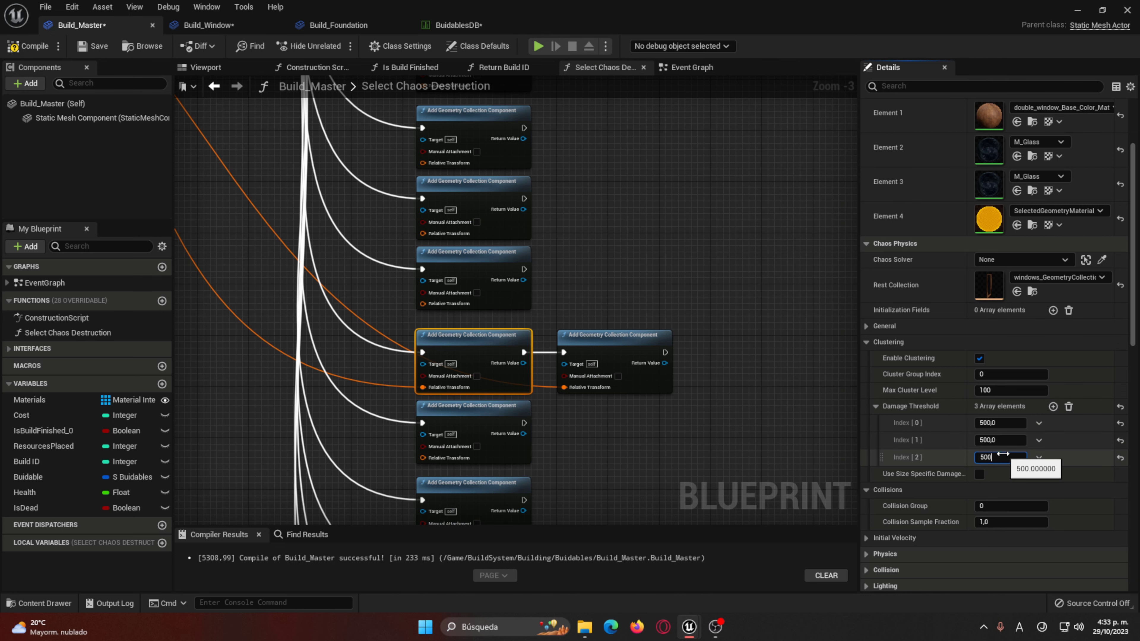
key("Return")
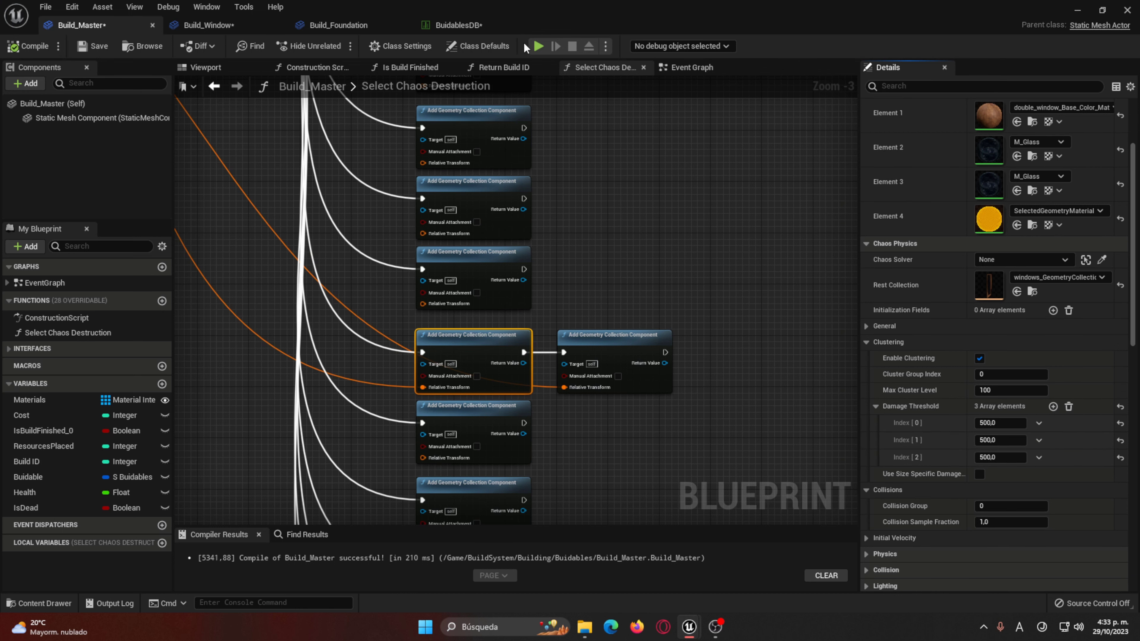
left_click(539, 46)
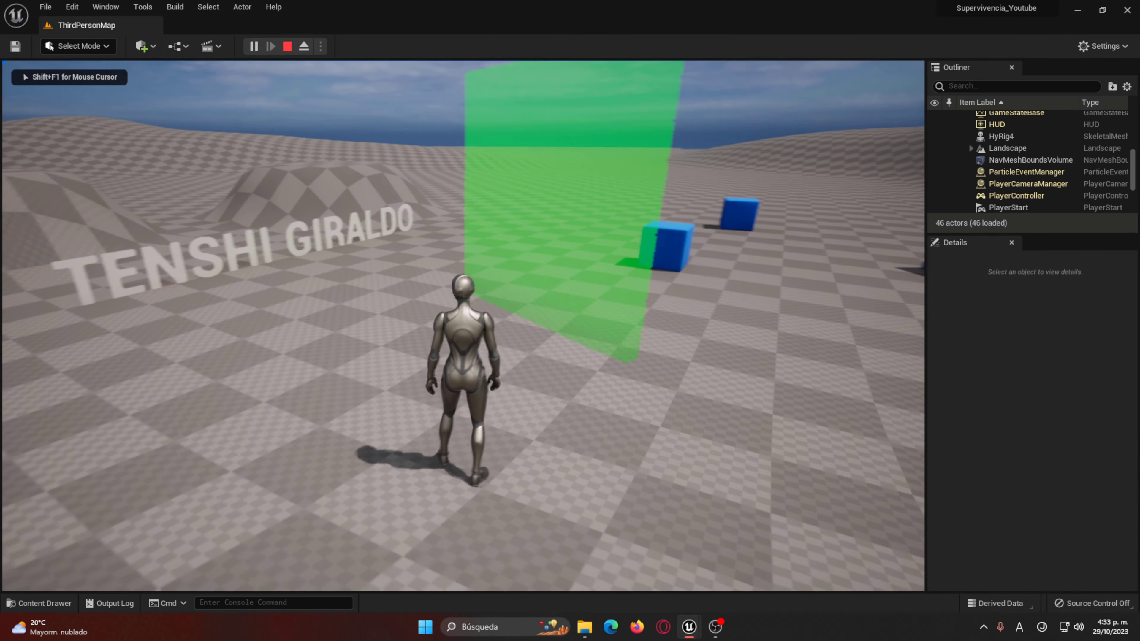
Step: Walk up and place the wooden wall with a window in game, then stop play
key("w")
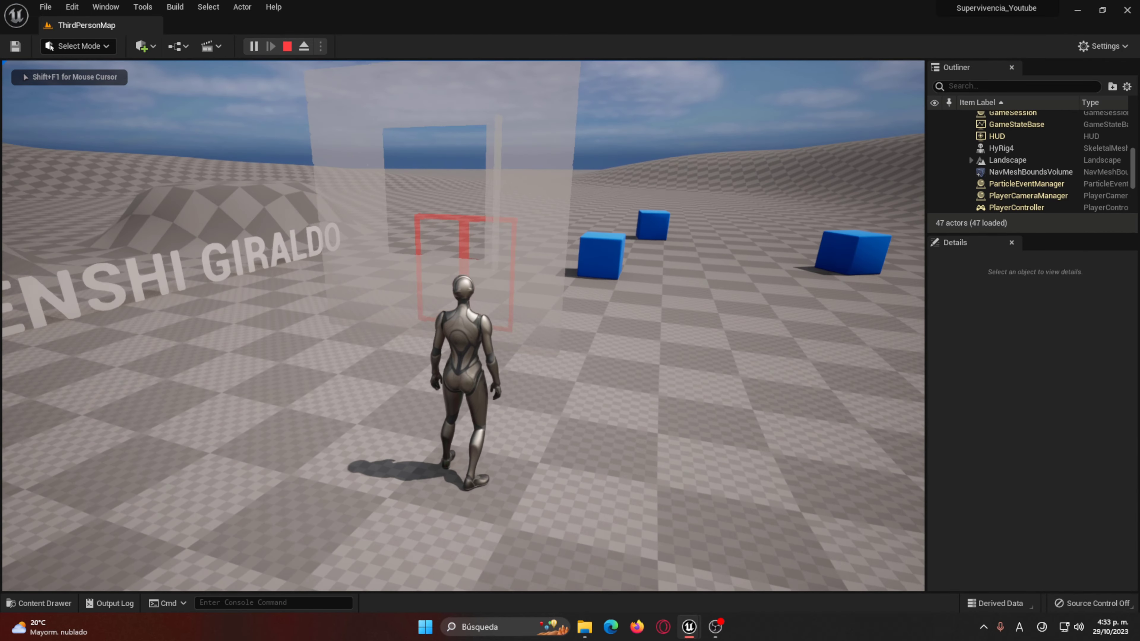
key("w")
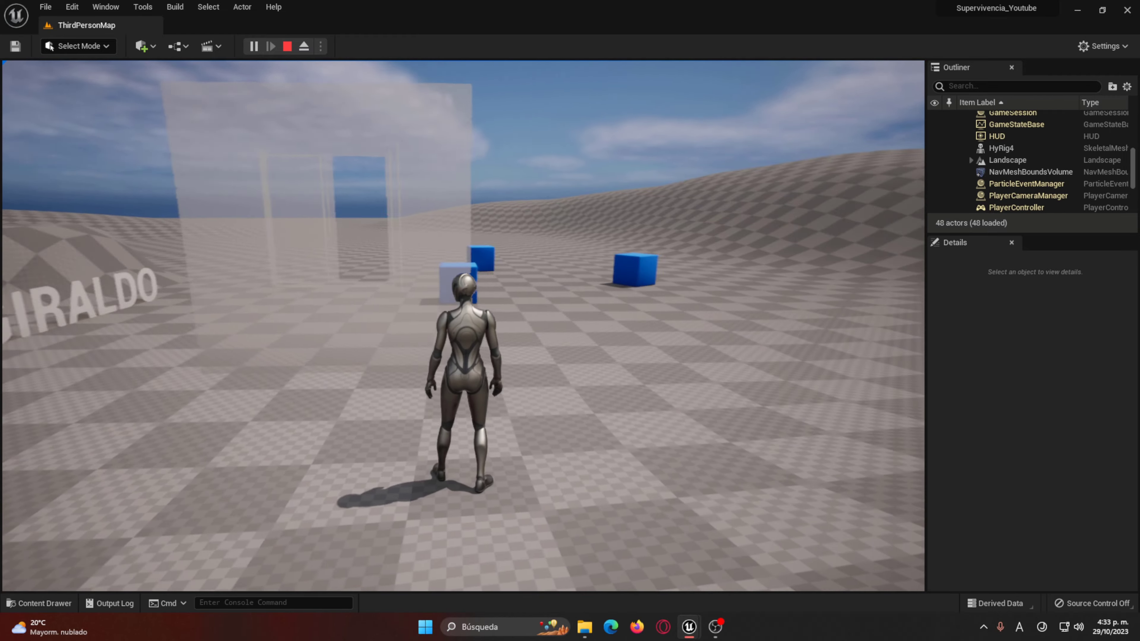
left_click(463, 326)
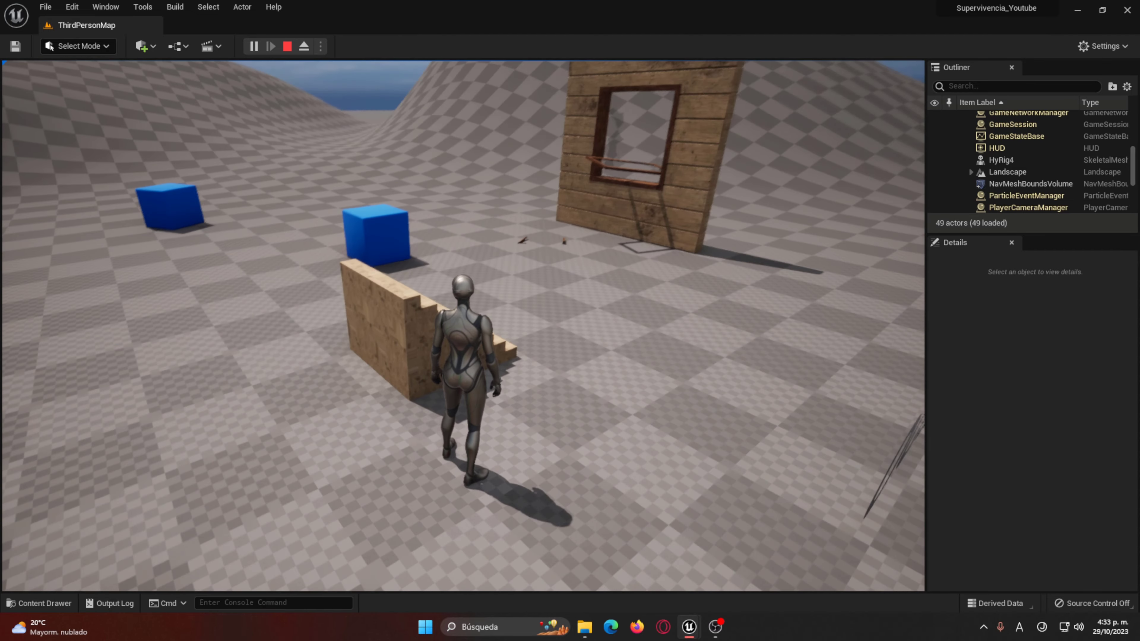
key("Escape")
Step: Set the stair geometry collection node's Rest Collection to Stairs_Rampa_GeometryCollection in Build_Master
key("ctrl+space")
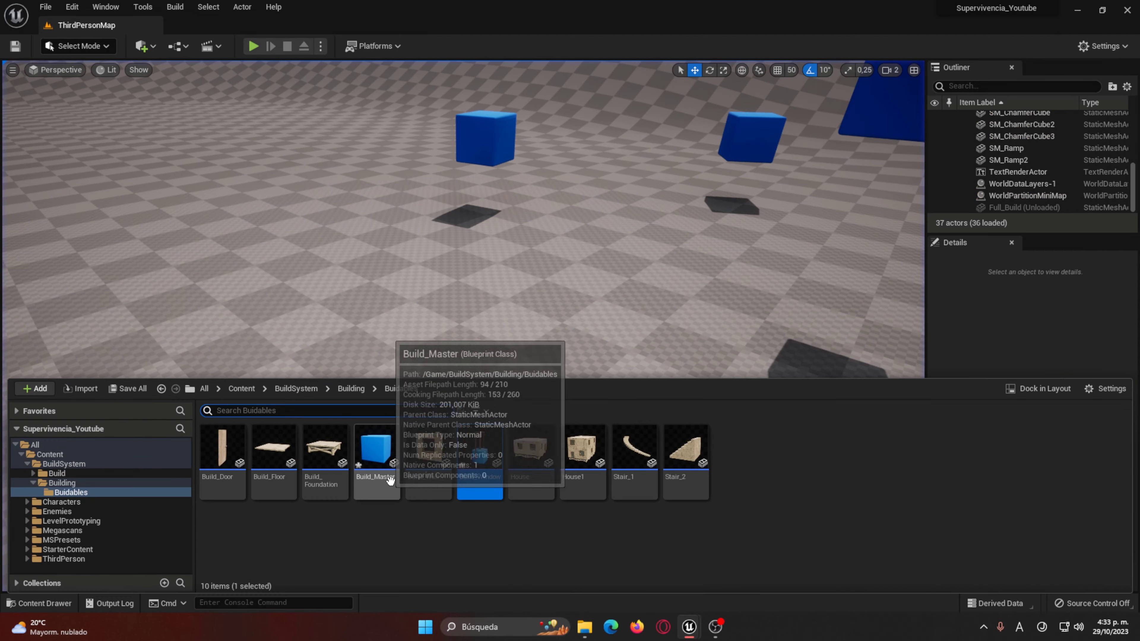
double_click(475, 448)
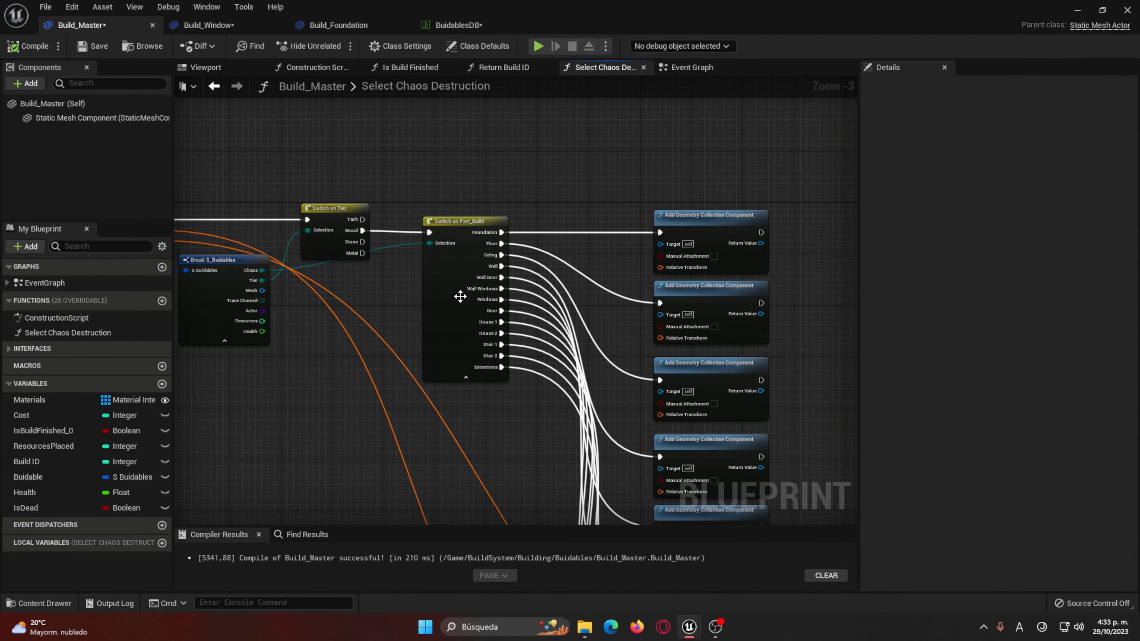
right_click_drag(507, 356, 515, 187)
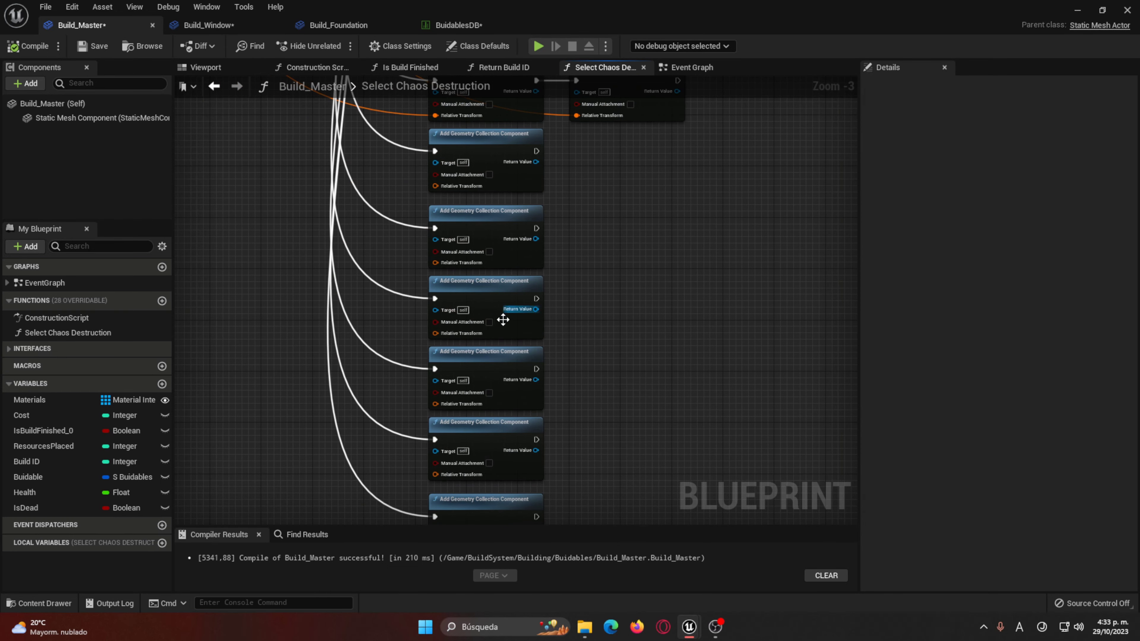
left_click(499, 296)
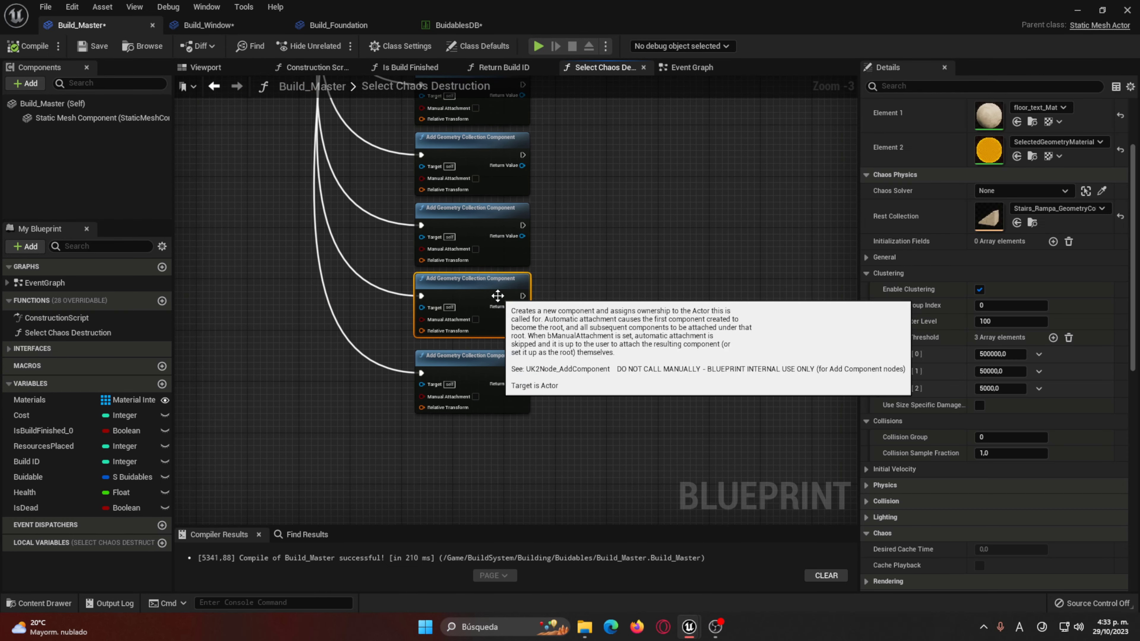
left_click(487, 353)
left_click(467, 235)
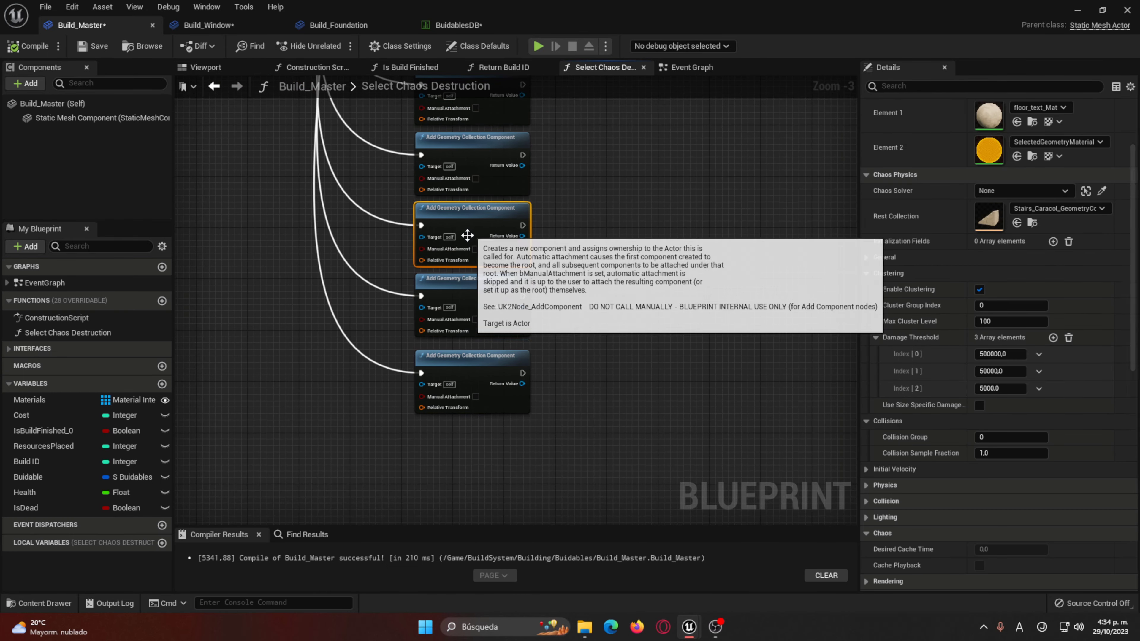
left_click(1044, 208)
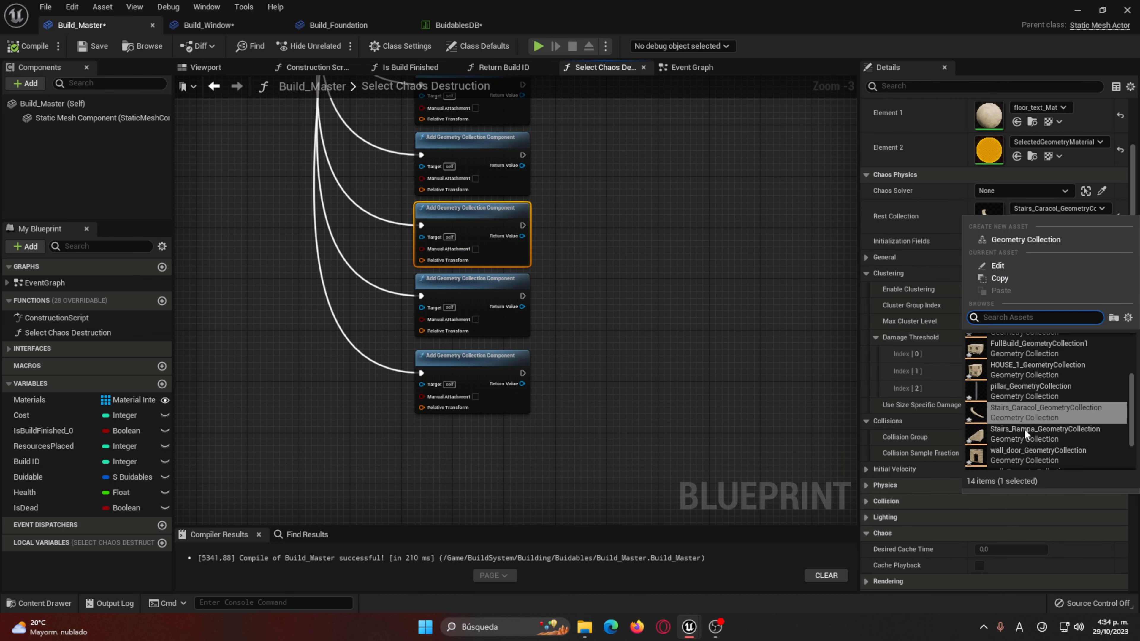
left_click(1042, 393)
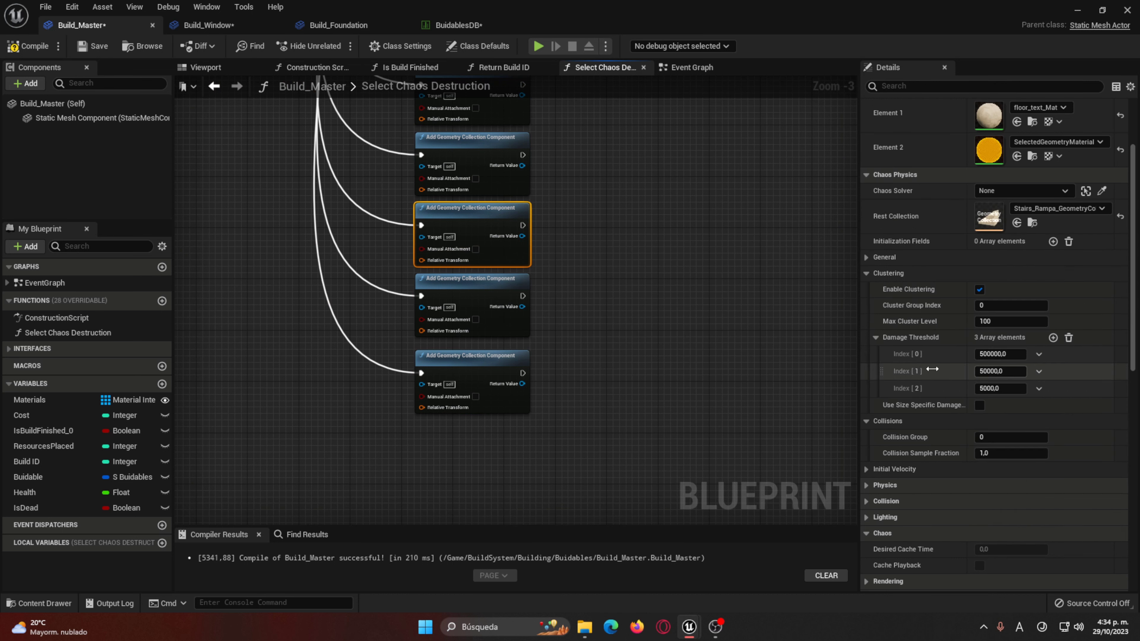
Step: Review the fourth node's rest collection, then start a play test
left_click(481, 281)
left_click(1056, 207)
left_click(1054, 390)
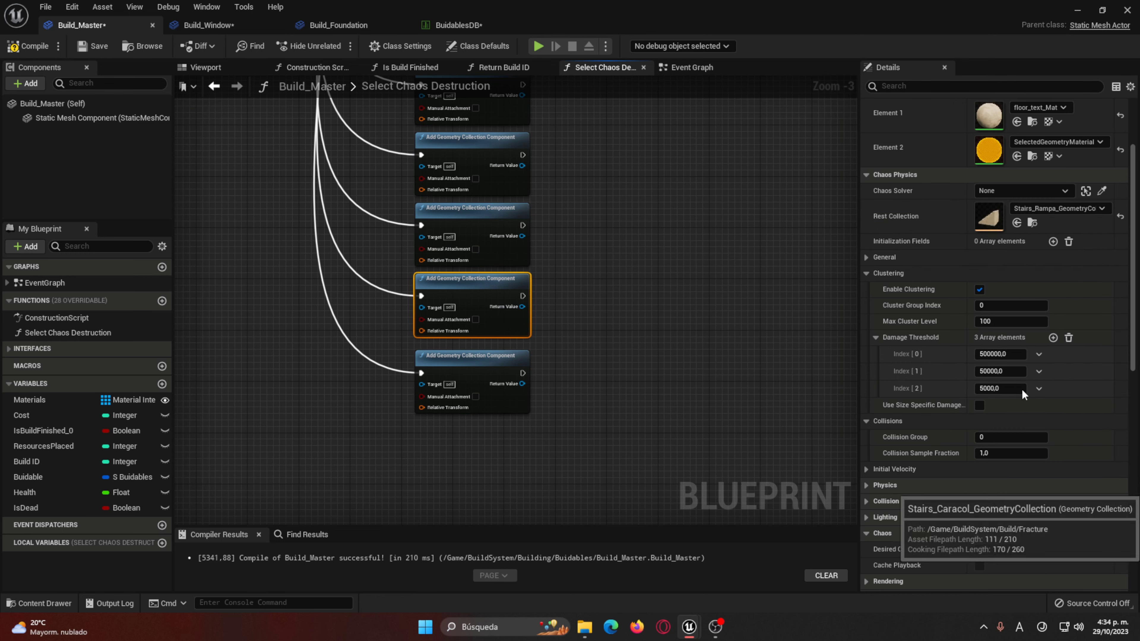
left_click(539, 46)
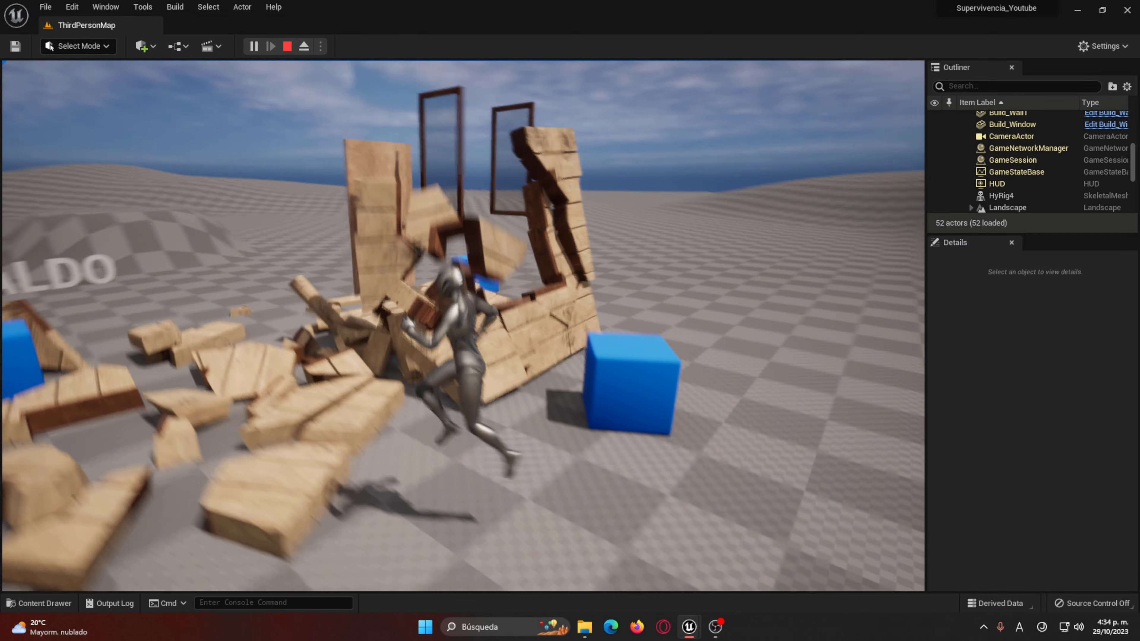
Step: Run the character through the broken wall planks, then end the play session
key("w")
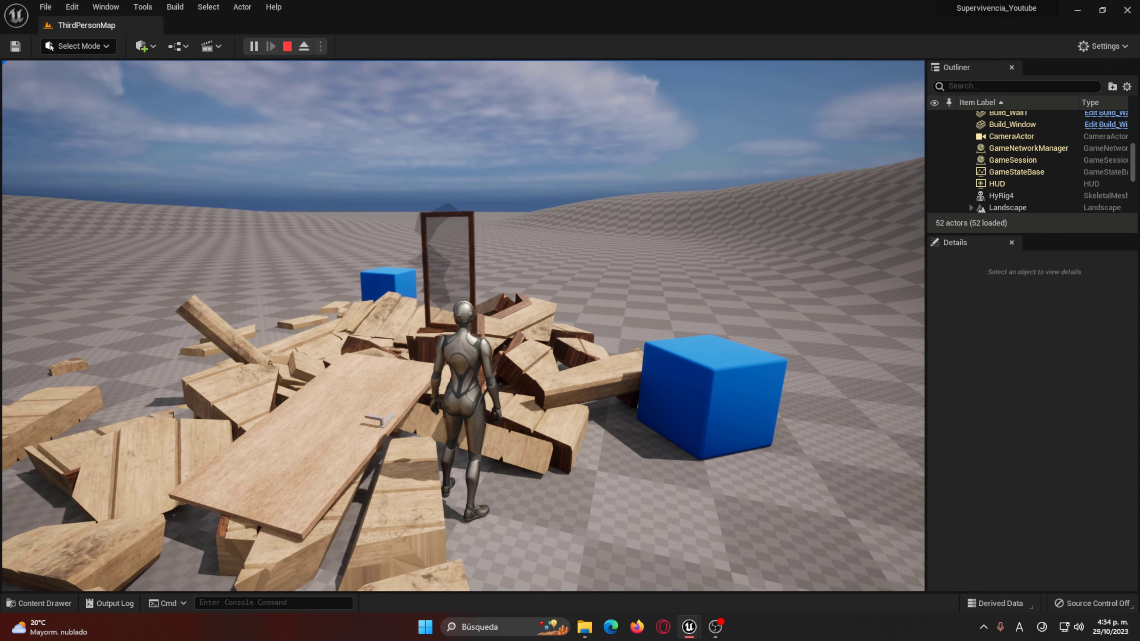
key("Escape")
Step: Open Build_Window's Select Chaos Destruction graph and inspect a geometry collection node
key("ctrl+space")
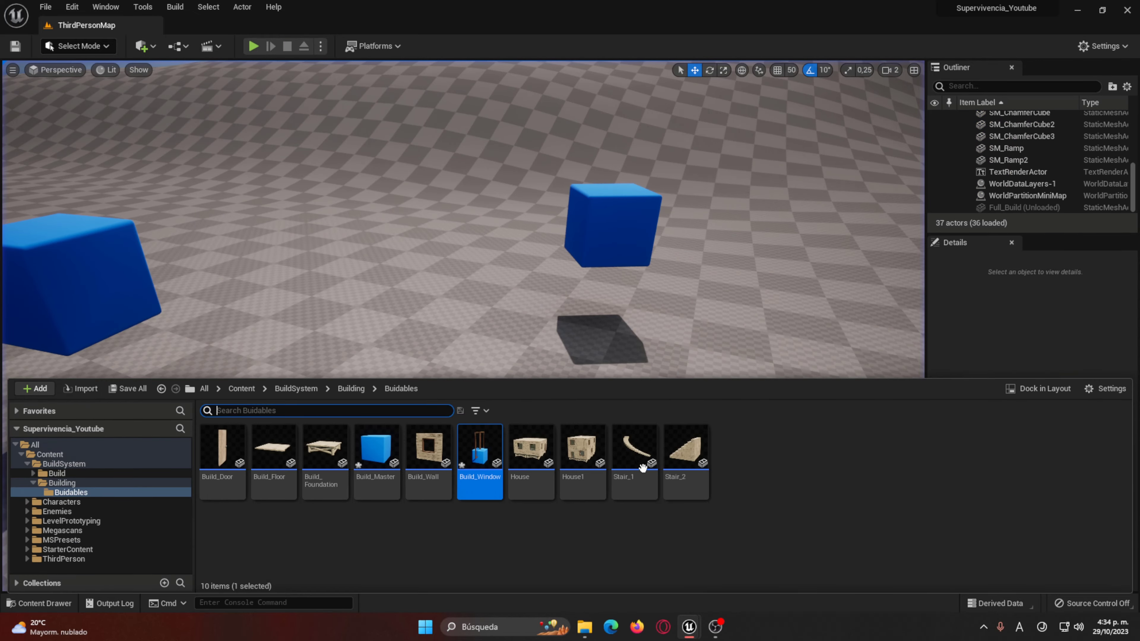
double_click(483, 454)
double_click(661, 222)
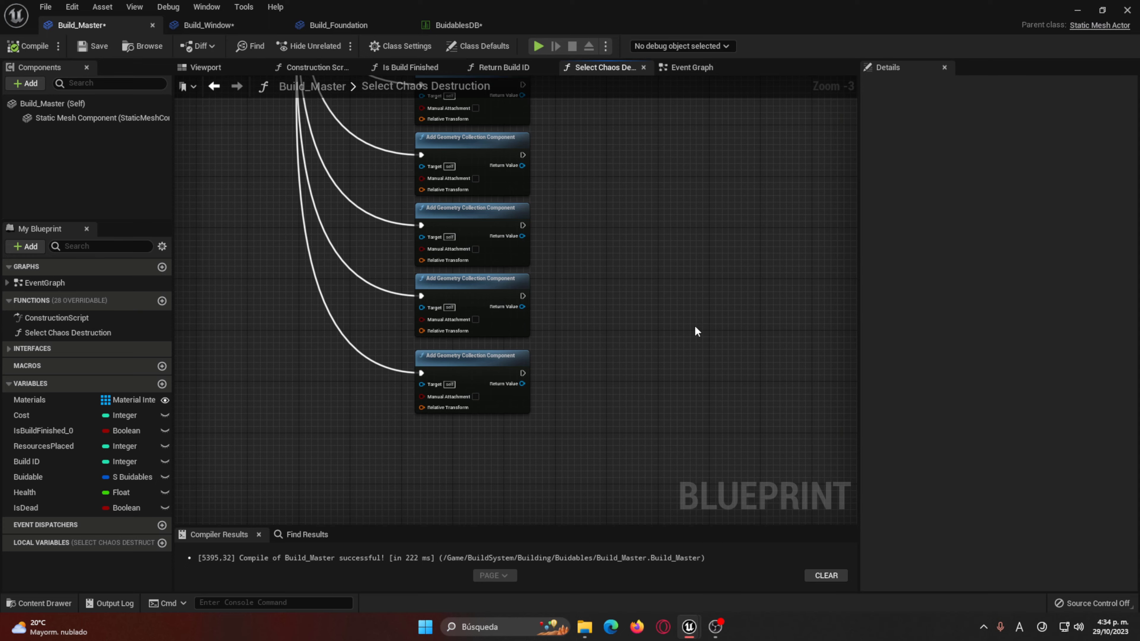
left_click(449, 241)
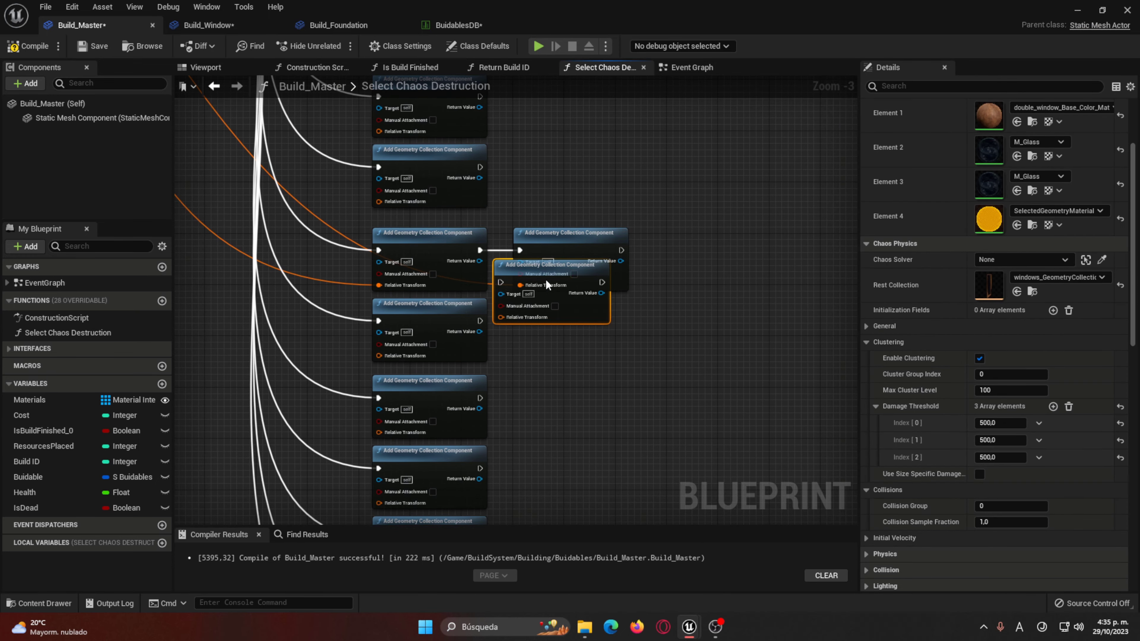
Step: Try duplicating and rewiring the Add Geometry Collection node, then undo it
key("ctrl+d")
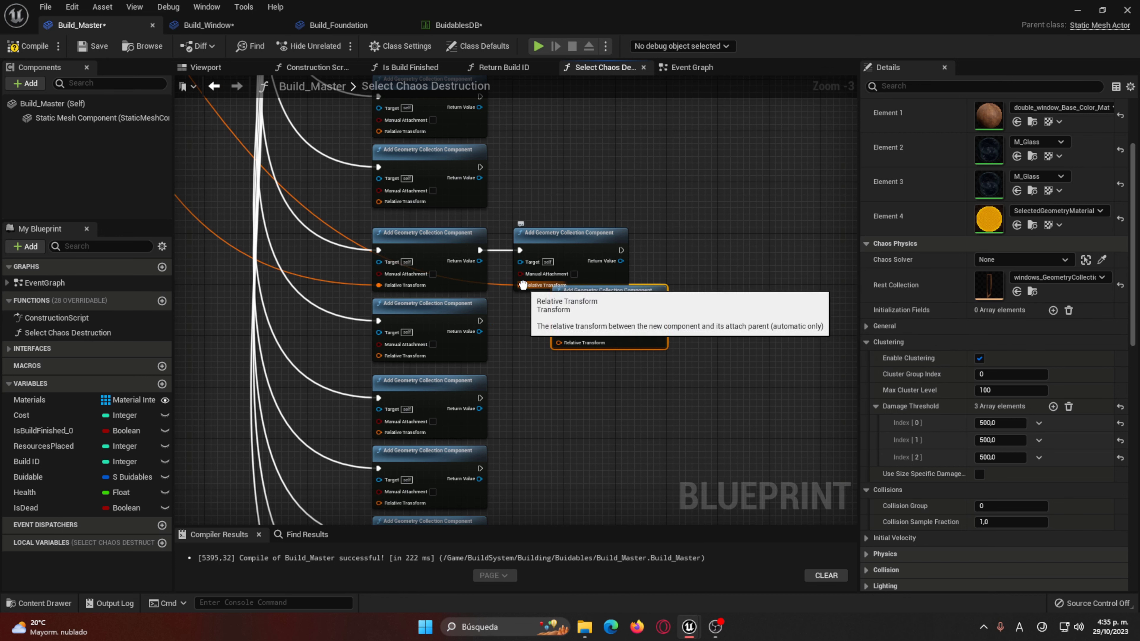
left_click_drag(521, 285, 559, 343, "ctrl")
left_click_drag(520, 250, 548, 298, "ctrl")
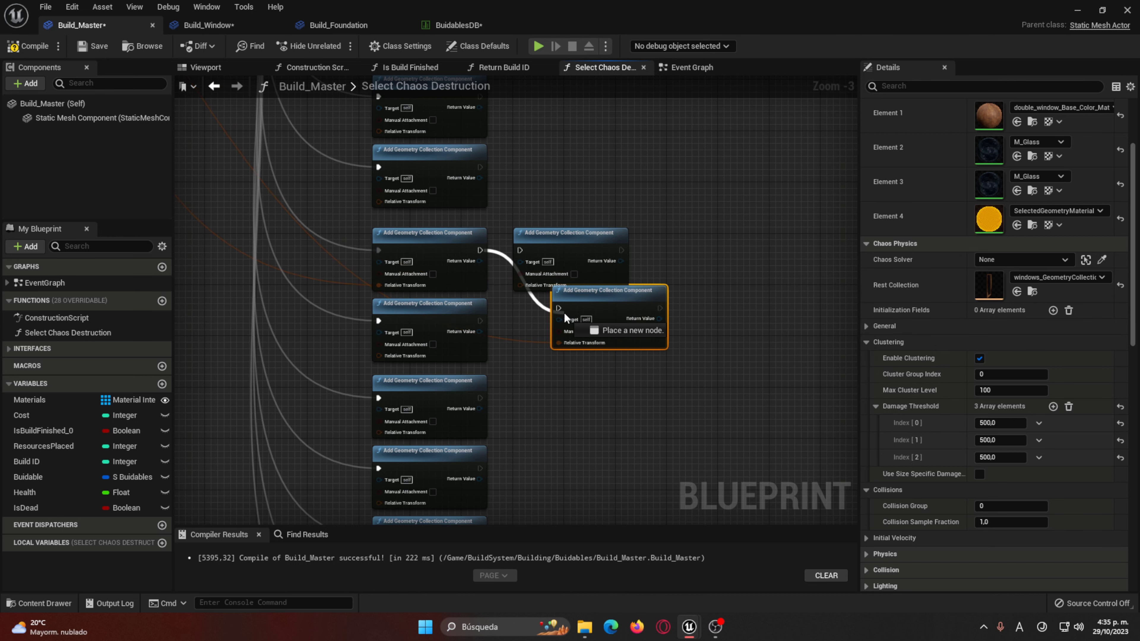
key("ctrl+z")
key("ctrl+z")
key("ctrl+z")
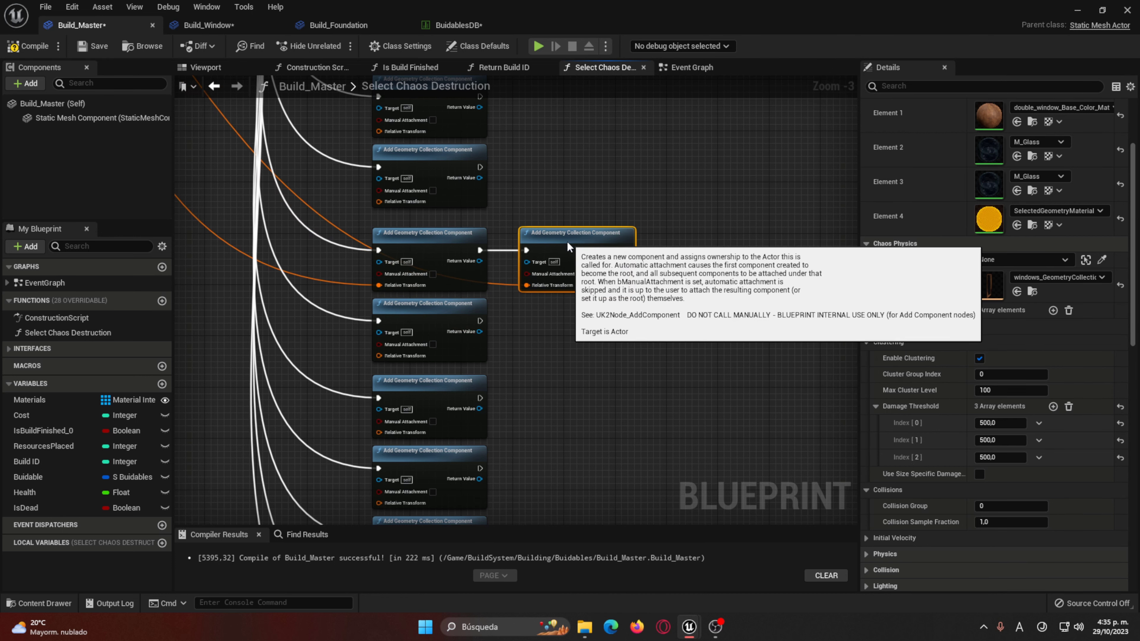
Step: Review the chaos settings of the upper geometry collection nodes, including the foundation
left_click(446, 209)
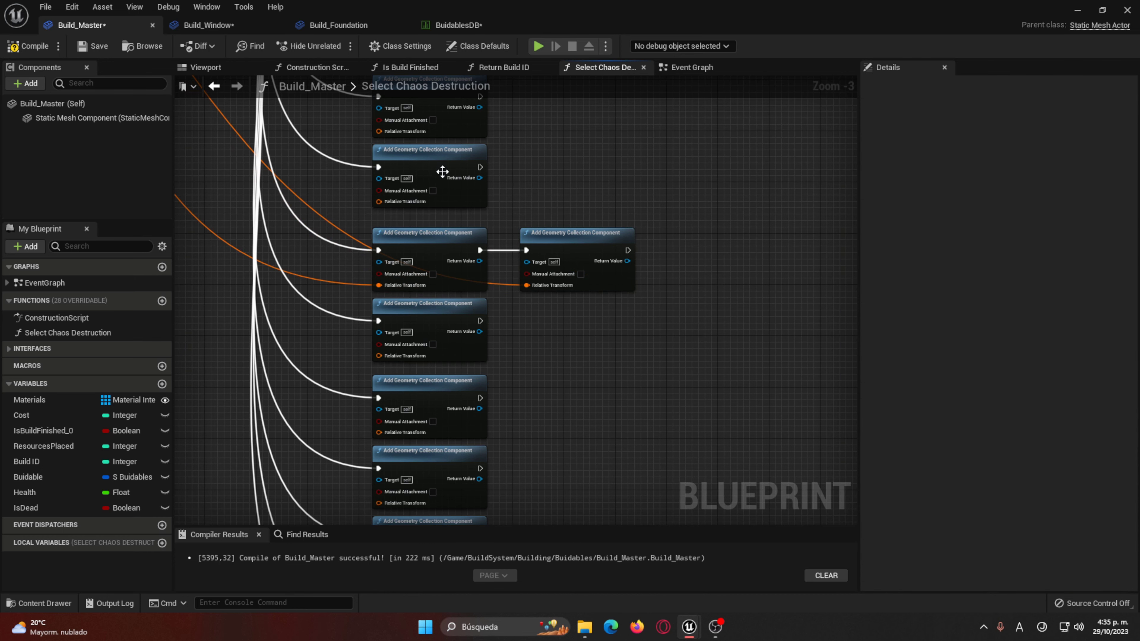
left_click(442, 172)
right_click_drag(442, 172, 437, 267)
left_click(432, 211)
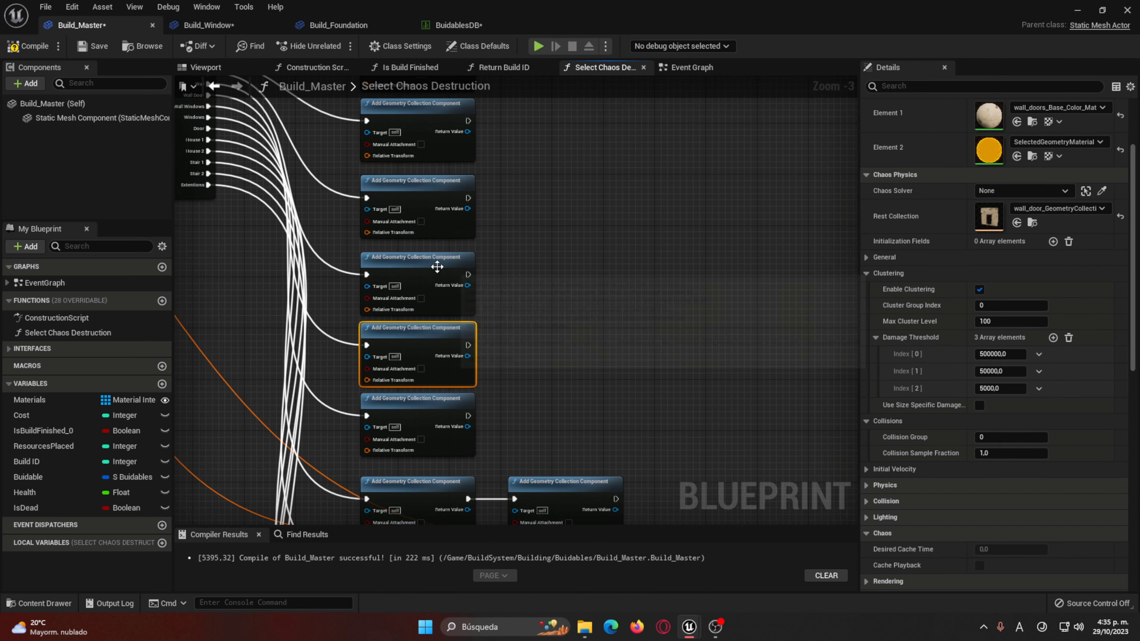
left_click(432, 209)
right_click_drag(475, 151, 462, 235)
left_click(413, 153)
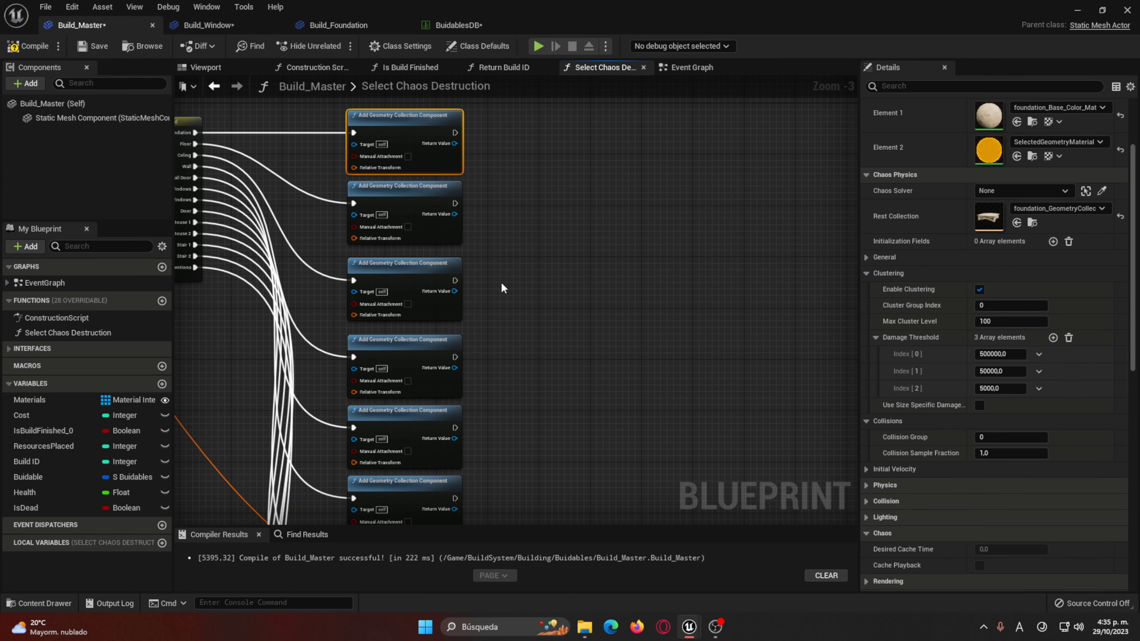
right_click_drag(429, 390, 547, 273)
Step: Check the wall window and door geometry collection nodes' settings, then start a play test
left_click(543, 315)
left_click(559, 424)
right_click_drag(558, 424, 582, 351)
left_click(561, 435)
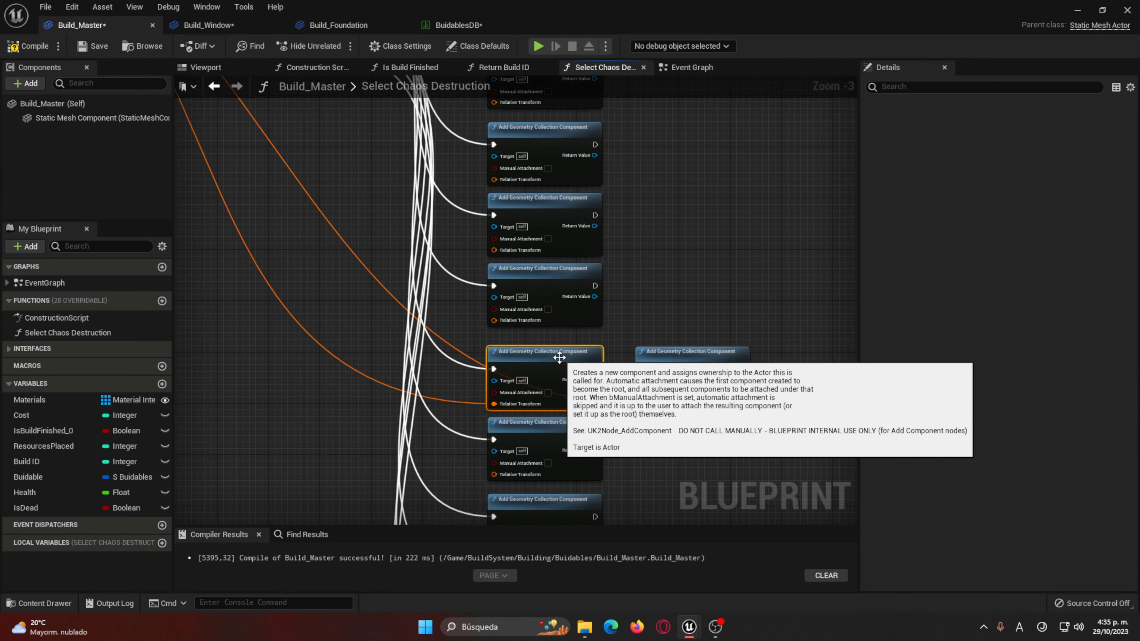
left_click(538, 438)
right_click_drag(639, 456, 686, 269)
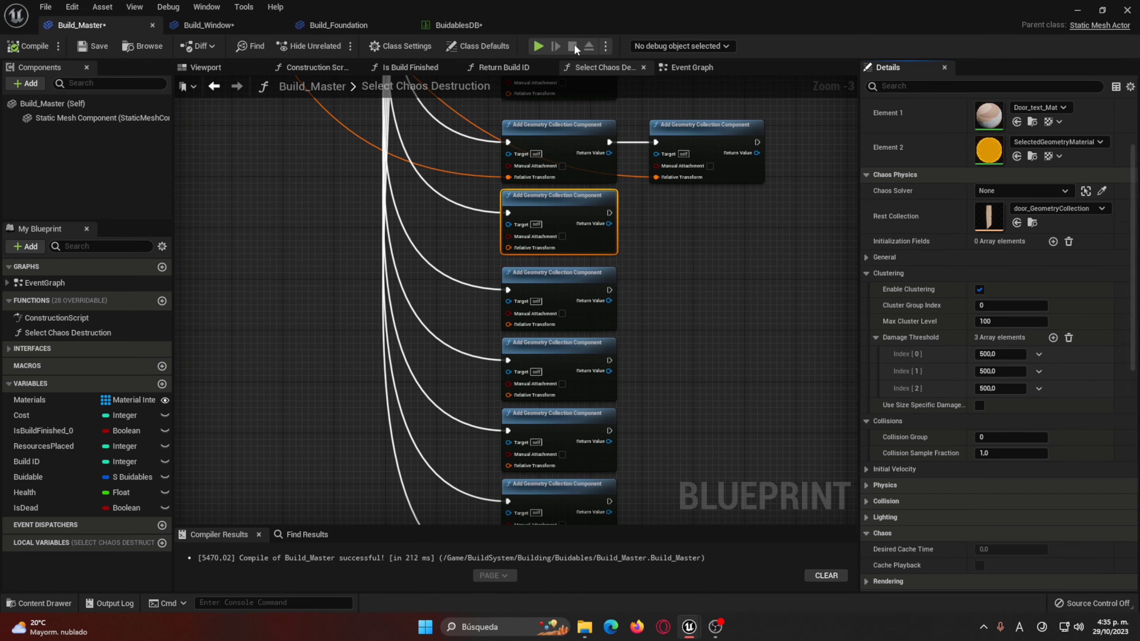
left_click(539, 46)
Step: Walk the character past the hut into the wooden platform until it shatters, then stop playing
left_click(462, 325)
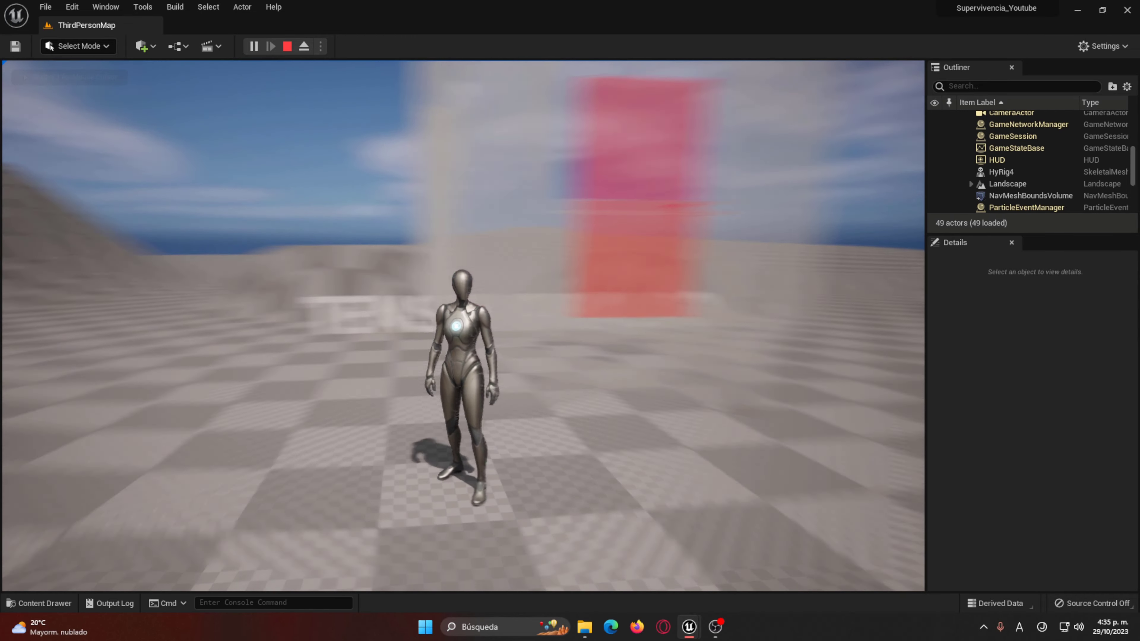
key("w")
key("w")
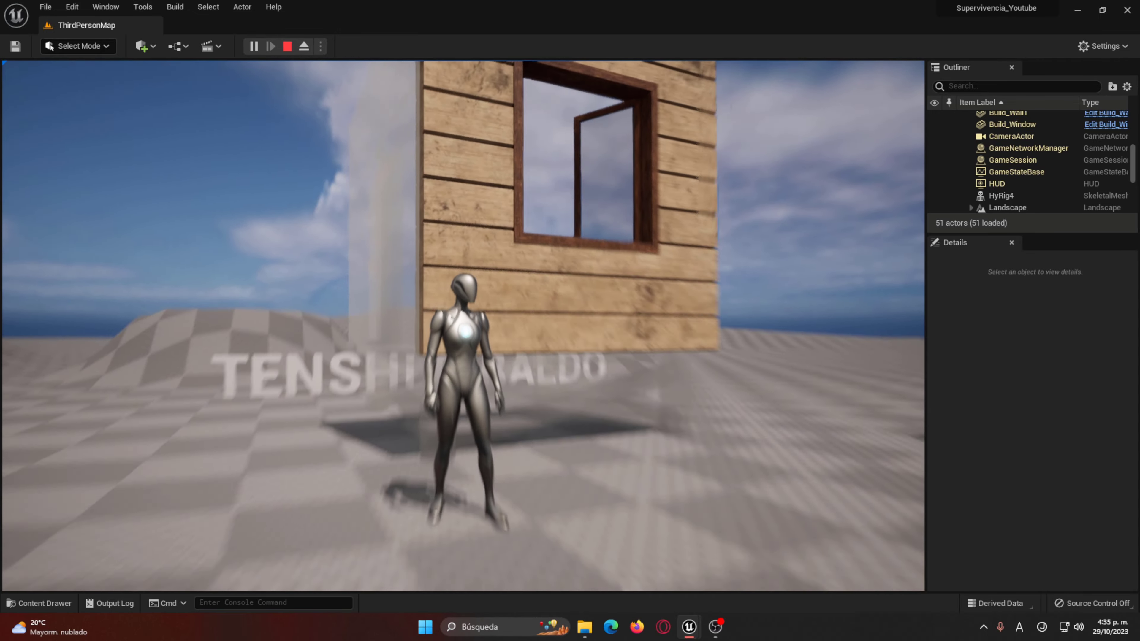
key("w")
key("w")
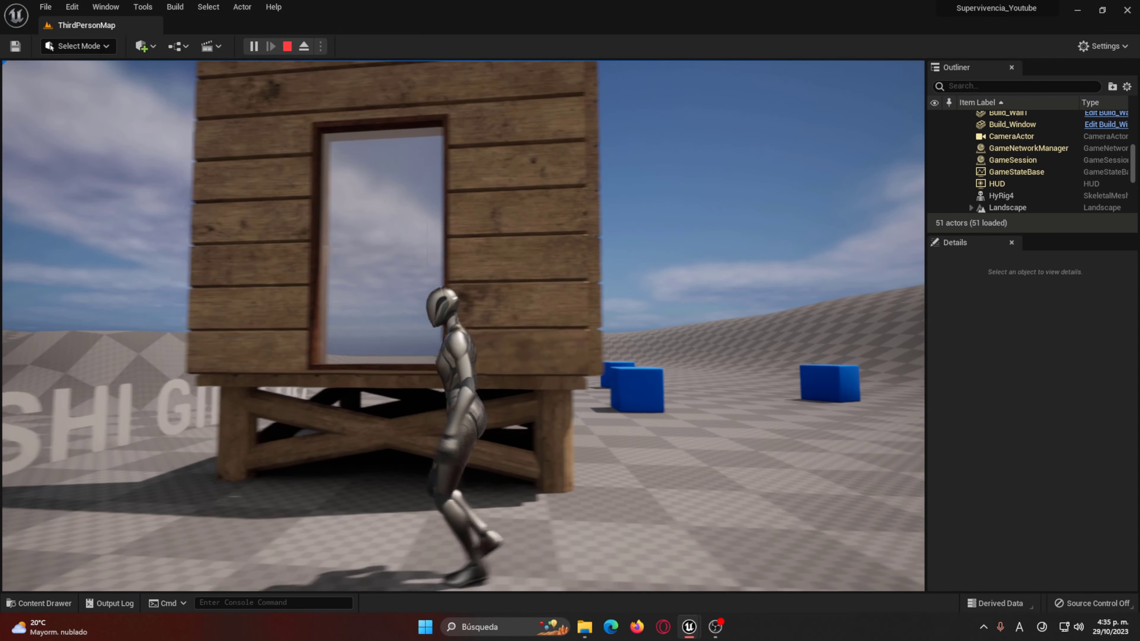
key("w")
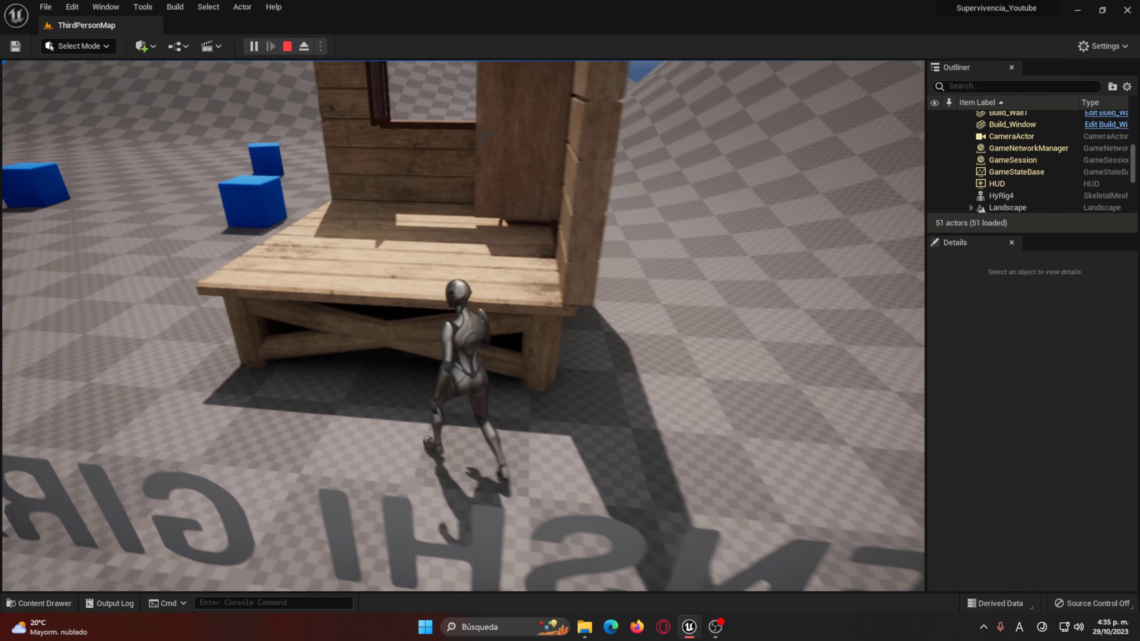
key("w")
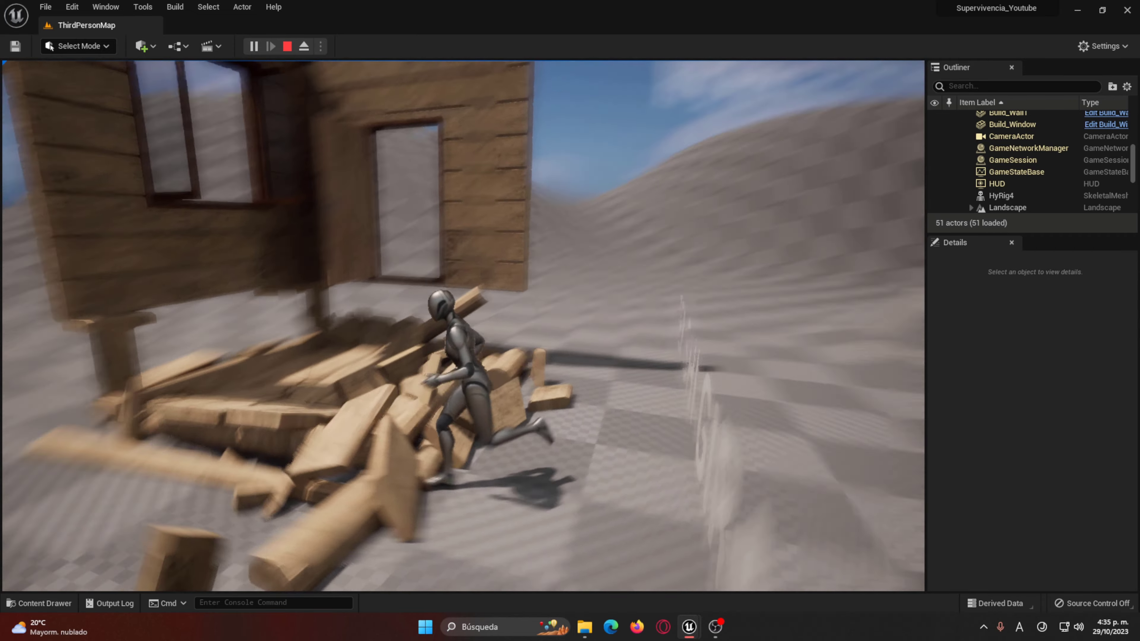
key("w")
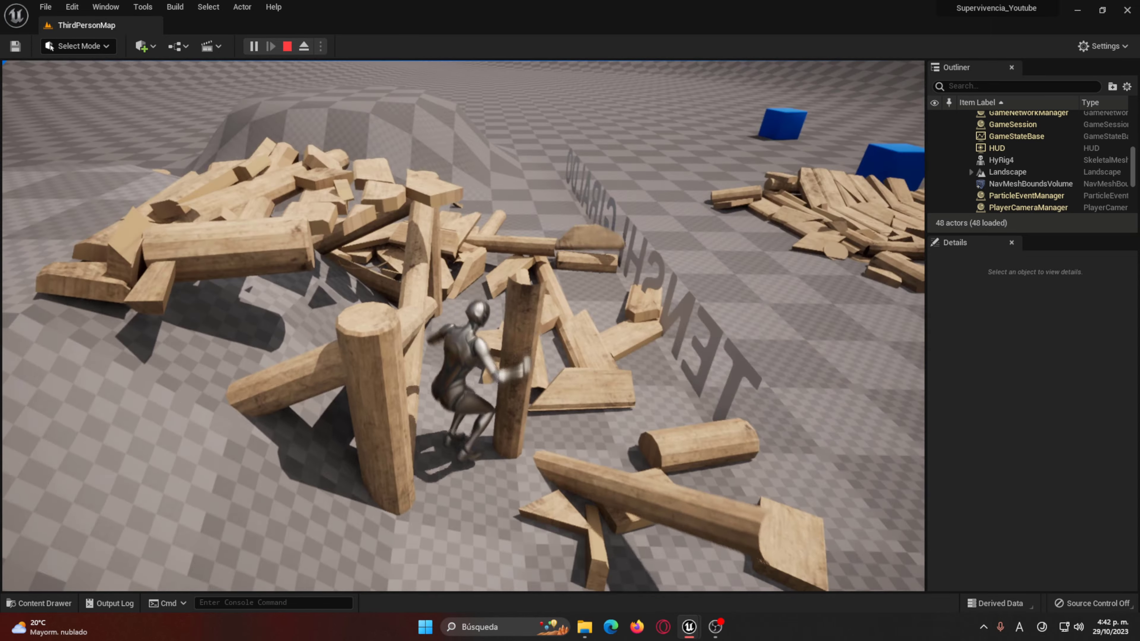
key("Escape")
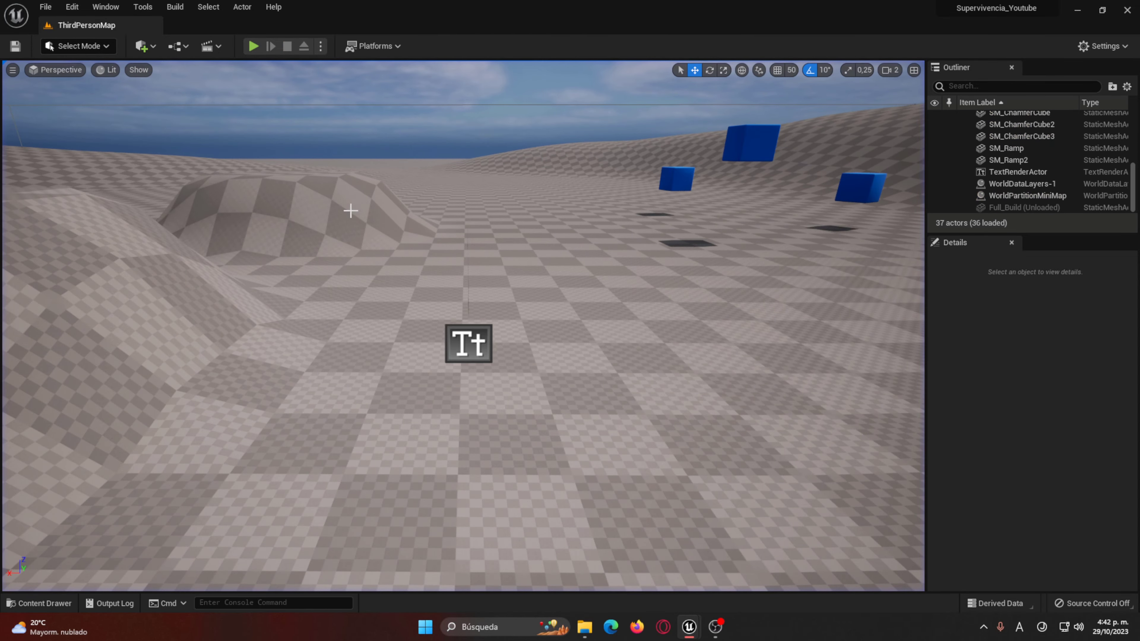
Step: Open Build_Foundation and Build_Master, and view Build_Master's Event Deal Damage chain
key("ctrl+space")
double_click(326, 483)
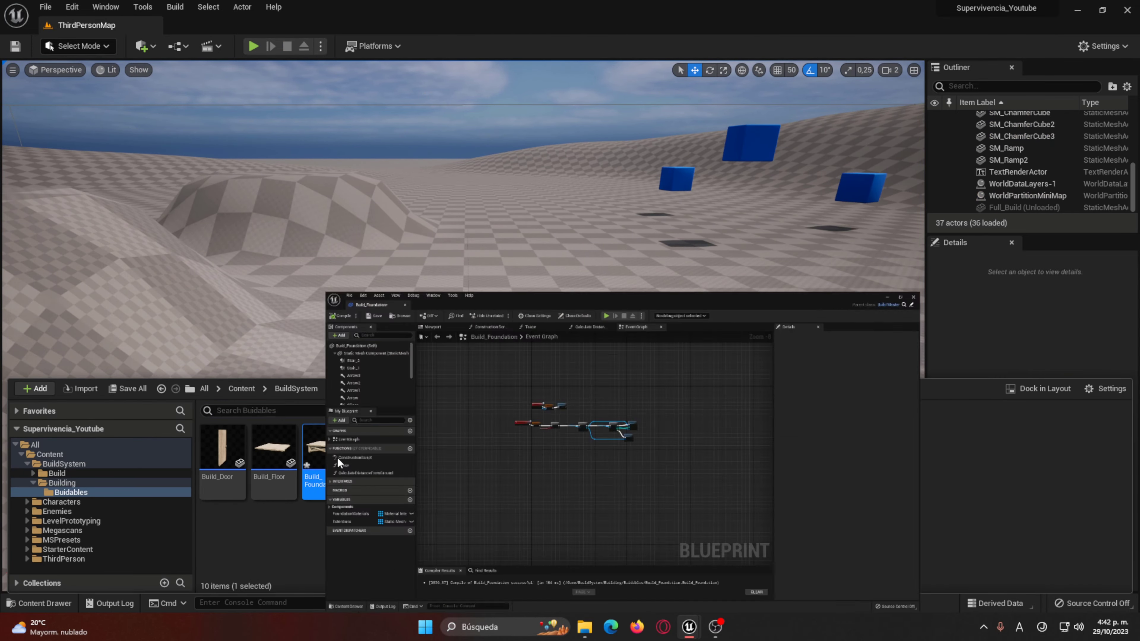
key("ctrl+space")
double_click(374, 467)
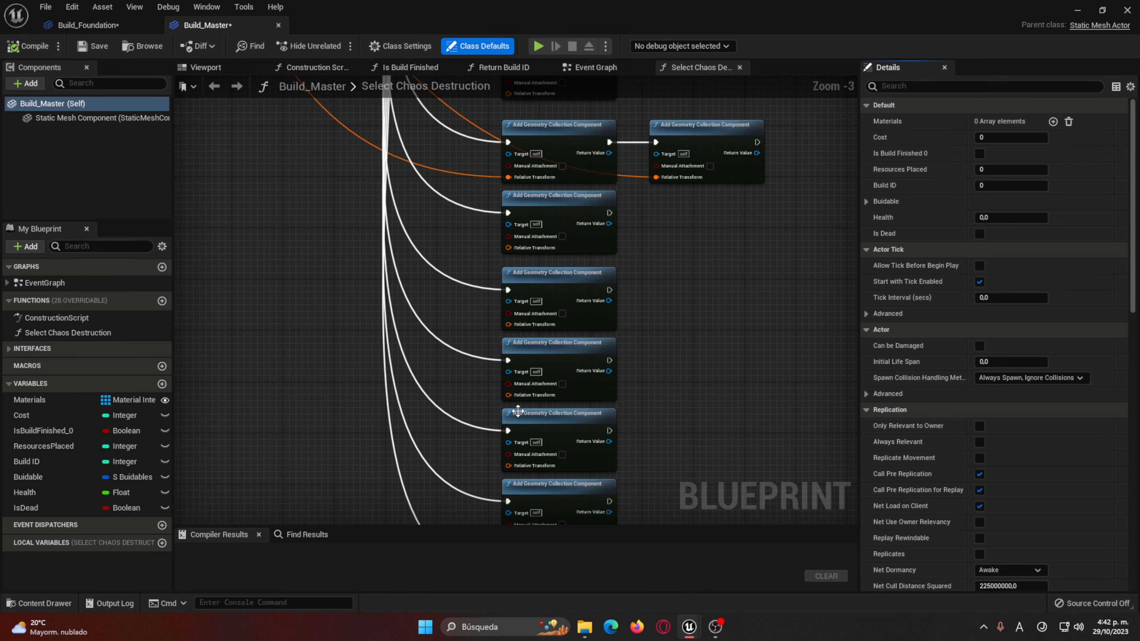
left_click(611, 70)
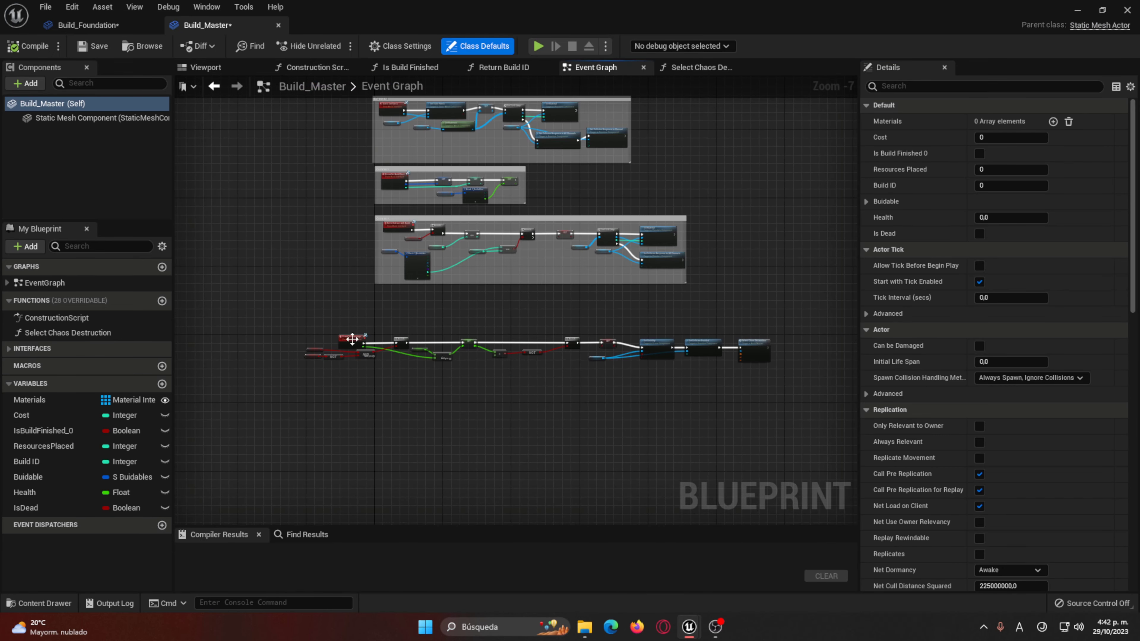
left_click_drag(755, 391, 731, 379)
scroll(369, 371, "up", 2)
scroll(385, 378, "up", 2)
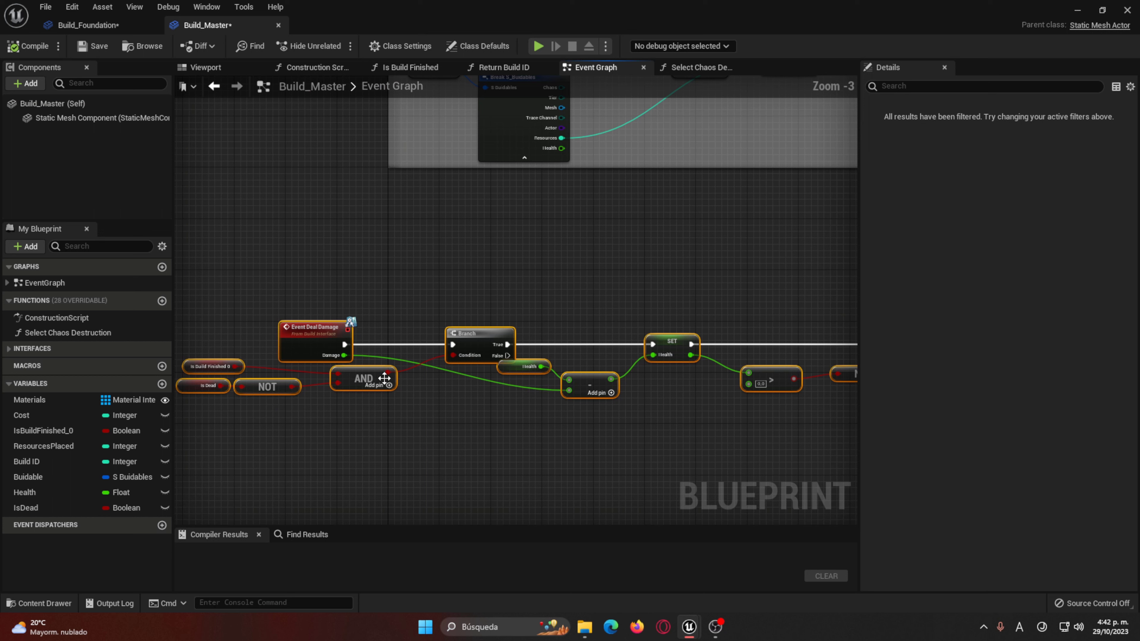
Step: Inspect Build_Foundation's Static Mesh getter, For Each Loop, Set Visibility and collision nodes
left_click(121, 31)
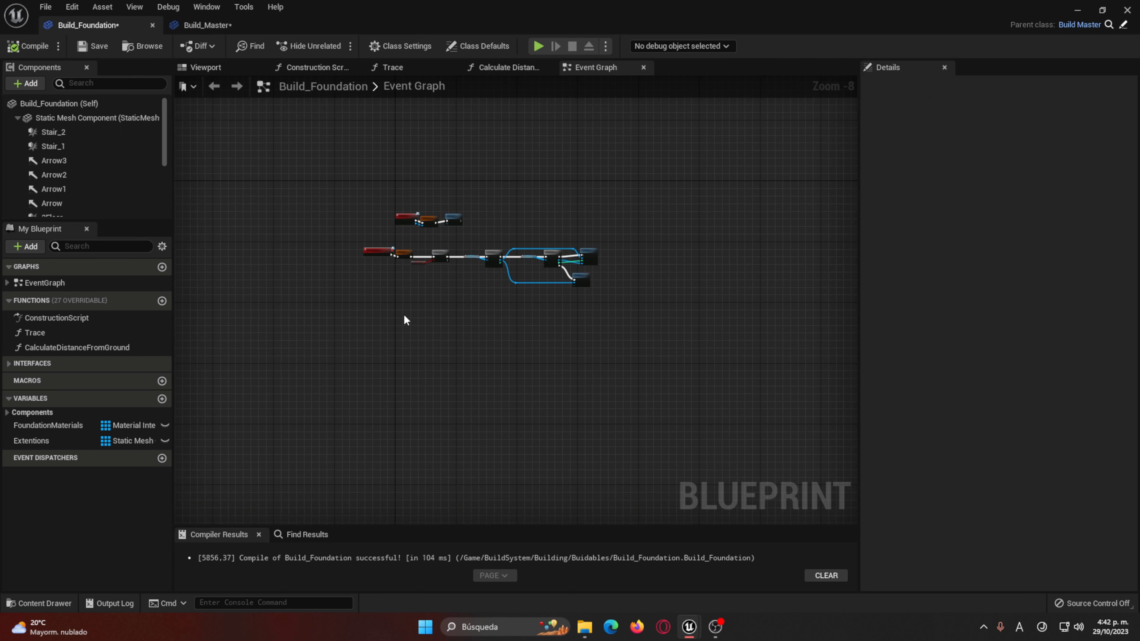
right_click(295, 310)
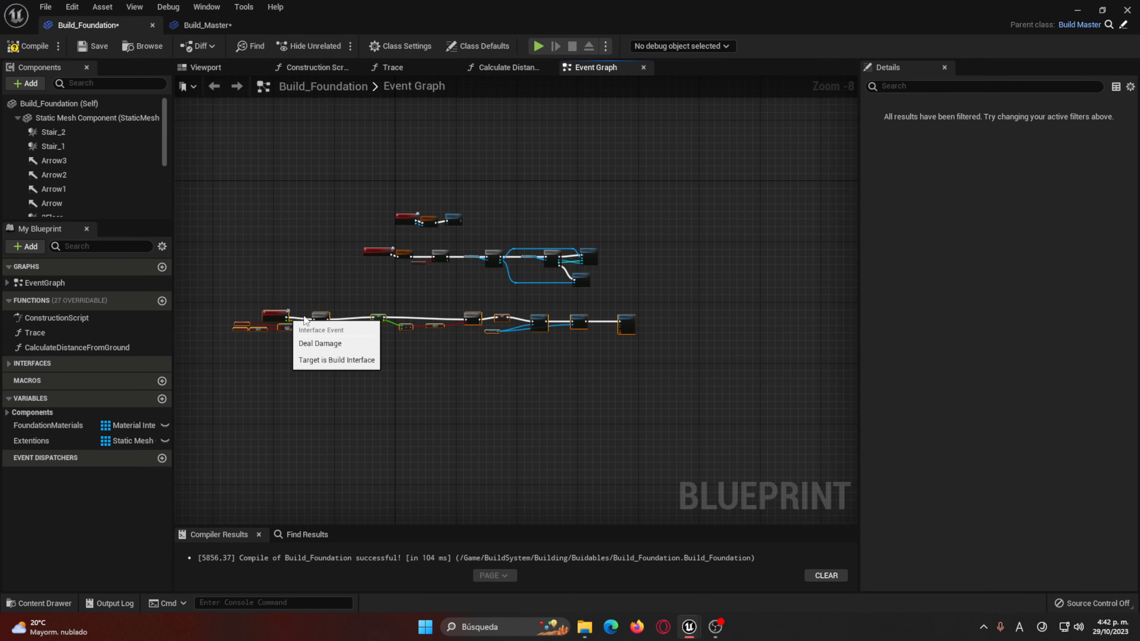
scroll(444, 329, "up", 2)
scroll(696, 405, "up", 3)
scroll(710, 364, "up", 3)
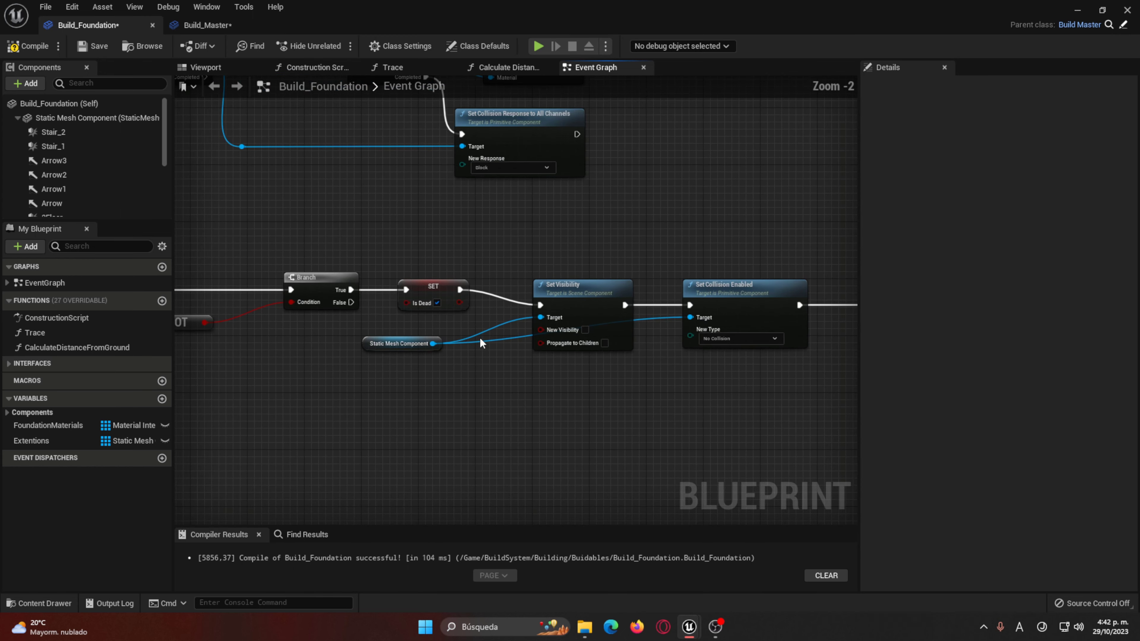
left_click(327, 345)
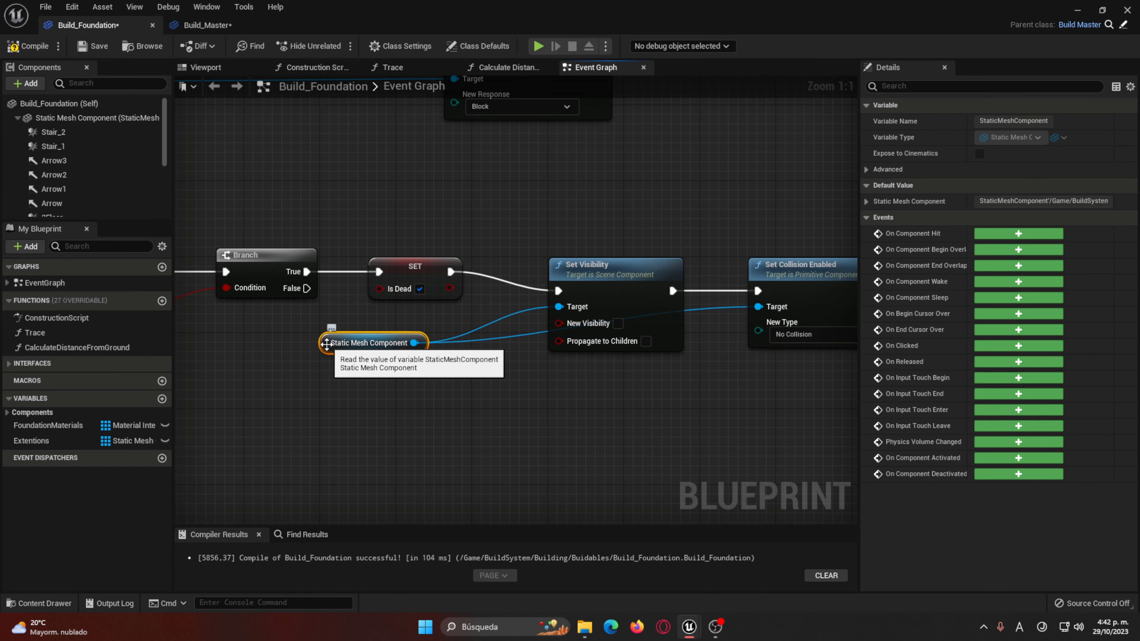
right_click_drag(264, 178, 592, 362)
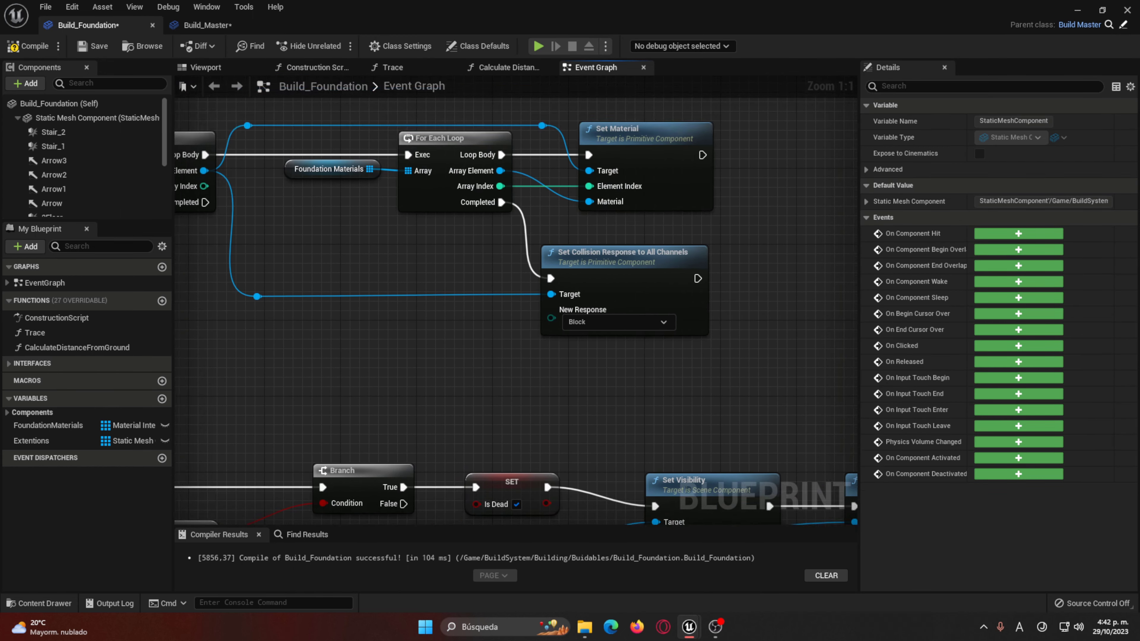
right_click_drag(265, 183, 291, 158)
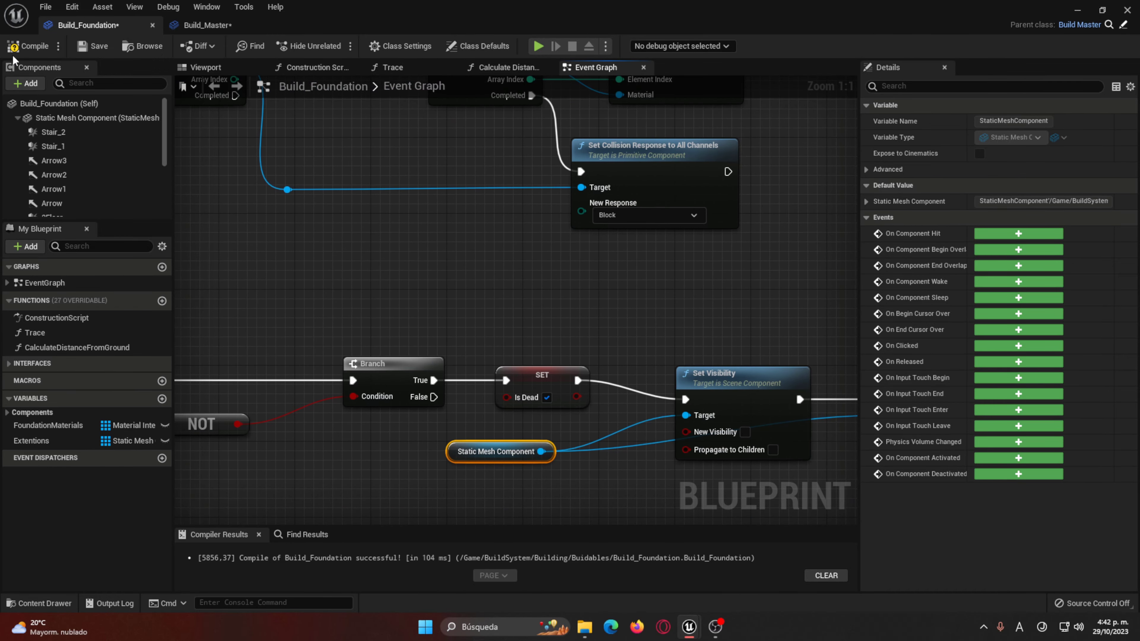
scroll(405, 227, "down", 1)
scroll(406, 227, "down", 2)
right_click_drag(201, 127, 262, 144)
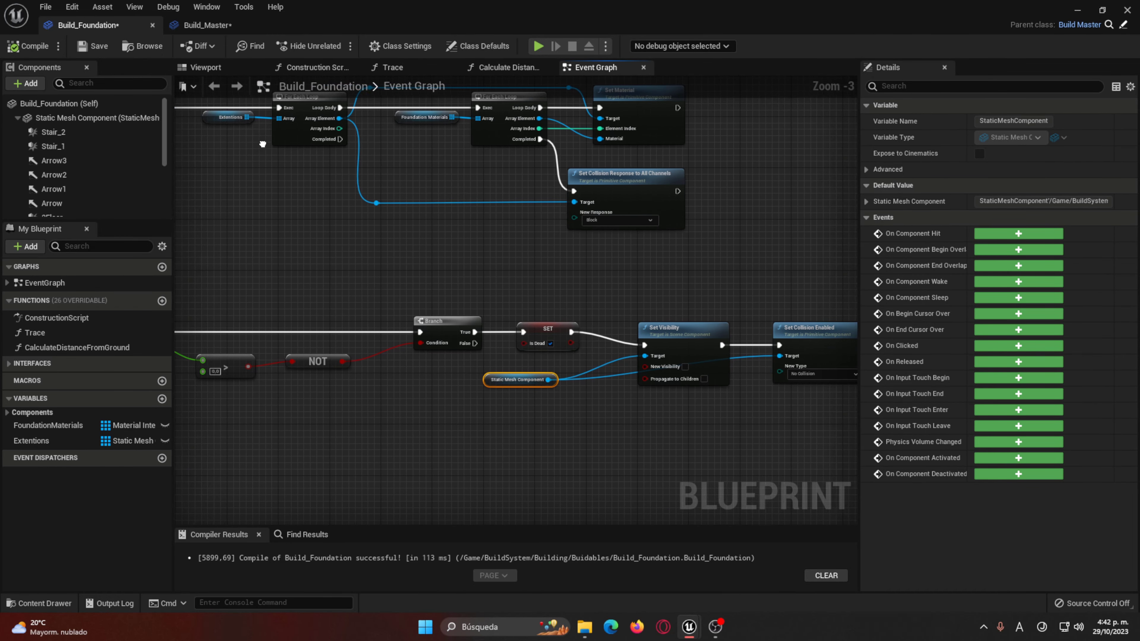
Step: Move the Extentions variable node further left in Build_Foundation's graph
left_click(204, 119)
right_click_drag(552, 429, 472, 274)
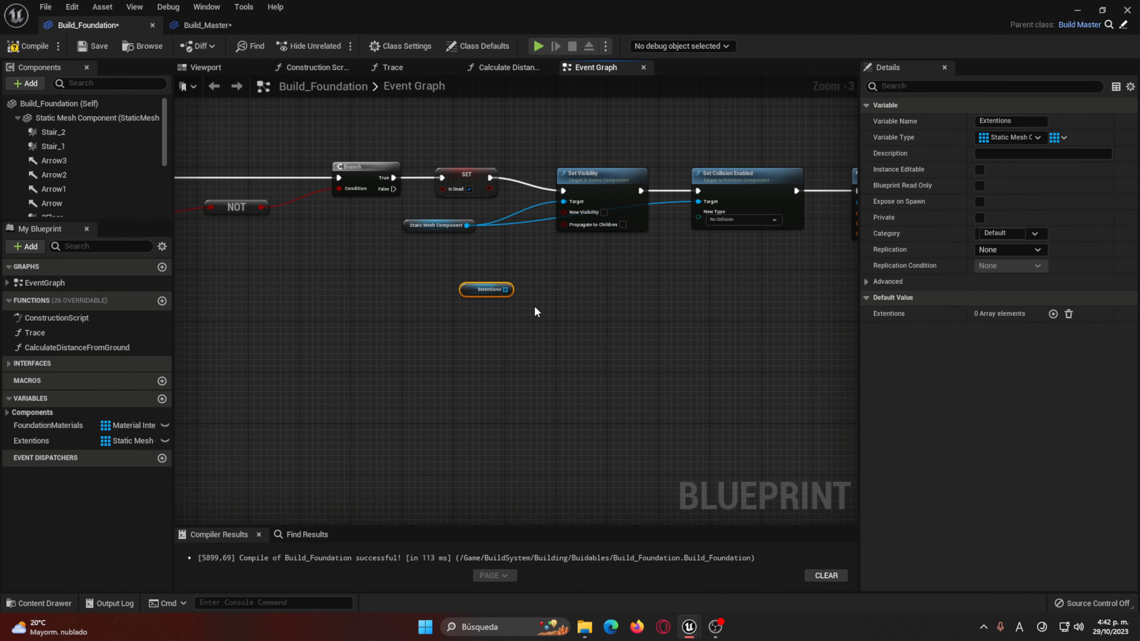
left_click_drag(469, 293, 430, 294)
right_click_drag(583, 164, 364, 202)
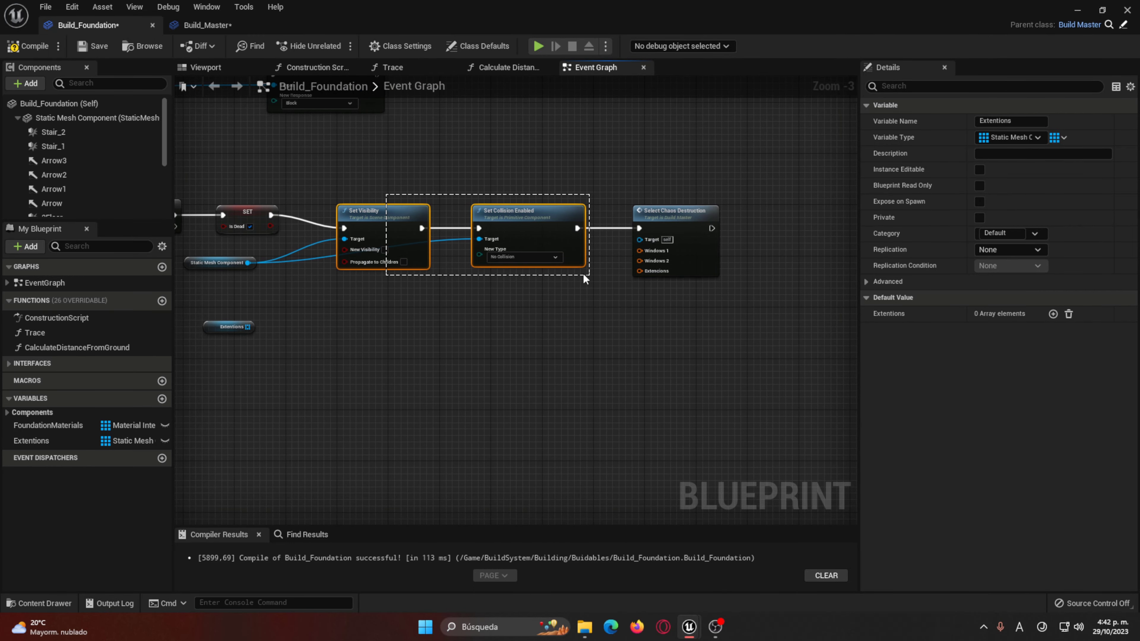
Step: Copy Set Visibility, Set Collision Enabled and Select Chaos Destruction, pasting the copy below
left_click_drag(684, 278, 669, 276)
key("ctrl+c")
key("ctrl+v")
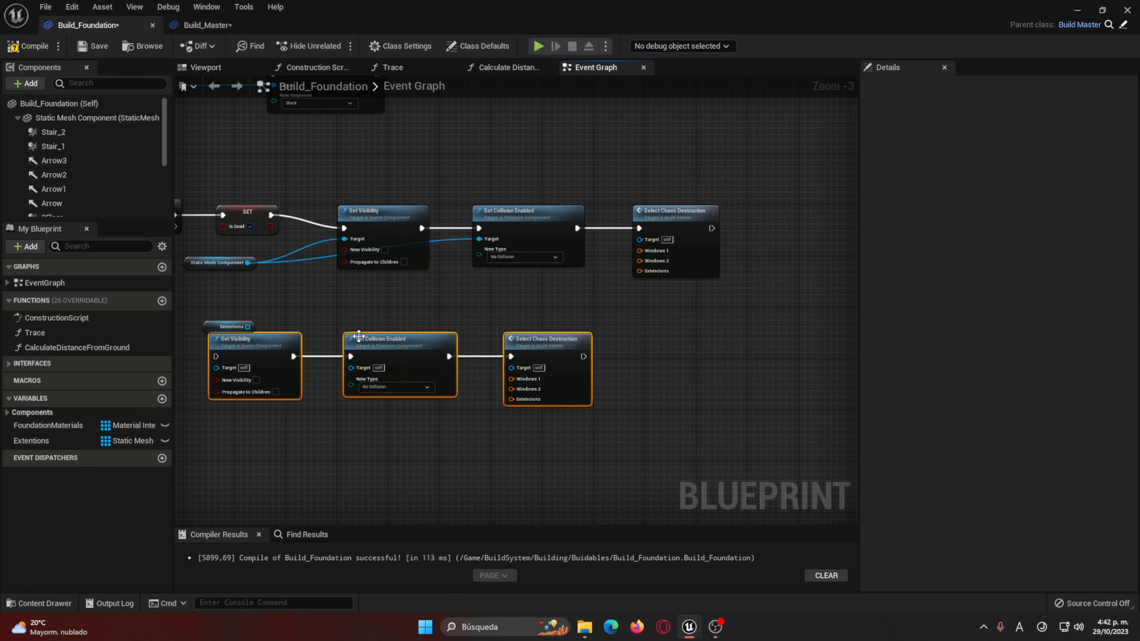
mouse_move(353, 333)
left_mouse_down()
mouse_move(498, 317)
mouse_move(485, 313)
left_mouse_up()
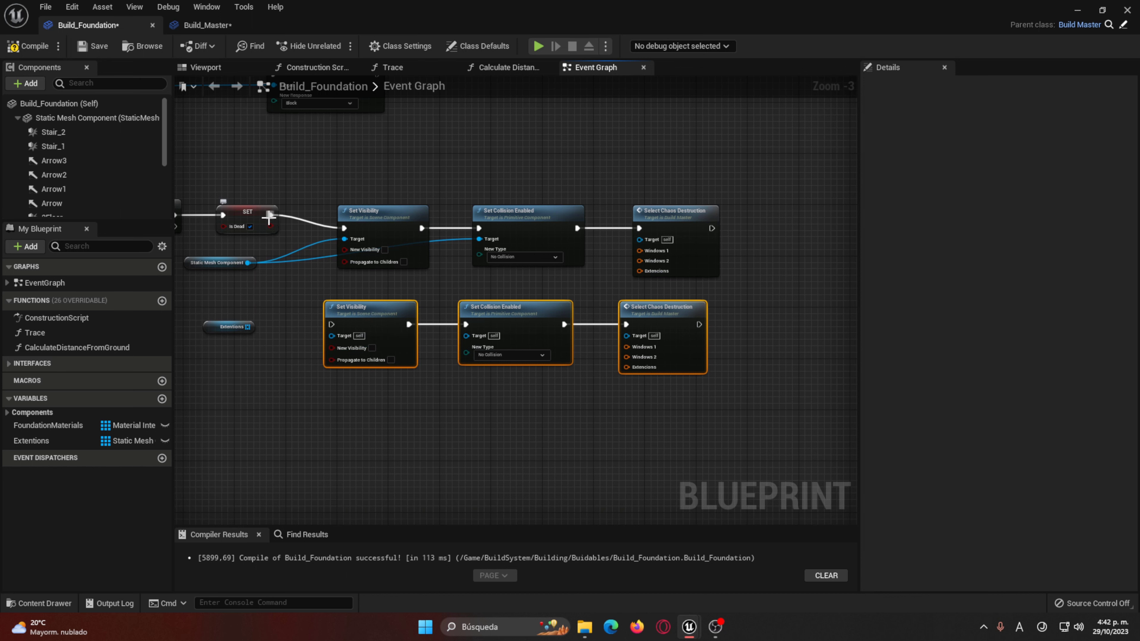
Step: Add a Sequence node after SET and connect Extentions to the lower Set Visibility
left_click_drag(290, 294, 289, 294)
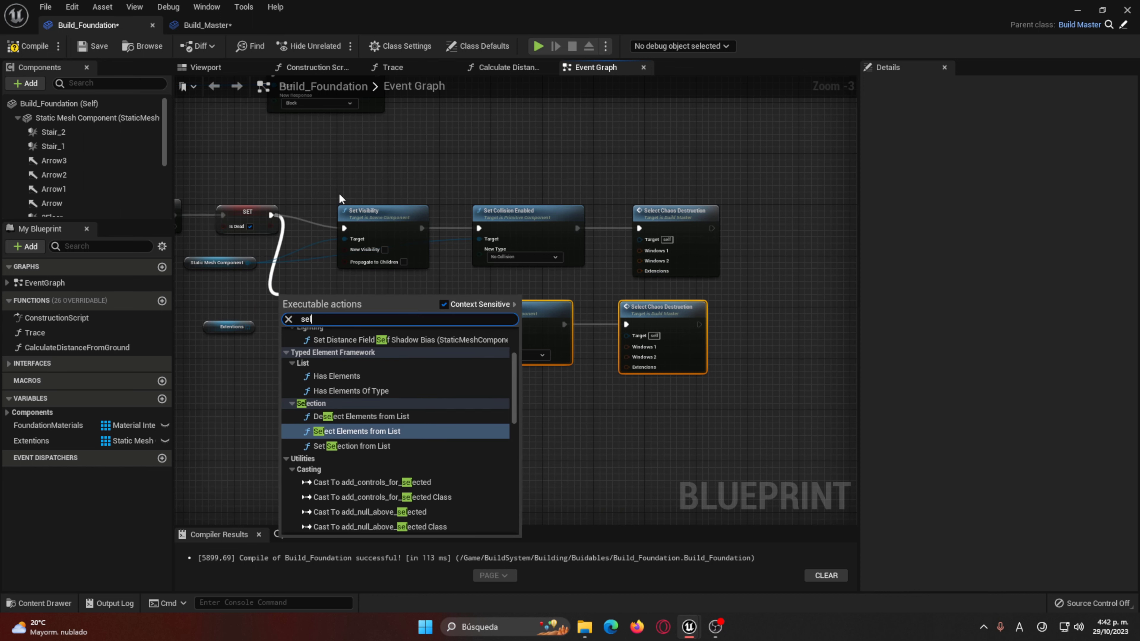
type("sequence")
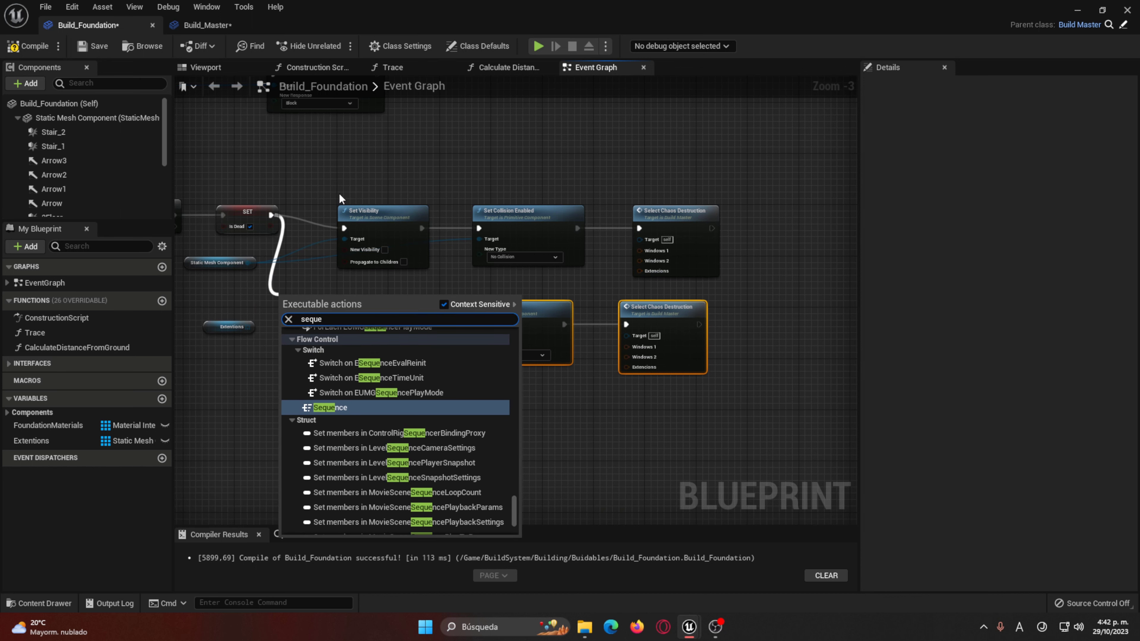
key("Return")
right_click_drag(339, 196, 457, 210)
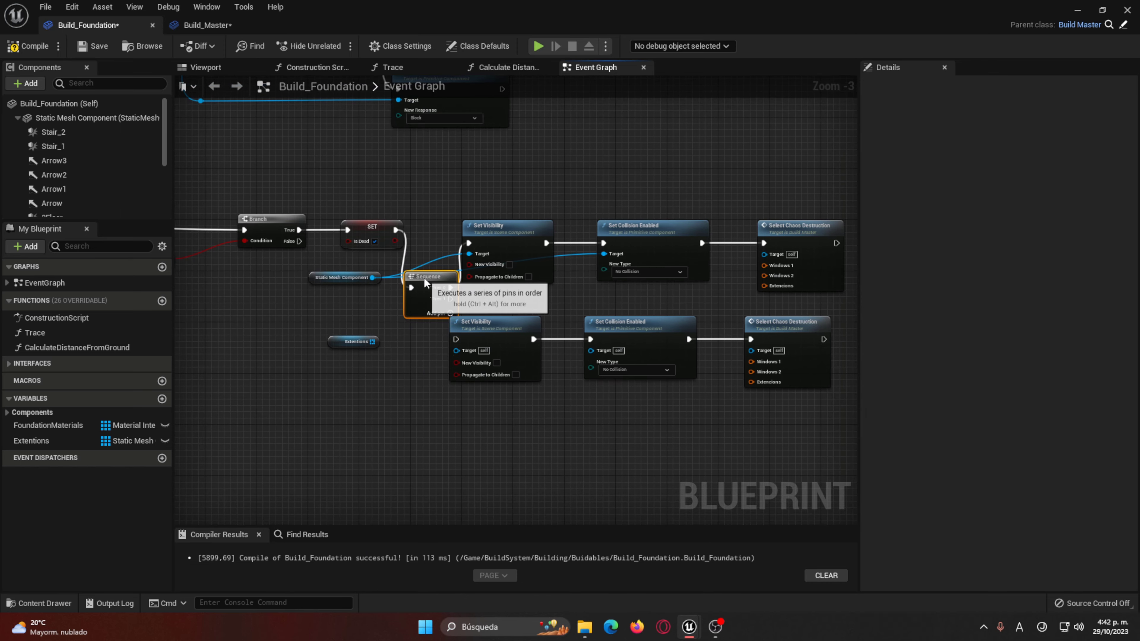
left_click_drag(458, 352, 456, 350)
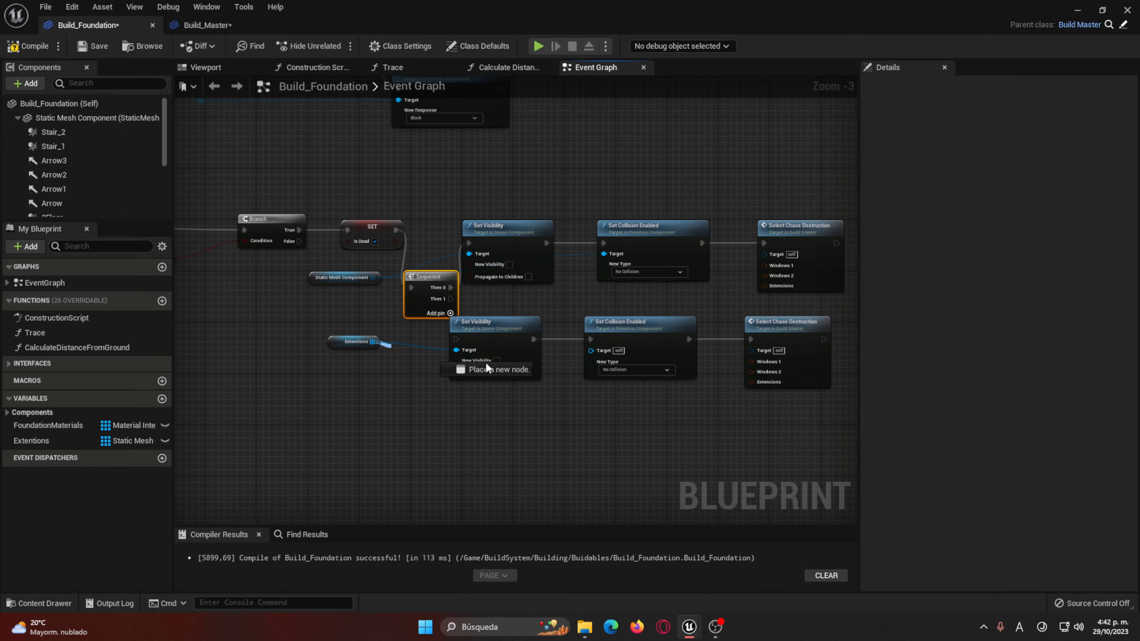
left_click_drag(532, 339, 557, 339)
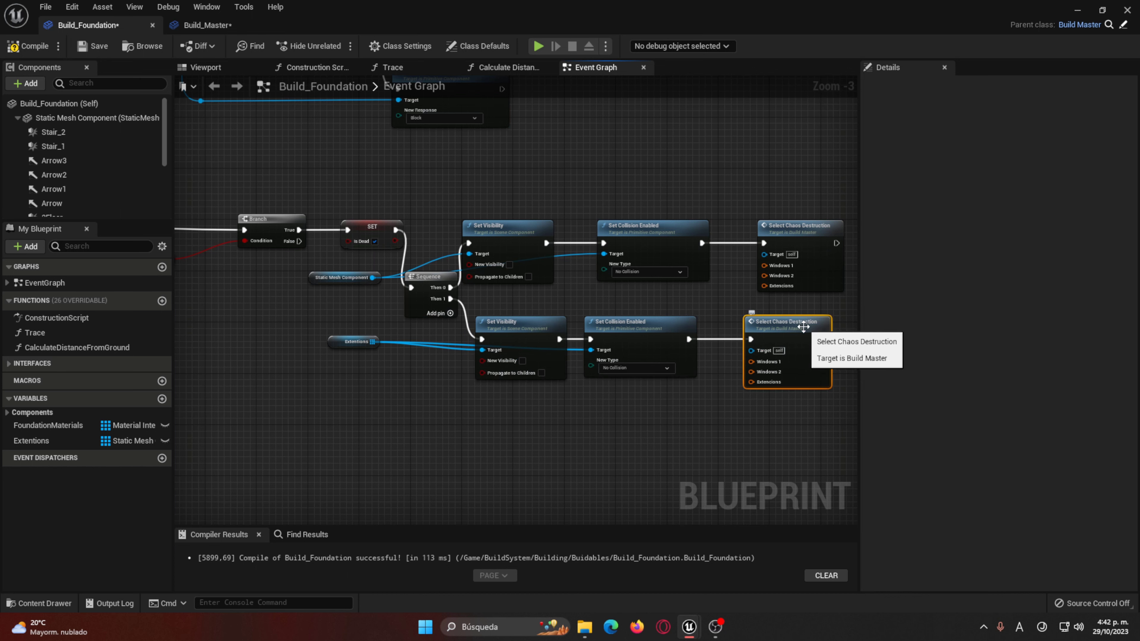
Step: Delete both Select Chaos Destruction nodes
key("Delete")
left_click(800, 227)
key("Delete")
right_click_drag(718, 263, 552, 209)
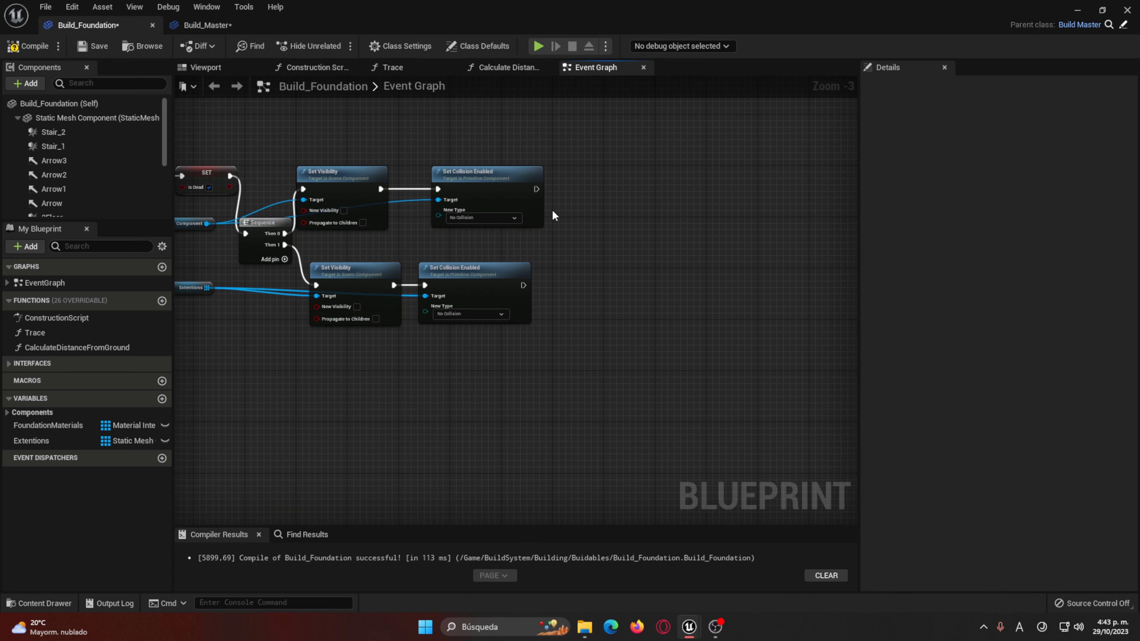
Step: Add a Delay fed by both Set Collision Enabled nodes
left_click_drag(536, 188, 602, 261)
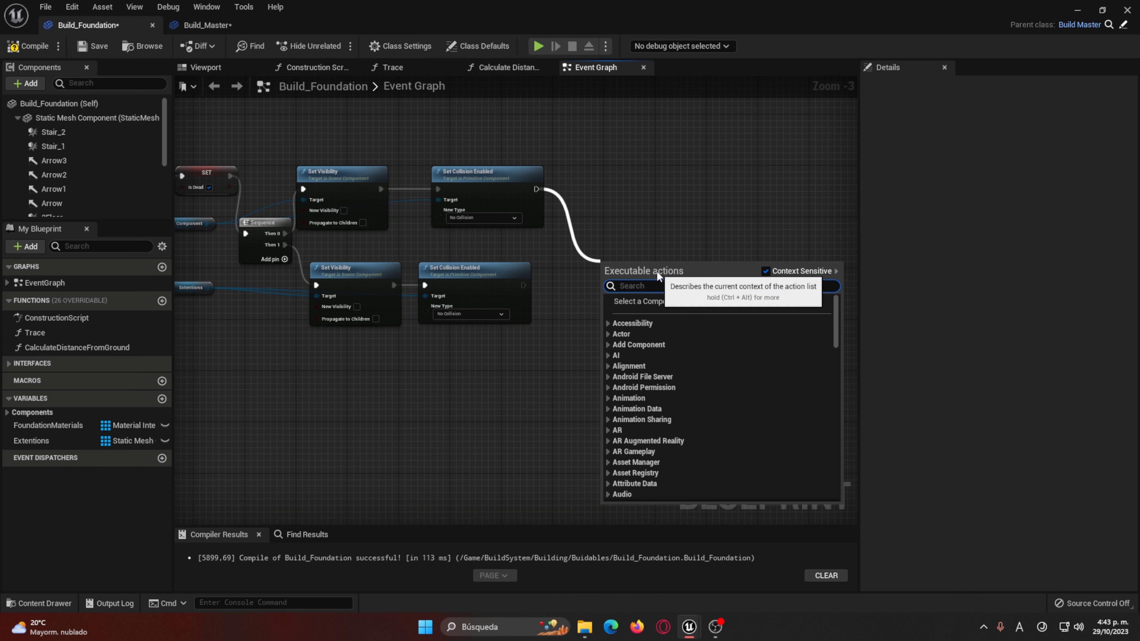
type("delay")
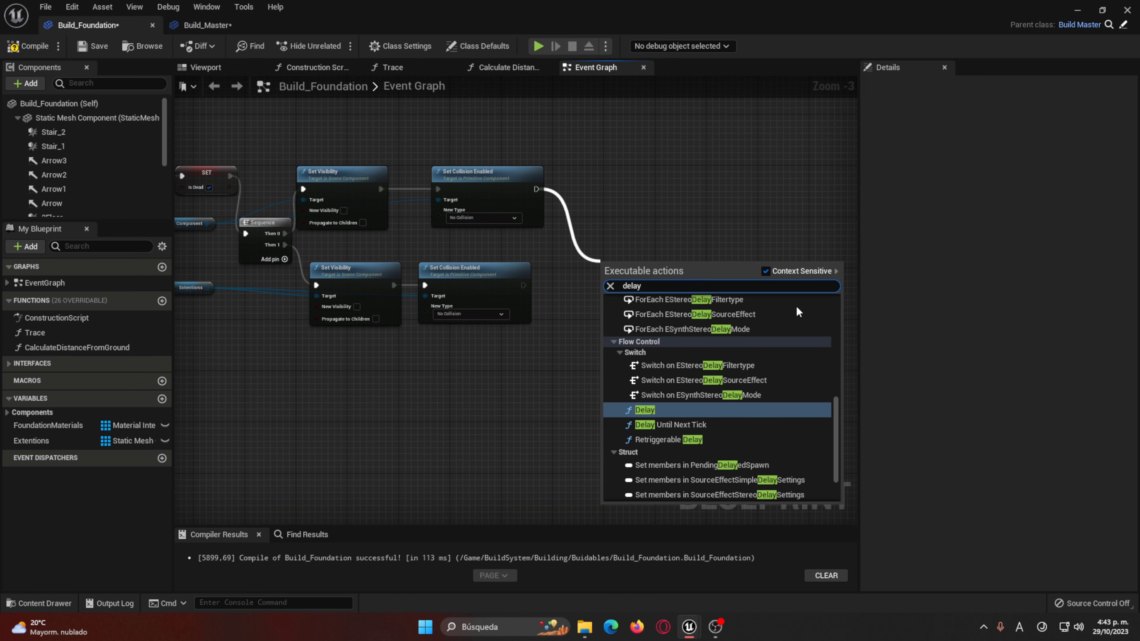
left_click(717, 405)
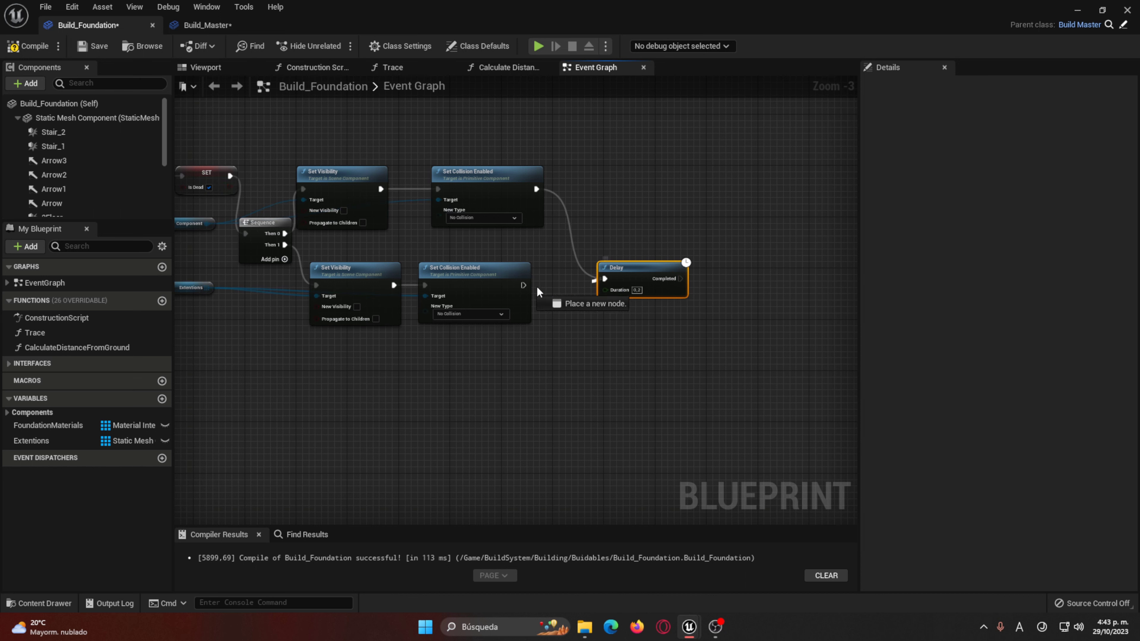
left_click_drag(538, 292, 604, 279)
right_click_drag(671, 277, 553, 216)
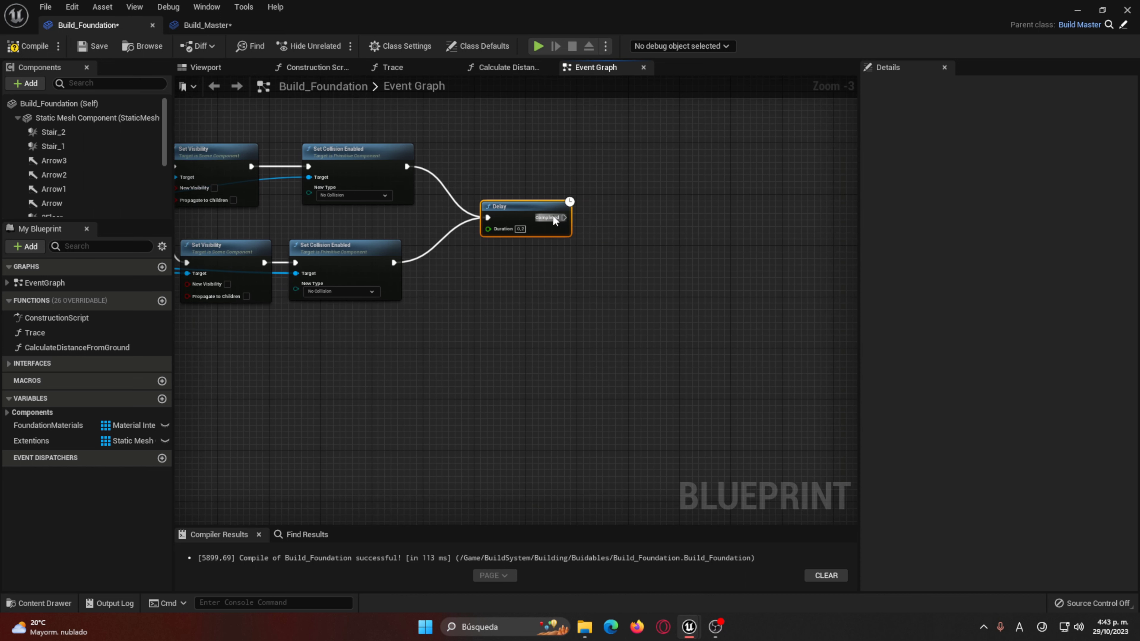
Step: Add Destroy Actor after the Delay completes
left_click_drag(634, 221, 633, 216)
type("det")
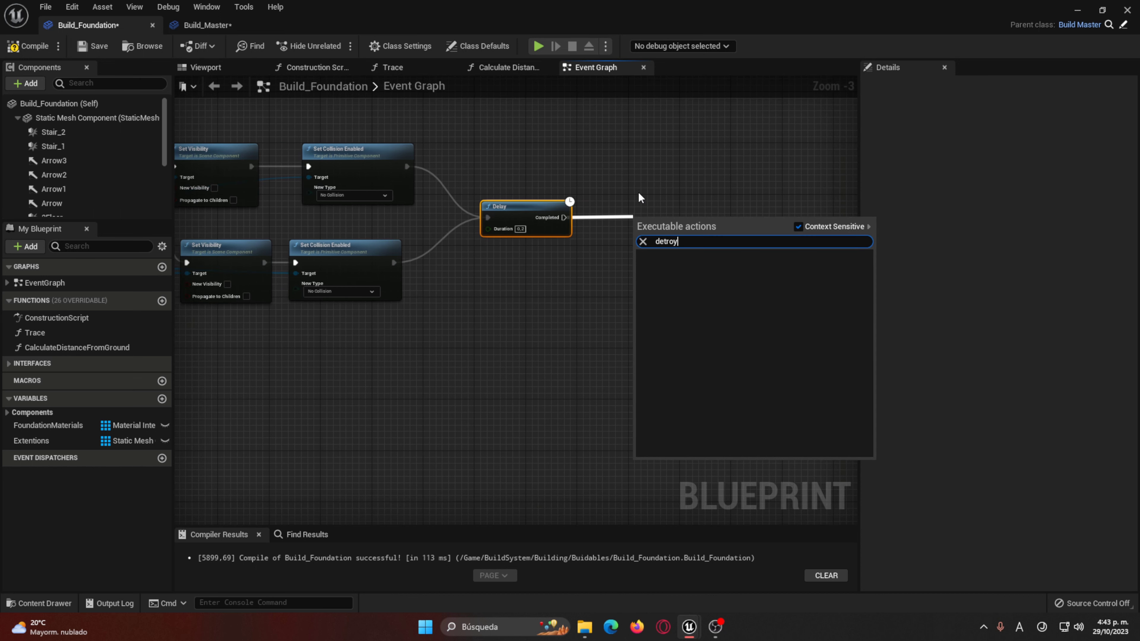
key("BackSpace")
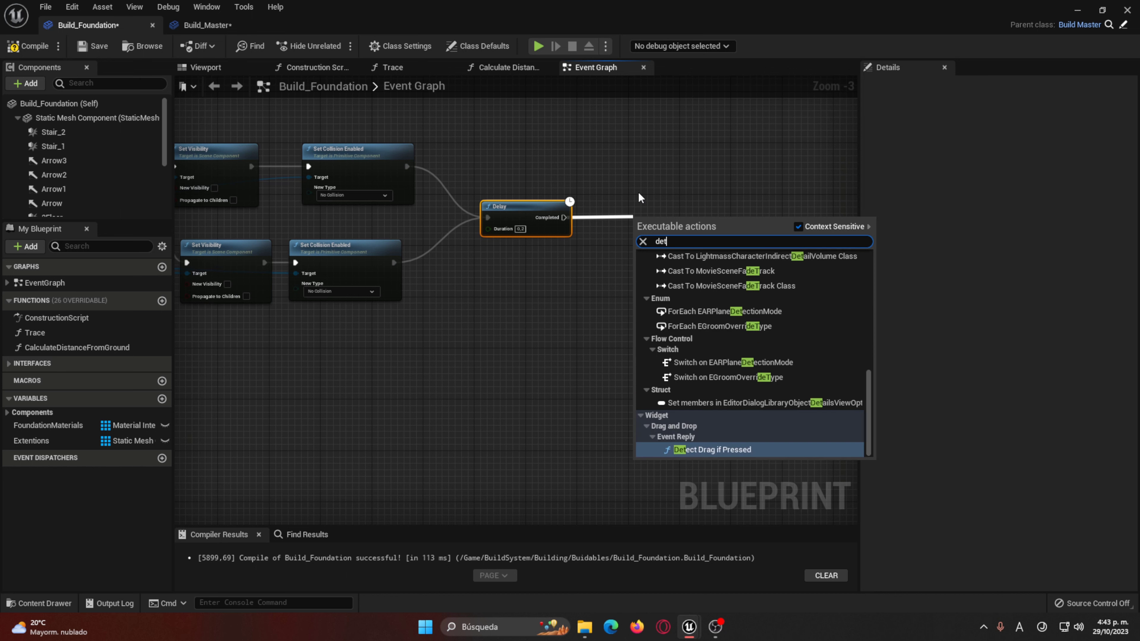
type("str")
key("Return")
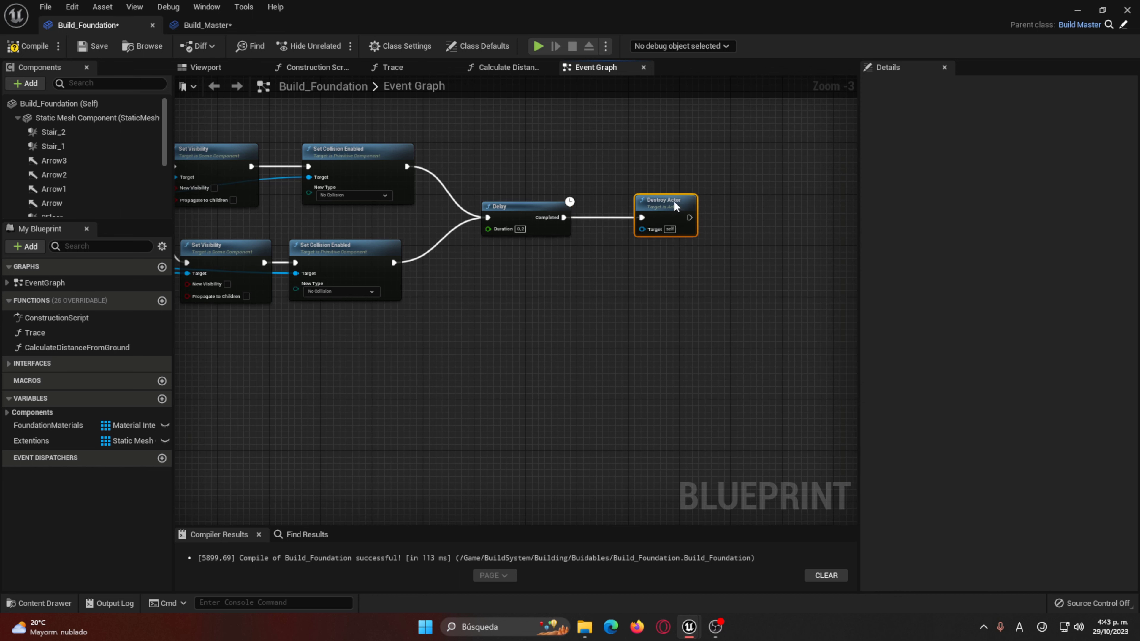
left_click(224, 27)
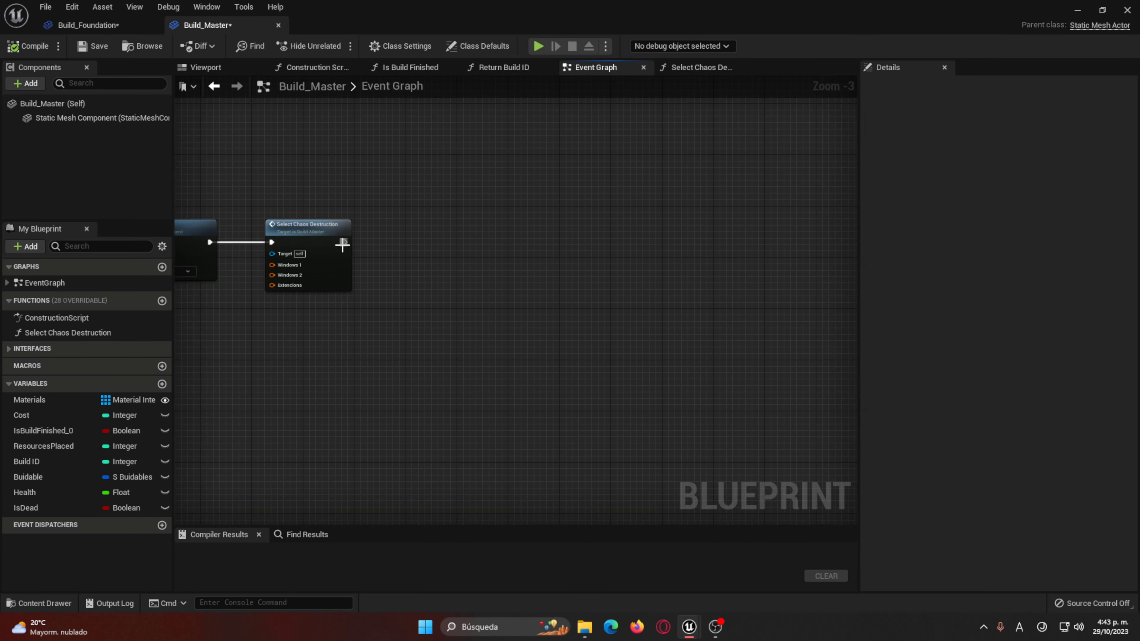
Step: Chain a Delay and Destroy Actor after Build_Master's Select Chaos Destruction, then start Play
left_click(342, 244)
left_click_drag(345, 242, 521, 236)
type("delay")
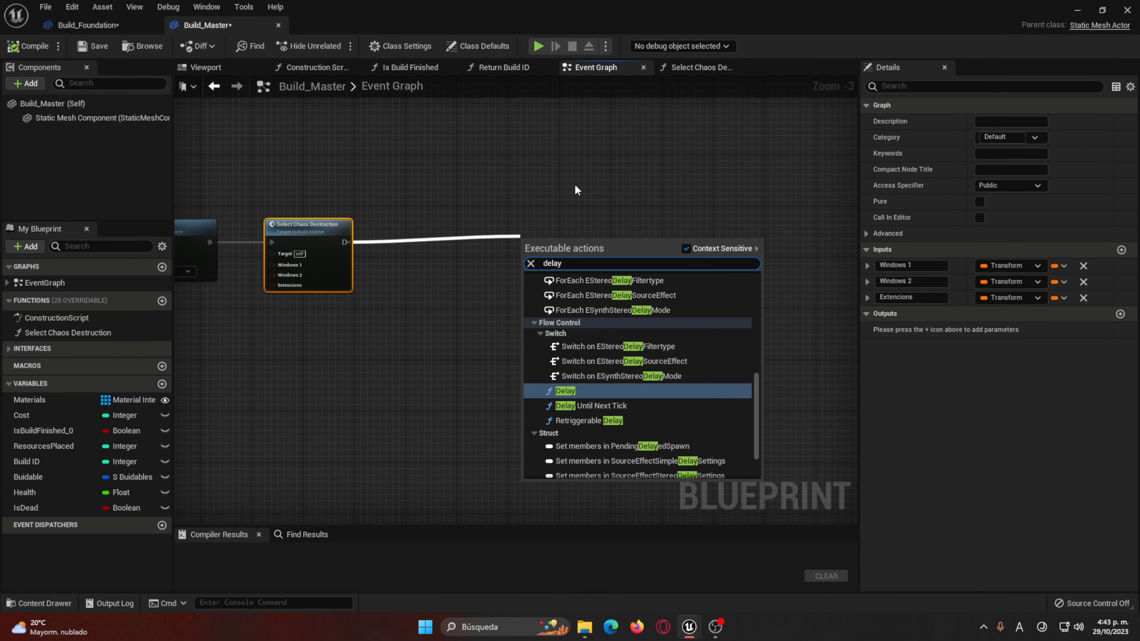
key("Return")
mouse_move(574, 246)
left_mouse_down()
mouse_move(468, 245)
mouse_move(597, 233)
left_mouse_up()
type("destro")
key("Return")
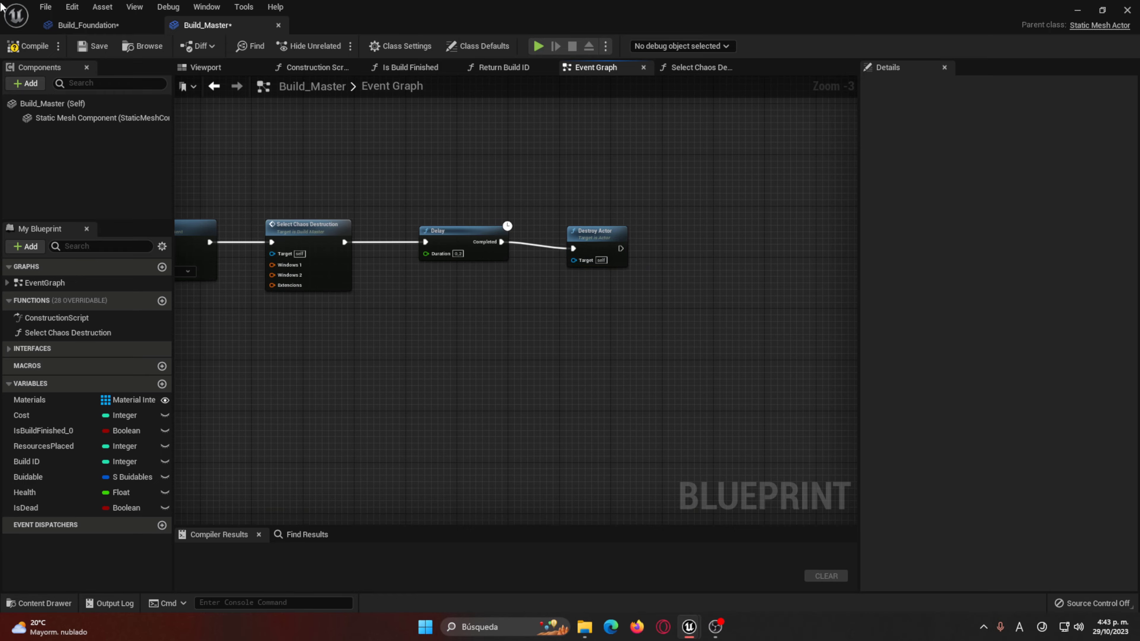
left_click(539, 47)
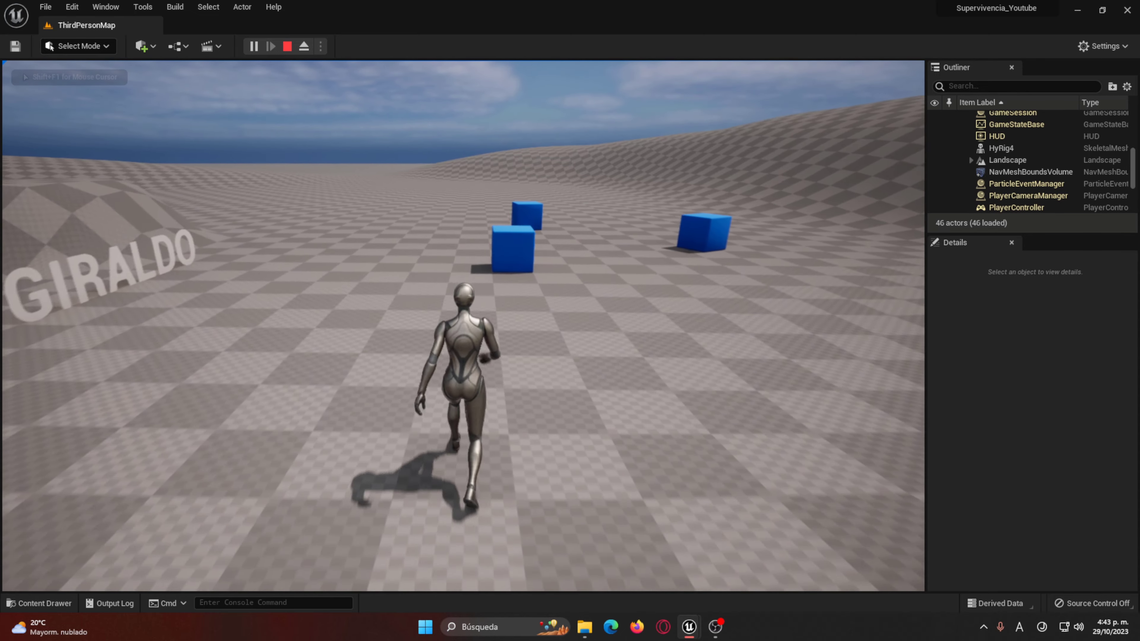
Step: Stop play and lengthen the Delay duration in Build_Master and Build_Foundation
key("Escape")
key("ctrl+space")
double_click(377, 450)
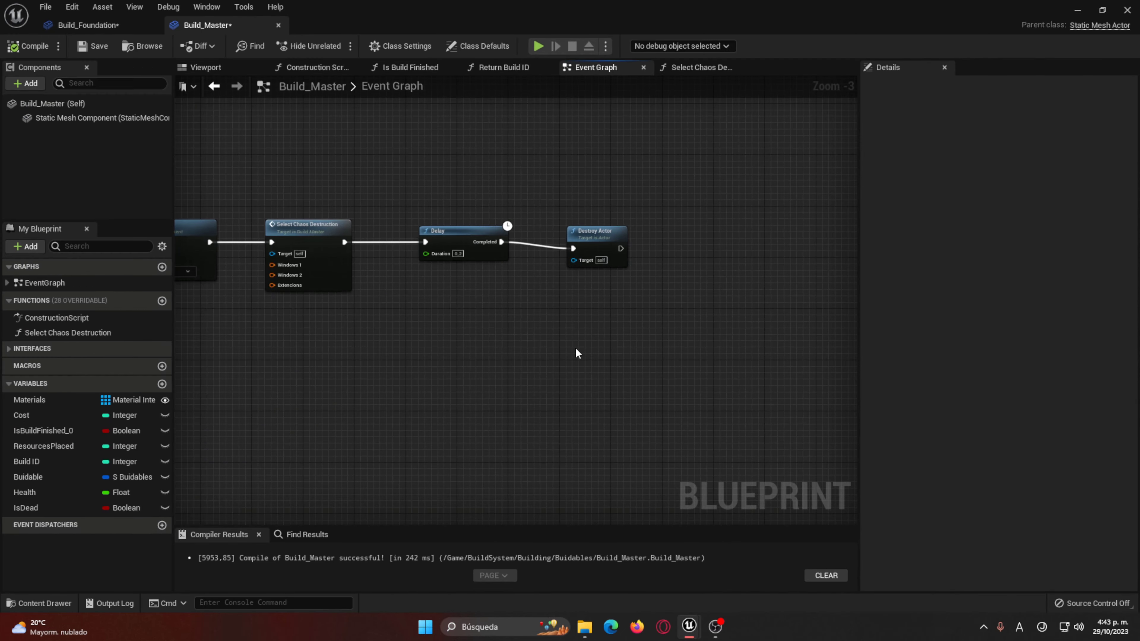
left_click(470, 245)
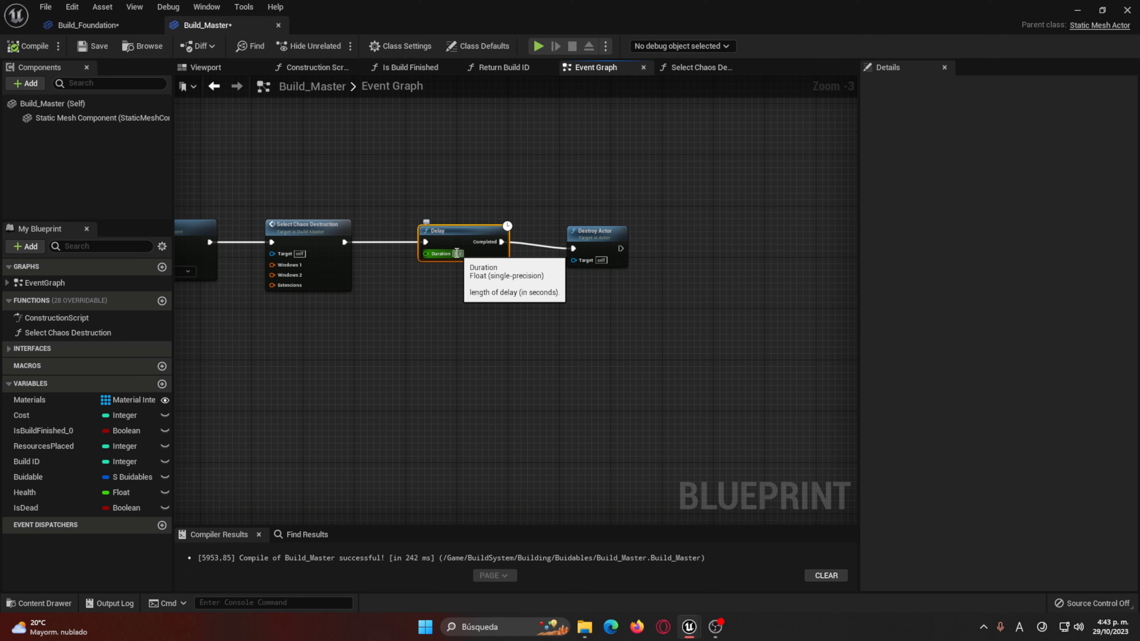
type("10")
left_click(151, 29)
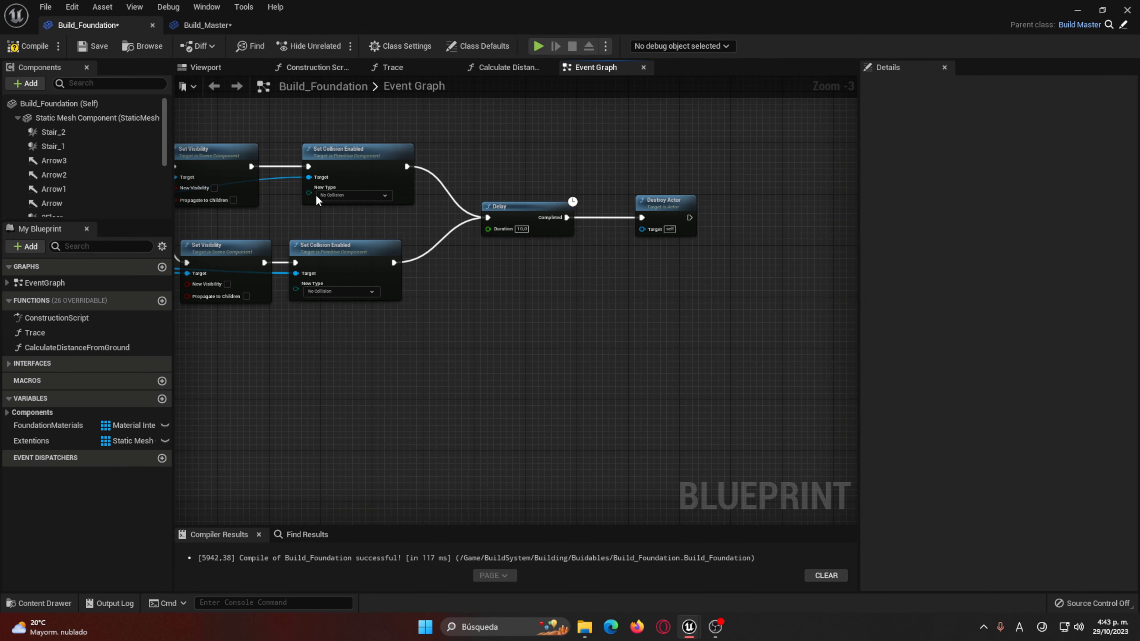
left_click(203, 26)
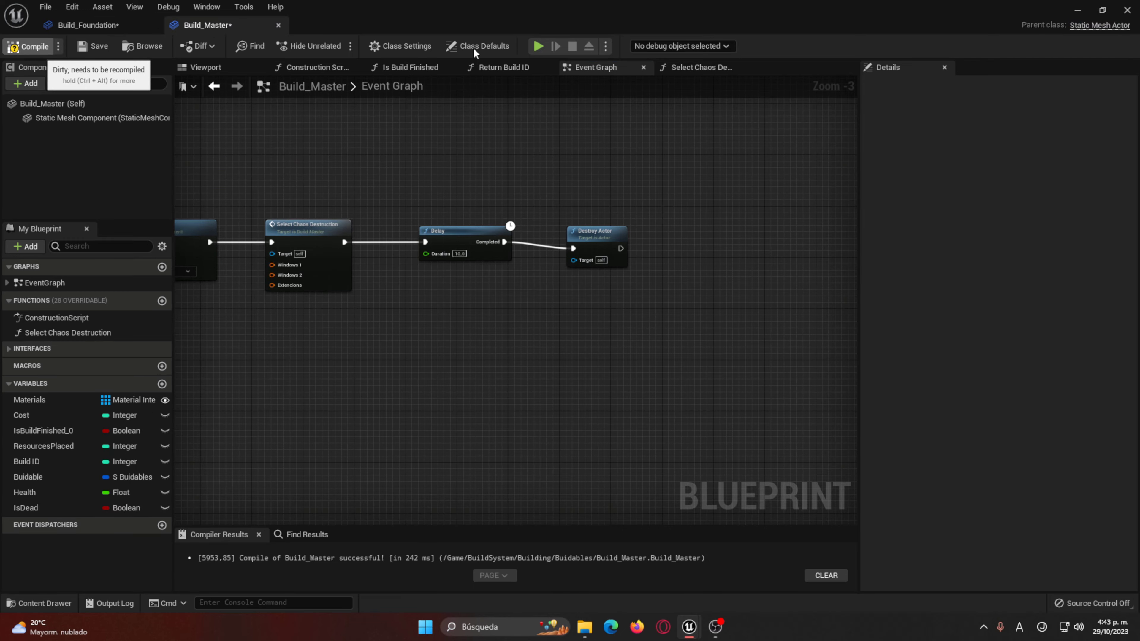
Step: Play-test by placing a wooden piece until the window wall breaks, then reopen Build_Master
left_click(538, 46)
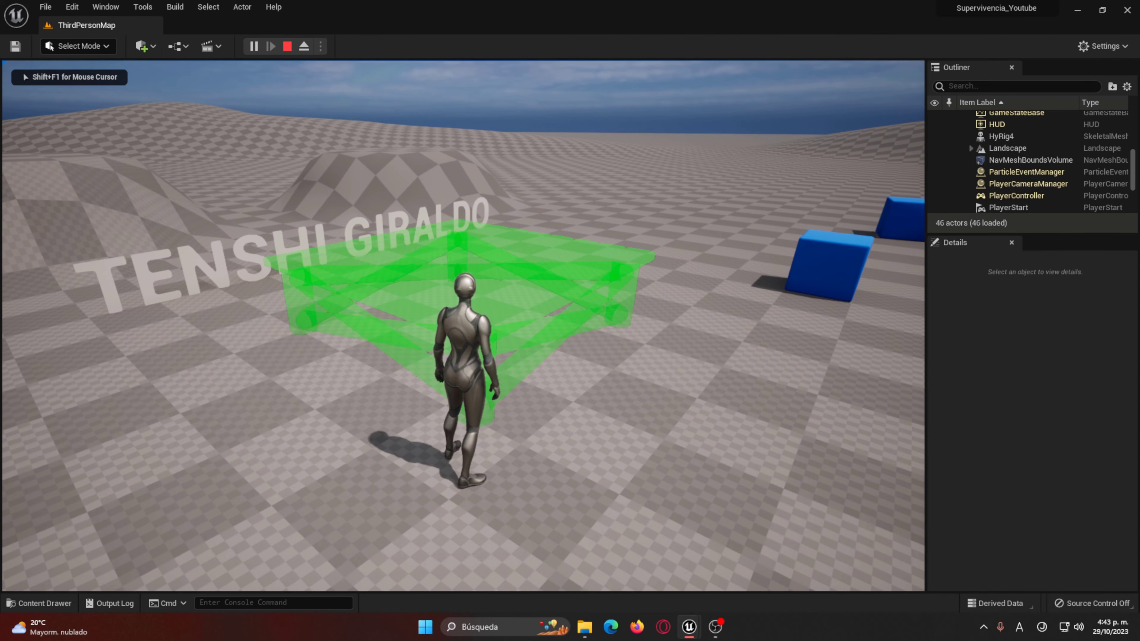
left_click(463, 326)
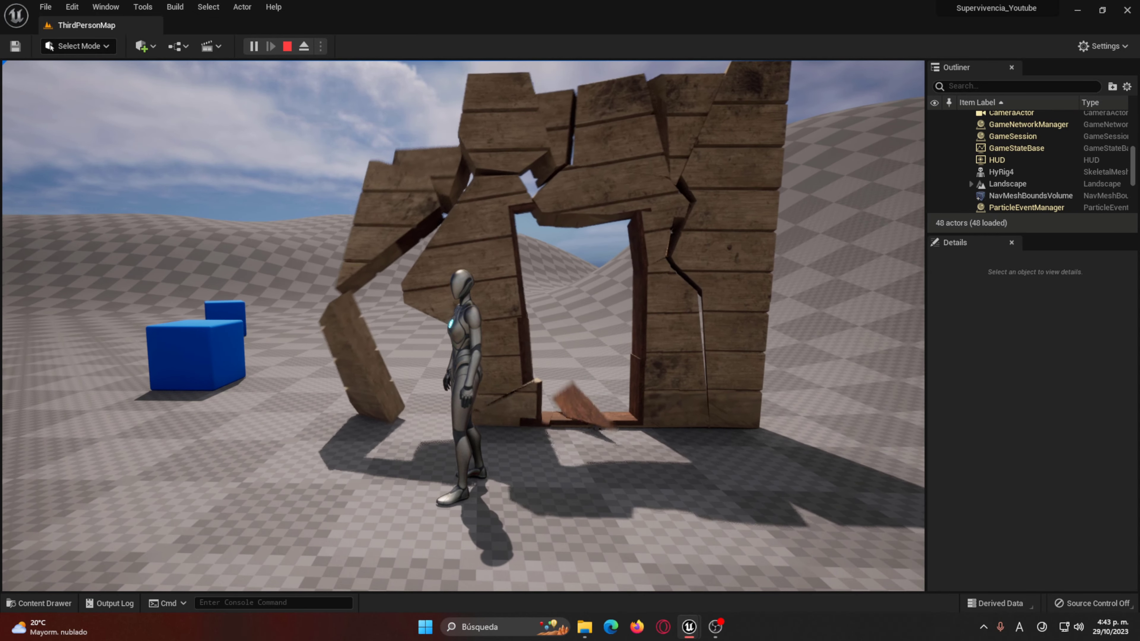
key("Escape")
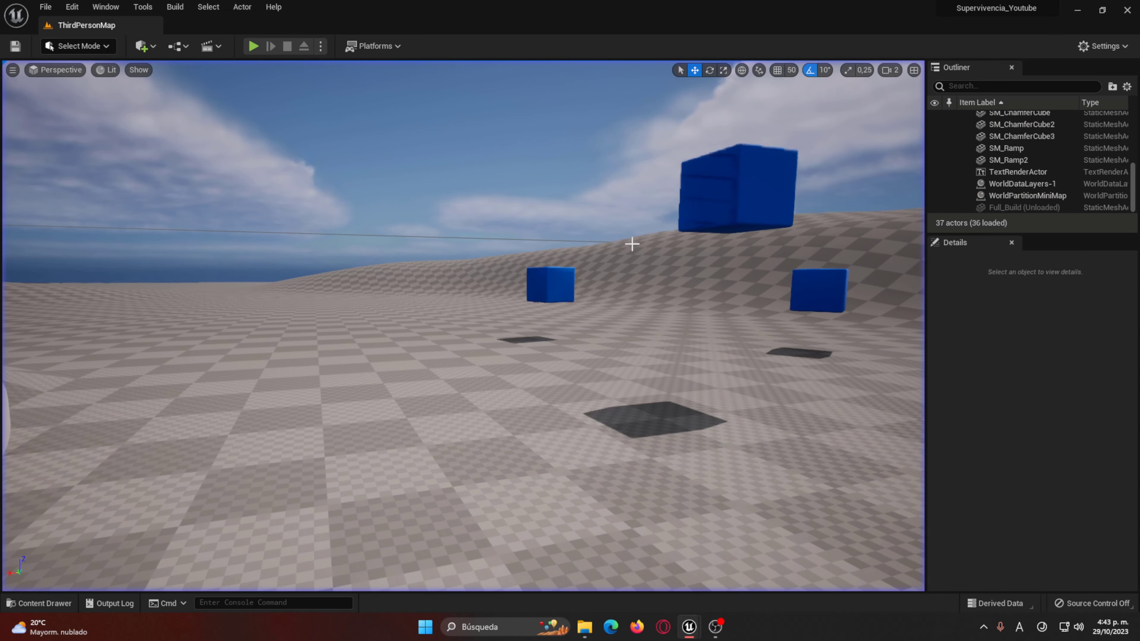
key("ctrl+space")
double_click(380, 472)
right_click_drag(515, 330, 178, 387)
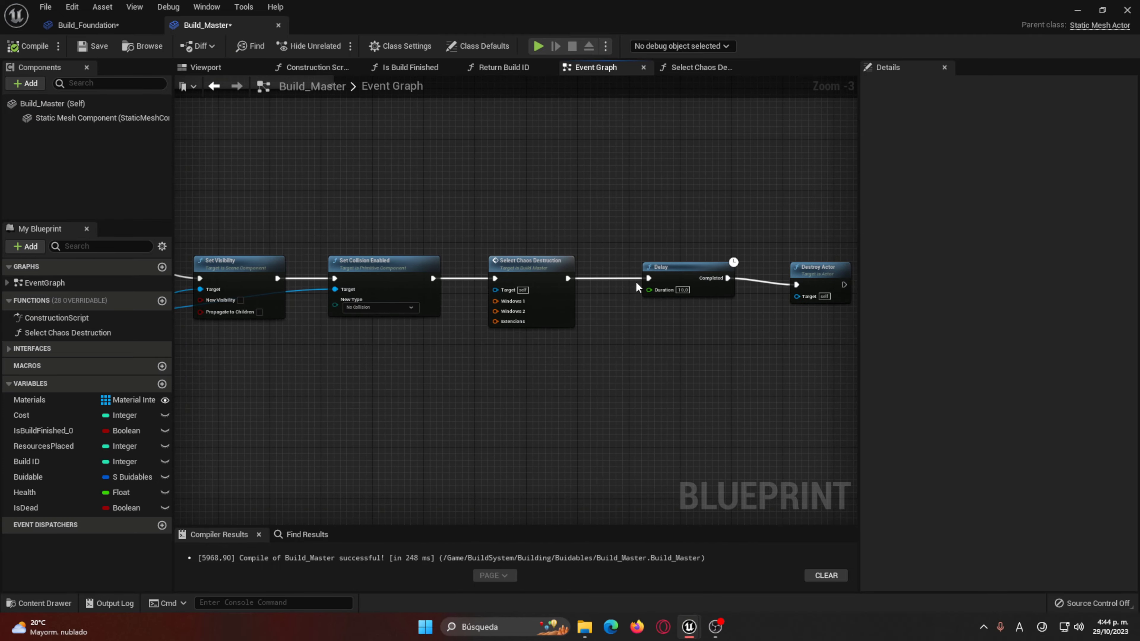
Step: Remove Build_Foundation's own Delay and Destroy Actor, then save and compile it
left_click(134, 25)
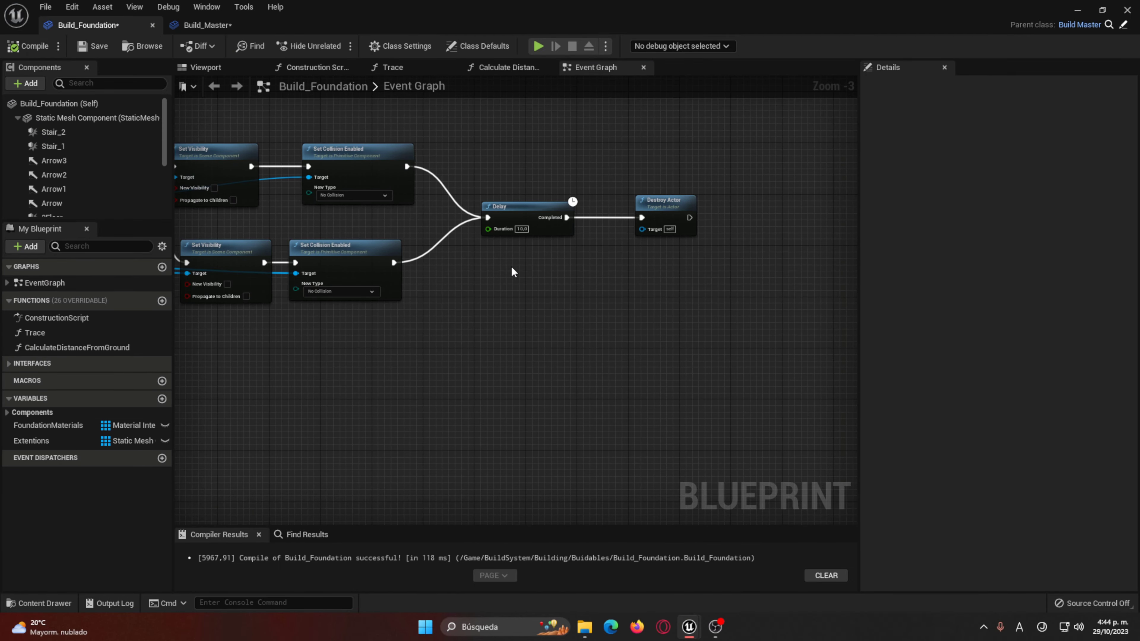
mouse_move(462, 312)
right_mouse_down()
mouse_move(710, 323)
mouse_move(620, 336)
right_mouse_up()
left_click(700, 246)
right_click_drag(756, 315, 593, 326)
left_click(592, 326)
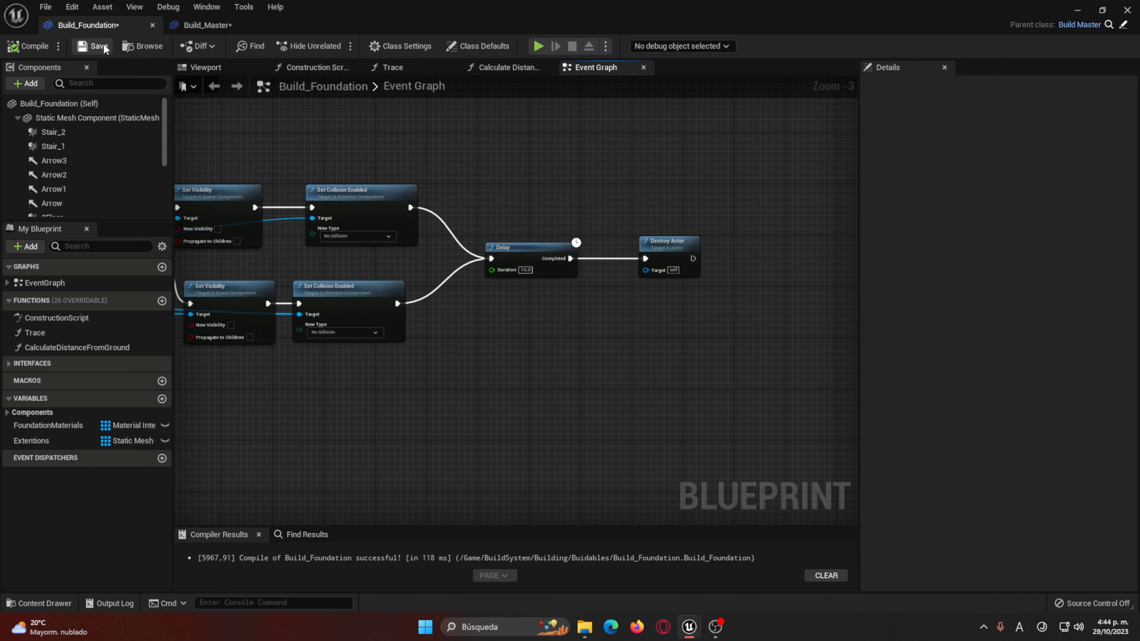
left_click(12, 47)
right_click_drag(175, 193, 410, 210)
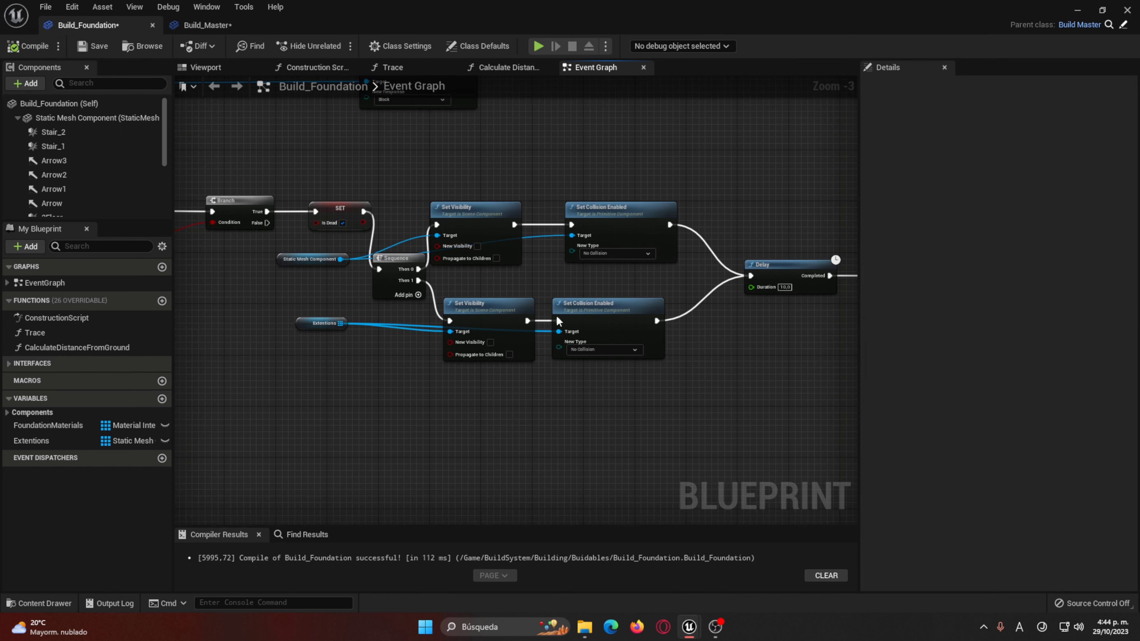
right_click_drag(448, 320, 271, 315)
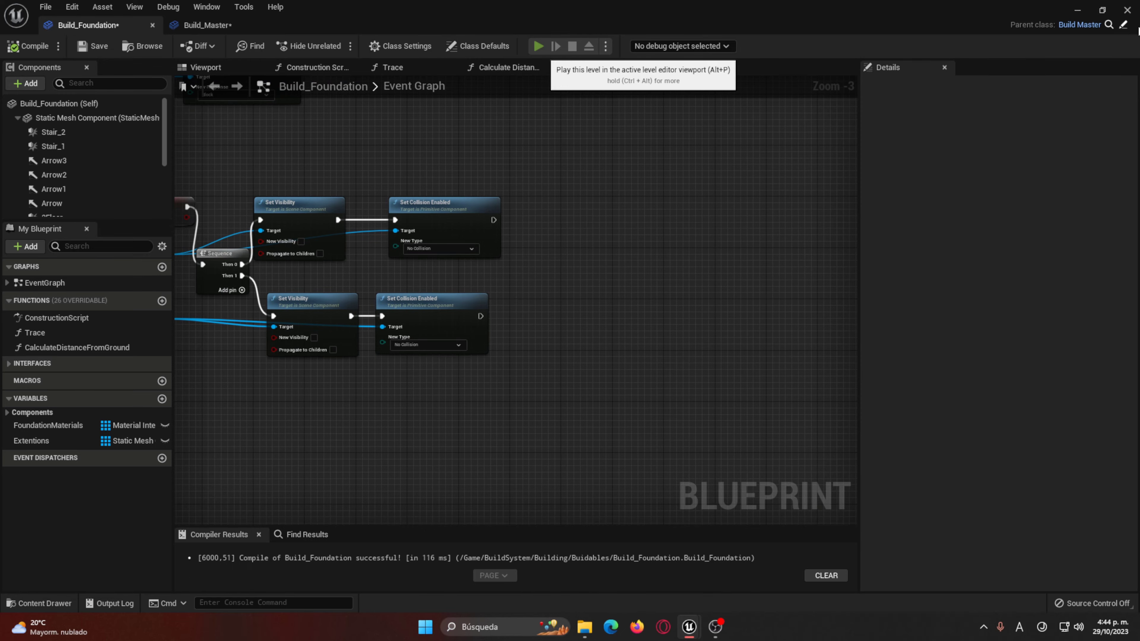
Step: Play-test by placing two build pieces and a wooden table, then stop playing
left_click(538, 46)
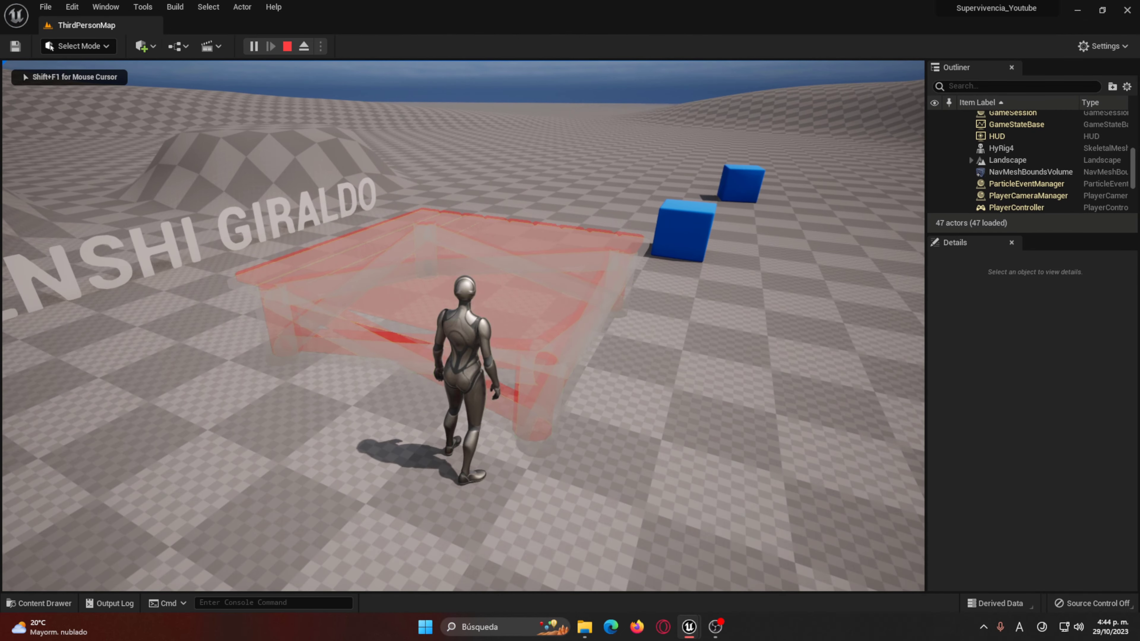
left_click(463, 326)
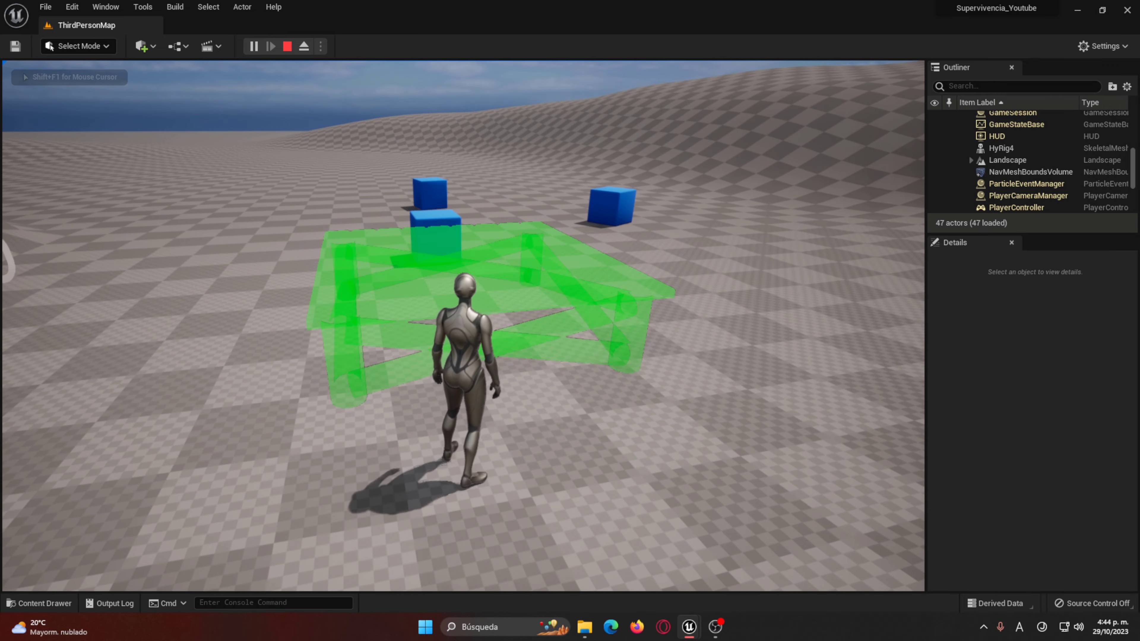
left_click(463, 326)
key("w")
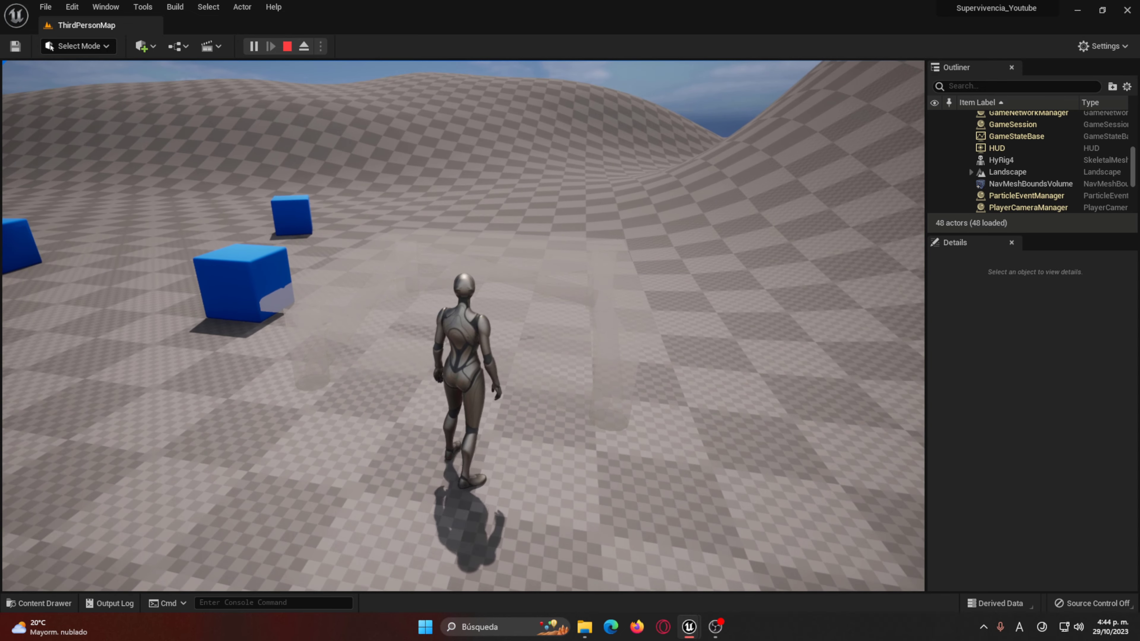
left_click(464, 326)
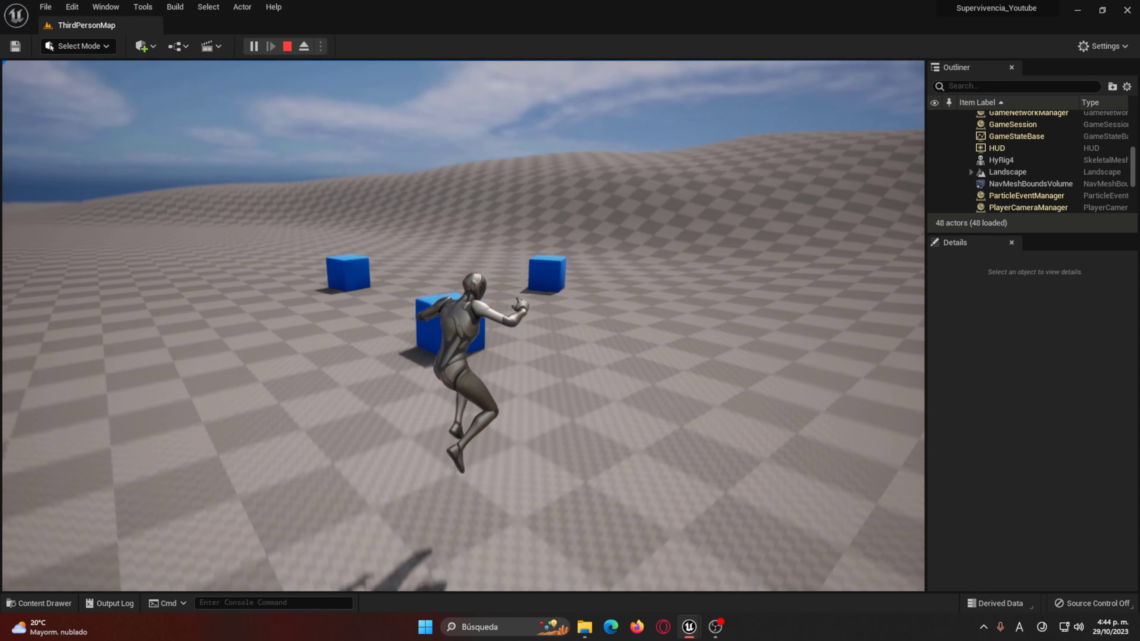
key("Escape")
key("ctrl+space")
Step: Delete the Delay and Destroy Actor nodes from Build_Master's graph
double_click(381, 467)
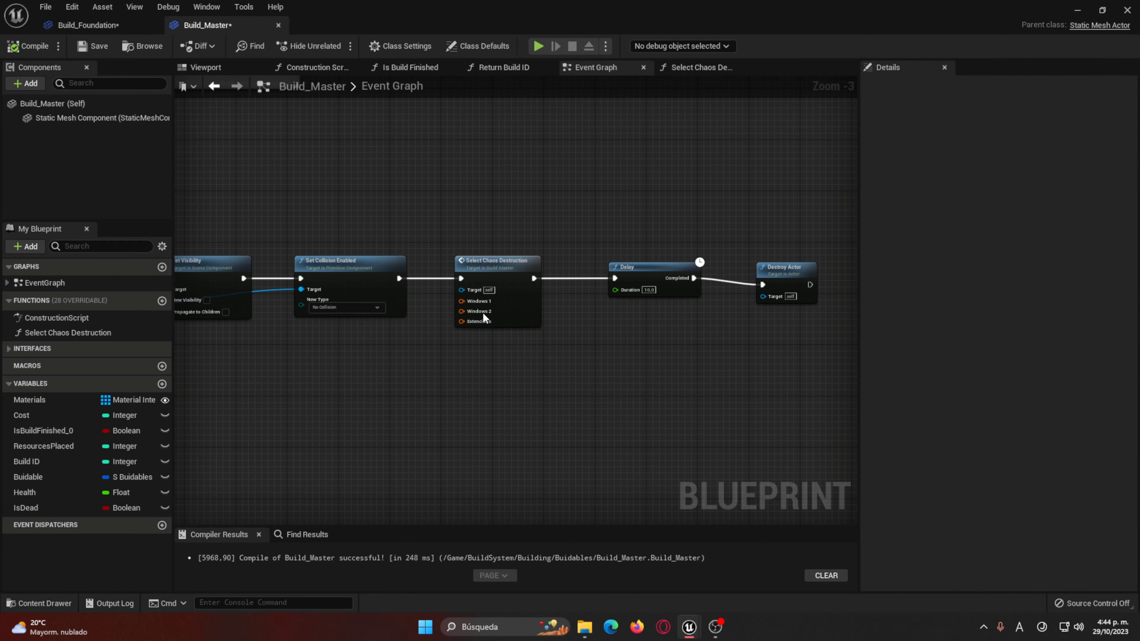
left_click_drag(525, 205, 704, 308)
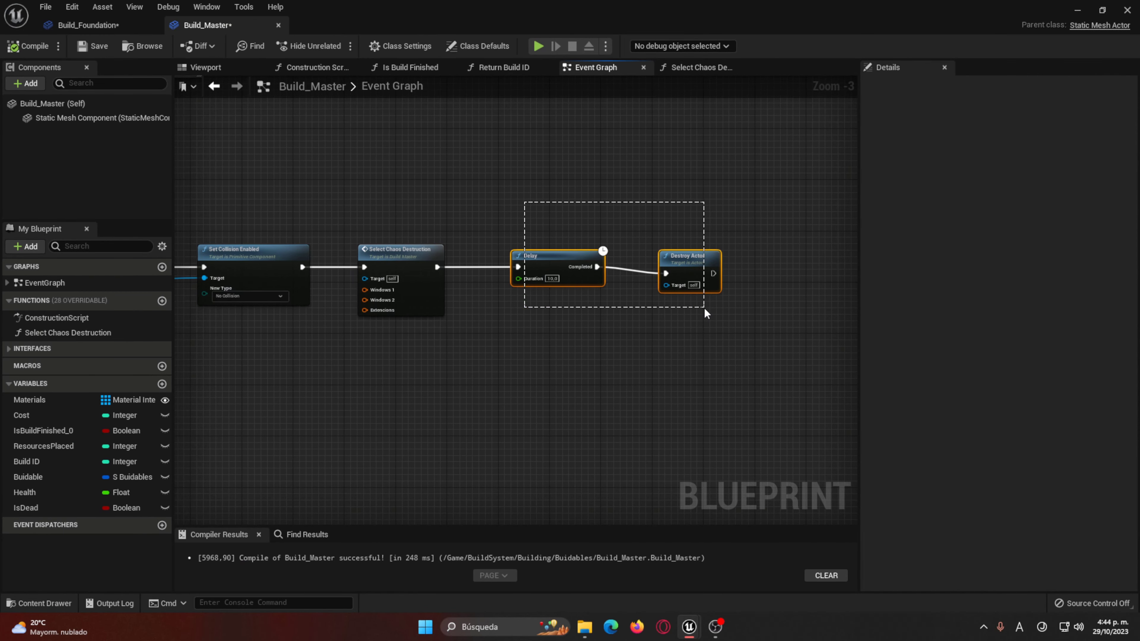
key("Delete")
right_click_drag(509, 352, 850, 317)
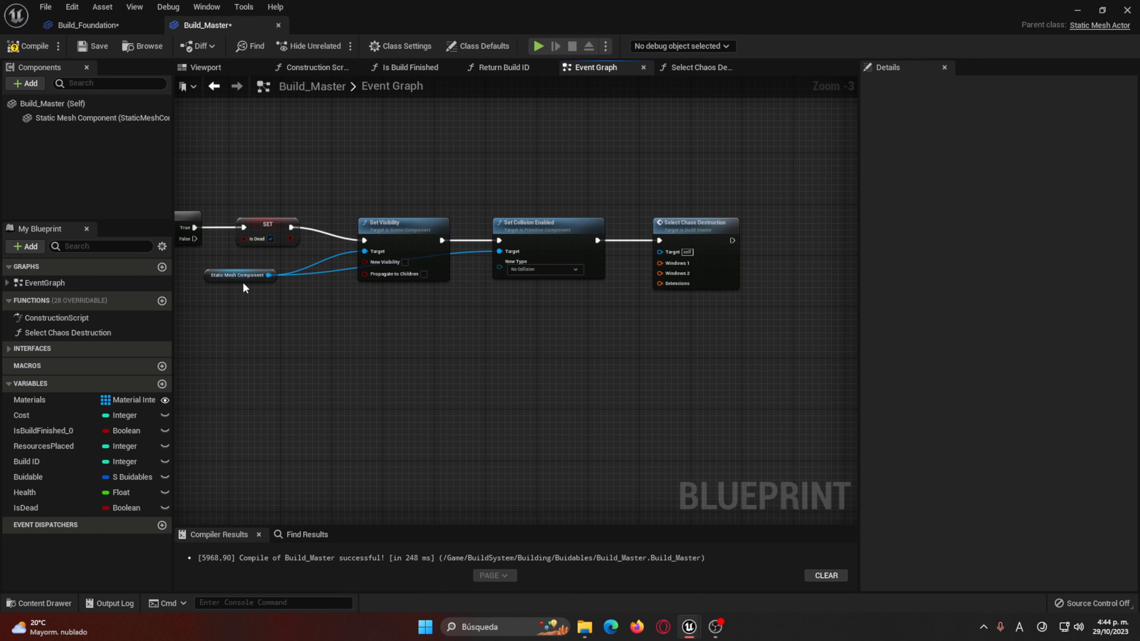
Step: Play-test placing a wooden wall, then reopen the Build_Foundation blueprint
left_click(87, 25)
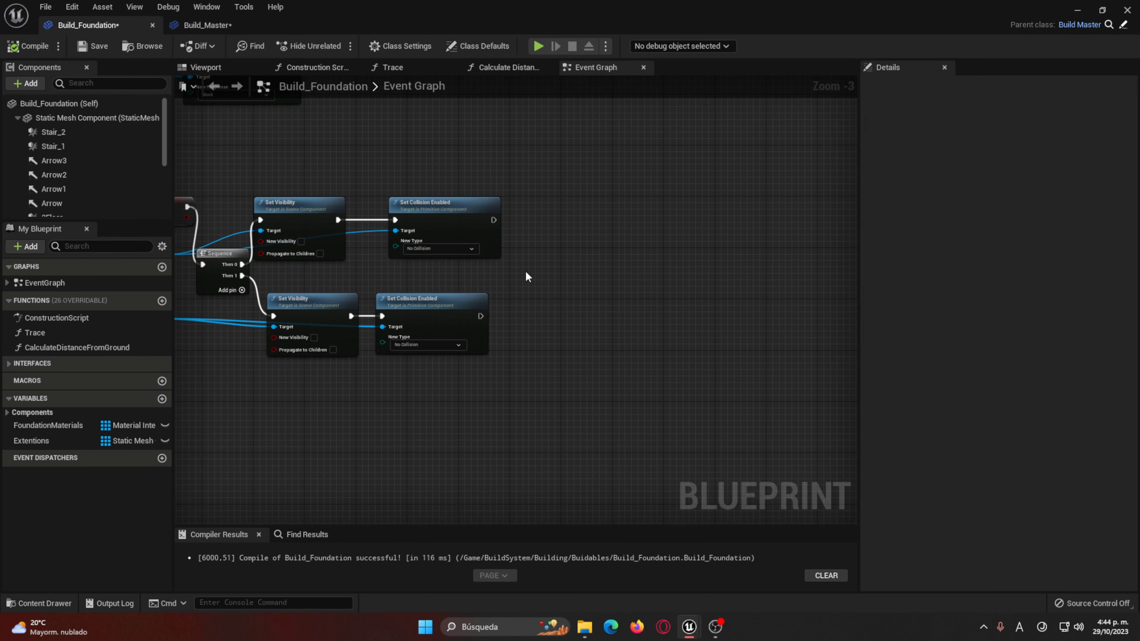
right_click_drag(527, 274, 651, 257)
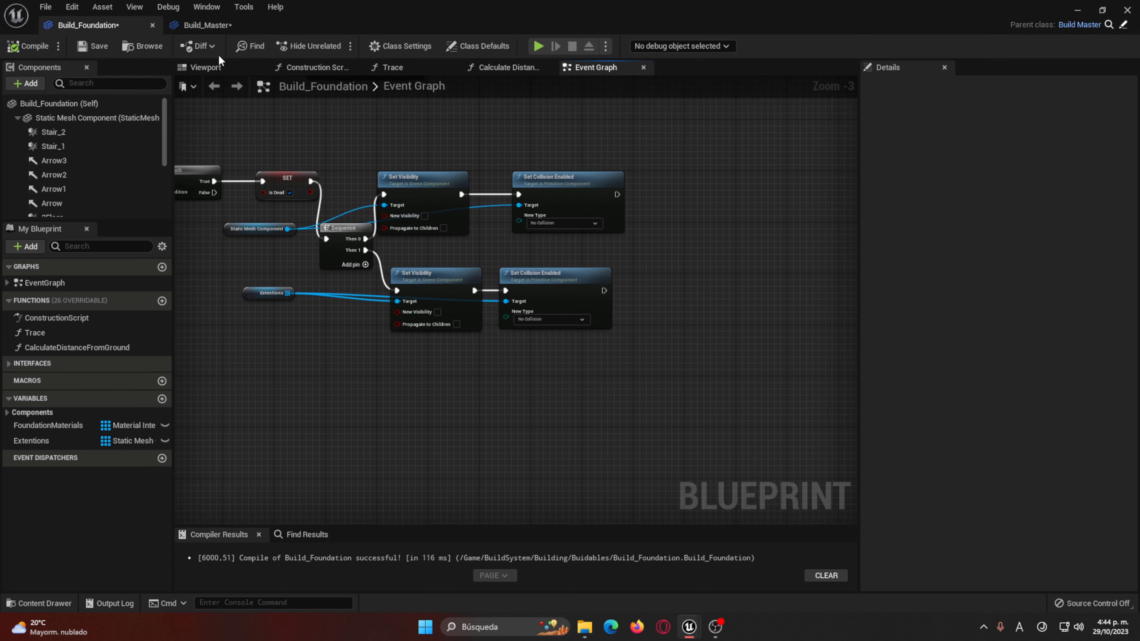
left_click(538, 46)
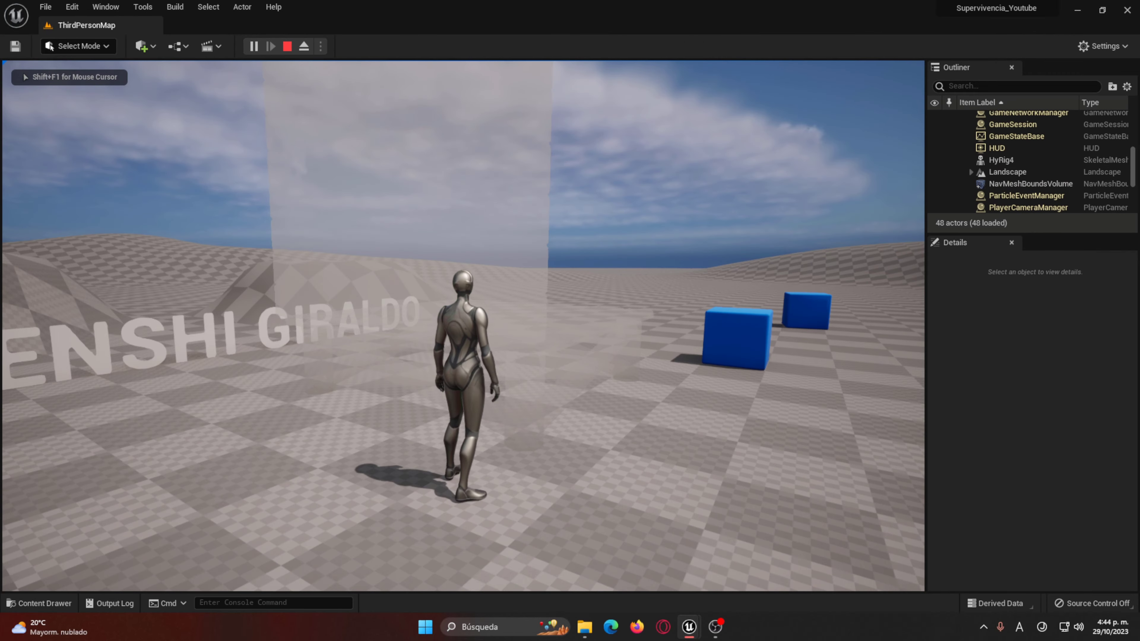
left_click(464, 326)
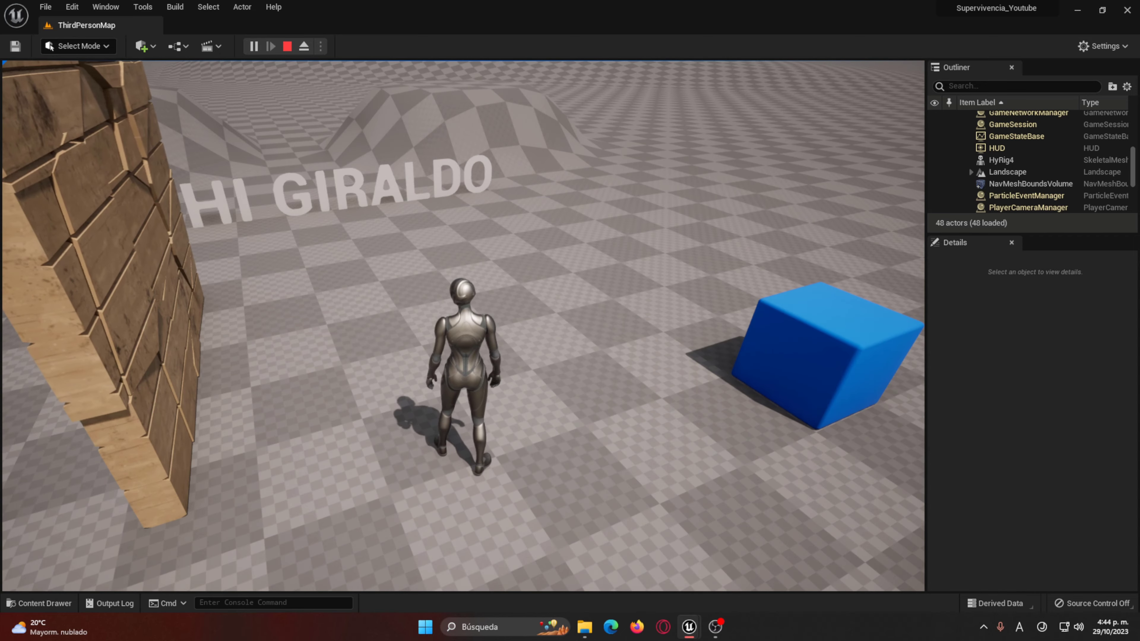
key("Escape")
key("ctrl+space")
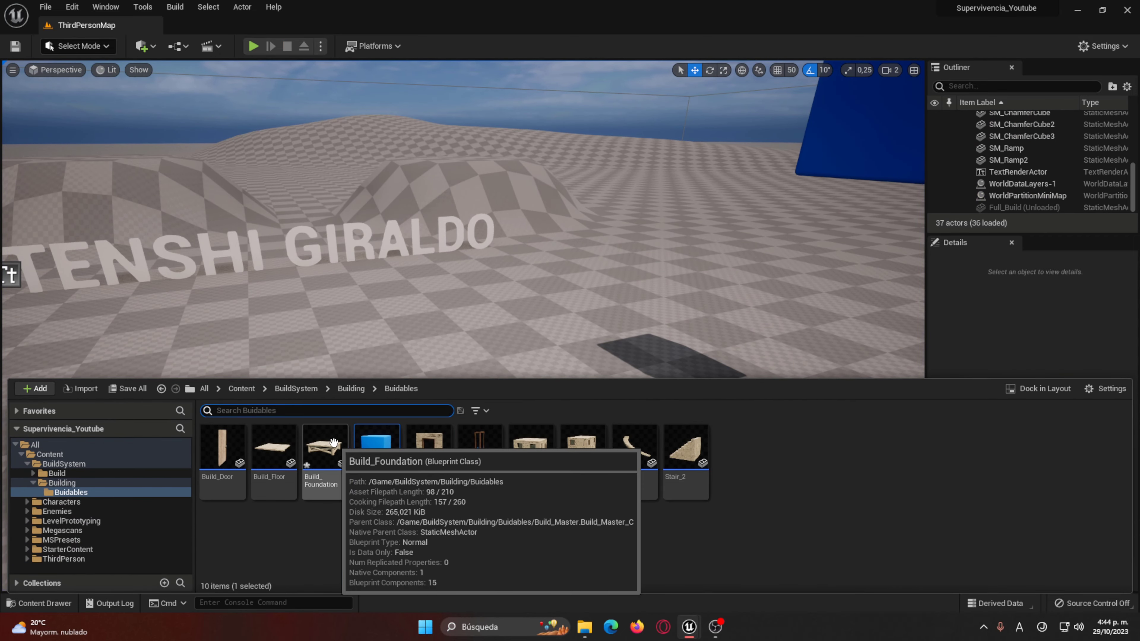
double_click(324, 450)
Step: Copy the Select Chaos Destruction node from the Build_Master graph
scroll(615, 211, "up", 3)
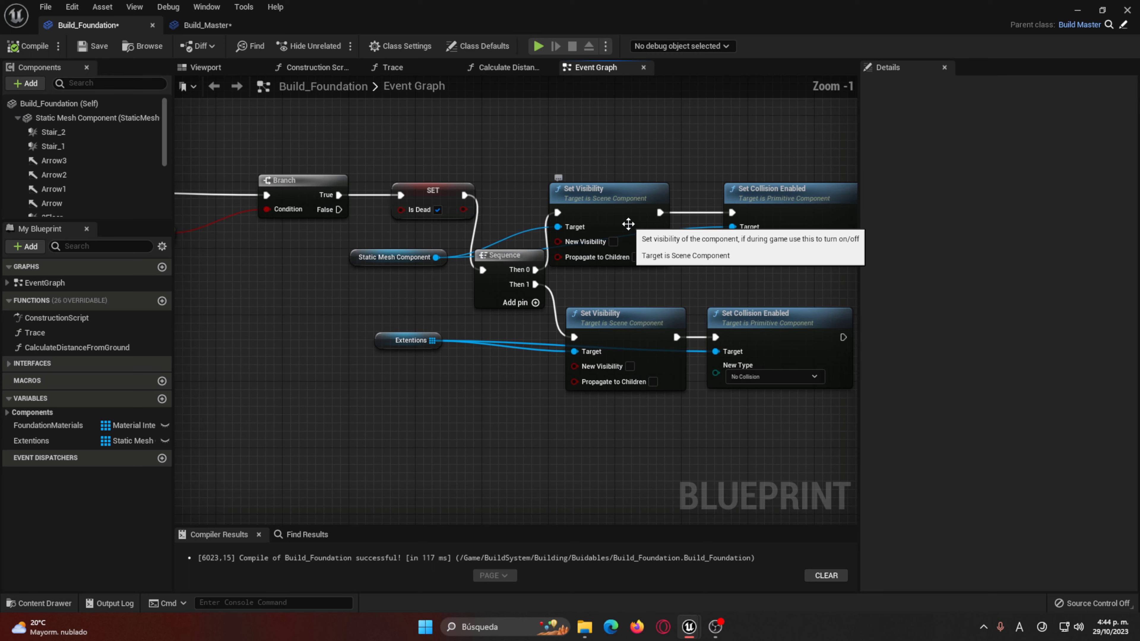
right_click_drag(678, 345, 465, 274)
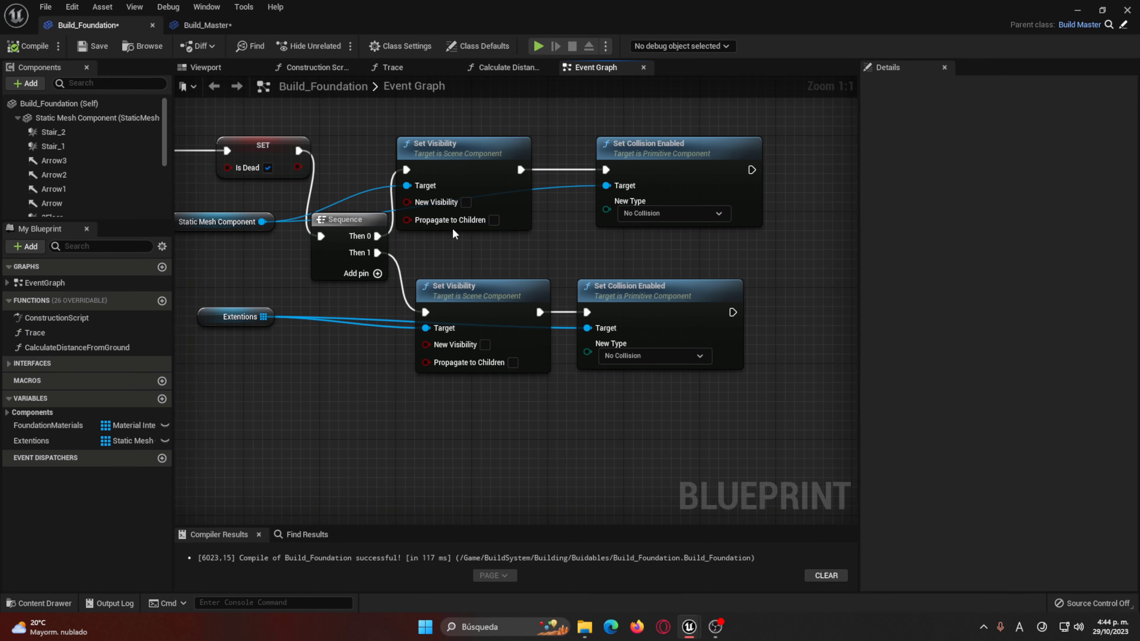
left_click(234, 25)
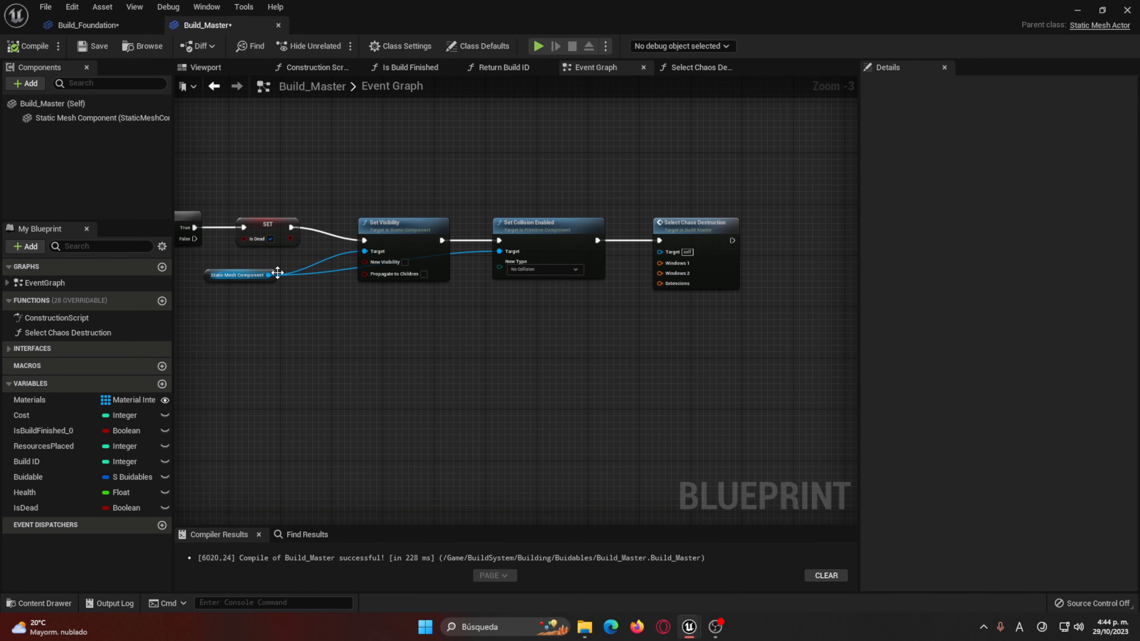
mouse_move(359, 318)
right_mouse_down()
mouse_move(457, 326)
mouse_move(212, 379)
right_mouse_up()
left_click(122, 26)
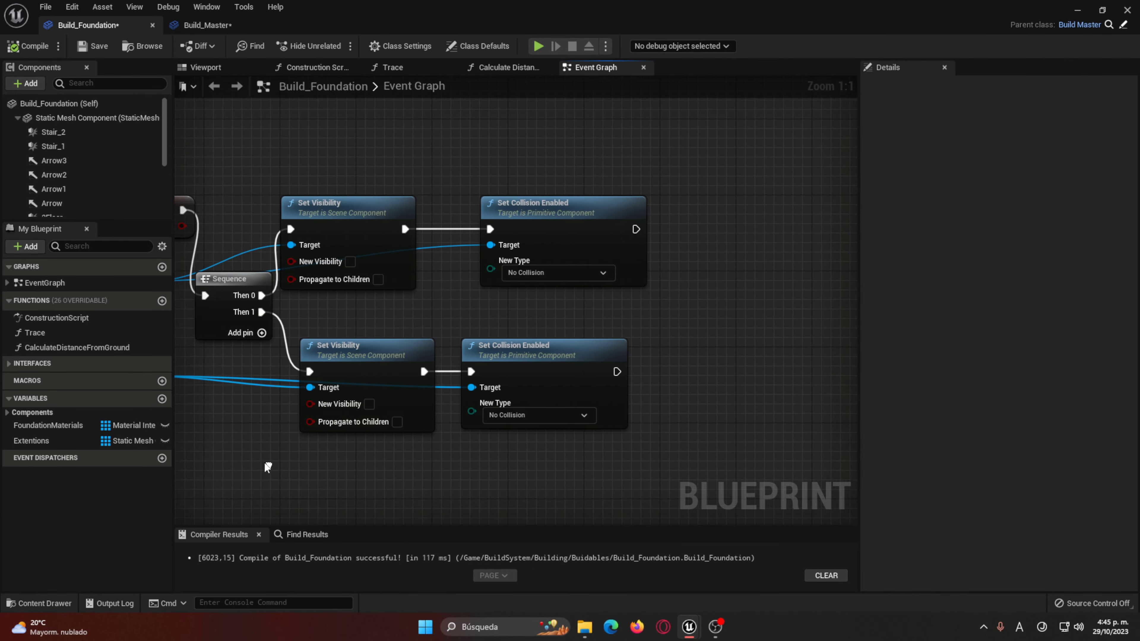
left_click(204, 25)
right_click_drag(417, 245, 324, 246)
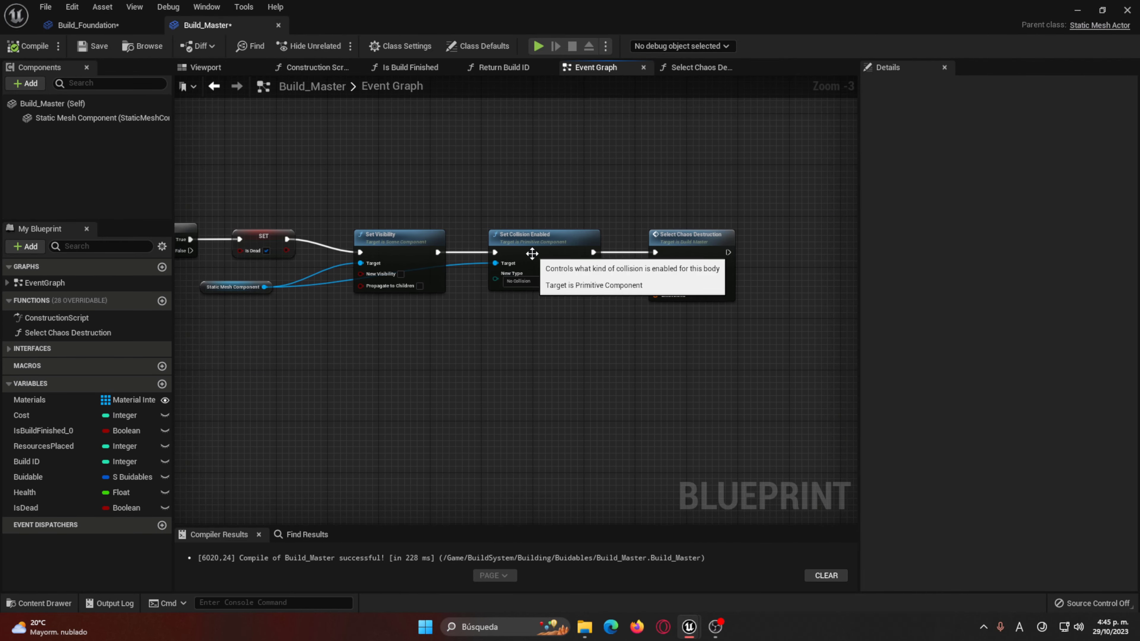
left_click(707, 258)
key("ctrl+c")
Step: Paste it into Build_Foundation and wire both Set Collision Enabled outputs into it
left_click(85, 25)
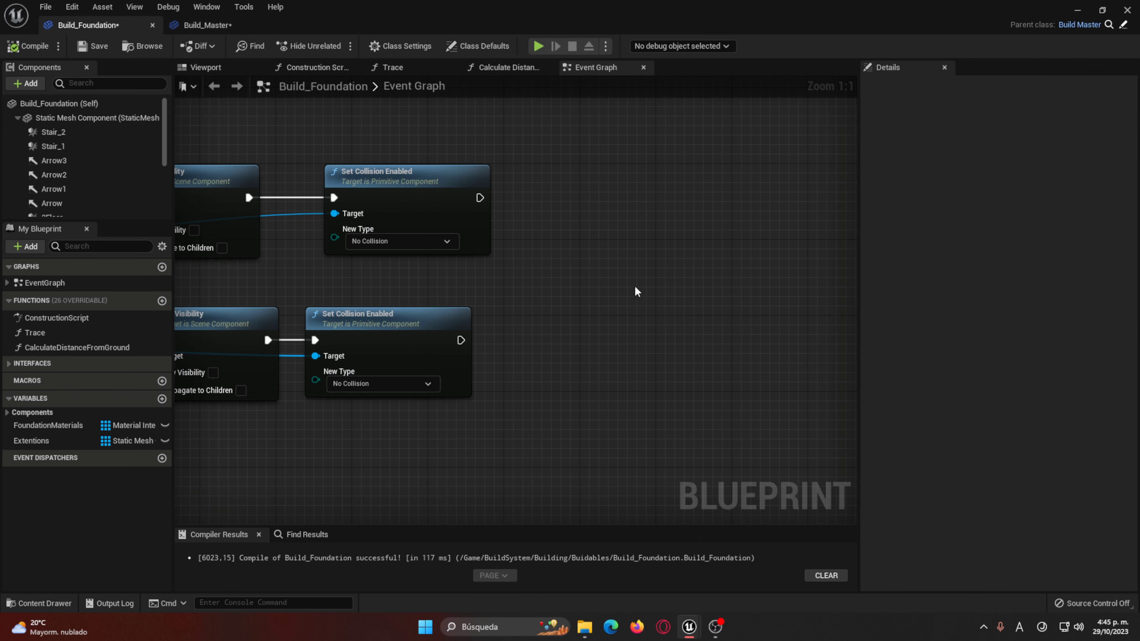
key("ctrl+v")
left_click_drag(480, 198, 543, 246)
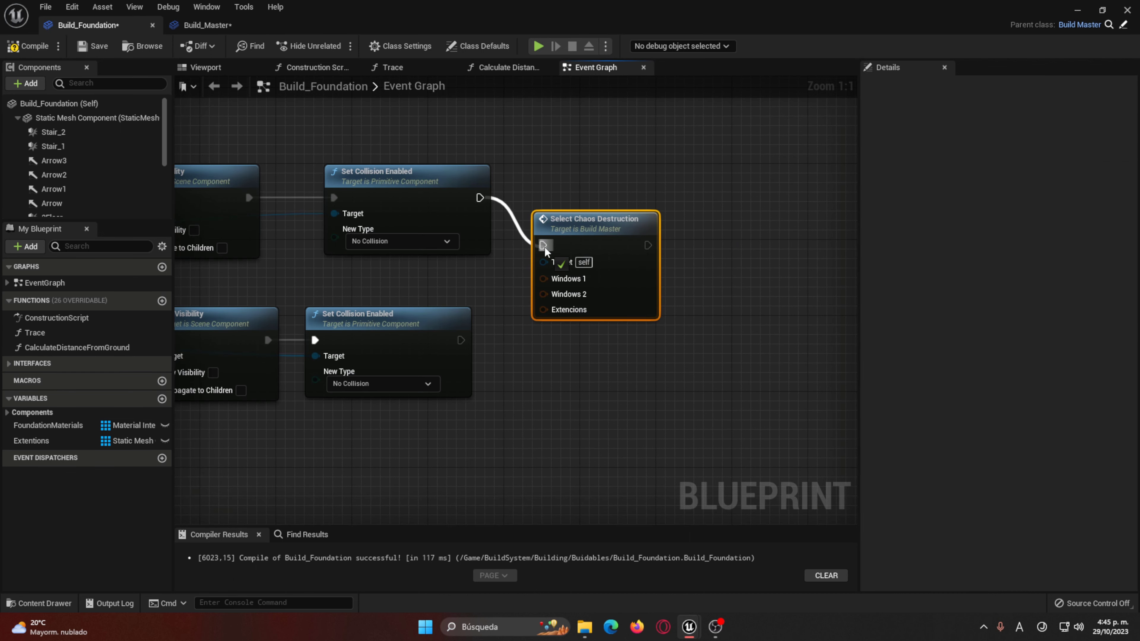
mouse_move(461, 340)
left_mouse_down()
mouse_move(556, 254)
mouse_move(543, 246)
left_mouse_up()
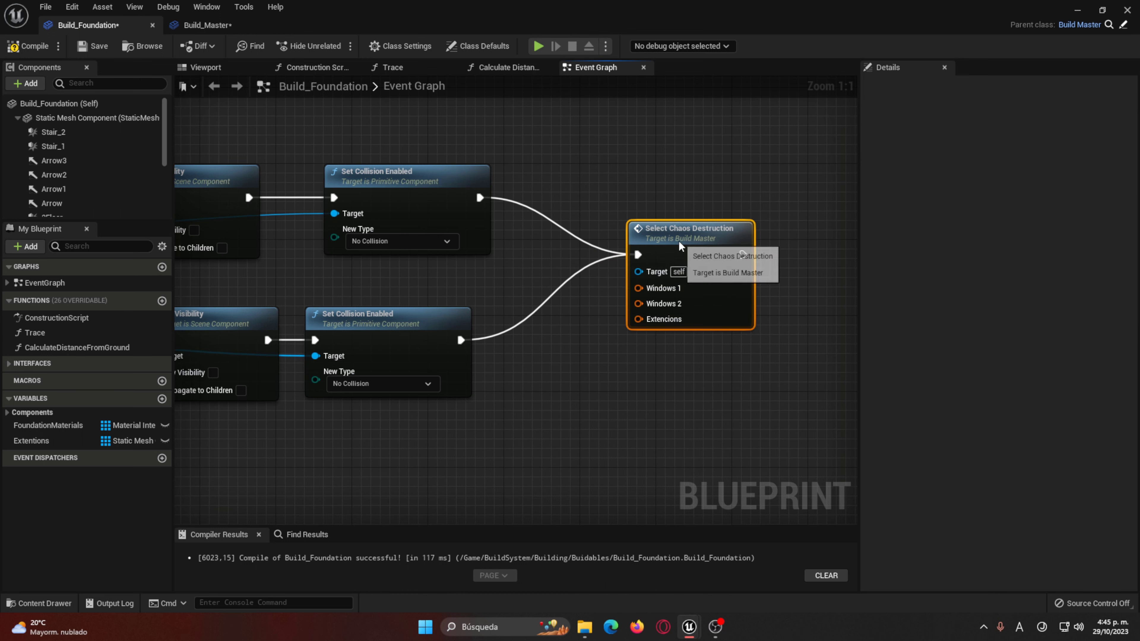
mouse_move(493, 376)
right_mouse_down()
mouse_move(758, 371)
mouse_move(525, 368)
right_mouse_up()
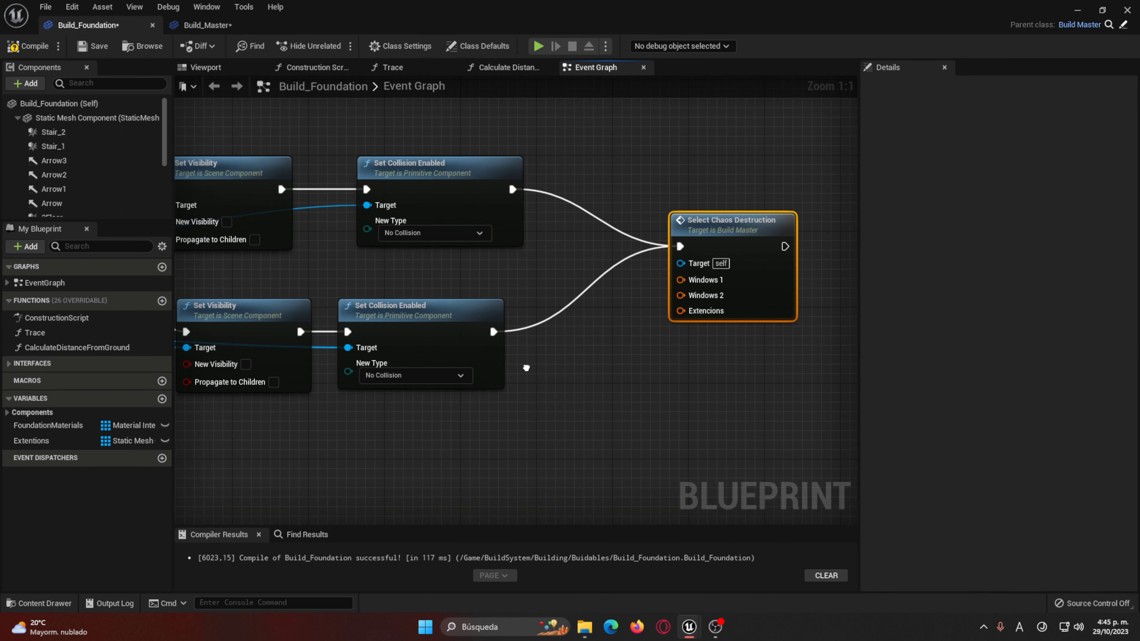
Step: Compile Build_Foundation and start a play test of the level
left_click(52, 53)
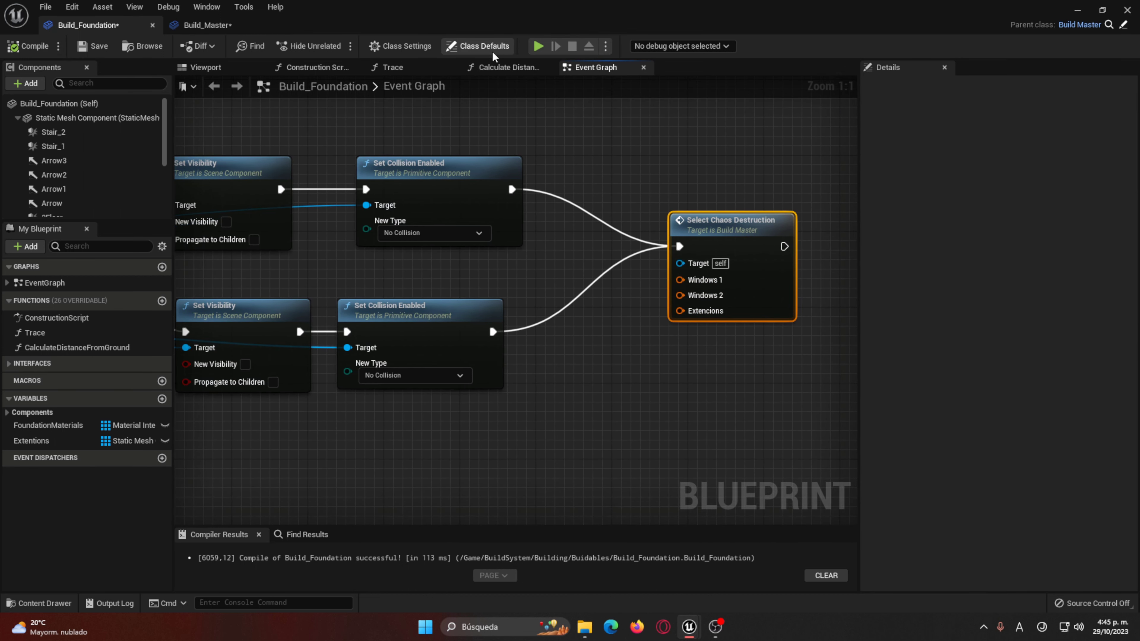
right_click_drag(438, 224, 445, 250)
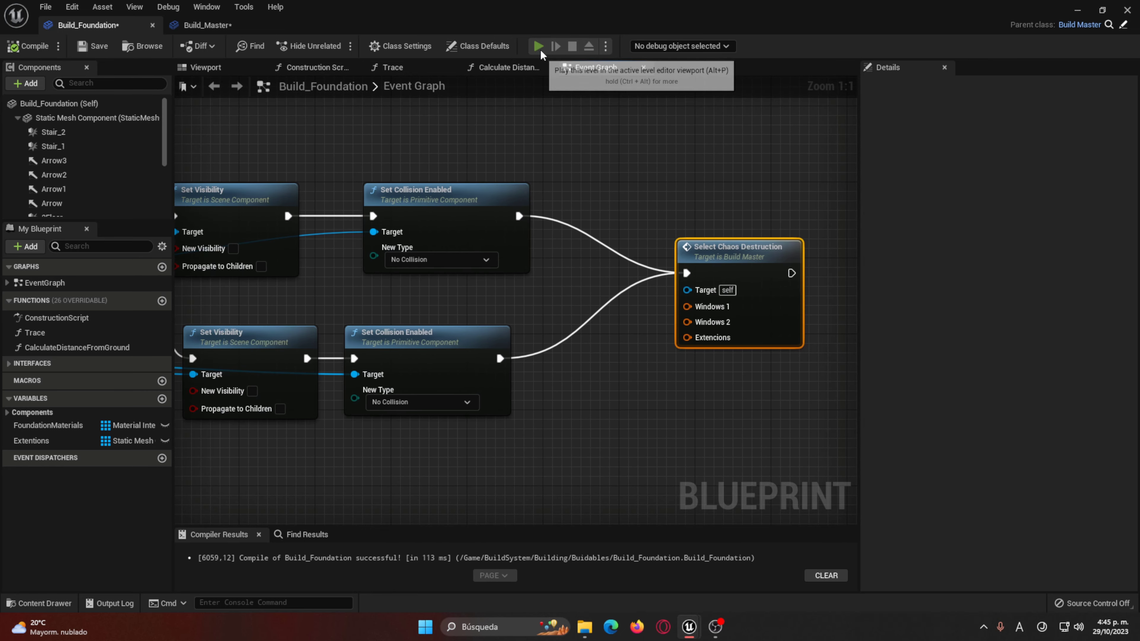
left_click(538, 46)
left_click(464, 326)
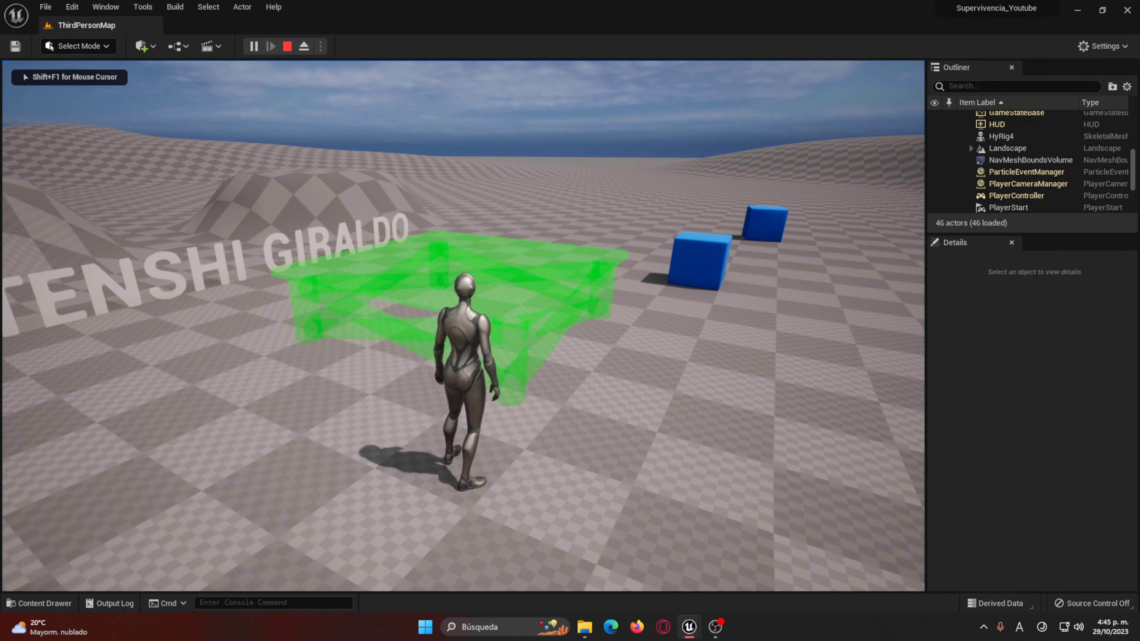
Step: Place a wooden foundation, break it into planks, and place another piece
left_click(463, 325)
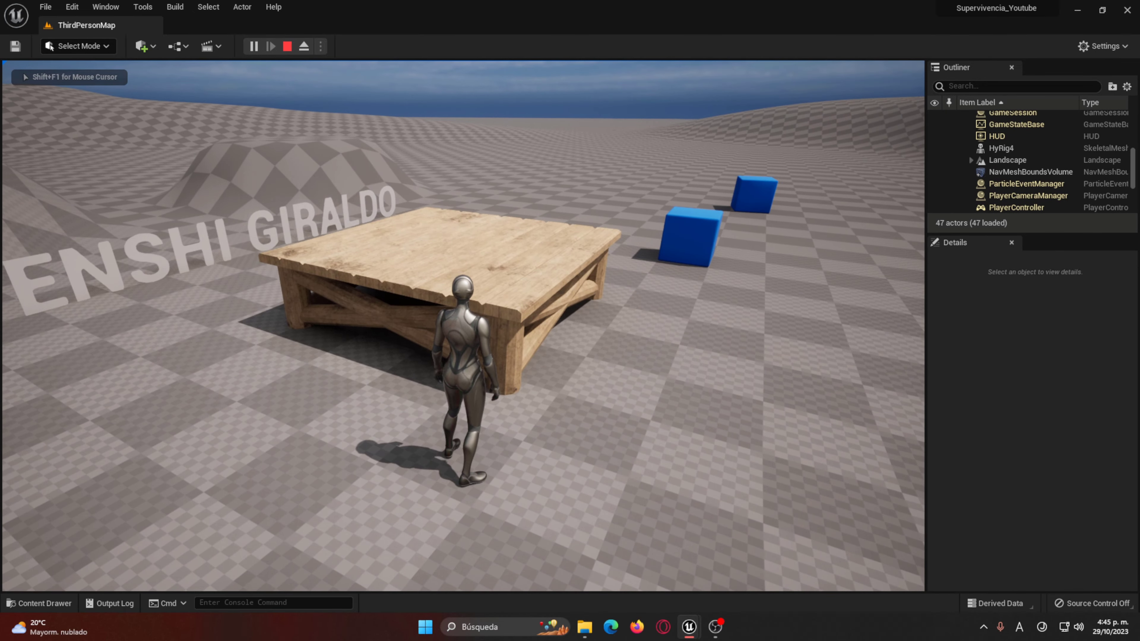
left_click(463, 326)
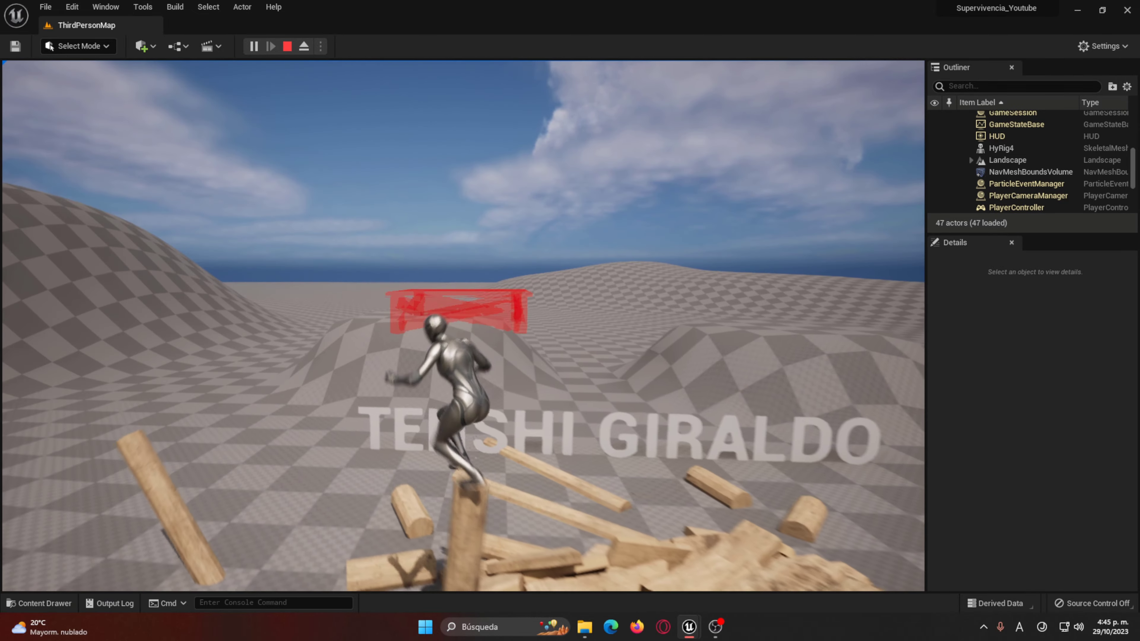
key("space")
key("w")
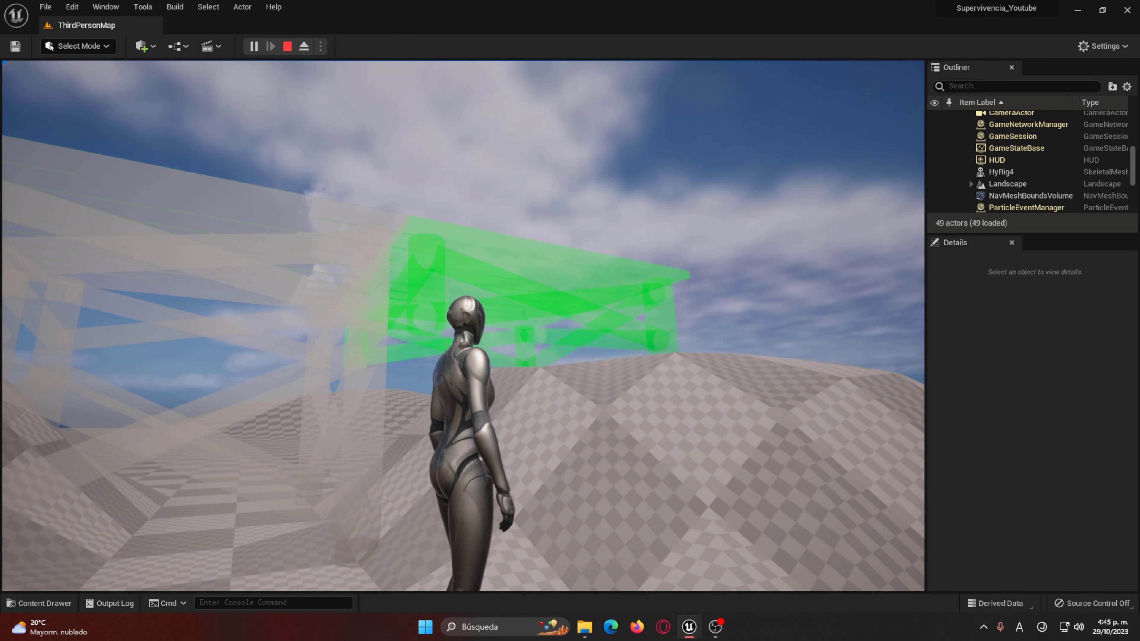
left_click(463, 326)
Step: Run around the collapsed structure, then stop play and open the Content Drawer
key("w")
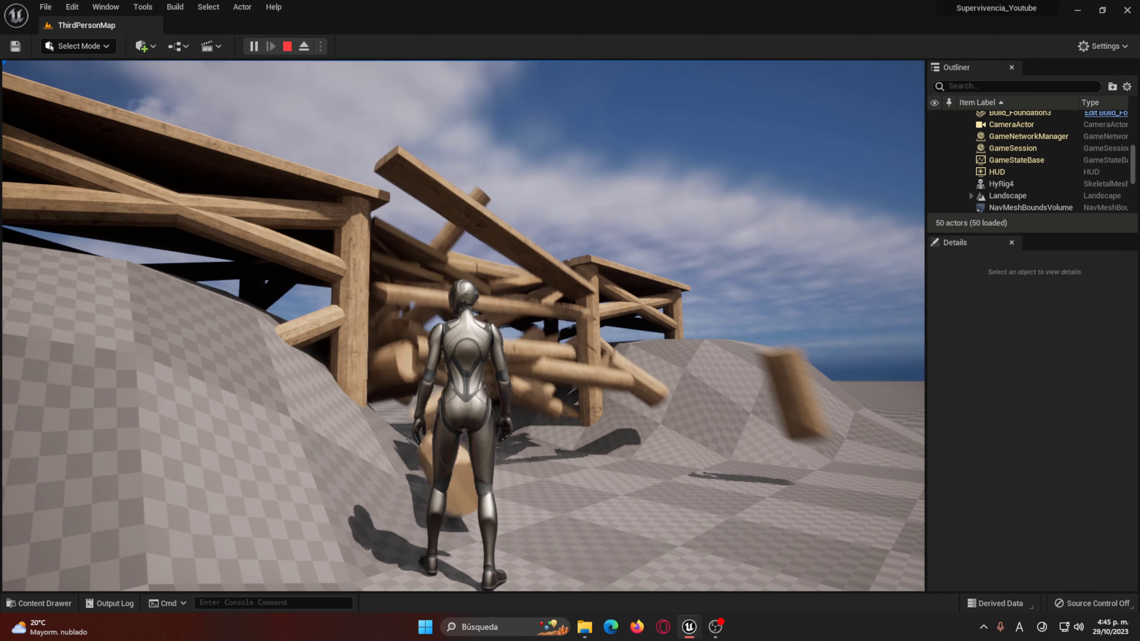
key("d")
key("w")
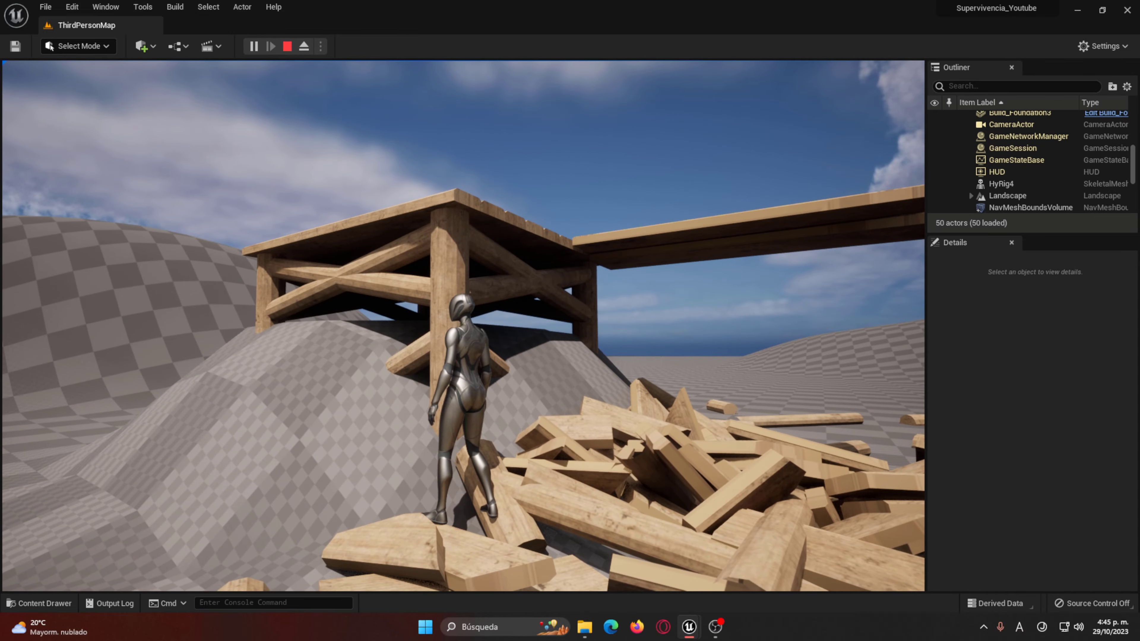
key("w")
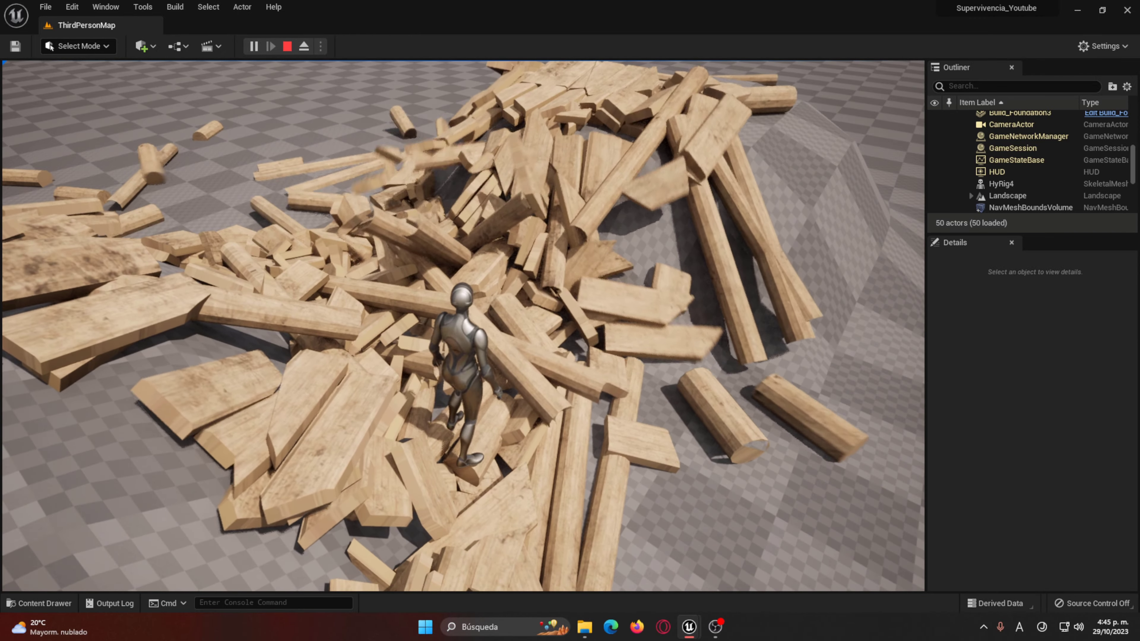
key("Escape")
key("ctrl+space")
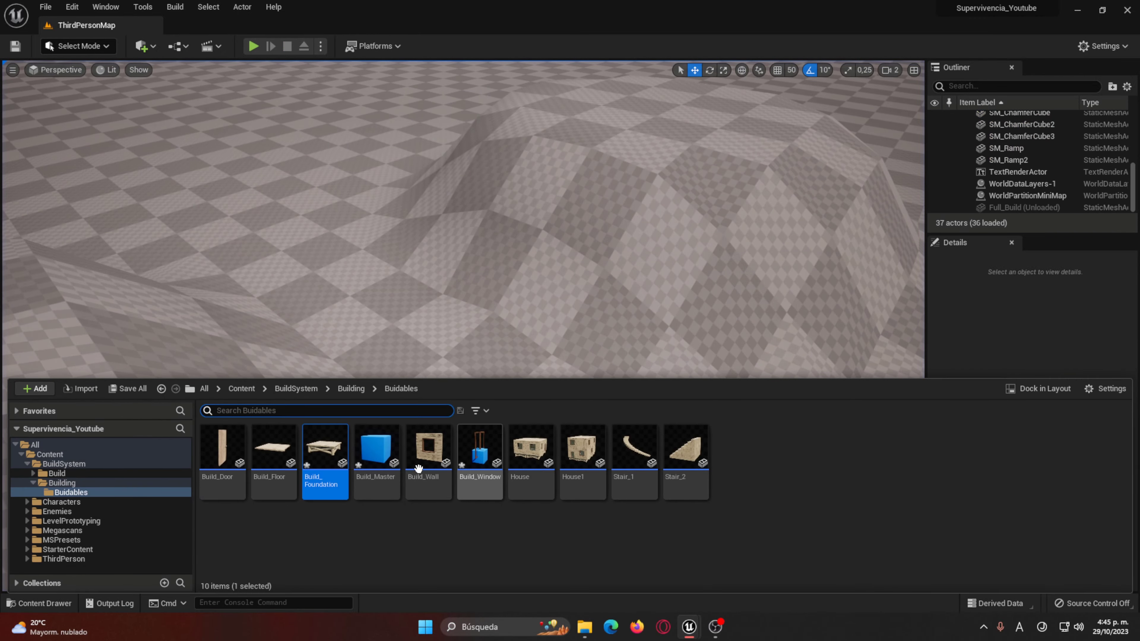
Step: Open Build_Master and add a Delay node after Select Chaos Destruction
double_click(359, 463)
left_click_drag(583, 262, 626, 245)
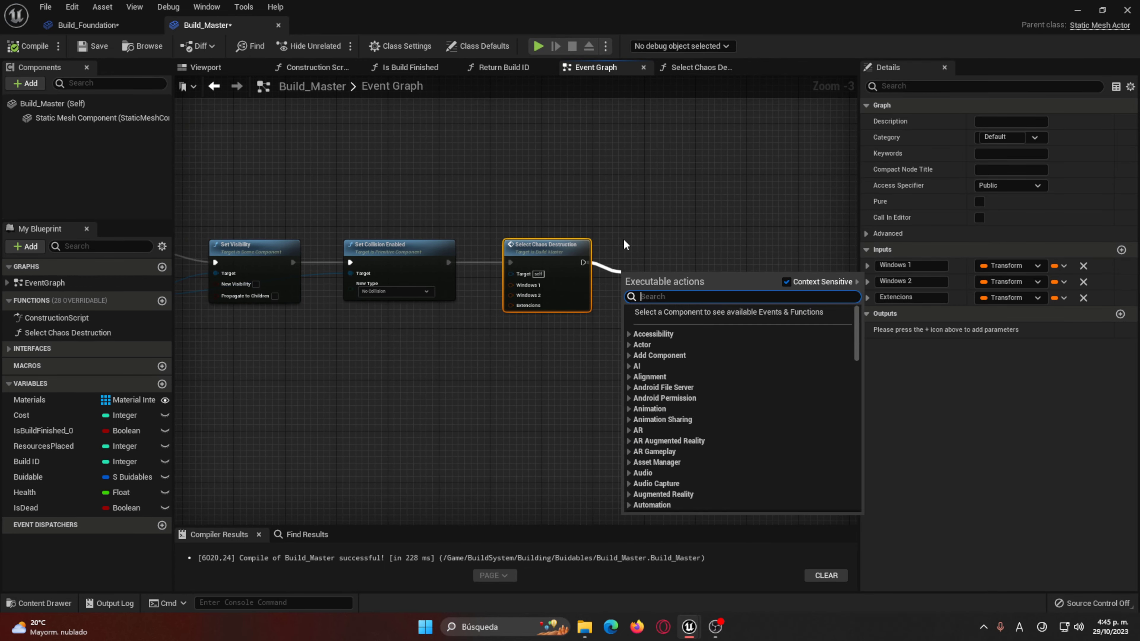
type("delay")
key("Return")
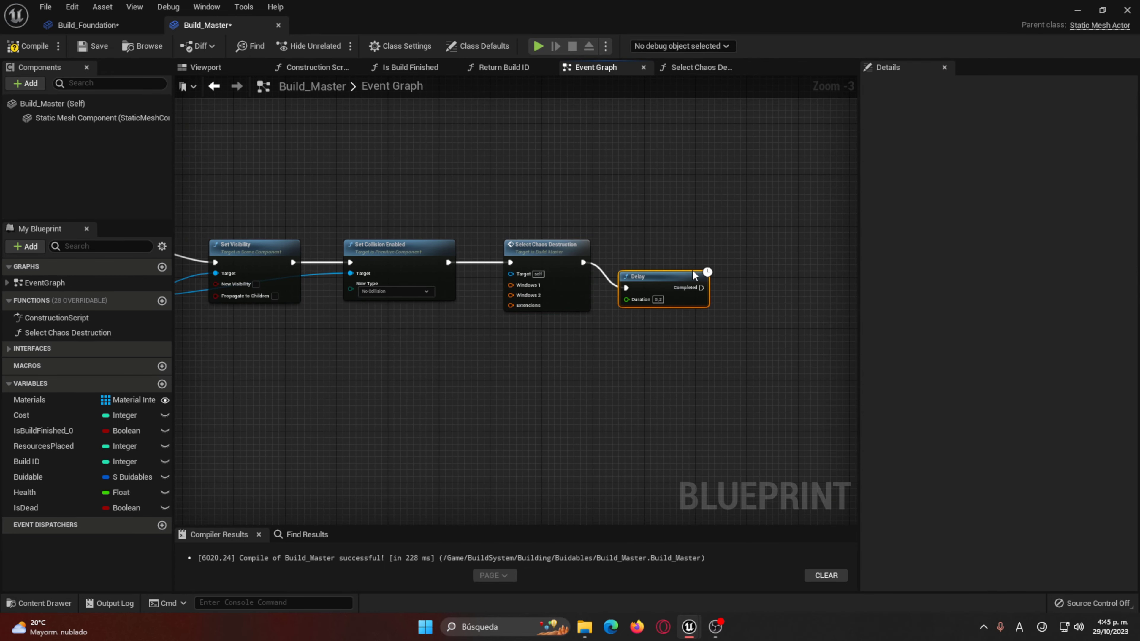
mouse_move(695, 275)
left_mouse_down()
mouse_move(700, 249)
mouse_move(756, 253)
left_mouse_up()
Step: Chain a Destroy Actor node after the Delay, then start a play test
type("detr")
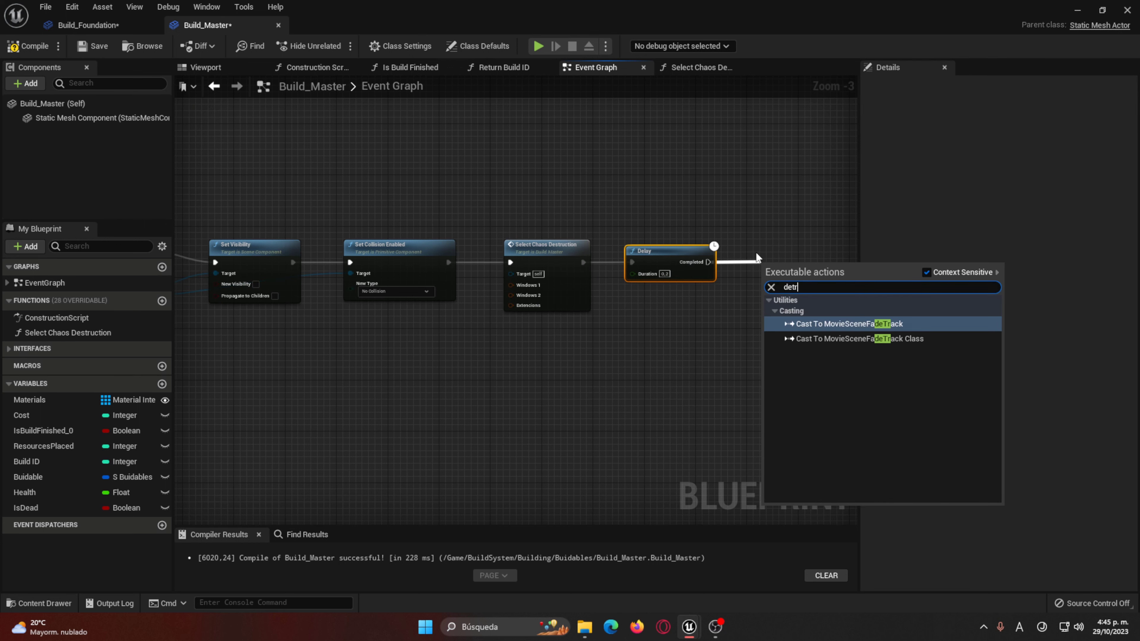
key("BackSpace")
key("BackSpace")
type("str")
key("Return")
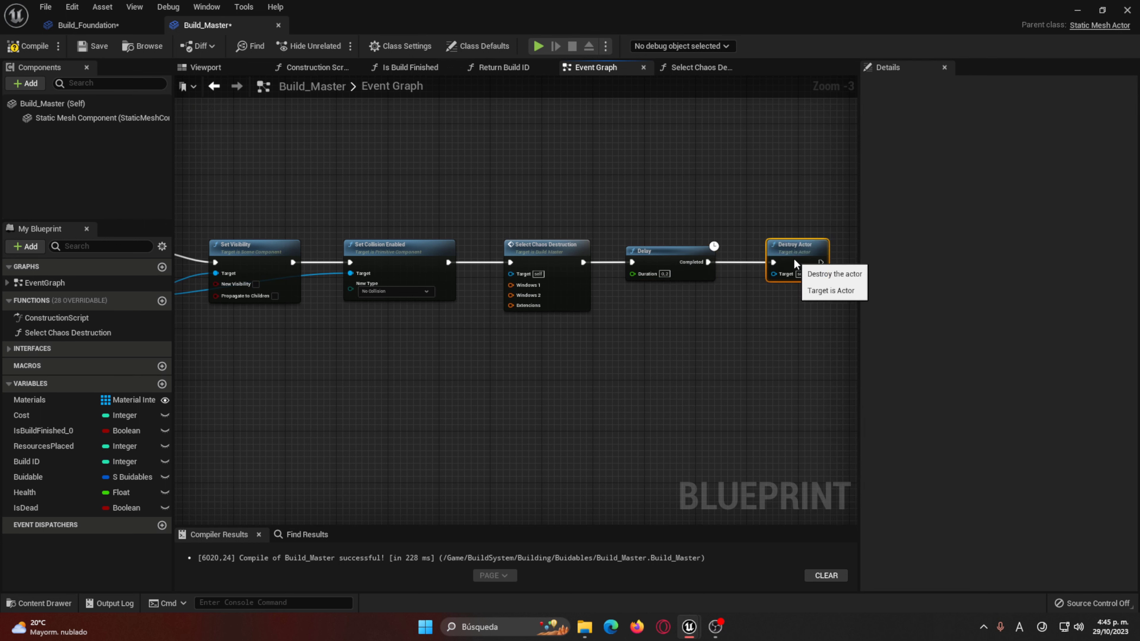
left_click_drag(794, 260, 794, 255)
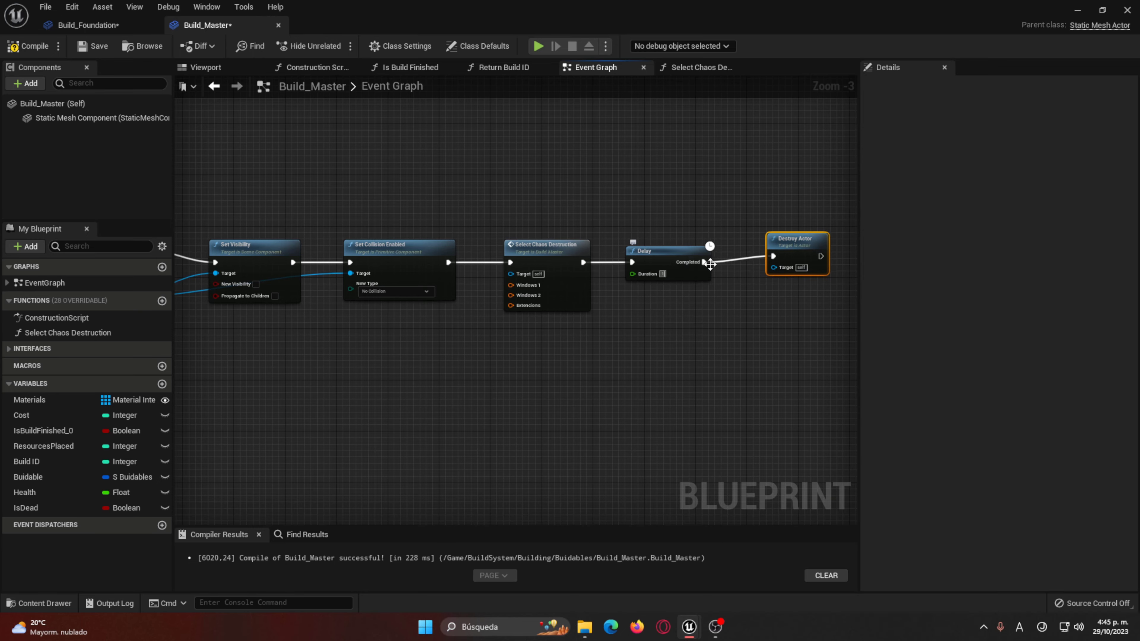
left_click(537, 46)
Step: Run the character across the dunes to flat ground for building
key("w")
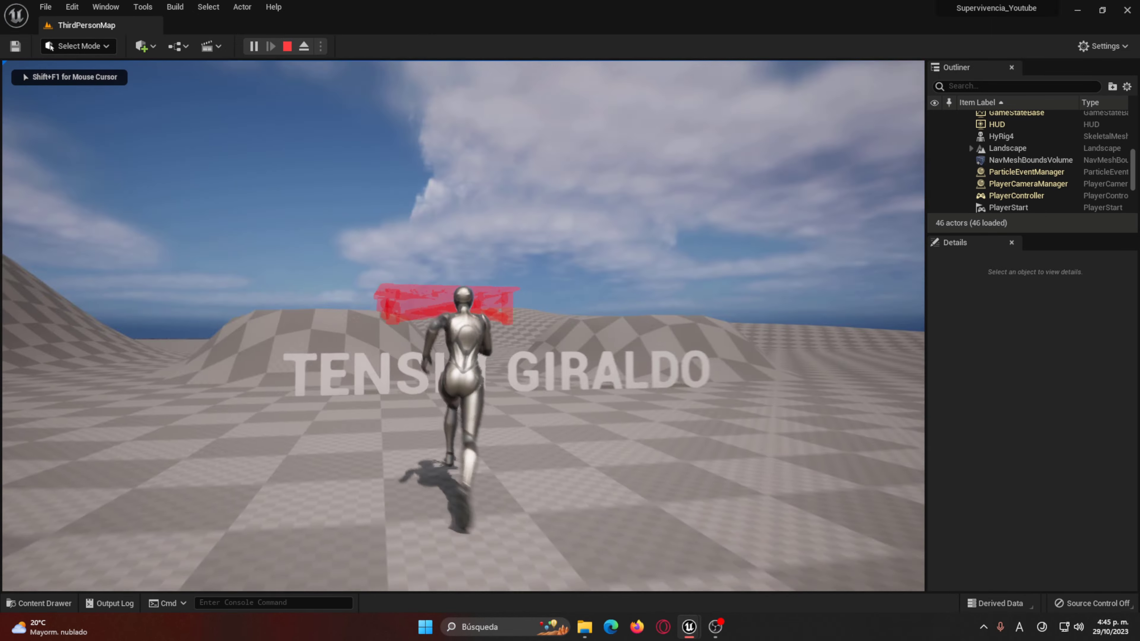
key("w")
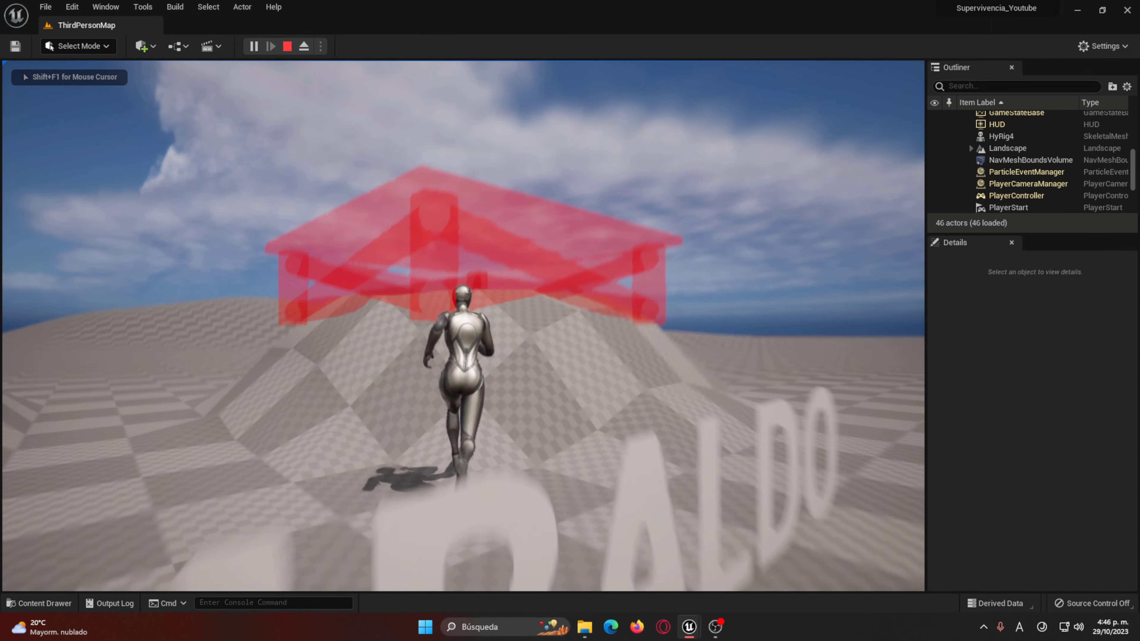
key("w")
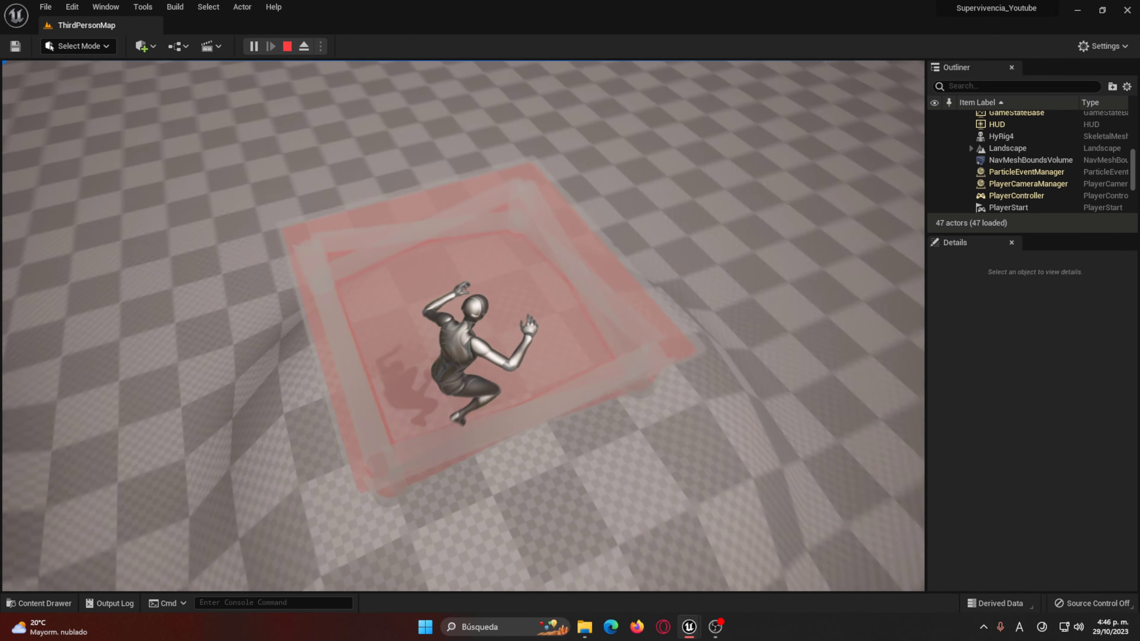
key("w")
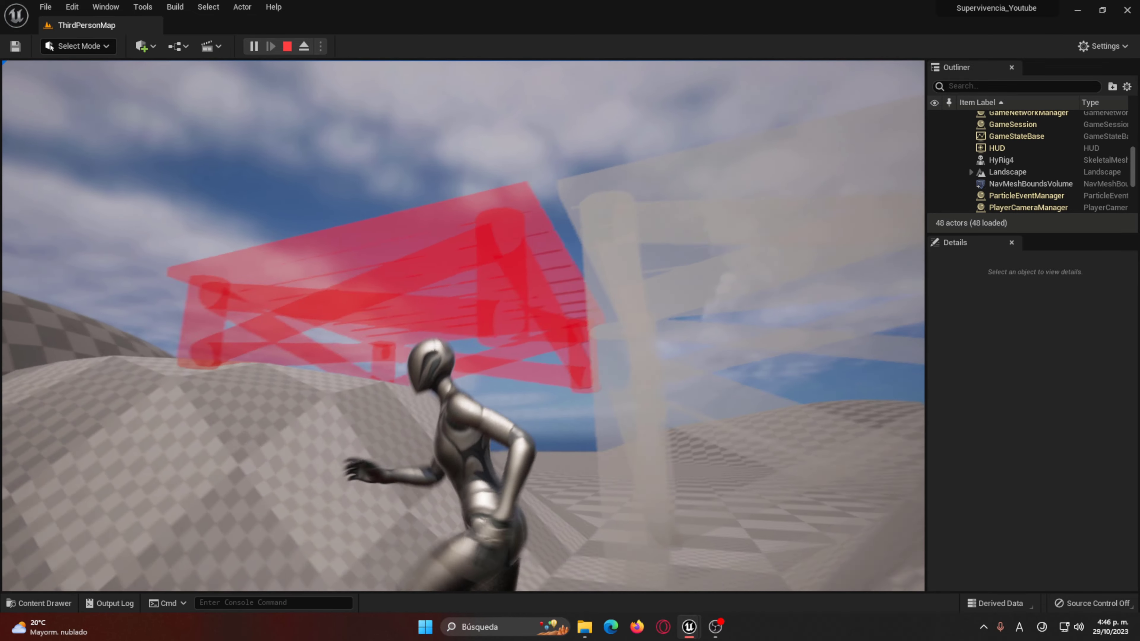
key("w")
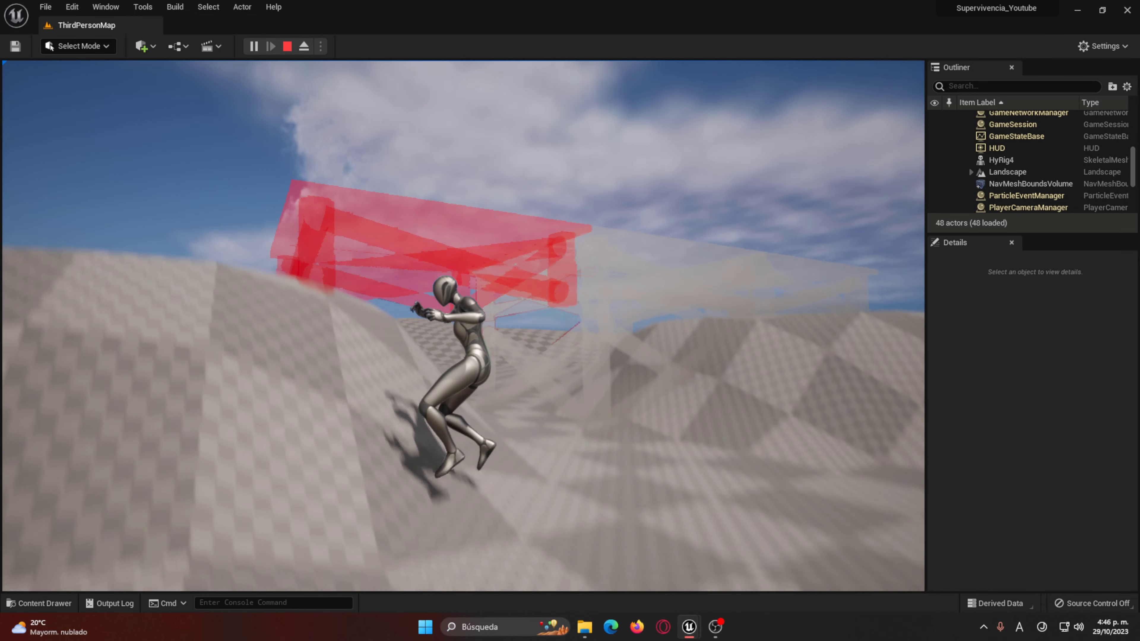
key("w")
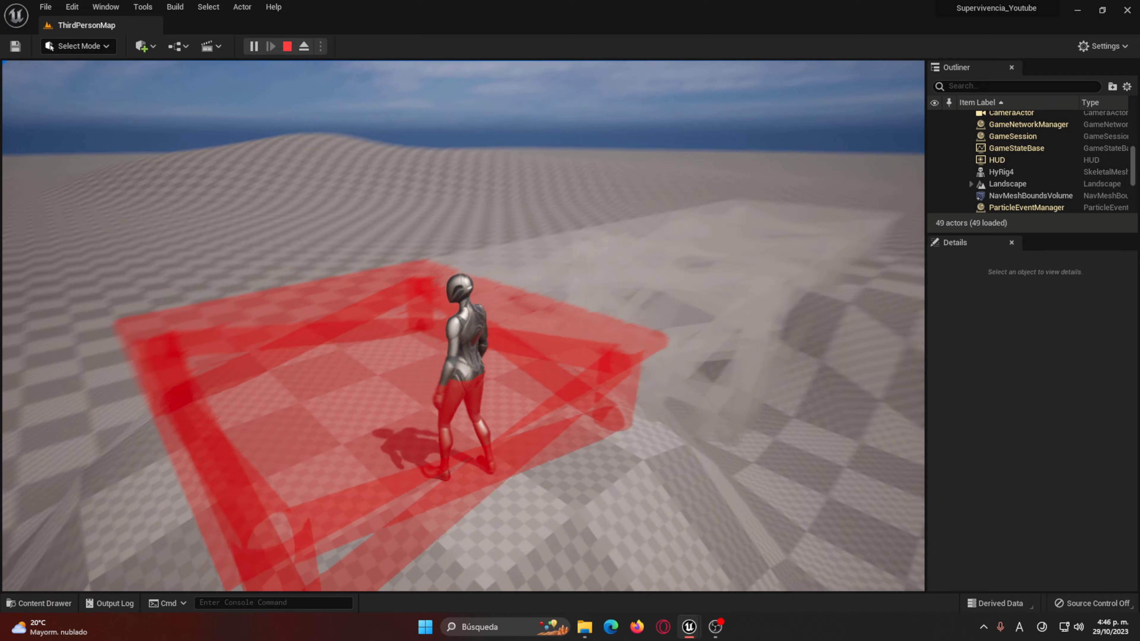
key("s")
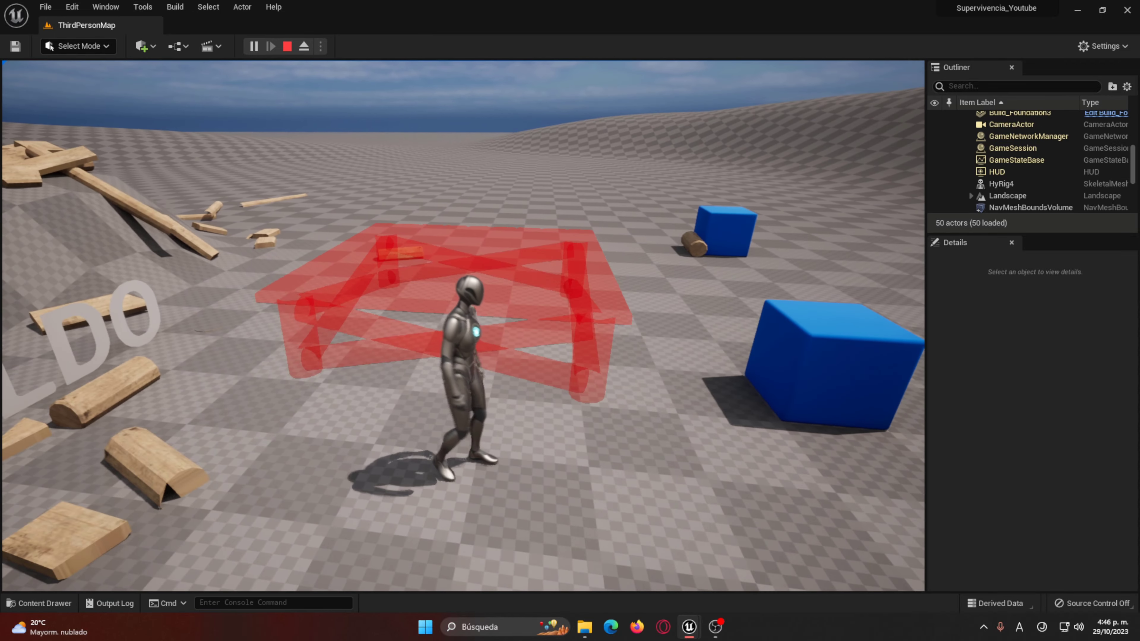
Step: Place a foundation, three wall pieces and a window
left_click(463, 326)
left_click(463, 327)
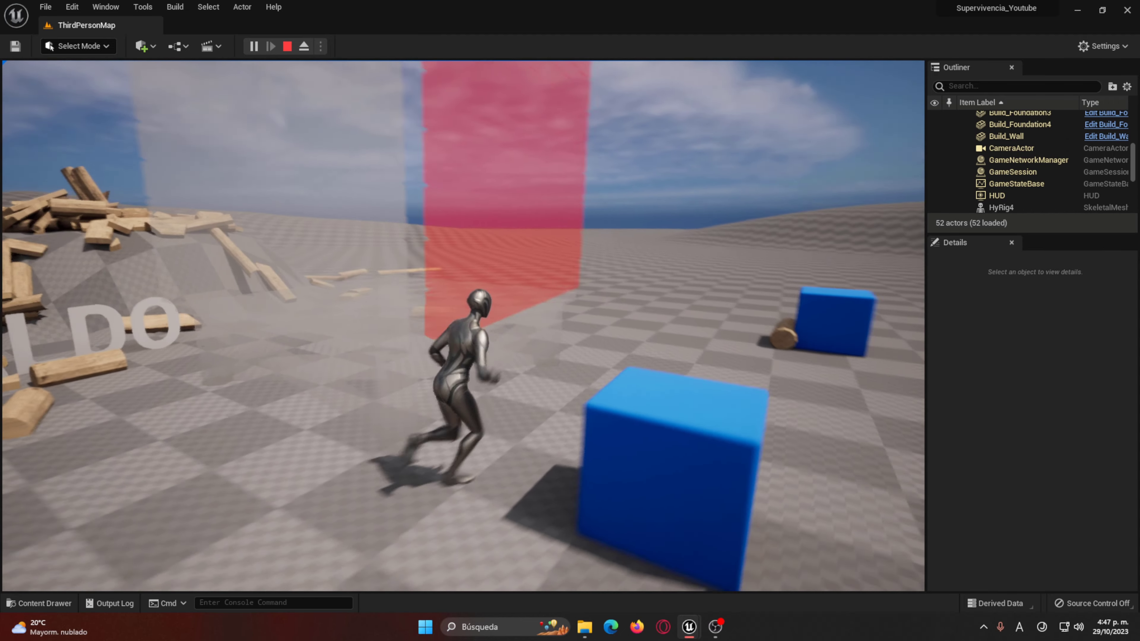
left_click(463, 326)
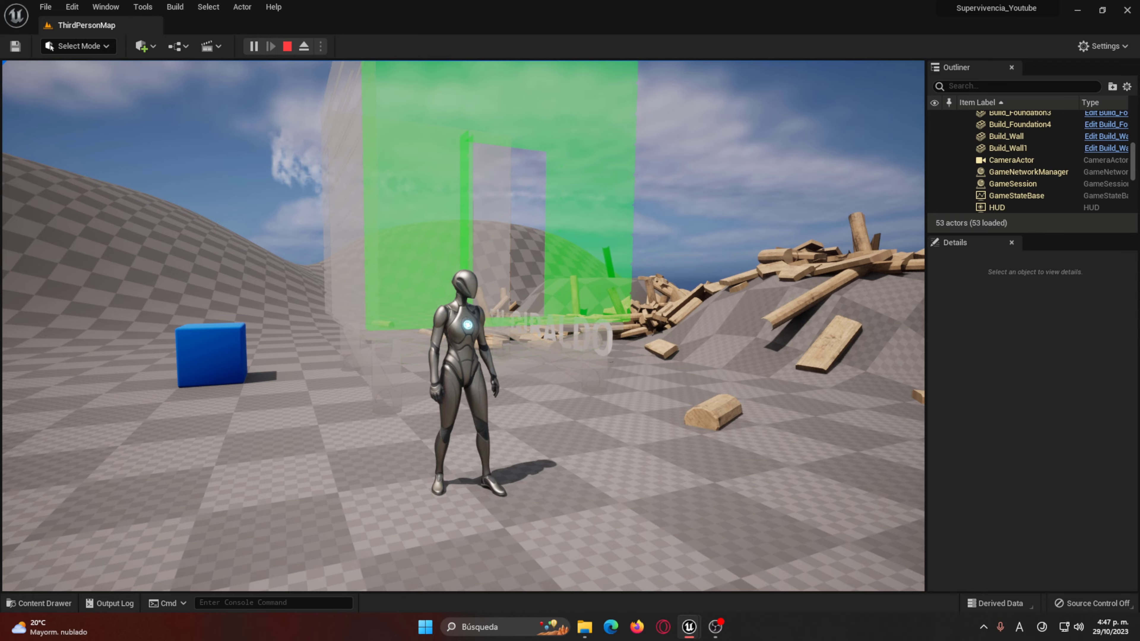
left_click(463, 327)
key("w")
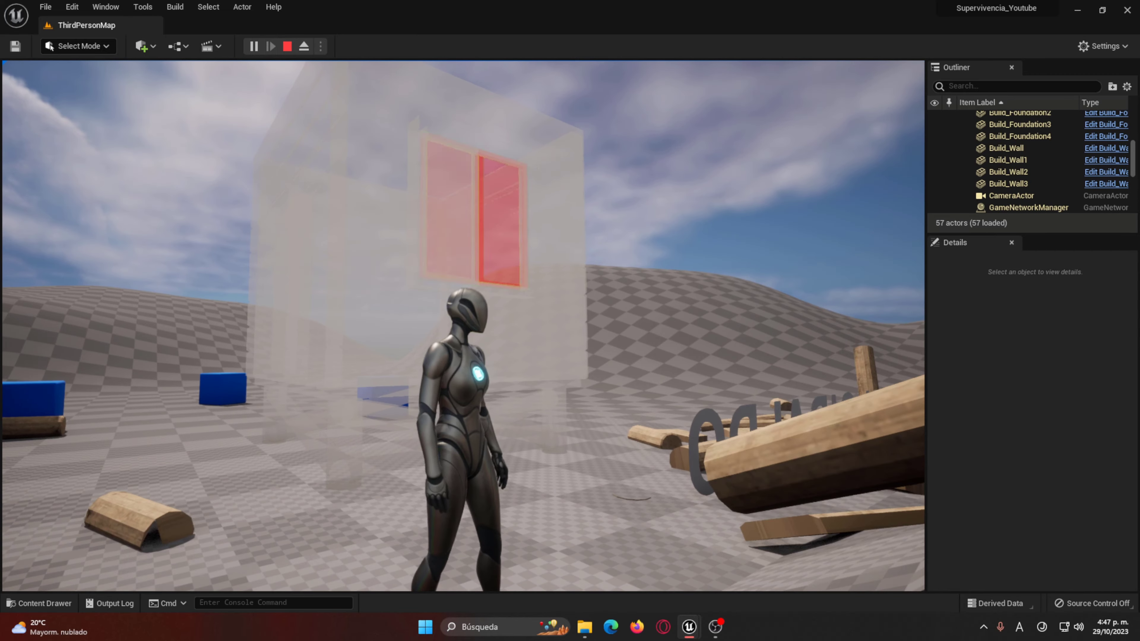
left_click(463, 327)
Step: Smash the cabin walls into vanishing debris, then stop play and open the Content Drawer
key("a")
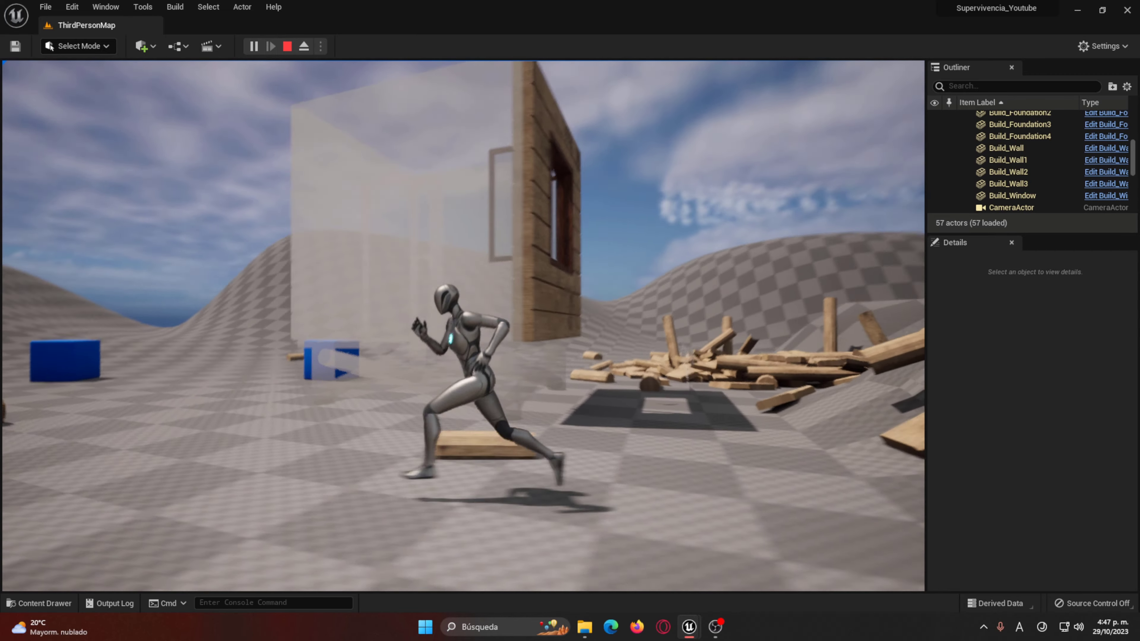
key("w")
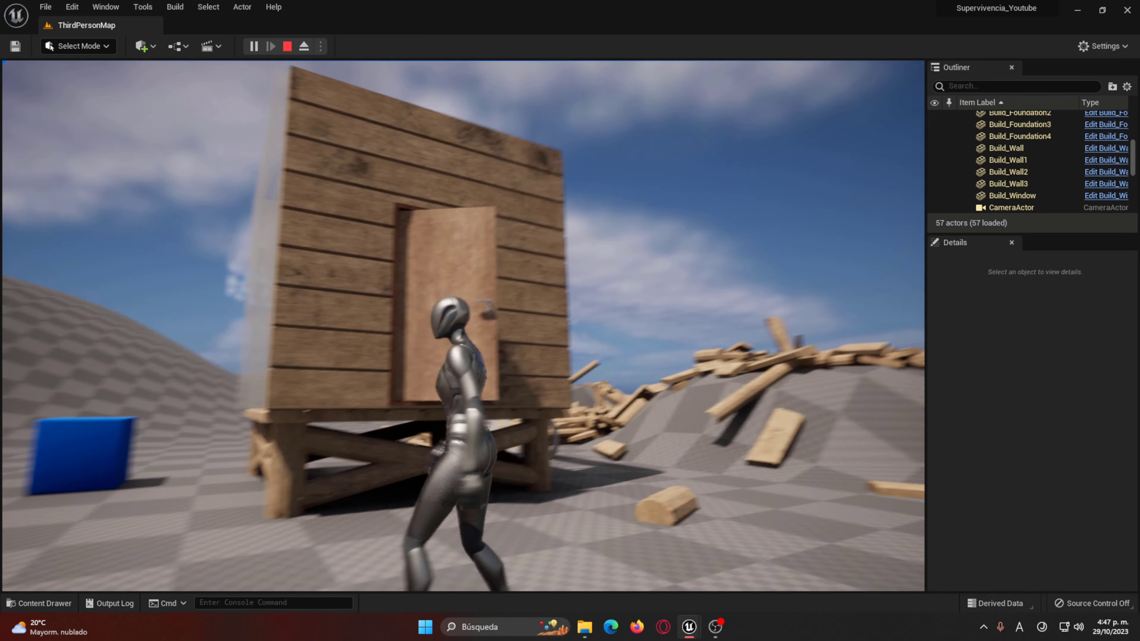
key("d")
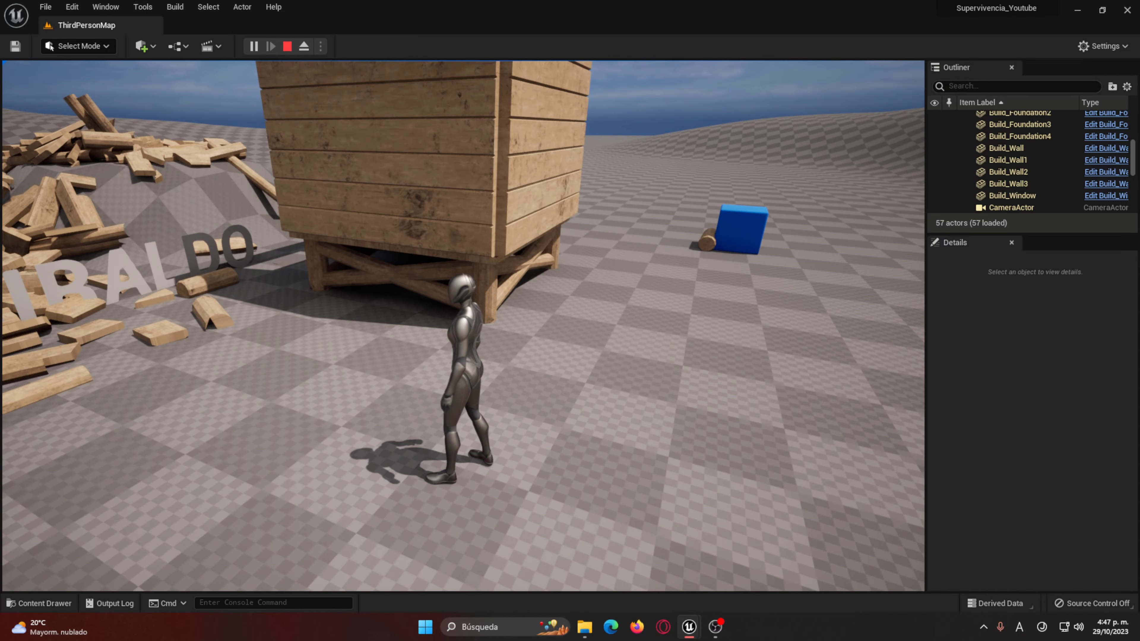
key("w")
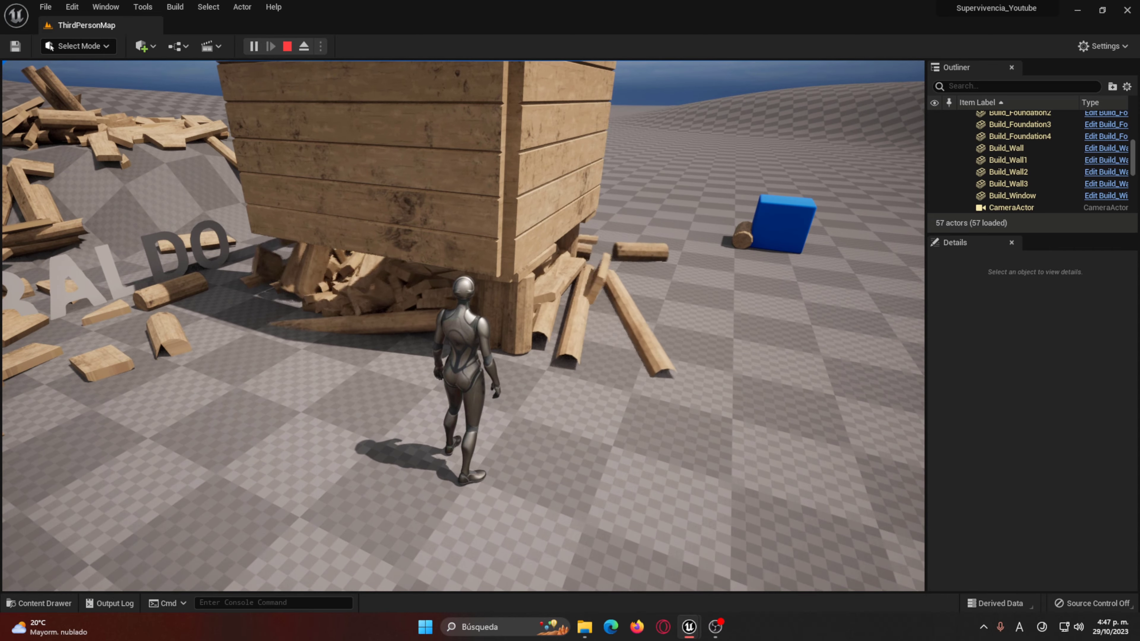
mouse_move(462, 326)
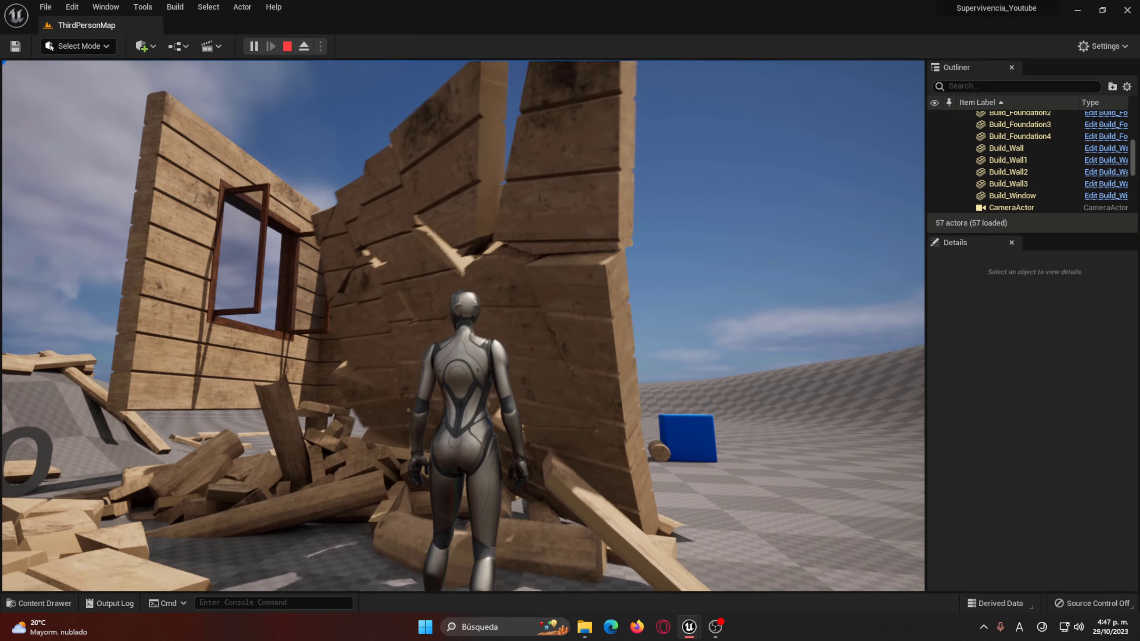
key("w")
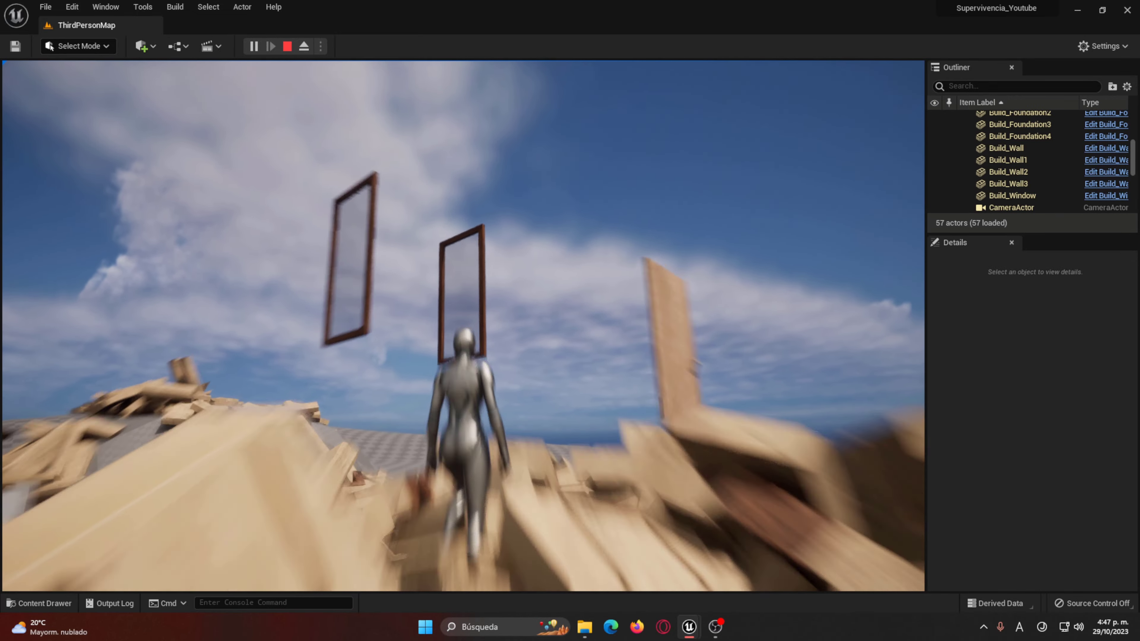
key("w")
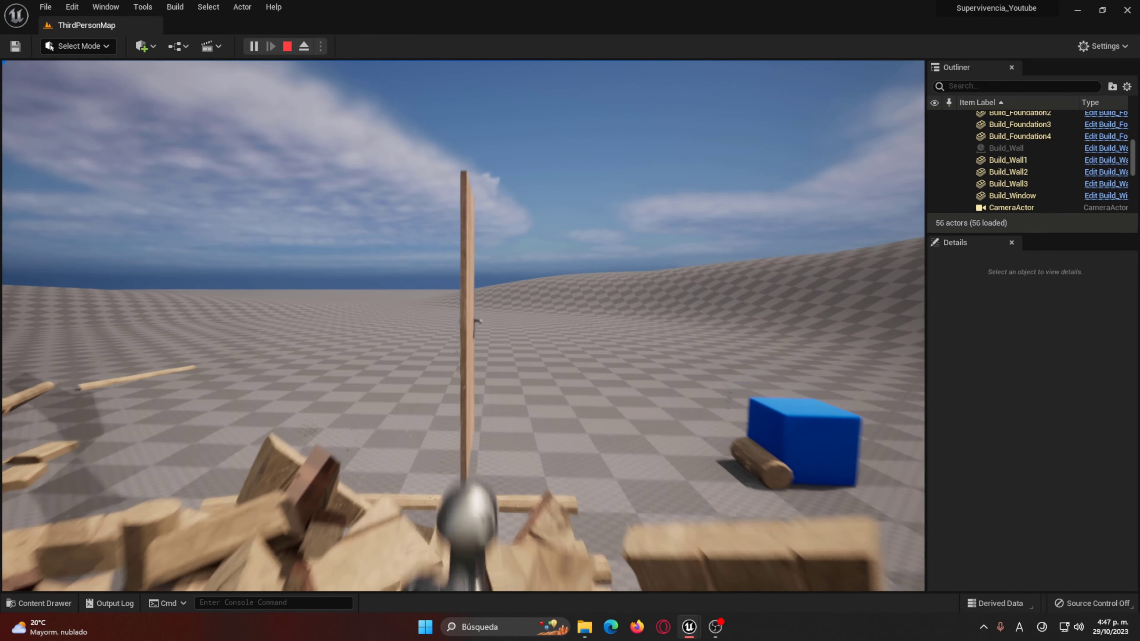
key("s")
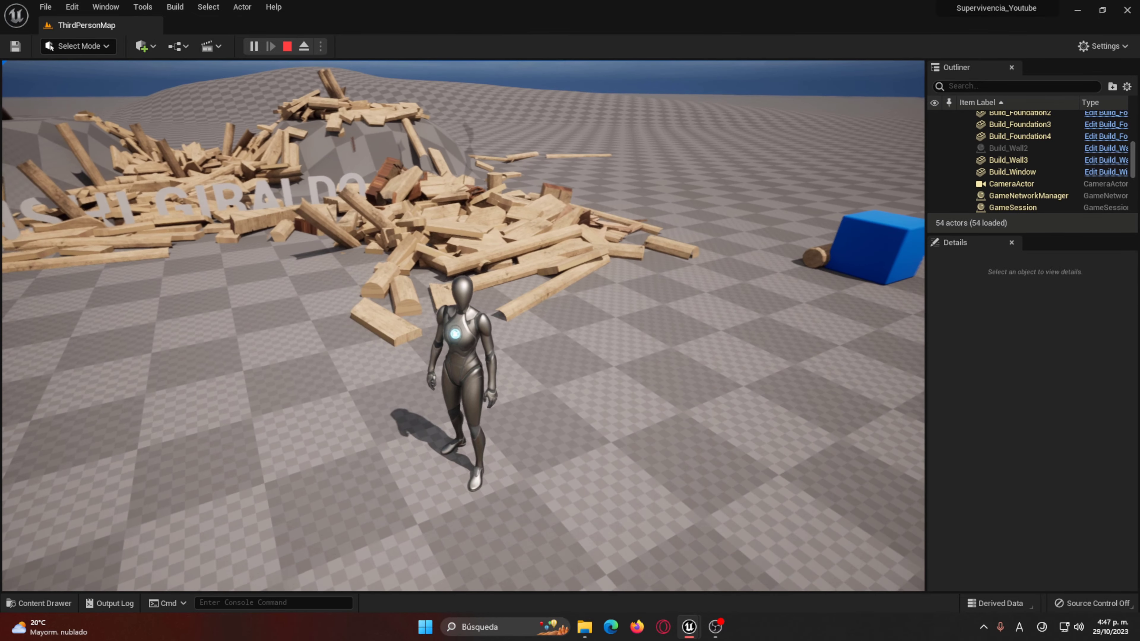
key("Escape")
key("ctrl+space")
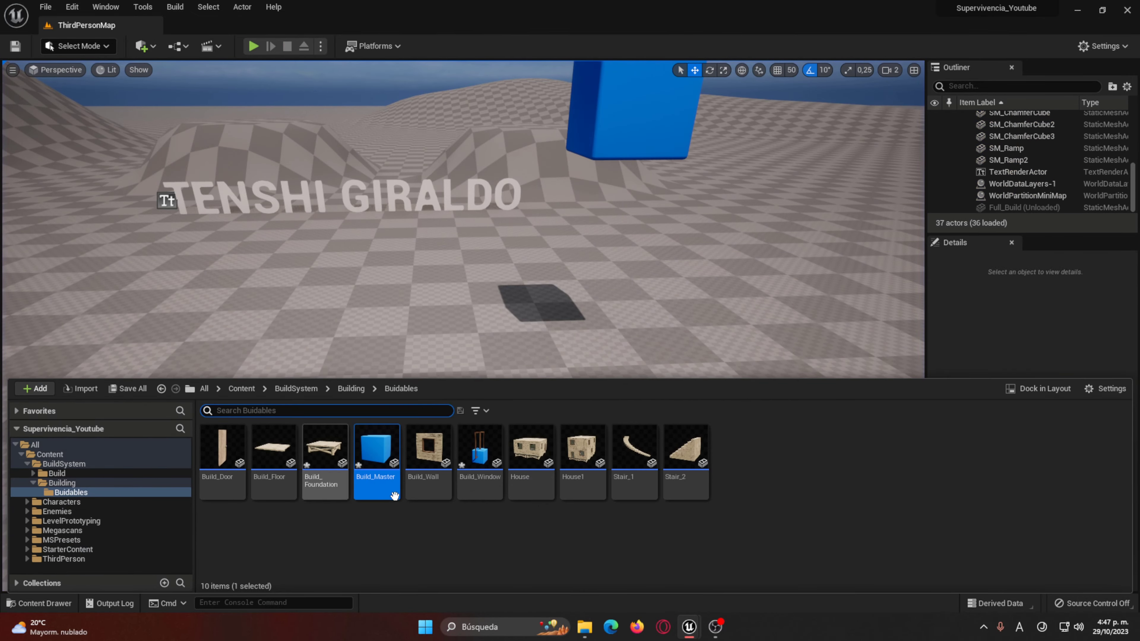
Step: In Build_Foundation, wire Event Deal Damage into a Parent: Deal Damage call and compile
double_click(377, 476)
right_click_drag(485, 378, 563, 241)
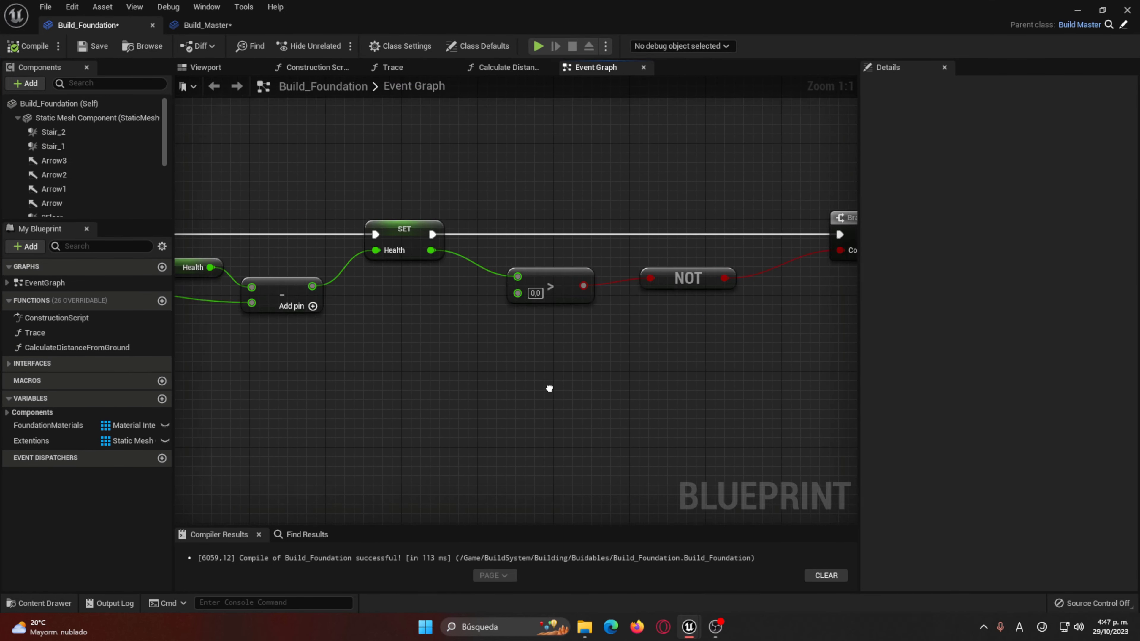
left_click_drag(627, 221, 522, 221)
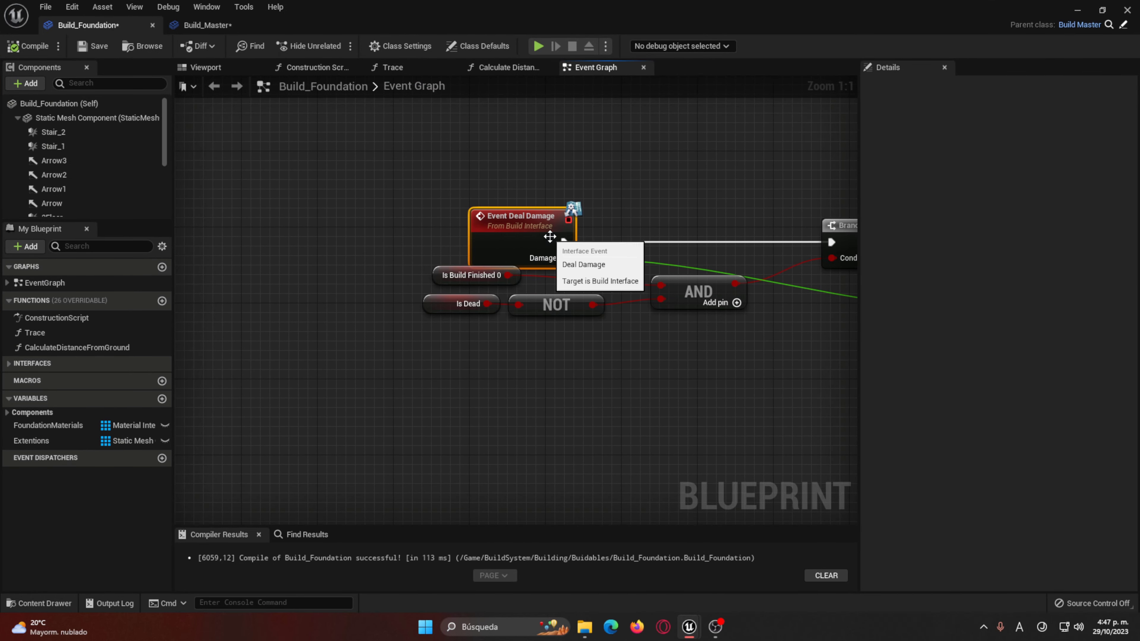
right_click(564, 243)
right_click(558, 237)
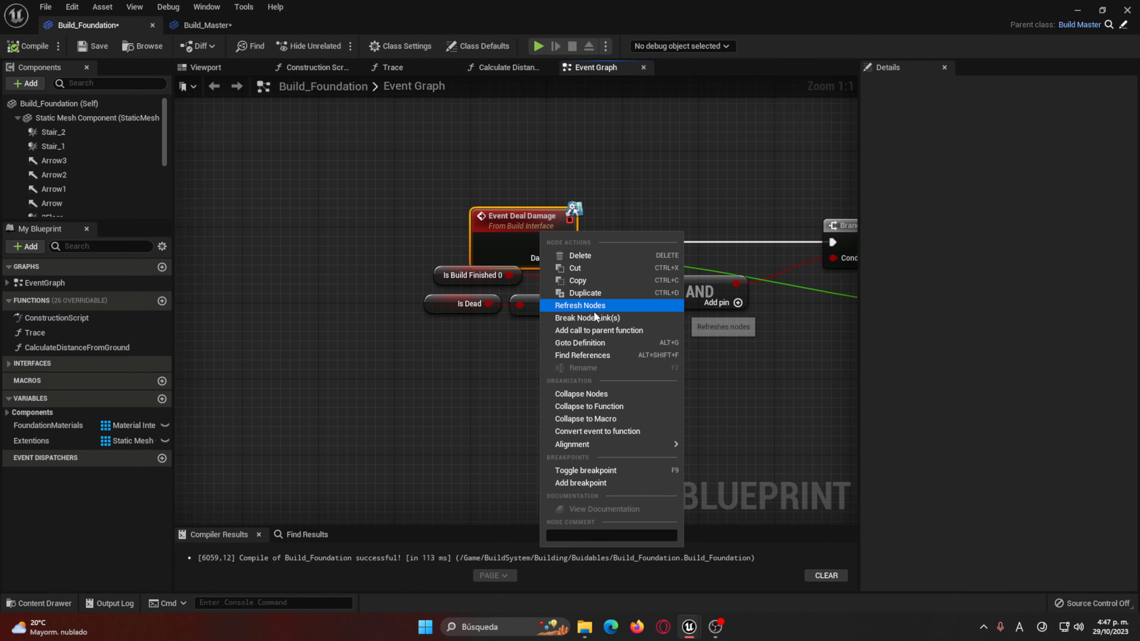
left_click(624, 328)
left_click_drag(551, 272, 660, 213)
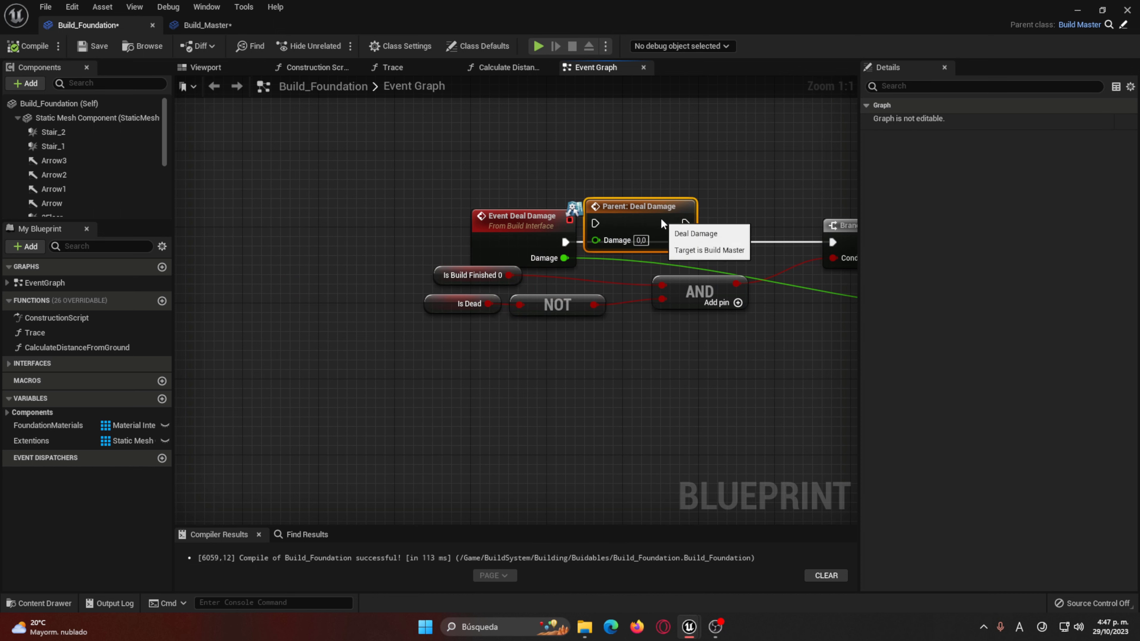
mouse_move(595, 233)
left_mouse_down()
mouse_move(565, 243)
mouse_move(624, 220)
mouse_move(624, 229)
left_mouse_up()
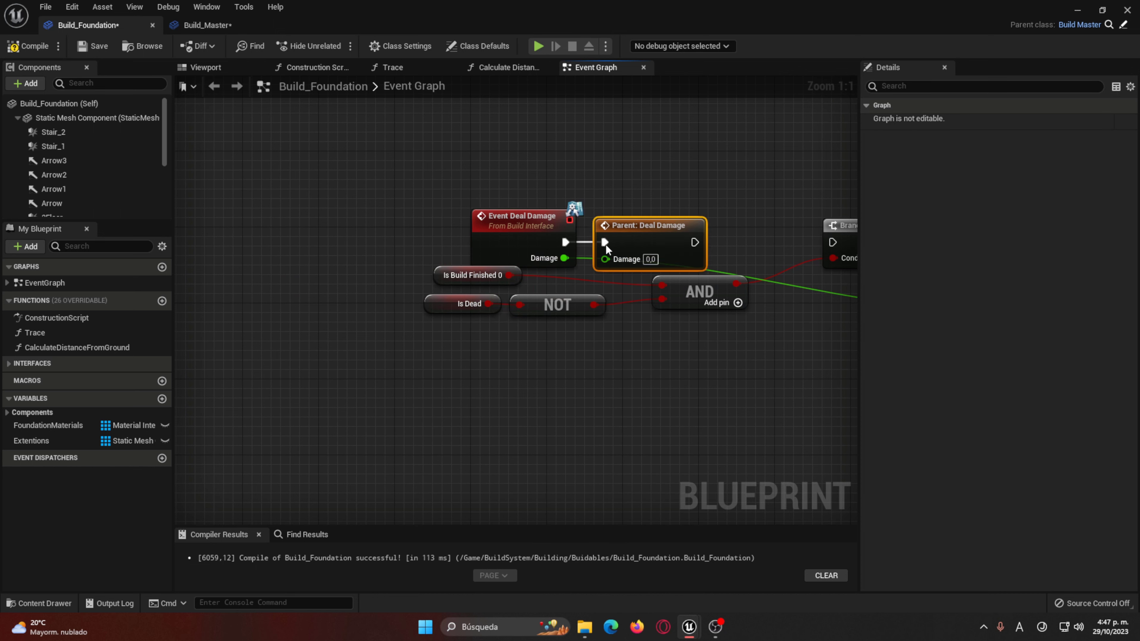
key("F7")
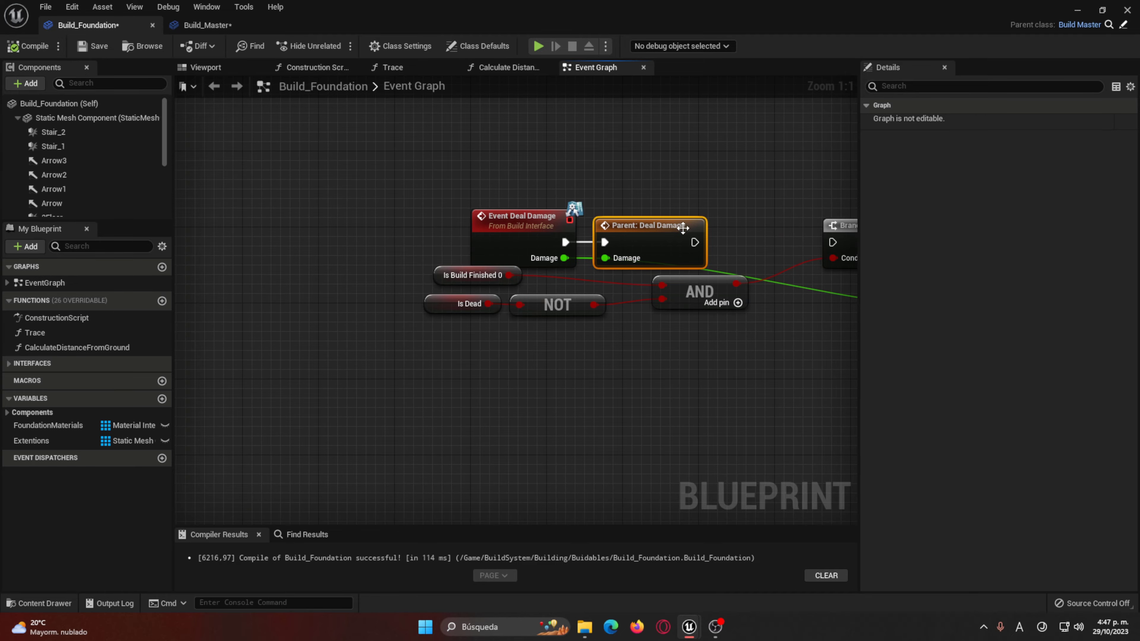
right_click_drag(683, 228, 430, 222)
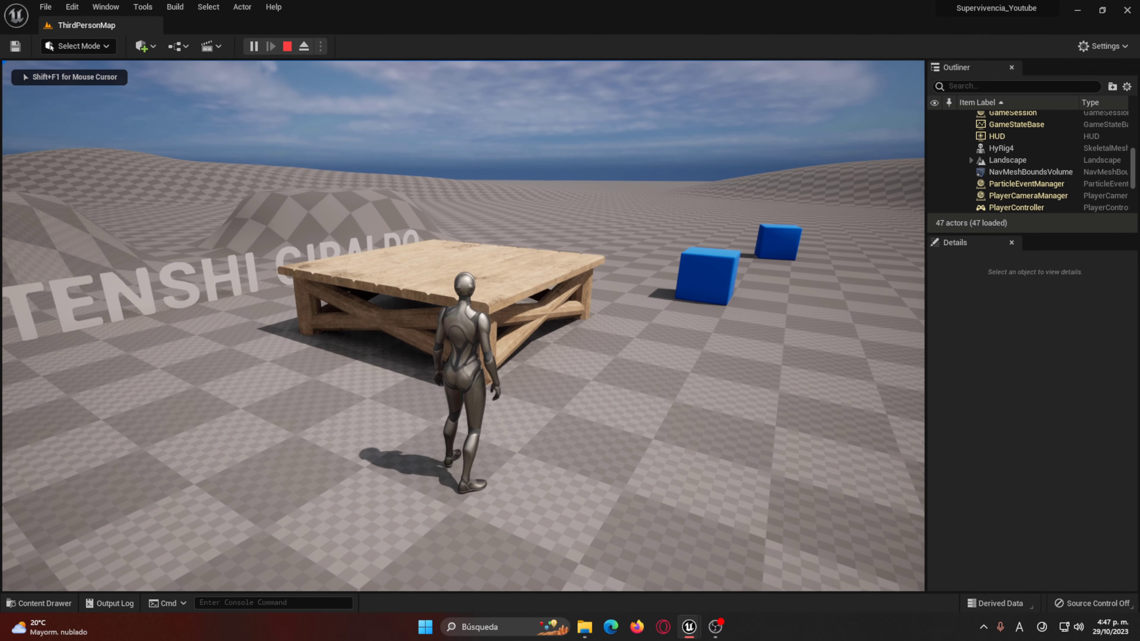
Step: Smash the old wooden foundation into debris and walk clear of it
key("w")
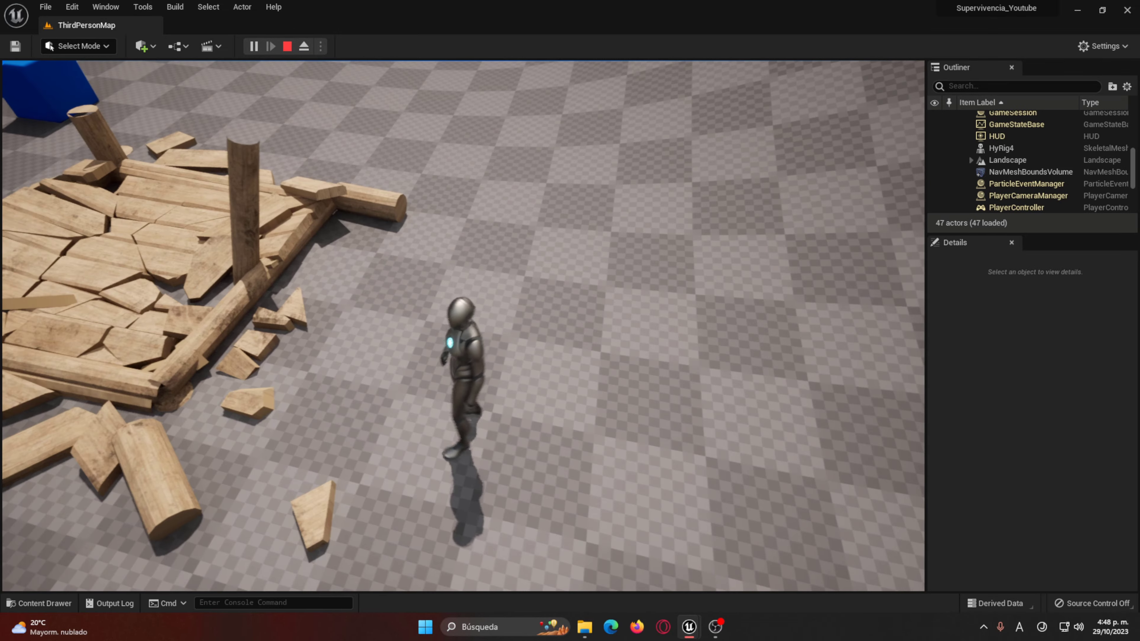
key("w")
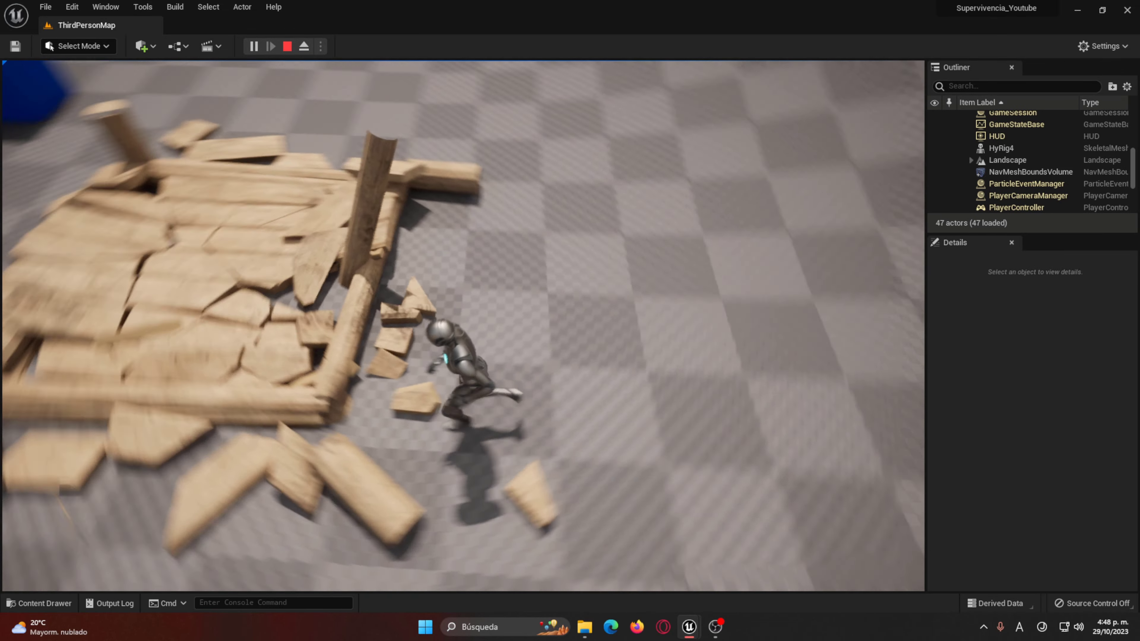
key("w")
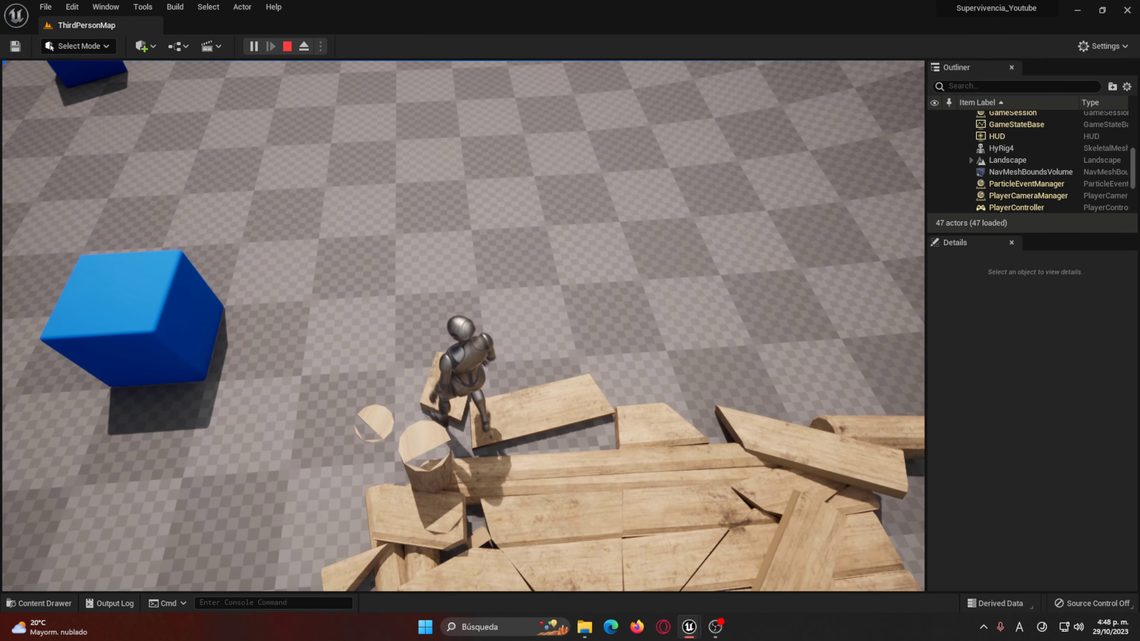
key("w")
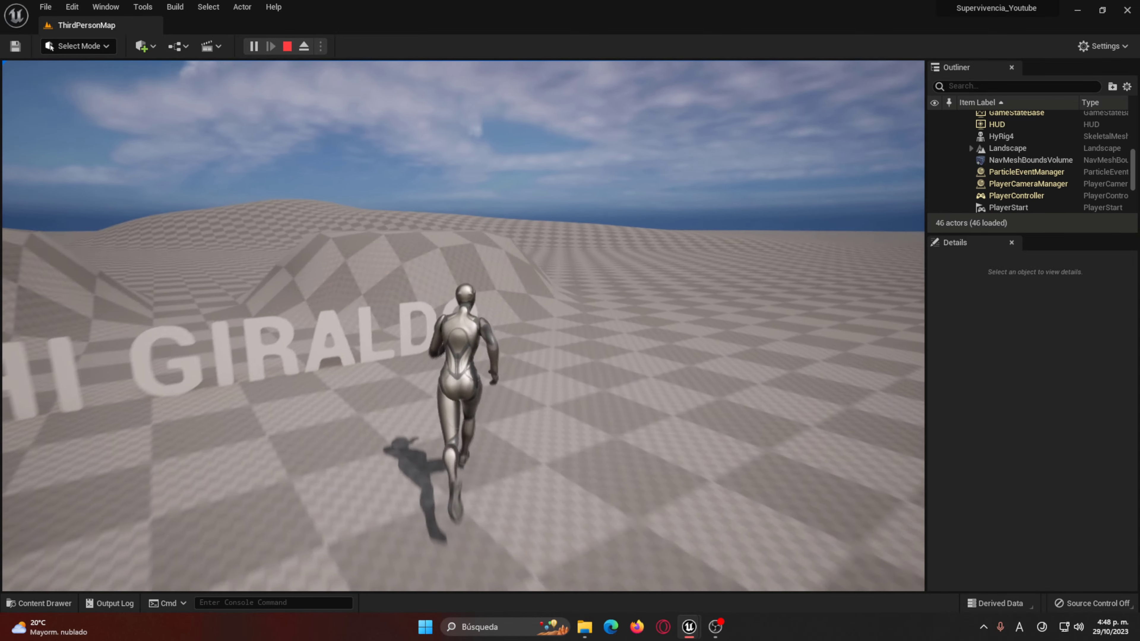
key("s")
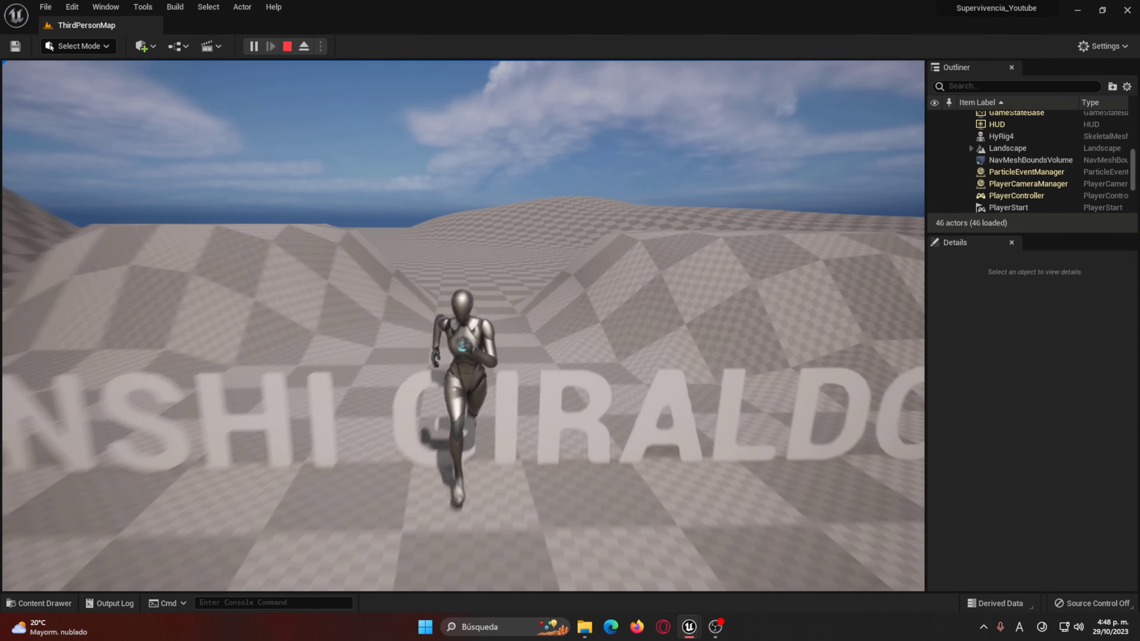
key("s")
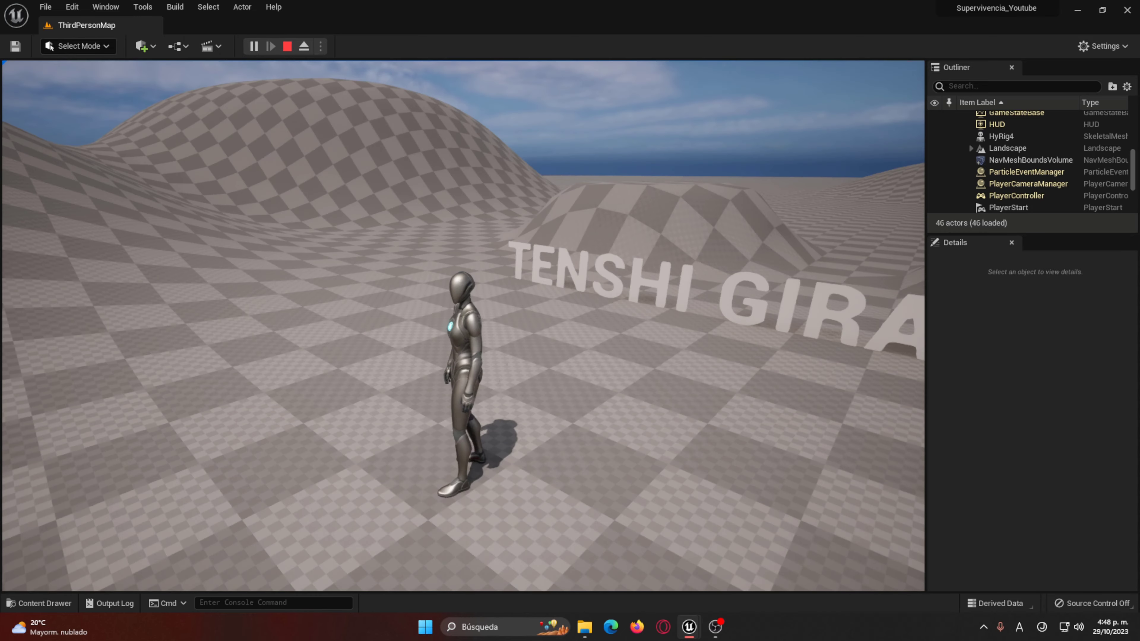
Step: Build a new foundation, a wall and a door piece
key("b")
key("2")
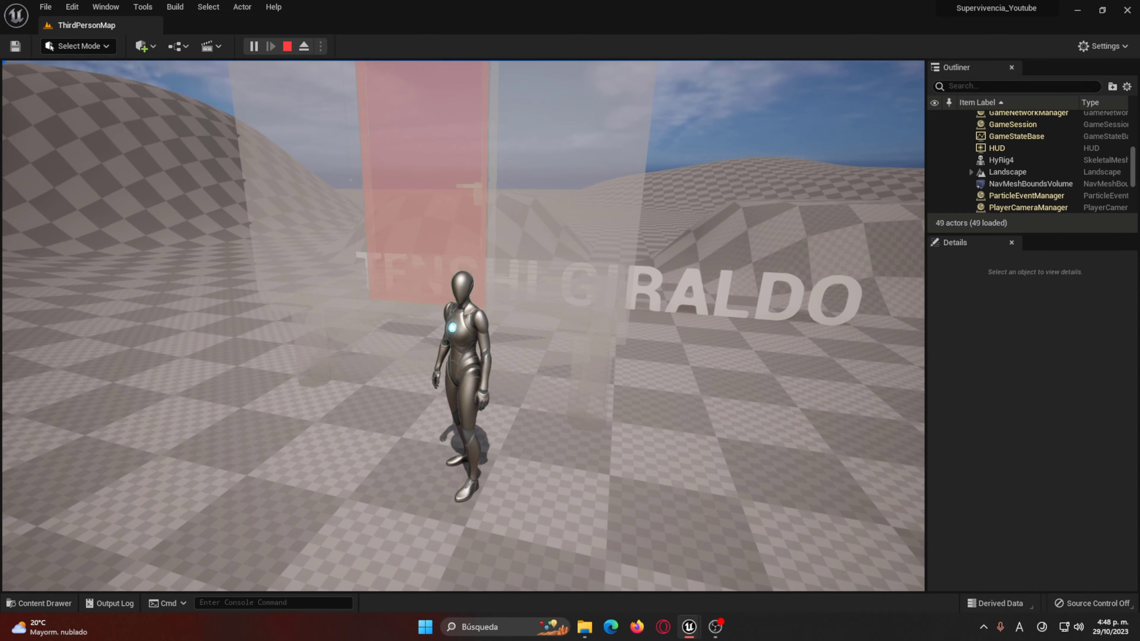
key("3")
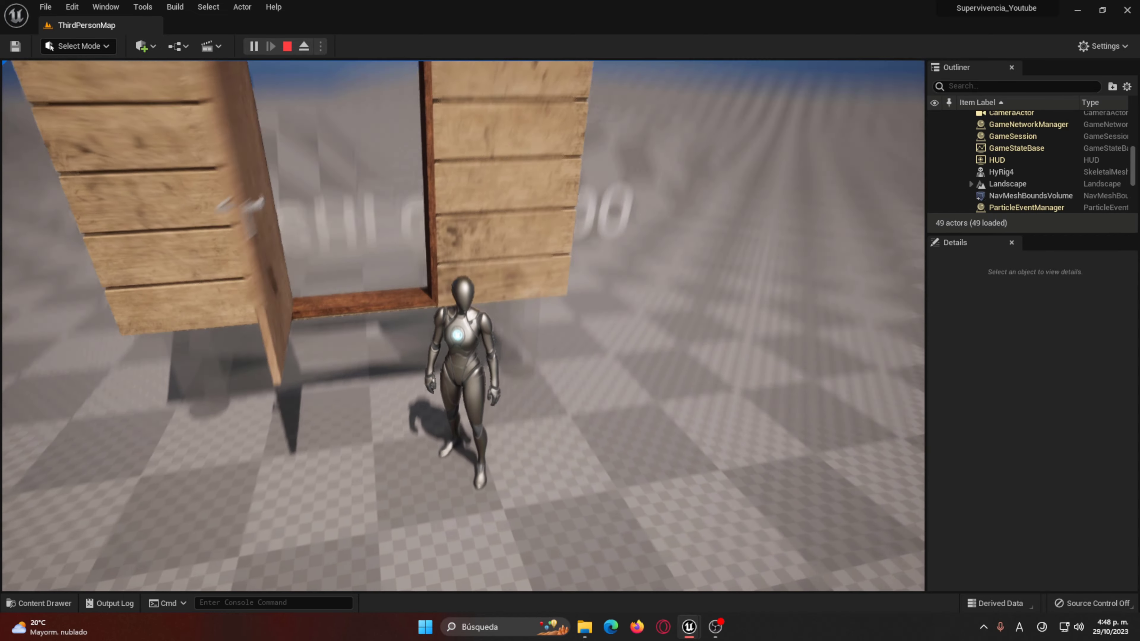